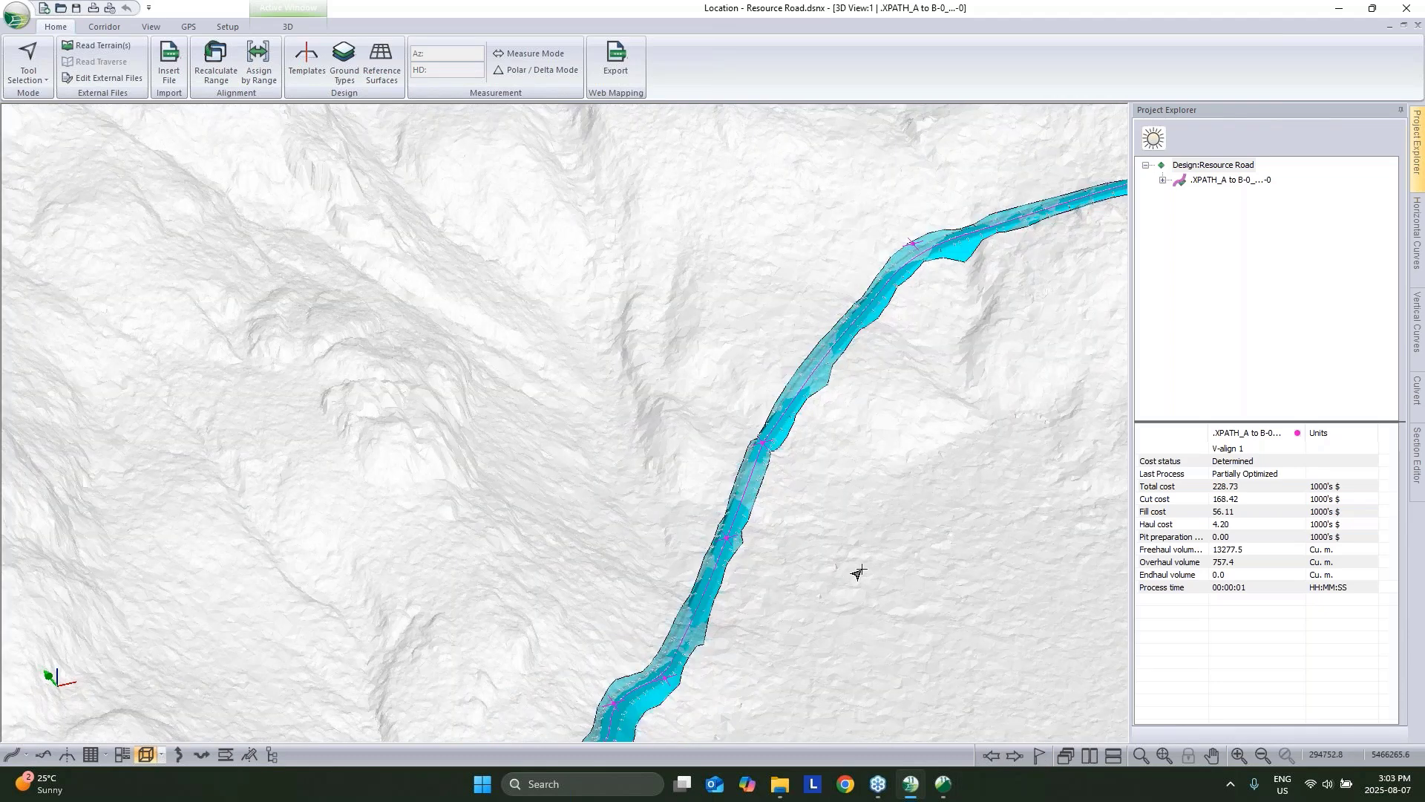
Restore the tiled window layout and add a culvert at L-Line station 420.0.
{"action": "left_click_drag", "start_coordinate": [858, 571], "coordinate": [750, 579]}
{"action": "left_click", "coordinate": [1404, 25]}
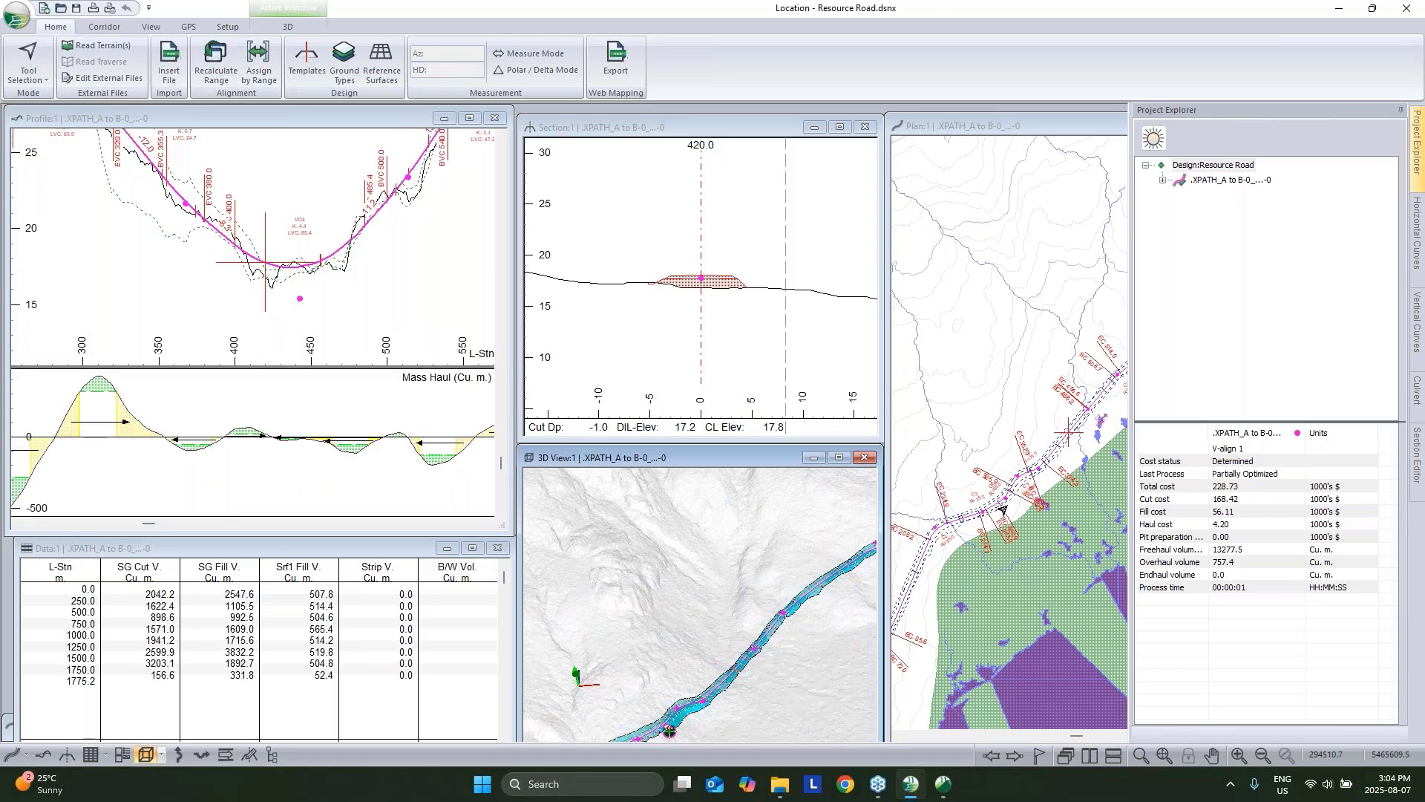
{"action": "left_click", "coordinate": [1417, 398]}
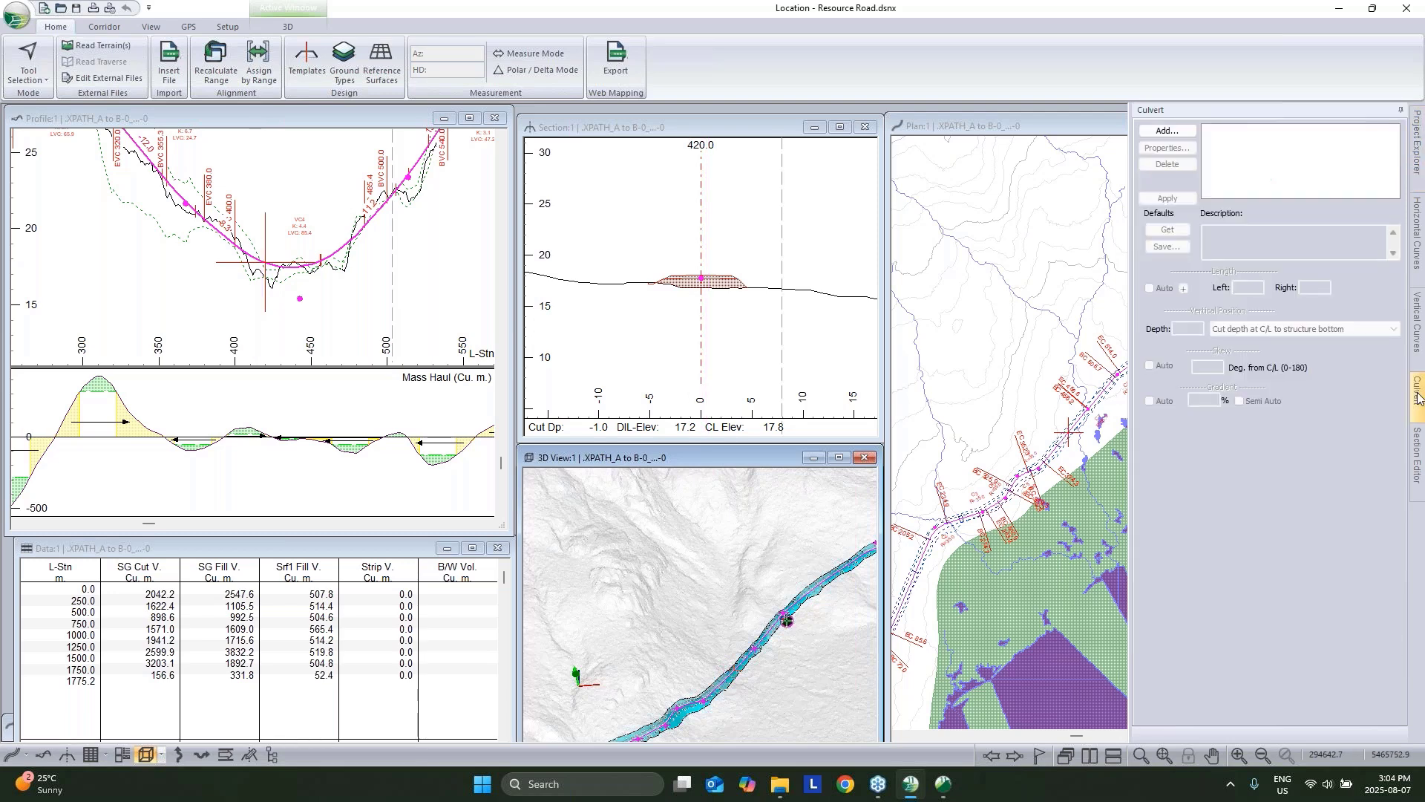
{"action": "left_click", "coordinate": [1165, 131]}
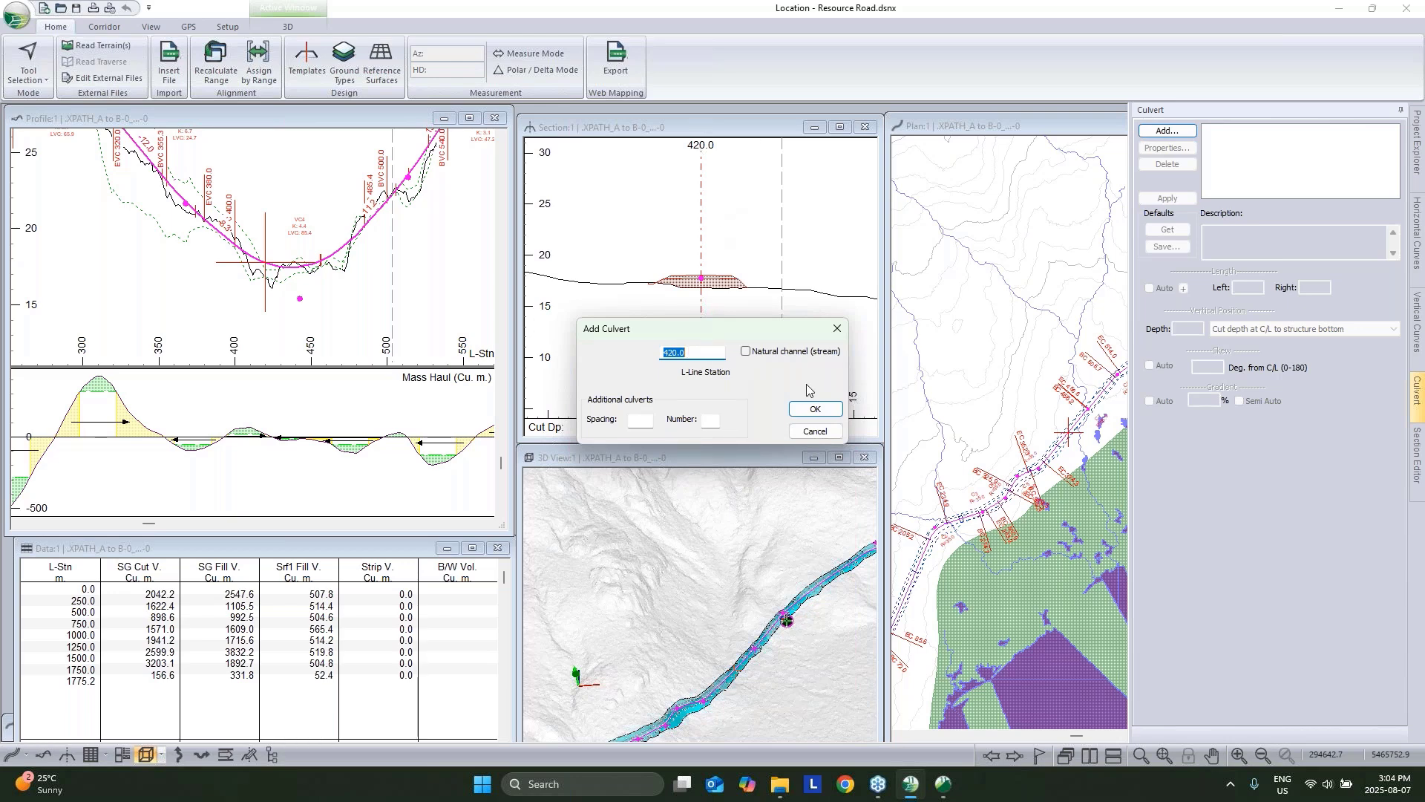
{"action": "left_click", "coordinate": [814, 410]}
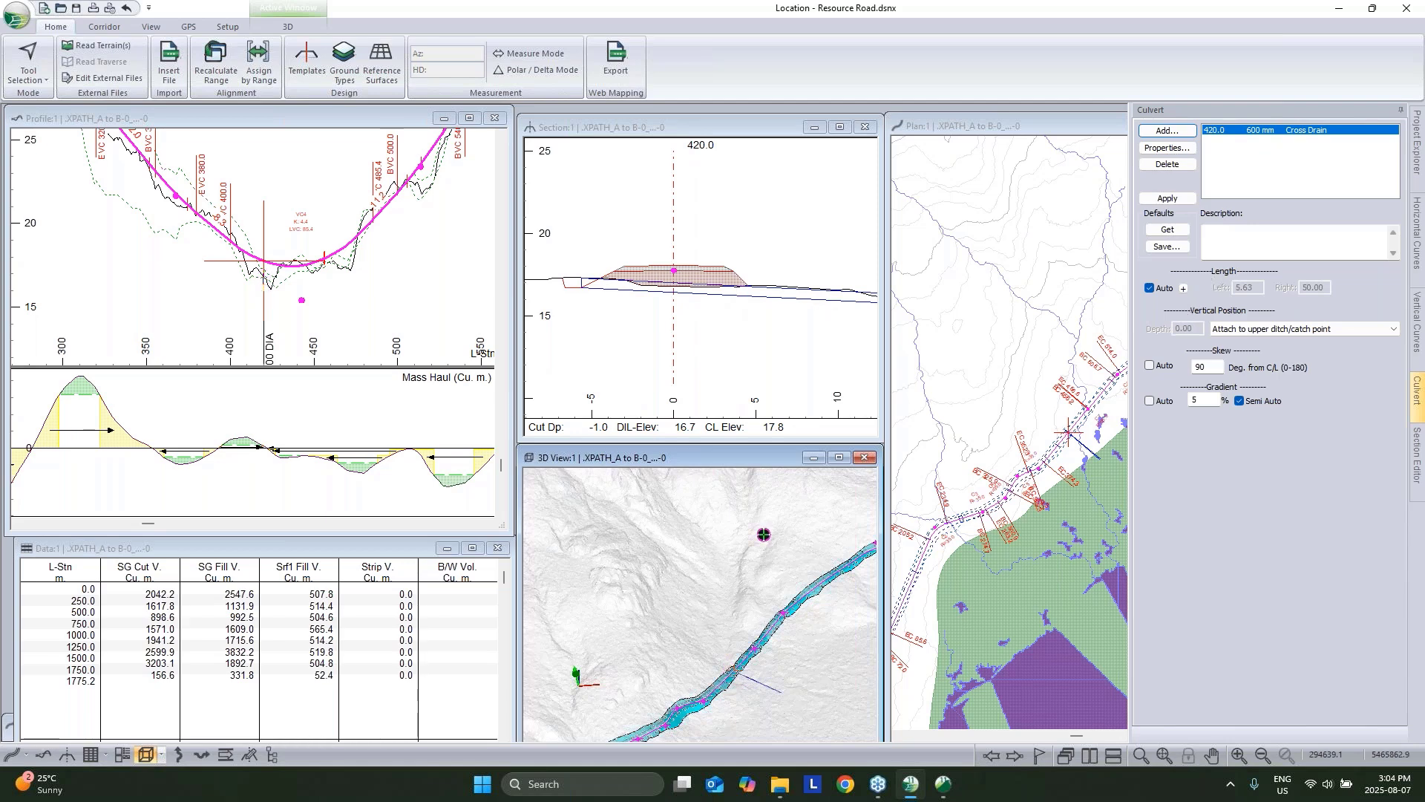
Set the 420.0 culvert's gradient to 2% and check its ends in the cross-section.
{"action": "double_click", "coordinate": [1208, 402]}
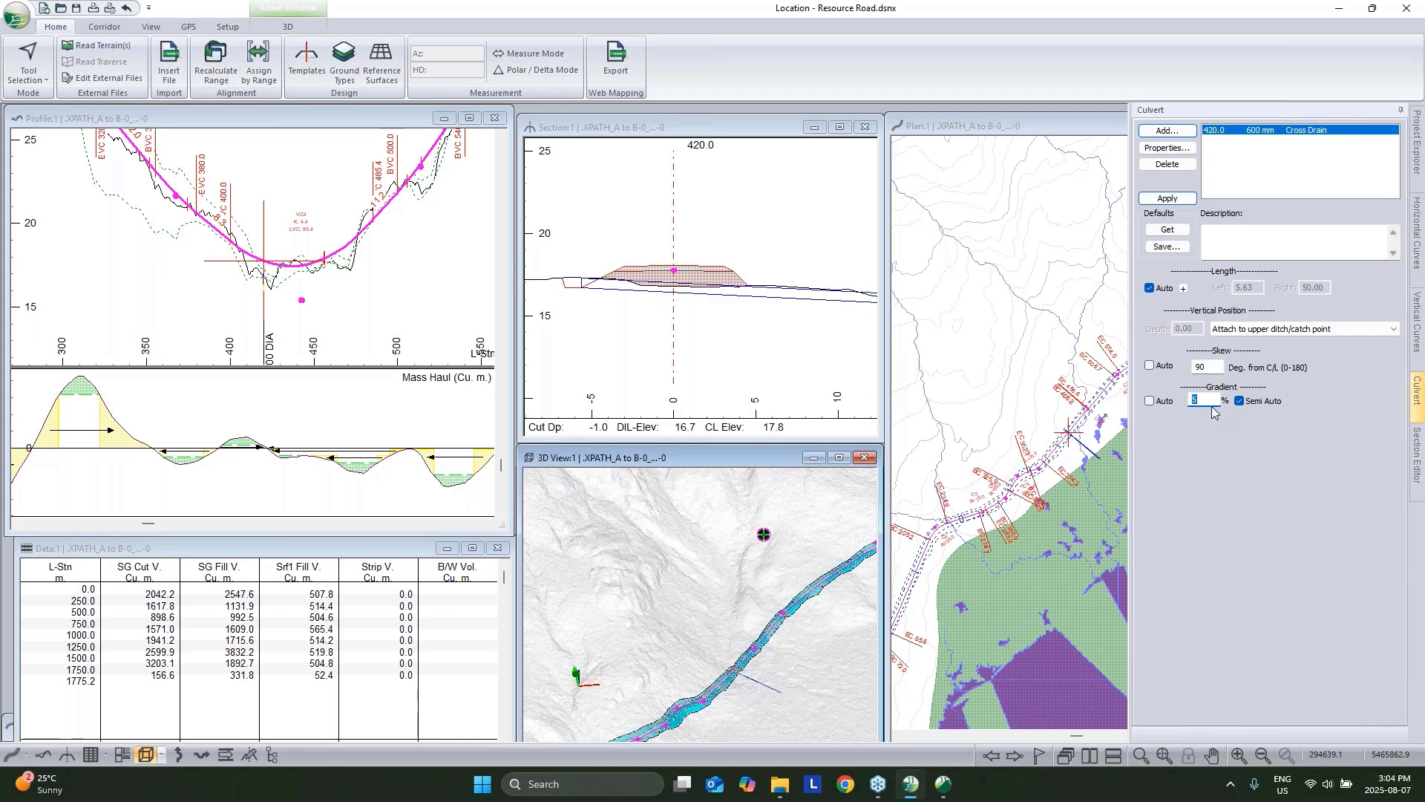
{"action": "type", "text": "2"}
{"action": "left_click", "coordinate": [1167, 199]}
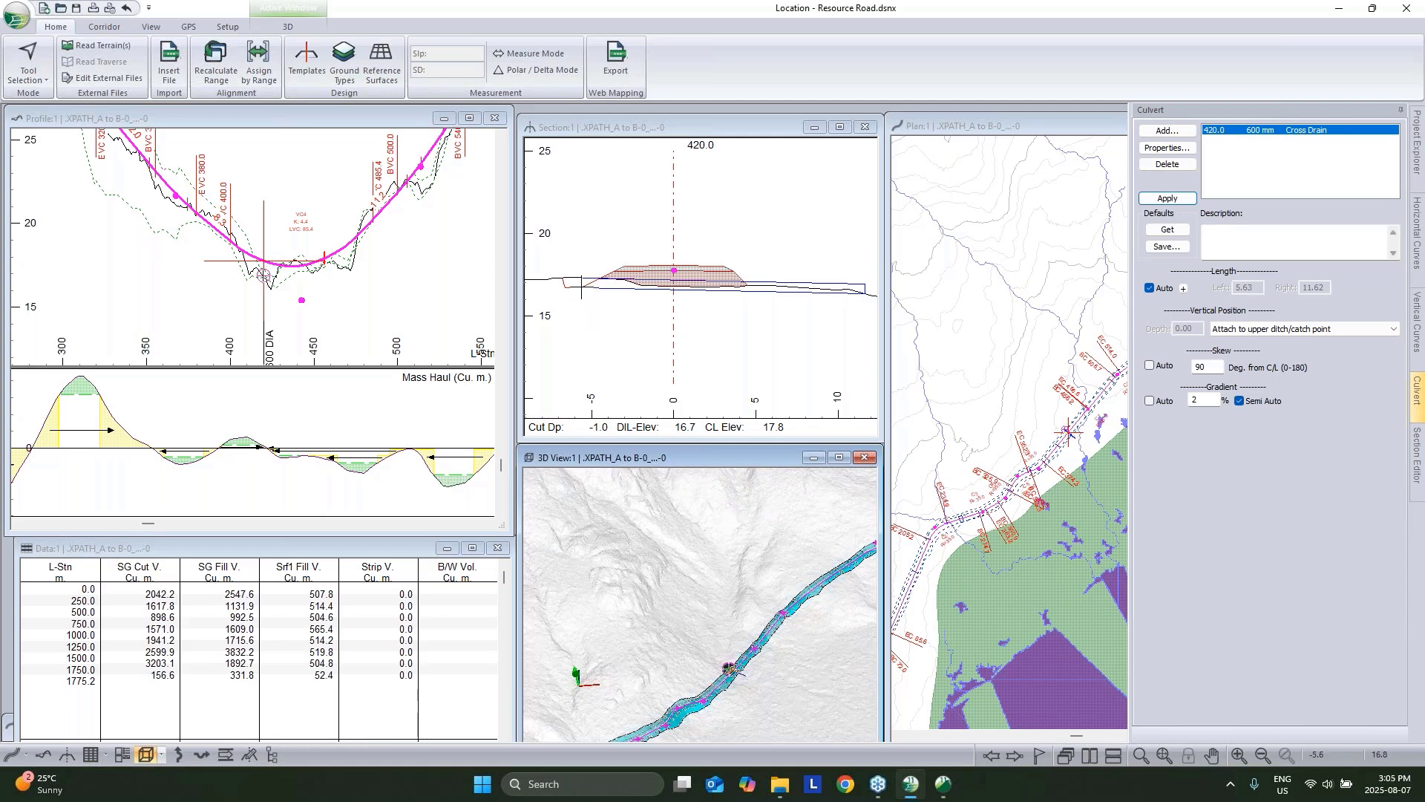
{"action": "mouse_move", "coordinate": [581, 286]}
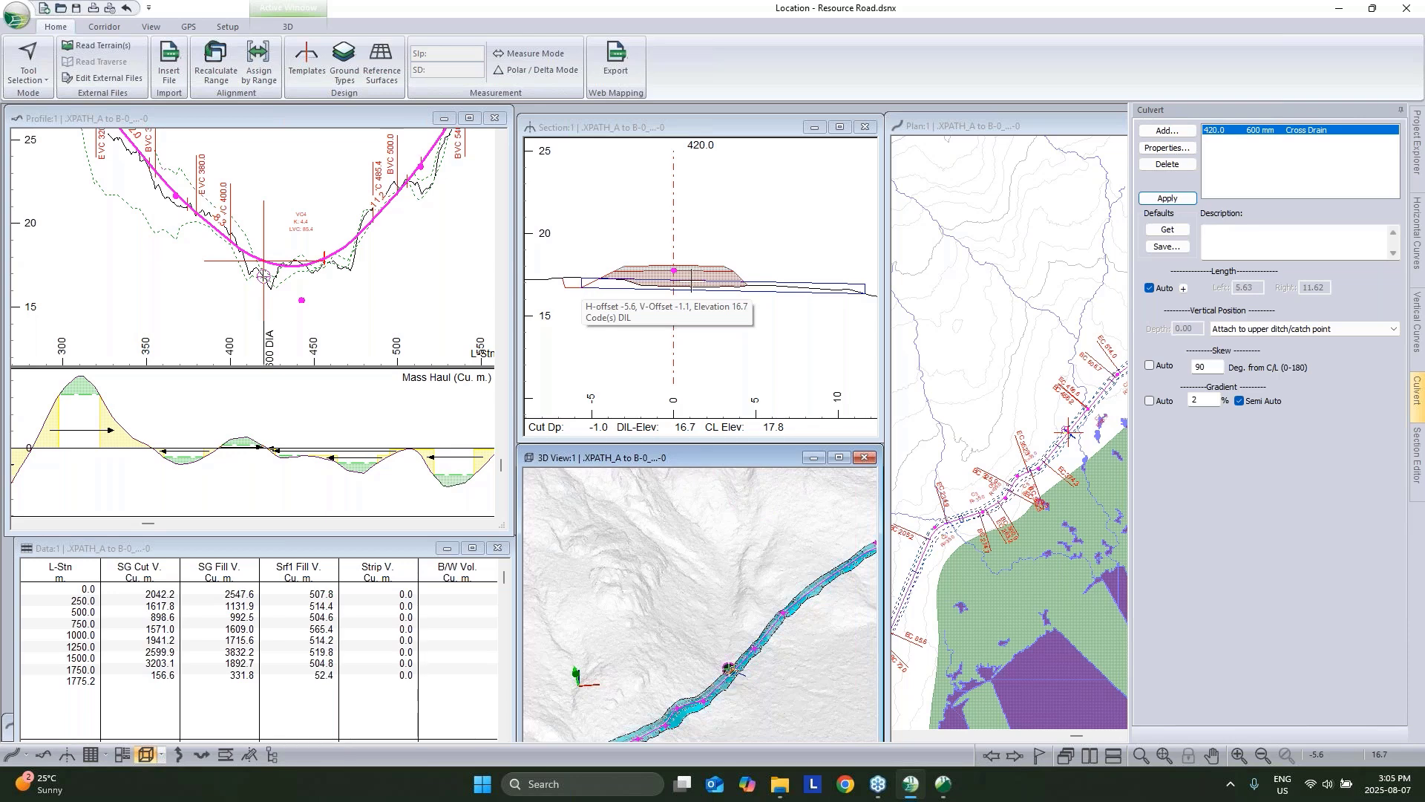
{"action": "mouse_move", "coordinate": [864, 292]}
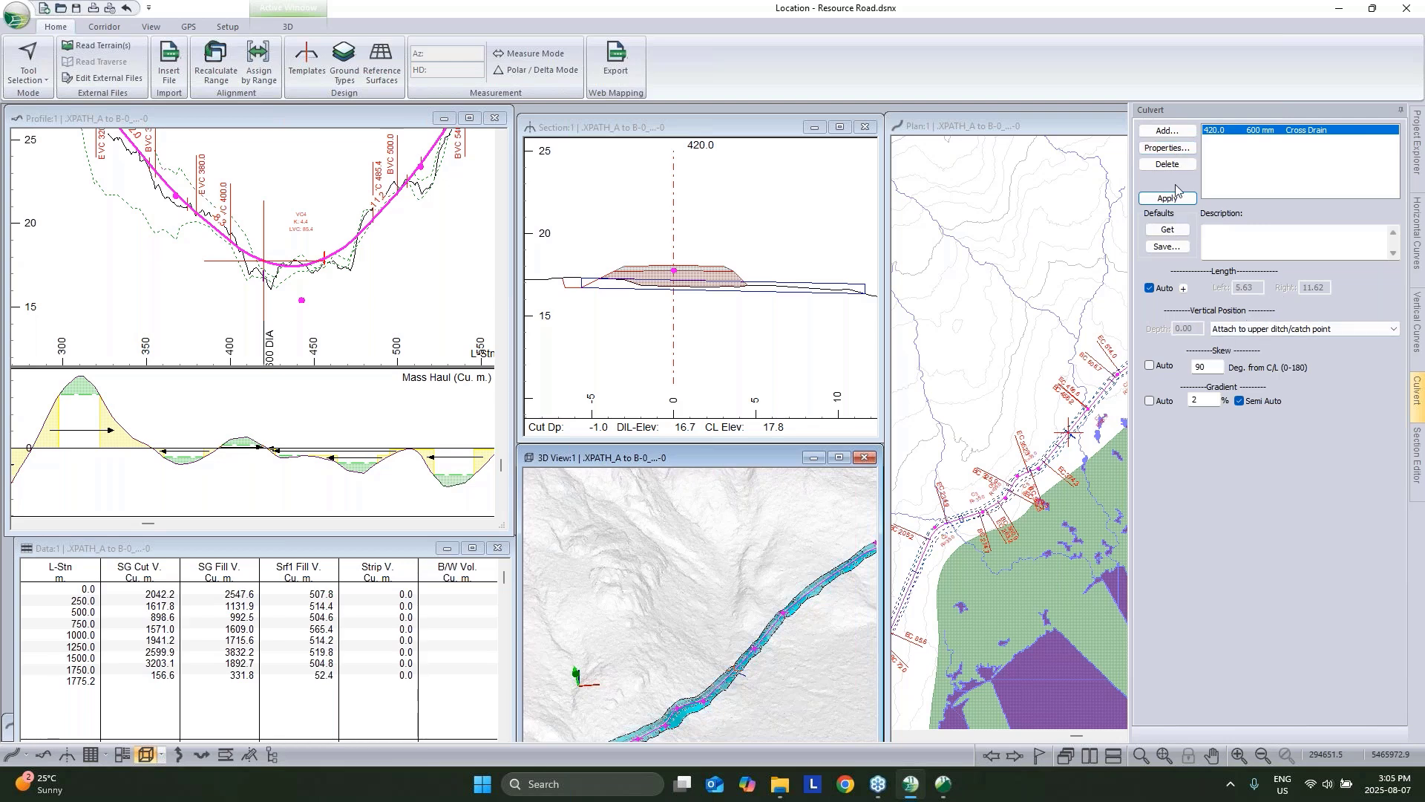
Change the ditch depth in the template override properties of the 420.0 culvert.
{"action": "left_click", "coordinate": [1166, 147]}
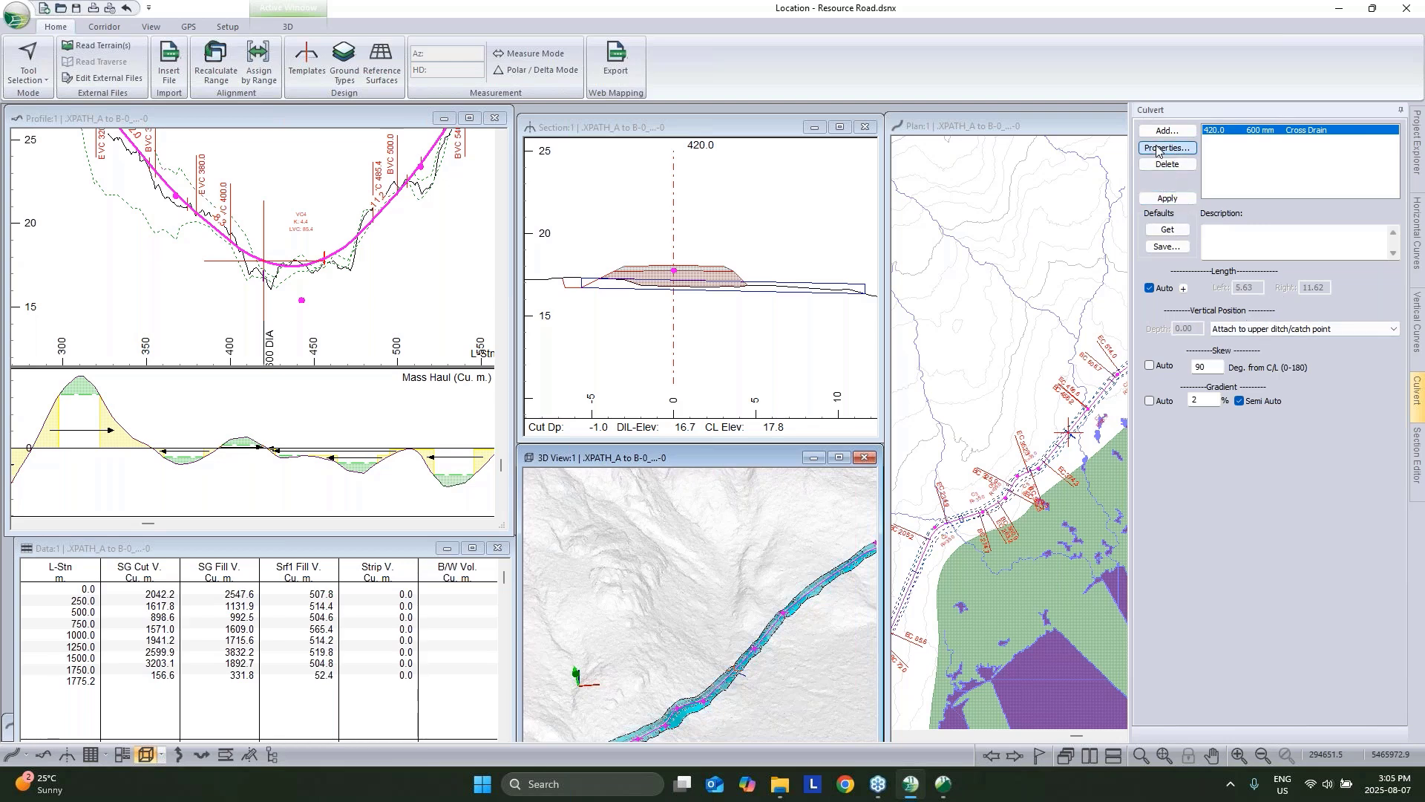
{"action": "left_click_drag", "start_coordinate": [747, 255], "coordinate": [1004, 248]}
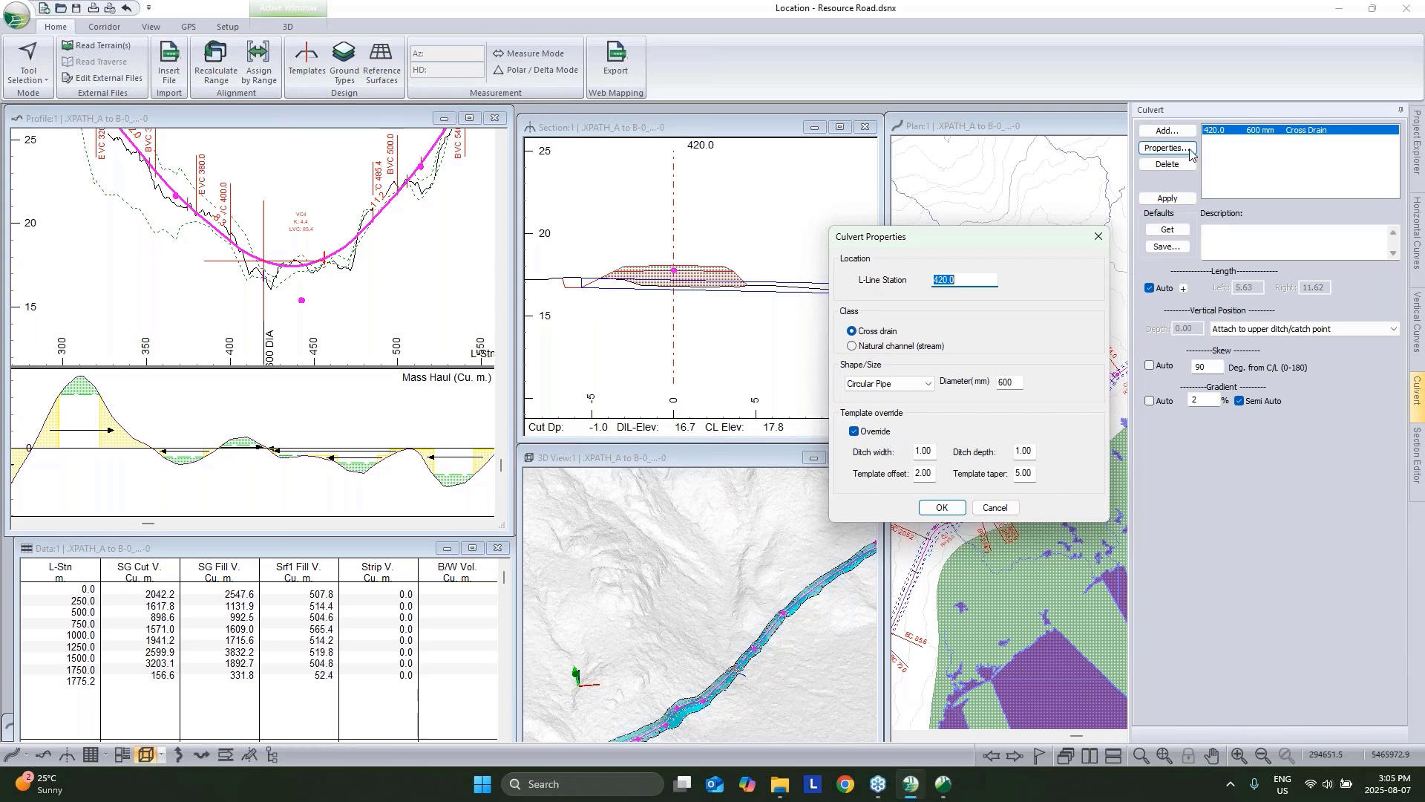
{"action": "double_click", "coordinate": [1035, 449]}
{"action": "left_click", "coordinate": [944, 507]}
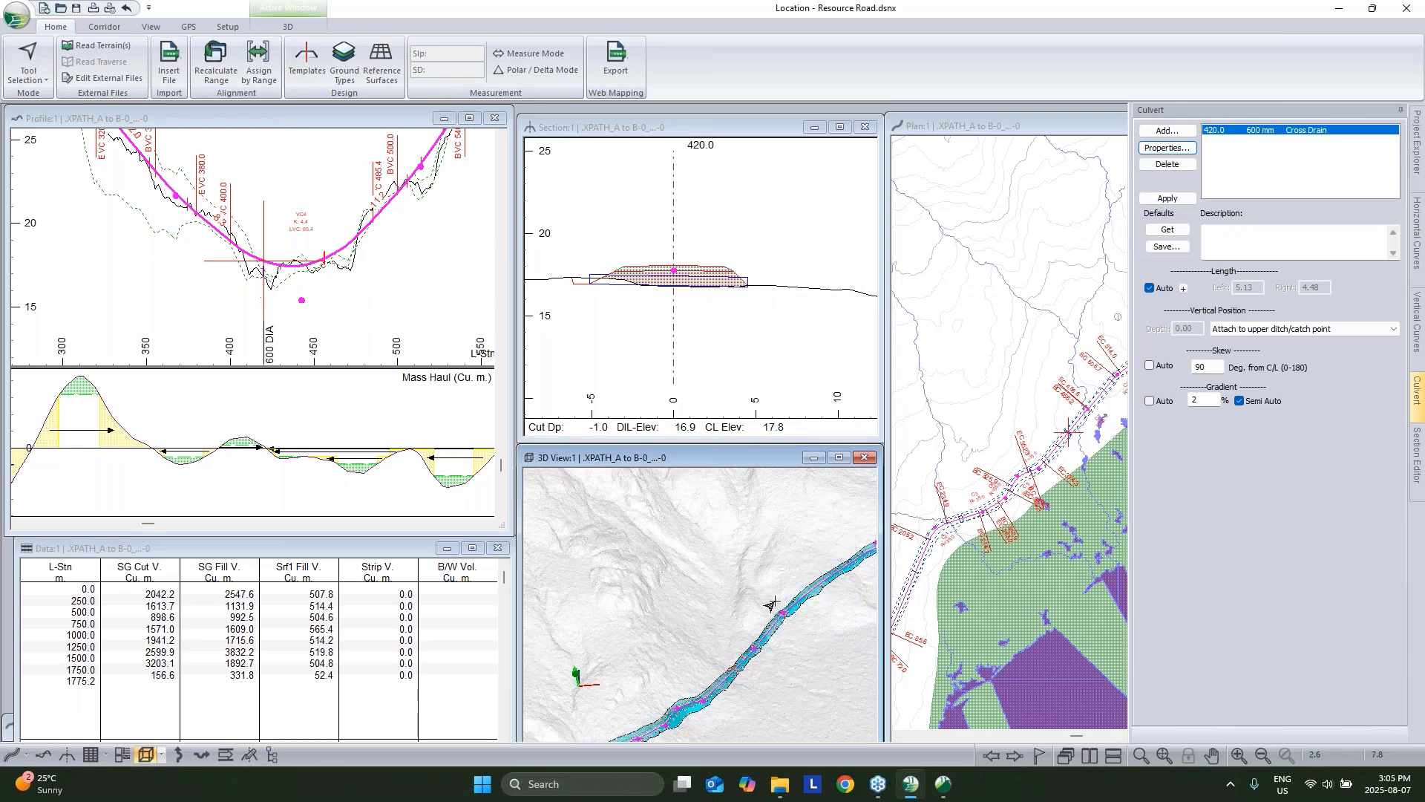
Examine the culvert's fit at station 420.0 in the 3D view and the profile.
{"action": "scroll", "coordinate": [742, 616], "scroll_direction": "up", "scroll_amount": 5}
{"action": "scroll", "coordinate": [729, 621], "scroll_direction": "up", "scroll_amount": 5}
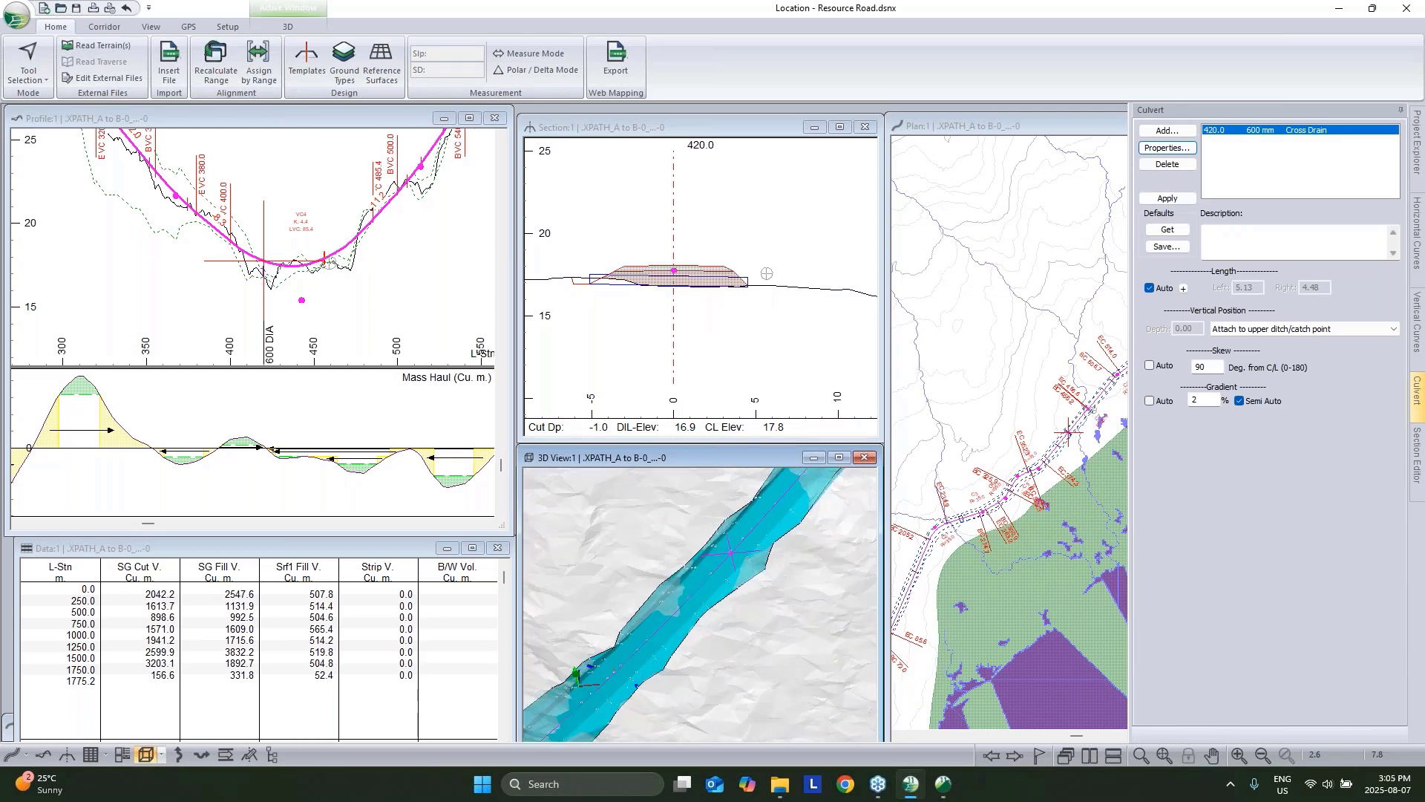
{"action": "mouse_move", "coordinate": [665, 586]}
{"action": "left_mouse_down"}
{"action": "mouse_move", "coordinate": [704, 593]}
{"action": "mouse_move", "coordinate": [650, 583]}
{"action": "mouse_move", "coordinate": [663, 569]}
{"action": "left_mouse_up"}
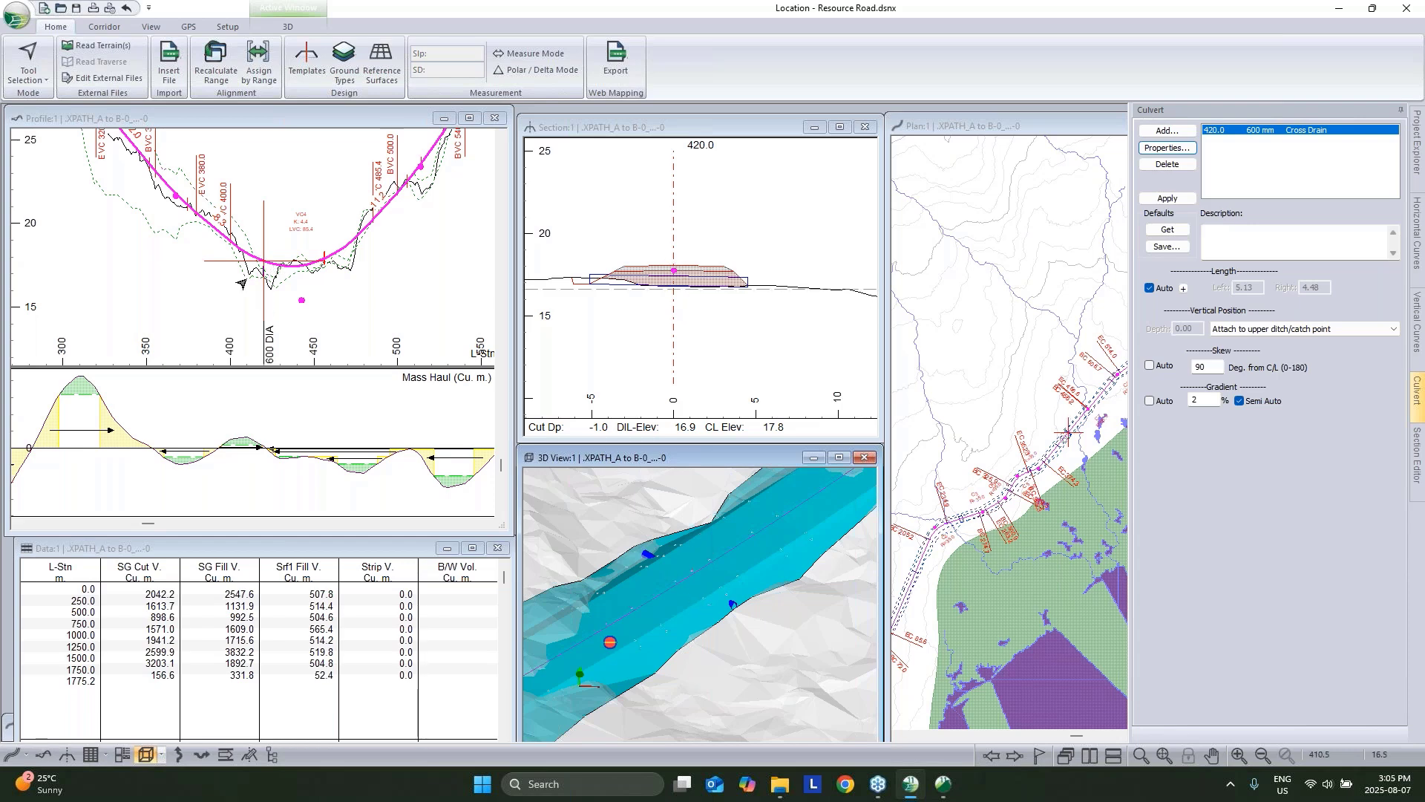
{"action": "scroll", "coordinate": [245, 278], "scroll_direction": "up", "scroll_amount": 2}
{"action": "left_click", "coordinate": [311, 260]}
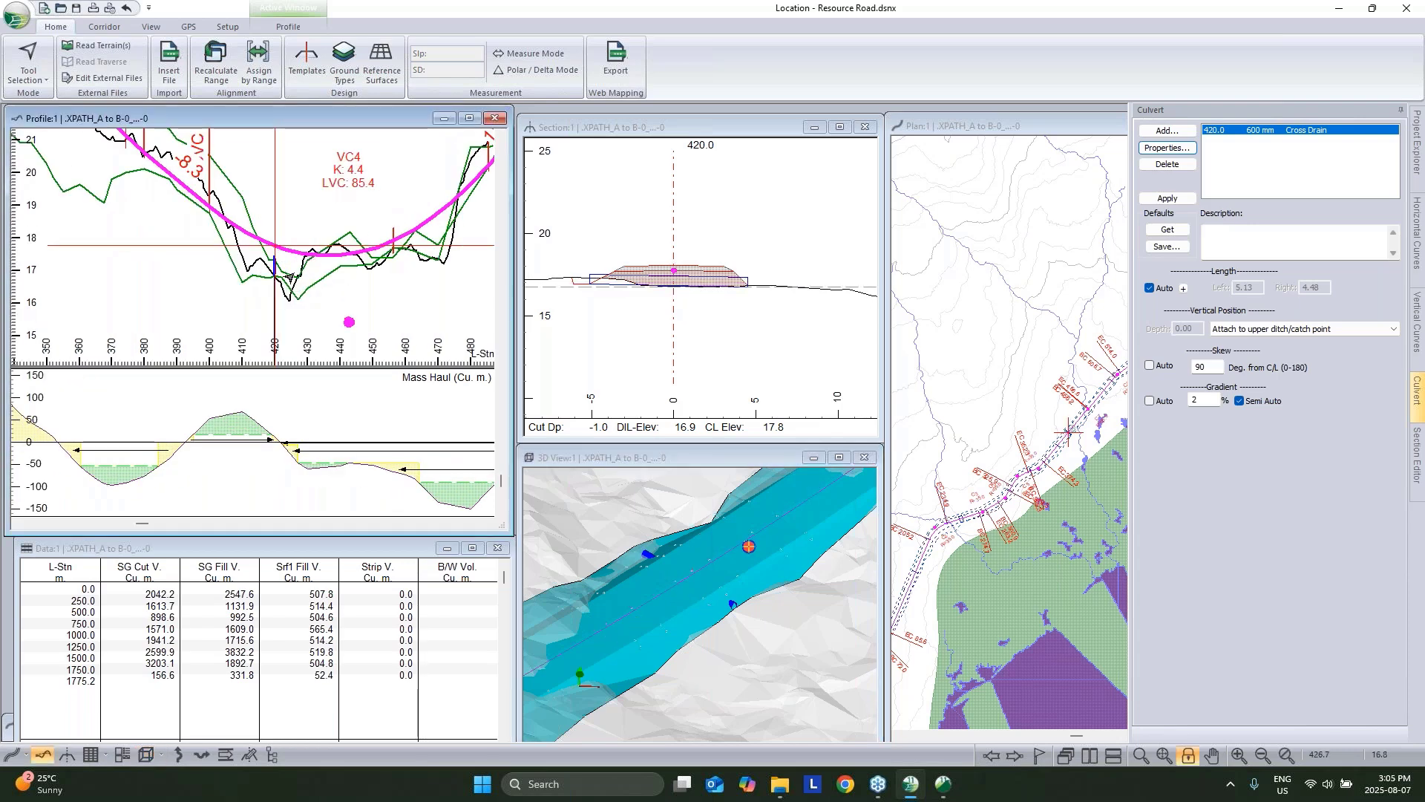
{"action": "left_click", "coordinate": [265, 277]}
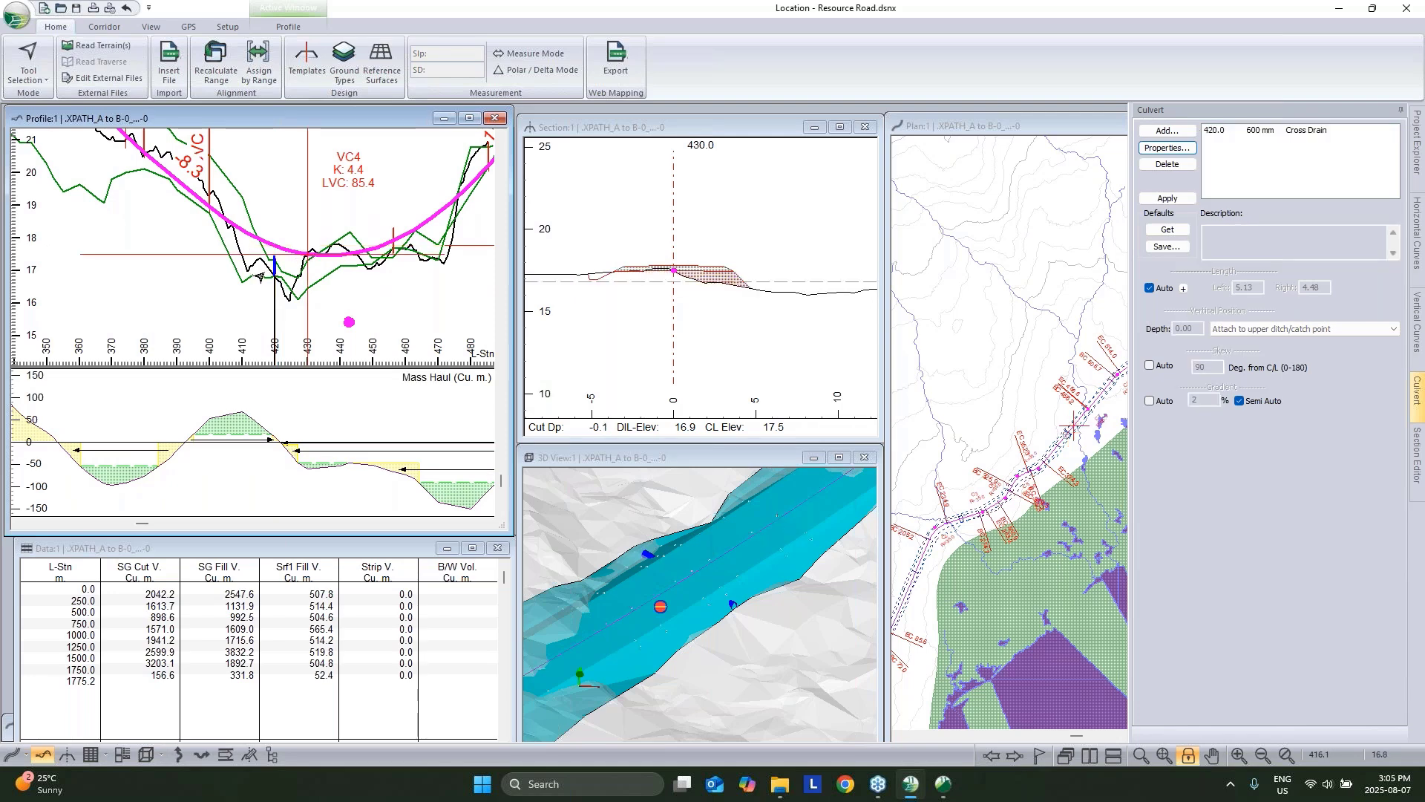
{"action": "left_click", "coordinate": [271, 250]}
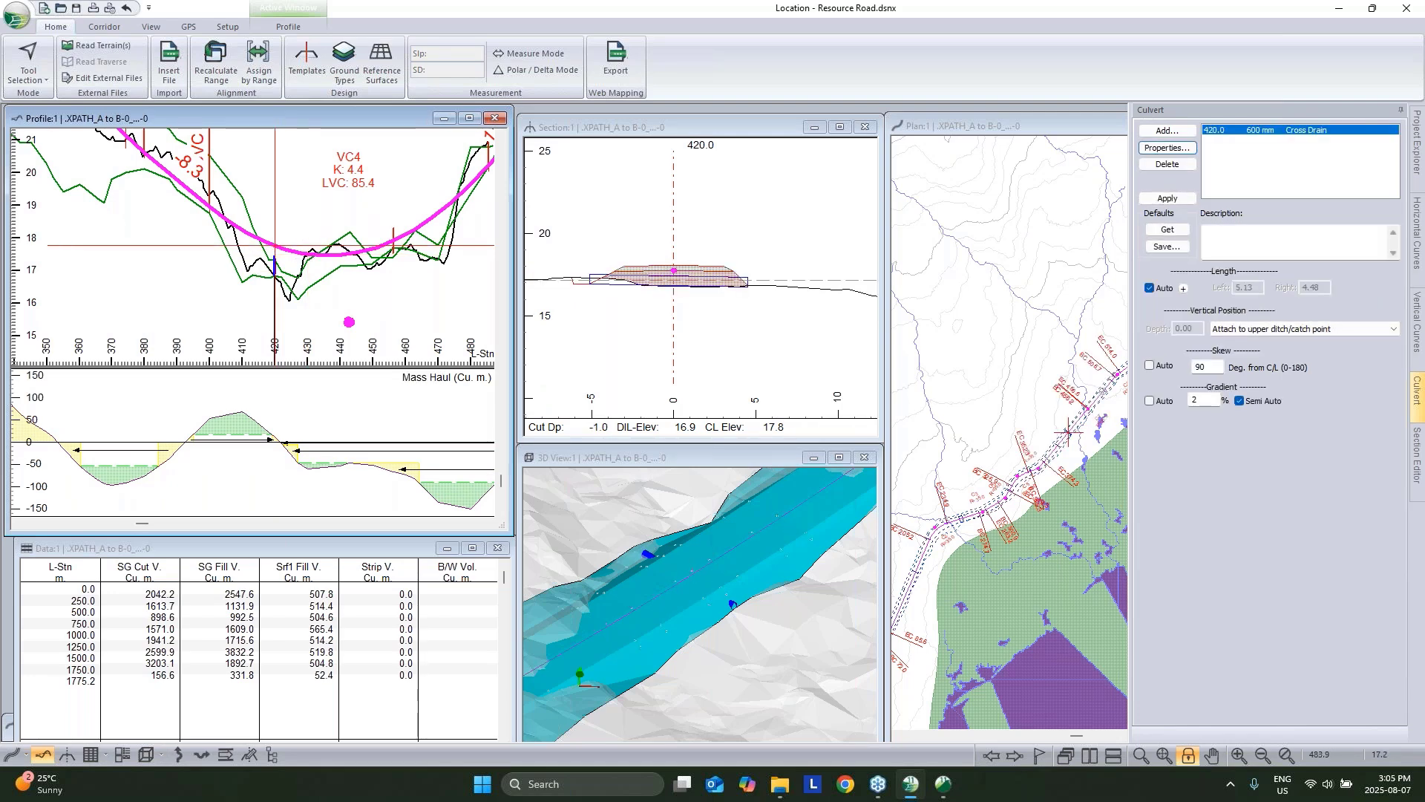
{"action": "left_click", "coordinate": [731, 553]}
{"action": "left_click_drag", "start_coordinate": [731, 557], "coordinate": [744, 599]}
Set the culvert's skew to 70 degrees from the centreline and recalculate.
{"action": "left_click_drag", "start_coordinate": [1209, 366], "coordinate": [1163, 362]}
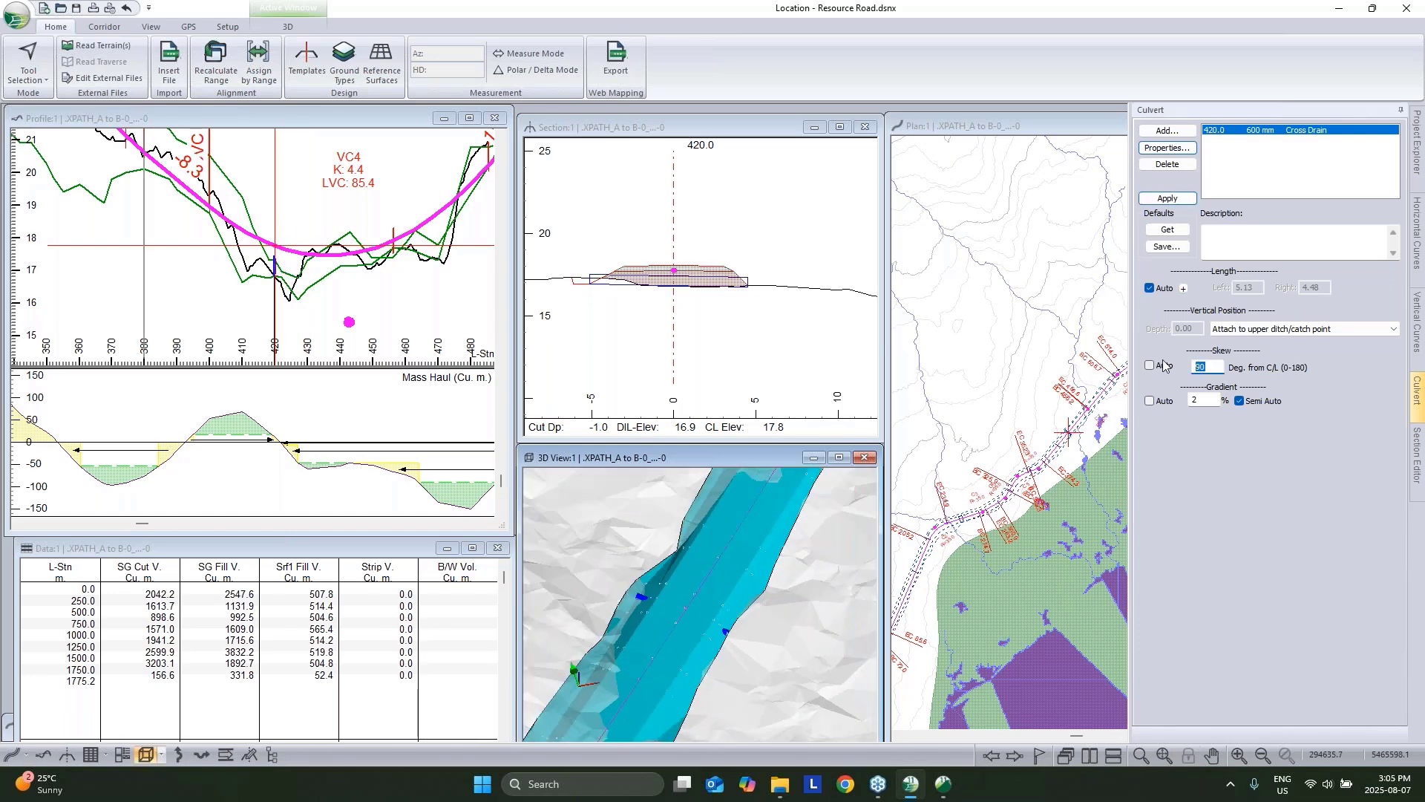
{"action": "type", "text": "70"}
{"action": "left_click", "coordinate": [1168, 199]}
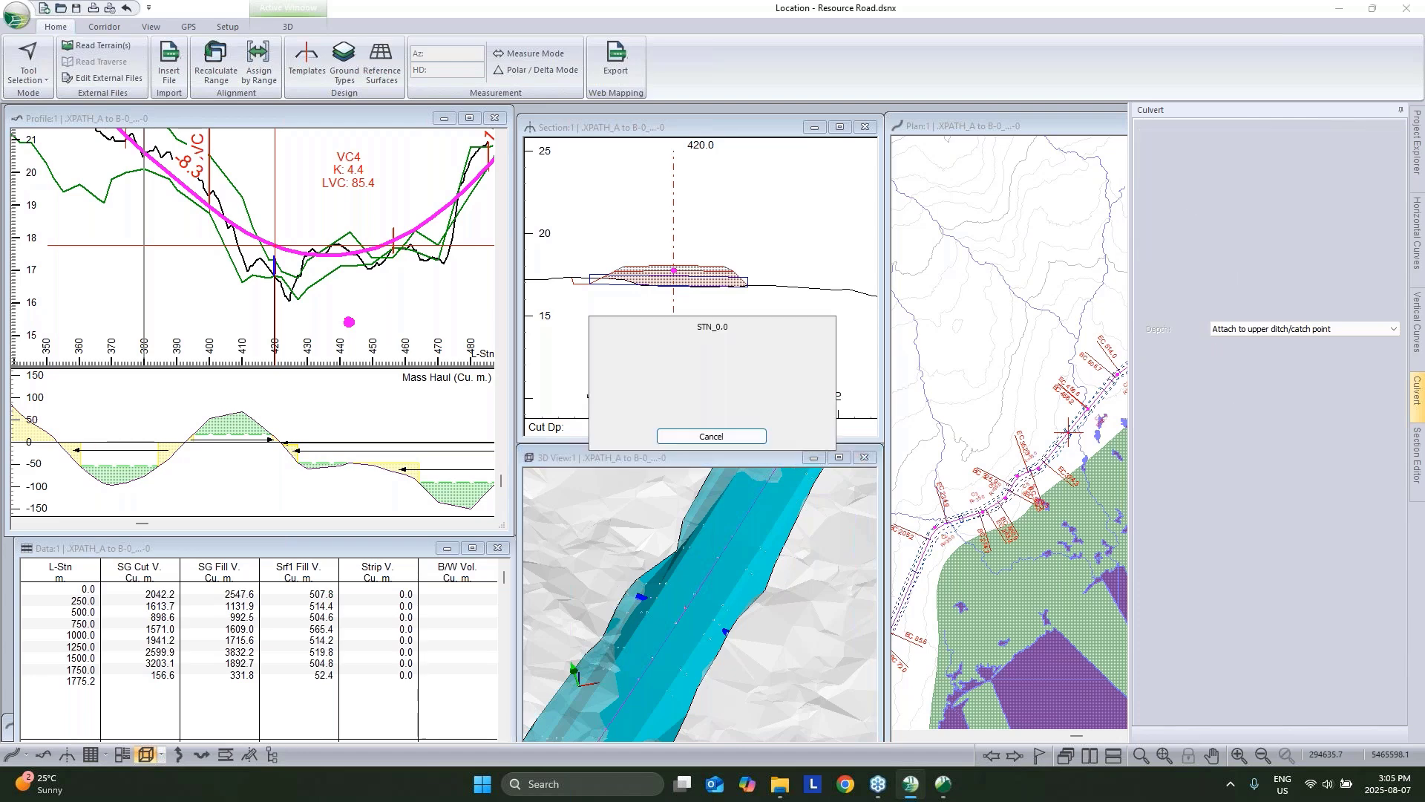
Set the culvert's skew to 110 degrees from the centreline and recalculate.
{"action": "left_click_drag", "start_coordinate": [1210, 368], "coordinate": [1152, 377]}
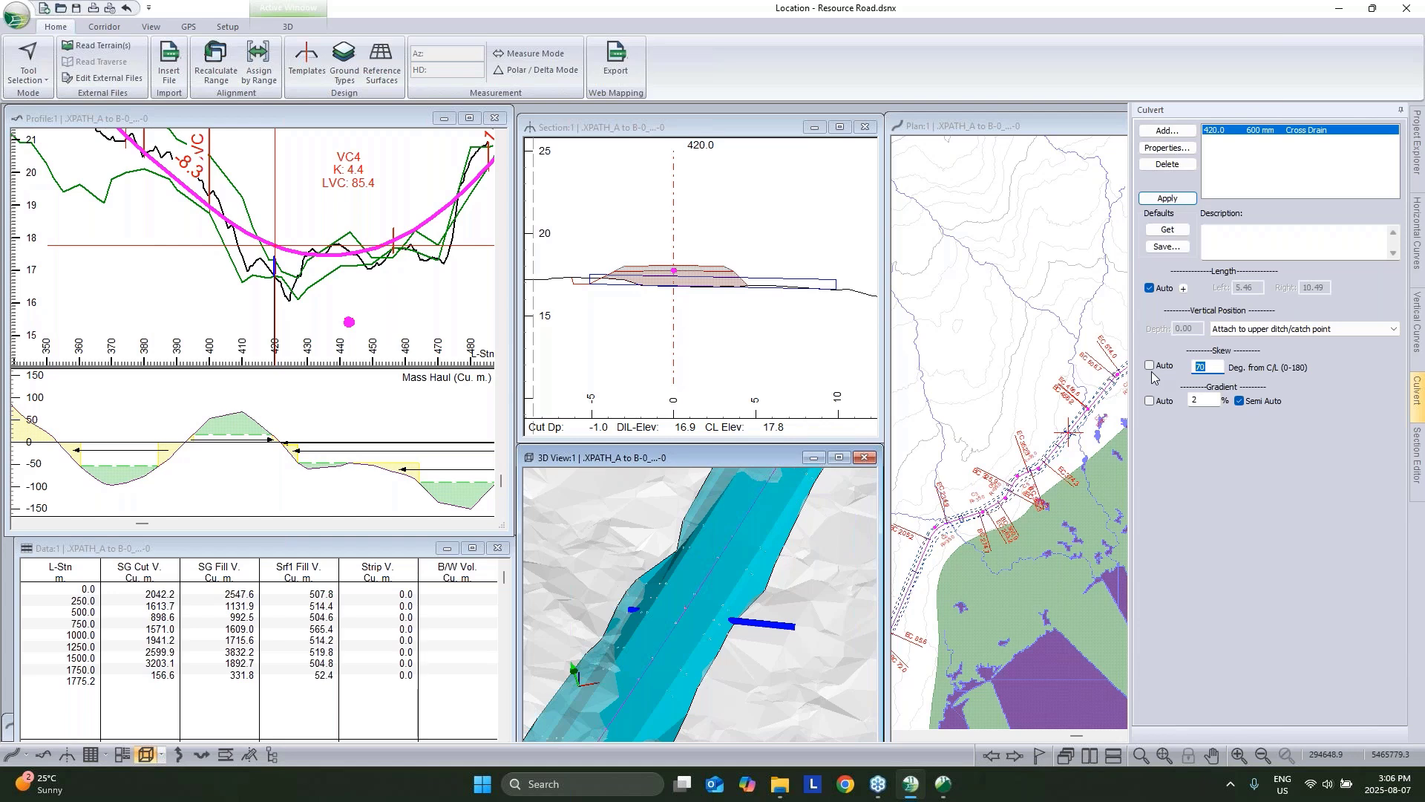
{"action": "type", "text": "11"}
{"action": "left_click", "coordinate": [1180, 199]}
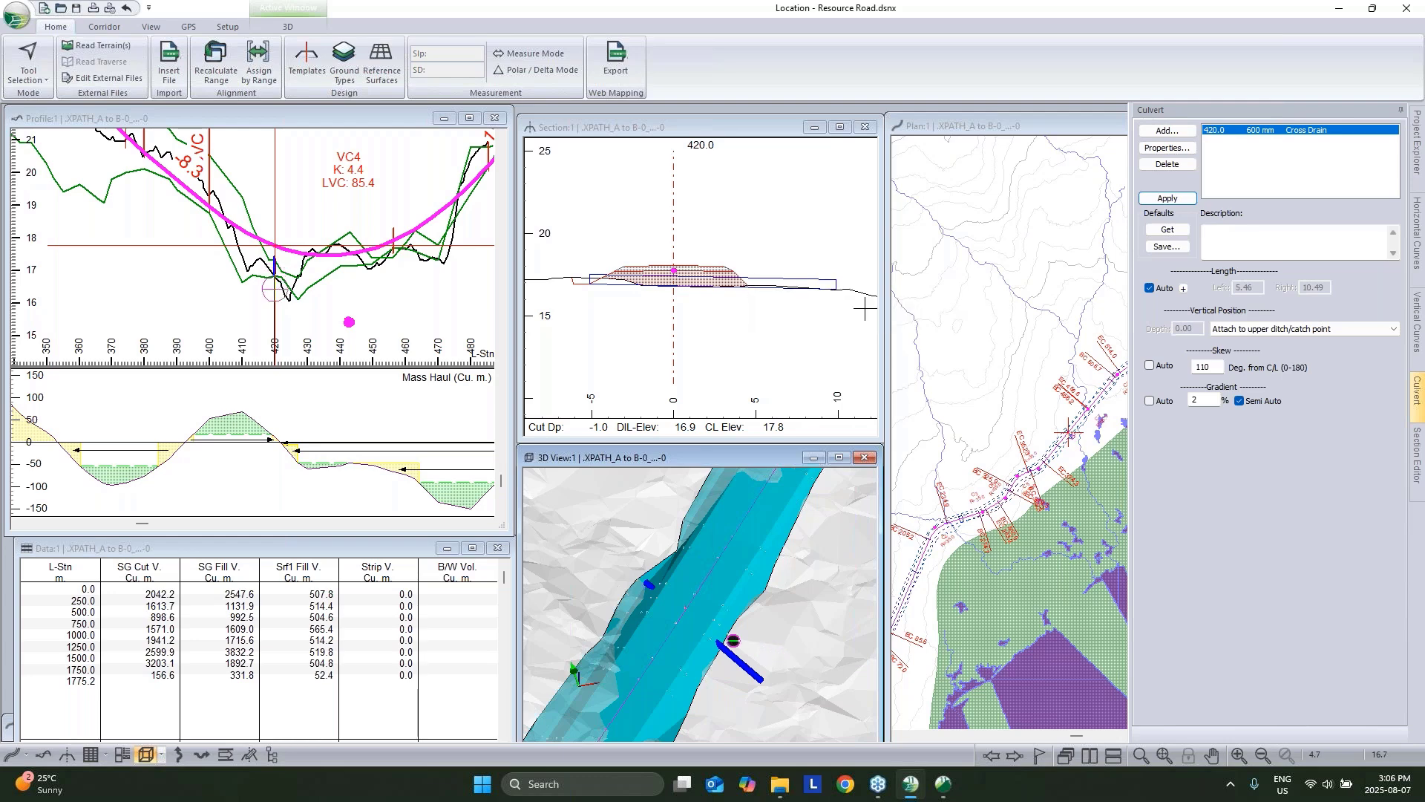
Turn off the culvert's automatic length and set its right length to 6.50.
{"action": "left_click", "coordinate": [1149, 288]}
{"action": "double_click", "coordinate": [1329, 288]}
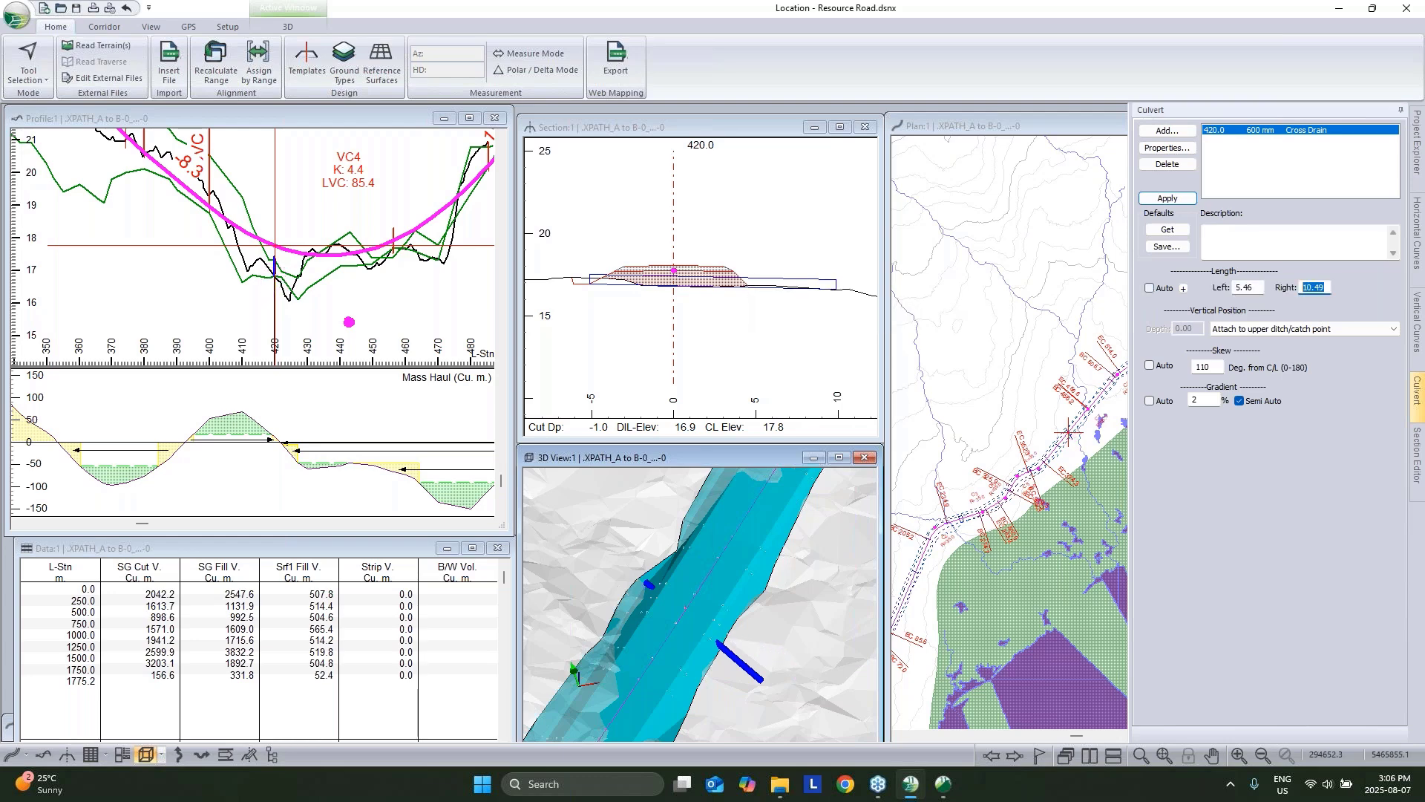
{"action": "type", "text": "6.5"}
{"action": "left_click", "coordinate": [1168, 198]}
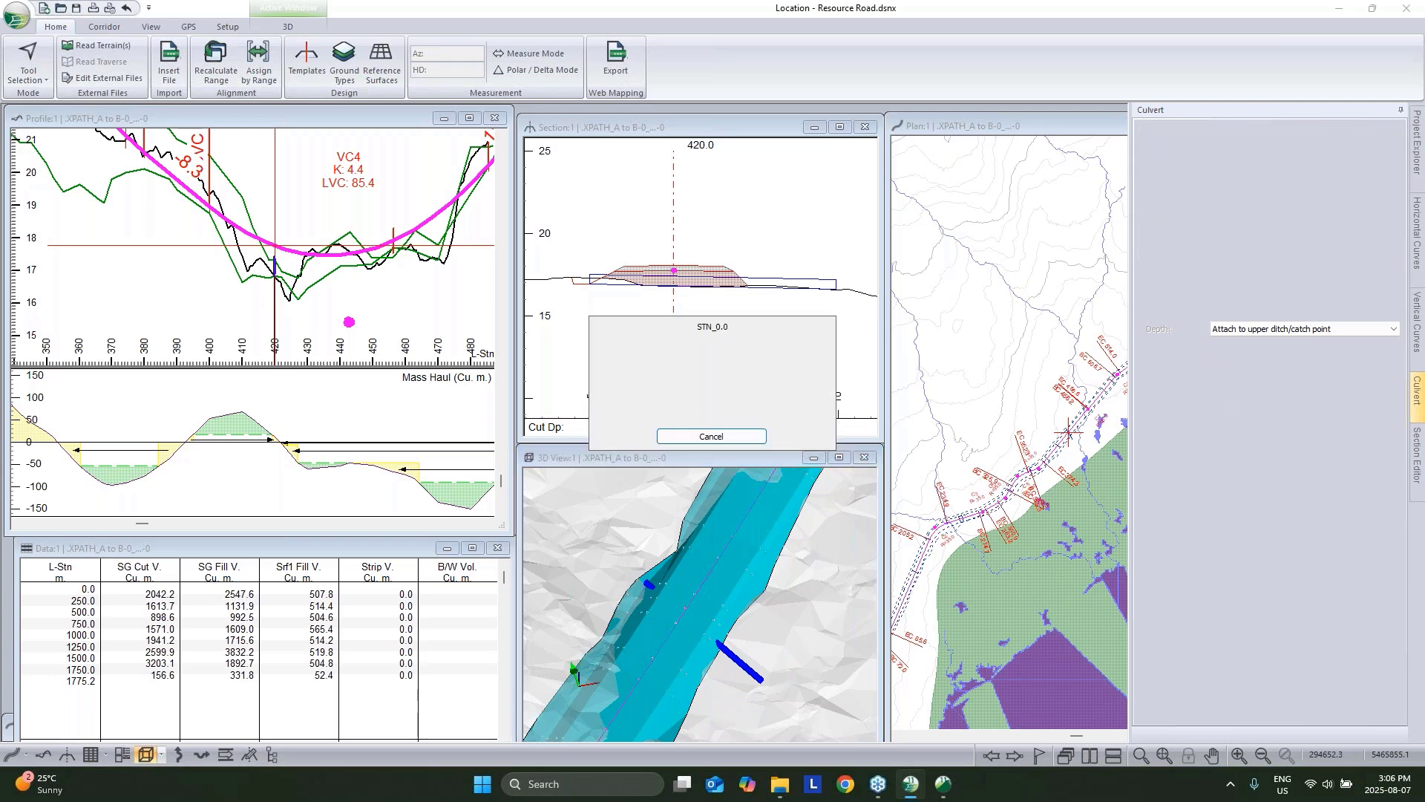
Set both the left and right lengths of the culvert to 5.50.
{"action": "left_click", "coordinate": [1301, 288]}
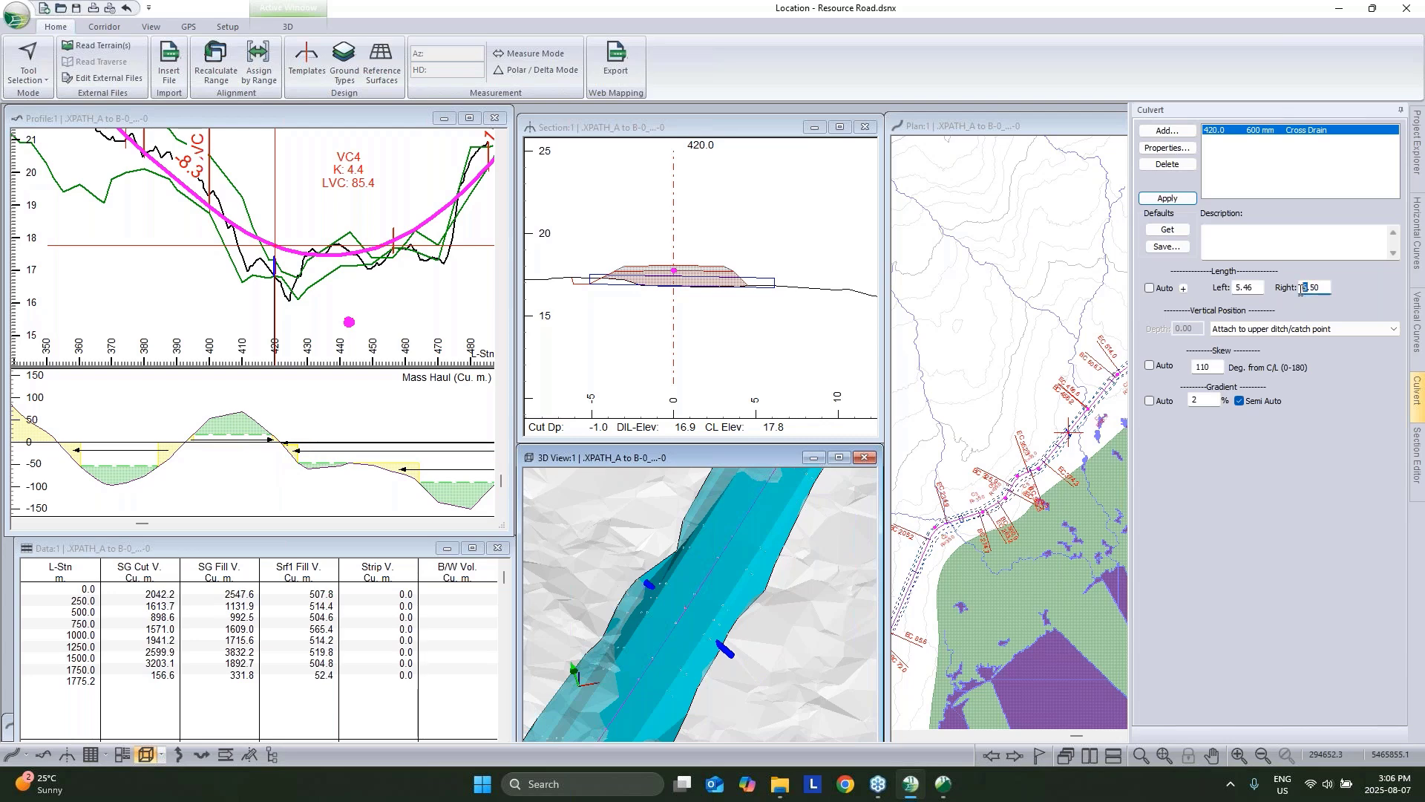
{"action": "double_click", "coordinate": [1250, 288]}
{"action": "left_click", "coordinate": [1167, 198]}
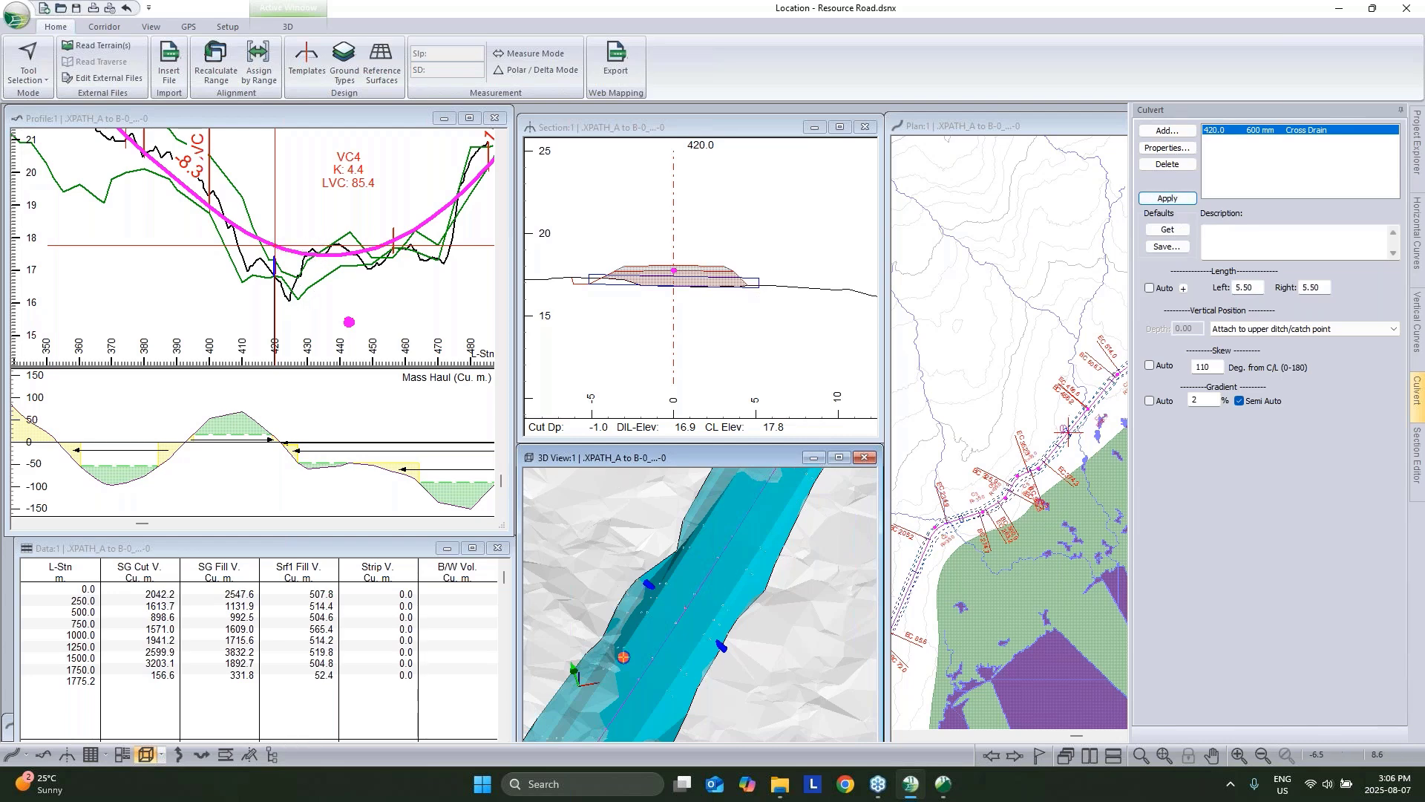
Create a new data window and add the L-line field L-Stn as its column.
{"action": "mouse_move", "coordinate": [567, 615]}
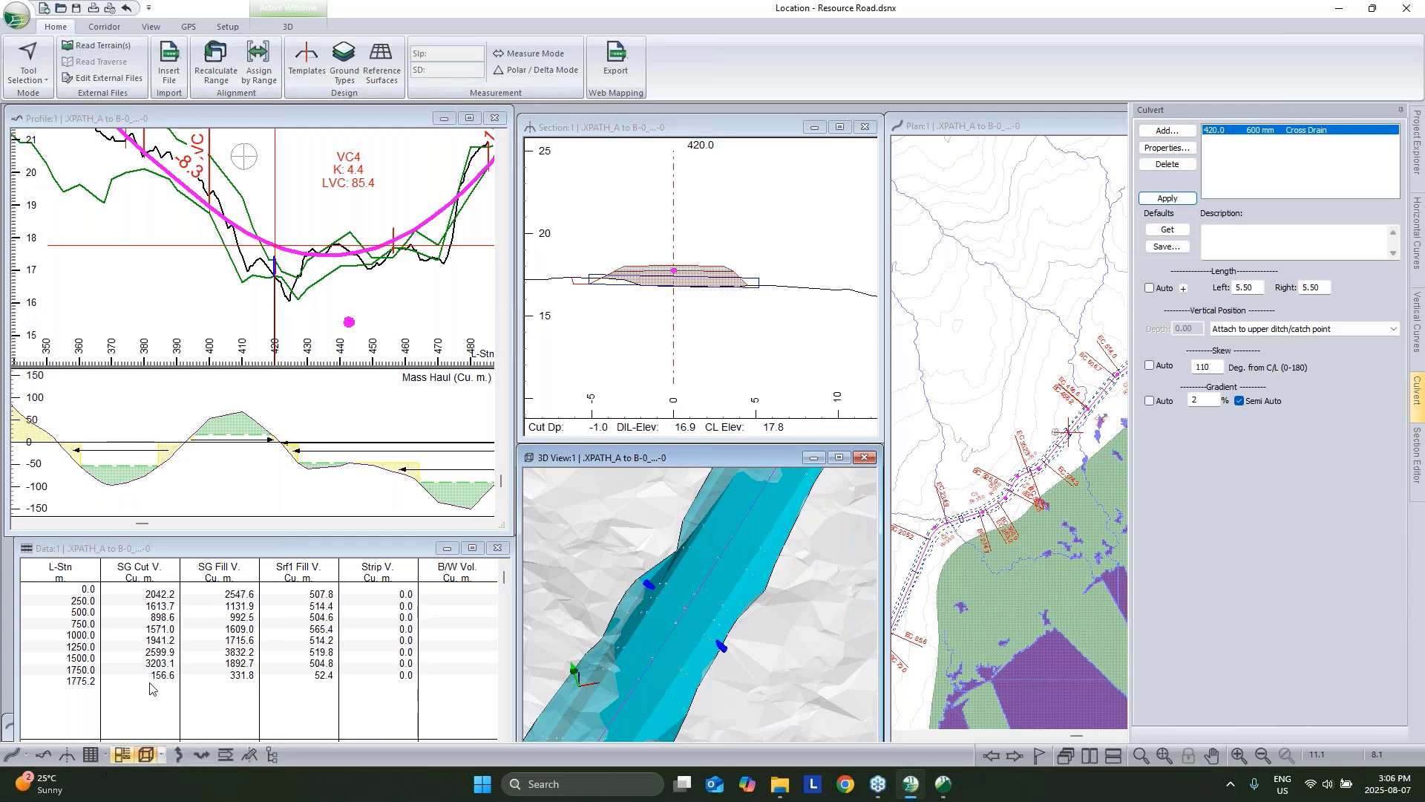
{"action": "left_click", "coordinate": [214, 558]}
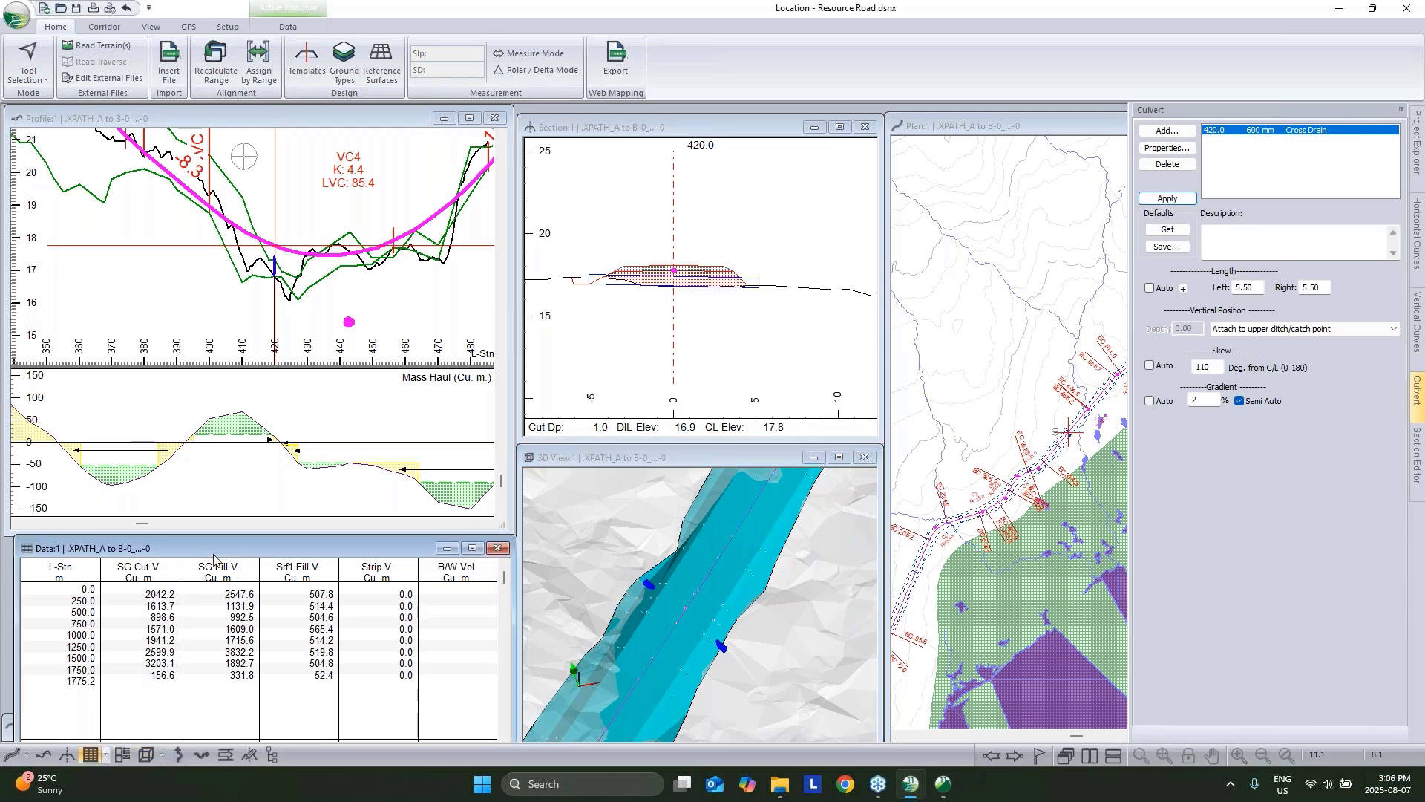
{"action": "left_click_drag", "start_coordinate": [210, 560], "coordinate": [203, 559]}
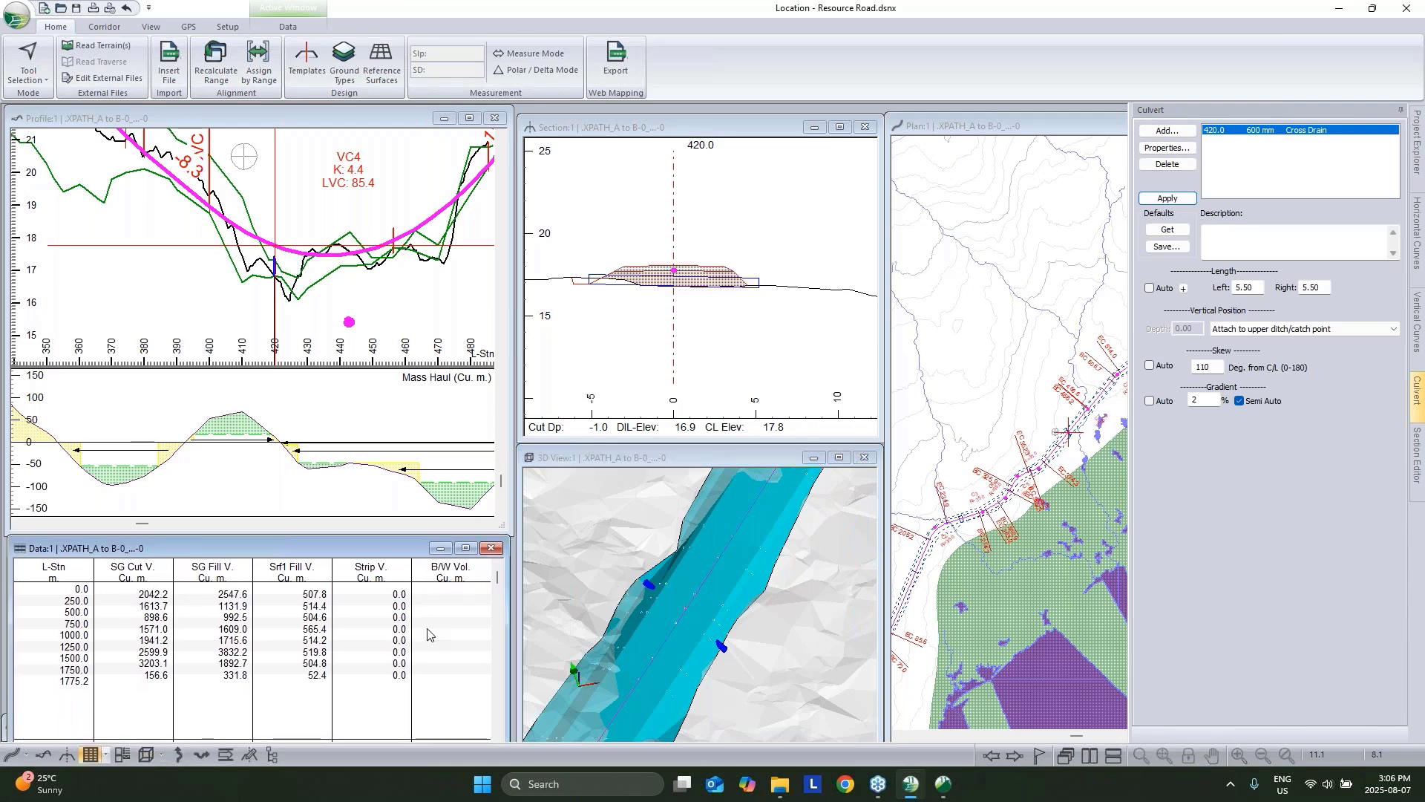
{"action": "left_click", "coordinate": [119, 744]}
{"action": "right_click", "coordinate": [629, 298]}
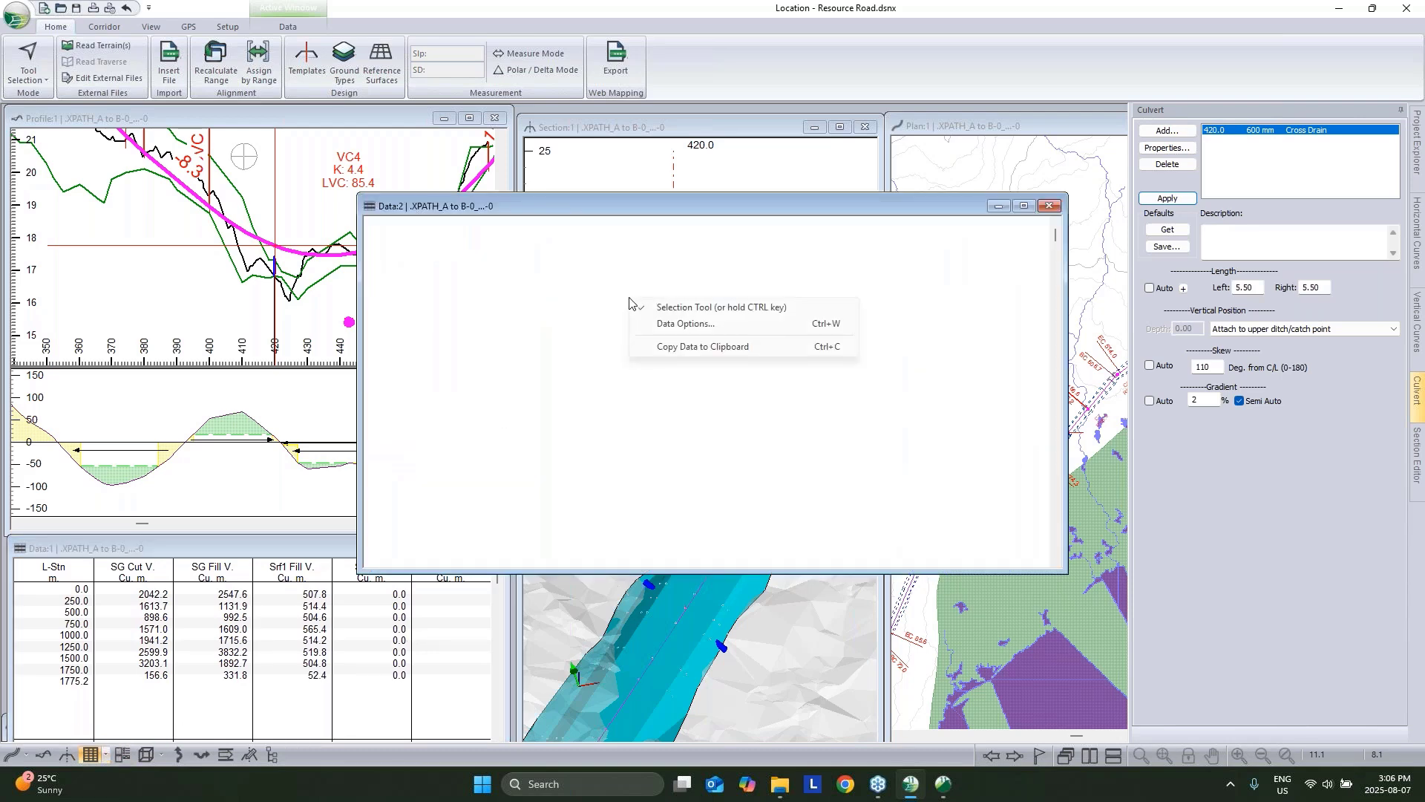
{"action": "left_click", "coordinate": [698, 330]}
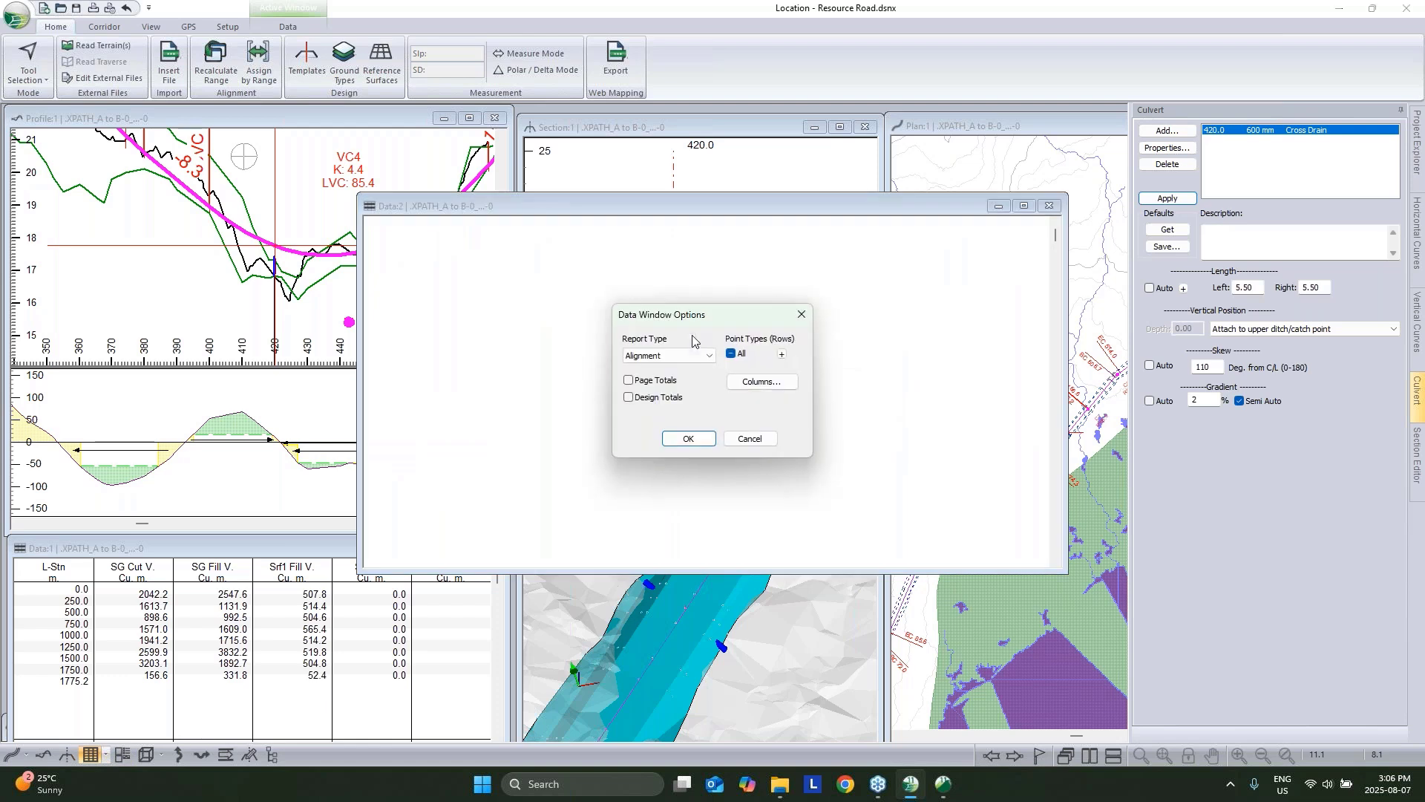
{"action": "left_click", "coordinate": [760, 382]}
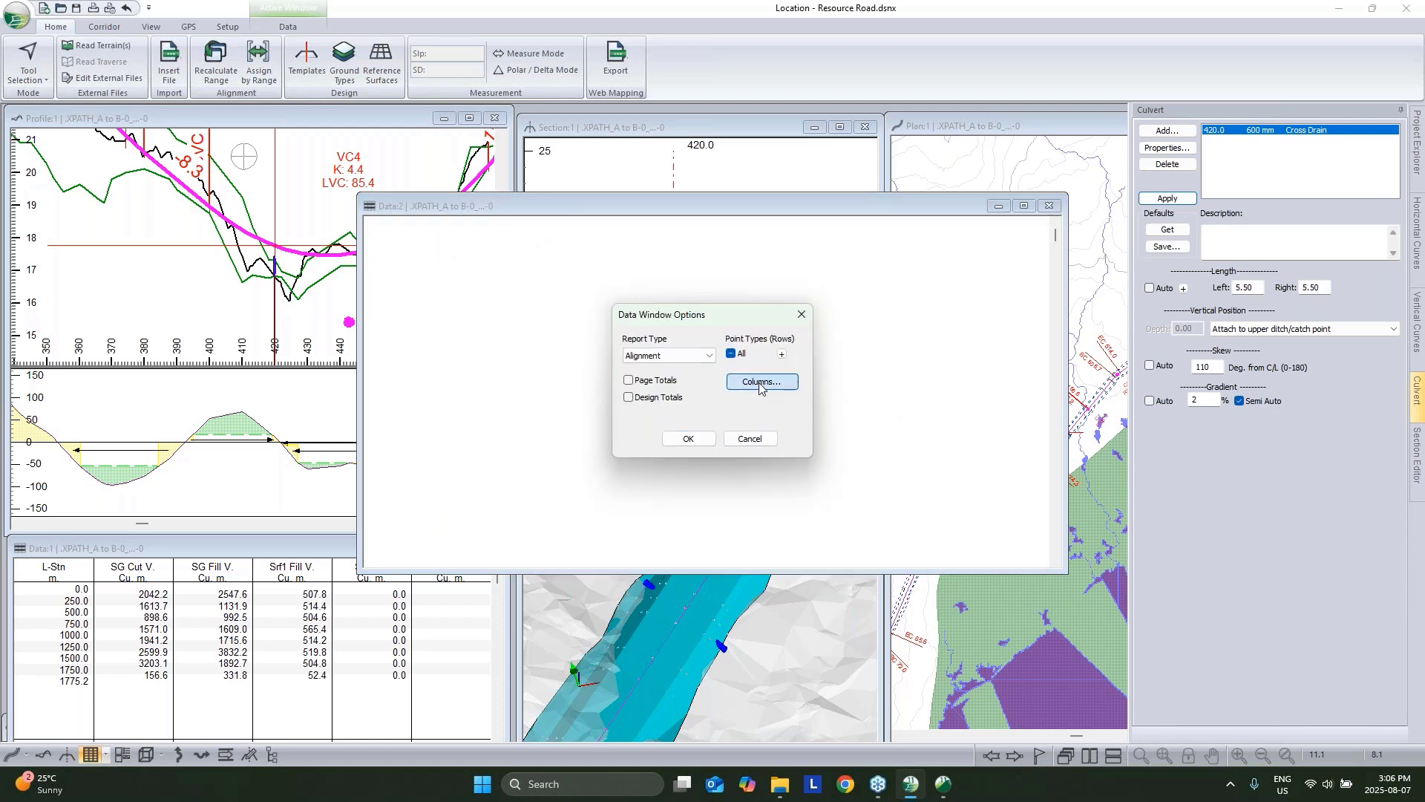
{"action": "double_click", "coordinate": [586, 398]}
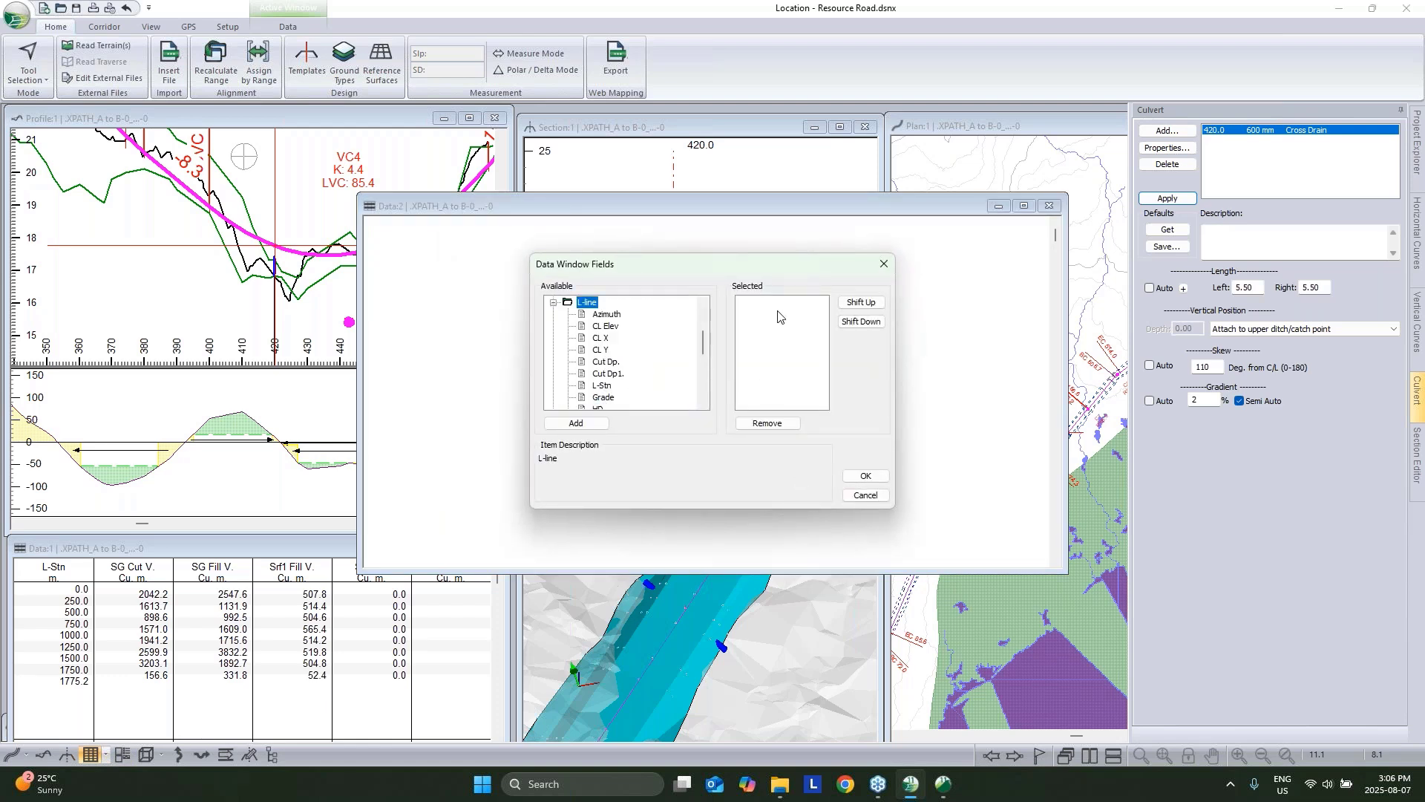
{"action": "double_click", "coordinate": [608, 386]}
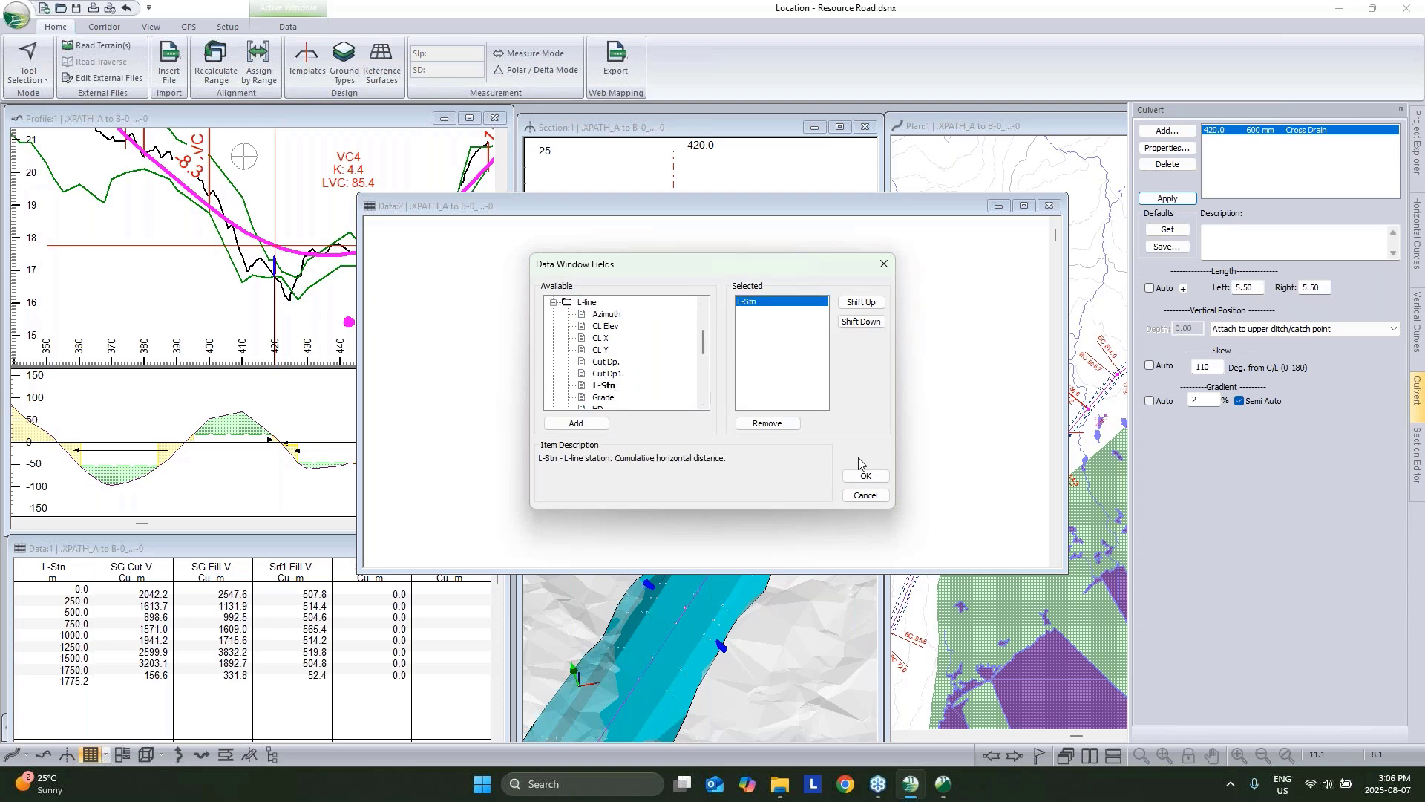
{"action": "left_click", "coordinate": [865, 475]}
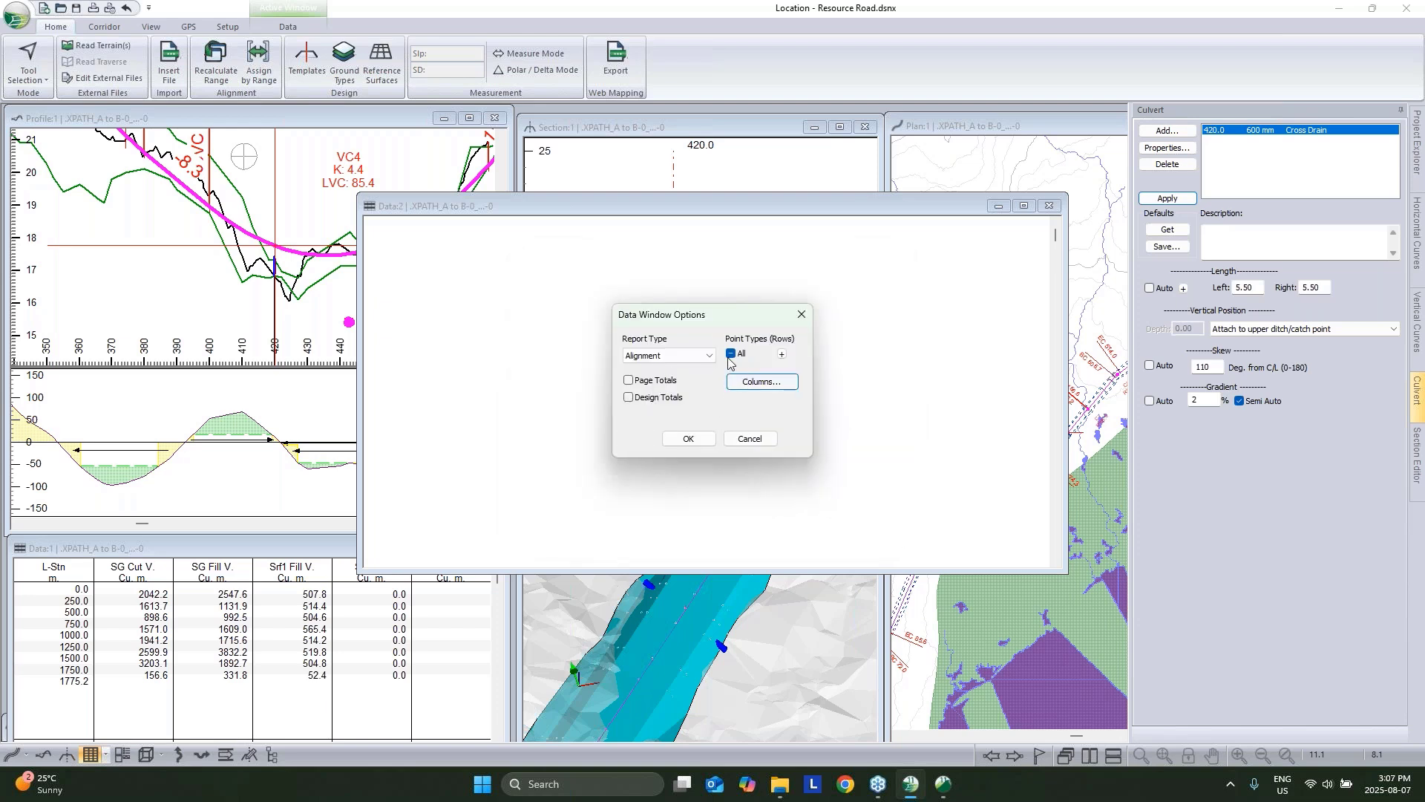
Limit the data window's rows to culvert insertion points only.
{"action": "left_click", "coordinate": [782, 355]}
{"action": "left_click", "coordinate": [806, 371]}
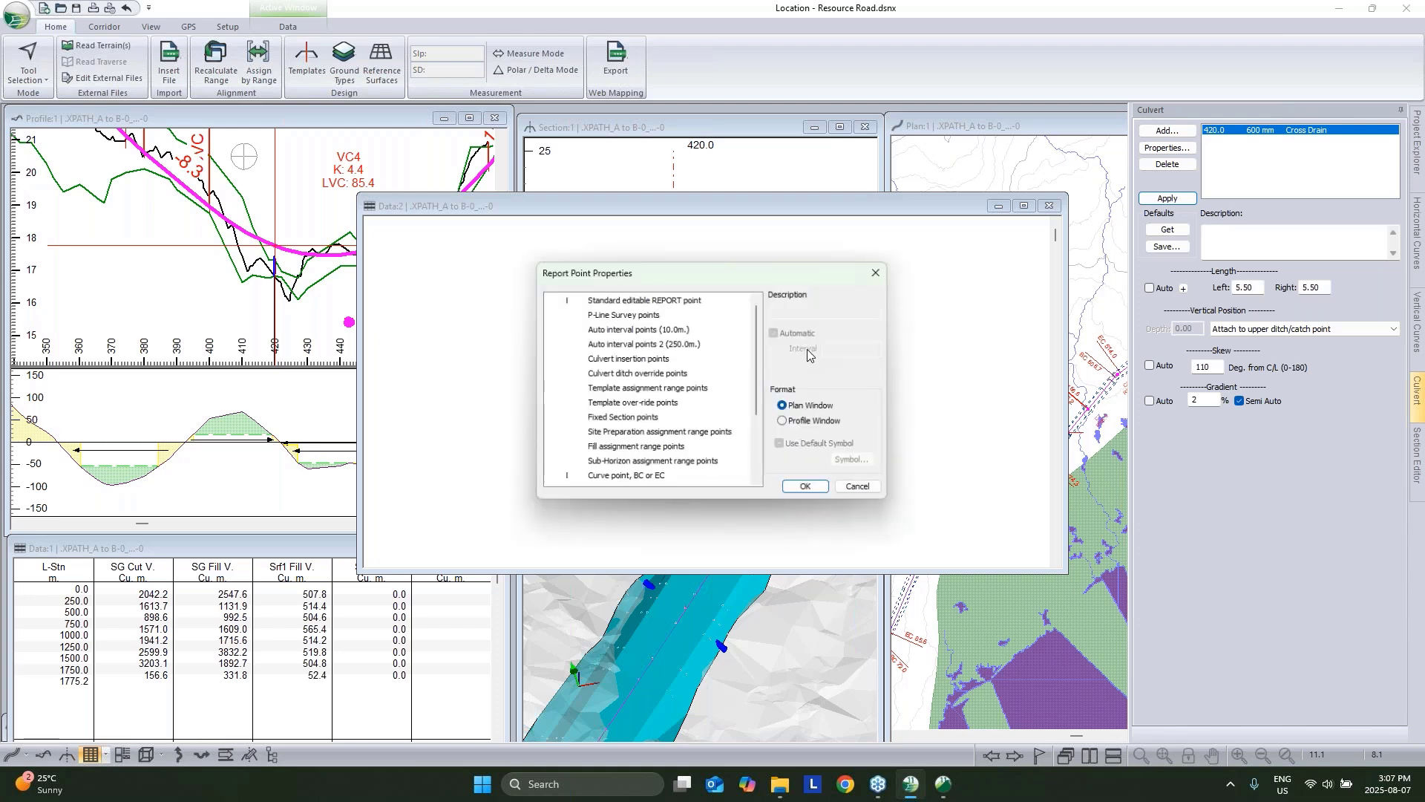
{"action": "left_click", "coordinate": [862, 494]}
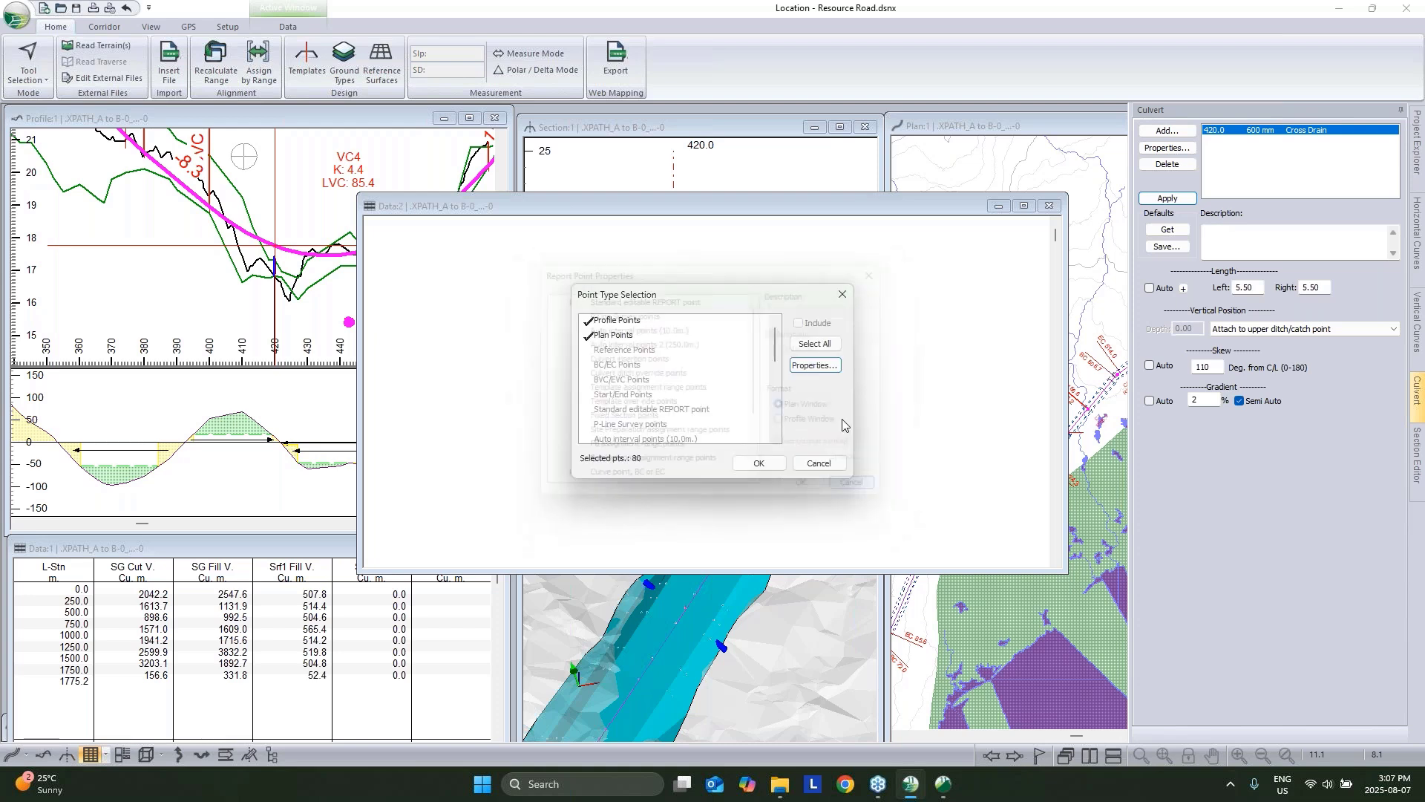
{"action": "left_click", "coordinate": [814, 342]}
{"action": "scroll", "coordinate": [701, 353], "scroll_direction": "down", "scroll_amount": 5}
{"action": "scroll", "coordinate": [701, 353], "scroll_direction": "up", "scroll_amount": 3}
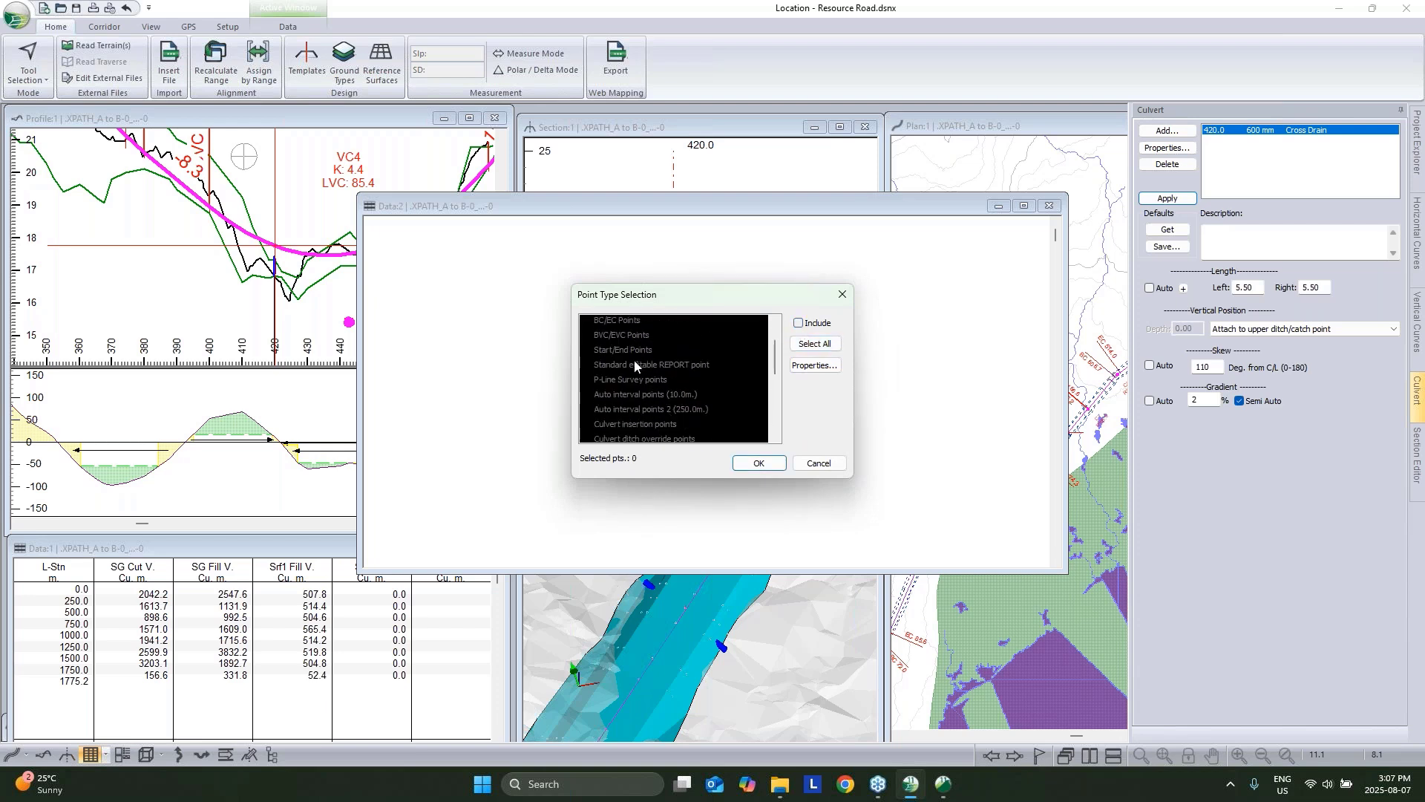
{"action": "scroll", "coordinate": [629, 370], "scroll_direction": "up", "scroll_amount": 1}
{"action": "scroll", "coordinate": [619, 366], "scroll_direction": "down", "scroll_amount": 2}
{"action": "left_click", "coordinate": [620, 380]}
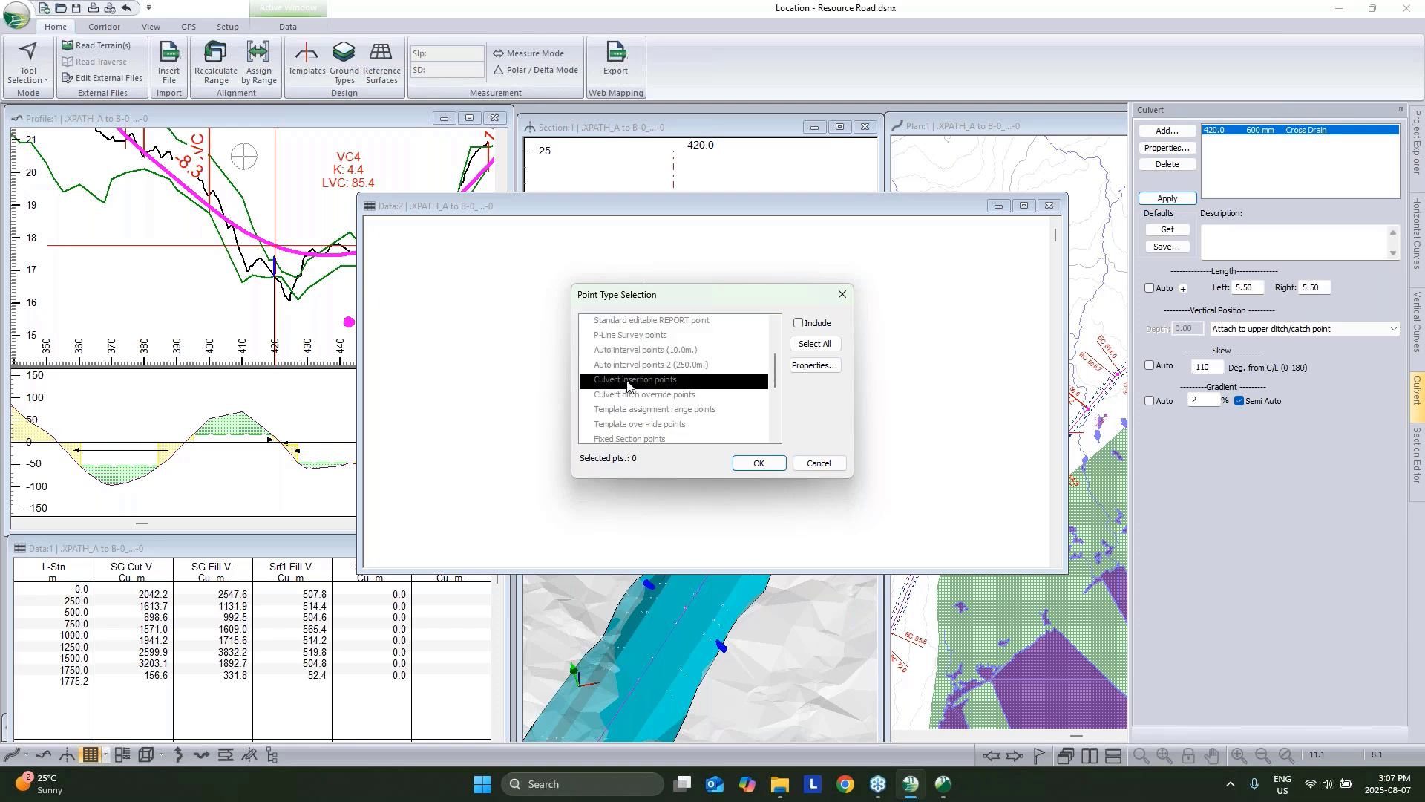
{"action": "left_click", "coordinate": [628, 384]}
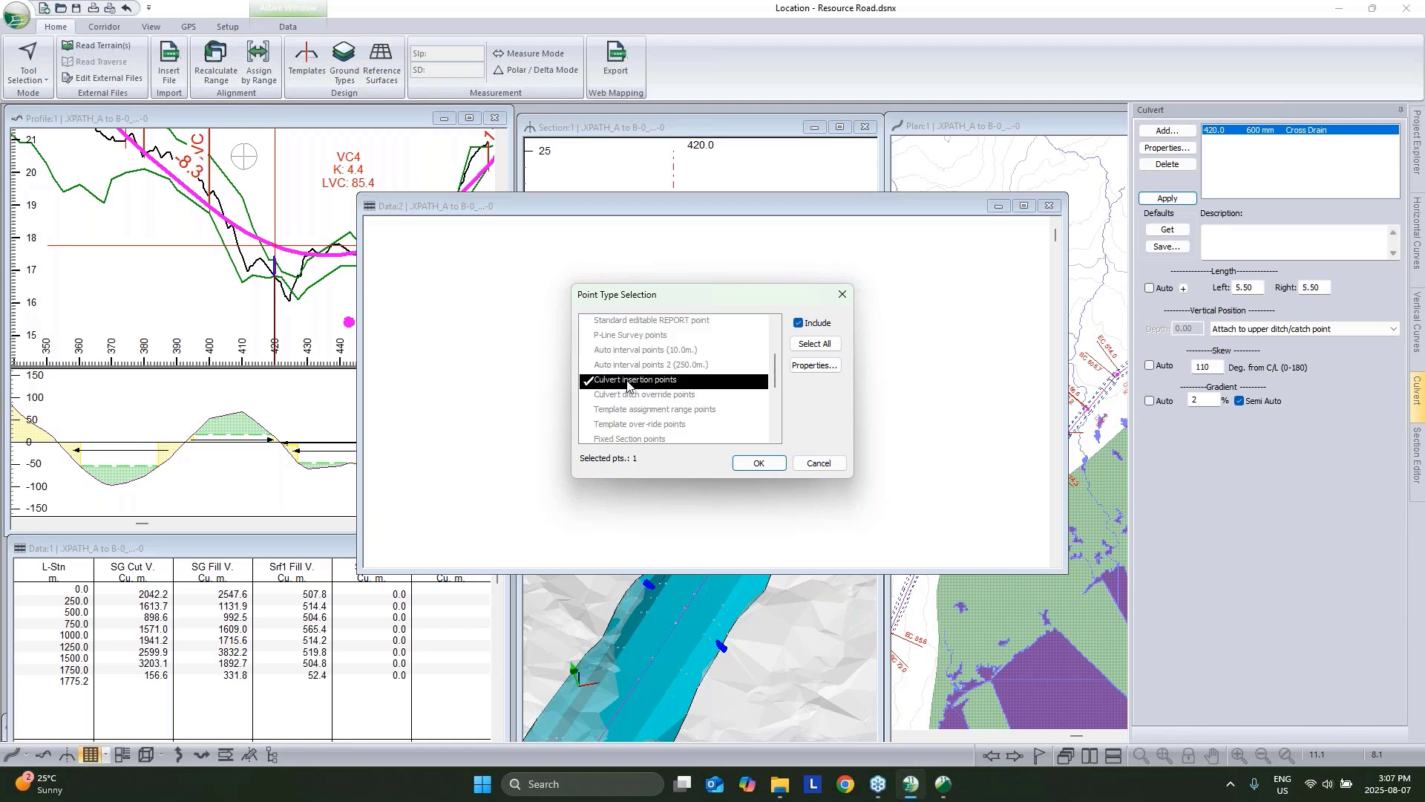
{"action": "left_click", "coordinate": [746, 464]}
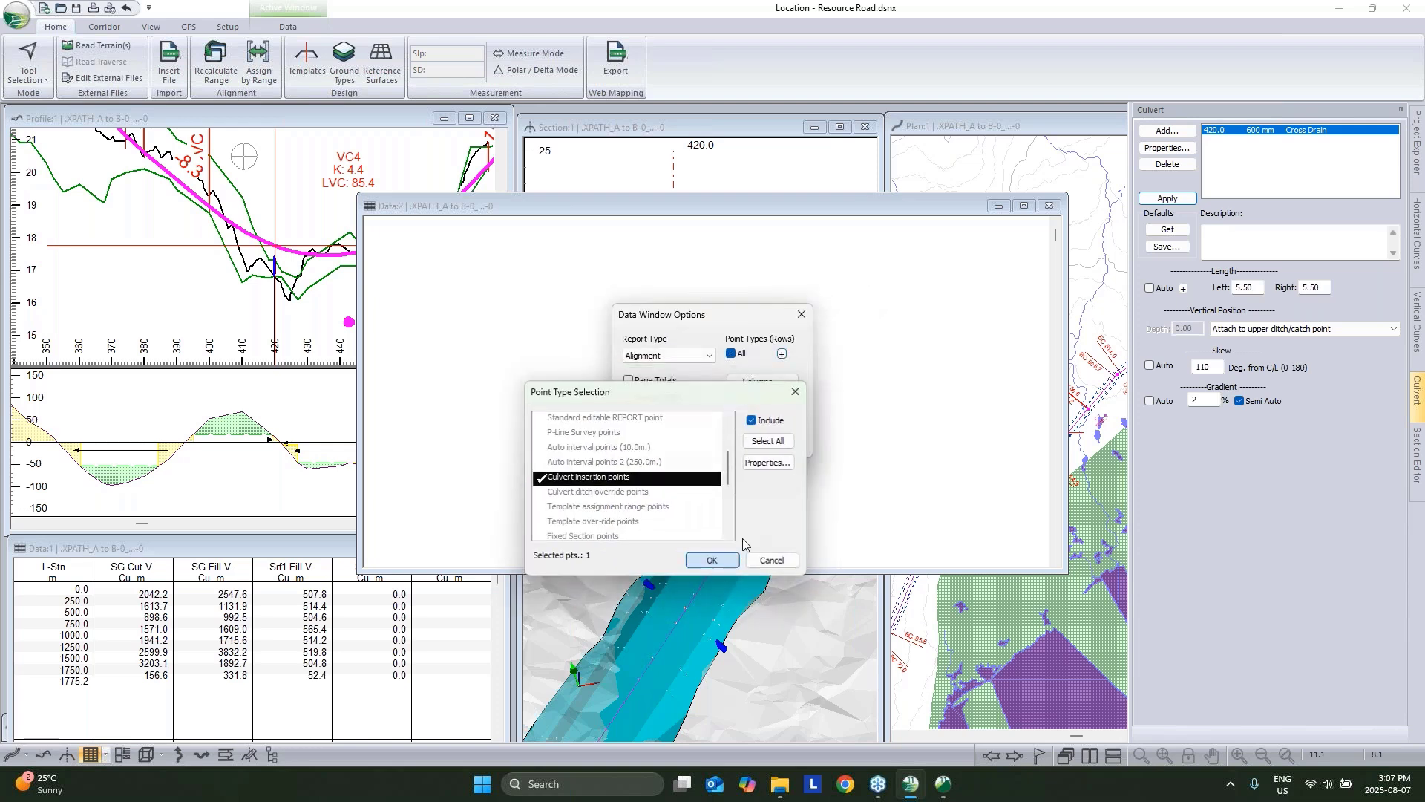
{"action": "left_click", "coordinate": [711, 561]}
Add the culvert fields Cul DIA and Cul Len as columns, and fit the new data window into the space below the profile.
{"action": "left_click", "coordinate": [746, 382]}
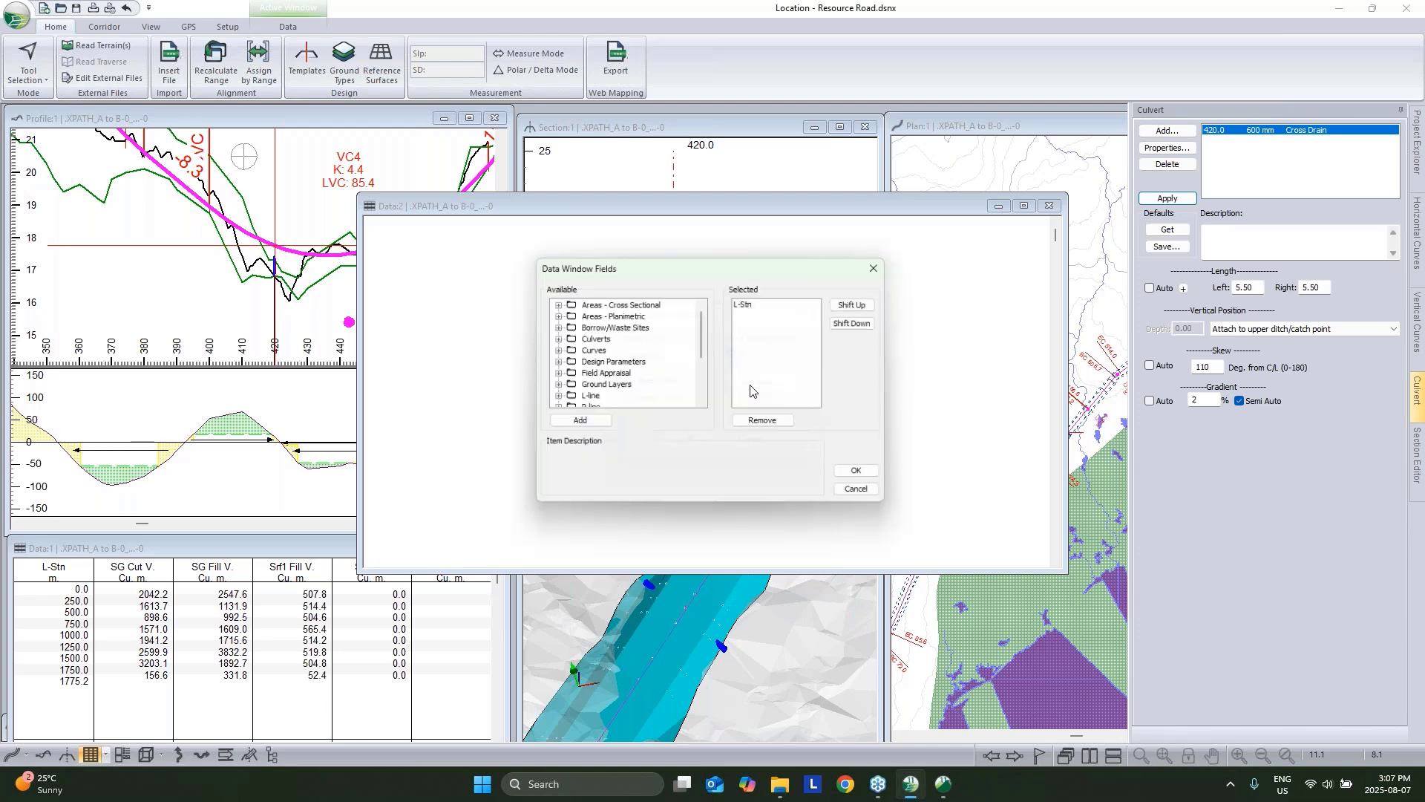
{"action": "scroll", "coordinate": [628, 375], "scroll_direction": "down", "scroll_amount": 5}
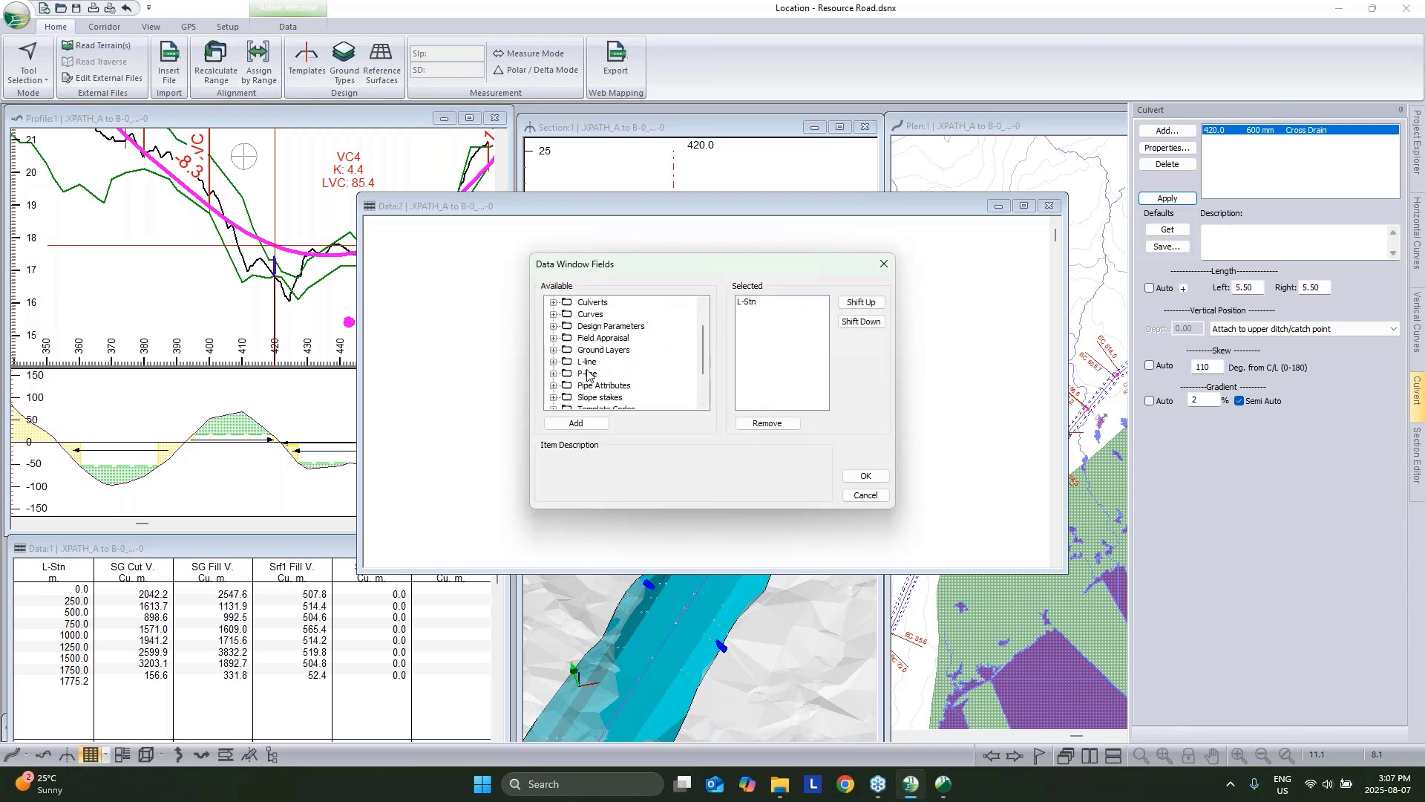
{"action": "scroll", "coordinate": [605, 366], "scroll_direction": "up", "scroll_amount": 5}
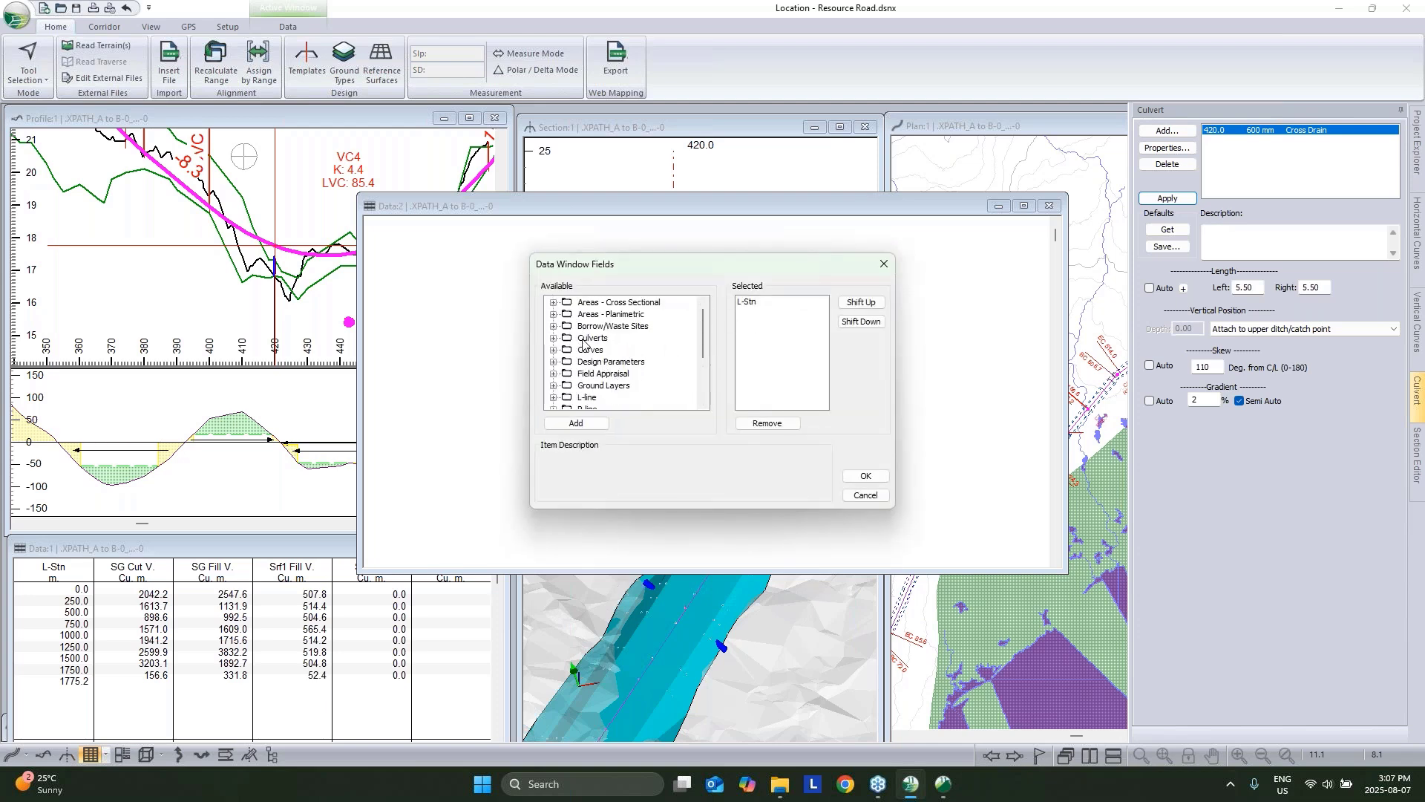
{"action": "double_click", "coordinate": [585, 339]}
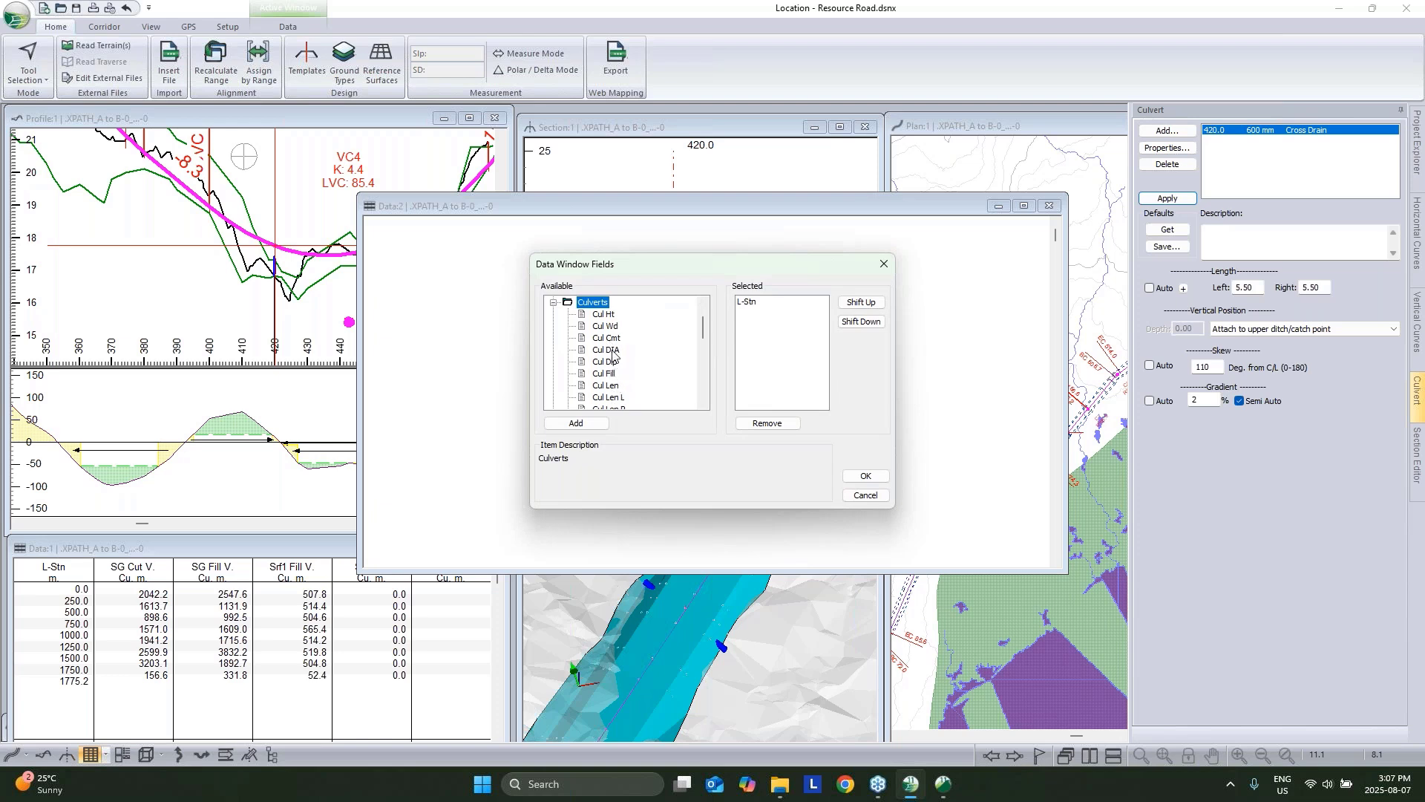
{"action": "double_click", "coordinate": [612, 352]}
{"action": "double_click", "coordinate": [610, 386]}
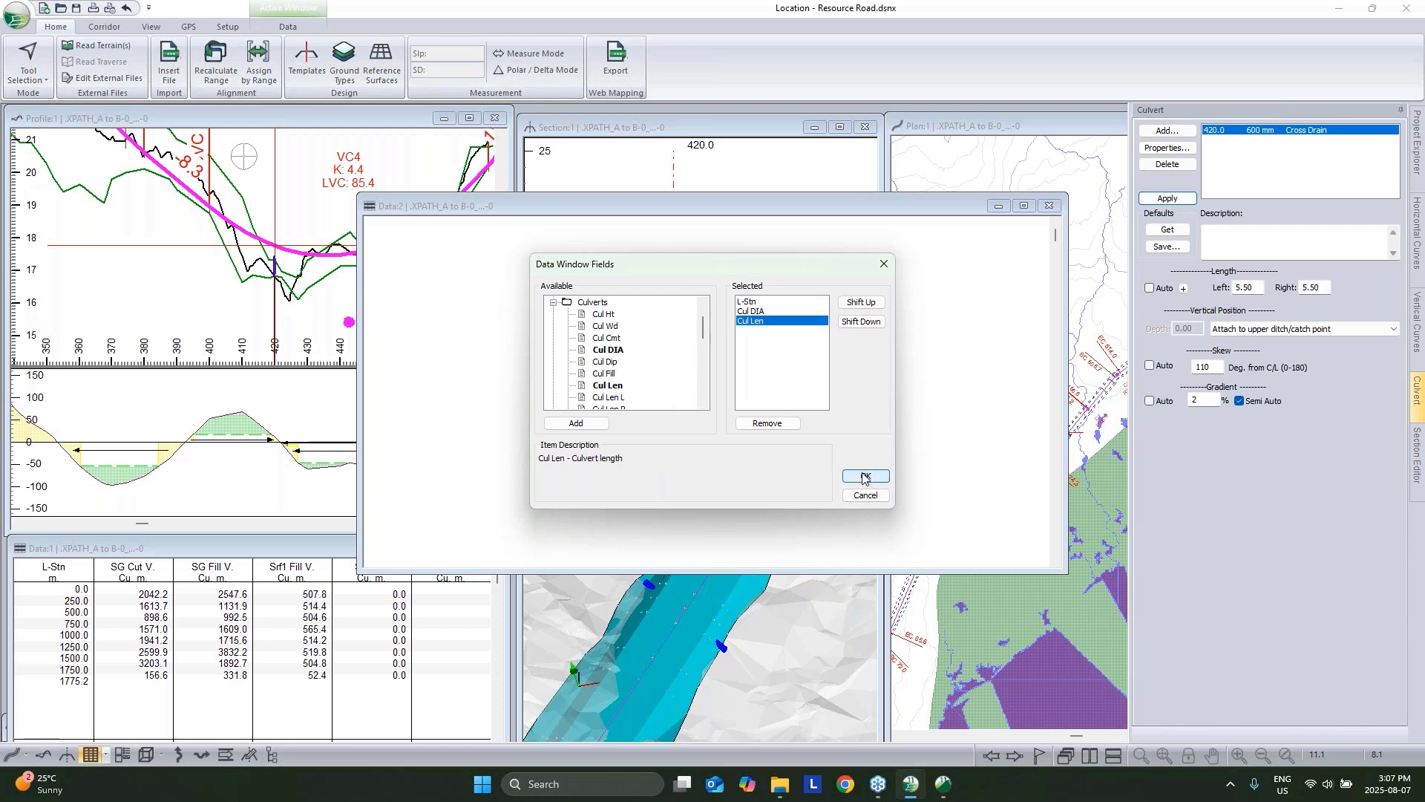
{"action": "left_click", "coordinate": [865, 477]}
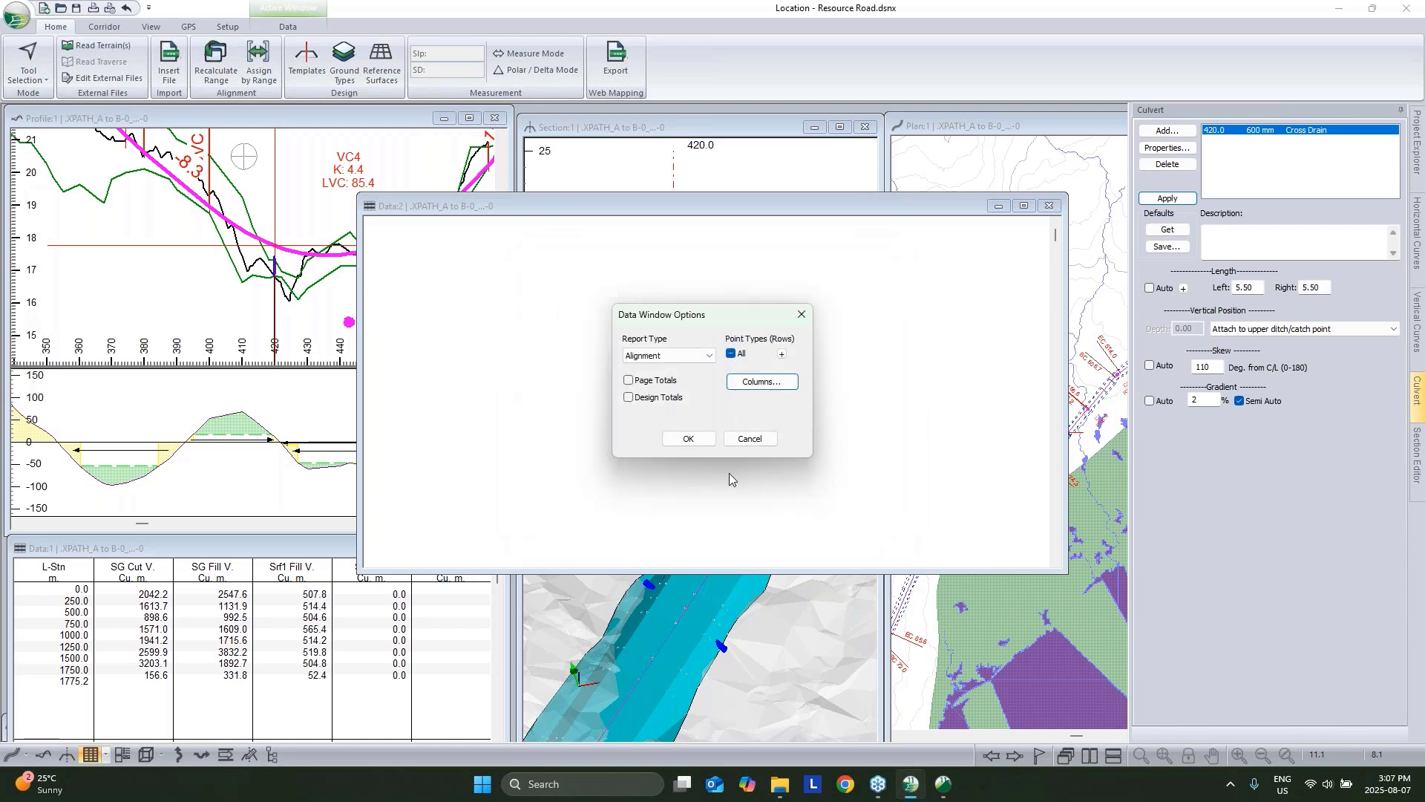
{"action": "left_click", "coordinate": [691, 441]}
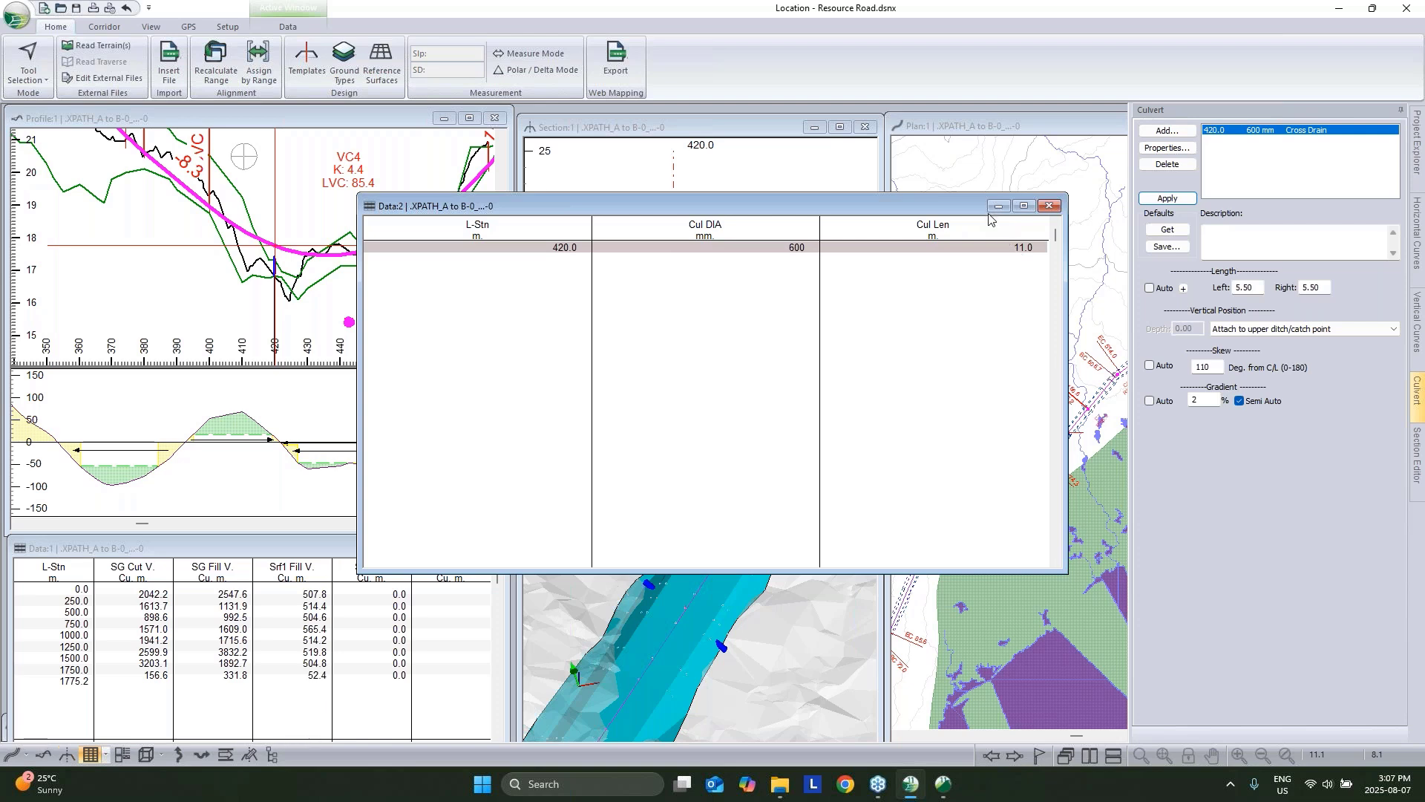
{"action": "left_click_drag", "start_coordinate": [952, 207], "coordinate": [601, 374]}
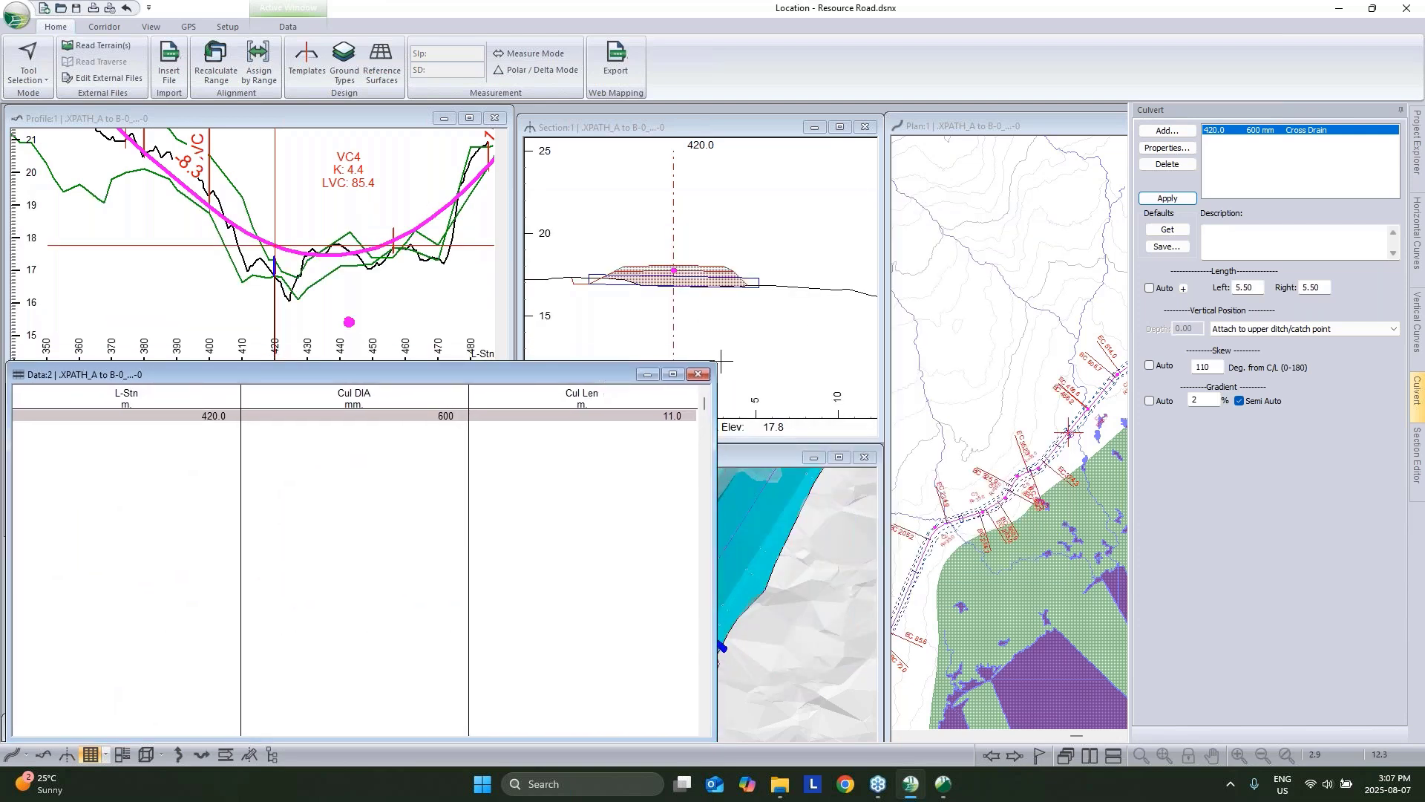
{"action": "left_click_drag", "start_coordinate": [711, 362], "coordinate": [509, 535]}
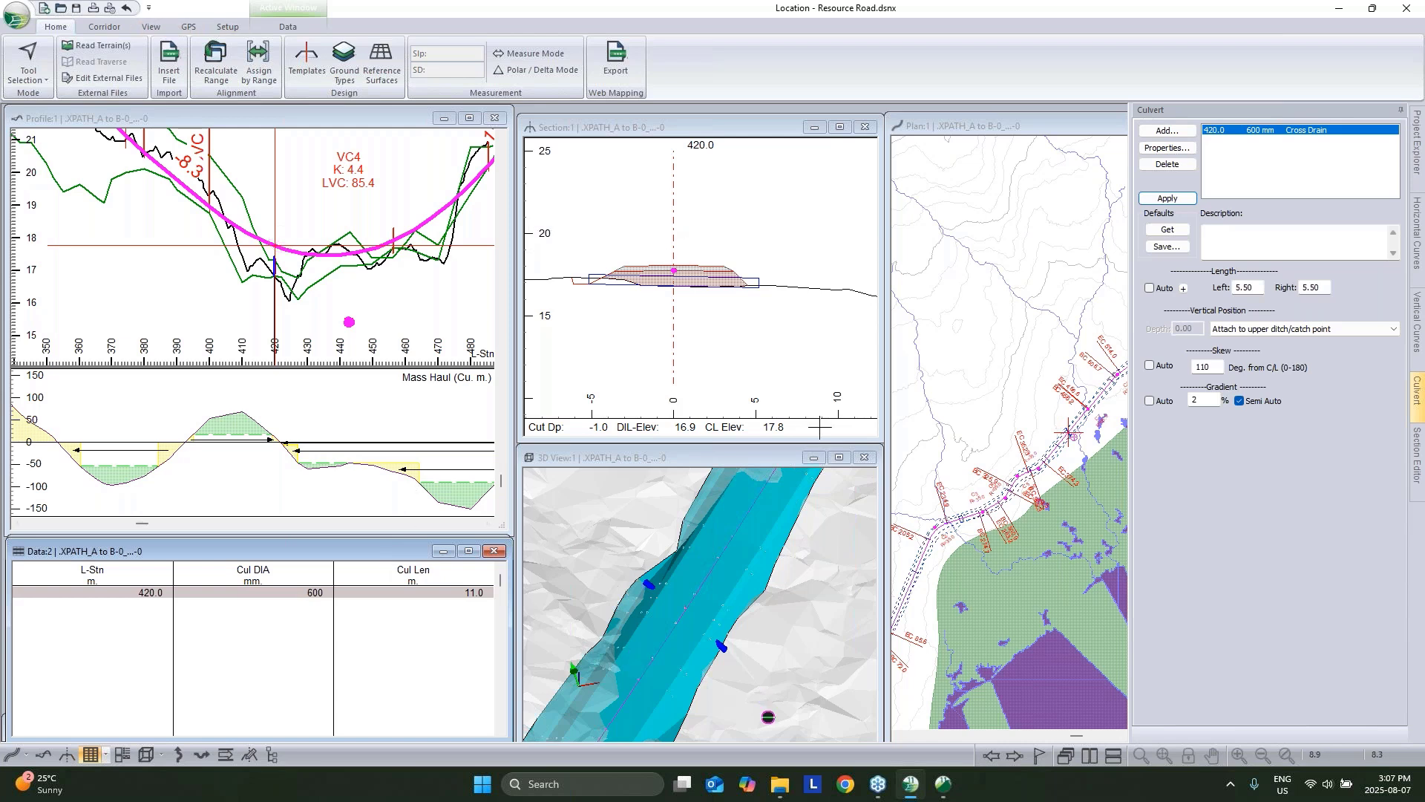
Follow the road uphill in the profile and make station 1350.0 current to view its cross-section.
{"action": "middle_click_drag", "start_coordinate": [1024, 423], "coordinate": [934, 504]}
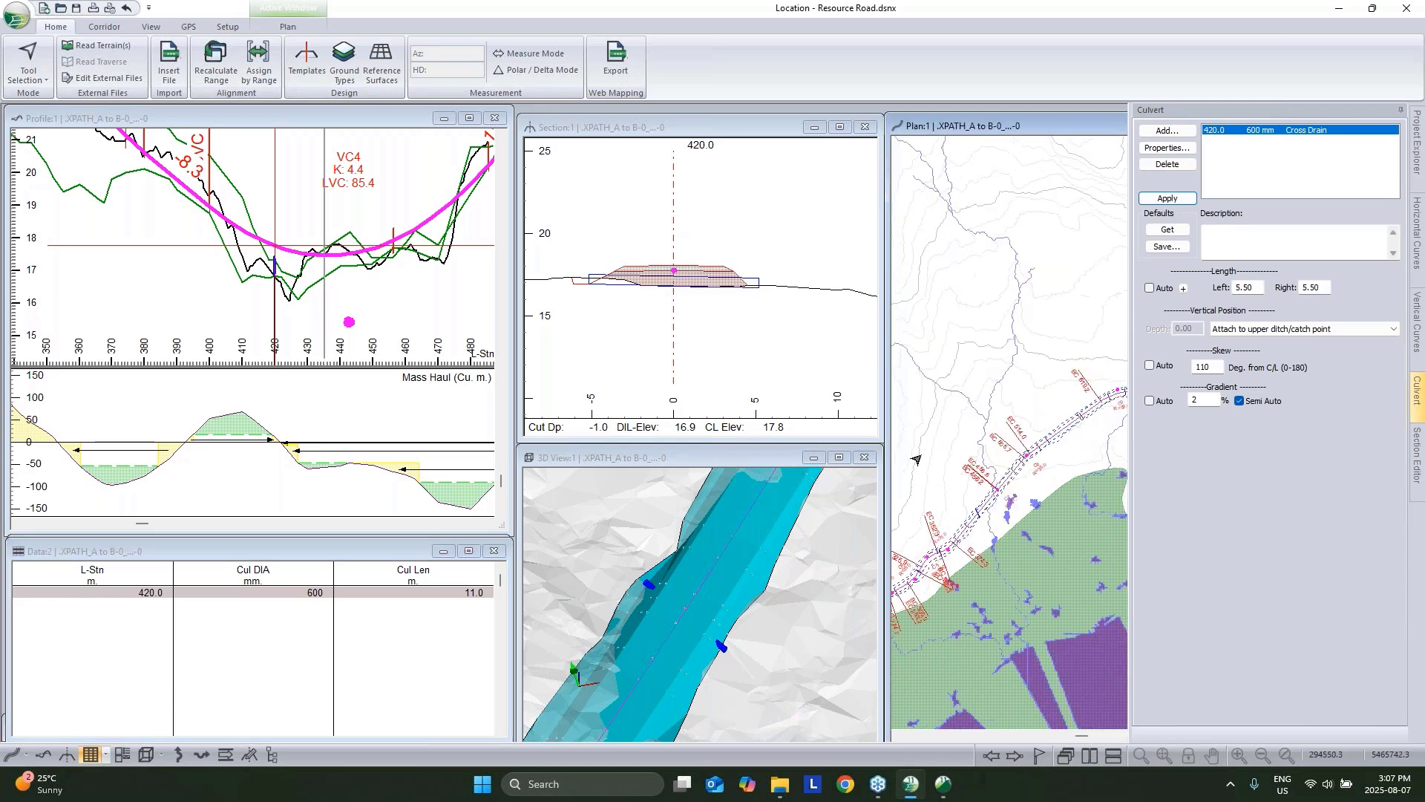
{"action": "scroll", "coordinate": [325, 277], "scroll_direction": "up", "scroll_amount": 1}
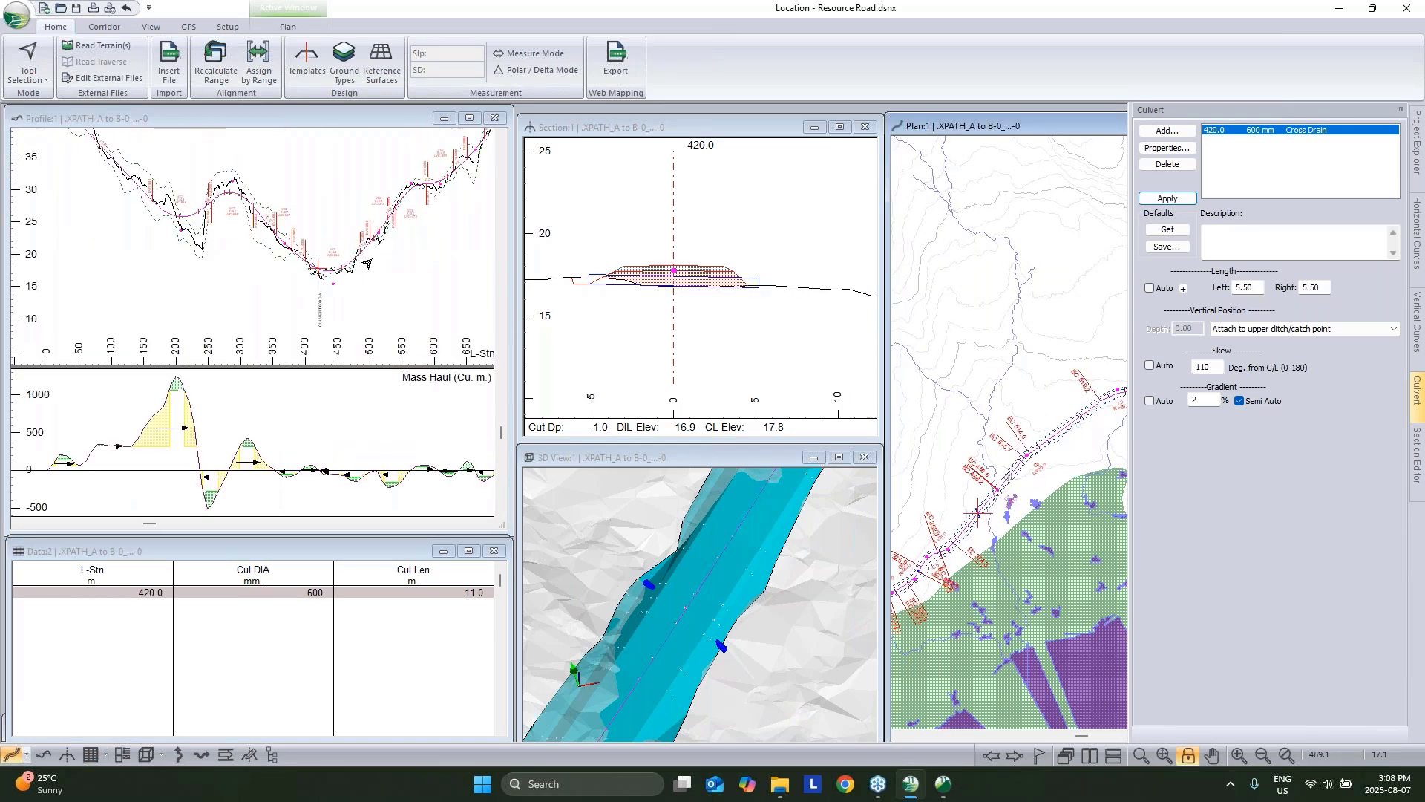
{"action": "middle_click_drag", "start_coordinate": [366, 261], "coordinate": [211, 348]}
{"action": "middle_click_drag", "start_coordinate": [467, 174], "coordinate": [289, 378]}
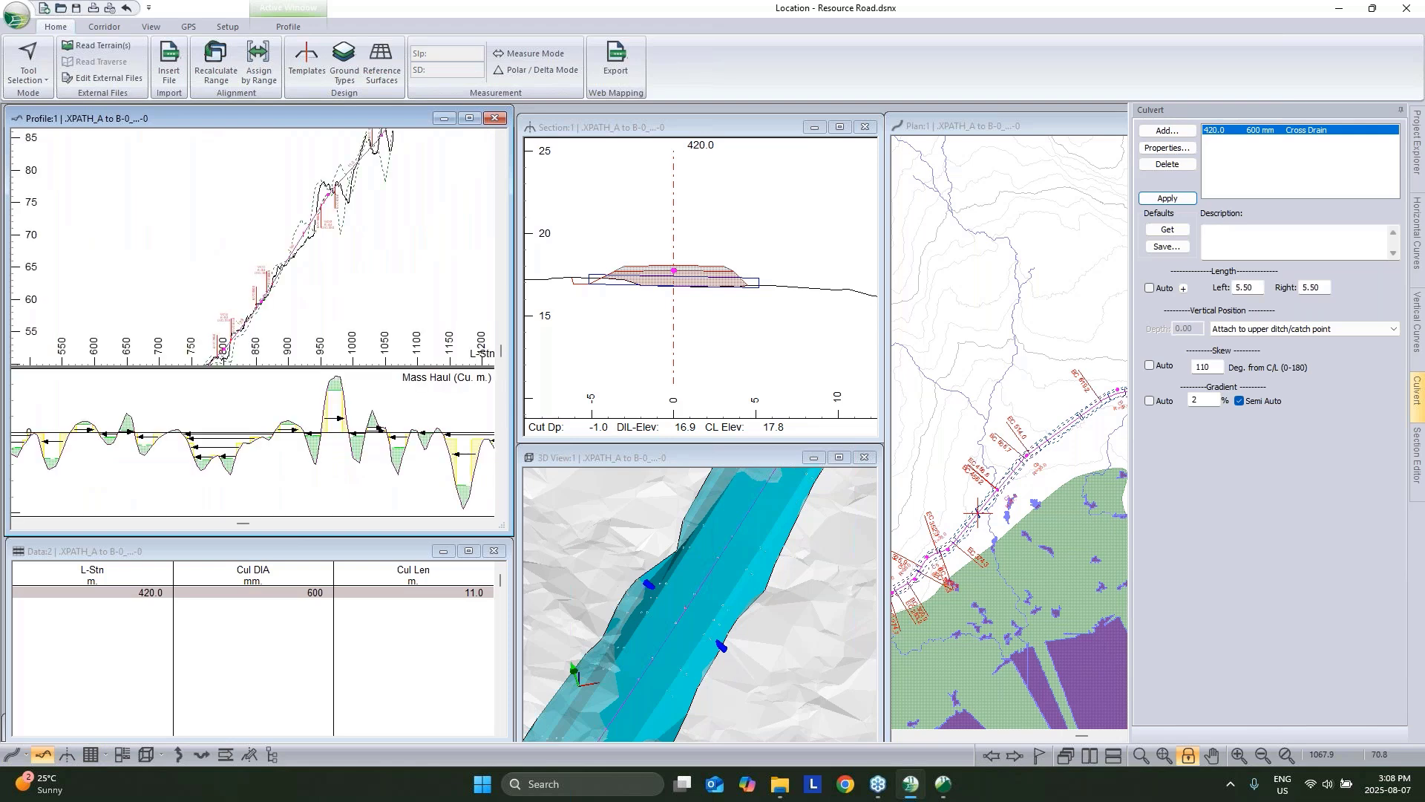
{"action": "middle_click_drag", "start_coordinate": [389, 159], "coordinate": [327, 245]}
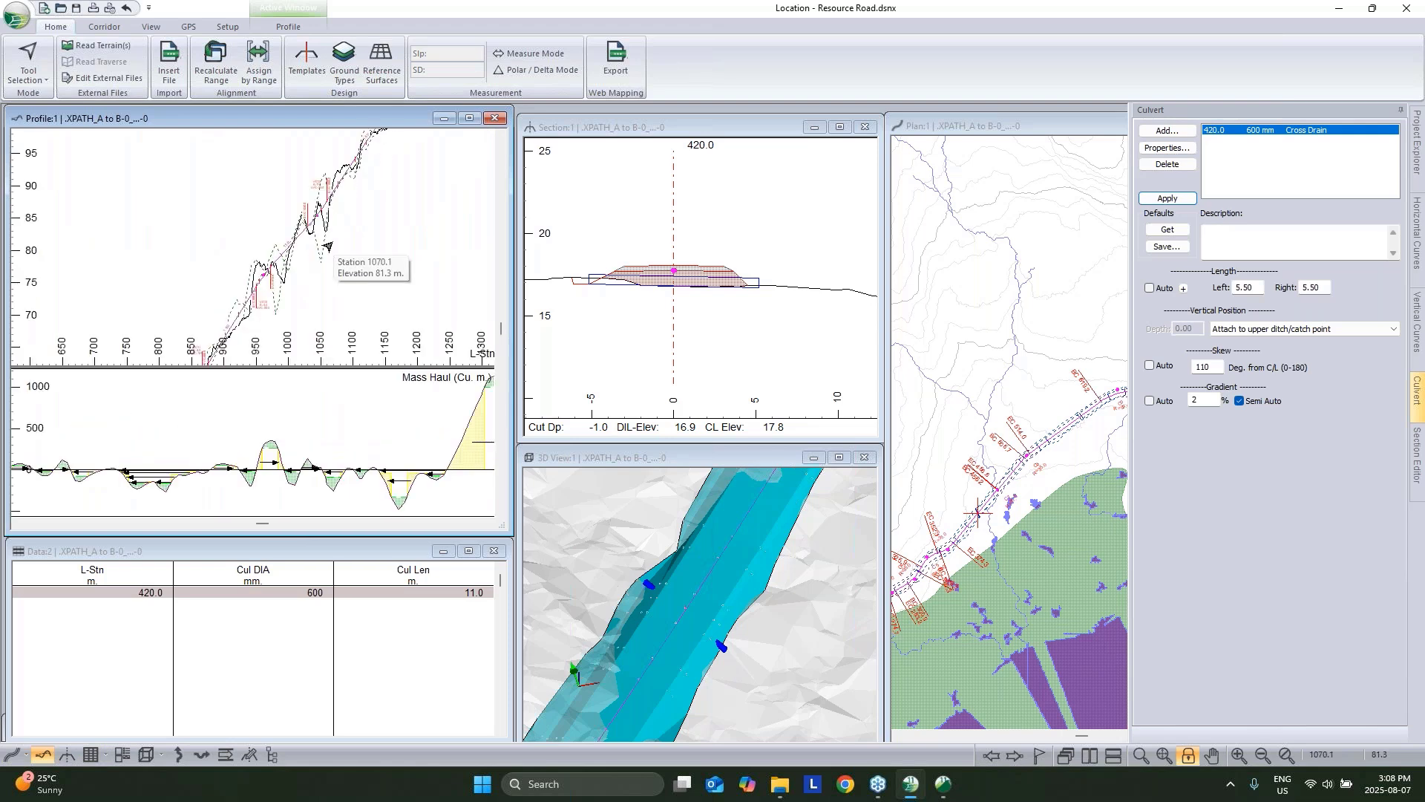
{"action": "middle_click_drag", "start_coordinate": [360, 217], "coordinate": [336, 260]}
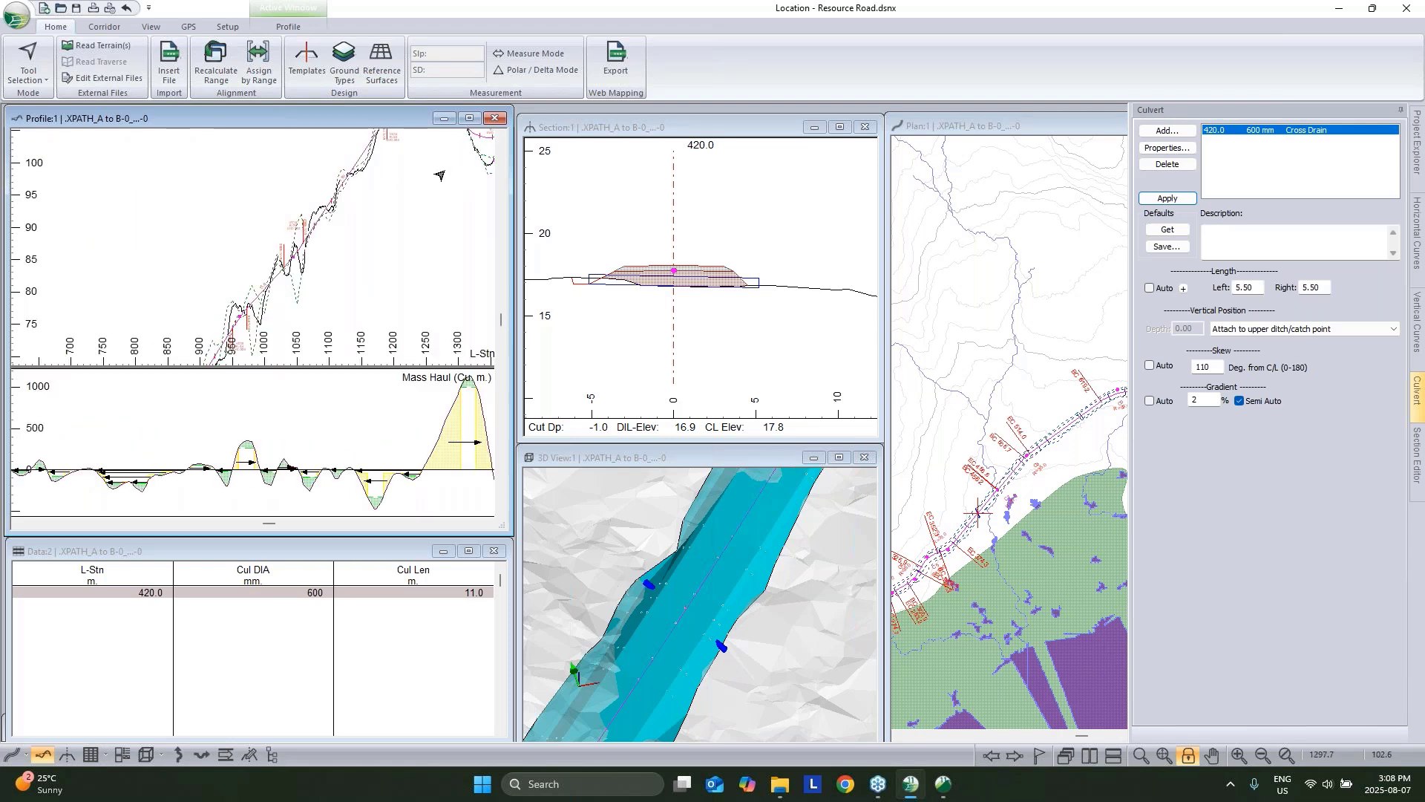
{"action": "middle_click_drag", "start_coordinate": [438, 175], "coordinate": [360, 249]}
{"action": "left_click", "coordinate": [415, 213]}
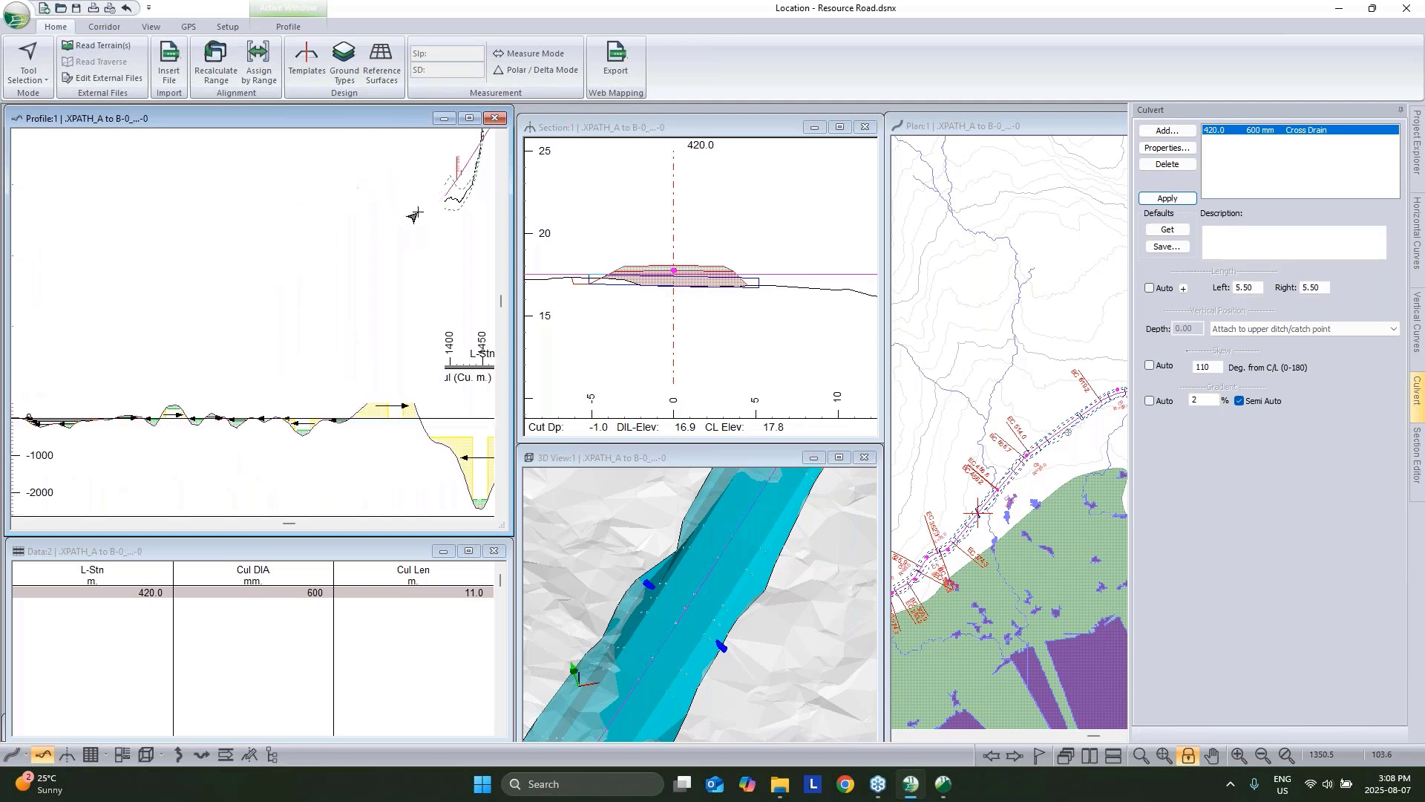
{"action": "right_click", "coordinate": [409, 185]}
{"action": "left_click", "coordinate": [455, 288]}
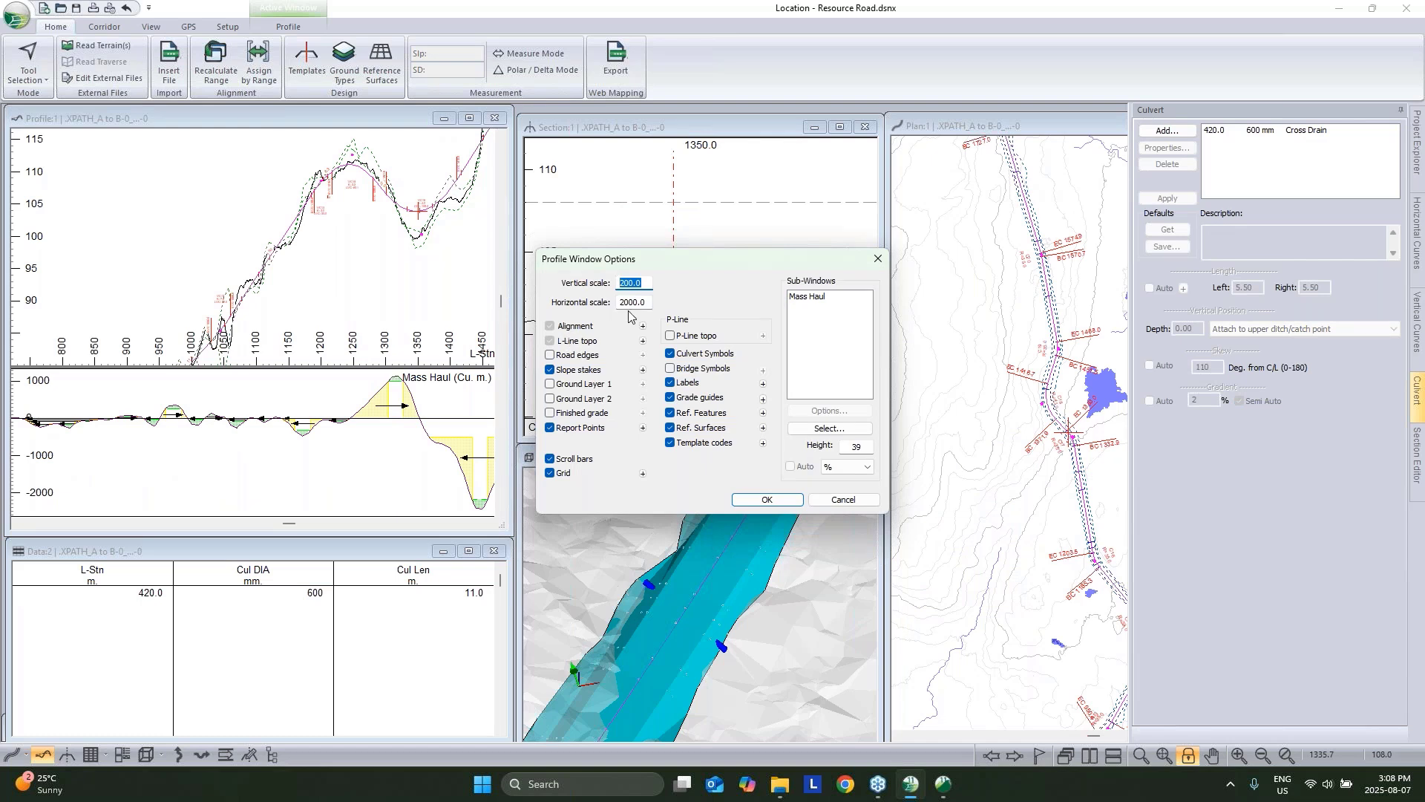
{"action": "key", "text": "Tab"}
{"action": "key", "text": "shift+Tab"}
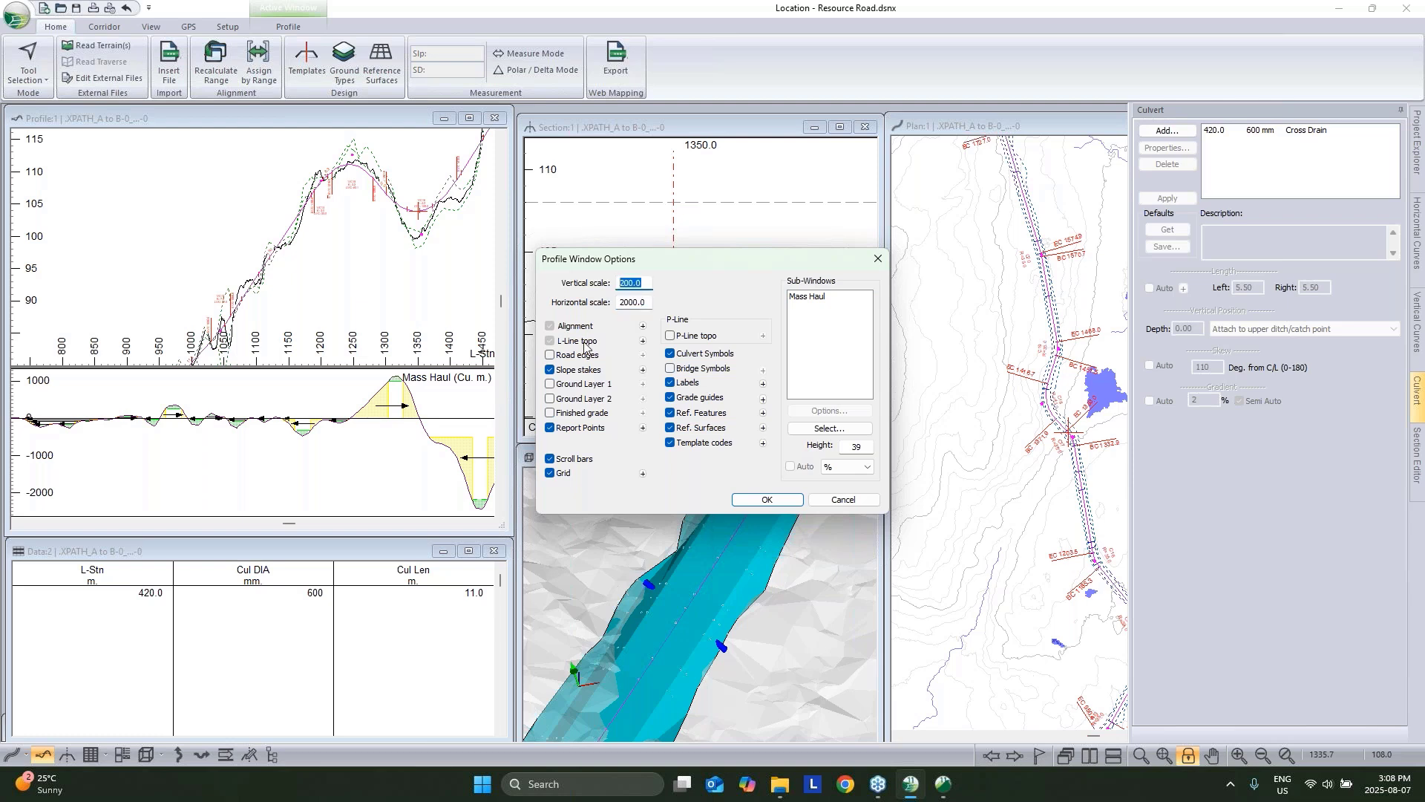
{"action": "left_click", "coordinate": [843, 499]}
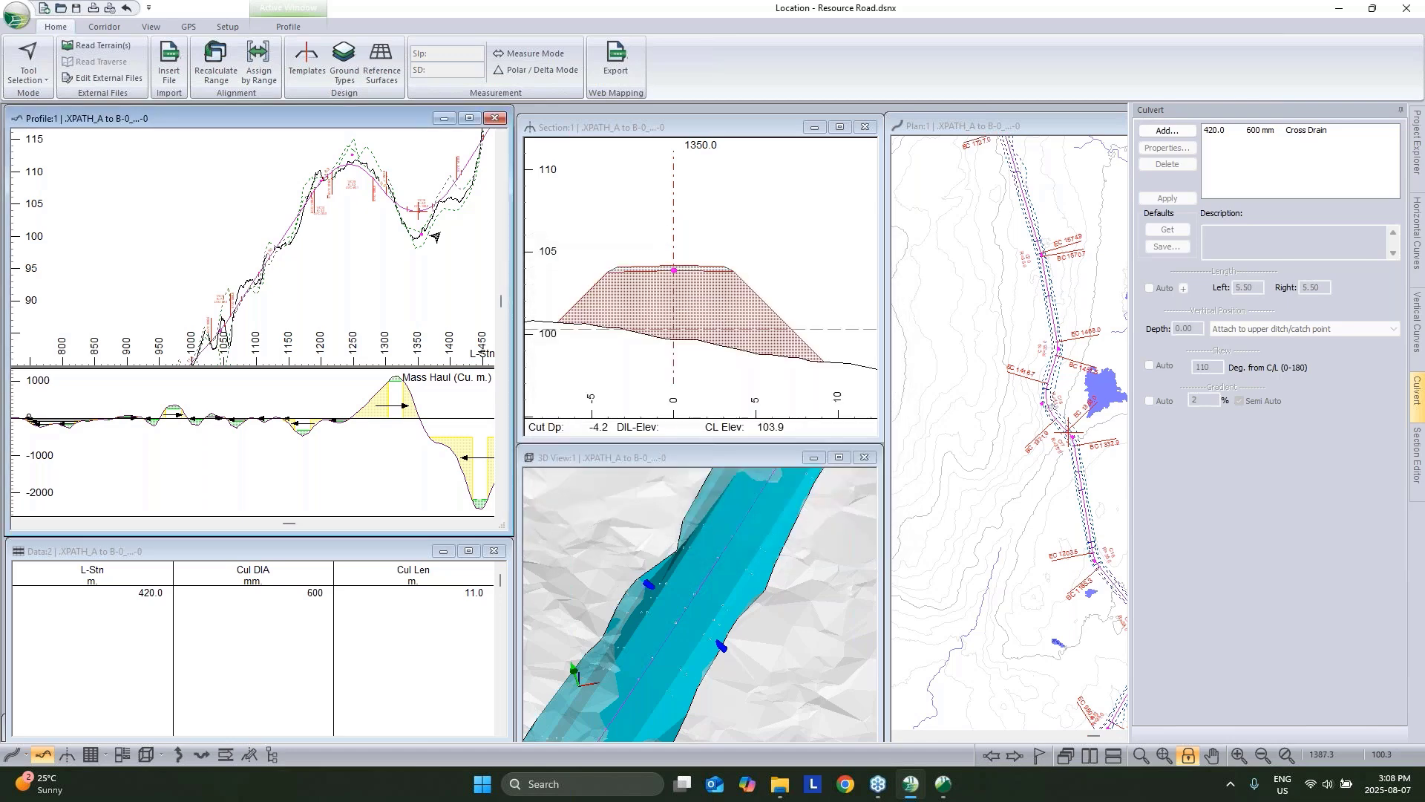
Make station 1390.0 the current point in the profile, just past the low point of vertical curve VC16.
{"action": "scroll", "coordinate": [430, 230], "scroll_direction": "up", "scroll_amount": 3}
{"action": "scroll", "coordinate": [382, 216], "scroll_direction": "up", "scroll_amount": 1}
{"action": "middle_click_drag", "start_coordinate": [345, 234], "coordinate": [329, 296]}
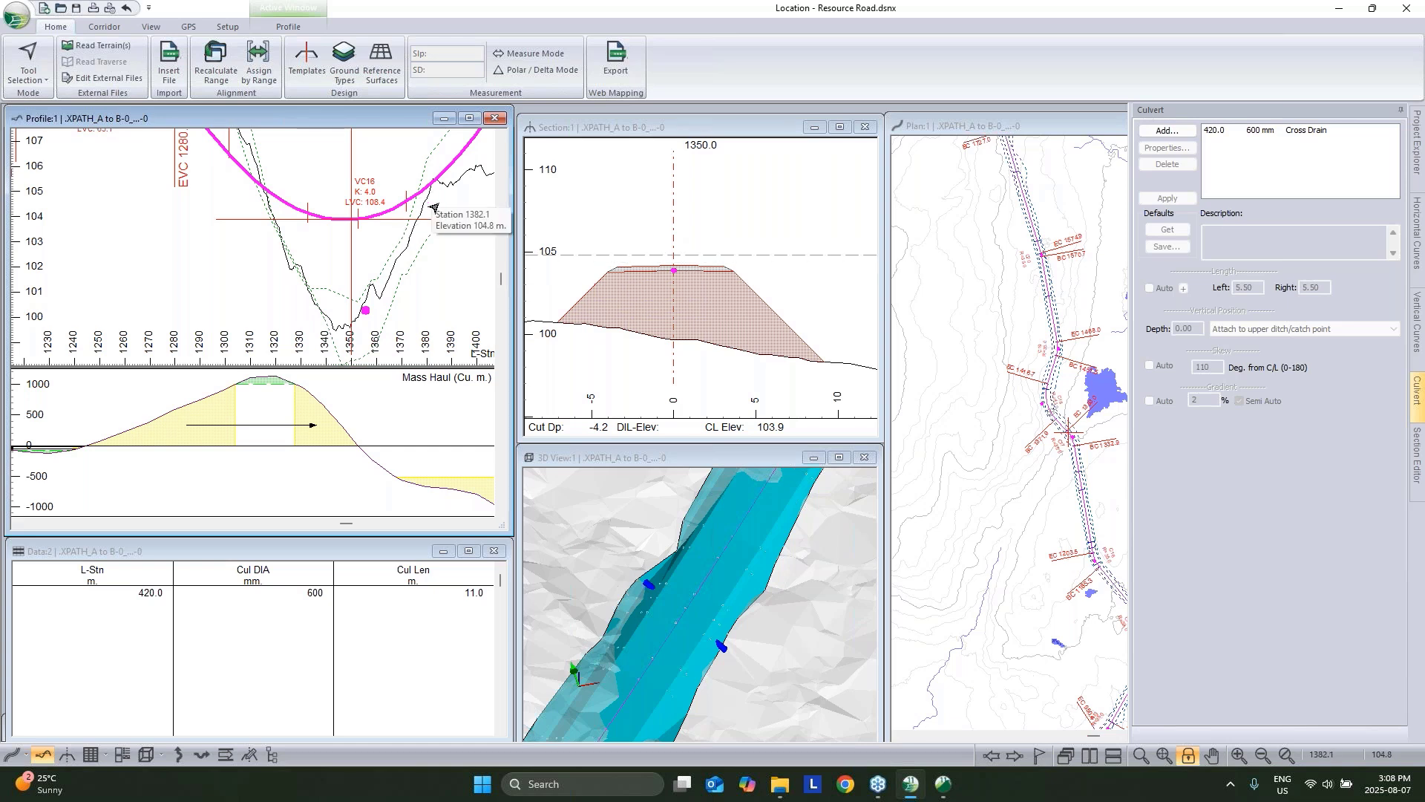
{"action": "left_click", "coordinate": [454, 159]}
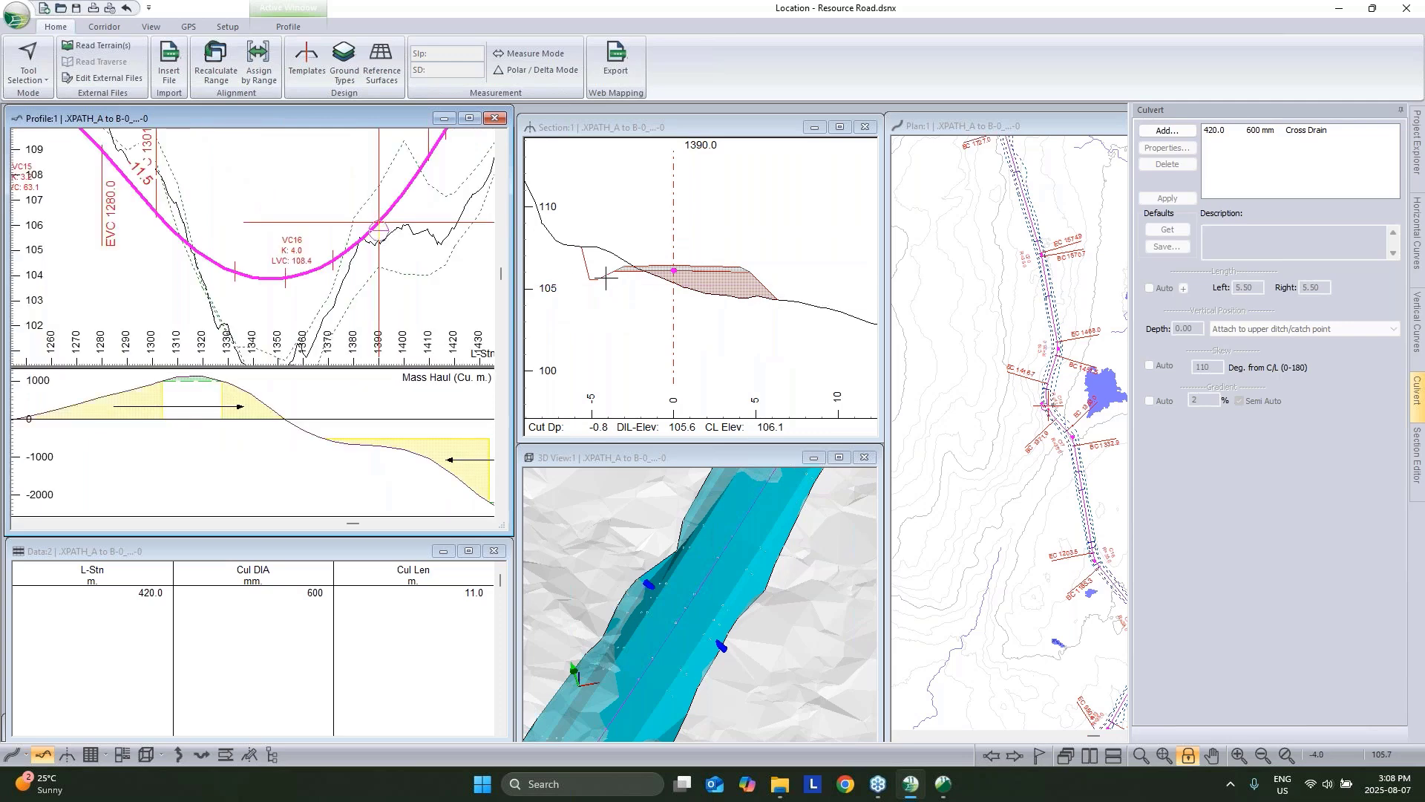
Add the template codes DIL and DIR to the codes displayed in the profile window.
{"action": "right_click", "coordinate": [383, 191]}
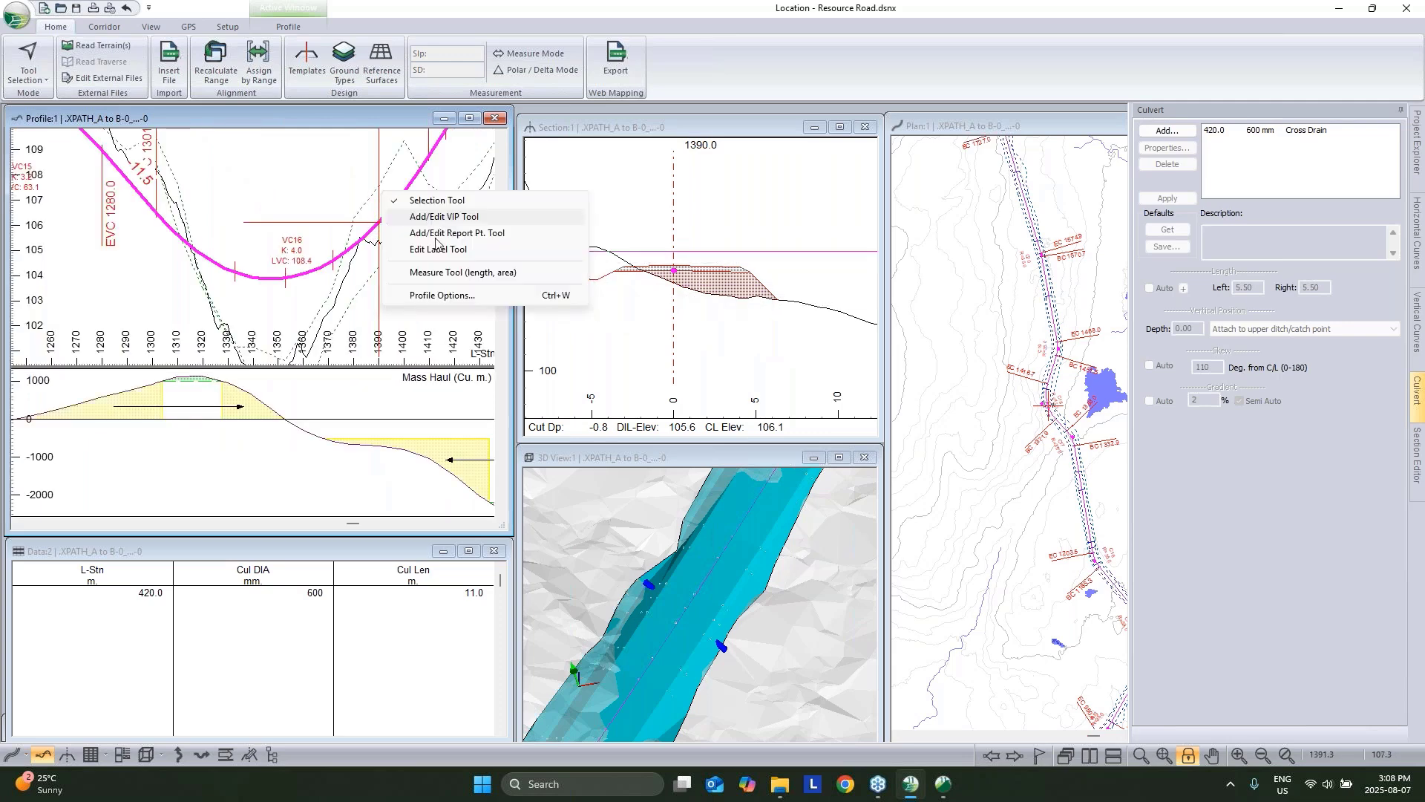
{"action": "left_click", "coordinate": [438, 297]}
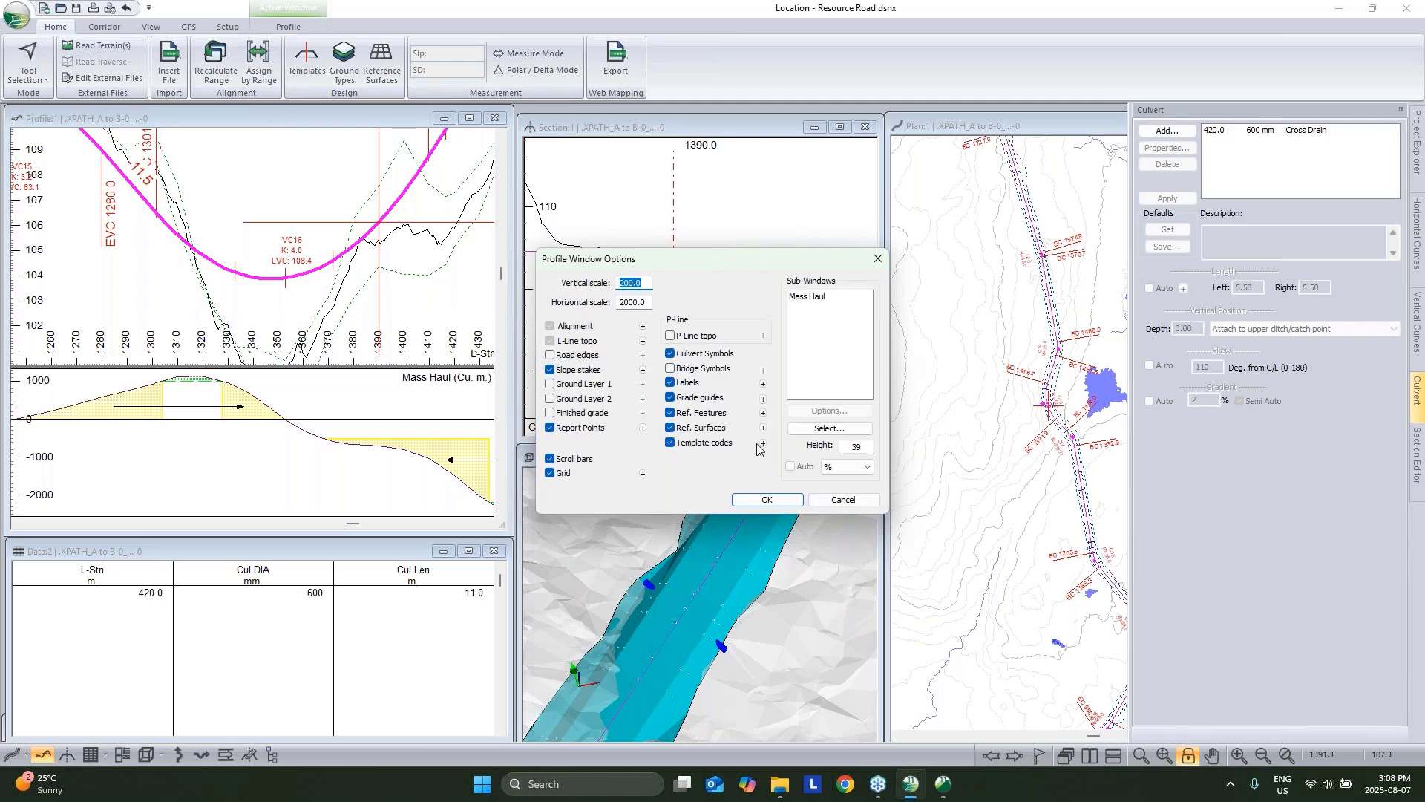
{"action": "left_click", "coordinate": [763, 443]}
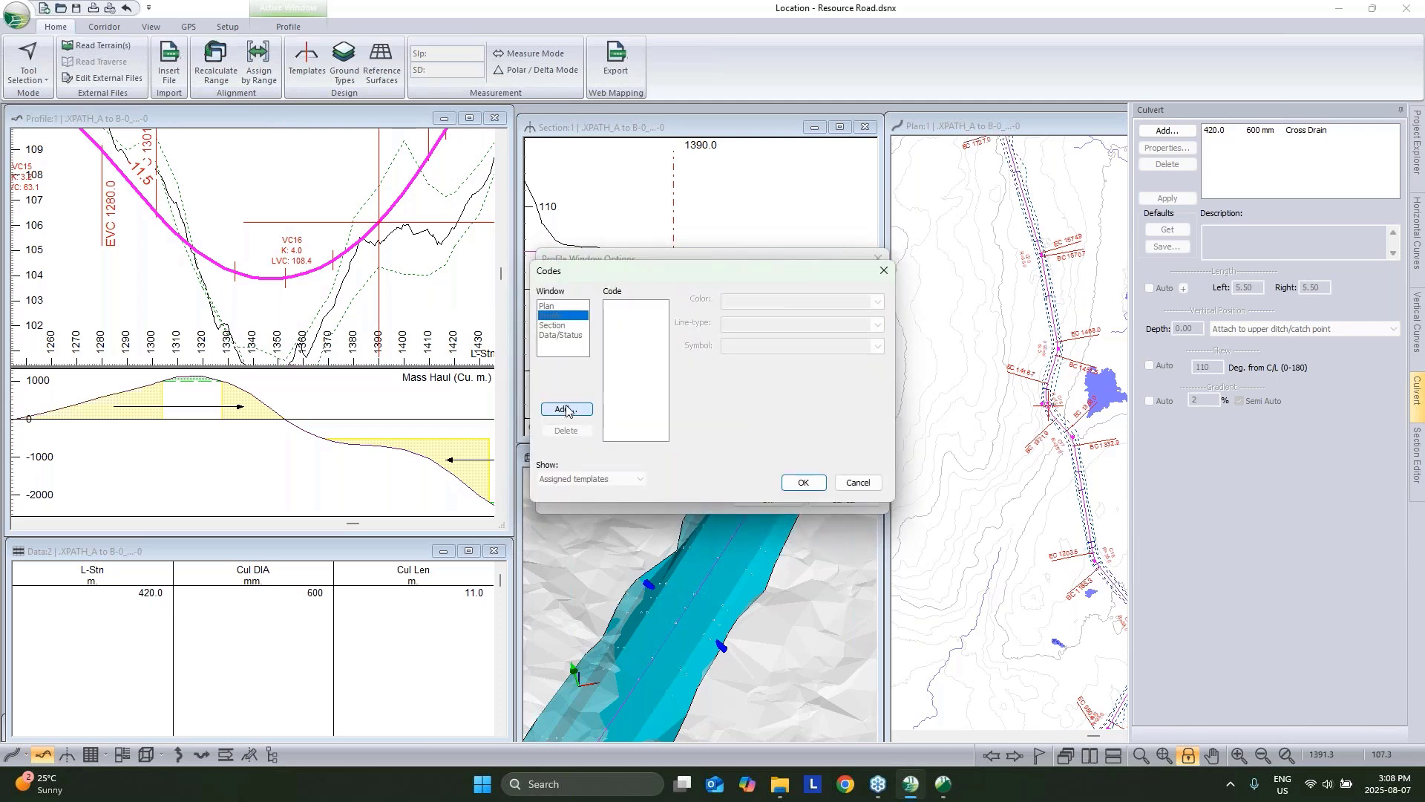
{"action": "left_click", "coordinate": [567, 408]}
{"action": "left_click", "coordinate": [654, 396]}
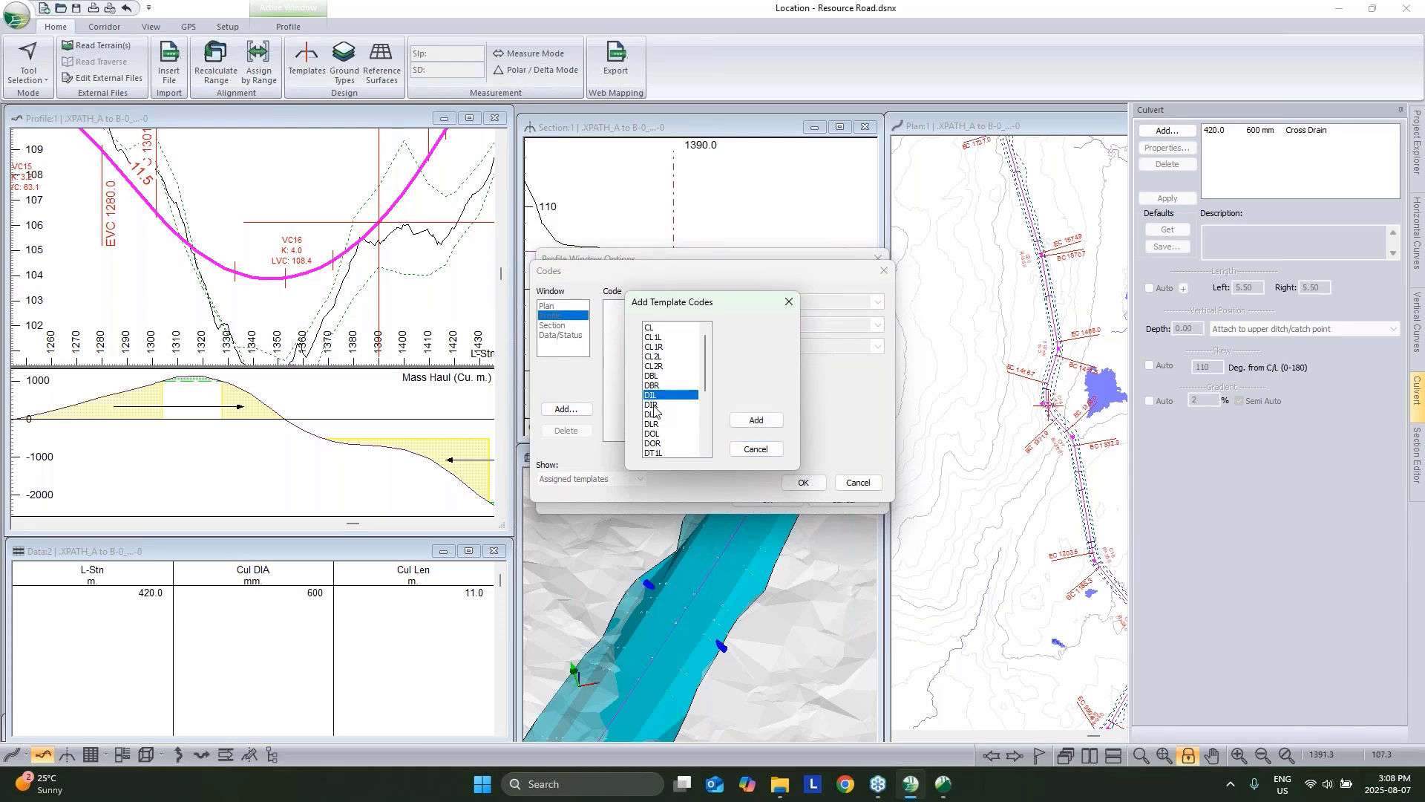
{"action": "left_click", "coordinate": [653, 406], "text": "ctrl"}
{"action": "left_click", "coordinate": [756, 420]}
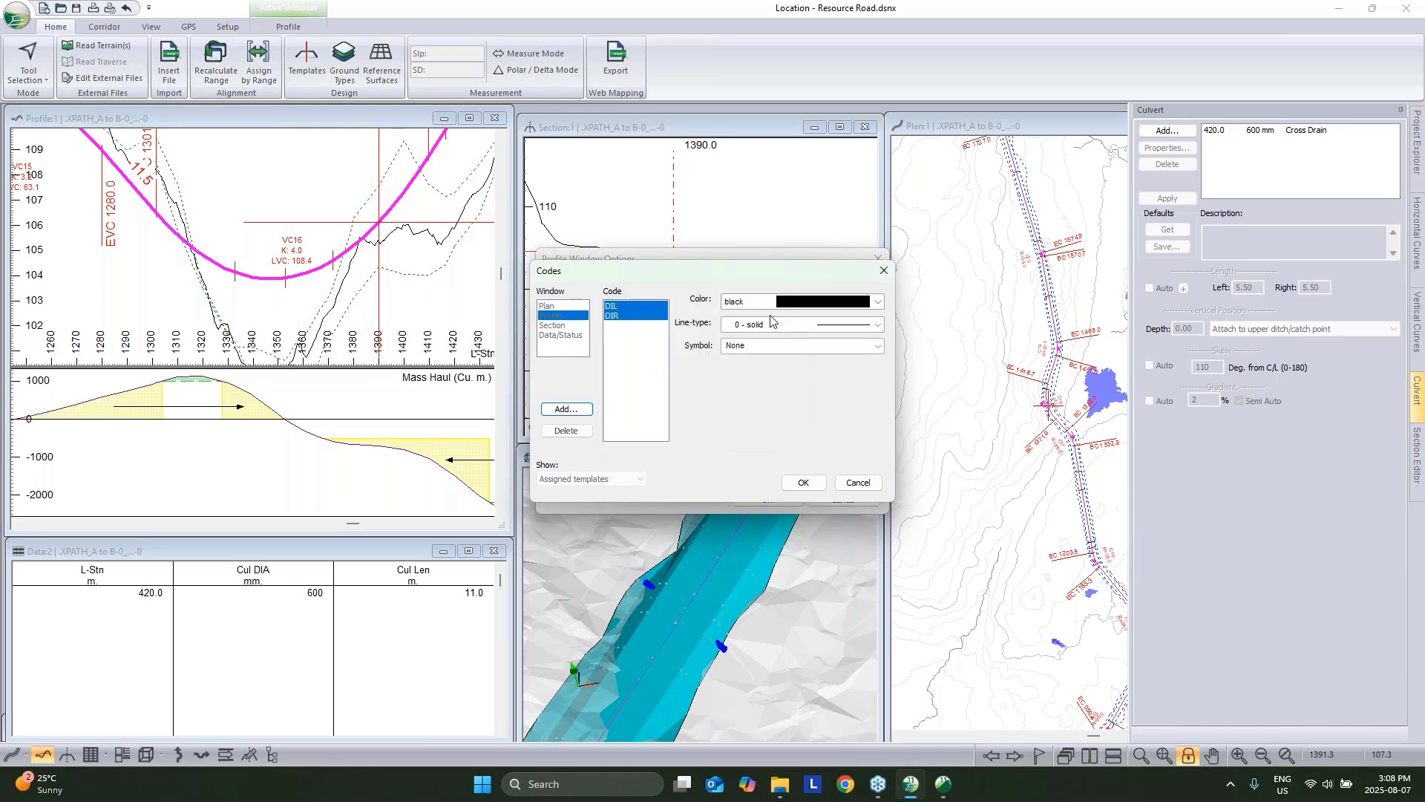
Give the DIL and DIR codes line-type 5 - thick (medium) and the colour blue, and apply the profile options.
{"action": "left_click", "coordinate": [809, 324]}
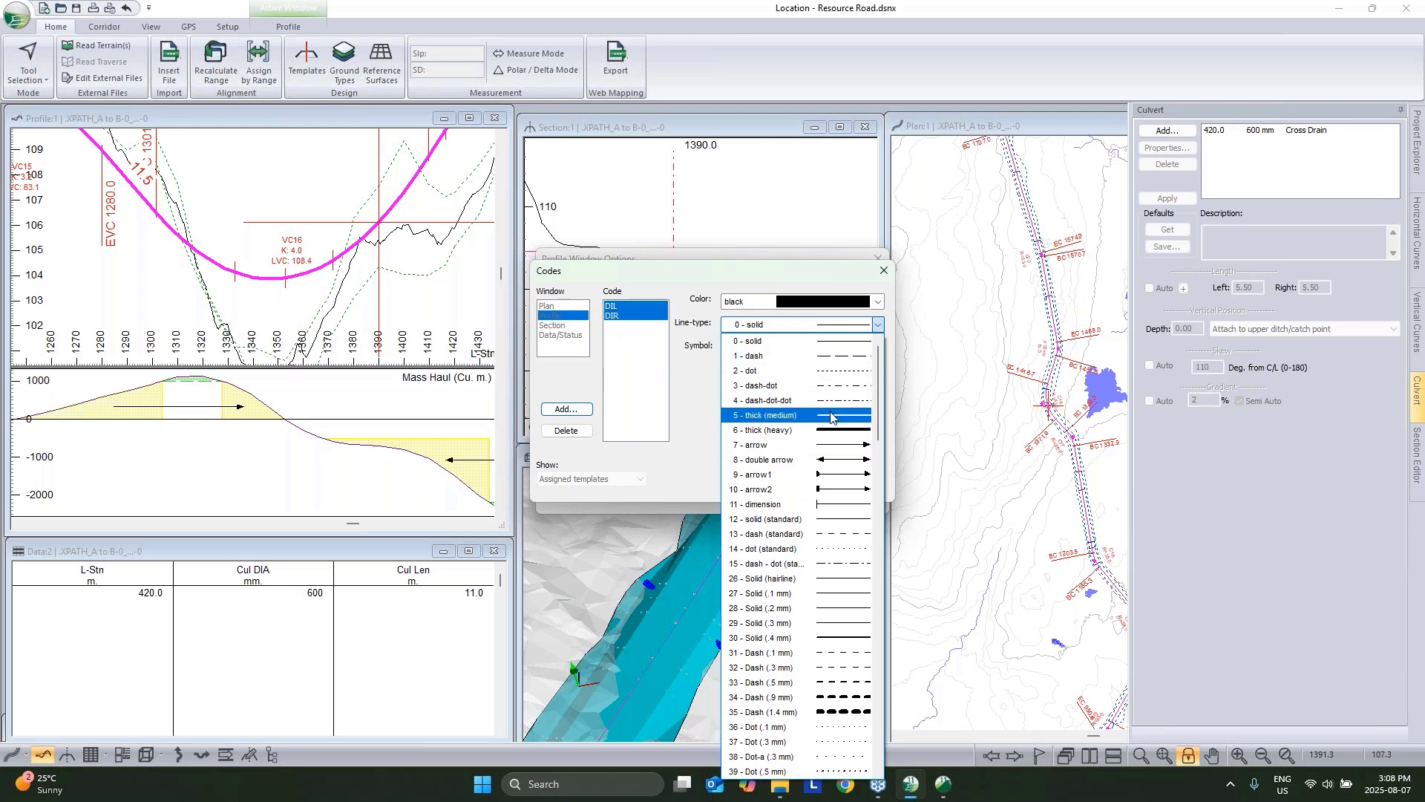
{"action": "left_click", "coordinate": [824, 407]}
{"action": "left_click", "coordinate": [825, 301]}
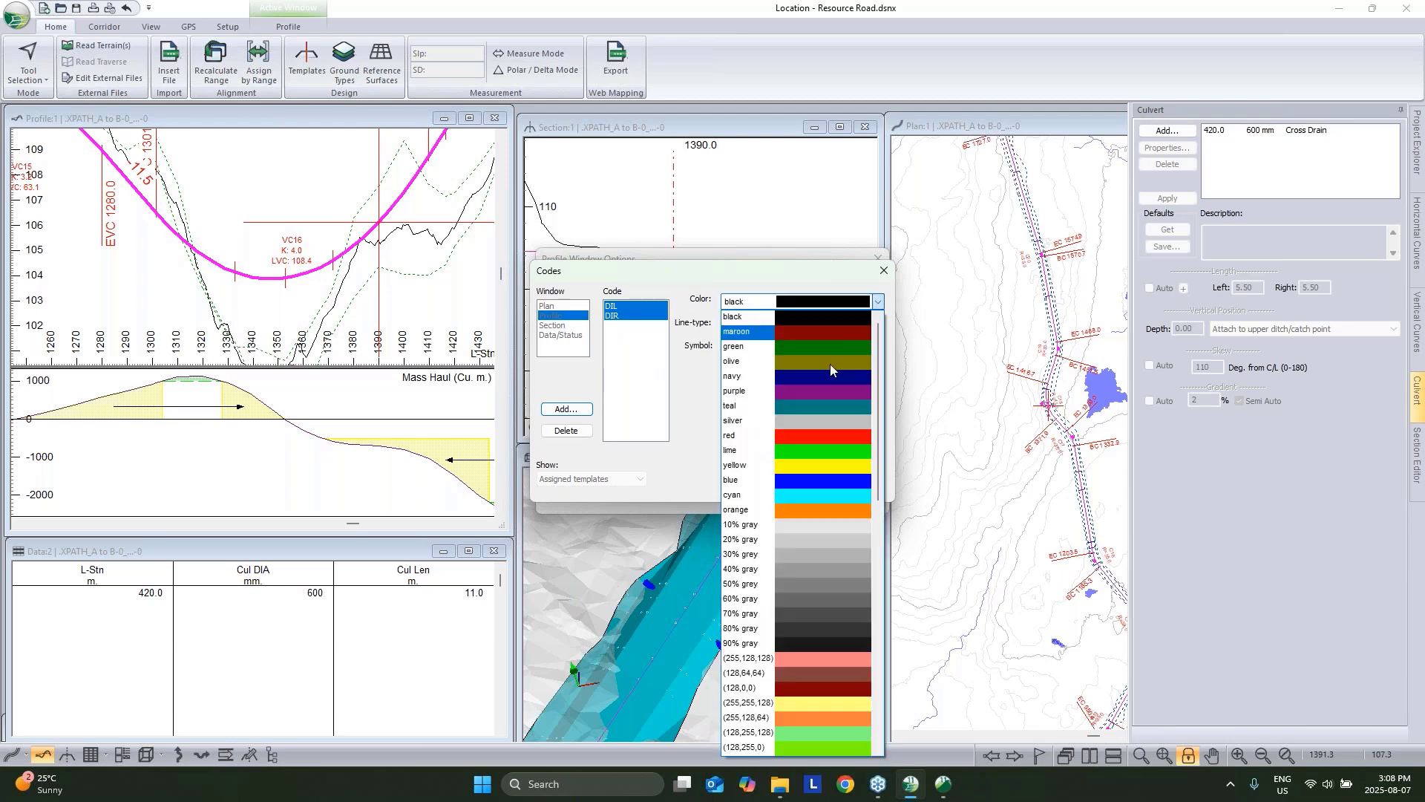
{"action": "left_click", "coordinate": [822, 484]}
{"action": "left_click", "coordinate": [803, 483]}
{"action": "left_click", "coordinate": [771, 499]}
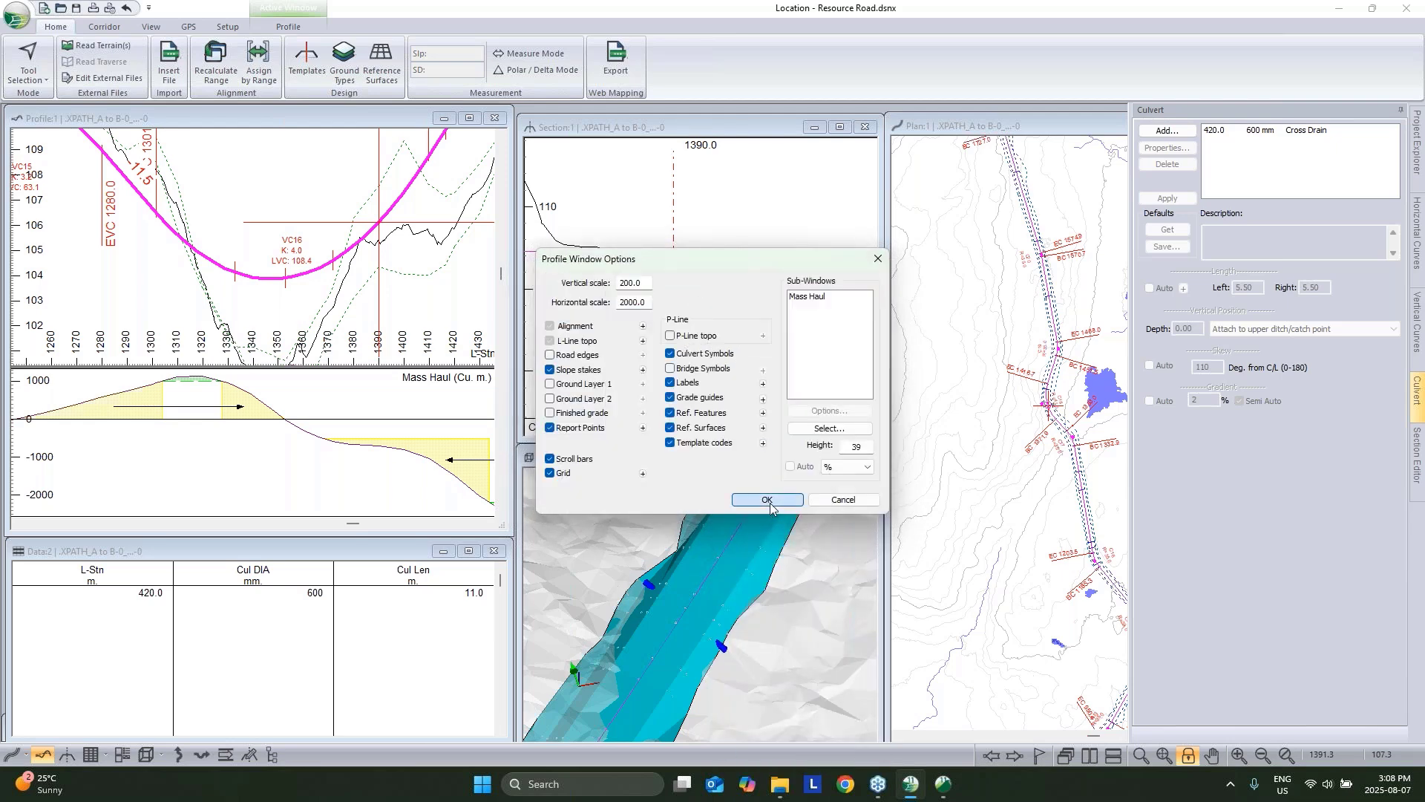
{"action": "left_click", "coordinate": [751, 444]}
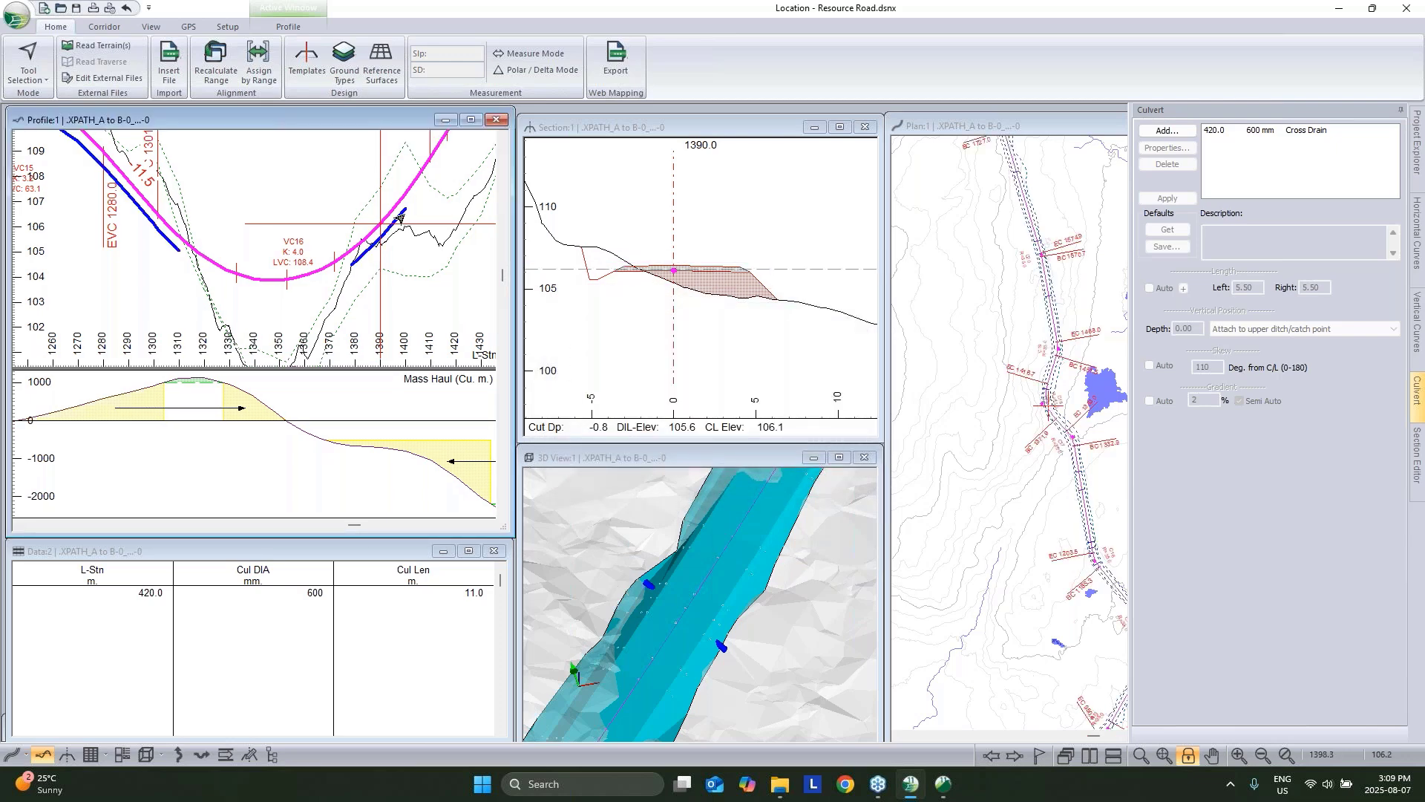
Make station 1353.0 in the sag of vertical curve VC16 the current point and add a 600 mm cross-drain culvert there.
{"action": "middle_click_drag", "start_coordinate": [354, 250], "coordinate": [428, 192]}
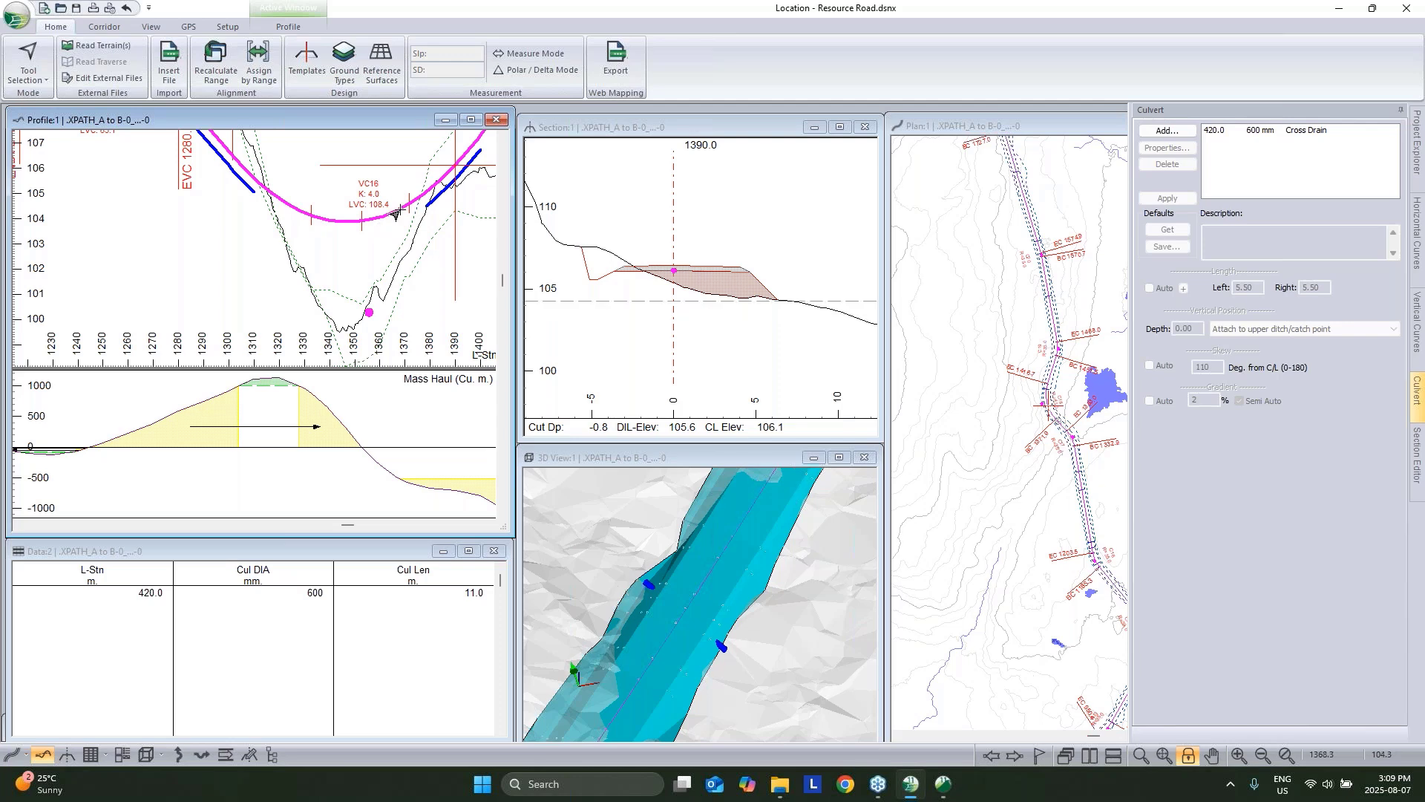
{"action": "left_click", "coordinate": [354, 221]}
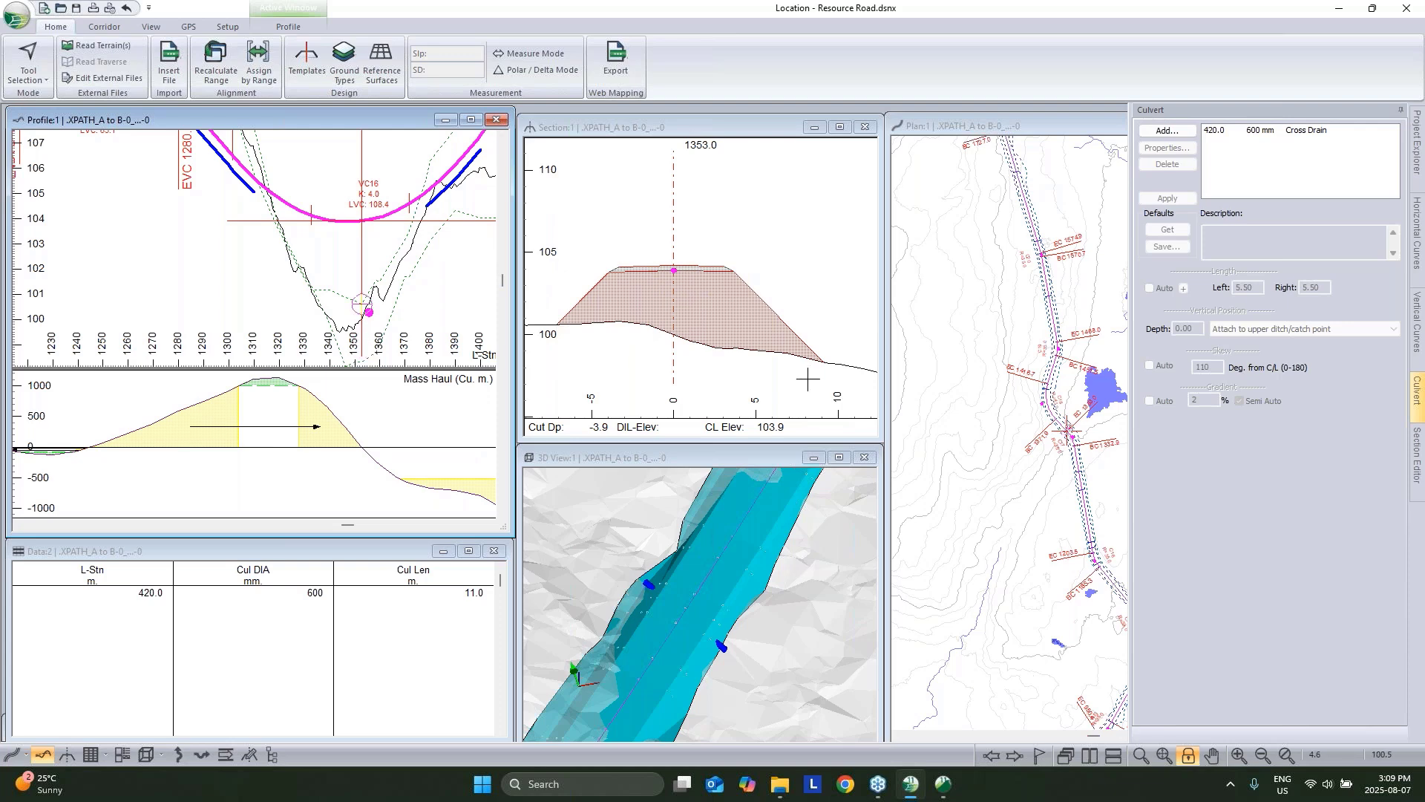
{"action": "scroll", "coordinate": [779, 578], "scroll_direction": "down", "scroll_amount": 3}
{"action": "scroll", "coordinate": [780, 578], "scroll_direction": "down", "scroll_amount": 5}
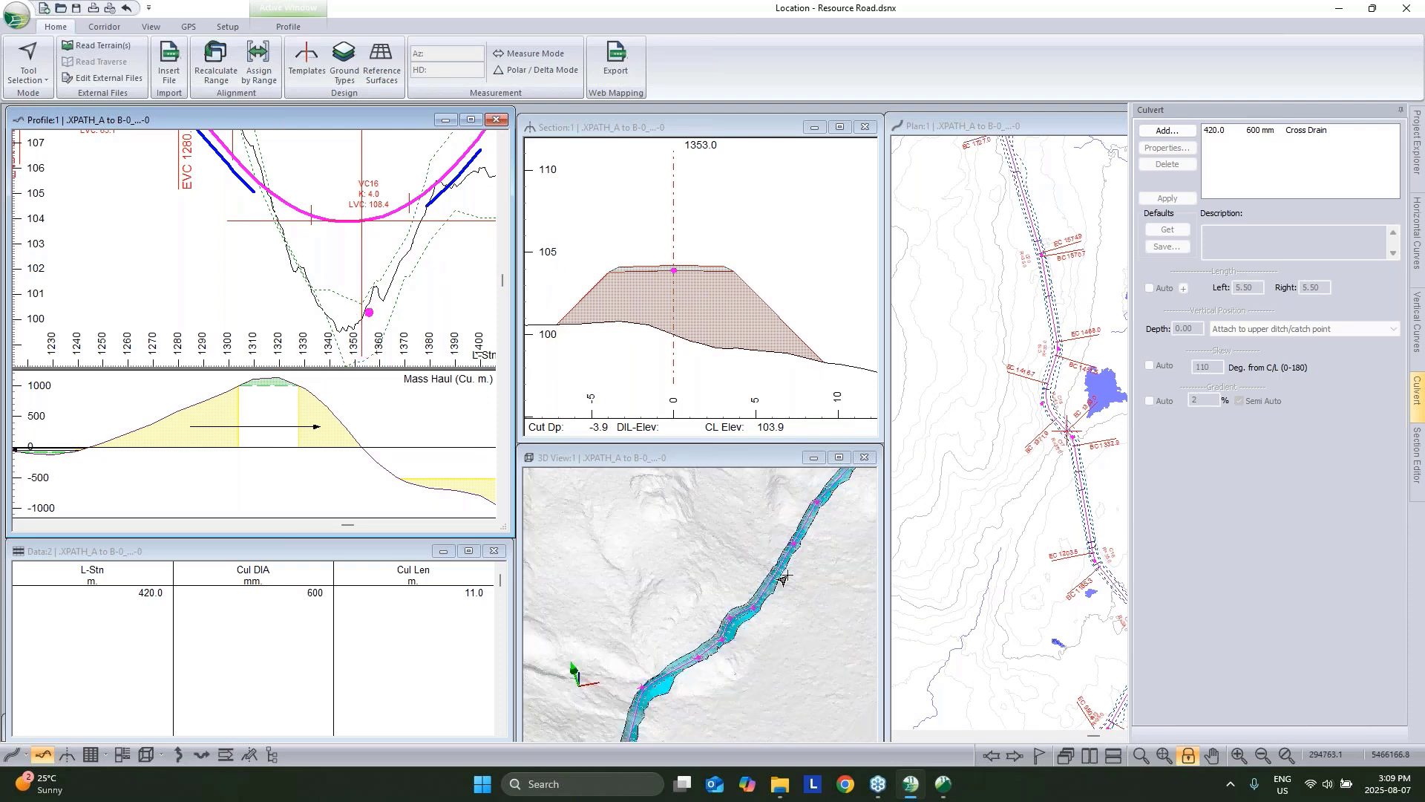
{"action": "left_click", "coordinate": [777, 576]}
{"action": "scroll", "coordinate": [777, 574], "scroll_direction": "up", "scroll_amount": 3}
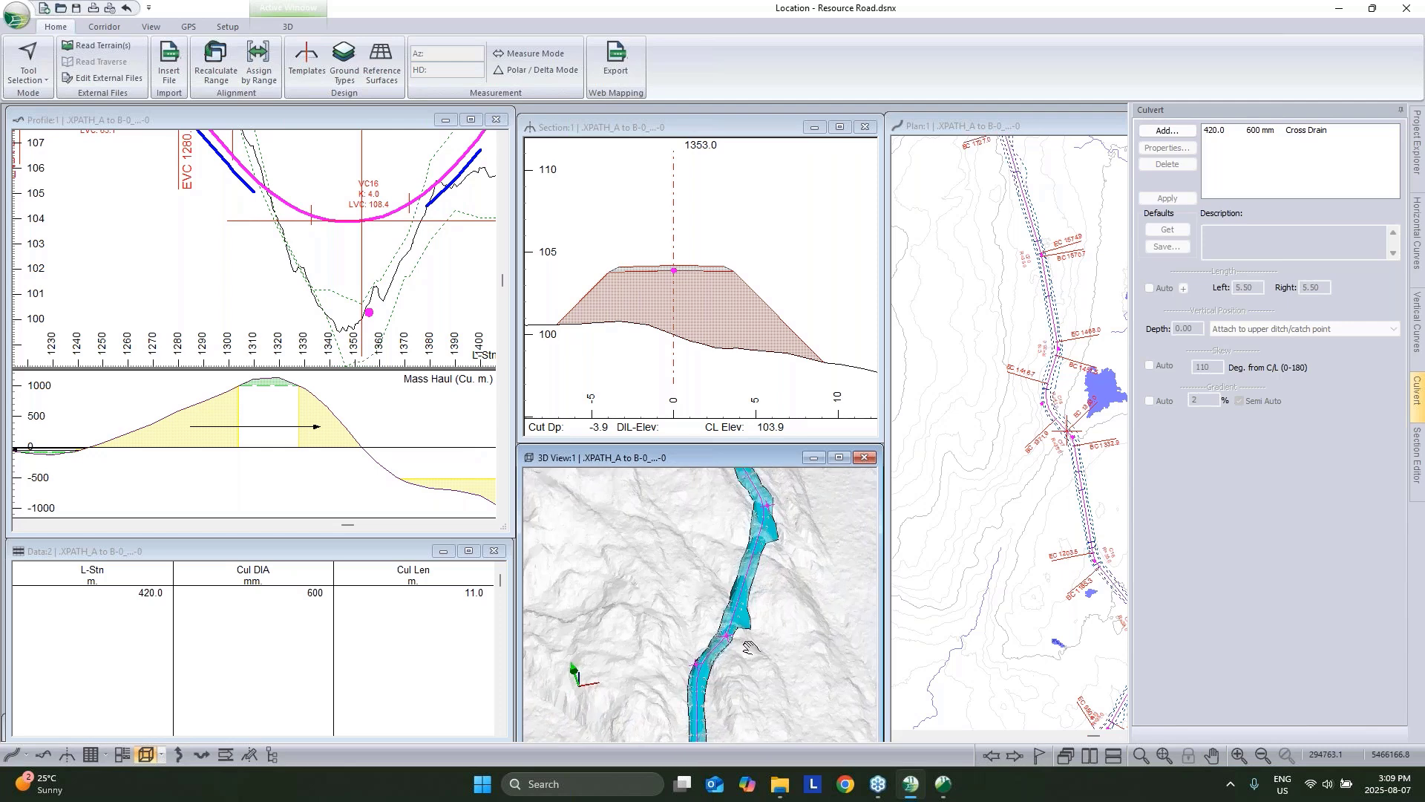
{"action": "middle_click_drag", "start_coordinate": [731, 556], "coordinate": [764, 674]}
{"action": "middle_click_drag", "start_coordinate": [728, 590], "coordinate": [672, 595]}
{"action": "scroll", "coordinate": [670, 595], "scroll_direction": "up", "scroll_amount": 3}
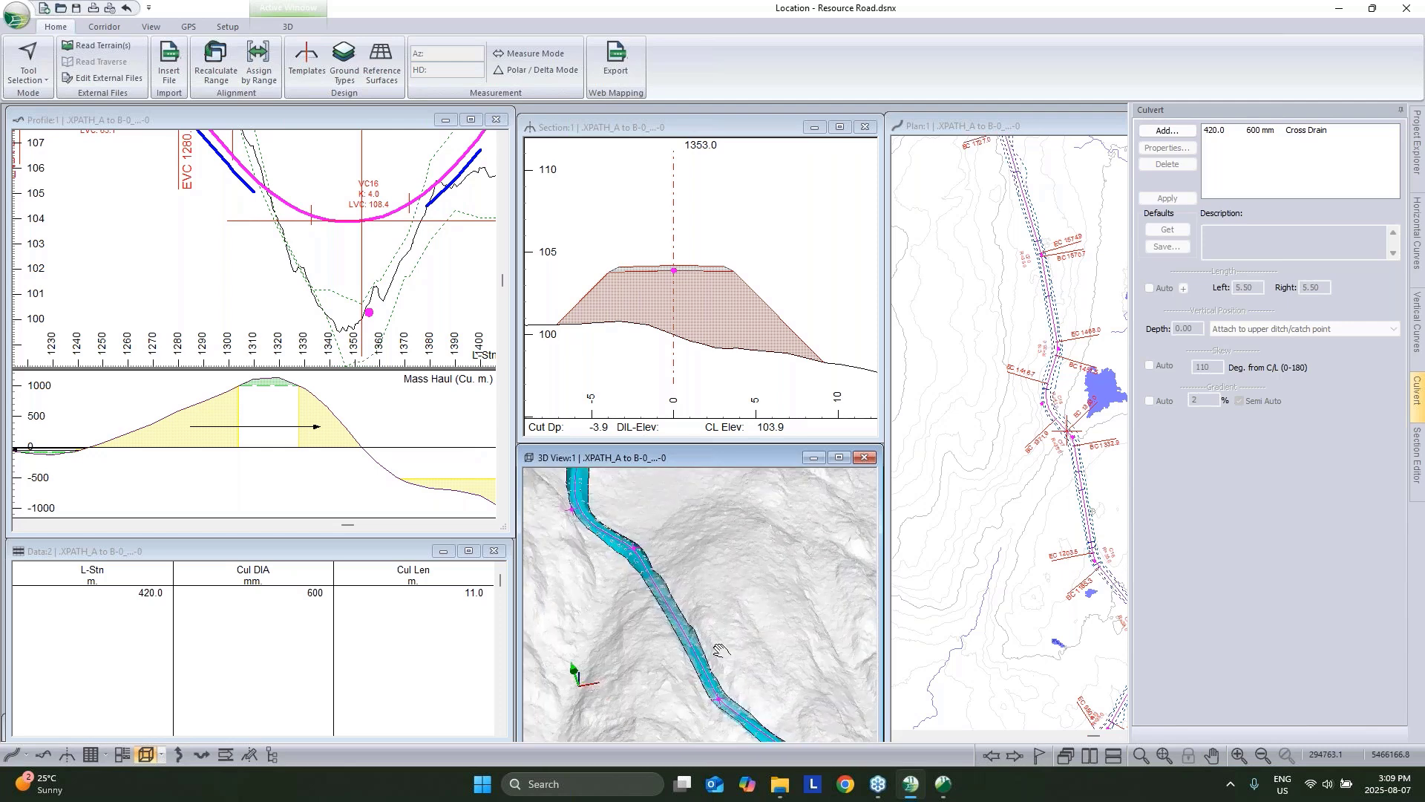
{"action": "left_click", "coordinate": [1164, 133]}
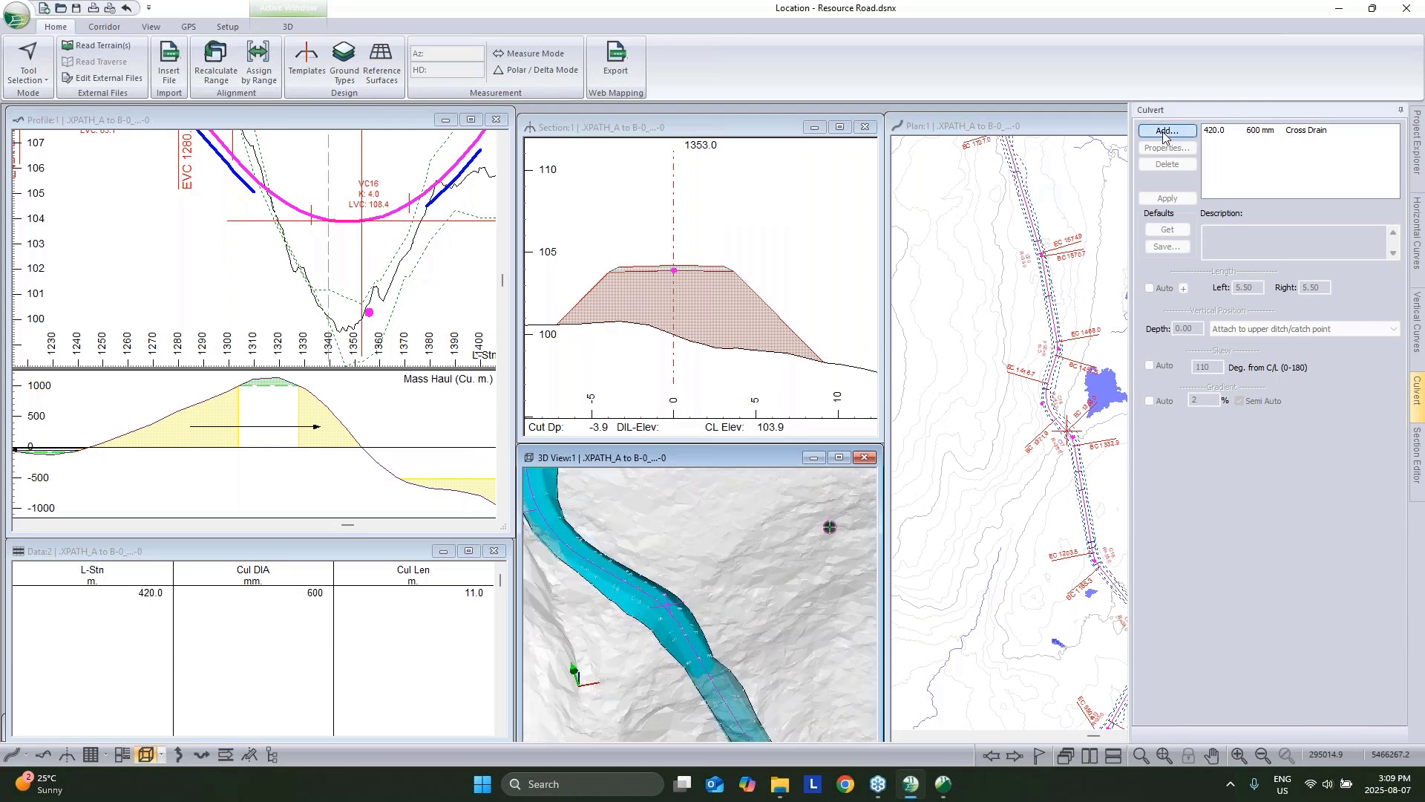
{"action": "left_click", "coordinate": [815, 409]}
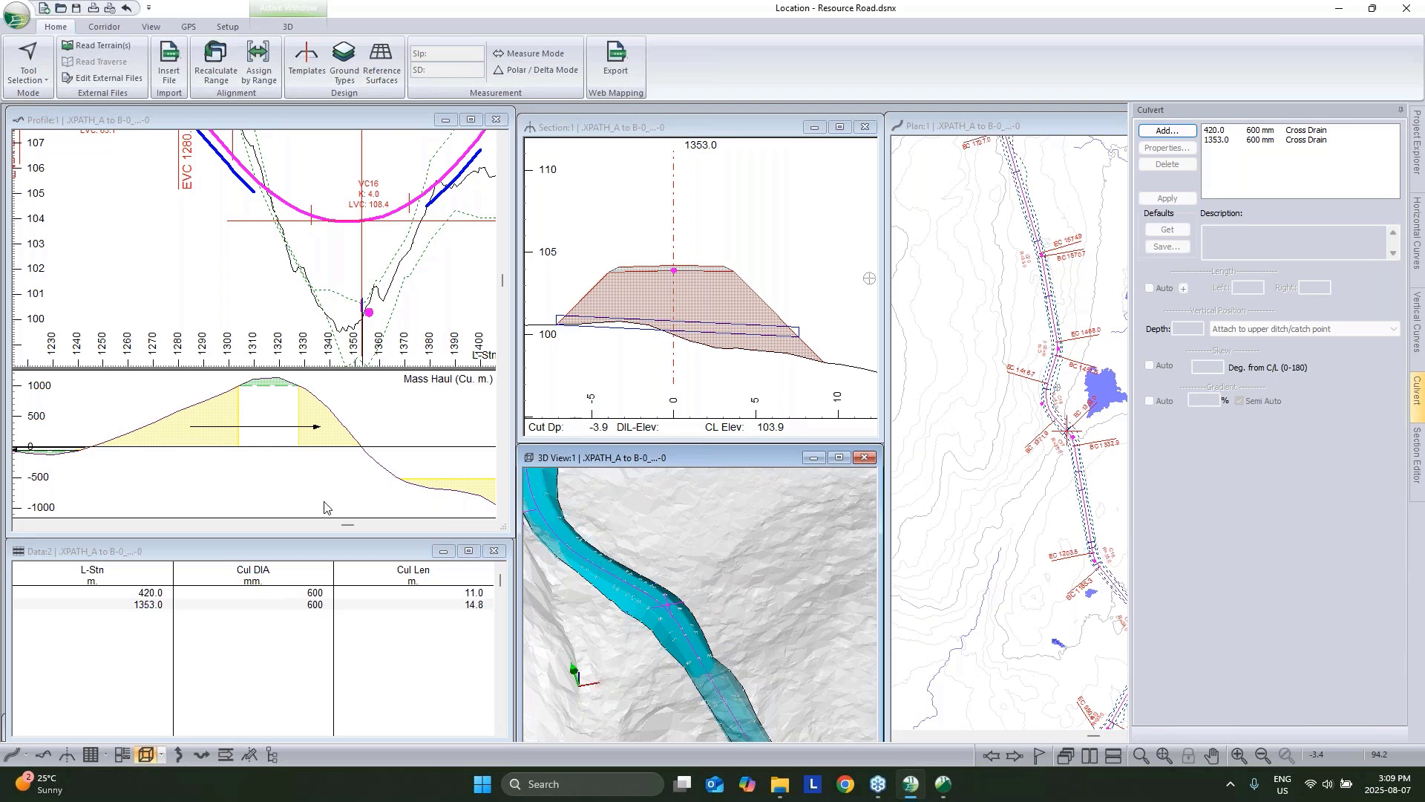
Review the export settings of the current design features in the 3D options, including the culverts setting, without changing them.
{"action": "left_click_drag", "start_coordinate": [750, 572], "coordinate": [739, 613]}
{"action": "scroll", "coordinate": [751, 570], "scroll_direction": "up", "scroll_amount": 3}
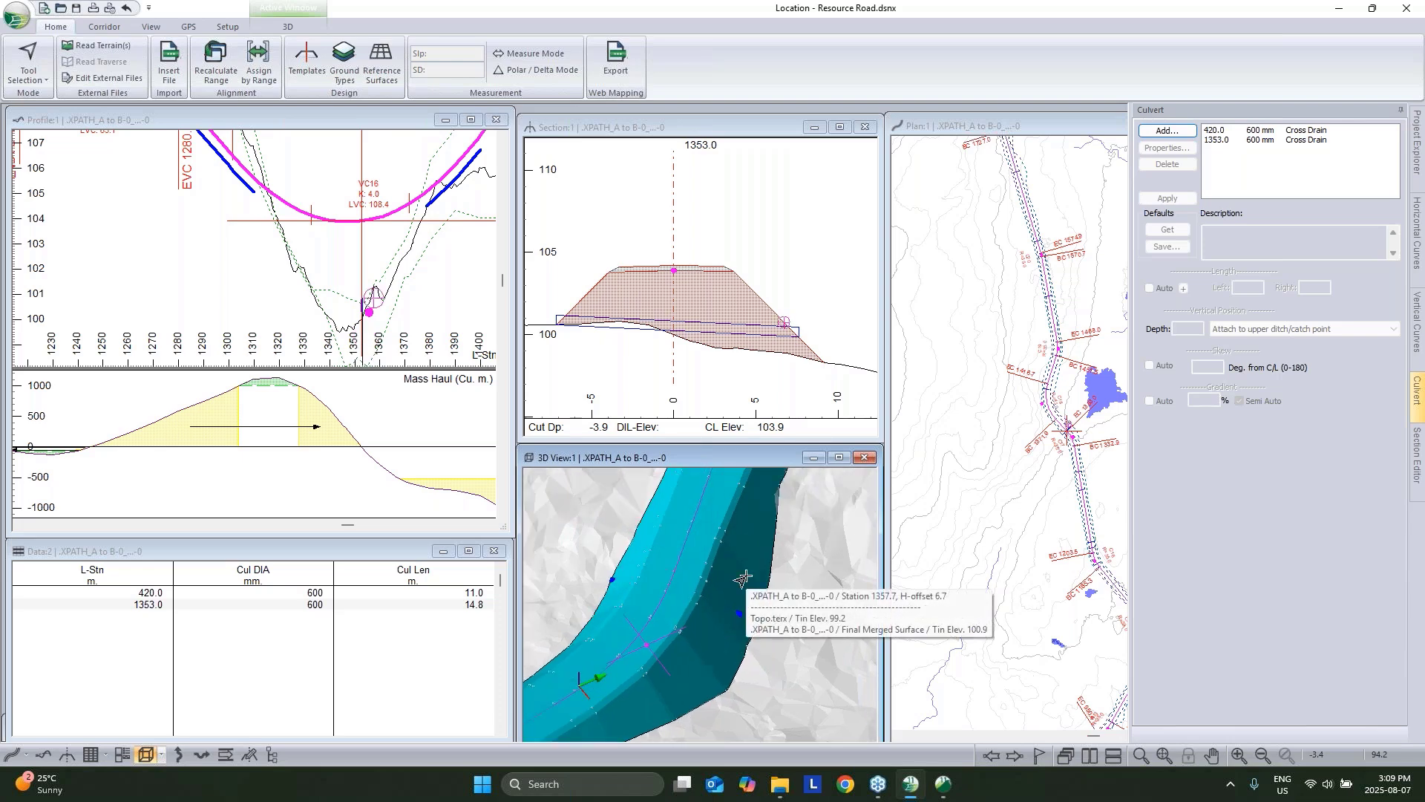
{"action": "left_click_drag", "start_coordinate": [729, 587], "coordinate": [769, 520]}
{"action": "right_click", "coordinate": [769, 517]}
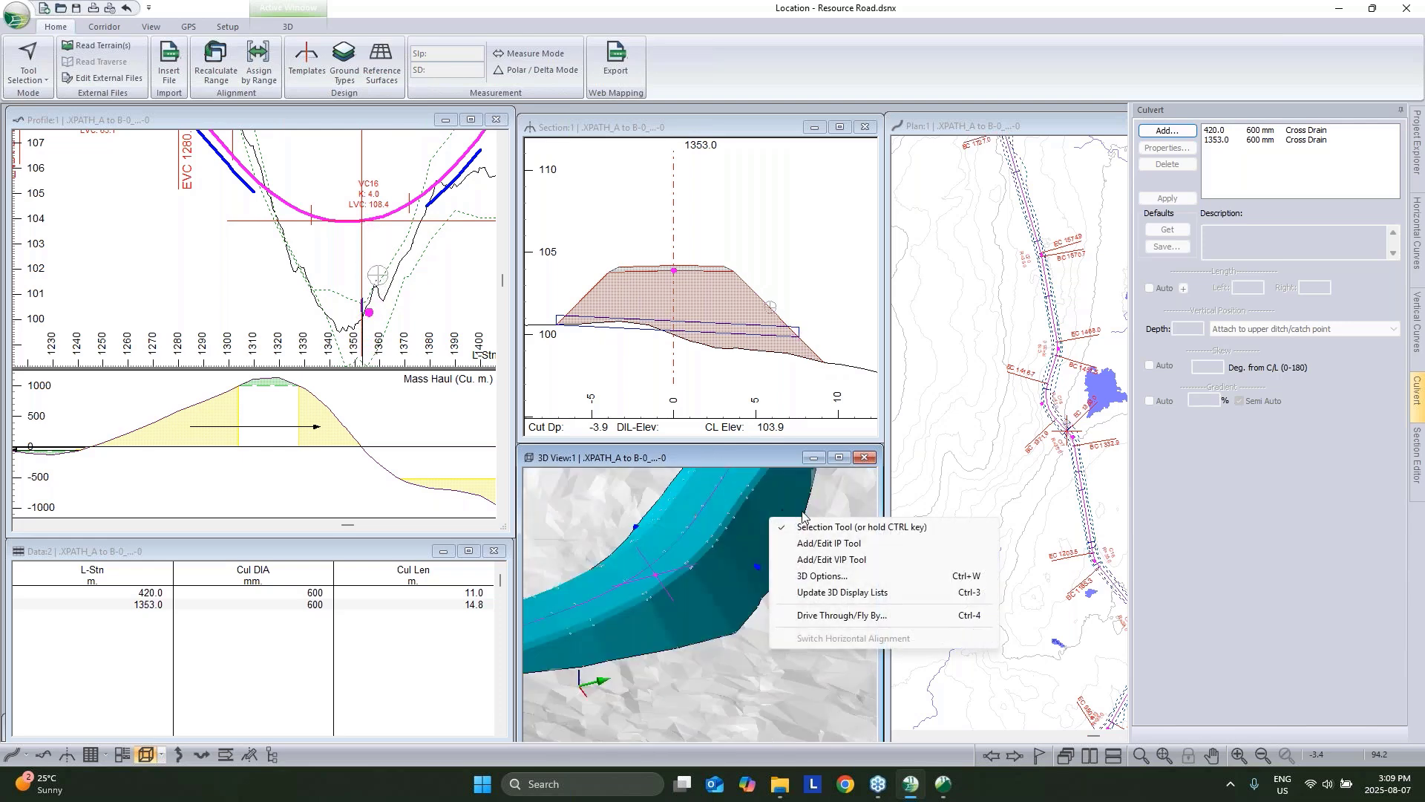
{"action": "left_click", "coordinate": [848, 577]}
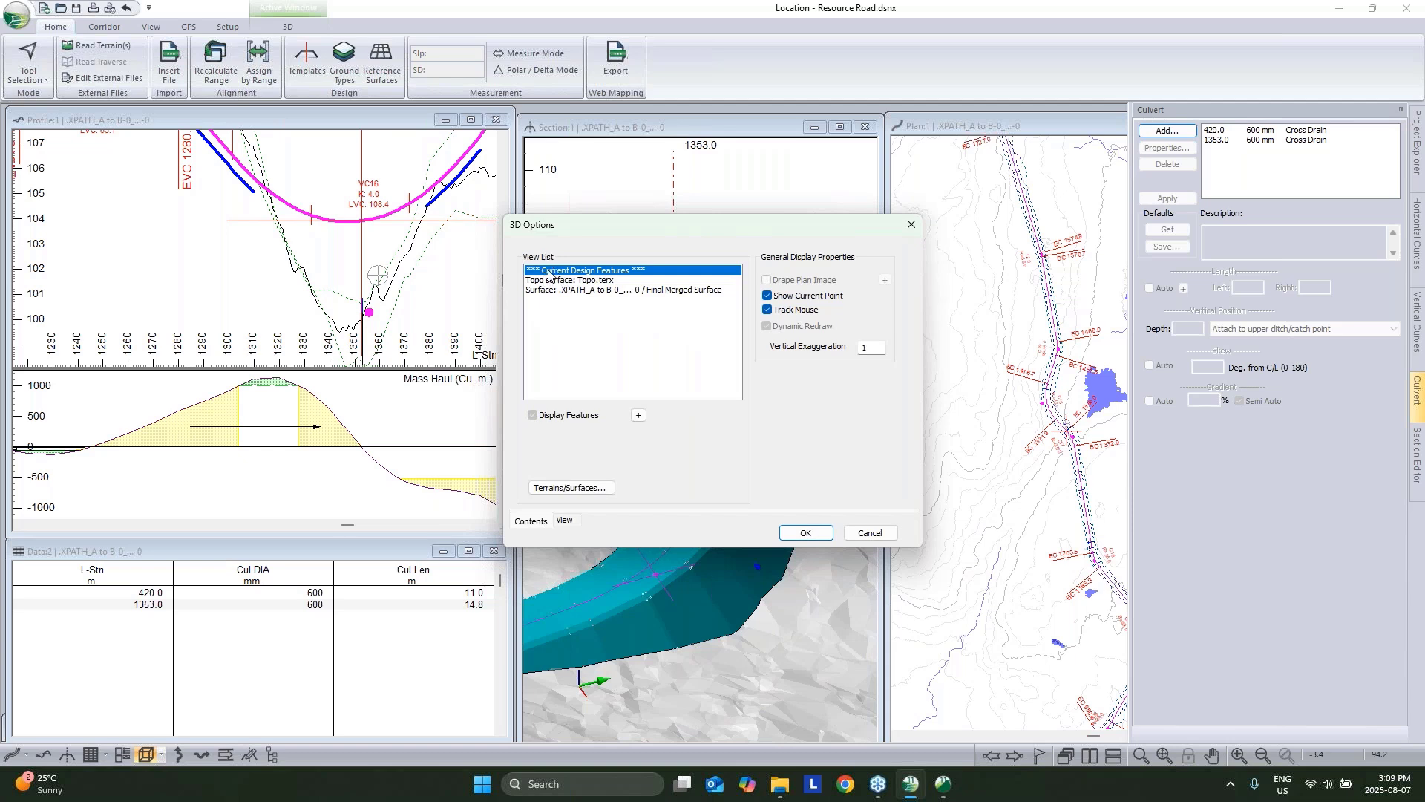
{"action": "left_click", "coordinate": [639, 417]}
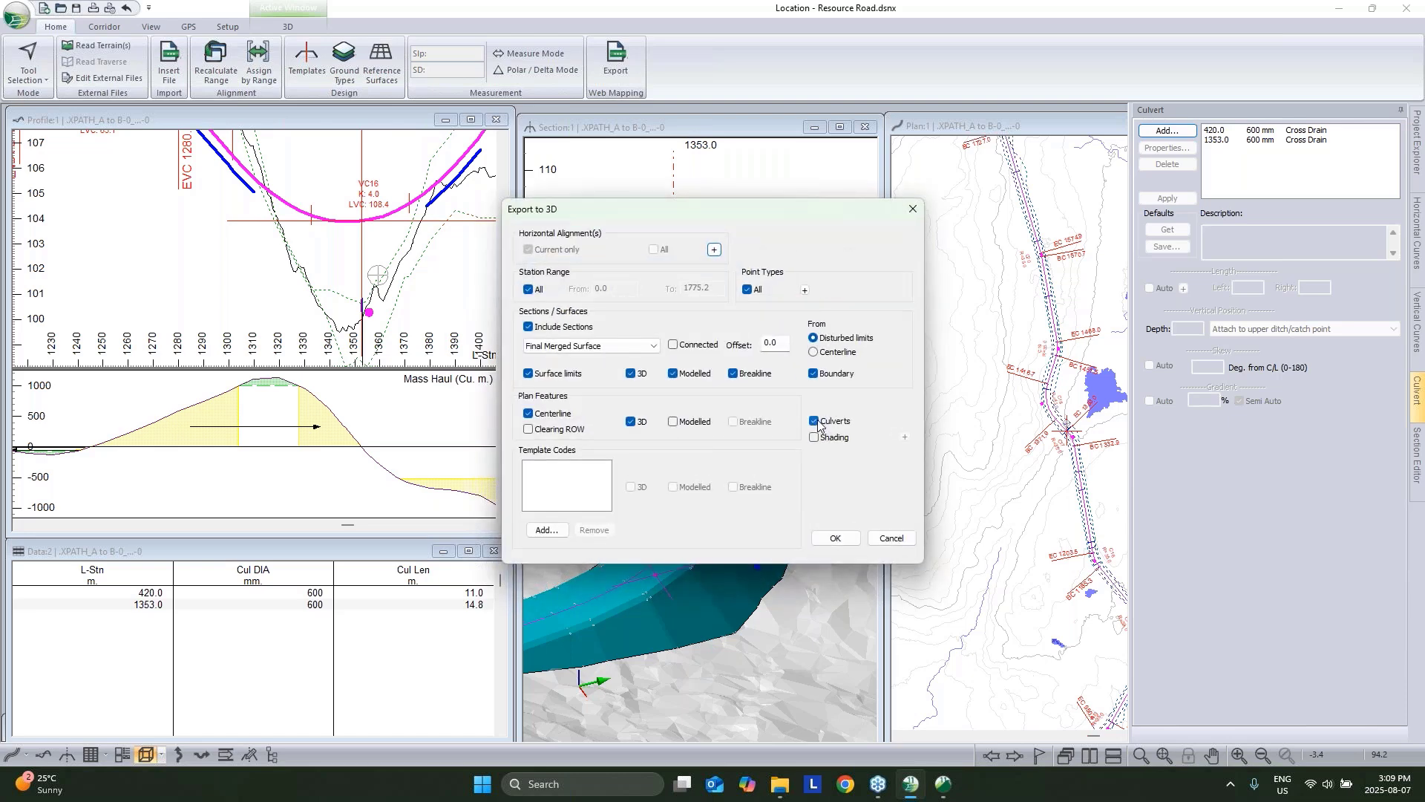
{"action": "left_click", "coordinate": [888, 538]}
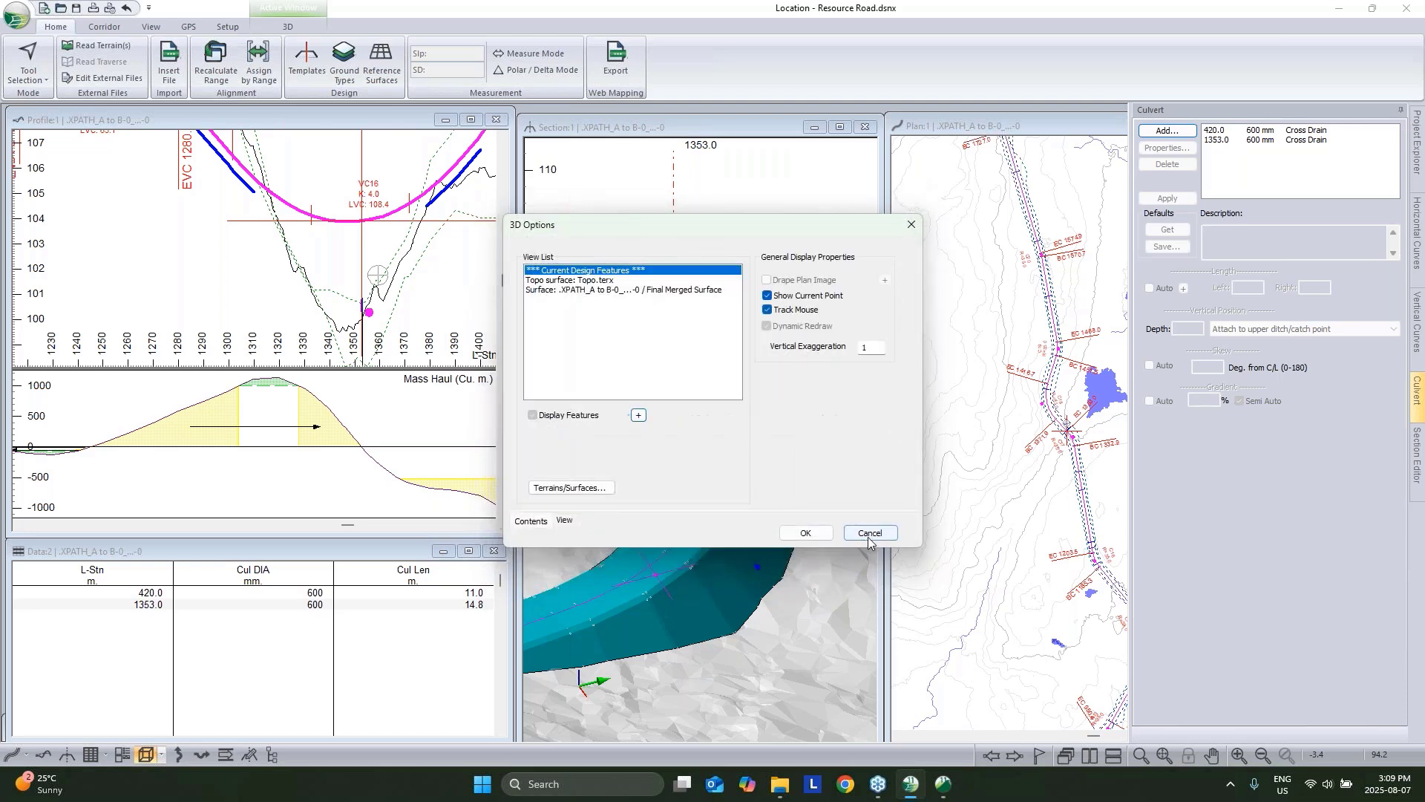
Make the Final Merged Surface semi-transparent in the 3D view by setting its cyan colour's alpha channel to 200.
{"action": "left_click", "coordinate": [582, 291]}
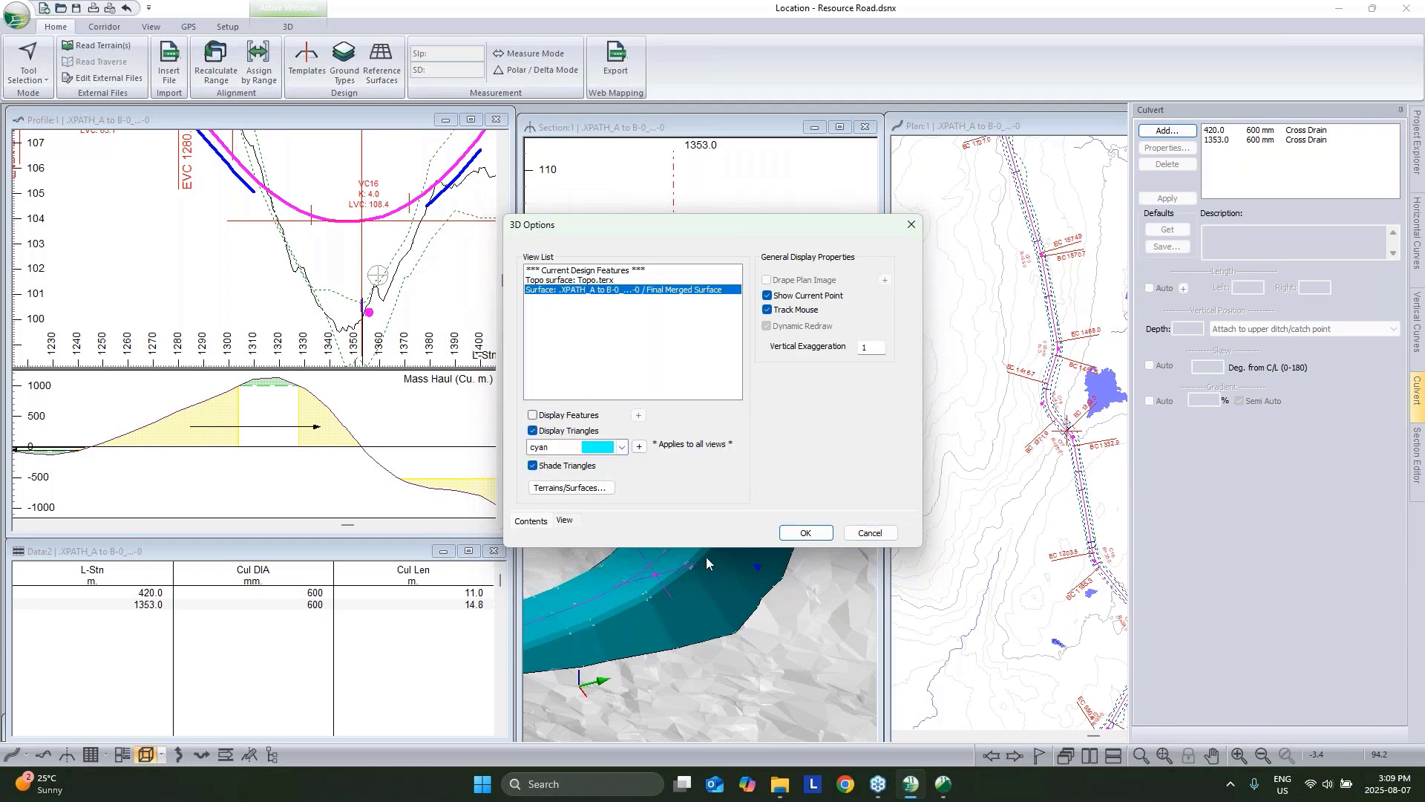
{"action": "left_click", "coordinate": [638, 446]}
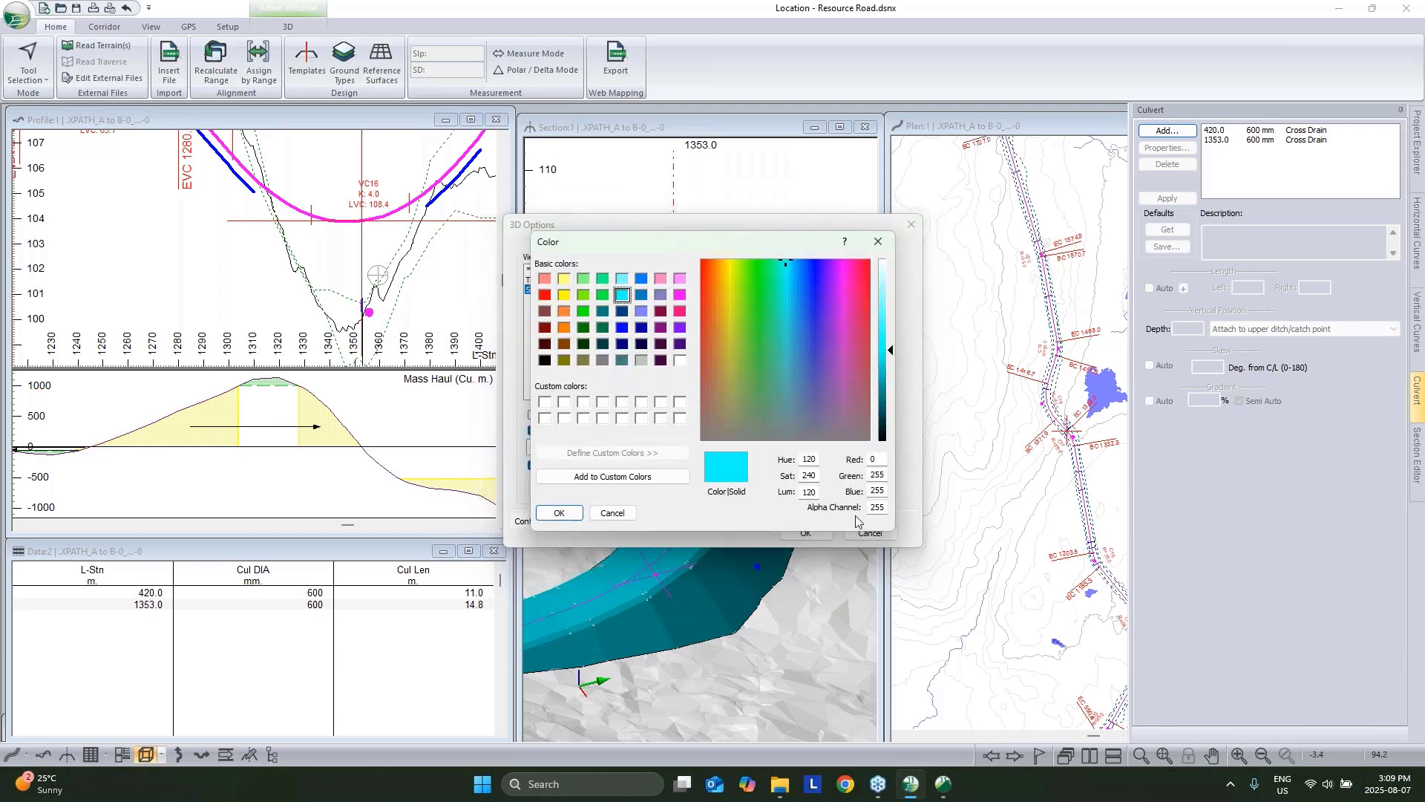
{"action": "double_click", "coordinate": [880, 508]}
{"action": "type", "text": "200"}
{"action": "left_click", "coordinate": [559, 513]}
{"action": "left_click", "coordinate": [805, 533]}
{"action": "left_click_drag", "start_coordinate": [765, 553], "coordinate": [699, 529]}
{"action": "mouse_move", "coordinate": [699, 529]}
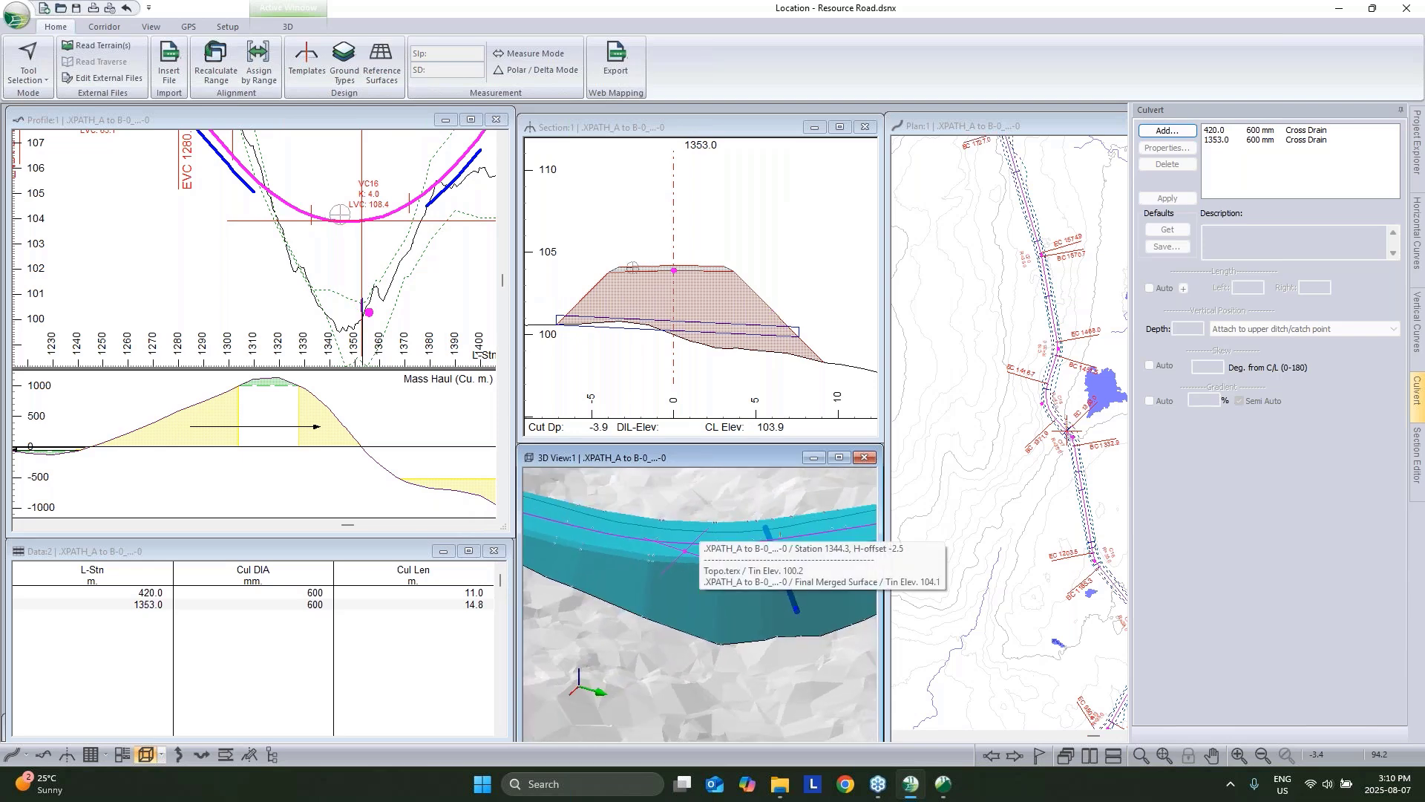
Make station 1754.0 near the end of the road the current point and add a 600 mm cross-drain culvert there.
{"action": "scroll", "coordinate": [754, 590], "scroll_direction": "down", "scroll_amount": 4}
{"action": "middle_click_drag", "start_coordinate": [760, 592], "coordinate": [617, 603]}
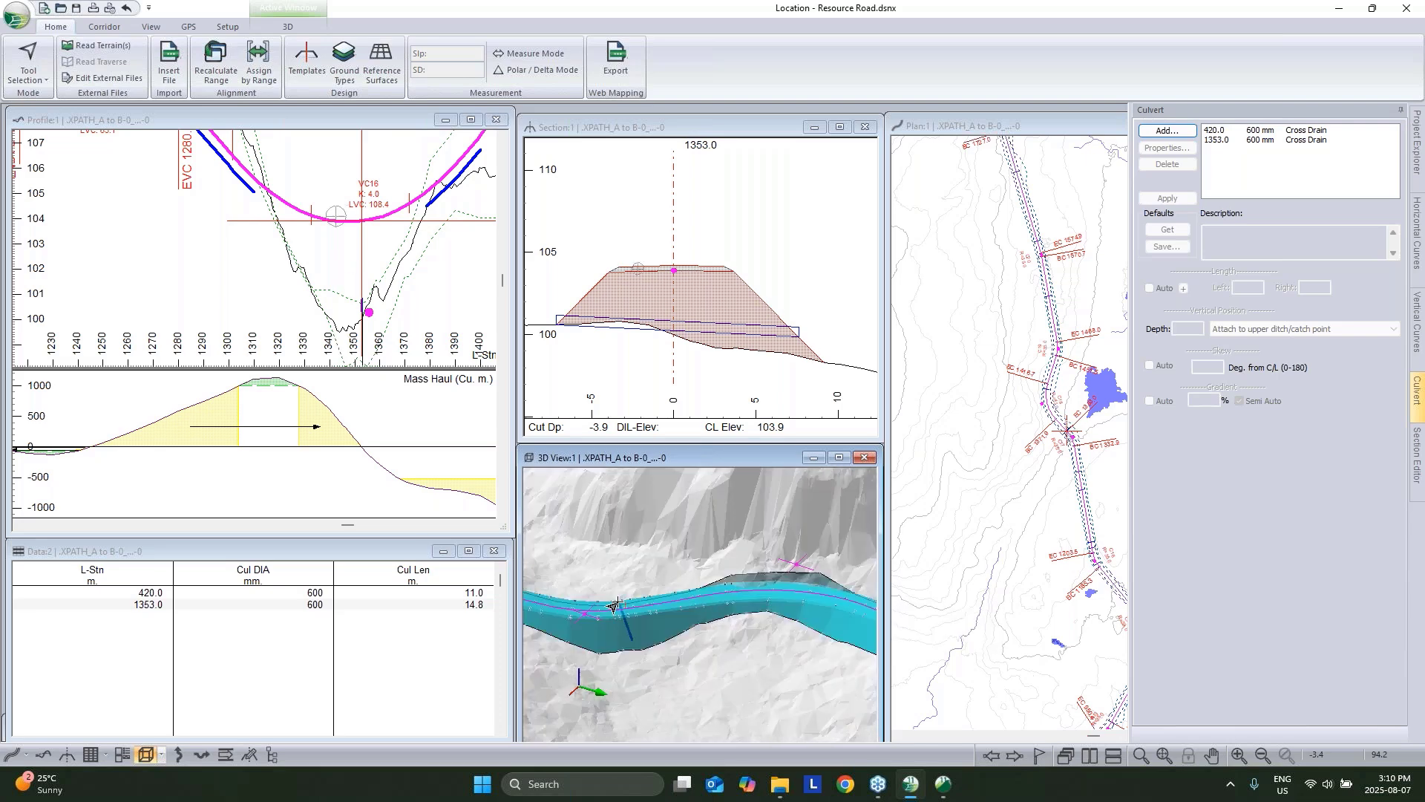
{"action": "left_click_drag", "start_coordinate": [618, 603], "coordinate": [694, 623]}
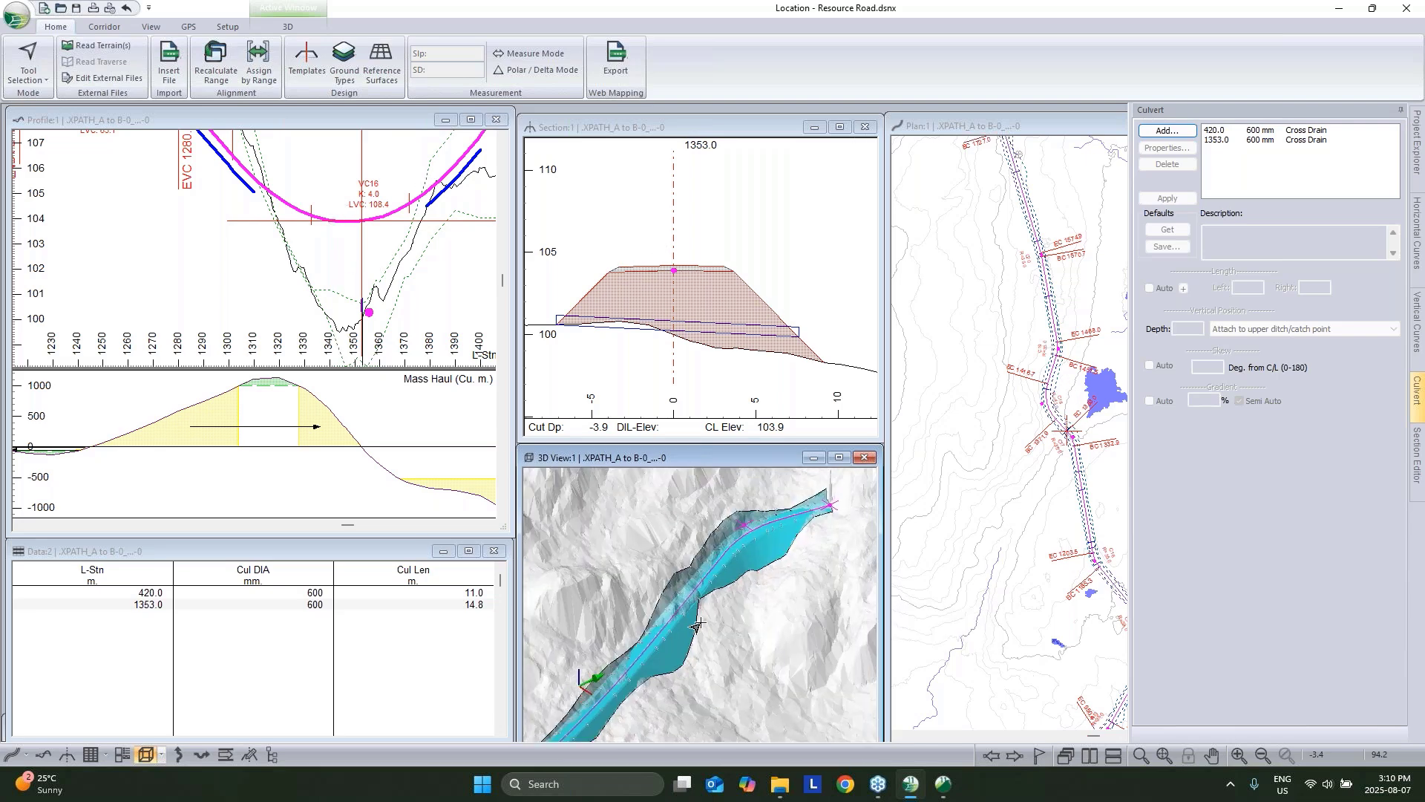
{"action": "left_click", "coordinate": [782, 521]}
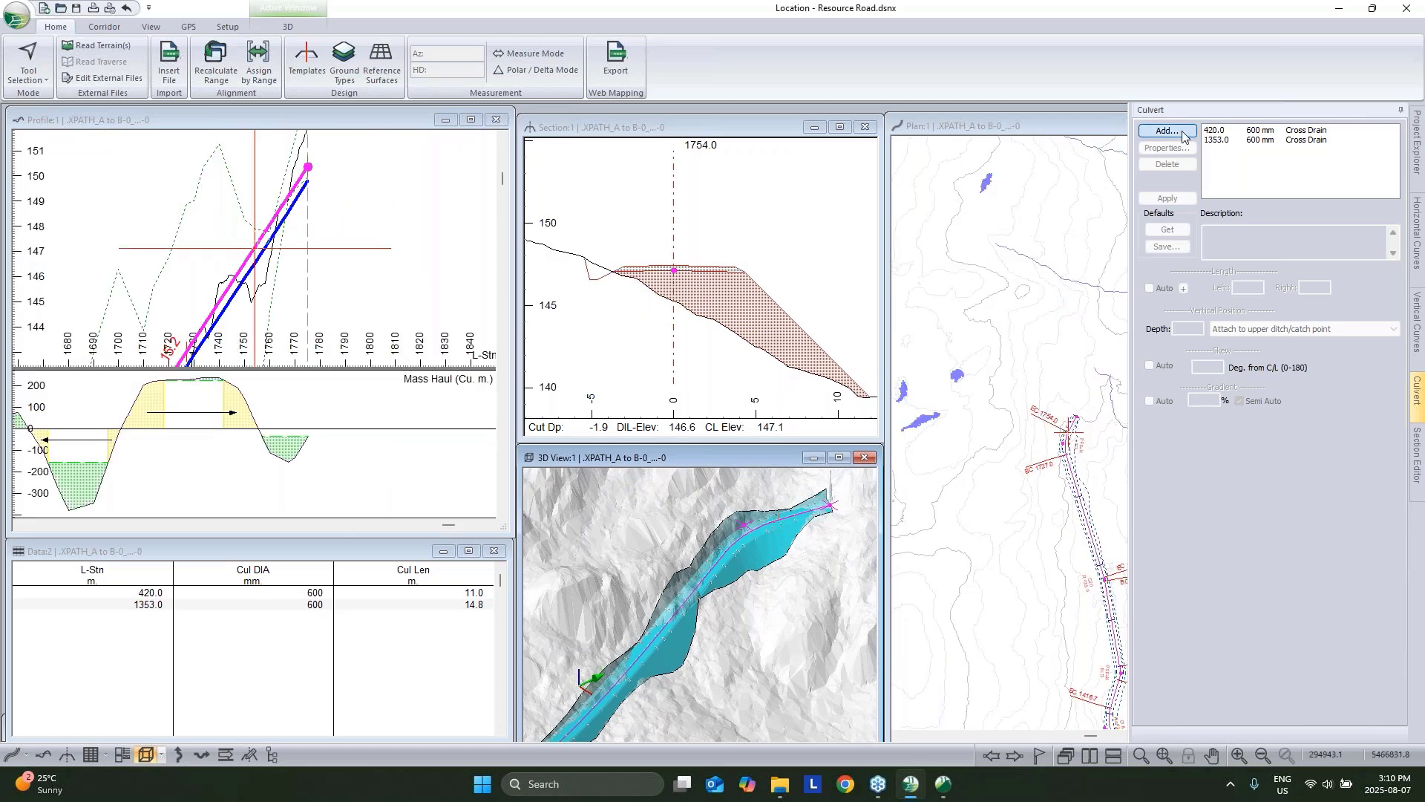
{"action": "left_click", "coordinate": [1167, 130]}
{"action": "left_click", "coordinate": [820, 407]}
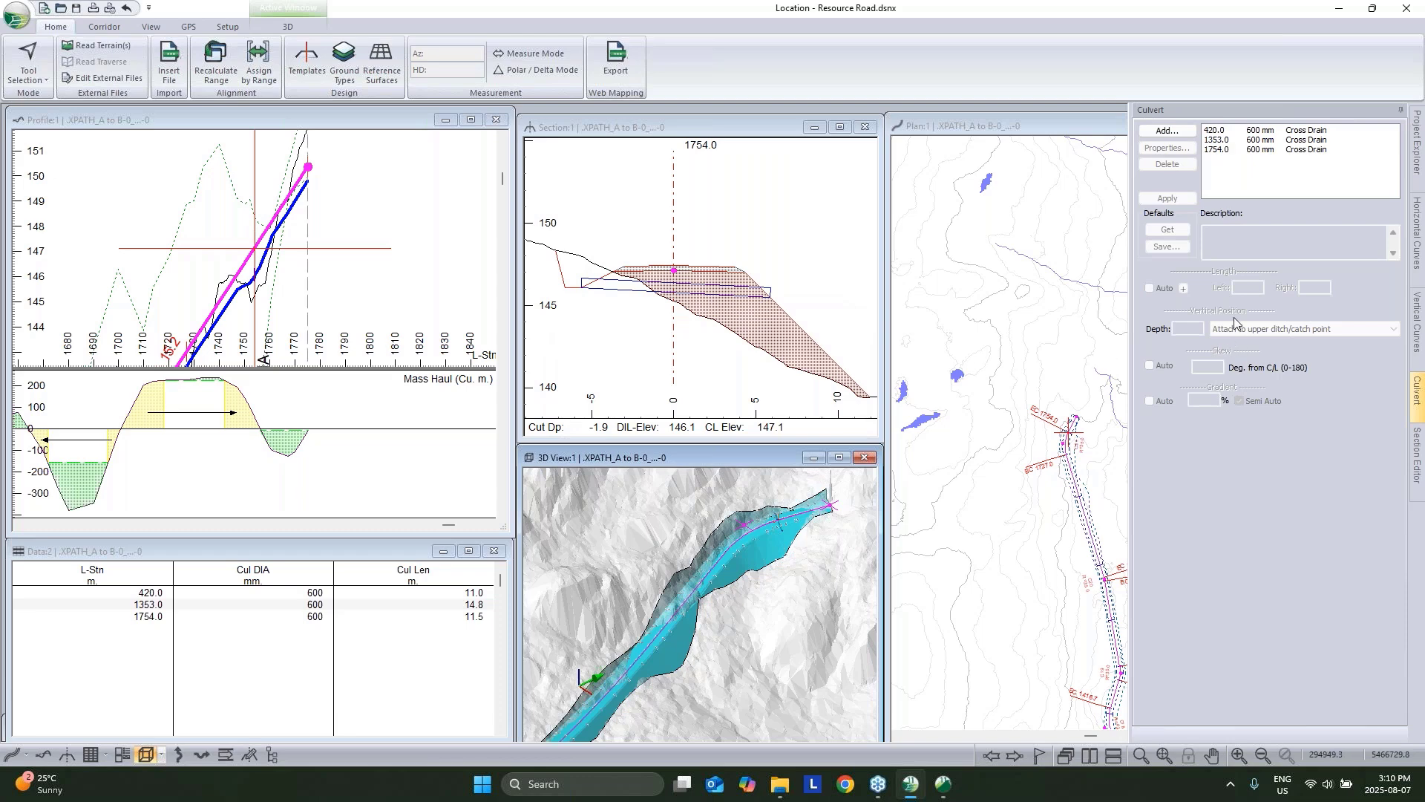
Review the culvert properties at station 1754.0, including the available pipe shapes, and leave them without changes.
{"action": "left_click", "coordinate": [1225, 149]}
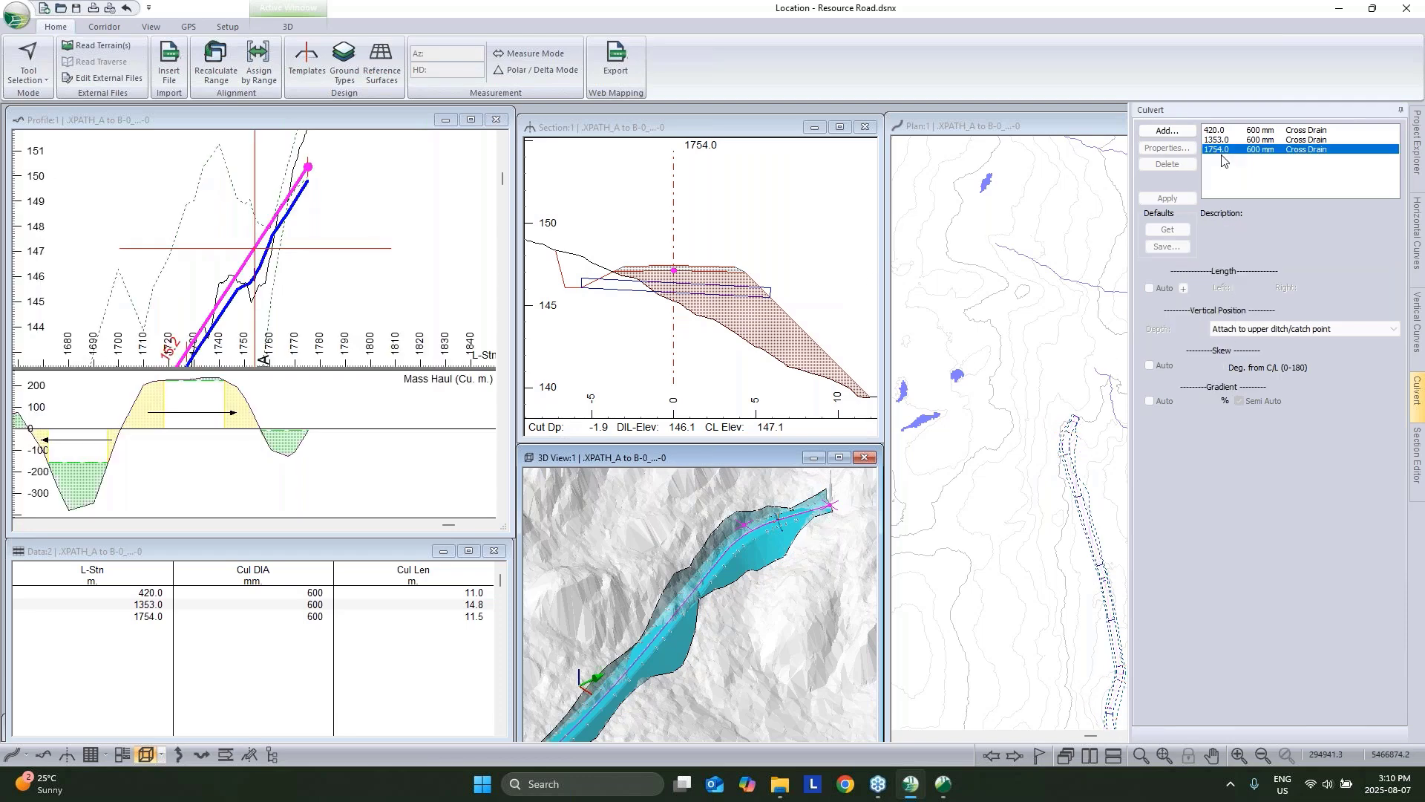
{"action": "left_click", "coordinate": [1167, 147]}
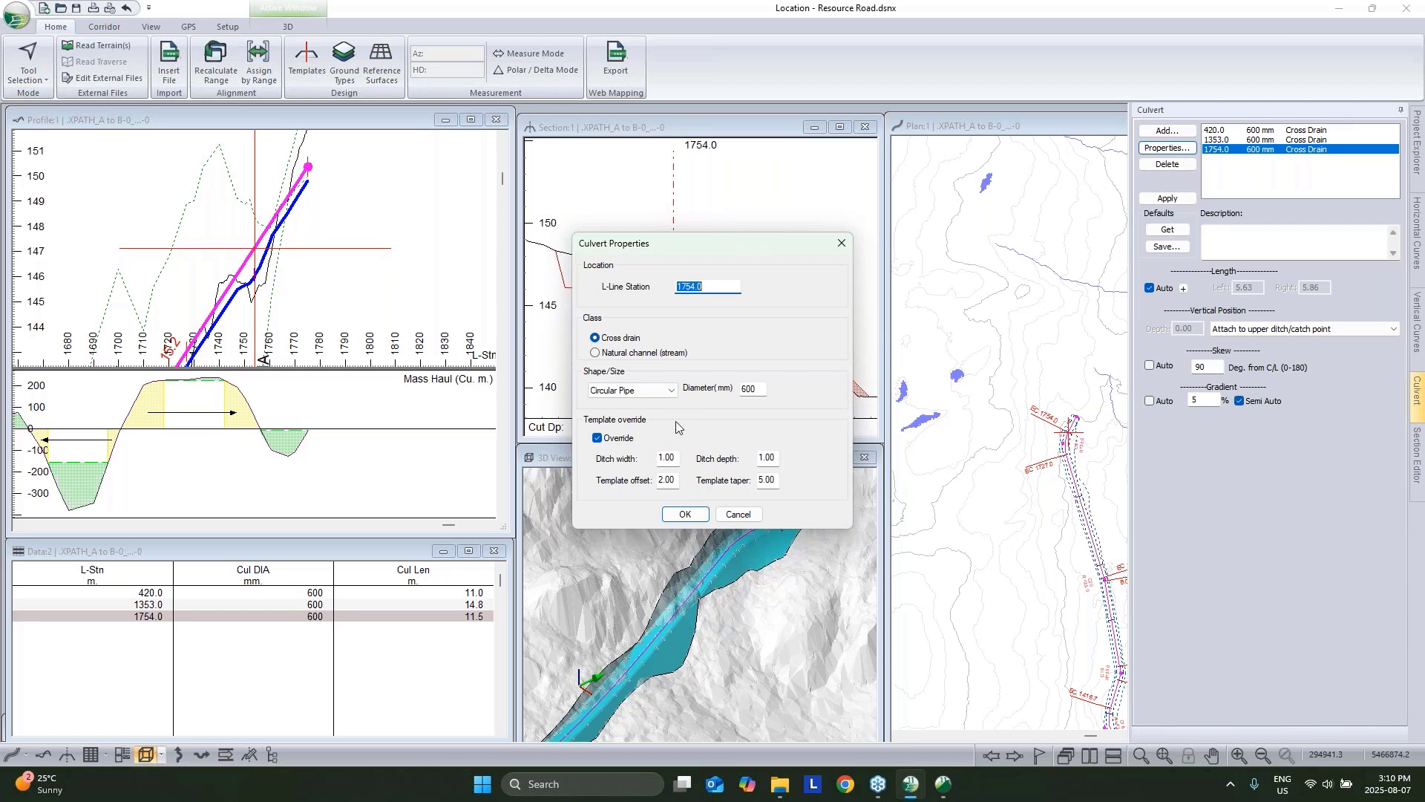
{"action": "left_click", "coordinate": [667, 391]}
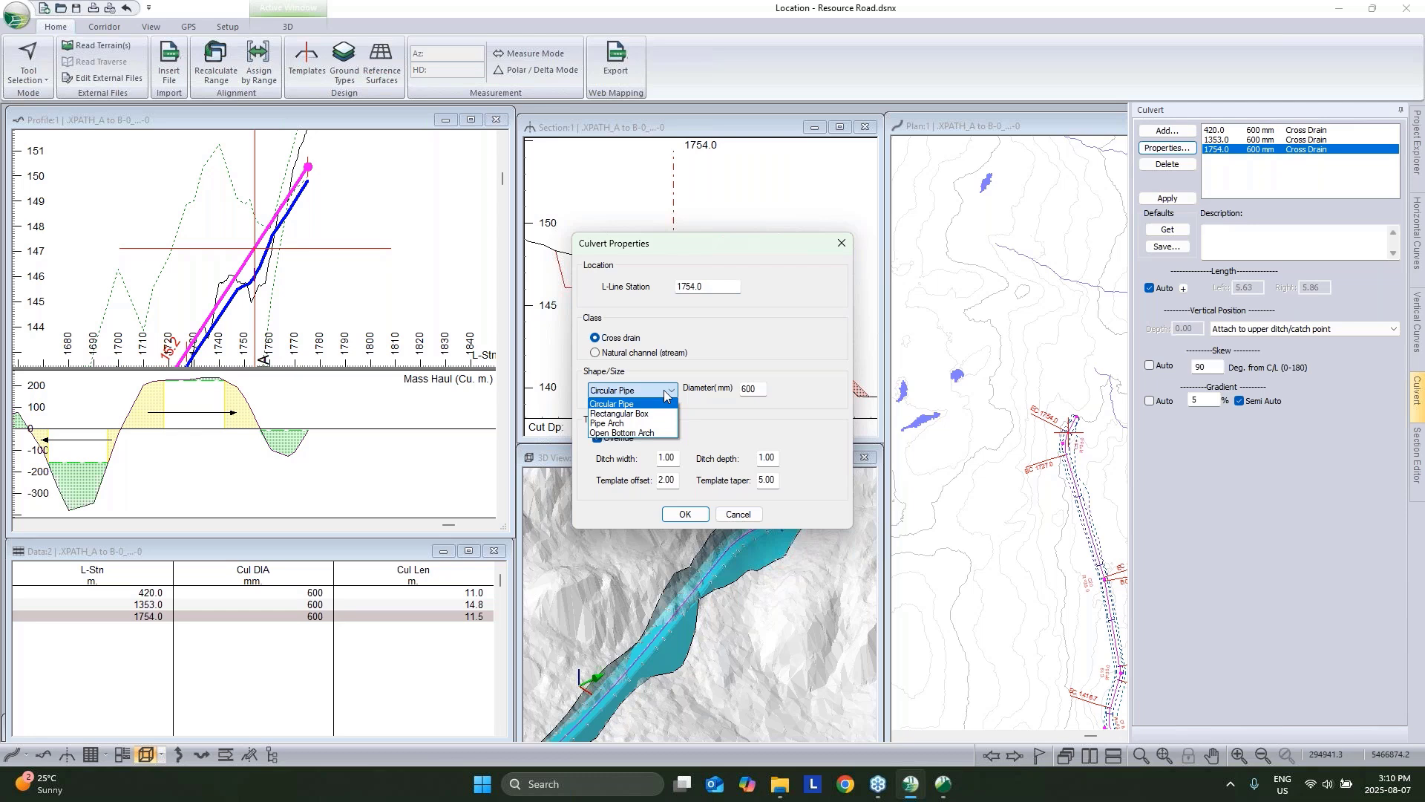
{"action": "left_click", "coordinate": [755, 522]}
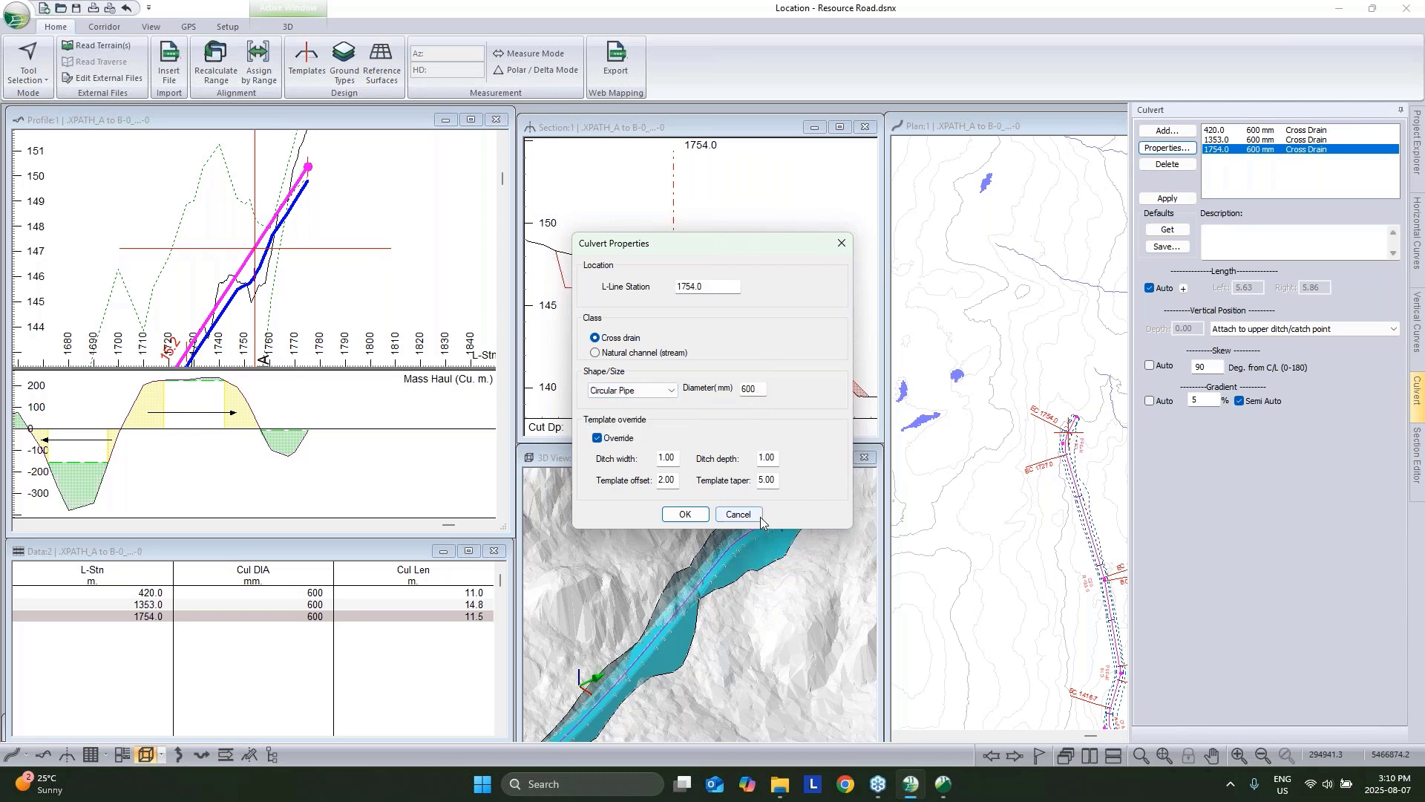
{"action": "left_click", "coordinate": [738, 514]}
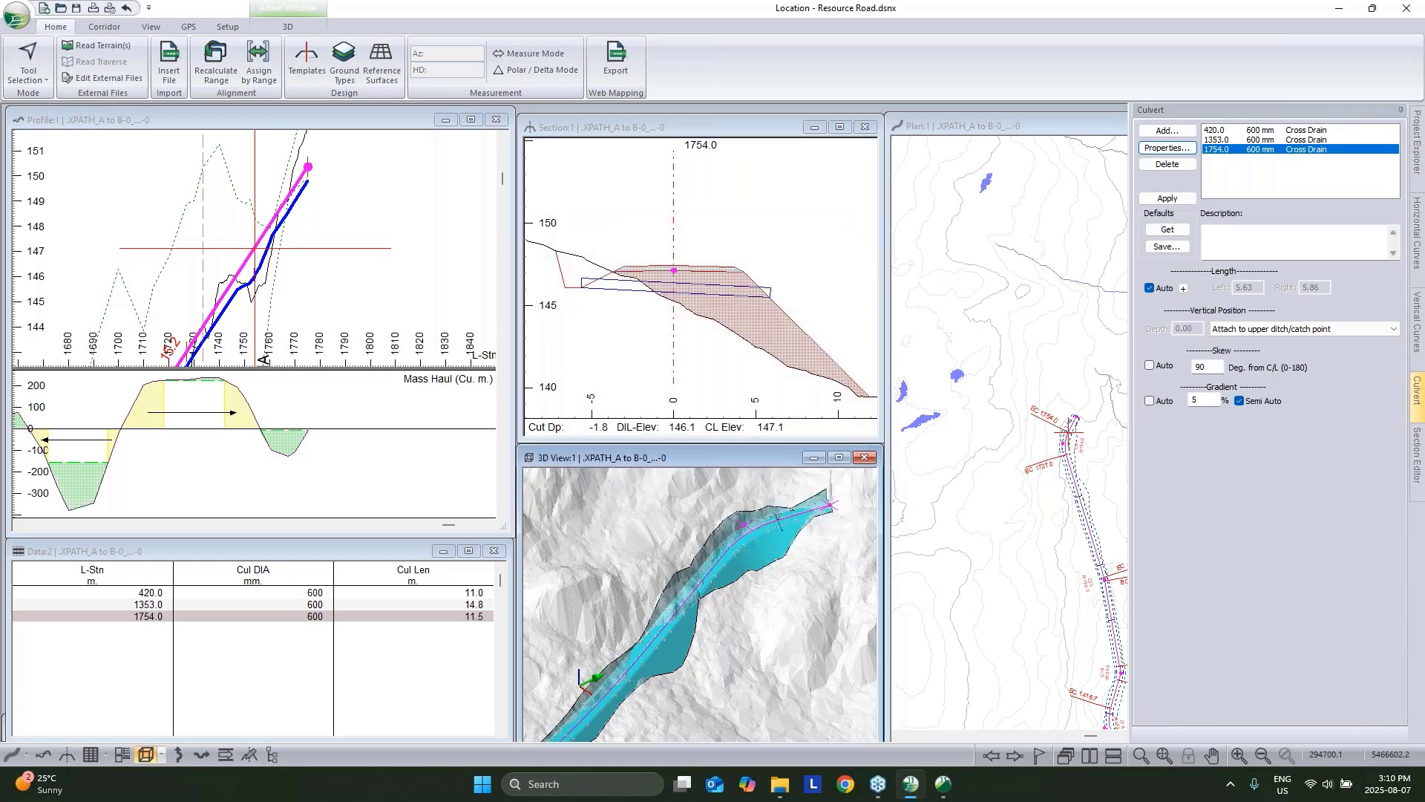
Select the culvert at station 1353.0 and look at the options for saving its settings as cross-drain defaults.
{"action": "scroll", "coordinate": [350, 262], "scroll_direction": "down", "scroll_amount": 2}
{"action": "left_click", "coordinate": [1257, 141]}
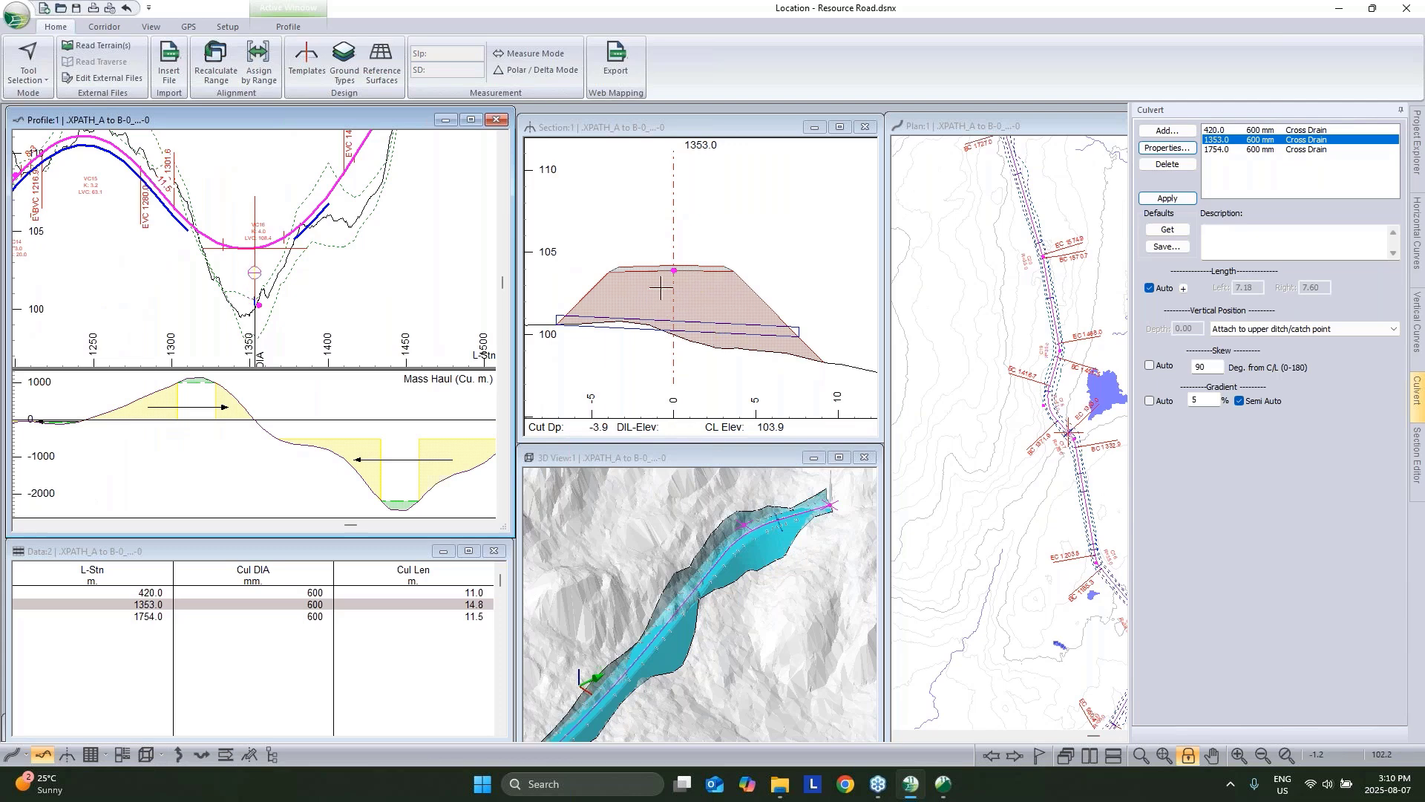
{"action": "mouse_move", "coordinate": [674, 279]}
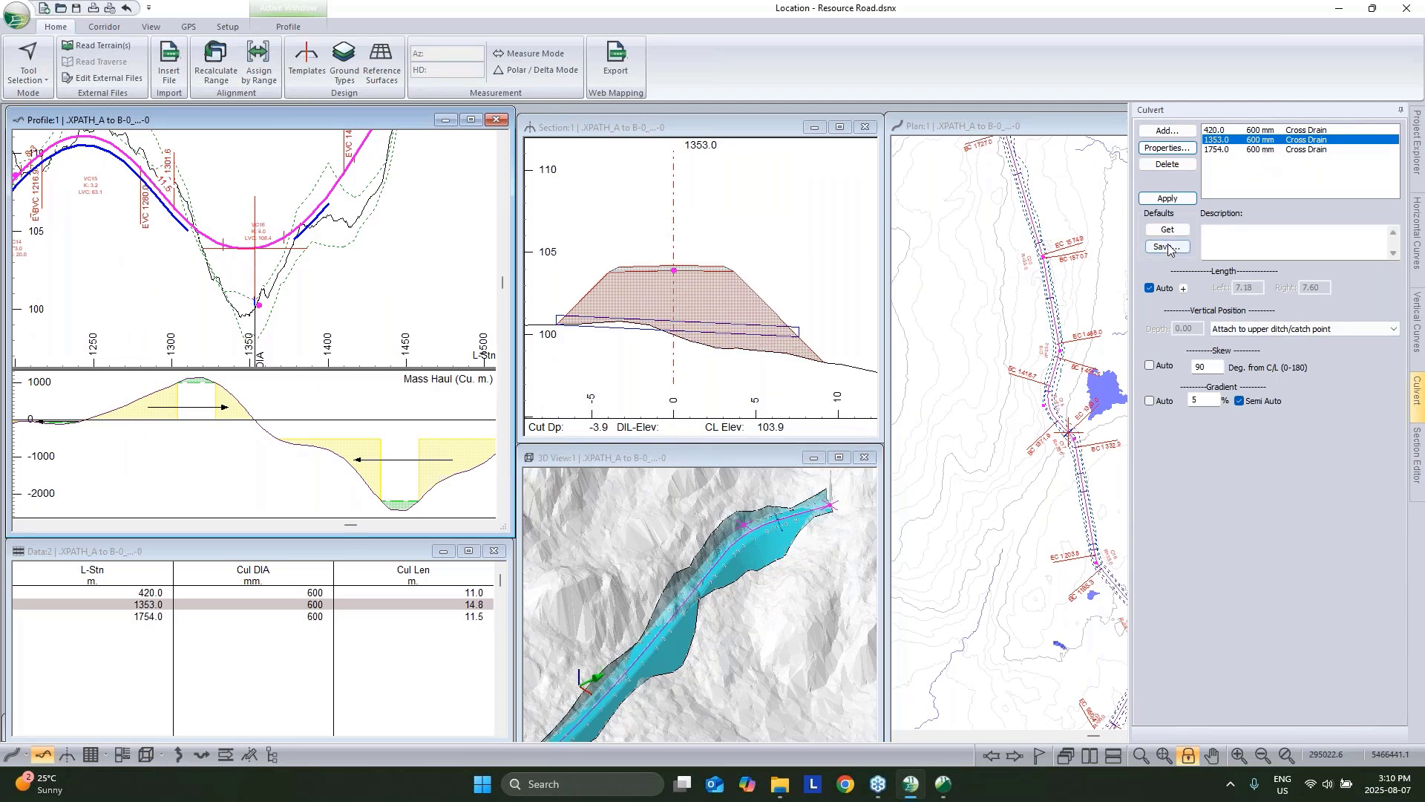
{"action": "left_click", "coordinate": [1168, 247]}
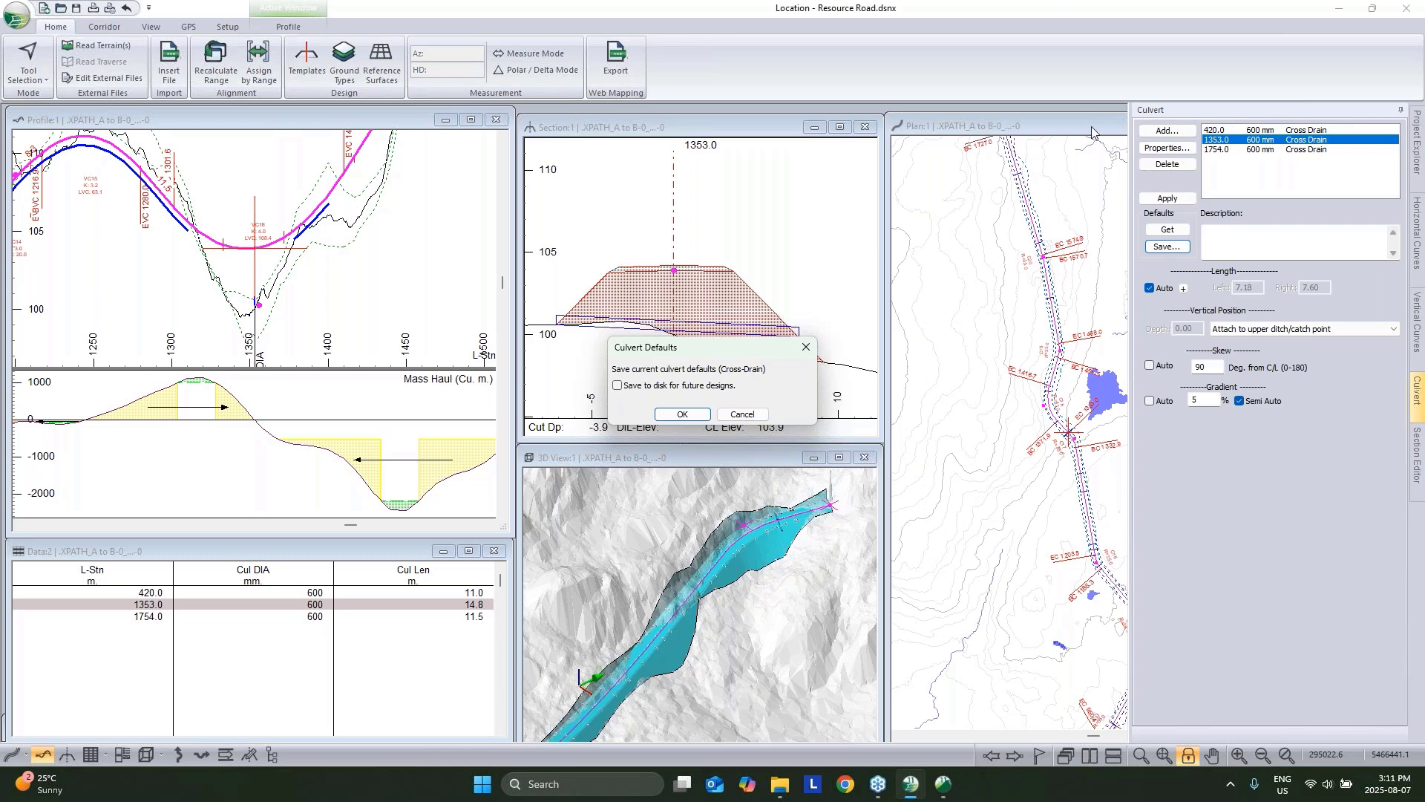
{"action": "left_click", "coordinate": [742, 414]}
Set the vertical position of the culvert at station 1353.0 to Minimum fill depth with a depth of 2 and apply it.
{"action": "left_click", "coordinate": [1253, 330]}
{"action": "left_click", "coordinate": [1252, 361]}
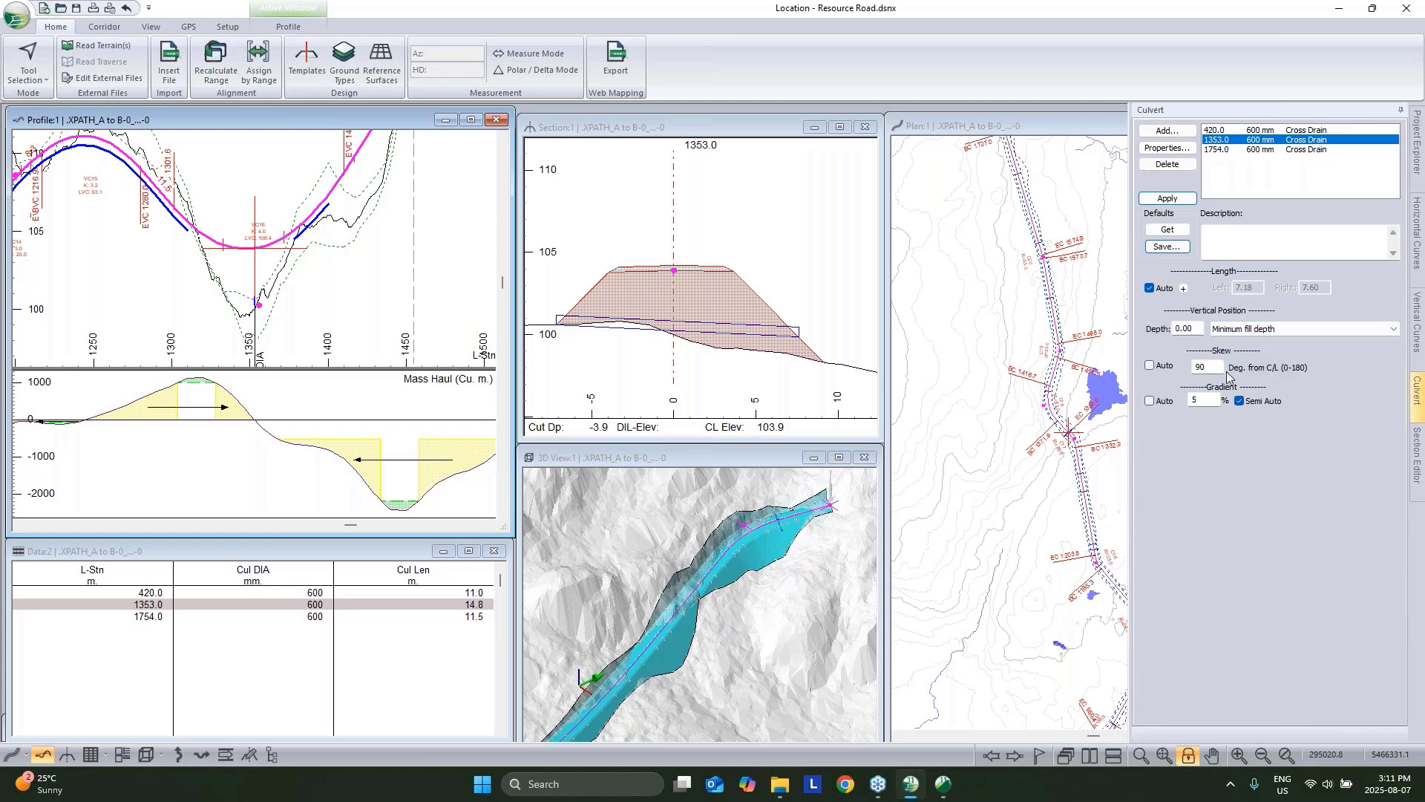
{"action": "double_click", "coordinate": [1195, 327]}
{"action": "type", "text": "2"}
{"action": "left_click", "coordinate": [1166, 198]}
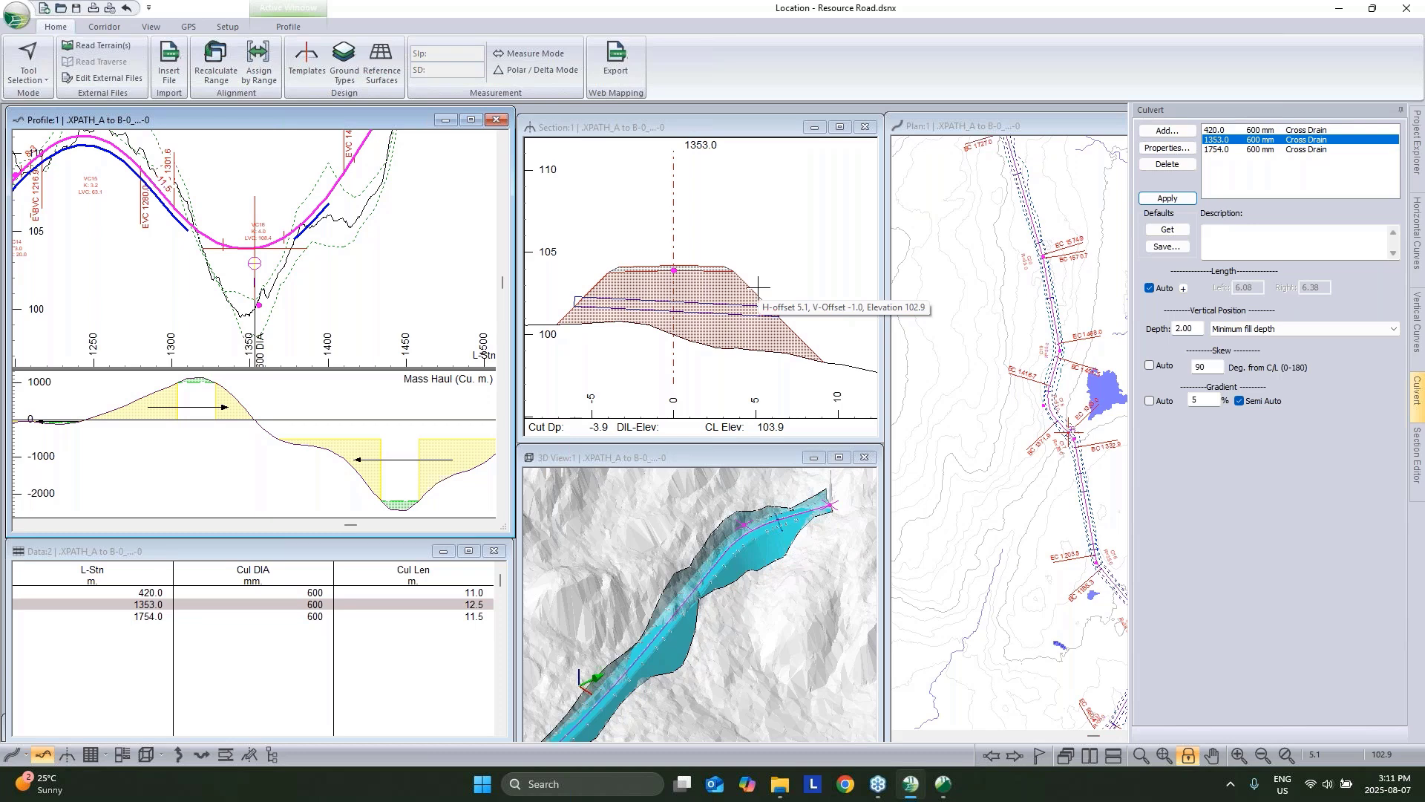
Maximize the 3D view and examine the end of the road around the culvert at station 1754.0.
{"action": "left_click", "coordinate": [780, 505]}
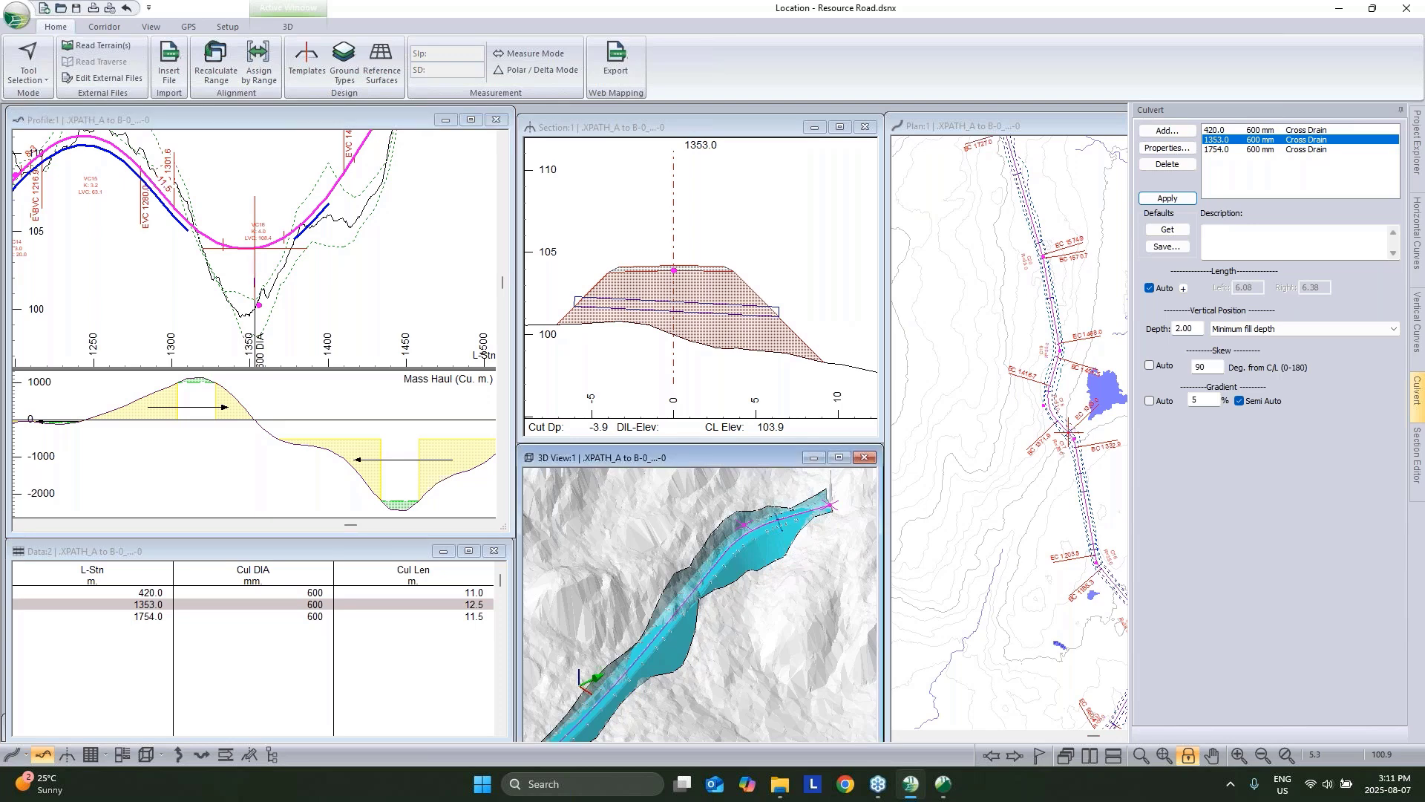
{"action": "left_click", "coordinate": [839, 457]}
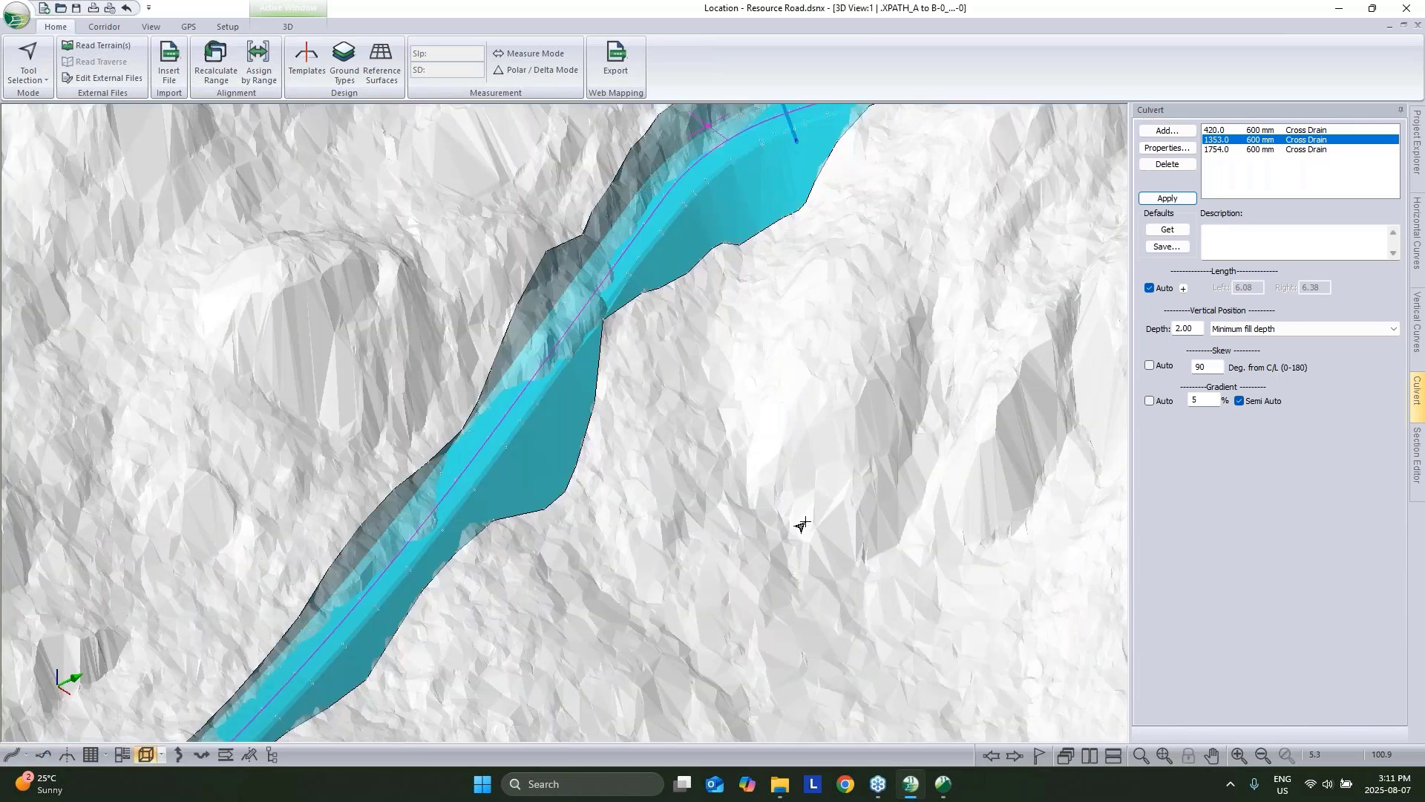
{"action": "middle_click_drag", "start_coordinate": [805, 522], "coordinate": [819, 511]}
{"action": "scroll", "coordinate": [770, 361], "scroll_direction": "down", "scroll_amount": 3}
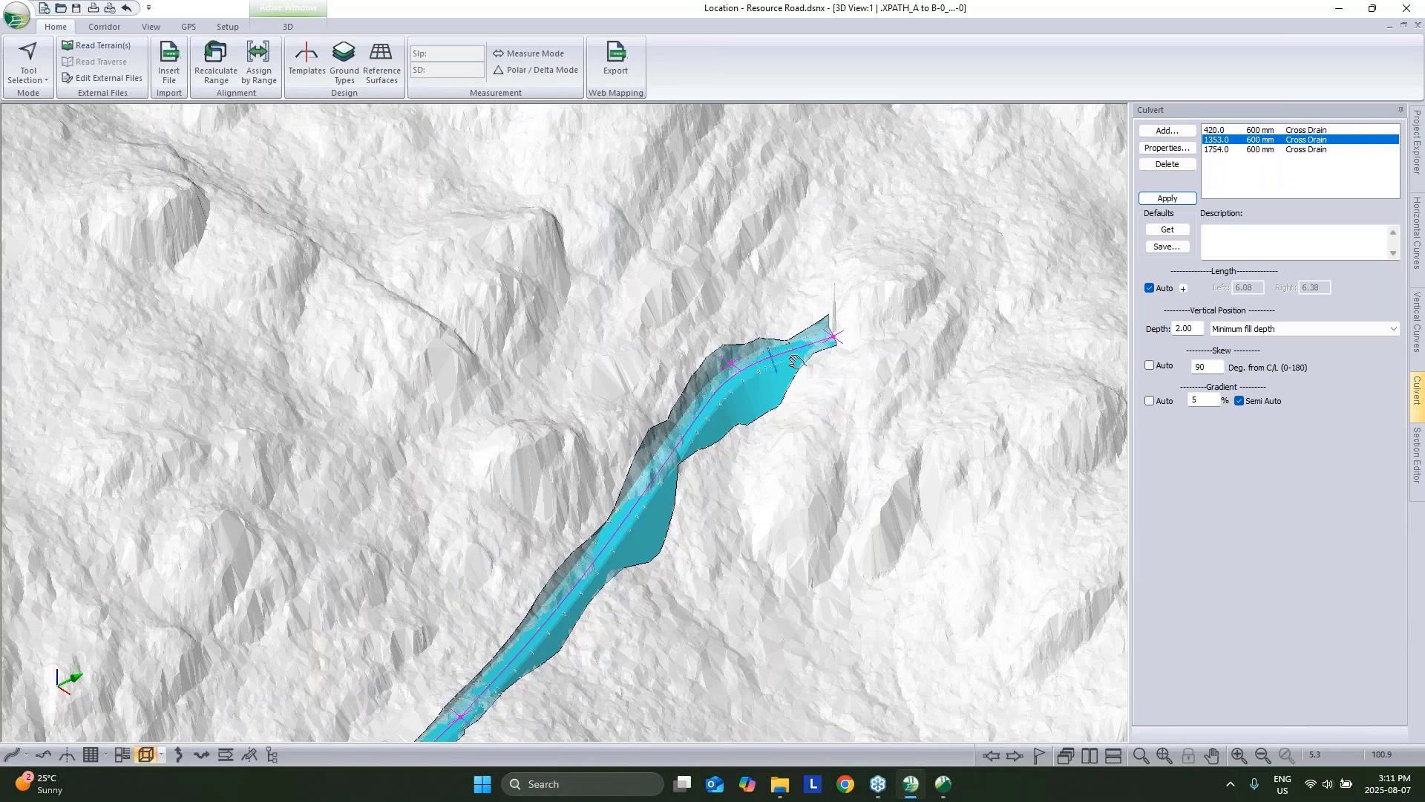
{"action": "middle_click_drag", "start_coordinate": [795, 362], "coordinate": [719, 493]}
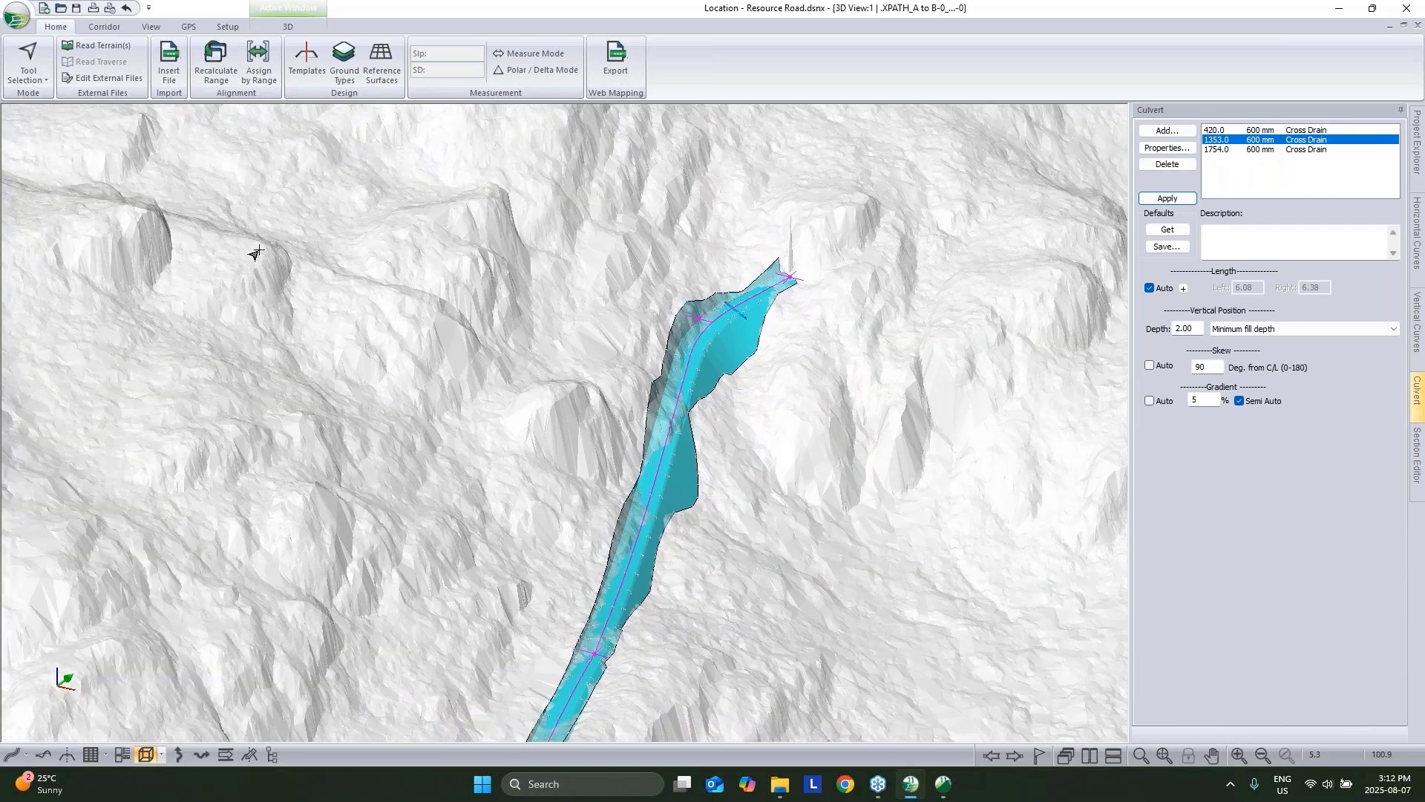
Review the file formats available for saving the resource road design under another name, and leave without saving.
{"action": "left_click", "coordinate": [16, 15]}
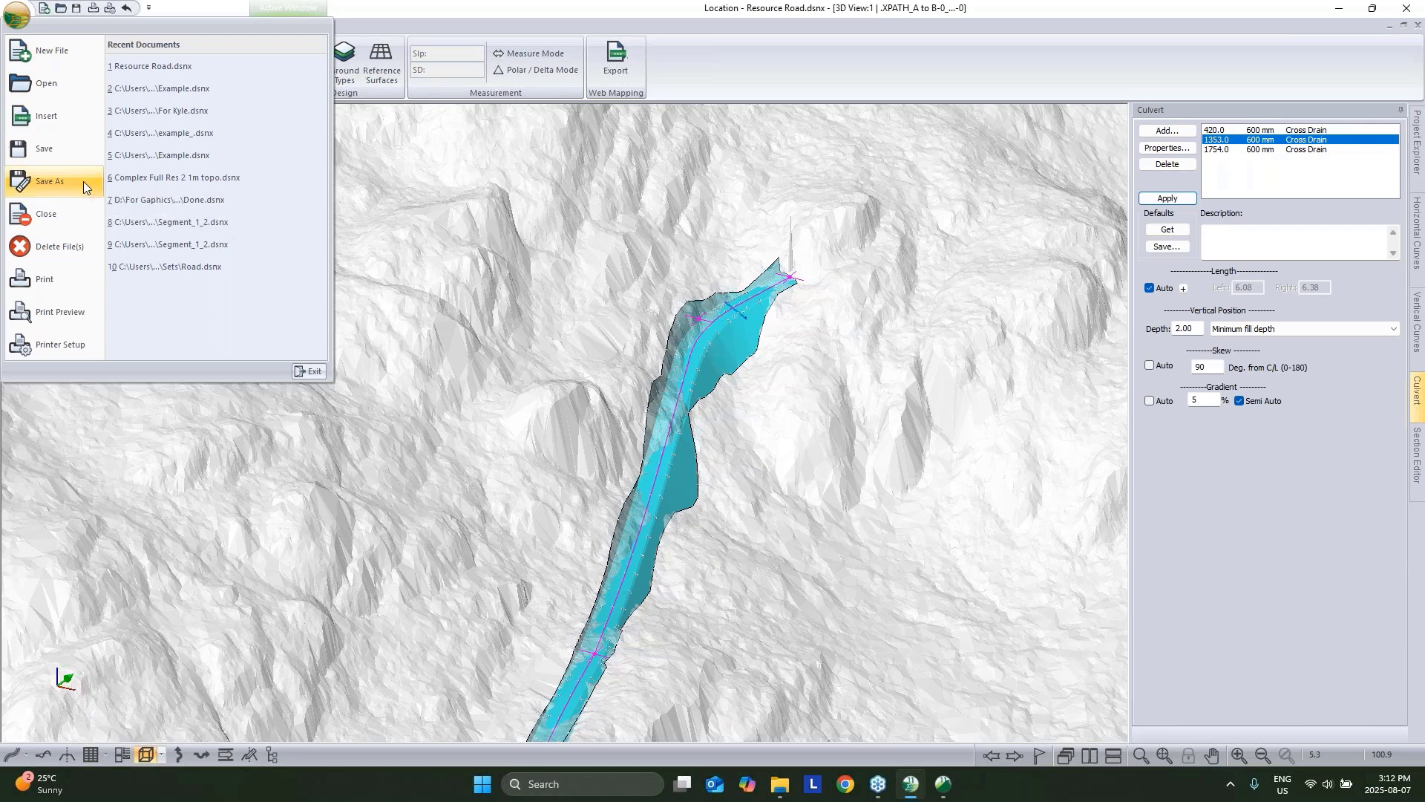
{"action": "left_click", "coordinate": [791, 267]}
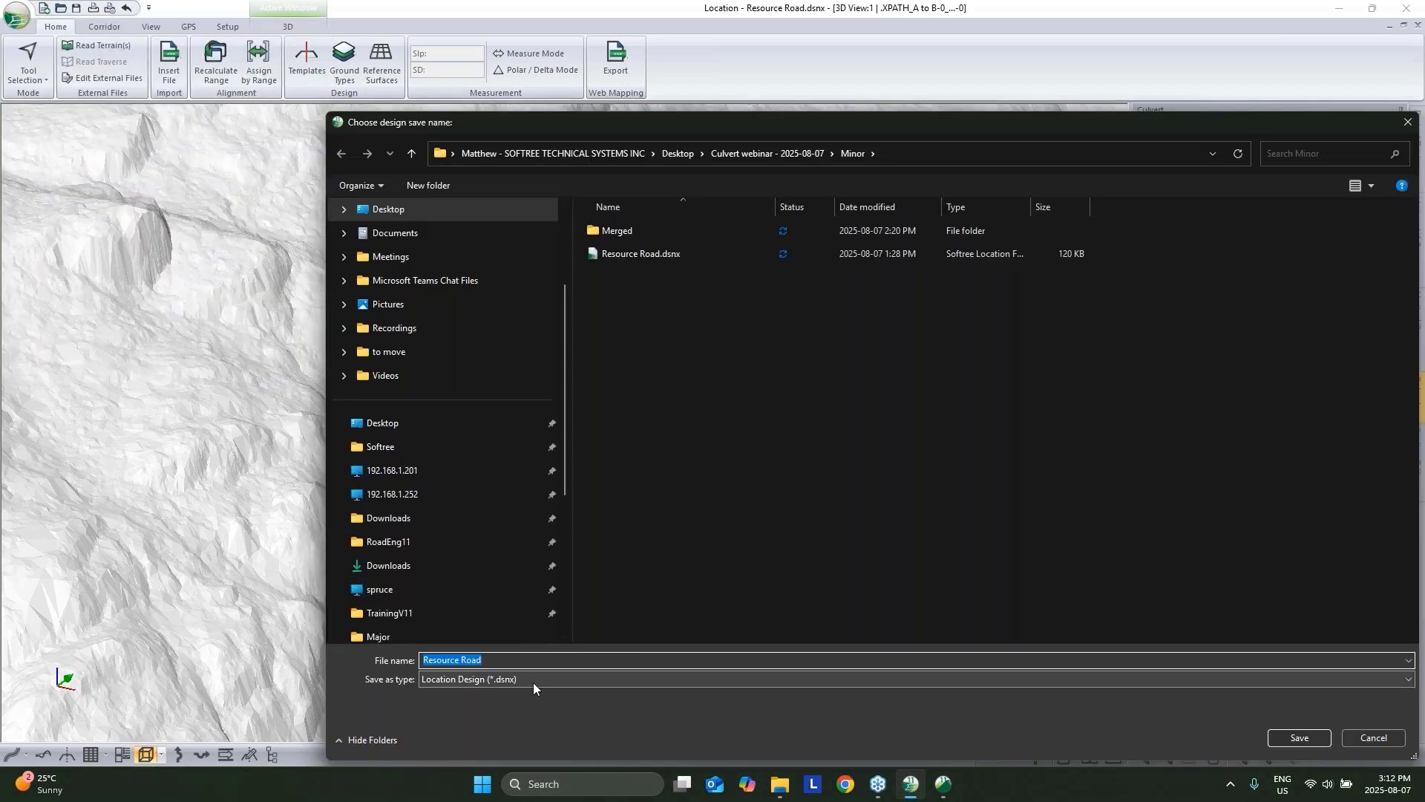
{"action": "left_click", "coordinate": [533, 680]}
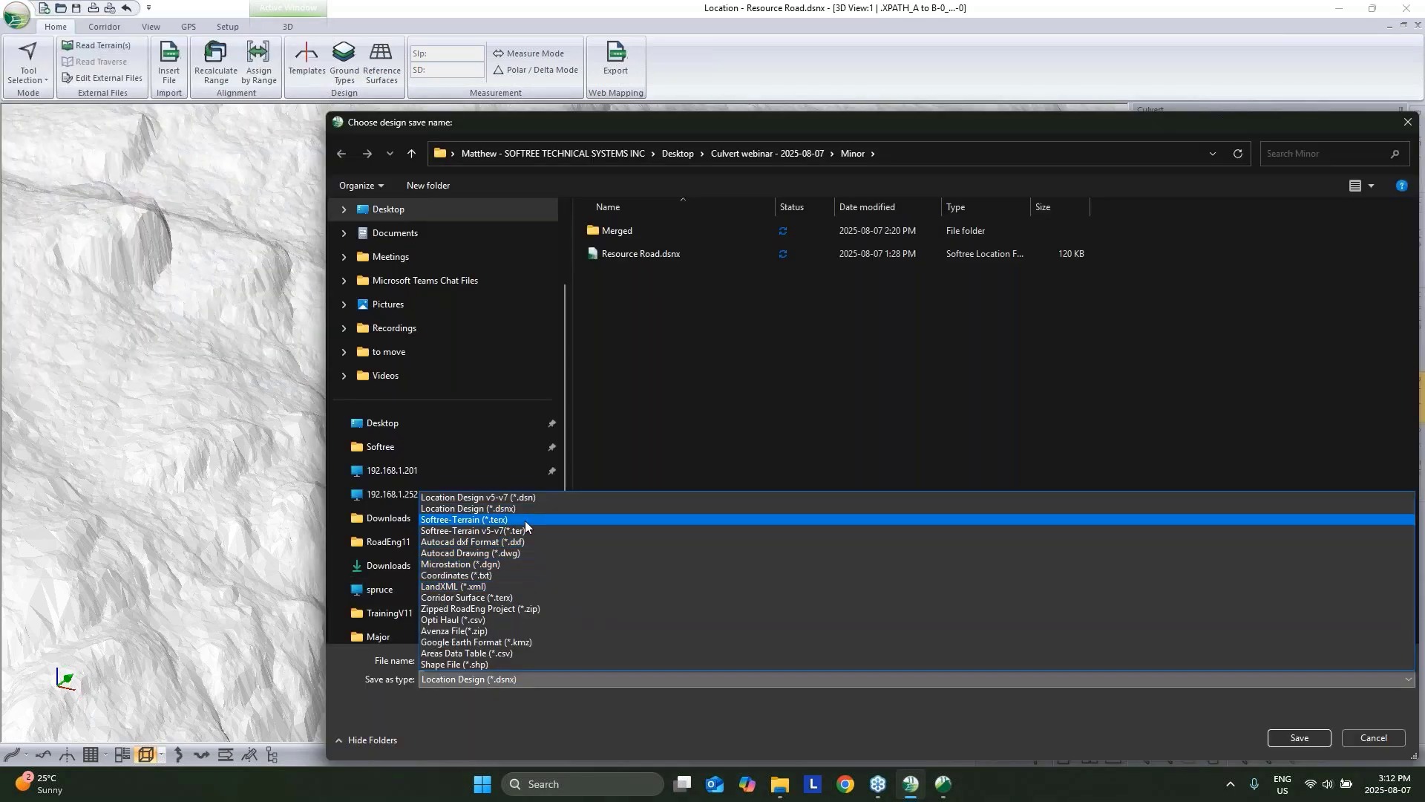
{"action": "left_click", "coordinate": [872, 387]}
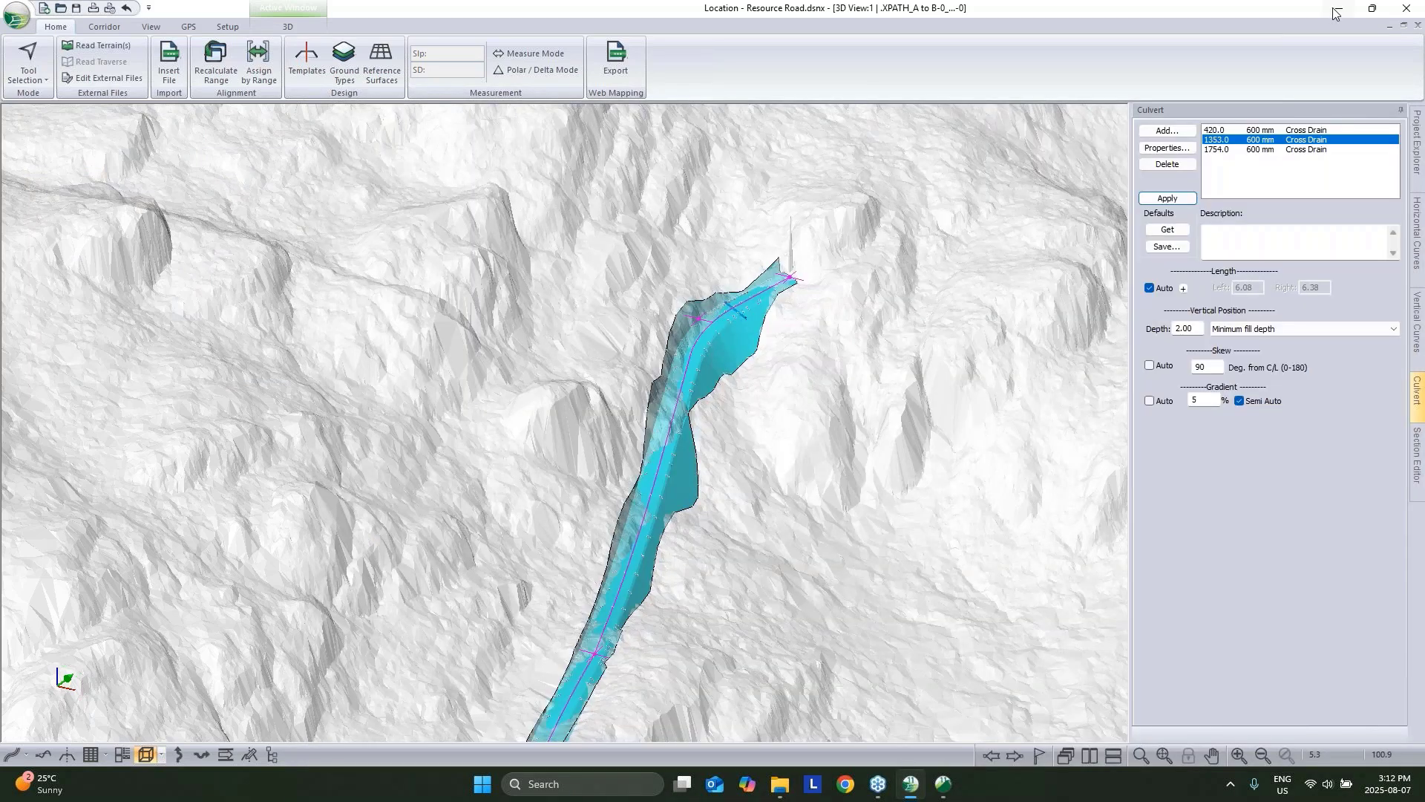
Switch to the Terrain program with Road To Merge.terx and look at the road in plan view.
{"action": "left_click", "coordinate": [1339, 8]}
{"action": "mouse_move", "coordinate": [943, 784]}
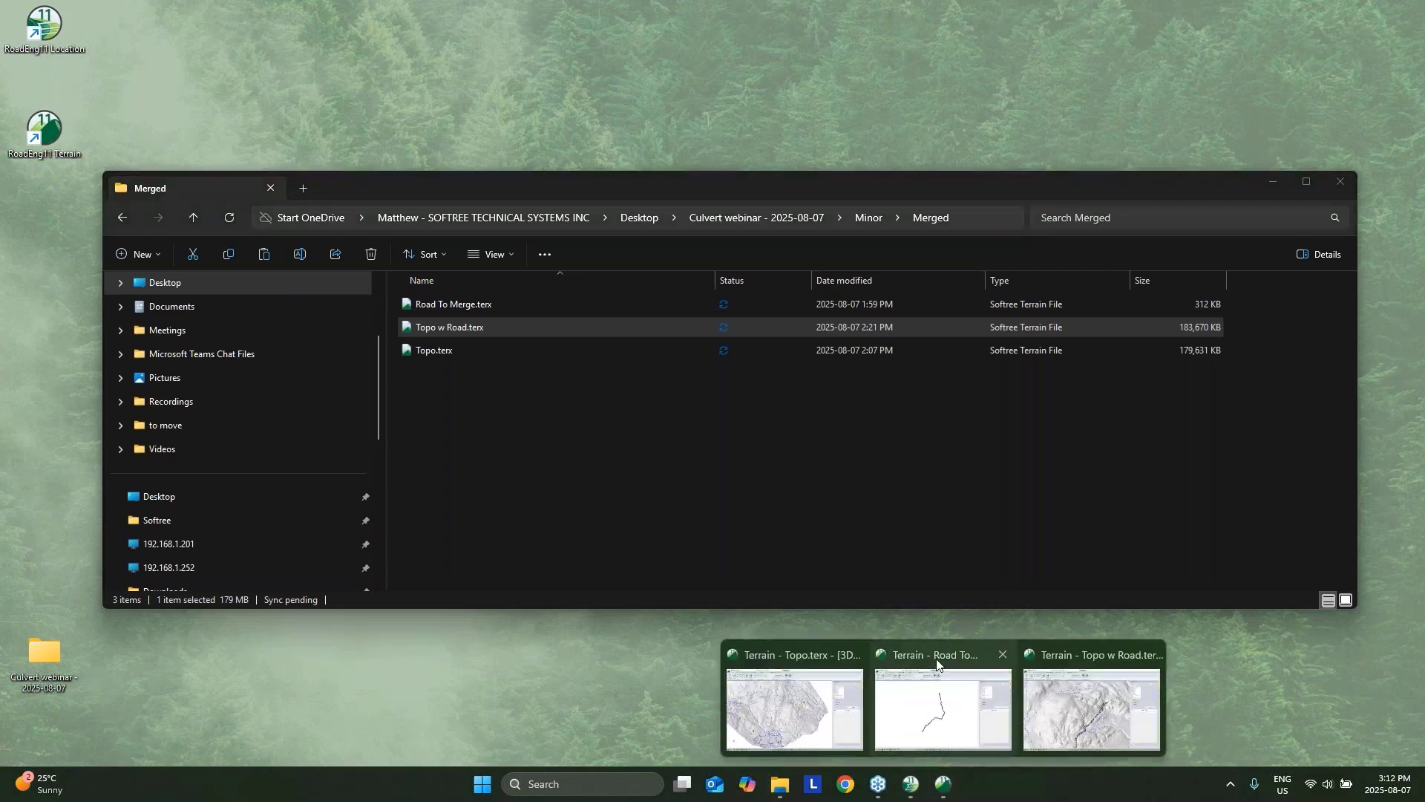
{"action": "left_click", "coordinate": [936, 663]}
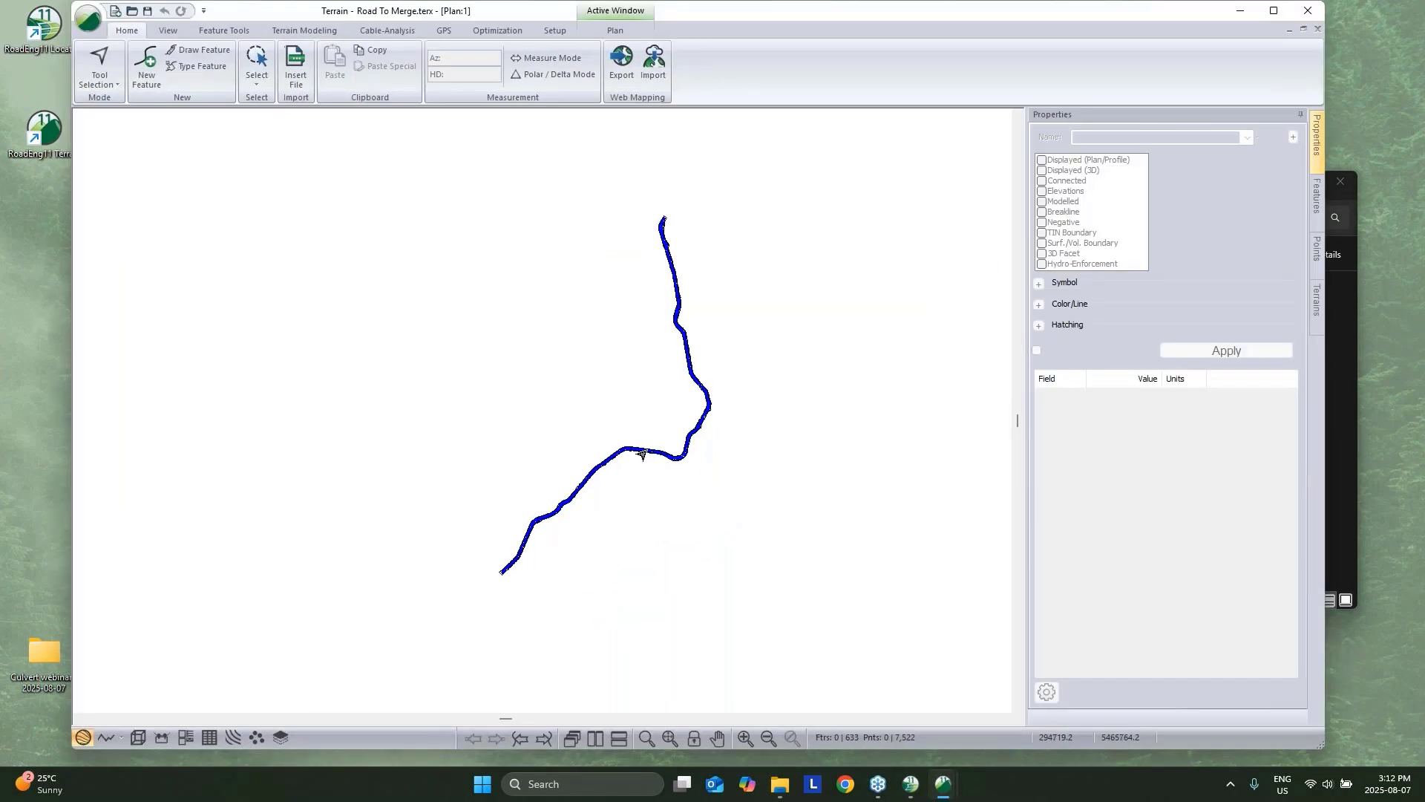
{"action": "scroll", "coordinate": [655, 451], "scroll_direction": "up", "scroll_amount": 3}
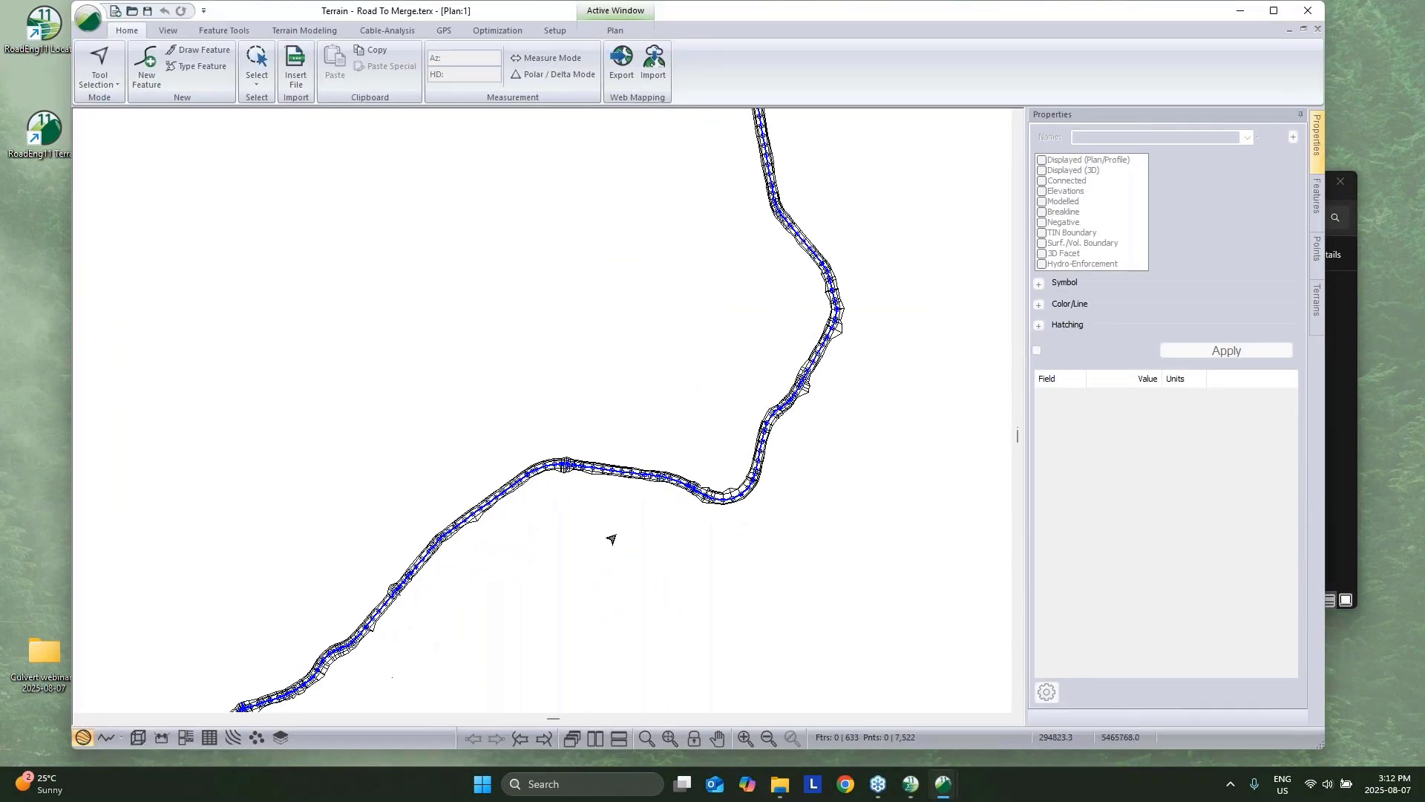
Show Road To Merge.terx in a 3D view, examine the road surface around a culvert, and minimize the window.
{"action": "left_click", "coordinate": [137, 746]}
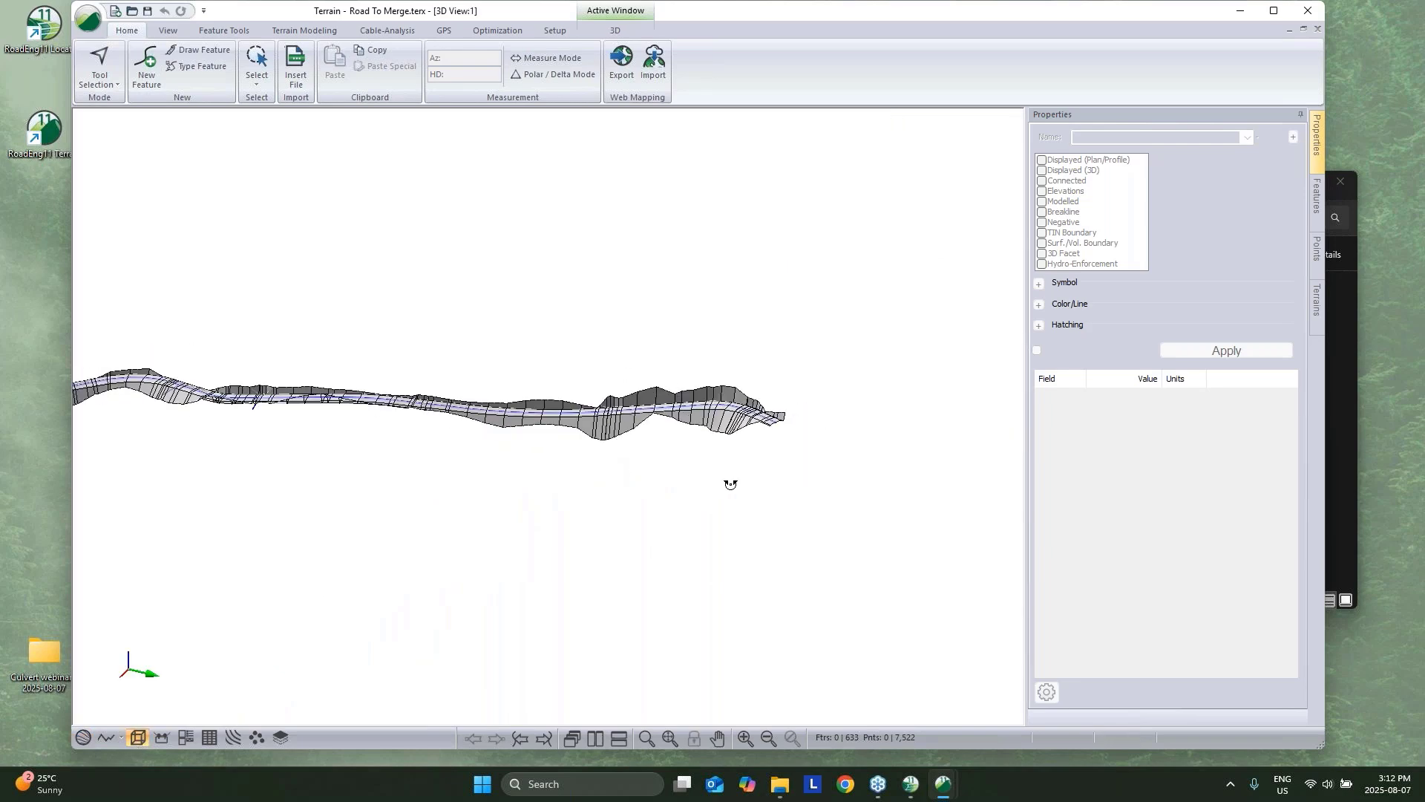
{"action": "left_click_drag", "start_coordinate": [730, 483], "coordinate": [519, 519]}
{"action": "scroll", "coordinate": [550, 512], "scroll_direction": "up", "scroll_amount": 5}
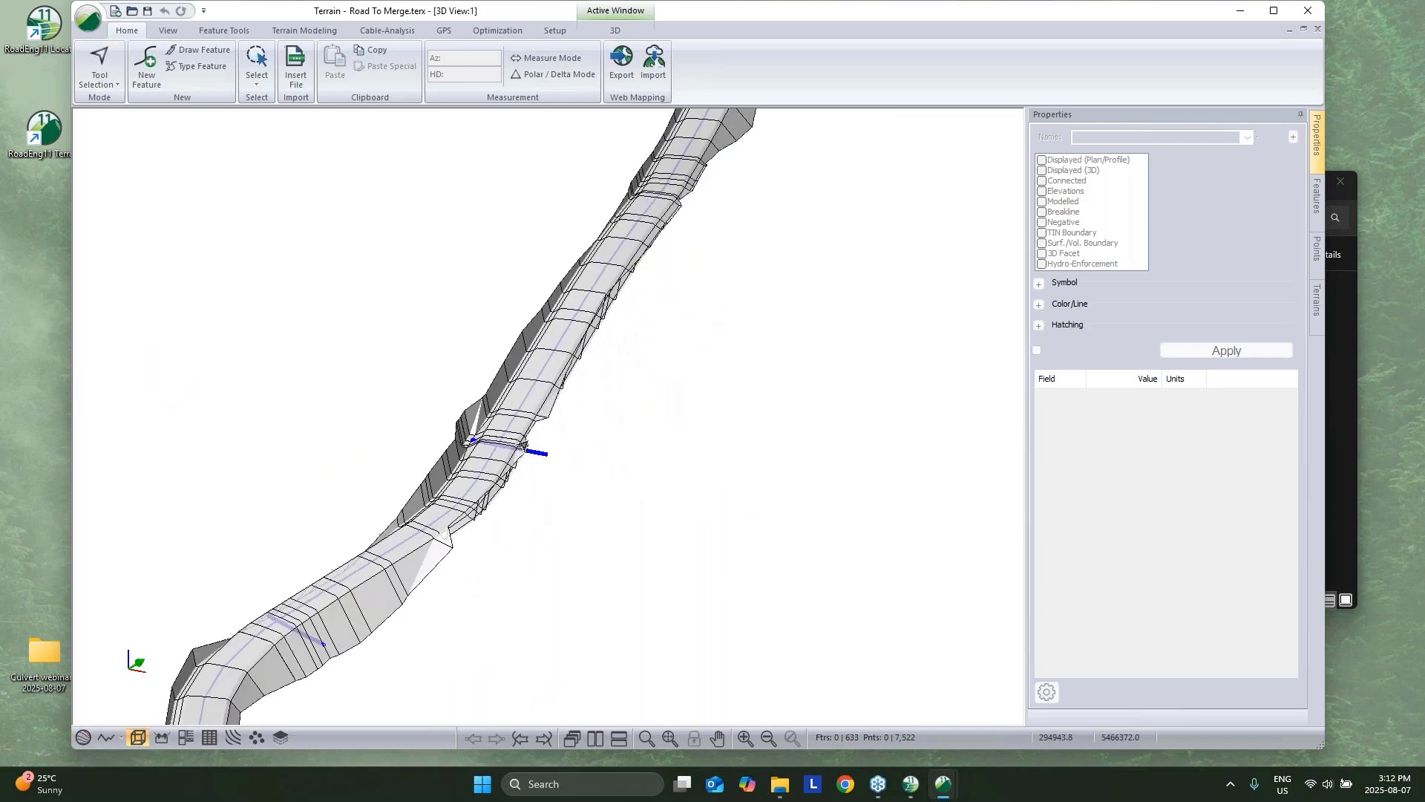
{"action": "scroll", "coordinate": [503, 454], "scroll_direction": "up", "scroll_amount": 1}
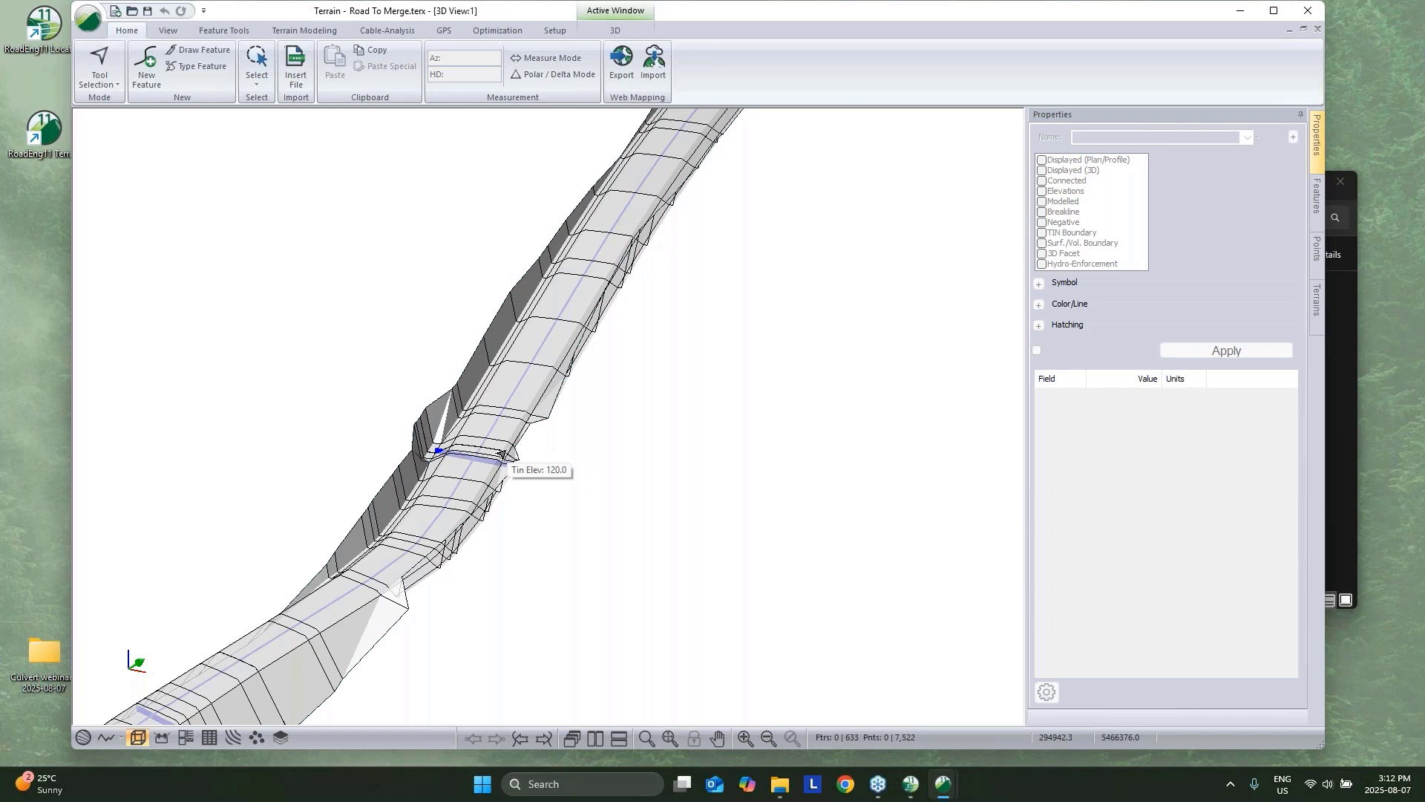
{"action": "scroll", "coordinate": [559, 452], "scroll_direction": "down", "scroll_amount": 3}
{"action": "left_click_drag", "start_coordinate": [568, 481], "coordinate": [525, 478]}
{"action": "left_click", "coordinate": [1240, 9]}
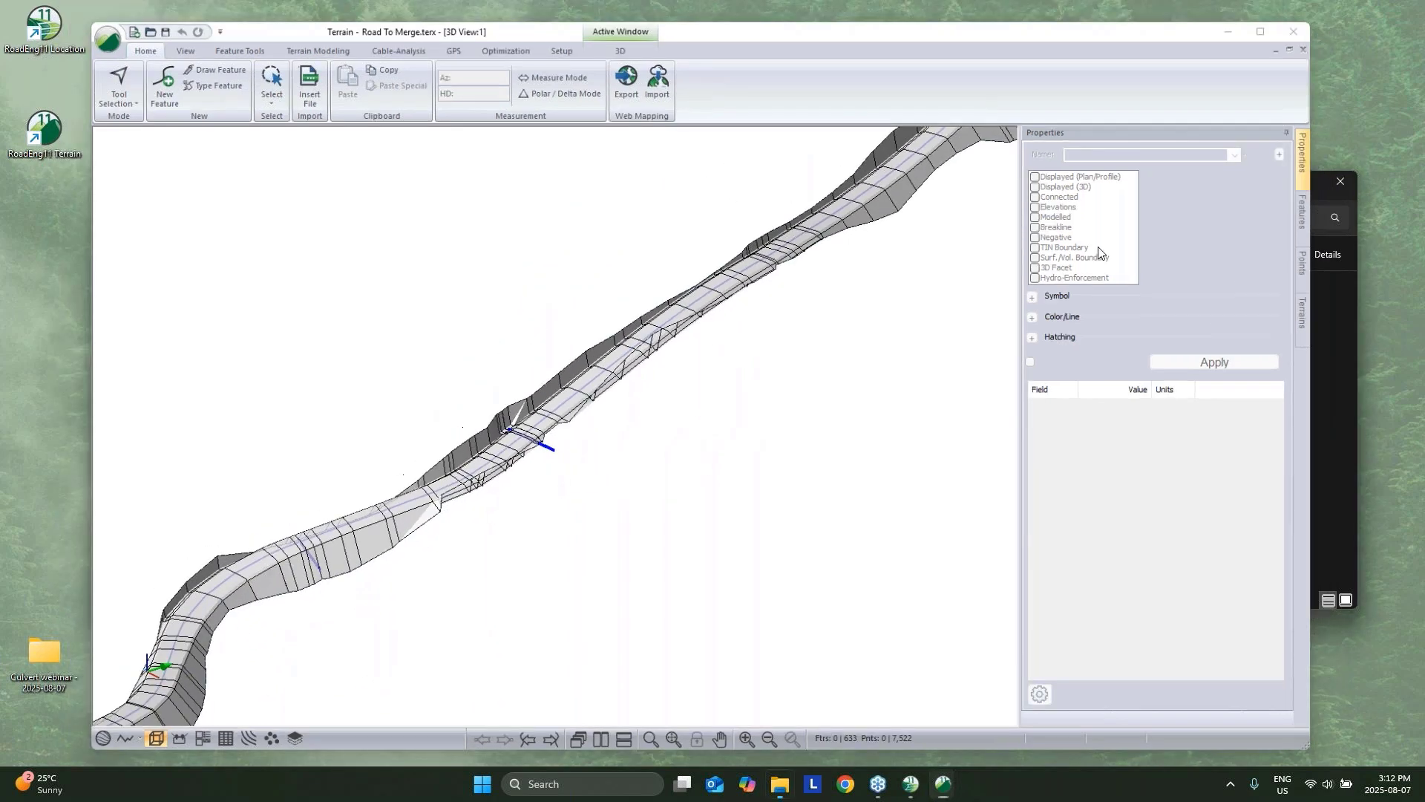
Bring up the Topo.terx terrain and look at the Merge Terrain options without merging a surface.
{"action": "mouse_move", "coordinate": [958, 787]}
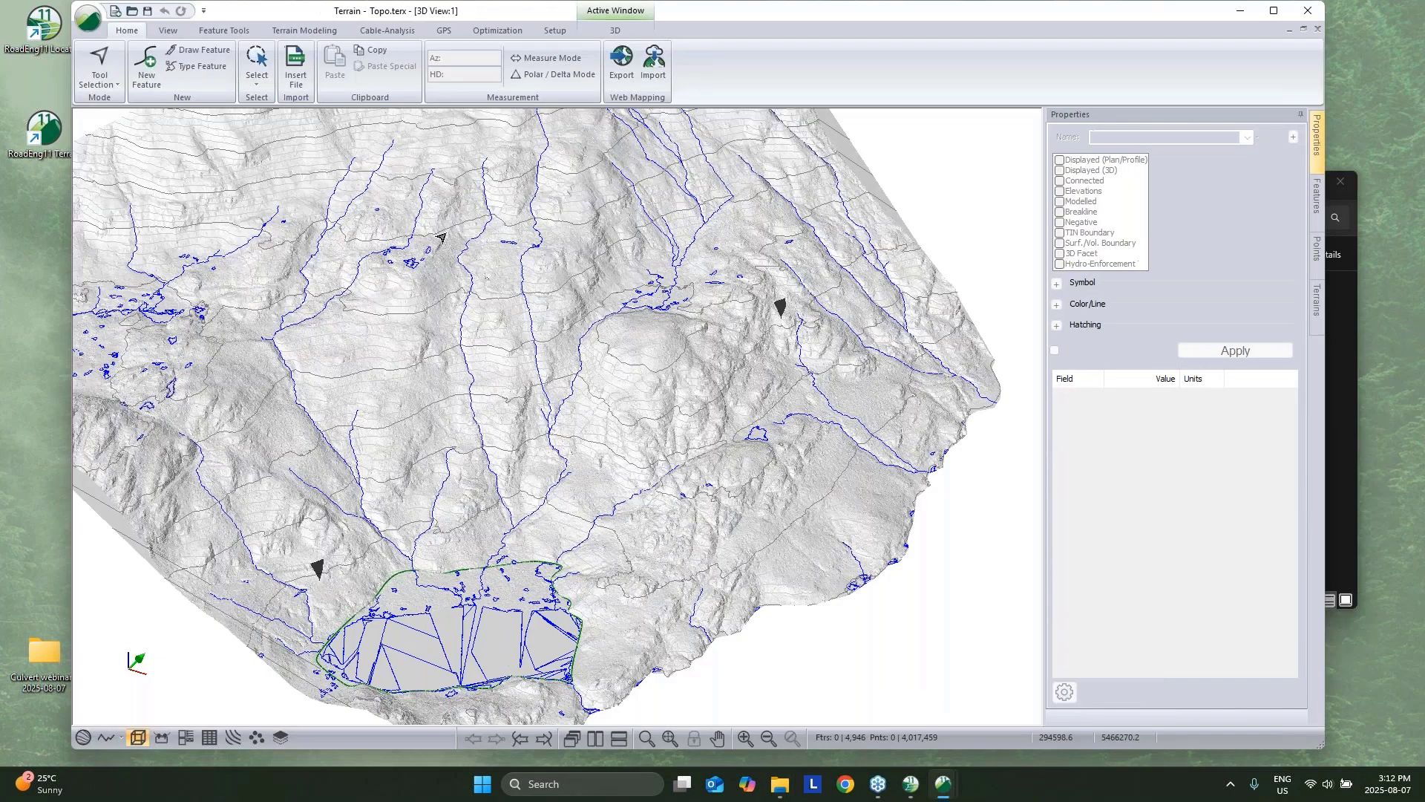
{"action": "left_click", "coordinate": [794, 709]}
{"action": "left_click", "coordinate": [312, 31]}
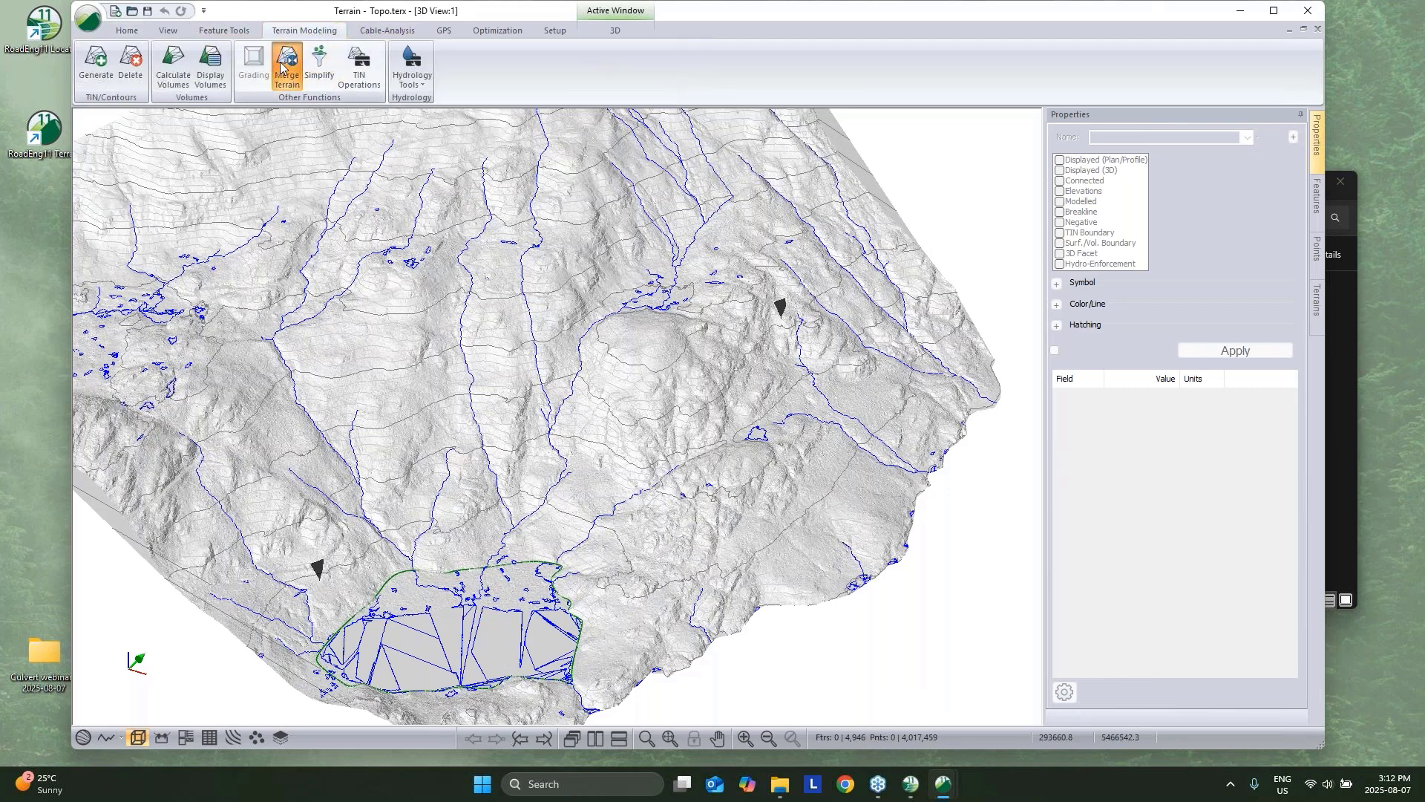
{"action": "left_click", "coordinate": [285, 65]}
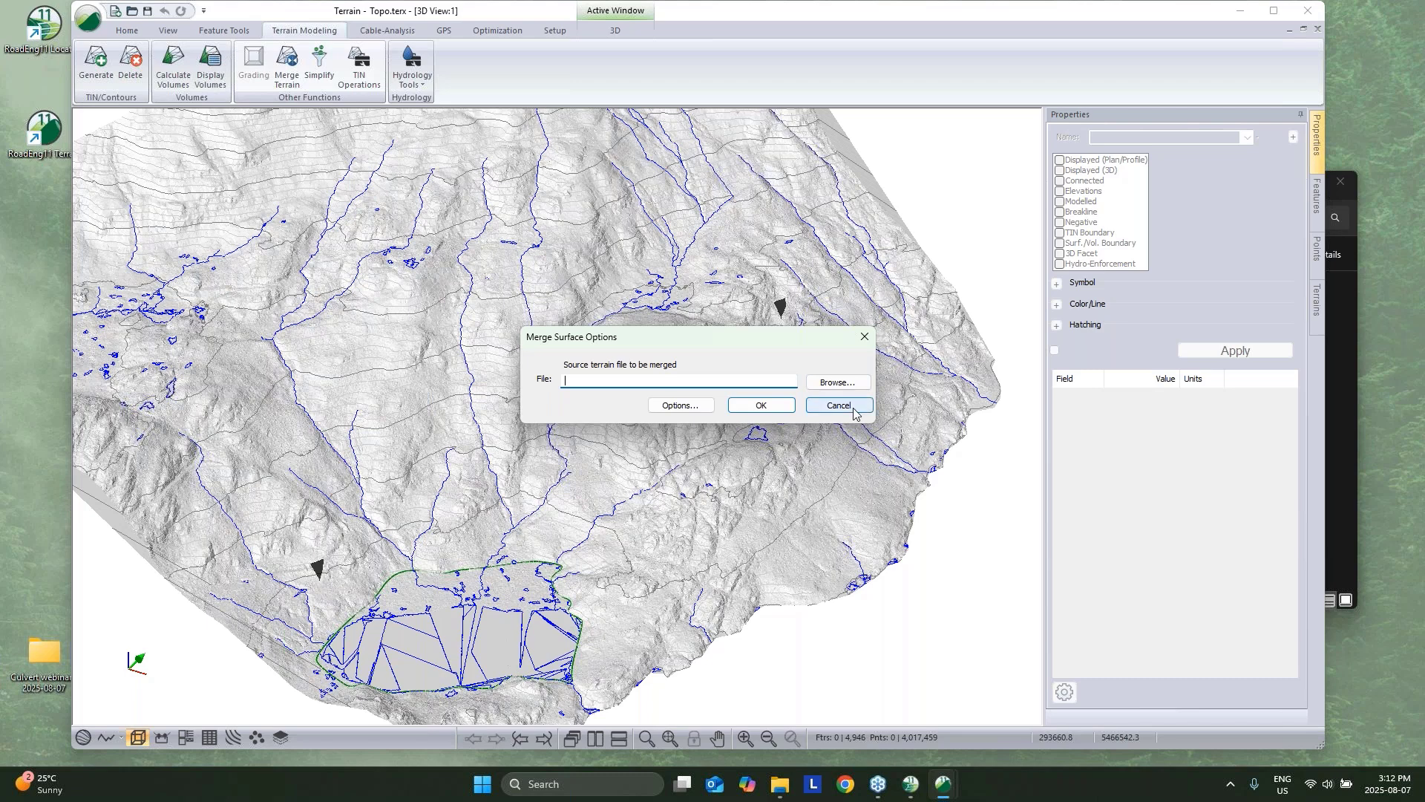
{"action": "left_click", "coordinate": [839, 405]}
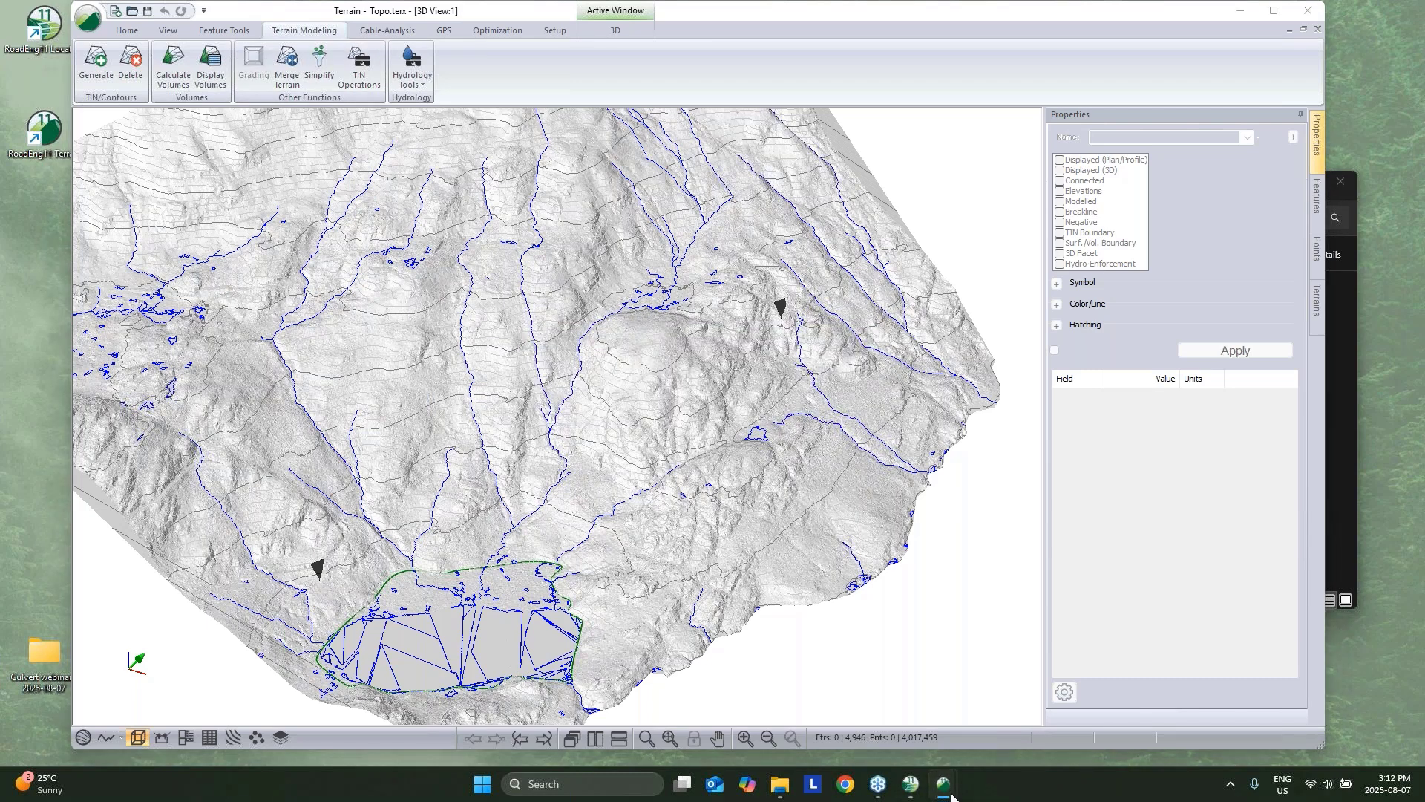
Switch to Topo w Road.terx and examine the merged road and its stream crossings in the 3D view.
{"action": "left_click", "coordinate": [952, 794]}
{"action": "mouse_move", "coordinate": [1106, 660]}
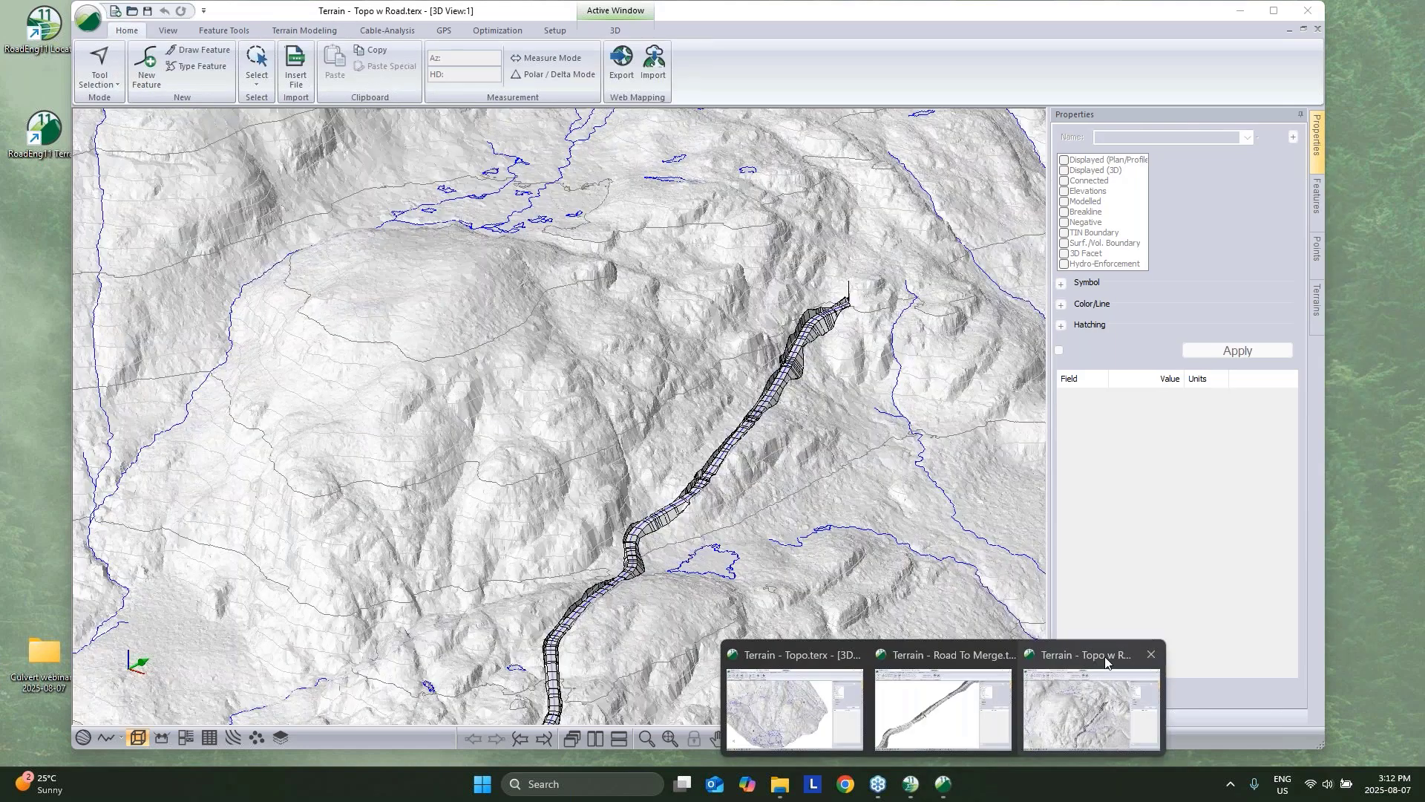
{"action": "left_click", "coordinate": [1075, 684]}
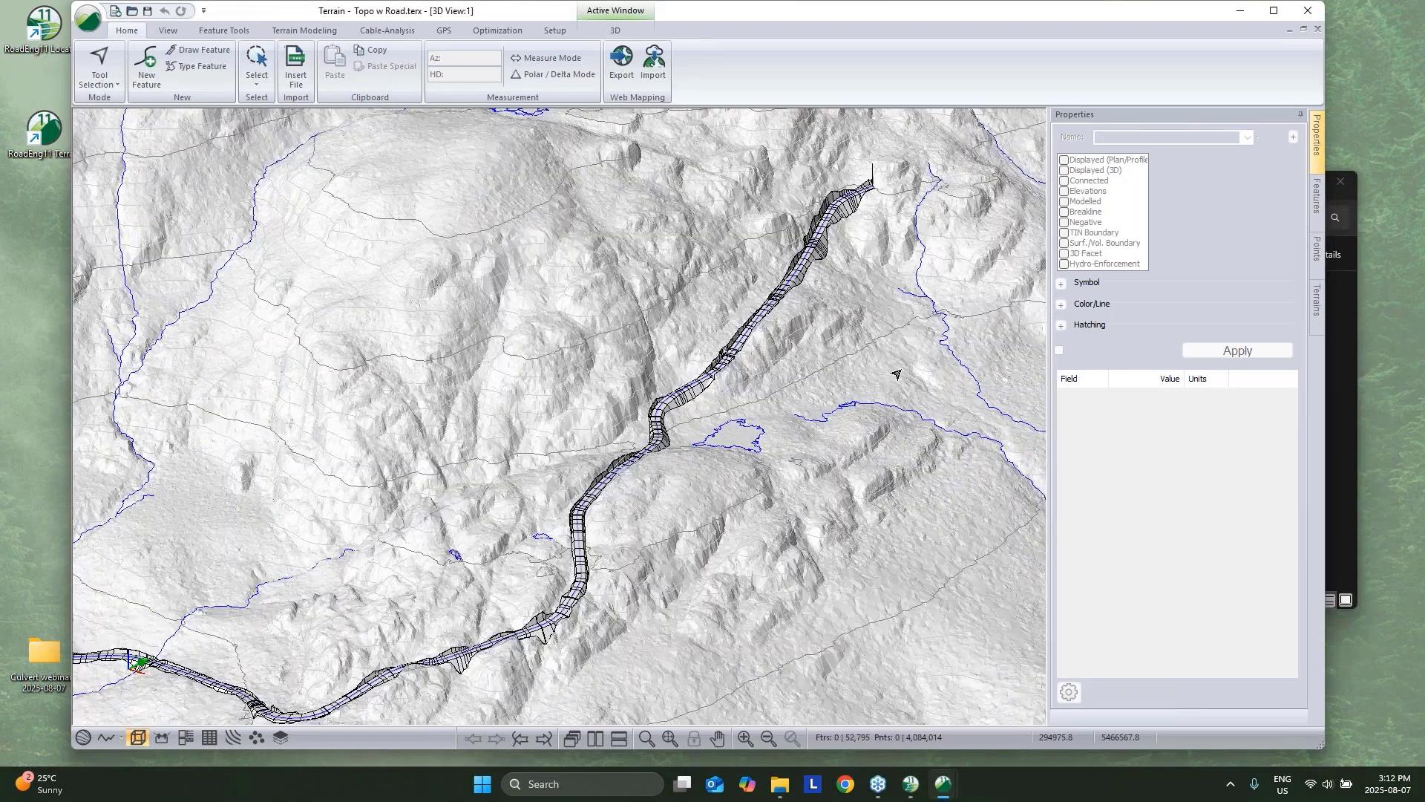
{"action": "left_click_drag", "start_coordinate": [807, 437], "coordinate": [730, 495]}
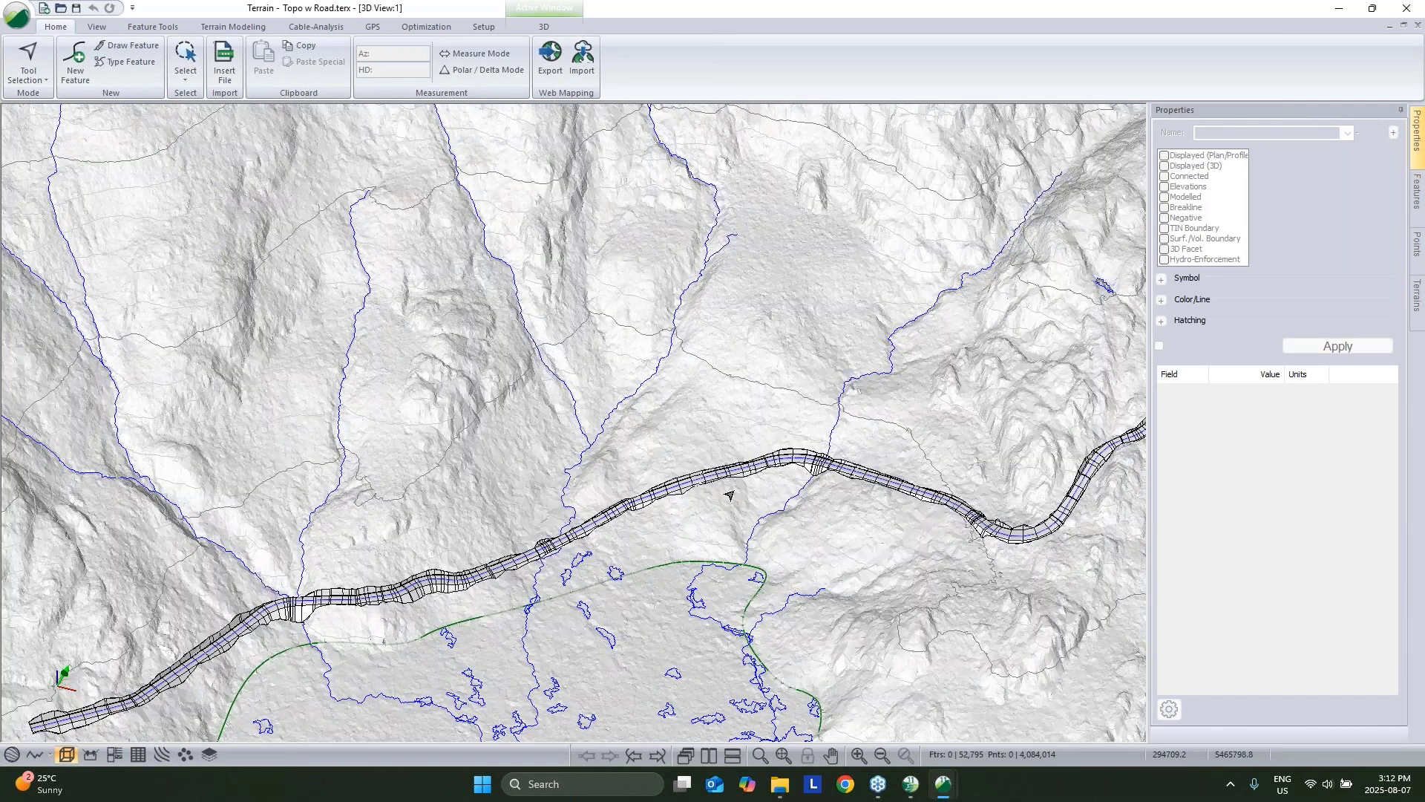
{"action": "scroll", "coordinate": [729, 495], "scroll_direction": "up", "scroll_amount": 2}
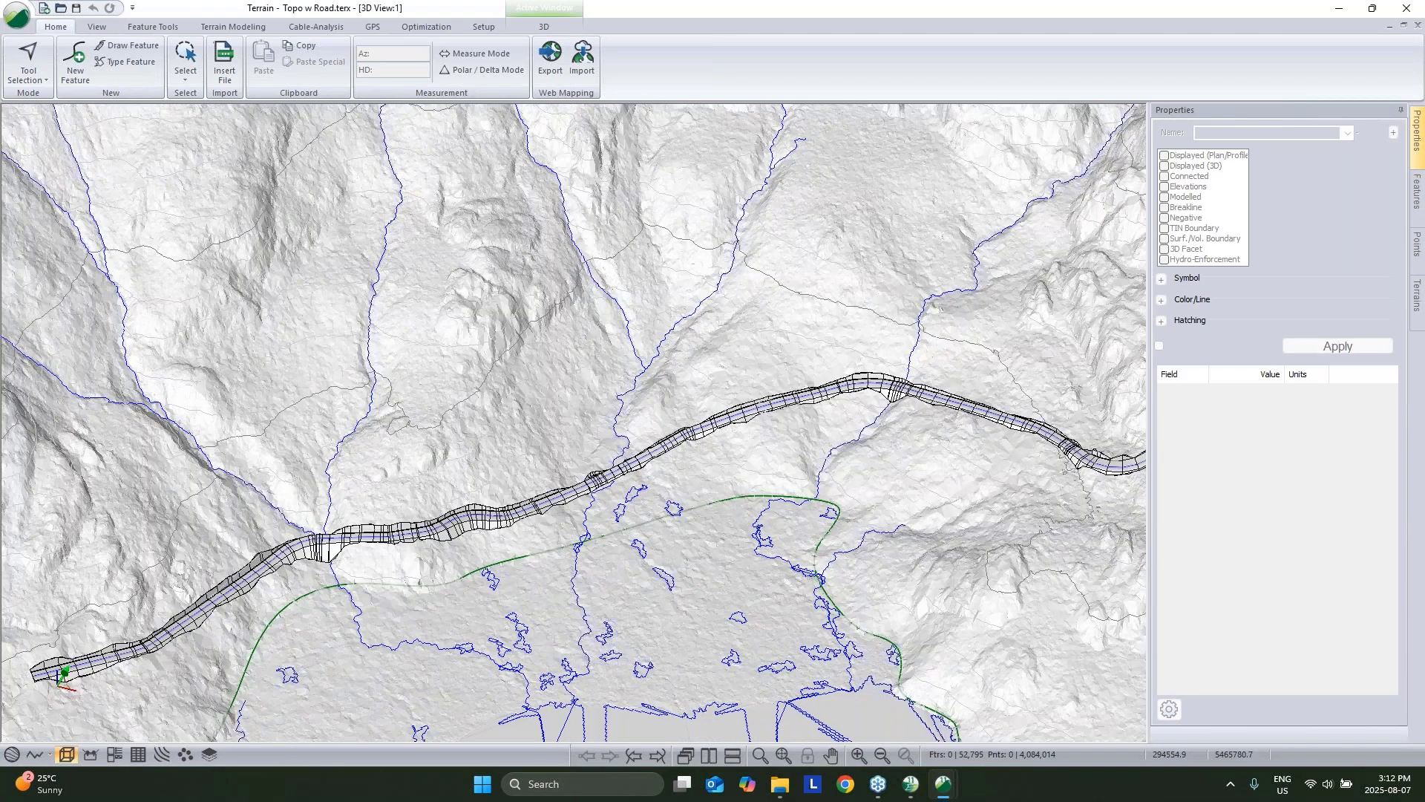
{"action": "scroll", "coordinate": [573, 422], "scroll_direction": "down", "scroll_amount": 1}
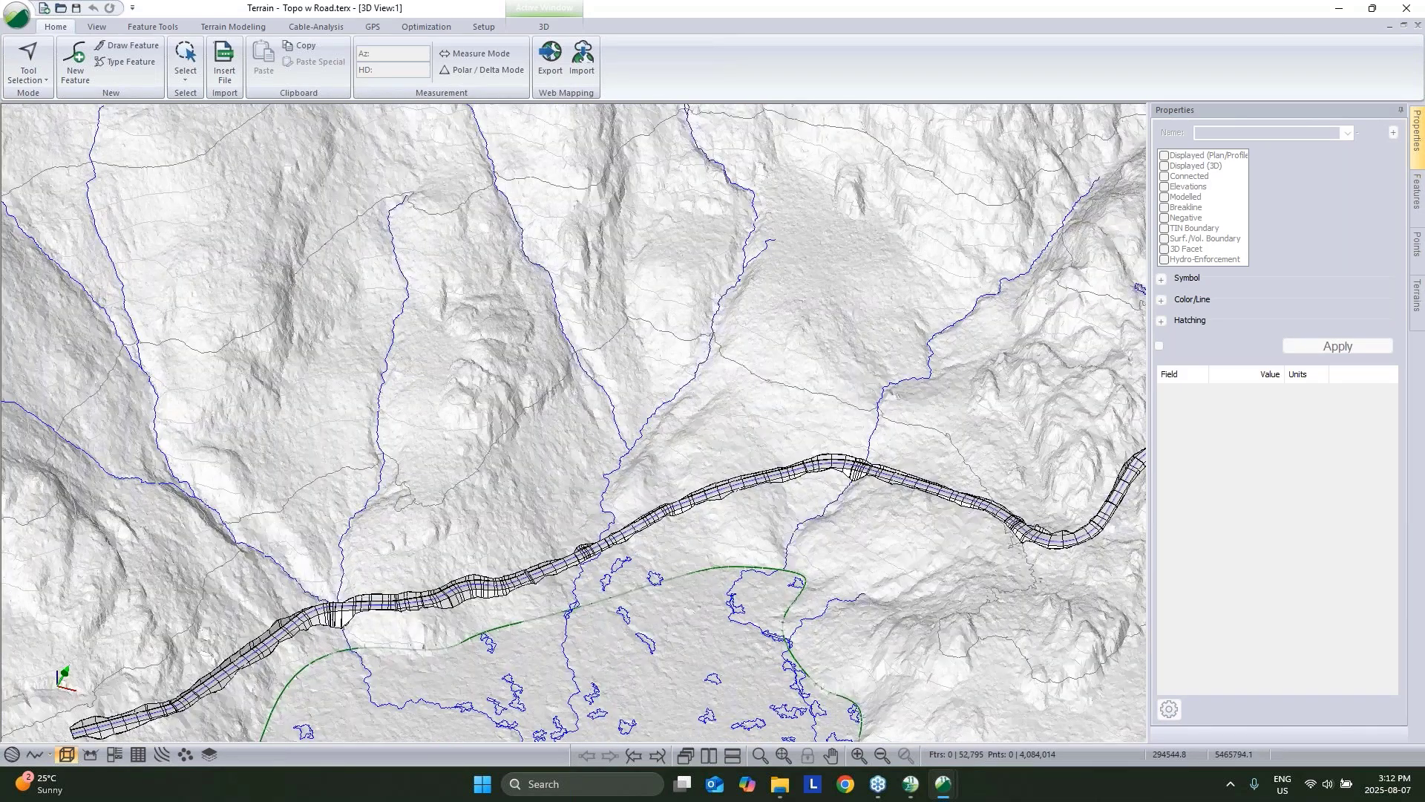
{"action": "left_click_drag", "start_coordinate": [957, 572], "coordinate": [359, 404]}
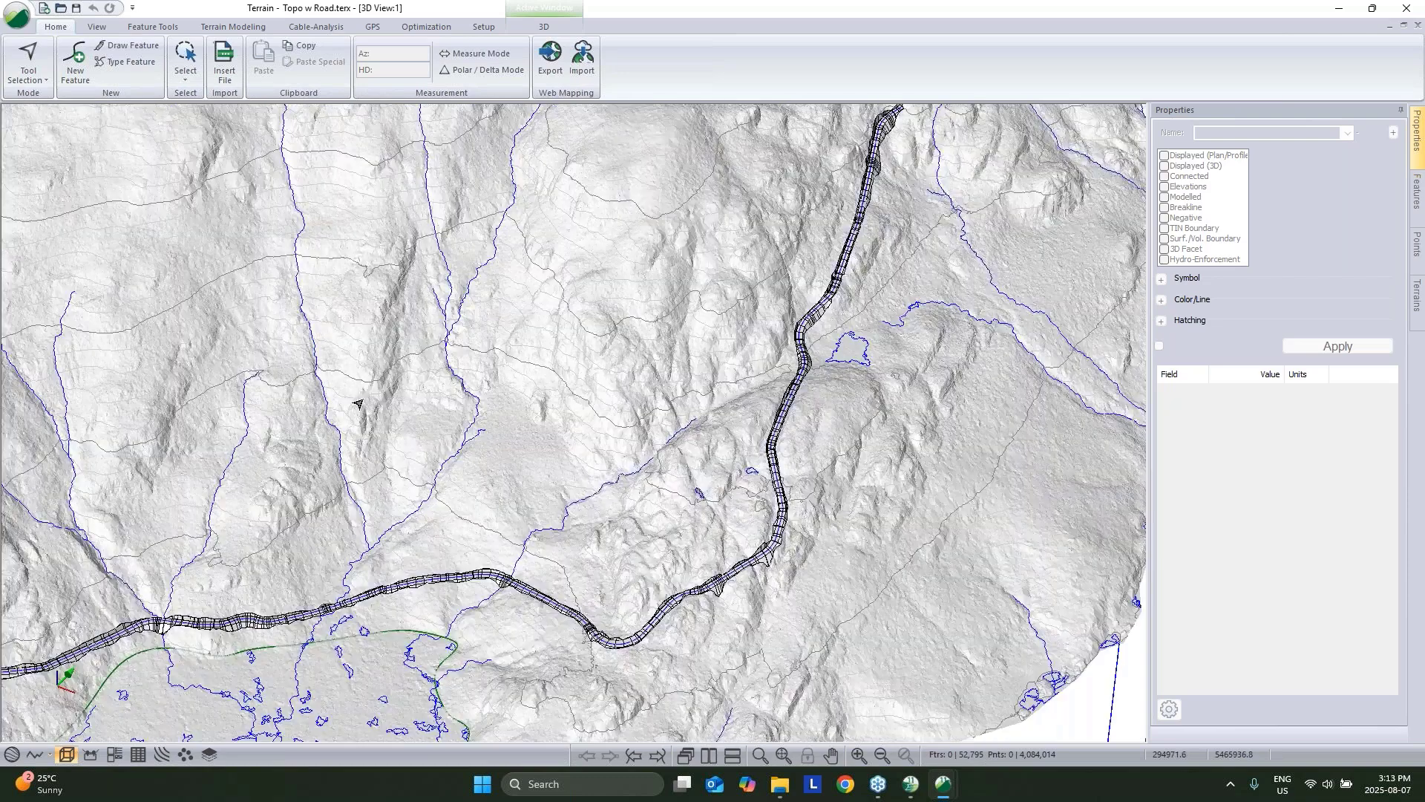
Set up a drainage area analysis on the current TIN with HYDRO_ENFORCED_FTR-0 through HYDRO_ENFORCED_FTR-8 as its features.
{"action": "left_click", "coordinate": [232, 27]}
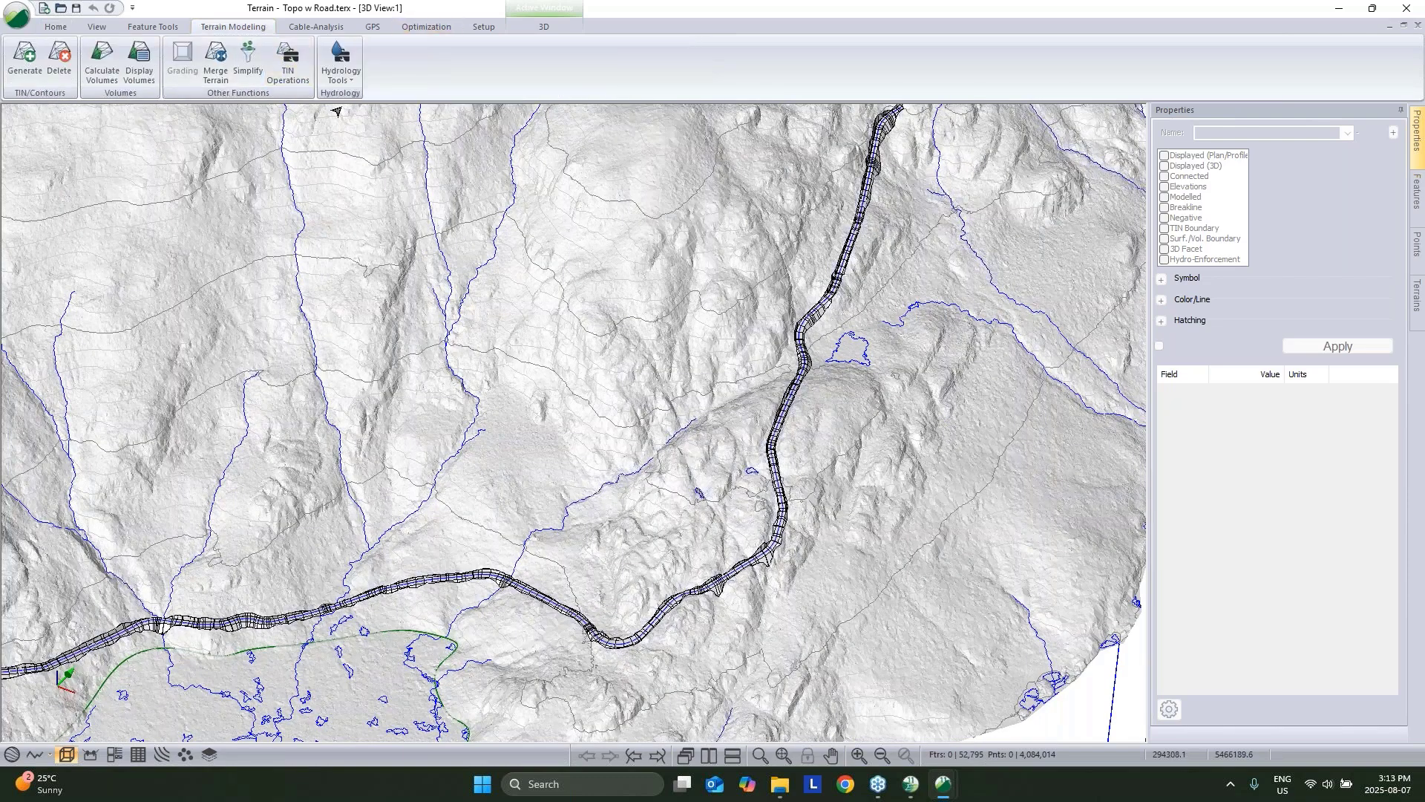
{"action": "left_click", "coordinate": [341, 67]}
{"action": "left_click", "coordinate": [361, 115]}
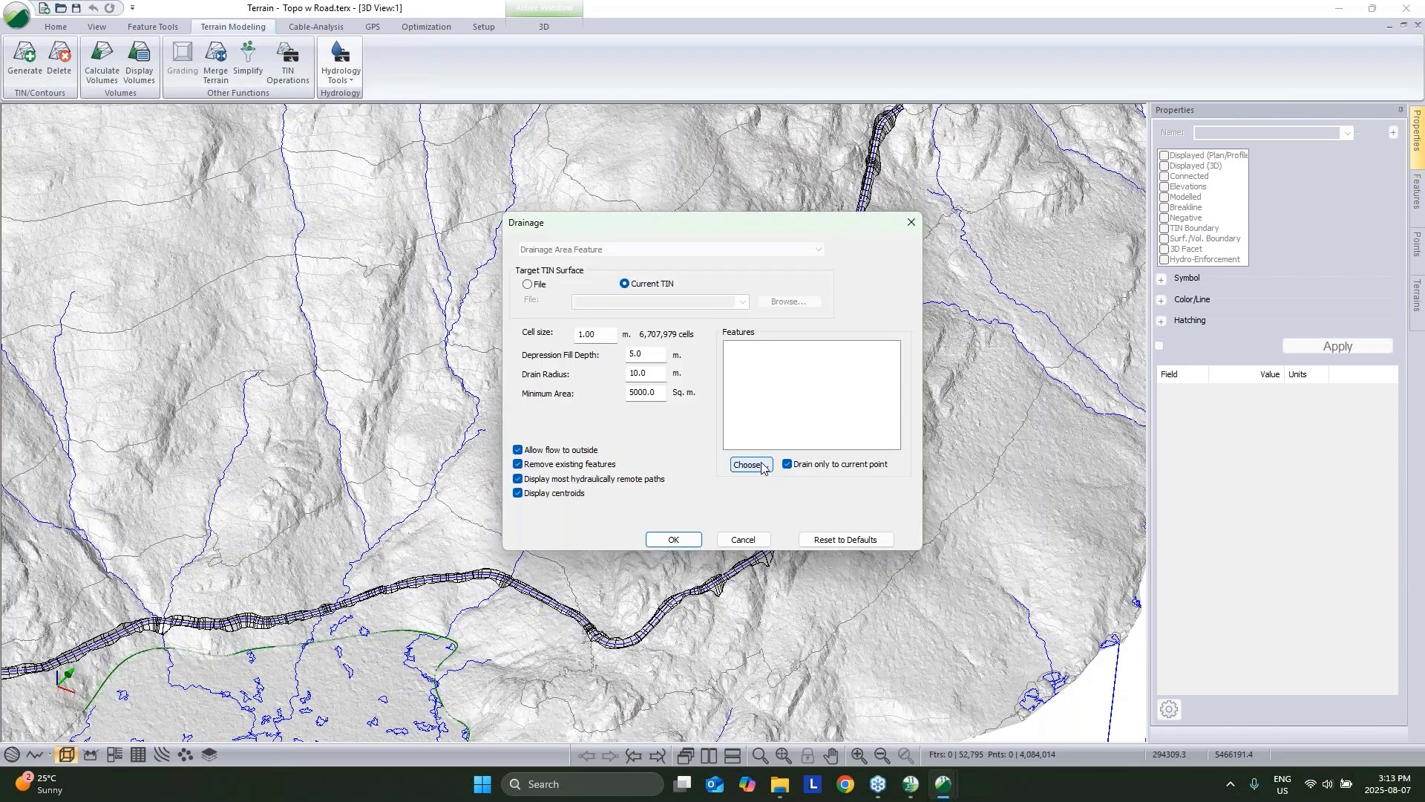
{"action": "left_click", "coordinate": [763, 465]}
{"action": "left_click_drag", "start_coordinate": [785, 281], "coordinate": [808, 469]}
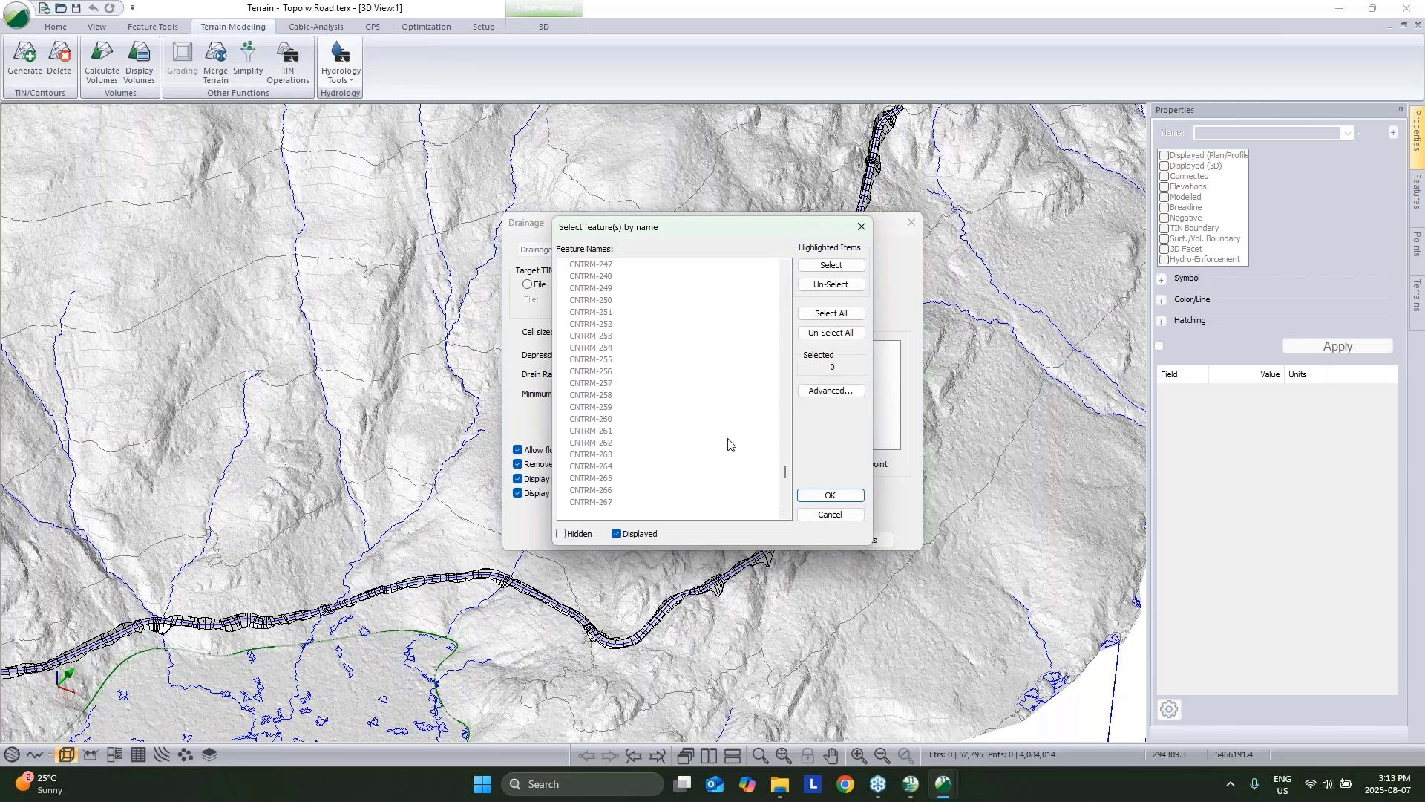
{"action": "scroll", "coordinate": [684, 458], "scroll_direction": "down", "scroll_amount": 4}
{"action": "scroll", "coordinate": [684, 457], "scroll_direction": "down", "scroll_amount": 3}
{"action": "left_click", "coordinate": [642, 384]}
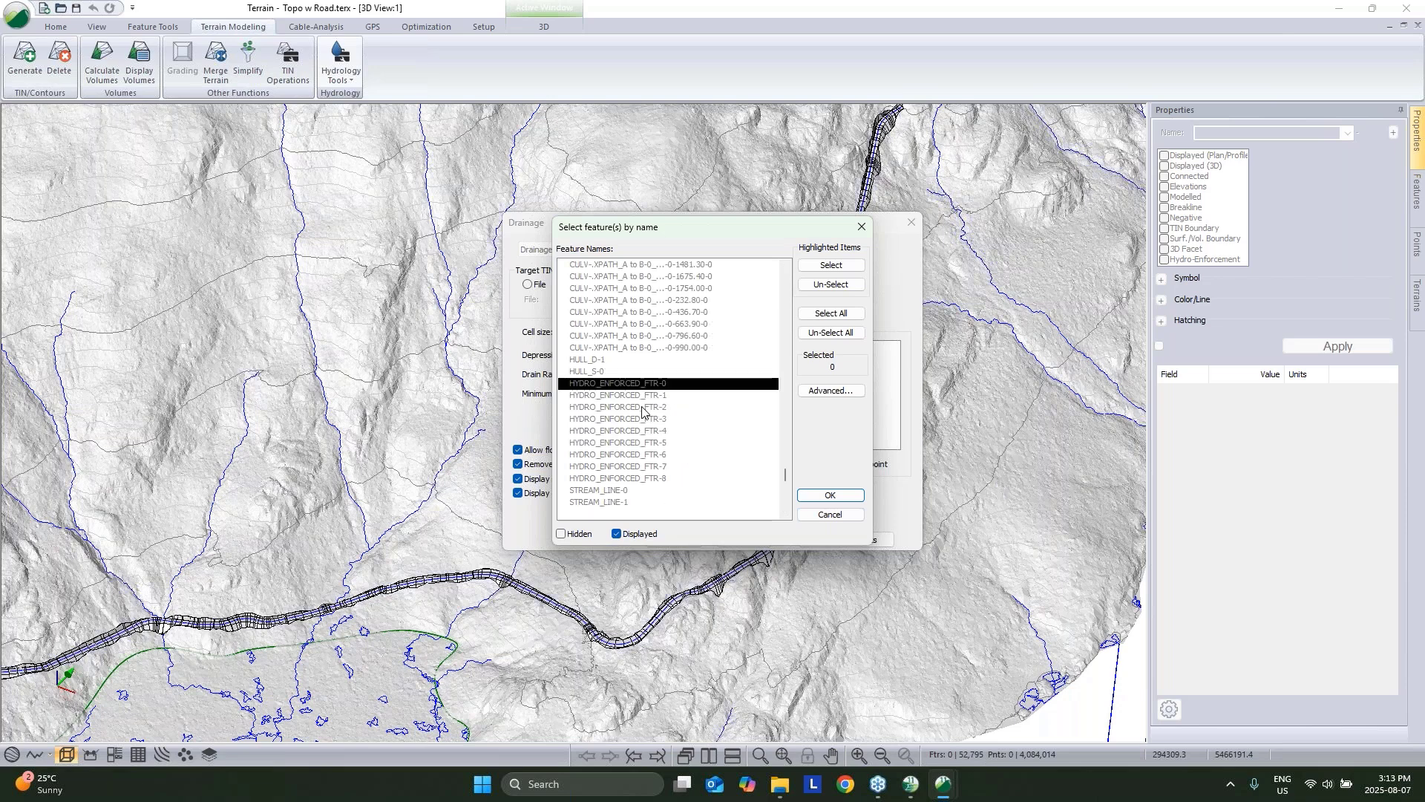
{"action": "left_click", "coordinate": [645, 478], "text": "shift"}
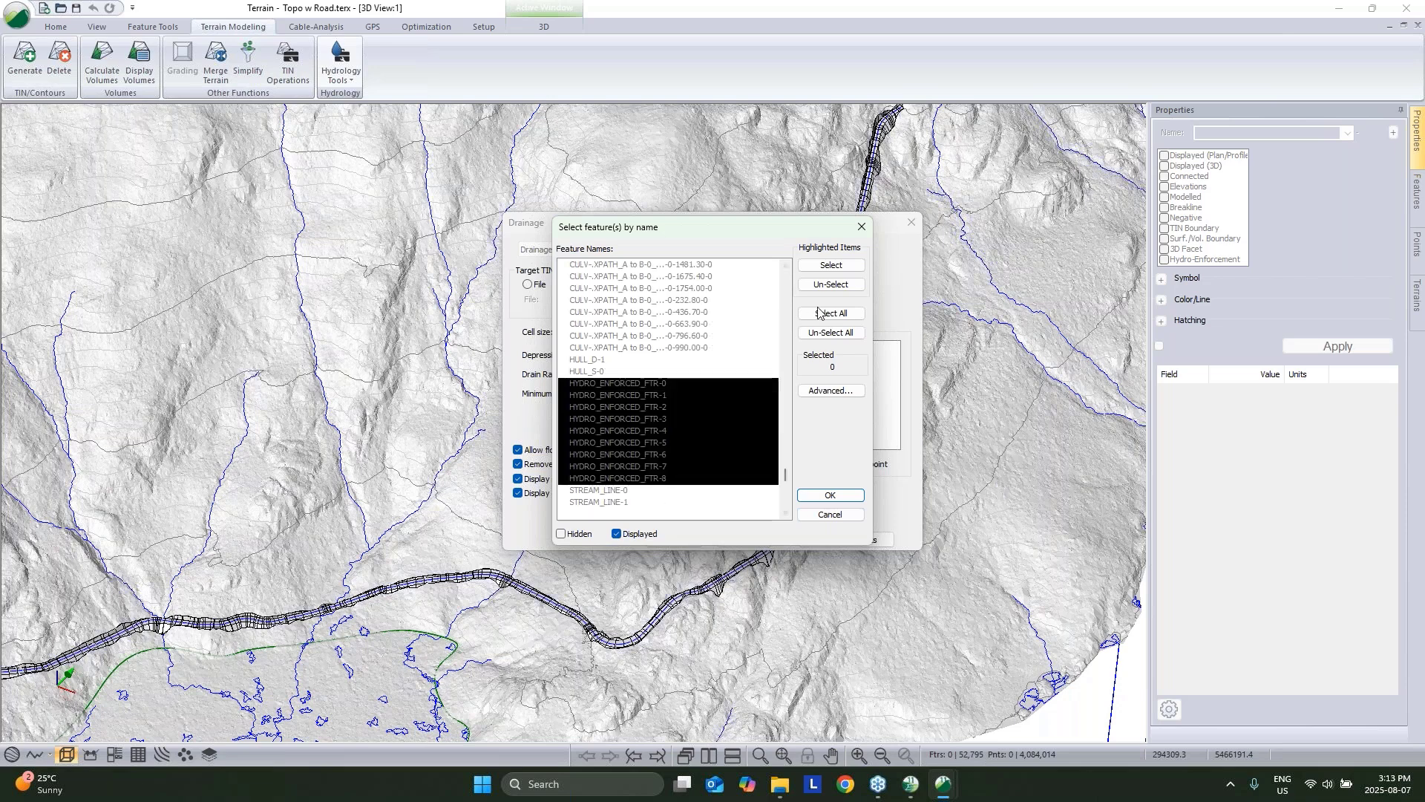
{"action": "left_click", "coordinate": [832, 266]}
{"action": "left_click", "coordinate": [830, 495]}
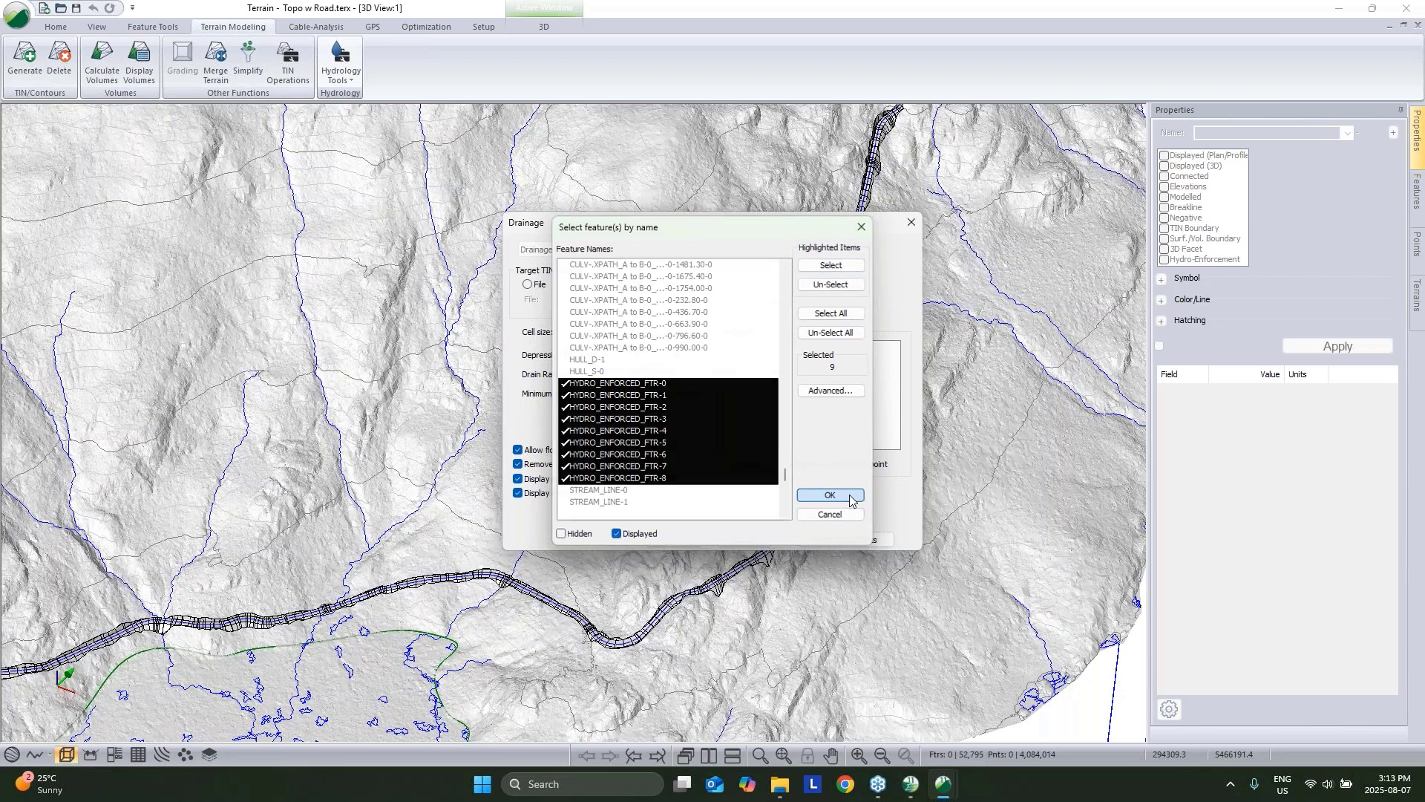
Generate the drainage areas and turn off further warnings about duplicated hydro-enforced features.
{"action": "left_click", "coordinate": [685, 544]}
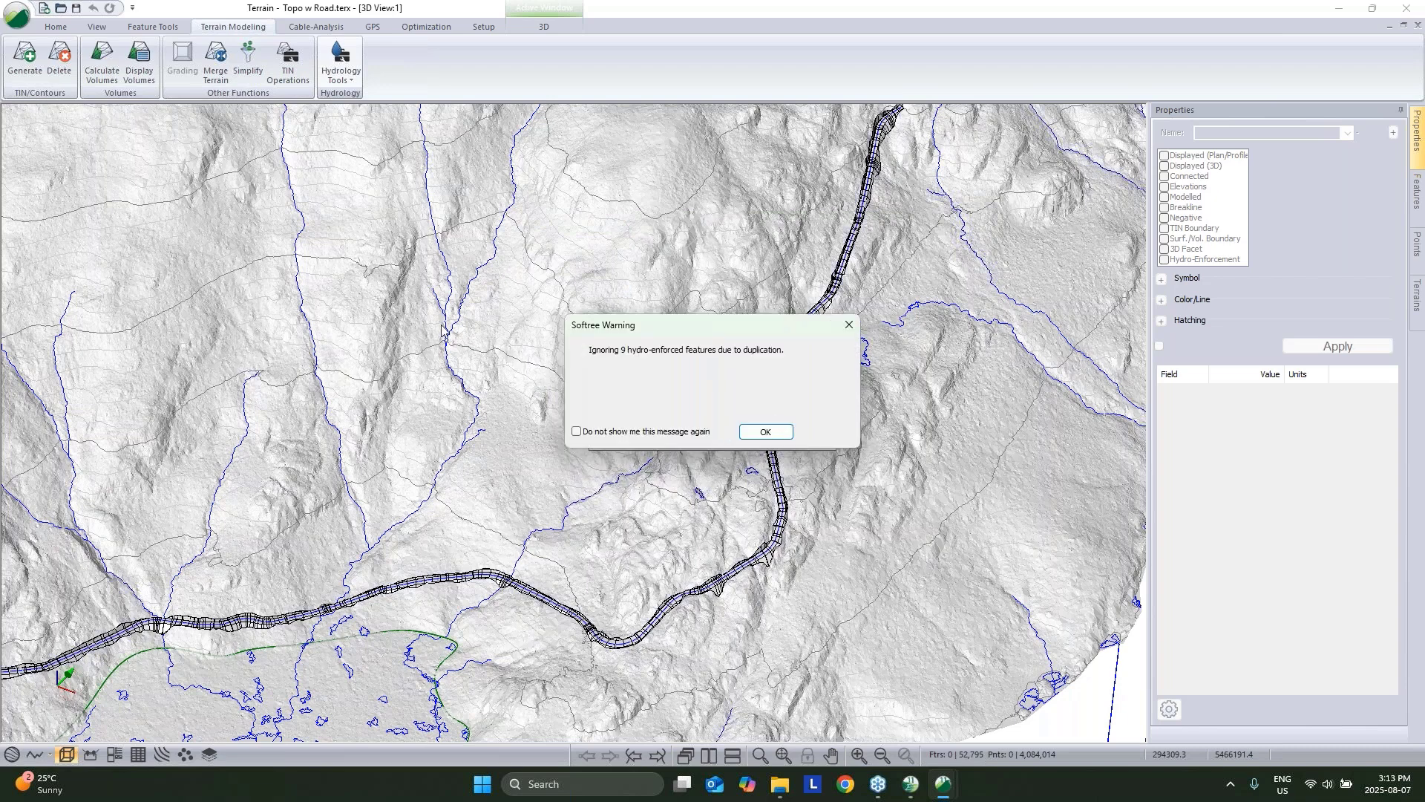
{"action": "left_click", "coordinate": [578, 433]}
{"action": "left_click", "coordinate": [766, 433]}
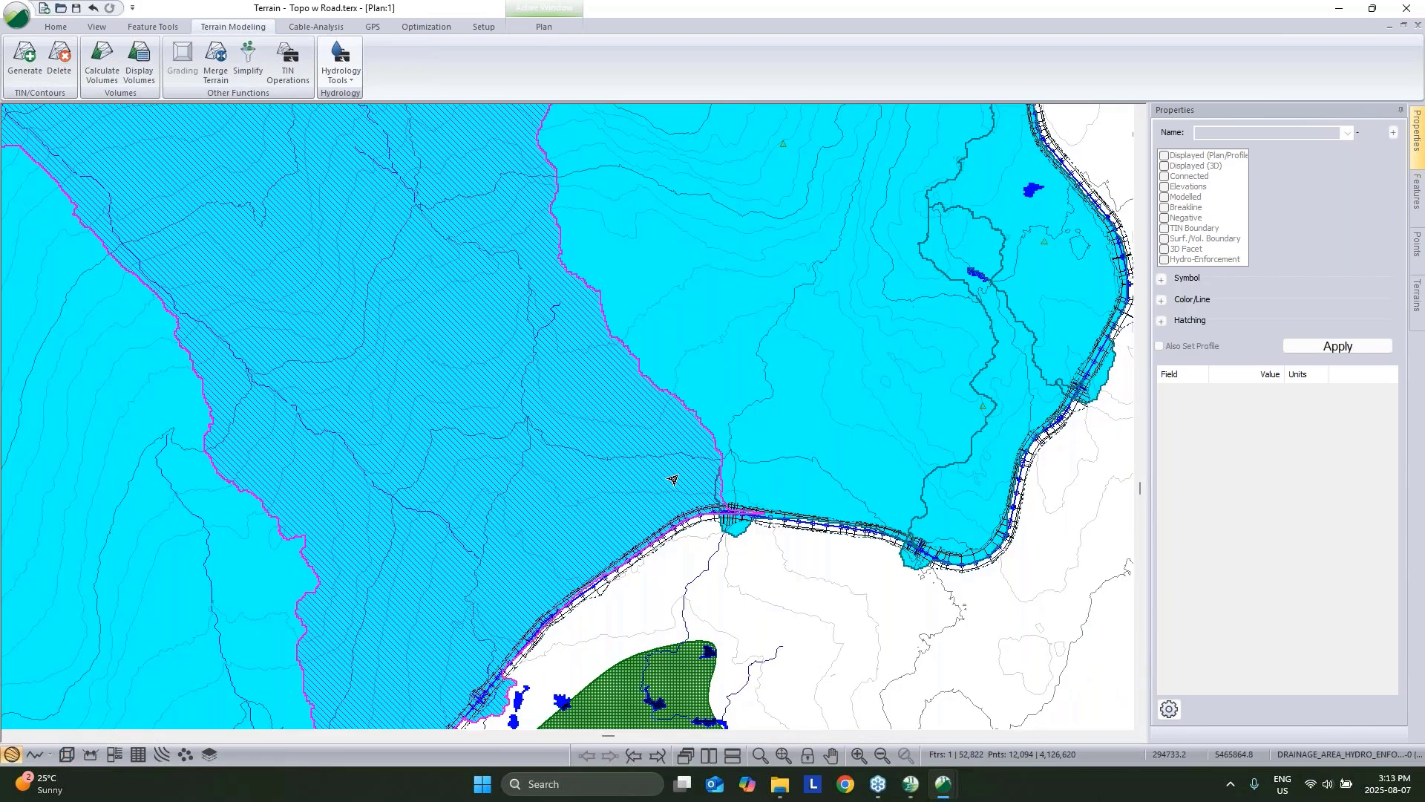
Select a small drainage area along the road's upper section, inspect its culvert, and read its area in hectares.
{"action": "scroll", "coordinate": [690, 481], "scroll_direction": "down", "scroll_amount": 3}
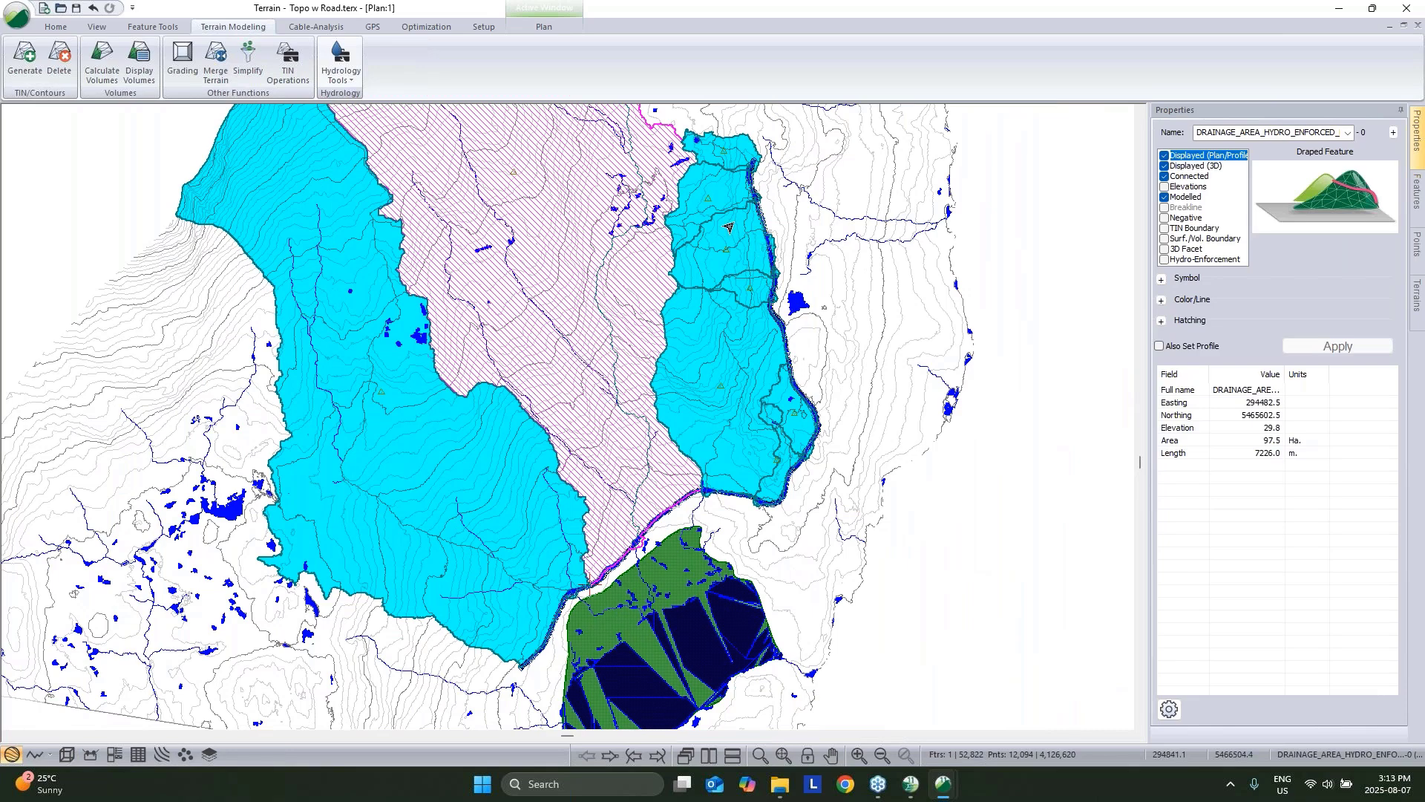
{"action": "scroll", "coordinate": [730, 239], "scroll_direction": "up", "scroll_amount": 4}
{"action": "left_click", "coordinate": [689, 263]}
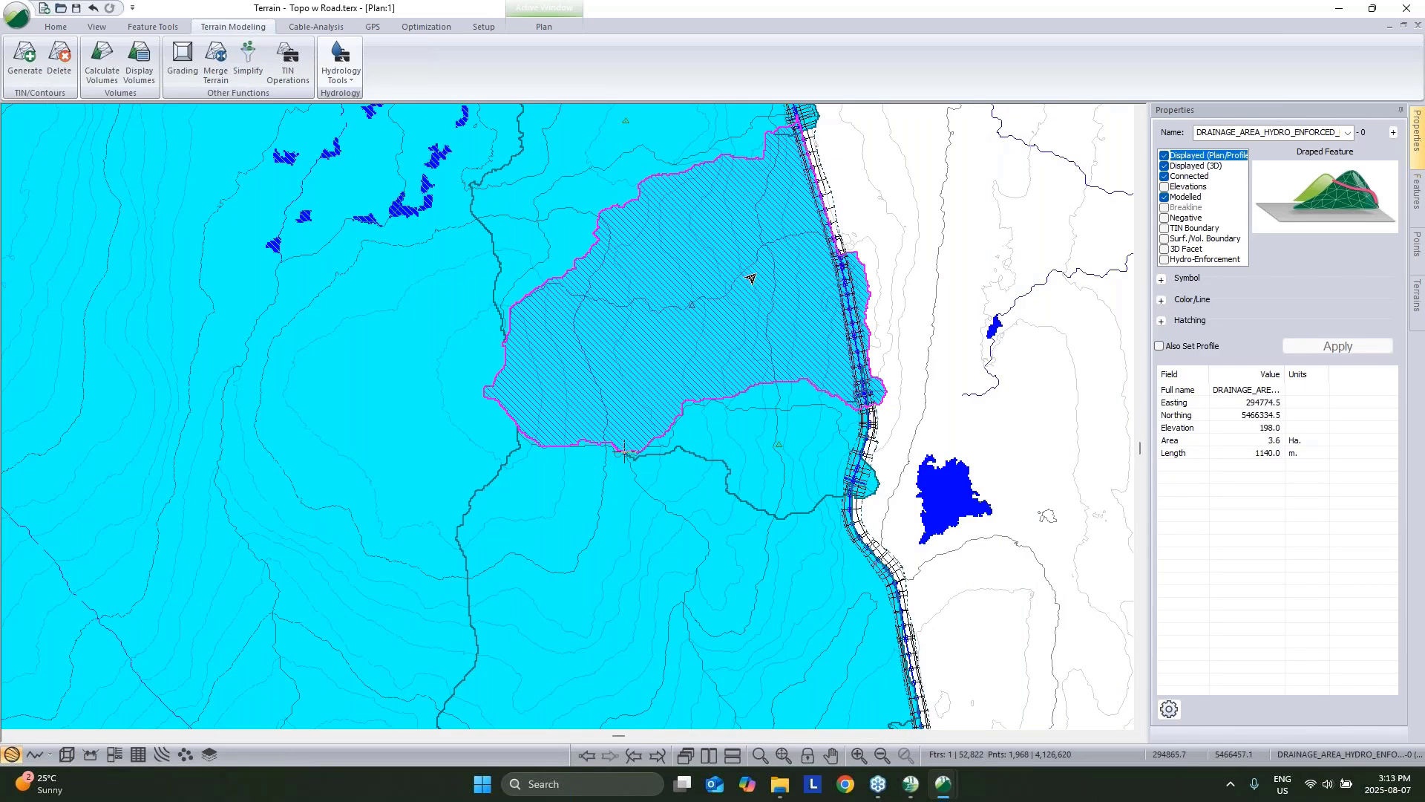
{"action": "scroll", "coordinate": [863, 401], "scroll_direction": "up", "scroll_amount": 5}
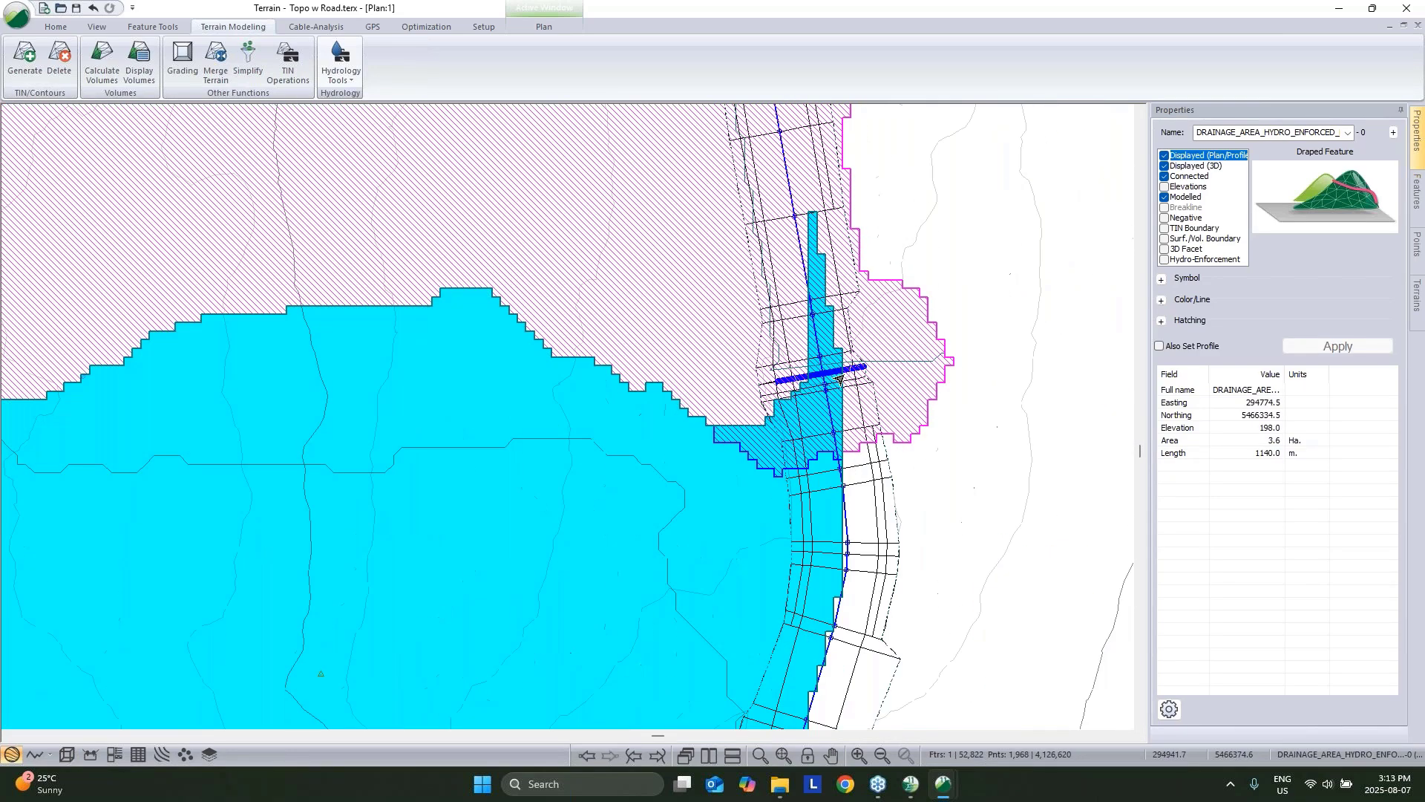
{"action": "left_click", "coordinate": [1268, 442]}
Select the most hydraulically remote flow path inside that drainage area and examine its properties and course.
{"action": "scroll", "coordinate": [1033, 444], "scroll_direction": "down", "scroll_amount": 1}
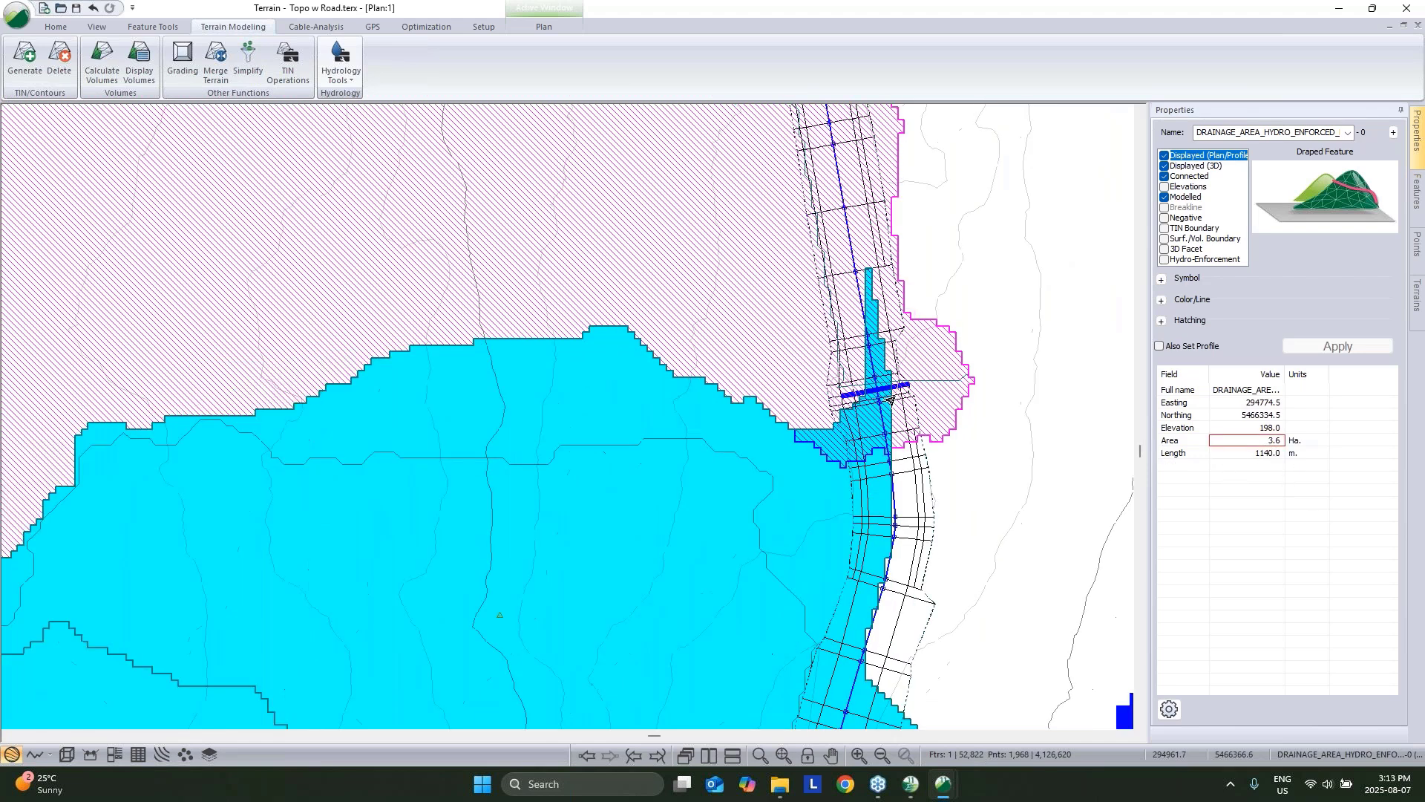
{"action": "scroll", "coordinate": [853, 364], "scroll_direction": "down", "scroll_amount": 2}
{"action": "left_click", "coordinate": [661, 322]}
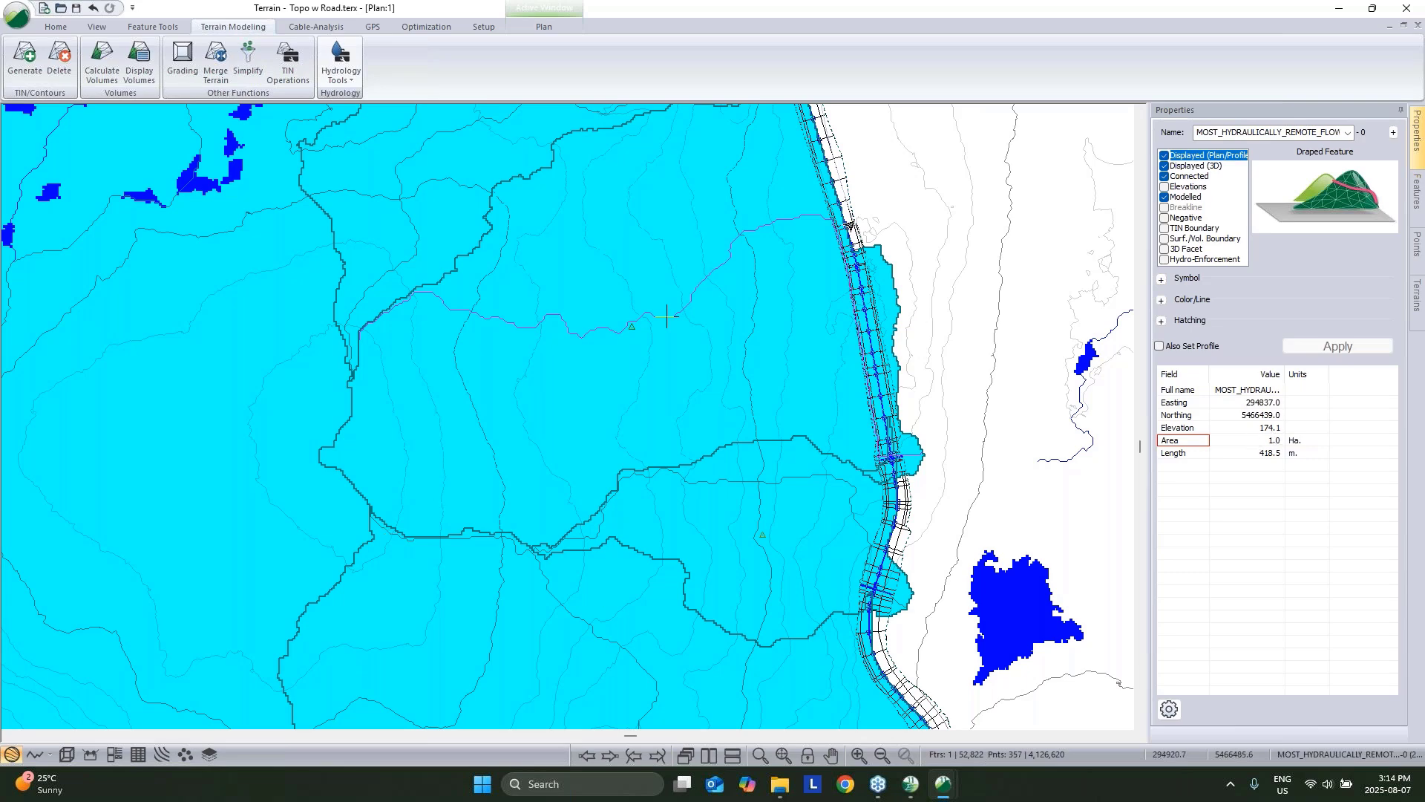
{"action": "scroll", "coordinate": [876, 323], "scroll_direction": "down", "scroll_amount": 1}
{"action": "scroll", "coordinate": [876, 323], "scroll_direction": "down", "scroll_amount": 1}
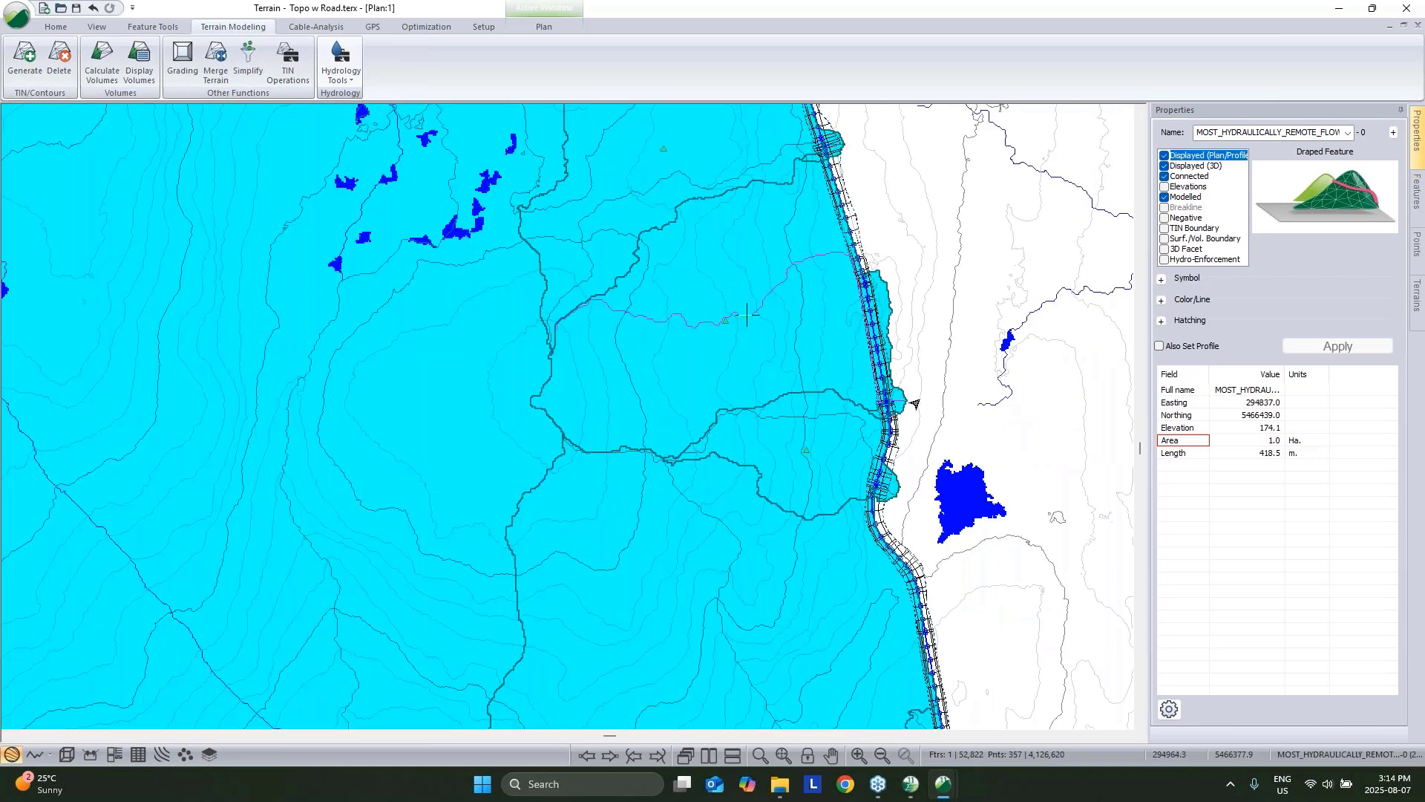
Switch to the Topo.terx window and select a contour beside a stream in the 3D view to inspect its properties.
{"action": "mouse_move", "coordinate": [944, 784]}
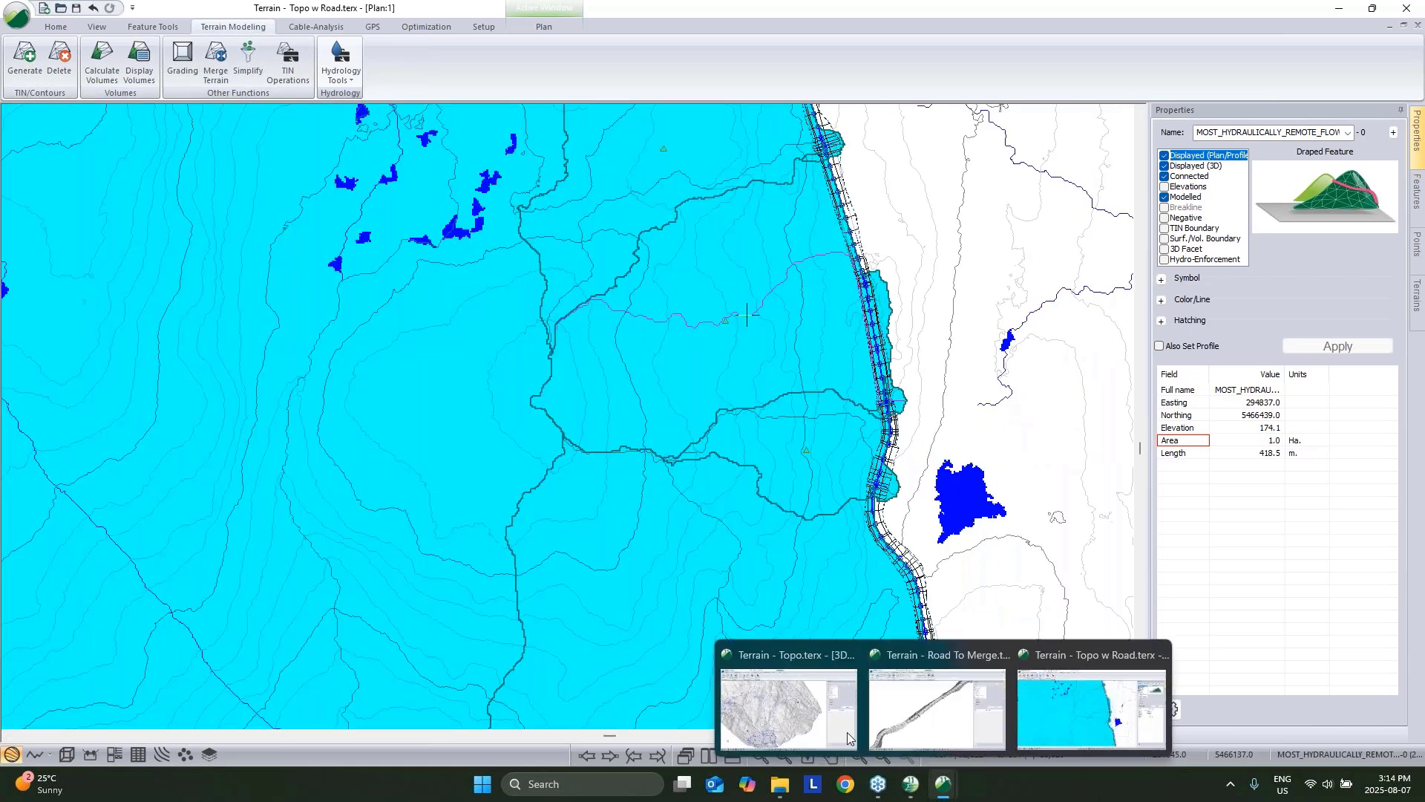
{"action": "left_click", "coordinate": [791, 701]}
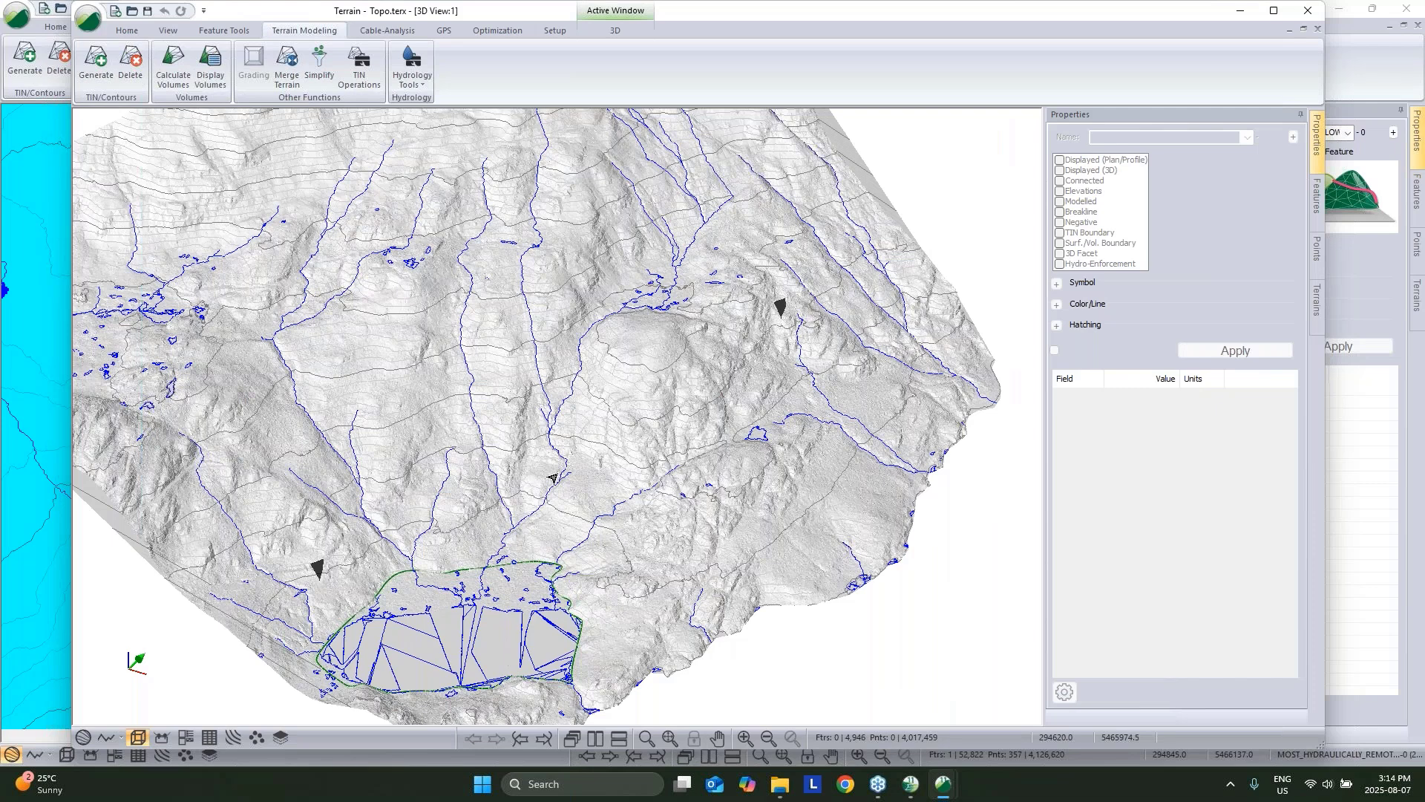
{"action": "left_click", "coordinate": [557, 478]}
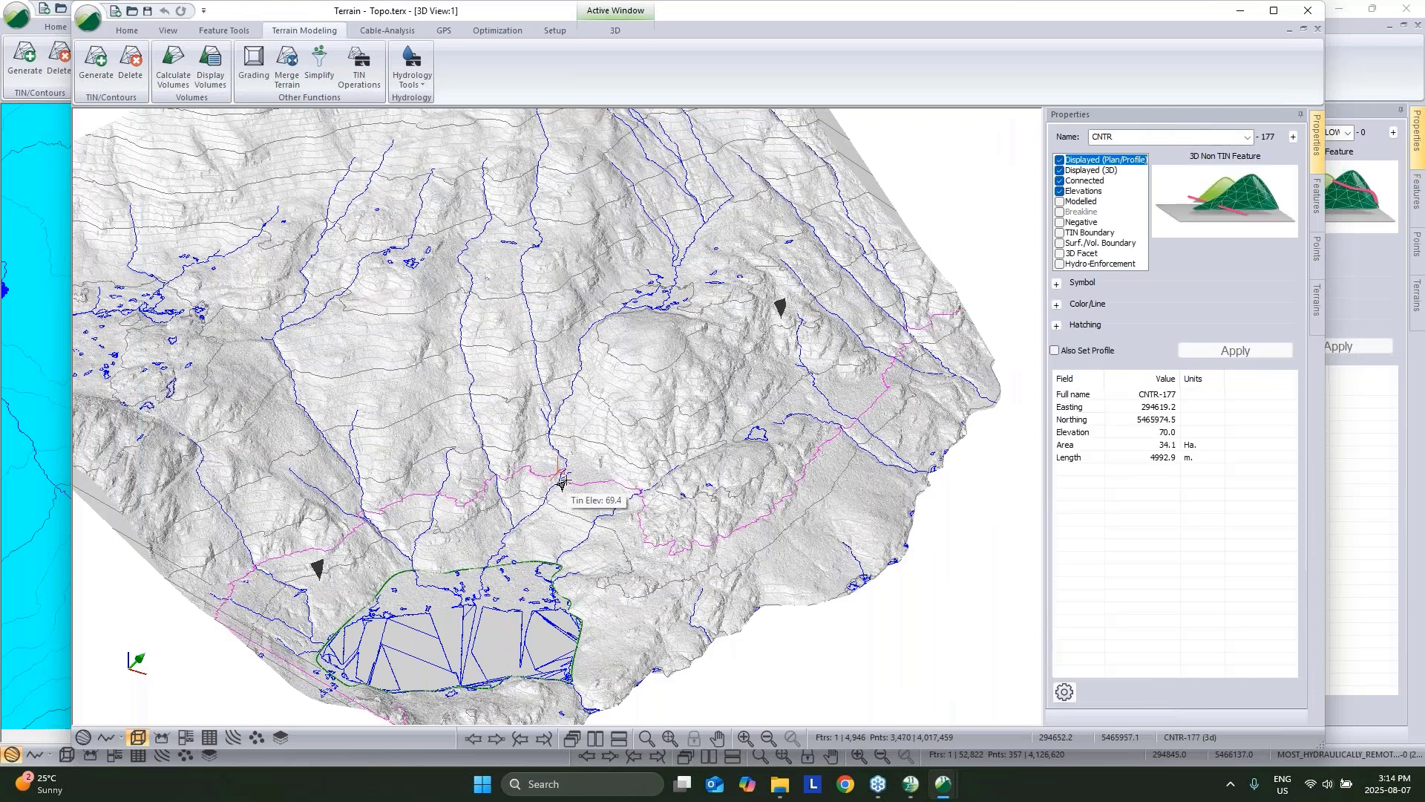
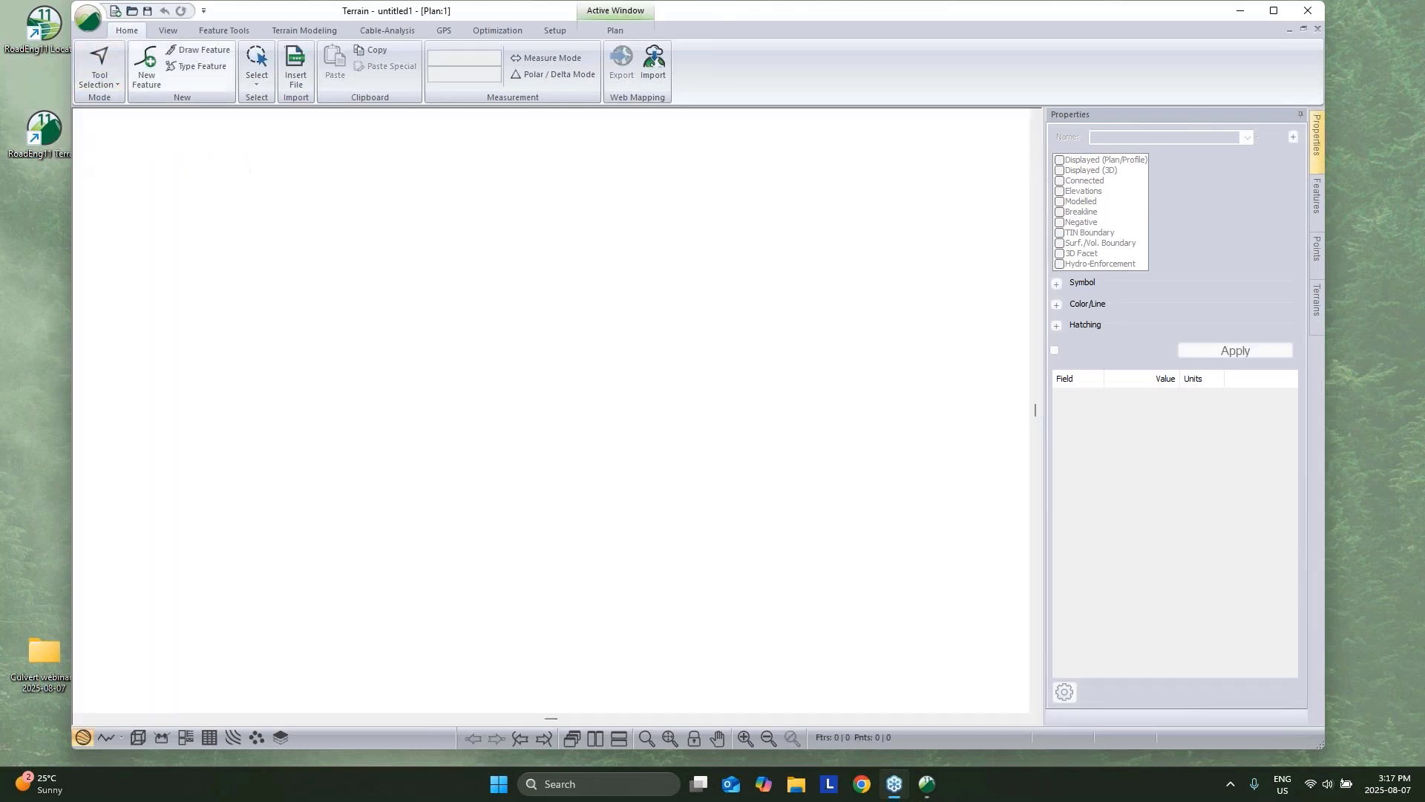
Insert Major Culvert DTM.tif from the Major folder of Culvert webinar - 2025-08-07 into the empty terrain.
{"action": "left_click", "coordinate": [295, 69]}
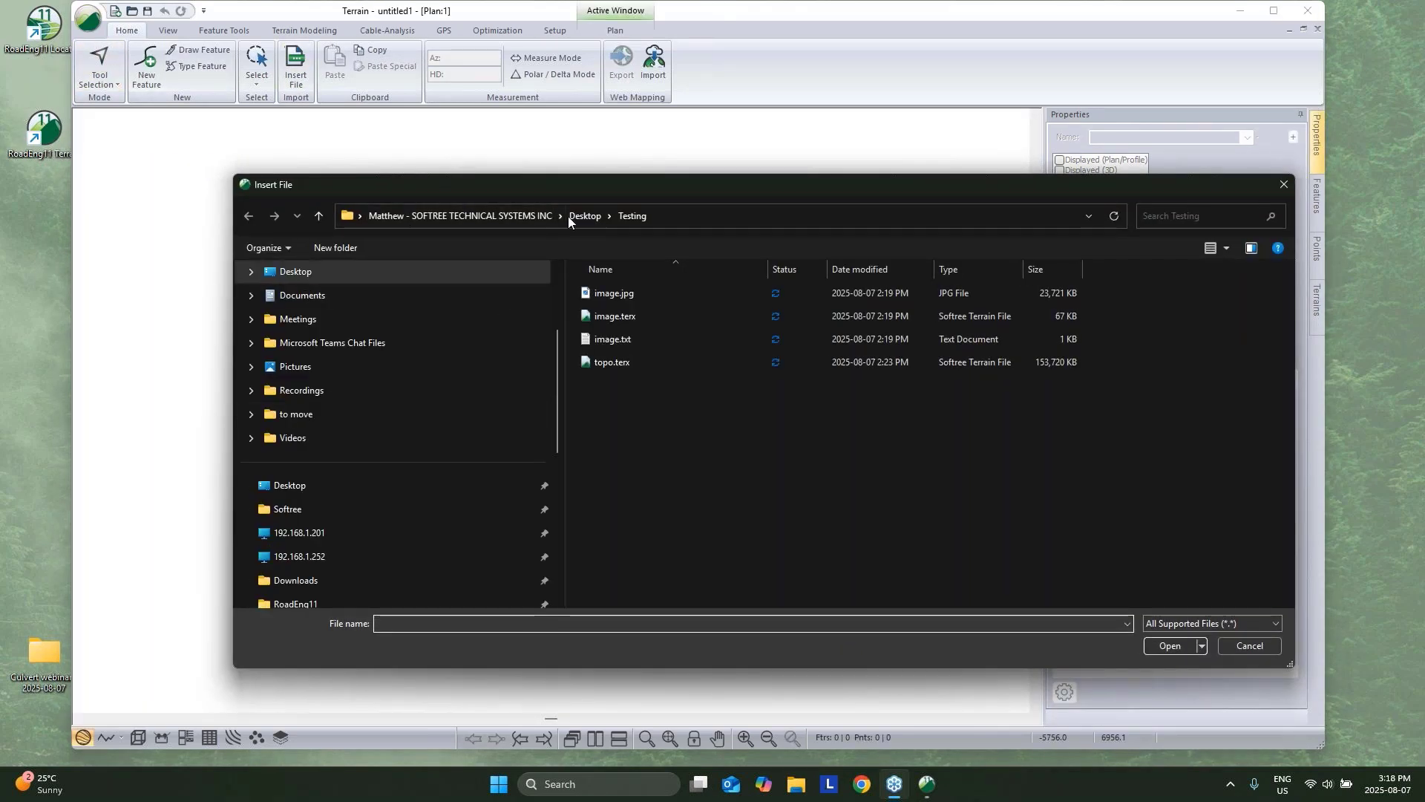
{"action": "left_click", "coordinate": [594, 217]}
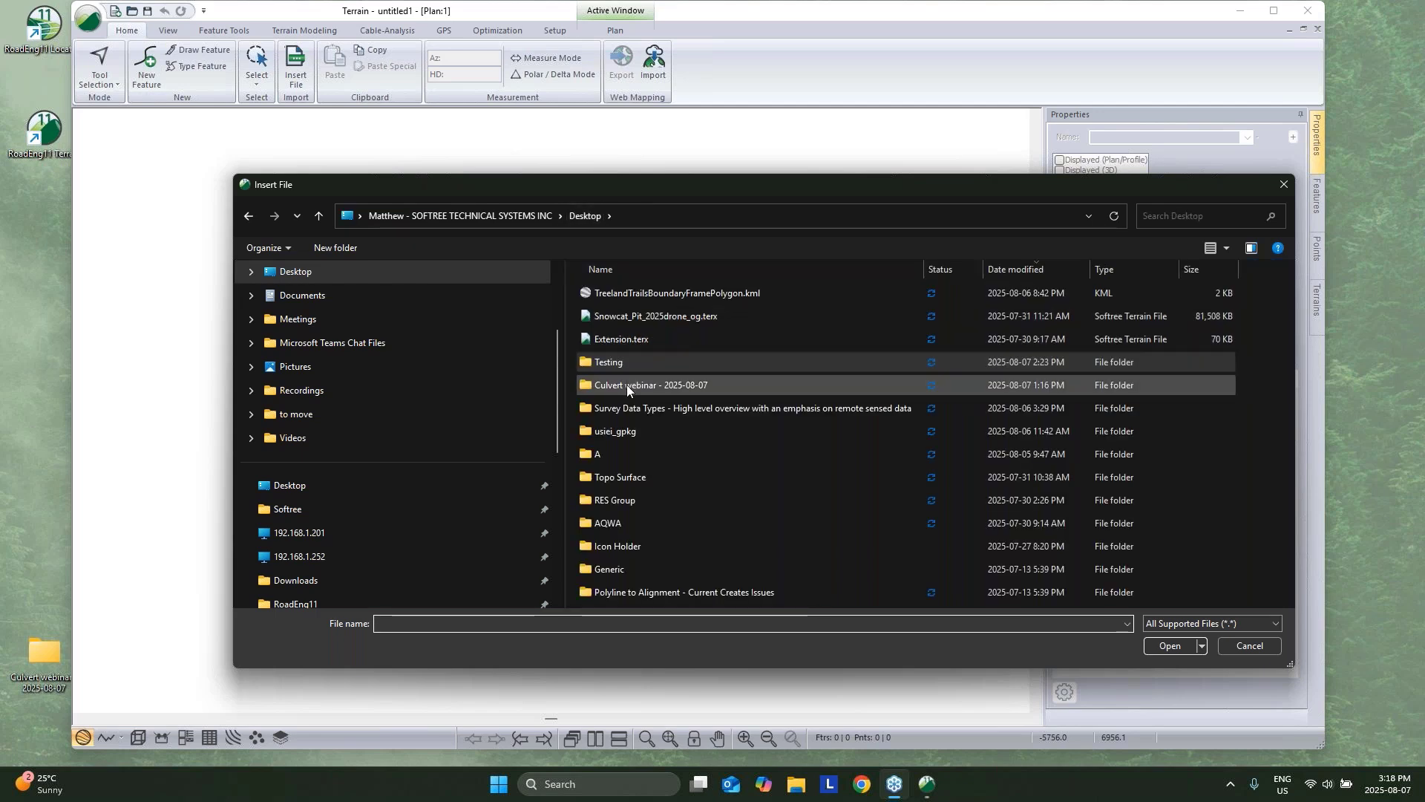
{"action": "double_click", "coordinate": [627, 384]}
{"action": "double_click", "coordinate": [603, 294]}
{"action": "left_click", "coordinate": [638, 340]}
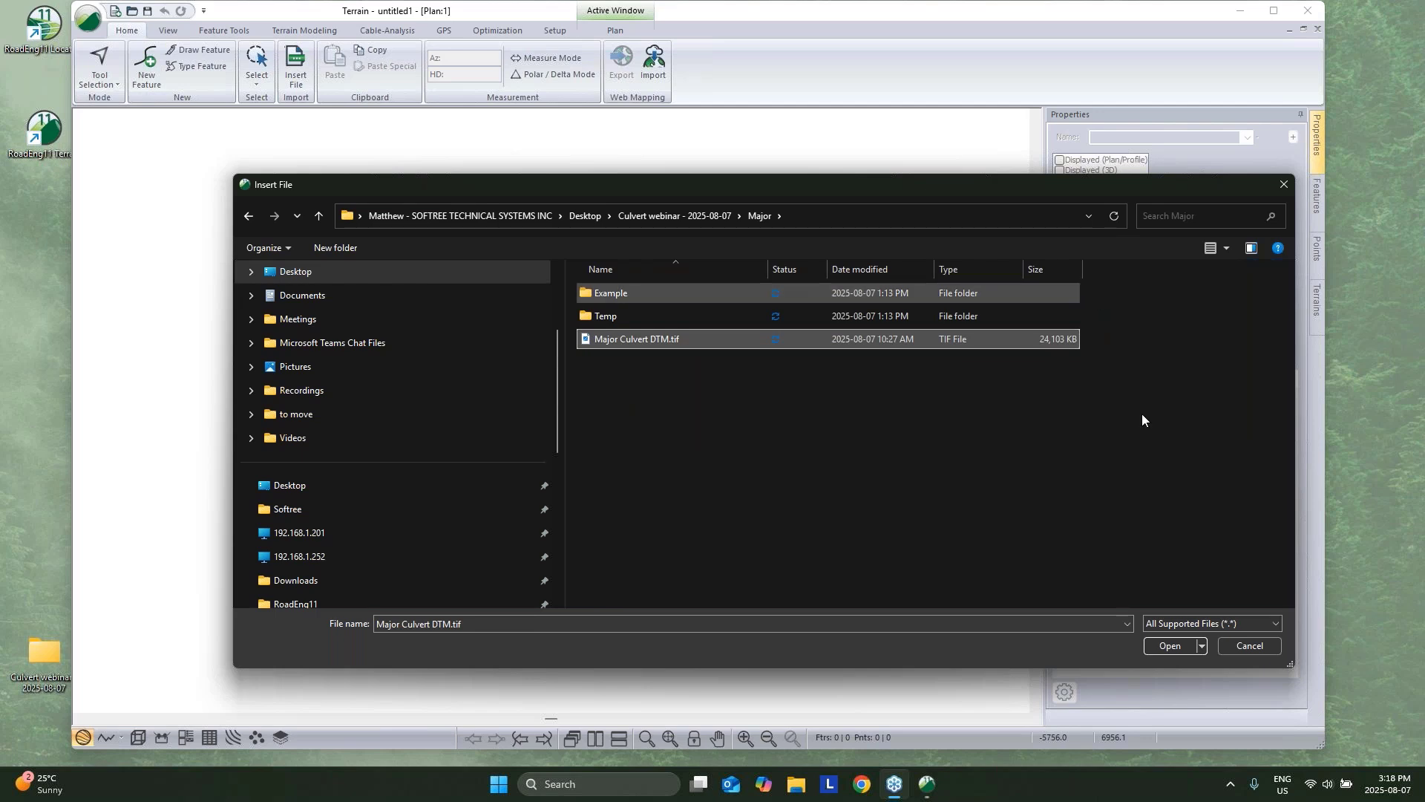
{"action": "left_click", "coordinate": [1171, 646]}
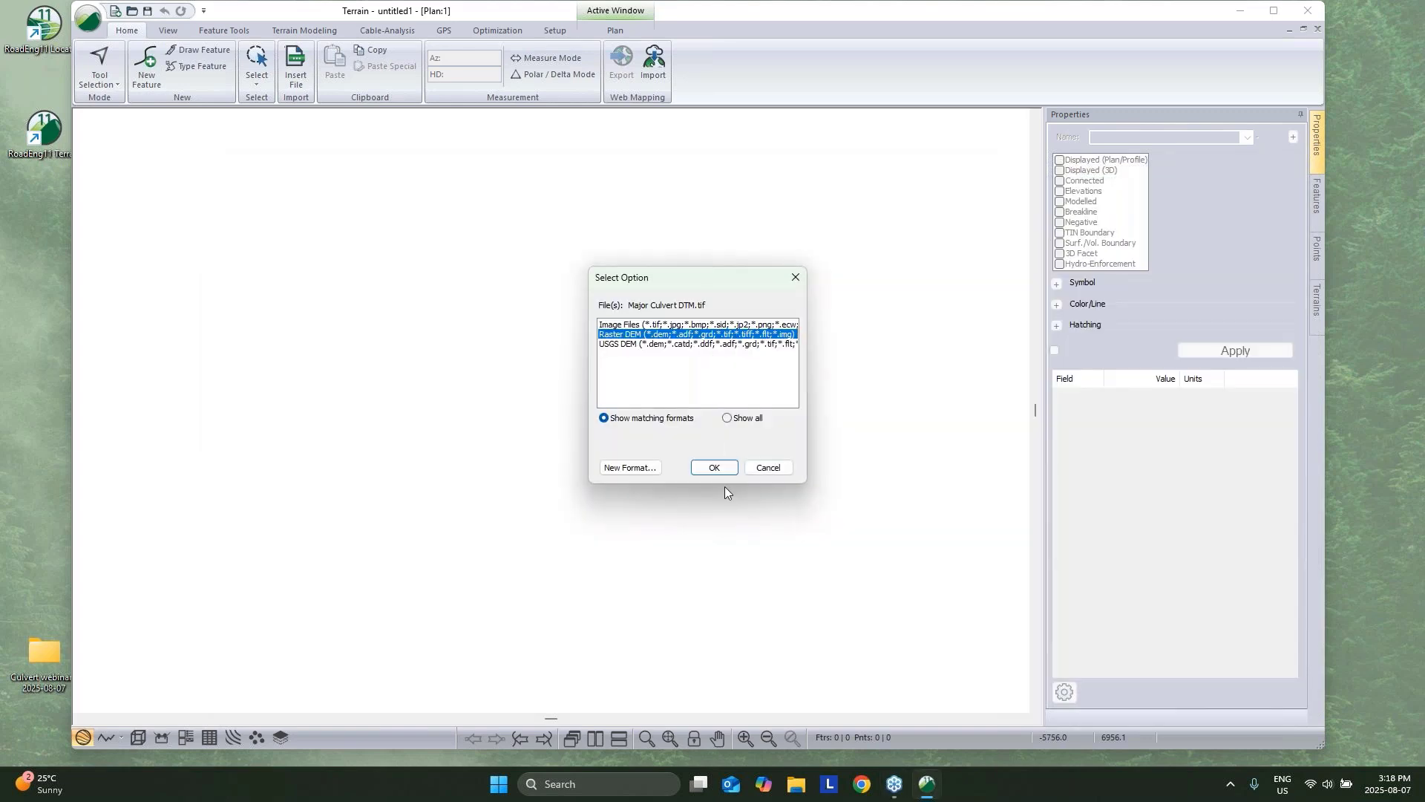
Import the DTM file as a Raster DEM with its extents border displayed and points hidden.
{"action": "left_click", "coordinate": [711, 468]}
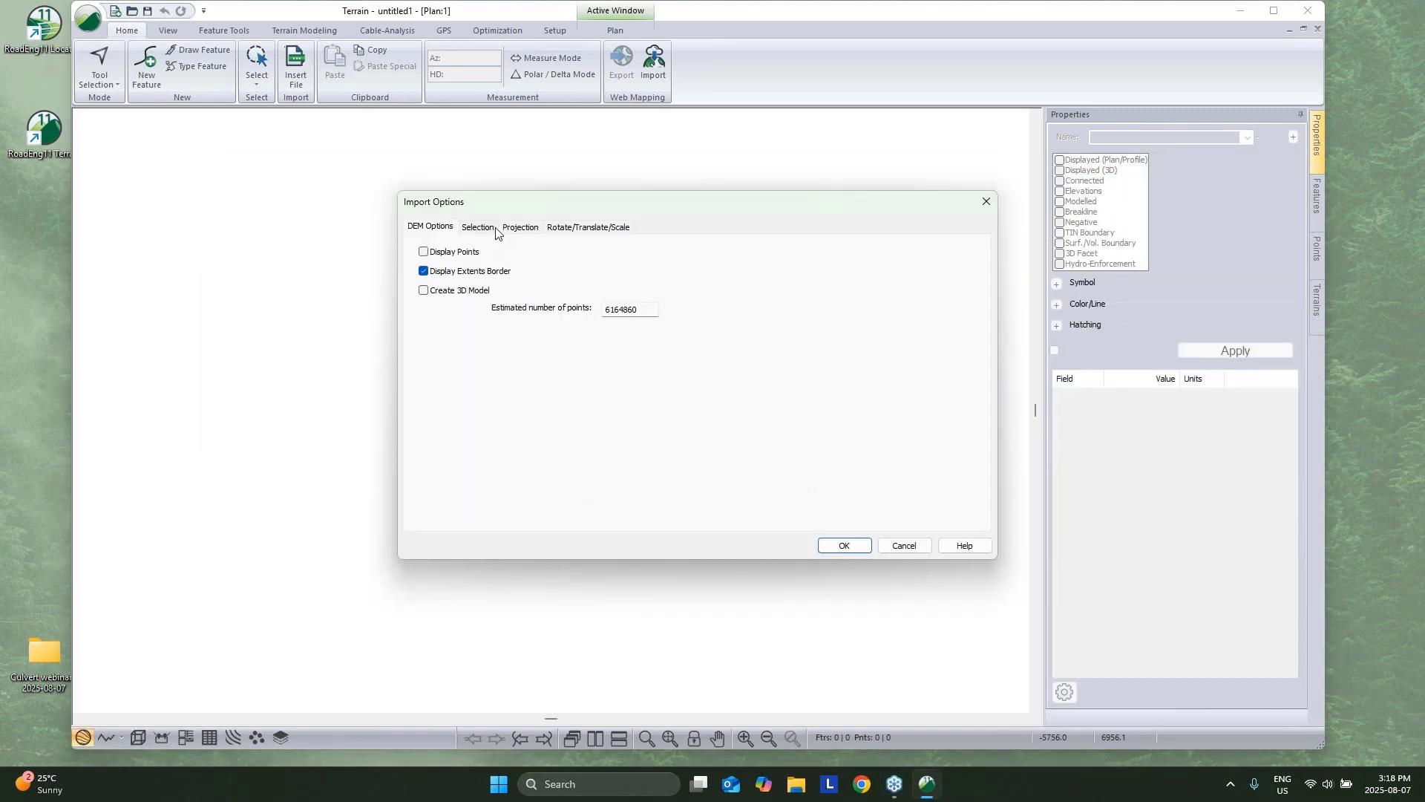
{"action": "left_click", "coordinate": [846, 547]}
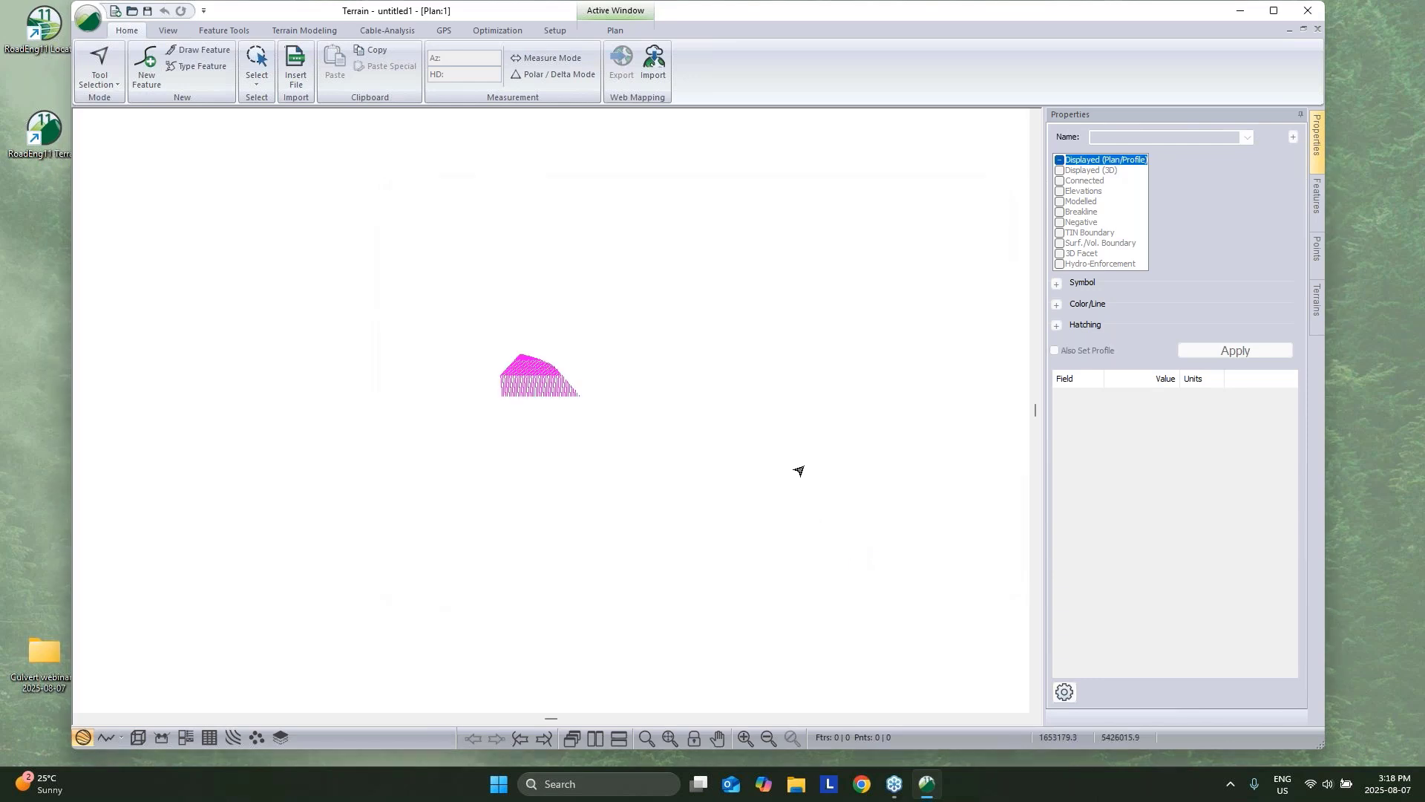
{"action": "left_click", "coordinate": [681, 367]}
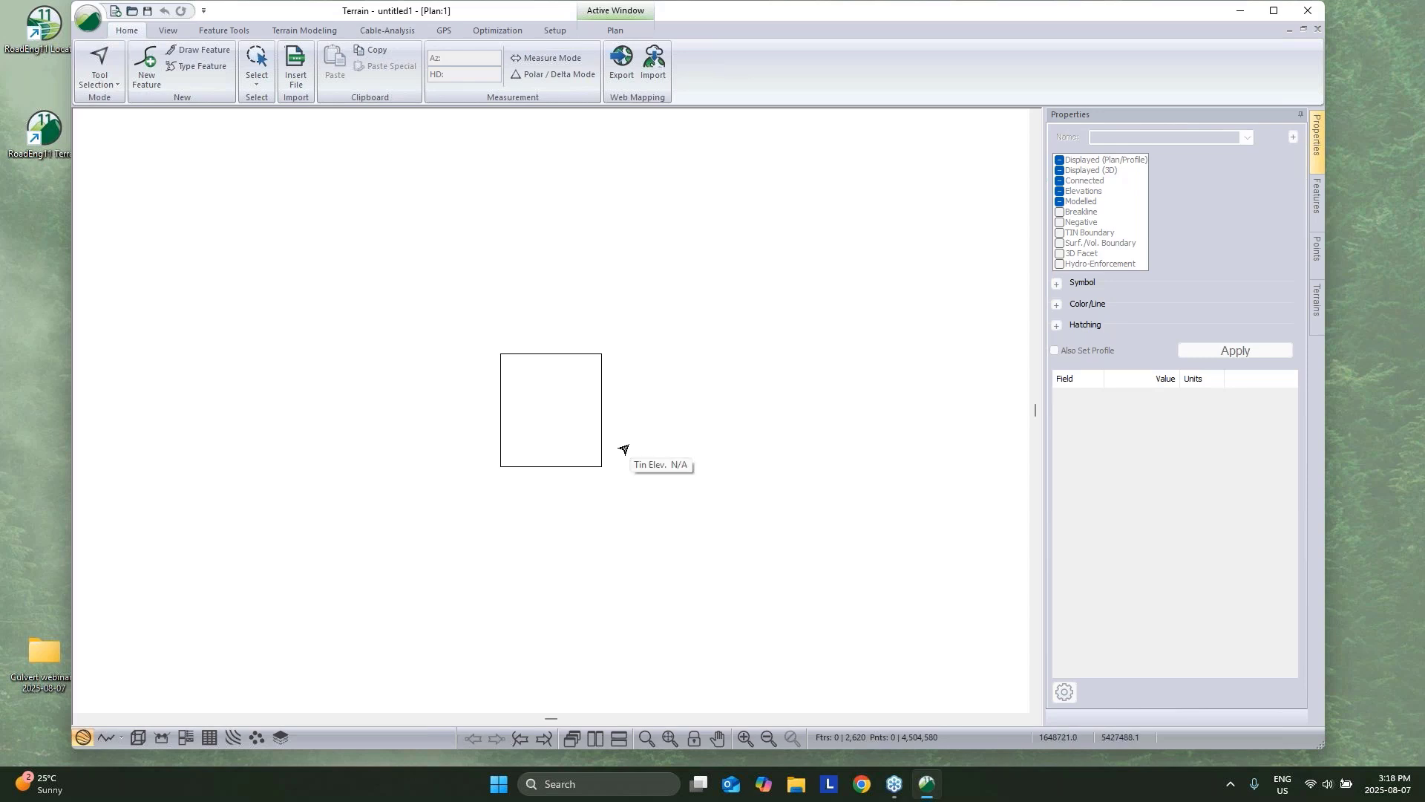
Generate the TIN with major and minor contours from the imported DEM, using a major contour interval of 25.
{"action": "scroll", "coordinate": [586, 444], "scroll_direction": "up", "scroll_amount": 3}
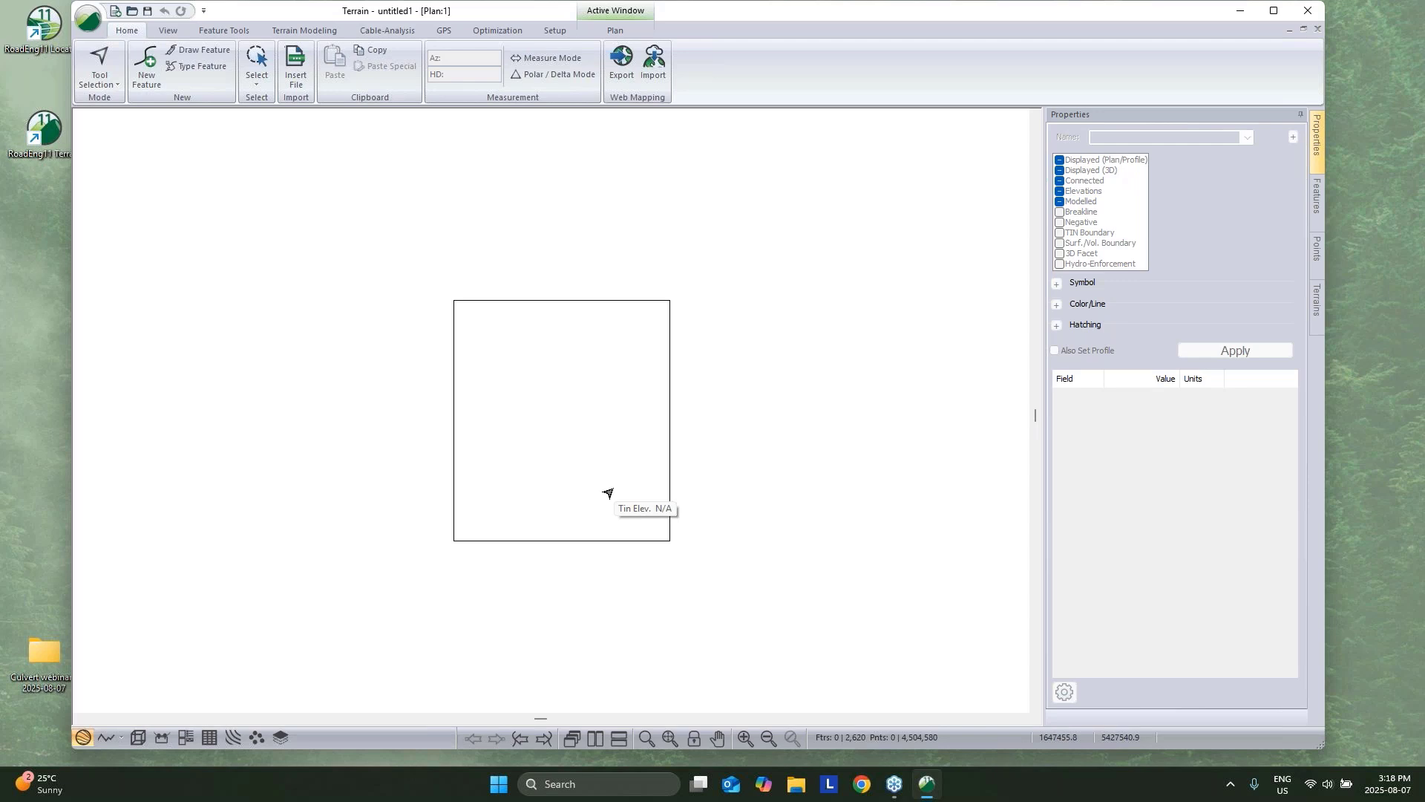
{"action": "left_click", "coordinate": [303, 30]}
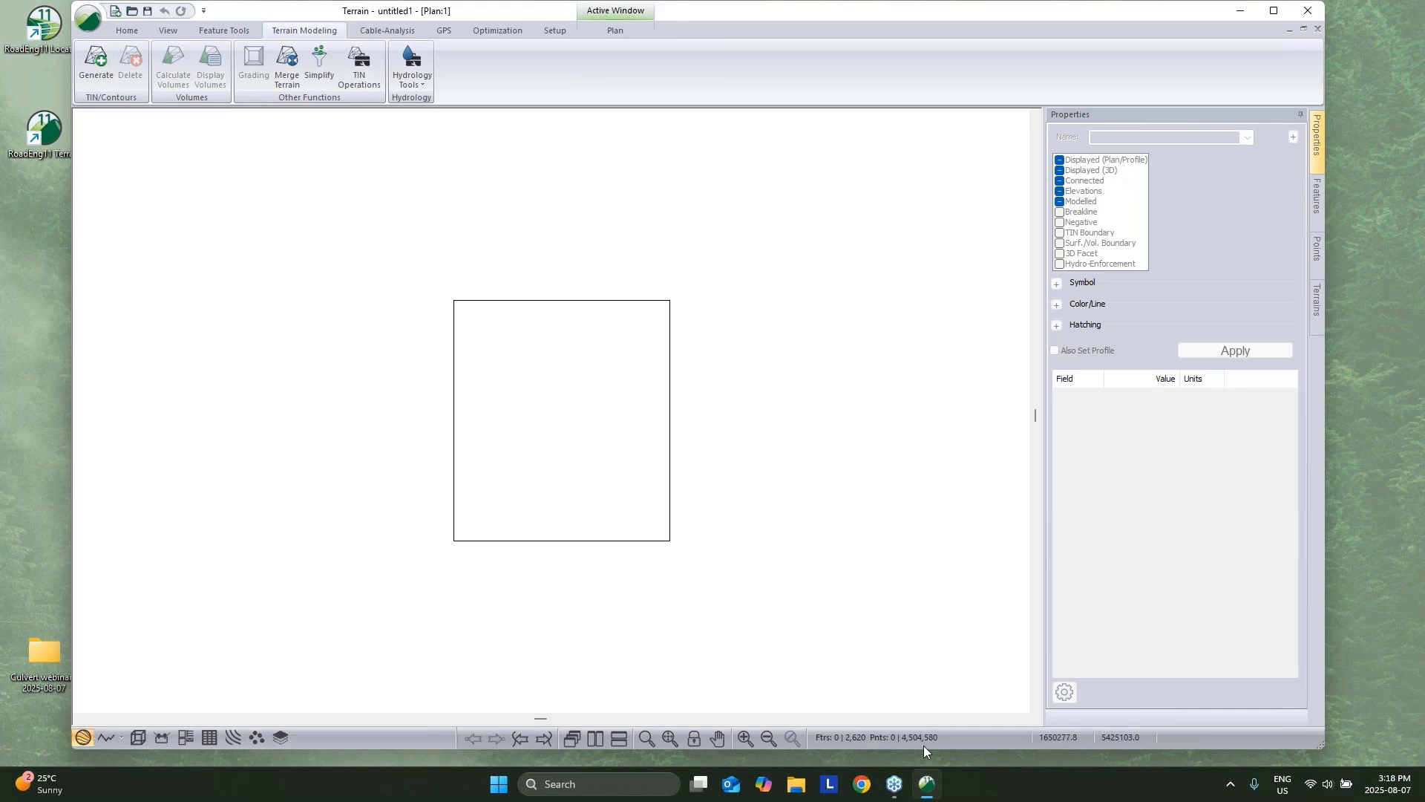
{"action": "left_click", "coordinate": [105, 64]}
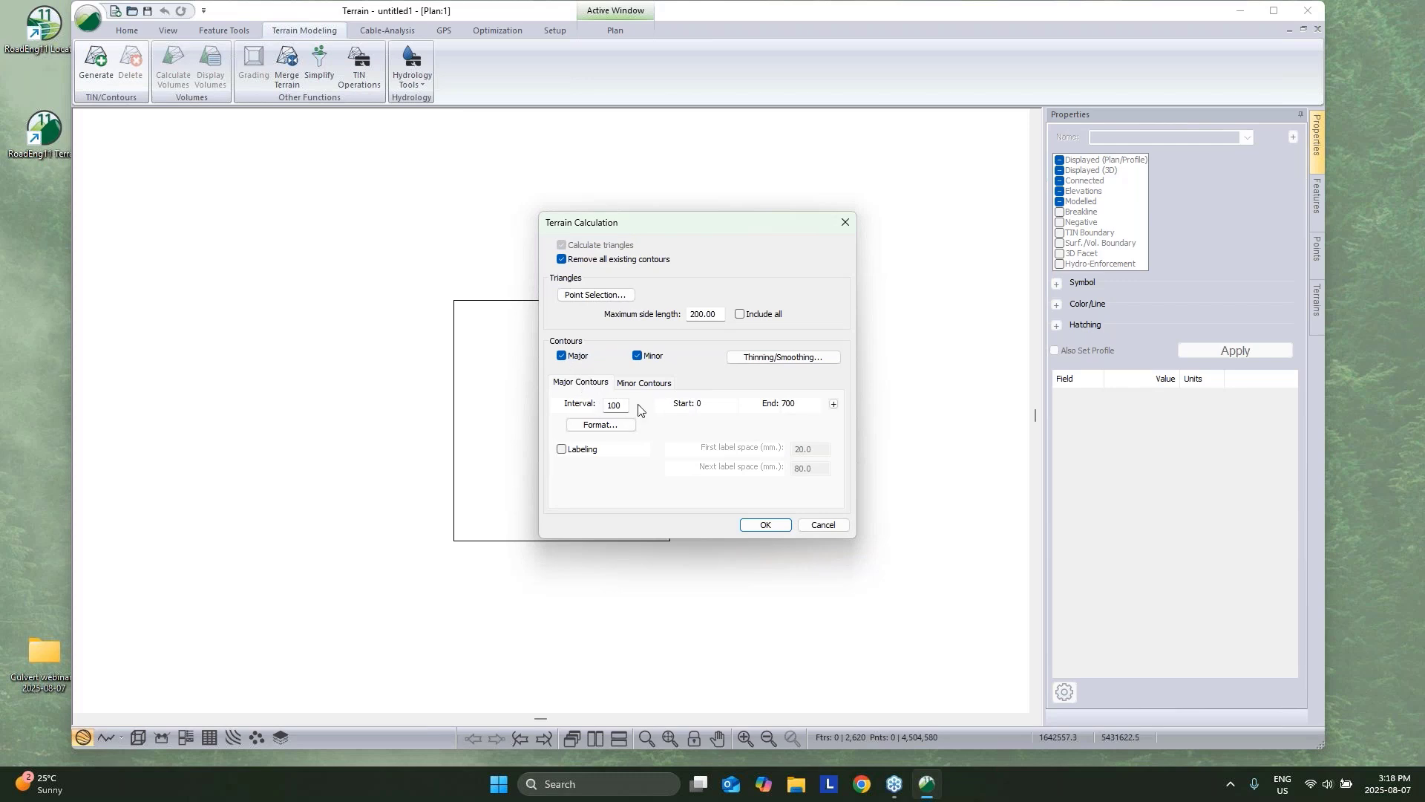
{"action": "double_click", "coordinate": [615, 406]}
{"action": "type", "text": "25"}
{"action": "left_click", "coordinate": [656, 385]}
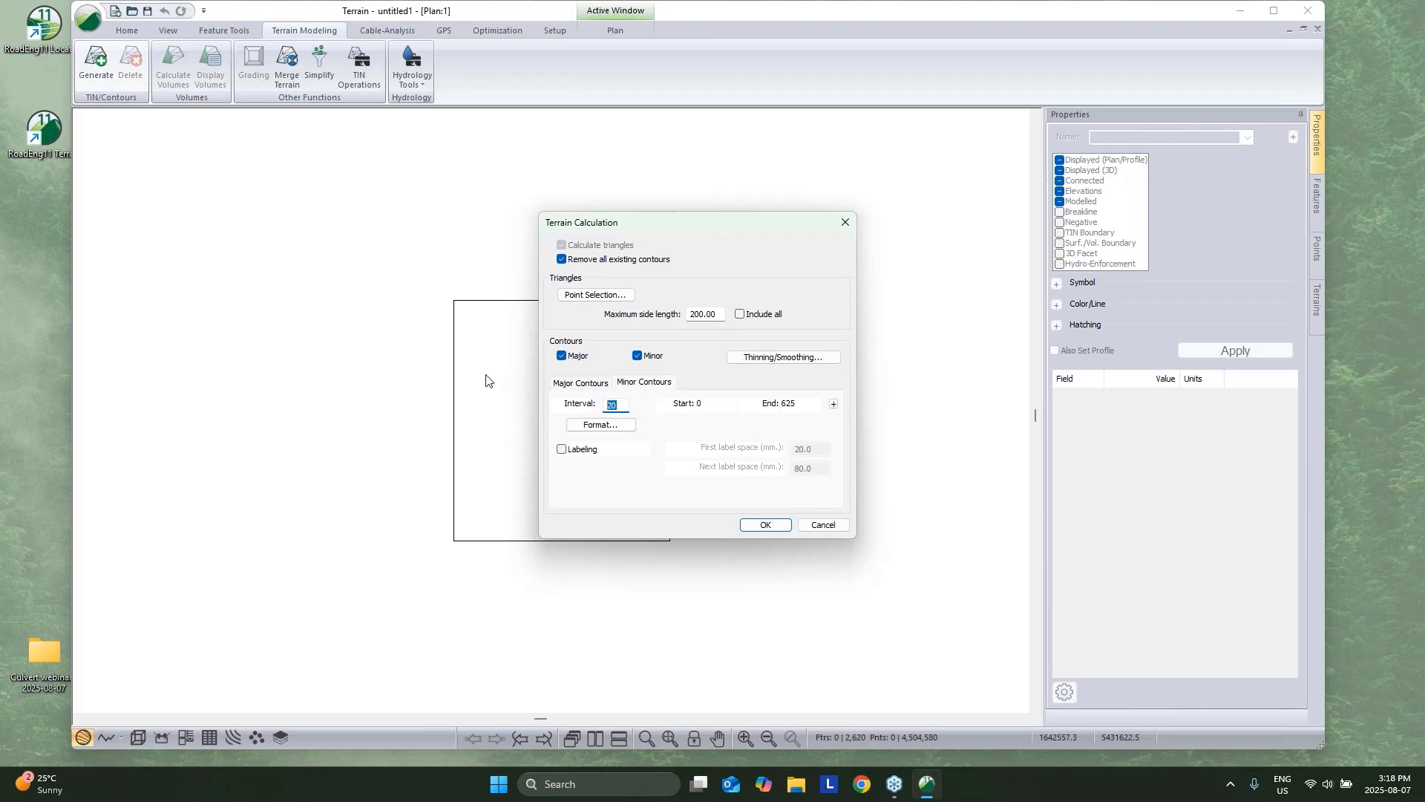
{"action": "left_click", "coordinate": [781, 528]}
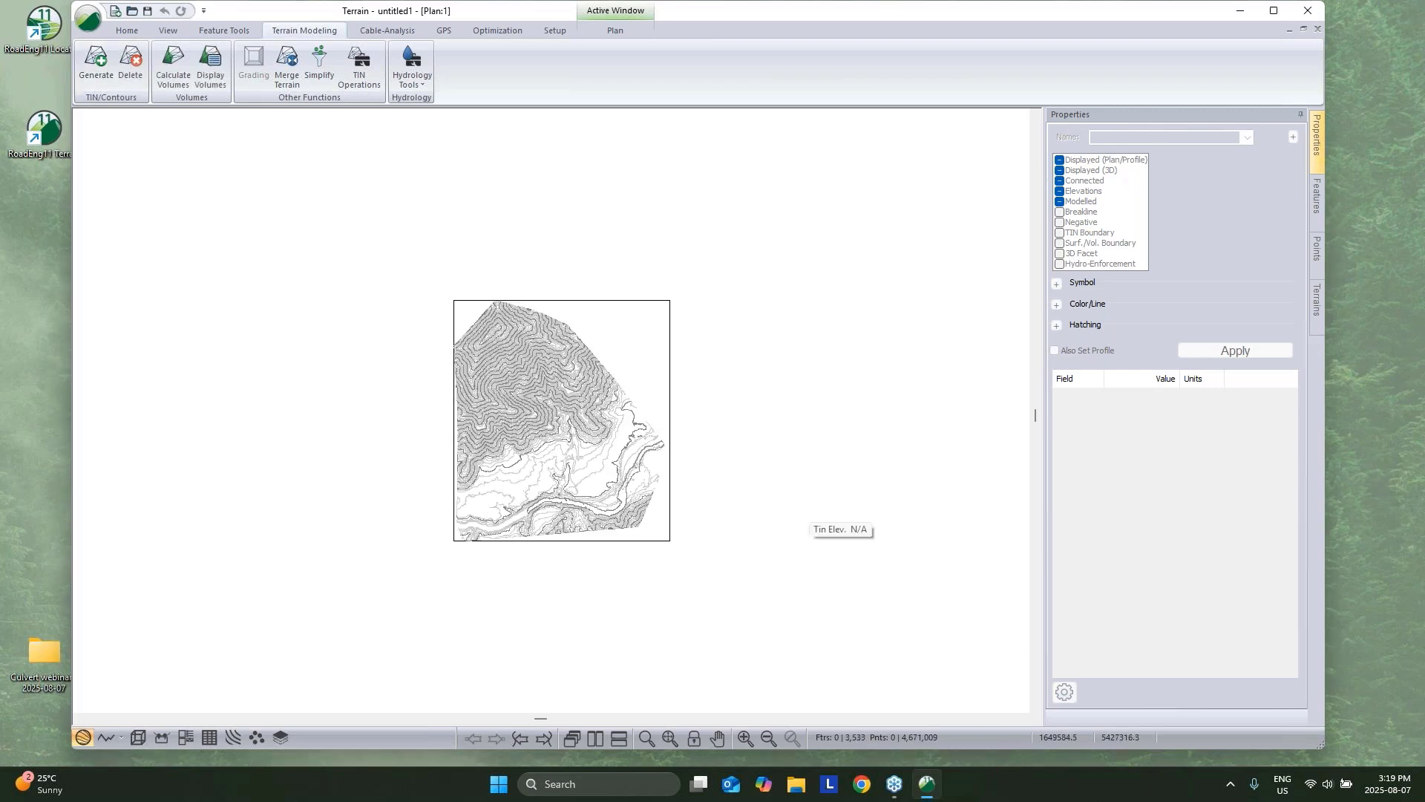
Display the terrain in a 3D view, orbit it, and tile it side by side with the plan view.
{"action": "scroll", "coordinate": [557, 483], "scroll_direction": "up", "scroll_amount": 5}
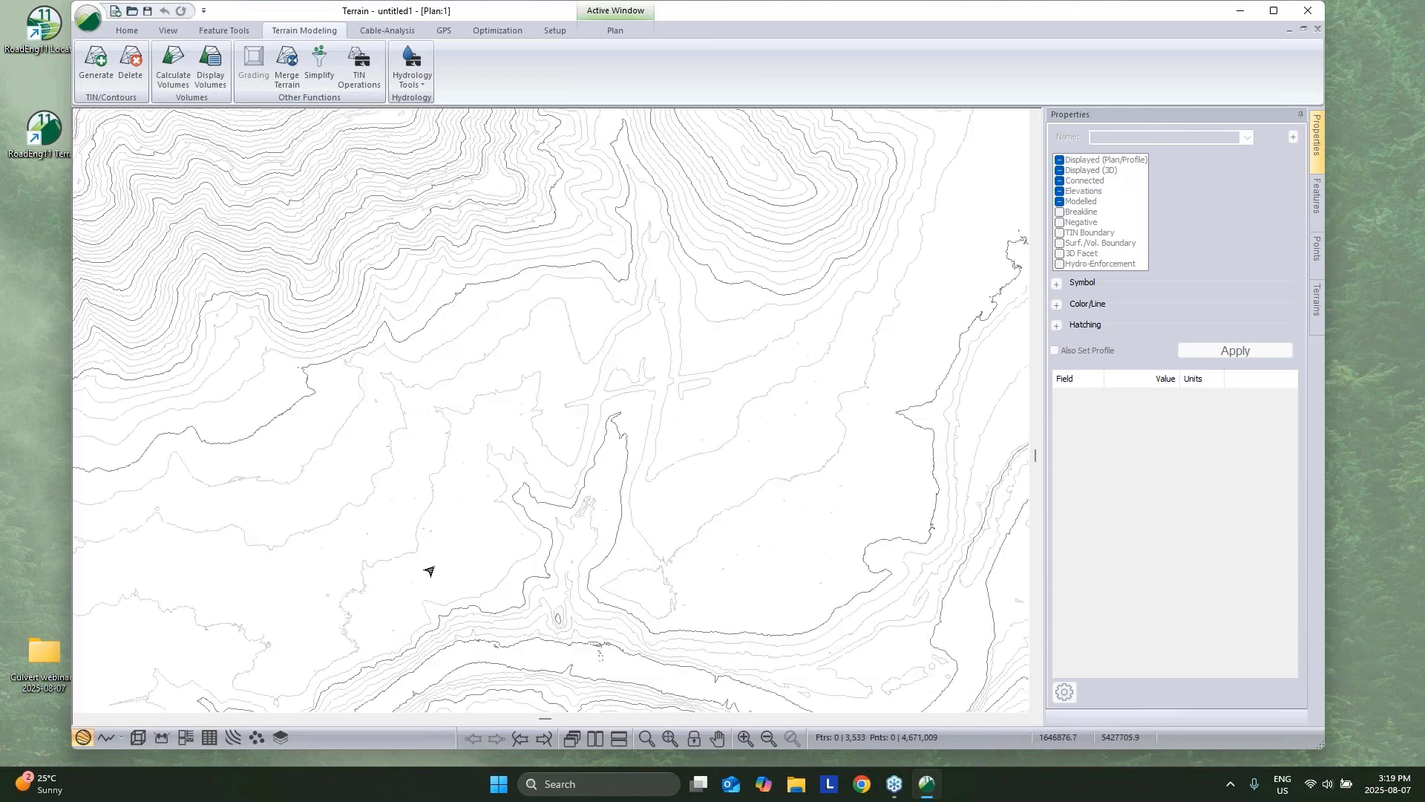
{"action": "left_click", "coordinate": [138, 737]}
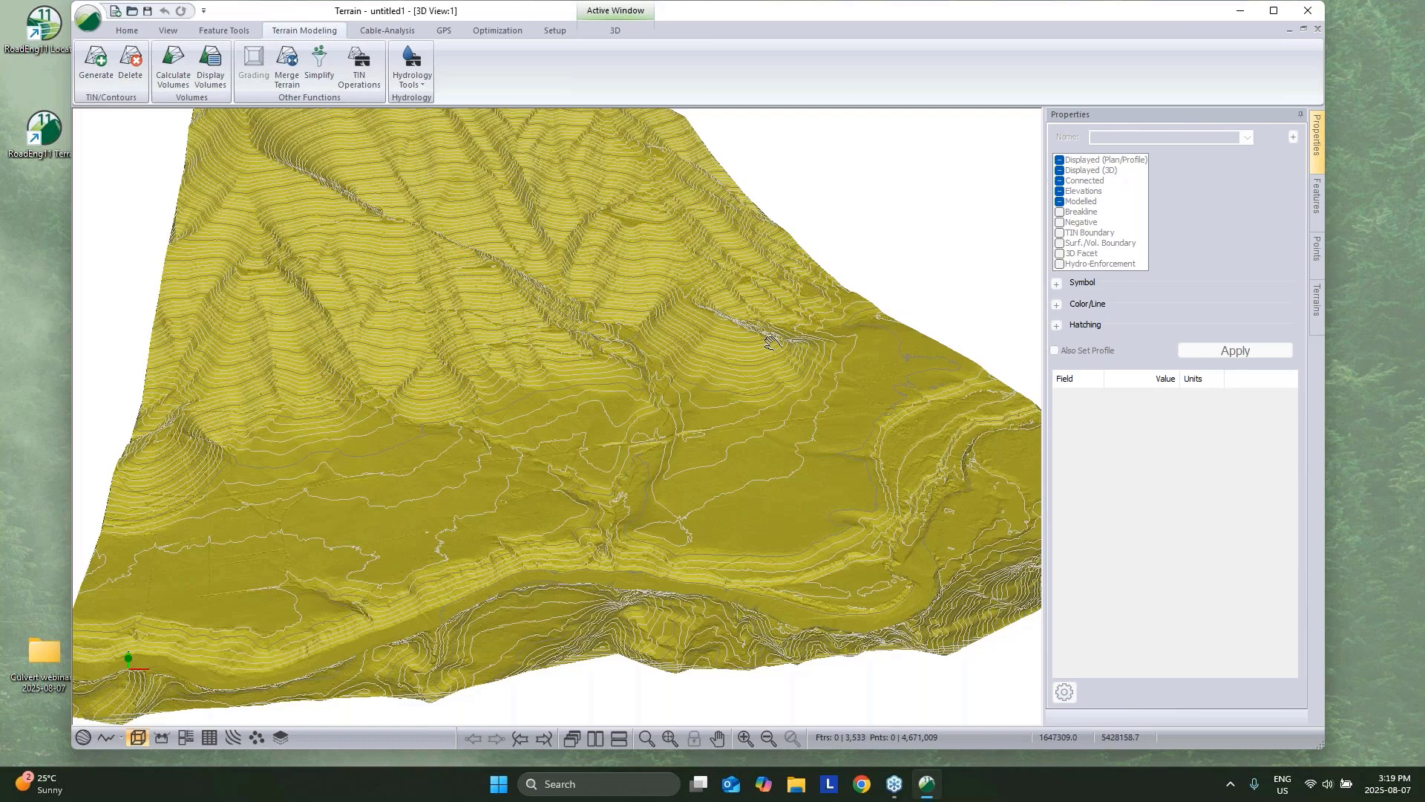
{"action": "left_click_drag", "start_coordinate": [772, 341], "coordinate": [598, 738]}
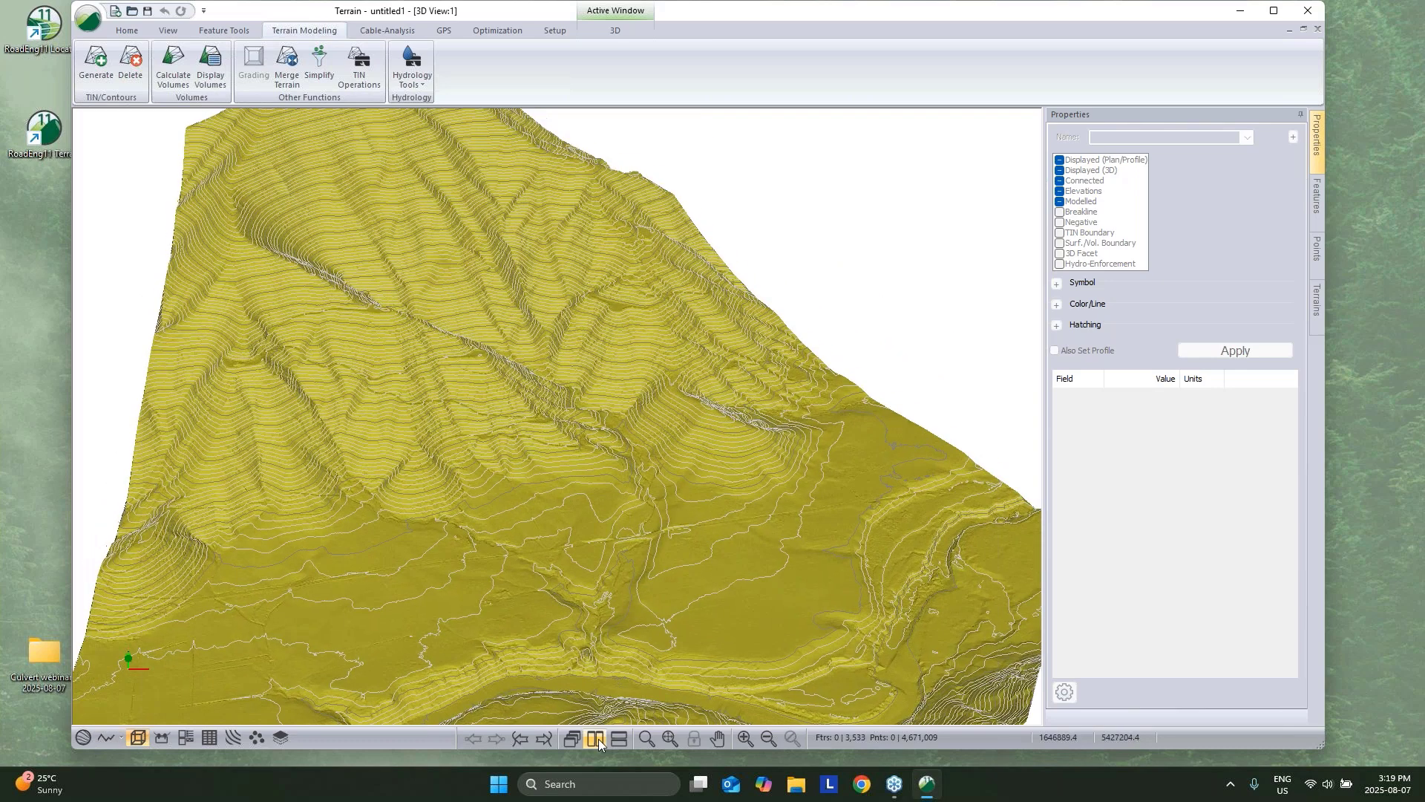
{"action": "left_click", "coordinate": [596, 738]}
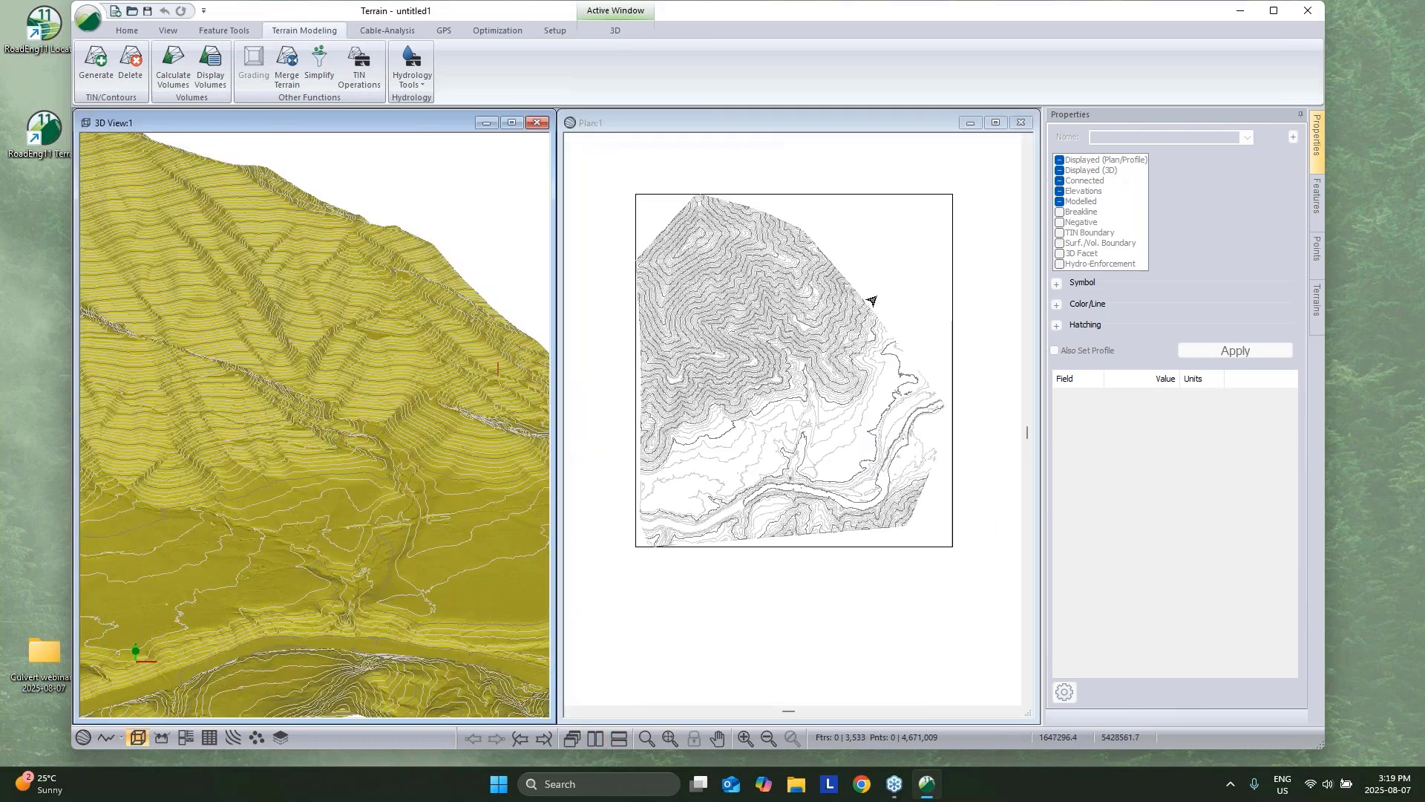
Select the DEM frame, import a Google satellite web map, and crop it to an area slightly larger than the frame.
{"action": "left_click", "coordinate": [952, 195]}
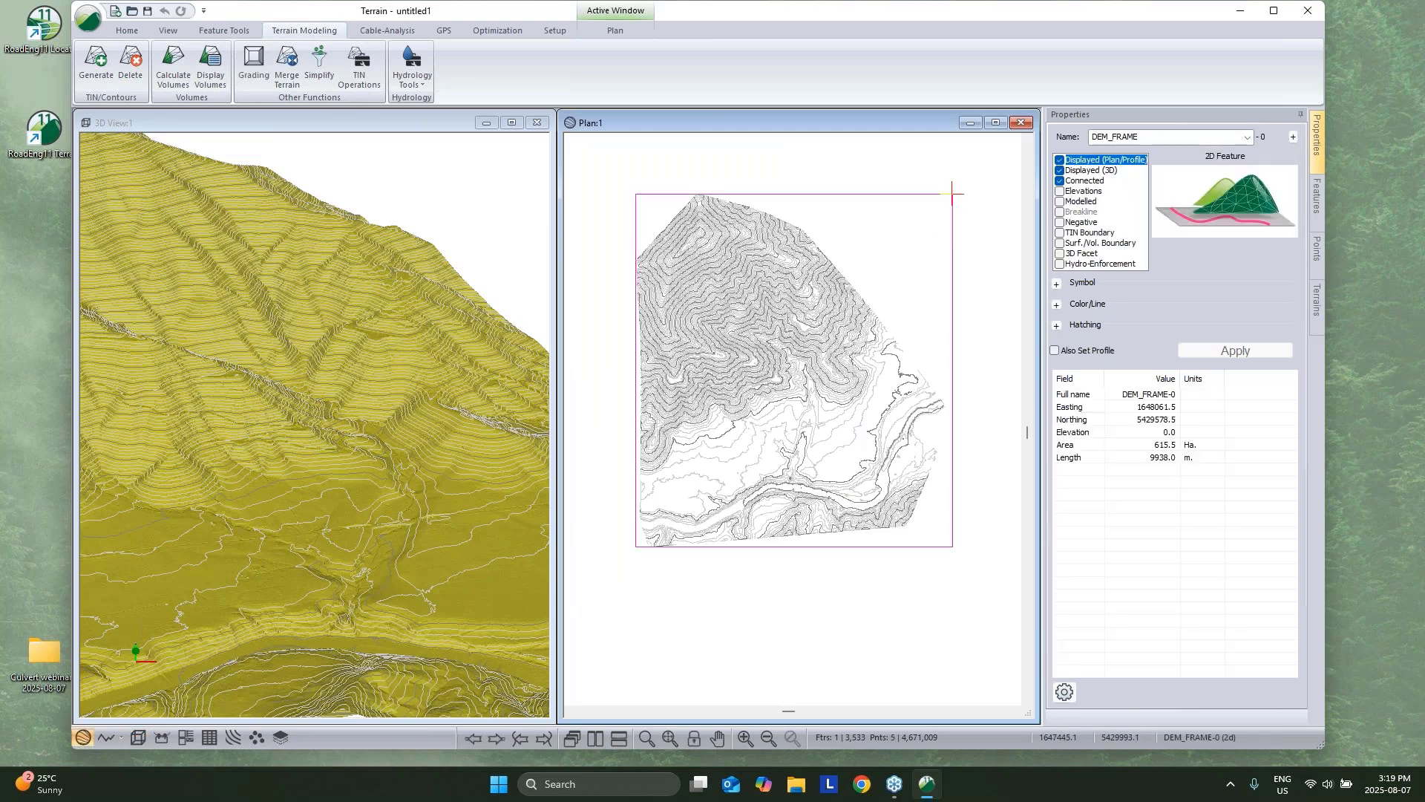
{"action": "left_click", "coordinate": [127, 30]}
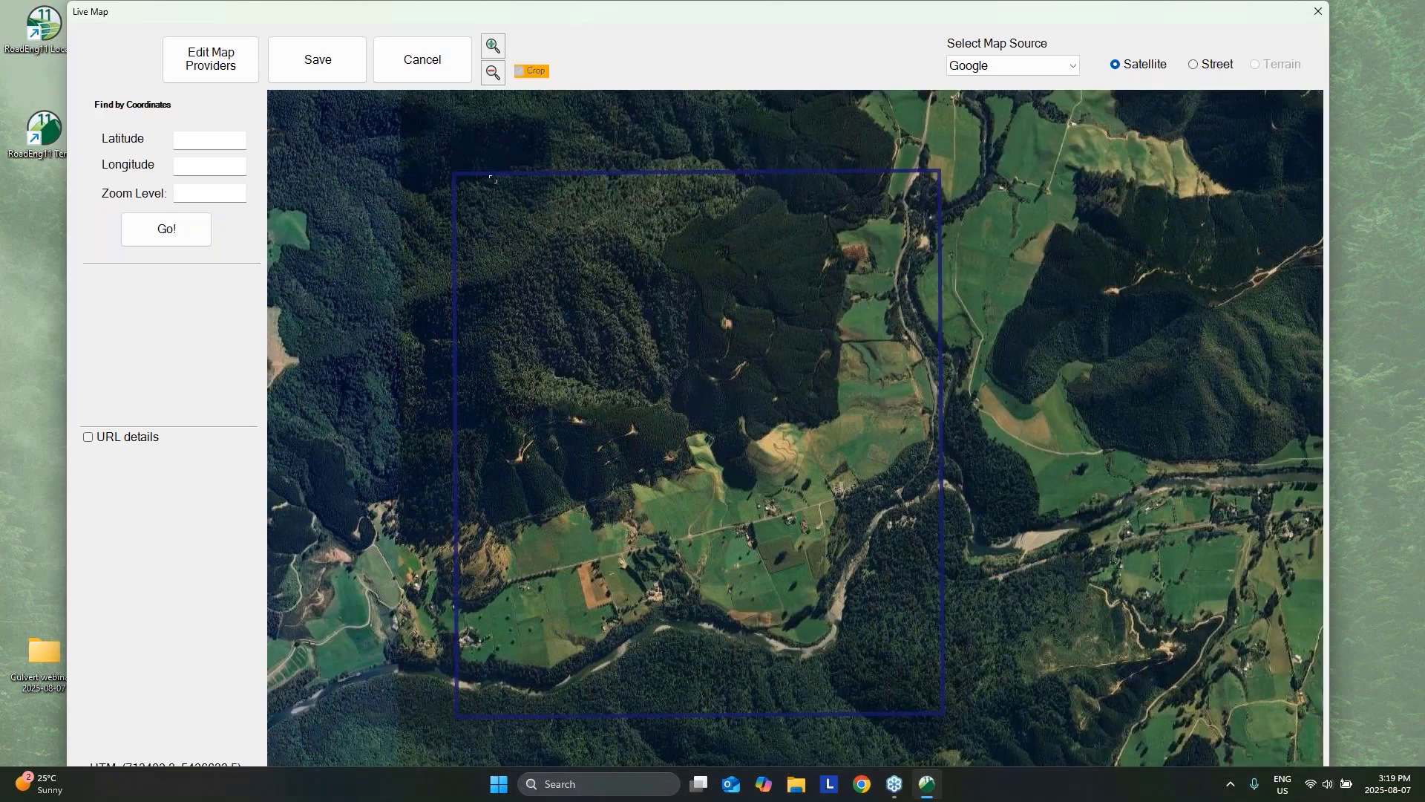
{"action": "left_click_drag", "start_coordinate": [455, 173], "coordinate": [953, 739]}
{"action": "left_click", "coordinate": [337, 63]}
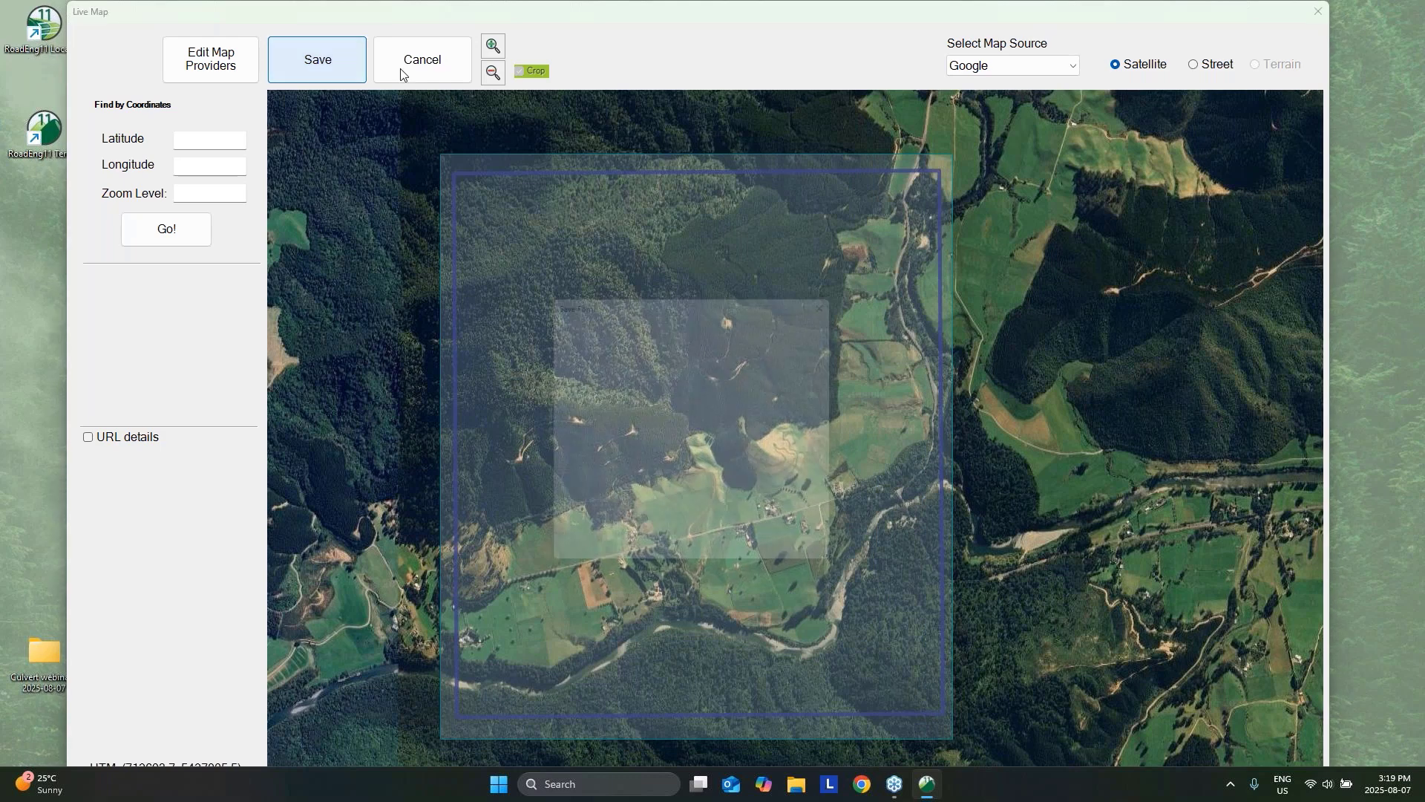
Set the satellite image zoom to give a pixel size of 0.849 M by 0.806 M and accept the save settings.
{"action": "left_click_drag", "start_coordinate": [640, 478], "coordinate": [821, 485]}
{"action": "left_click", "coordinate": [795, 493]}
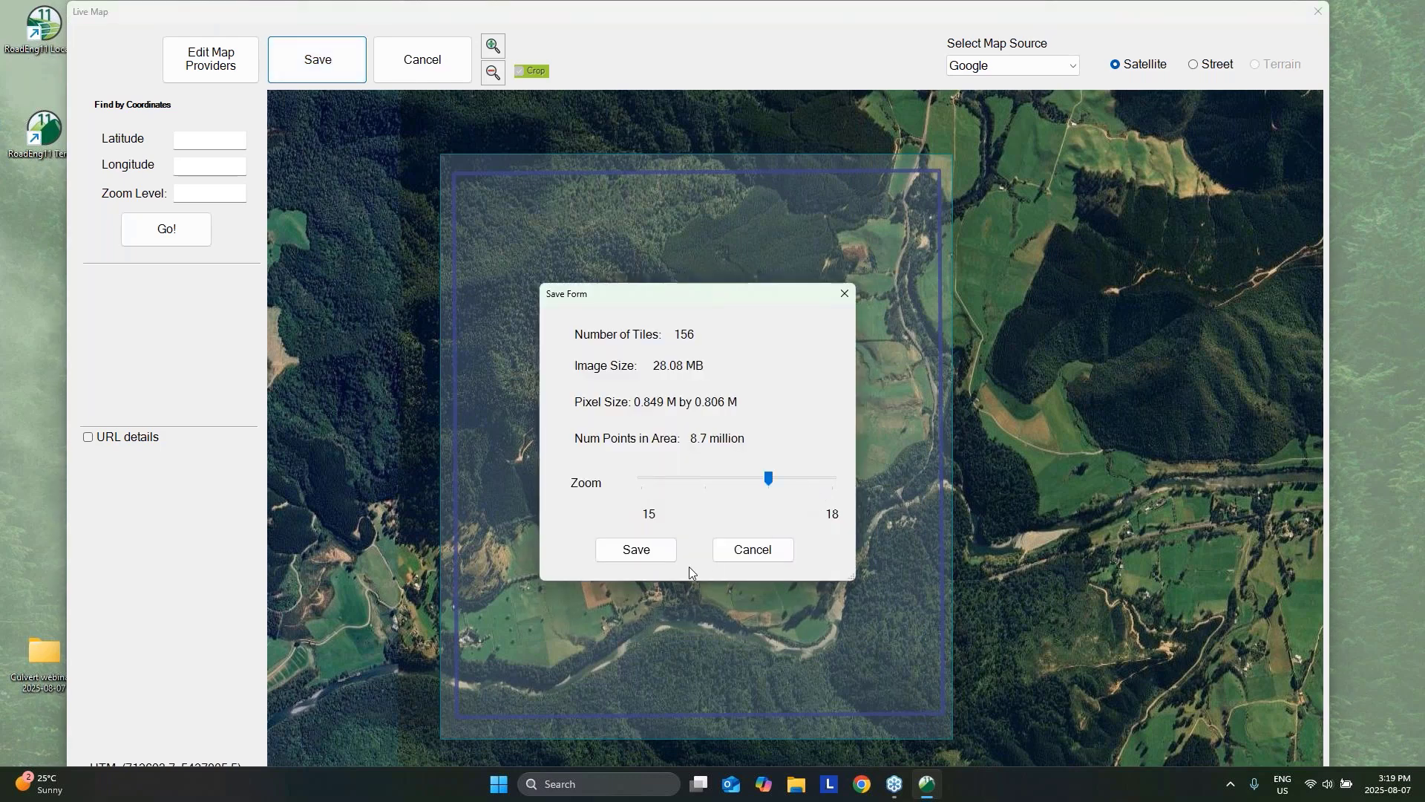
{"action": "left_click", "coordinate": [653, 550]}
{"action": "left_click", "coordinate": [682, 475]}
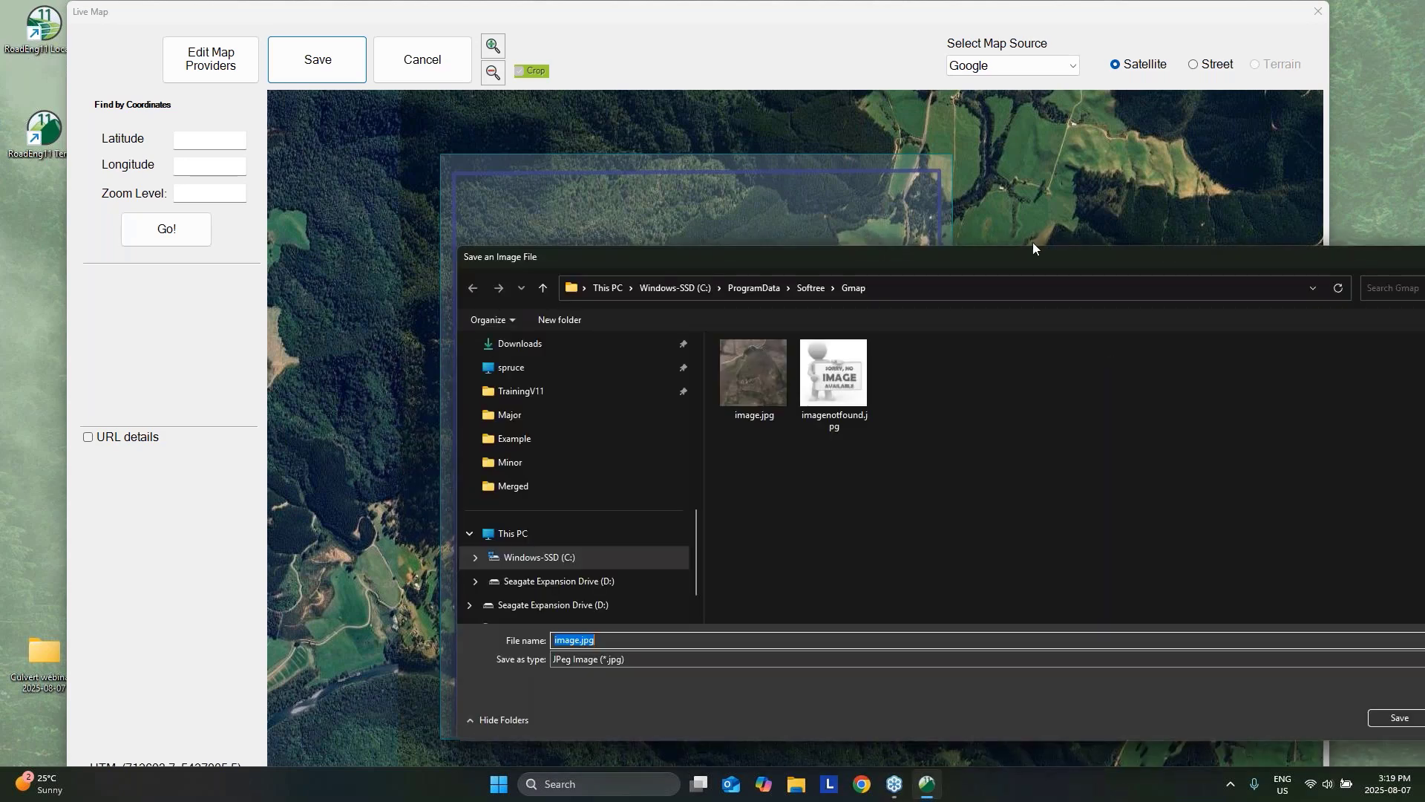
Save the satellite image as image.jpg in the Major folder of Culvert webinar - 2025-08-07.
{"action": "left_click_drag", "start_coordinate": [1034, 248], "coordinate": [933, 247]}
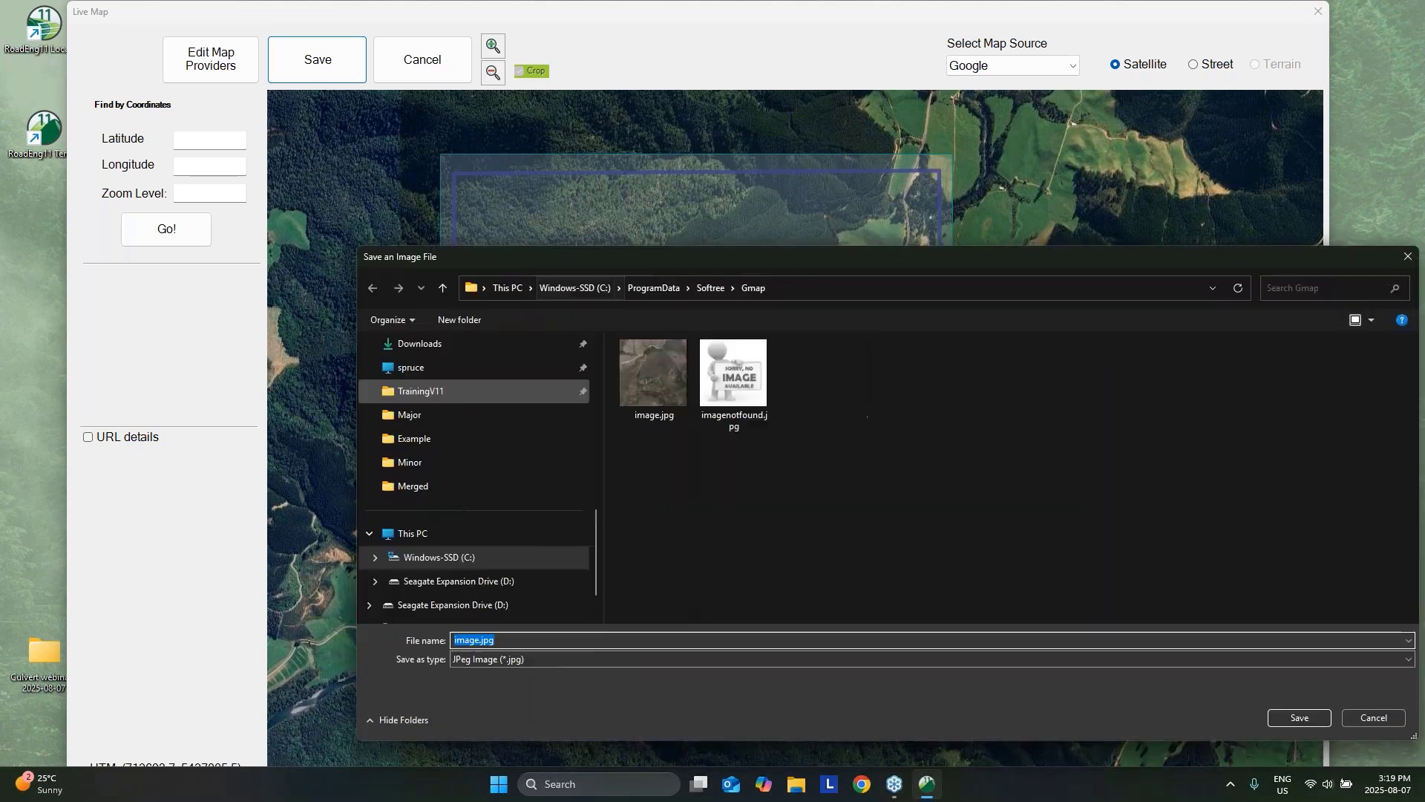
{"action": "scroll", "coordinate": [453, 523], "scroll_direction": "up", "scroll_amount": 6}
{"action": "left_click", "coordinate": [421, 438]}
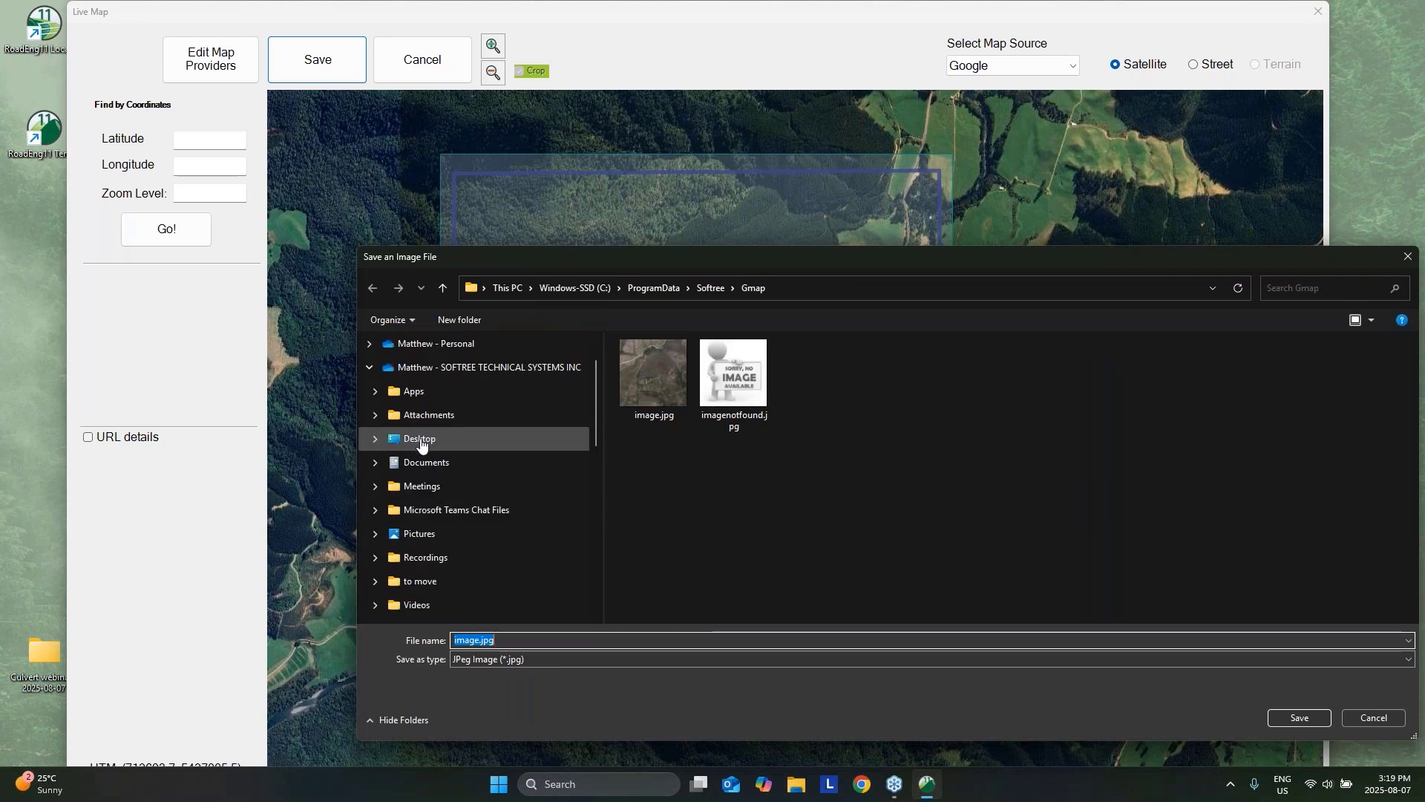
{"action": "left_click", "coordinate": [657, 384]}
{"action": "double_click", "coordinate": [656, 386]}
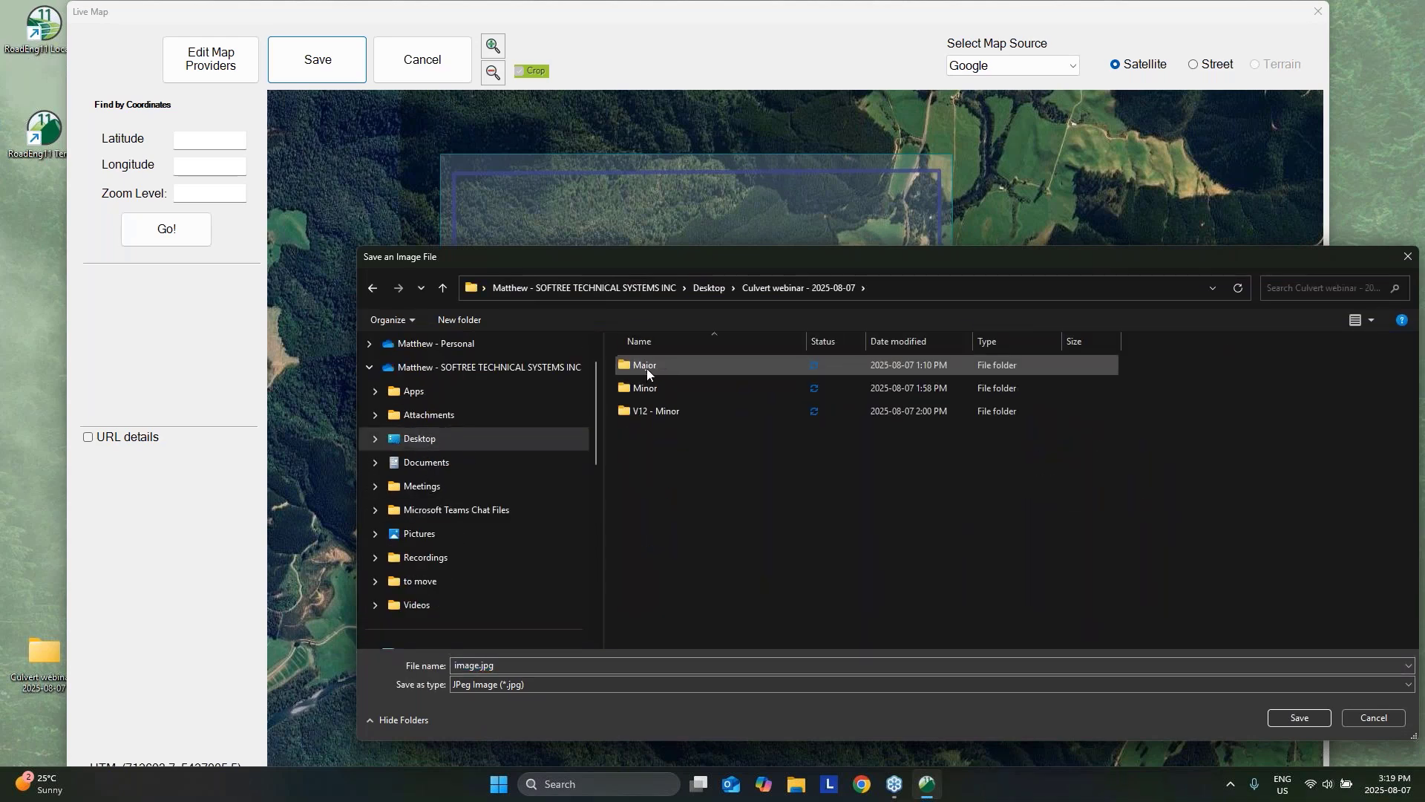
{"action": "double_click", "coordinate": [622, 368]}
{"action": "left_click", "coordinate": [587, 669]}
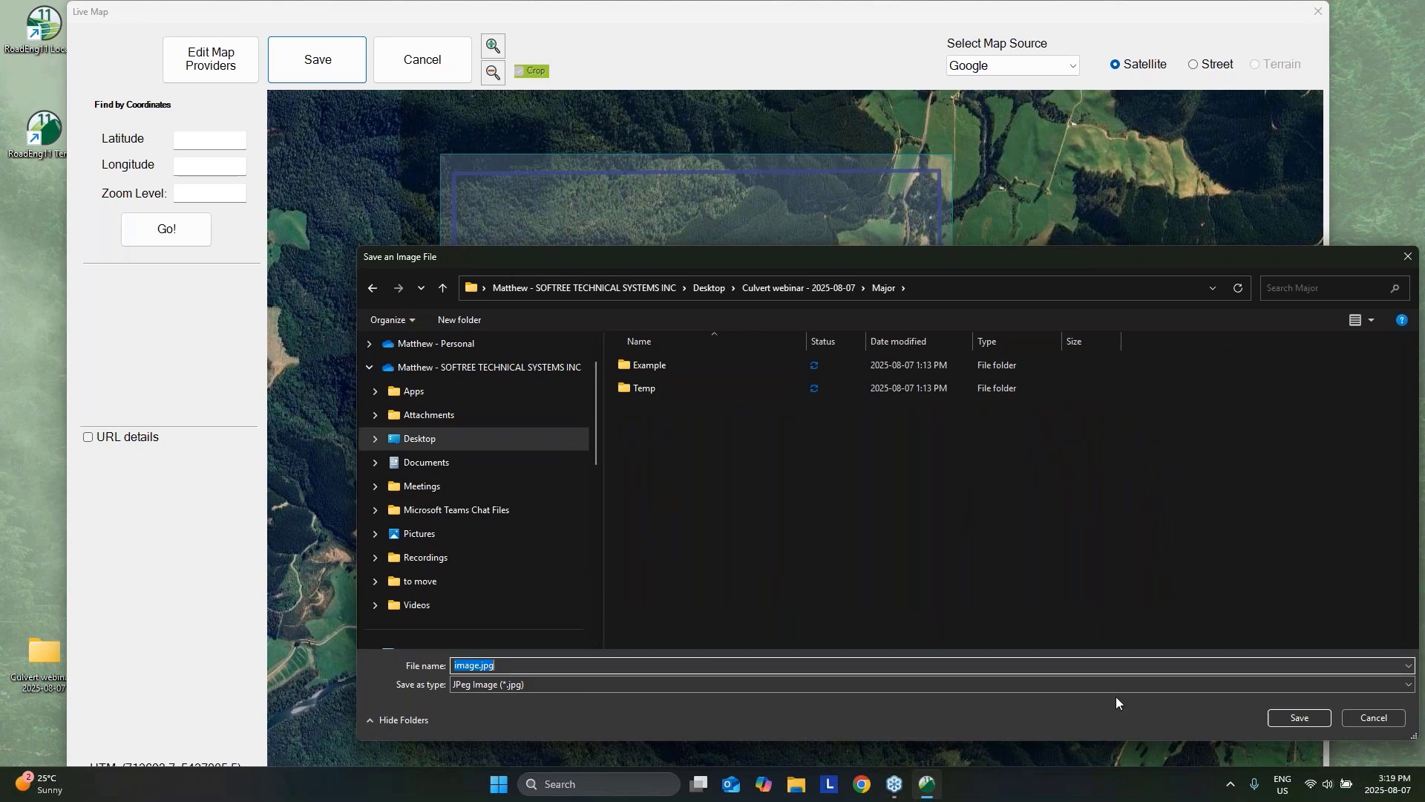
{"action": "left_click", "coordinate": [1293, 717]}
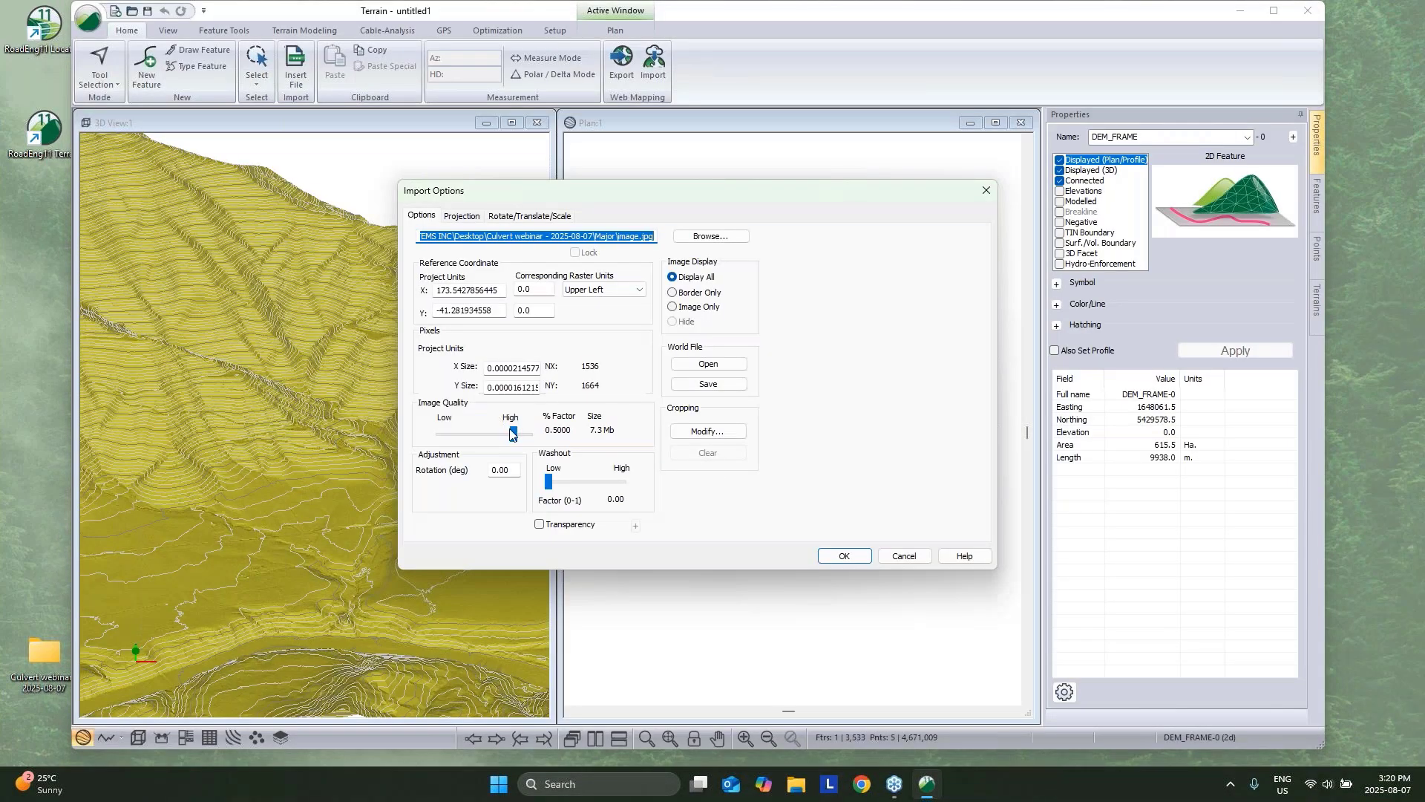
Import the image at maximum quality, transformed to NZGD2000 New Zealand Transverse Mercator 2000, and inspect the stream crossing at the road.
{"action": "left_click_drag", "start_coordinate": [513, 434], "coordinate": [529, 434]}
{"action": "left_click", "coordinate": [844, 556]}
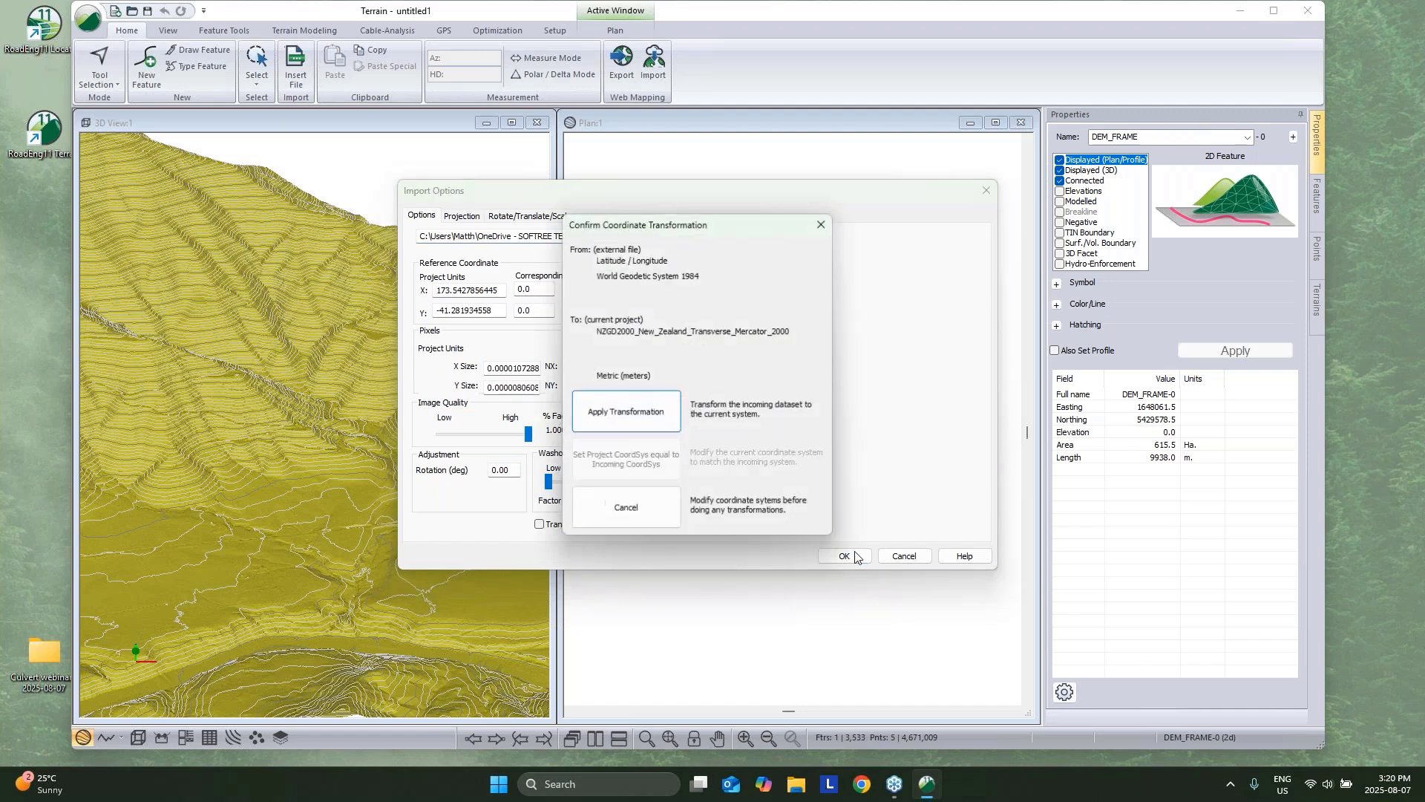
{"action": "left_click", "coordinate": [653, 418]}
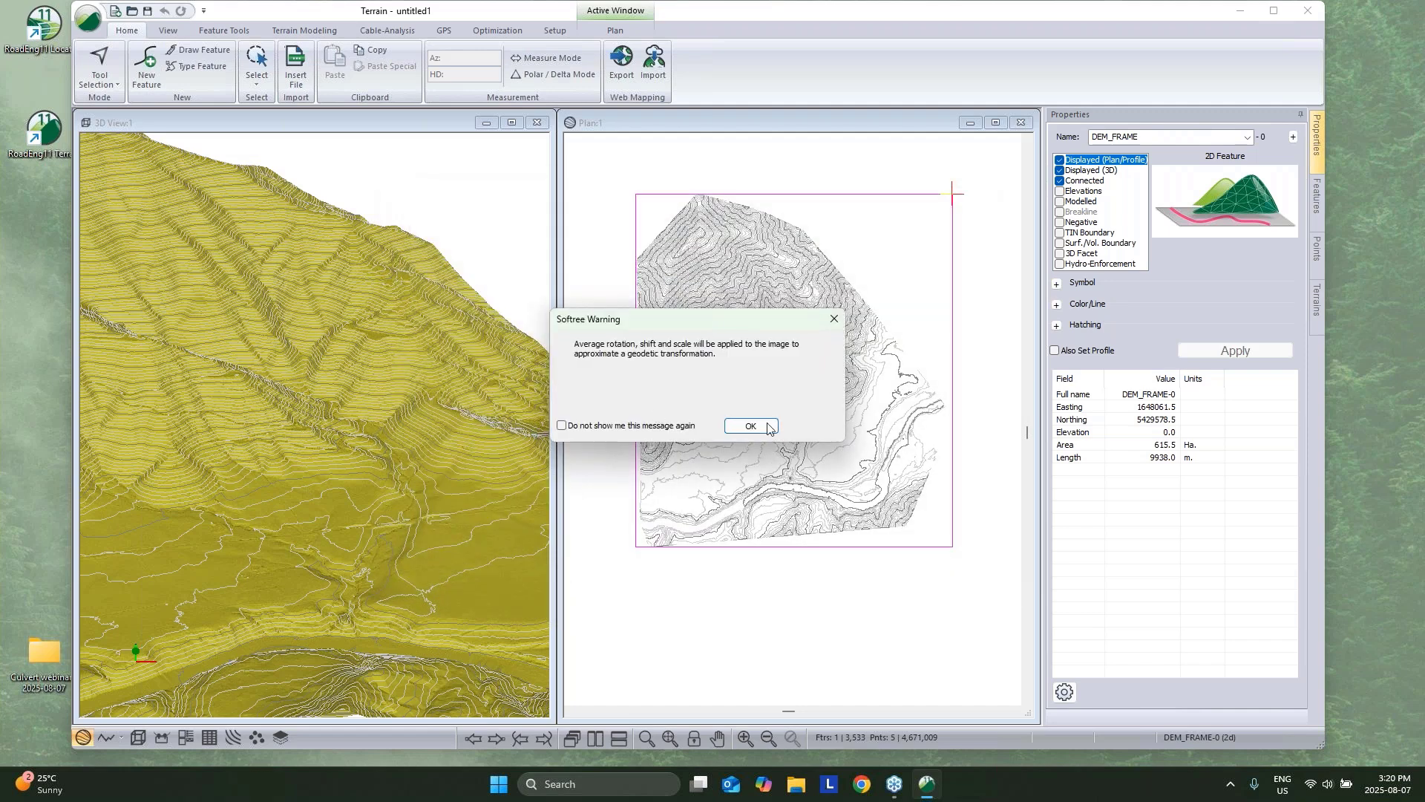
{"action": "left_click", "coordinate": [751, 426]}
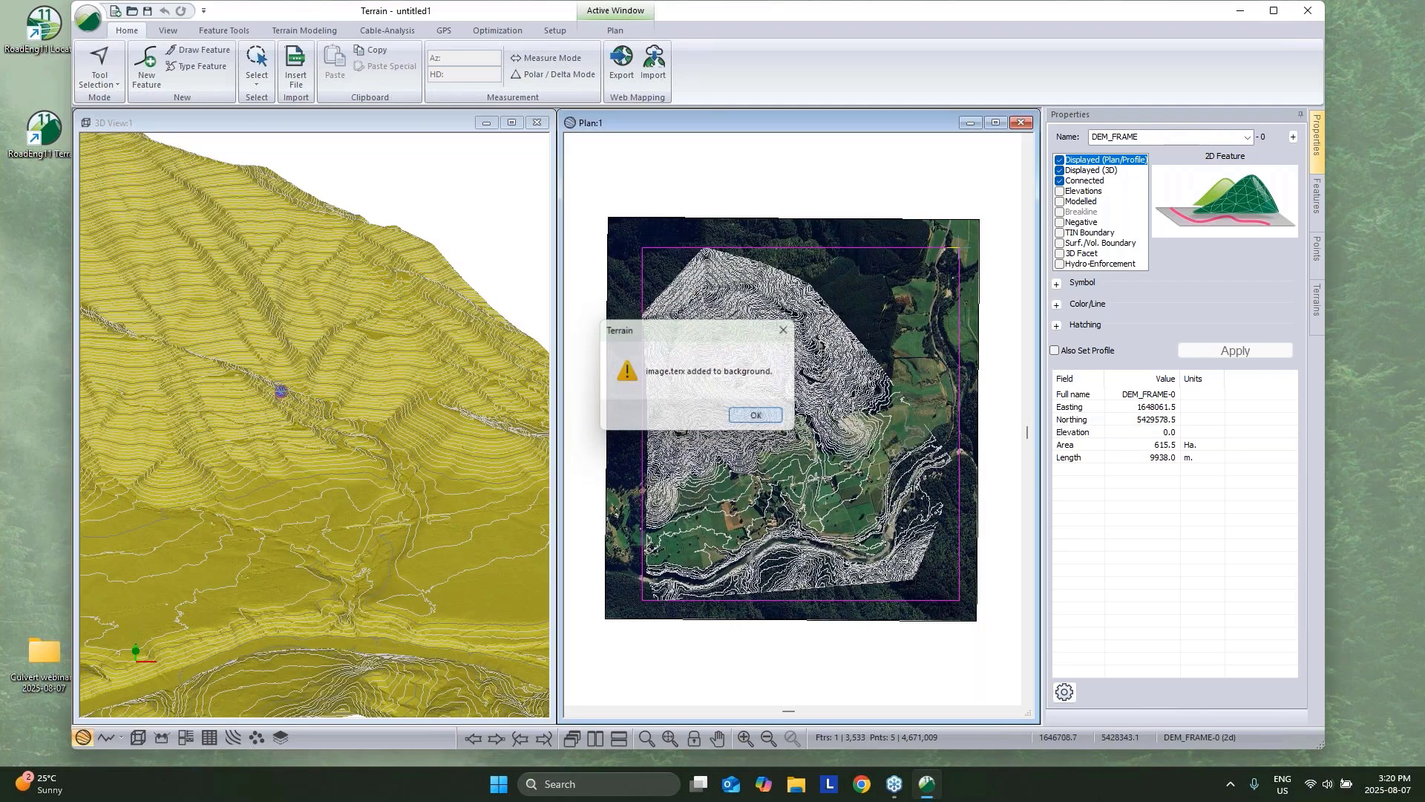
{"action": "key", "text": "Return"}
{"action": "scroll", "coordinate": [863, 445], "scroll_direction": "up", "scroll_amount": 3}
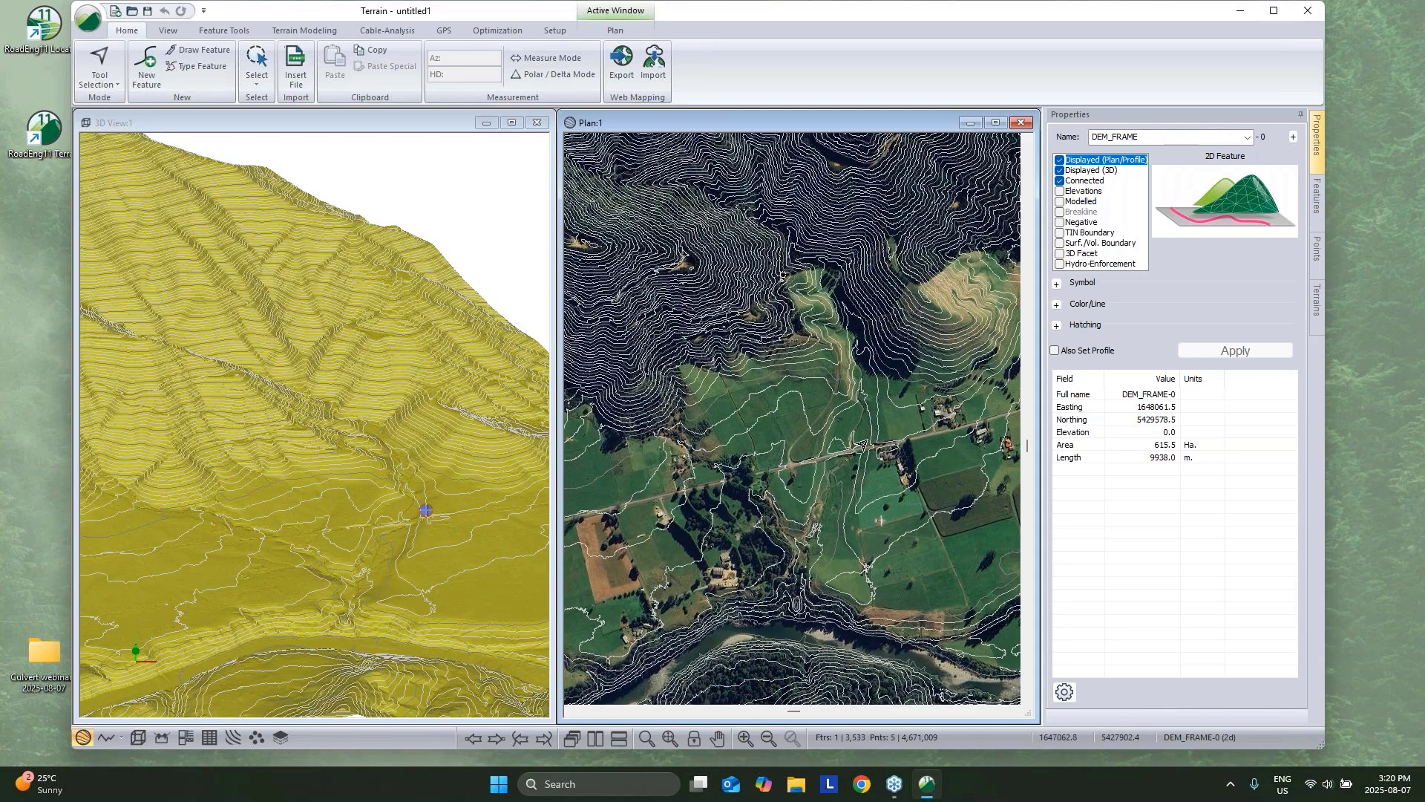
{"action": "scroll", "coordinate": [862, 445], "scroll_direction": "up", "scroll_amount": 3}
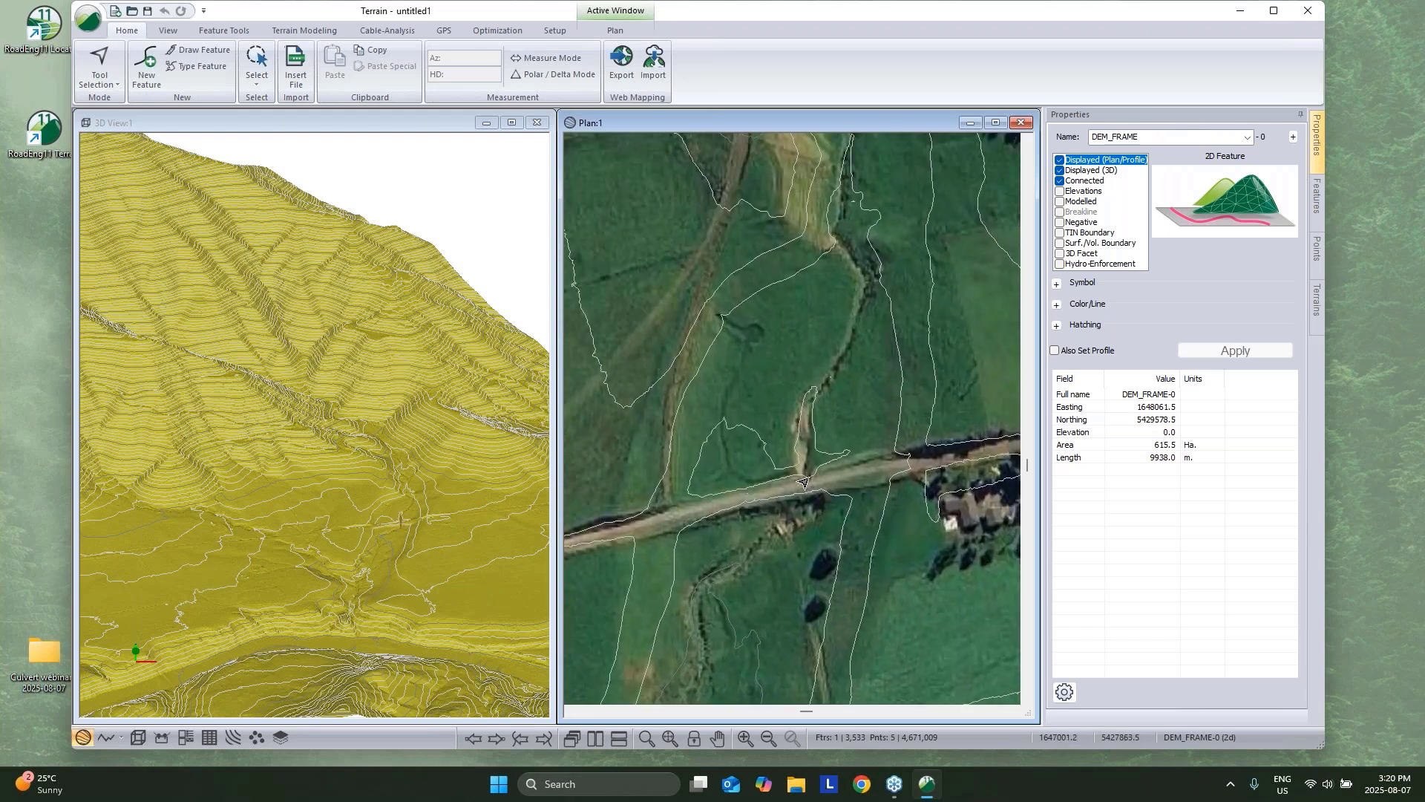
Generate streams and ponds on the current TIN with a 1.00 m cell size, 5.0 m depression fill depth and 50.0 sq. m minimum pond area.
{"action": "scroll", "coordinate": [804, 483], "scroll_direction": "up", "scroll_amount": 2}
{"action": "mouse_move", "coordinate": [818, 479]}
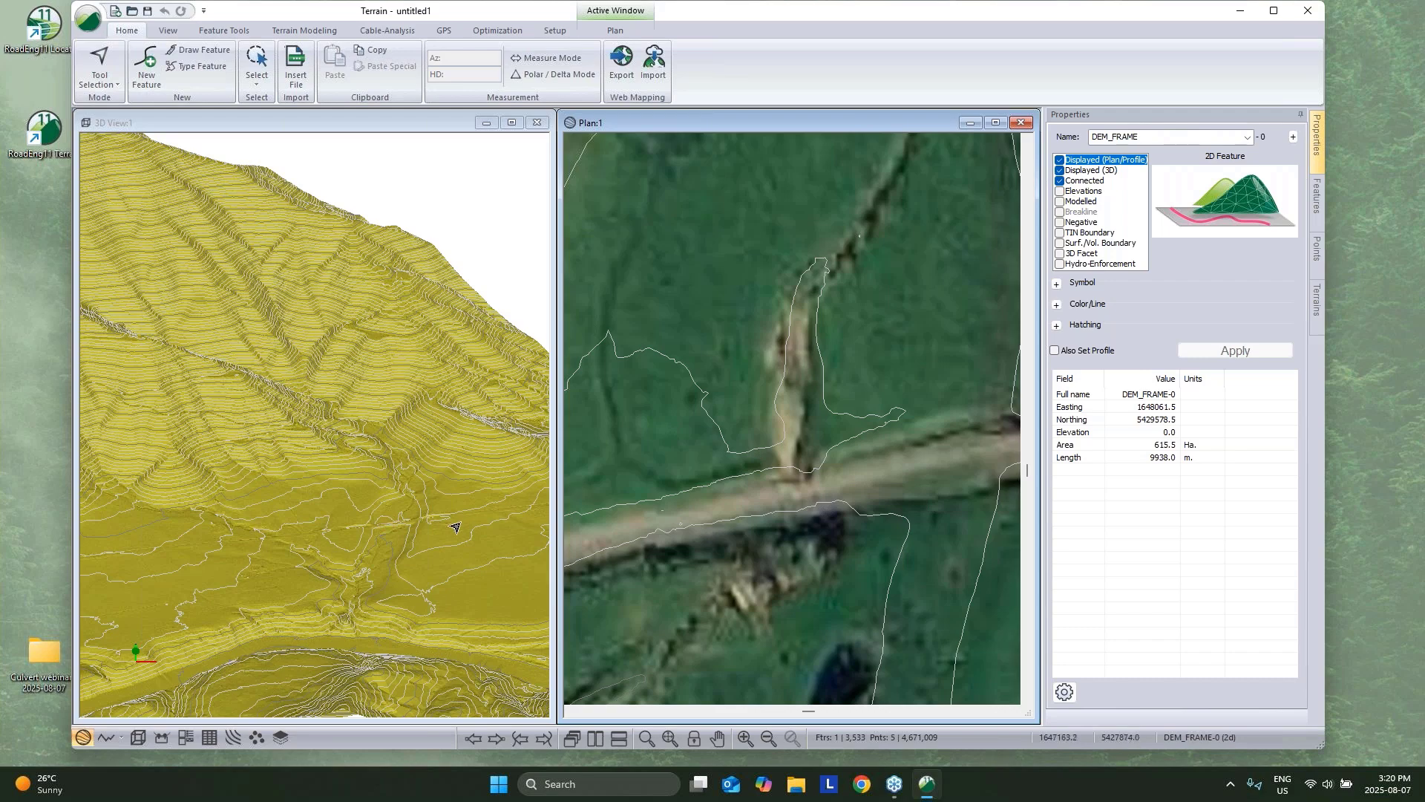
{"action": "left_click_drag", "start_coordinate": [454, 530], "coordinate": [417, 499]}
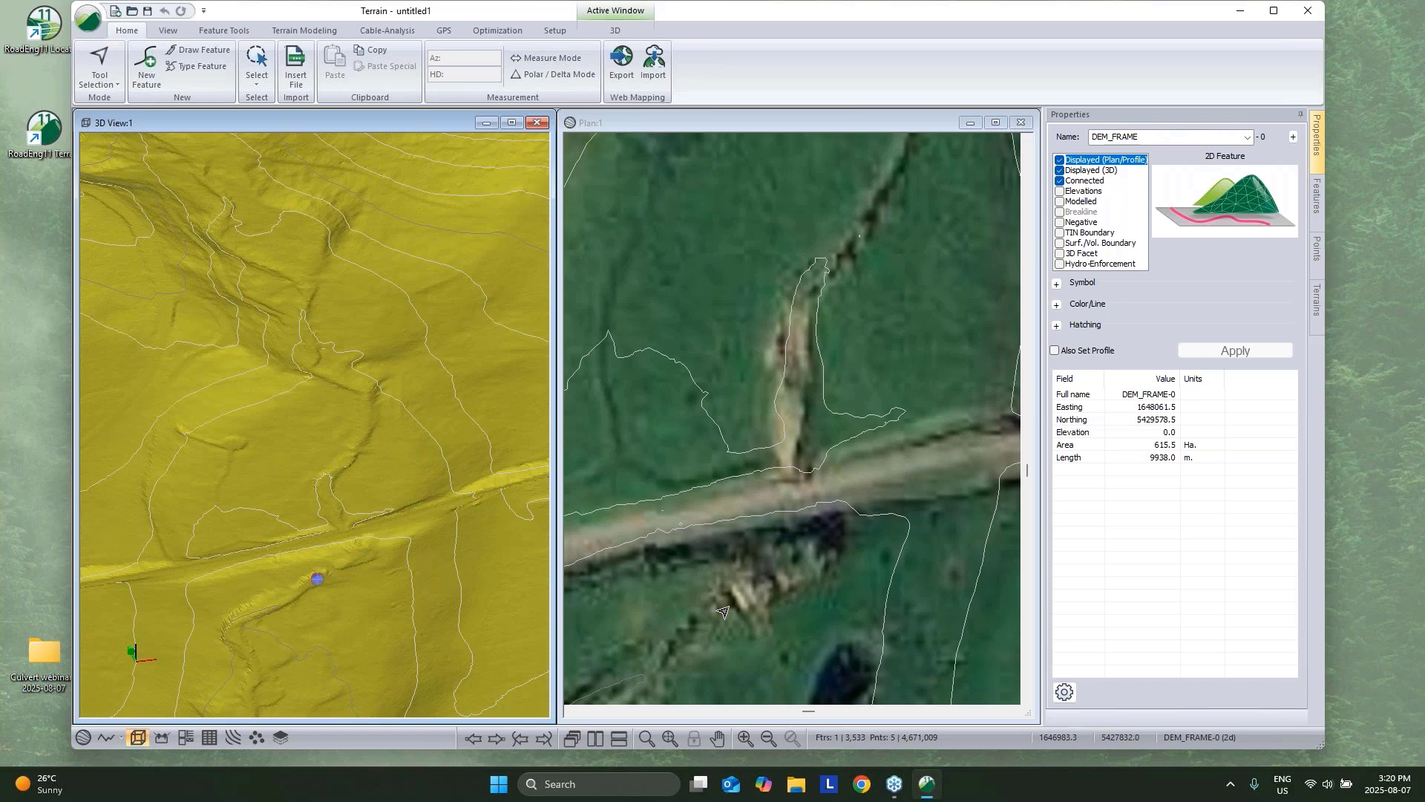
{"action": "mouse_move", "coordinate": [721, 611]}
{"action": "mouse_move", "coordinate": [721, 562]}
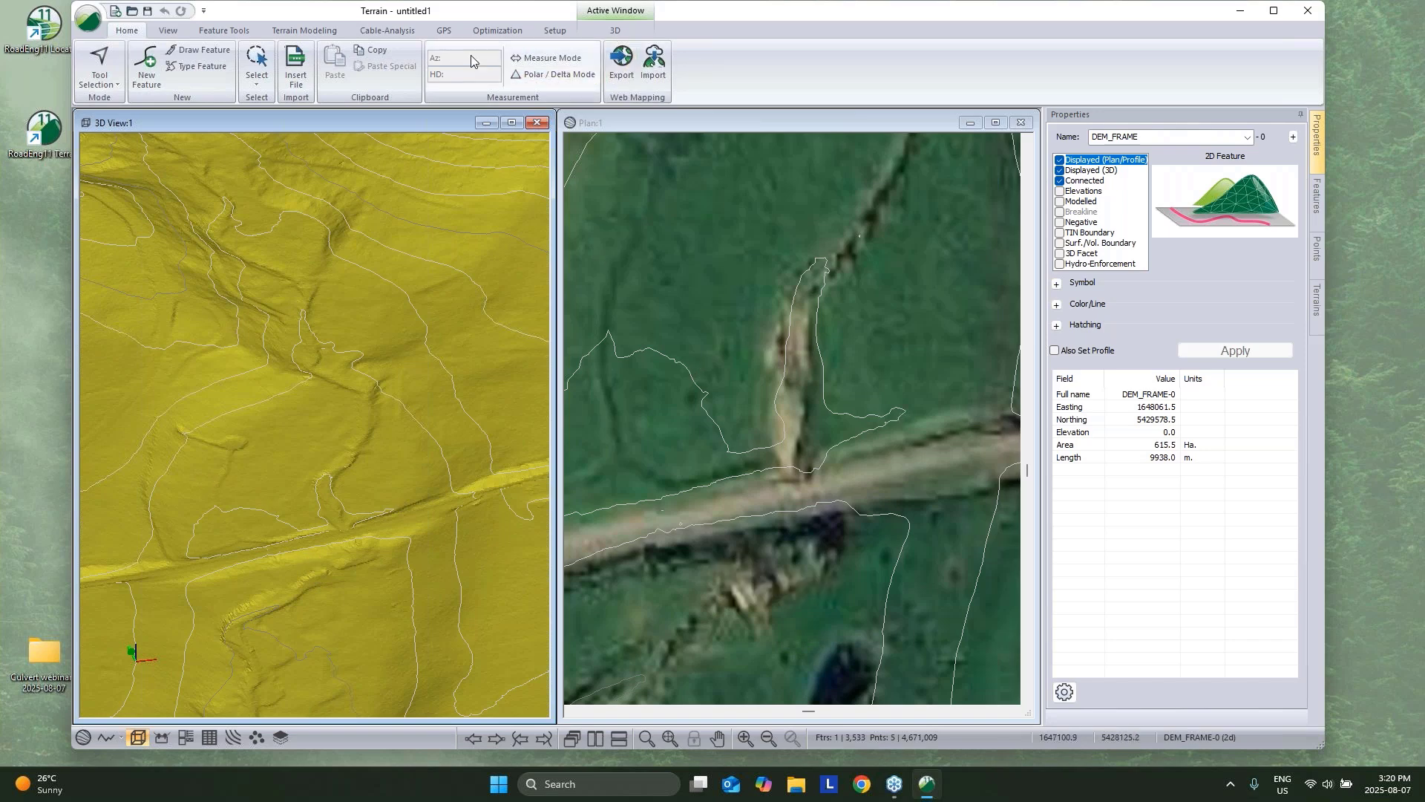
{"action": "left_click", "coordinate": [300, 30]}
{"action": "left_click", "coordinate": [413, 74]}
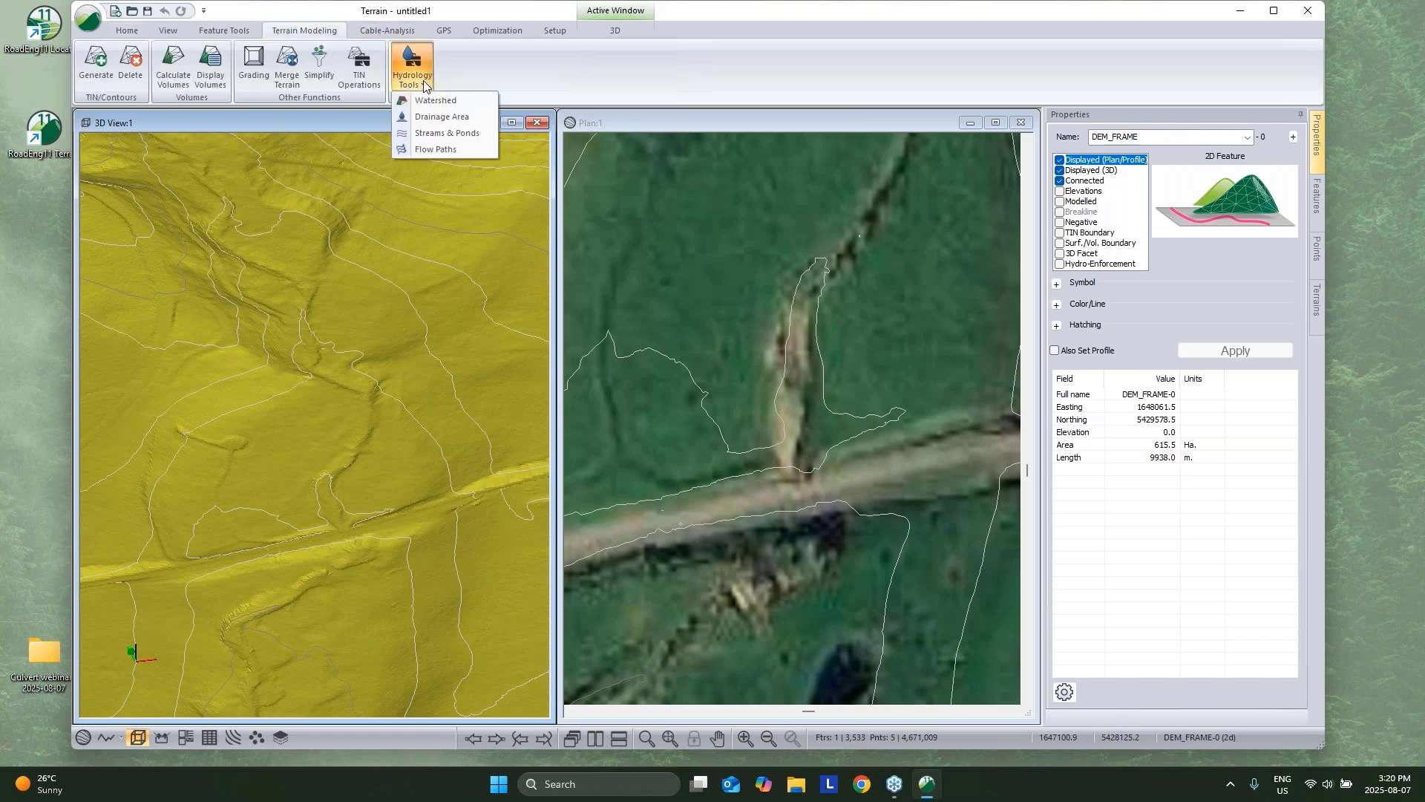
{"action": "left_click", "coordinate": [437, 135]}
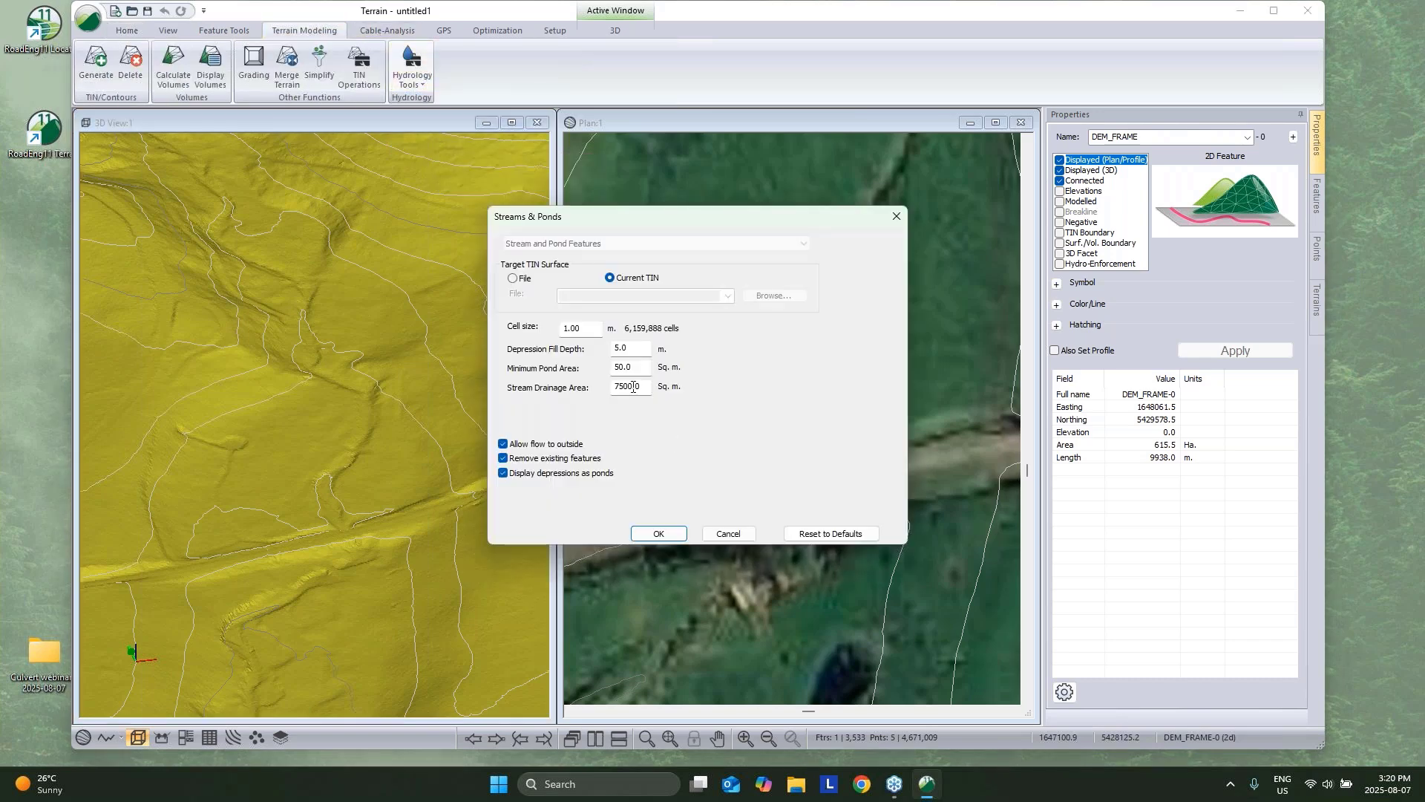
{"action": "left_click_drag", "start_coordinate": [623, 385], "coordinate": [614, 386]}
{"action": "left_click", "coordinate": [659, 534]}
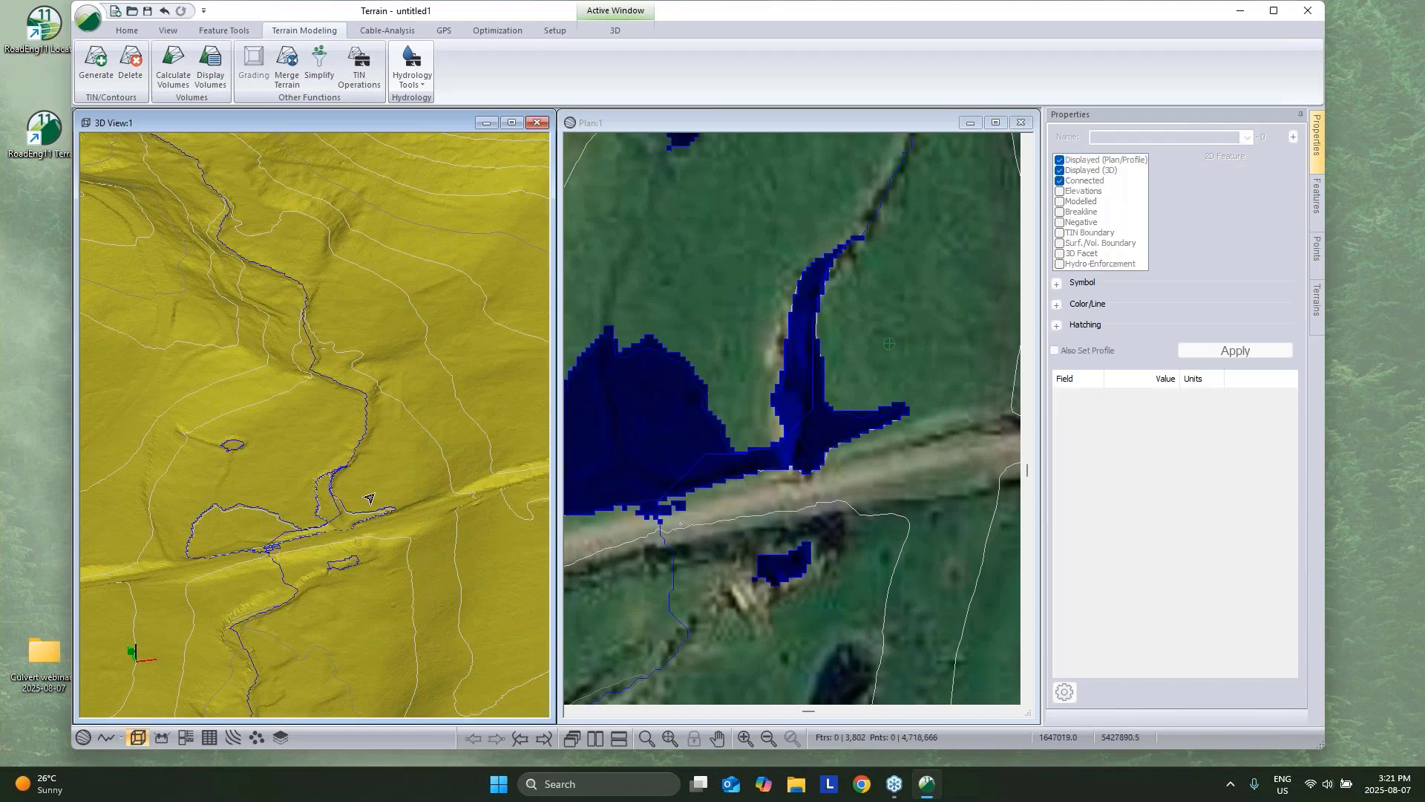
Examine the pond outlines and flow route where the stream meets the road, in both the 3D and plan views.
{"action": "scroll", "coordinate": [303, 527], "scroll_direction": "up", "scroll_amount": 3}
{"action": "left_click_drag", "start_coordinate": [302, 527], "coordinate": [395, 448]}
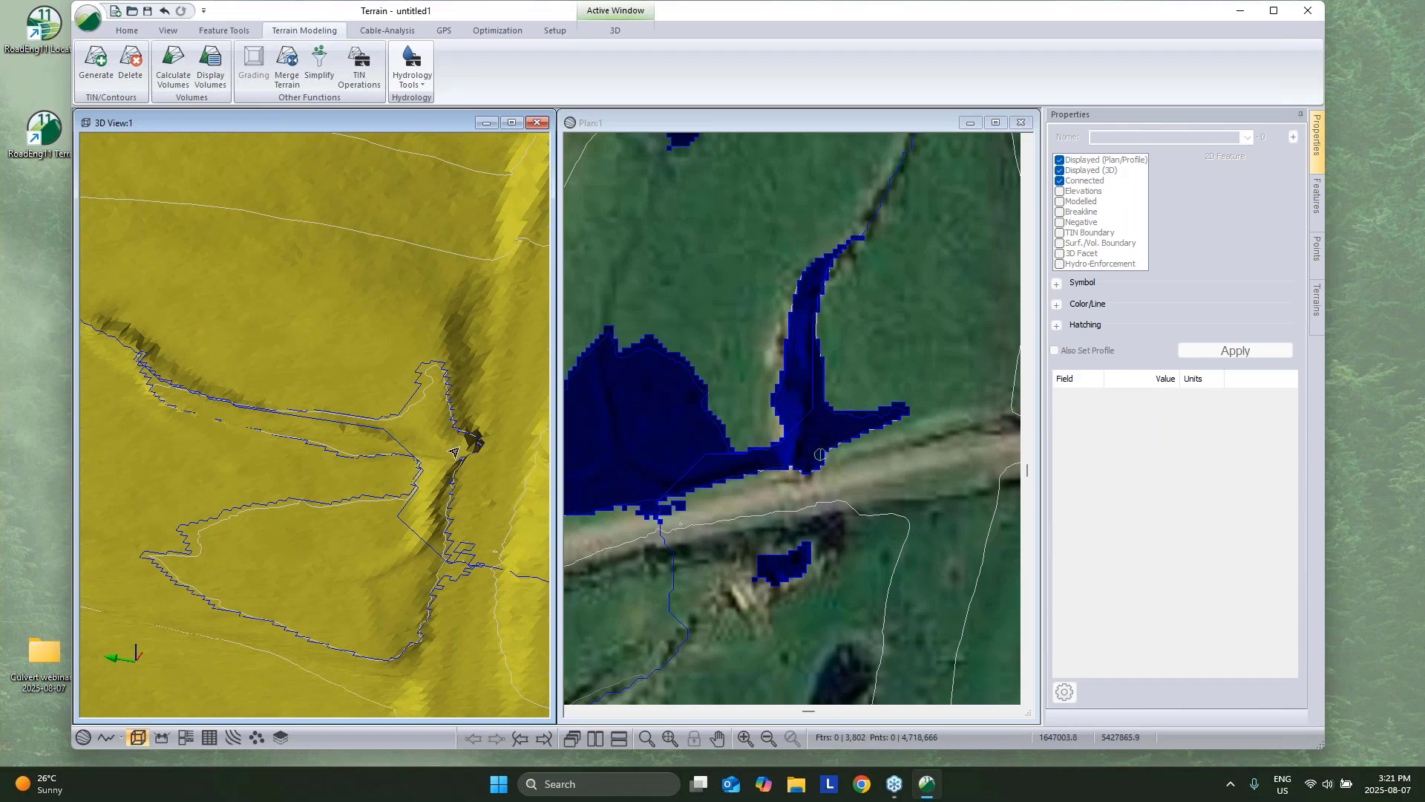
{"action": "mouse_move", "coordinate": [868, 573]}
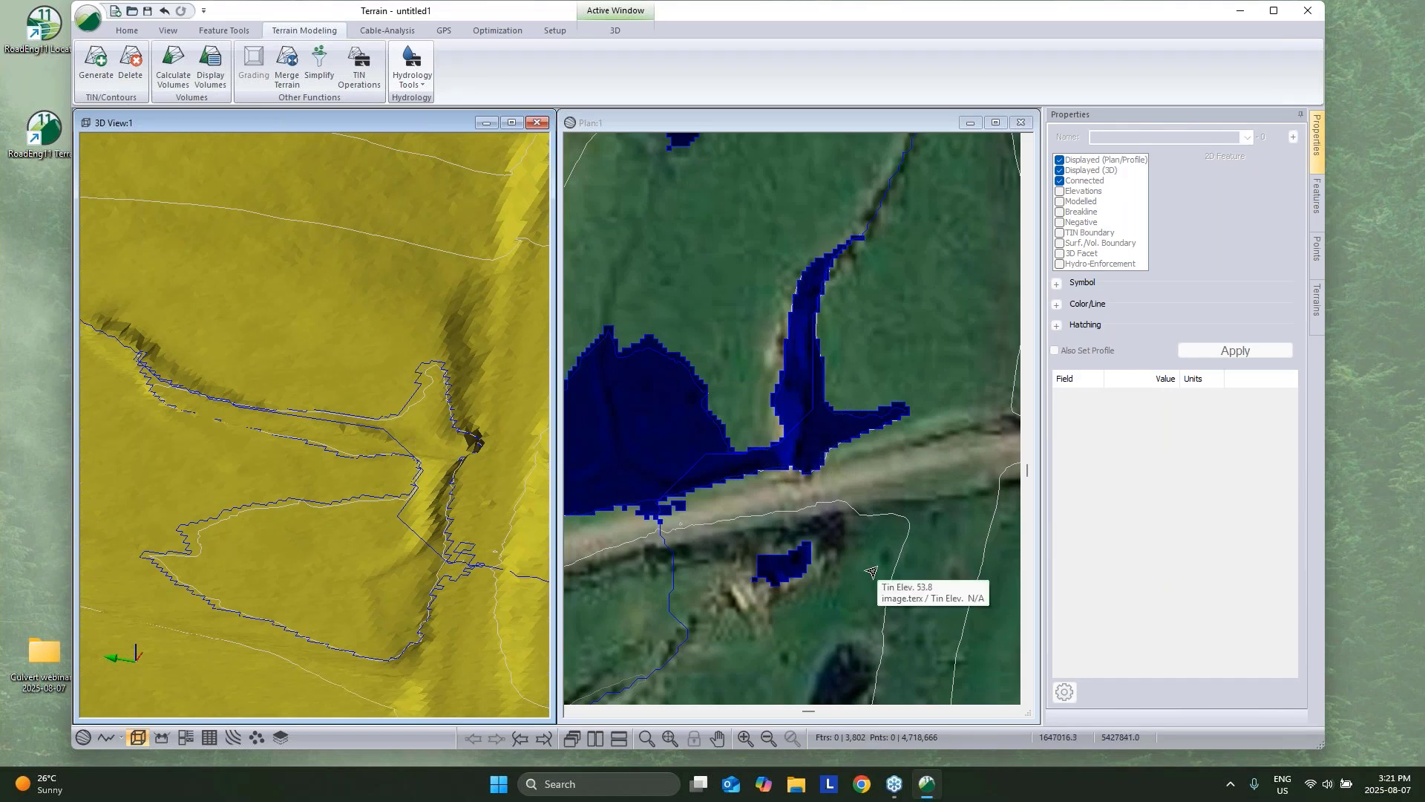
{"action": "left_click_drag", "start_coordinate": [445, 431], "coordinate": [361, 408]}
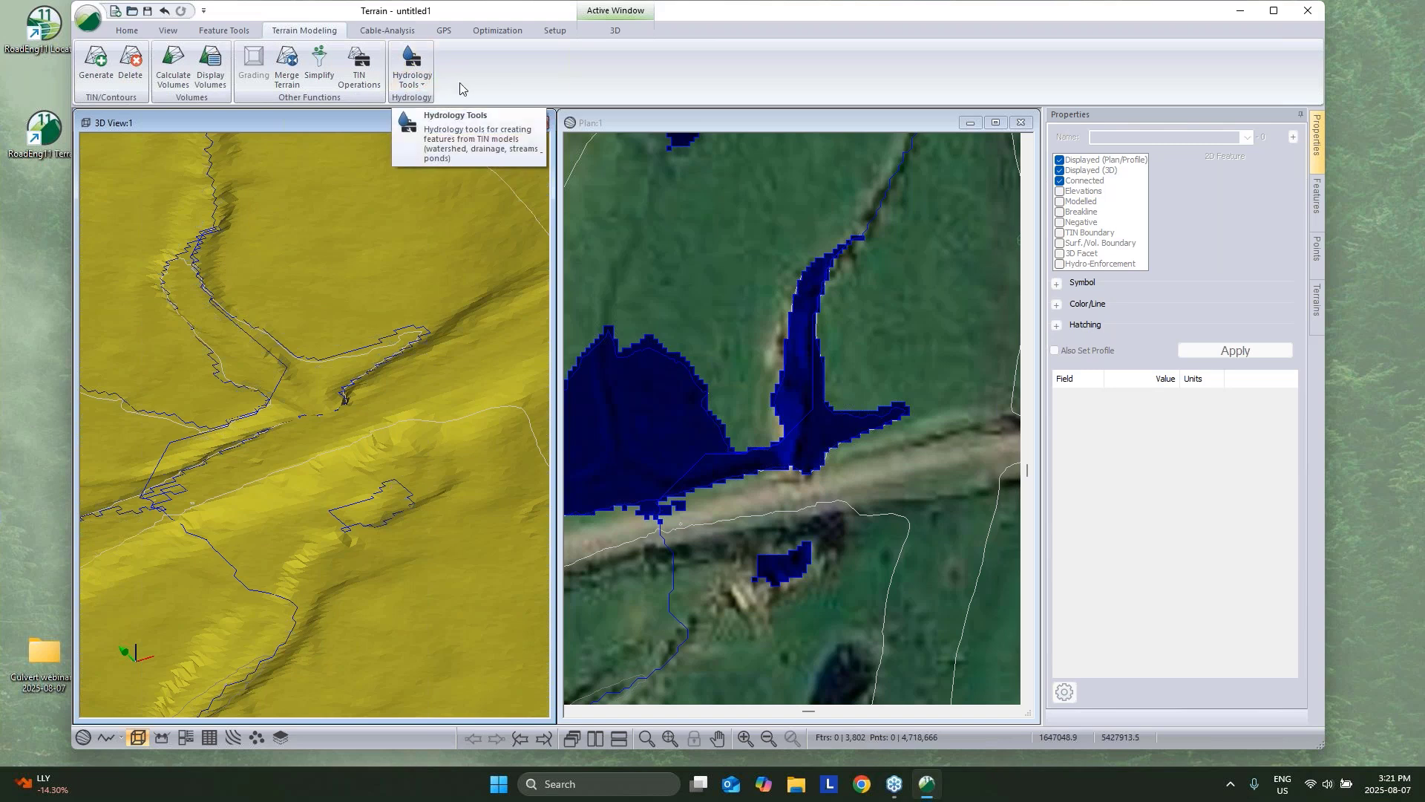
{"action": "left_click", "coordinate": [814, 475]}
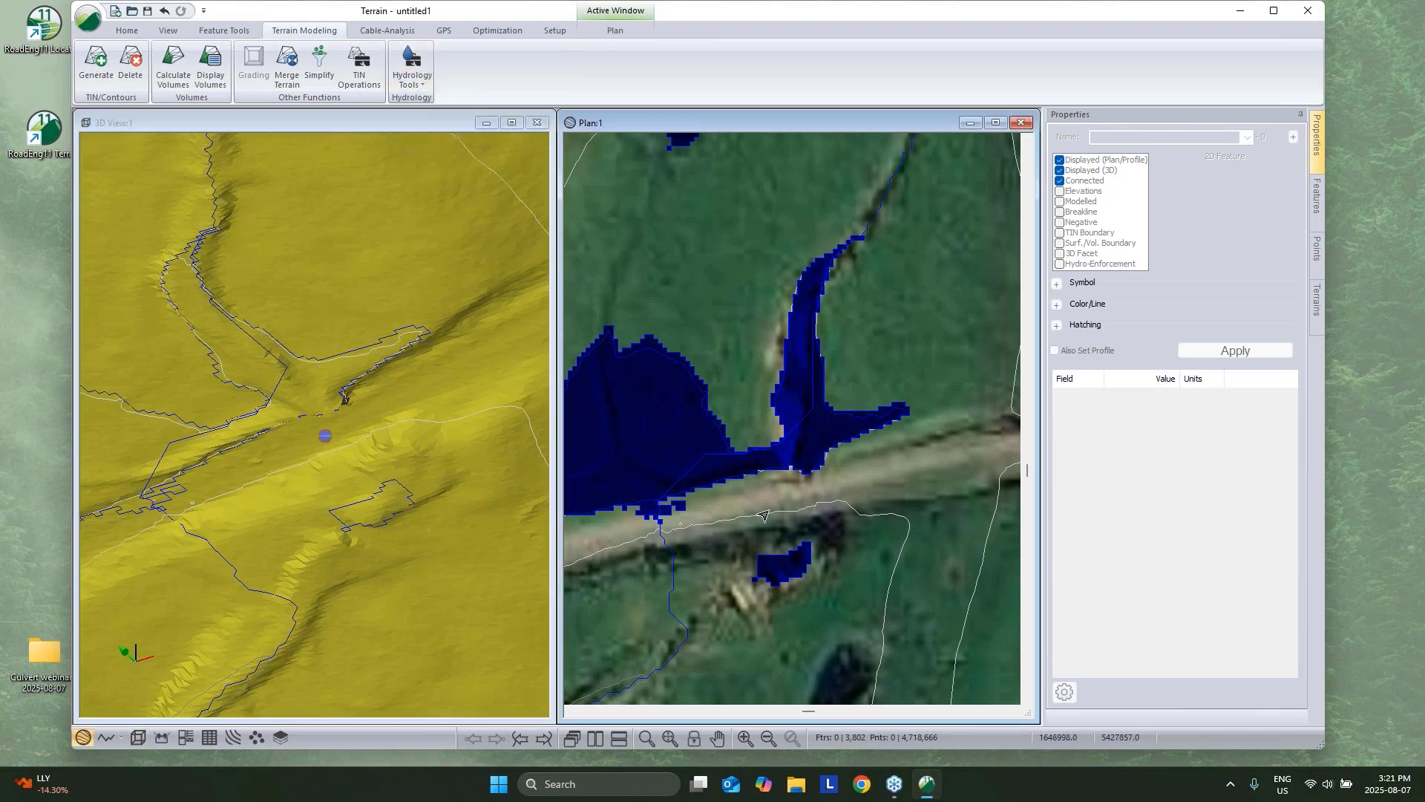
{"action": "key", "text": "Insert"}
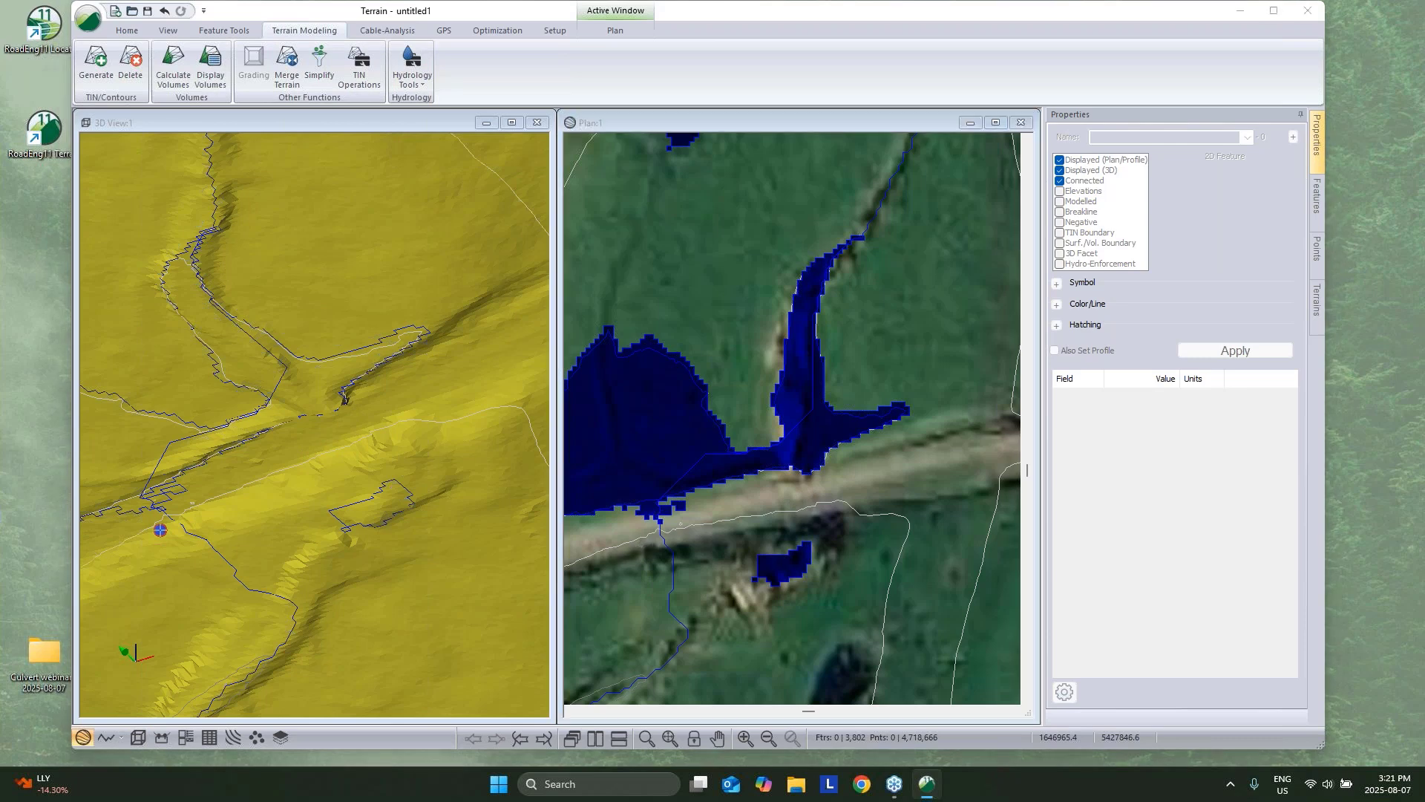
{"action": "left_click", "coordinate": [464, 230]}
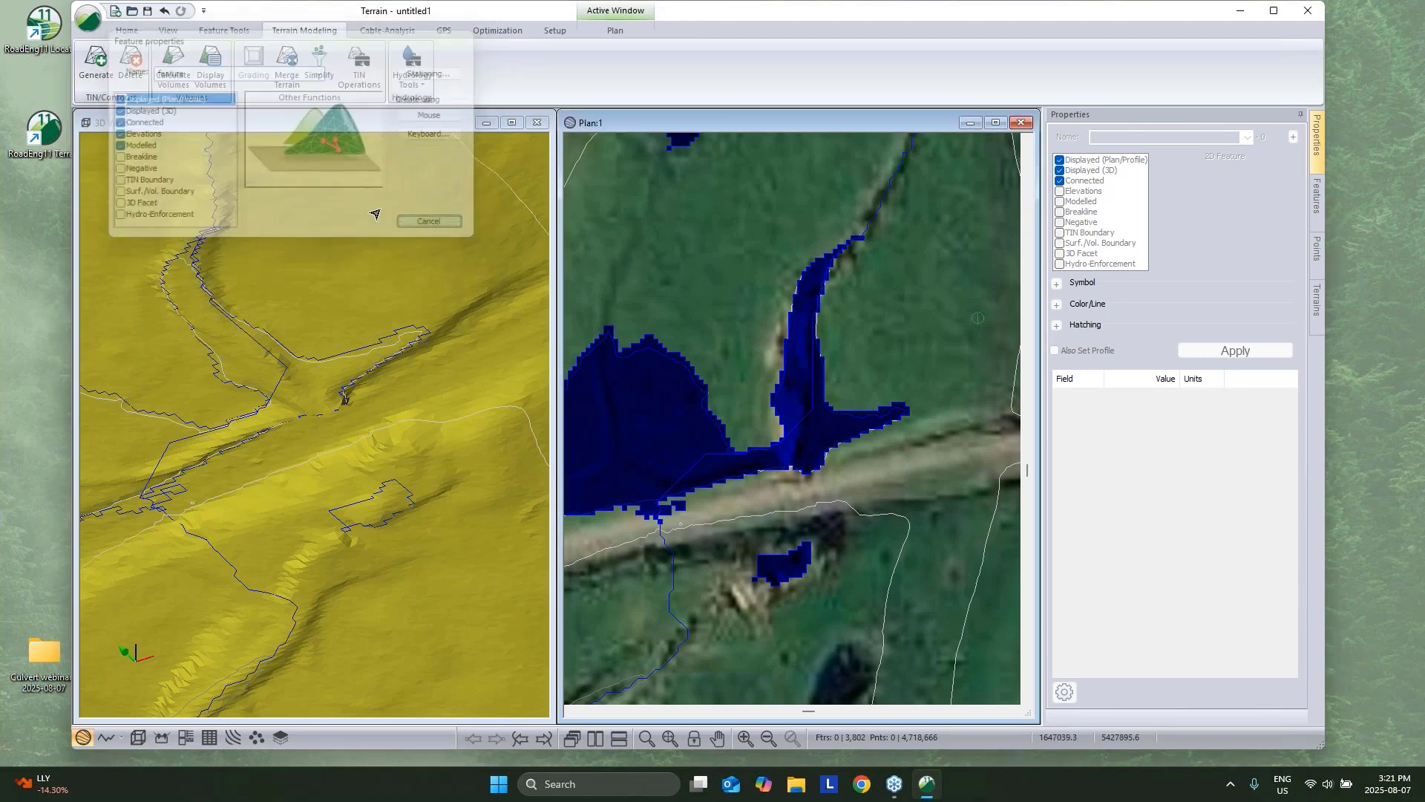
{"action": "left_click", "coordinate": [143, 73]}
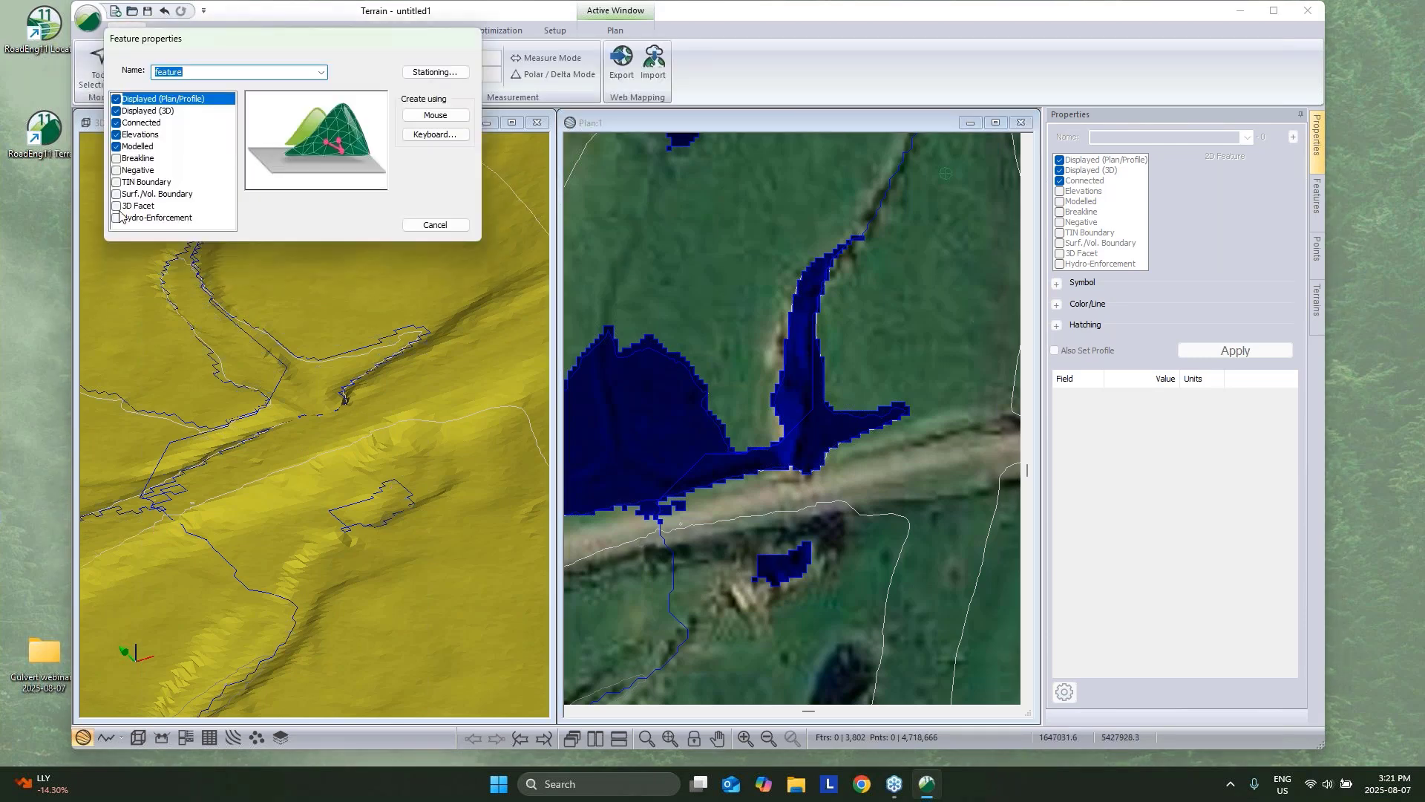
{"action": "left_click", "coordinate": [119, 218]}
{"action": "type", "text": "Culvert"}
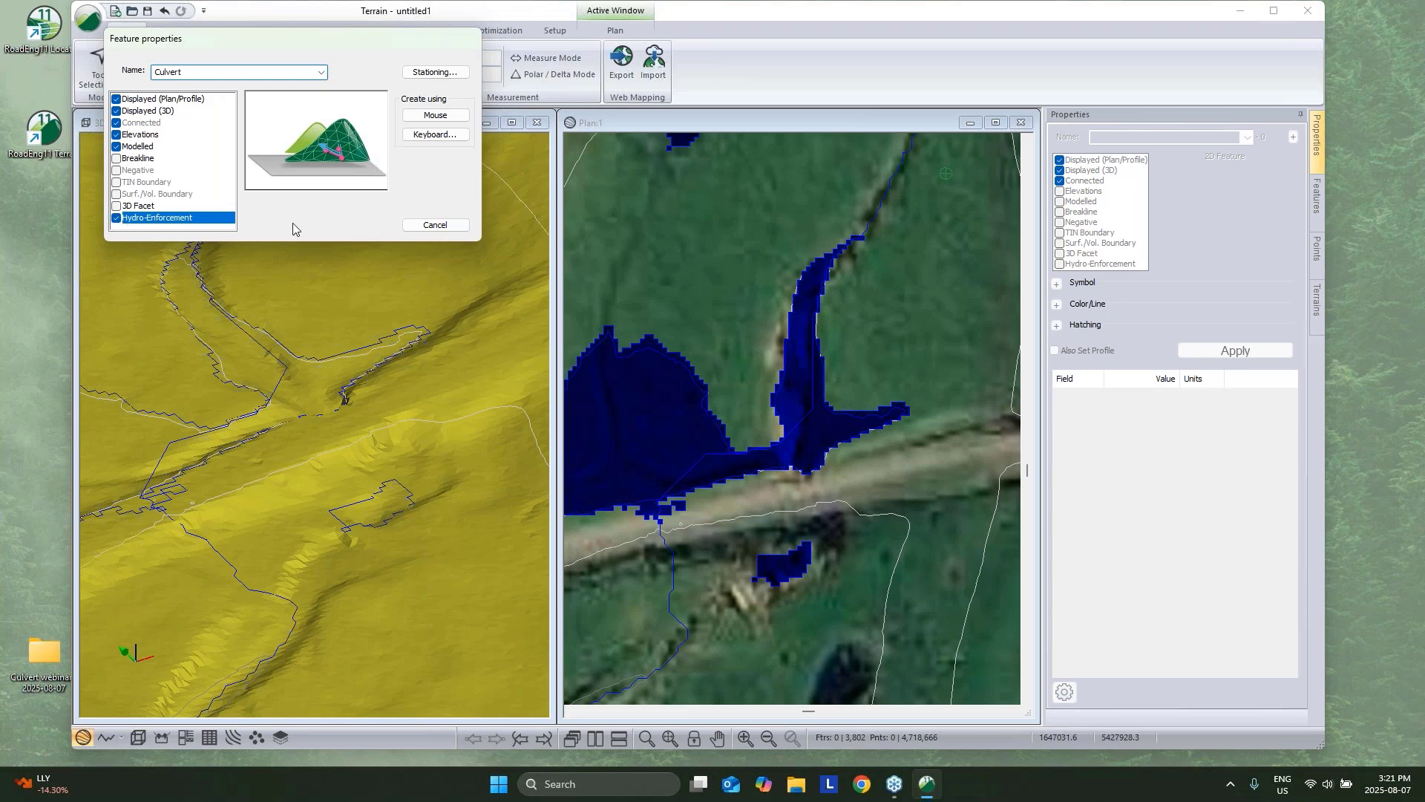
{"action": "left_click", "coordinate": [459, 226]}
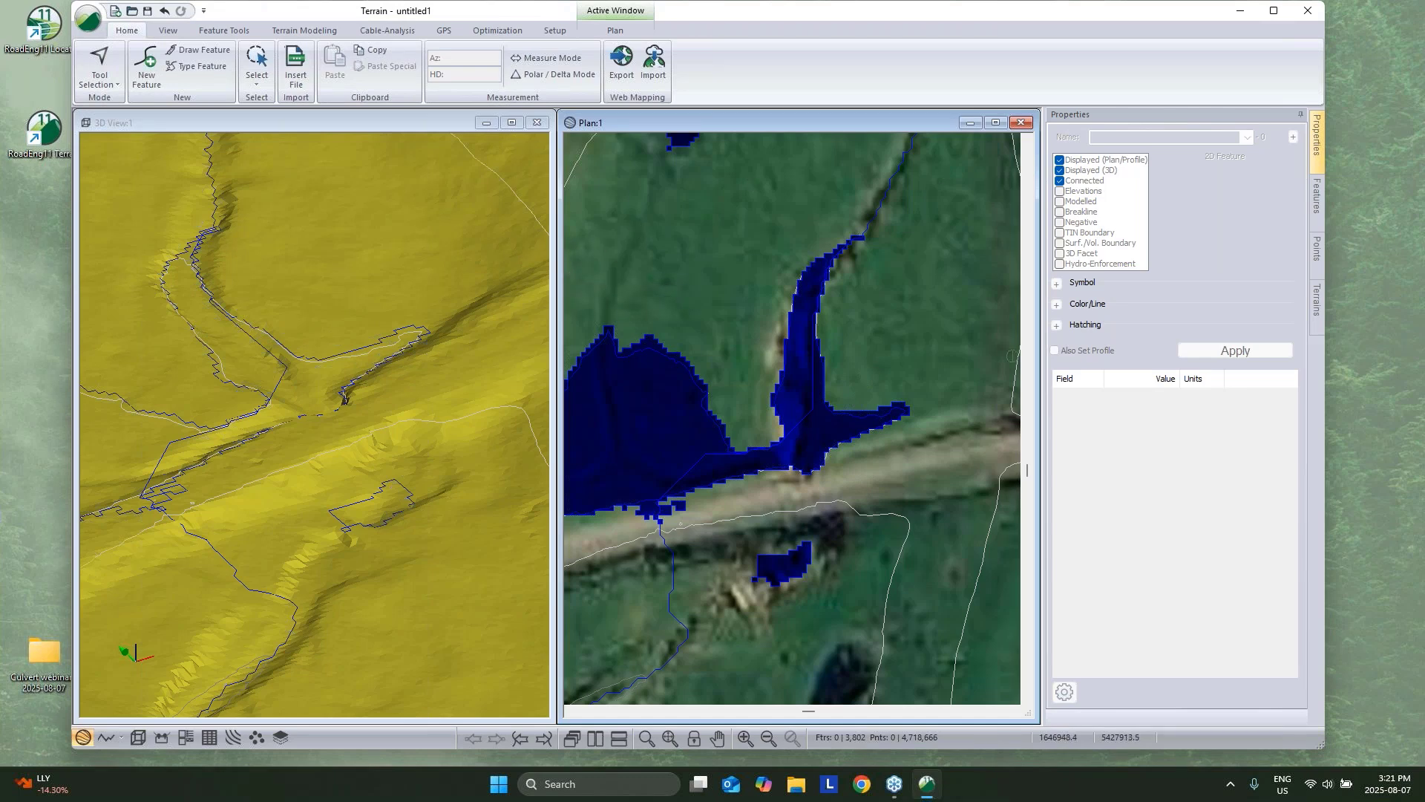
Create a Hydro-Enforcement feature named Culvert and draw it about 15.3 m long across the road at the stream crossing.
{"action": "middle_click_drag", "start_coordinate": [709, 327], "coordinate": [766, 352]}
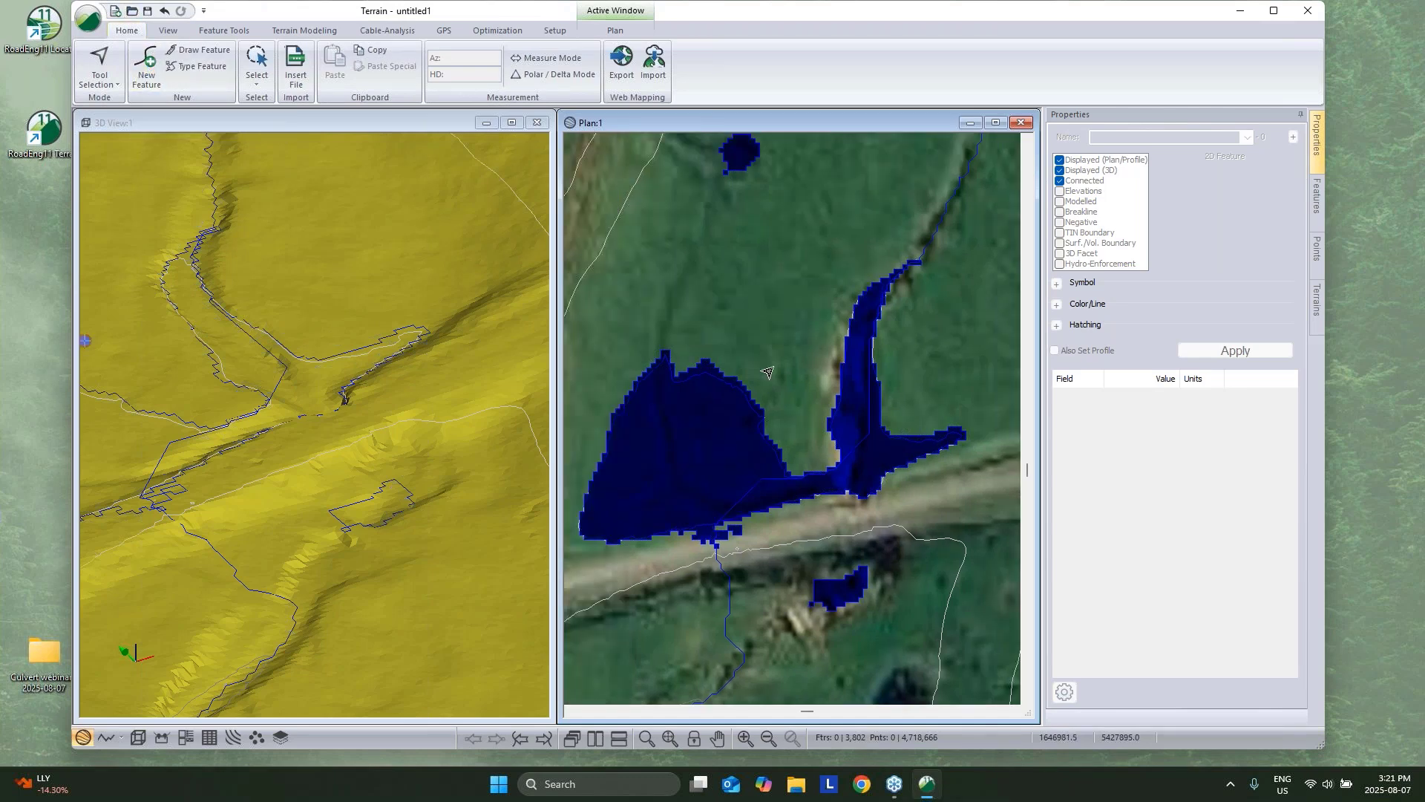
{"action": "key", "text": "ctrl+f"}
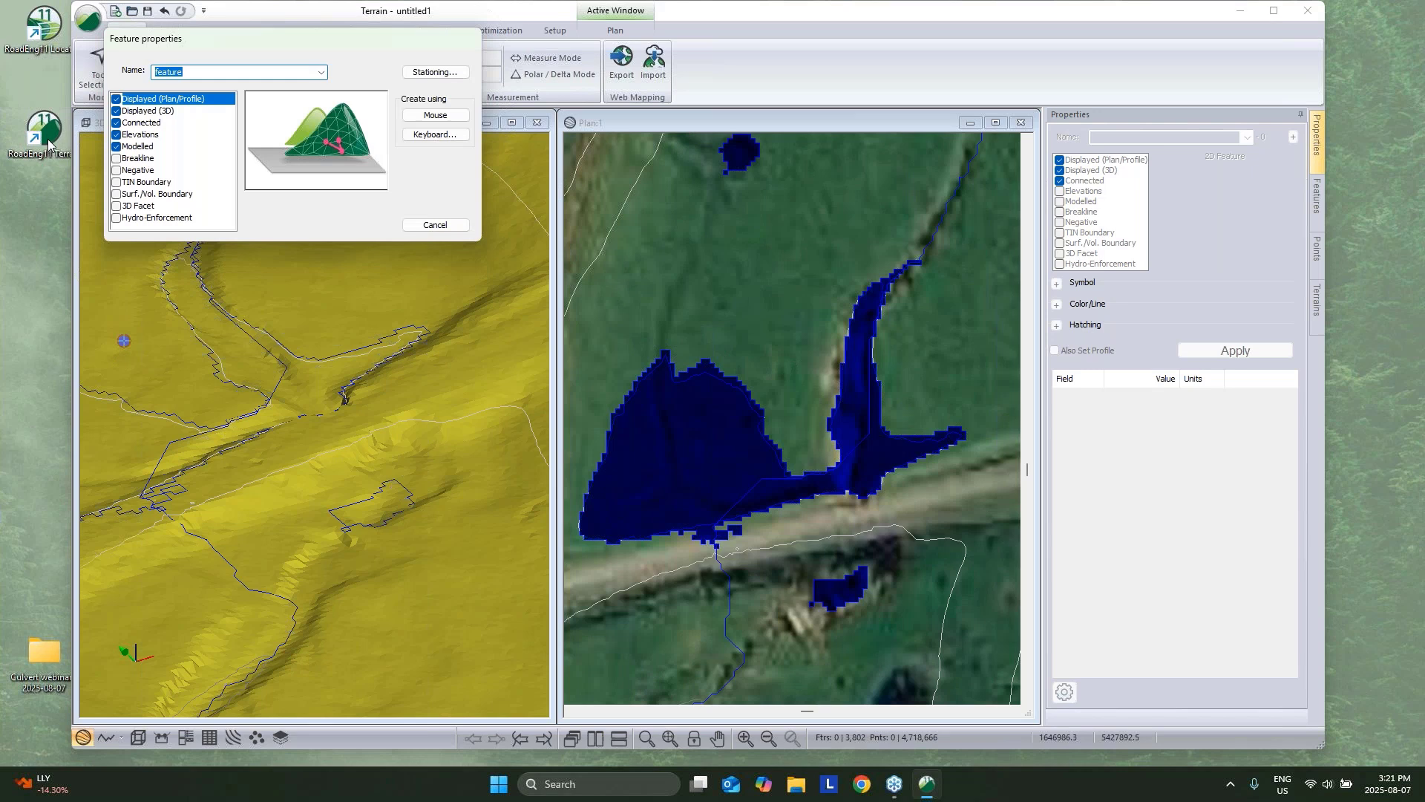
{"action": "left_click", "coordinate": [116, 217]}
{"action": "type", "text": "Culvert"}
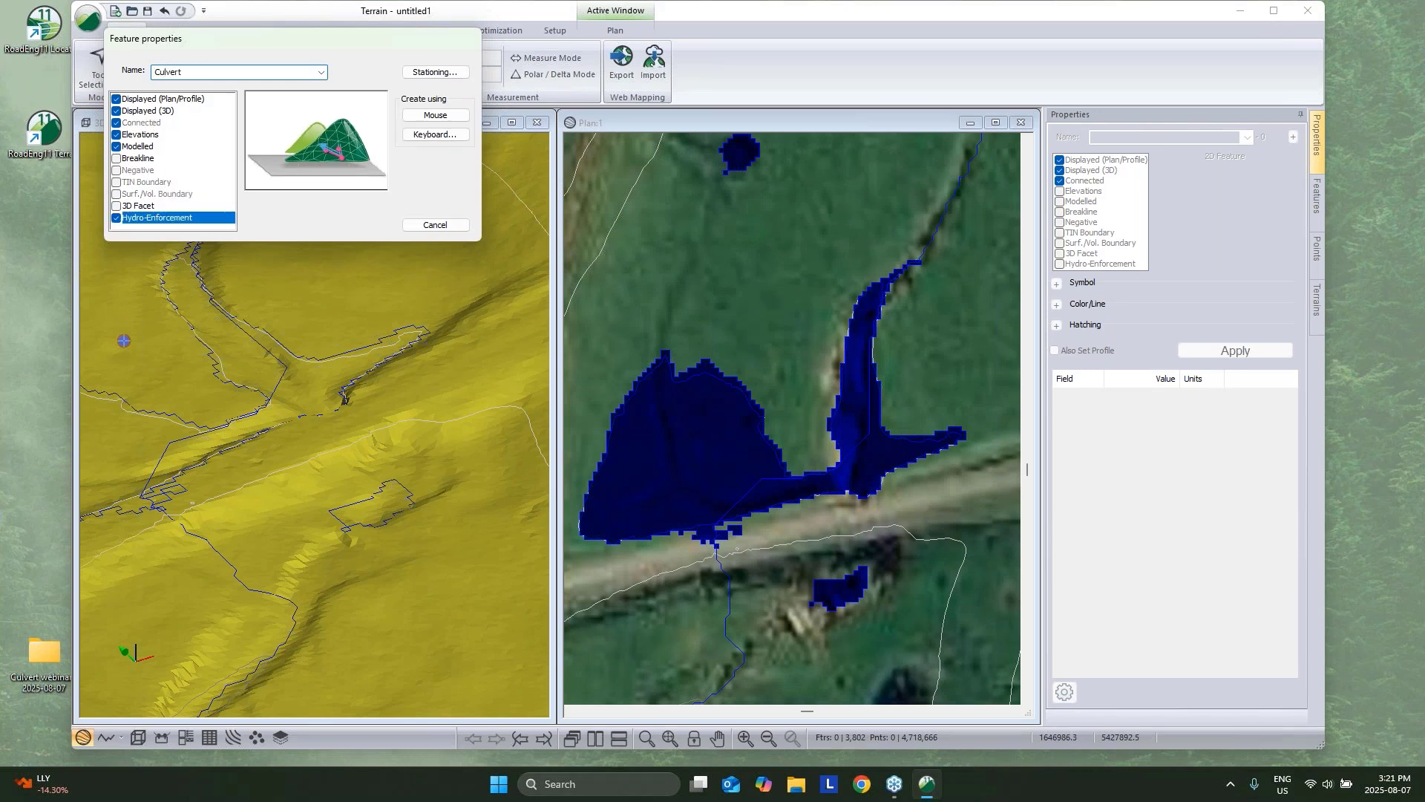
{"action": "left_click", "coordinate": [436, 115]}
{"action": "left_click", "coordinate": [664, 409]}
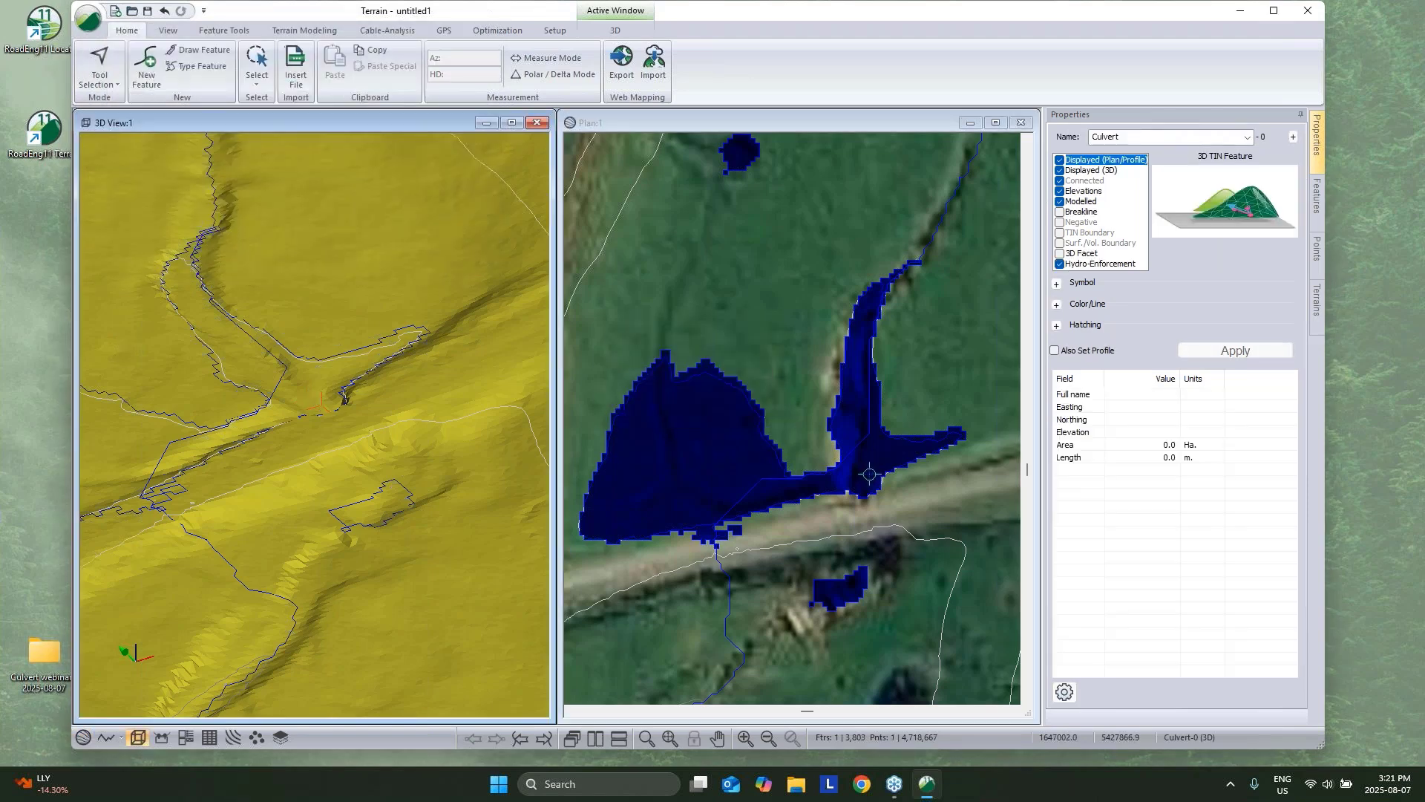
{"action": "left_click", "coordinate": [383, 453]}
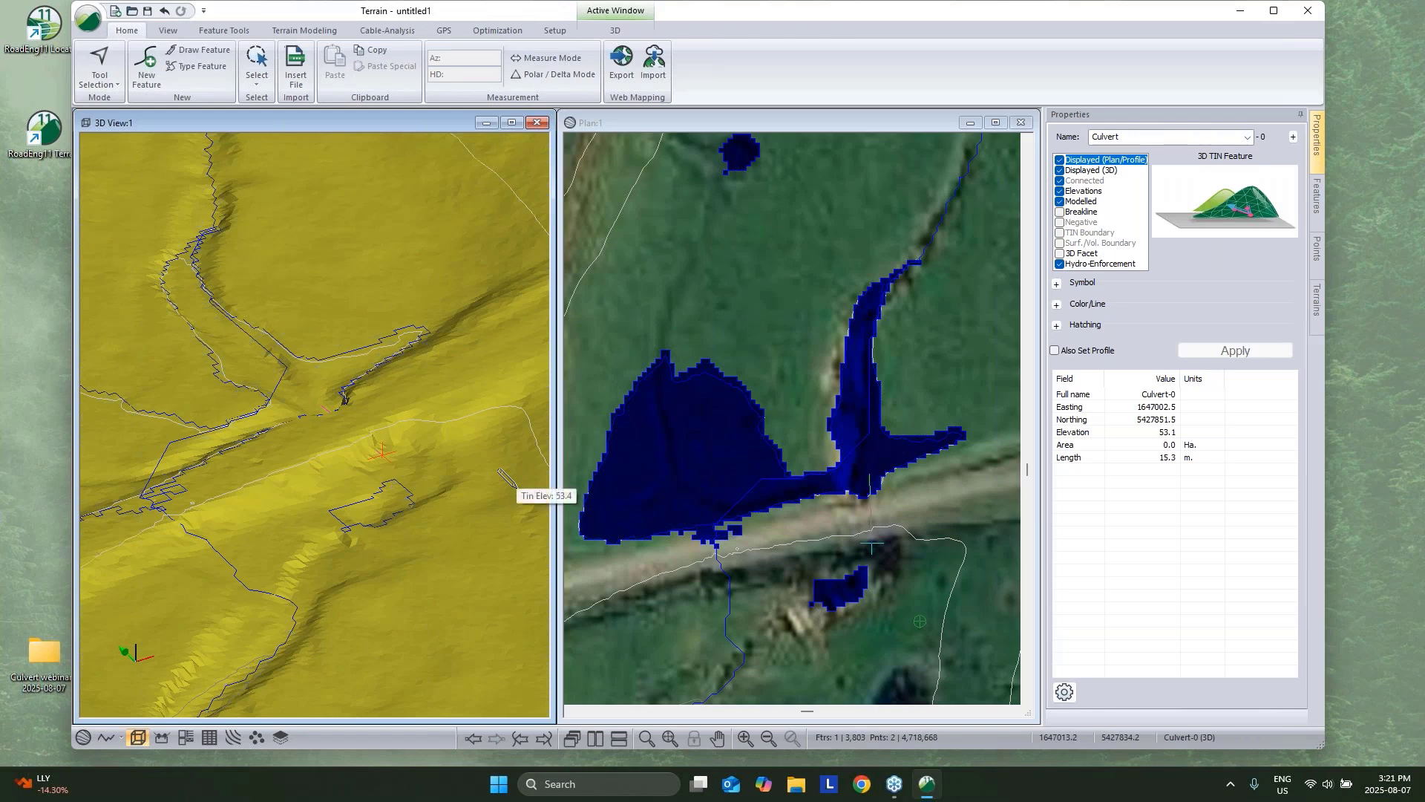
Draw a second Culvert hydro-enforcement line, about 9 m long, out of the small pond just downstream of the road.
{"action": "left_click", "coordinate": [146, 67]}
{"action": "left_click", "coordinate": [420, 117]}
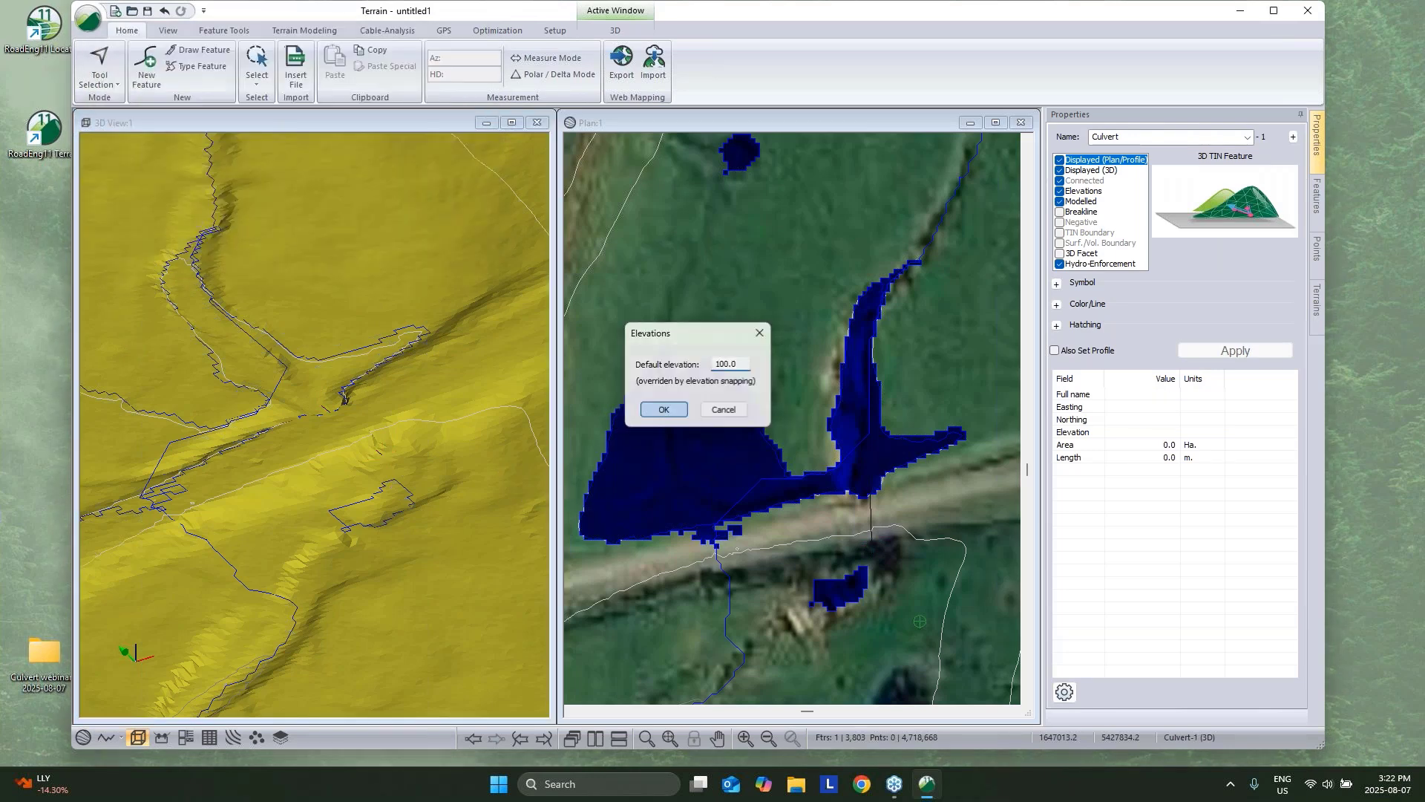
{"action": "left_click", "coordinate": [663, 410]}
{"action": "left_click", "coordinate": [831, 597]}
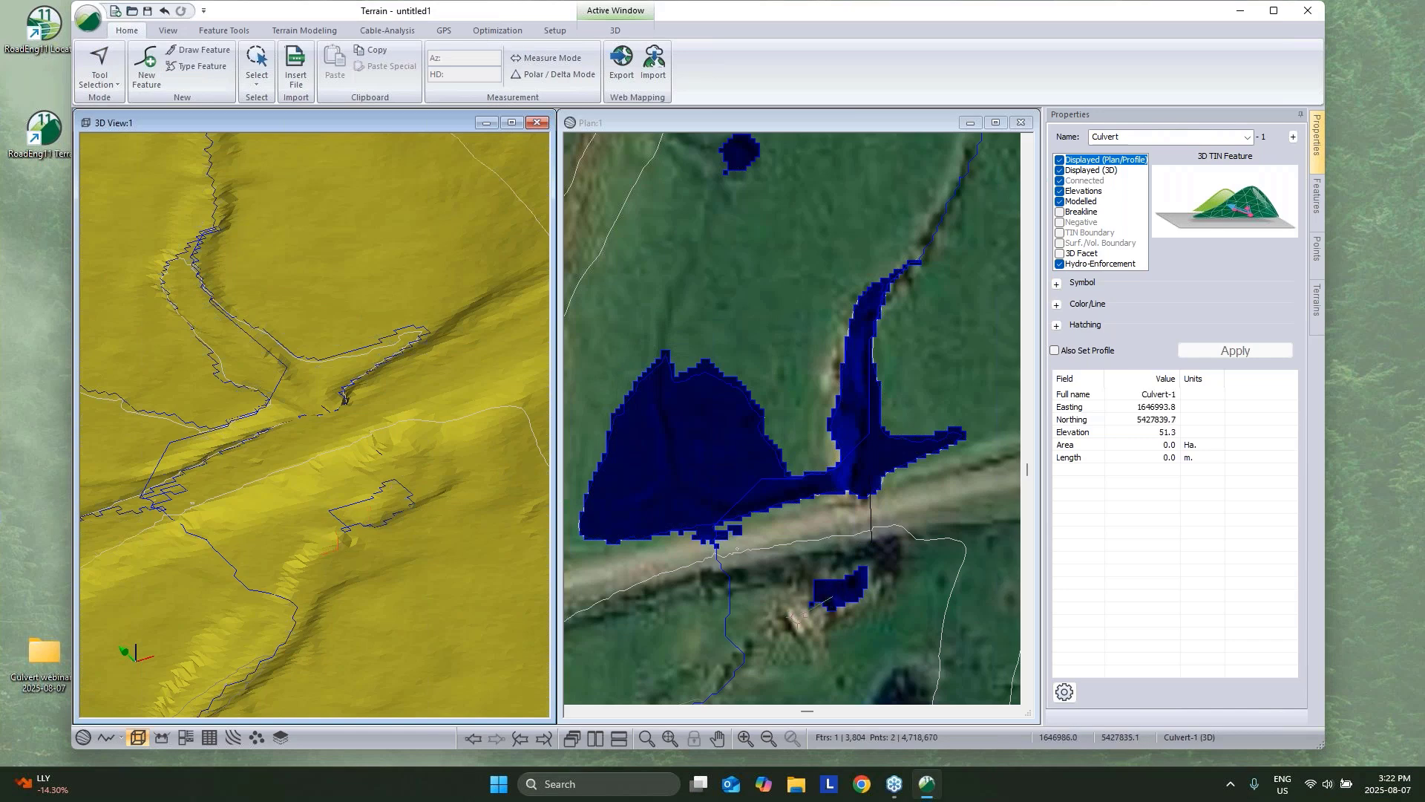
{"action": "right_click", "coordinate": [490, 418]}
{"action": "left_click", "coordinate": [521, 429]}
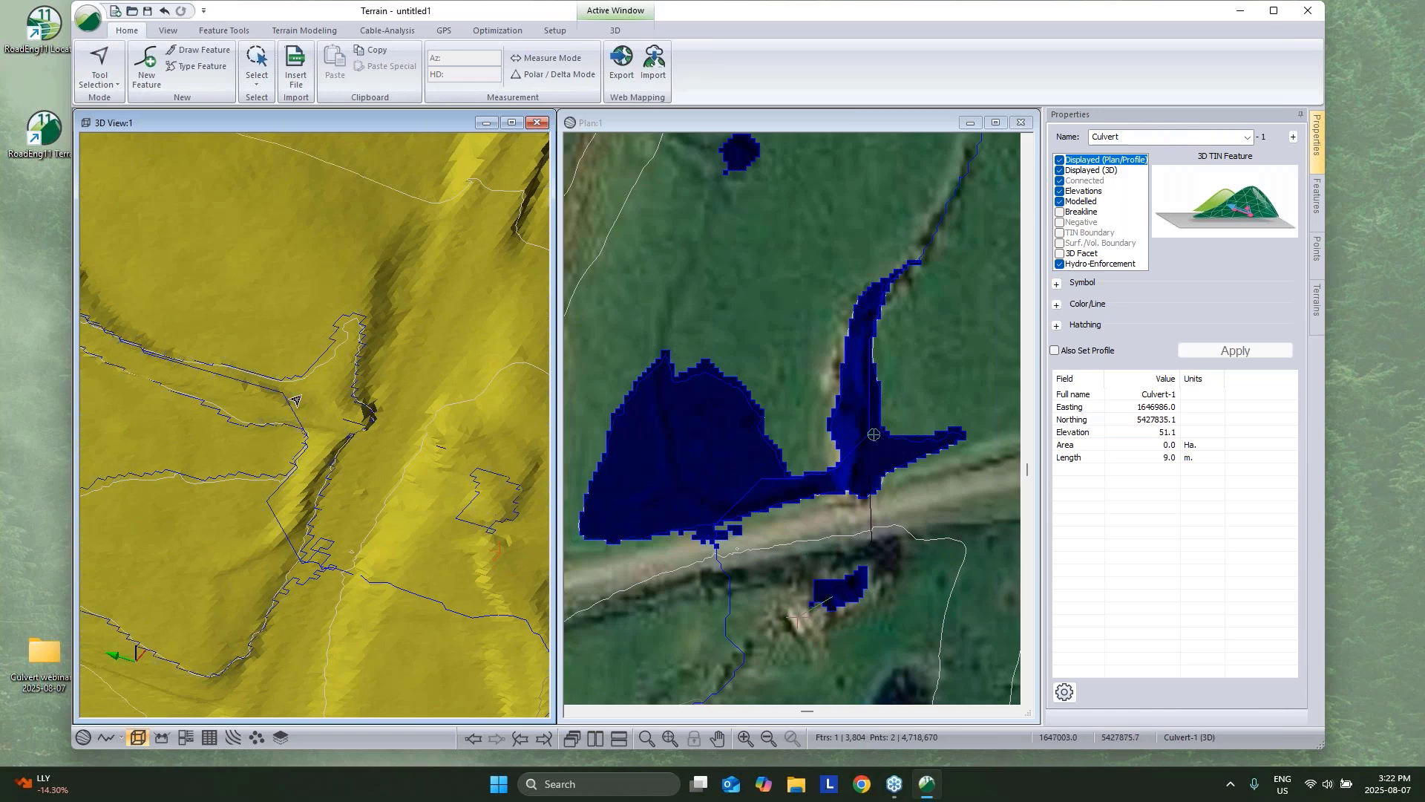
Move the upstream end point of the road-crossing culvert closer to the road, making the line about 14 m long.
{"action": "left_click", "coordinate": [346, 416]}
{"action": "right_click", "coordinate": [346, 411]}
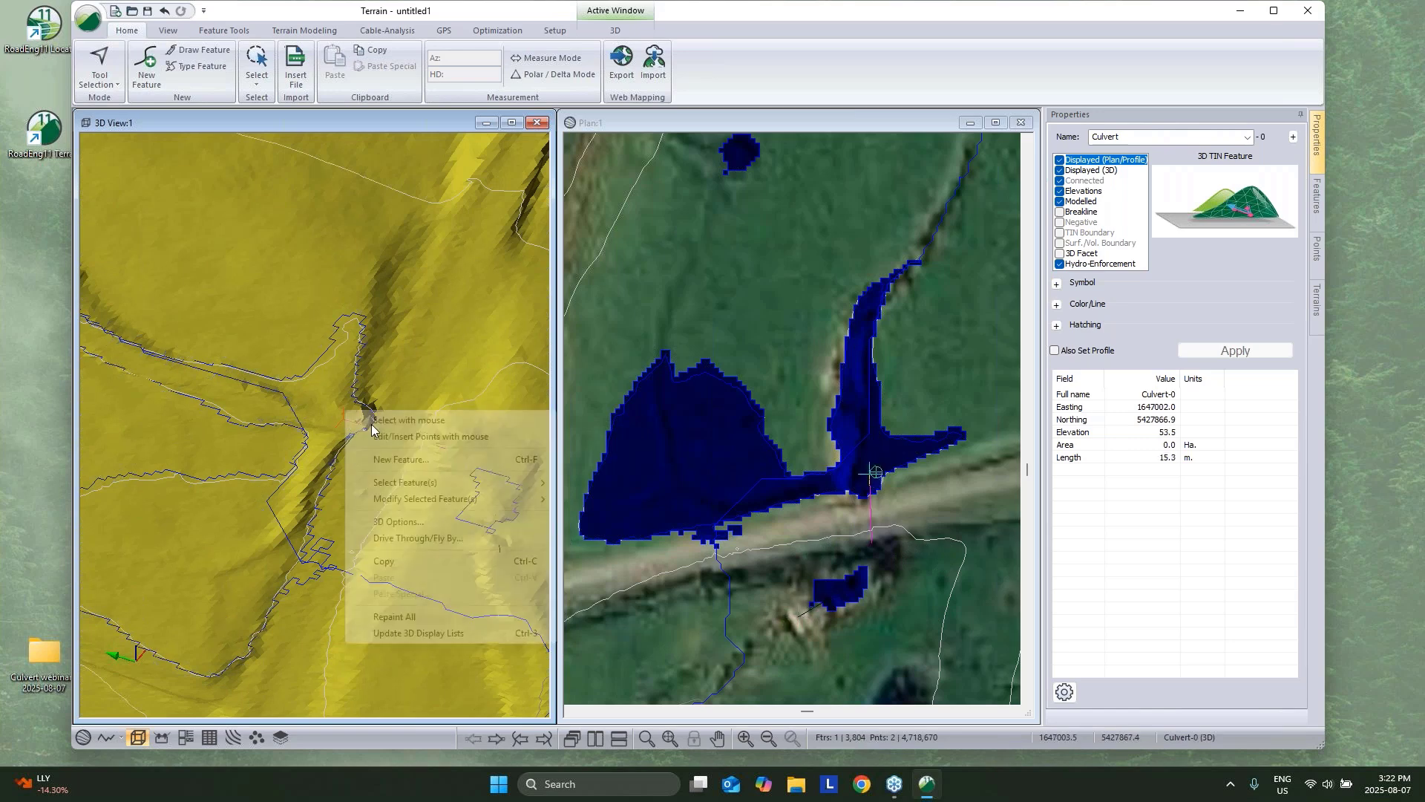
{"action": "left_click", "coordinate": [374, 436]}
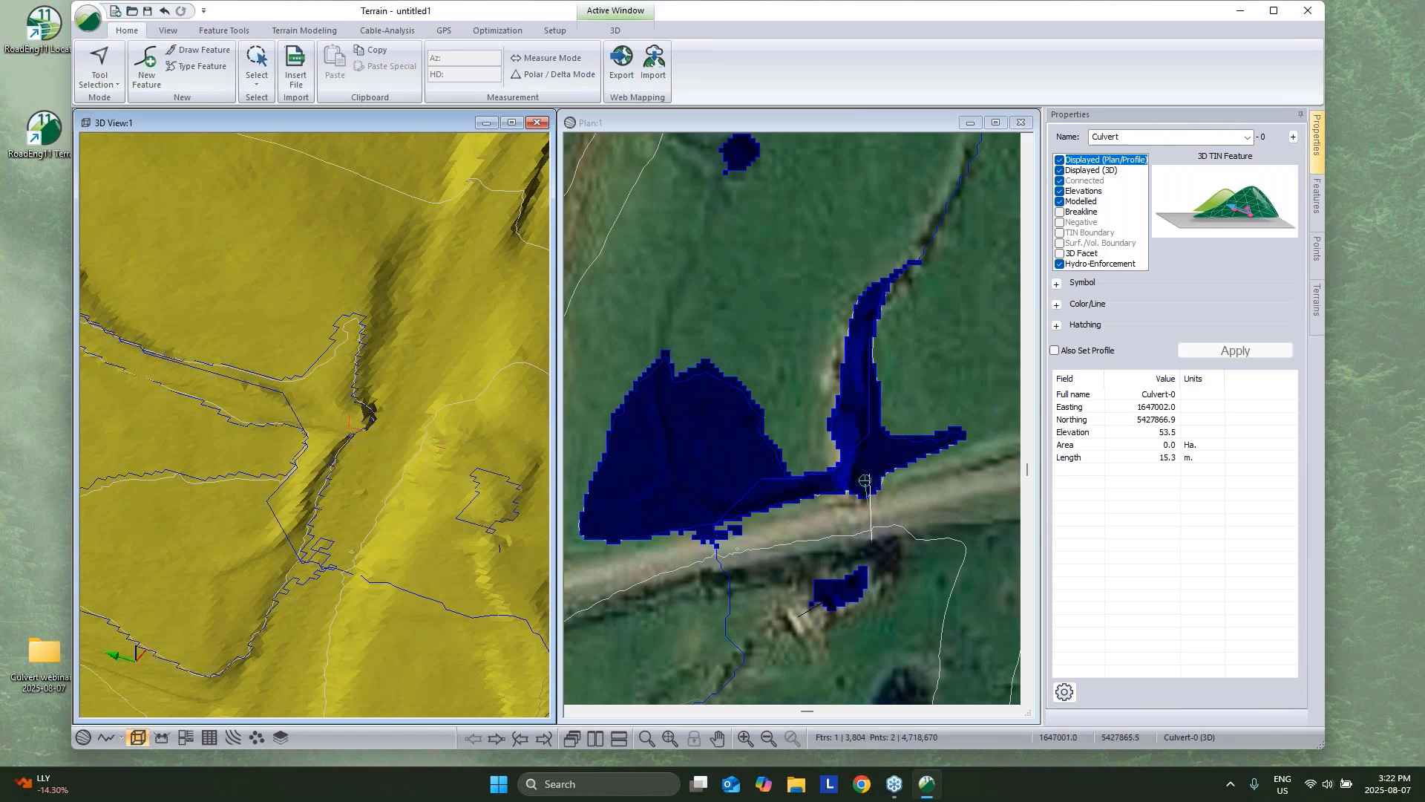
{"action": "right_click", "coordinate": [432, 387]}
{"action": "left_click", "coordinate": [479, 410]}
Regenerate the streams and ponds with the hydro-enforced culverts in place.
{"action": "left_click", "coordinate": [312, 30]}
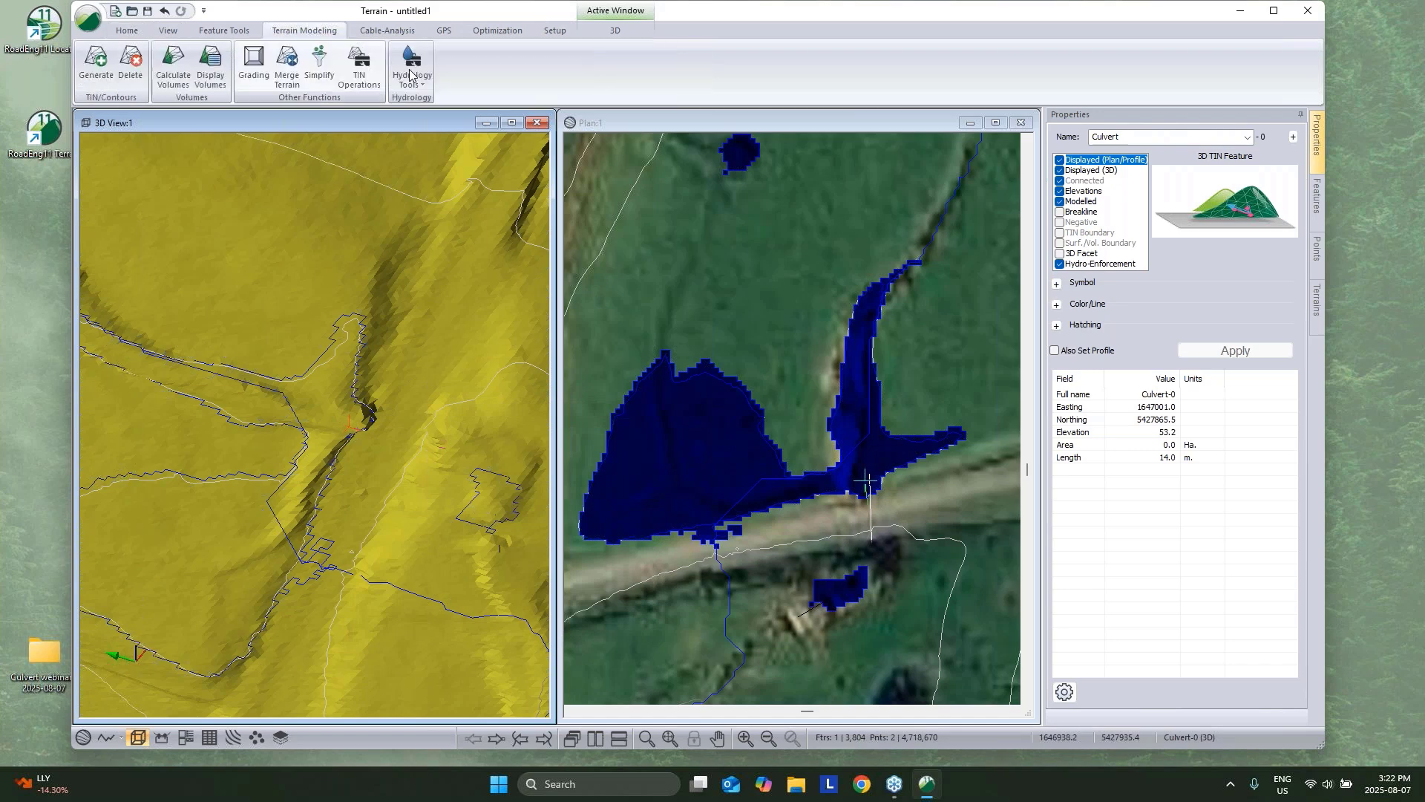
{"action": "left_click", "coordinate": [413, 66]}
{"action": "left_click", "coordinate": [435, 136]}
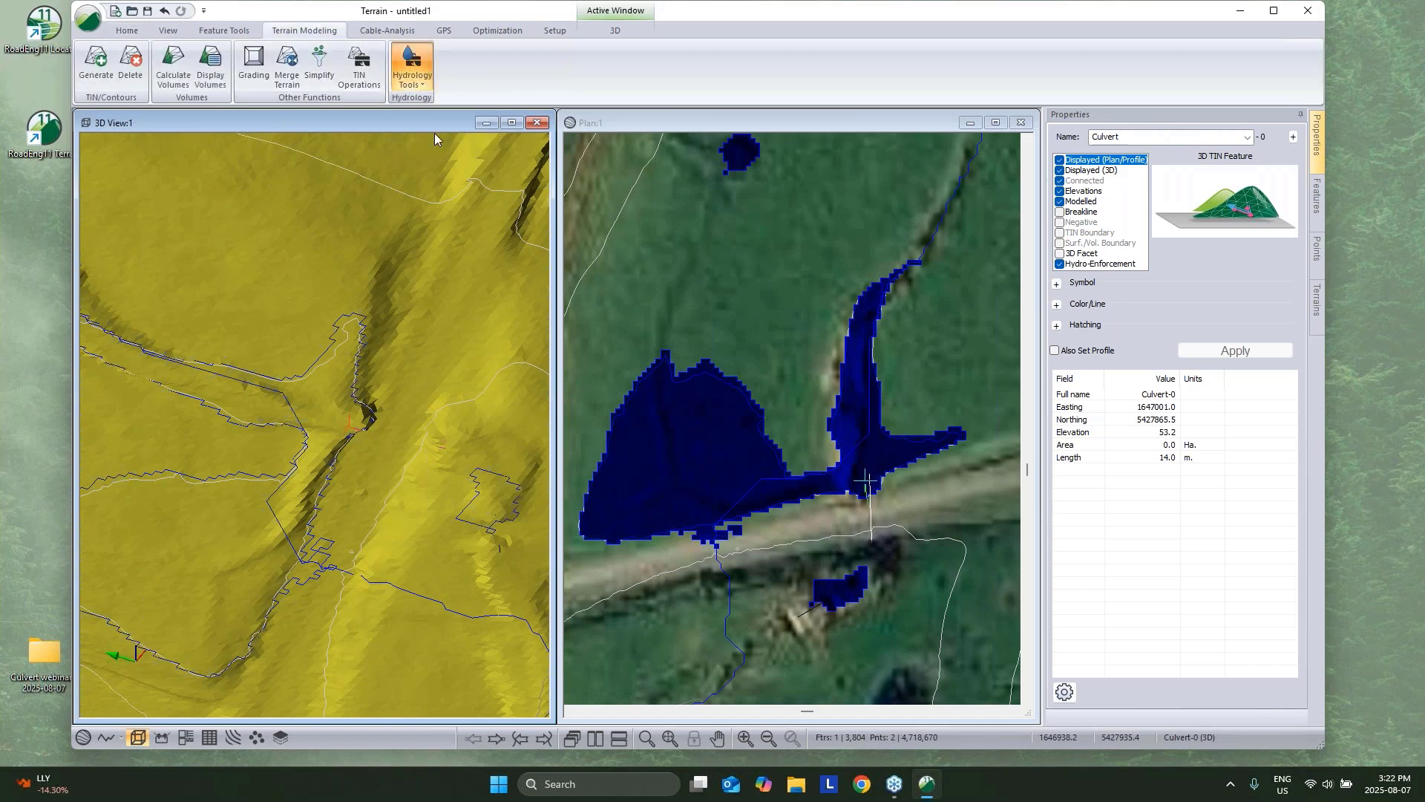
{"action": "left_click", "coordinate": [658, 533]}
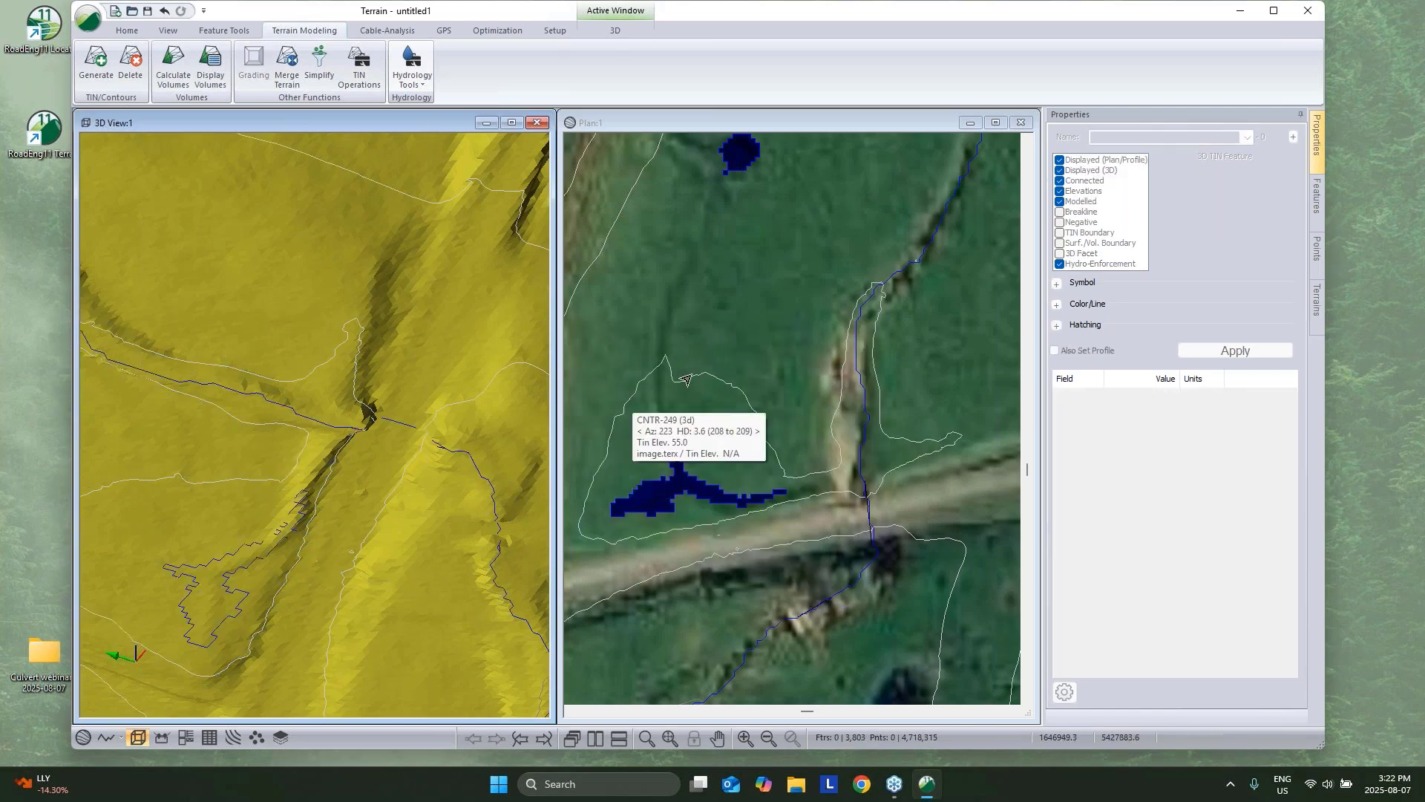
Select the stream line point at the culvert inlet and compute its drainage area with a 10.0 m drain radius and 5000.0 sq. m minimum area.
{"action": "left_click", "coordinate": [861, 466]}
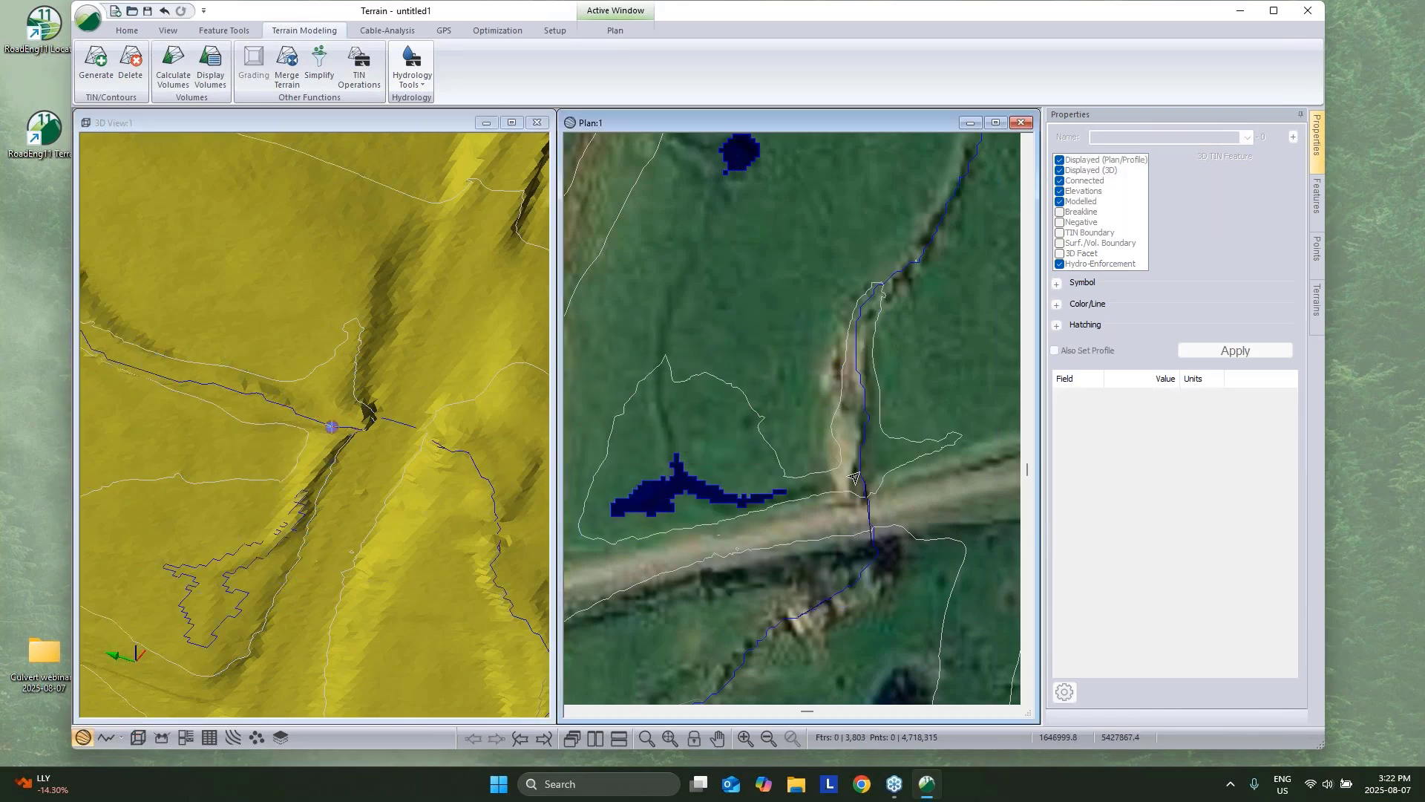
{"action": "left_click", "coordinate": [861, 486]}
{"action": "left_click_drag", "start_coordinate": [457, 460], "coordinate": [379, 448]}
{"action": "scroll", "coordinate": [392, 468], "scroll_direction": "down", "scroll_amount": 3}
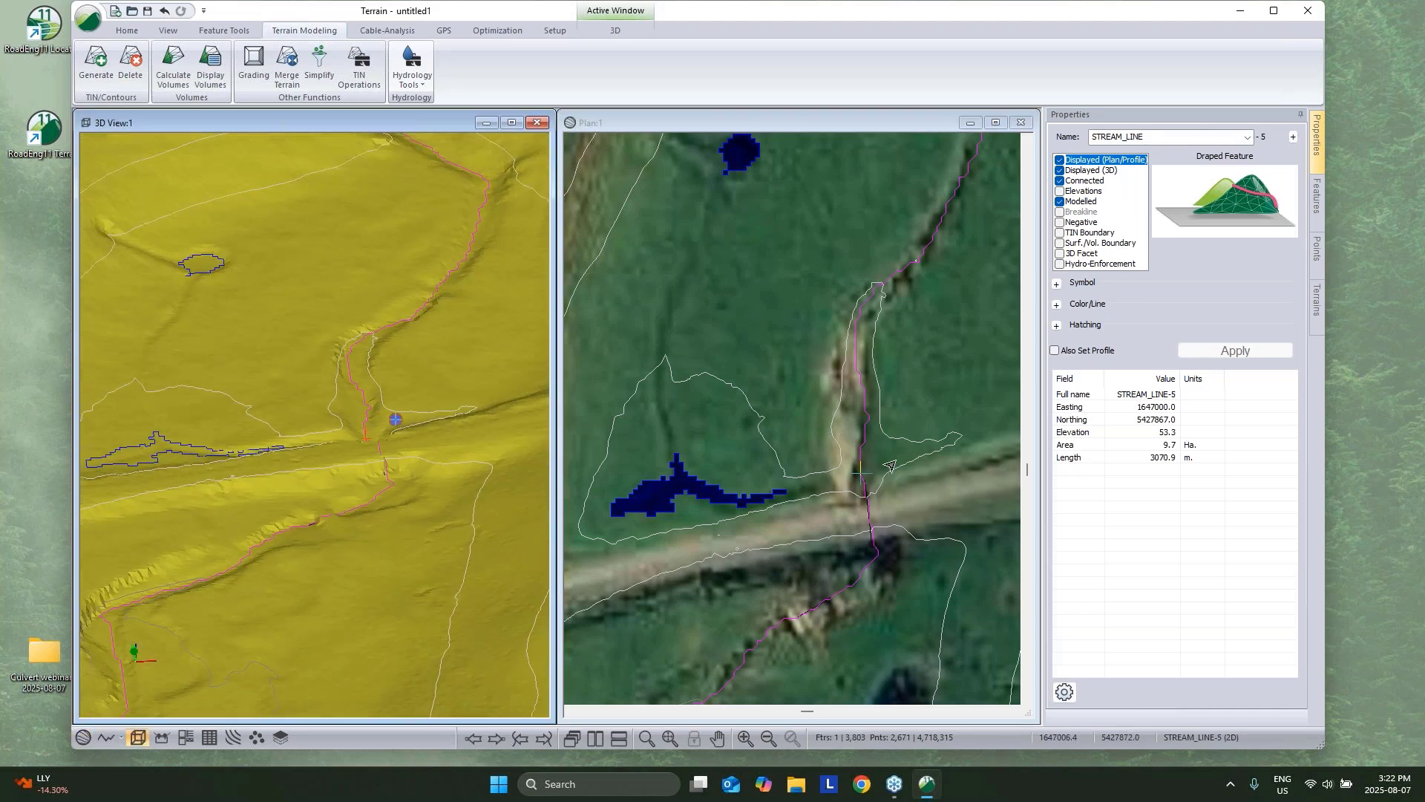
{"action": "middle_click_drag", "start_coordinate": [879, 475], "coordinate": [836, 400]}
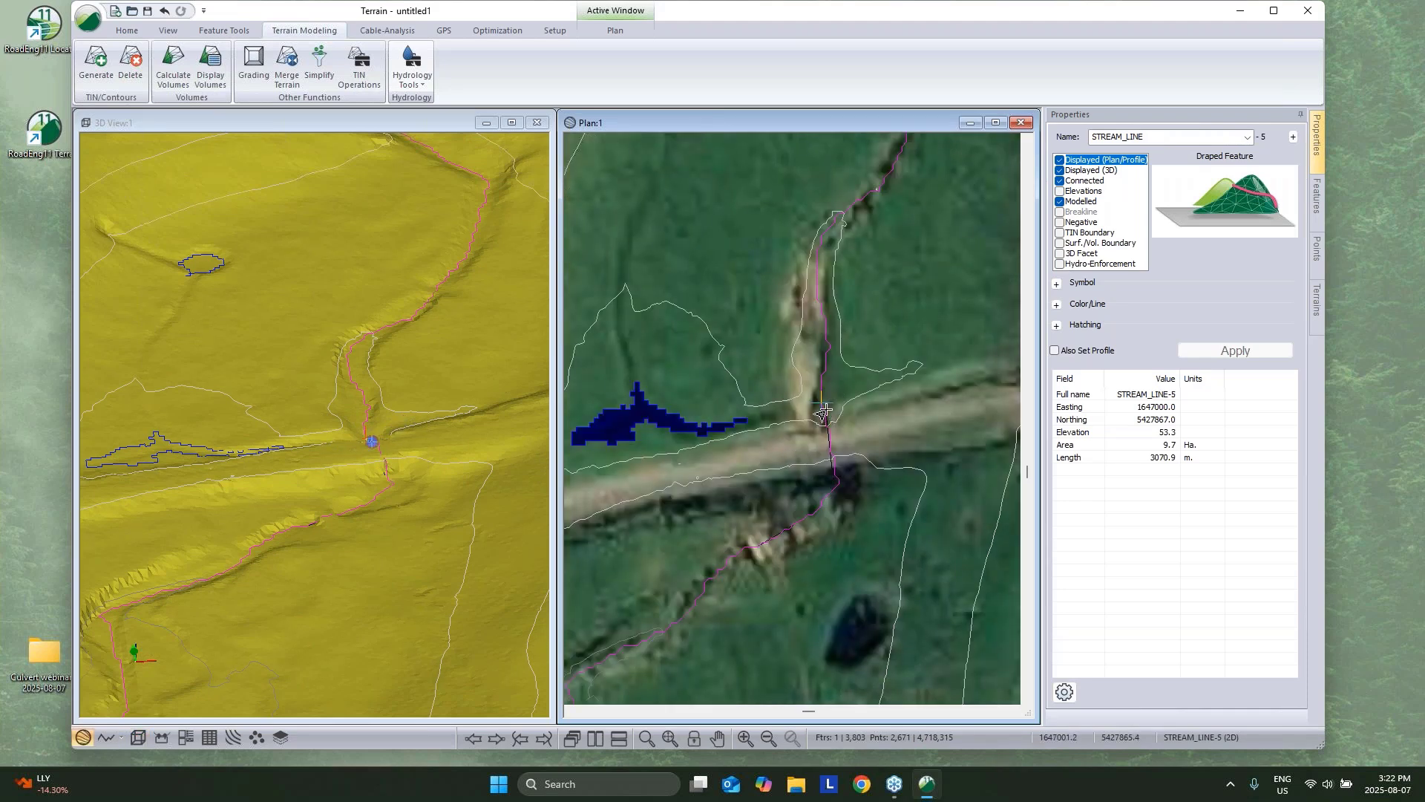
{"action": "scroll", "coordinate": [413, 366], "scroll_direction": "down", "scroll_amount": 5}
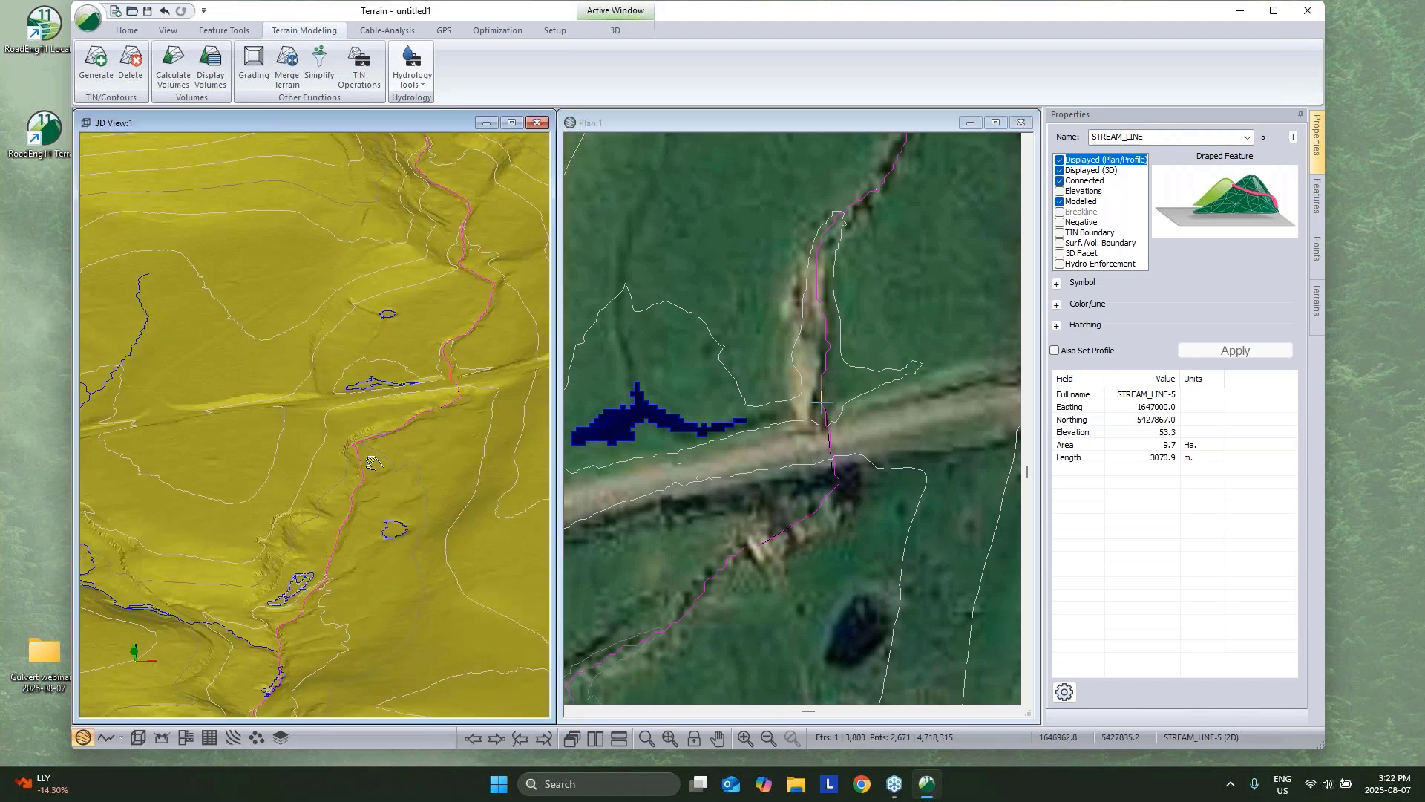
{"action": "middle_click_drag", "start_coordinate": [413, 365], "coordinate": [413, 474]}
{"action": "left_click", "coordinate": [412, 74]}
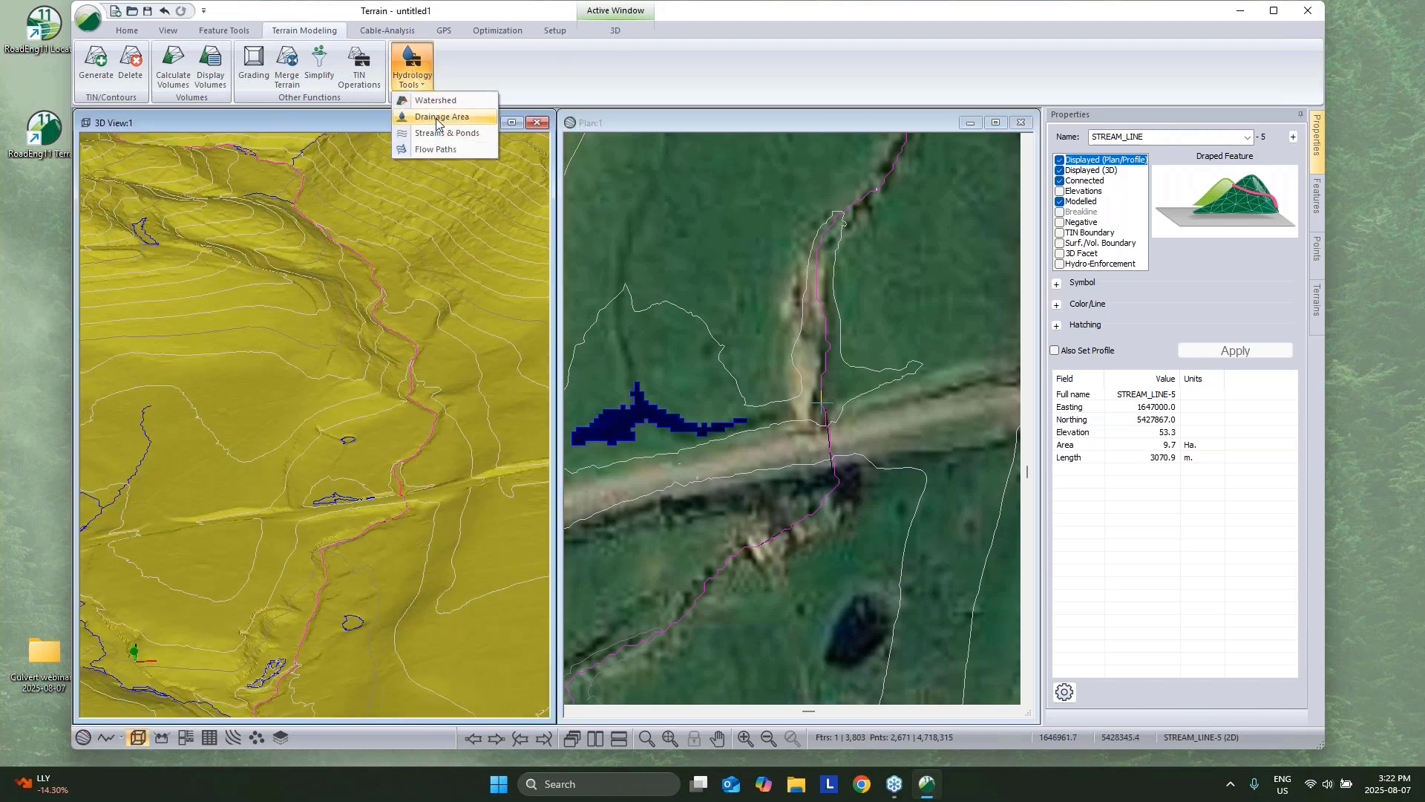
{"action": "left_click", "coordinate": [427, 119]}
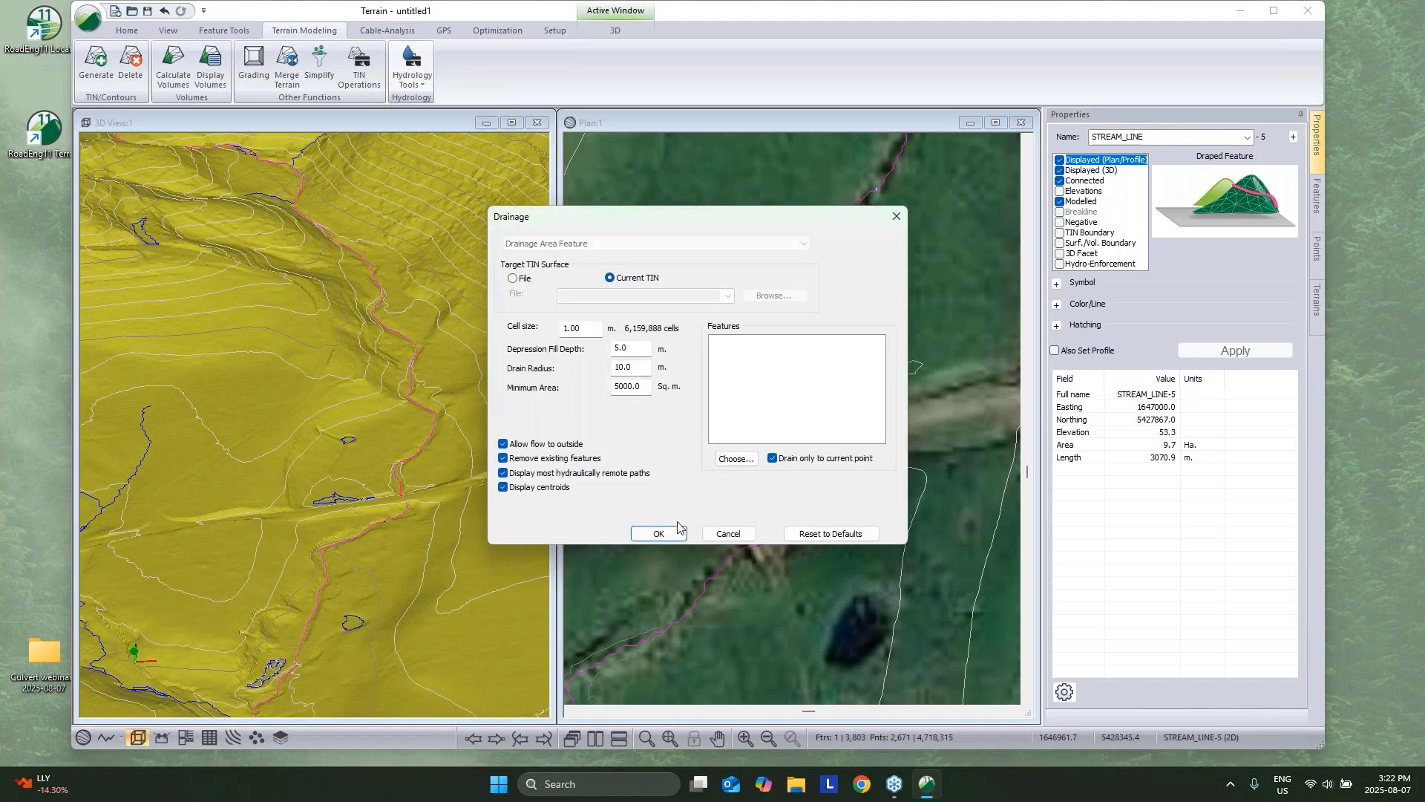
{"action": "left_click", "coordinate": [658, 534]}
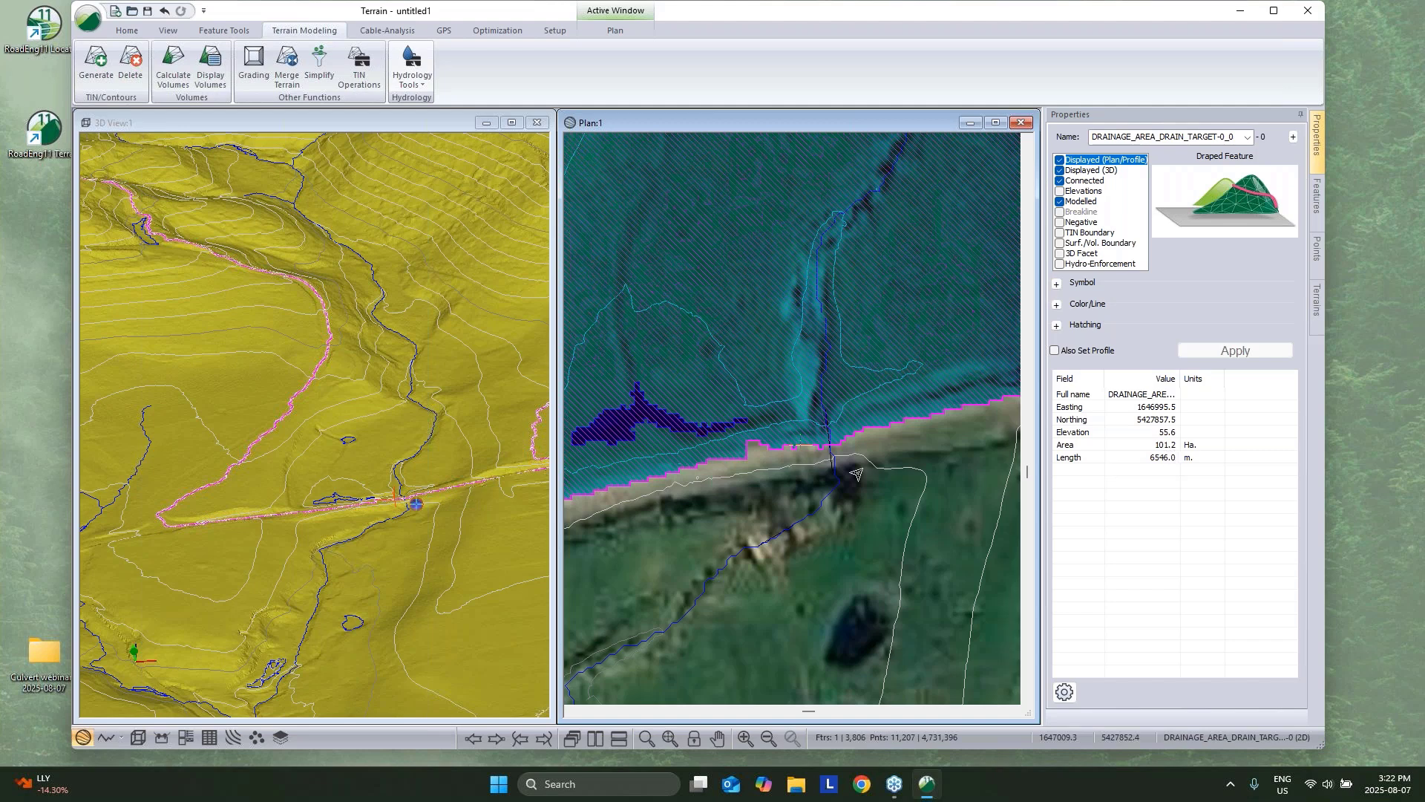
Clear the drainage area result and select the stream line that runs through the culvert crossing.
{"action": "mouse_move", "coordinate": [856, 474]}
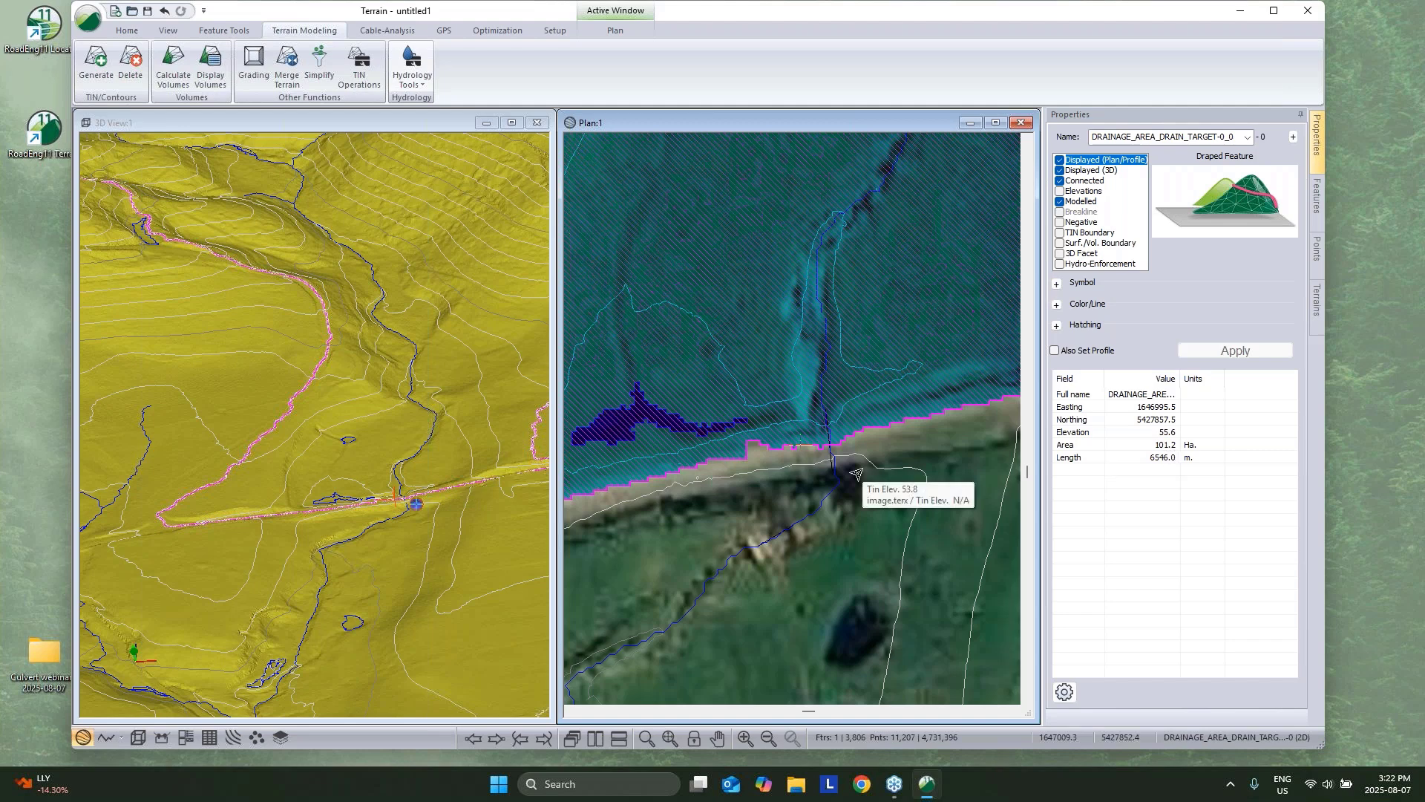
{"action": "key", "text": "Escape"}
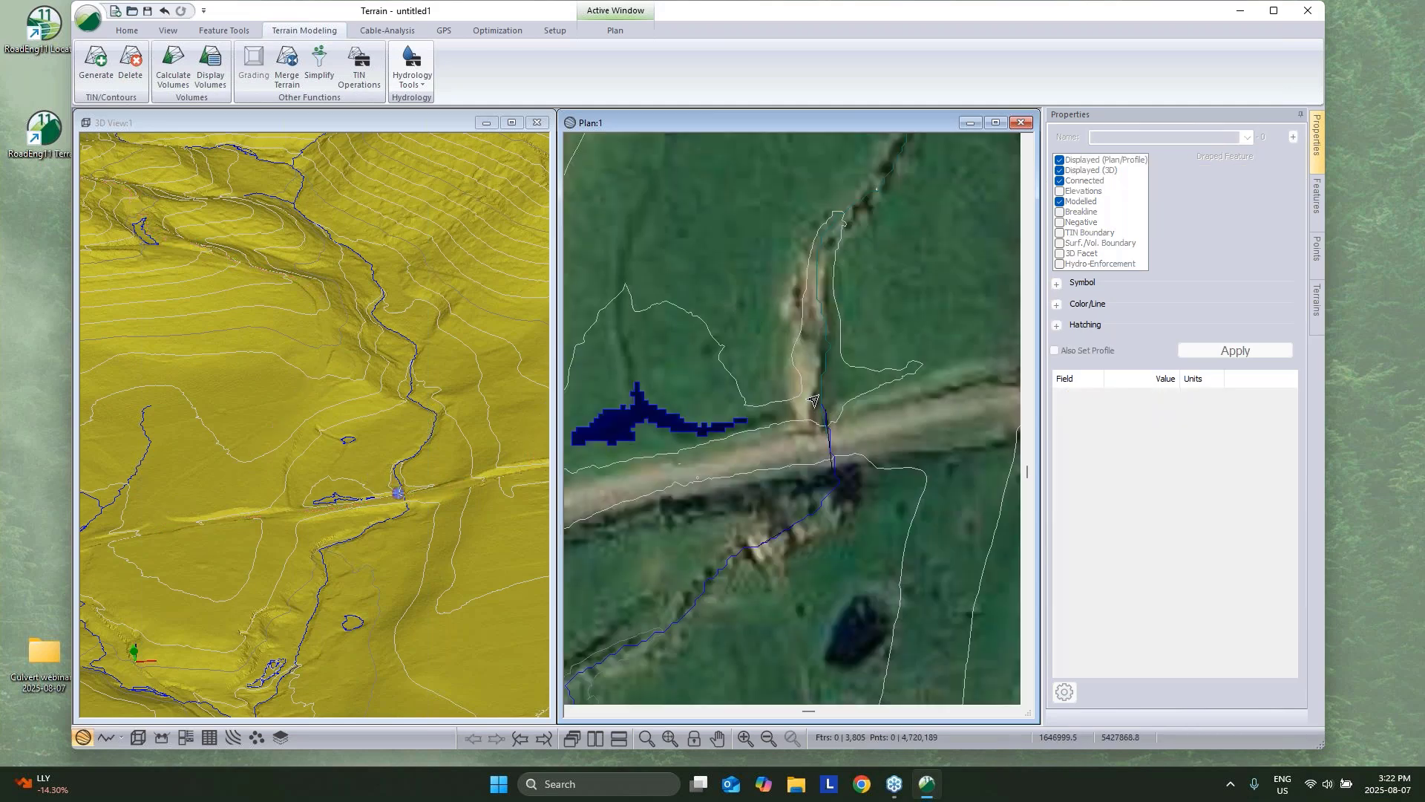
{"action": "left_click", "coordinate": [820, 405]}
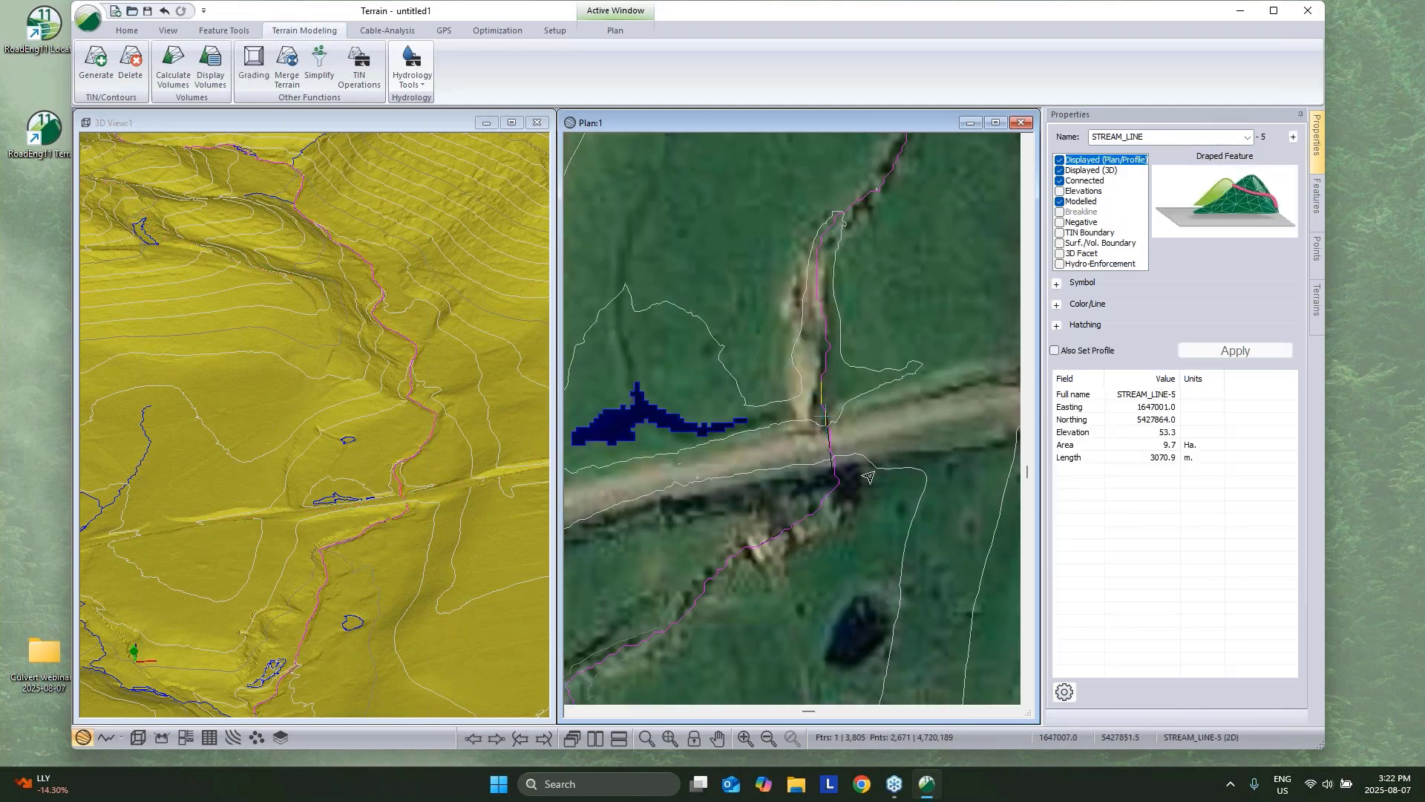
{"action": "middle_click_drag", "start_coordinate": [404, 525], "coordinate": [438, 434]}
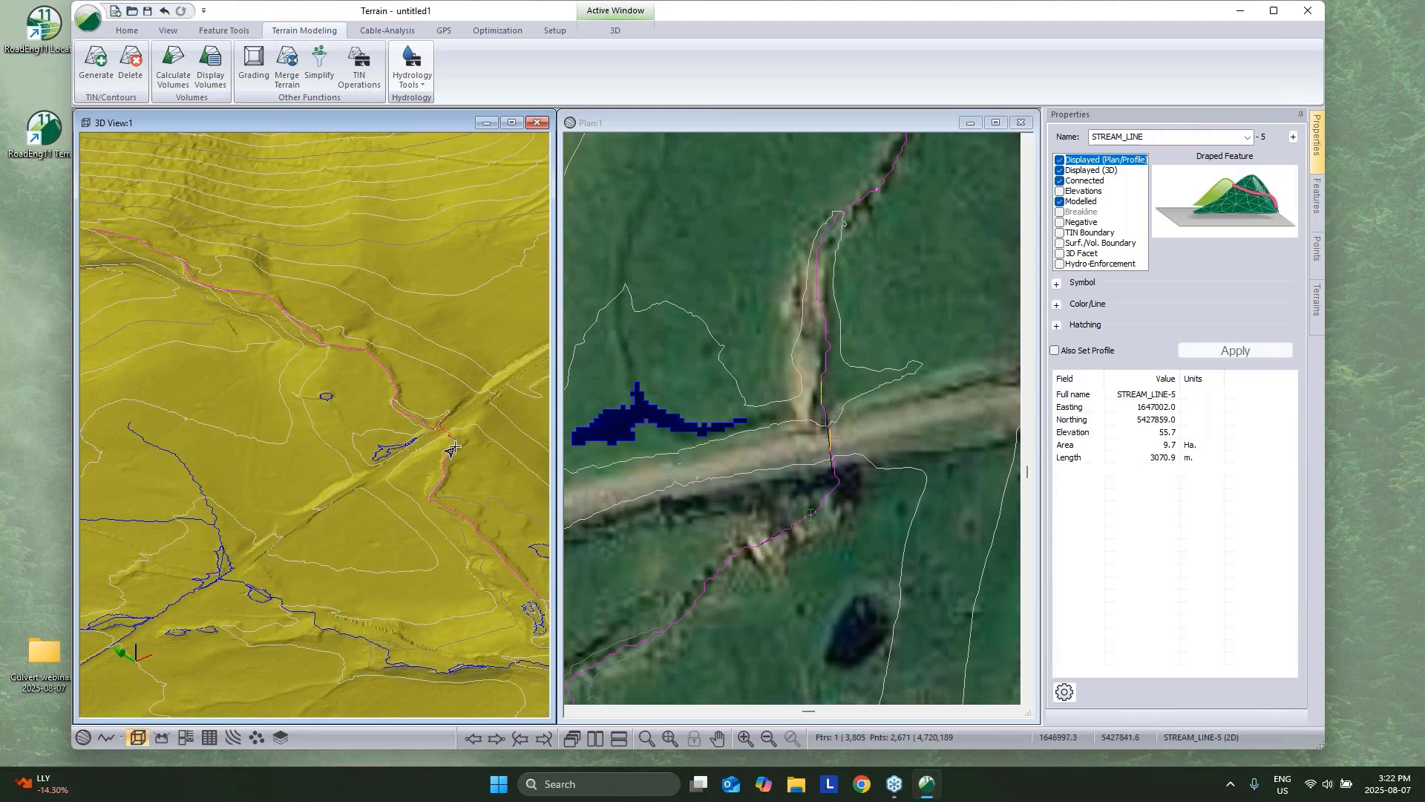
Save the terrain model as topo in the Major folder.
{"action": "left_click", "coordinate": [88, 19]}
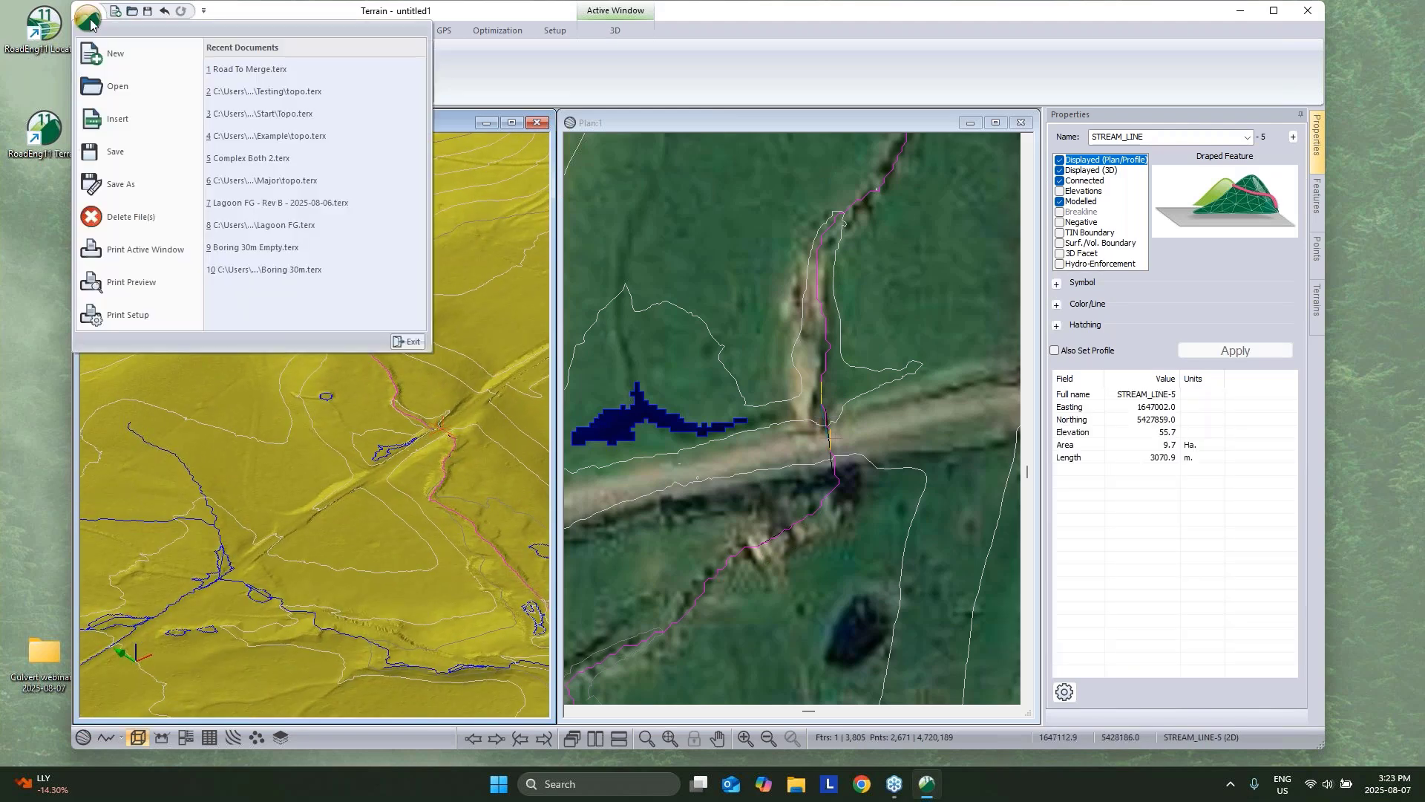
{"action": "left_click", "coordinate": [118, 184]}
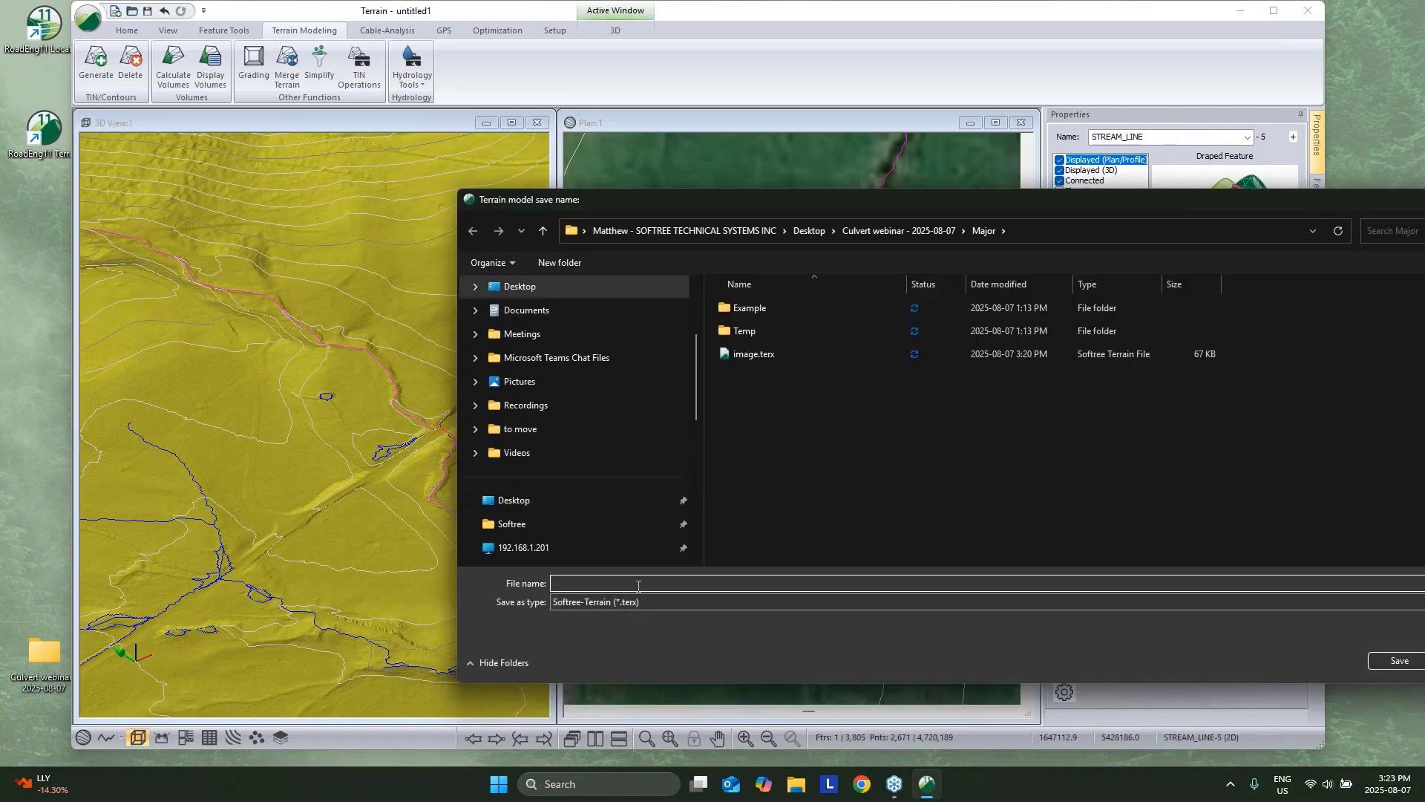
{"action": "type", "text": "topo"}
{"action": "left_click", "coordinate": [1395, 662]}
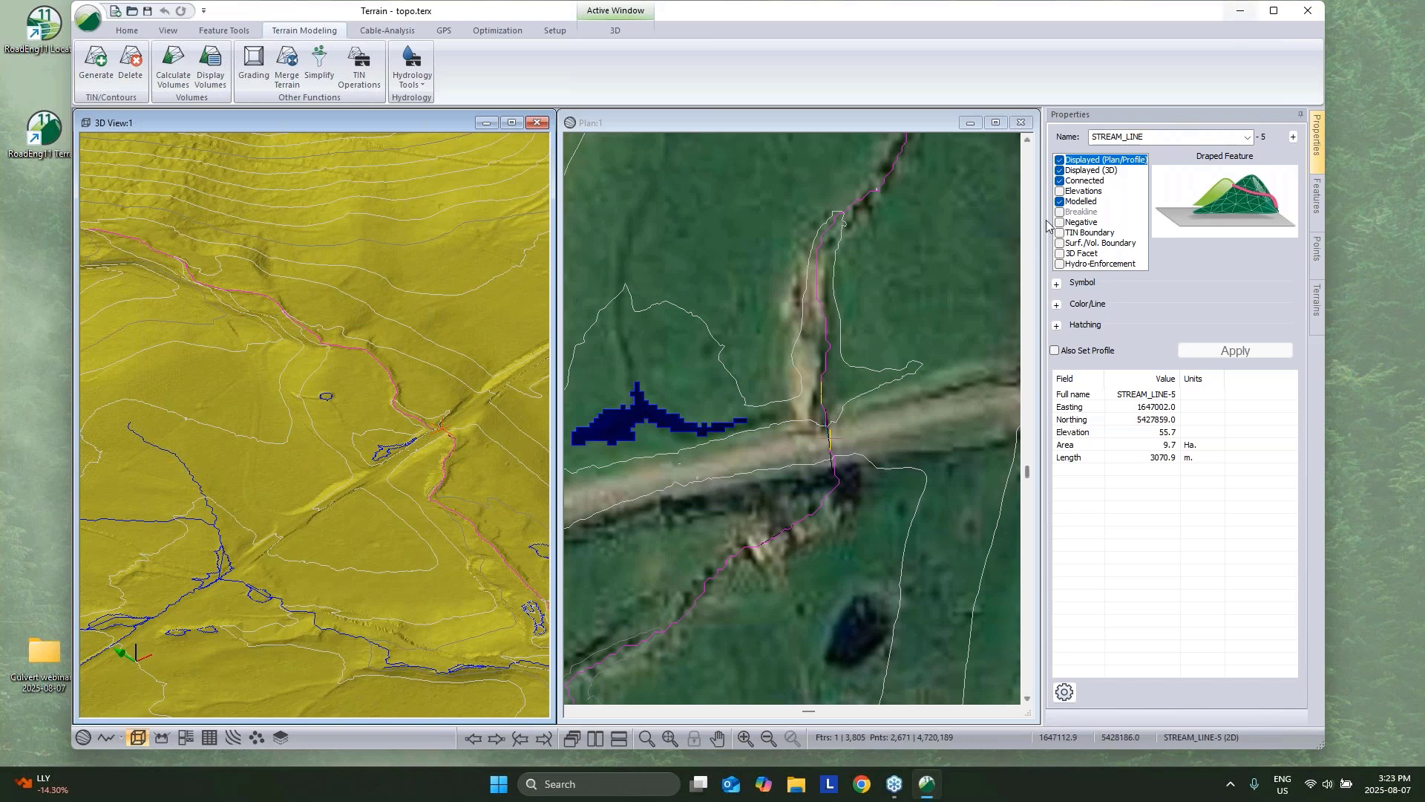
Switch to the Location module and start a new design with topo.terx from the Major folder as the original ground surface.
{"action": "left_click", "coordinate": [1241, 12]}
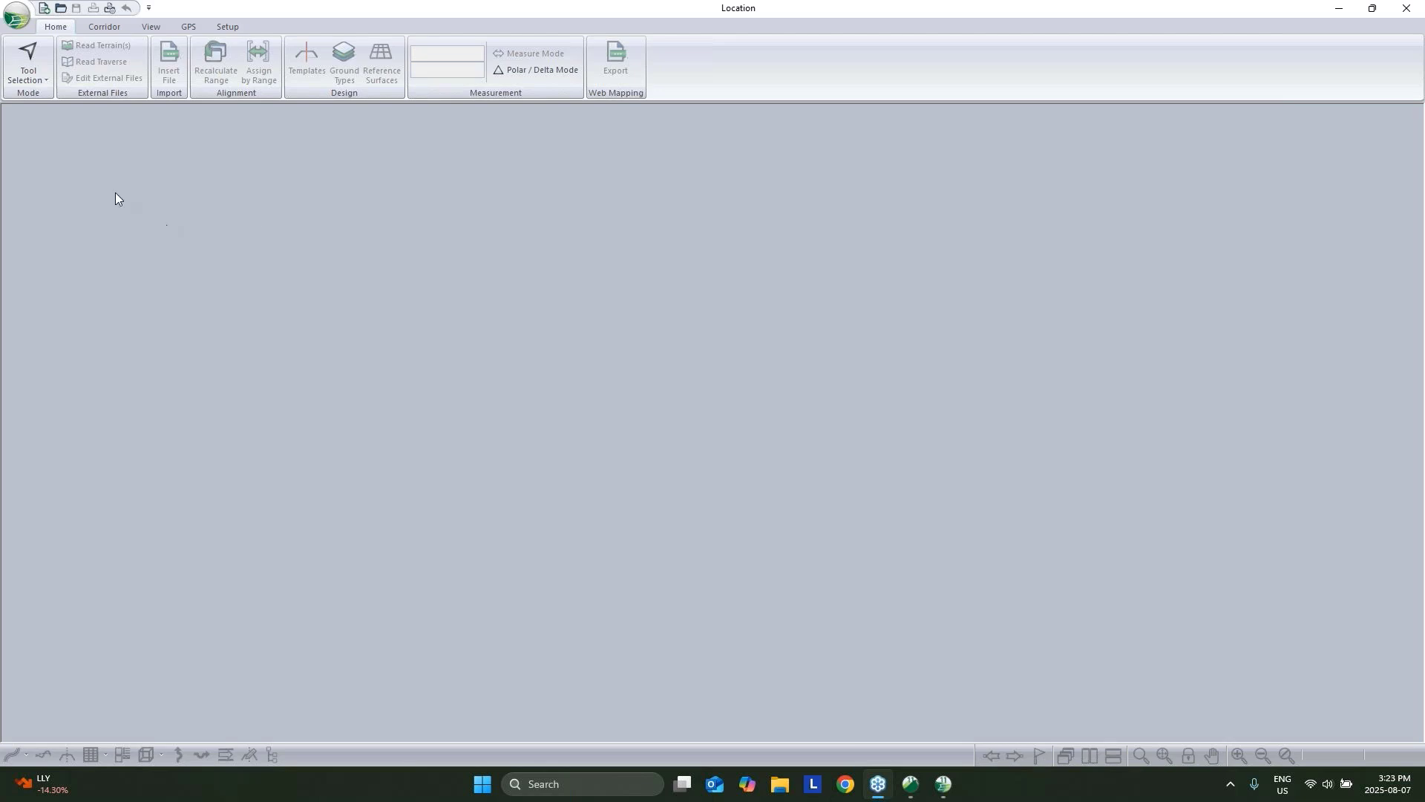
{"action": "left_click", "coordinate": [15, 19]}
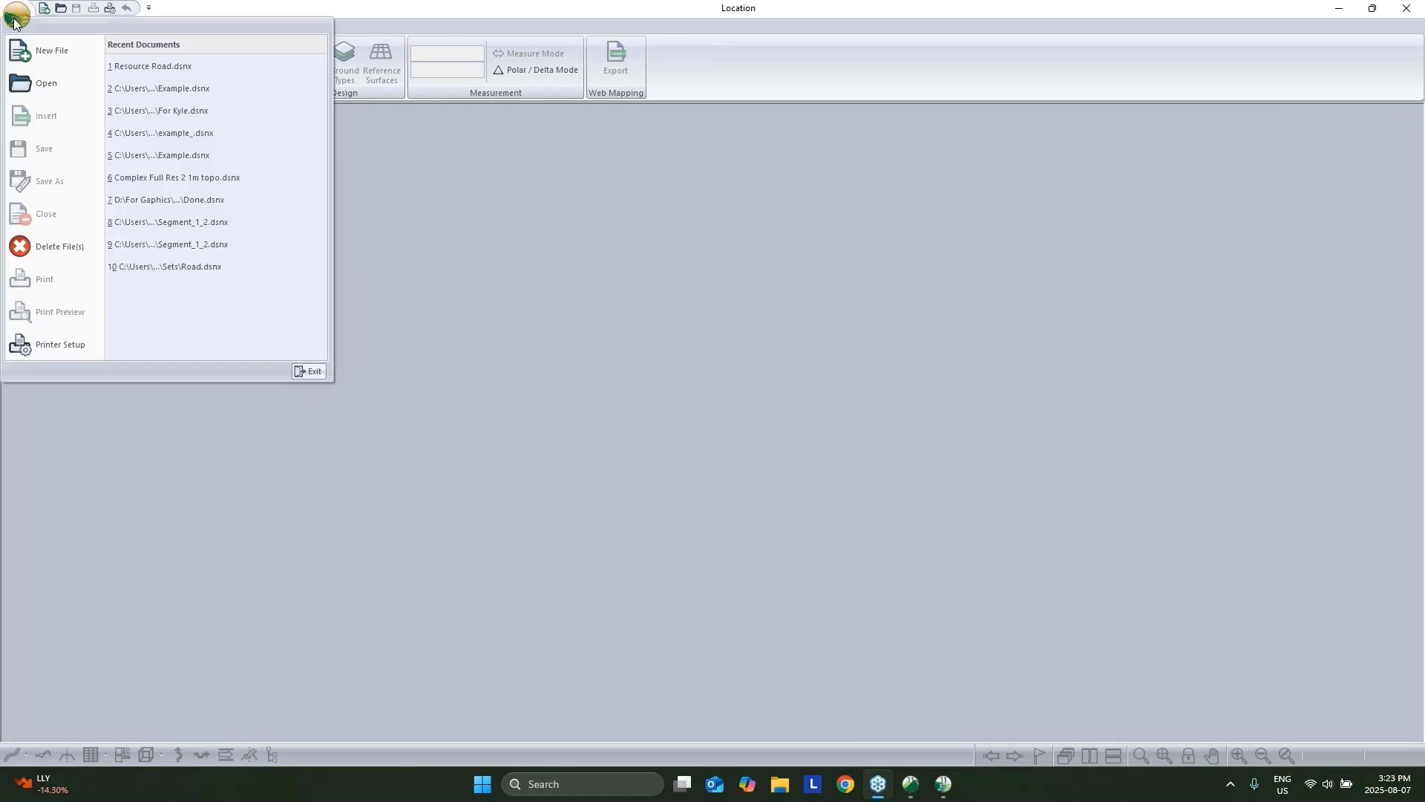
{"action": "left_click", "coordinate": [37, 53]}
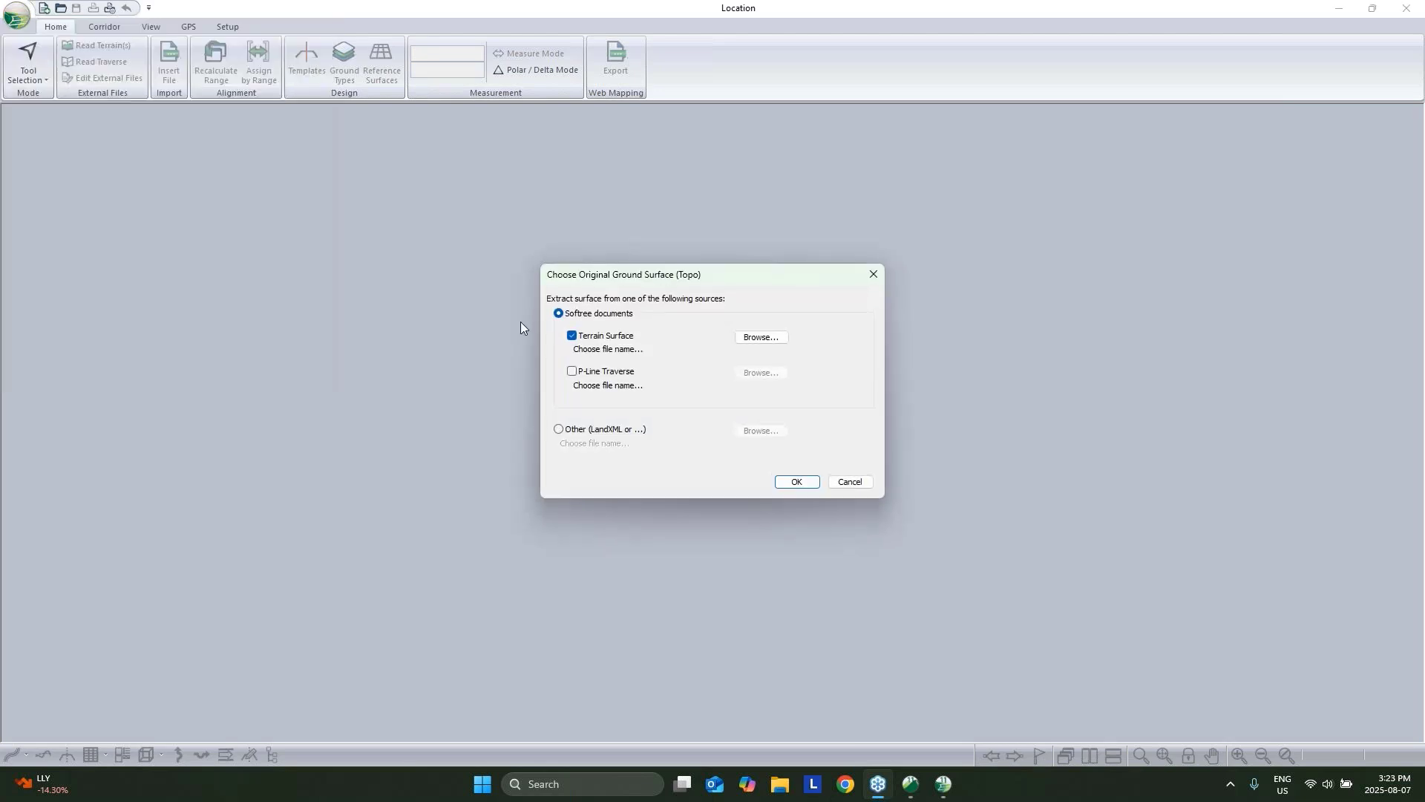
{"action": "left_click", "coordinate": [761, 338]}
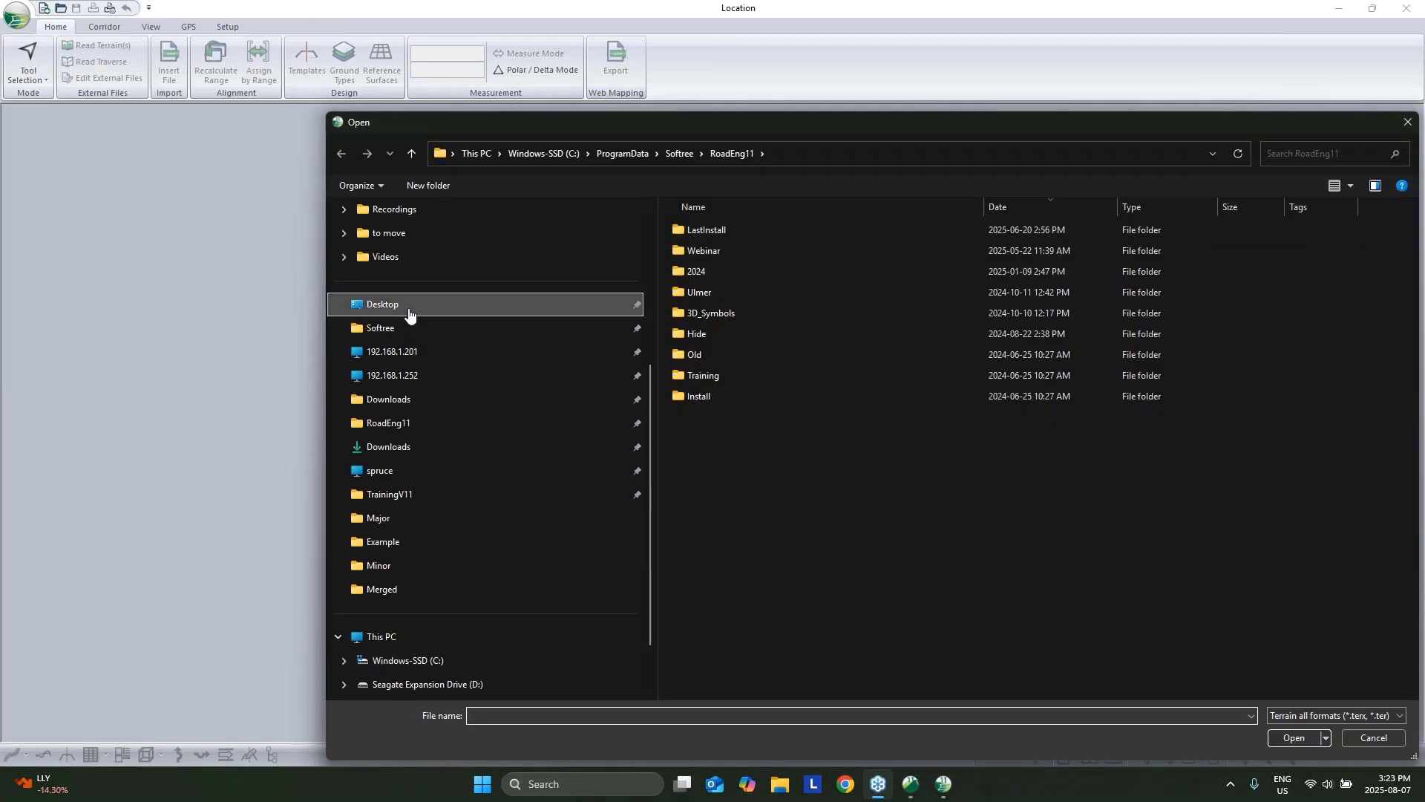
{"action": "left_click", "coordinate": [409, 312]}
{"action": "double_click", "coordinate": [715, 303]}
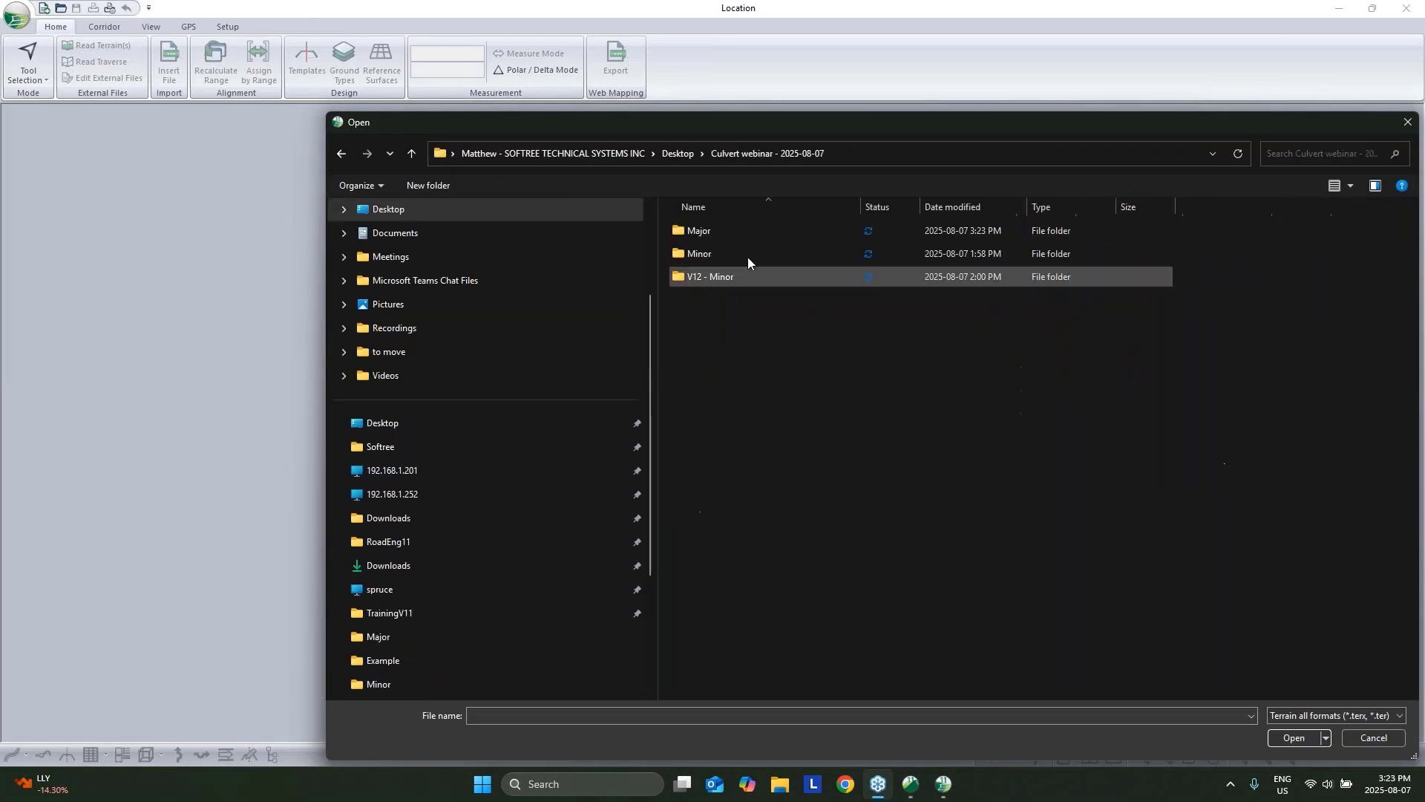
{"action": "double_click", "coordinate": [717, 229]}
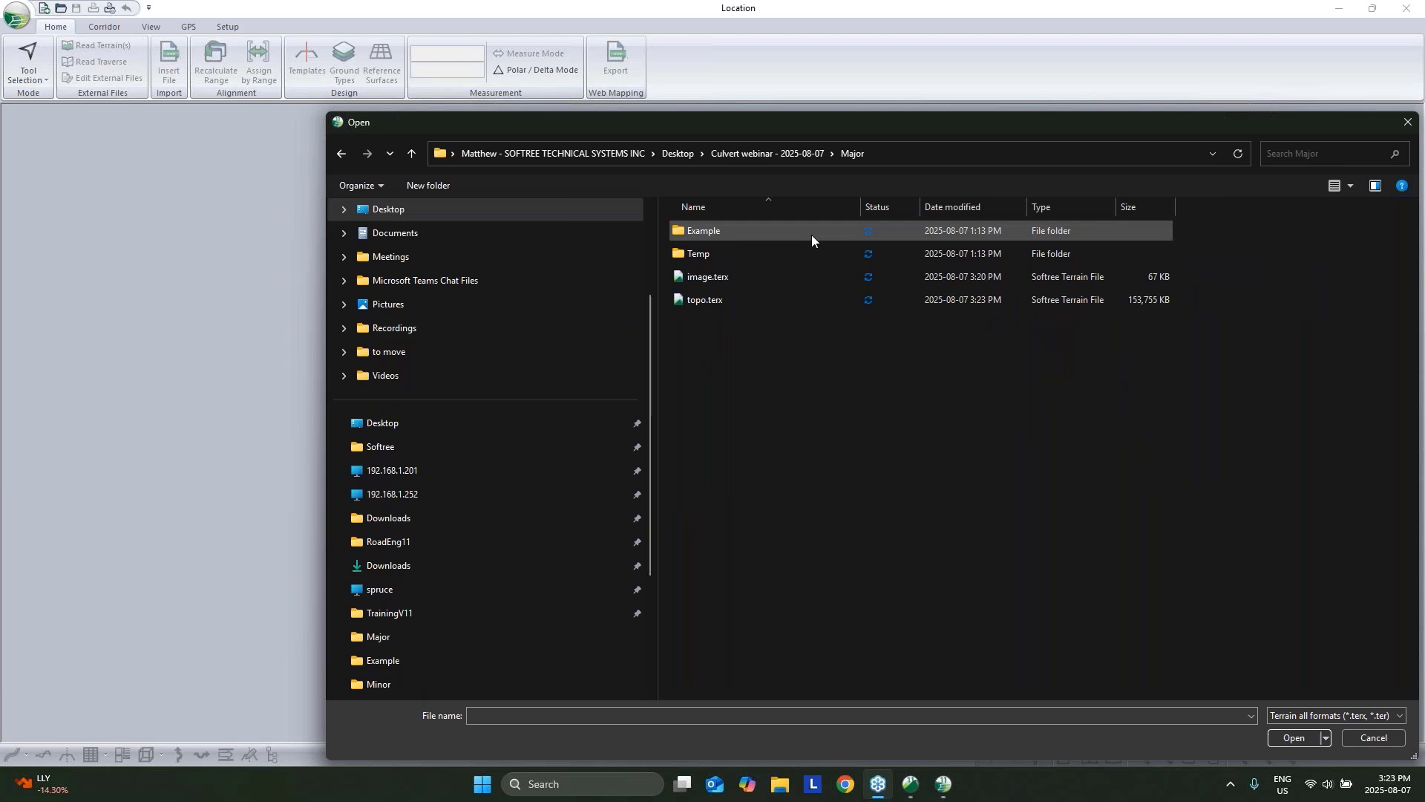
{"action": "left_click", "coordinate": [745, 304]}
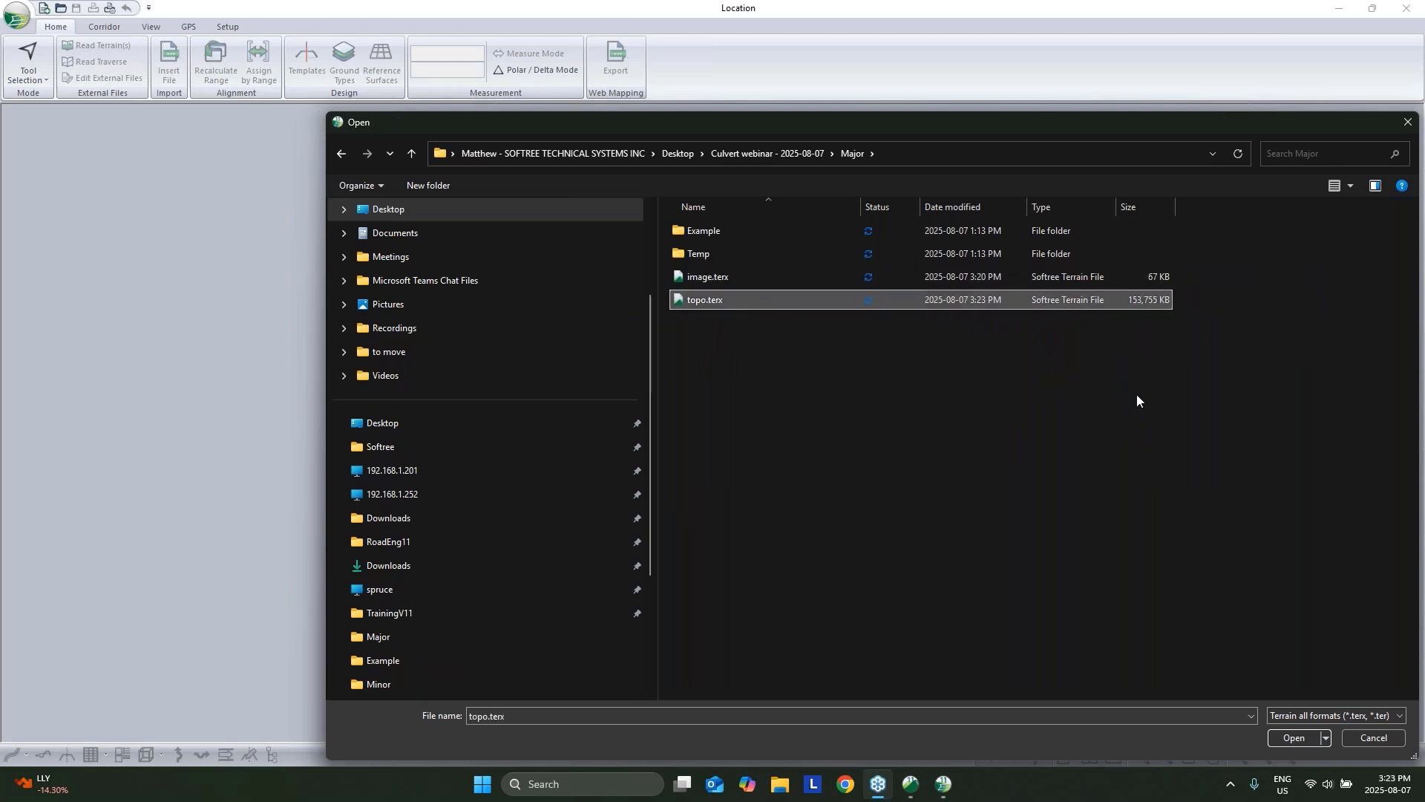
{"action": "left_click", "coordinate": [1288, 738]}
{"action": "left_click", "coordinate": [795, 484]}
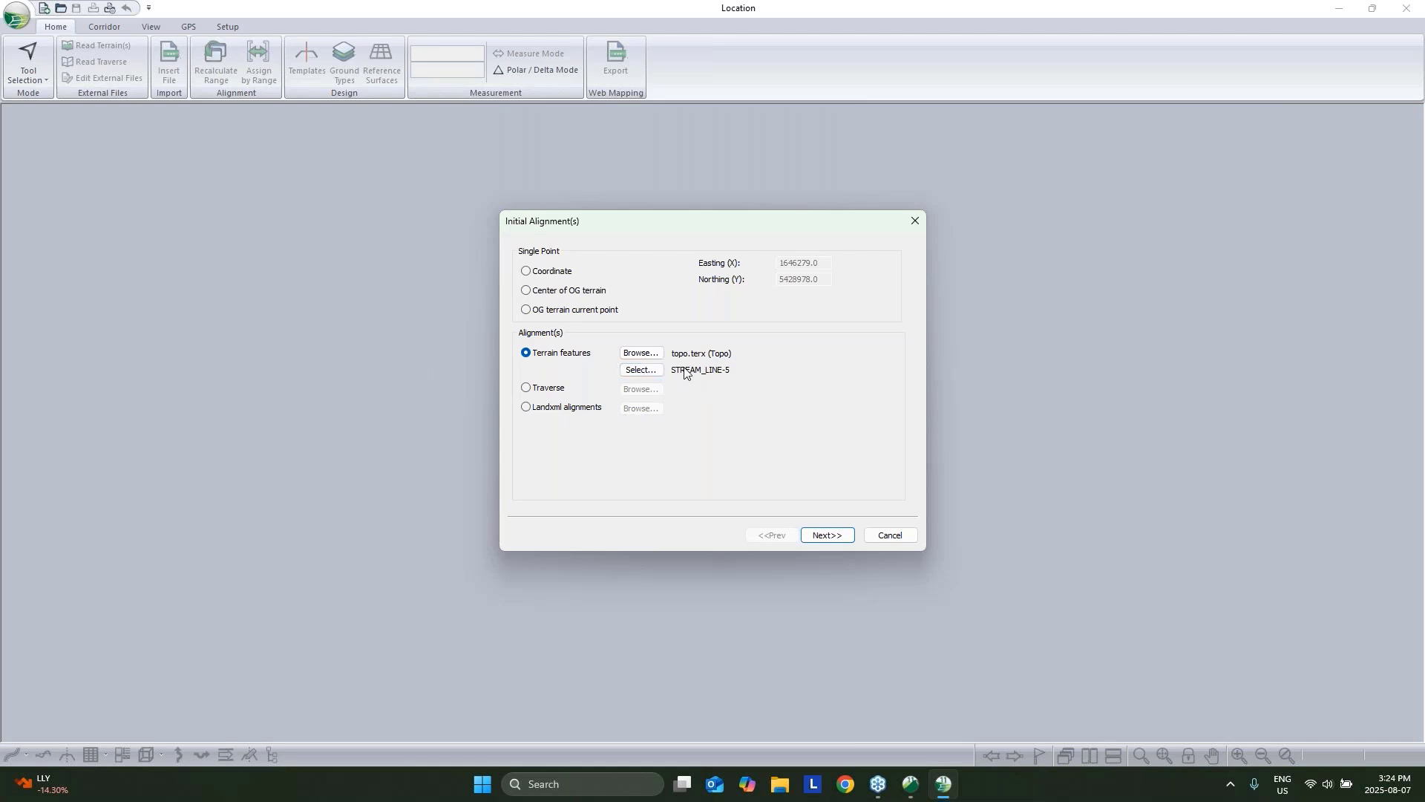
{"action": "left_click", "coordinate": [654, 370]}
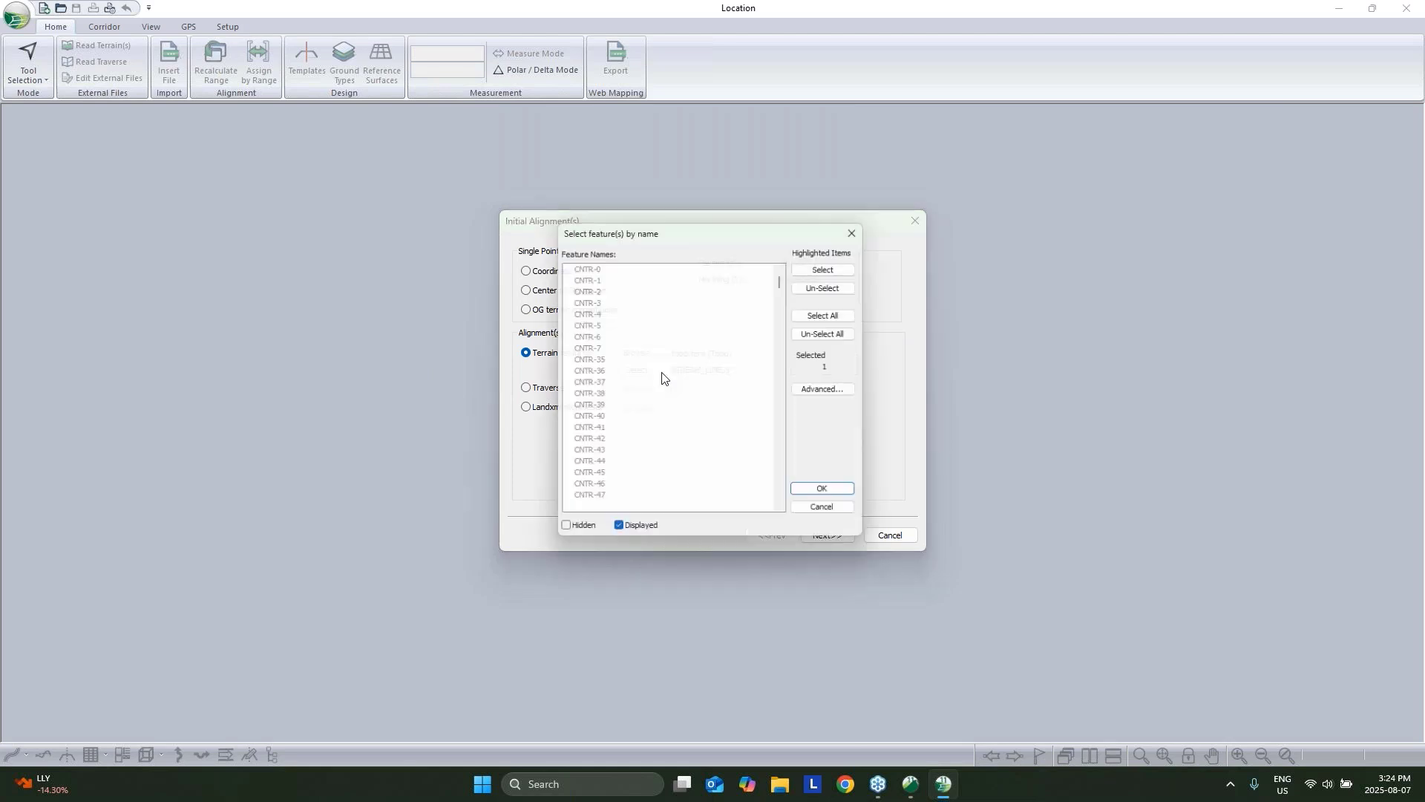
{"action": "left_click_drag", "start_coordinate": [786, 277], "coordinate": [788, 456]}
{"action": "left_click", "coordinate": [830, 514]}
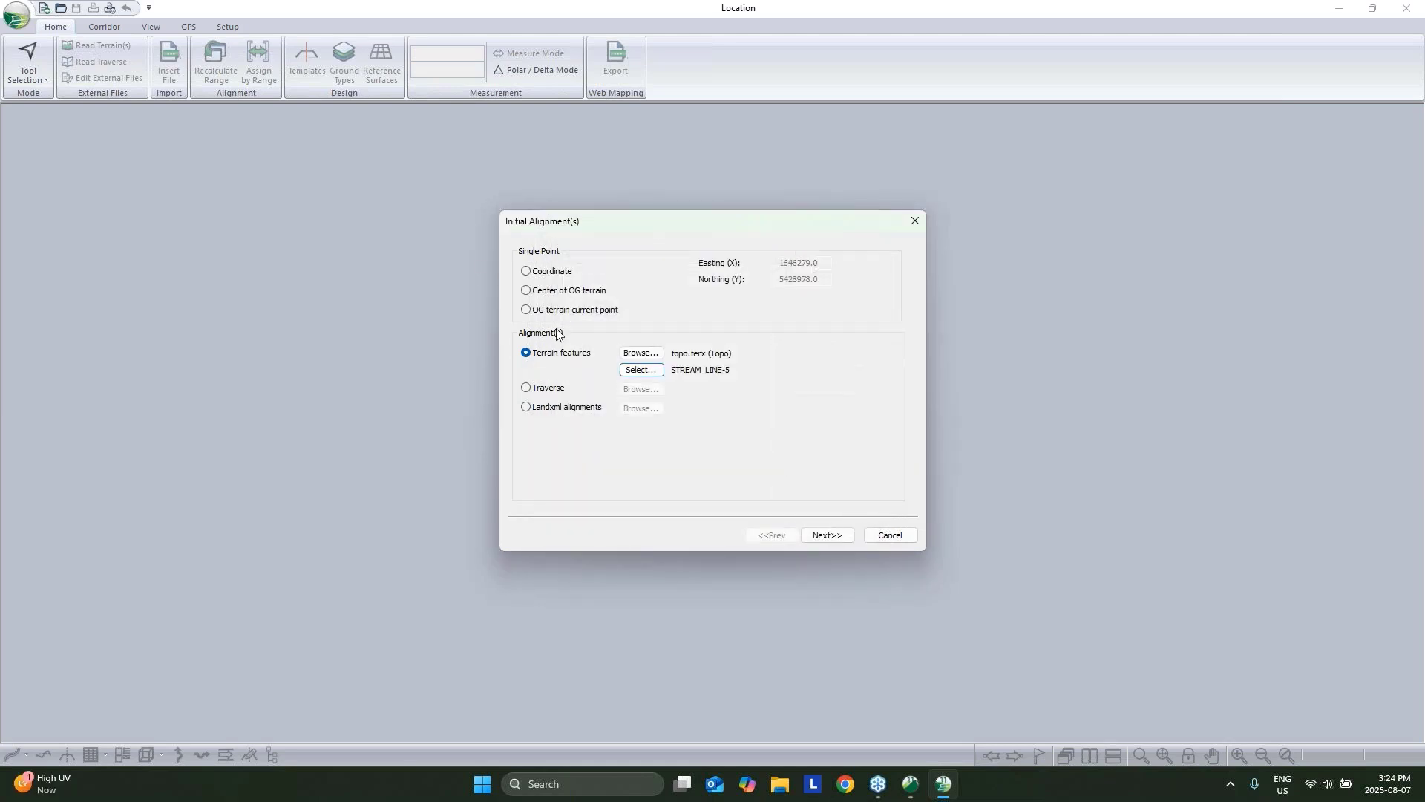
Create the initial alignment from terrain feature STREAM_LINE-5, using the default standard template and default corridor surfaces.
{"action": "left_click", "coordinate": [845, 537]}
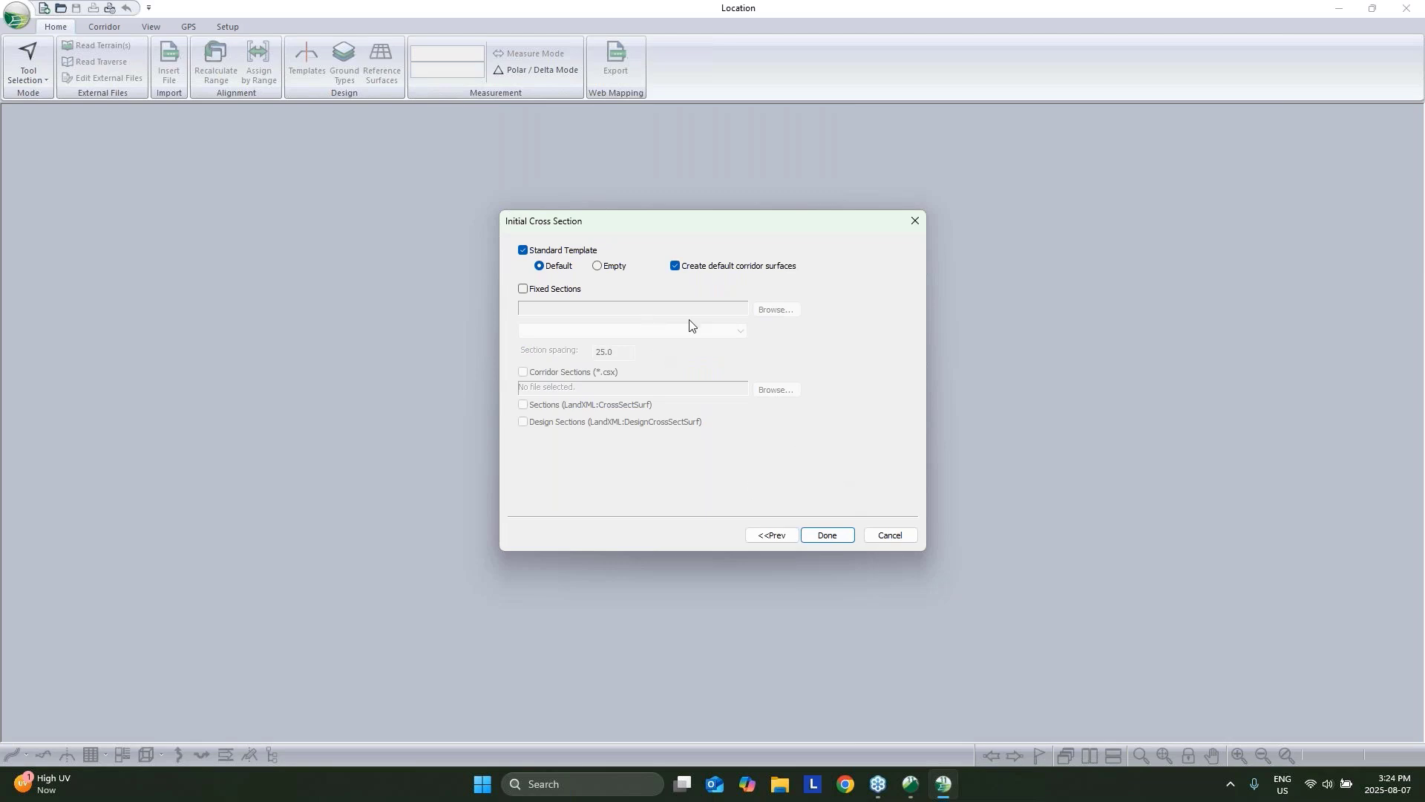
{"action": "left_click", "coordinate": [845, 536]}
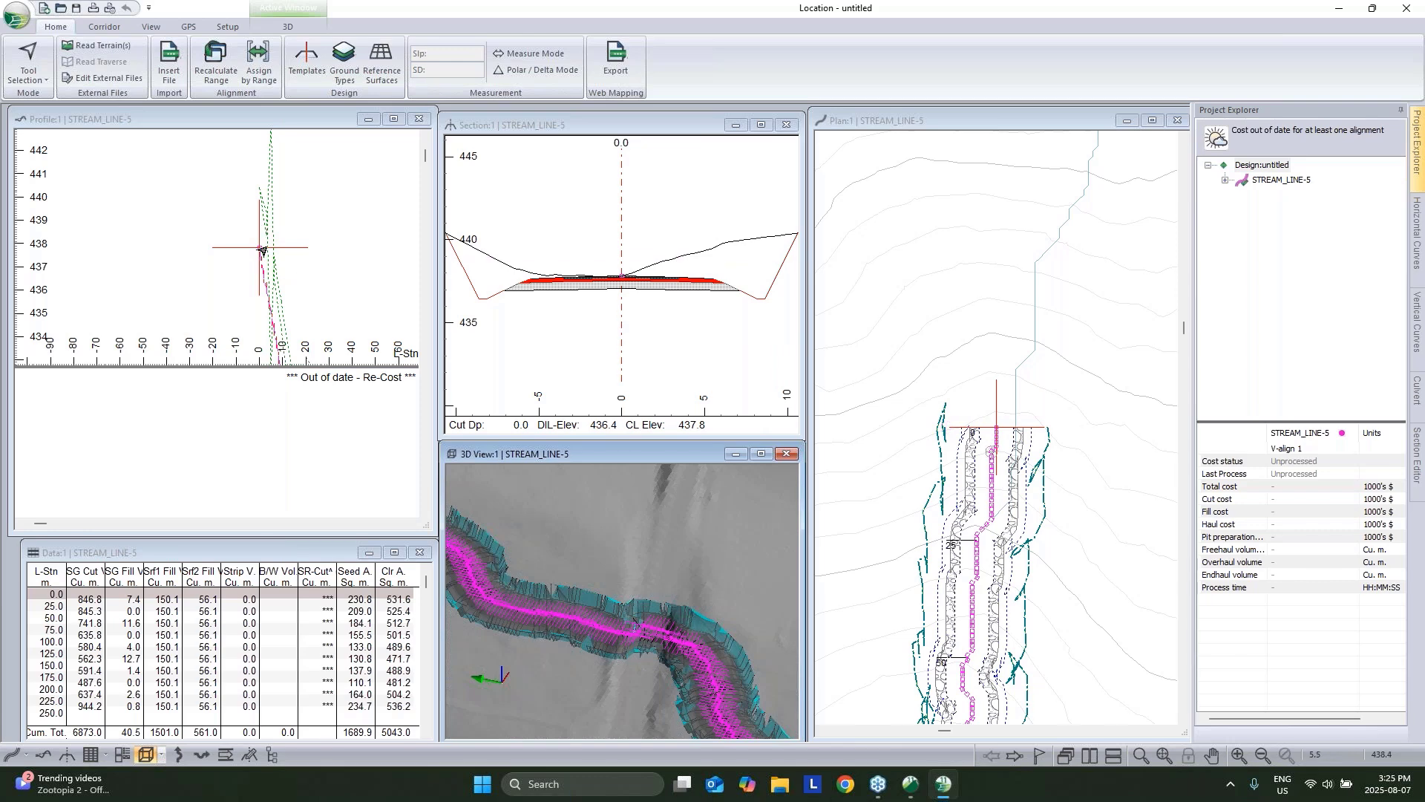
Locate the road crossing in the stream's profile and set the current station on the road crest at 1808.9.
{"action": "scroll", "coordinate": [260, 318], "scroll_direction": "down", "scroll_amount": 2}
{"action": "middle_click_drag", "start_coordinate": [203, 269], "coordinate": [201, 160]}
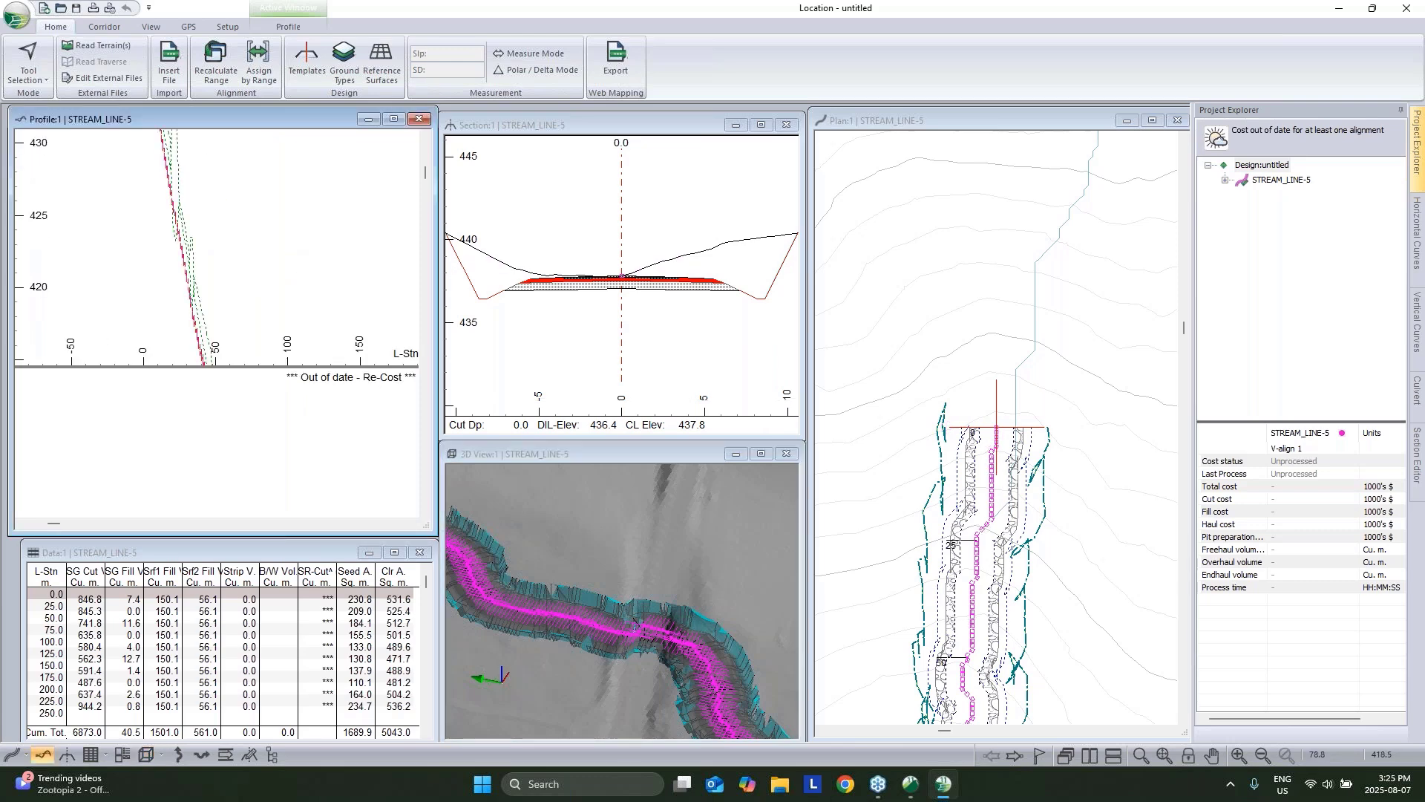
{"action": "scroll", "coordinate": [254, 324], "scroll_direction": "down", "scroll_amount": 1}
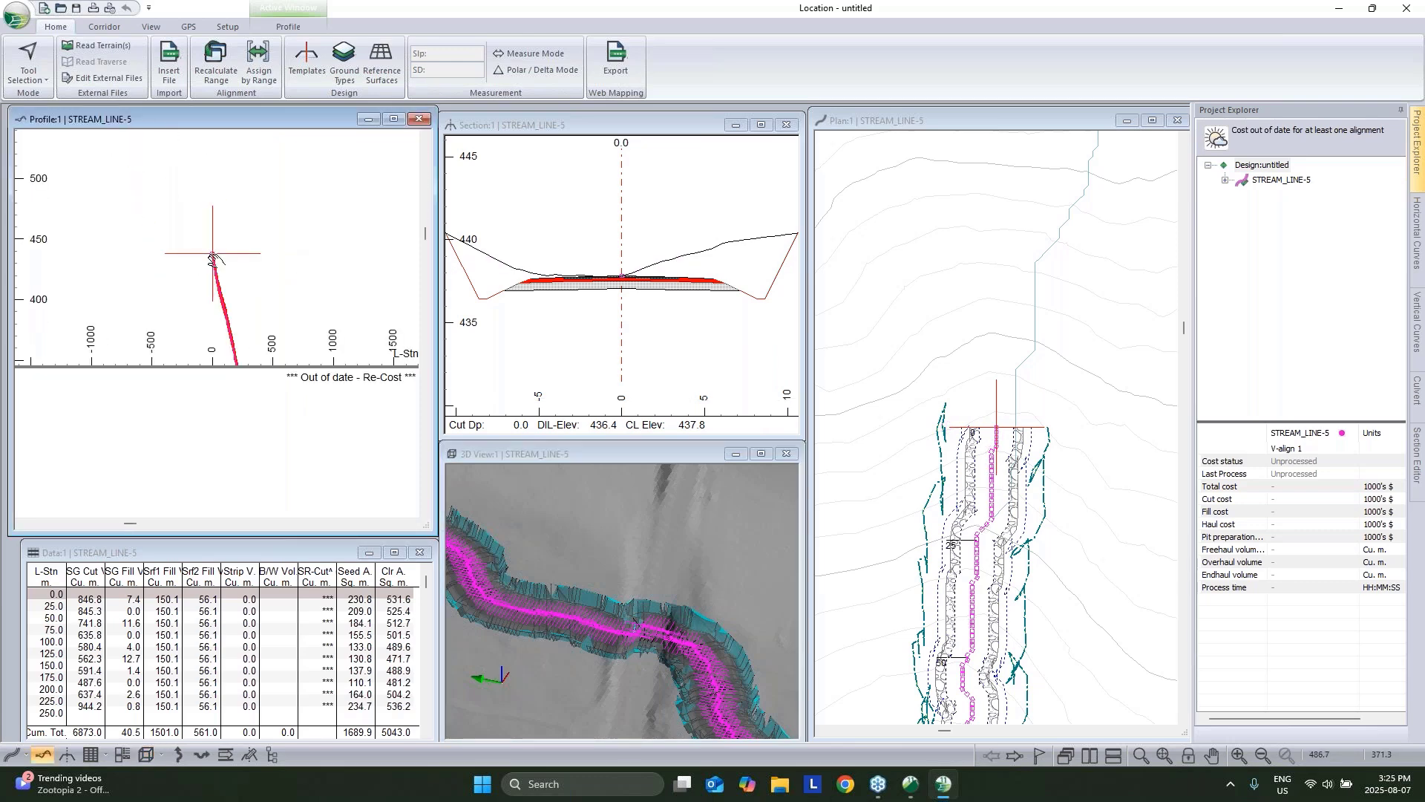
{"action": "middle_click_drag", "start_coordinate": [254, 324], "coordinate": [213, 201]}
{"action": "scroll", "coordinate": [213, 200], "scroll_direction": "down", "scroll_amount": 1}
{"action": "scroll", "coordinate": [253, 326], "scroll_direction": "up", "scroll_amount": 1}
{"action": "middle_click_drag", "start_coordinate": [253, 327], "coordinate": [167, 269]}
{"action": "scroll", "coordinate": [171, 264], "scroll_direction": "up", "scroll_amount": 5}
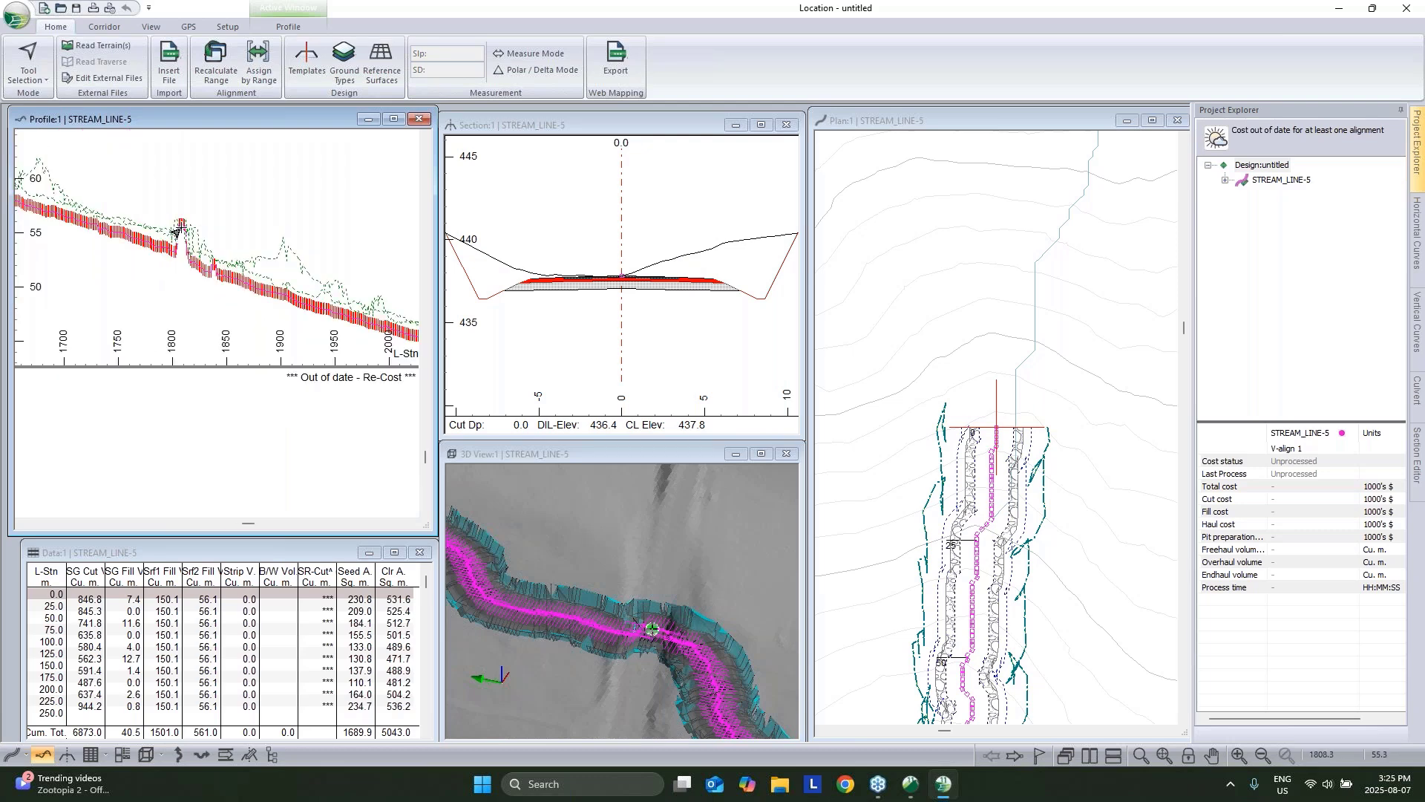
{"action": "left_click", "coordinate": [176, 233]}
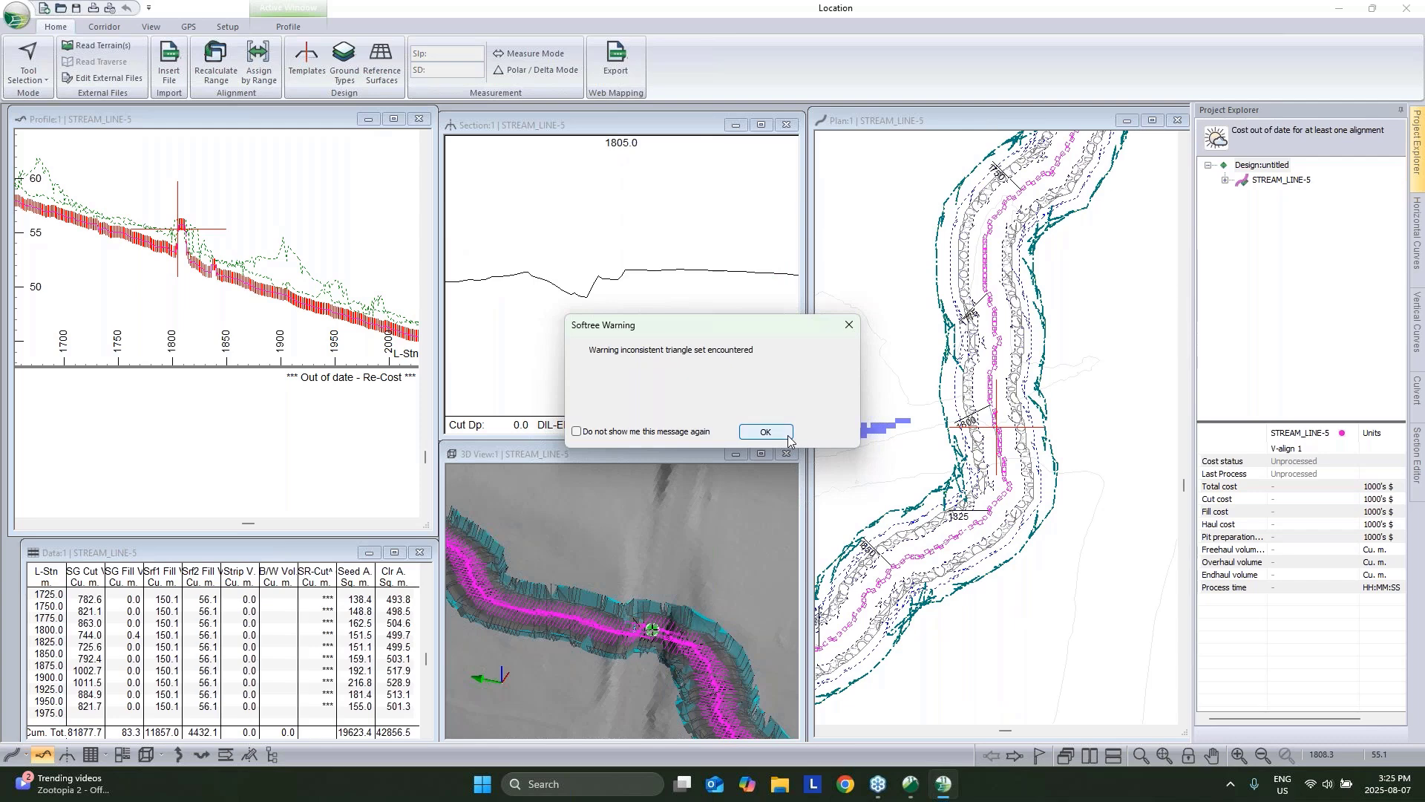
{"action": "left_click", "coordinate": [765, 432]}
{"action": "scroll", "coordinate": [170, 225], "scroll_direction": "up", "scroll_amount": 2}
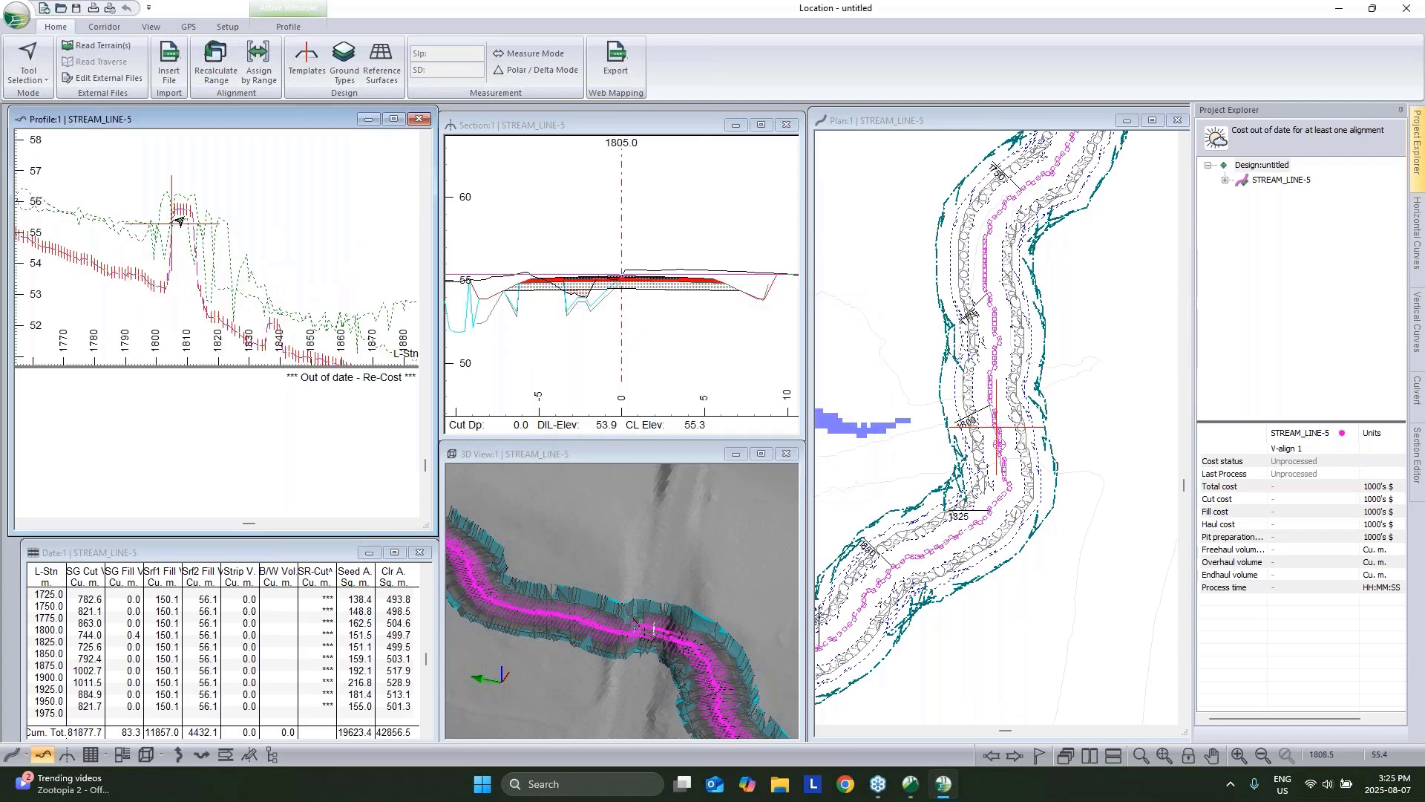
{"action": "left_click", "coordinate": [183, 209]}
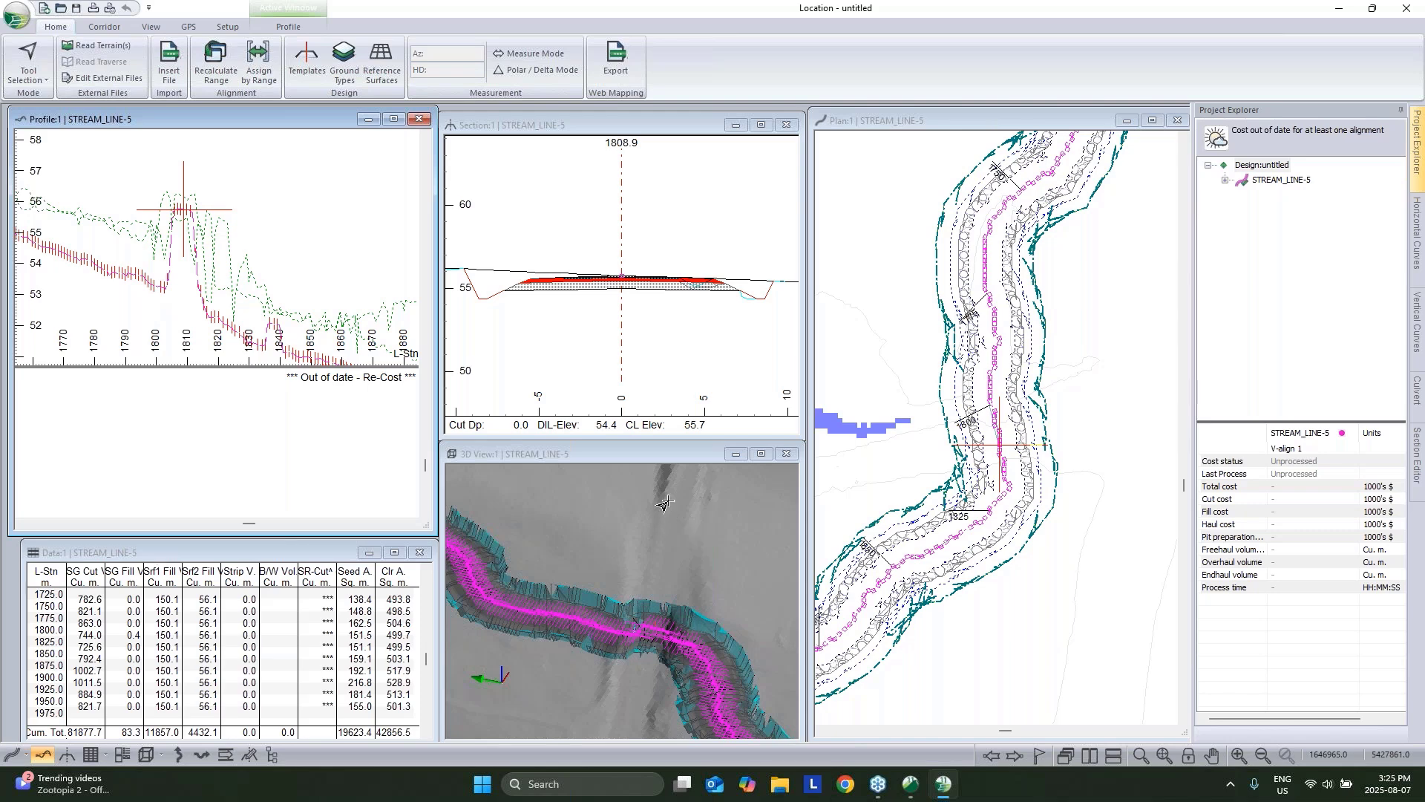
Add image.terx from the Major folder as a background file in the plan window.
{"action": "scroll", "coordinate": [1020, 332], "scroll_direction": "down", "scroll_amount": 1}
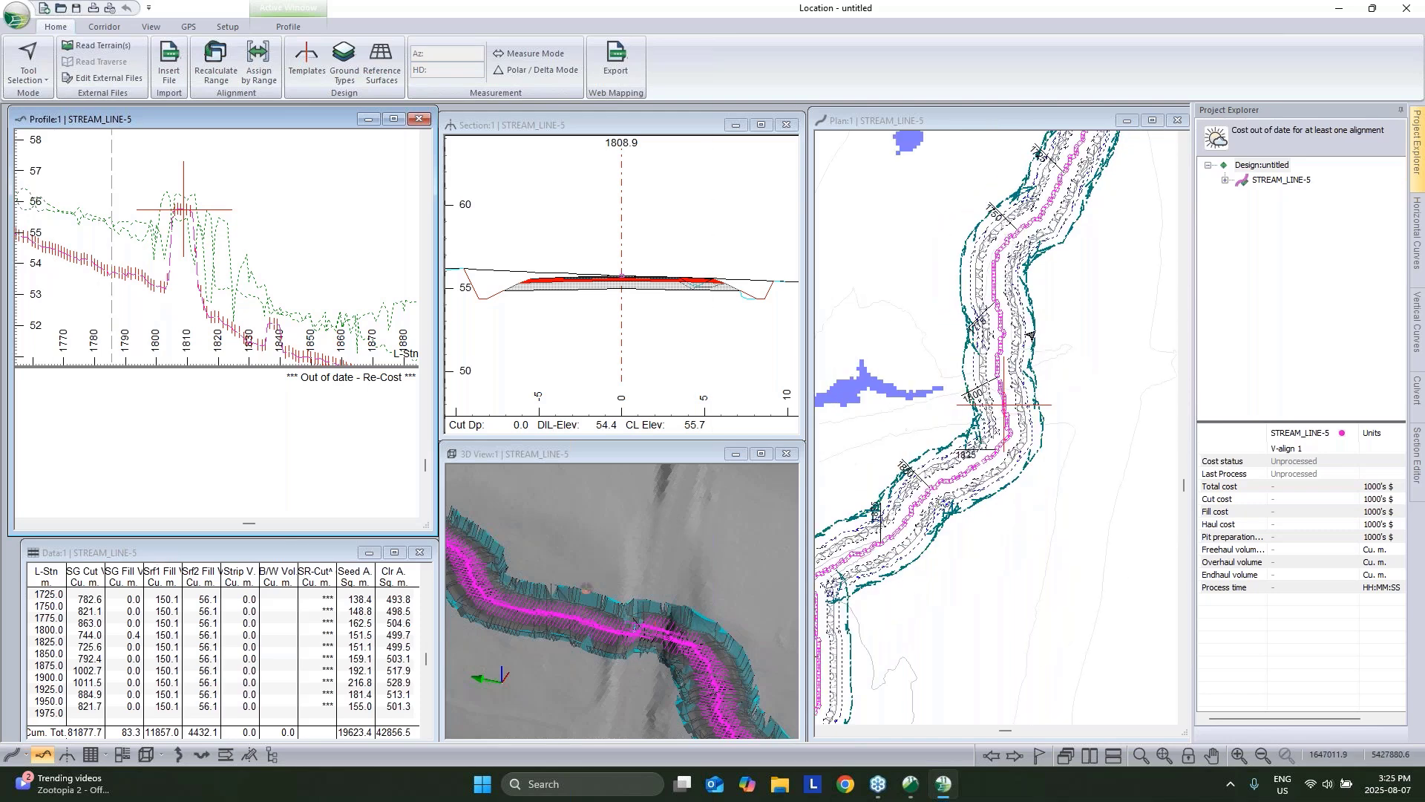
{"action": "mouse_move", "coordinate": [1036, 338]}
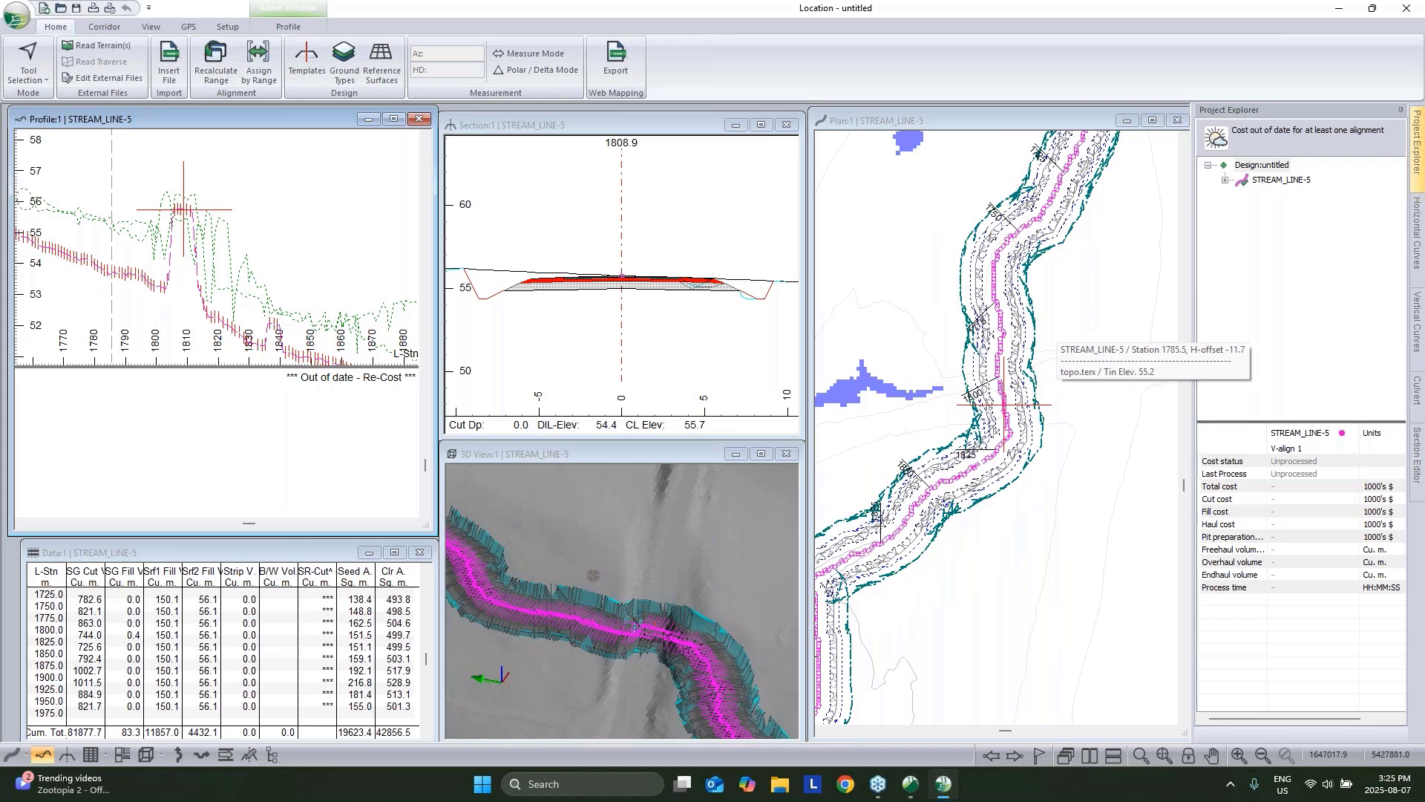
{"action": "right_click", "coordinate": [1059, 331]}
{"action": "left_click", "coordinate": [1094, 440]}
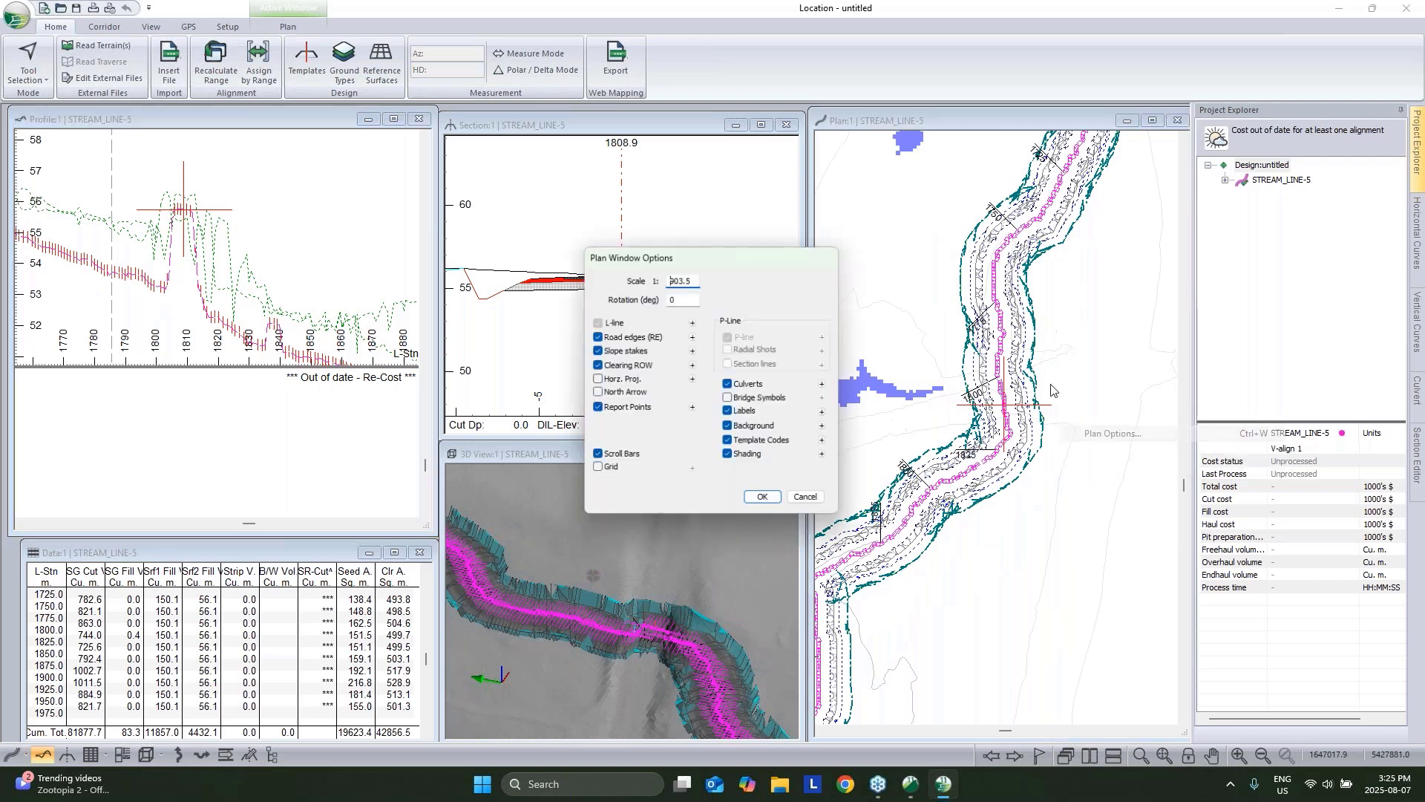
{"action": "left_click", "coordinate": [830, 434]}
{"action": "left_click", "coordinate": [836, 321]}
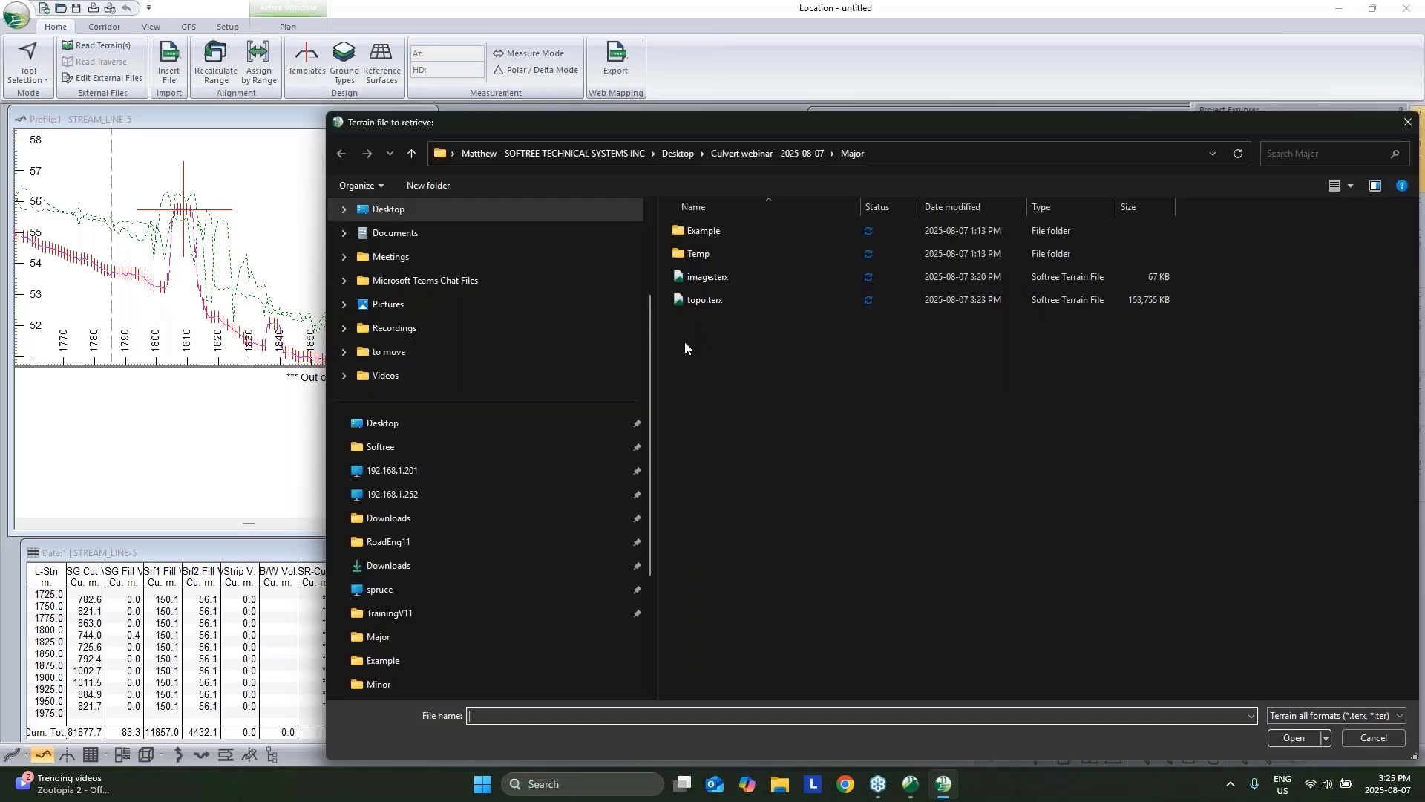
{"action": "left_click", "coordinate": [708, 276]}
{"action": "left_click", "coordinate": [1311, 733]}
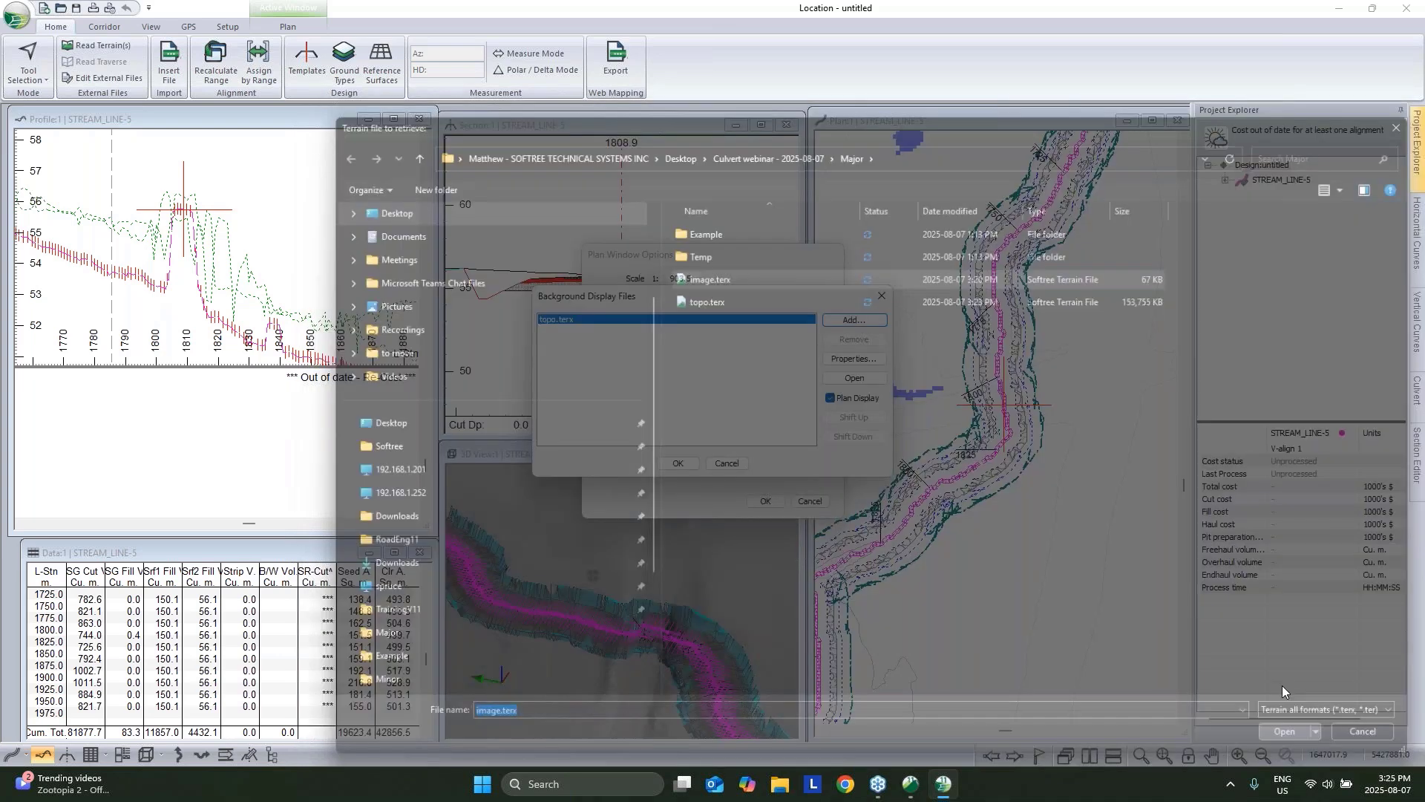
{"action": "left_click", "coordinate": [671, 463]}
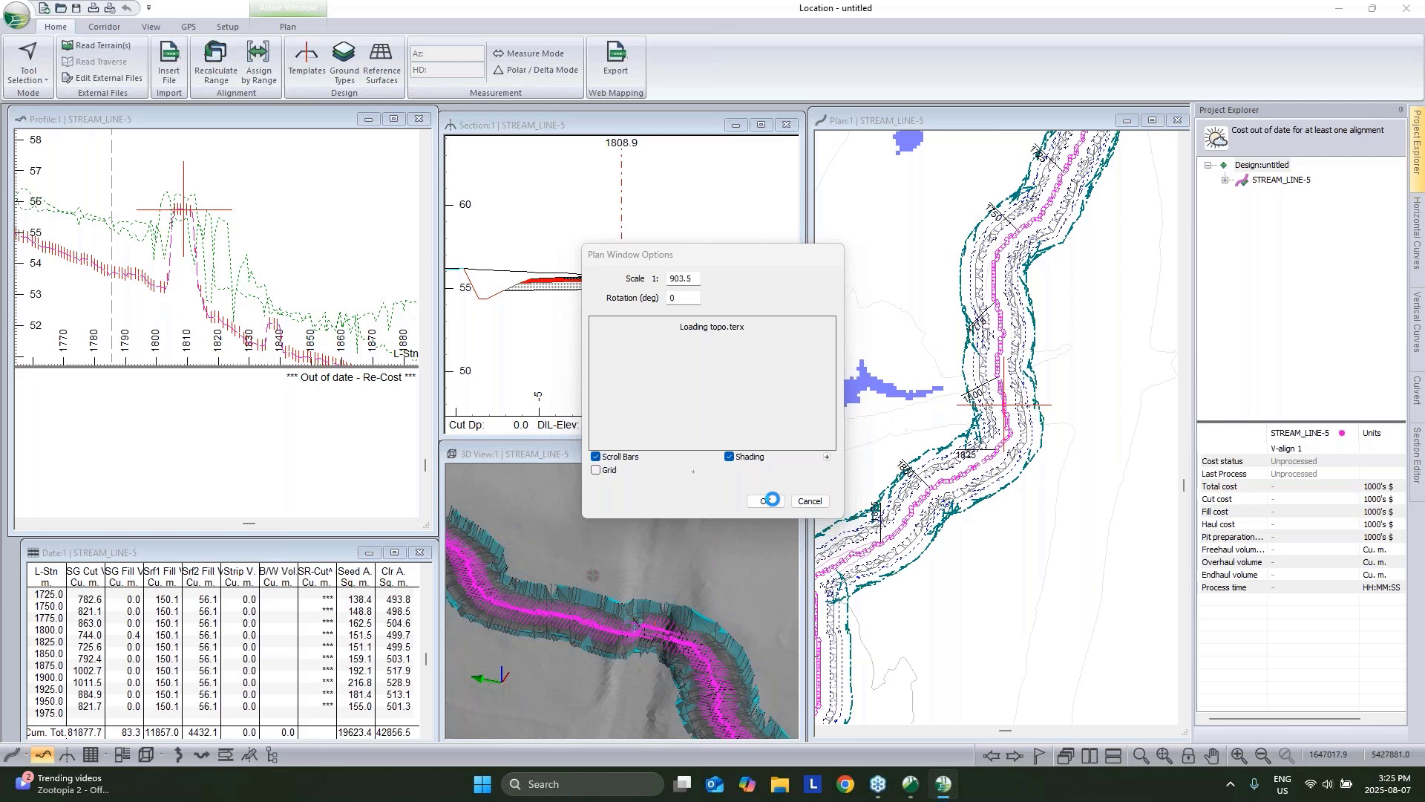
{"action": "left_click", "coordinate": [766, 501]}
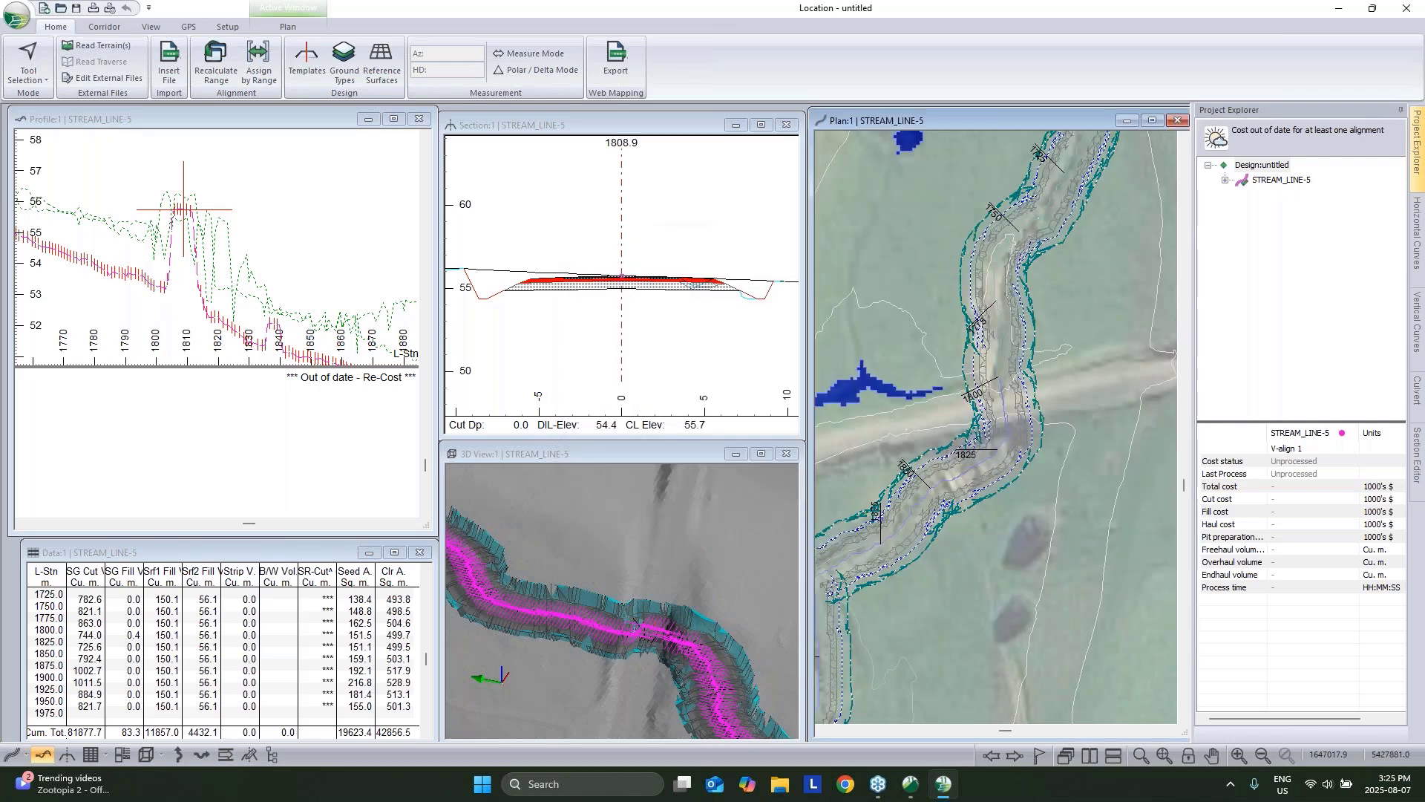
{"action": "mouse_move", "coordinate": [1015, 382]}
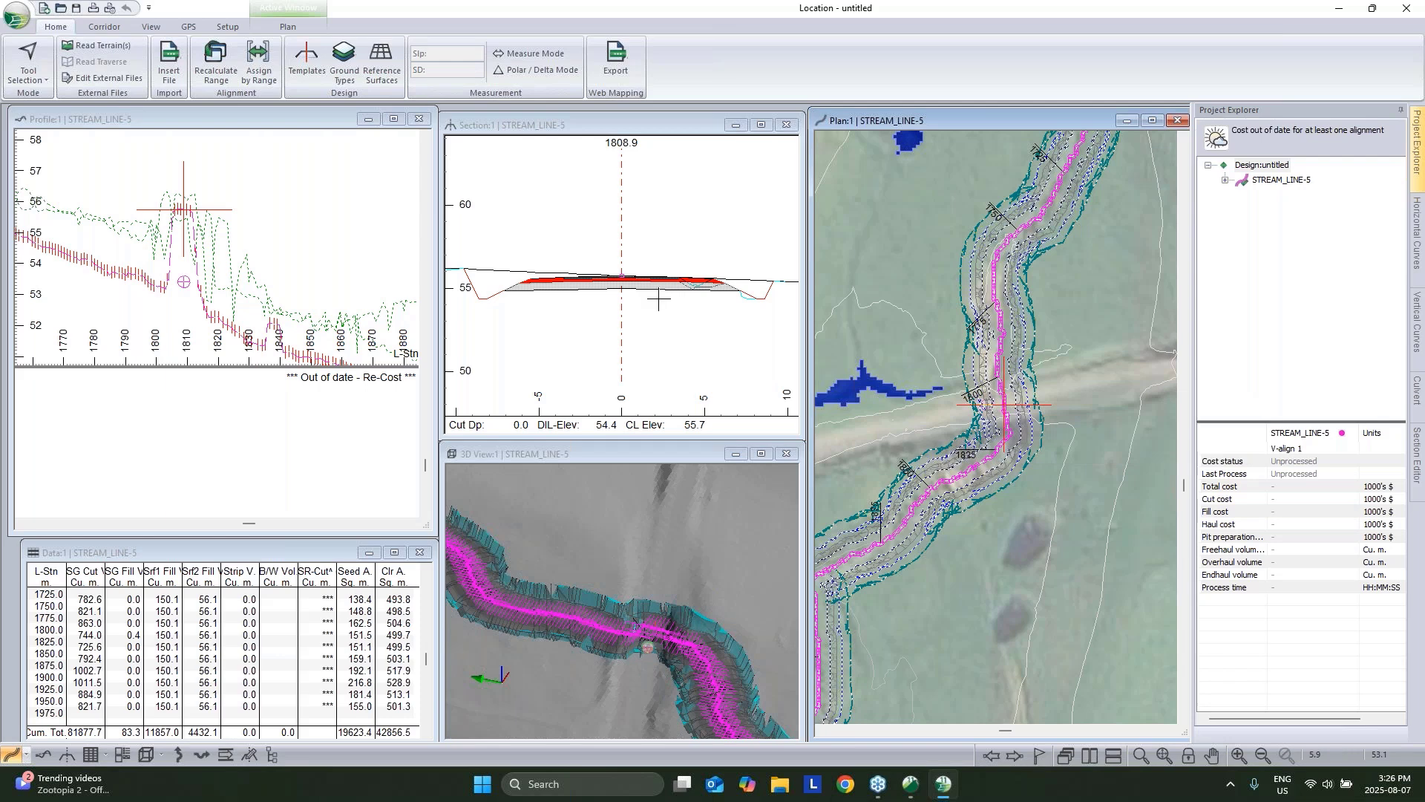
{"action": "scroll", "coordinate": [950, 379], "scroll_direction": "up", "scroll_amount": 3}
{"action": "scroll", "coordinate": [985, 412], "scroll_direction": "down", "scroll_amount": 3}
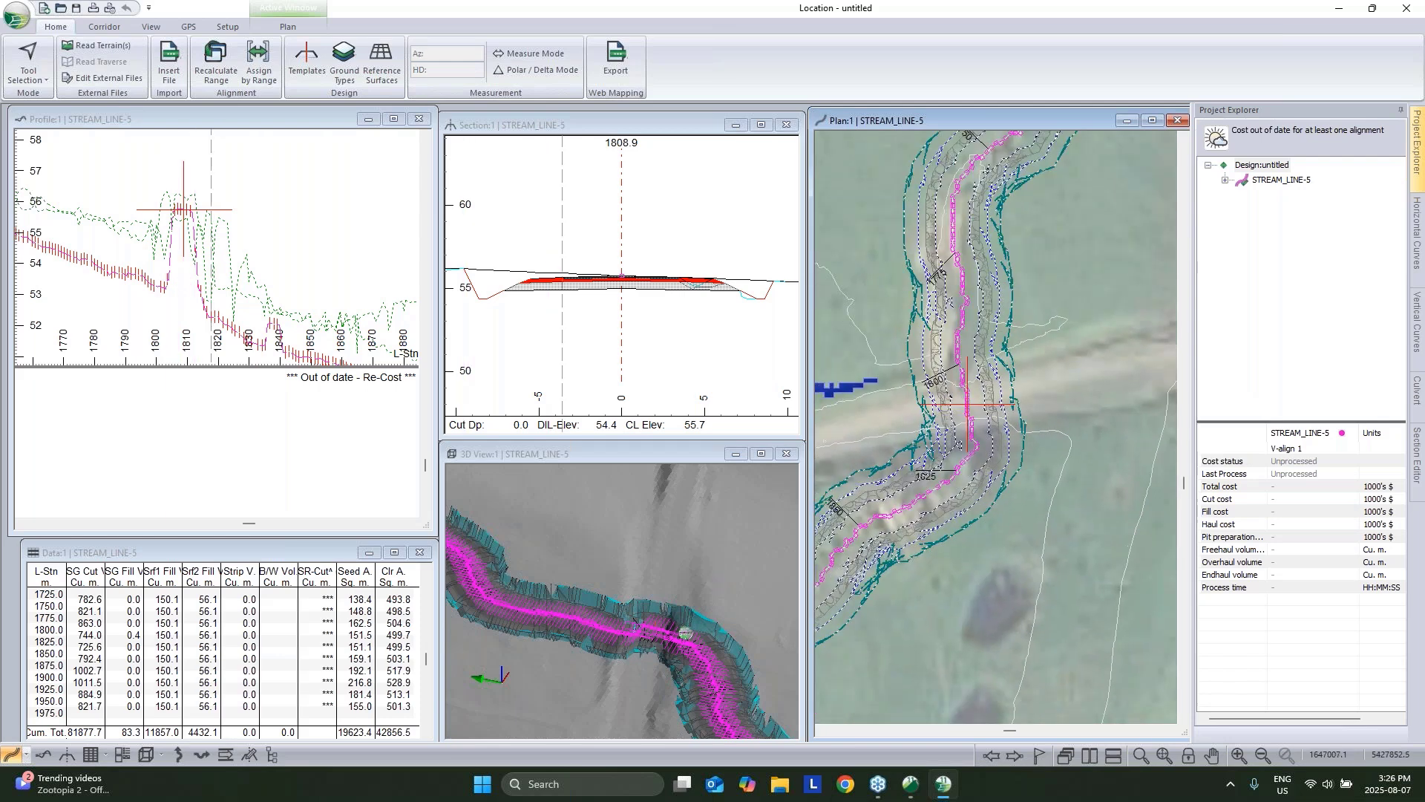
{"action": "scroll", "coordinate": [1021, 296], "scroll_direction": "down", "scroll_amount": 1}
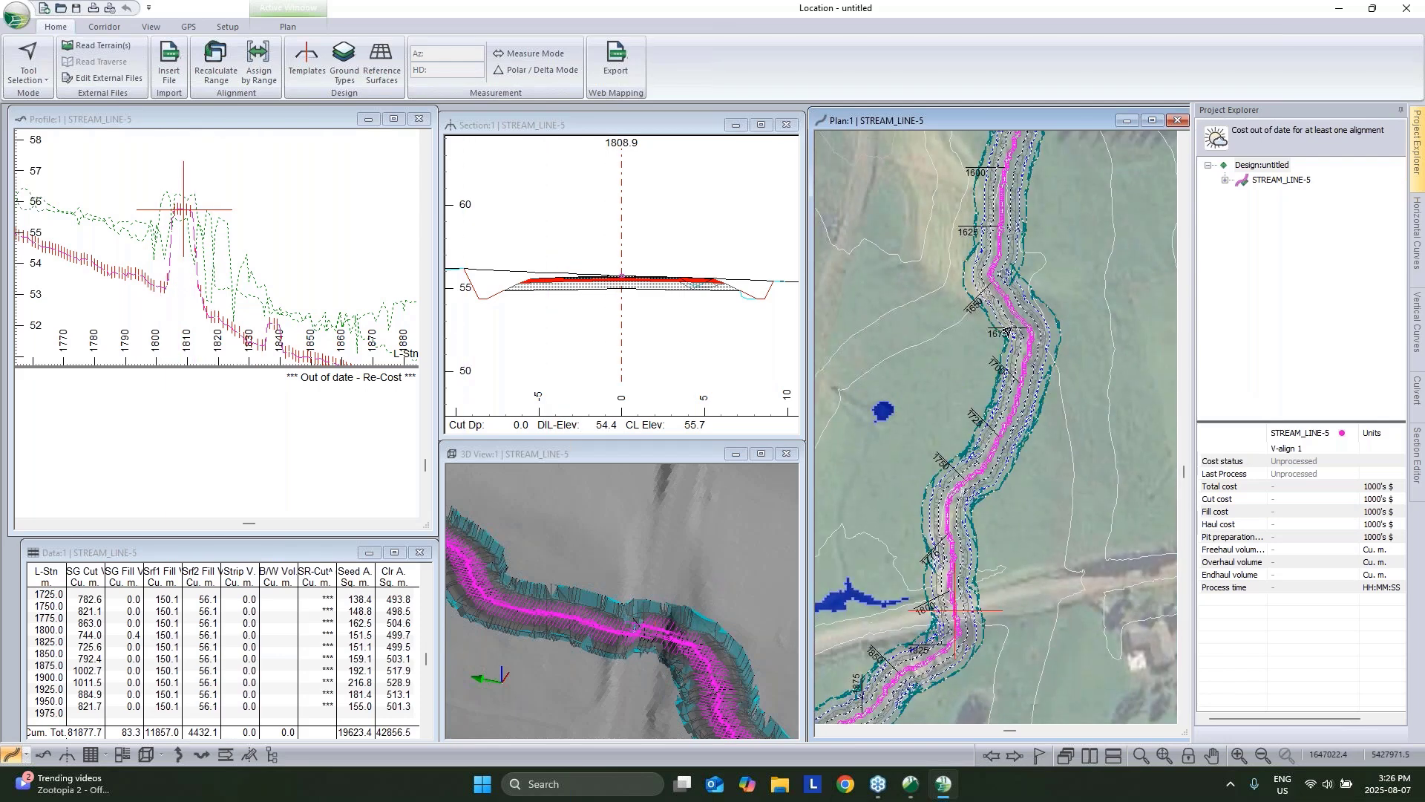
Pick a station on the stream upstream of the road crossing and dismiss the inconsistent triangle set warning for good.
{"action": "left_click", "coordinate": [1019, 317]}
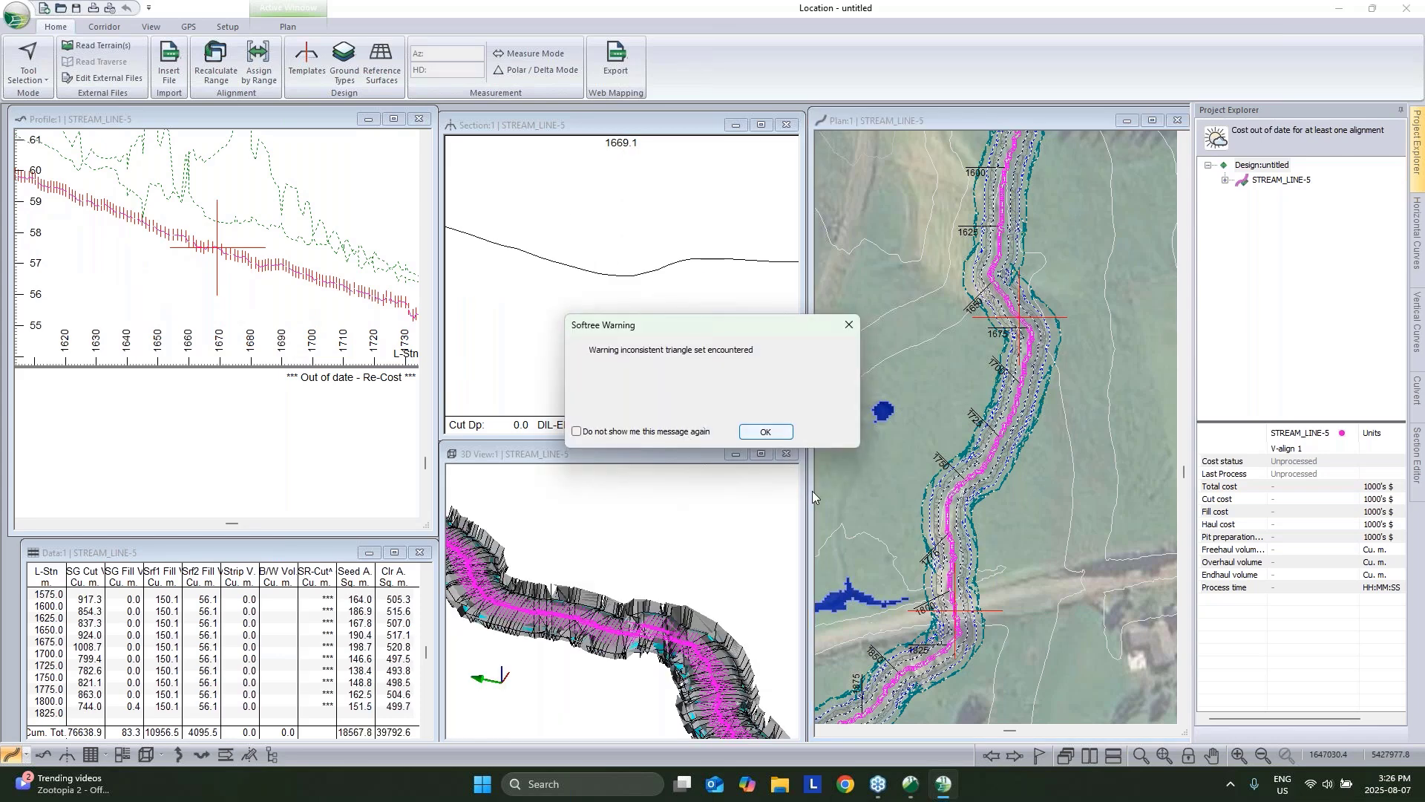
{"action": "left_click", "coordinate": [576, 431]}
{"action": "left_click", "coordinate": [785, 436]}
Delete all alignment points from the start of the stream up to station 1551.
{"action": "scroll", "coordinate": [235, 266], "scroll_direction": "down", "scroll_amount": 3}
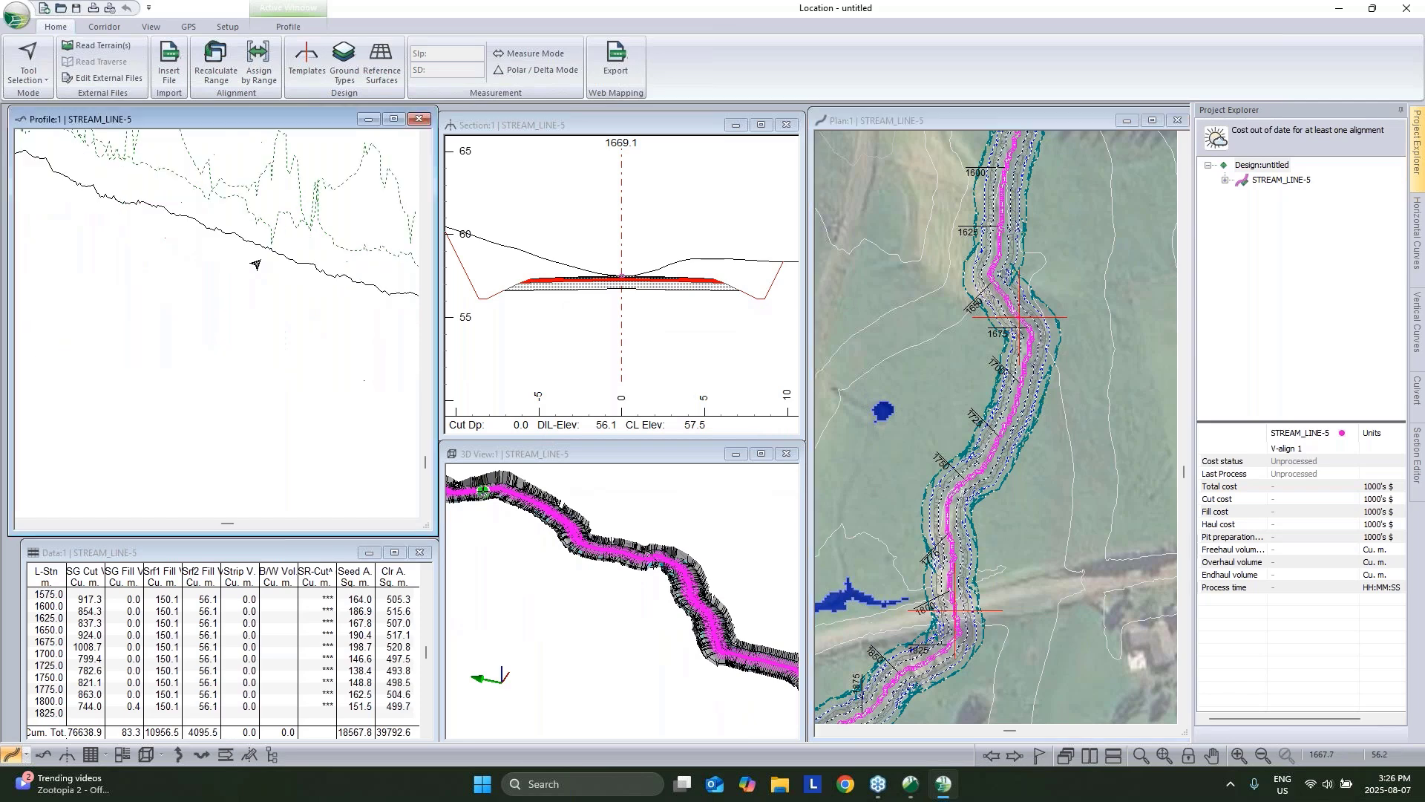
{"action": "left_click", "coordinate": [160, 222]}
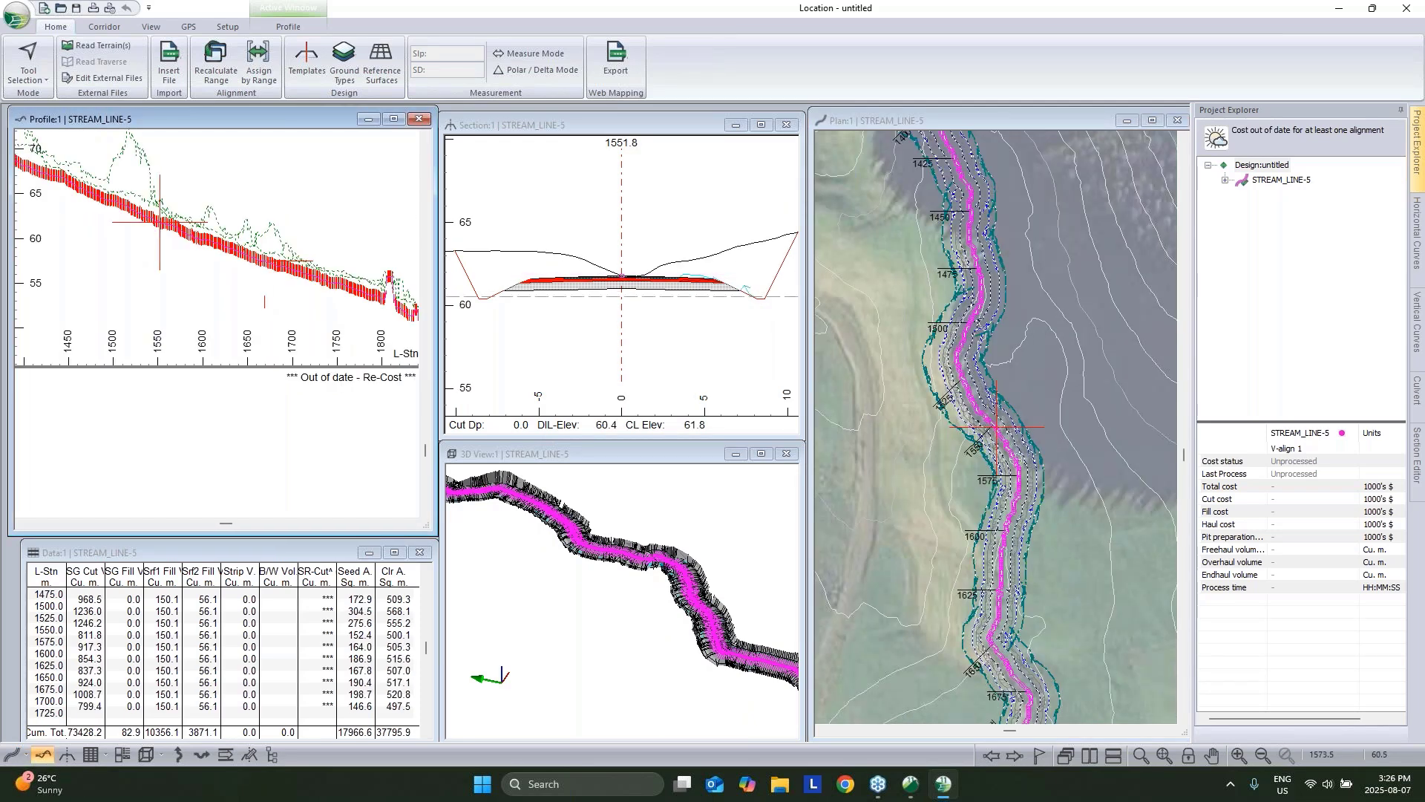
{"action": "middle_click_drag", "start_coordinate": [185, 234], "coordinate": [113, 237]}
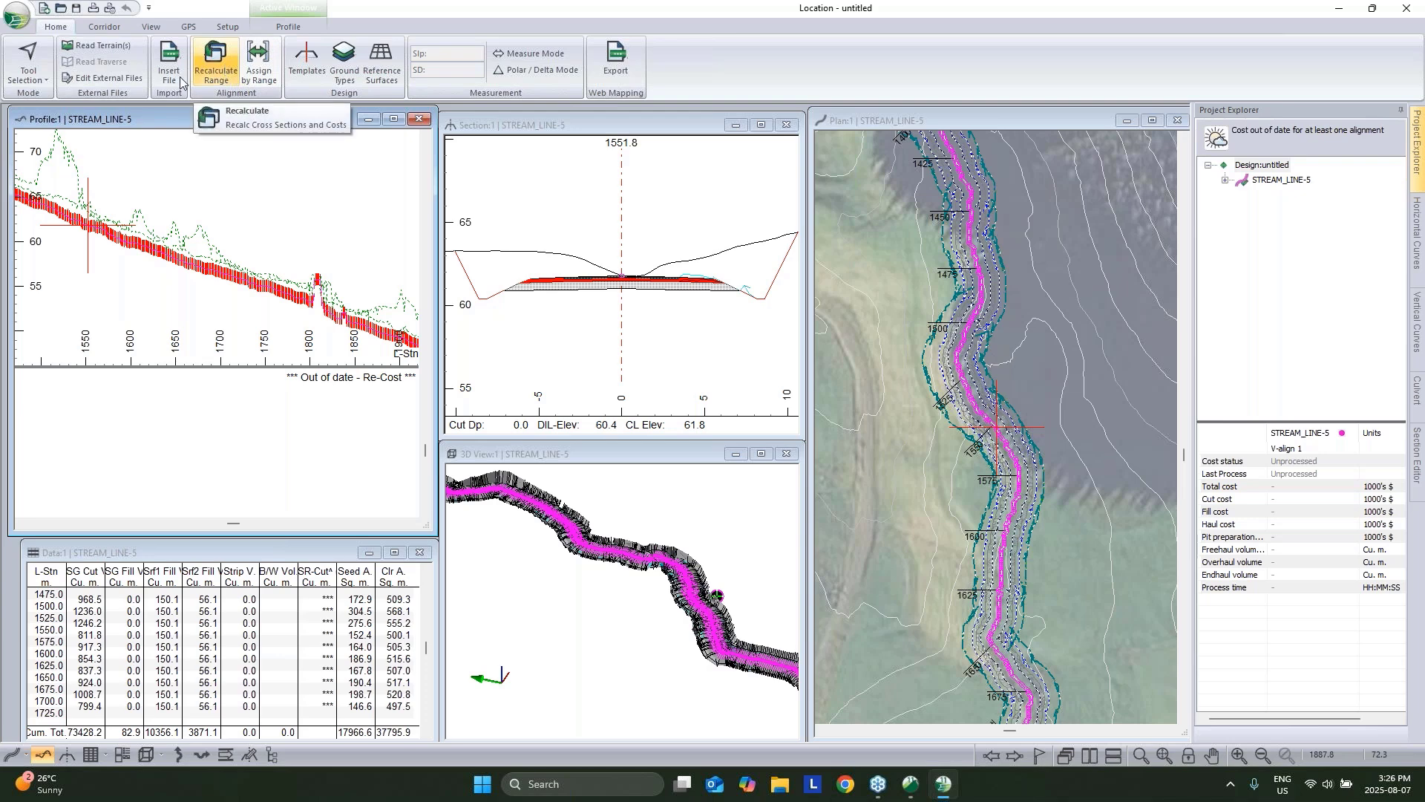
{"action": "left_click", "coordinate": [104, 27]}
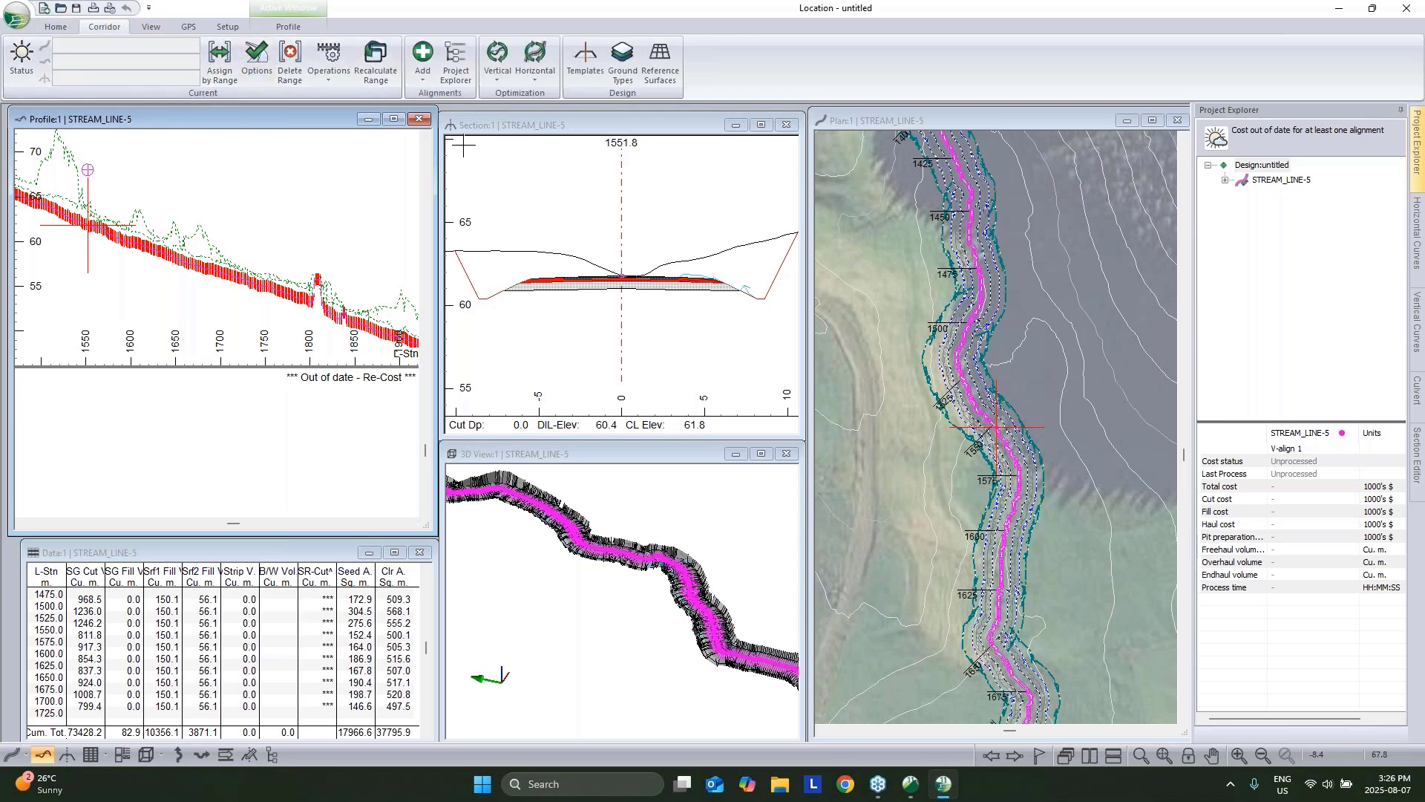
{"action": "left_click", "coordinate": [290, 60]}
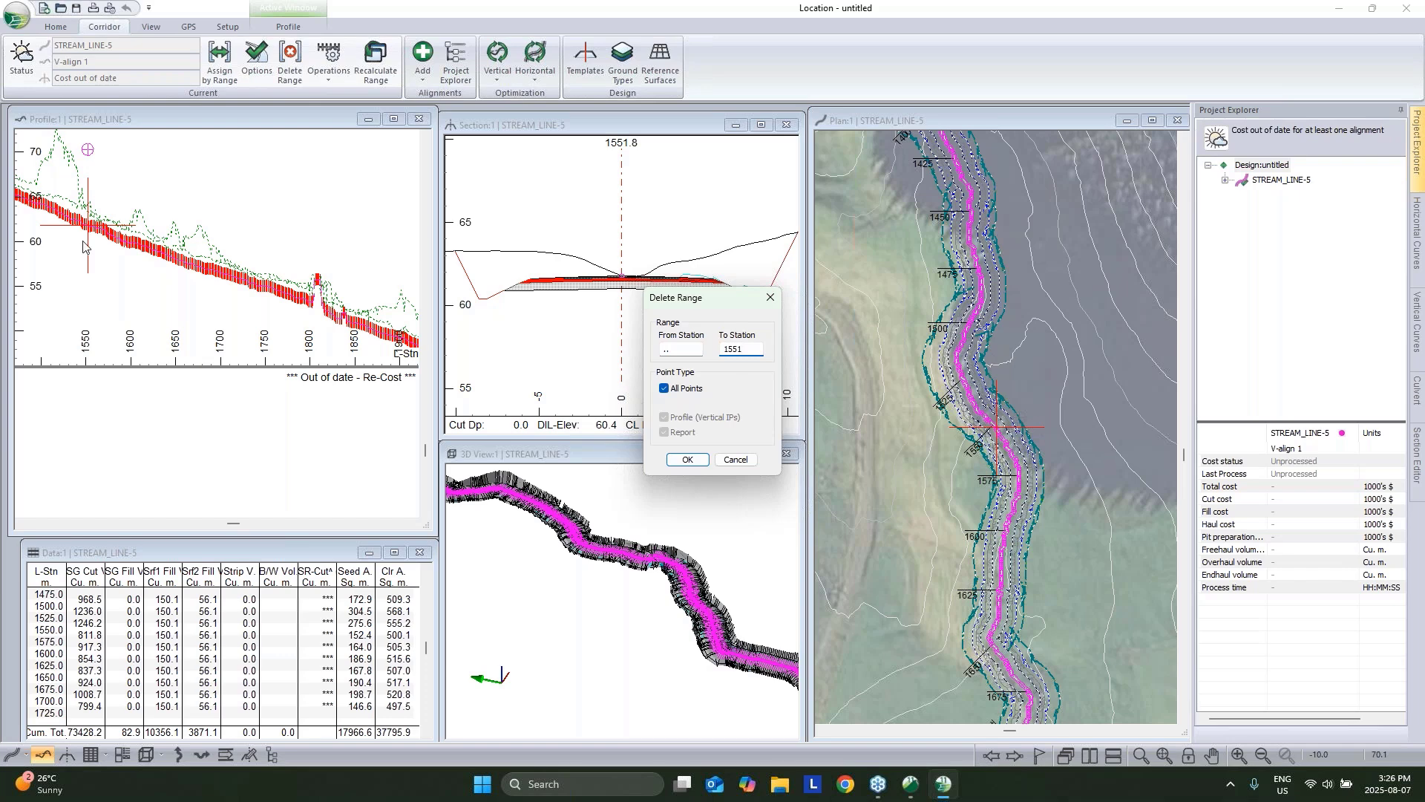
{"action": "left_click", "coordinate": [687, 460]}
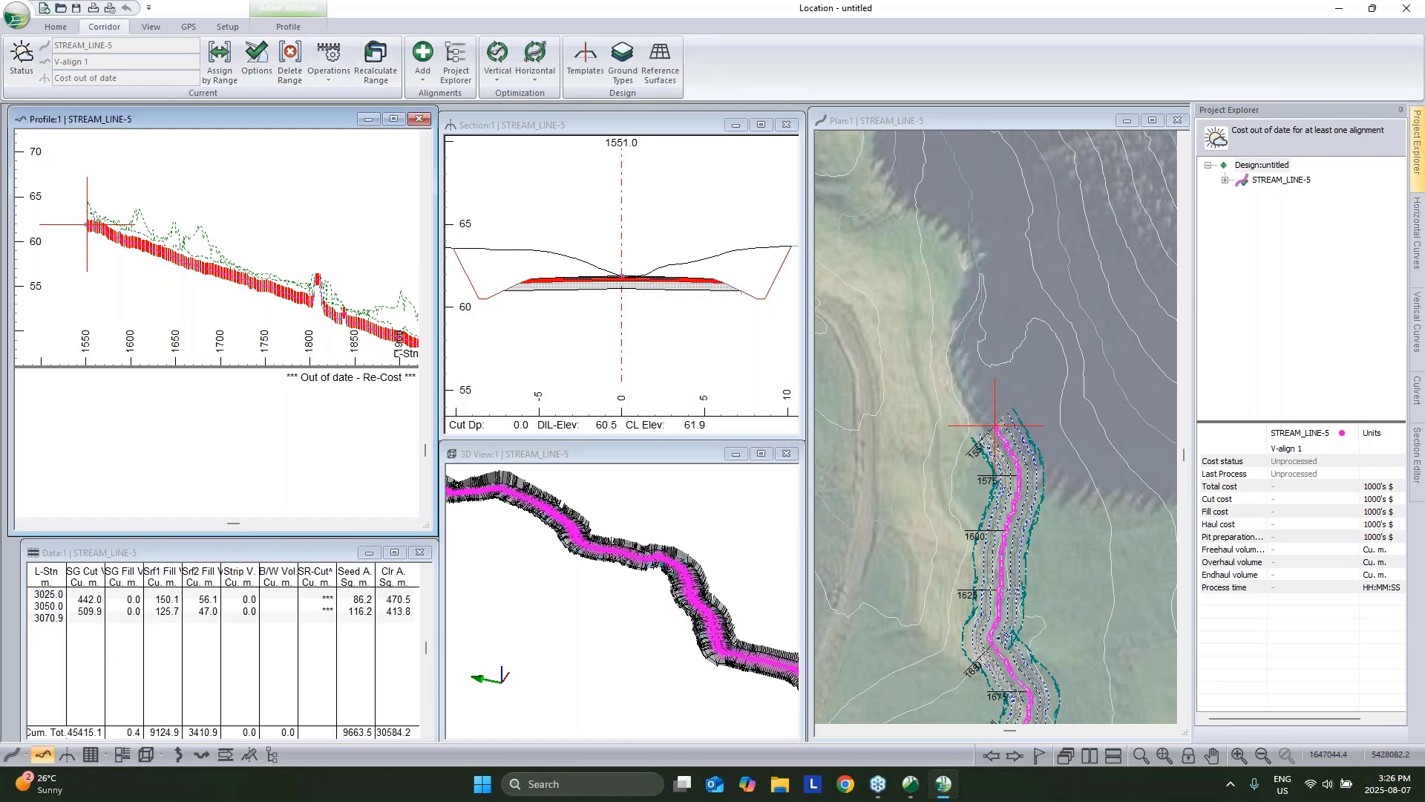
Delete all alignment points from station 2058, downstream of the road crossing, to the end of the stream.
{"action": "middle_click_drag", "start_coordinate": [996, 427], "coordinate": [965, 463]}
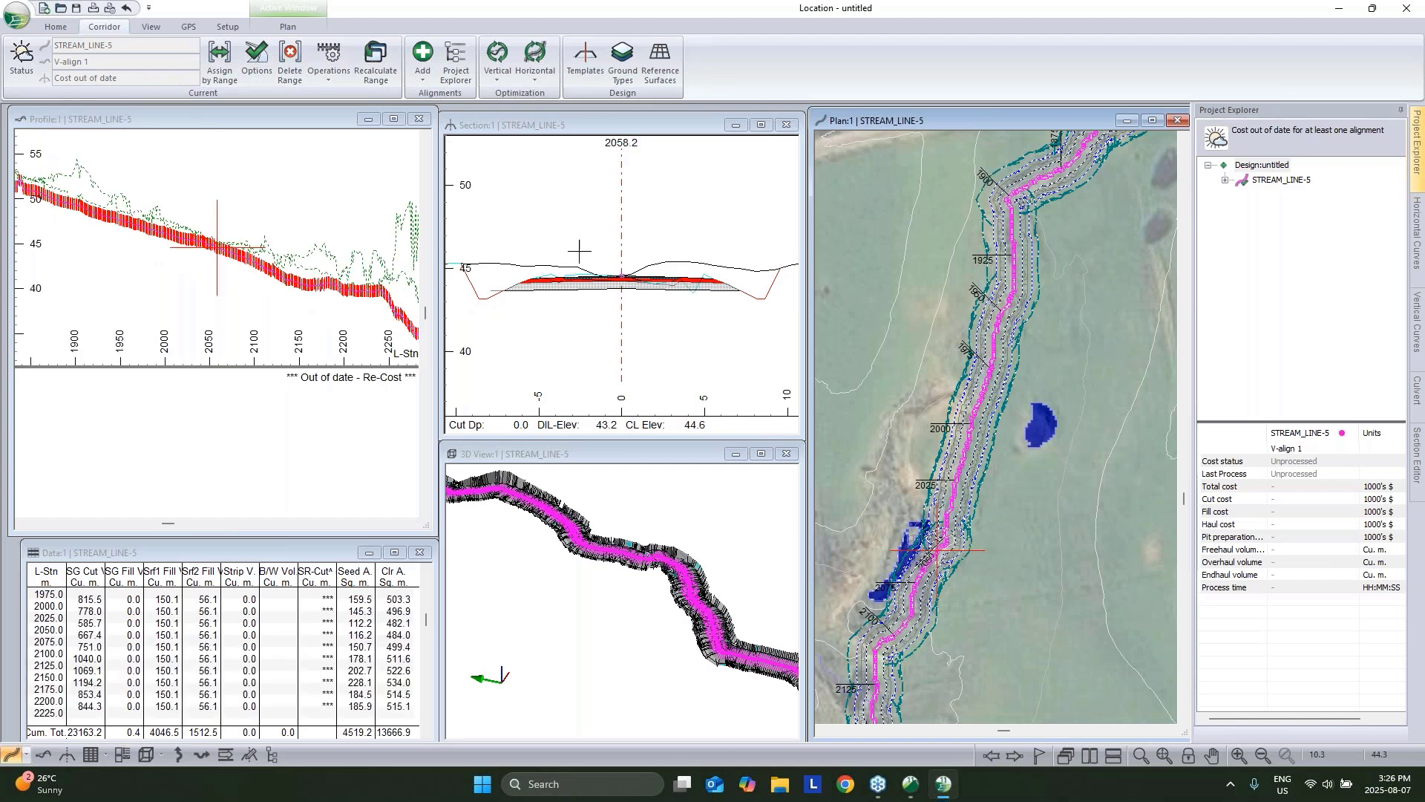
{"action": "left_click", "coordinate": [301, 68]}
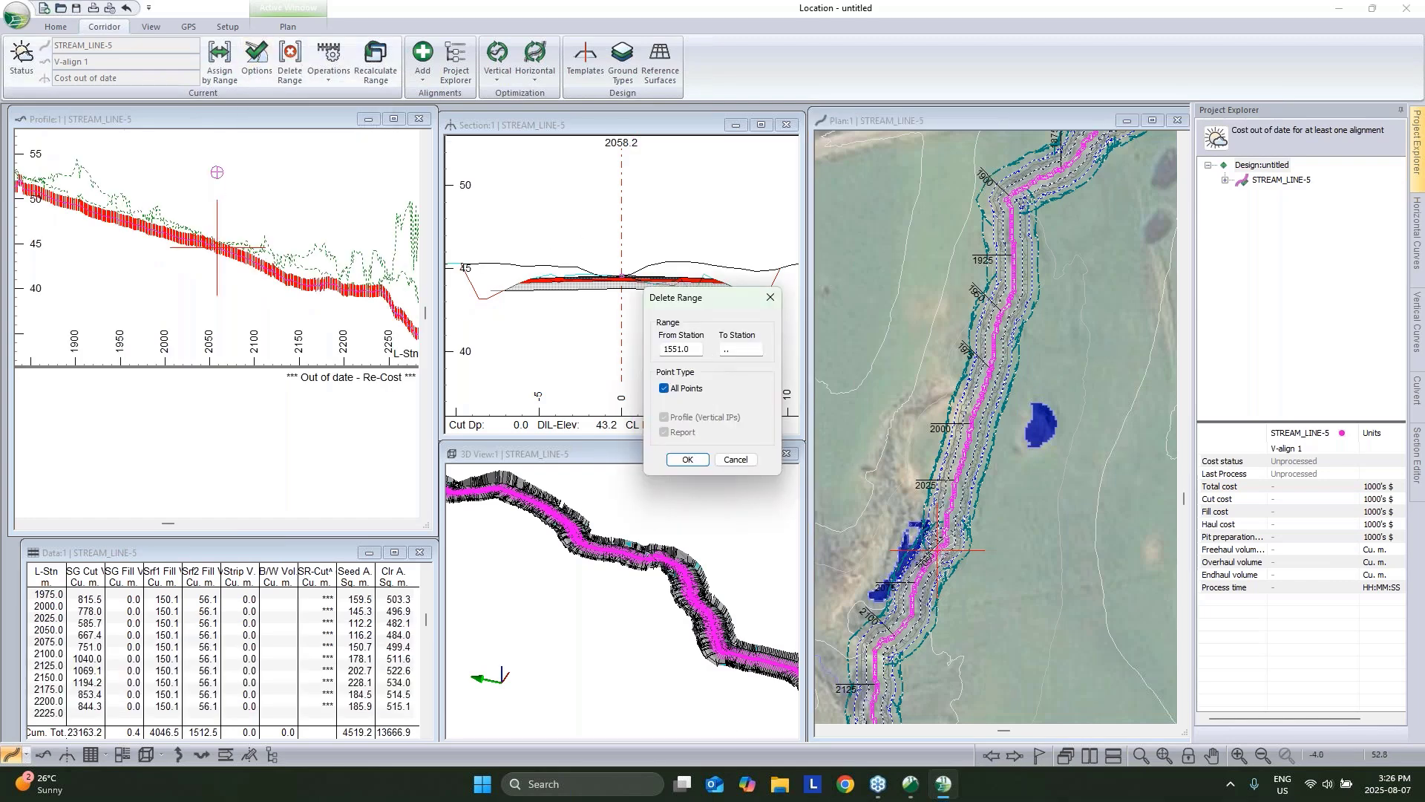
{"action": "double_click", "coordinate": [690, 353]}
{"action": "type", "text": "2058"}
{"action": "left_click", "coordinate": [688, 459]}
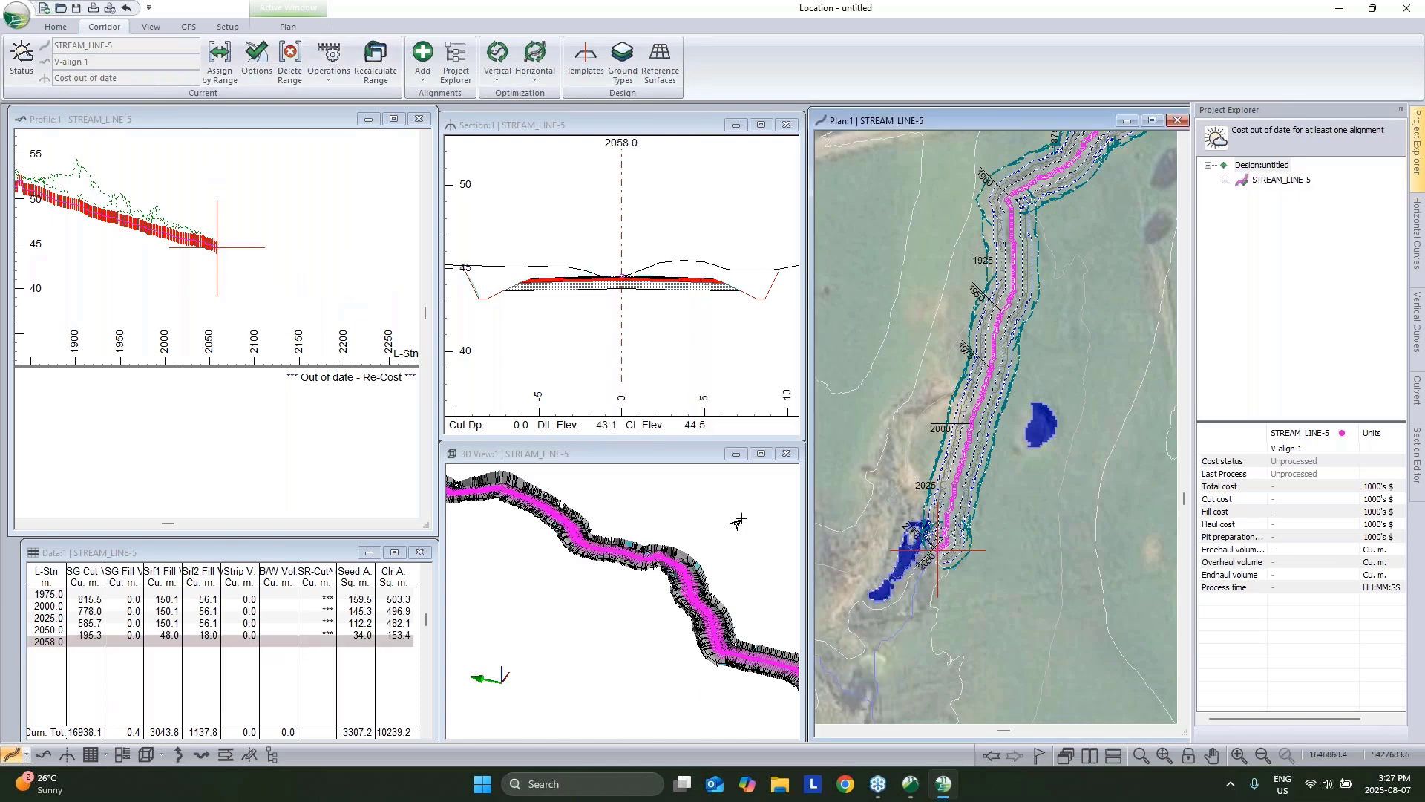
Examine the trimmed stream corridor against the background image along the bends upstream of the road crossing.
{"action": "middle_click_drag", "start_coordinate": [987, 374], "coordinate": [895, 628]}
{"action": "middle_click_drag", "start_coordinate": [1035, 328], "coordinate": [1026, 358]}
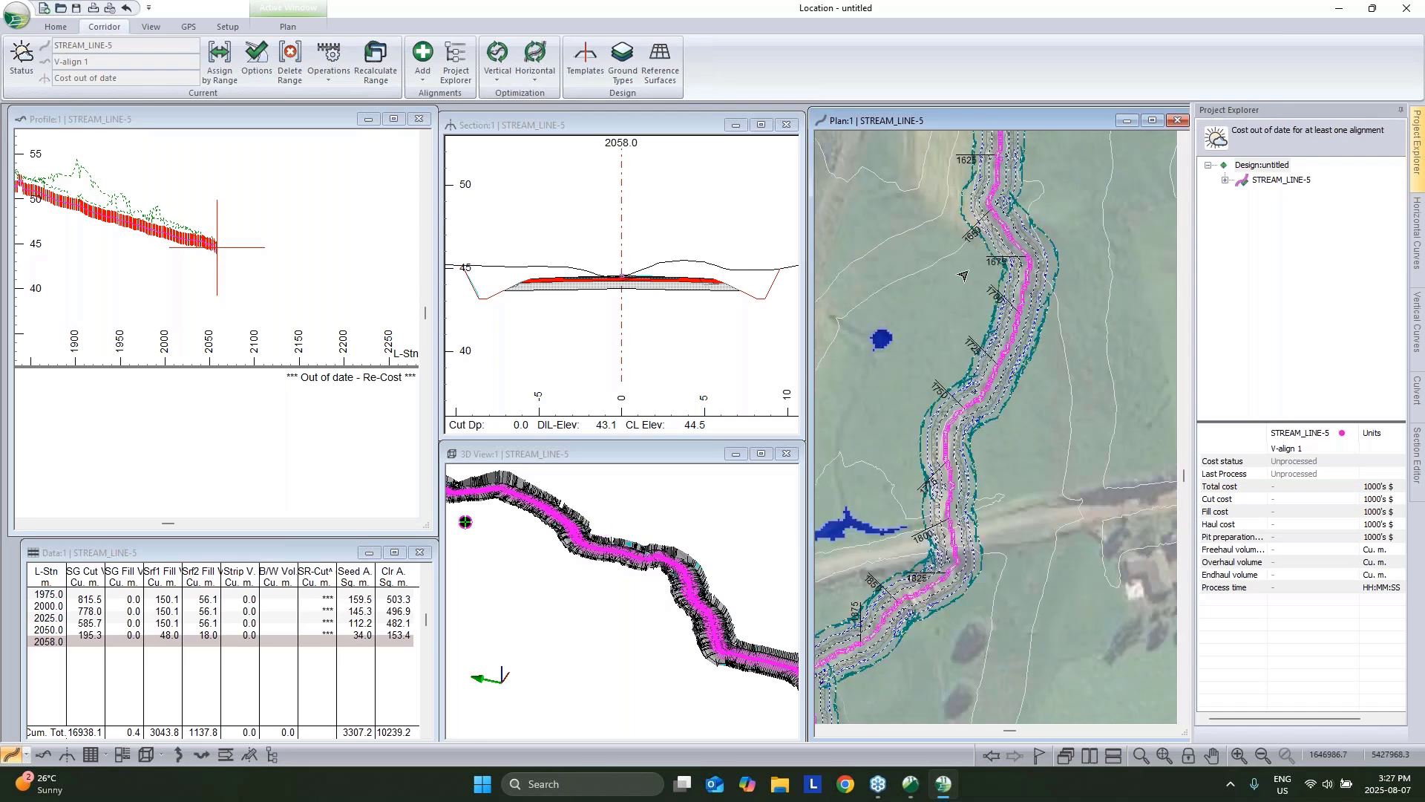
{"action": "middle_click_drag", "start_coordinate": [1007, 236], "coordinate": [1067, 350]}
{"action": "middle_click_drag", "start_coordinate": [1033, 200], "coordinate": [1019, 297]}
{"action": "scroll", "coordinate": [1017, 297], "scroll_direction": "up", "scroll_amount": 3}
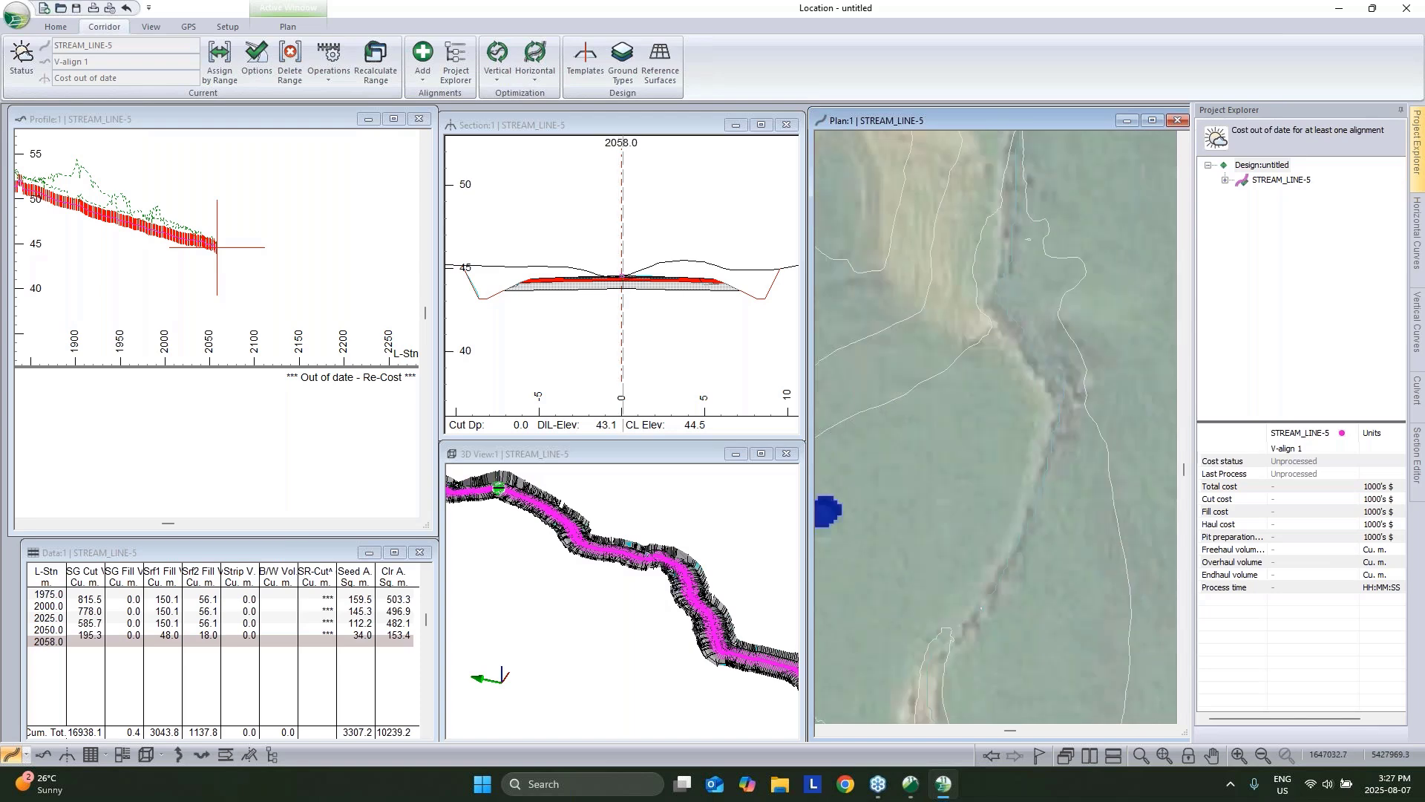
{"action": "scroll", "coordinate": [1015, 550], "scroll_direction": "up", "scroll_amount": 1}
{"action": "middle_click_drag", "start_coordinate": [945, 654], "coordinate": [1002, 439]}
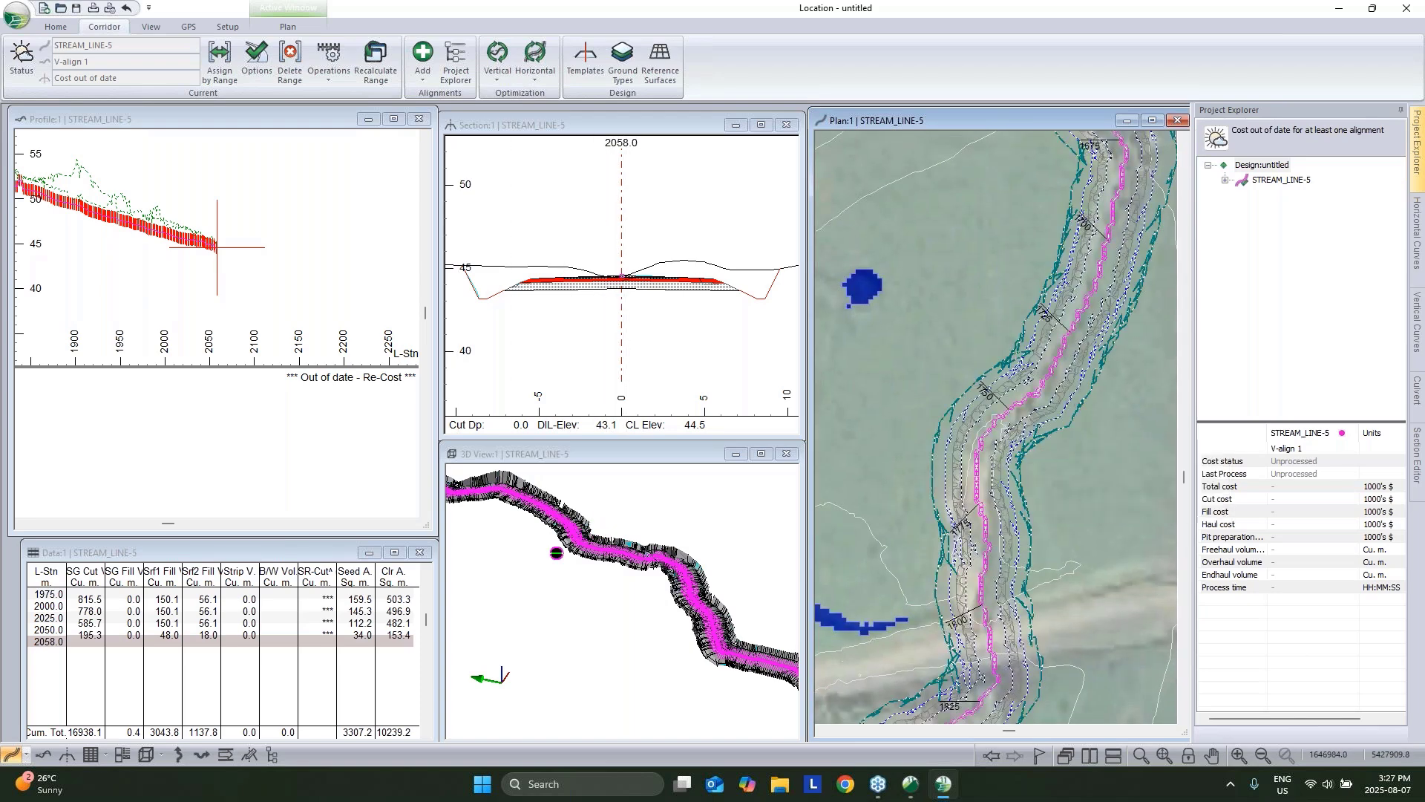
Convert the stream polyline to an alignment with curves using a 5 m minimum radius and 2 m maximum offset, stopping at the best solution found.
{"action": "left_click", "coordinate": [331, 74]}
{"action": "left_click", "coordinate": [354, 161]}
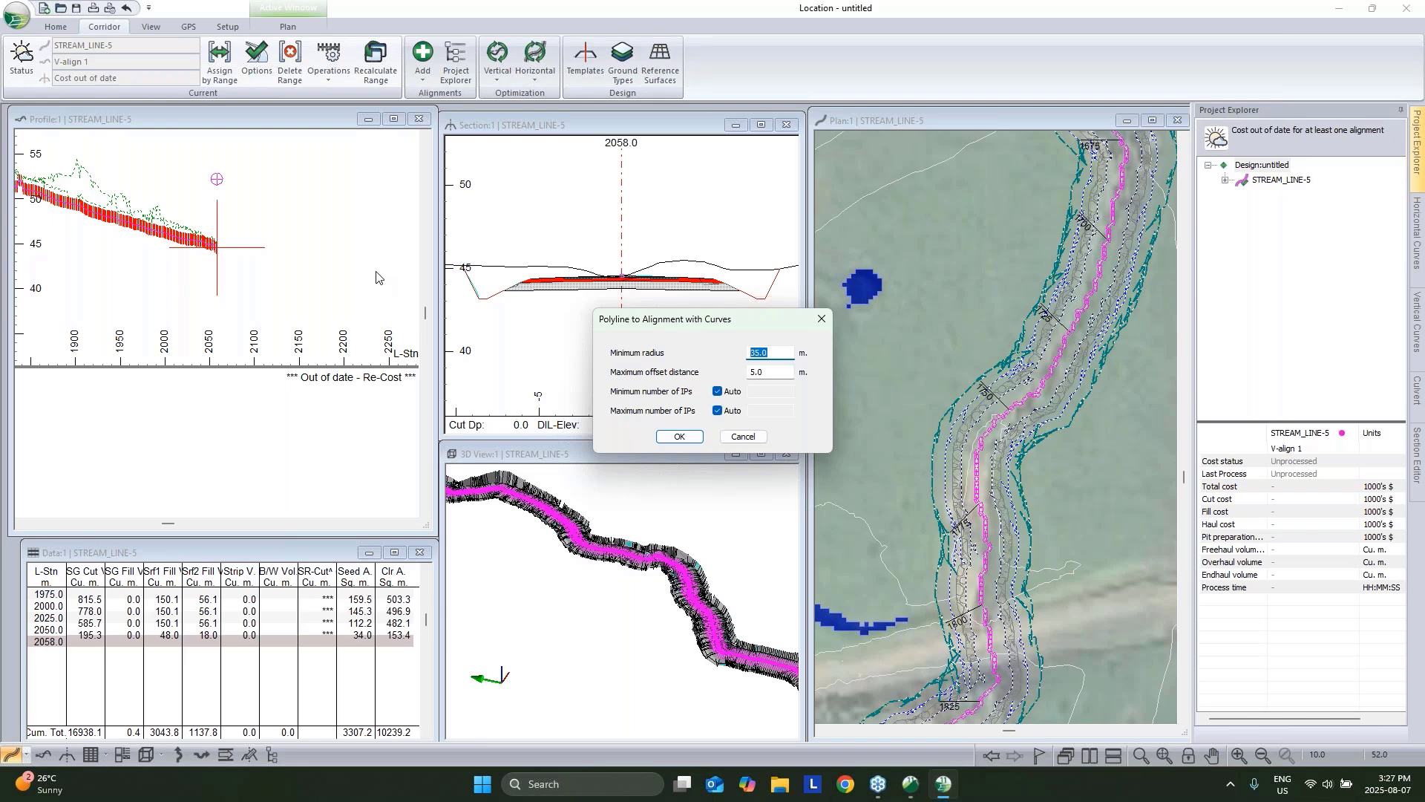
{"action": "type", "text": "5"}
{"action": "key", "text": "Tab"}
{"action": "type", "text": "2"}
{"action": "left_click", "coordinate": [679, 437]}
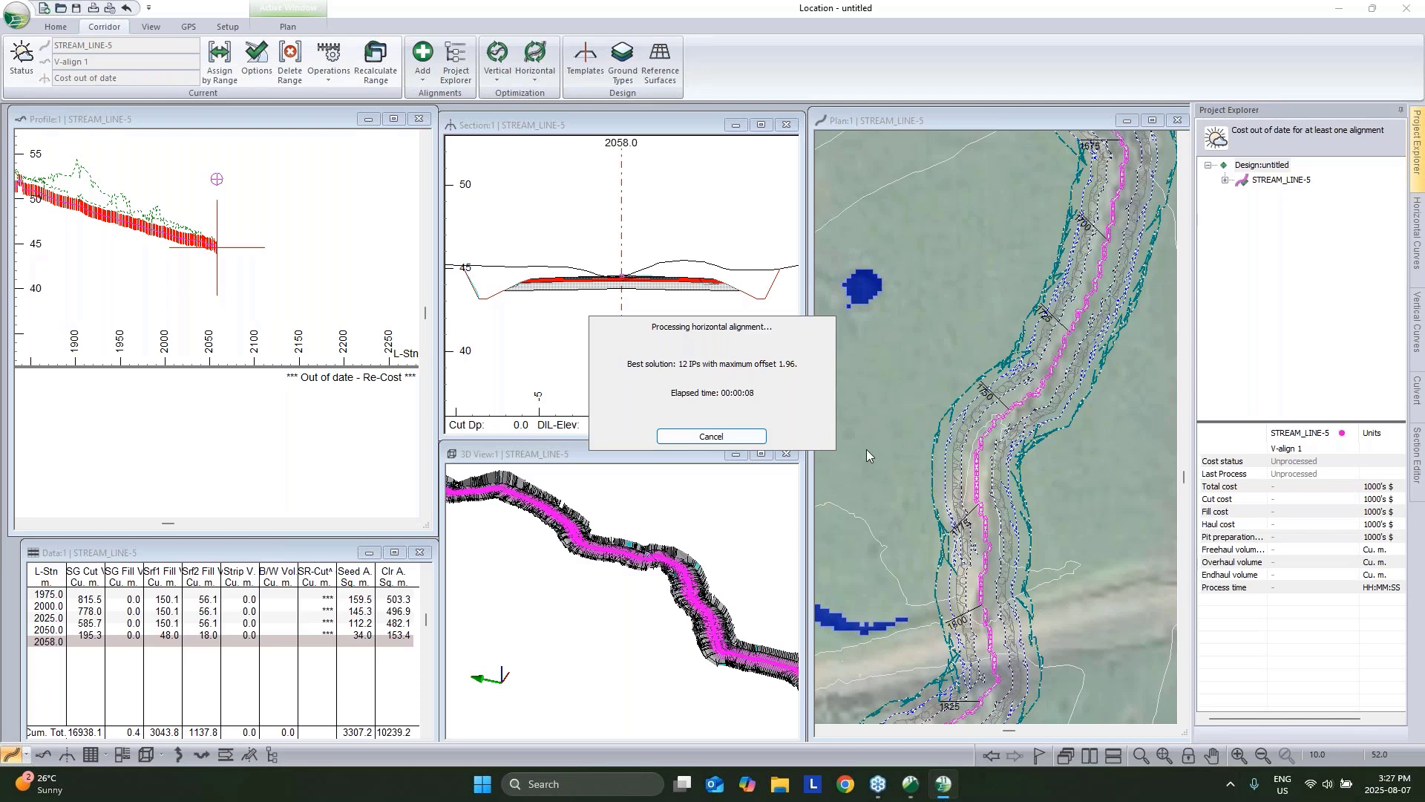
{"action": "left_click", "coordinate": [746, 434]}
{"action": "left_click", "coordinate": [729, 425]}
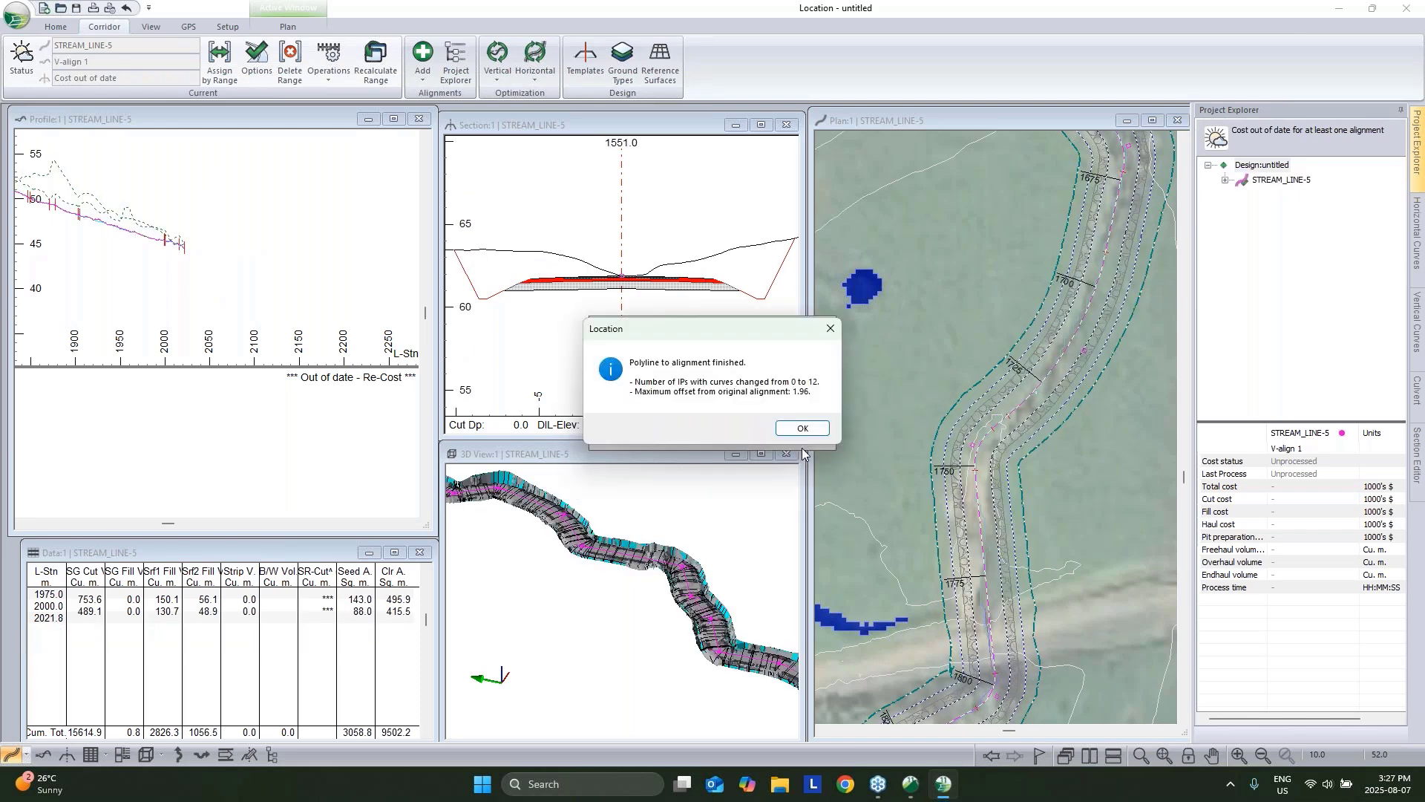
{"action": "key", "text": "Return"}
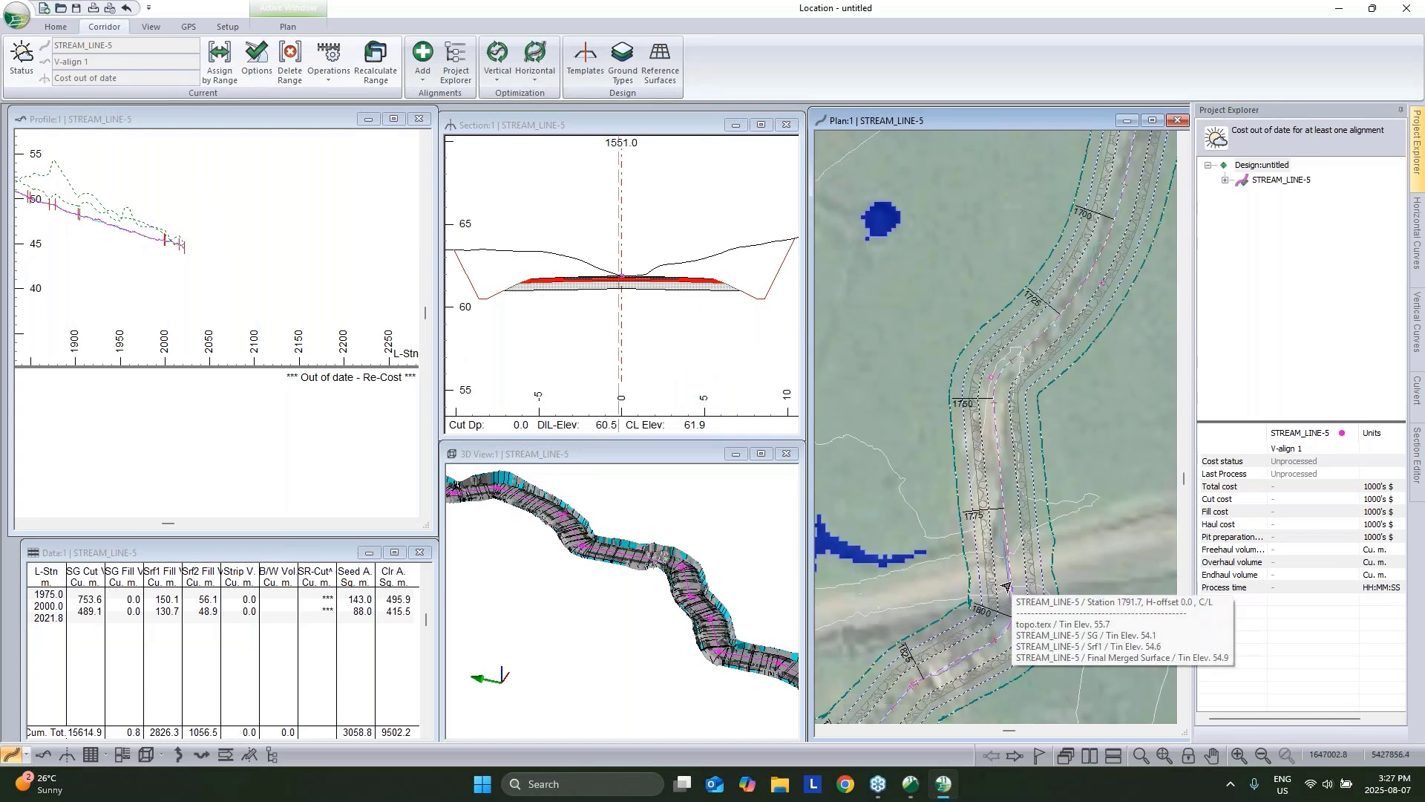
Set the current station on the road crossing at 1790.0 and inspect the road crest in plan and profile.
{"action": "left_click", "coordinate": [688, 454]}
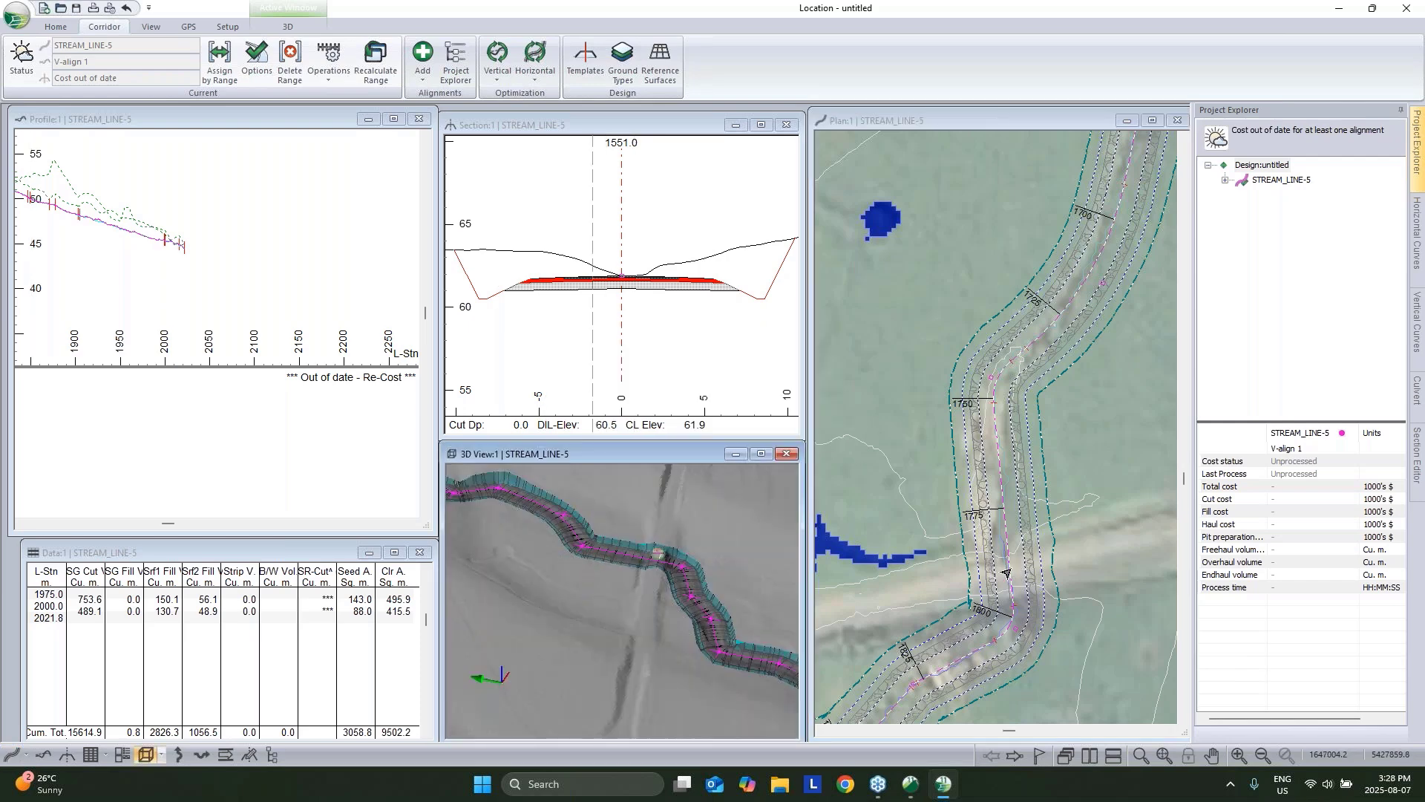
{"action": "left_click", "coordinate": [1006, 575]}
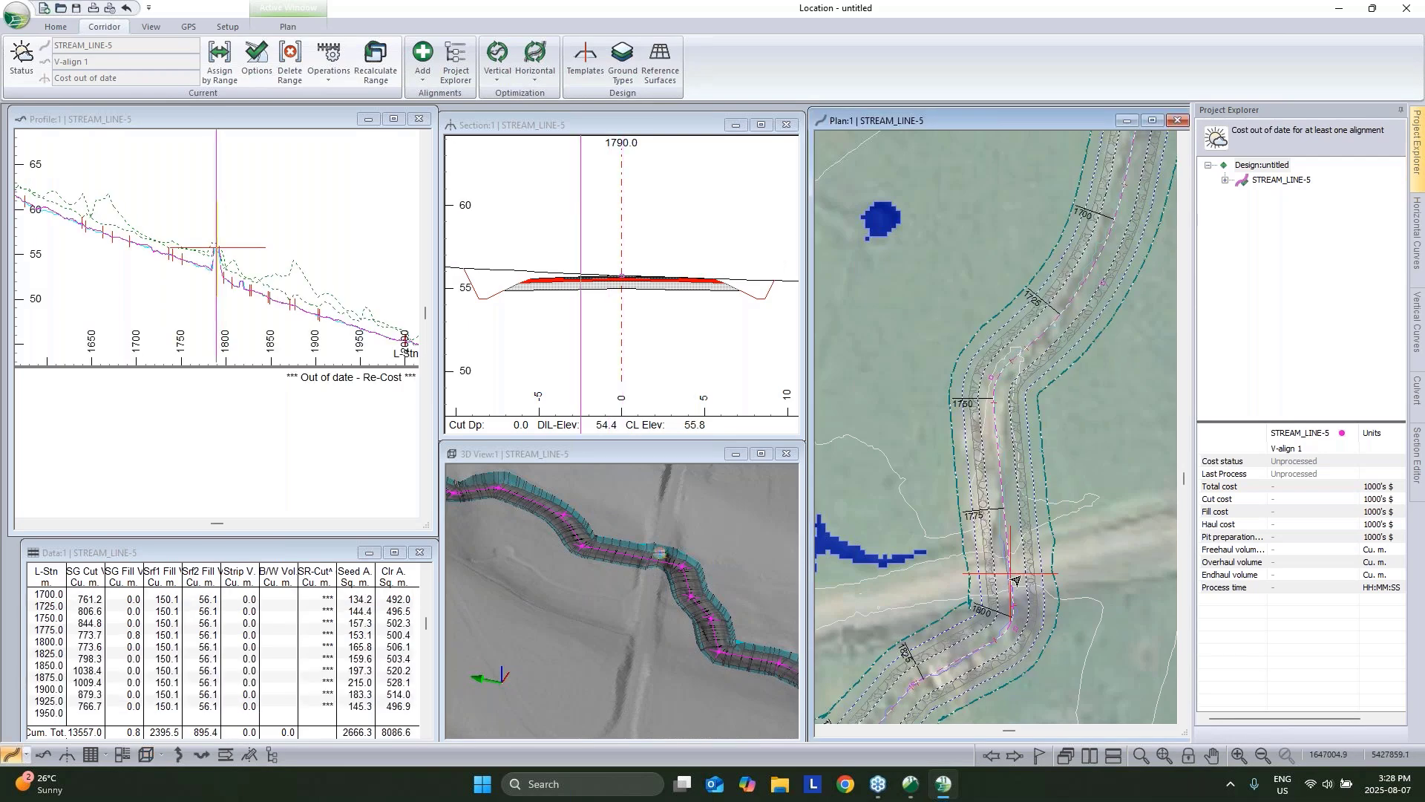
{"action": "scroll", "coordinate": [987, 583], "scroll_direction": "up", "scroll_amount": 3}
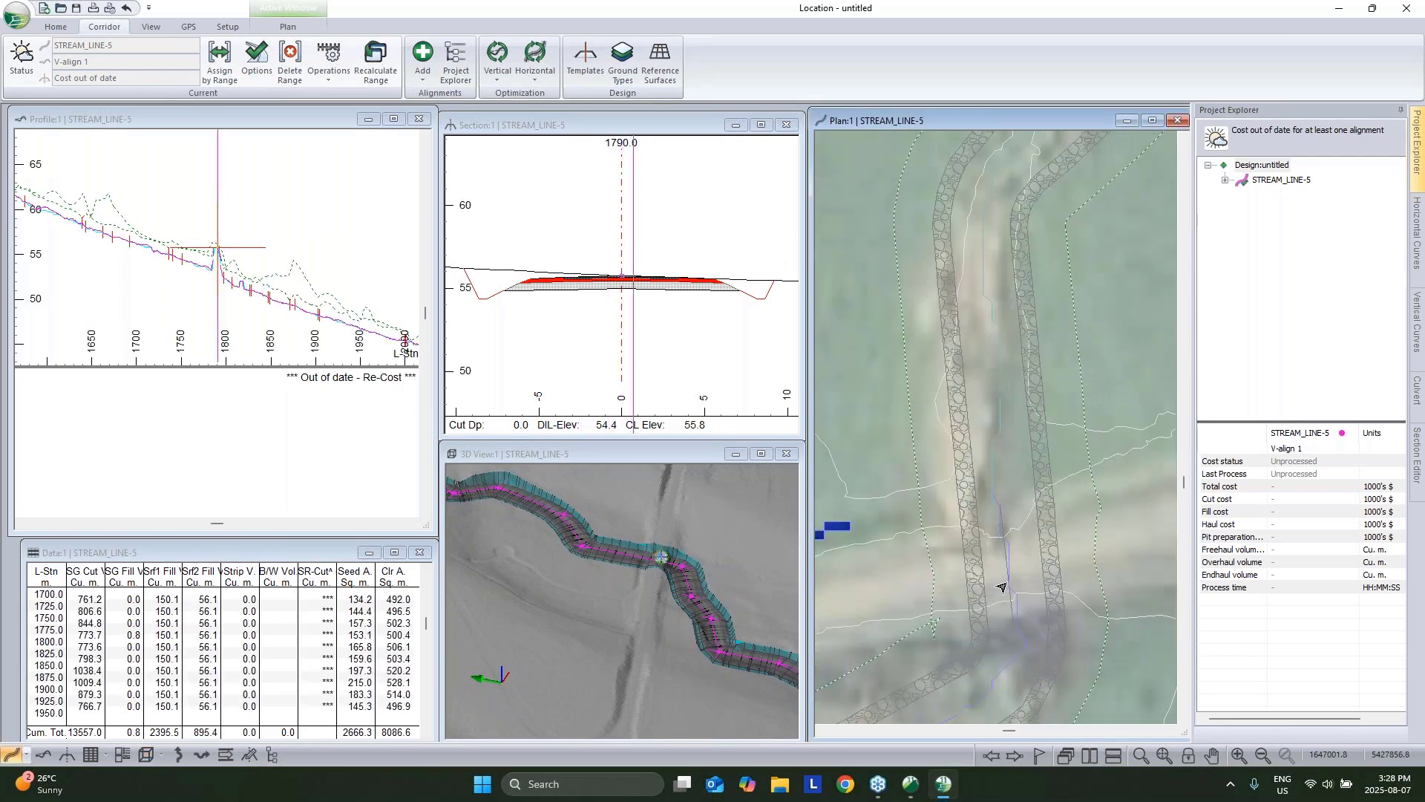
{"action": "right_click", "coordinate": [1019, 460]}
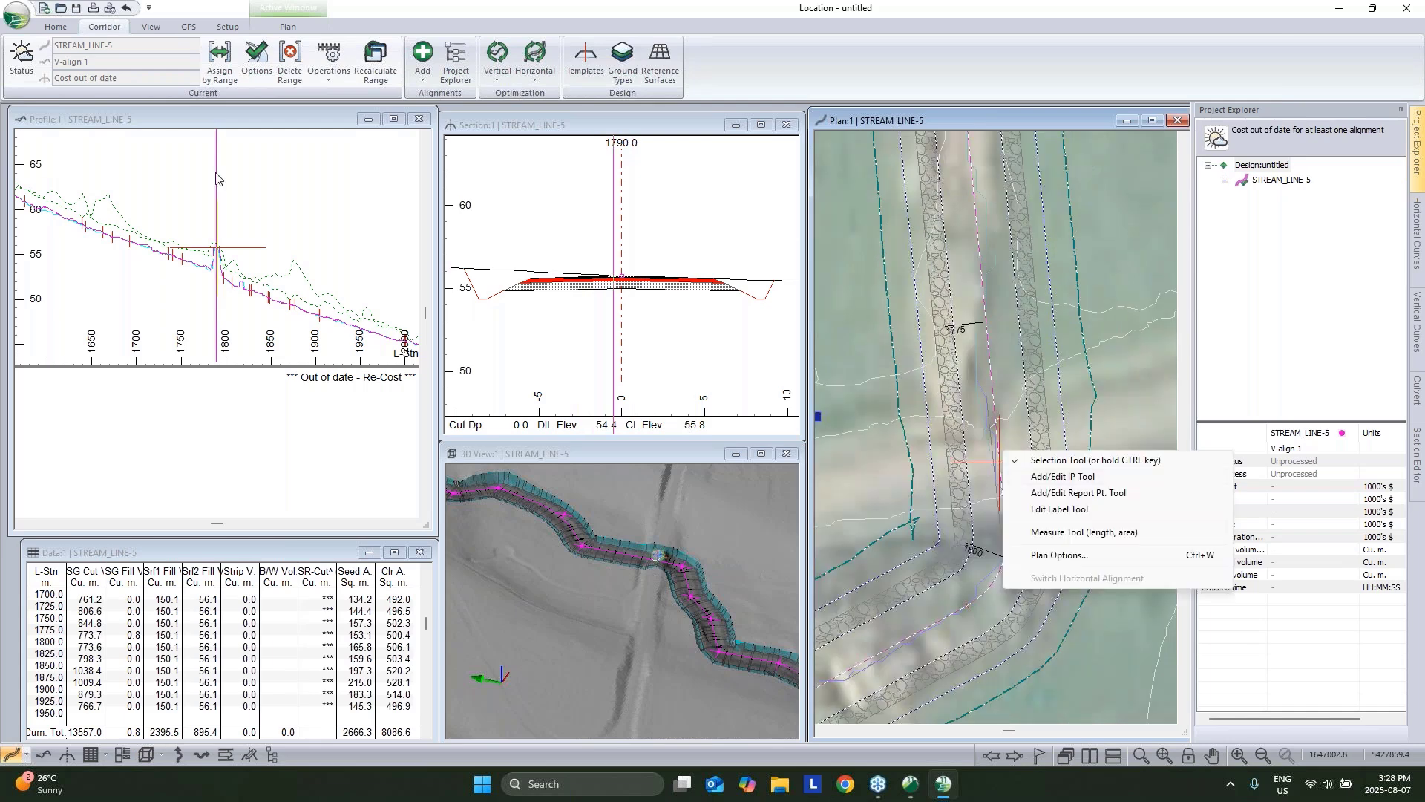
{"action": "left_click", "coordinate": [211, 109]}
{"action": "scroll", "coordinate": [215, 253], "scroll_direction": "up", "scroll_amount": 5}
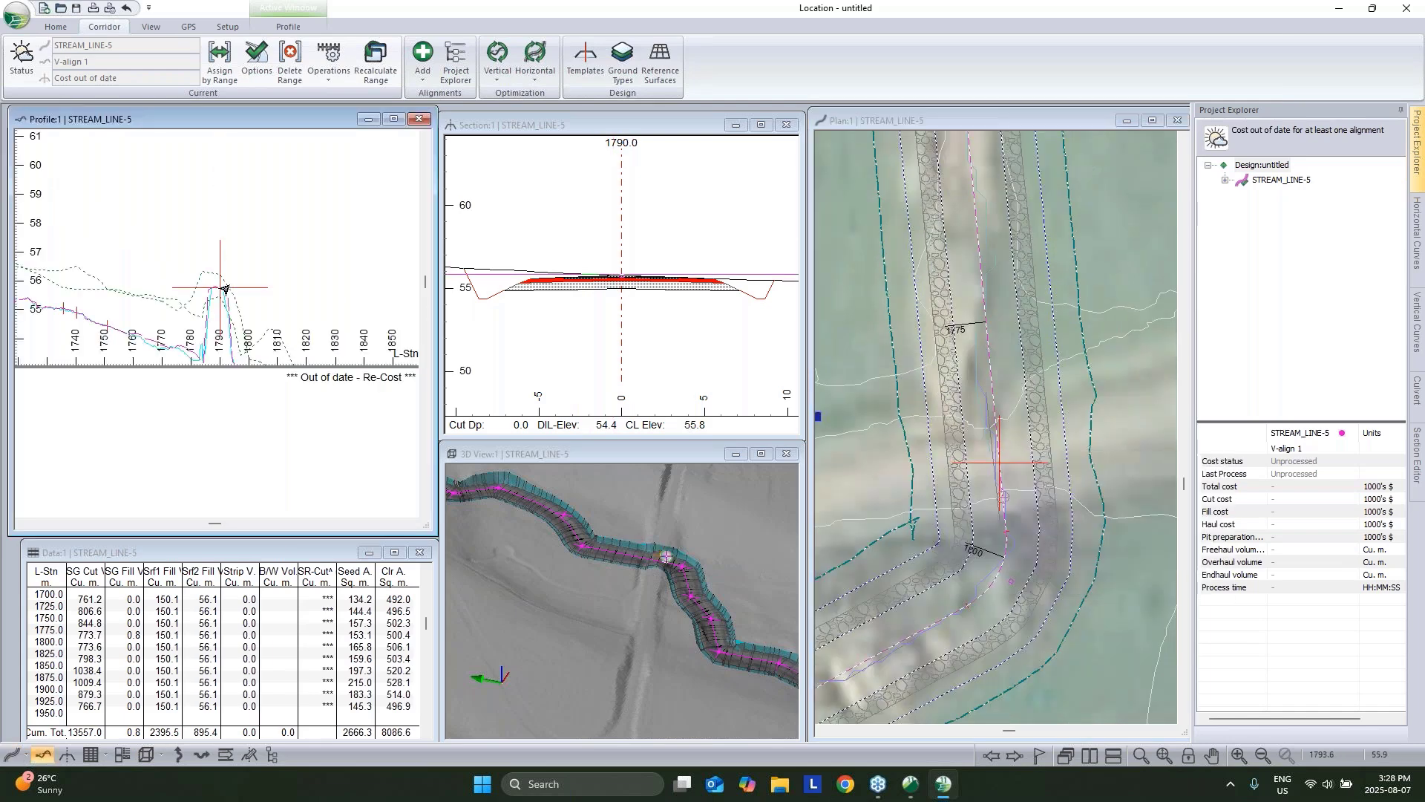
{"action": "scroll", "coordinate": [215, 297], "scroll_direction": "up", "scroll_amount": 3}
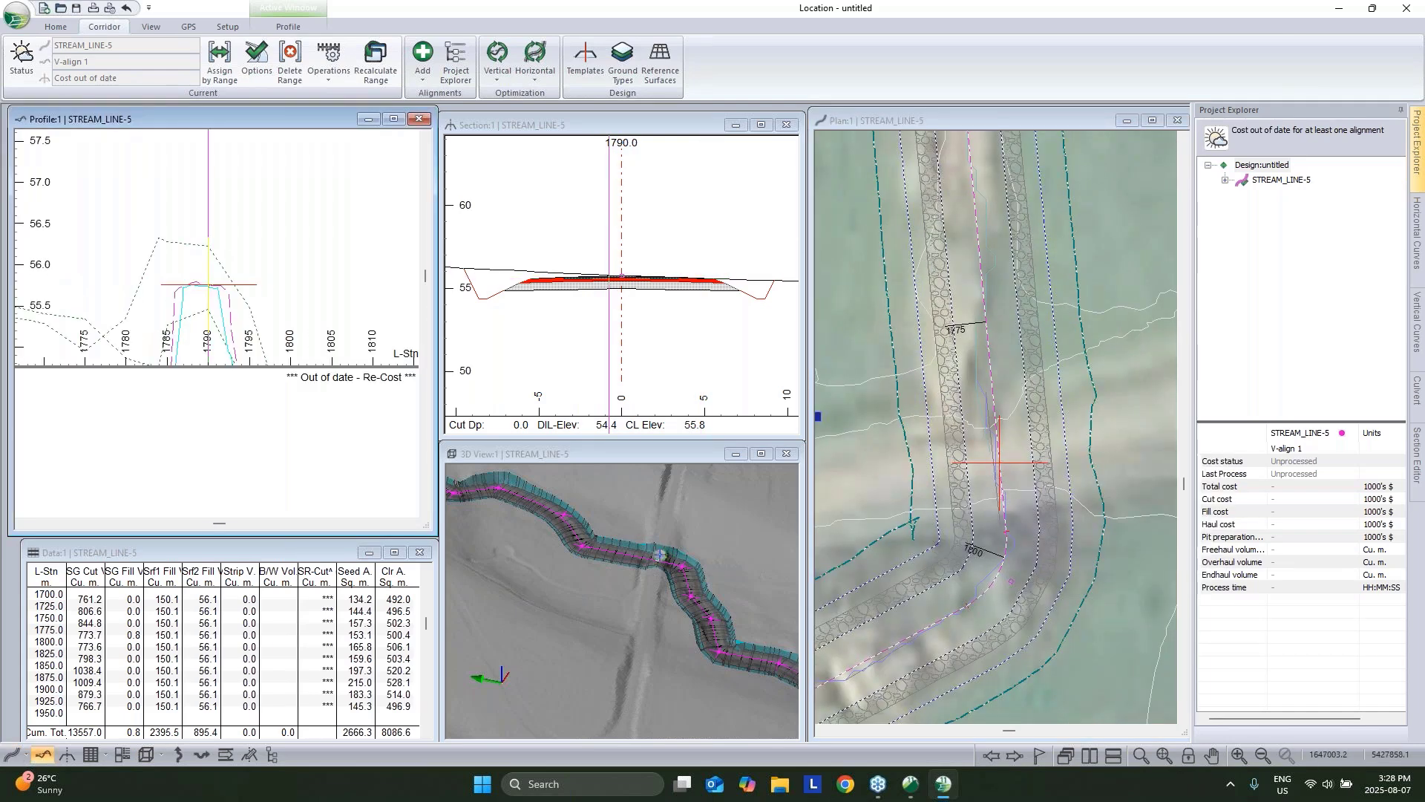
Add a report point on the stream alignment at the middle of the road, station 1789.4.
{"action": "right_click", "coordinate": [1003, 459]}
{"action": "left_click", "coordinate": [1042, 501]}
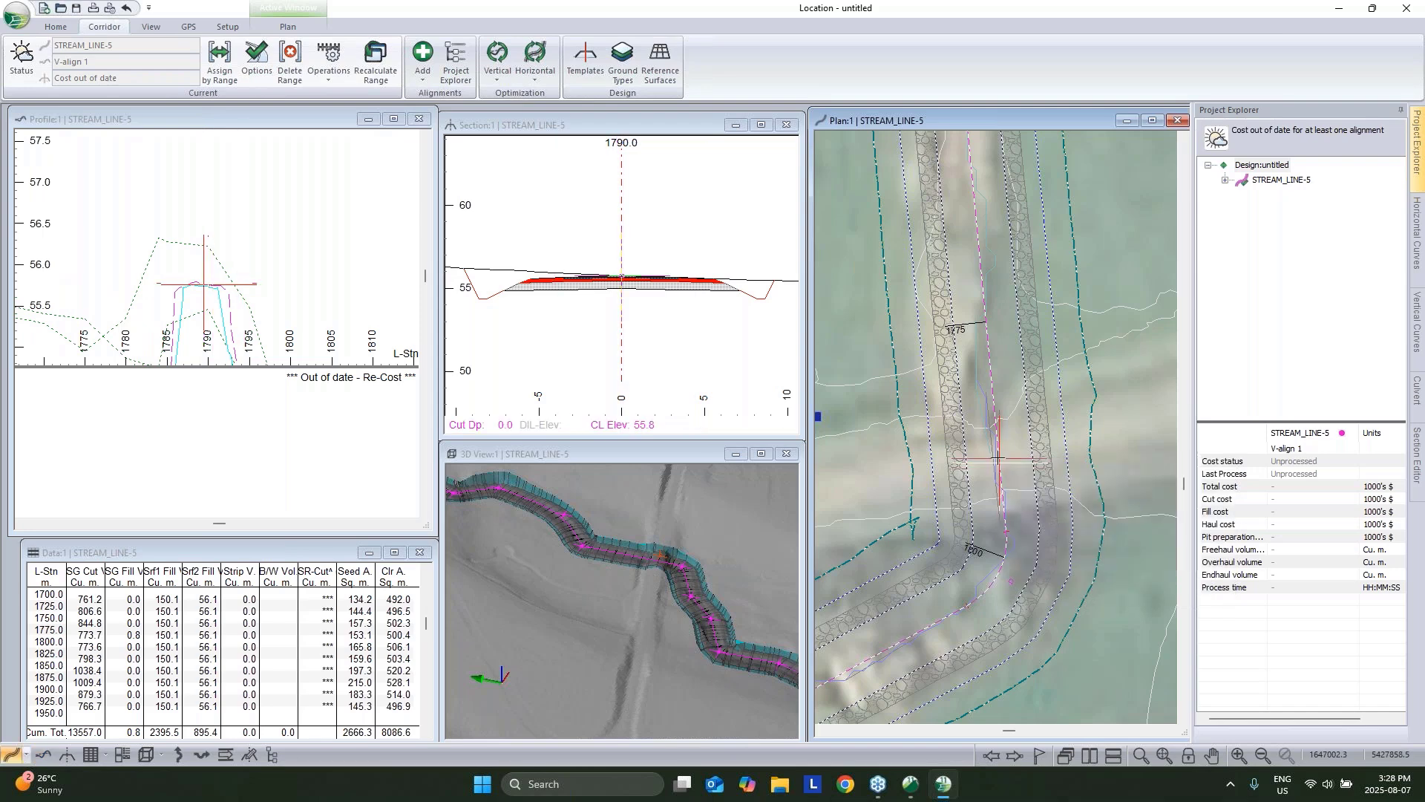
{"action": "scroll", "coordinate": [999, 458], "scroll_direction": "down", "scroll_amount": 2}
{"action": "right_click", "coordinate": [1034, 417]}
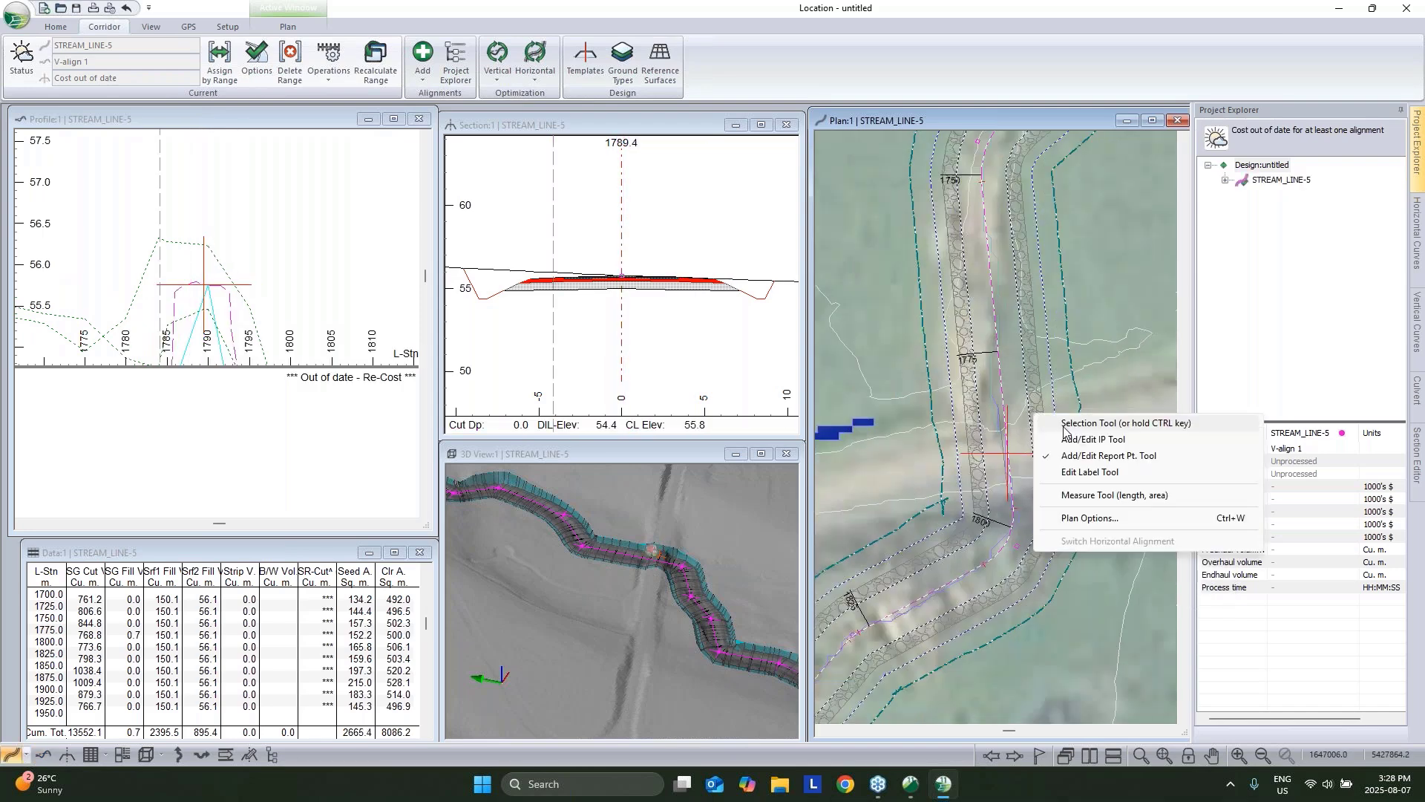
{"action": "key", "text": "Escape"}
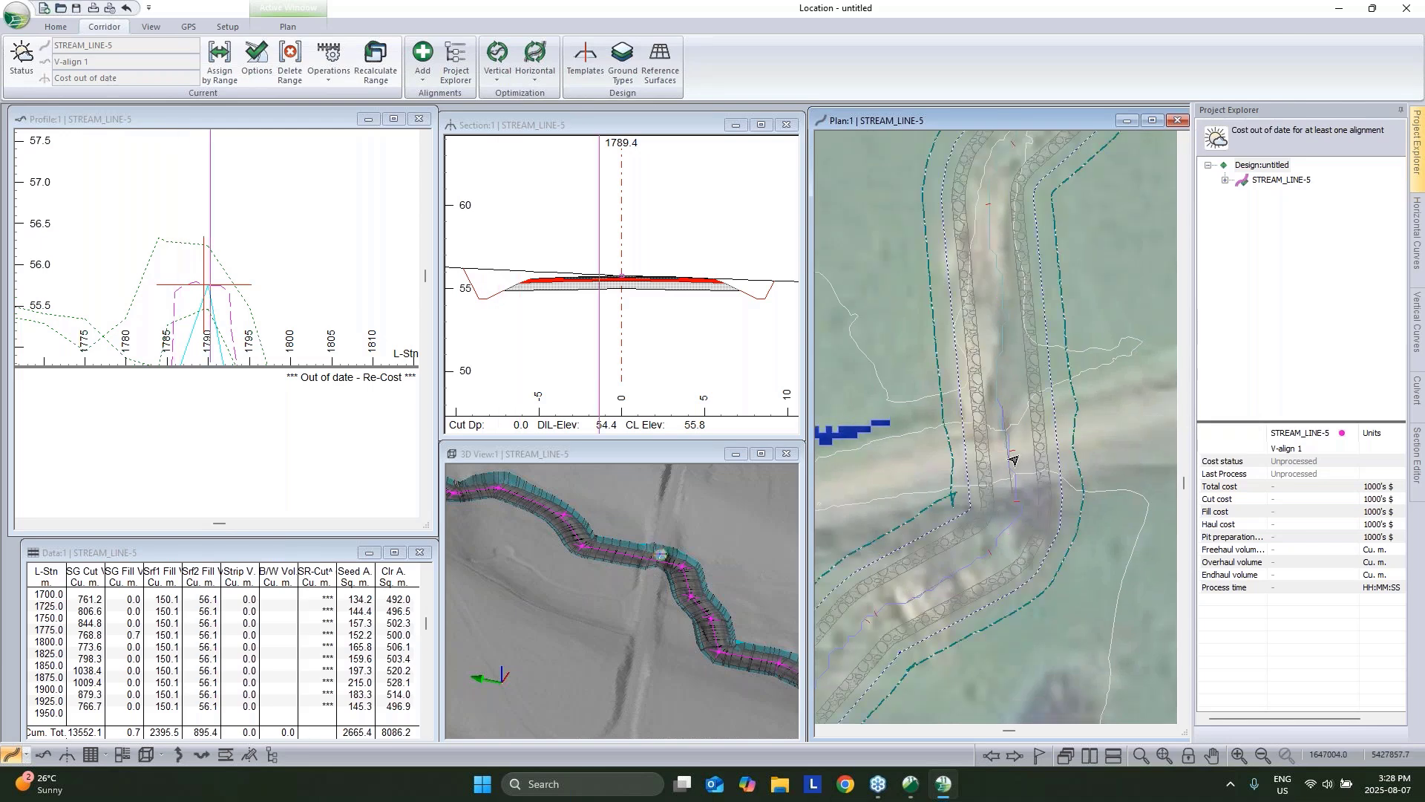
{"action": "scroll", "coordinate": [1013, 450], "scroll_direction": "down", "scroll_amount": 1}
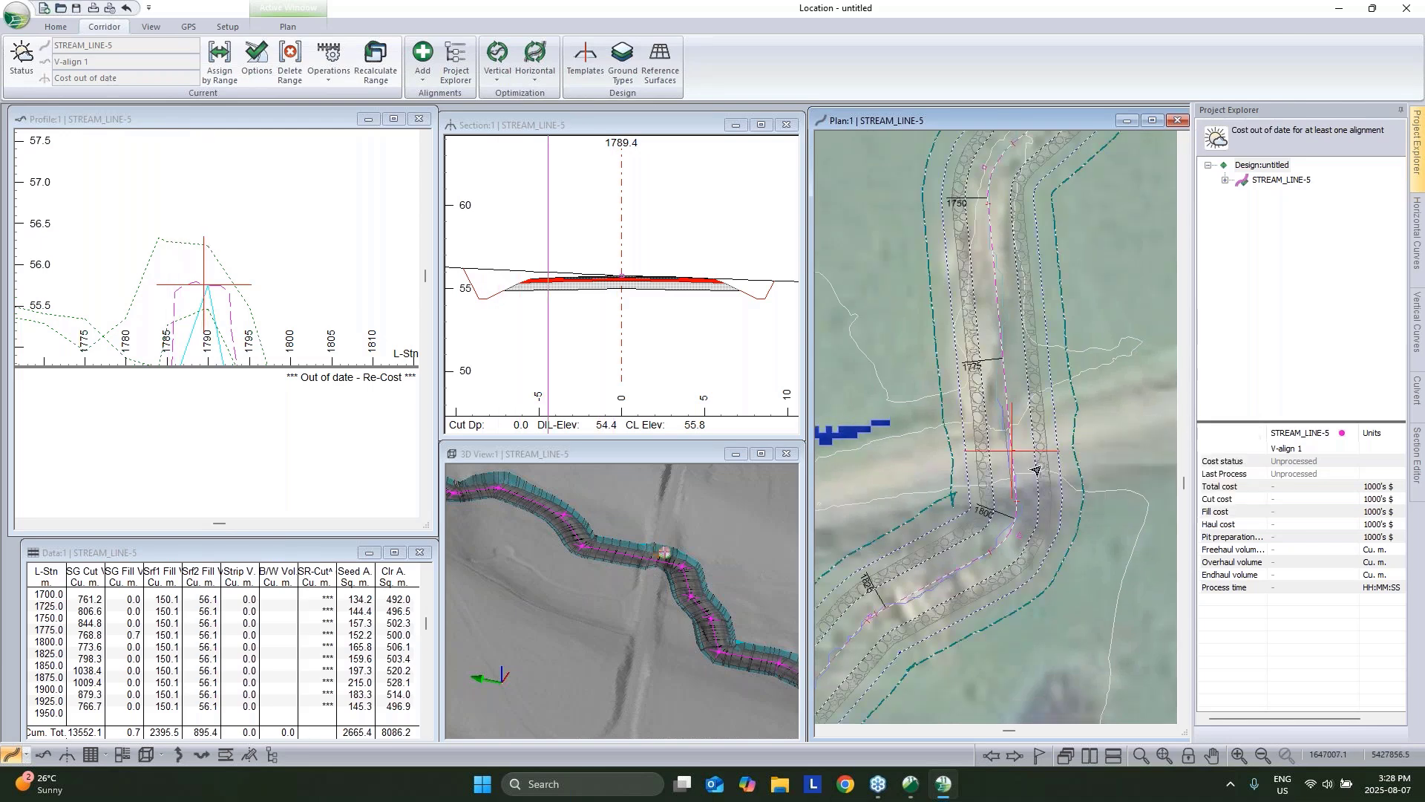
Set the start station of the STREAM_LINE-5 alignment to 0.
{"action": "left_click", "coordinate": [331, 78]}
{"action": "left_click", "coordinate": [252, 67]}
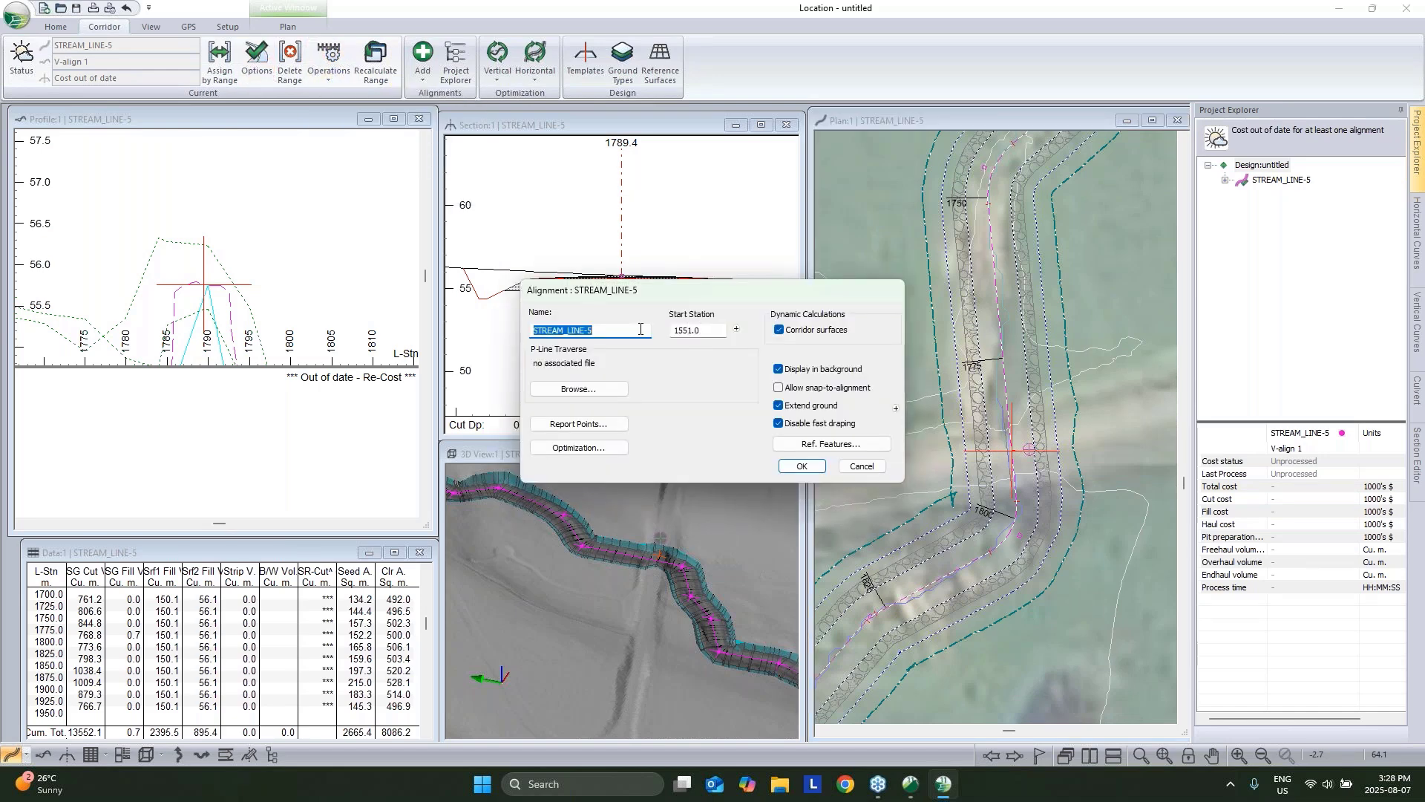
{"action": "key", "text": "Tab"}
{"action": "left_click", "coordinate": [700, 330]}
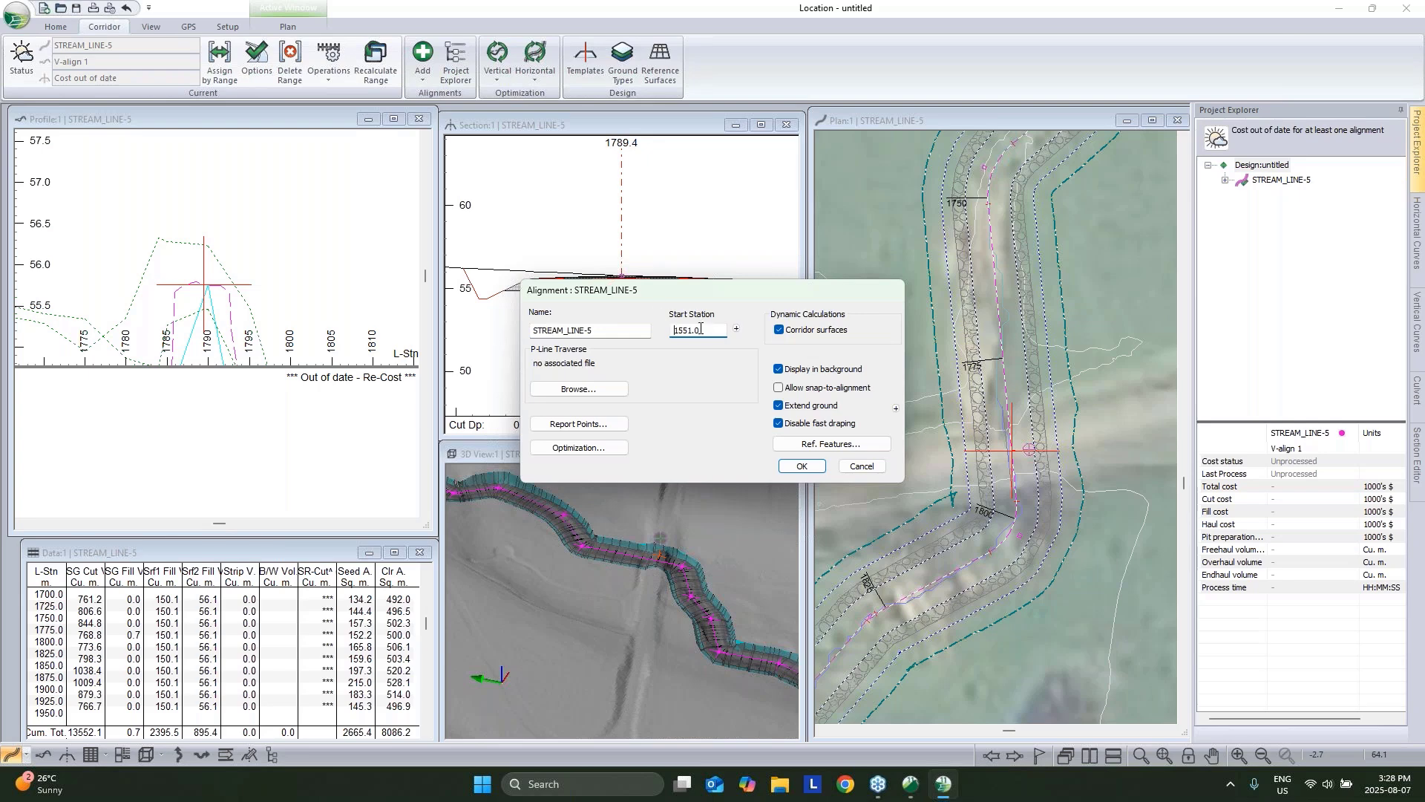
{"action": "left_click_drag", "start_coordinate": [701, 329], "coordinate": [672, 328]}
{"action": "type", "text": "0"}
{"action": "left_click", "coordinate": [802, 466]}
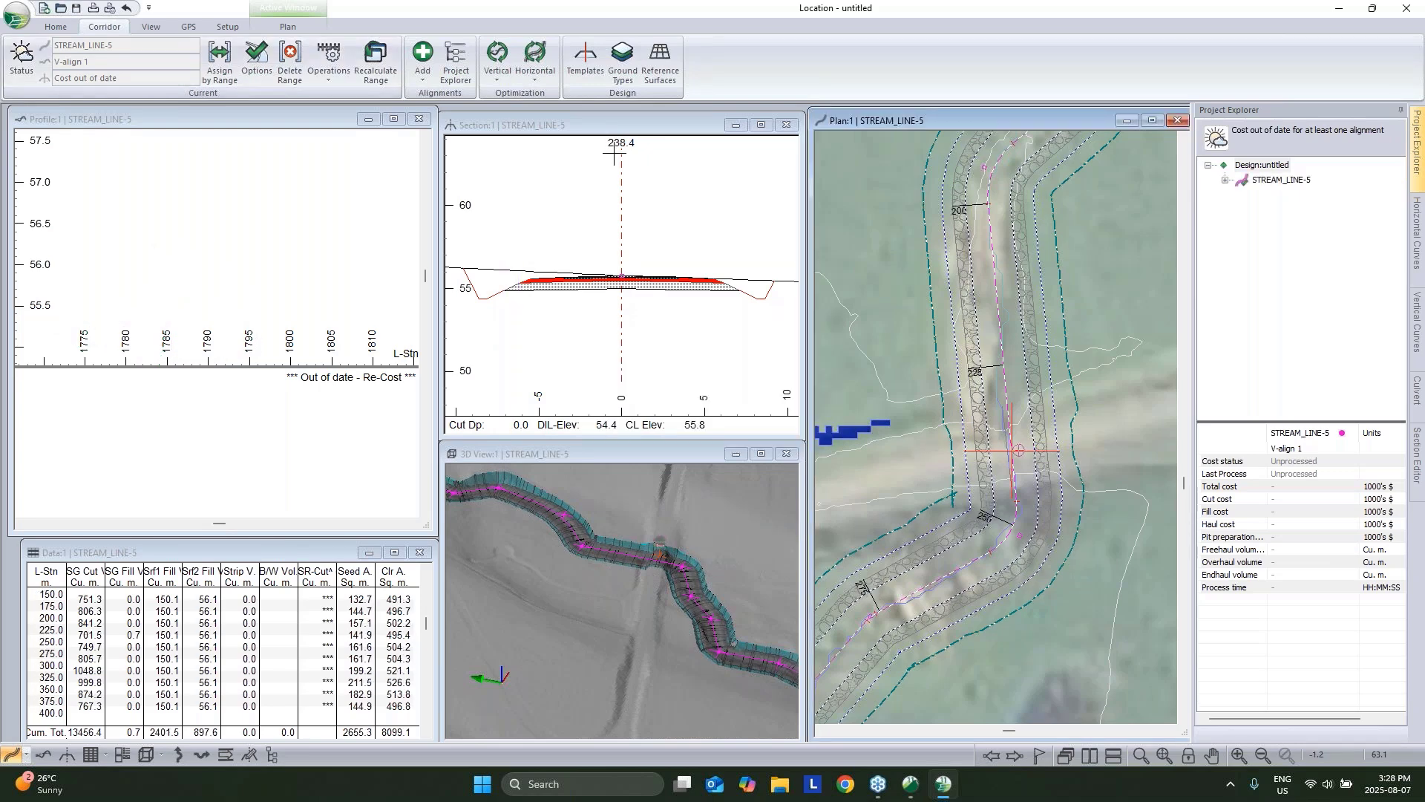
Set the alignment's start station to -238.4, accept the negative value, recalculate all cross sections and corridor surfaces, and show the restationed profile.
{"action": "left_click", "coordinate": [328, 57]}
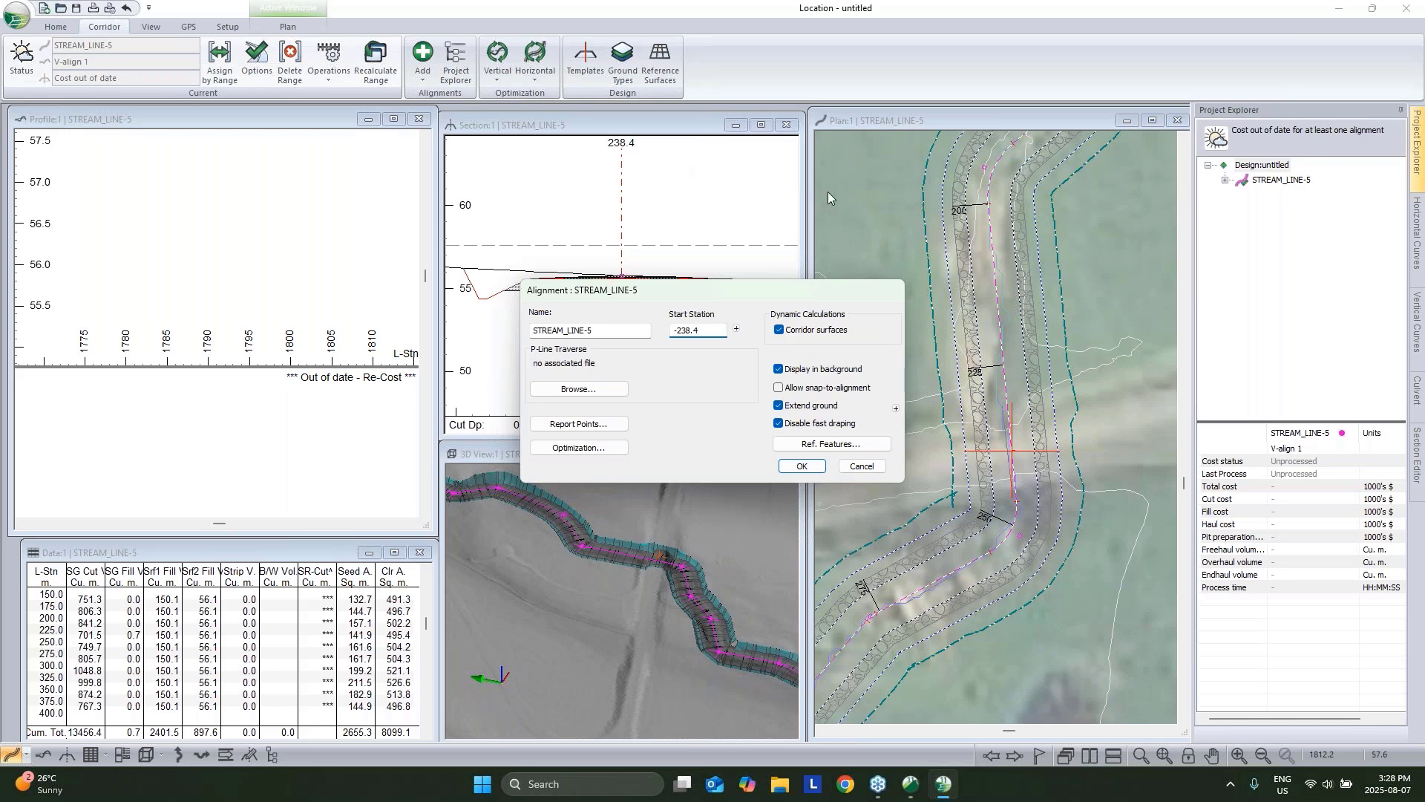
{"action": "left_click", "coordinate": [803, 466]}
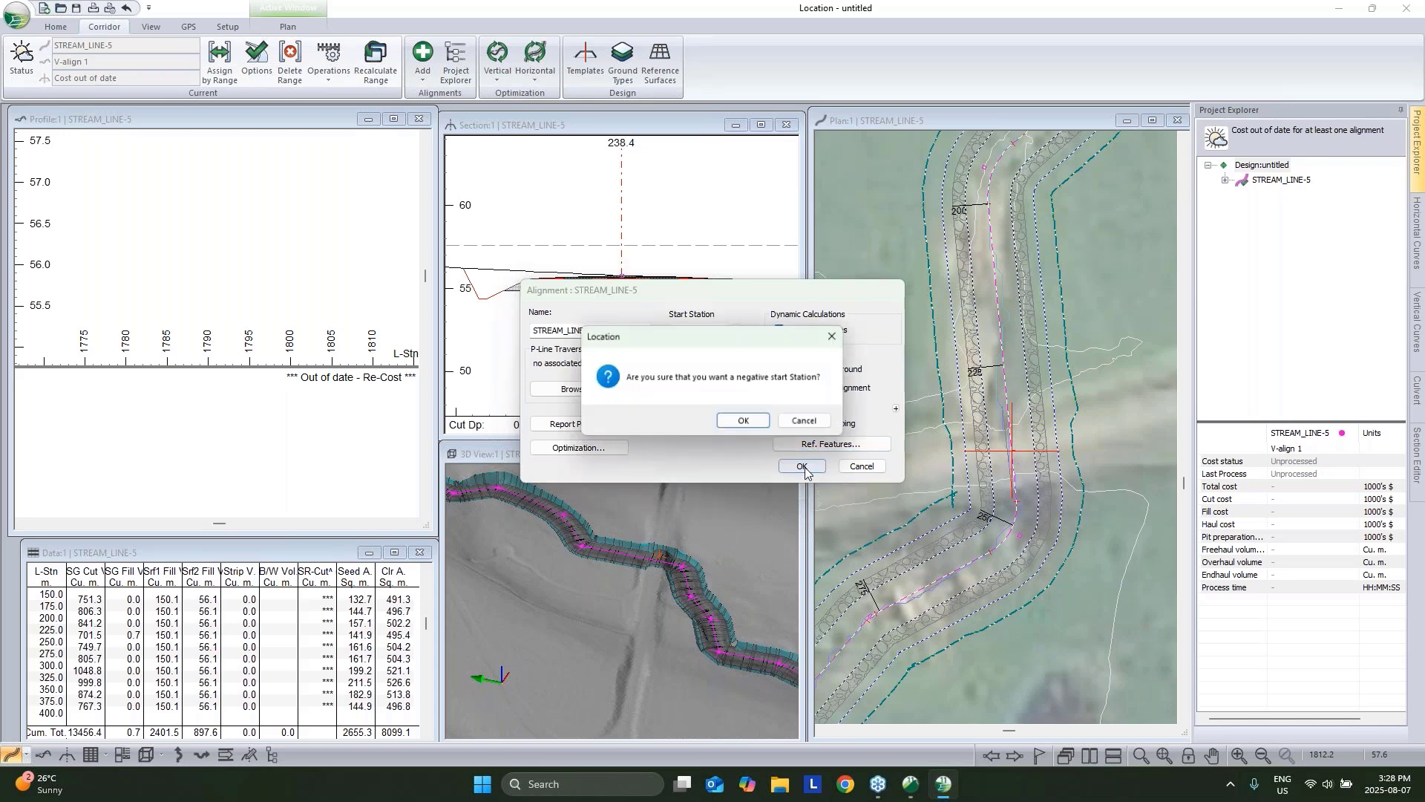
{"action": "key", "text": "Return"}
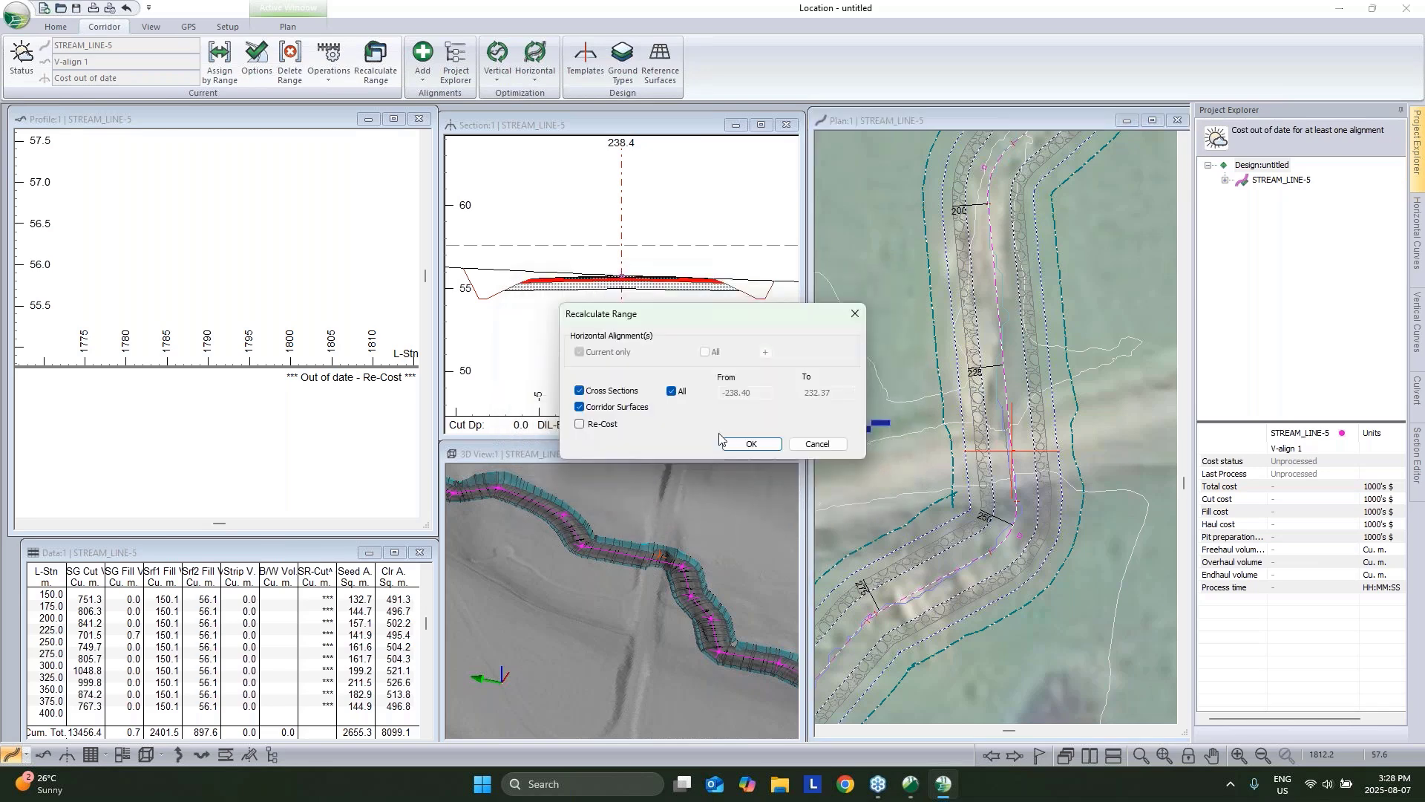
{"action": "left_click", "coordinate": [773, 441]}
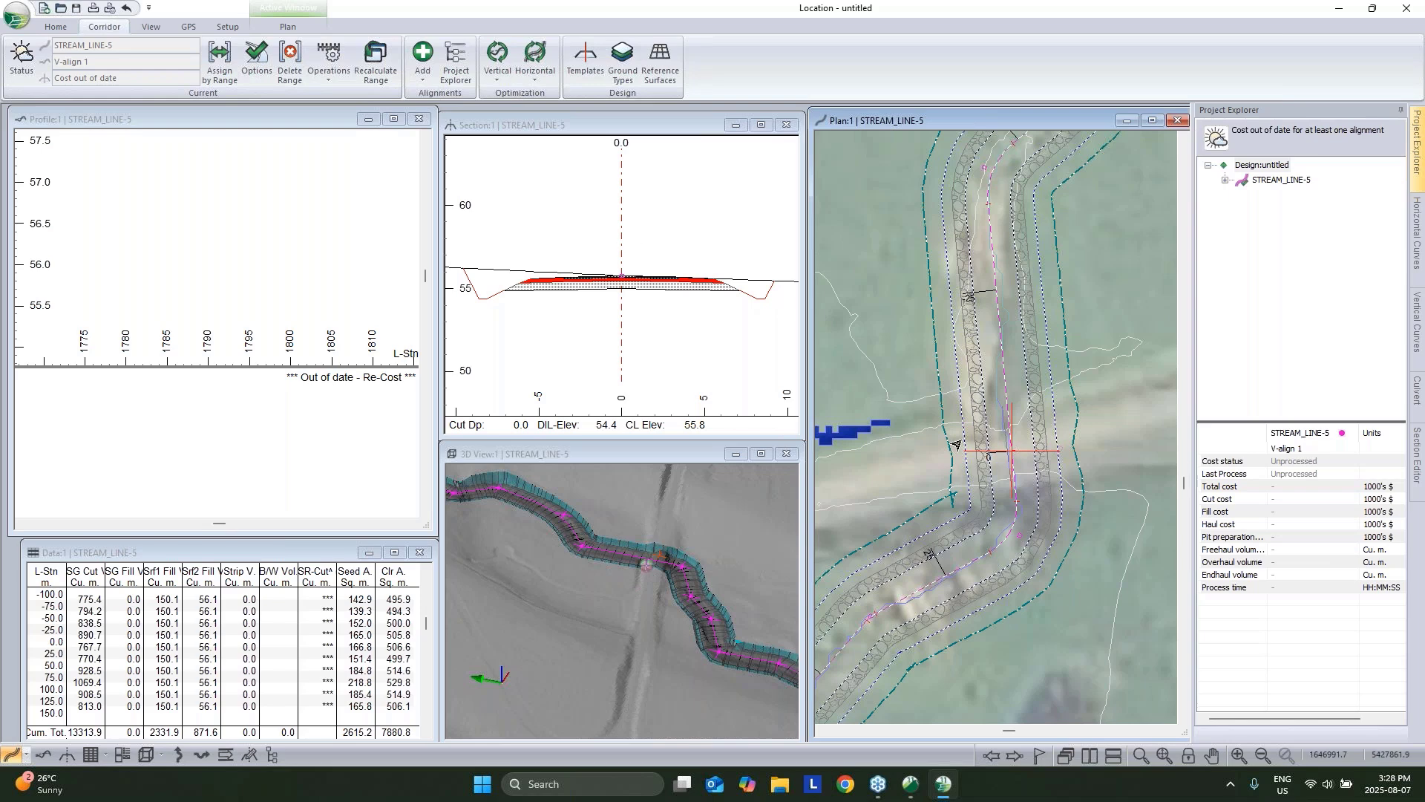
{"action": "left_click", "coordinate": [212, 131]}
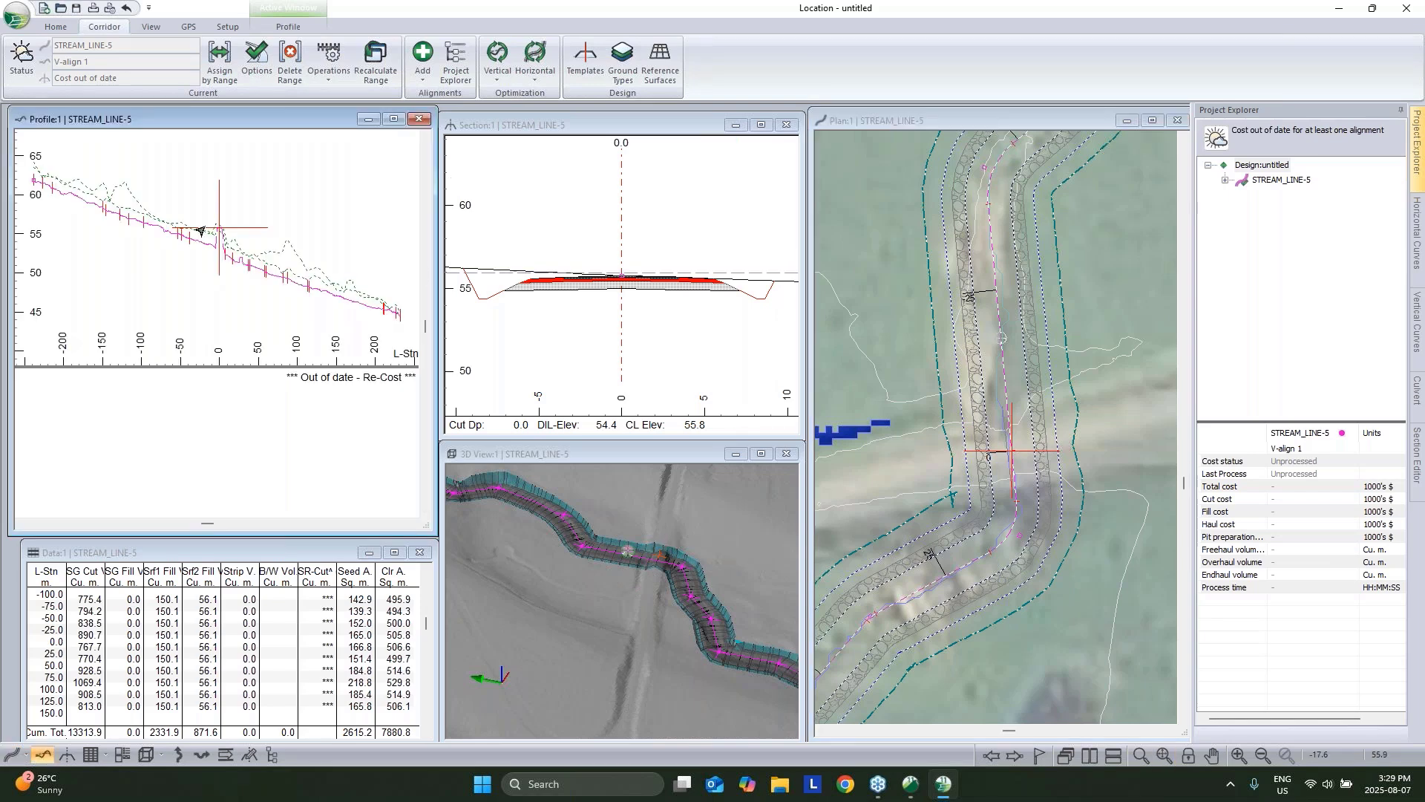
Delete all points of the STREAM_LINE-5 alignment from its beginning to station -100.
{"action": "middle_click_drag", "start_coordinate": [204, 260], "coordinate": [197, 242]}
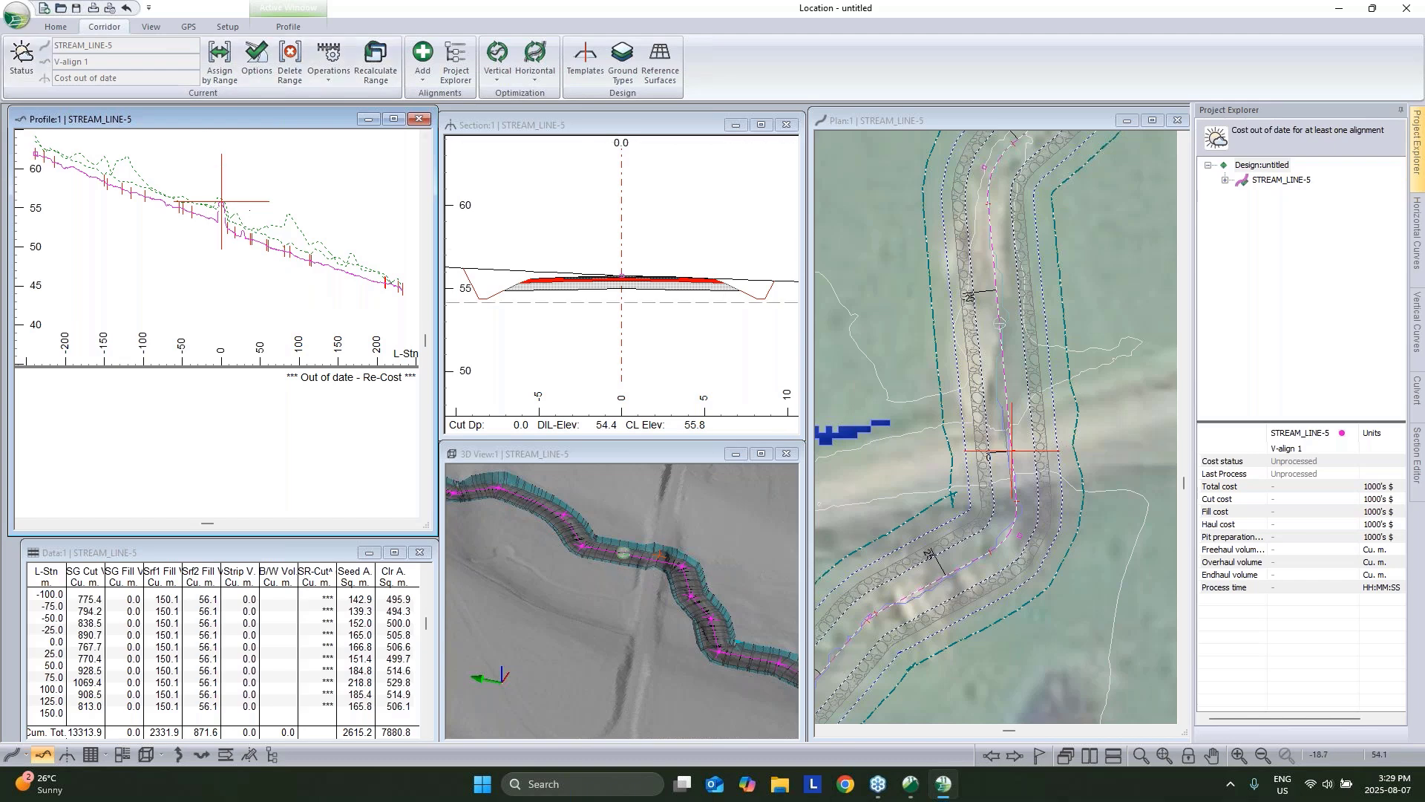
{"action": "left_click", "coordinate": [287, 63]}
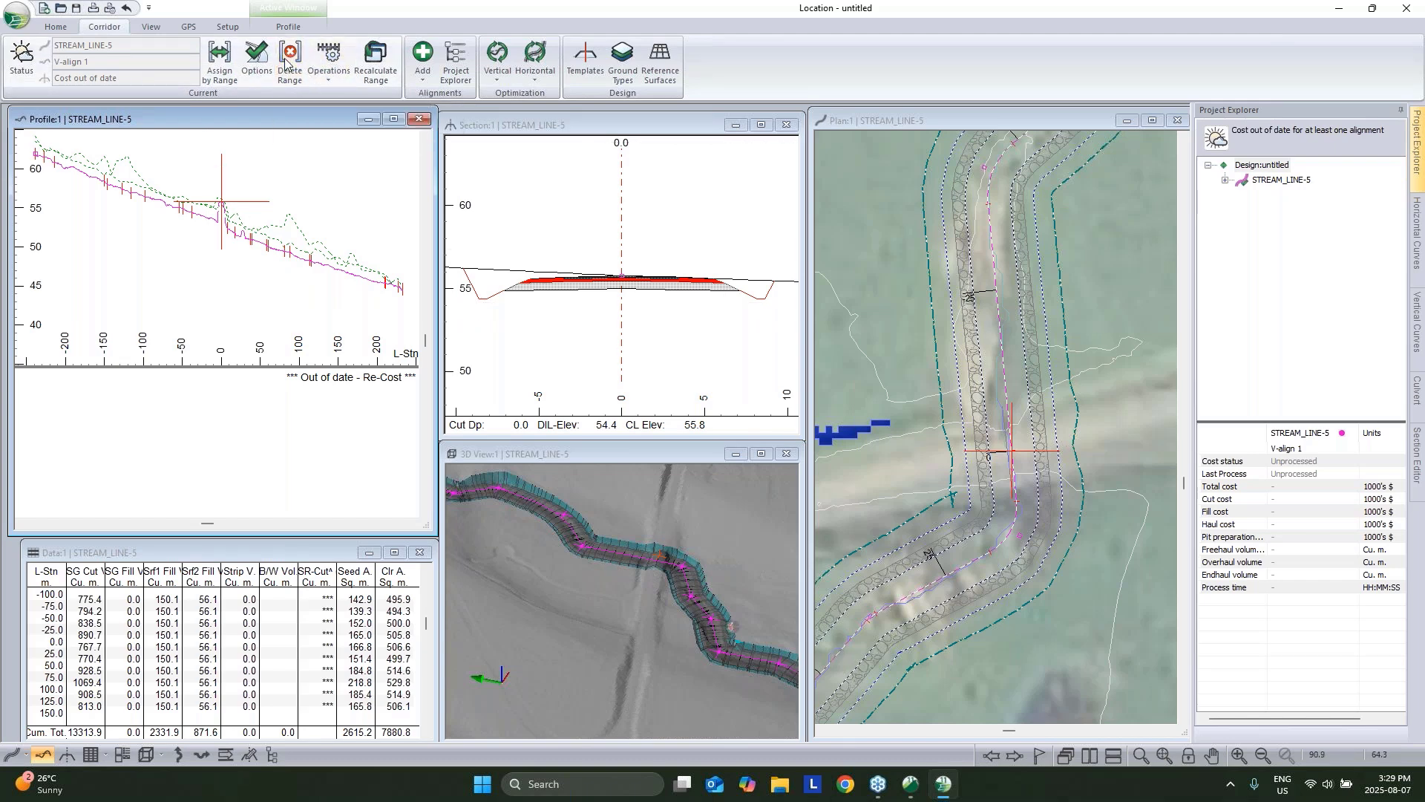
{"action": "type", "text": ".."}
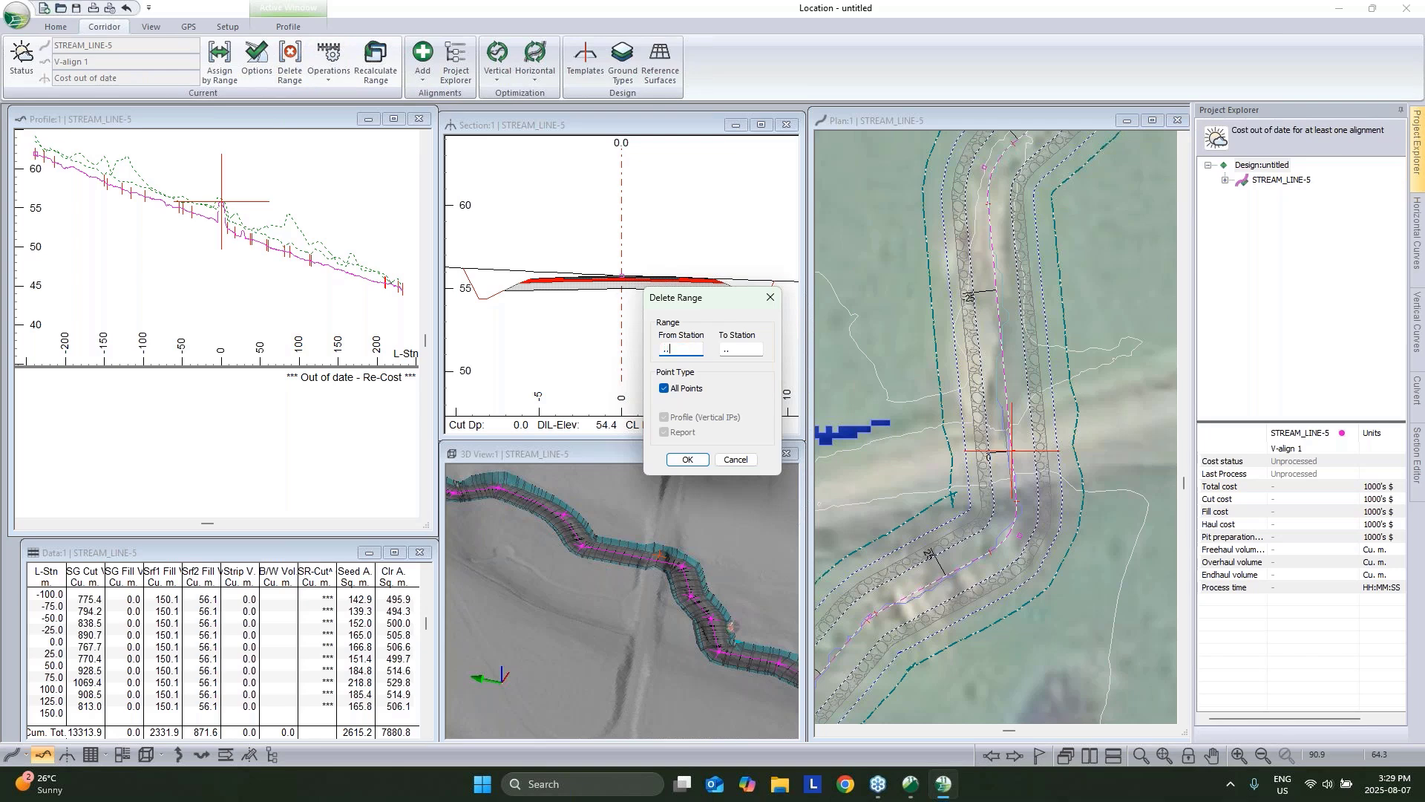
{"action": "key", "text": "Tab"}
{"action": "type", "text": "-100"}
{"action": "left_click", "coordinate": [690, 460]}
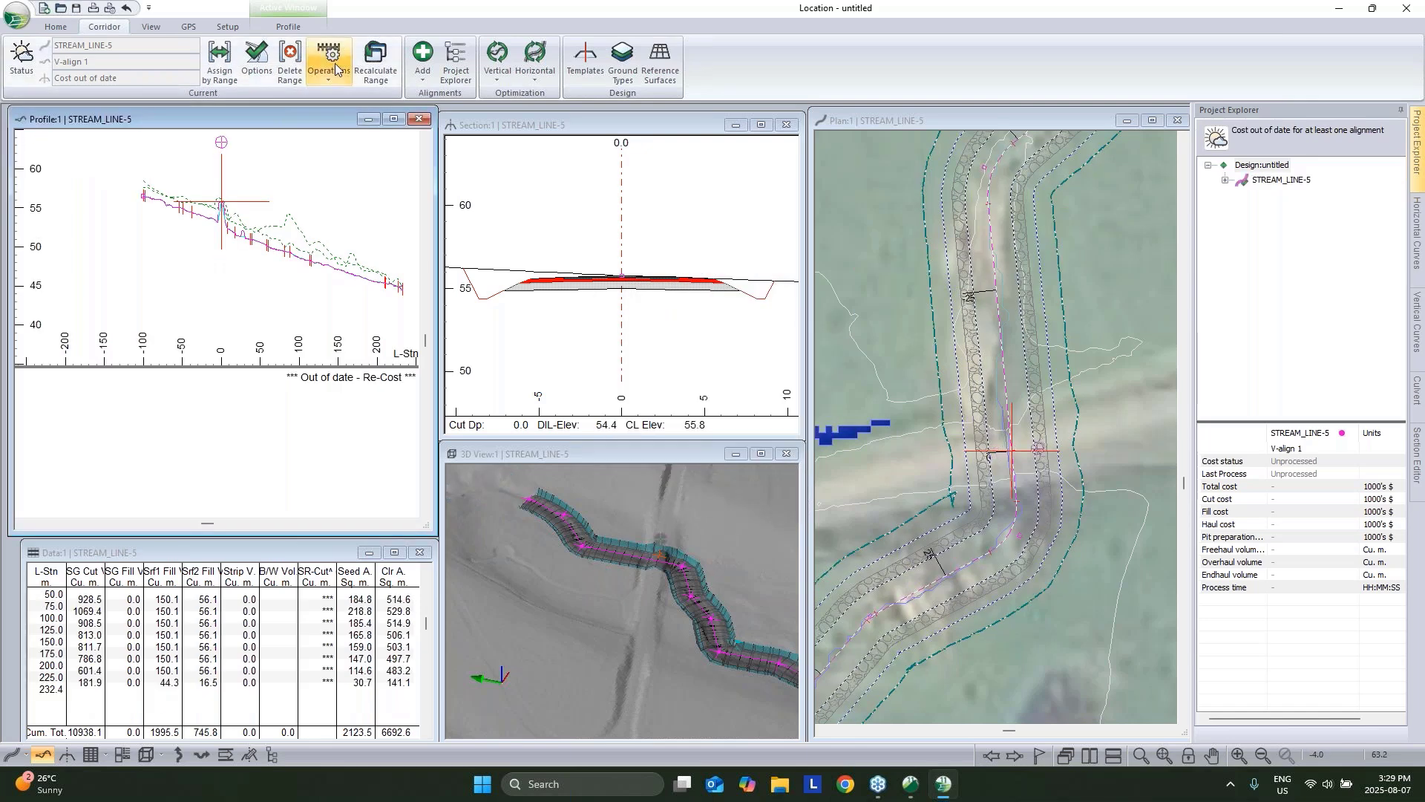
Delete all points of the stream alignment from station 100 to its end.
{"action": "left_click", "coordinate": [291, 69]}
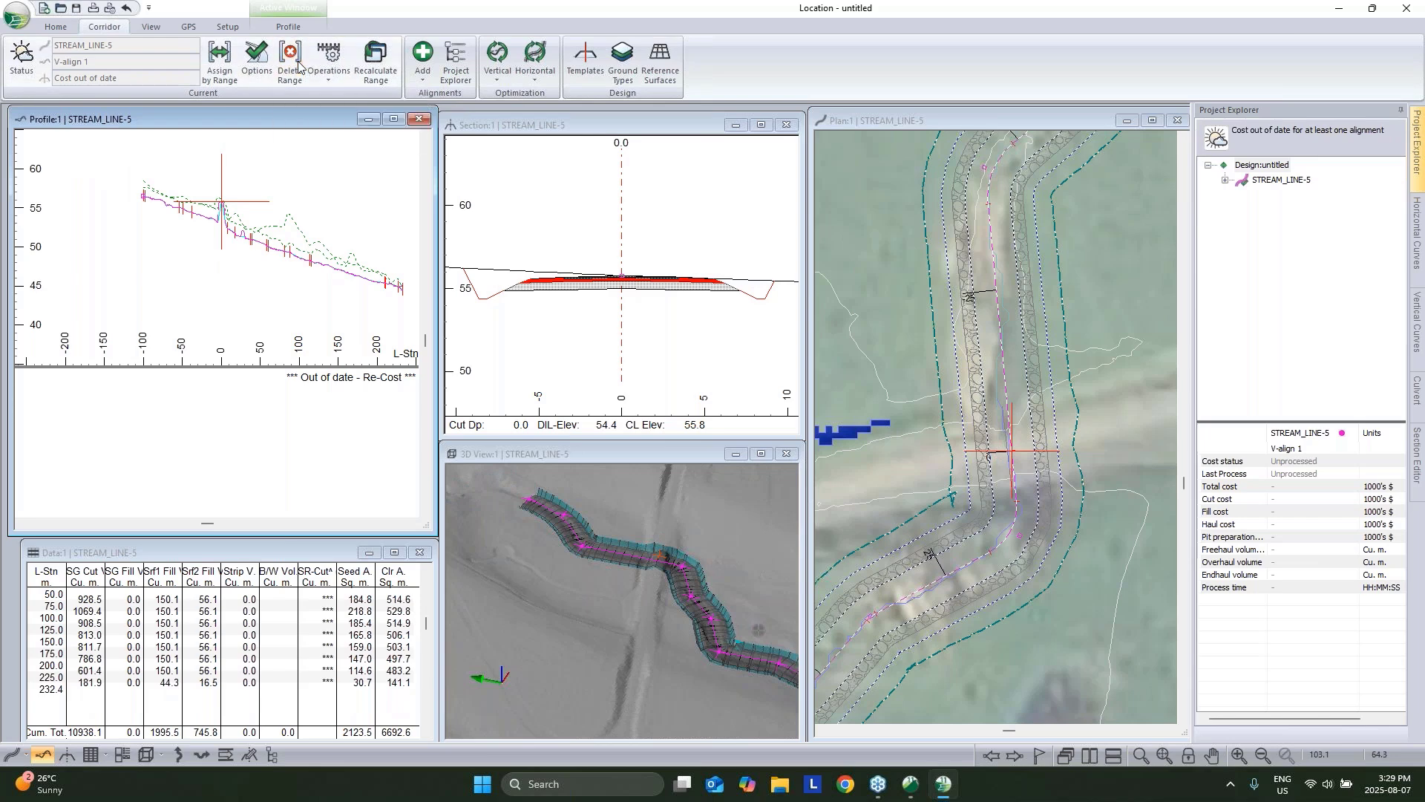
{"action": "double_click", "coordinate": [693, 352]}
{"action": "type", "text": "100"}
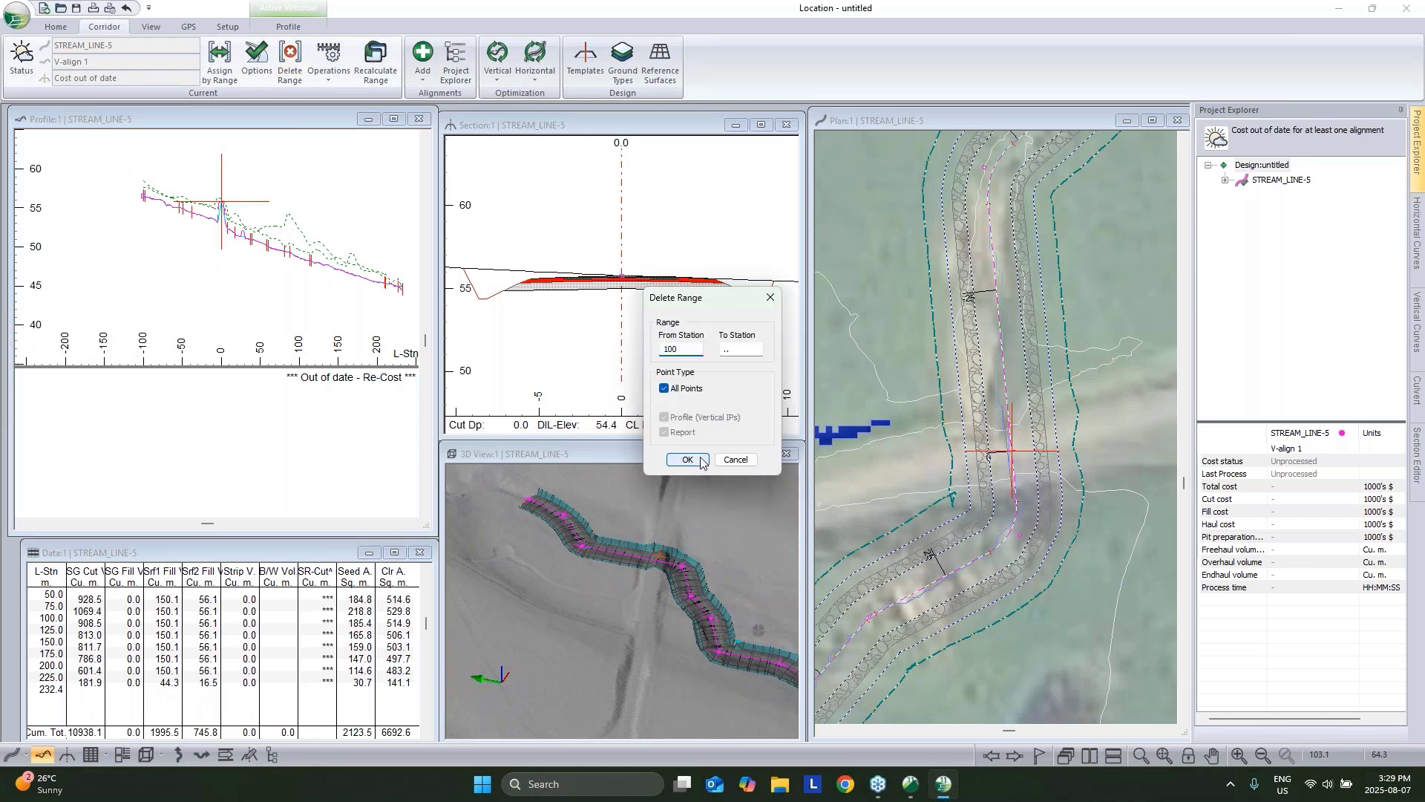
{"action": "left_click", "coordinate": [687, 460]}
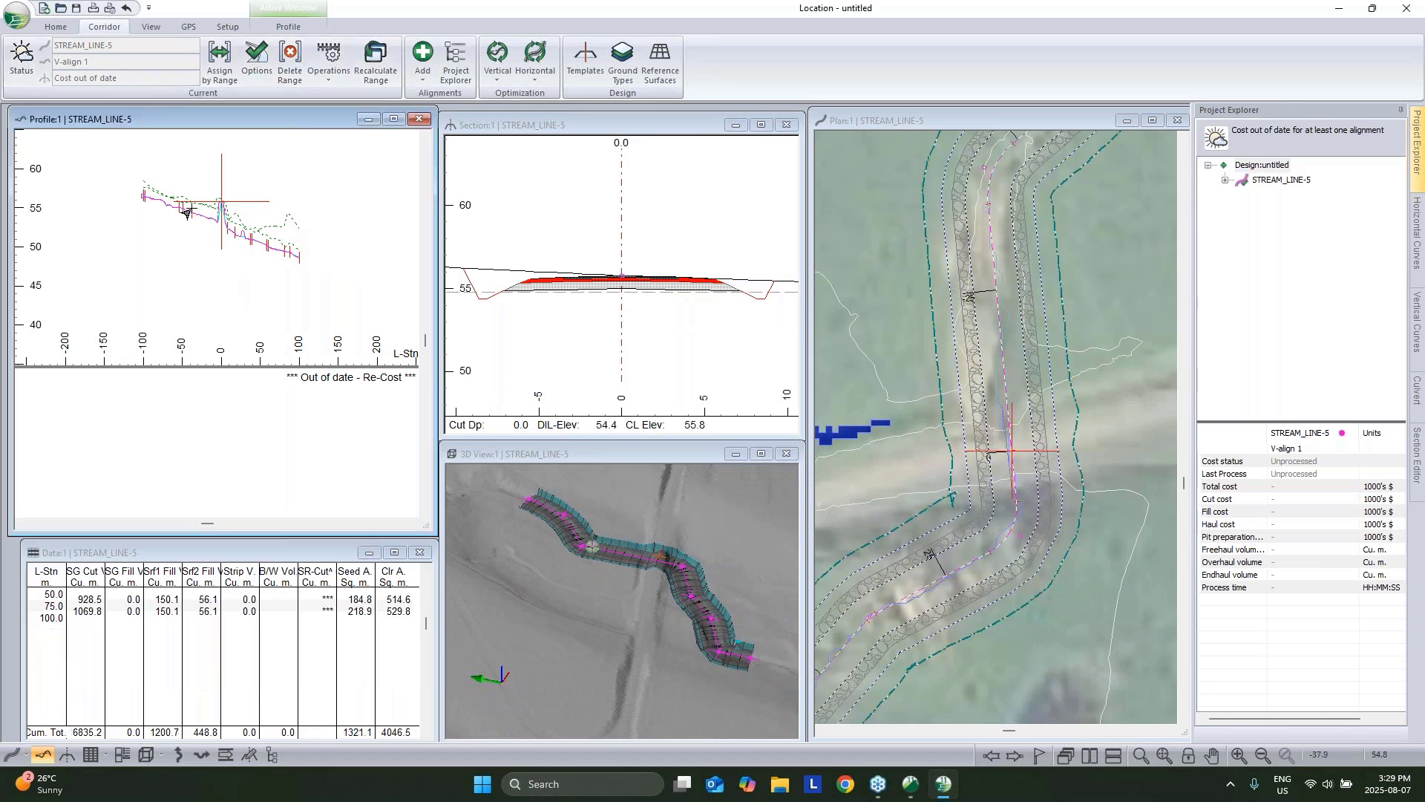
Add vertical alignment points in the profile to draw a straight stream grade of about -4.0% from station -100 to 100.
{"action": "right_click", "coordinate": [231, 221]}
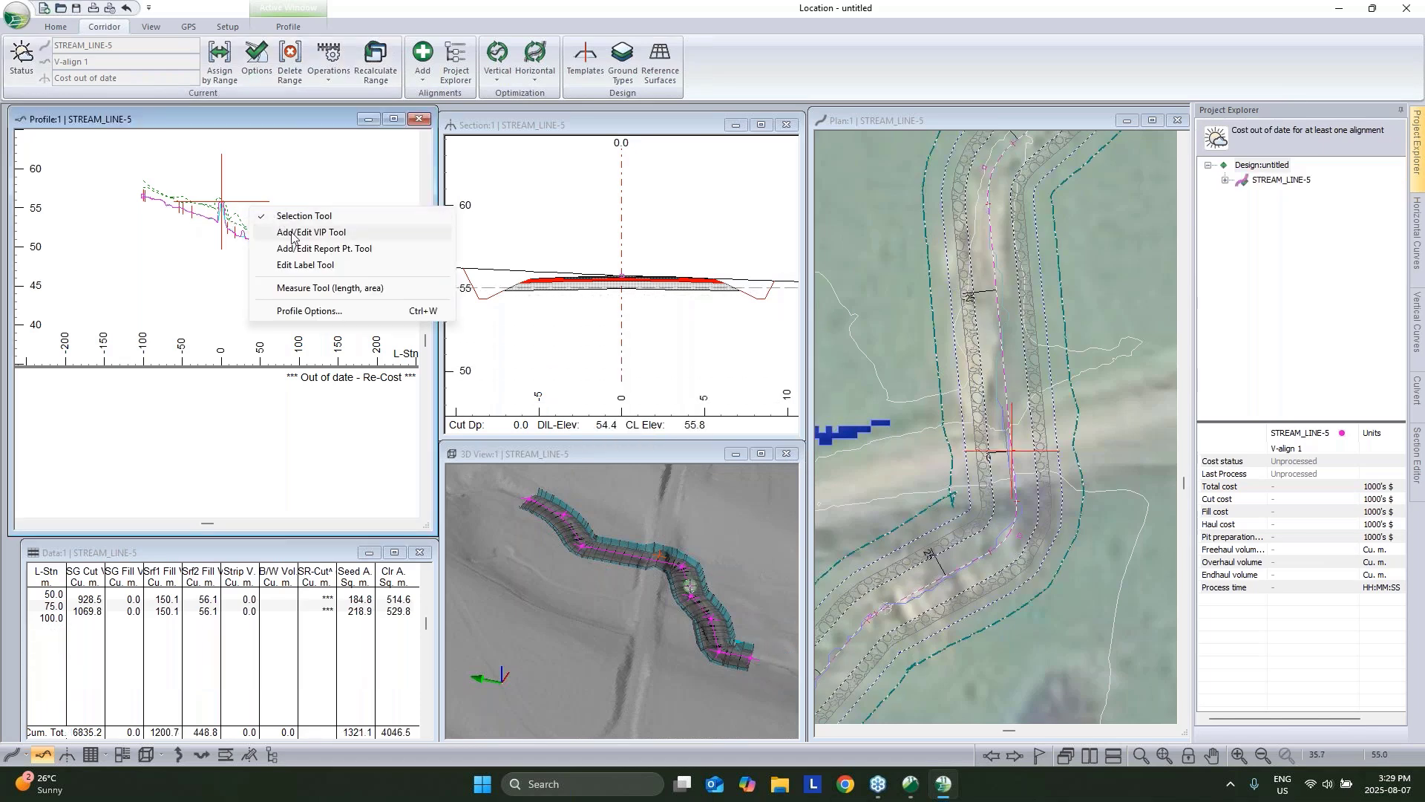
{"action": "left_click", "coordinate": [286, 234]}
{"action": "left_click", "coordinate": [170, 210]}
{"action": "scroll", "coordinate": [170, 211], "scroll_direction": "up", "scroll_amount": 4}
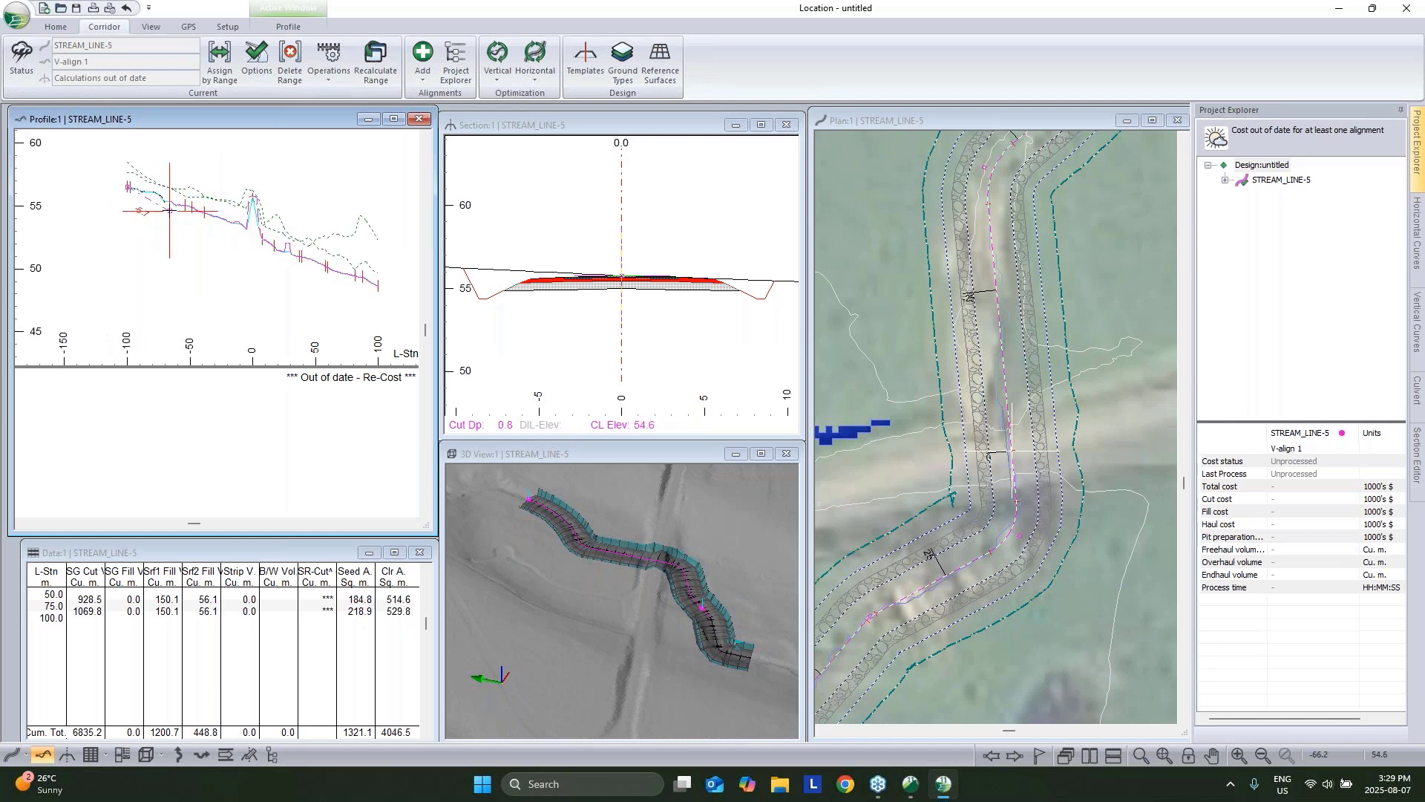
{"action": "middle_click_drag", "start_coordinate": [301, 259], "coordinate": [33, 192]}
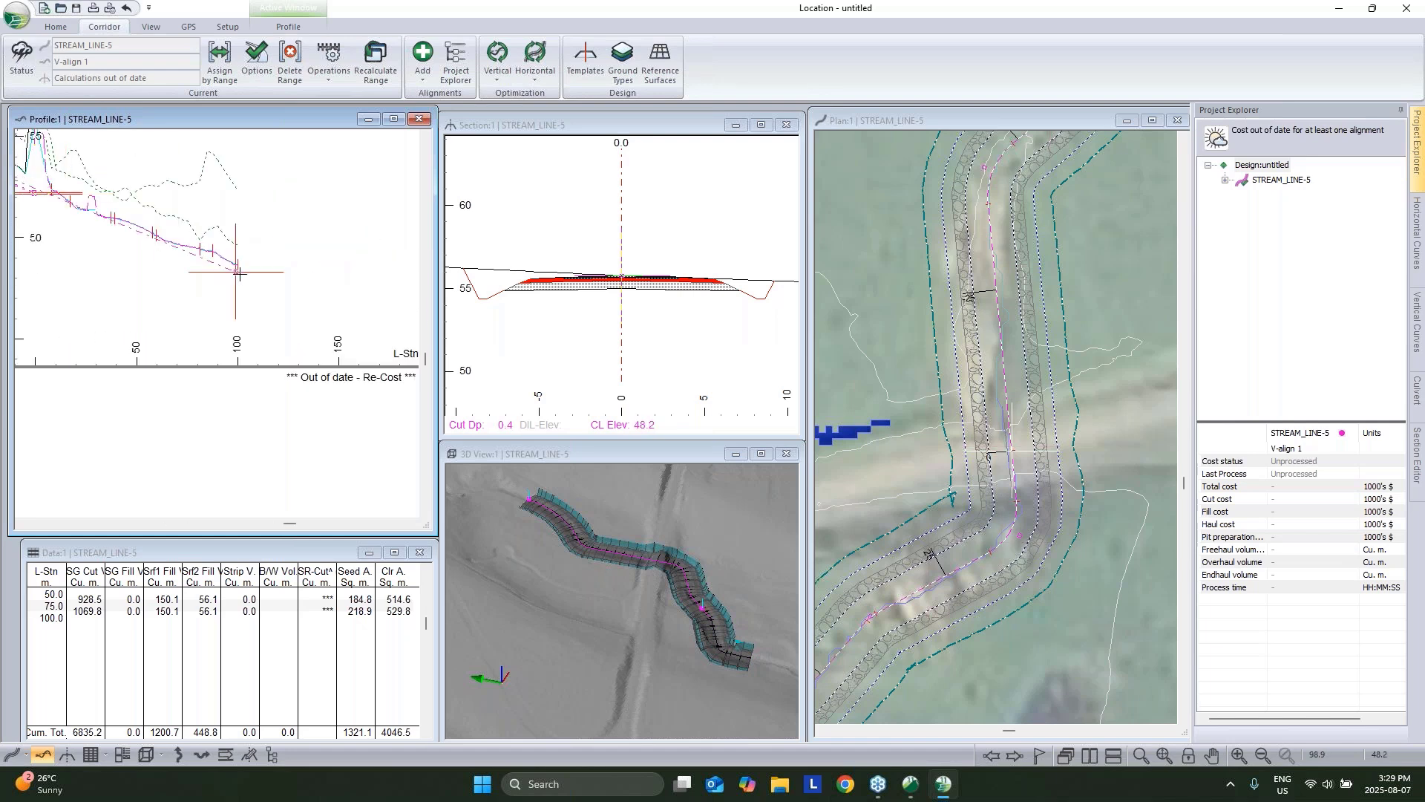
{"action": "left_click", "coordinate": [238, 264]}
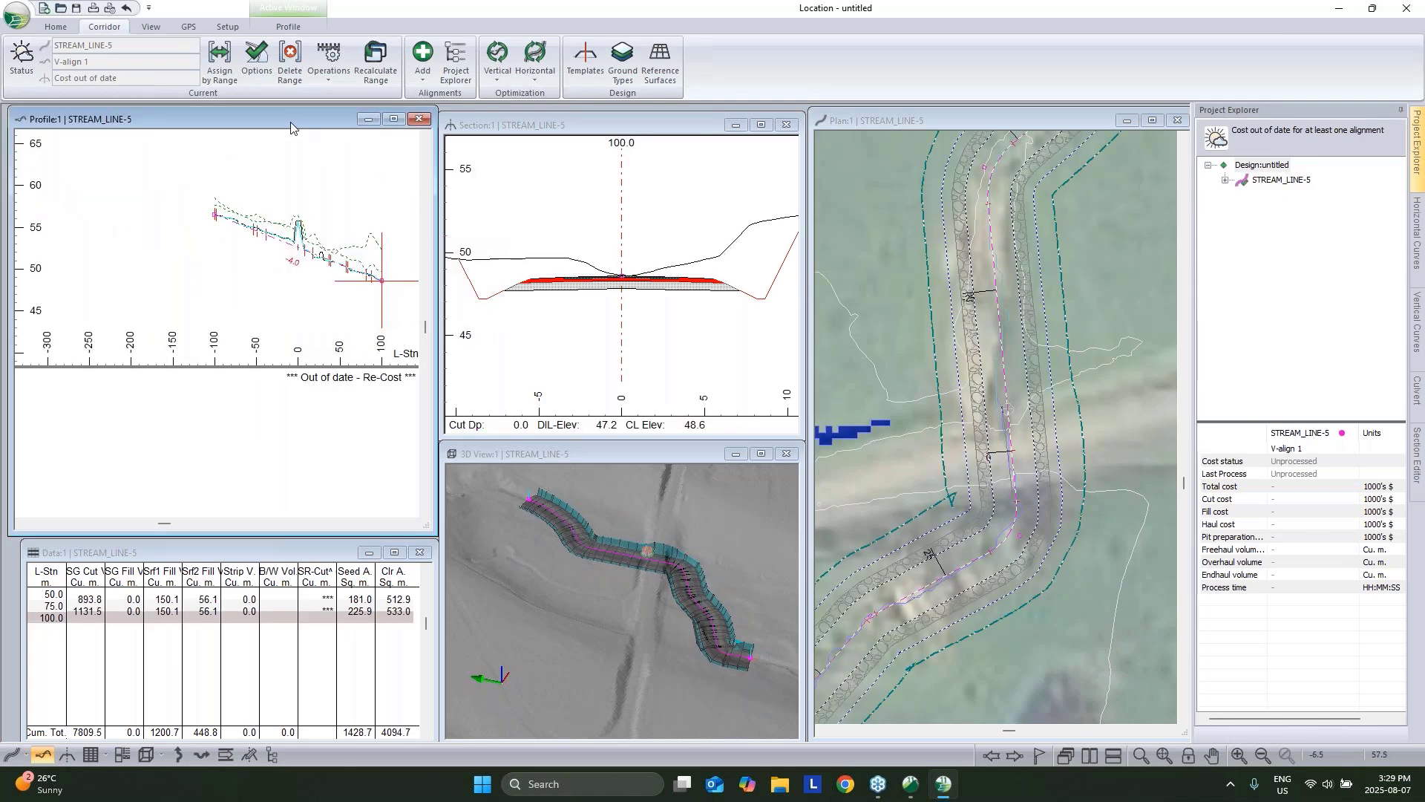
{"action": "right_click", "coordinate": [289, 194]}
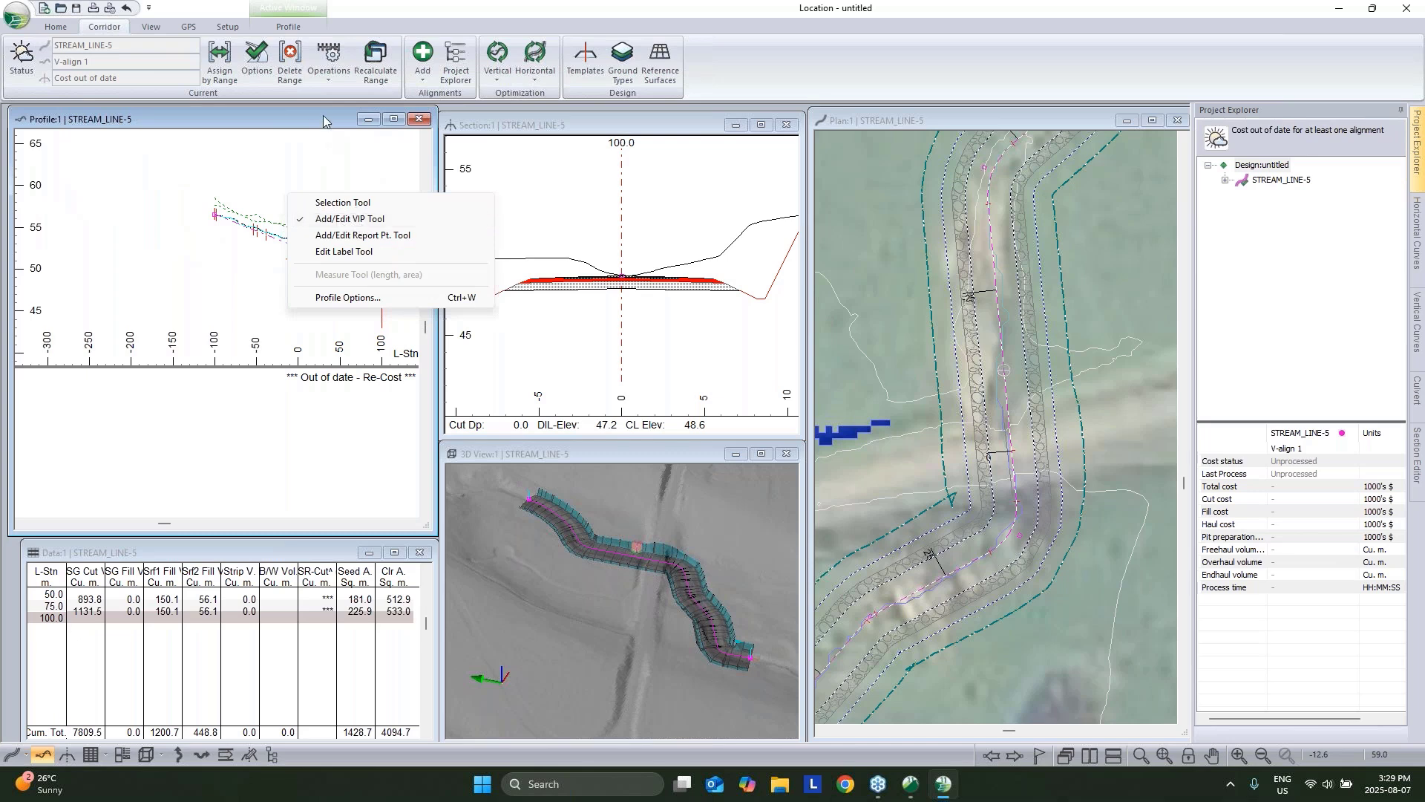
{"action": "left_click", "coordinate": [349, 204]}
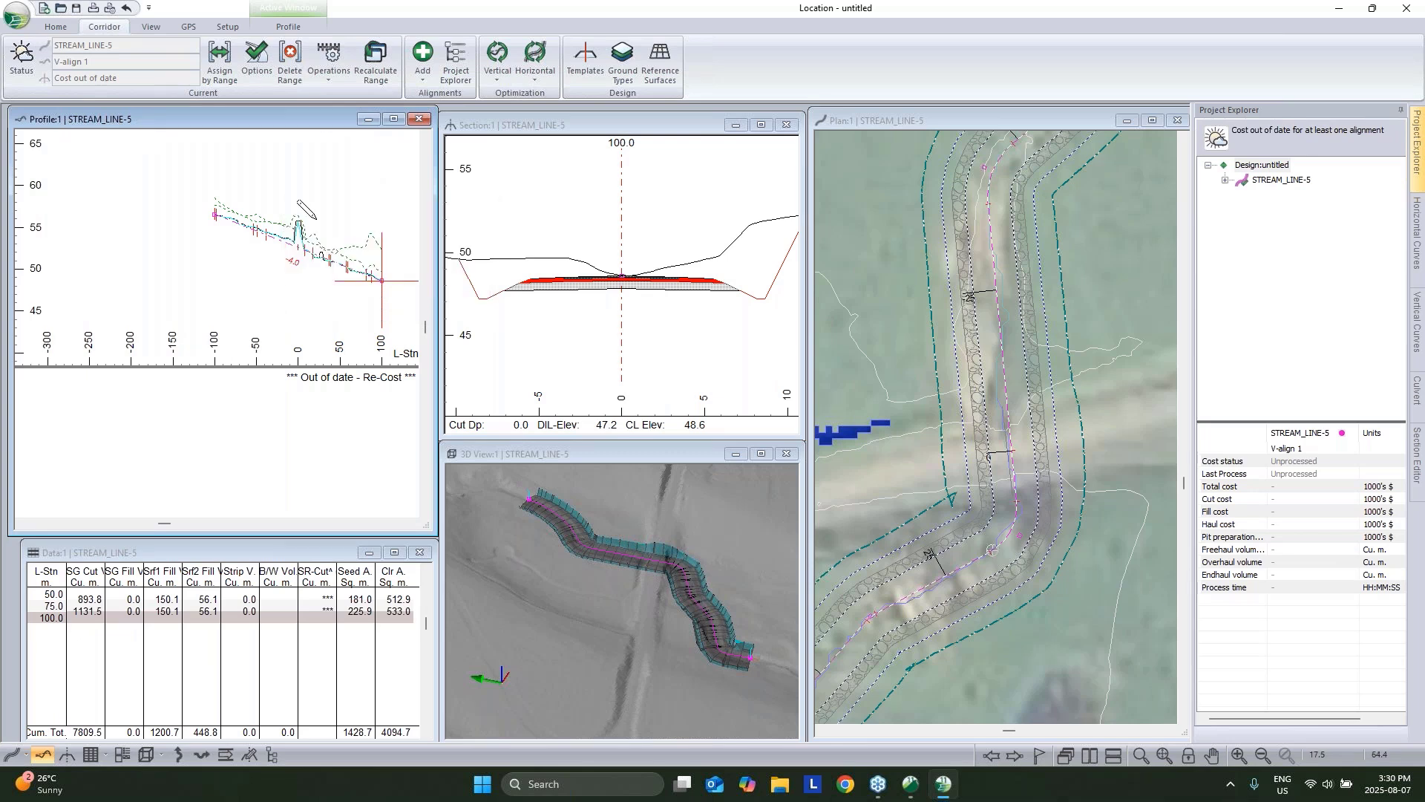
{"action": "scroll", "coordinate": [305, 210], "scroll_direction": "up", "scroll_amount": 2}
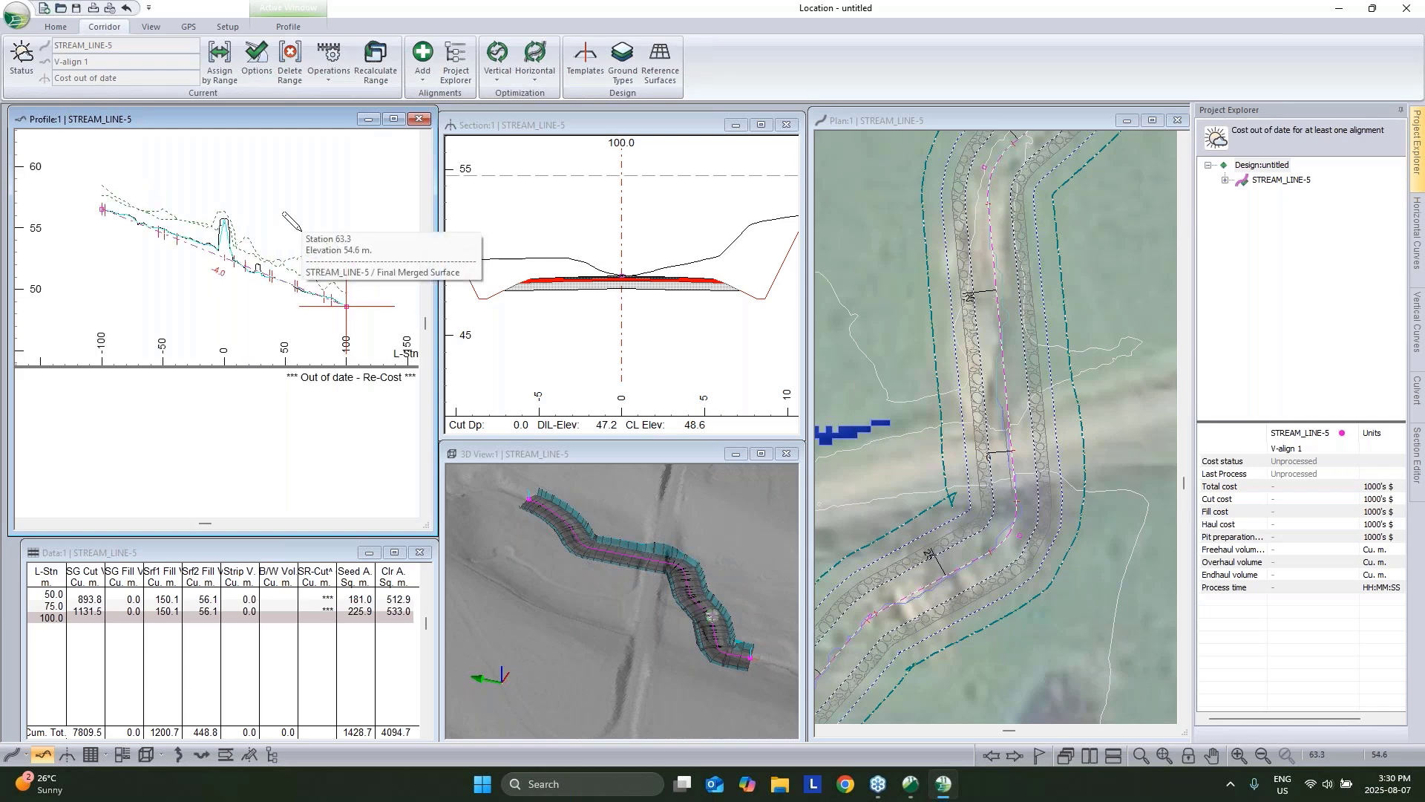
{"action": "right_click", "coordinate": [301, 230]}
{"action": "left_click", "coordinate": [349, 335]}
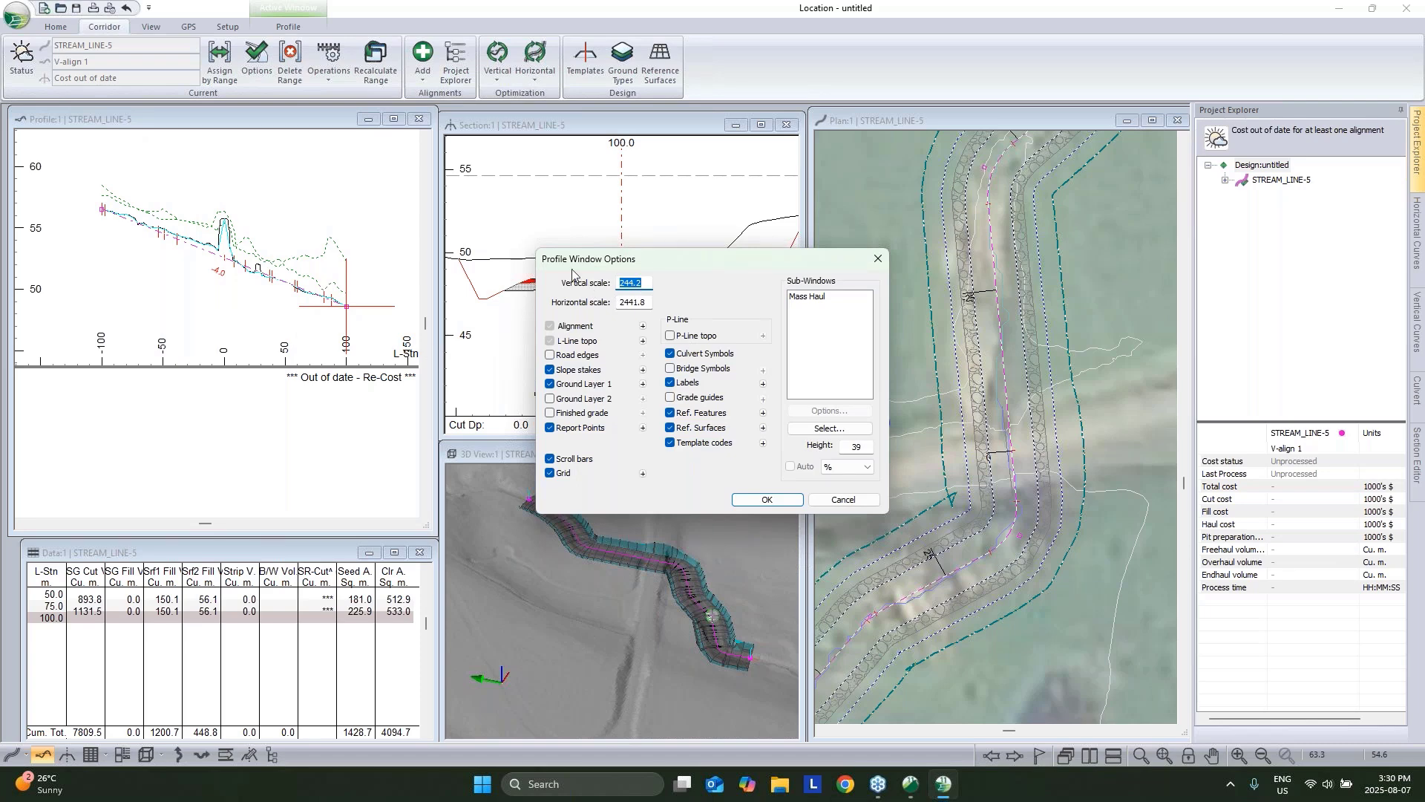
{"action": "left_click", "coordinate": [843, 500]}
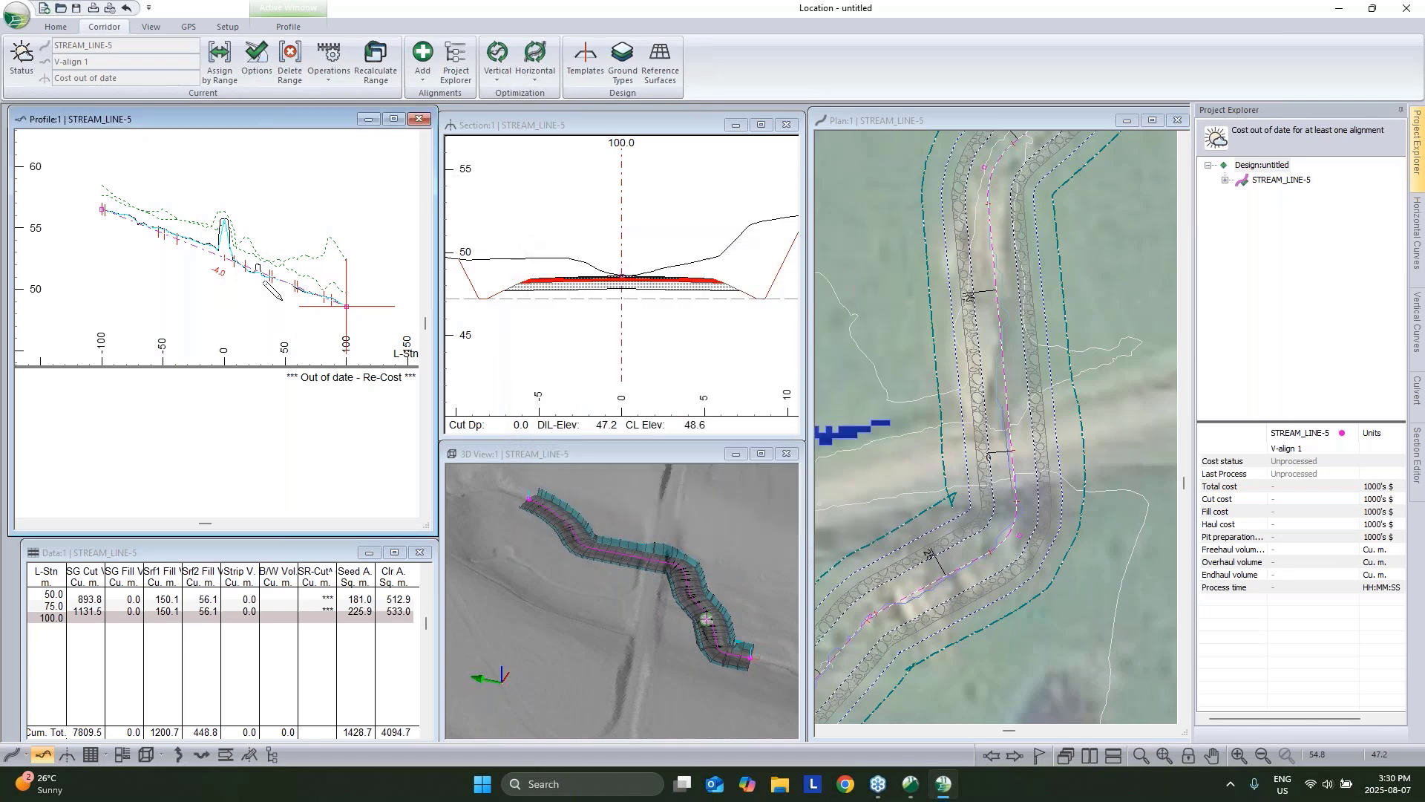
Return to the Selection Tool and examine the enlarged profile, comparing the straight grade with the stream ground at the road crossing.
{"action": "mouse_move", "coordinate": [220, 272]}
{"action": "middle_click_drag", "start_coordinate": [229, 231], "coordinate": [192, 220]}
{"action": "right_click", "coordinate": [225, 221]}
{"action": "left_click", "coordinate": [245, 229]}
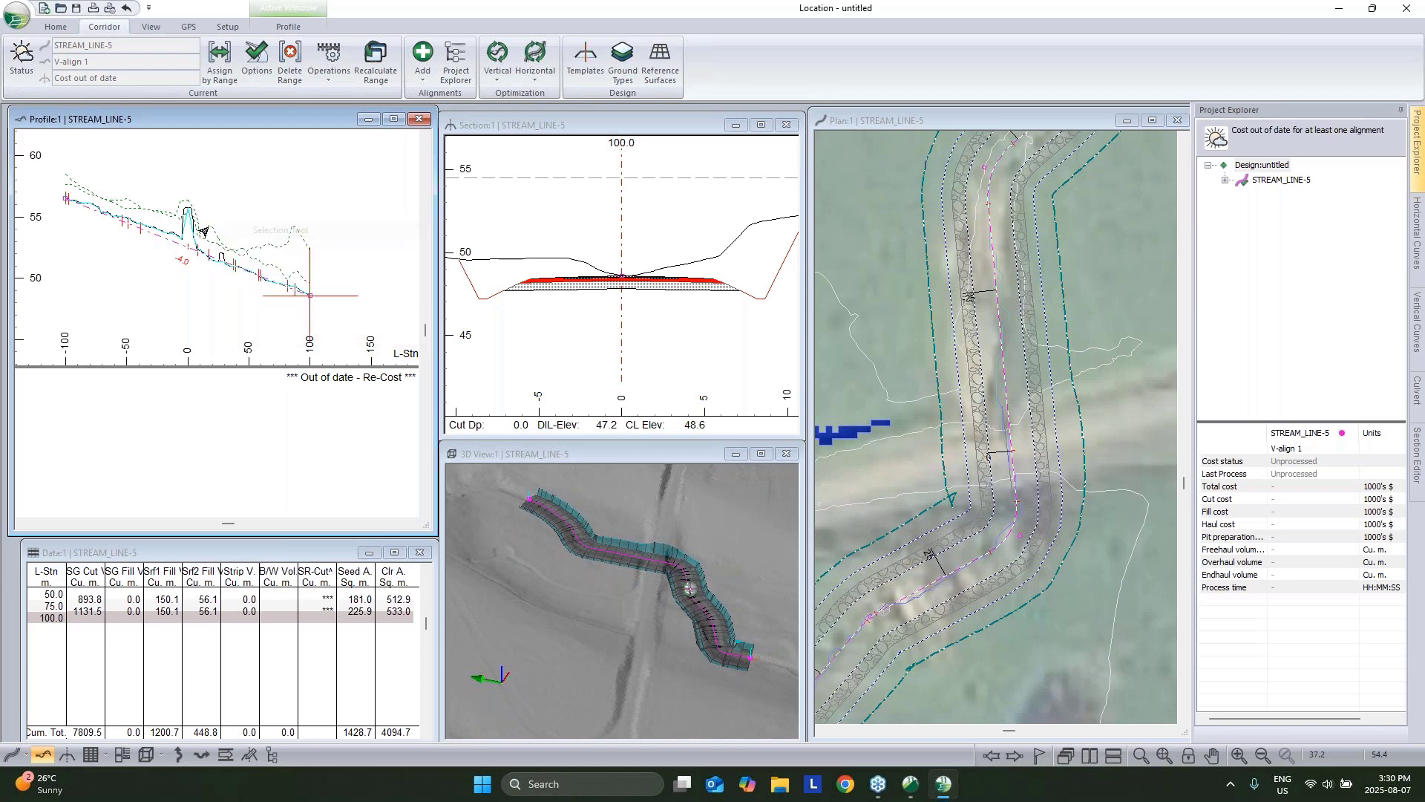
{"action": "left_click", "coordinate": [393, 118]}
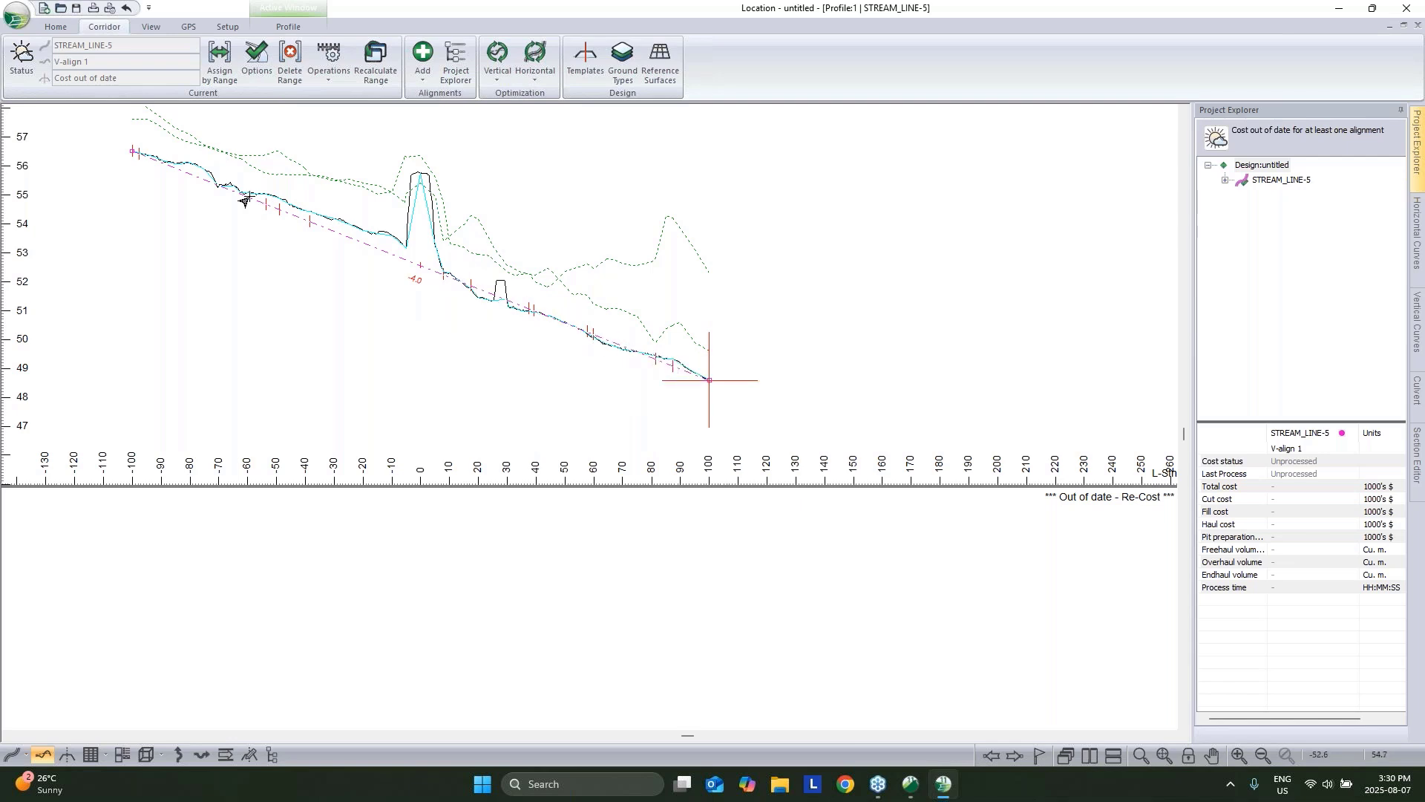
{"action": "mouse_move", "coordinate": [385, 246]}
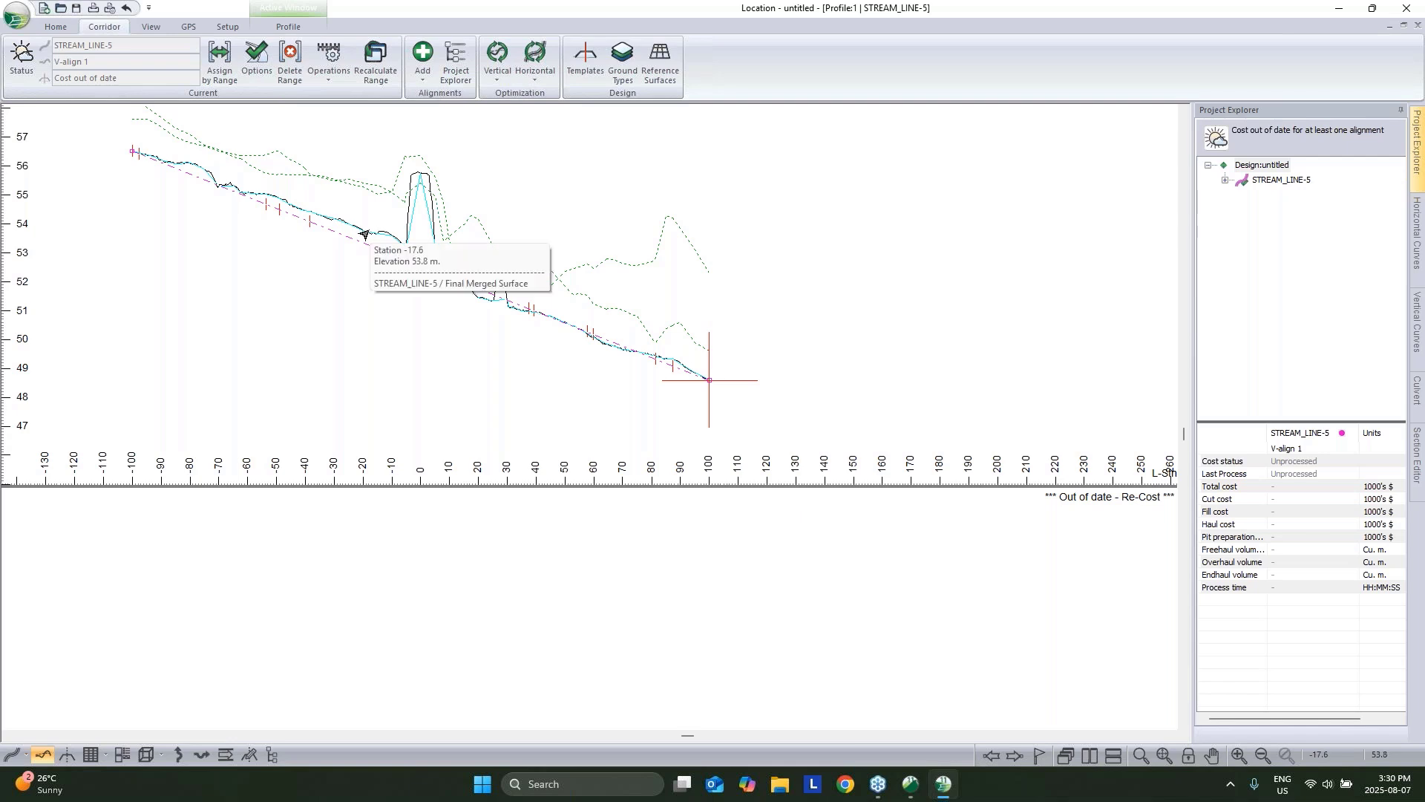
{"action": "left_click", "coordinate": [1405, 27]}
Examine the trimmed stream corridor around the road crossing in plan and in the enlarged 3D view.
{"action": "mouse_move", "coordinate": [982, 386]}
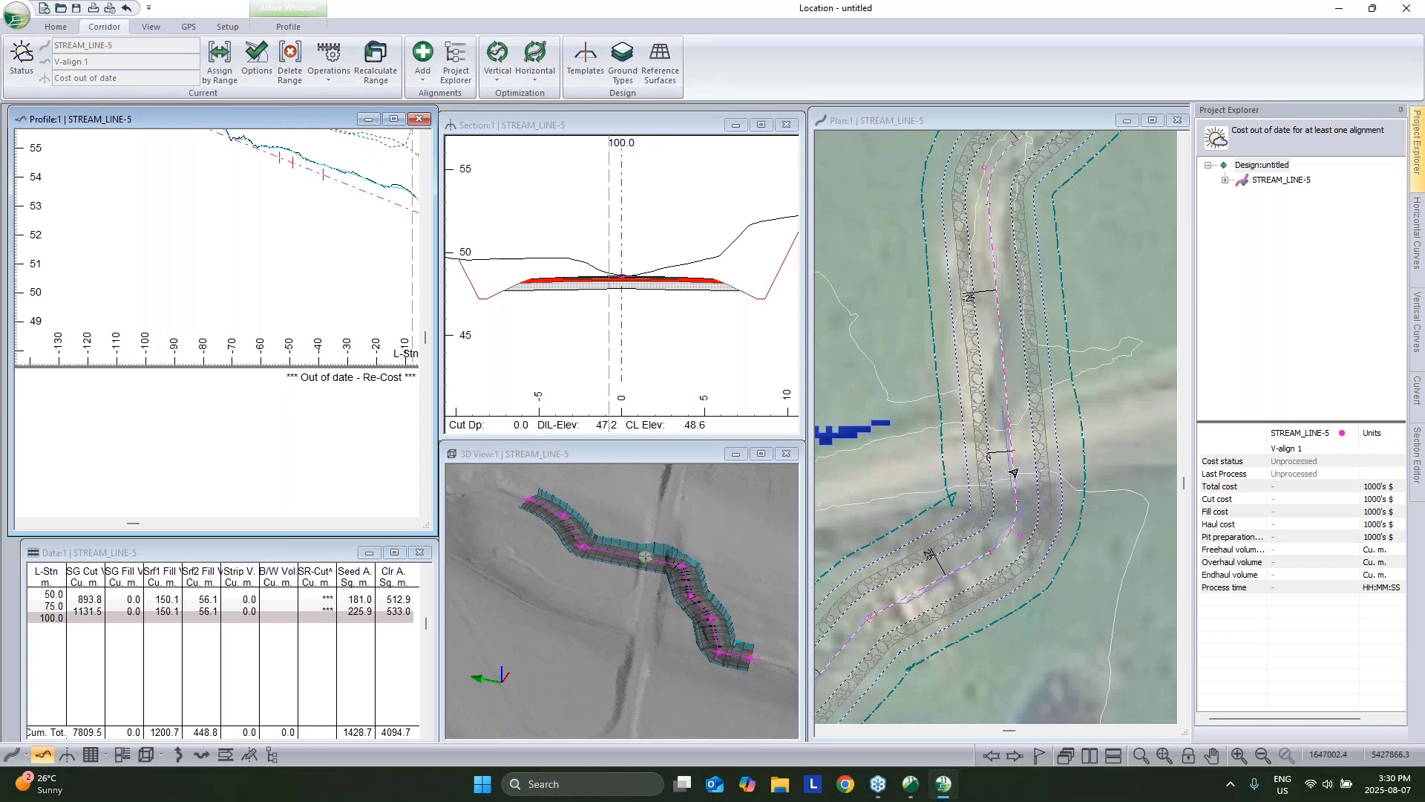
{"action": "middle_click_drag", "start_coordinate": [1021, 319], "coordinate": [984, 398]}
{"action": "middle_click_drag", "start_coordinate": [1015, 221], "coordinate": [984, 393]}
{"action": "scroll", "coordinate": [995, 386], "scroll_direction": "down", "scroll_amount": 1}
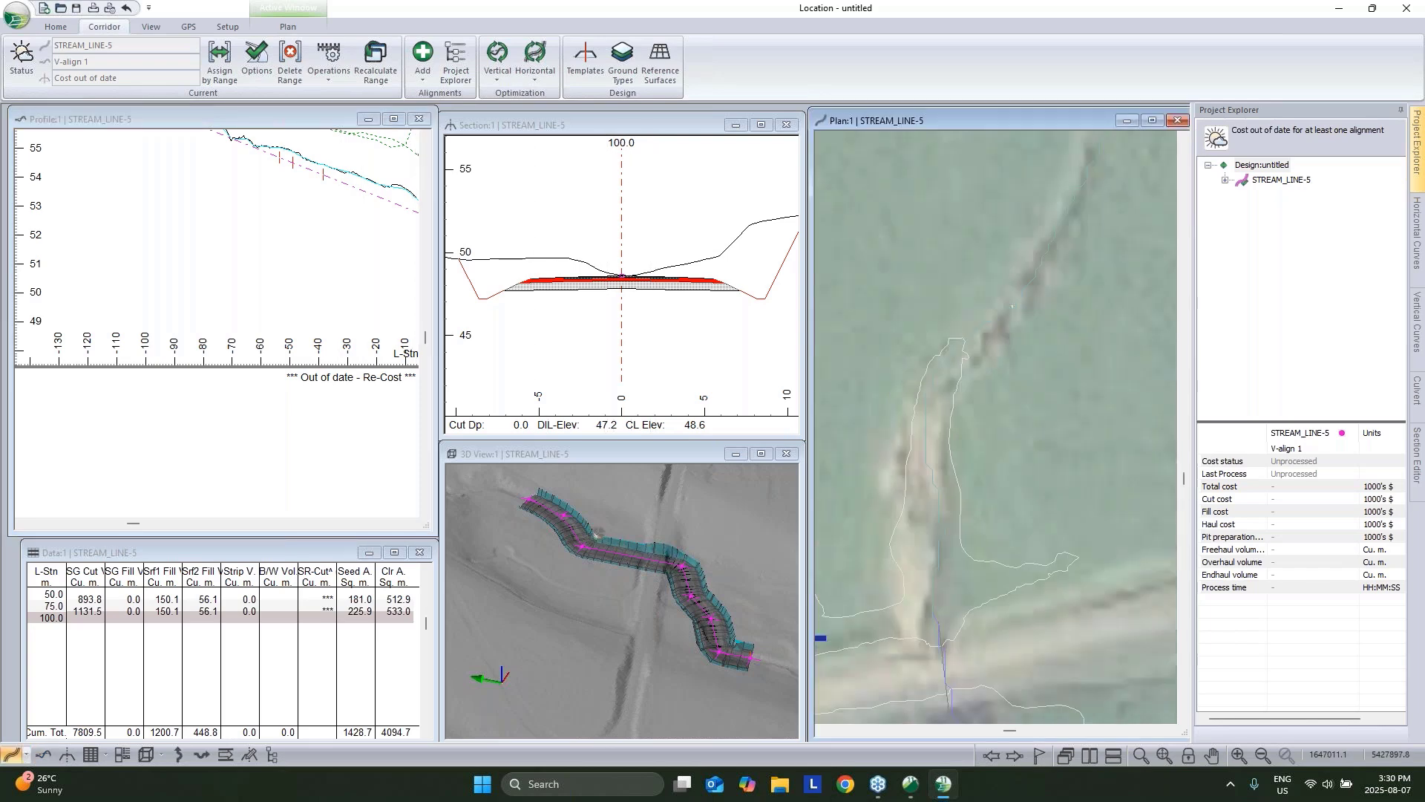
{"action": "scroll", "coordinate": [1062, 279], "scroll_direction": "down", "scroll_amount": 1}
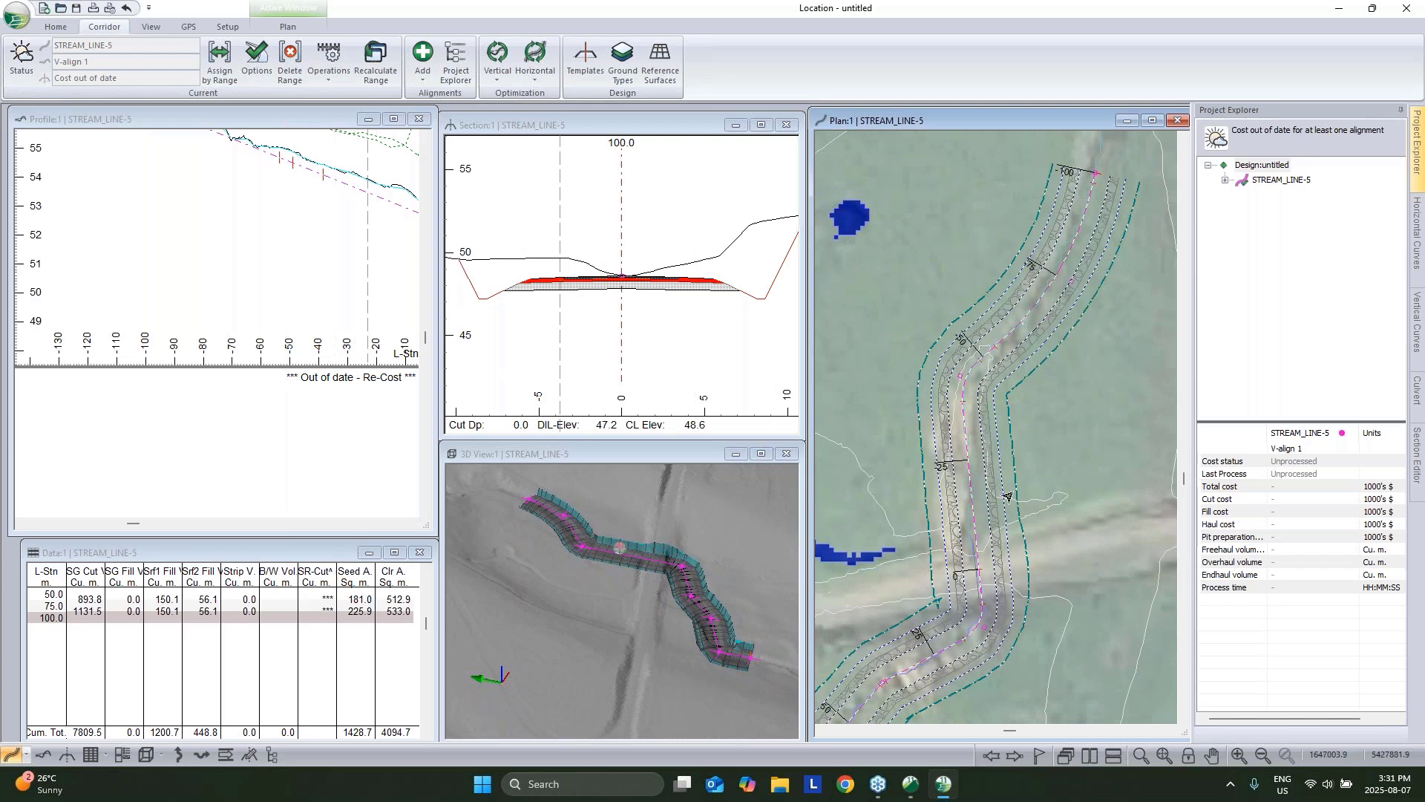
{"action": "scroll", "coordinate": [995, 451], "scroll_direction": "down", "scroll_amount": 3}
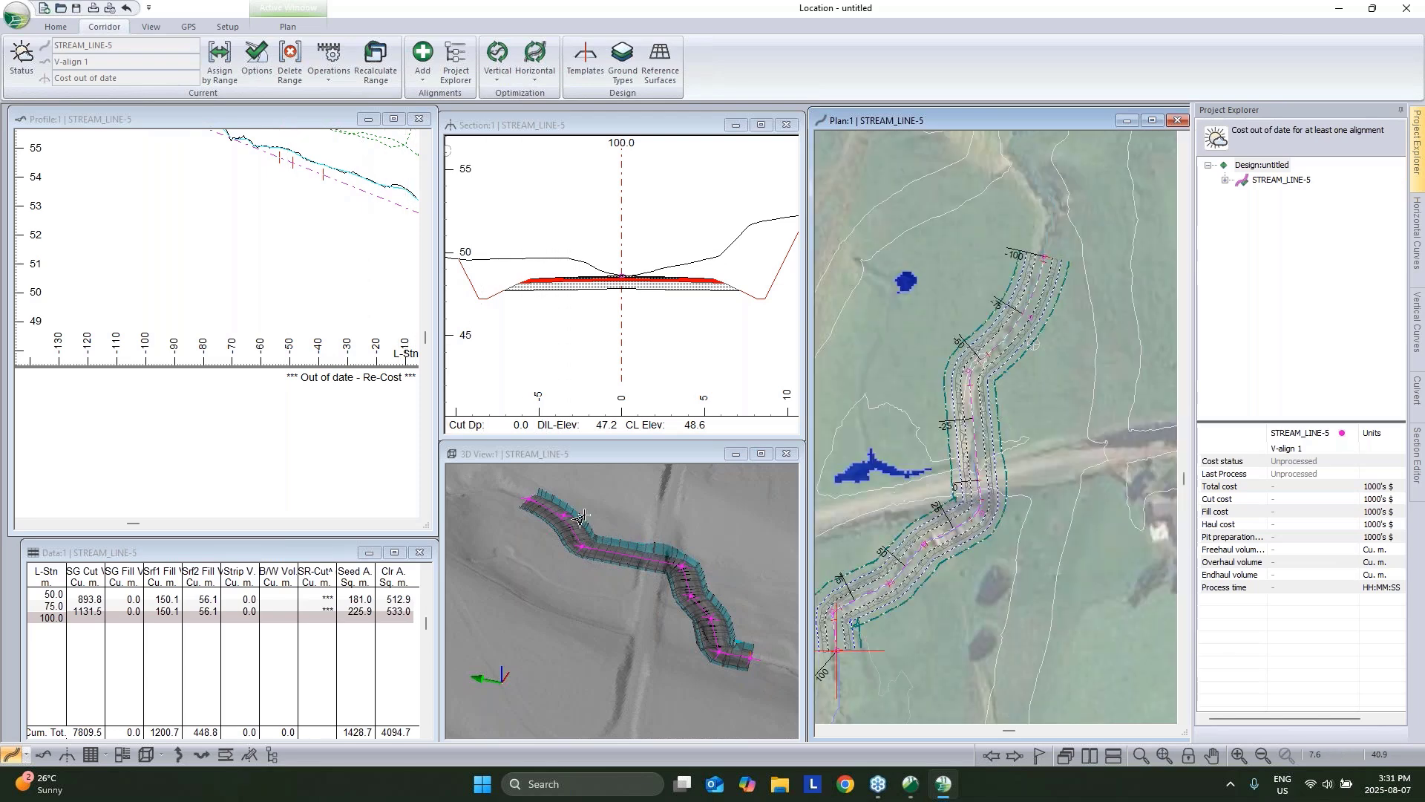
{"action": "left_click", "coordinate": [761, 454]}
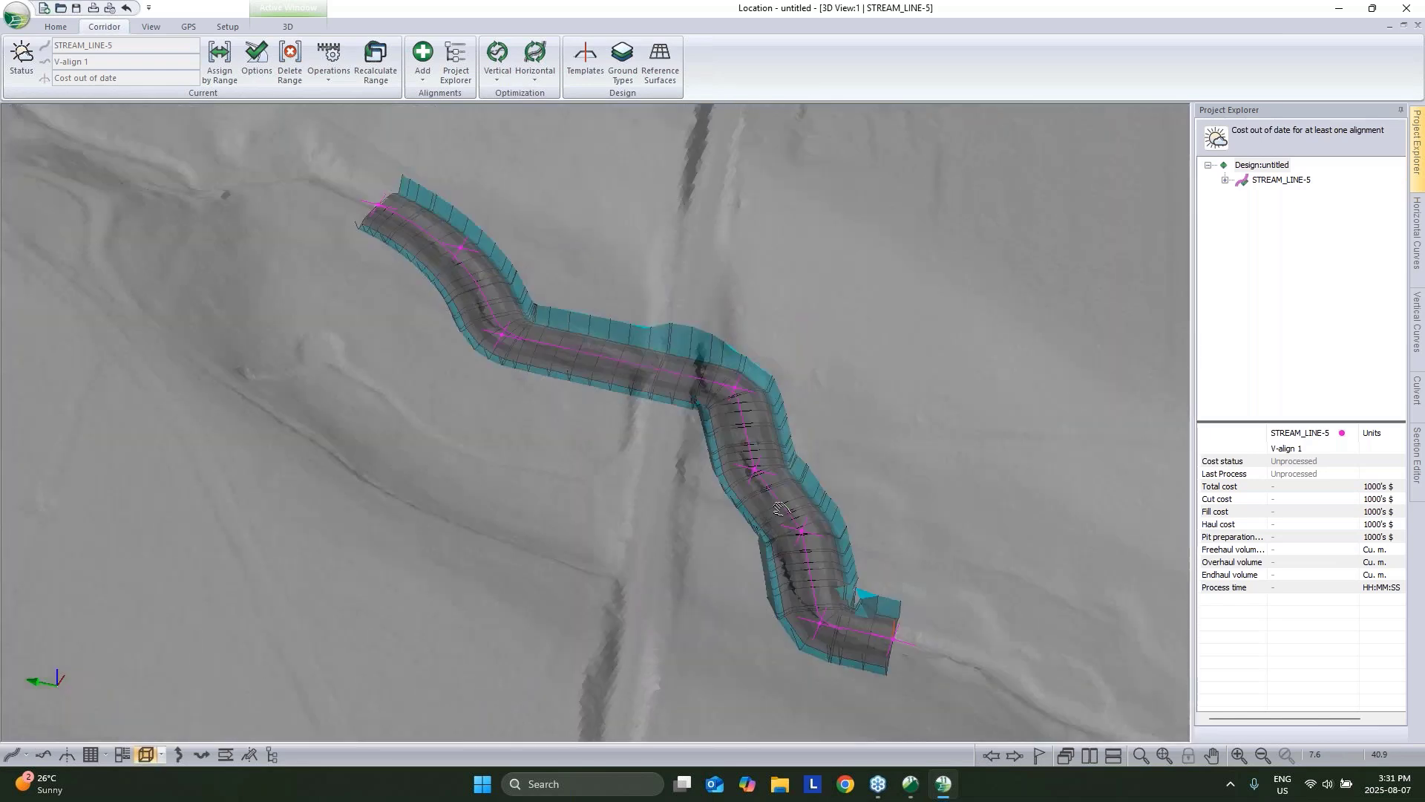
{"action": "left_click_drag", "start_coordinate": [778, 507], "coordinate": [674, 540]}
{"action": "scroll", "coordinate": [674, 539], "scroll_direction": "down", "scroll_amount": 2}
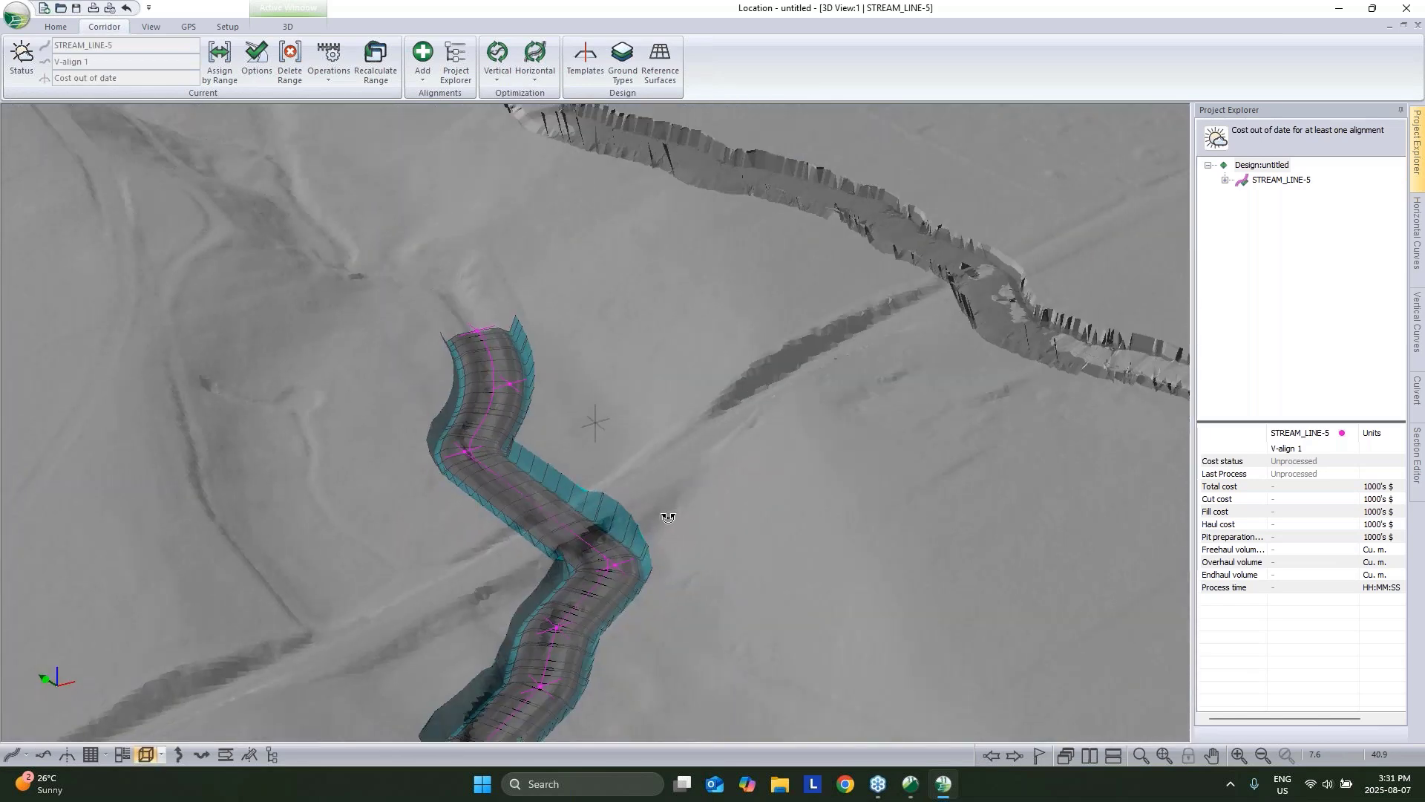
Duplicate the RES - Resource Low Volume template in the Template Editor.
{"action": "left_click", "coordinate": [585, 61]}
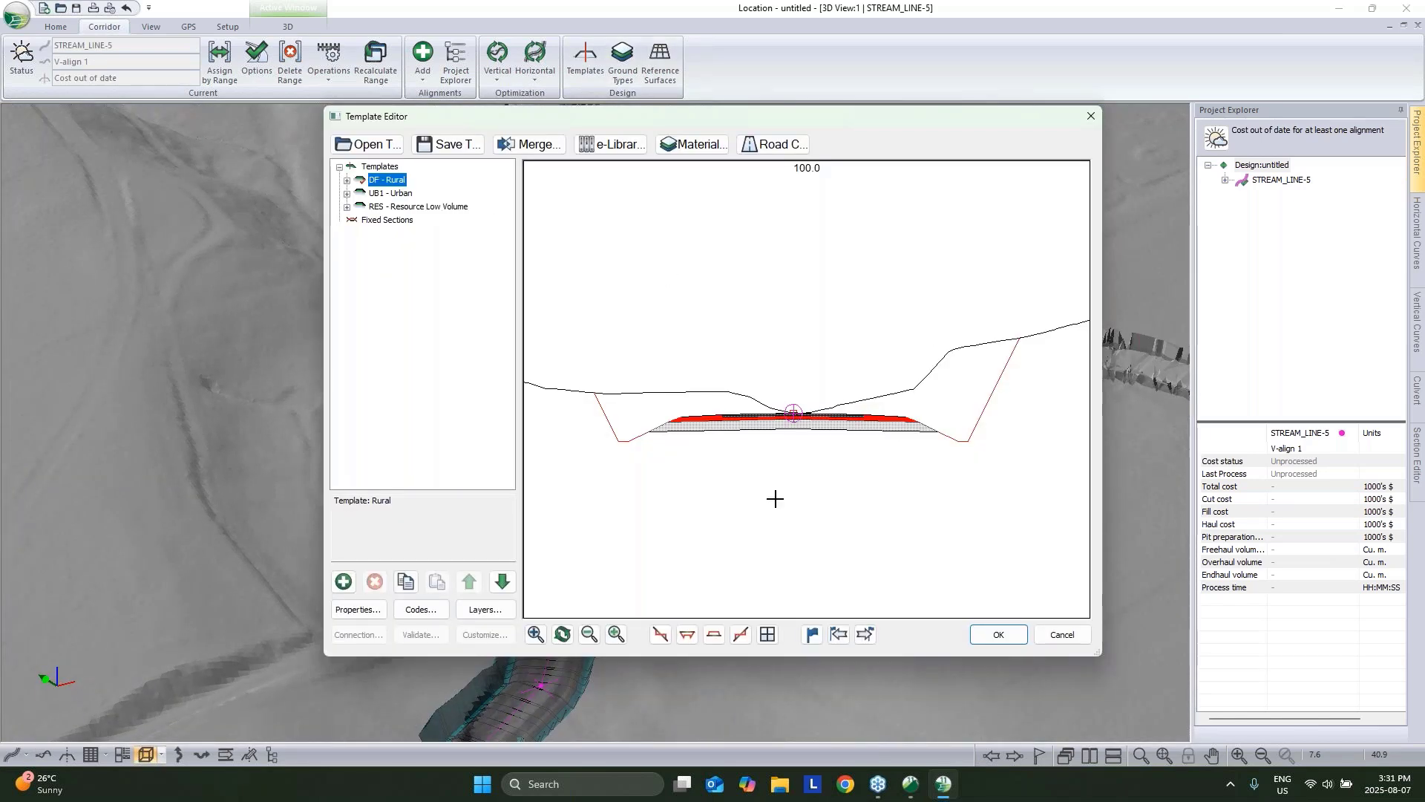
{"action": "left_click", "coordinate": [407, 208]}
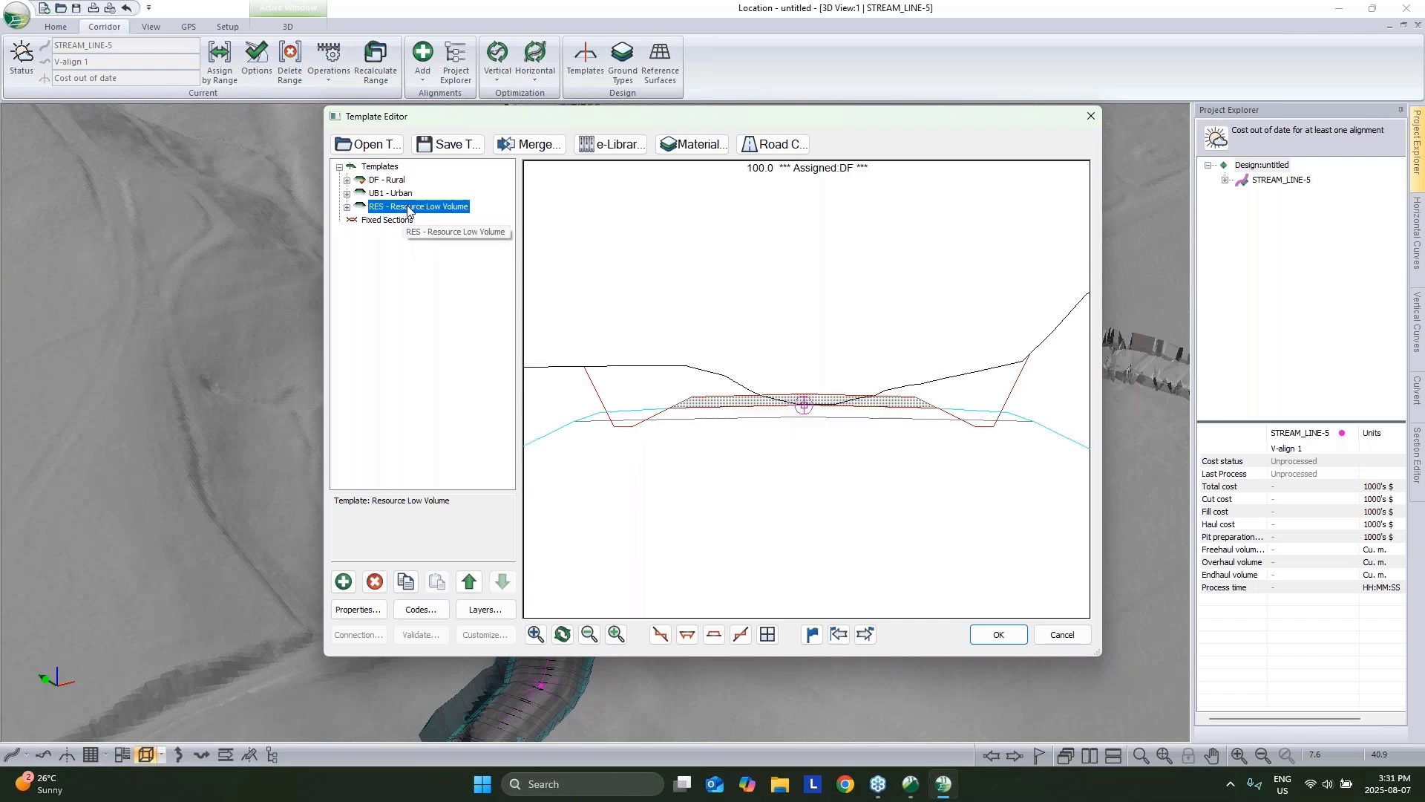
{"action": "right_click", "coordinate": [434, 211]}
{"action": "left_click", "coordinate": [468, 294]}
{"action": "right_click", "coordinate": [422, 213]}
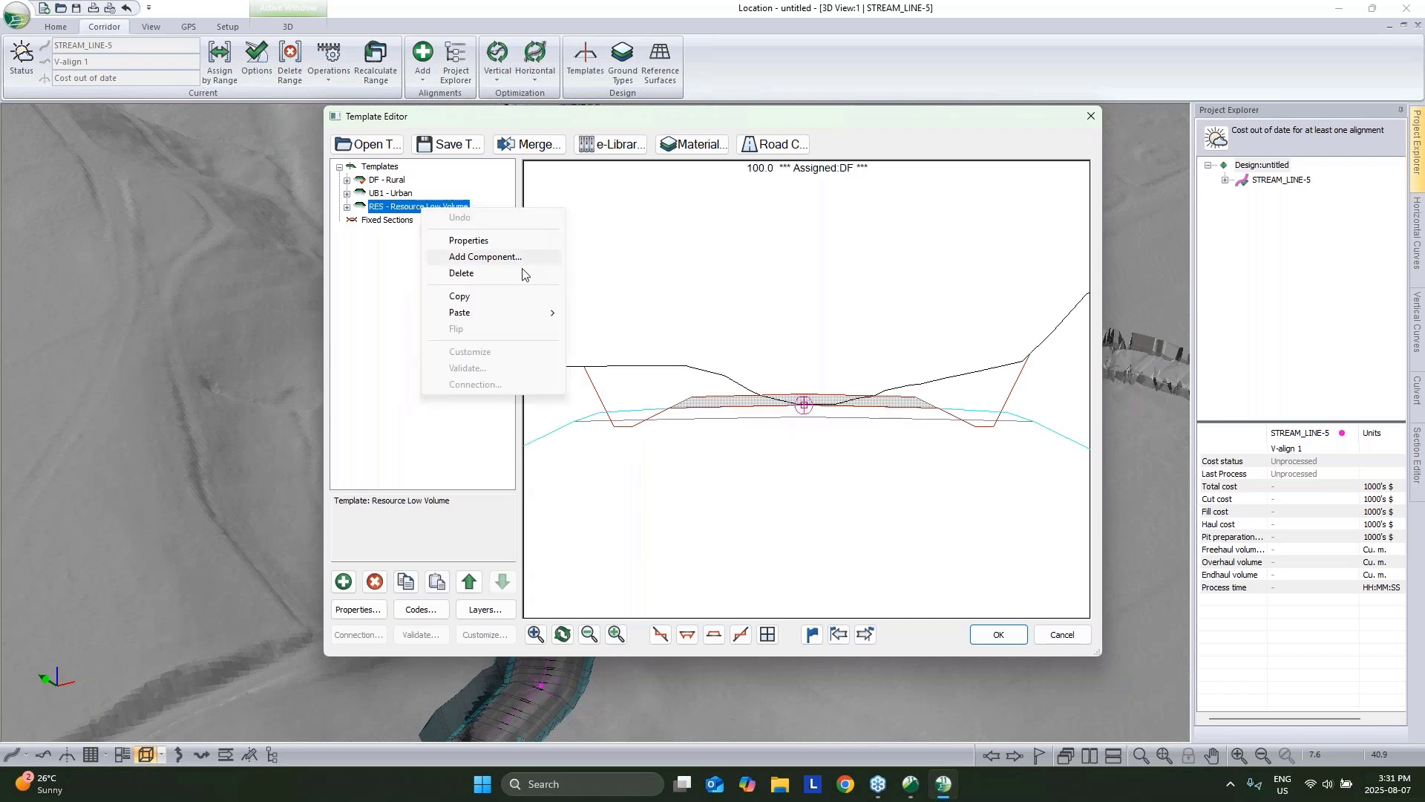
{"action": "mouse_move", "coordinate": [553, 312]}
{"action": "left_click", "coordinate": [610, 329]}
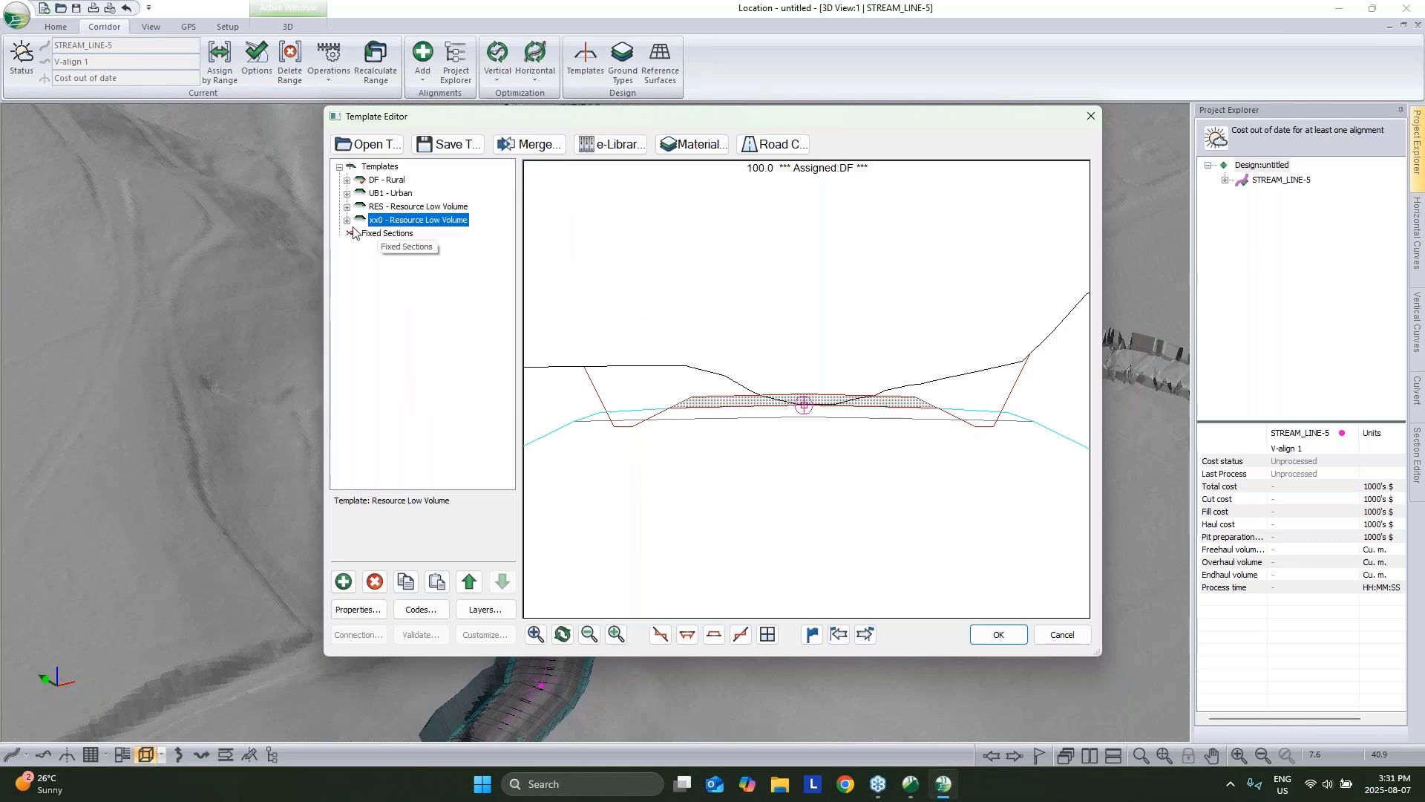
Set the left Resource I component of the copied xx0 template to 1.5 m width and 0 m Srf1Thick.
{"action": "double_click", "coordinate": [413, 234]}
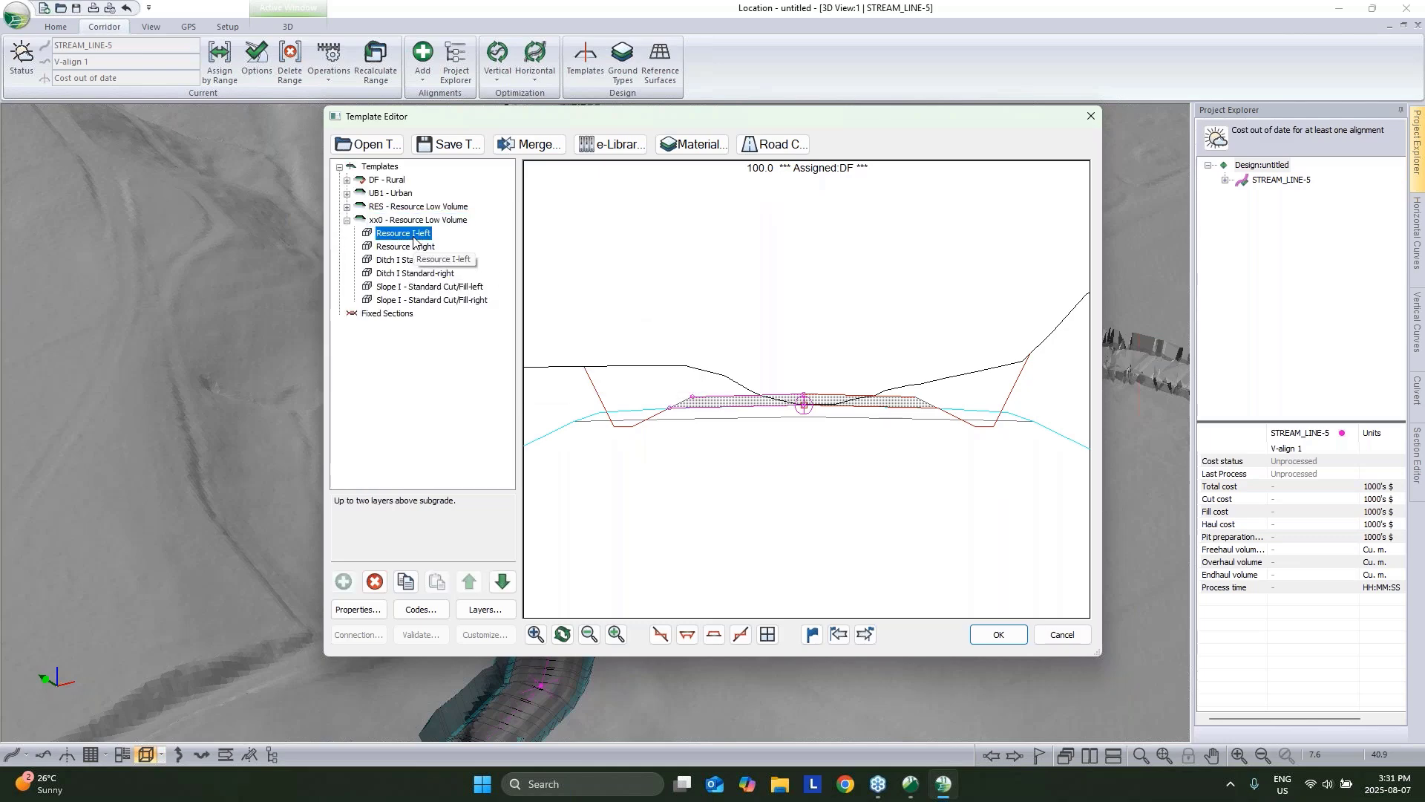
{"action": "left_click", "coordinate": [495, 299]}
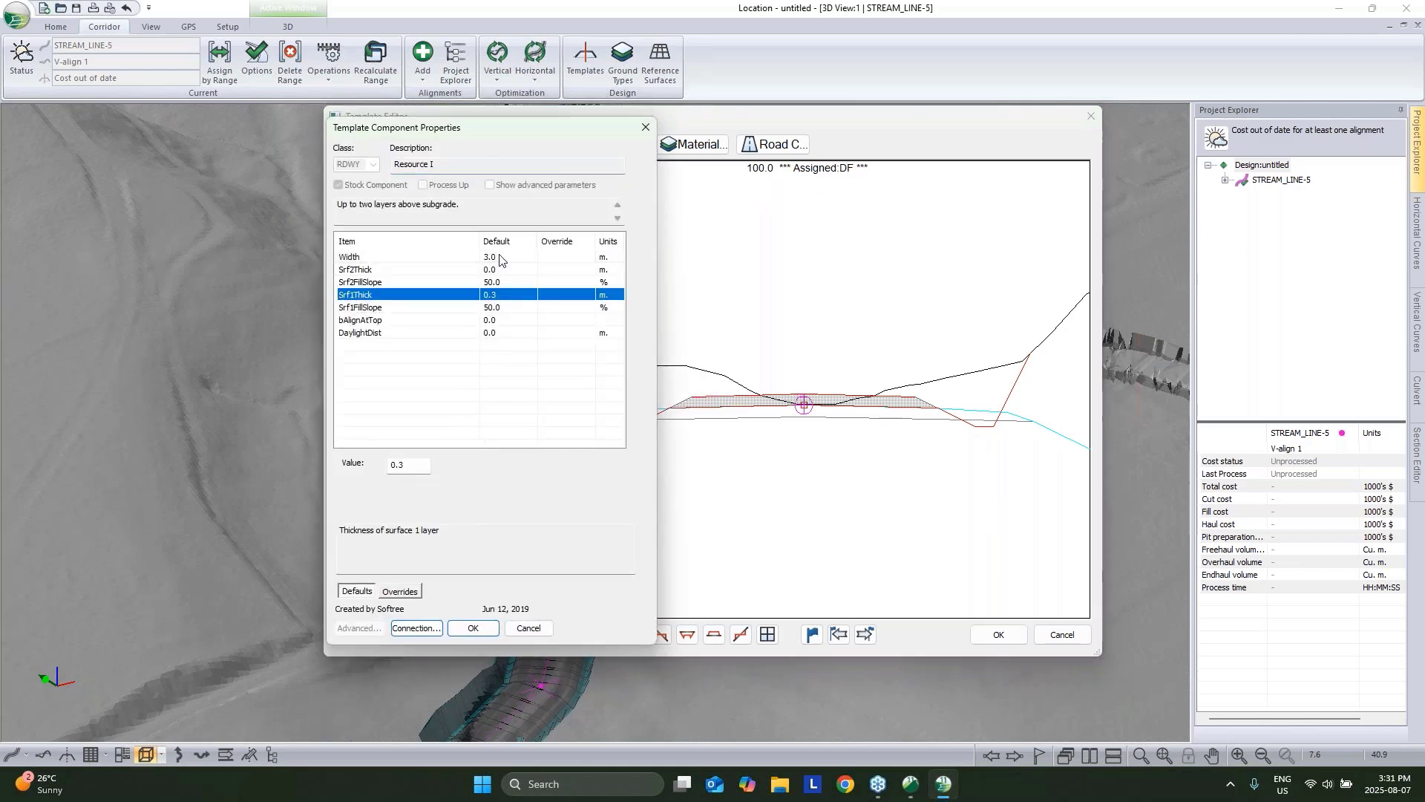
{"action": "left_click", "coordinate": [501, 259]}
{"action": "key", "text": "Tab"}
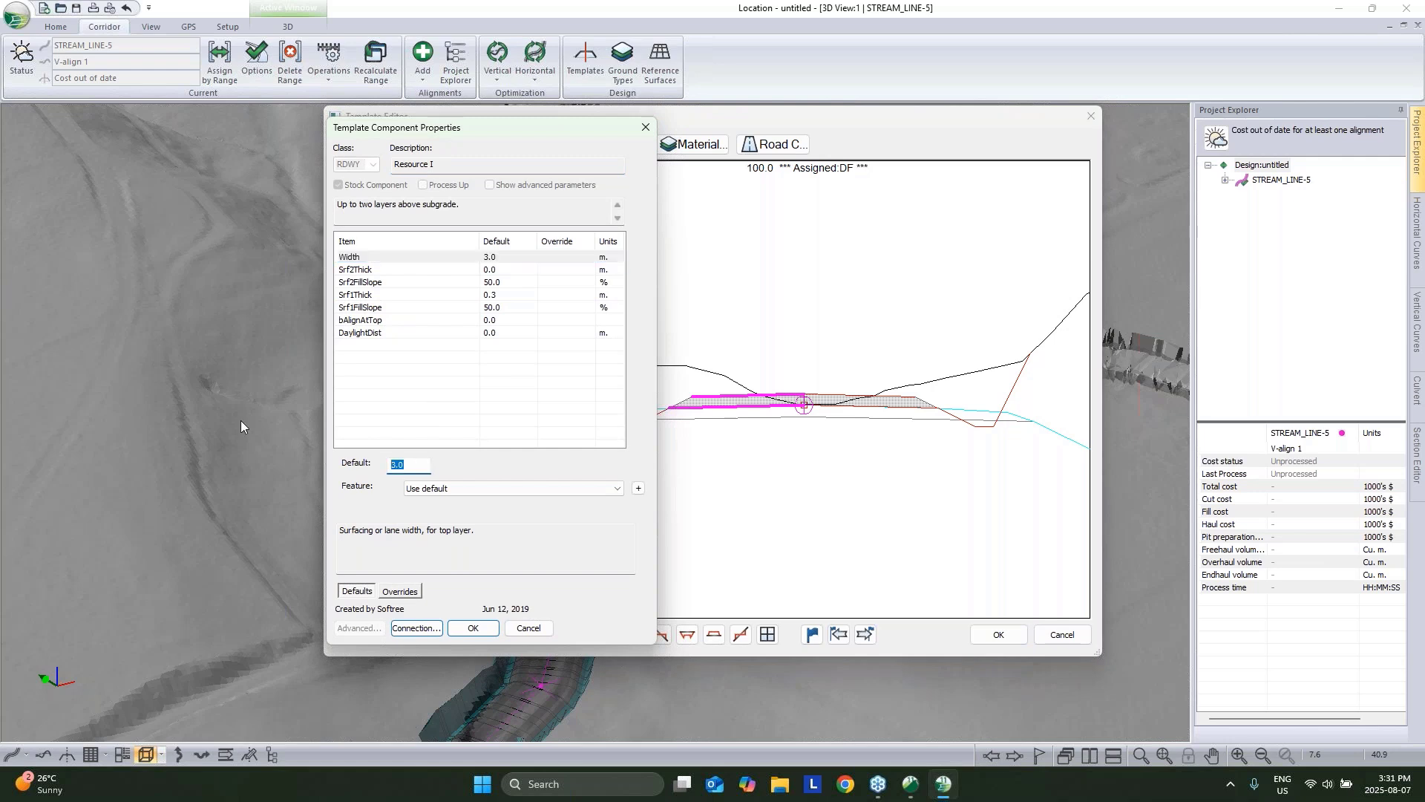
{"action": "type", "text": "1.5"}
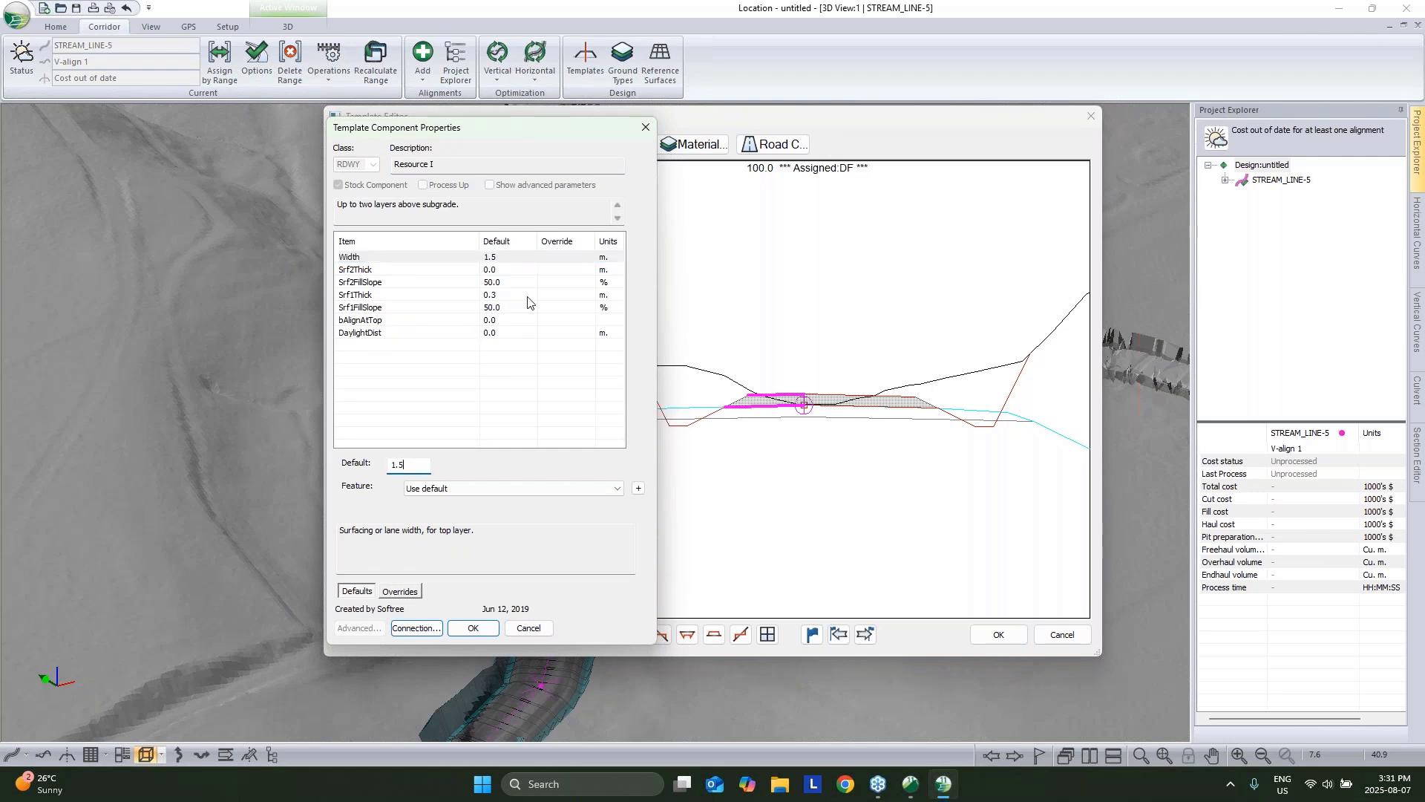
{"action": "left_click", "coordinate": [494, 297]}
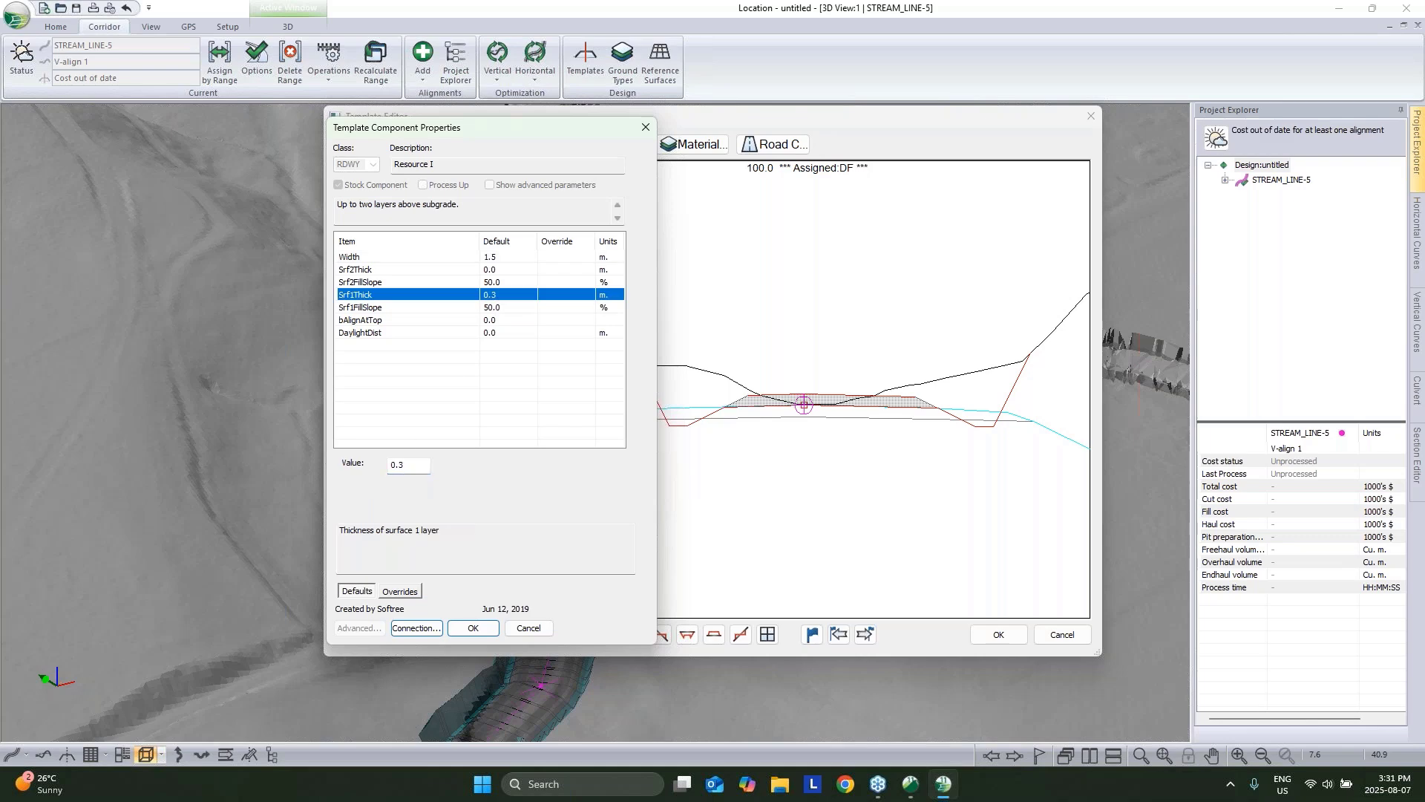
{"action": "key", "text": "Tab"}
{"action": "type", "text": "0"}
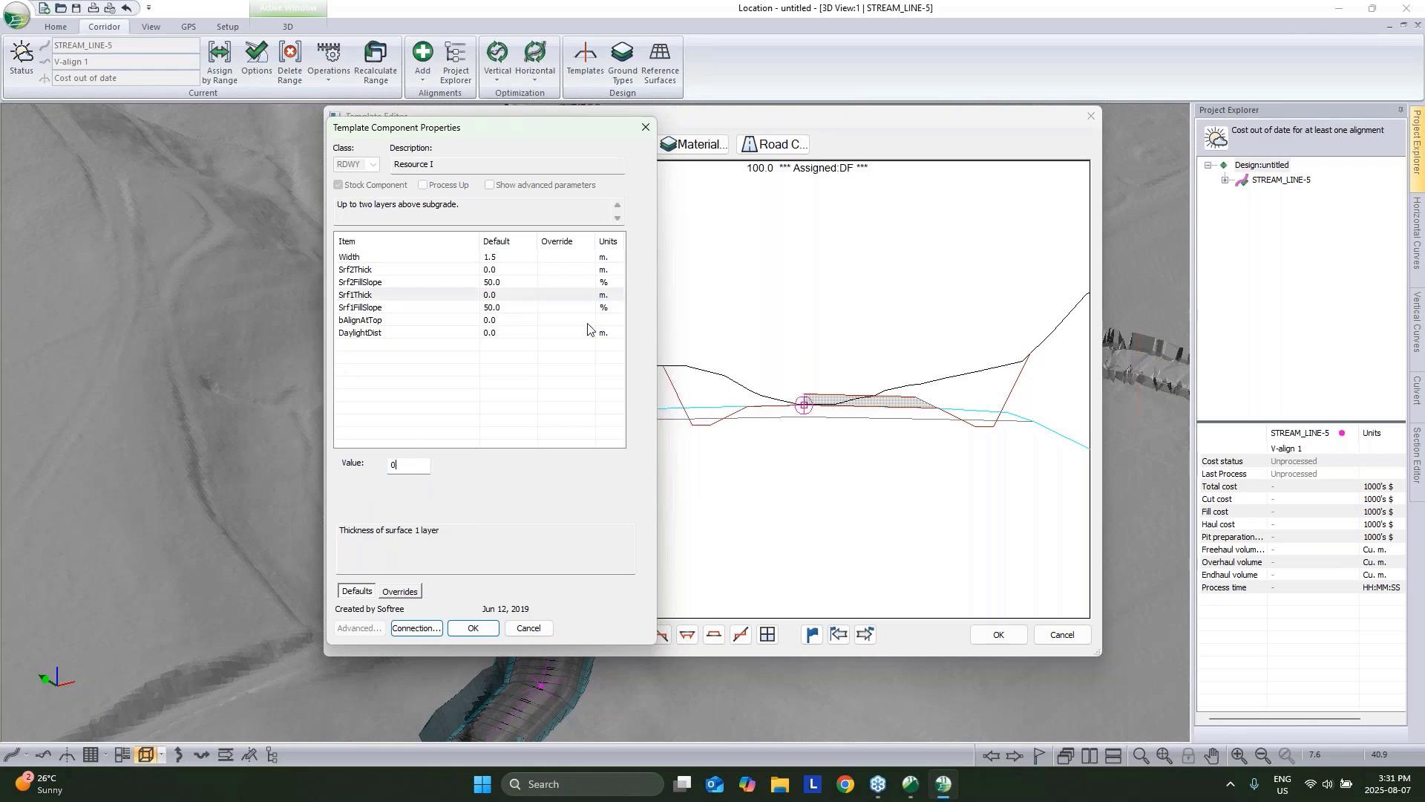
{"action": "left_click", "coordinate": [473, 628]}
Replace the copied template's right Resource I component with a right-side copy of the edited left one.
{"action": "left_click", "coordinate": [406, 247]}
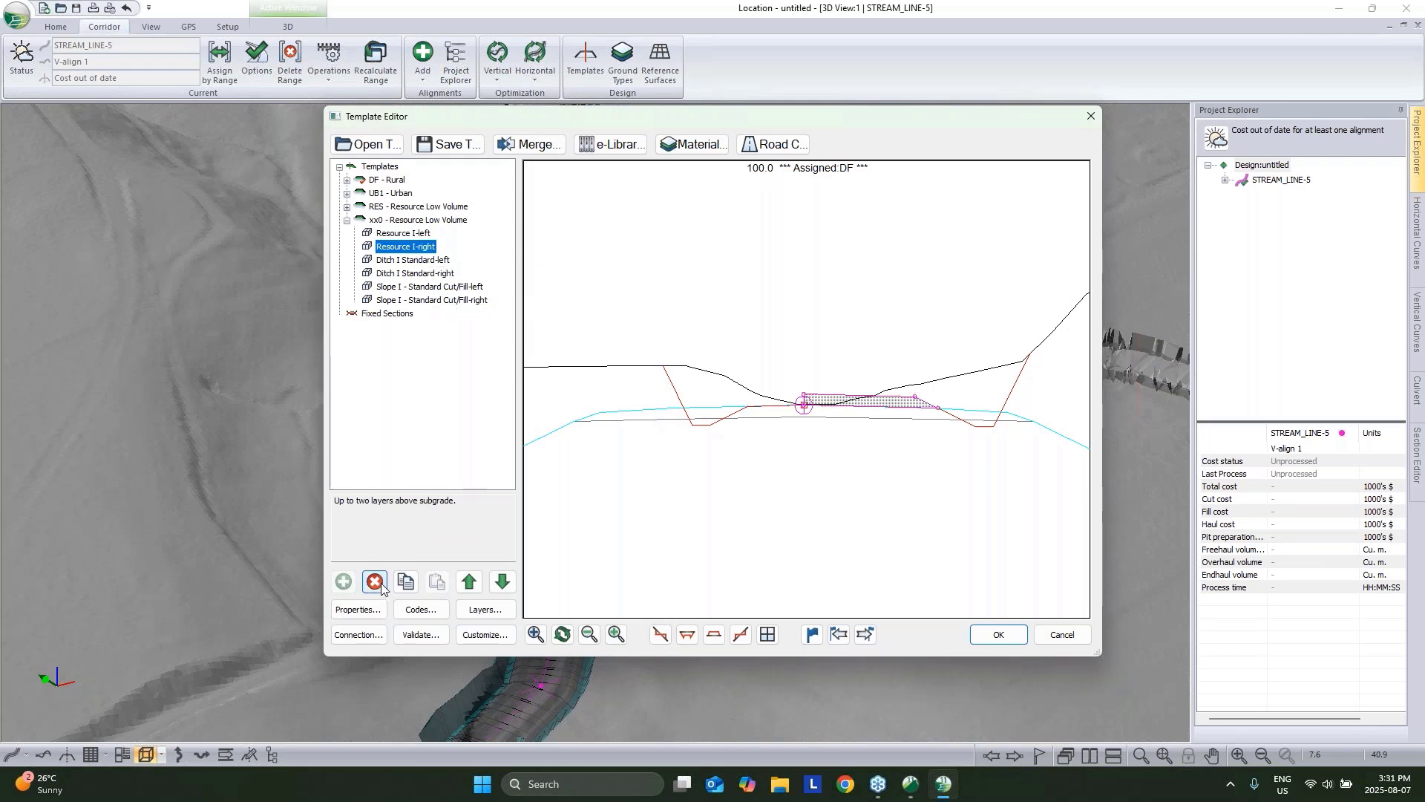
{"action": "left_click", "coordinate": [375, 581]}
{"action": "right_click", "coordinate": [422, 237]}
{"action": "key", "text": "Escape"}
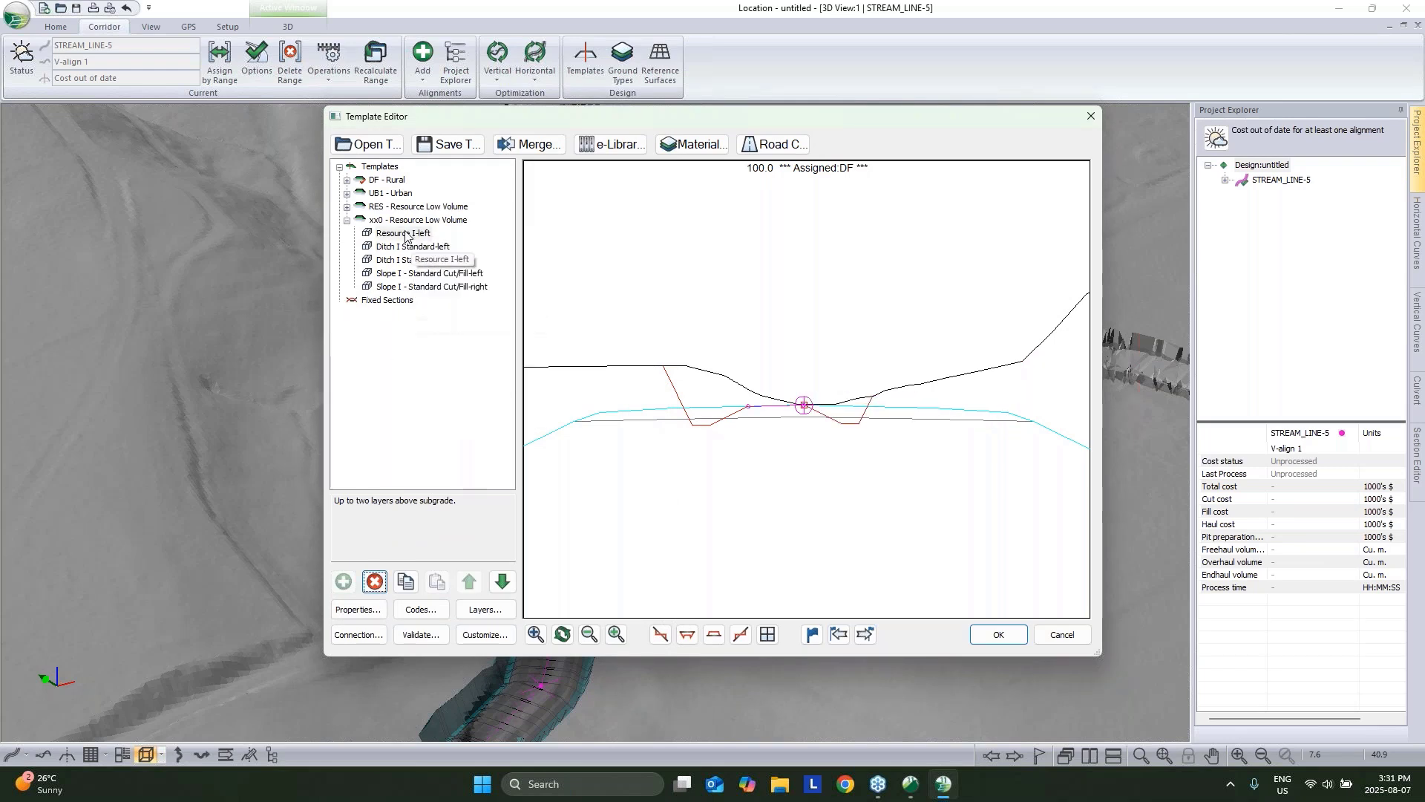
{"action": "right_click", "coordinate": [406, 236]}
{"action": "mouse_move", "coordinate": [438, 340]}
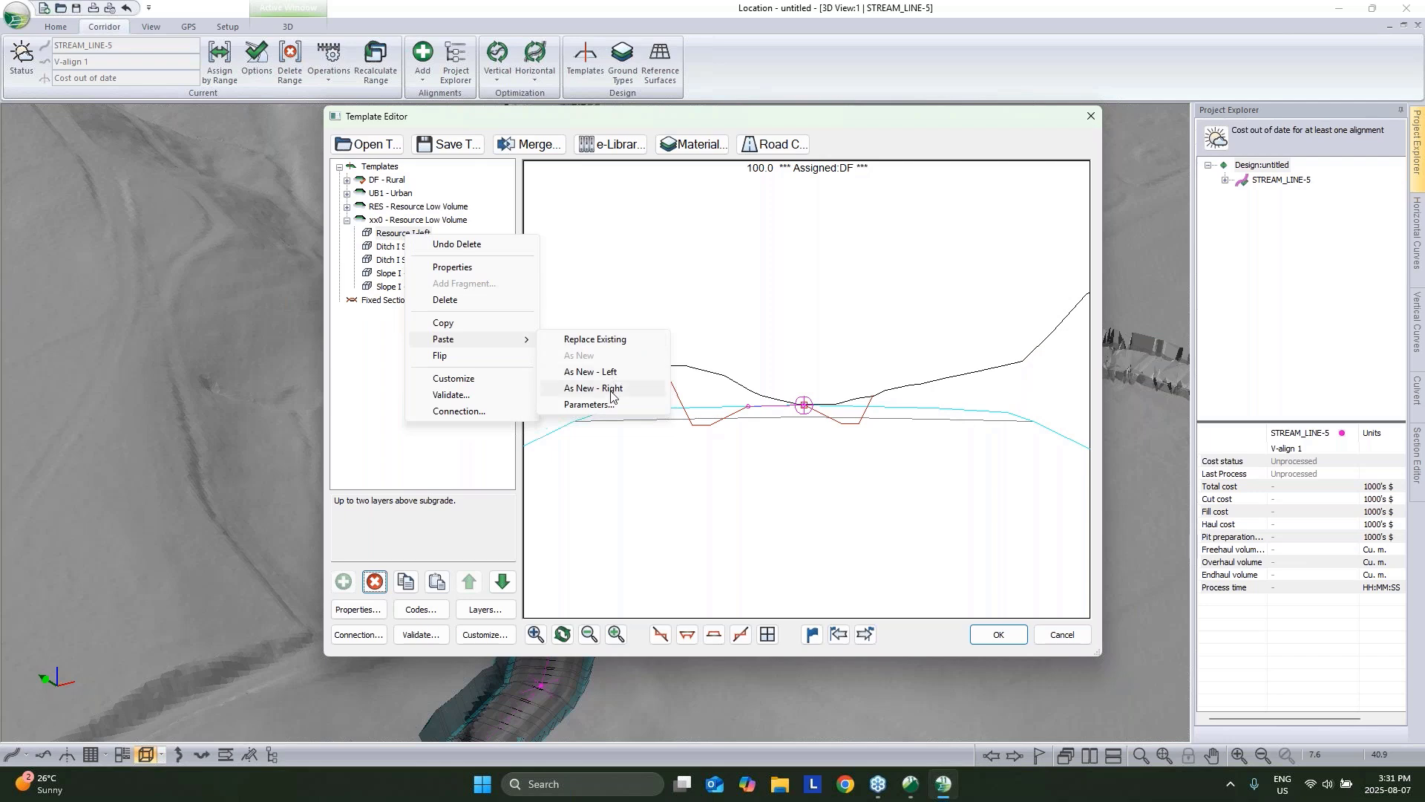
{"action": "left_click", "coordinate": [586, 386]}
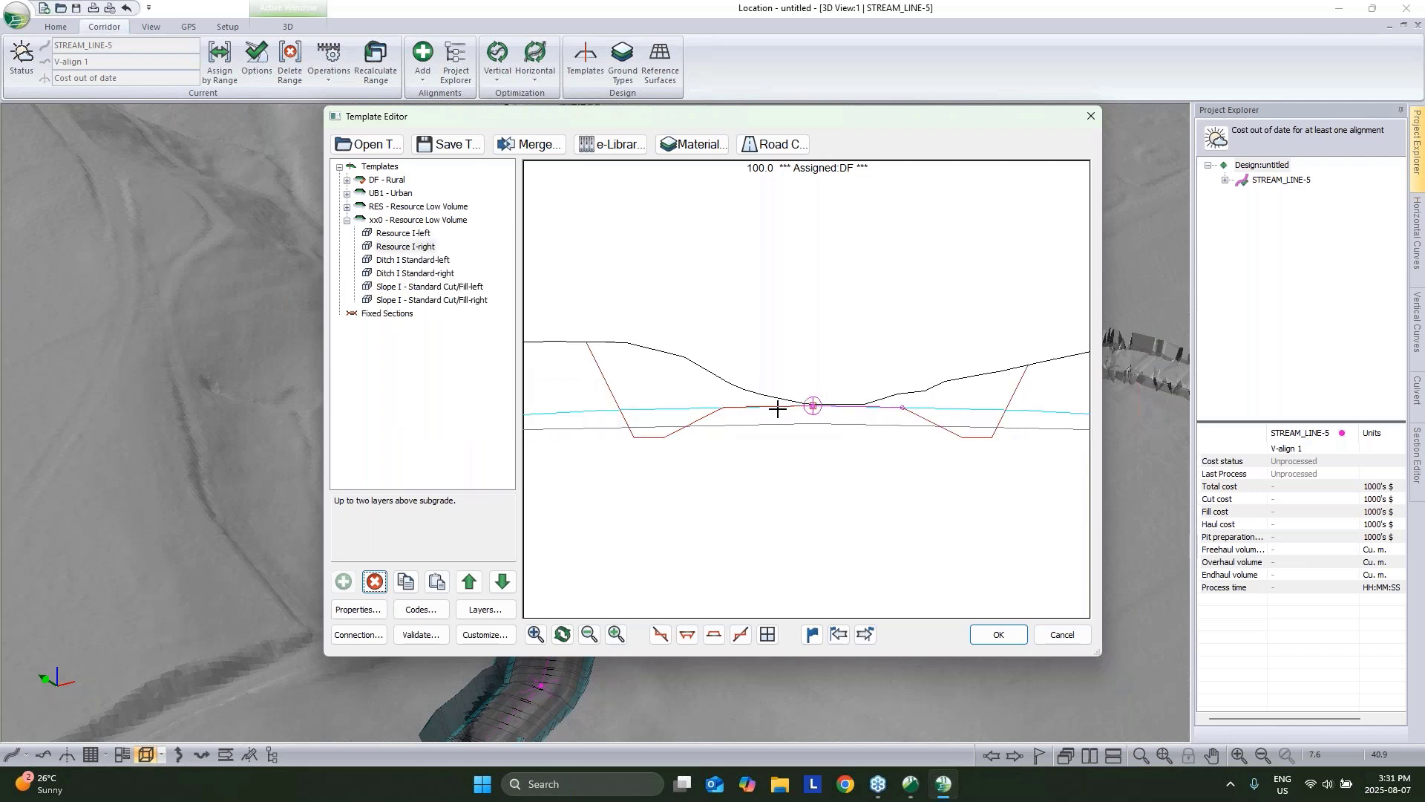
Delete the left and right Ditch I Standard components from the copied template.
{"action": "left_click", "coordinate": [413, 259]}
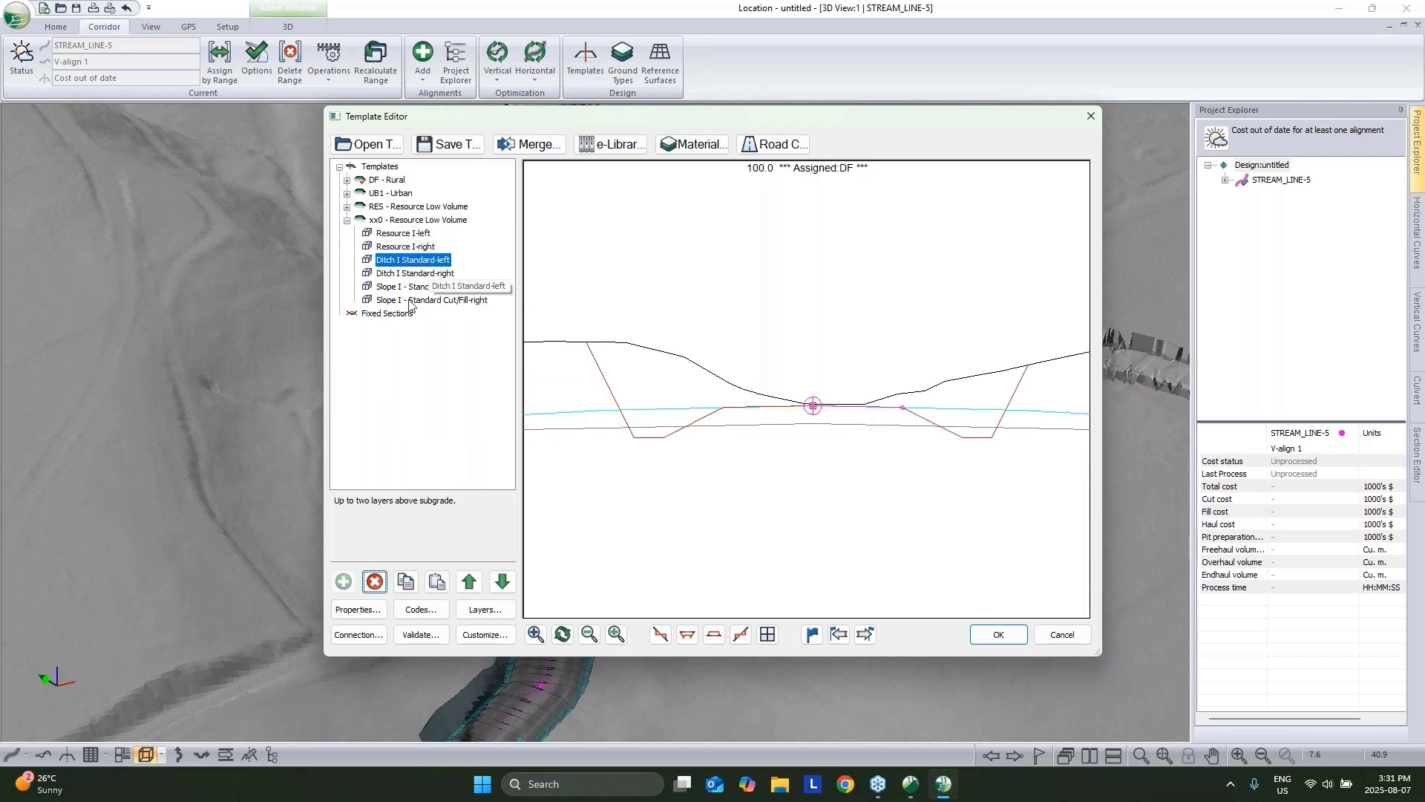
{"action": "key", "text": "Delete"}
{"action": "left_click", "coordinate": [414, 260]}
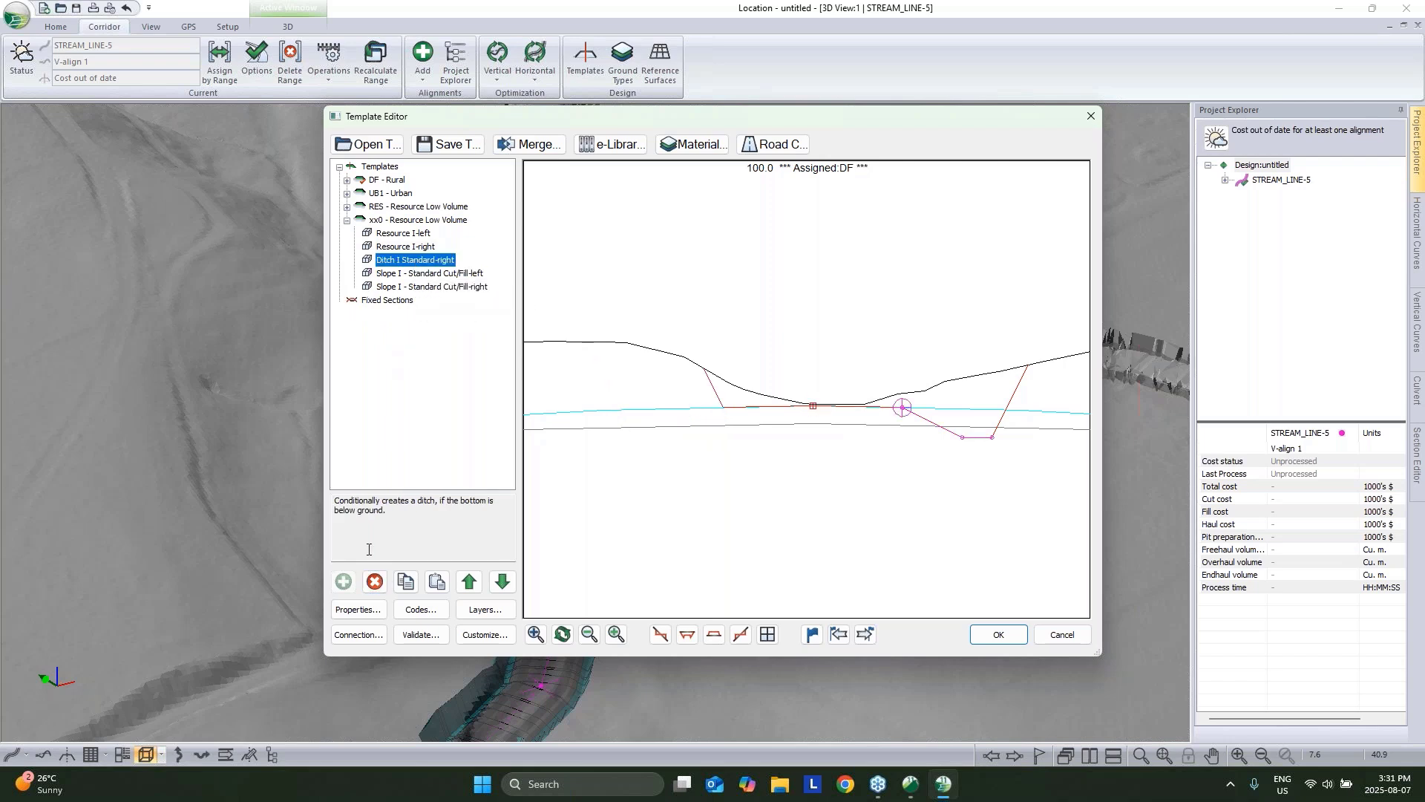
{"action": "left_click", "coordinate": [375, 582]}
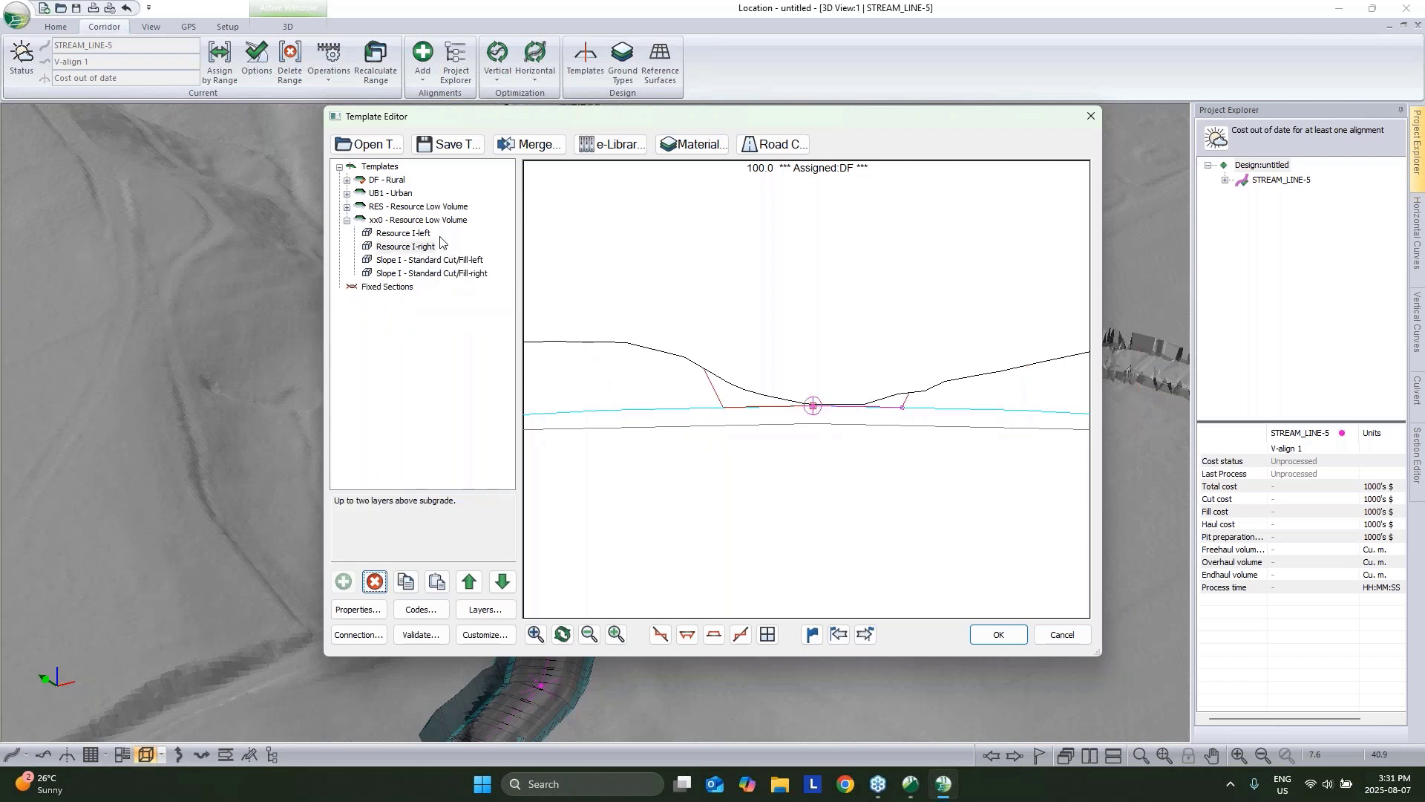
Rename the copied template as TREN and set its crown slopes to 0%.
{"action": "right_click", "coordinate": [422, 221]}
{"action": "left_click", "coordinate": [472, 254]}
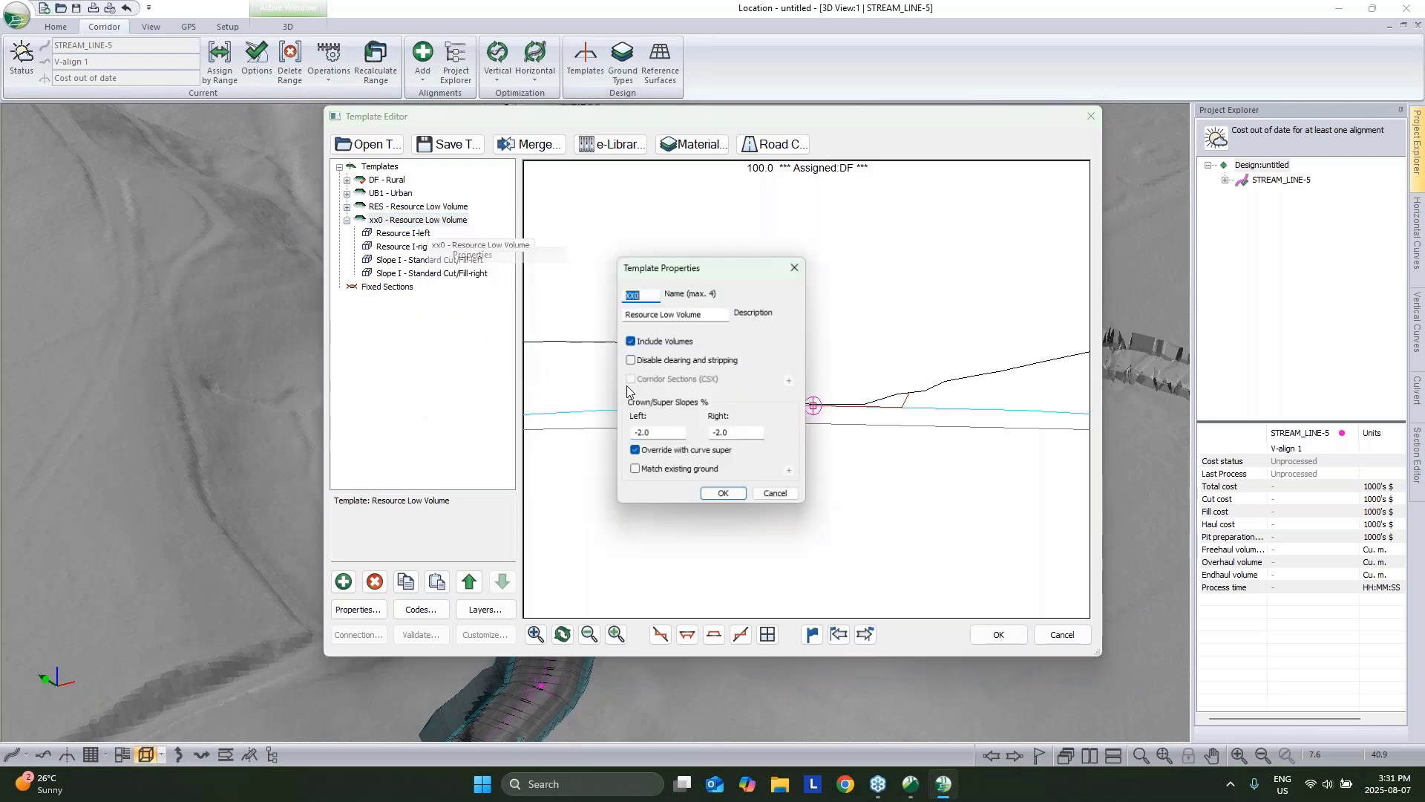
{"action": "left_click", "coordinate": [633, 435]}
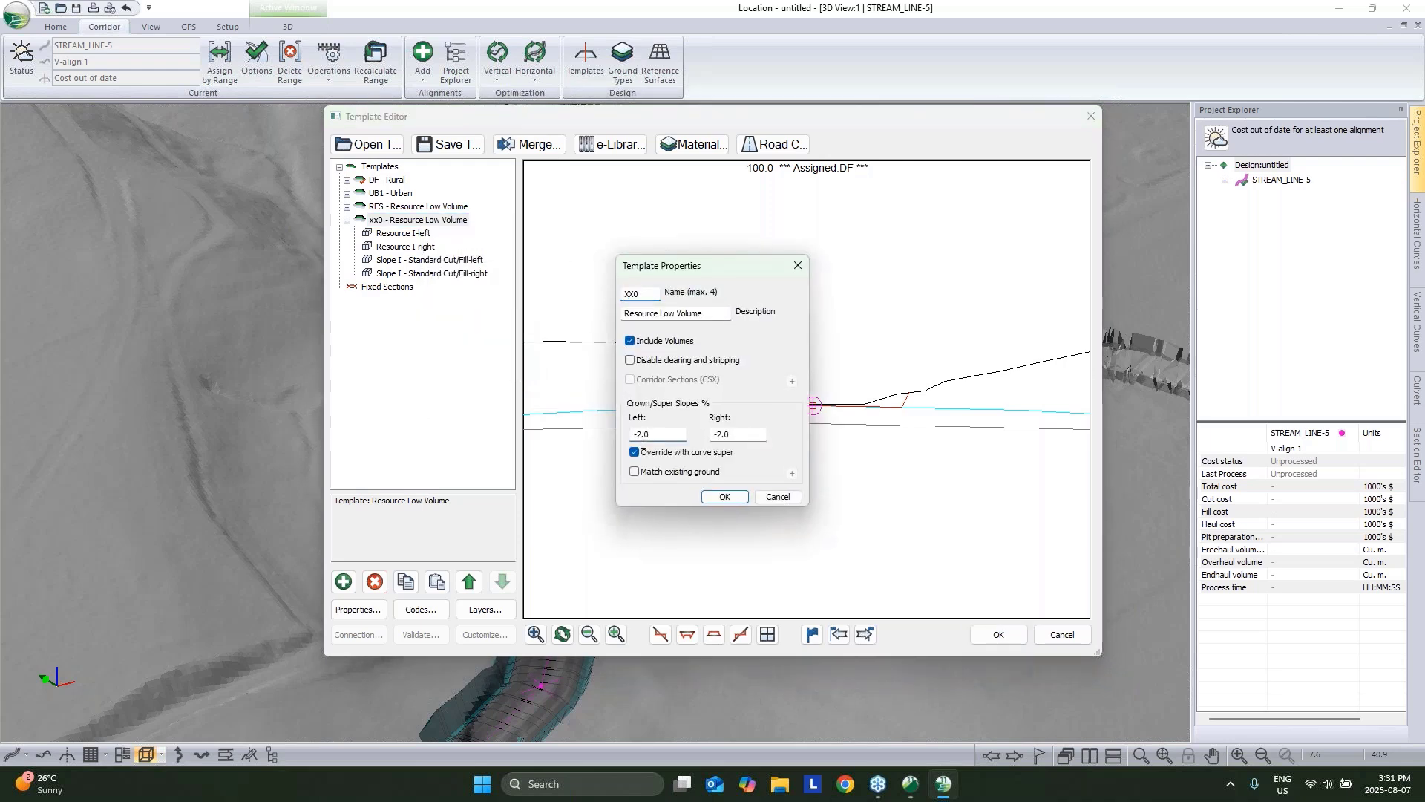
{"action": "left_click", "coordinate": [739, 433]}
{"action": "type", "text": "0"}
{"action": "left_click", "coordinate": [632, 293]}
{"action": "left_click", "coordinate": [725, 497]}
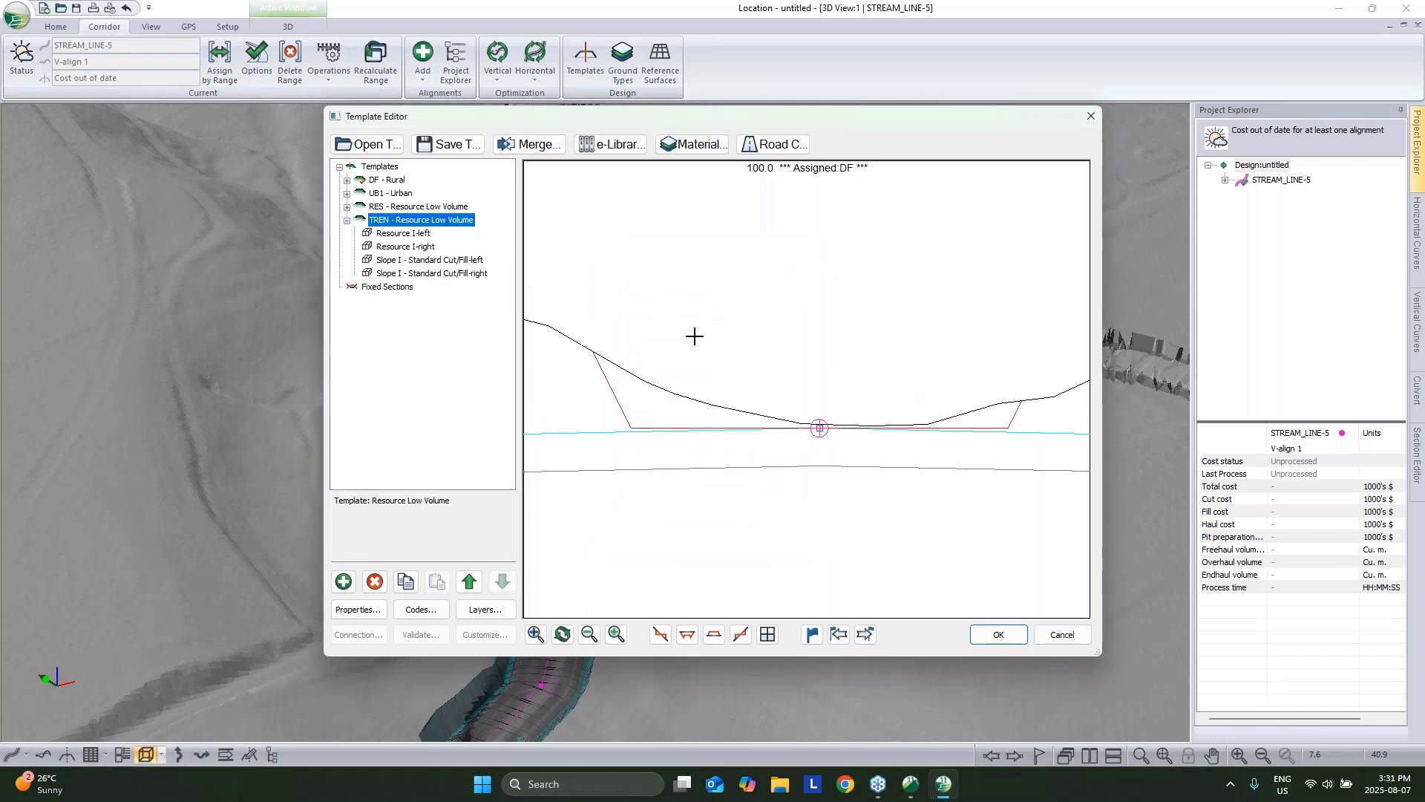
Accept the template edits and recalculate the cross sections and corridor surfaces for the whole alignment.
{"action": "left_click", "coordinate": [403, 232]}
{"action": "left_click", "coordinate": [405, 246]}
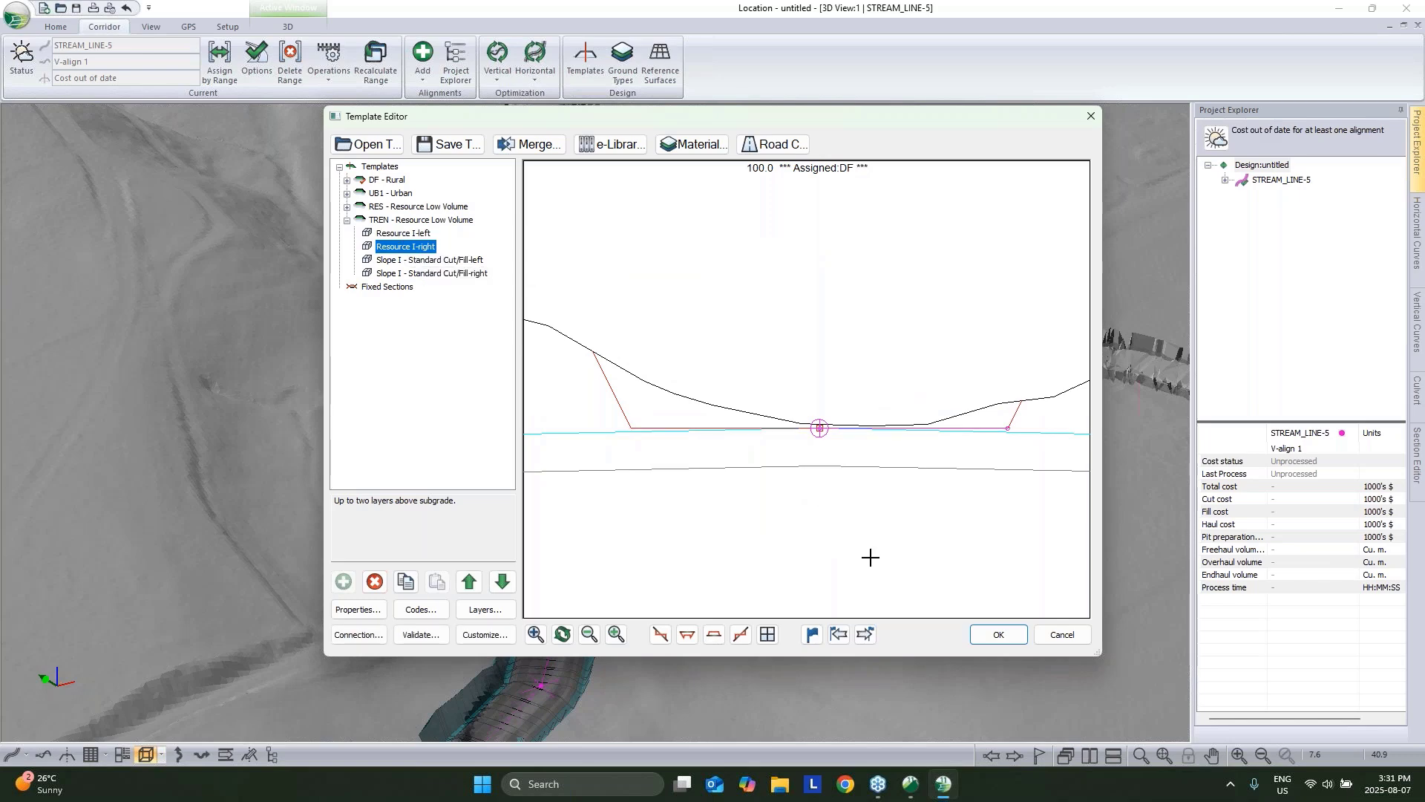
{"action": "left_click", "coordinate": [995, 636]}
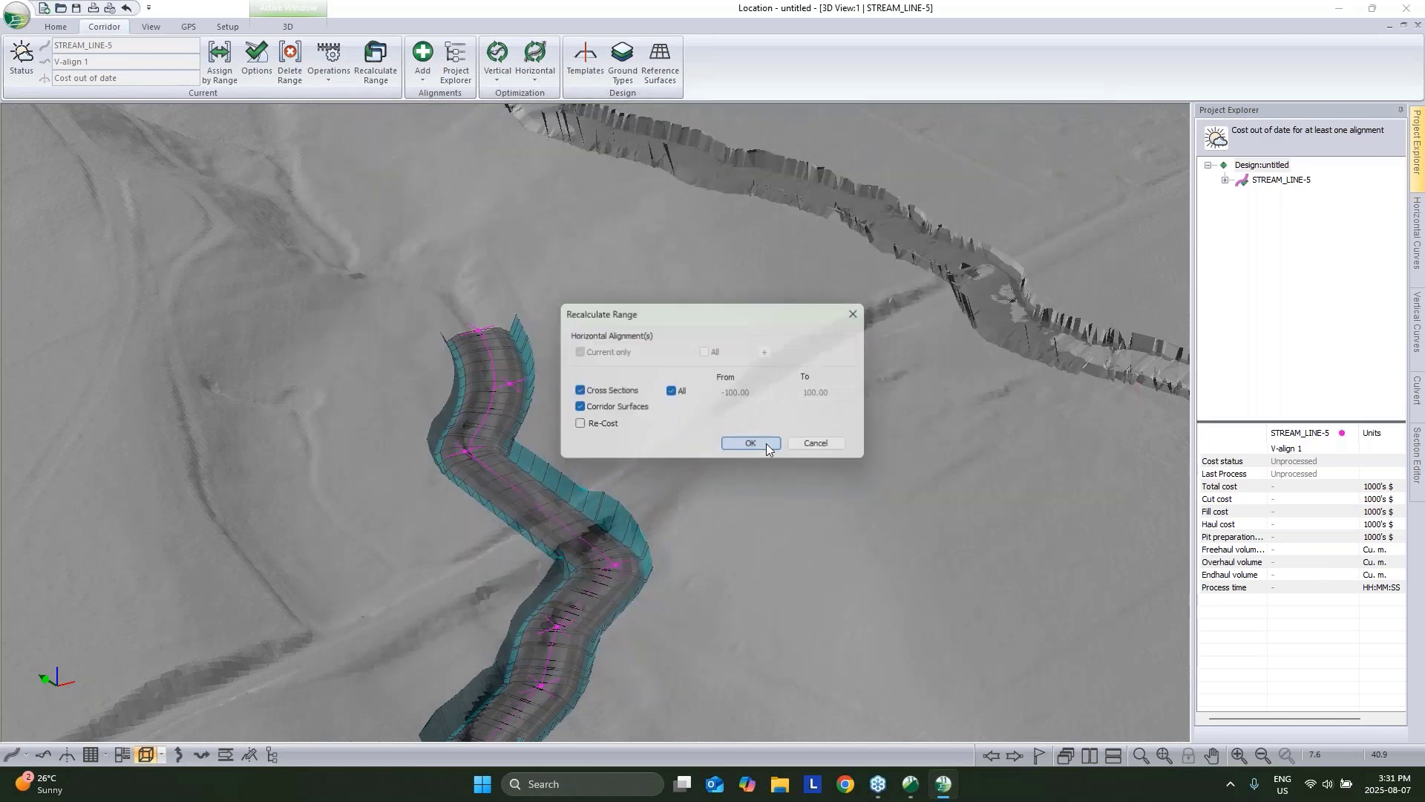
{"action": "left_click", "coordinate": [766, 441]}
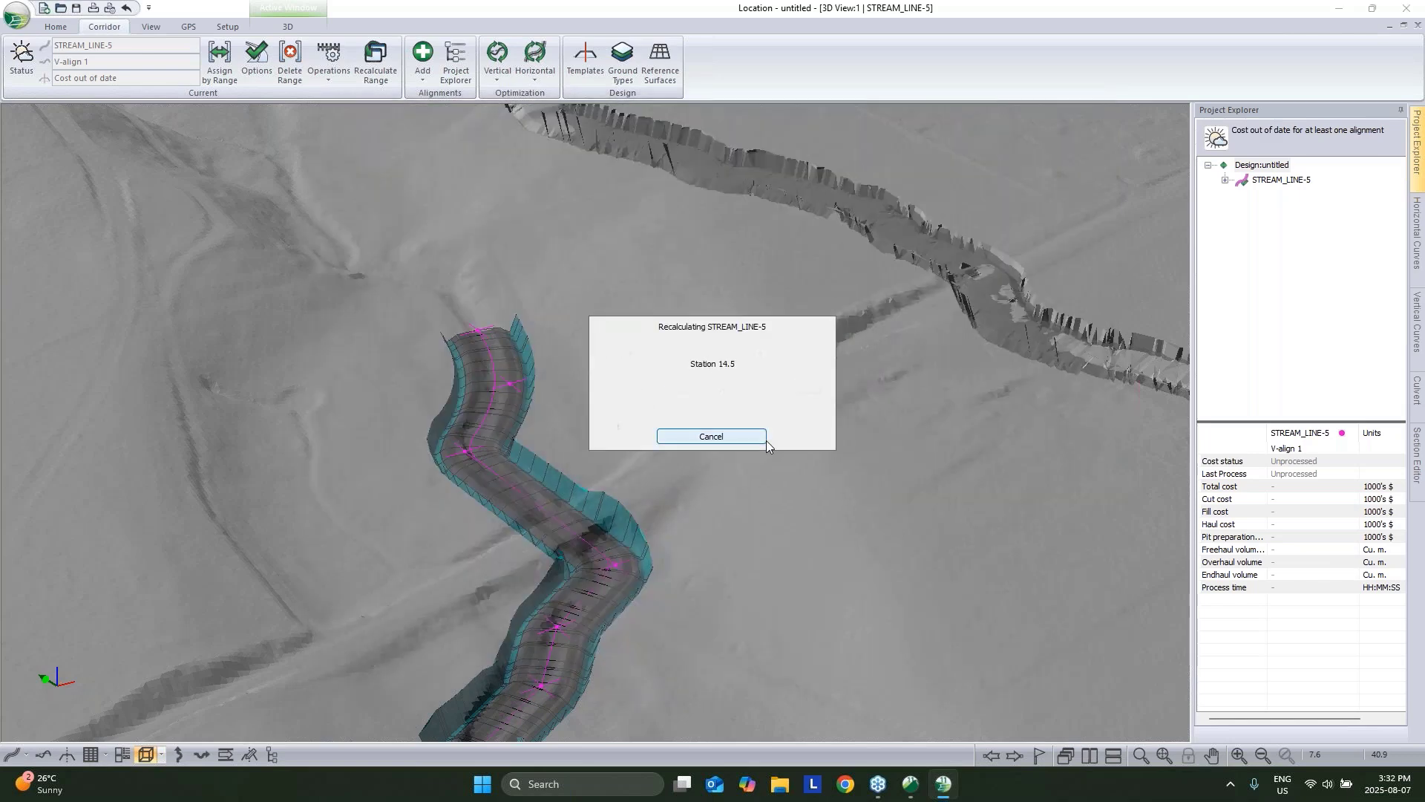
Assign the TREN Resource Low Volume template to the full stream alignment in place of DF Rural and recalculate the corridor.
{"action": "left_click", "coordinate": [220, 56]}
{"action": "left_click", "coordinate": [589, 270]}
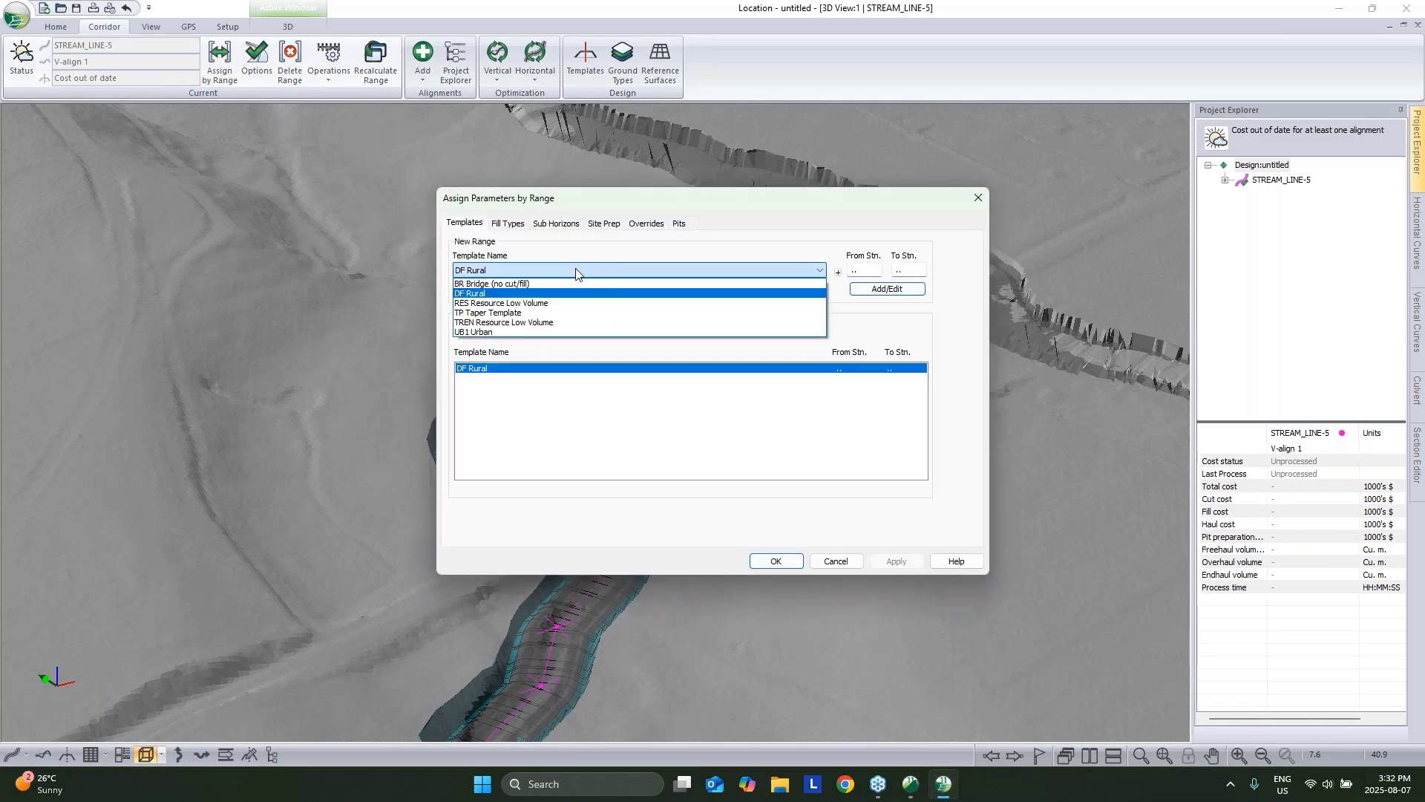
{"action": "left_click", "coordinate": [515, 321]}
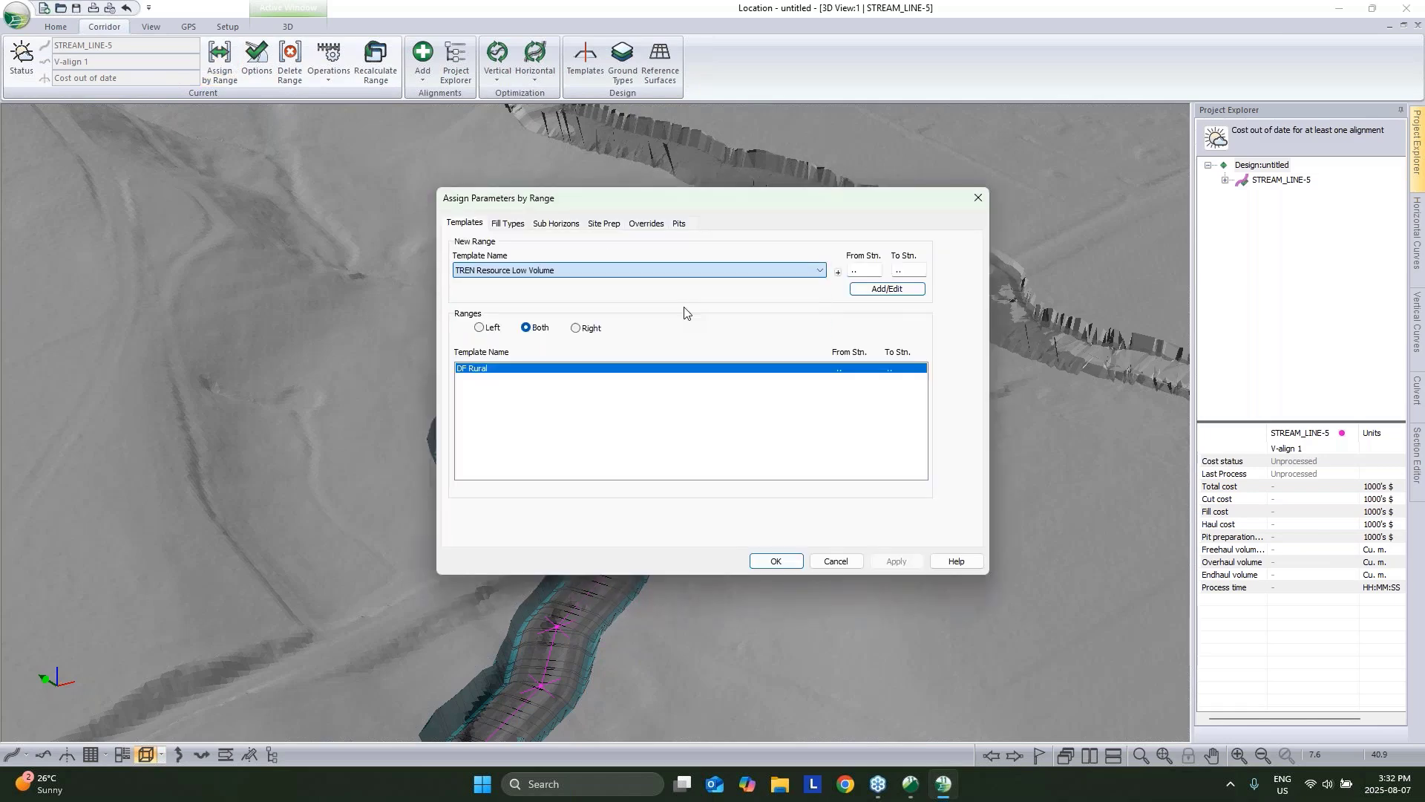
{"action": "left_click", "coordinate": [896, 290]}
{"action": "left_click", "coordinate": [776, 561]}
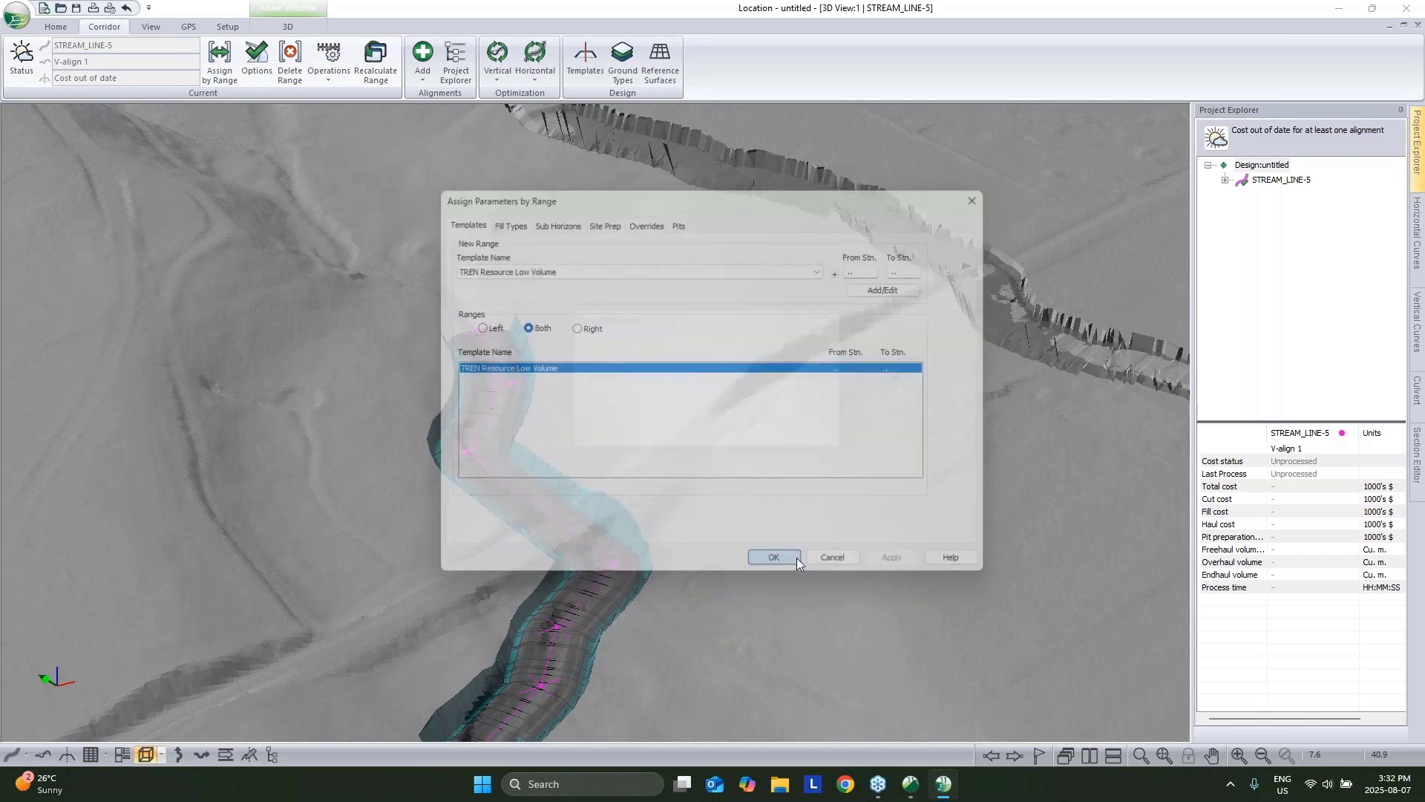
{"action": "left_click", "coordinate": [768, 443]}
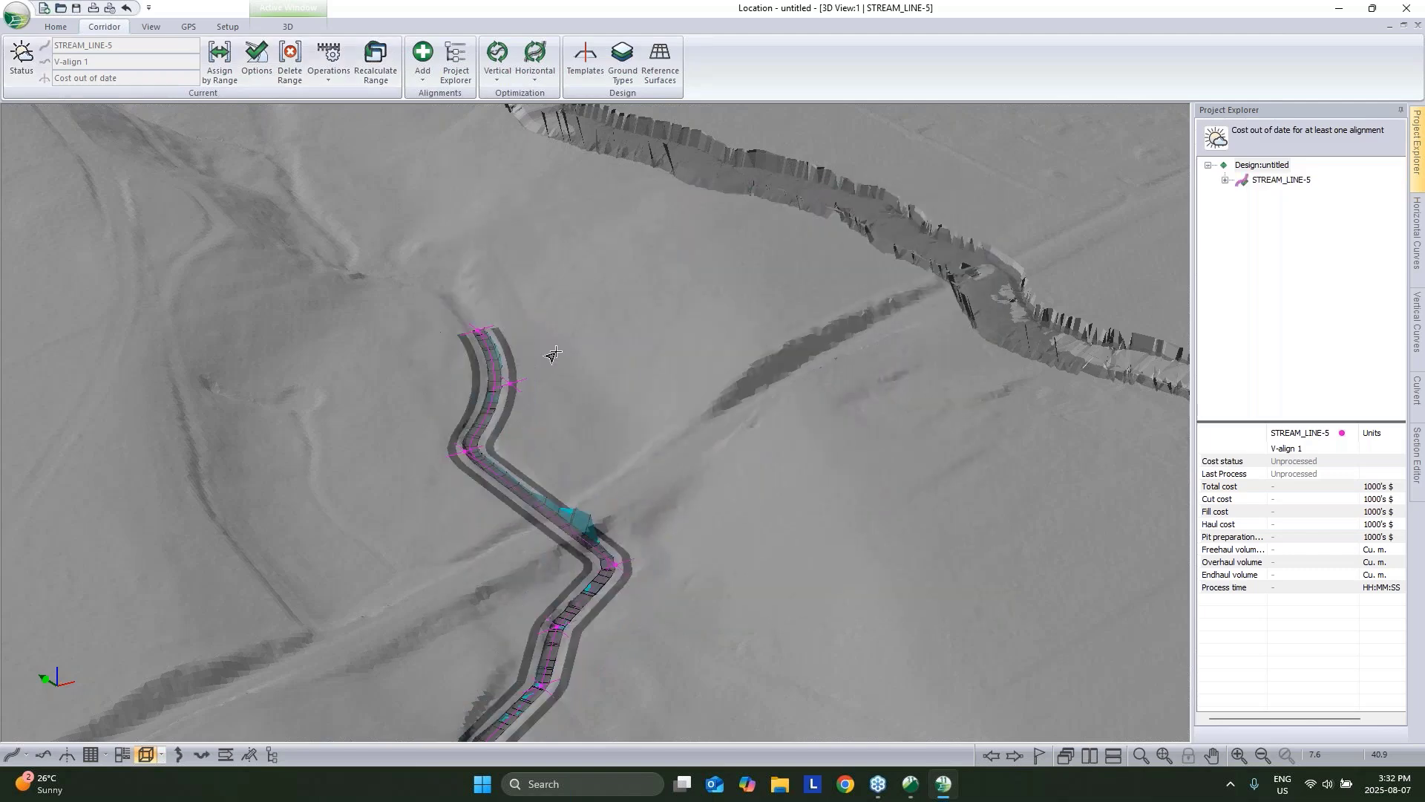
Examine the stream channel corridor in plan and from several 3D angles, especially where it cuts through the road crossing.
{"action": "left_click", "coordinate": [145, 755]}
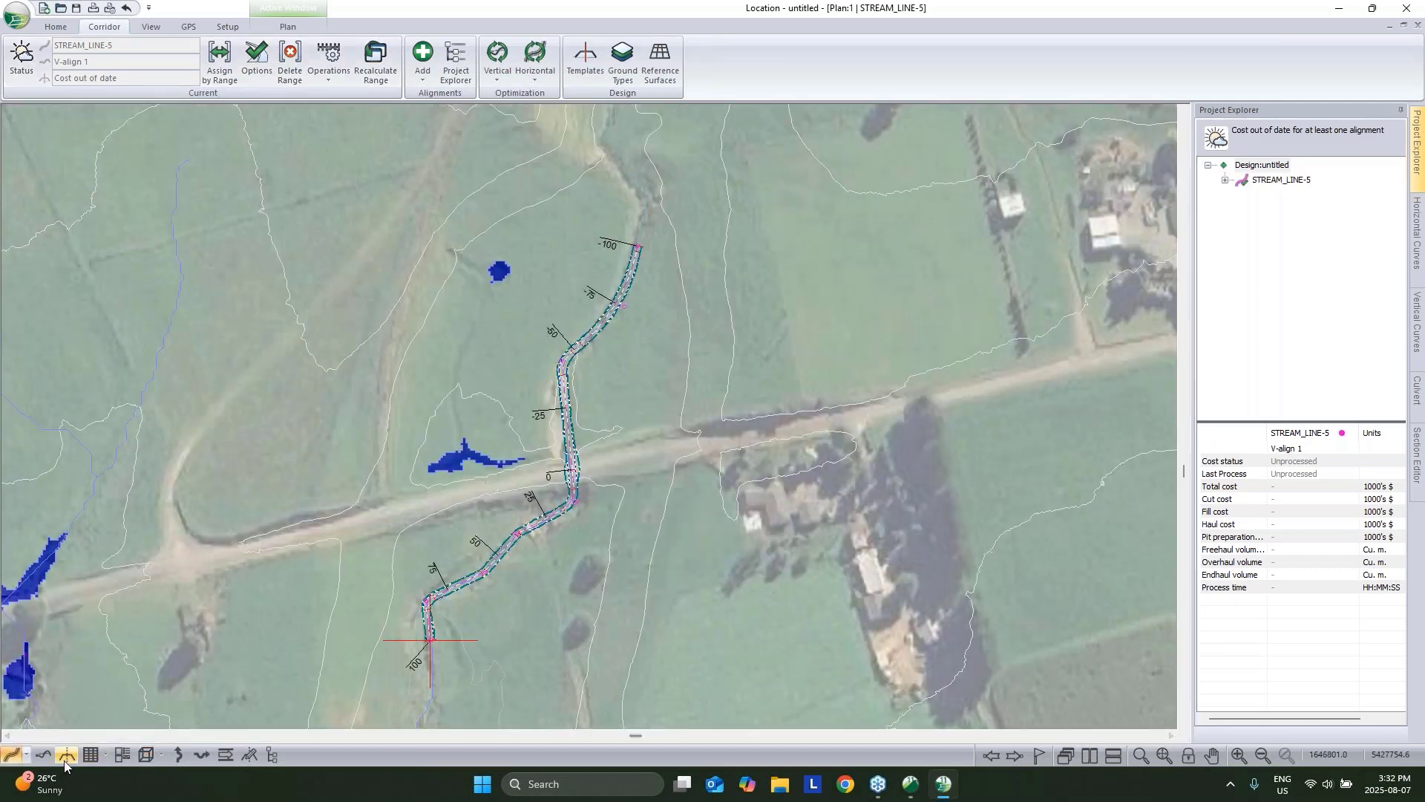
{"action": "left_click", "coordinate": [145, 756]}
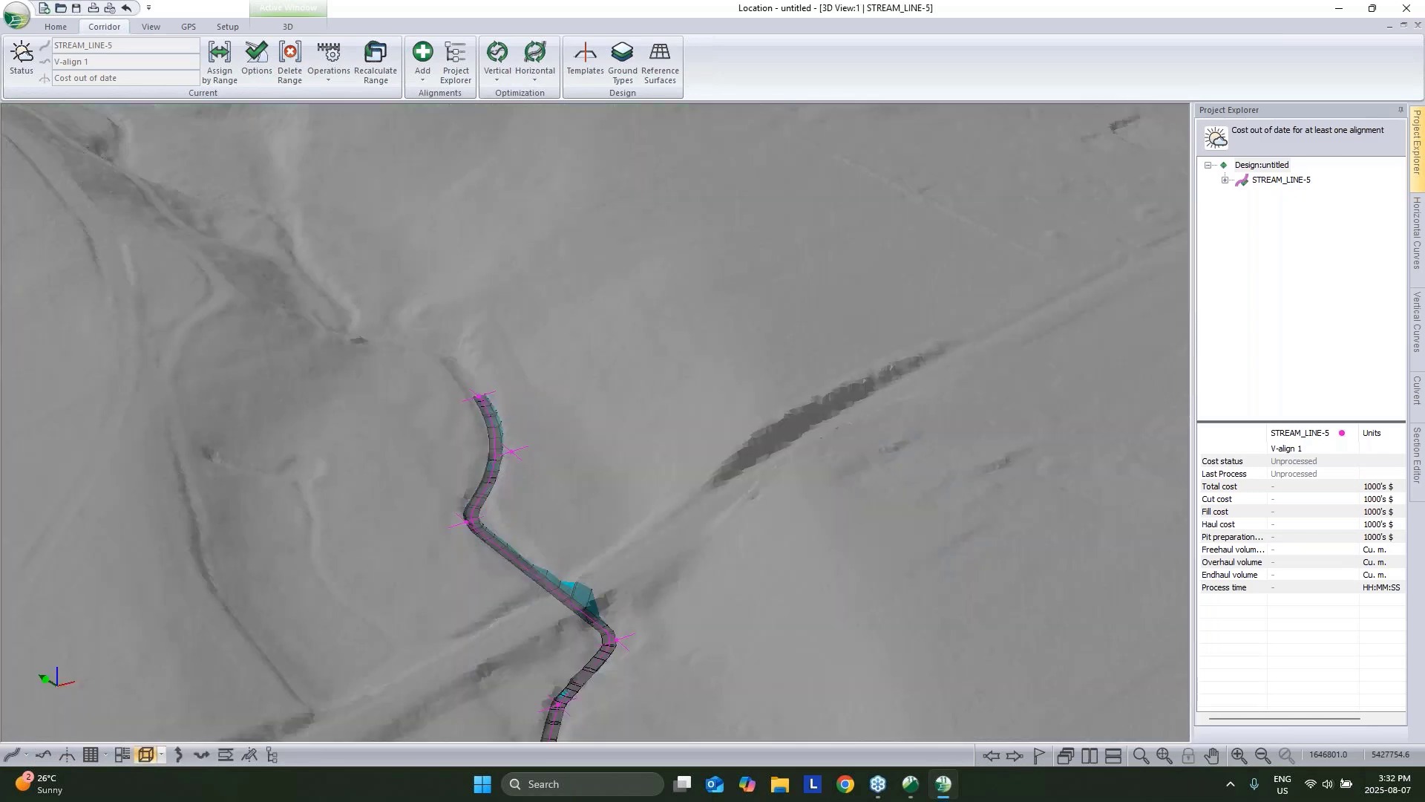
{"action": "middle_click_drag", "start_coordinate": [554, 538], "coordinate": [566, 452]}
{"action": "scroll", "coordinate": [582, 486], "scroll_direction": "up", "scroll_amount": 2}
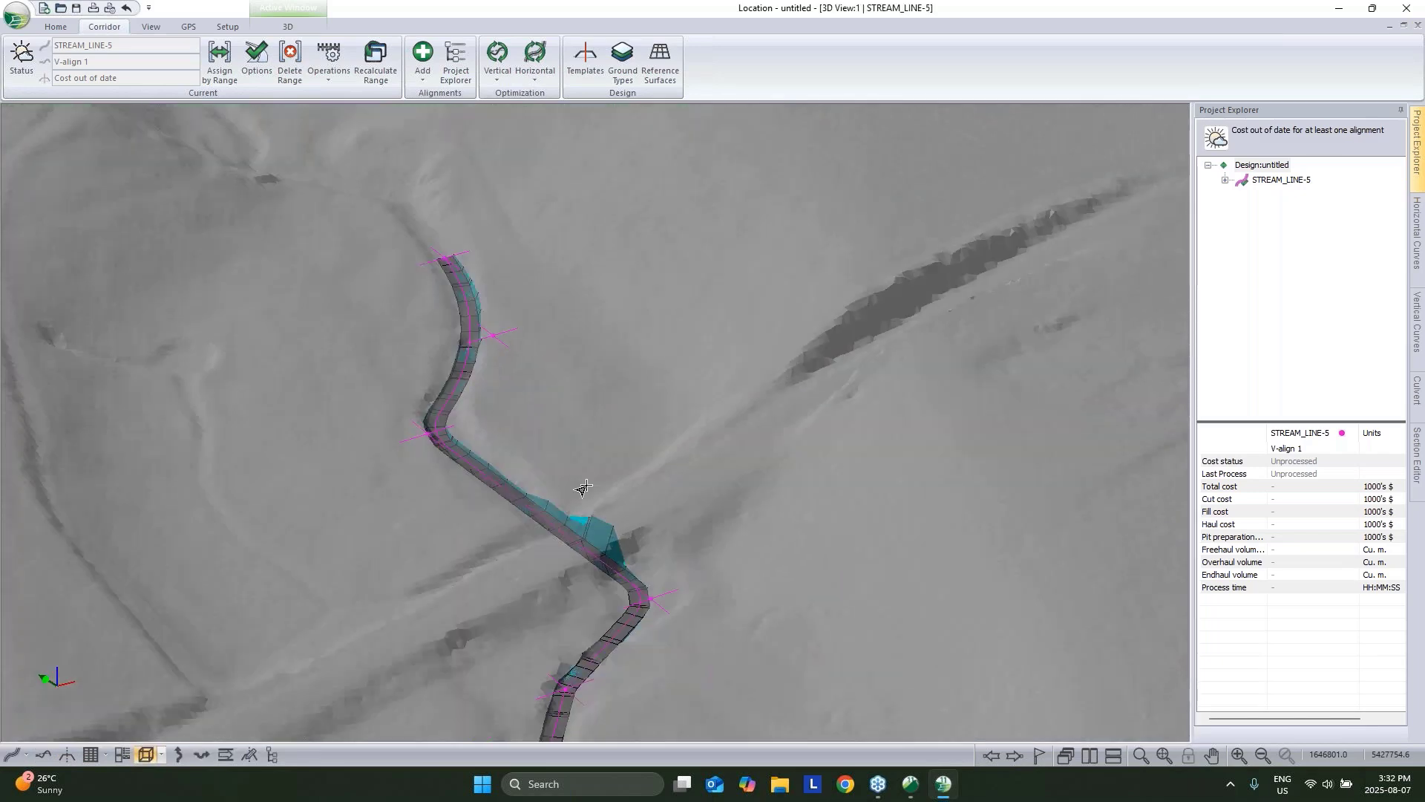
{"action": "left_click_drag", "start_coordinate": [582, 487], "coordinate": [596, 423]}
{"action": "scroll", "coordinate": [438, 448], "scroll_direction": "up", "scroll_amount": 2}
{"action": "left_click_drag", "start_coordinate": [438, 448], "coordinate": [977, 442]}
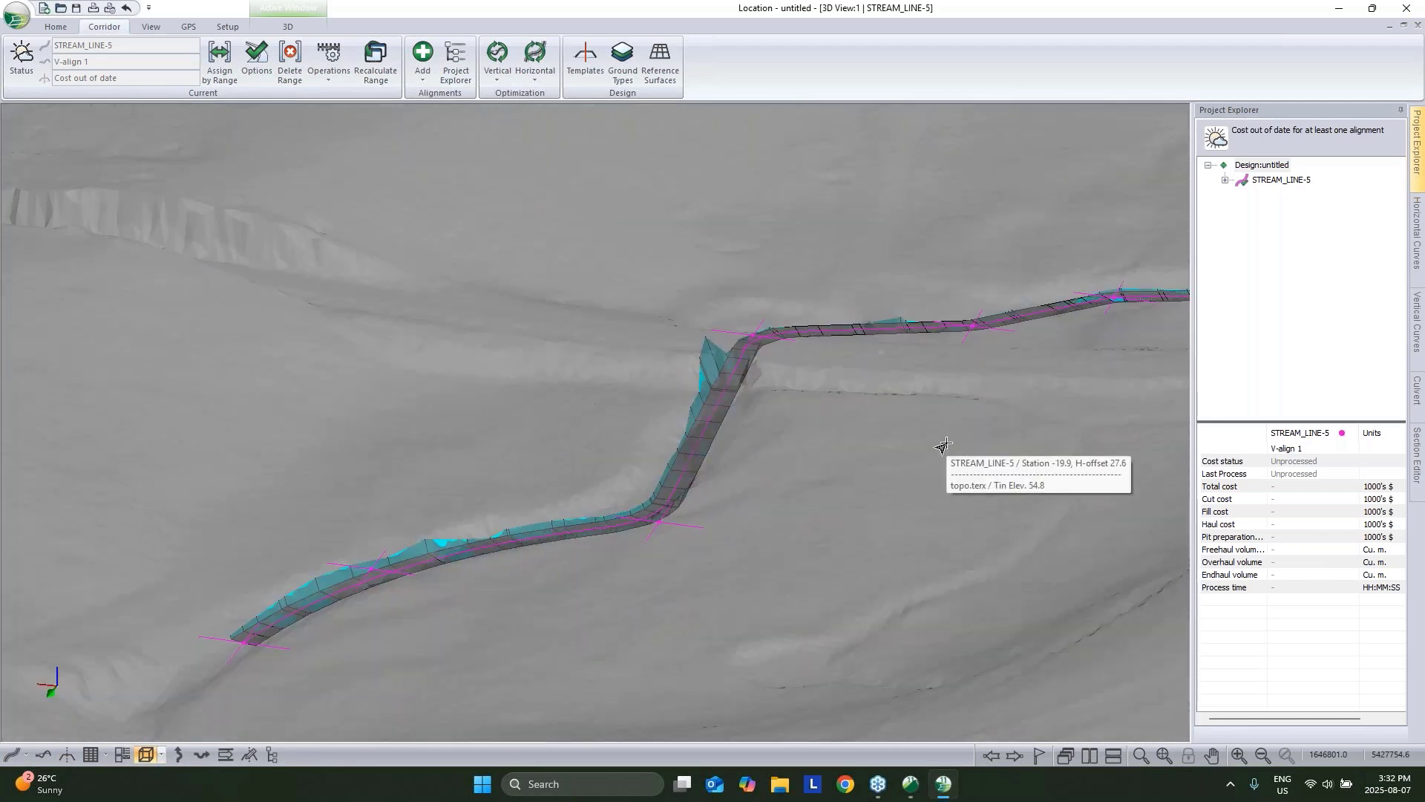
{"action": "left_click_drag", "start_coordinate": [495, 415], "coordinate": [603, 511]}
{"action": "left_click_drag", "start_coordinate": [725, 430], "coordinate": [653, 478]}
{"action": "left_click_drag", "start_coordinate": [772, 363], "coordinate": [454, 458]}
{"action": "left_click_drag", "start_coordinate": [586, 572], "coordinate": [622, 506]}
Retrieve all component folders, FF1 Roadway Components through FF9 Misc. Components, from the e-Library into the Template Editor.
{"action": "left_click", "coordinate": [590, 65]}
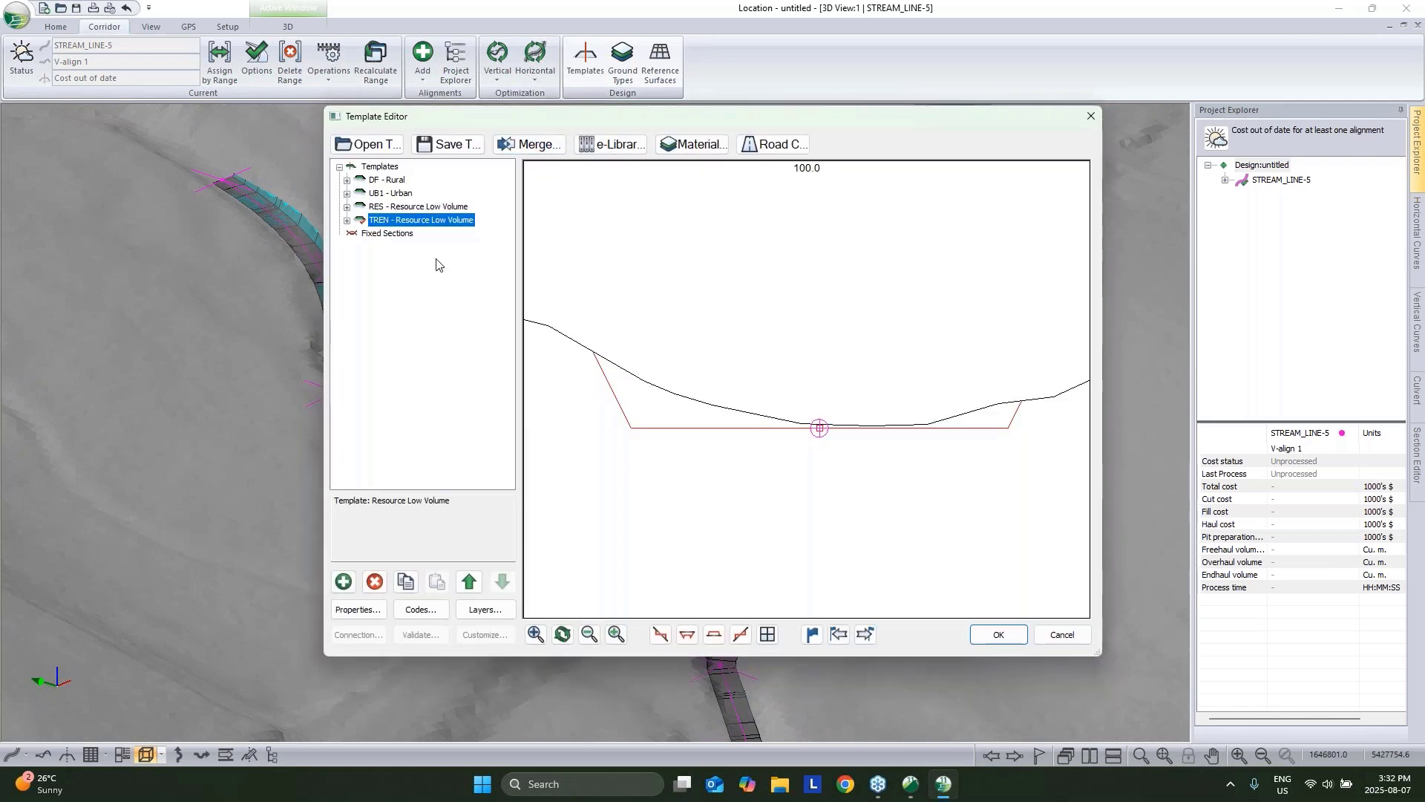
{"action": "left_click", "coordinate": [614, 146]}
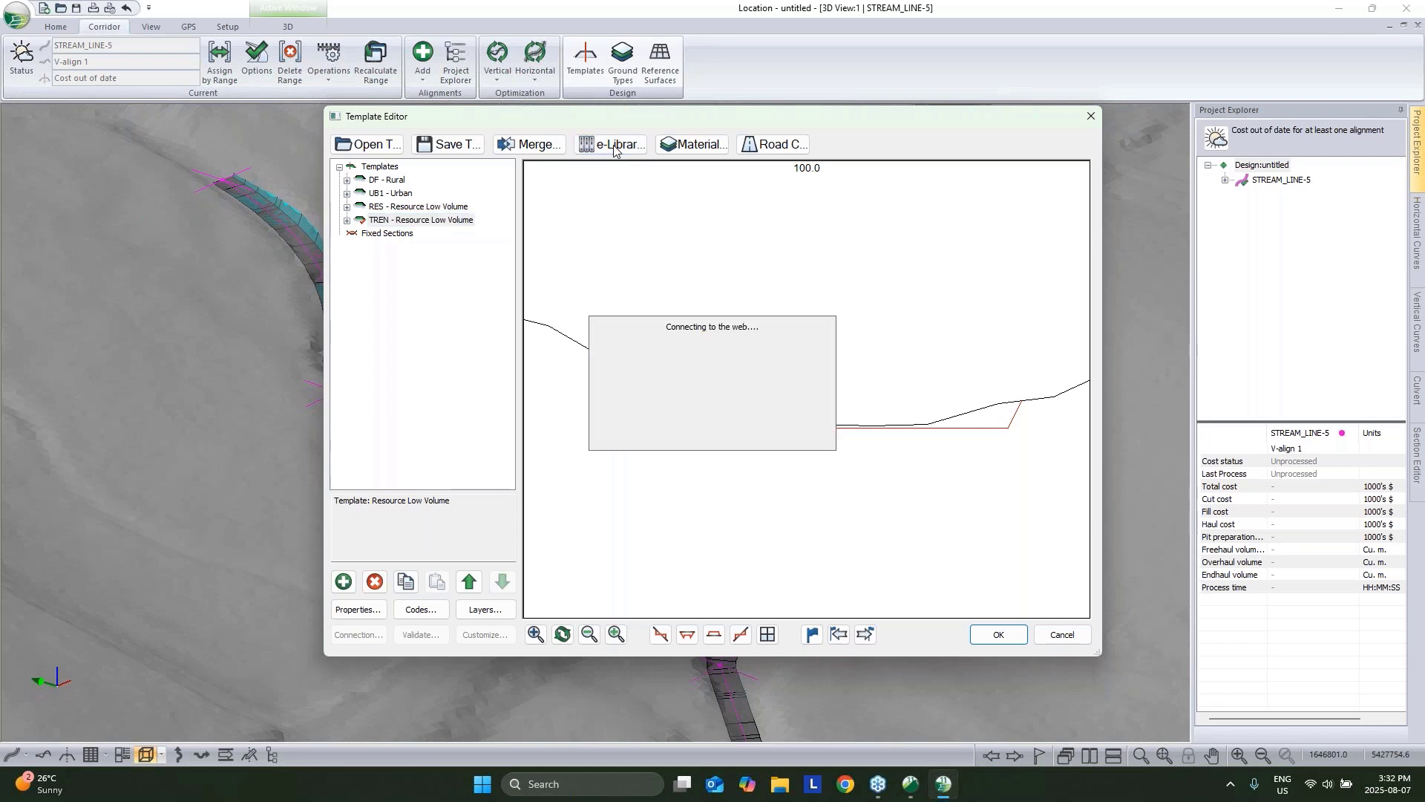
{"action": "left_click", "coordinate": [632, 312]}
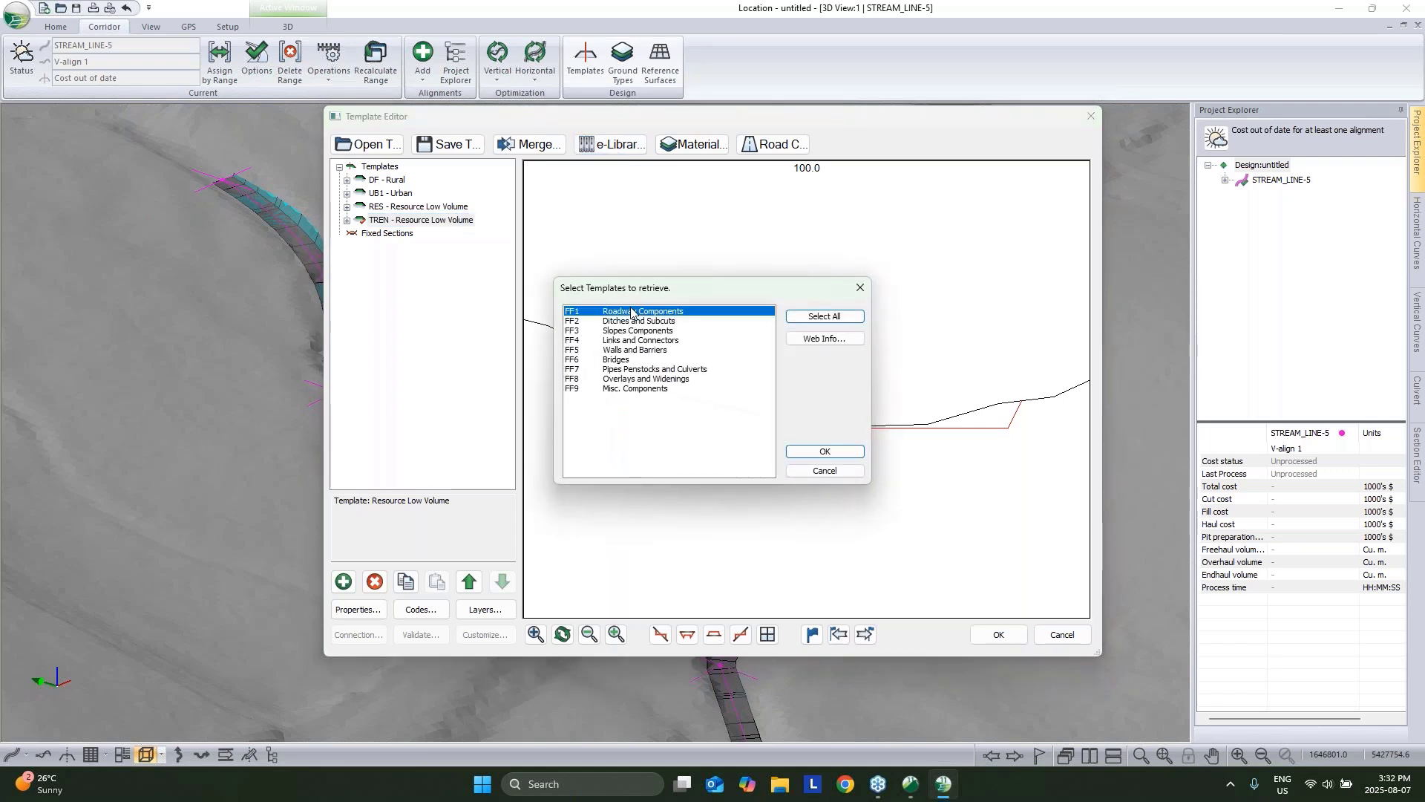
{"action": "left_click", "coordinate": [629, 389], "text": "shift"}
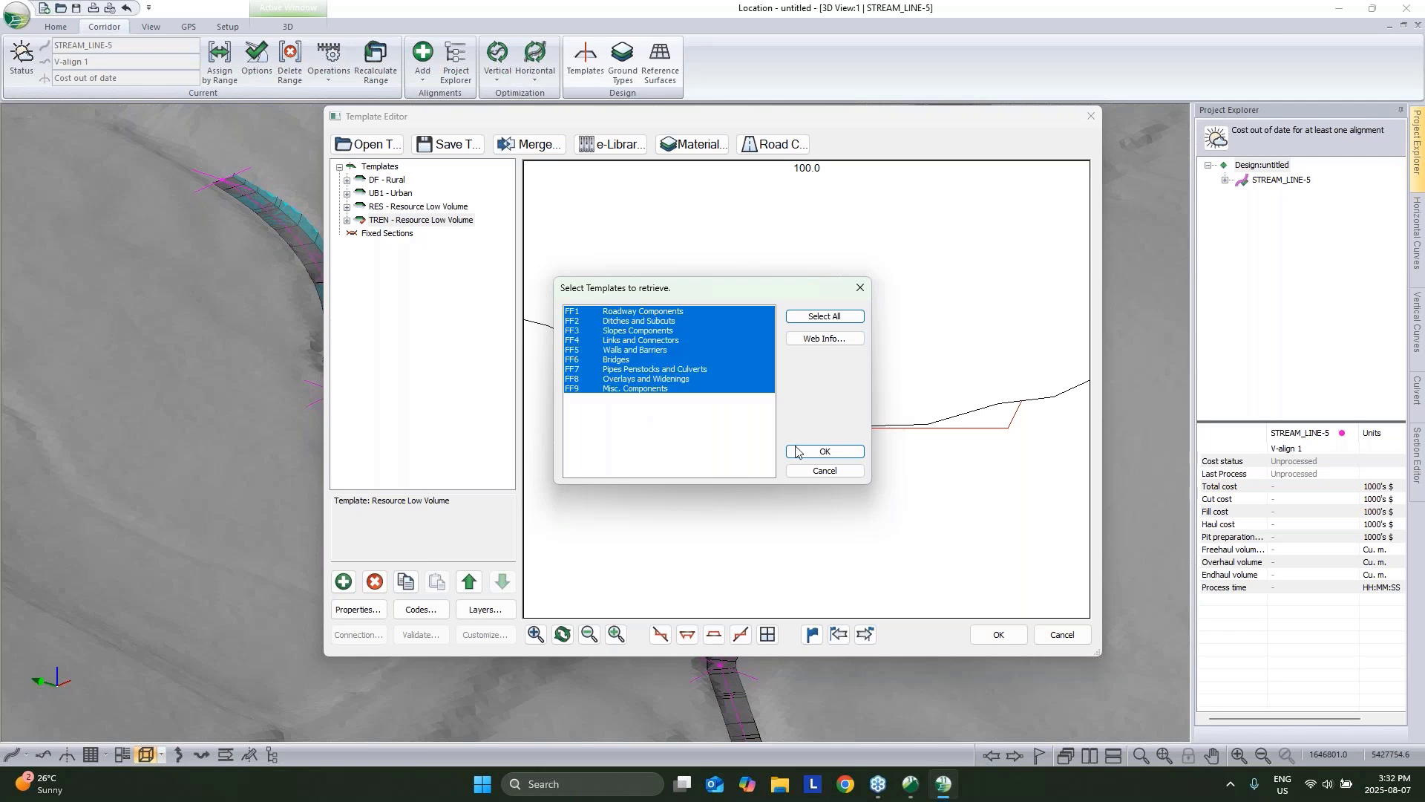
{"action": "left_click", "coordinate": [805, 453]}
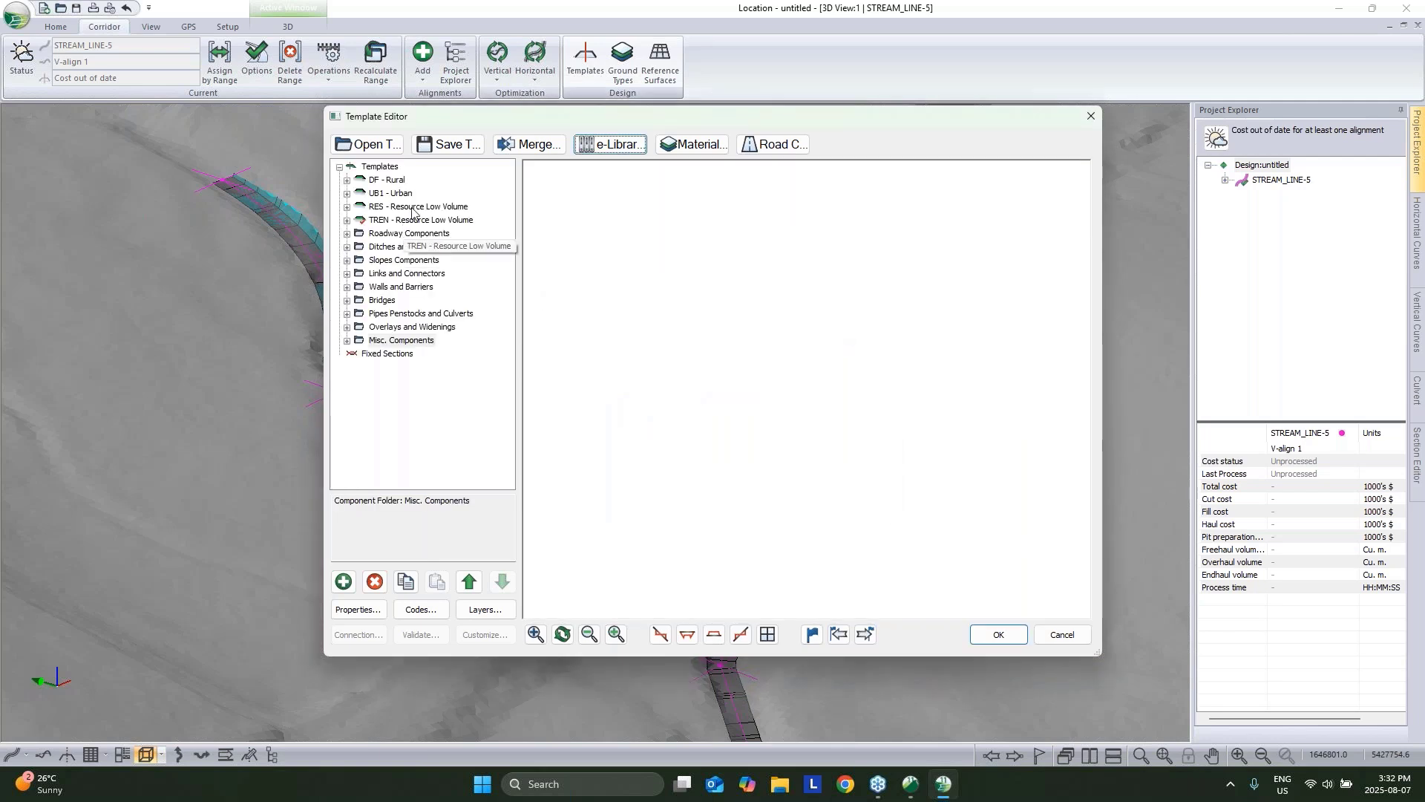
Duplicate the TREN - Resource Low Volume template as a new template and expand the copy to check its left and right Resource I components.
{"action": "right_click", "coordinate": [399, 222]}
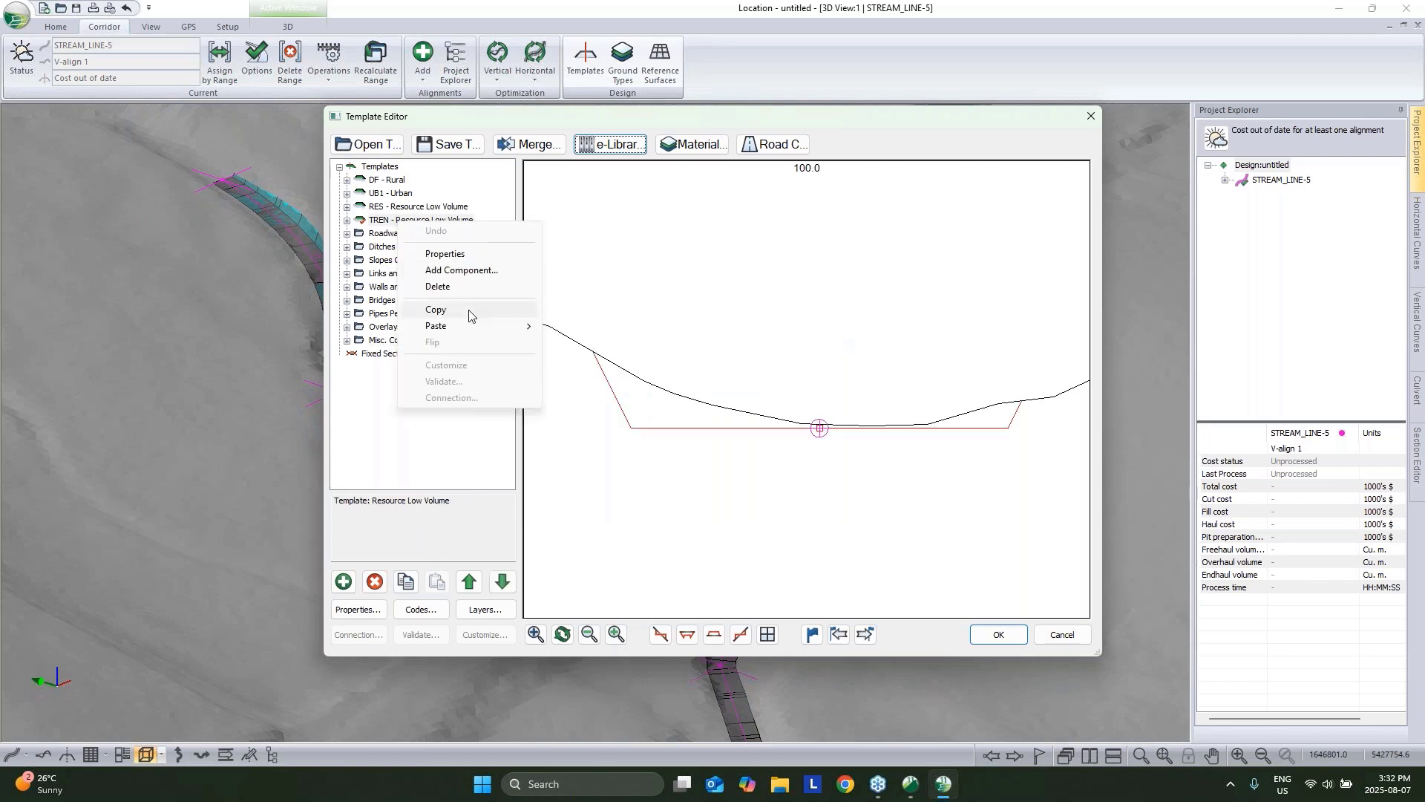
{"action": "left_click", "coordinate": [460, 311]}
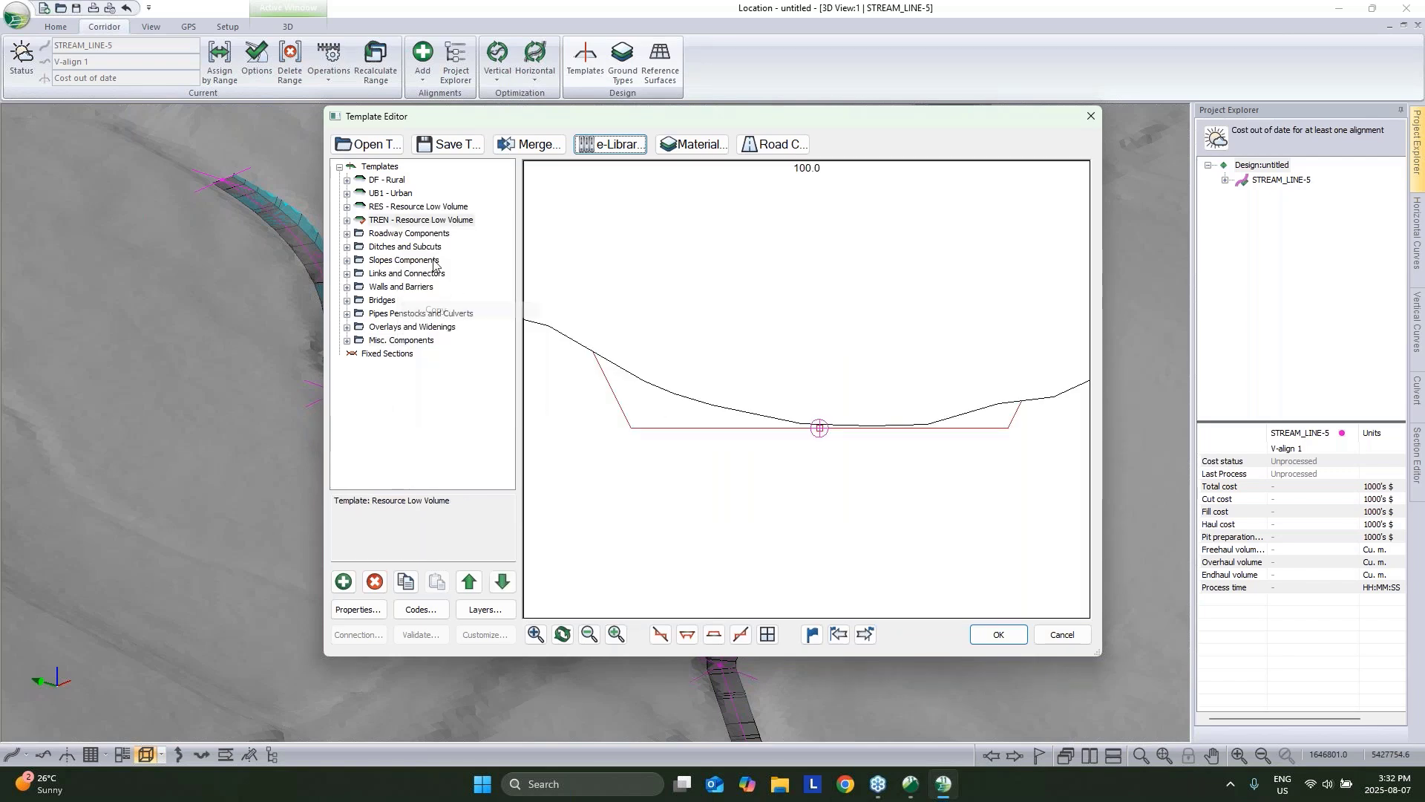
{"action": "right_click", "coordinate": [425, 219]}
{"action": "mouse_move", "coordinate": [508, 325]}
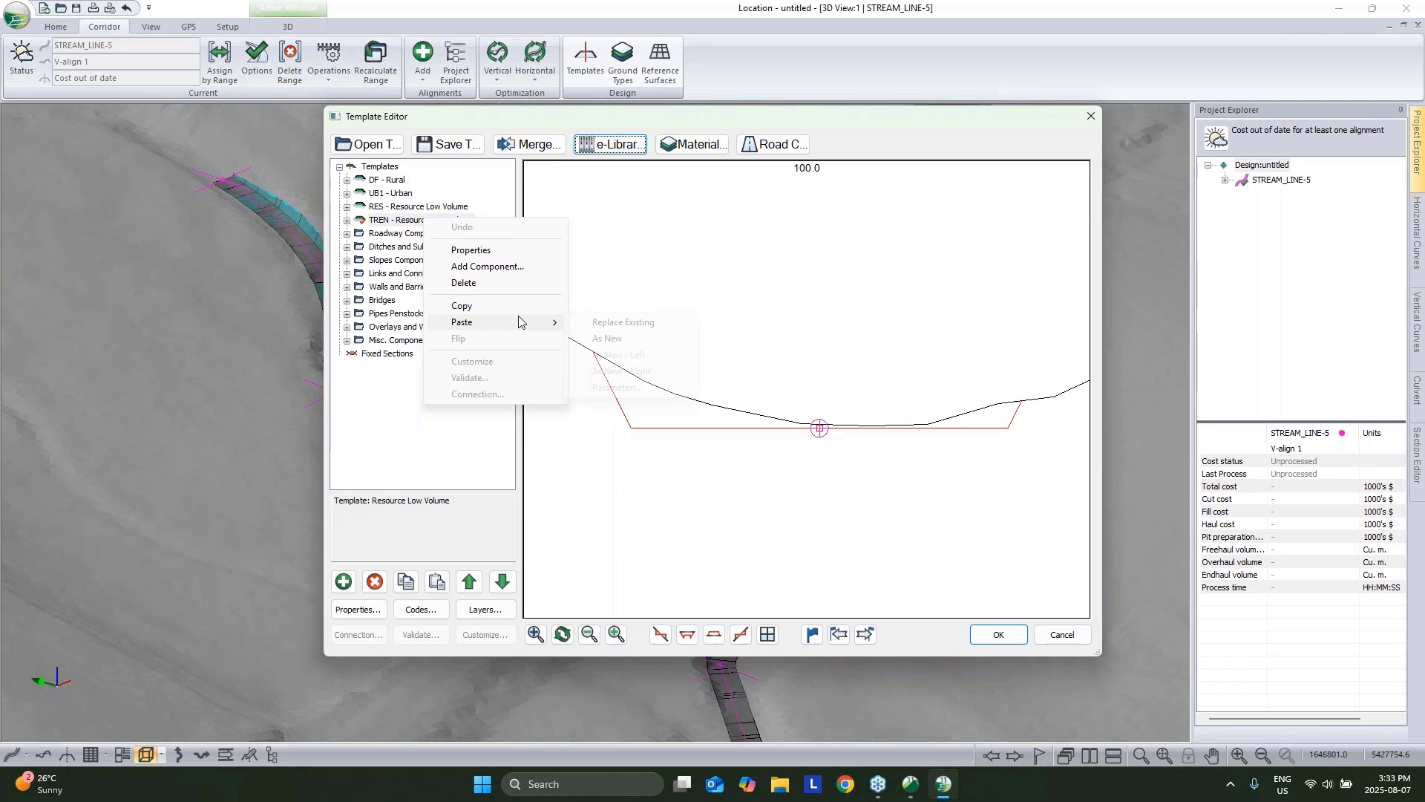
{"action": "left_click", "coordinate": [609, 338]}
{"action": "double_click", "coordinate": [397, 354]}
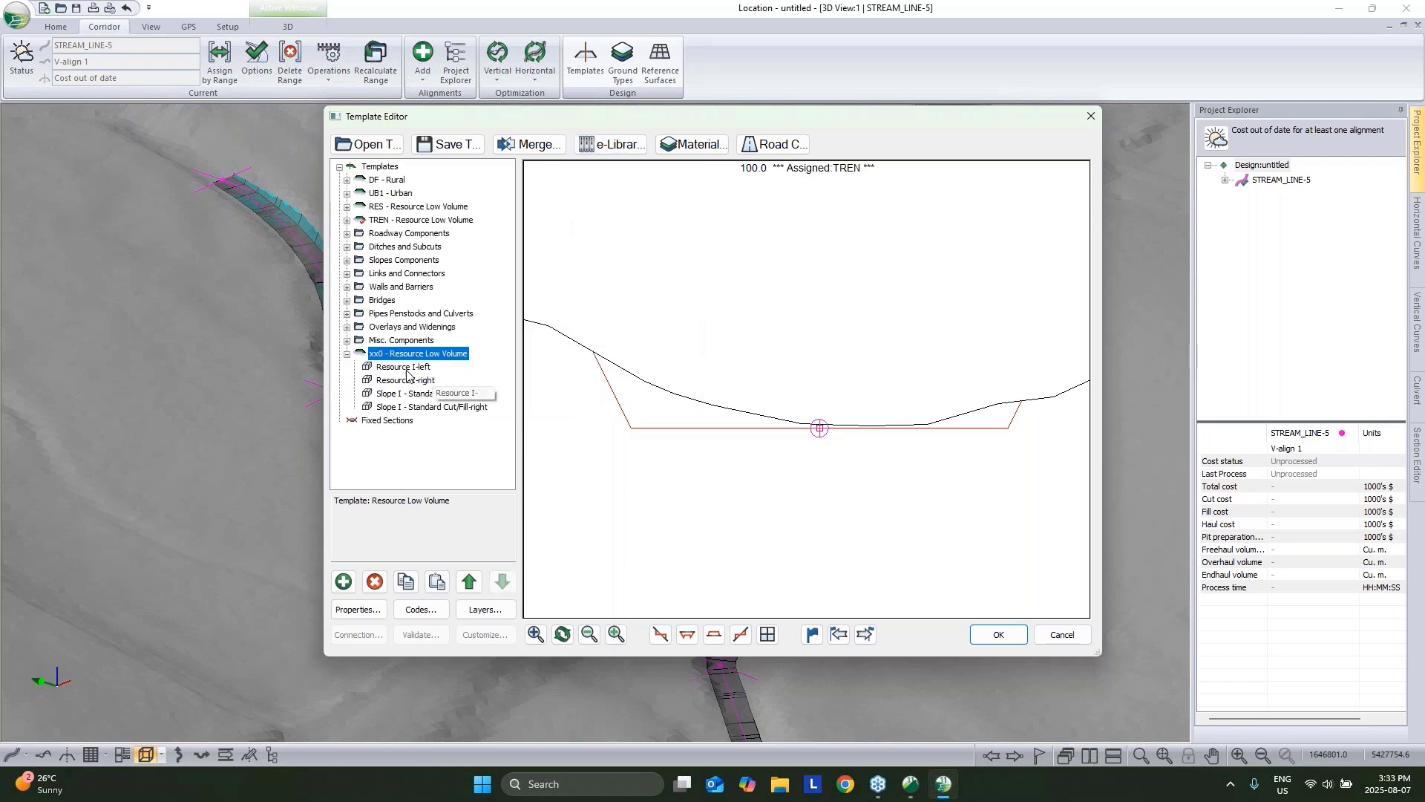
{"action": "left_click", "coordinate": [405, 367]}
{"action": "left_click", "coordinate": [409, 382]}
{"action": "left_click", "coordinate": [406, 369]}
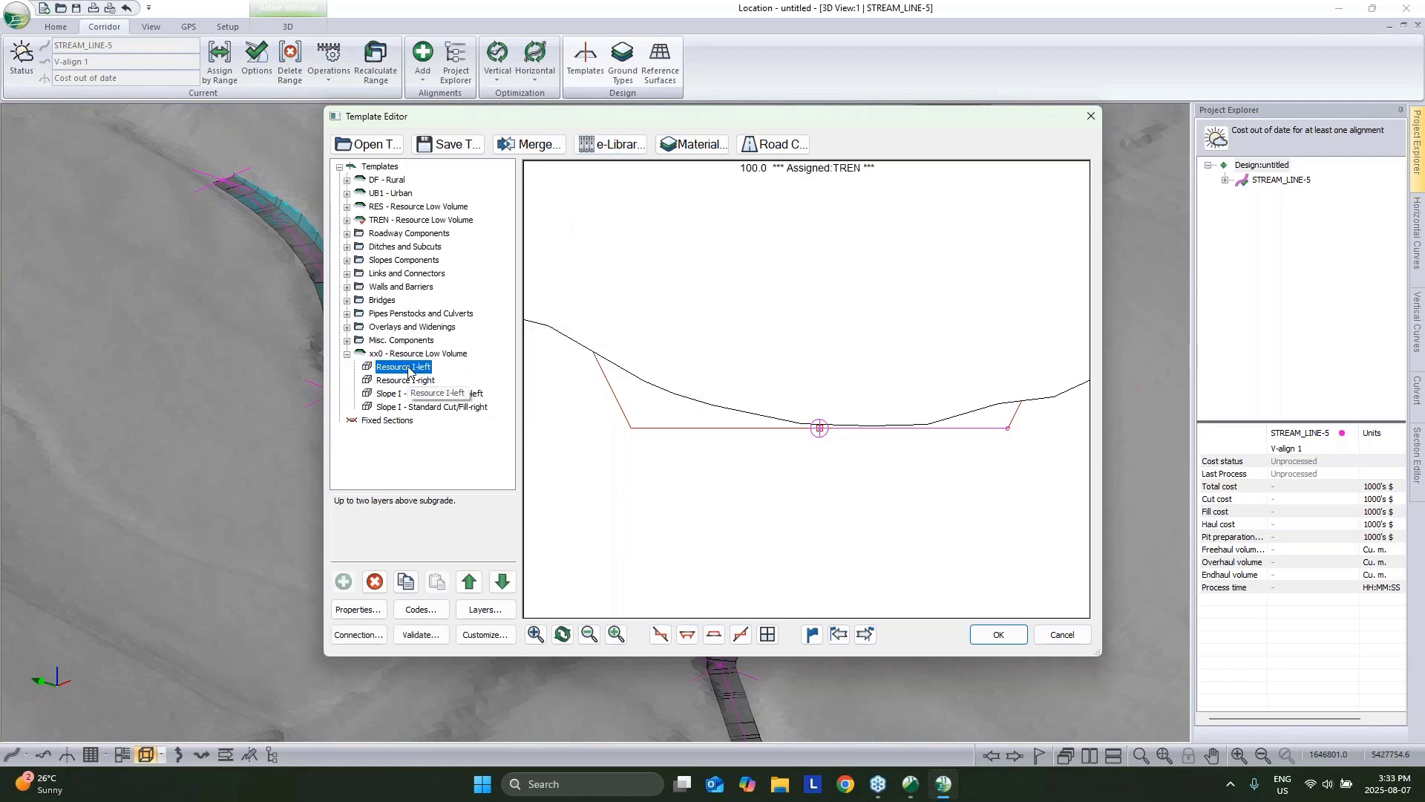
{"action": "left_click", "coordinate": [407, 380]}
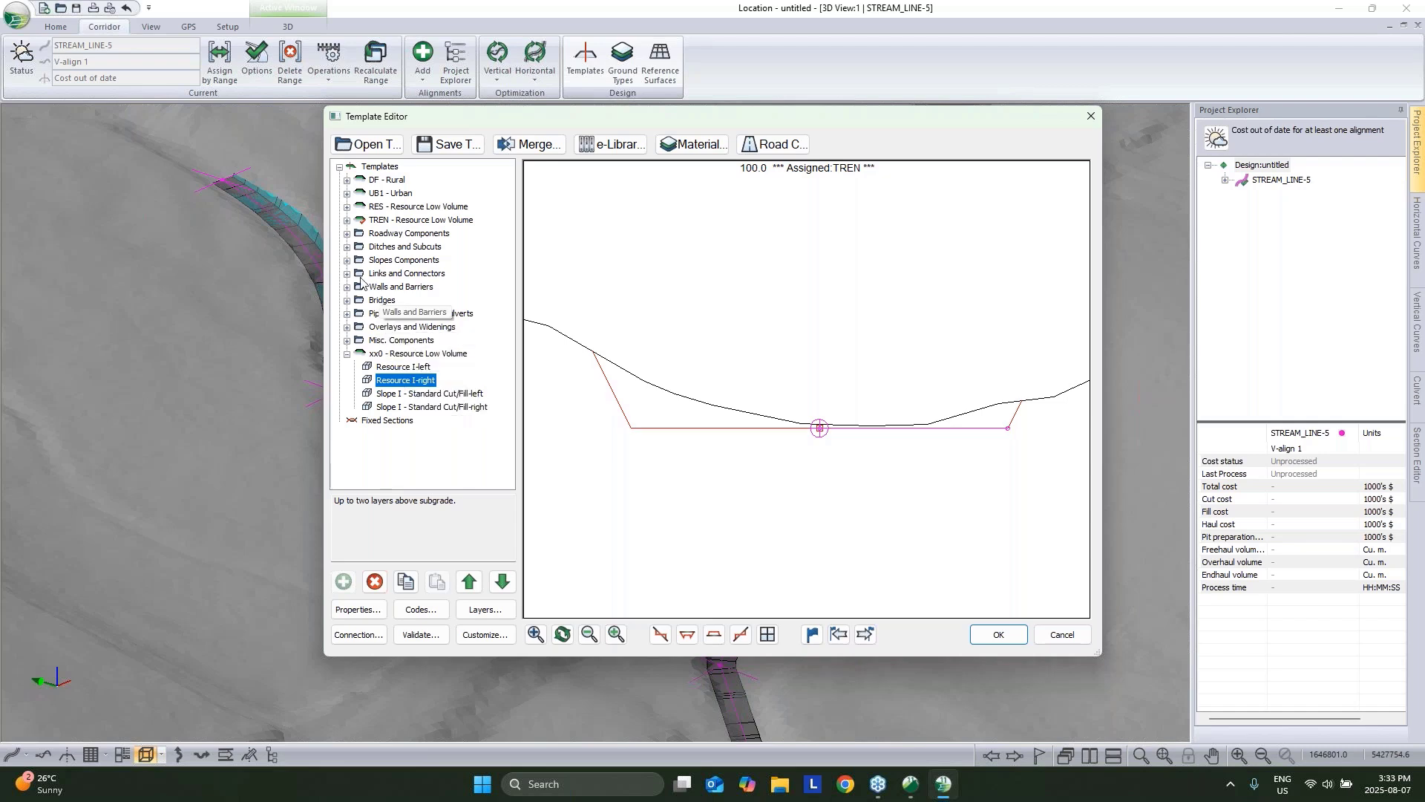
{"action": "scroll", "coordinate": [775, 403], "scroll_direction": "down", "scroll_amount": 1}
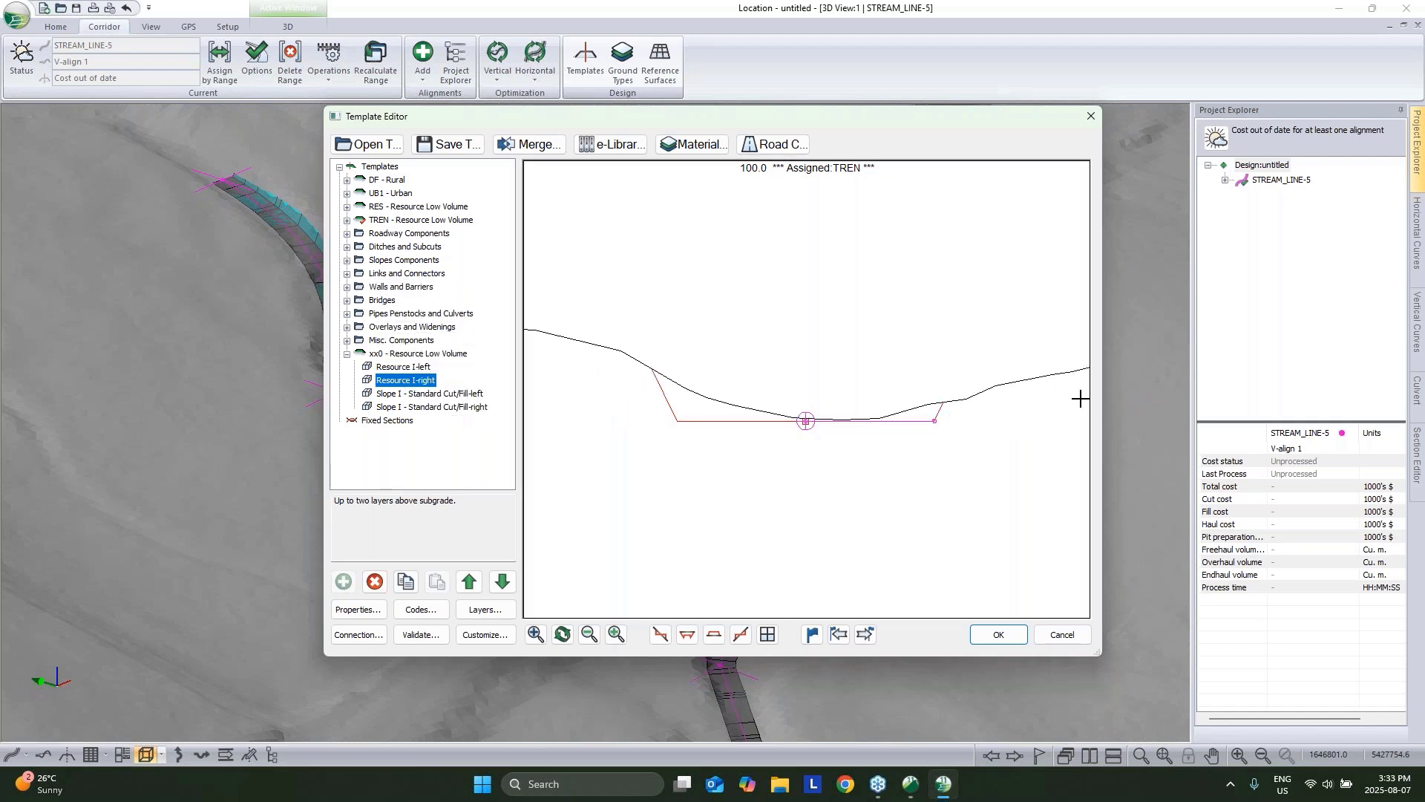
Copy Slope XX - Buttressed Cut (beta) from Slopes Components into the duplicated template as a new left component after Resource I-right.
{"action": "left_click", "coordinate": [349, 261]}
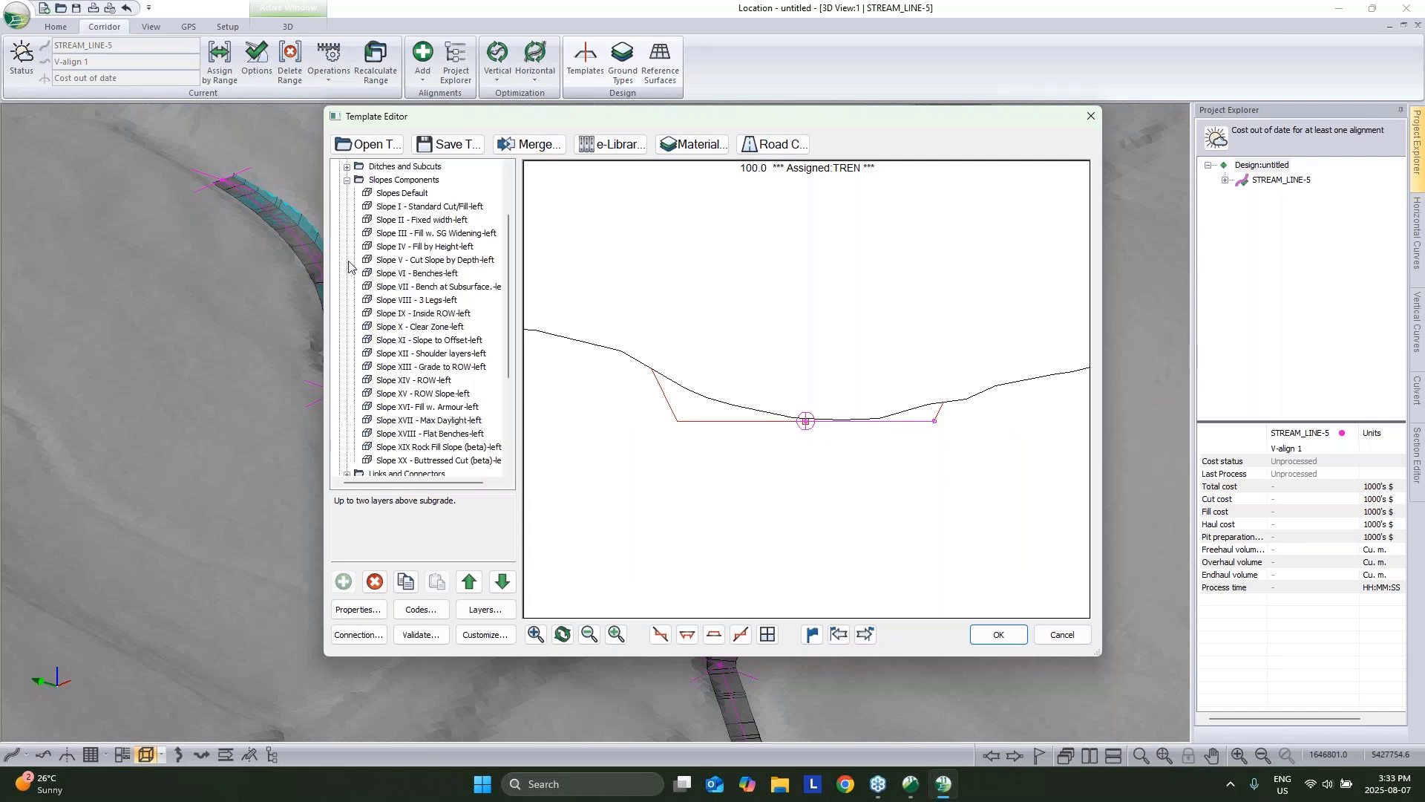
{"action": "left_click", "coordinate": [418, 461]}
{"action": "right_click", "coordinate": [418, 460]}
{"action": "left_click", "coordinate": [476, 550]}
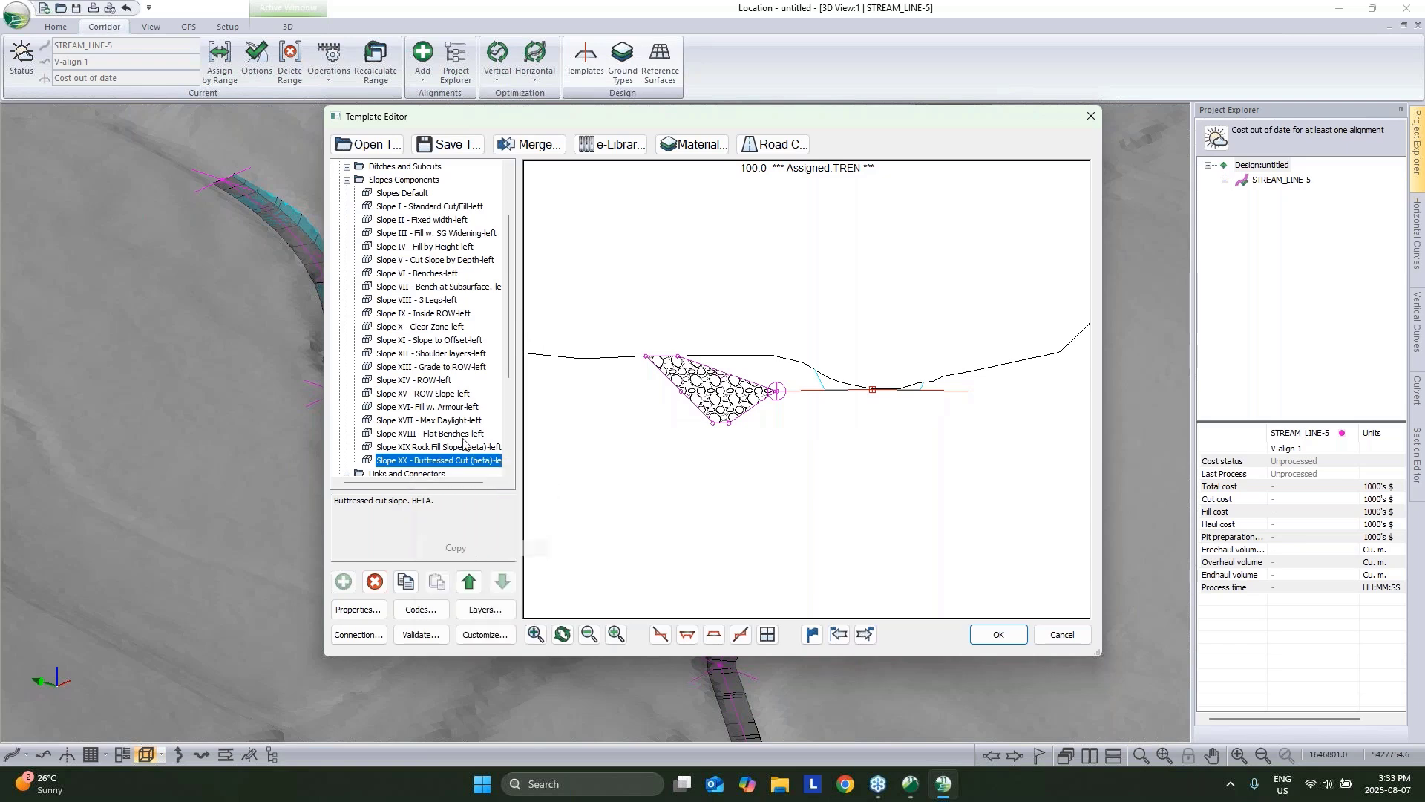
{"action": "scroll", "coordinate": [453, 443], "scroll_direction": "down", "scroll_amount": 3}
{"action": "scroll", "coordinate": [440, 450], "scroll_direction": "down", "scroll_amount": 1}
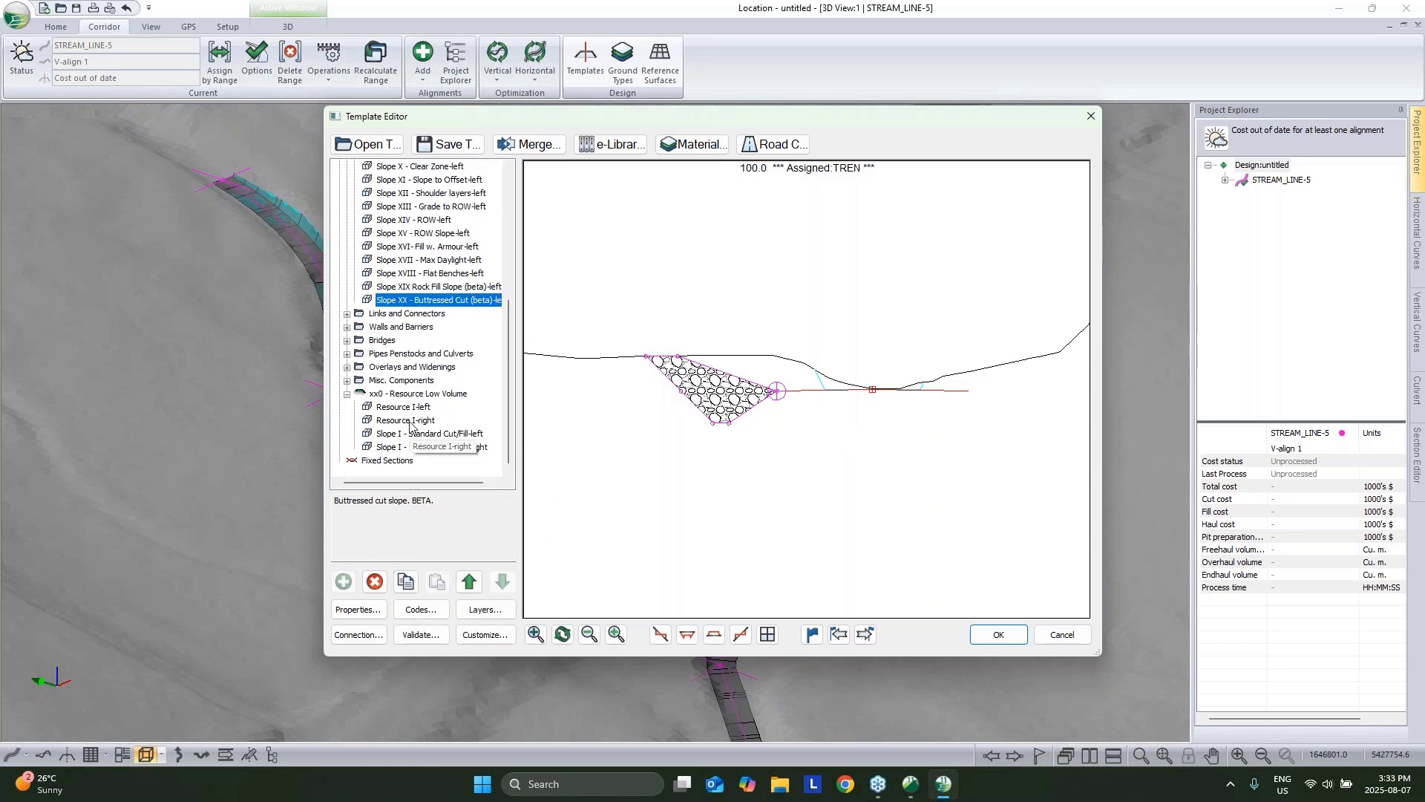
{"action": "right_click", "coordinate": [409, 421]}
{"action": "mouse_move", "coordinate": [475, 526]}
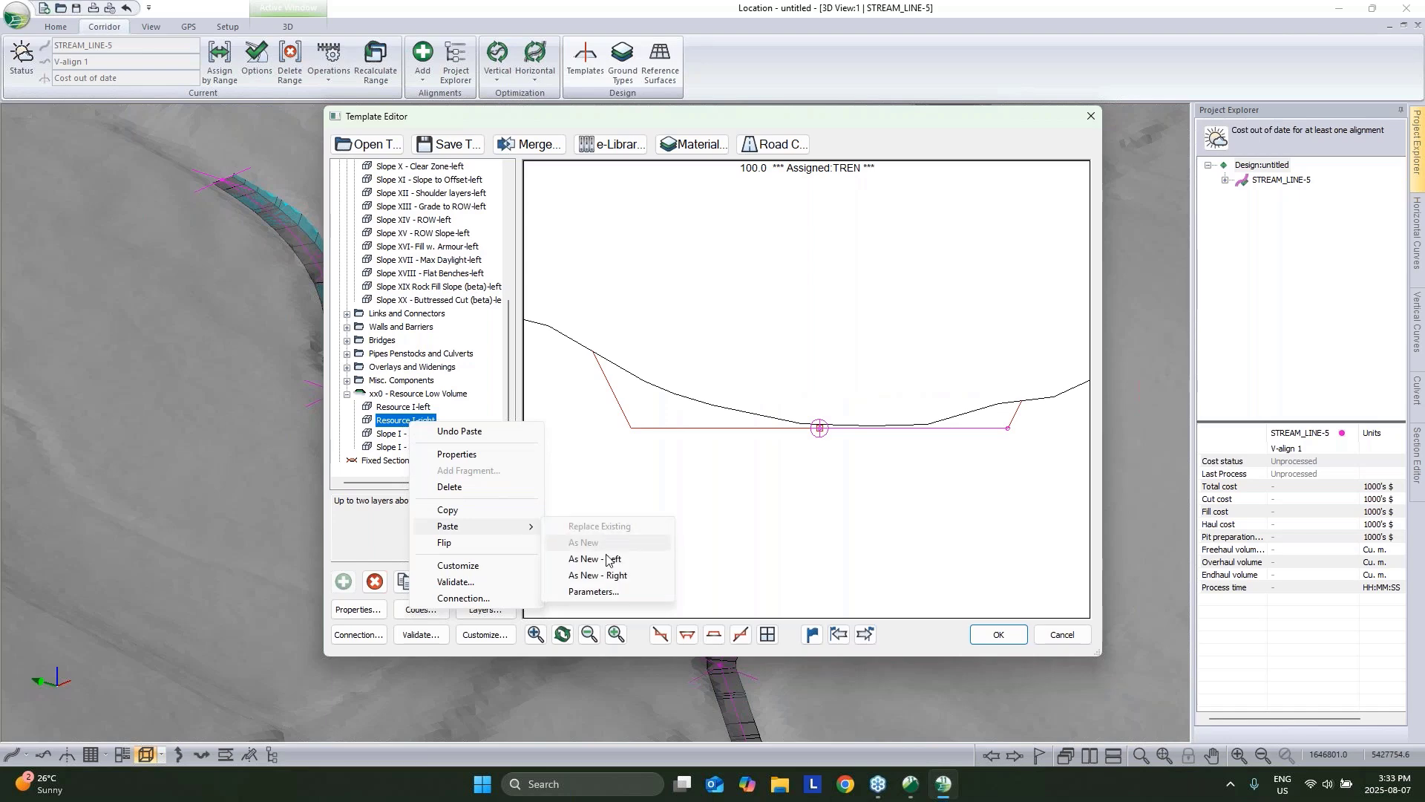
{"action": "left_click", "coordinate": [603, 558]}
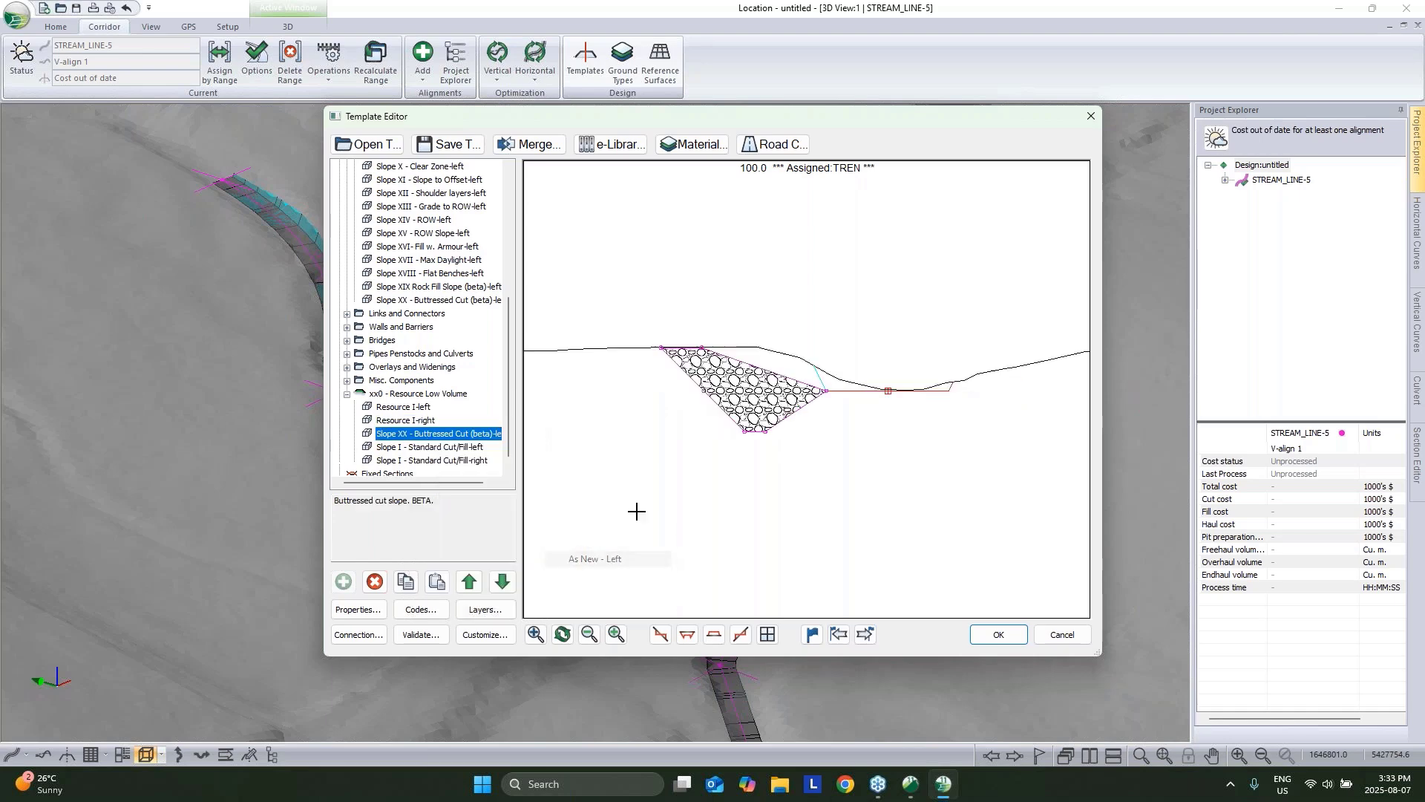
Examine the new buttressed cut component's cut slope, buttress top width, buttress bottom width and shear key depth parameters.
{"action": "double_click", "coordinate": [421, 435]}
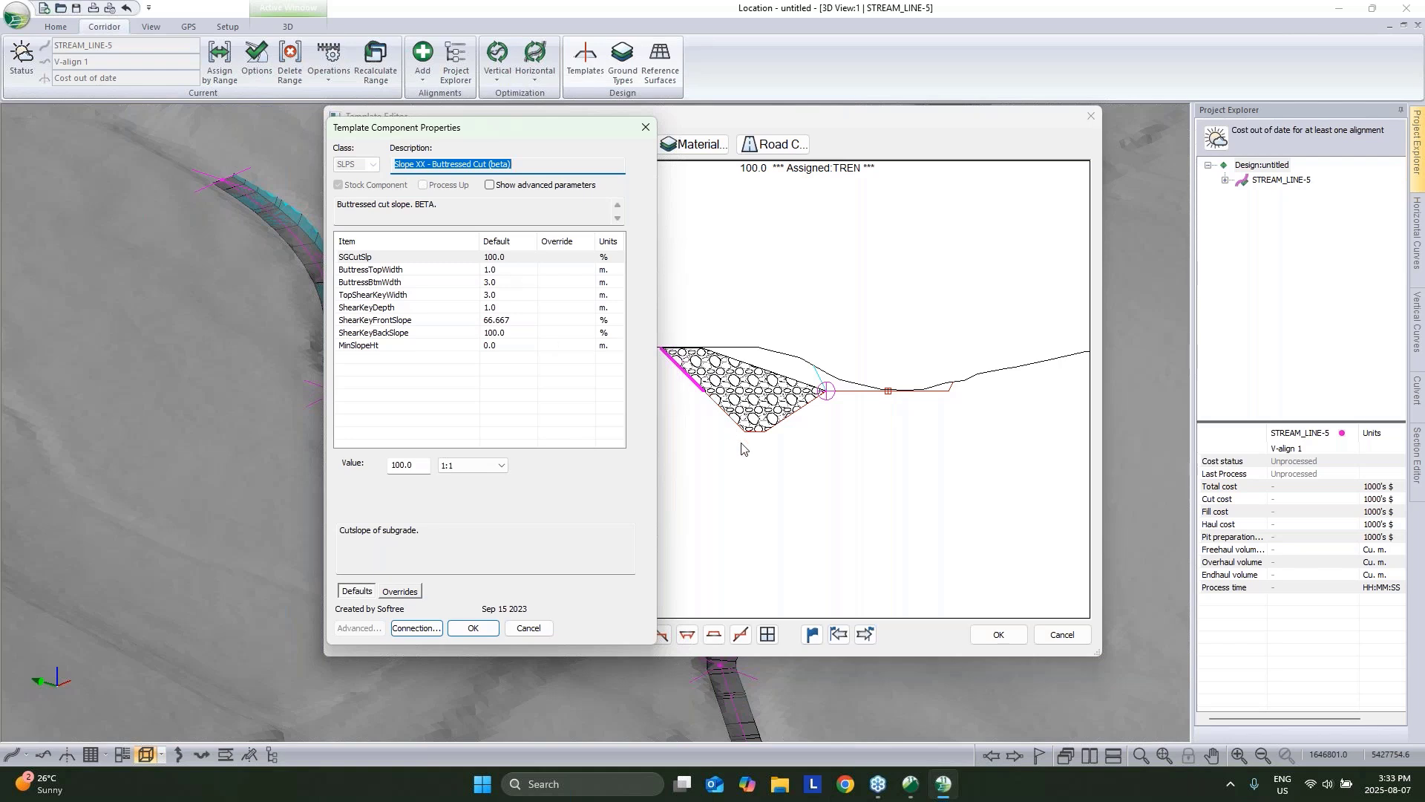
{"action": "left_click", "coordinate": [502, 260]}
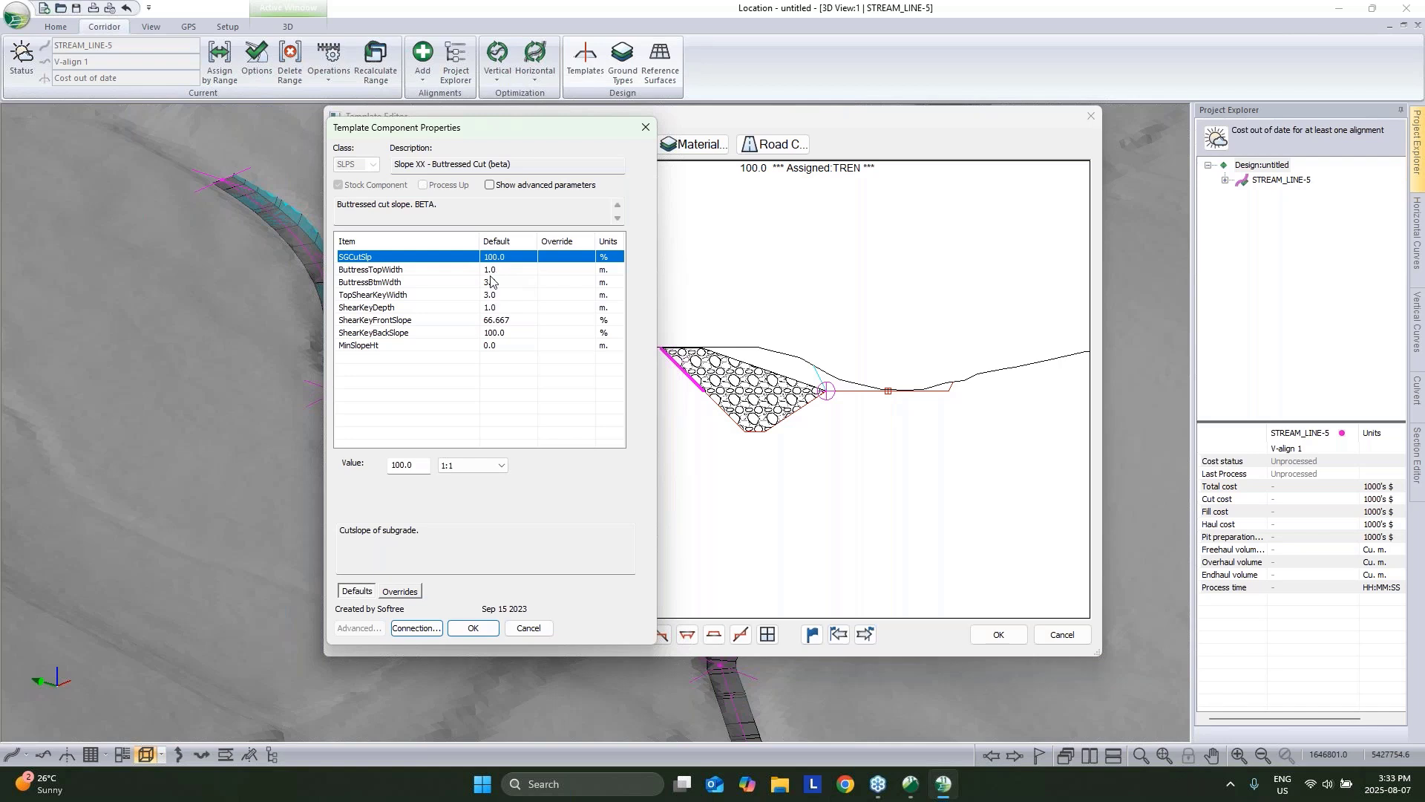
{"action": "left_click", "coordinate": [494, 272]}
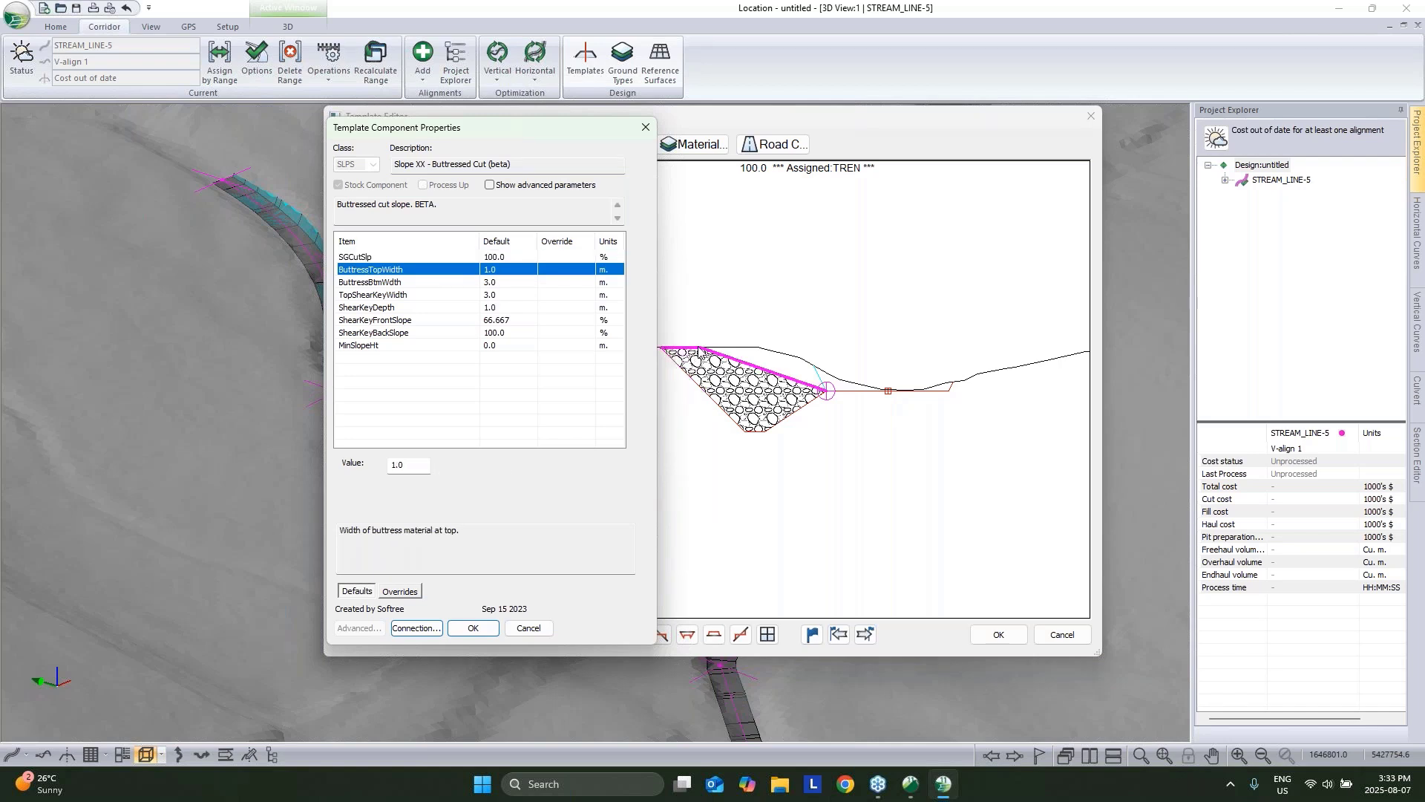
{"action": "left_click", "coordinate": [493, 285]}
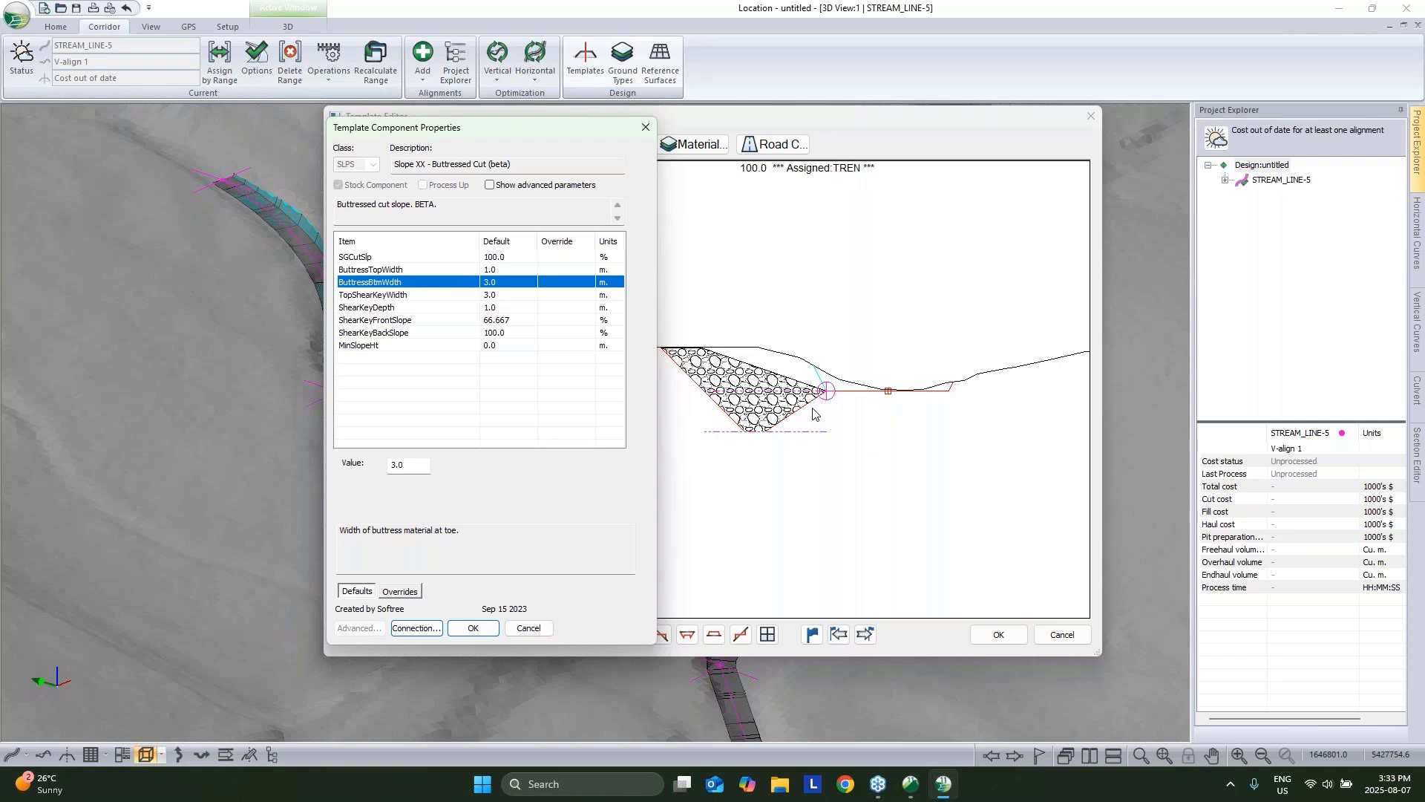
{"action": "left_click", "coordinate": [491, 307]}
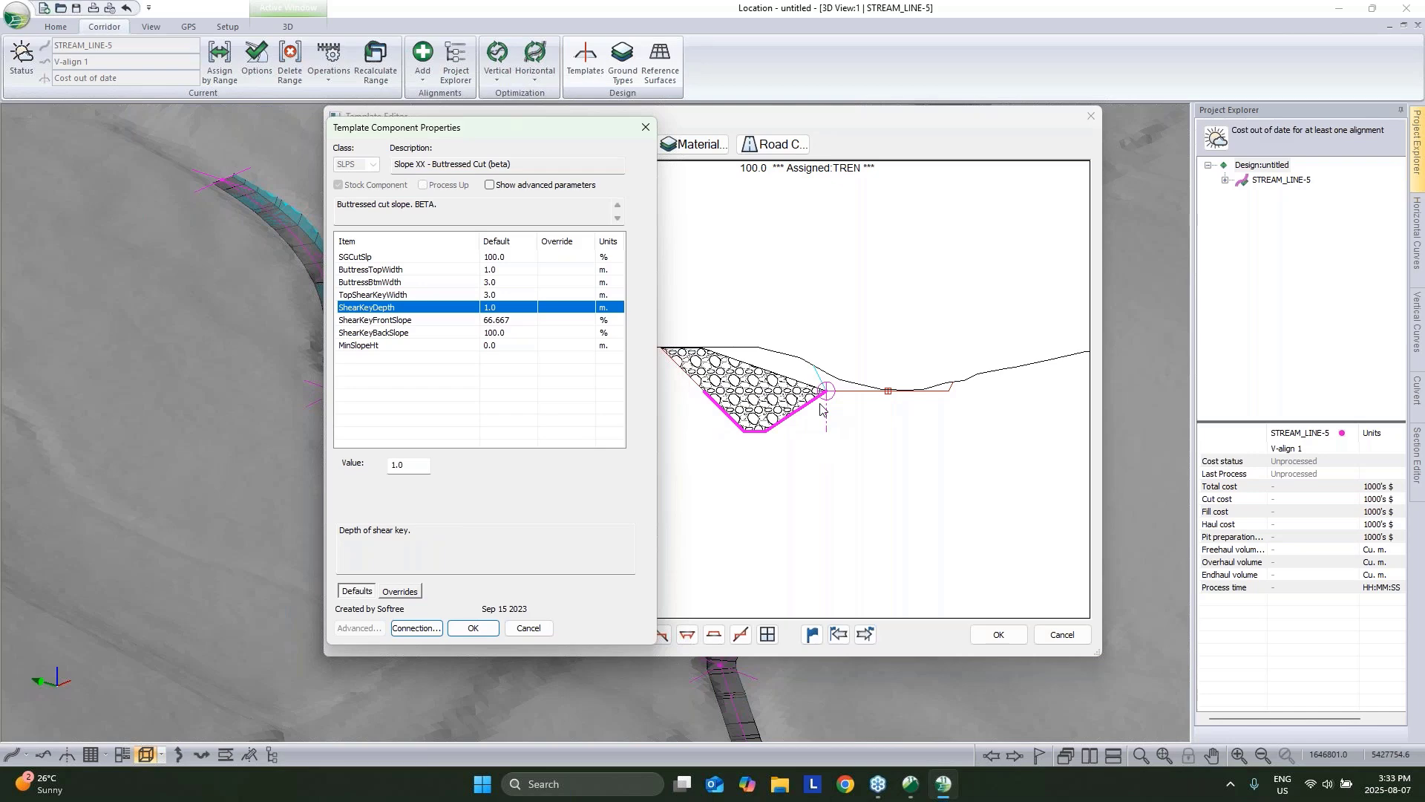
{"action": "left_click", "coordinate": [473, 628]}
Start pasting another copy of the Slope XX - Buttressed Cut component within the duplicated template.
{"action": "right_click", "coordinate": [433, 437]}
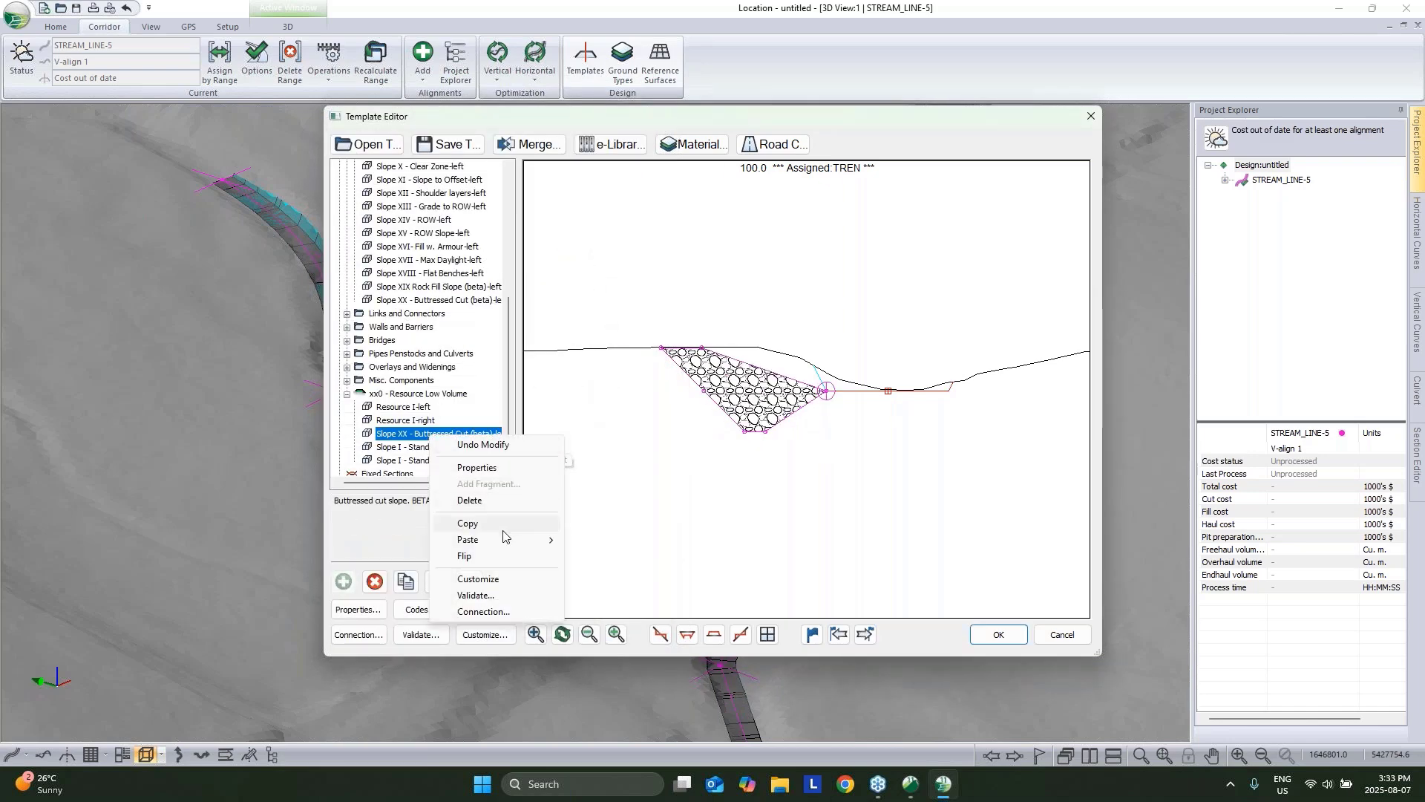
{"action": "right_click", "coordinate": [443, 438]}
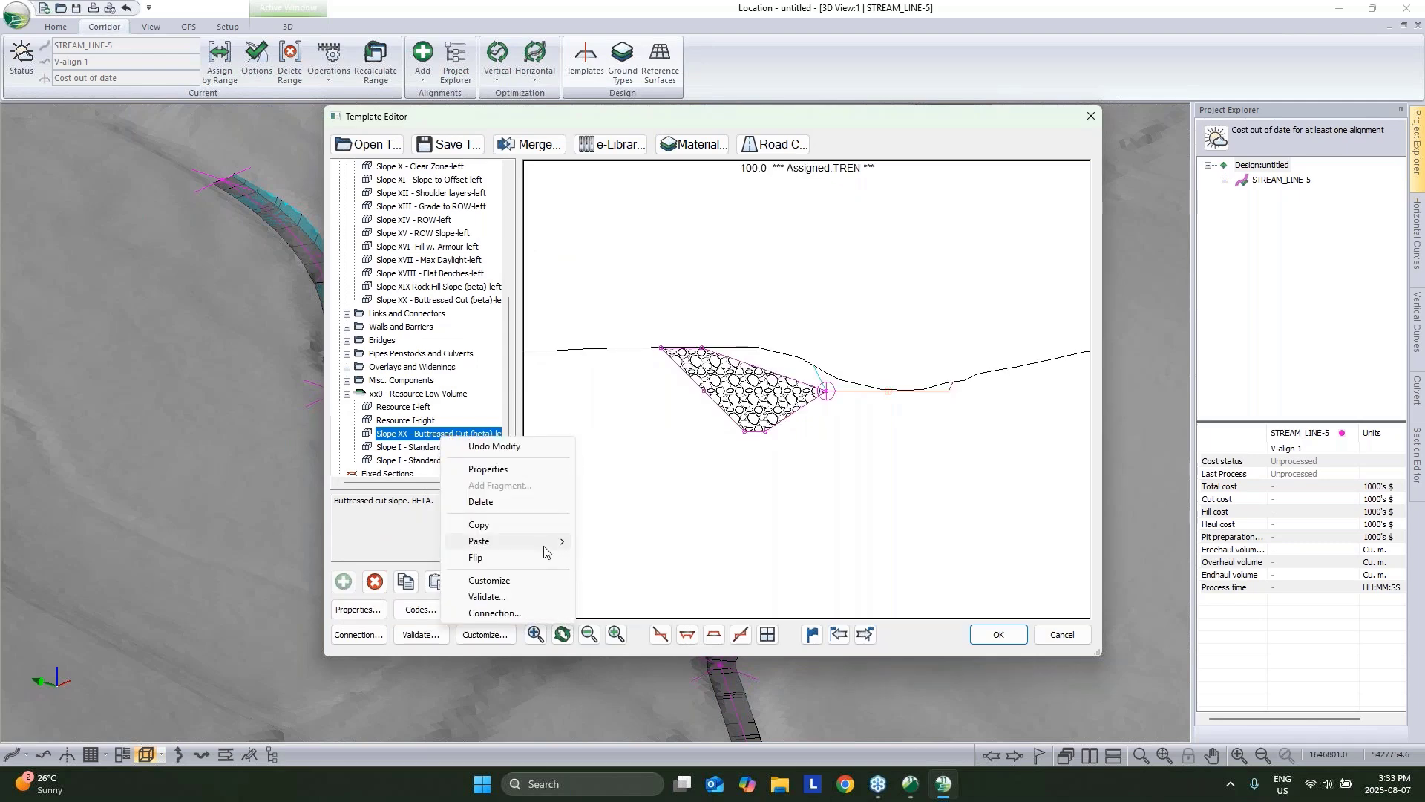
Paste the copied buttressed cut slope as a new right-side component in the xx0 - Resource Low Volume template.
{"action": "mouse_move", "coordinate": [544, 547]}
{"action": "left_click", "coordinate": [669, 590]}
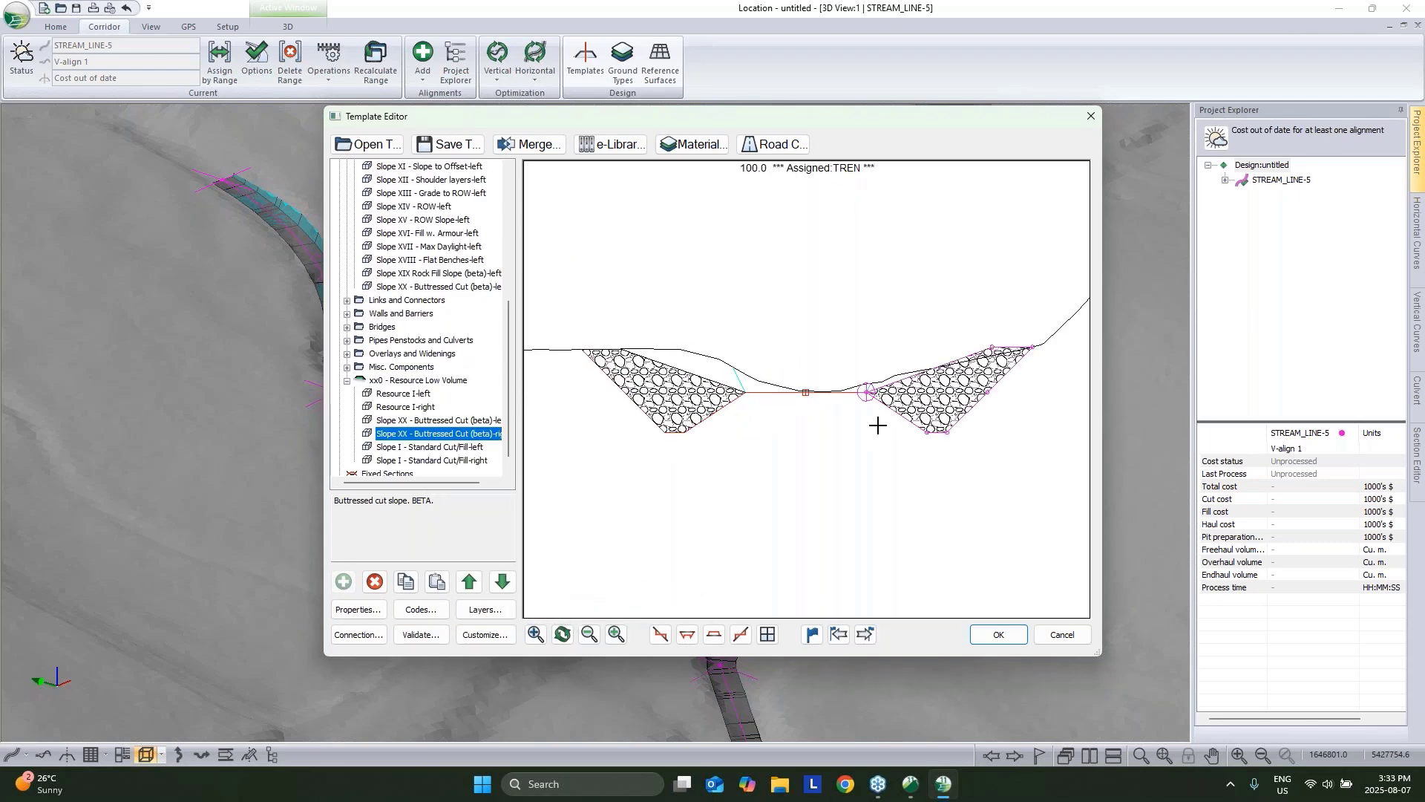
{"action": "mouse_move", "coordinate": [857, 398]}
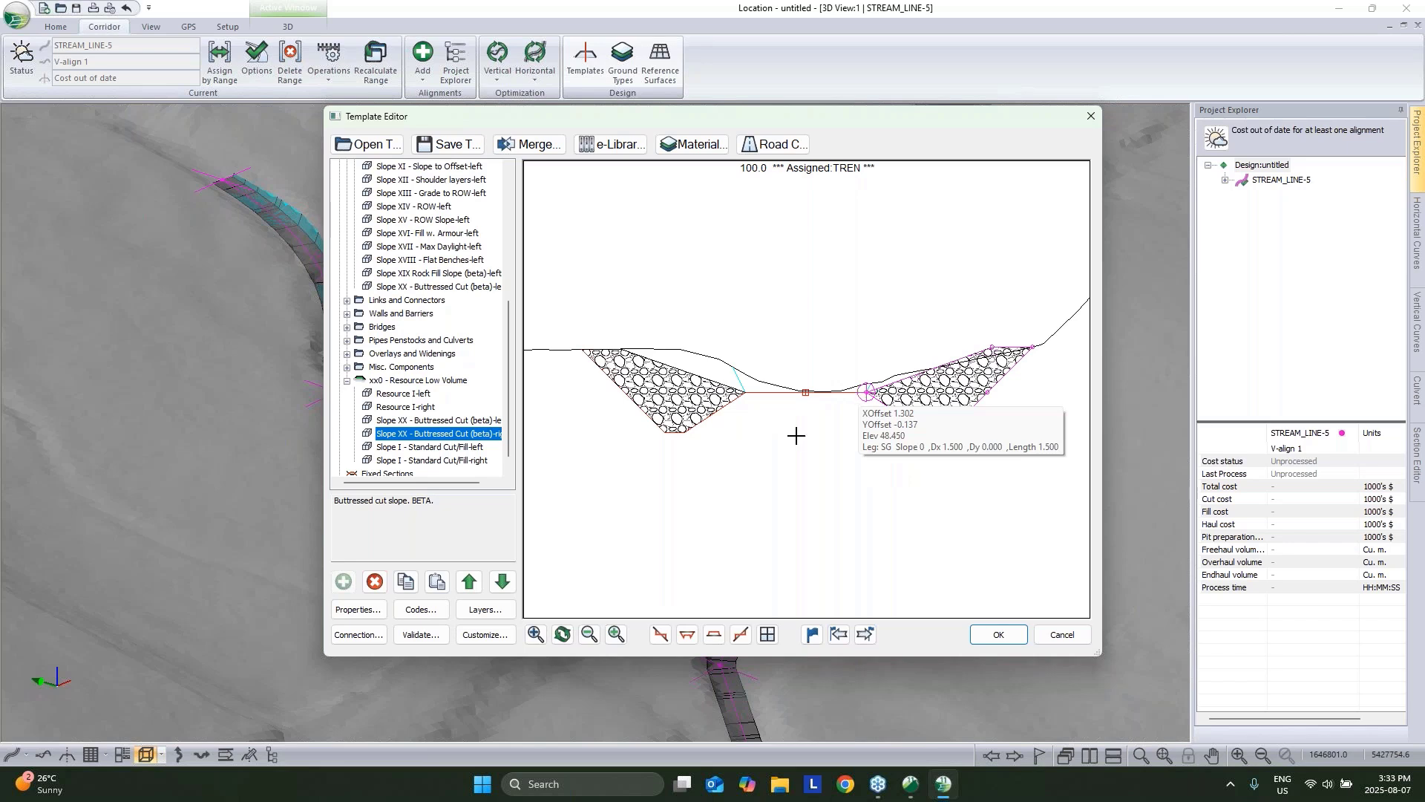
{"action": "left_click", "coordinate": [438, 383]}
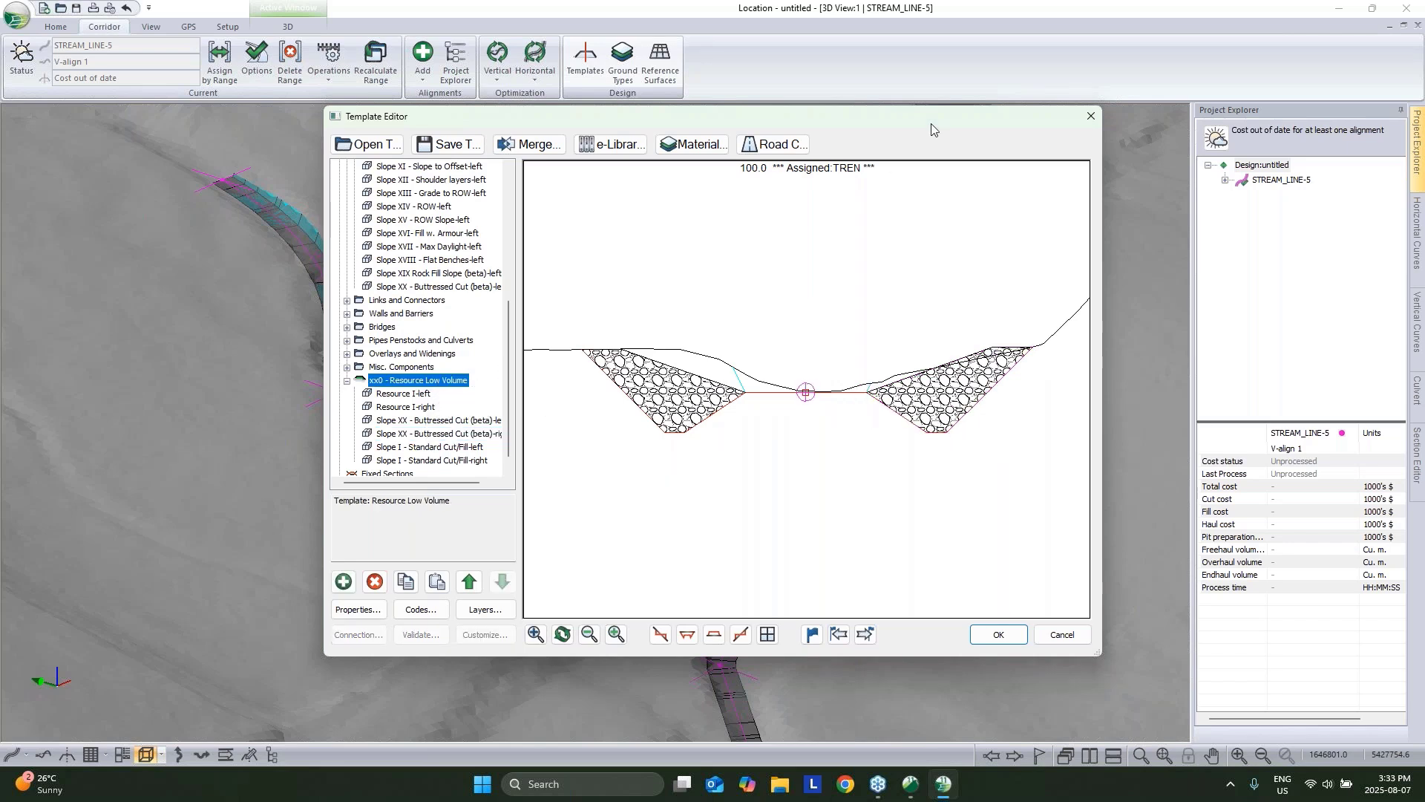
{"action": "left_click_drag", "start_coordinate": [920, 126], "coordinate": [334, 275]}
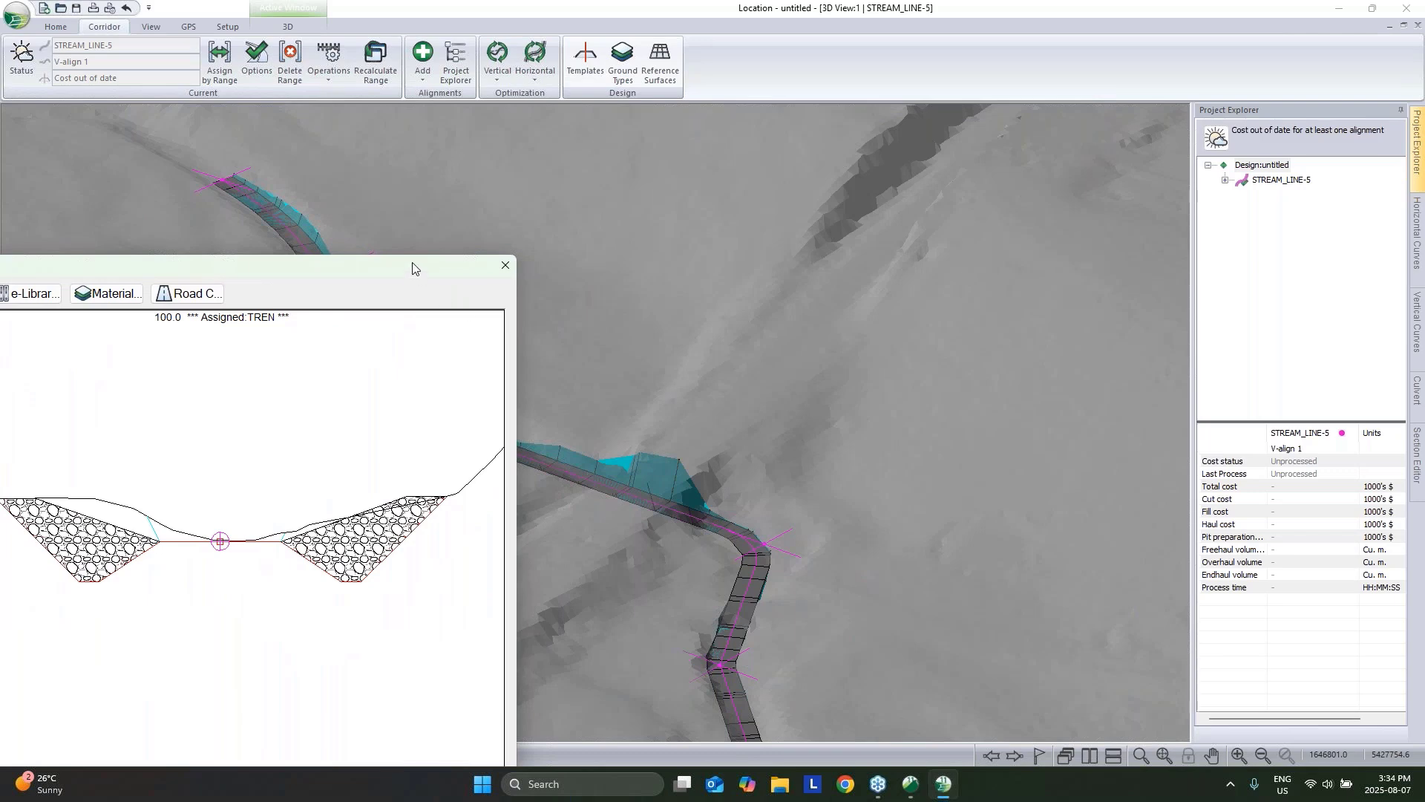
{"action": "left_click_drag", "start_coordinate": [412, 267], "coordinate": [923, 134]}
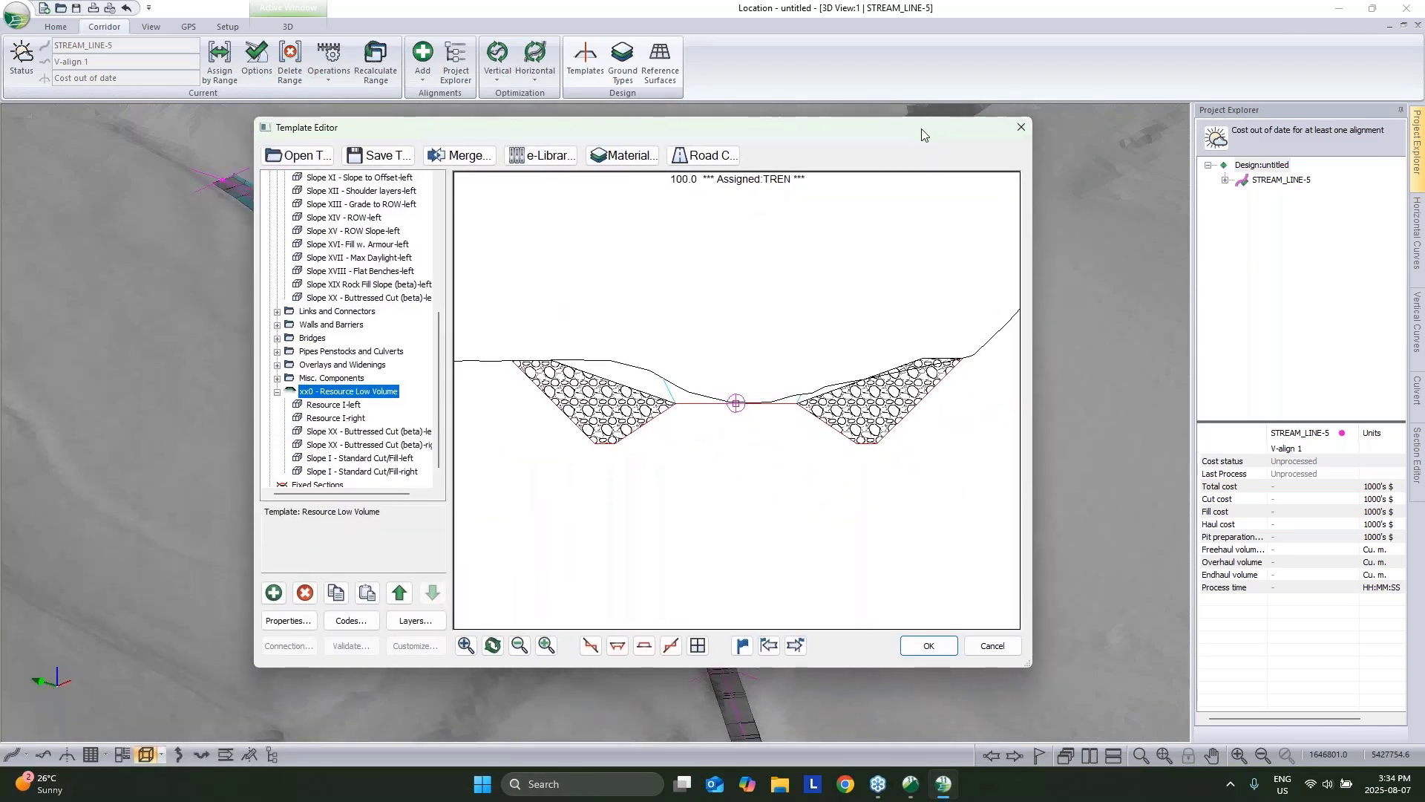
Duplicate the xx0 - Resource Low Volume template by copying it and pasting it as a new template.
{"action": "scroll", "coordinate": [392, 319], "scroll_direction": "up", "scroll_amount": 1}
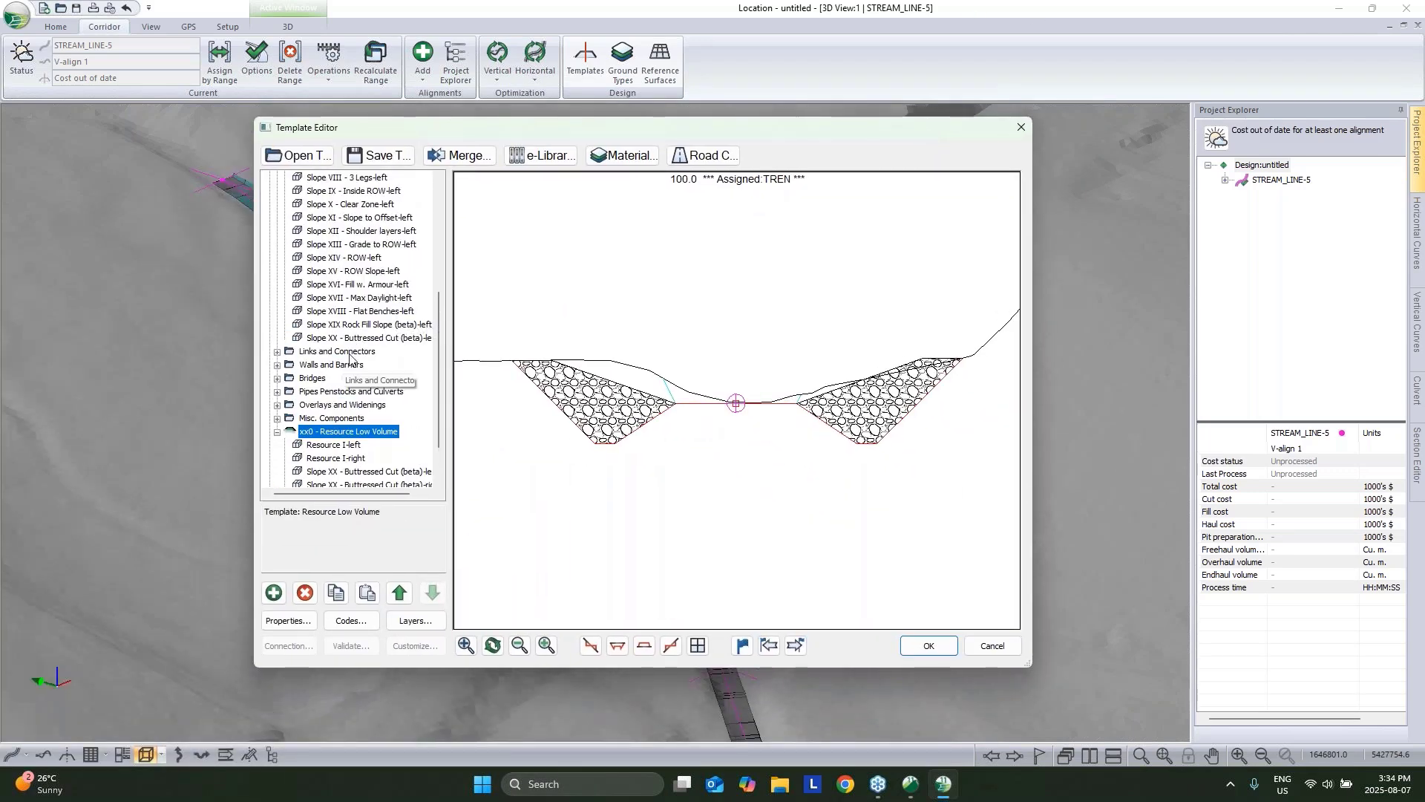
{"action": "scroll", "coordinate": [371, 357], "scroll_direction": "down", "scroll_amount": 2}
{"action": "right_click", "coordinate": [343, 380]}
{"action": "left_click", "coordinate": [403, 472]}
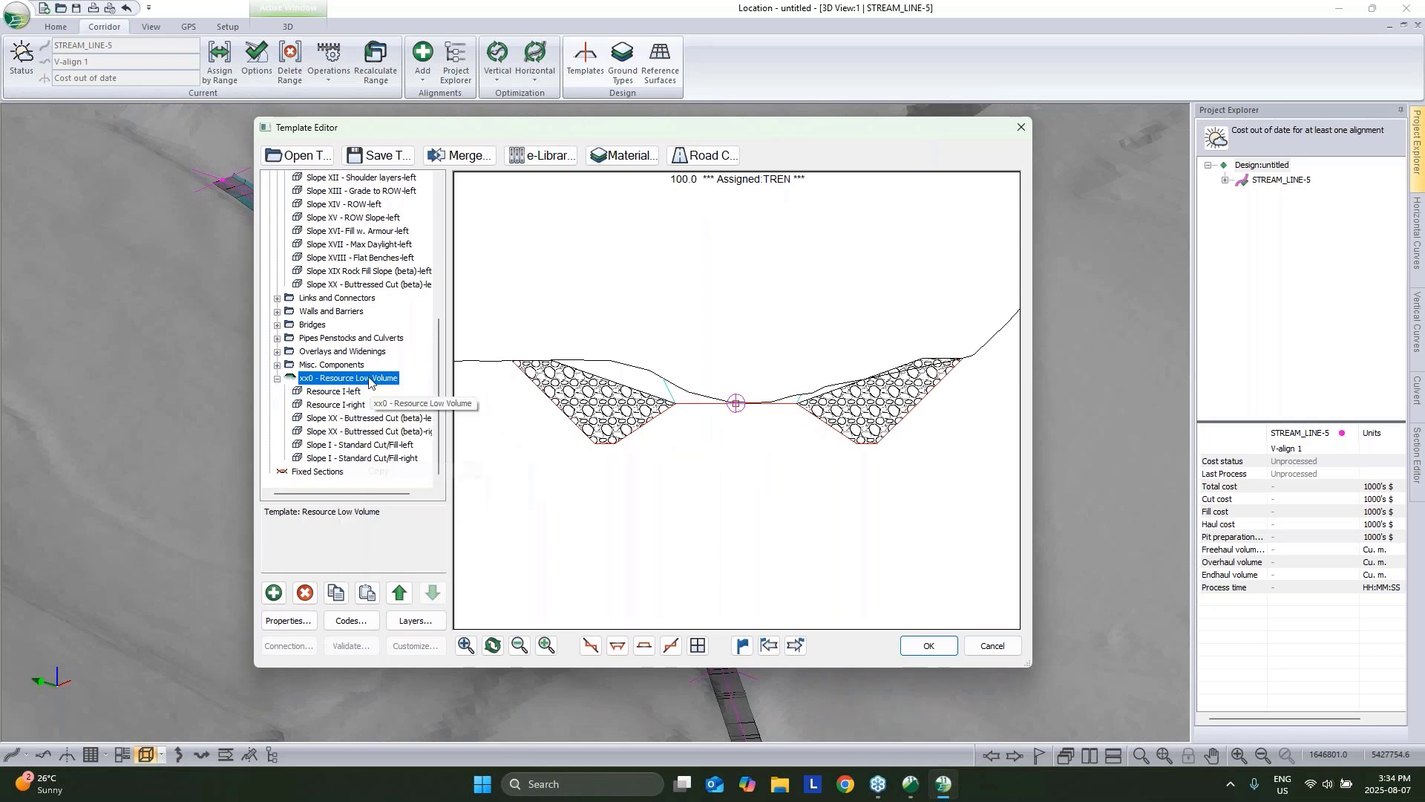
{"action": "right_click", "coordinate": [370, 379]}
{"action": "mouse_move", "coordinate": [461, 482]}
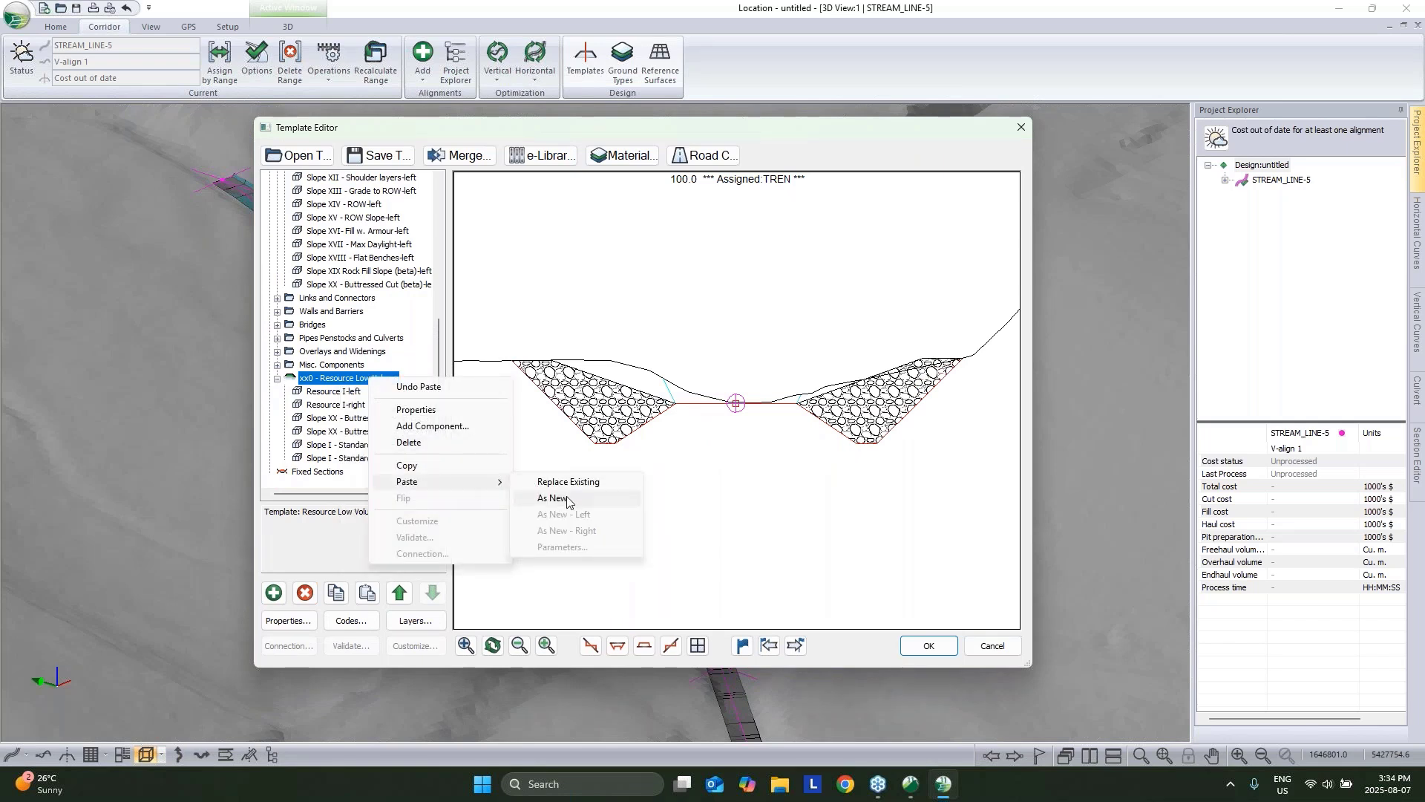
{"action": "left_click", "coordinate": [555, 498]}
{"action": "double_click", "coordinate": [291, 380]}
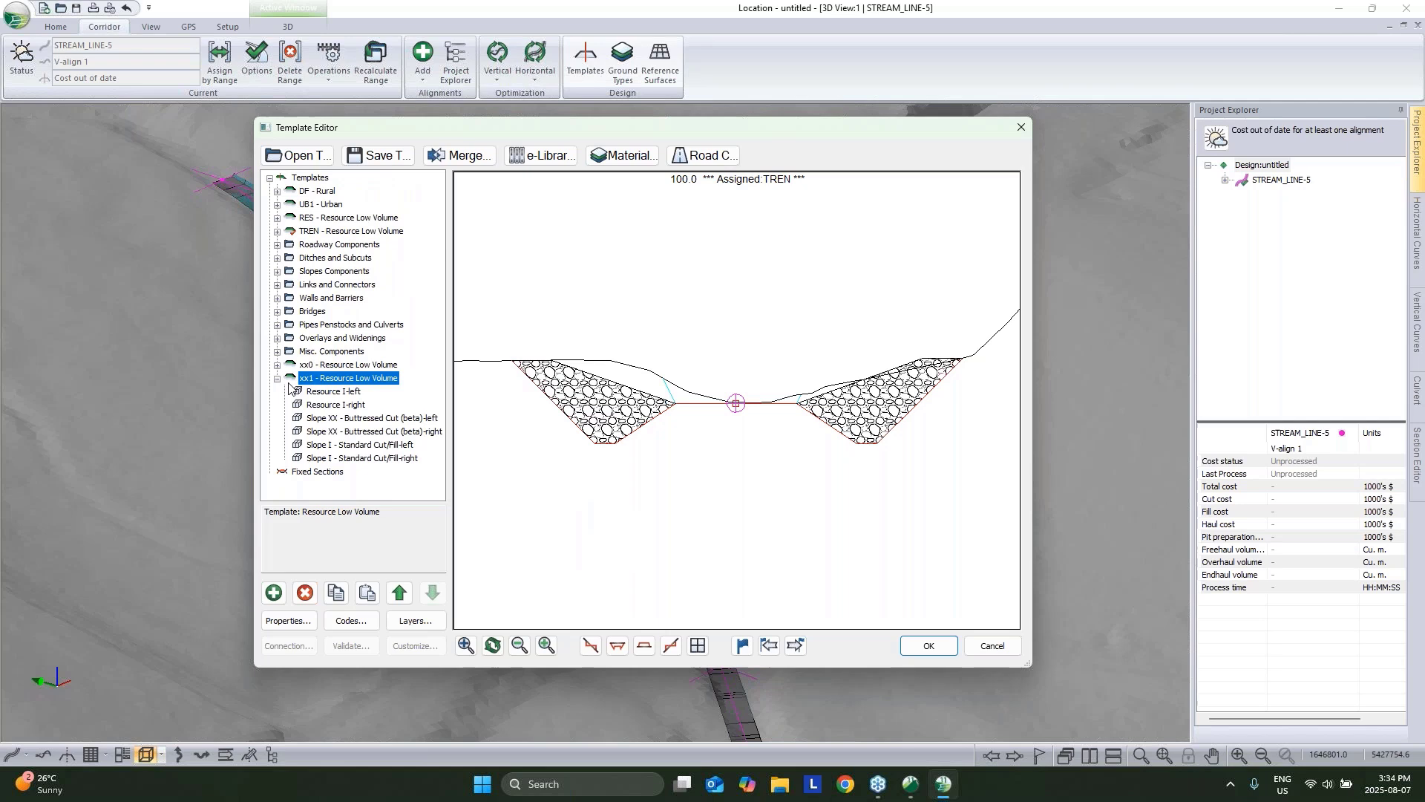
Delete the left and right Slope XX - Buttressed Cut (beta) components from the xx1 - Resource Low Volume template.
{"action": "left_click", "coordinate": [356, 418]}
{"action": "left_click", "coordinate": [306, 592]}
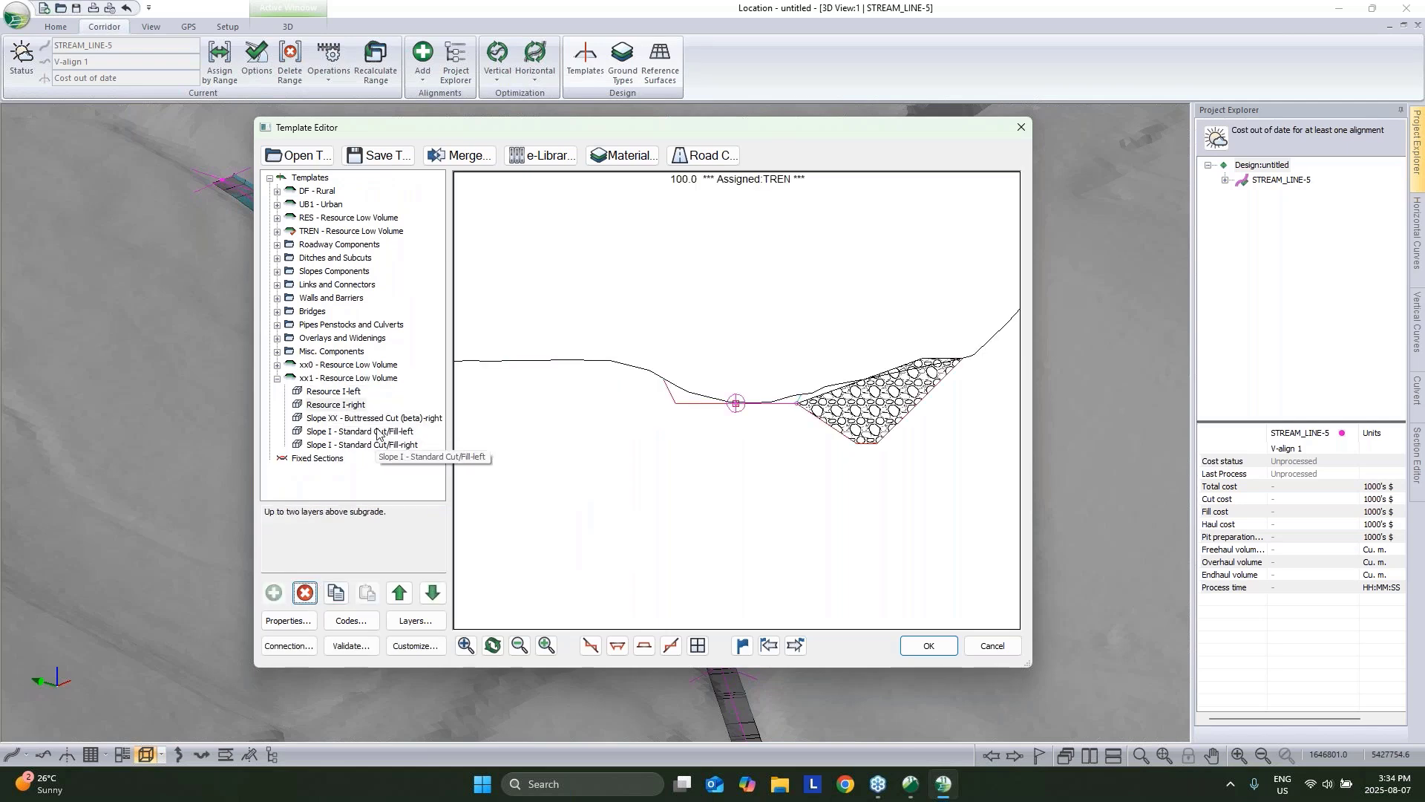
{"action": "left_click", "coordinate": [305, 593]}
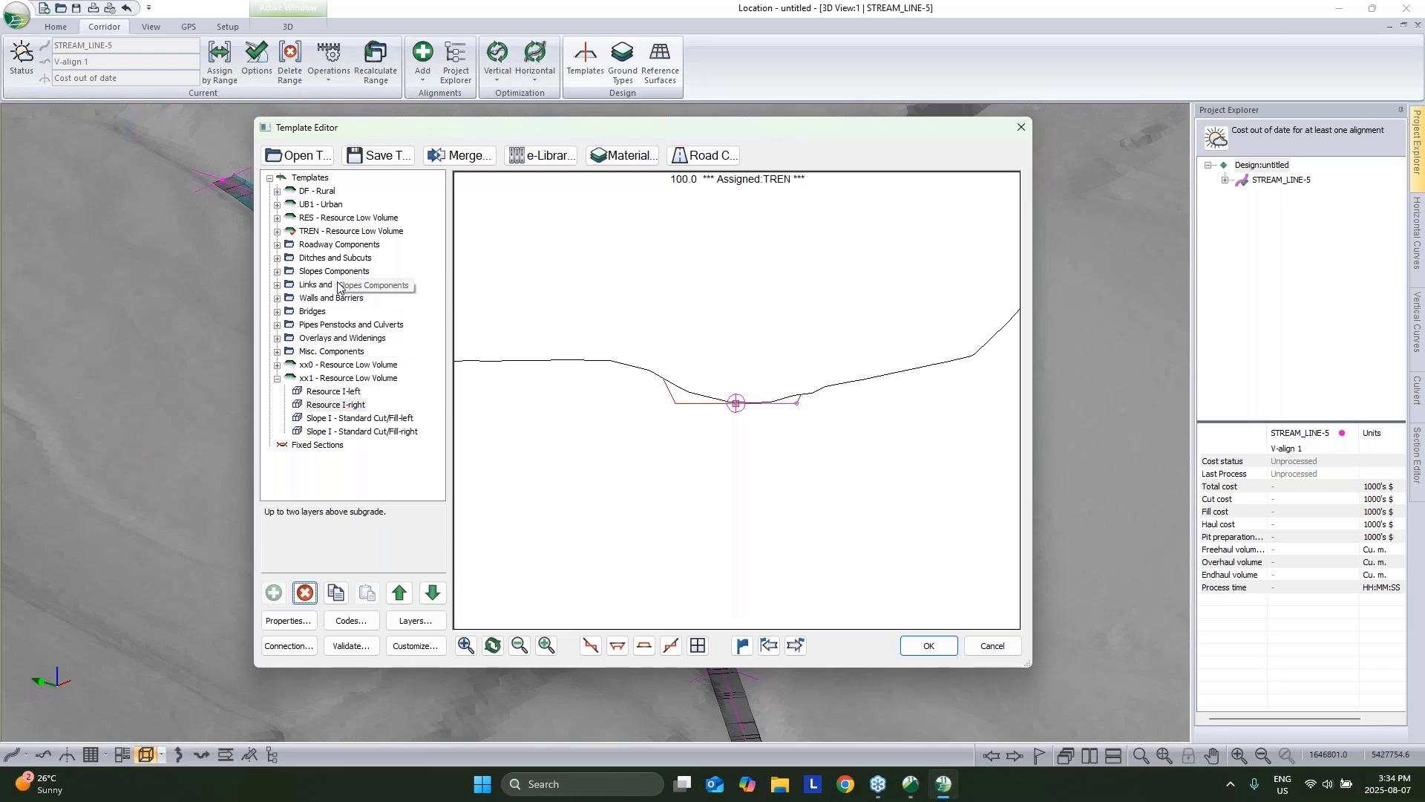
Copy Box Culv I (BETA)-left from Pipes Penstocks and Culverts into the xx1 template as a new left component above the standard cut/fill slopes.
{"action": "left_click", "coordinate": [329, 326]}
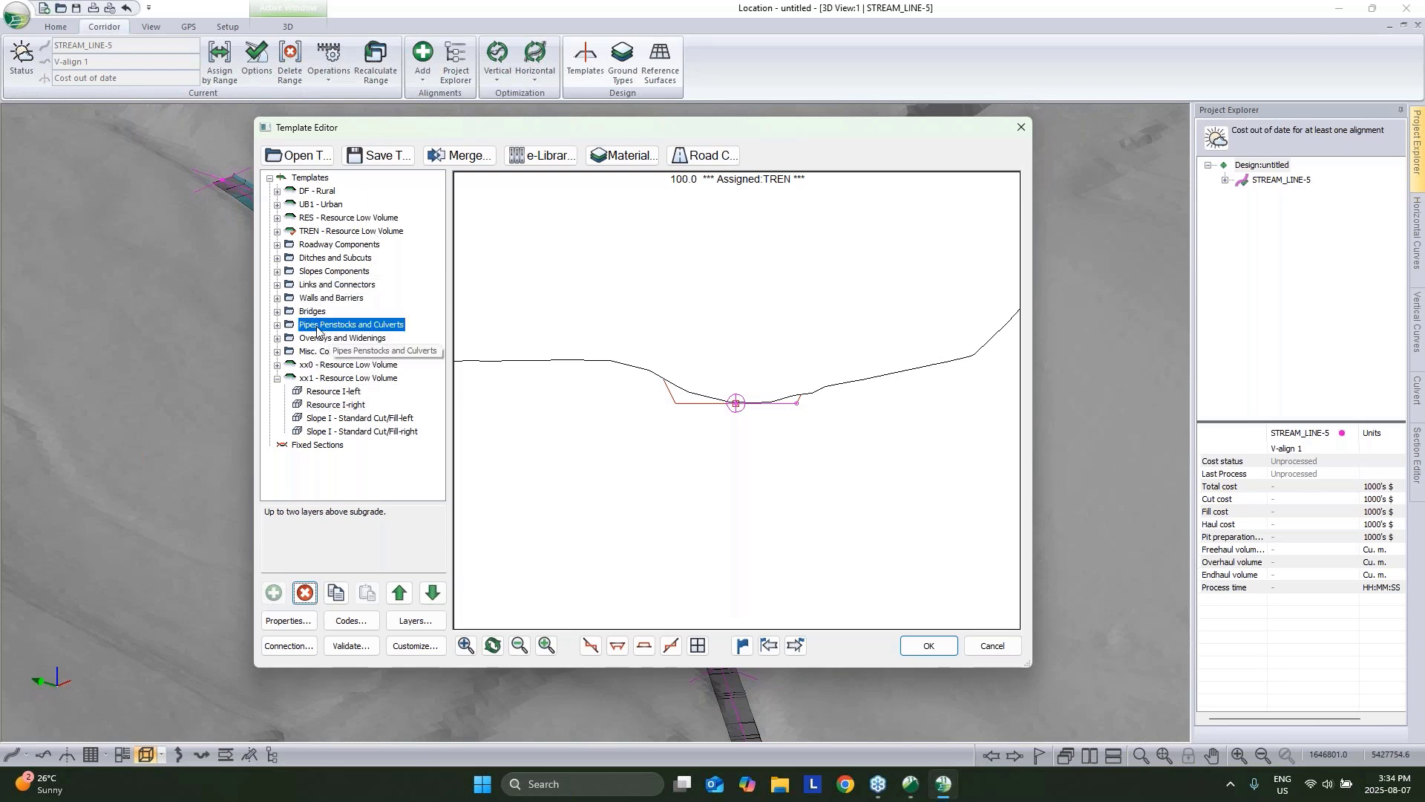
{"action": "left_click", "coordinate": [278, 325]}
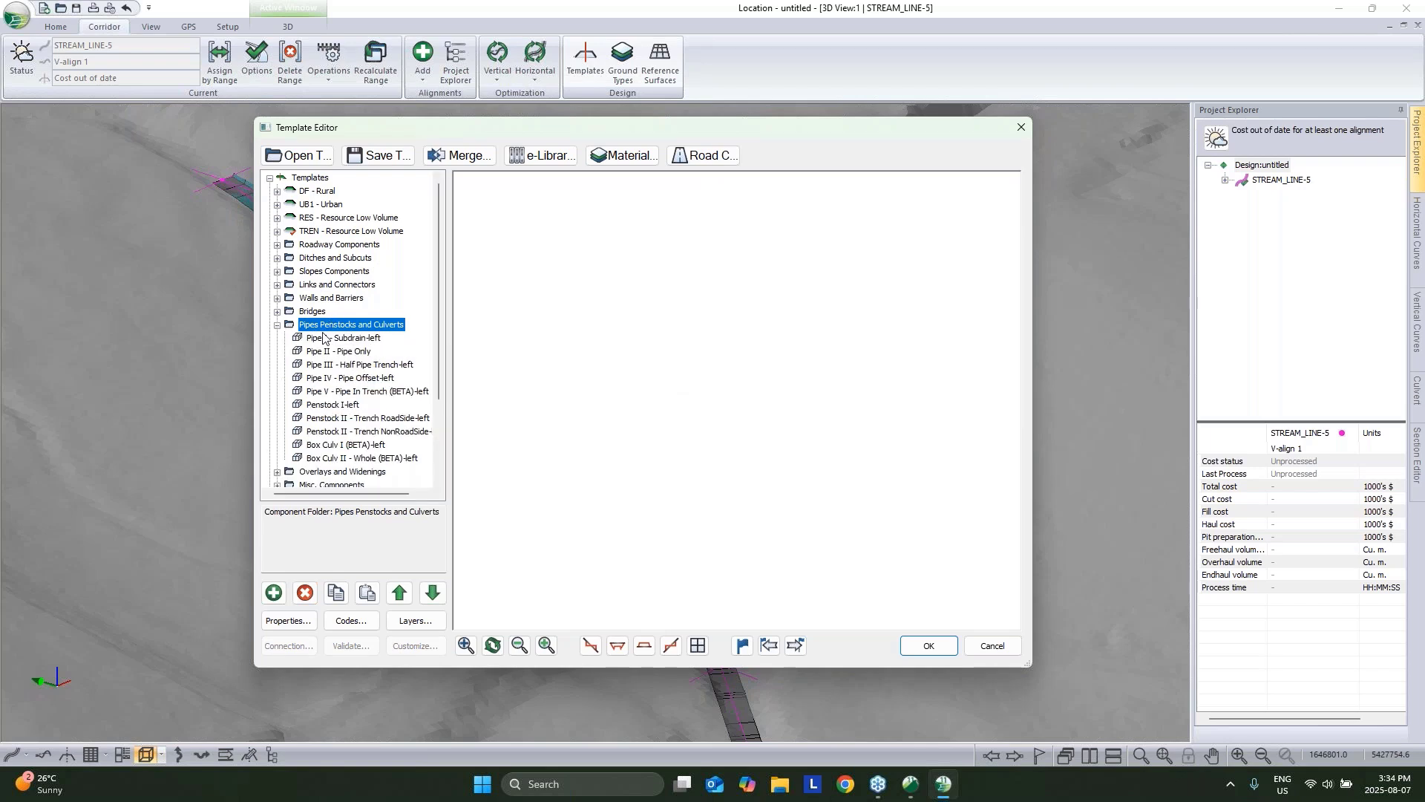
{"action": "right_click", "coordinate": [345, 445]}
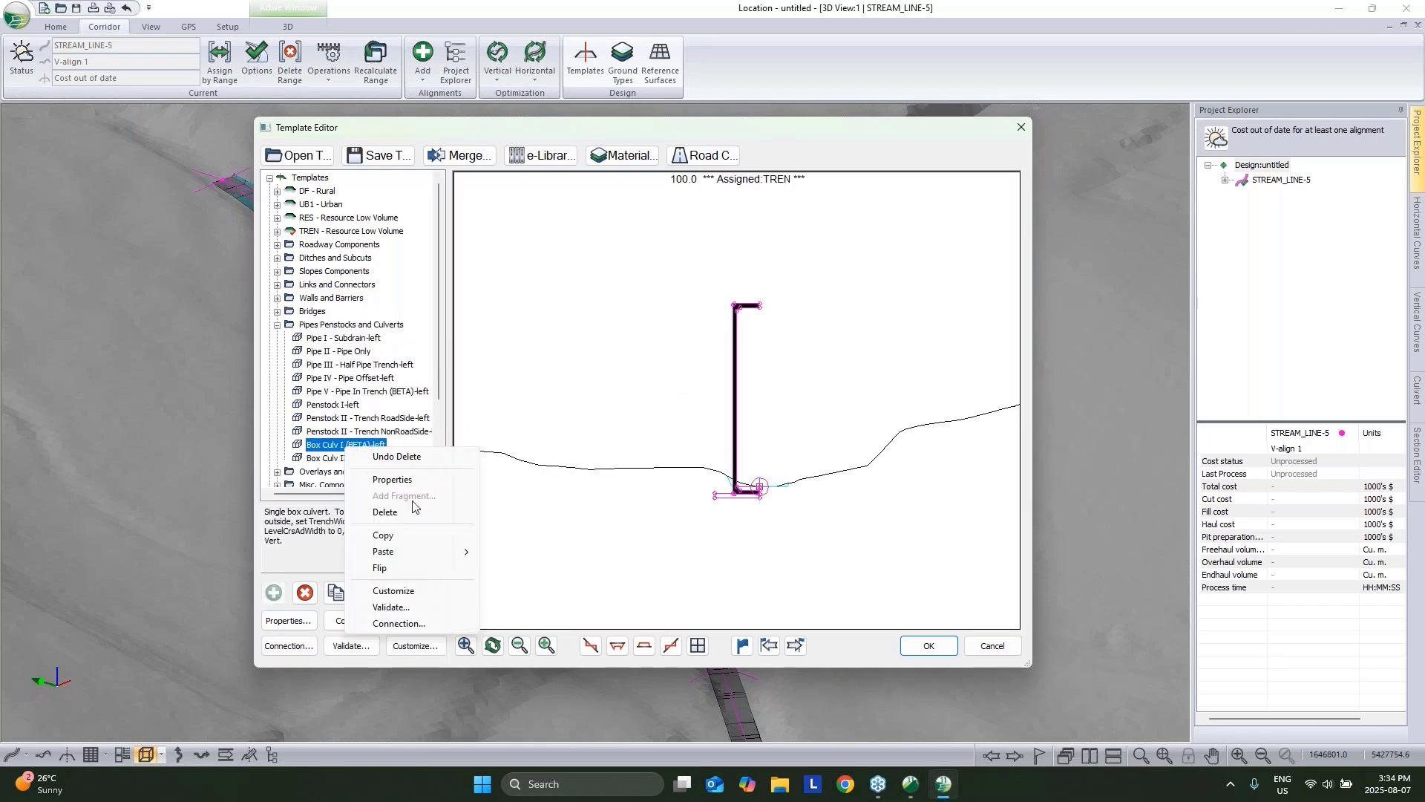
{"action": "left_click", "coordinate": [383, 535]}
{"action": "scroll", "coordinate": [336, 432], "scroll_direction": "down", "scroll_amount": 3}
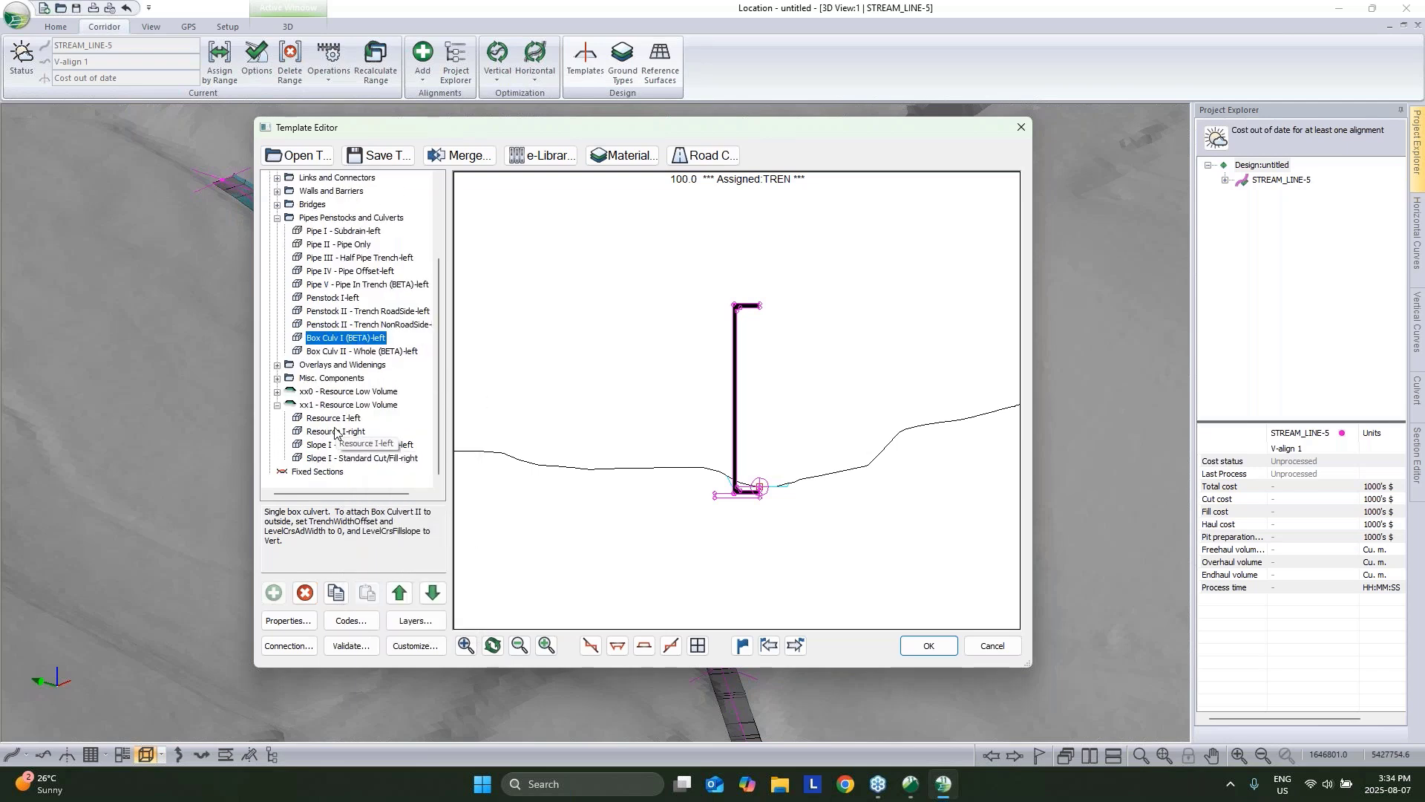
{"action": "right_click", "coordinate": [337, 444]}
{"action": "mouse_move", "coordinate": [412, 547]}
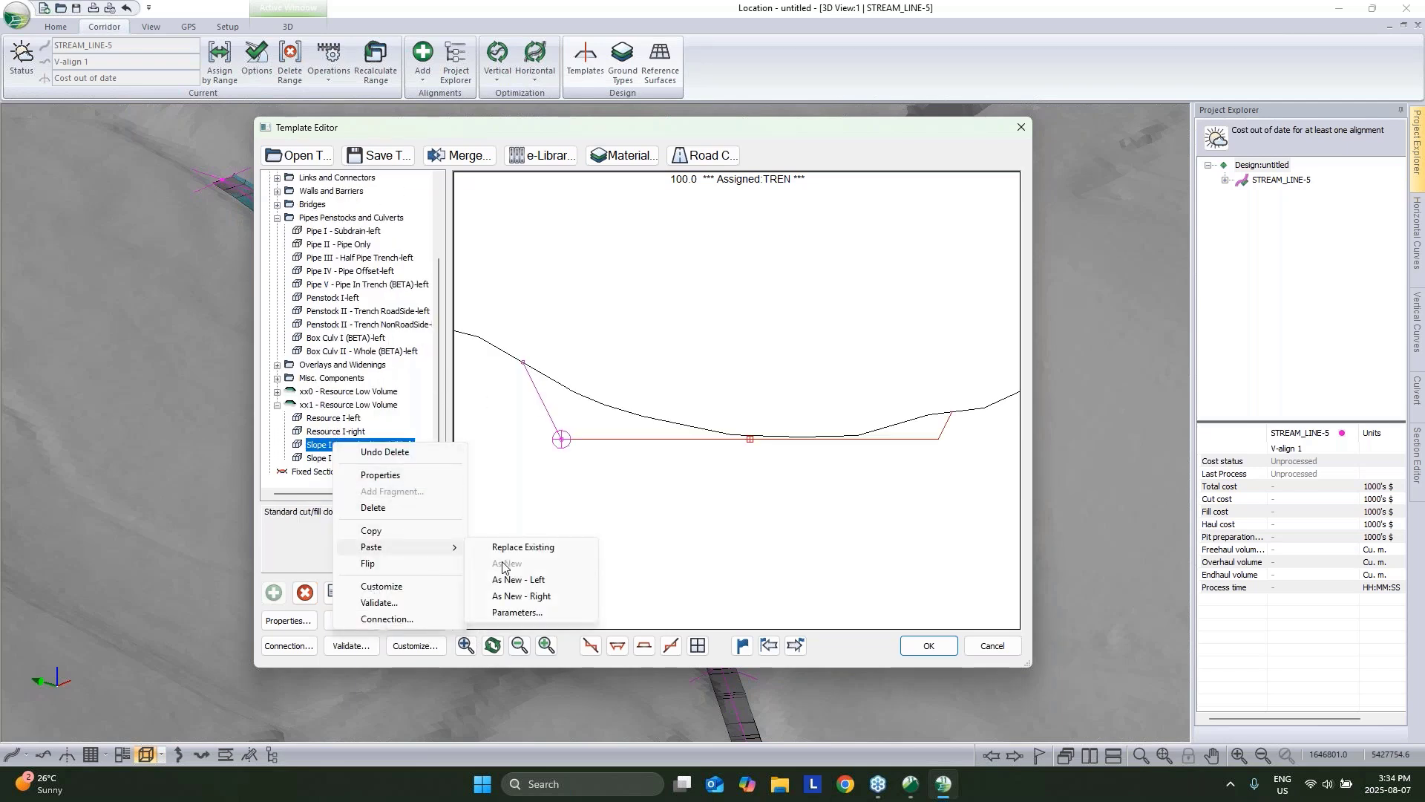
{"action": "left_click", "coordinate": [518, 580]}
{"action": "scroll", "coordinate": [334, 398], "scroll_direction": "up", "scroll_amount": 3}
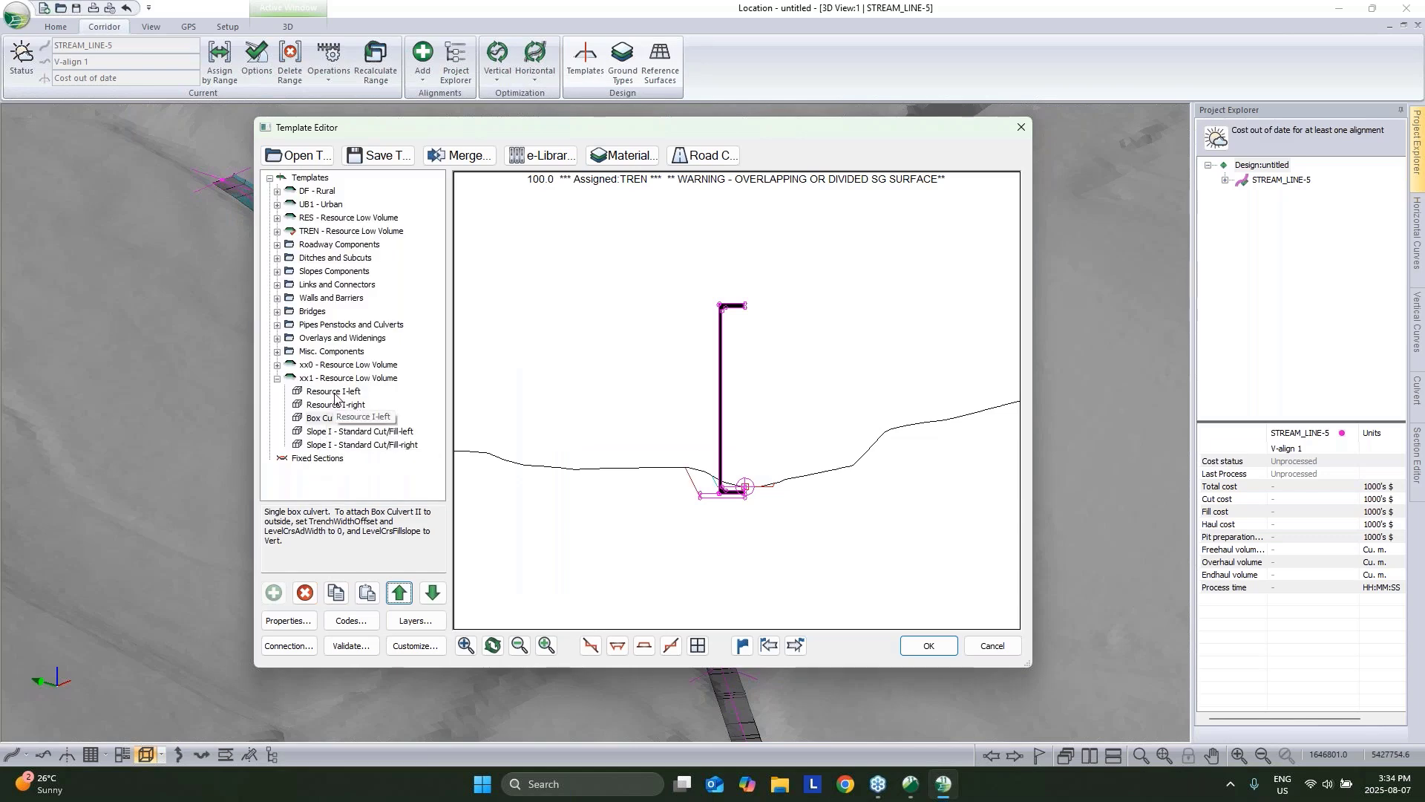
Delete the Resource I-left and Resource I-right components from the xx1 template.
{"action": "left_click", "coordinate": [334, 392]}
{"action": "left_click", "coordinate": [304, 592]}
{"action": "left_click", "coordinate": [304, 592]}
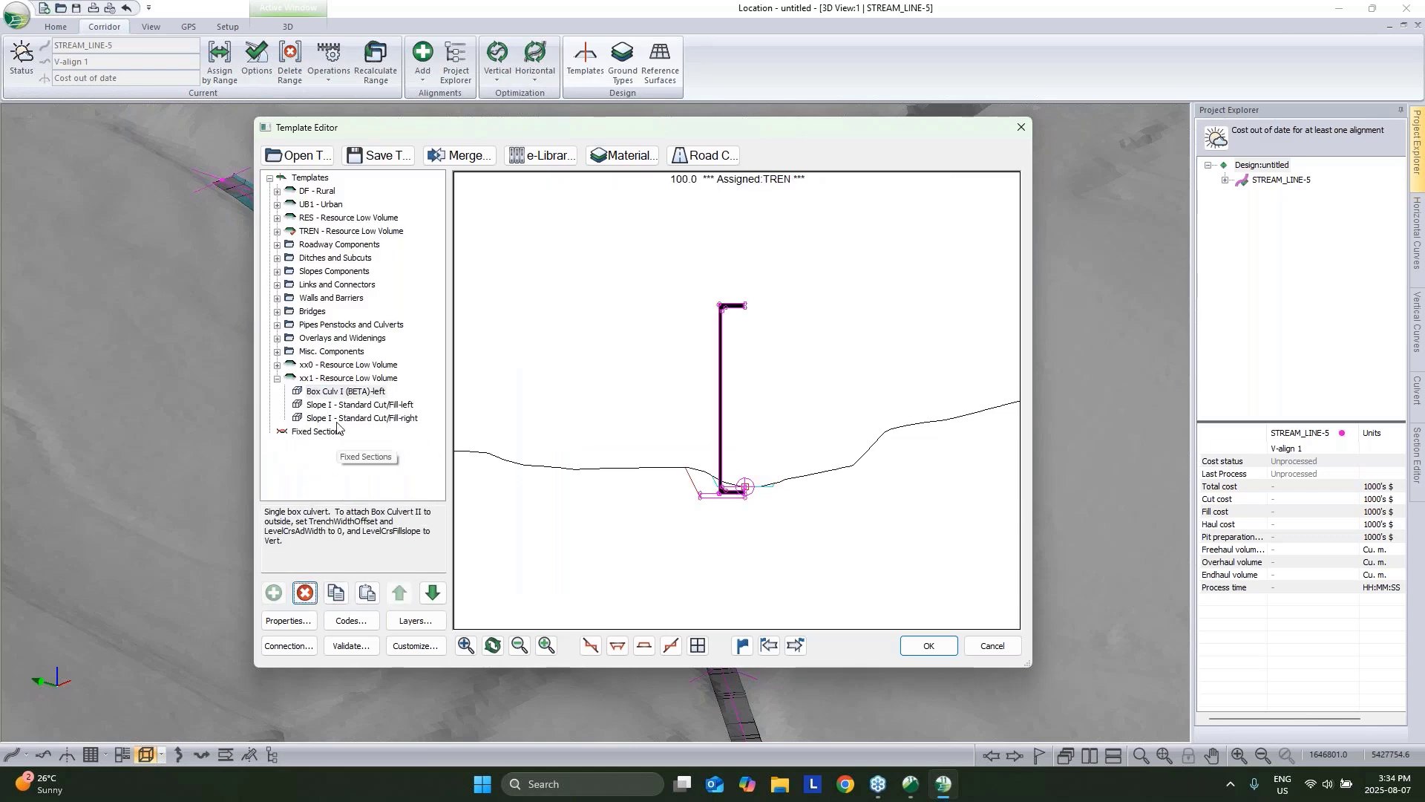
Set the Box Culv I (BETA) component's default rise to 1.8 m and span to 2.4 m.
{"action": "double_click", "coordinate": [345, 391]}
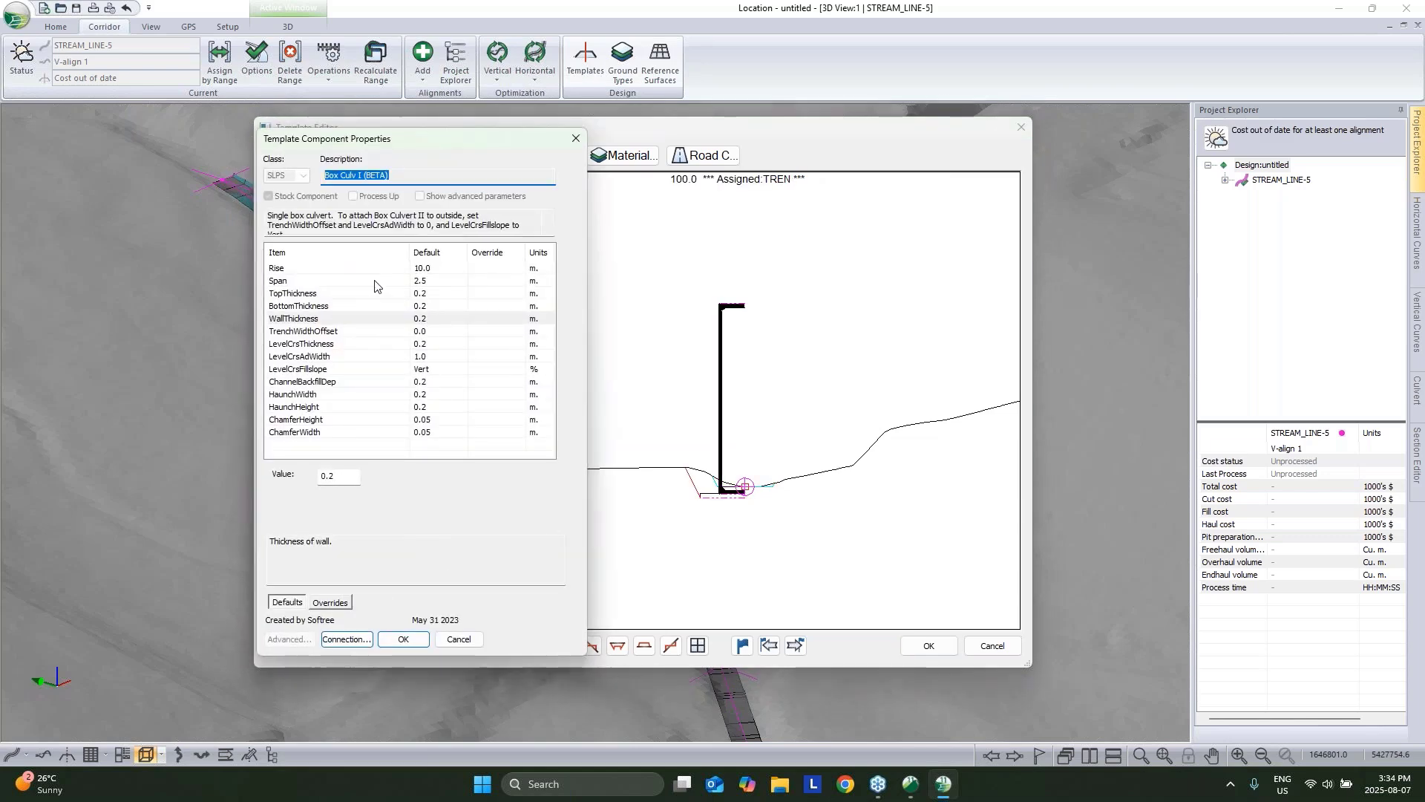
{"action": "left_click", "coordinate": [434, 269]}
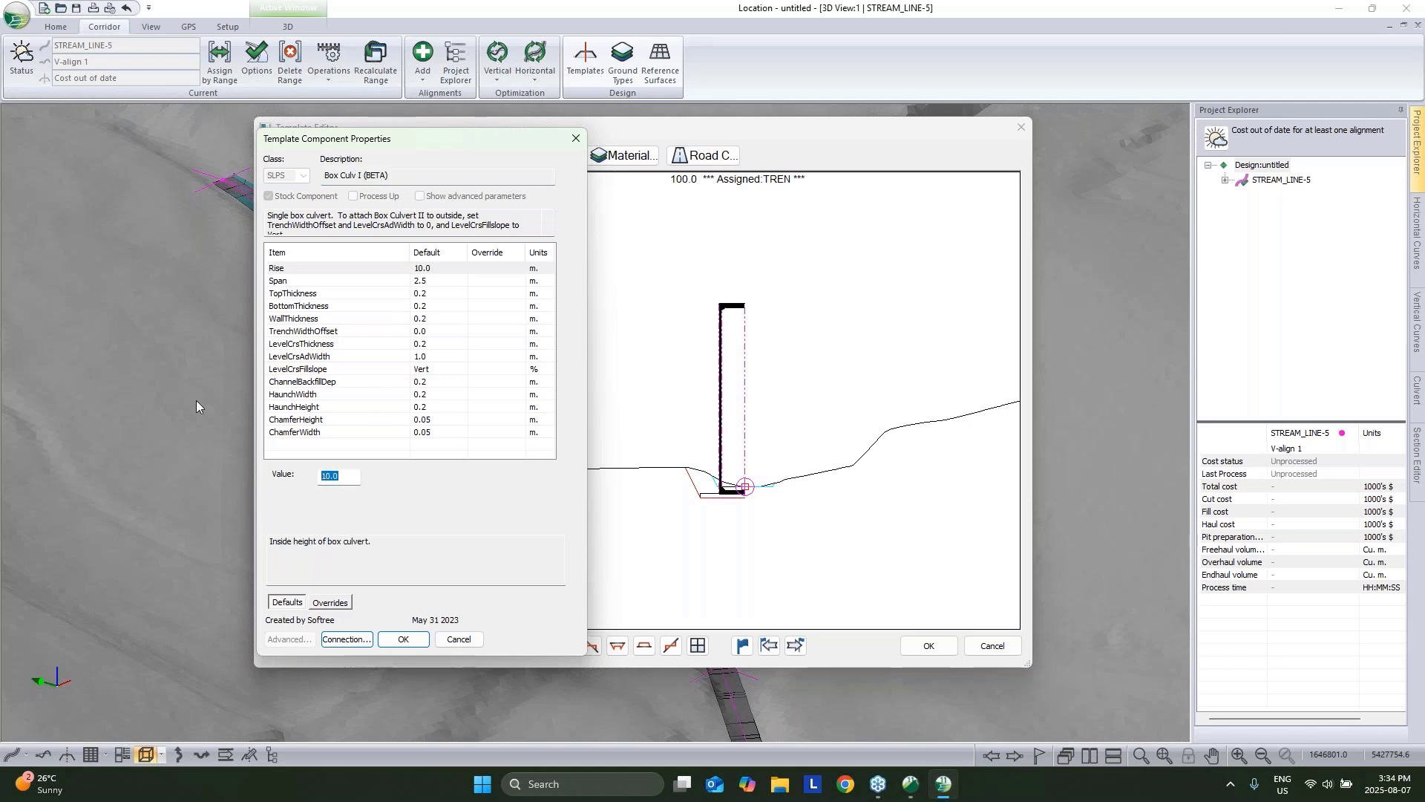
{"action": "type", "text": "1.8"}
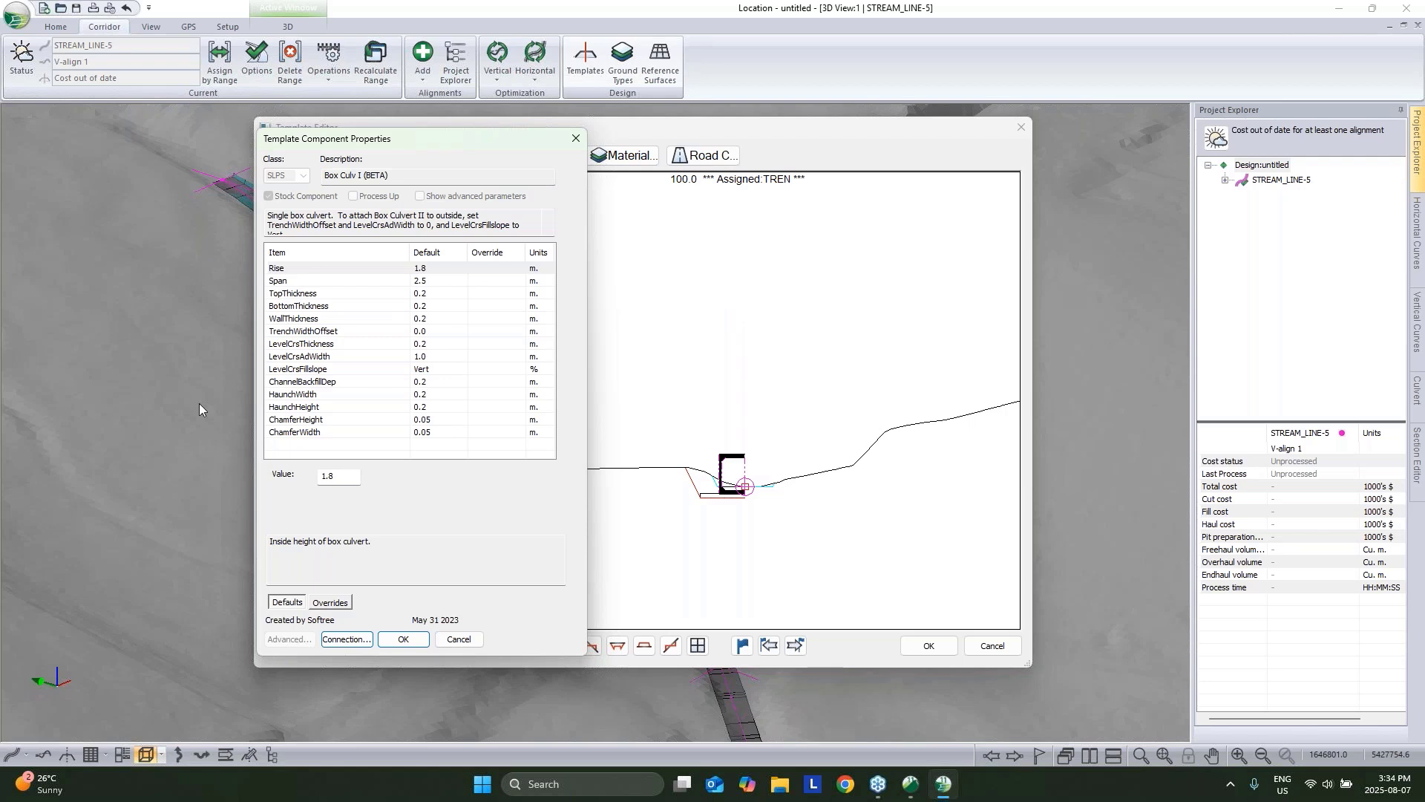
{"action": "left_click", "coordinate": [418, 281]}
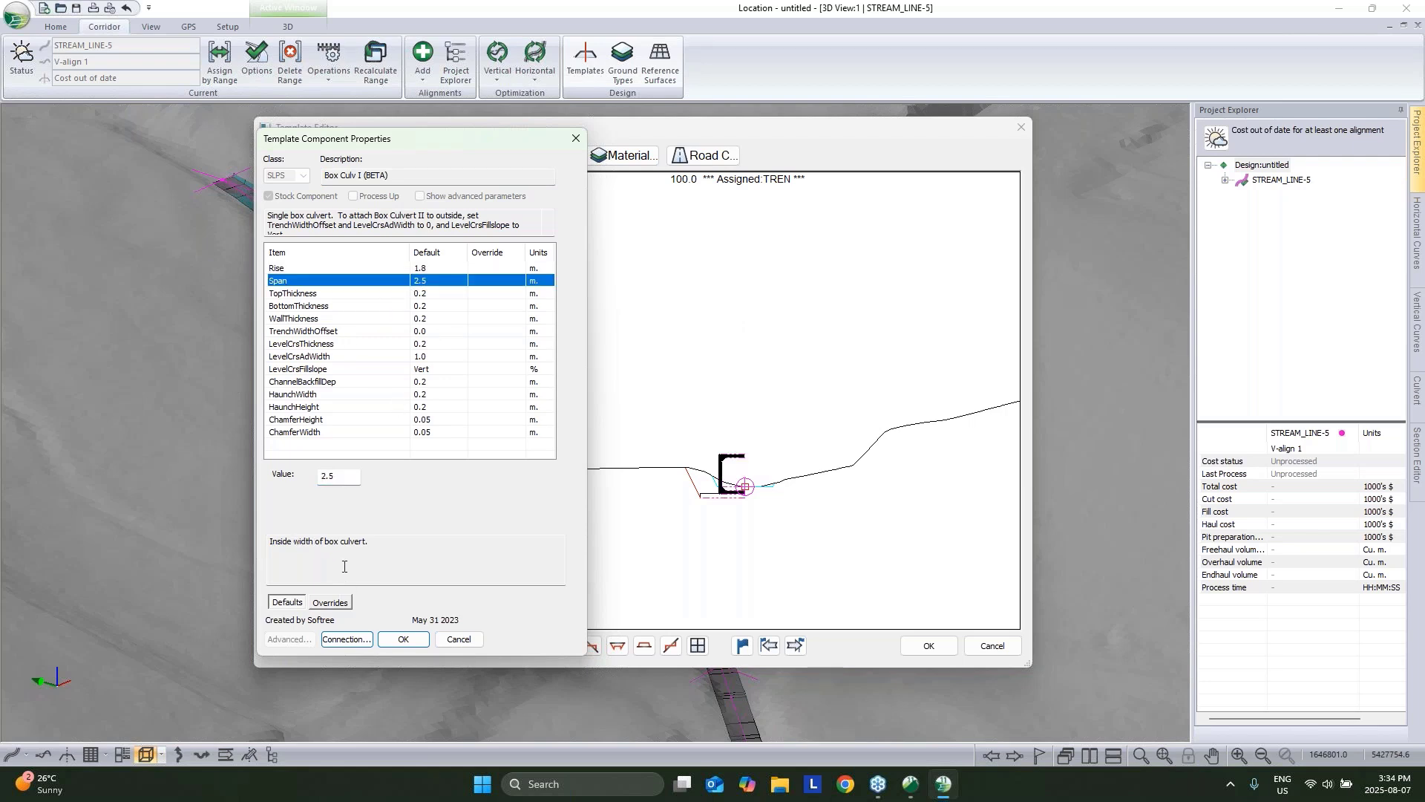
{"action": "double_click", "coordinate": [339, 476]}
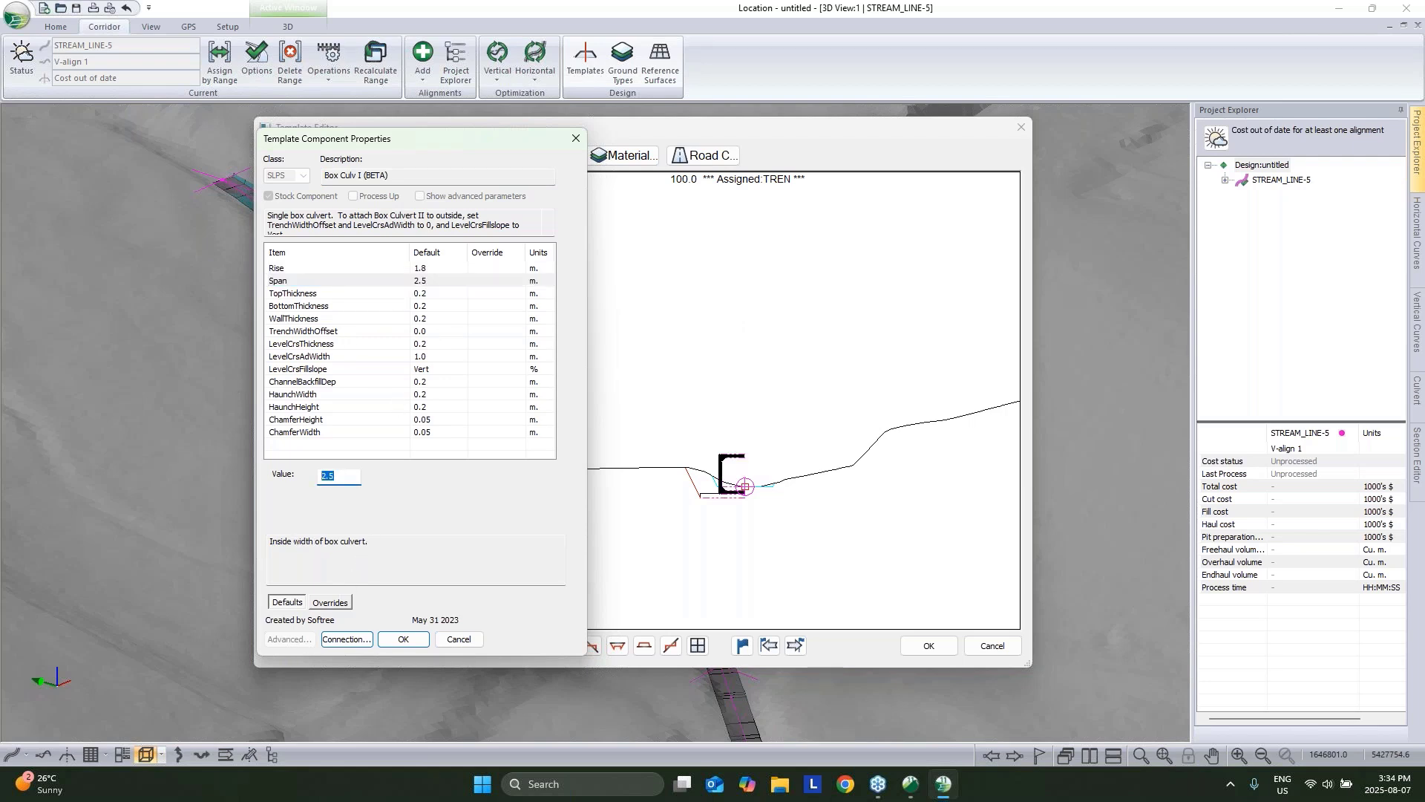
{"action": "type", "text": "2.4"}
{"action": "left_click", "coordinate": [403, 639]}
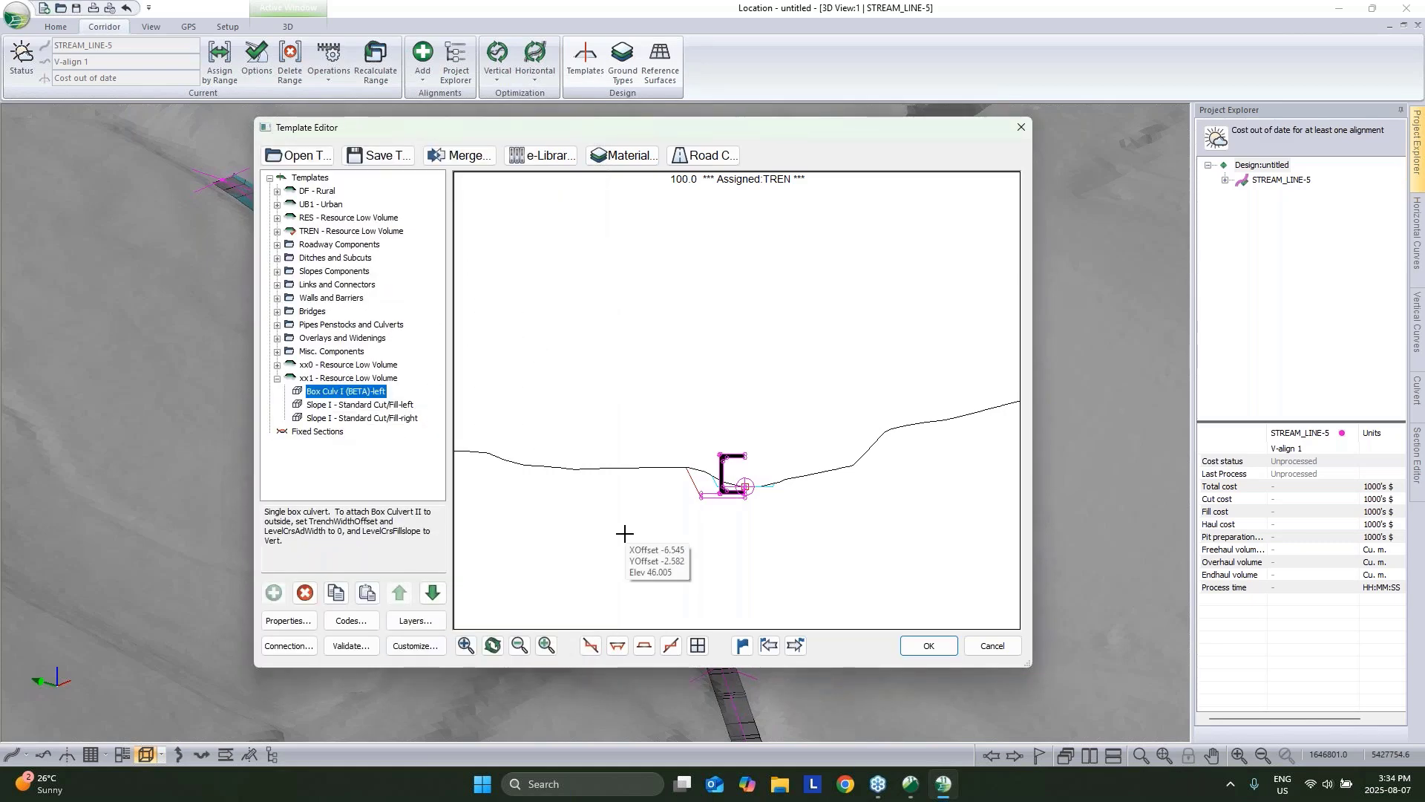
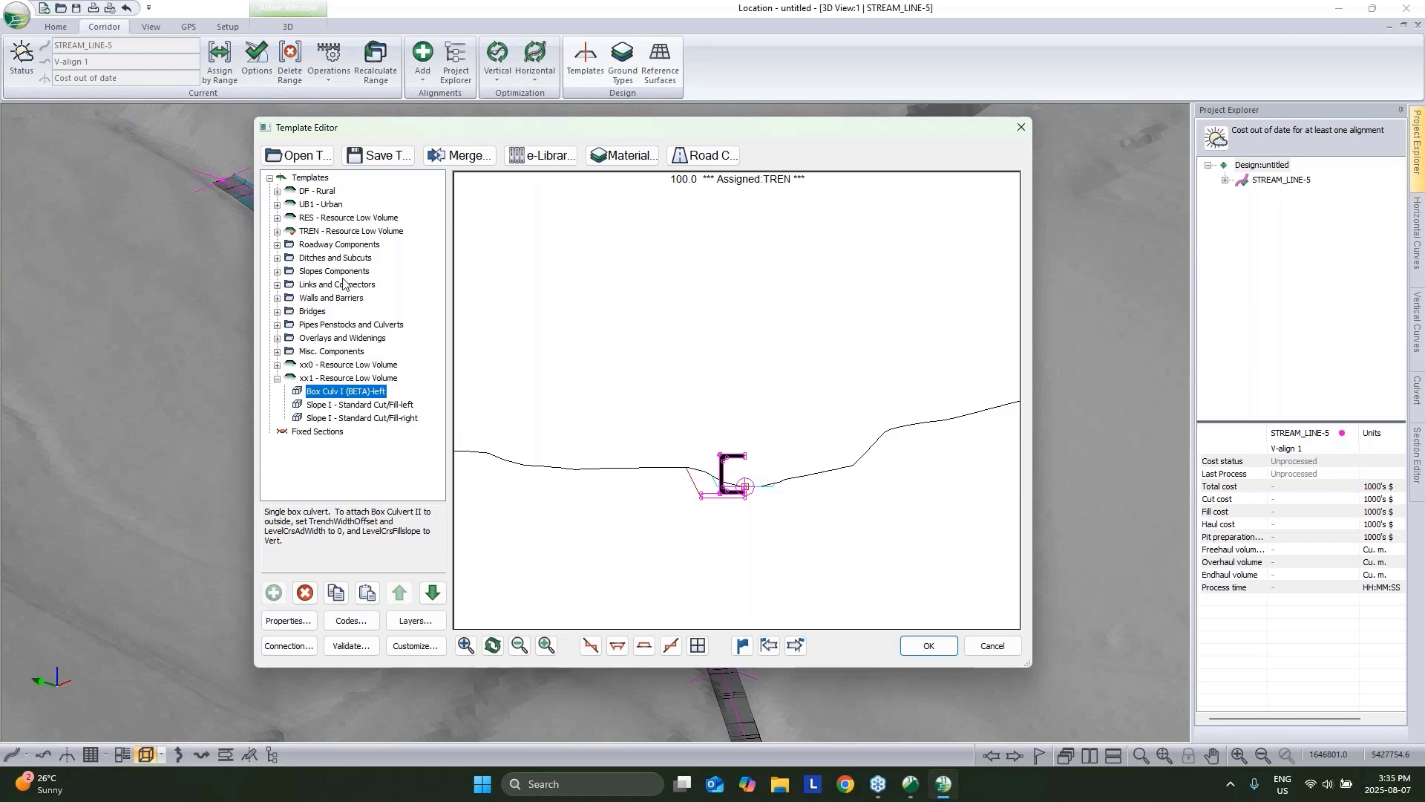
Open the template file Box Culvert Template and Channel Realignment.tpl from the Major folder of Culvert webinar - 2025-08-07 on the desktop.
{"action": "left_click", "coordinate": [318, 165]}
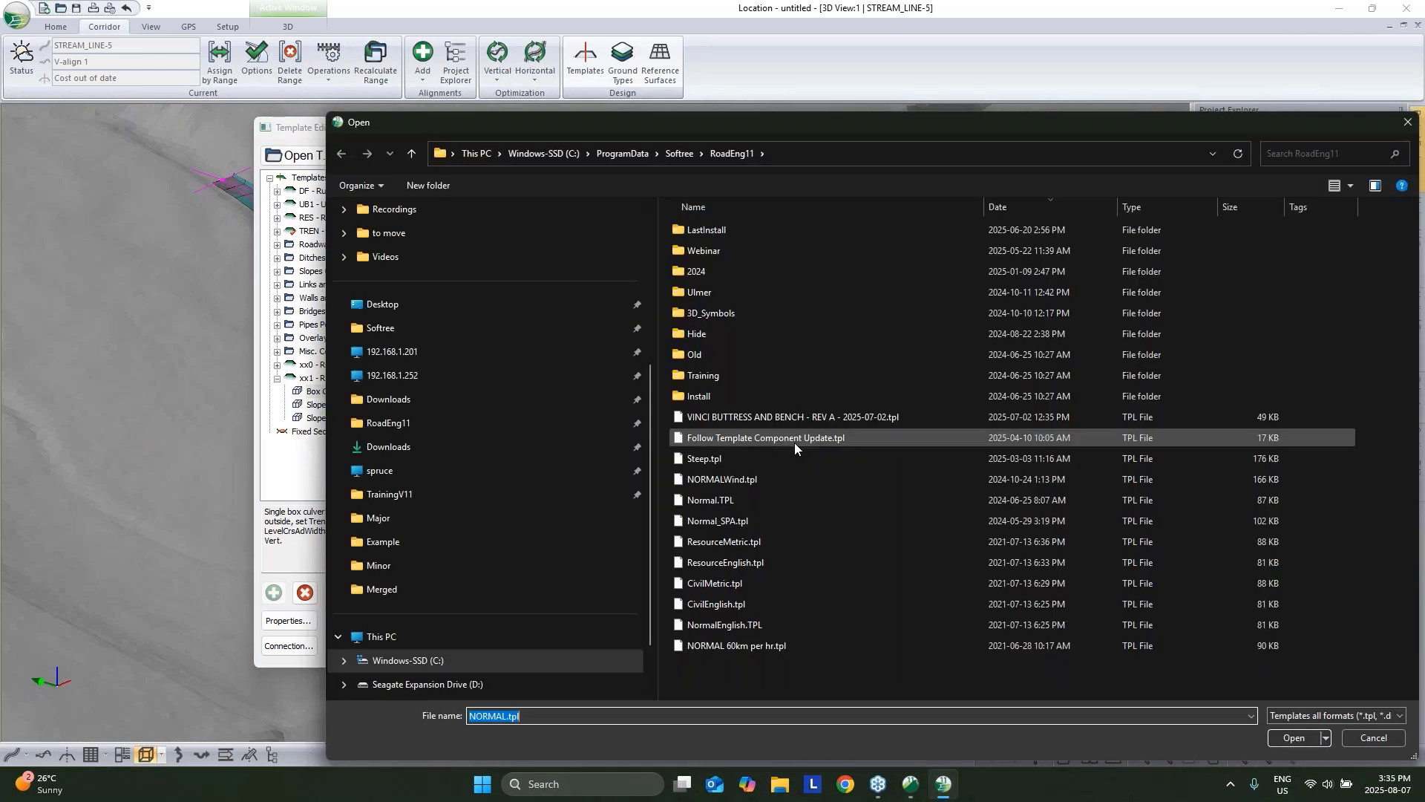
{"action": "left_click", "coordinate": [413, 311]}
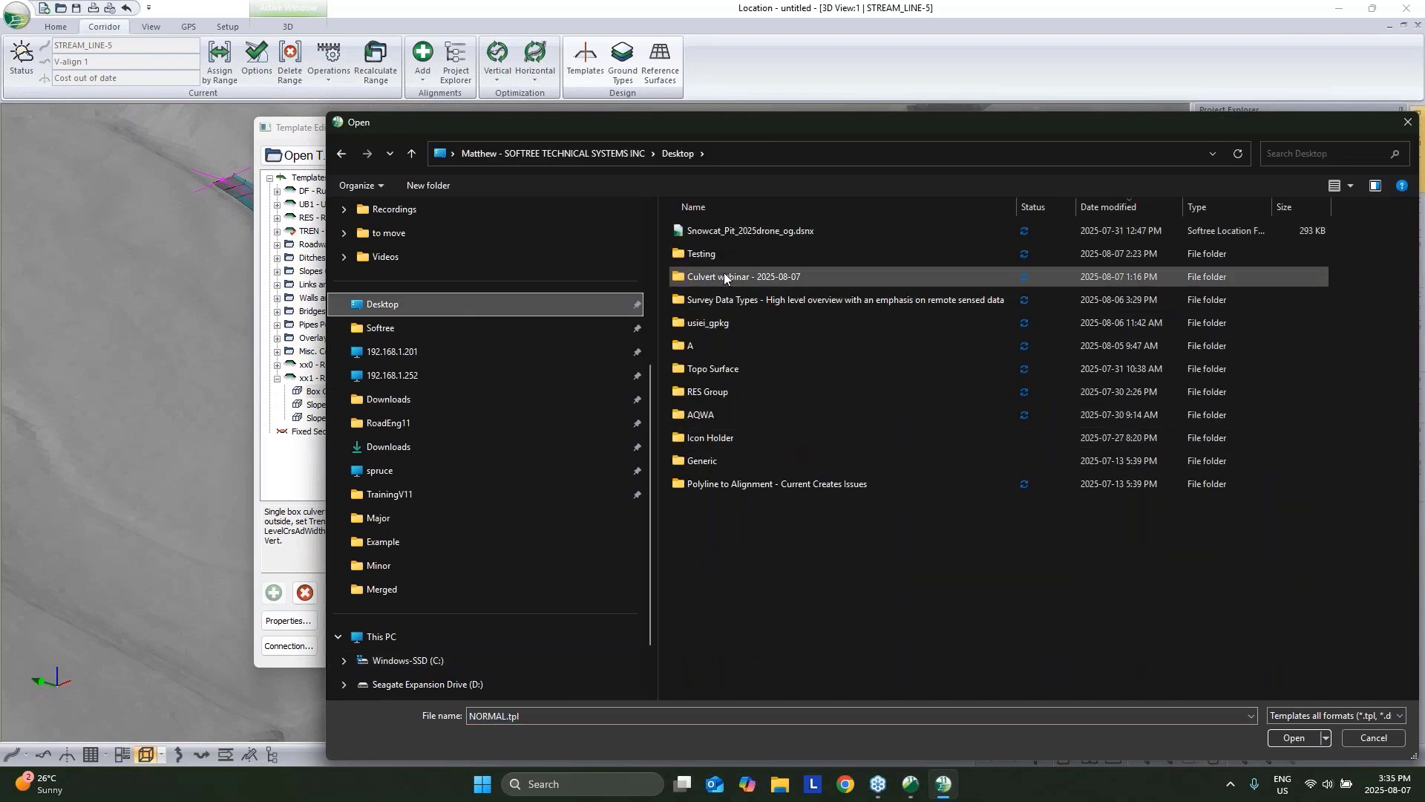
{"action": "double_click", "coordinate": [723, 278]}
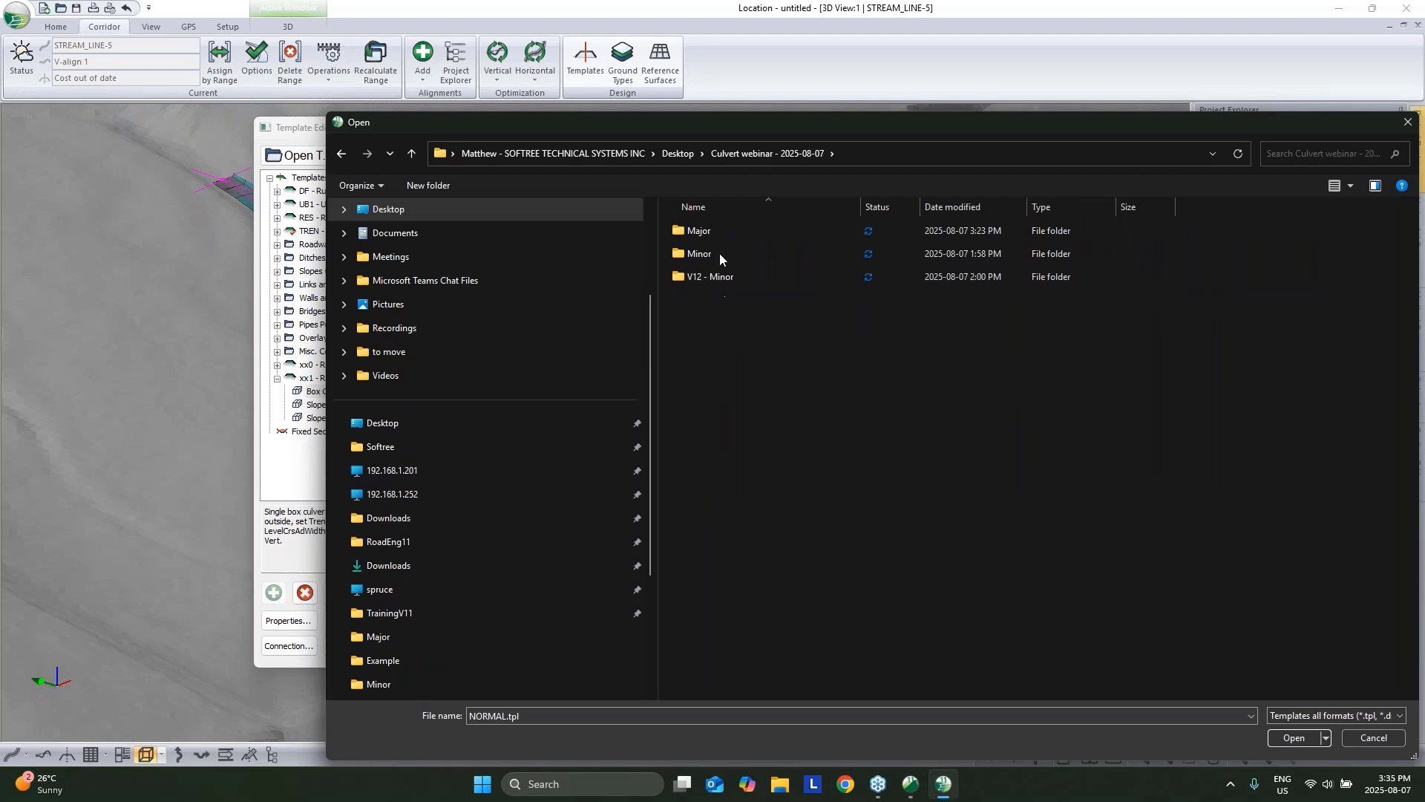
{"action": "double_click", "coordinate": [702, 231]}
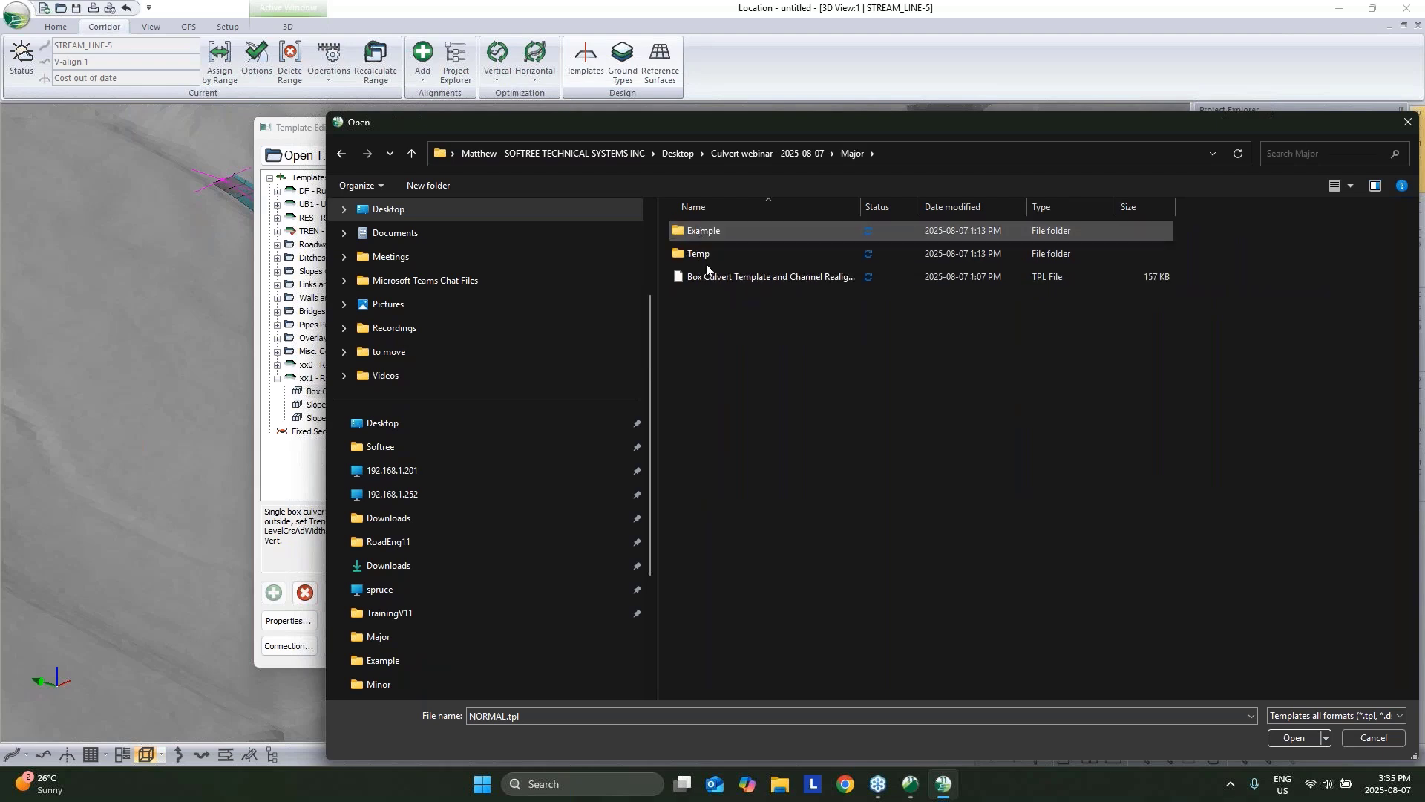
{"action": "left_click", "coordinate": [714, 279]}
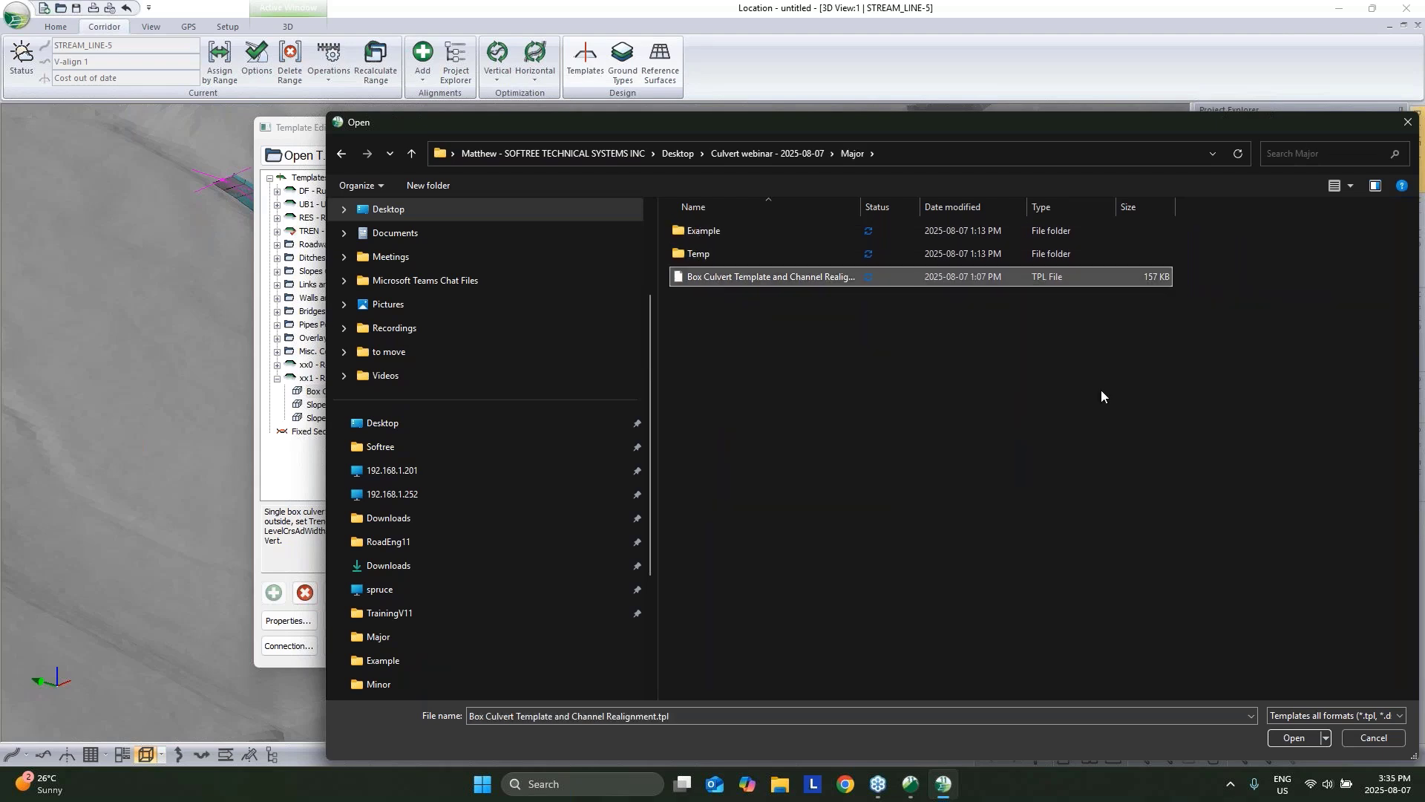
{"action": "left_click", "coordinate": [1292, 738]}
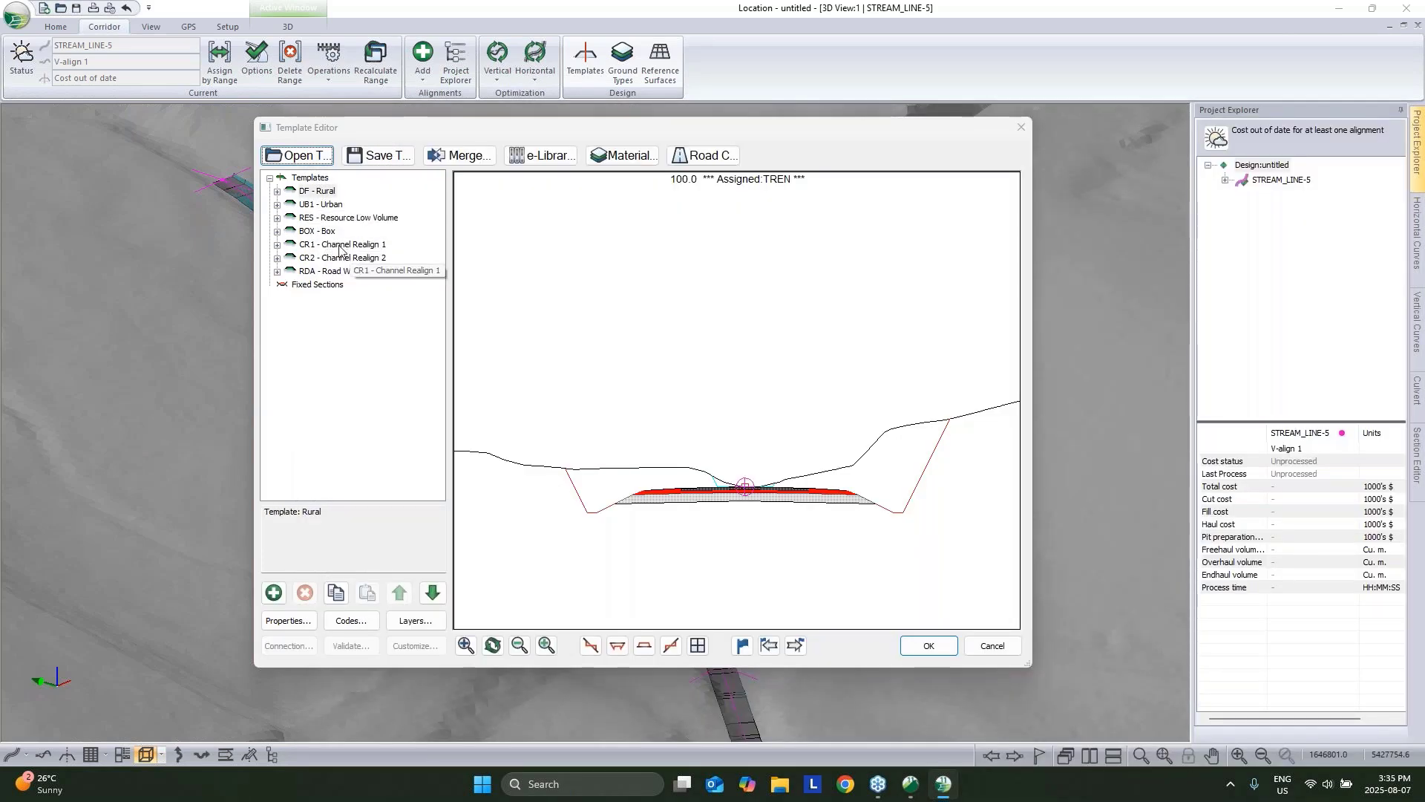
Preview the Channel Realign 1, Box and Road W Armour templates, and accept the loaded template set.
{"action": "left_click", "coordinate": [339, 246]}
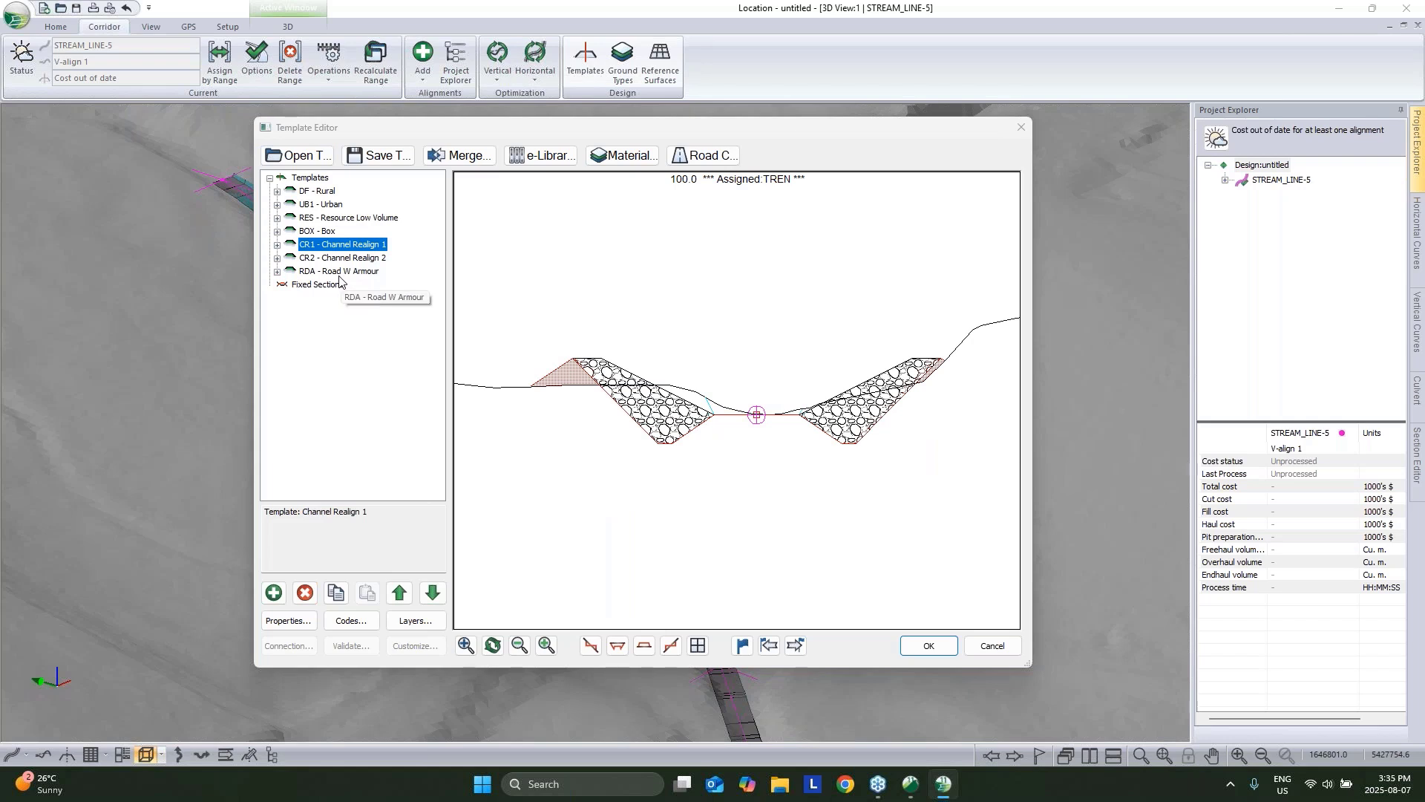
{"action": "left_click", "coordinate": [317, 235]}
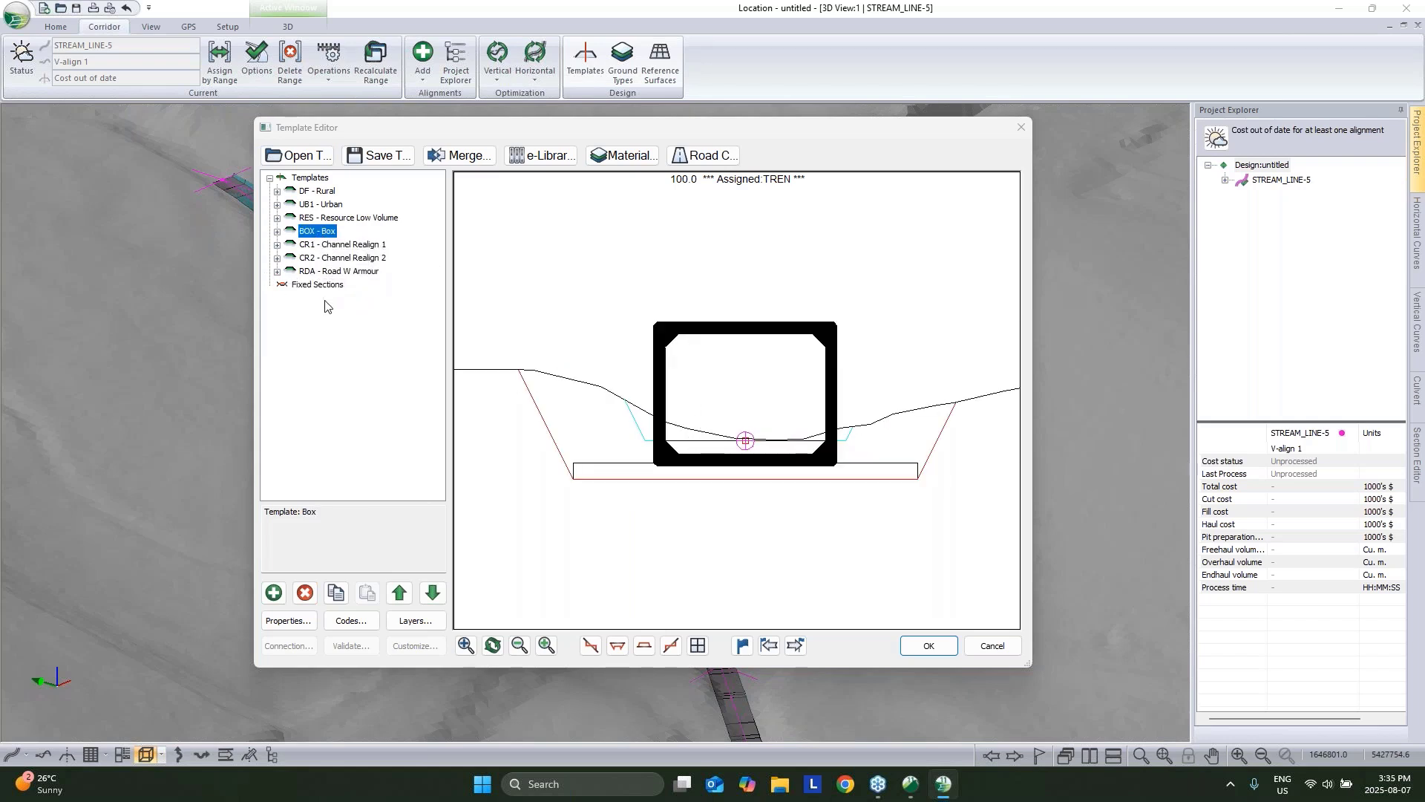
{"action": "left_click", "coordinate": [338, 271]}
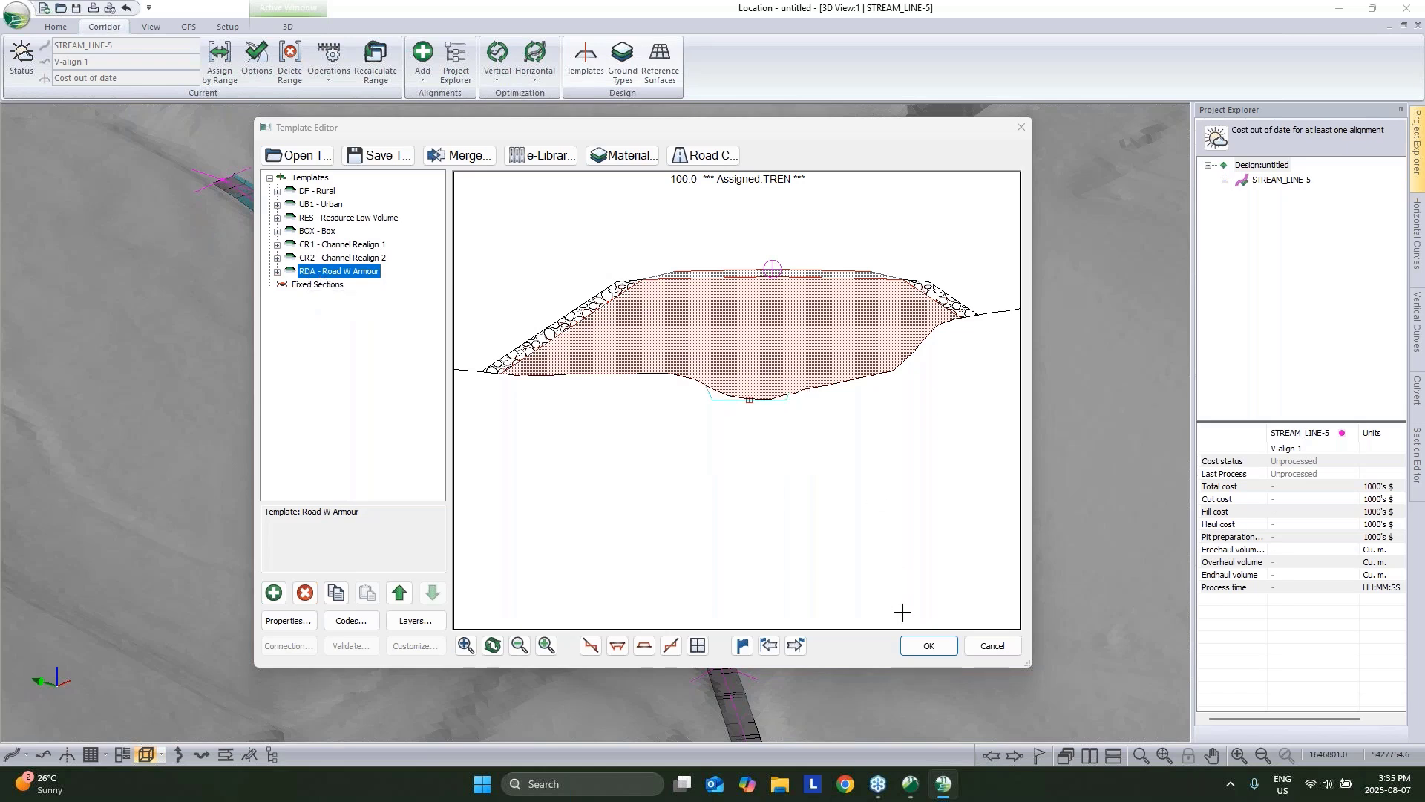
{"action": "left_click", "coordinate": [929, 646]}
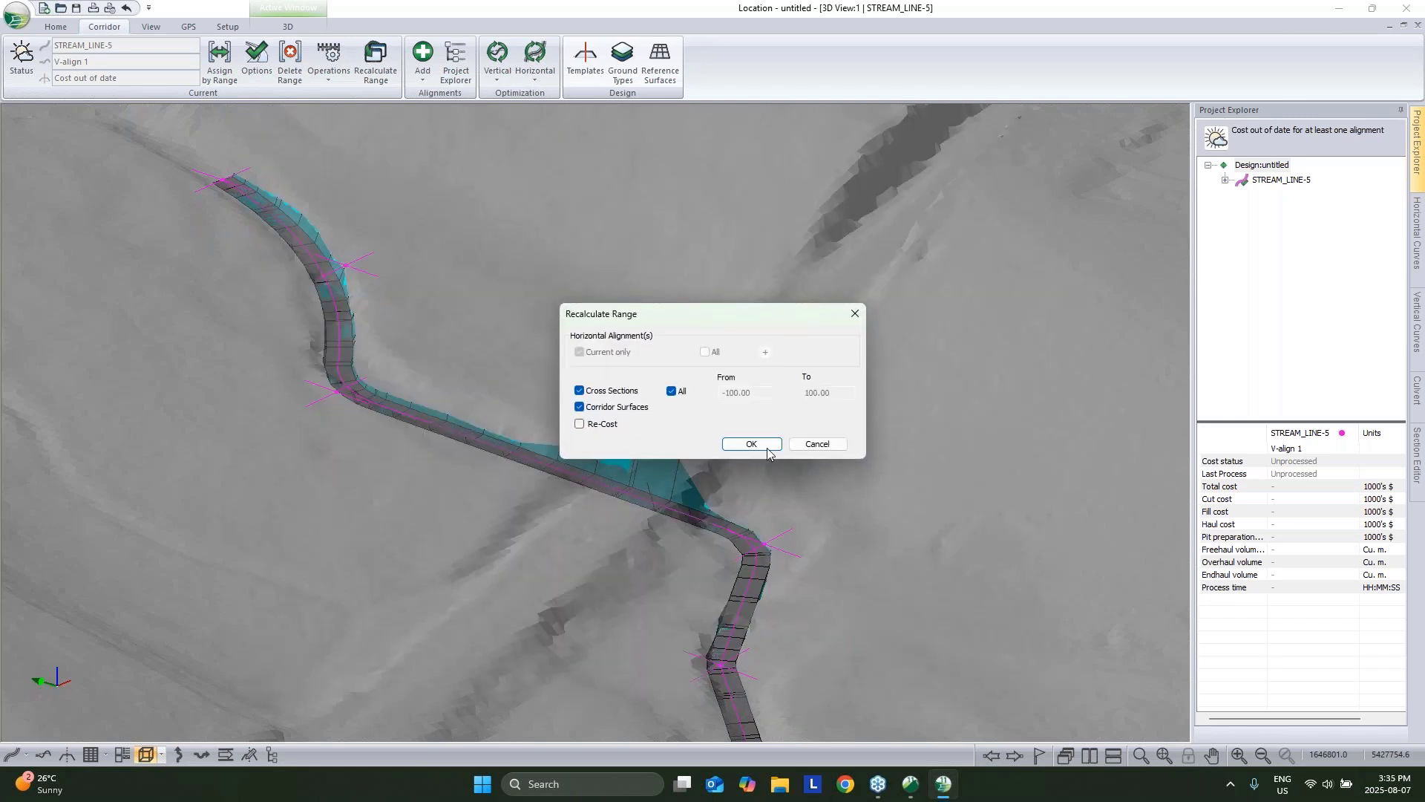
Recalculate the corridor, assign the CR2 Channel Realign 2 template to the full STREAM_LINE-5 range, and recalculate its cross sections and corridor surfaces.
{"action": "left_click", "coordinate": [767, 447]}
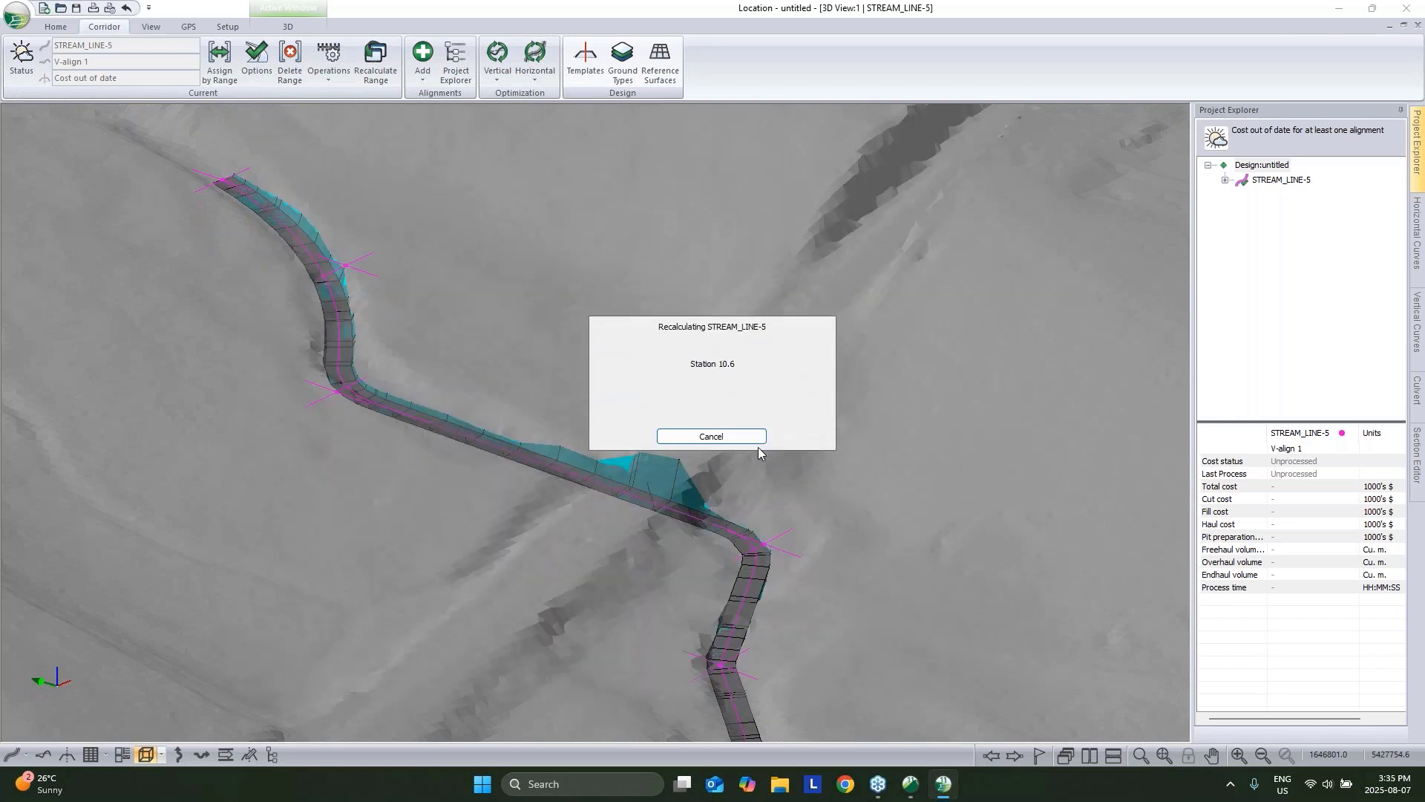
{"action": "left_click", "coordinate": [219, 61]}
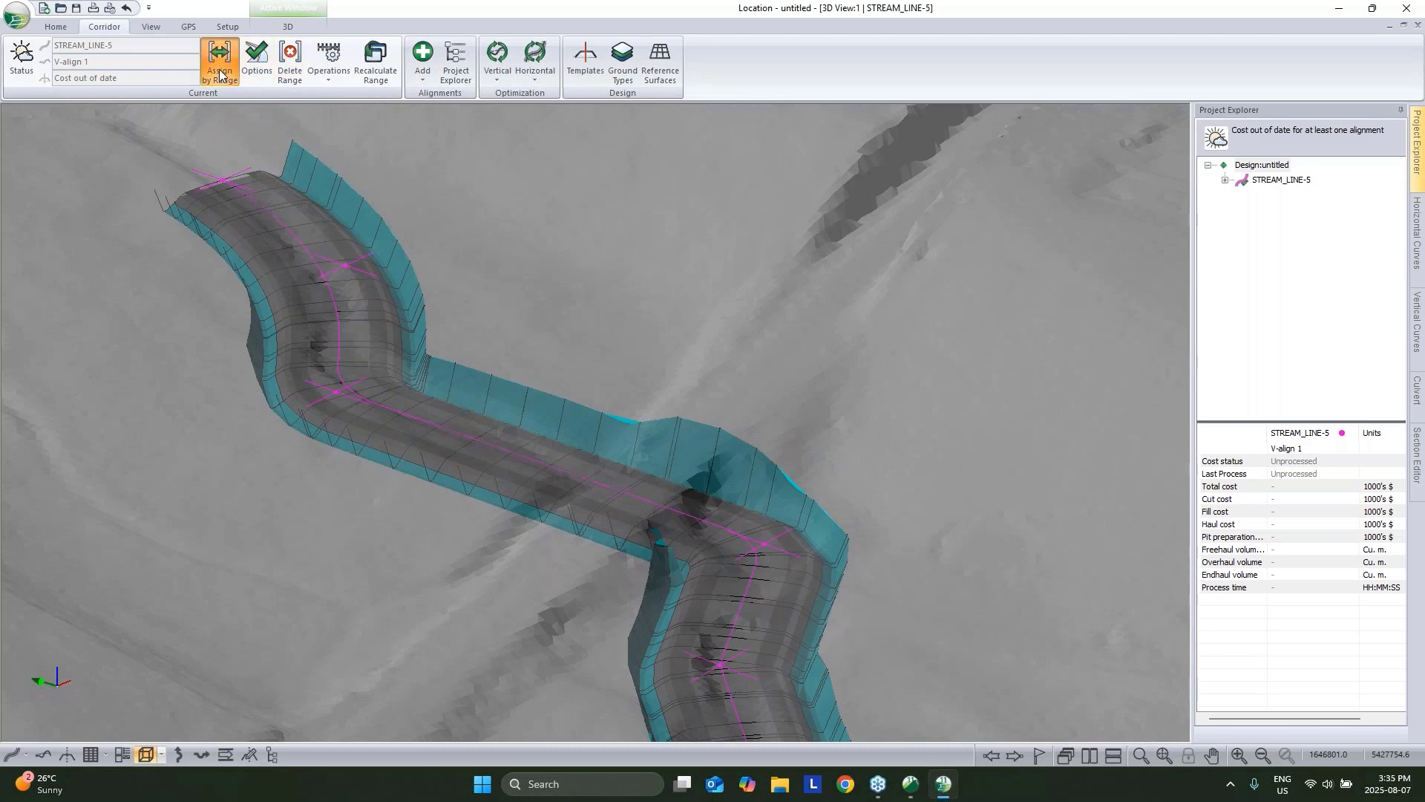
{"action": "left_click", "coordinate": [601, 271]}
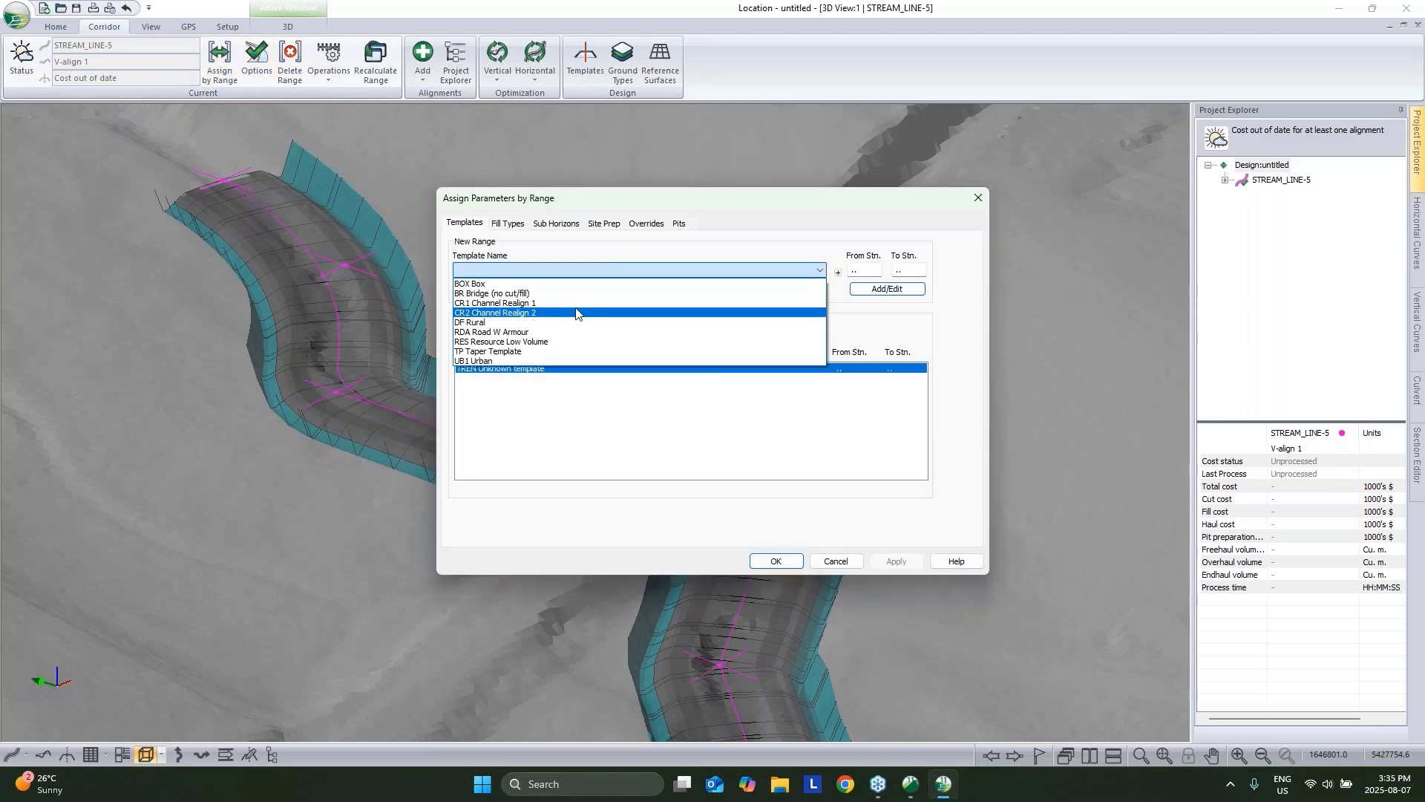
{"action": "left_click", "coordinate": [585, 309]}
{"action": "left_click", "coordinate": [889, 289]}
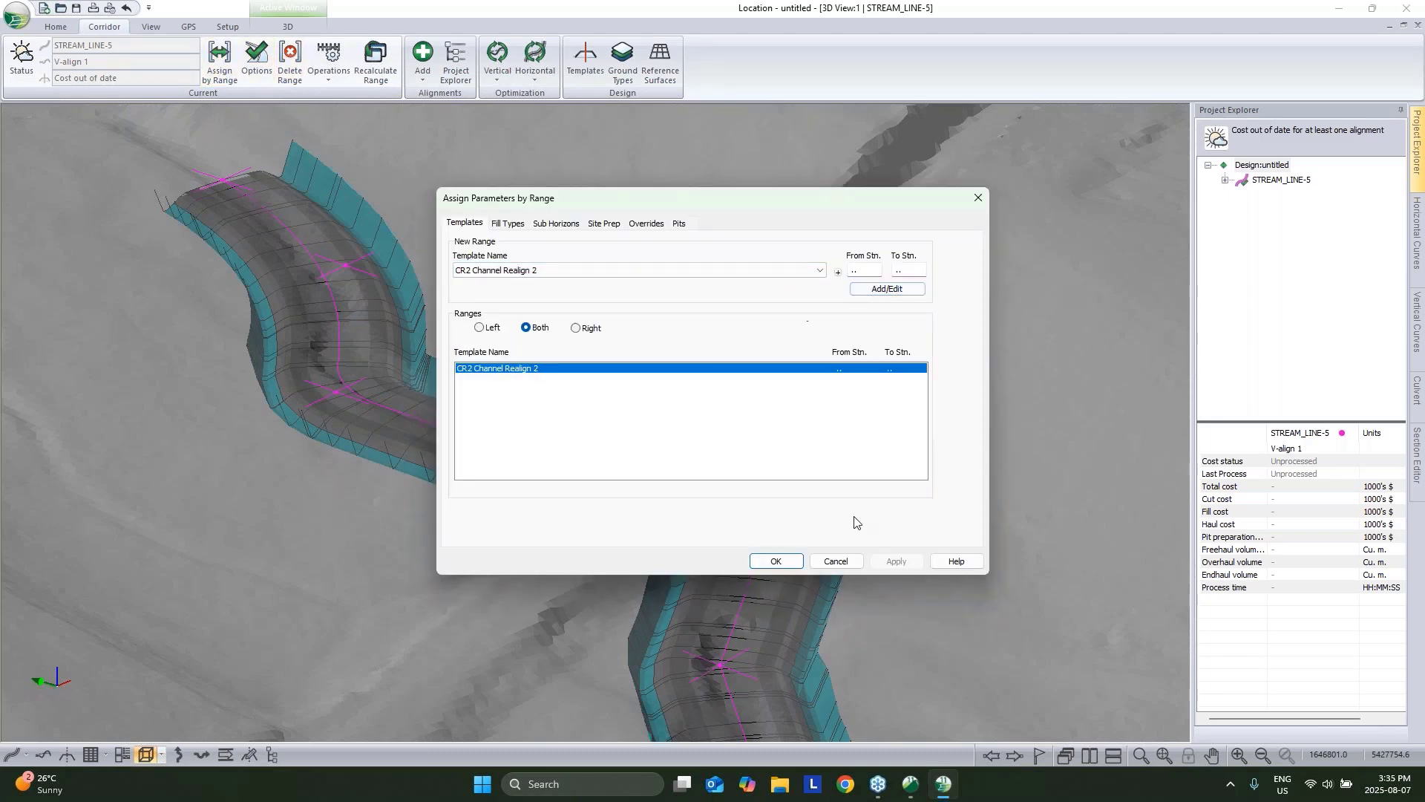
{"action": "left_click", "coordinate": [776, 561]}
{"action": "left_click", "coordinate": [766, 446]}
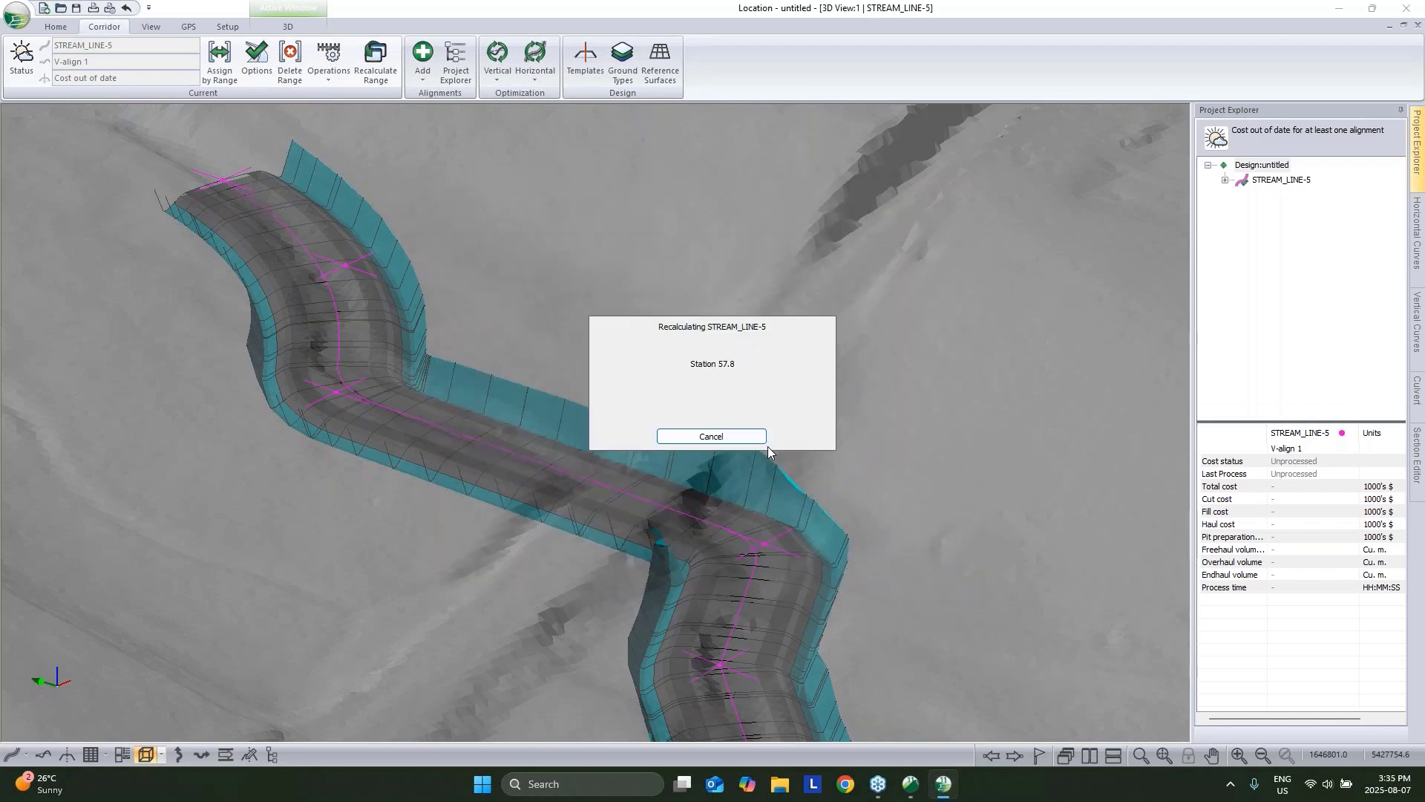
Examine the realigned channel in the 3D, plan, profile and section views around the stream bend near station 14.5.
{"action": "left_click_drag", "start_coordinate": [660, 465], "coordinate": [753, 342]}
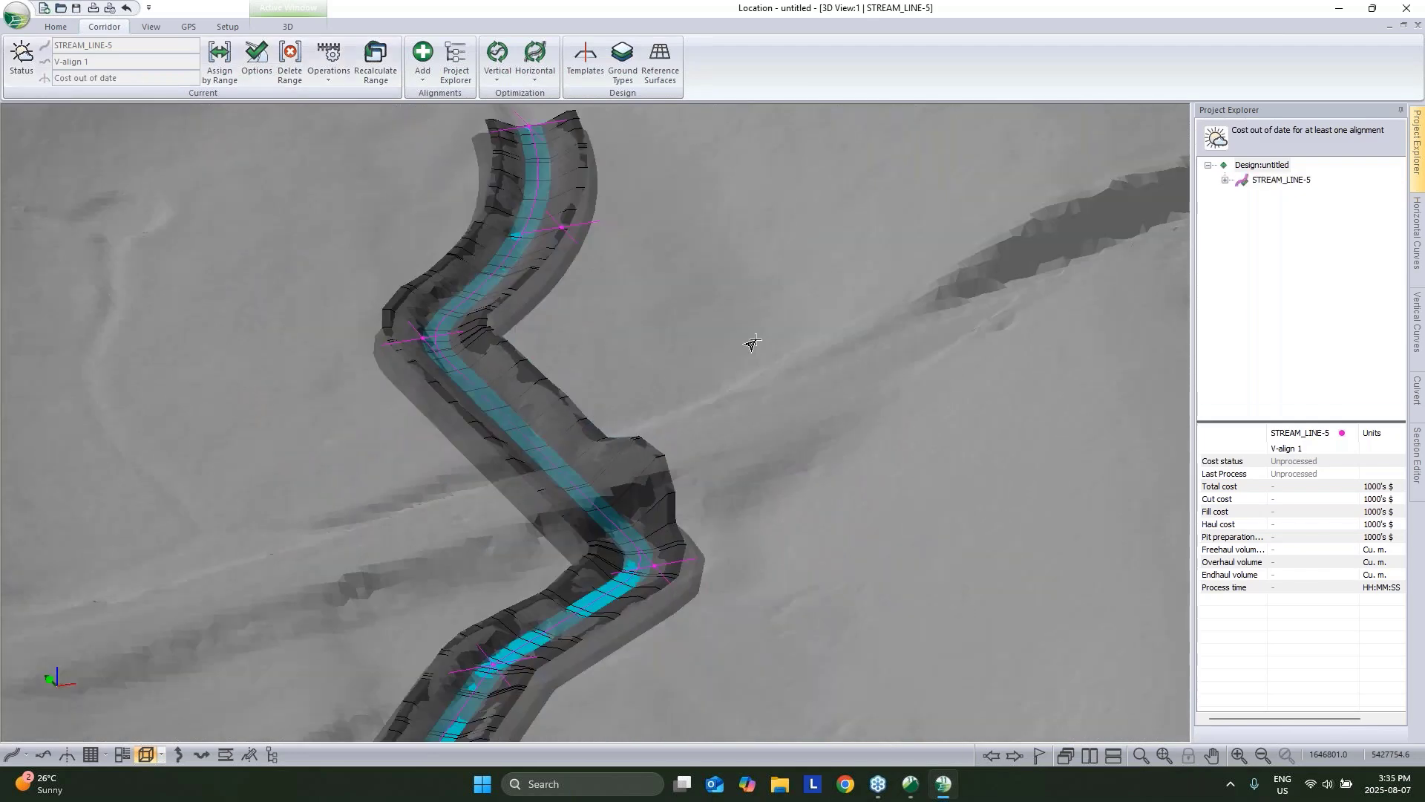
{"action": "left_click", "coordinate": [1404, 26]}
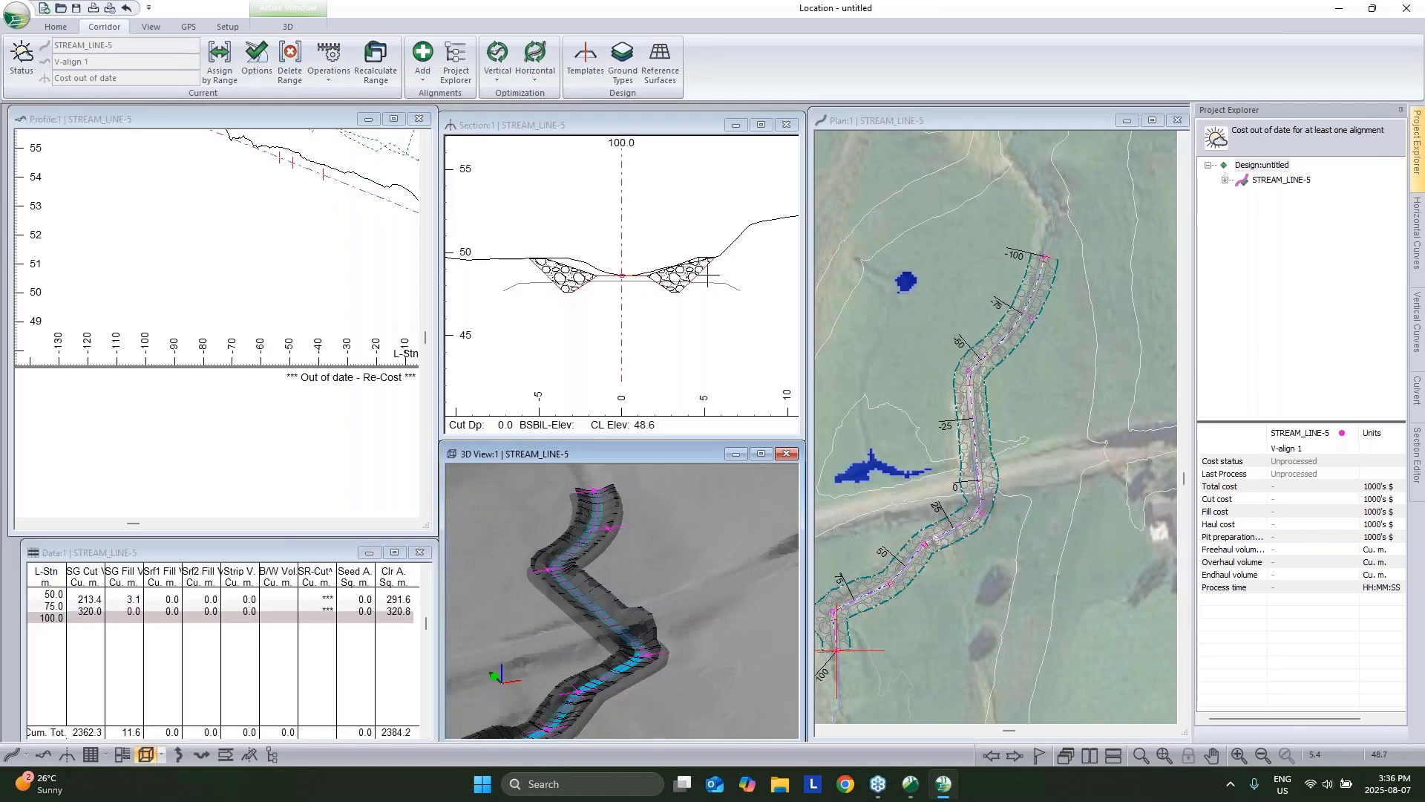
{"action": "middle_click_drag", "start_coordinate": [962, 513], "coordinate": [982, 474]}
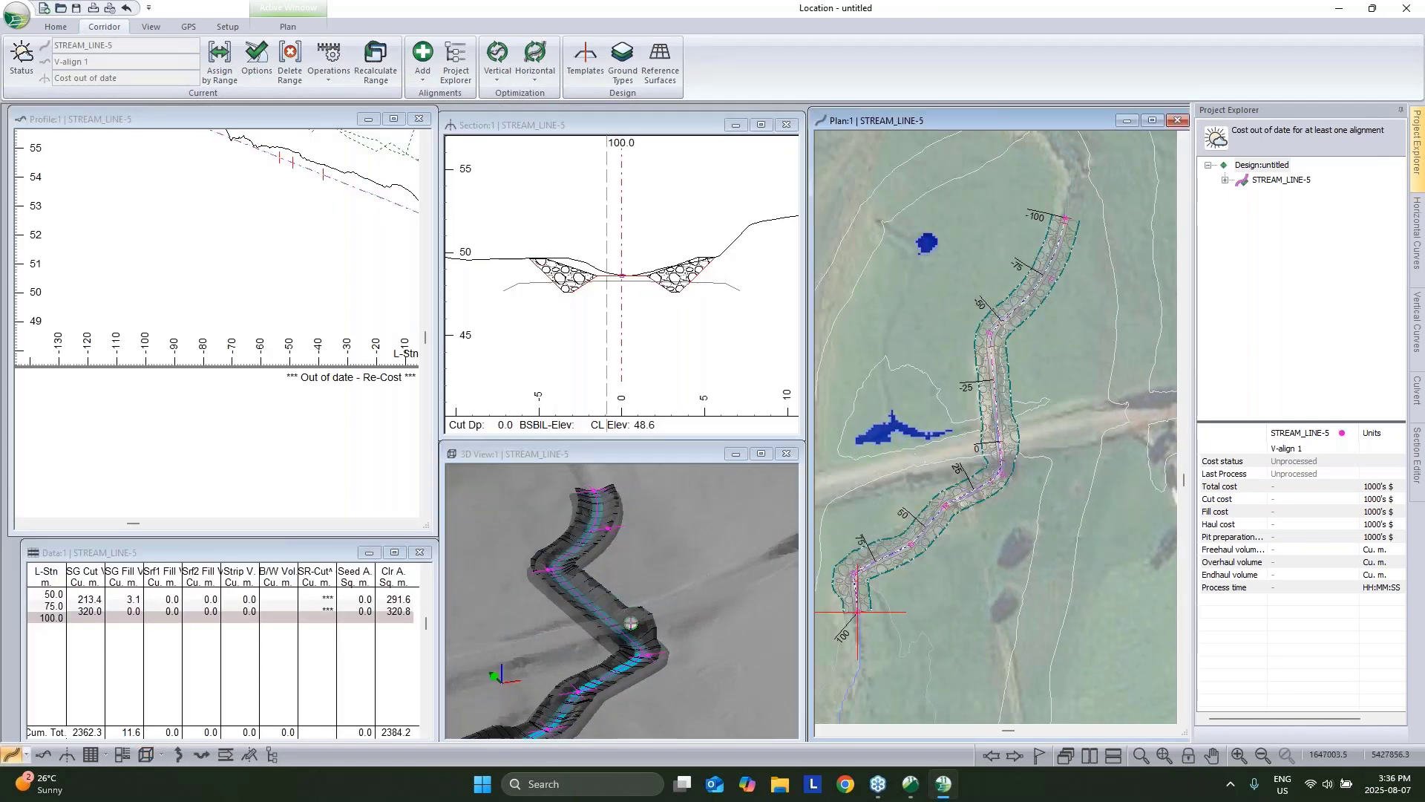
{"action": "left_click", "coordinate": [996, 479]}
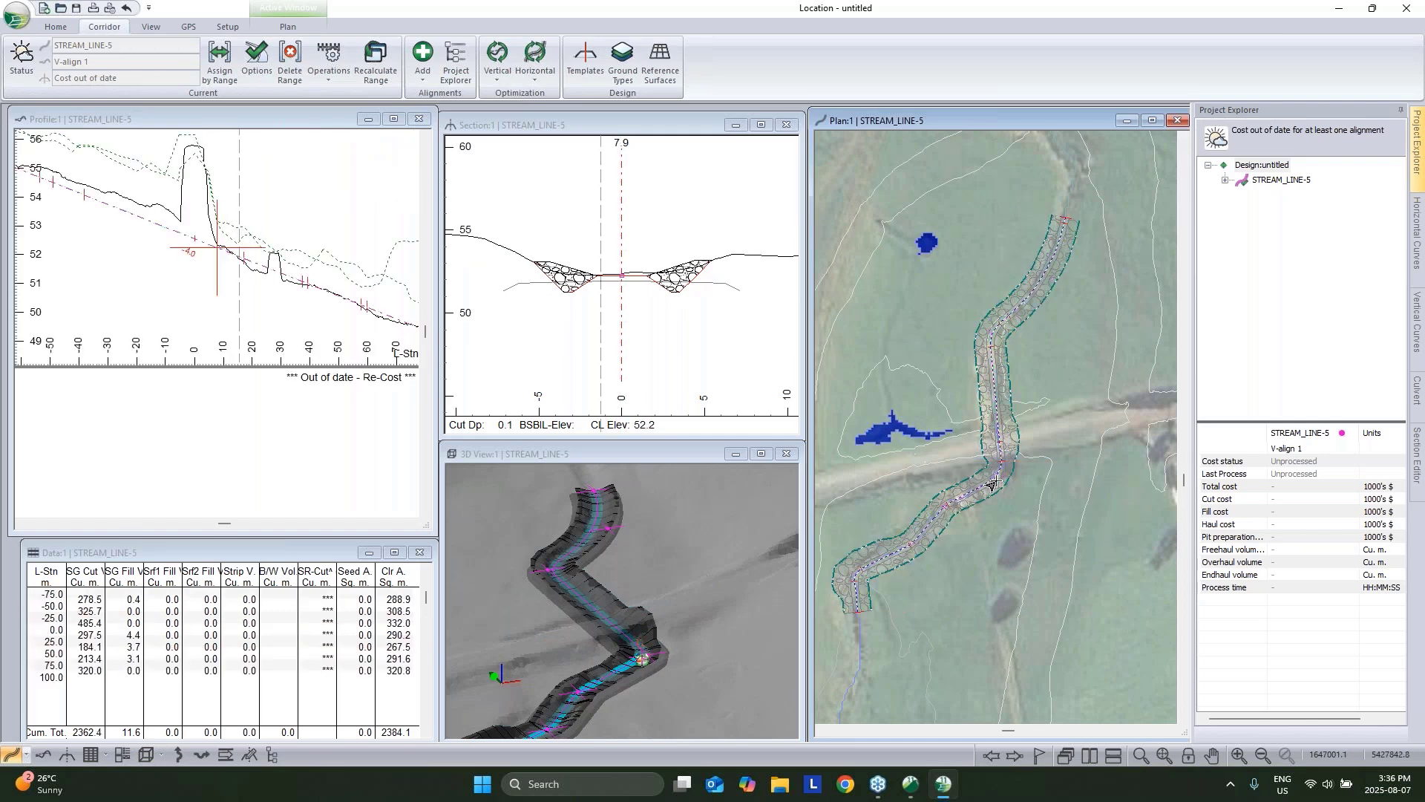
{"action": "scroll", "coordinate": [995, 484], "scroll_direction": "up", "scroll_amount": 4}
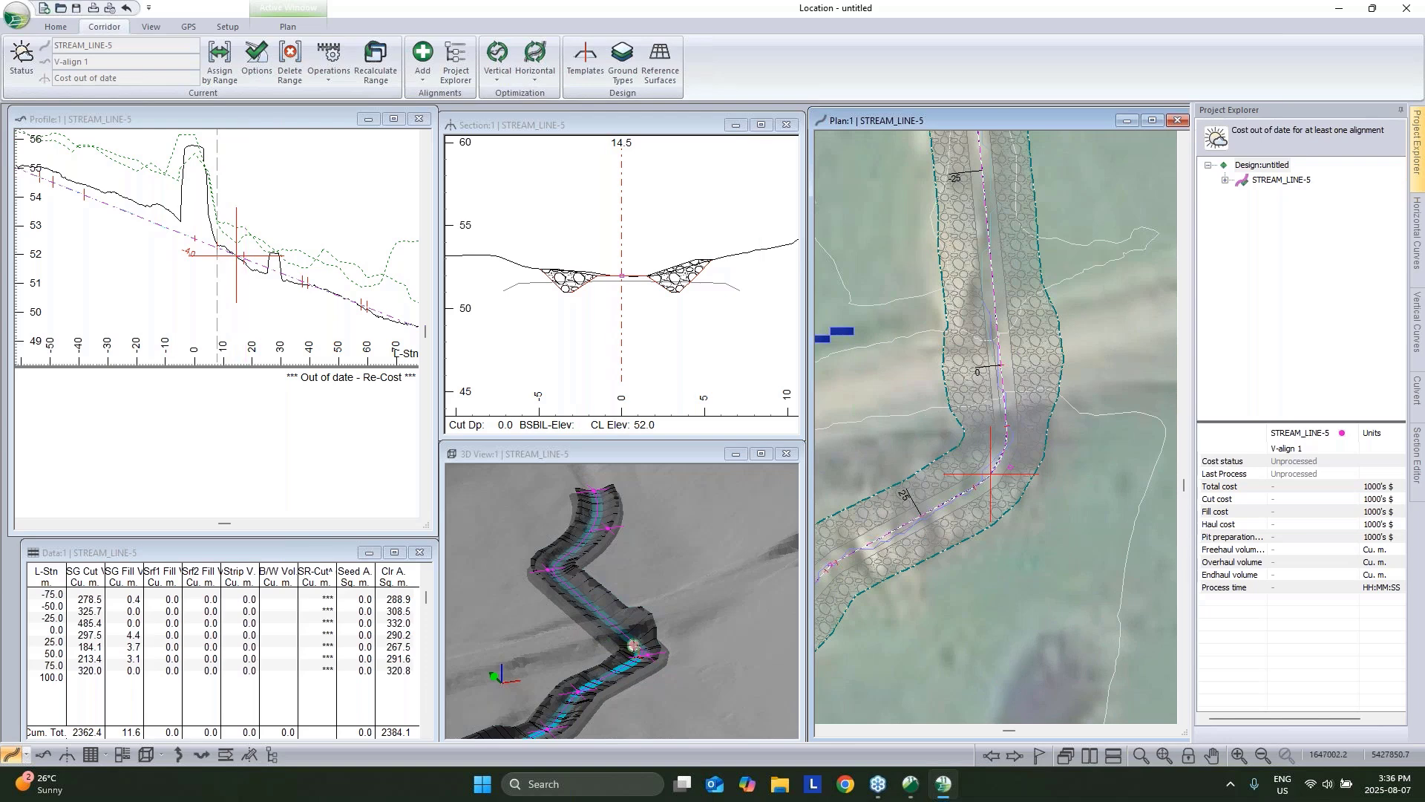
{"action": "left_click_drag", "start_coordinate": [608, 587], "coordinate": [631, 622]}
{"action": "scroll", "coordinate": [675, 579], "scroll_direction": "up", "scroll_amount": 2}
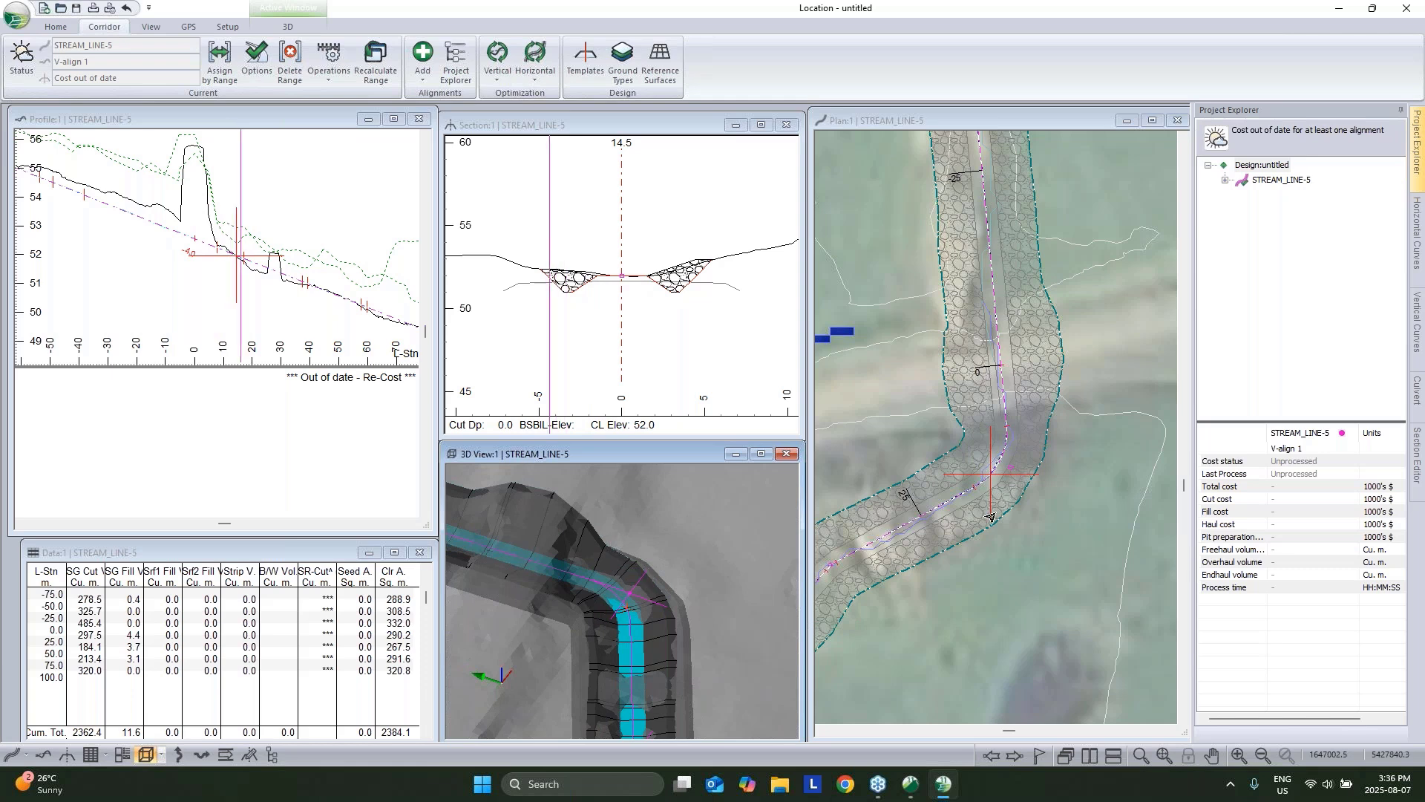
{"action": "mouse_move", "coordinate": [947, 523]}
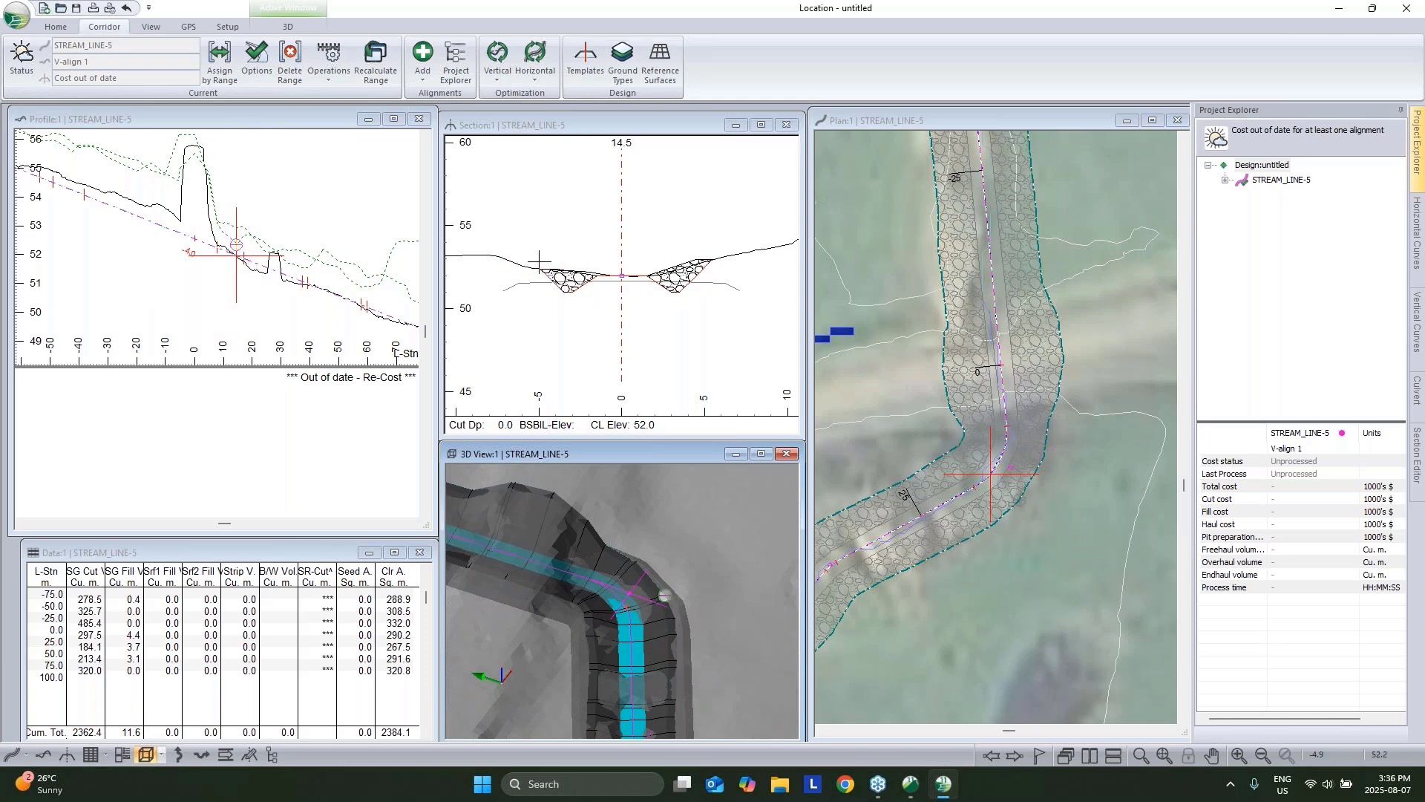
{"action": "middle_click_drag", "start_coordinate": [556, 275], "coordinate": [667, 295]}
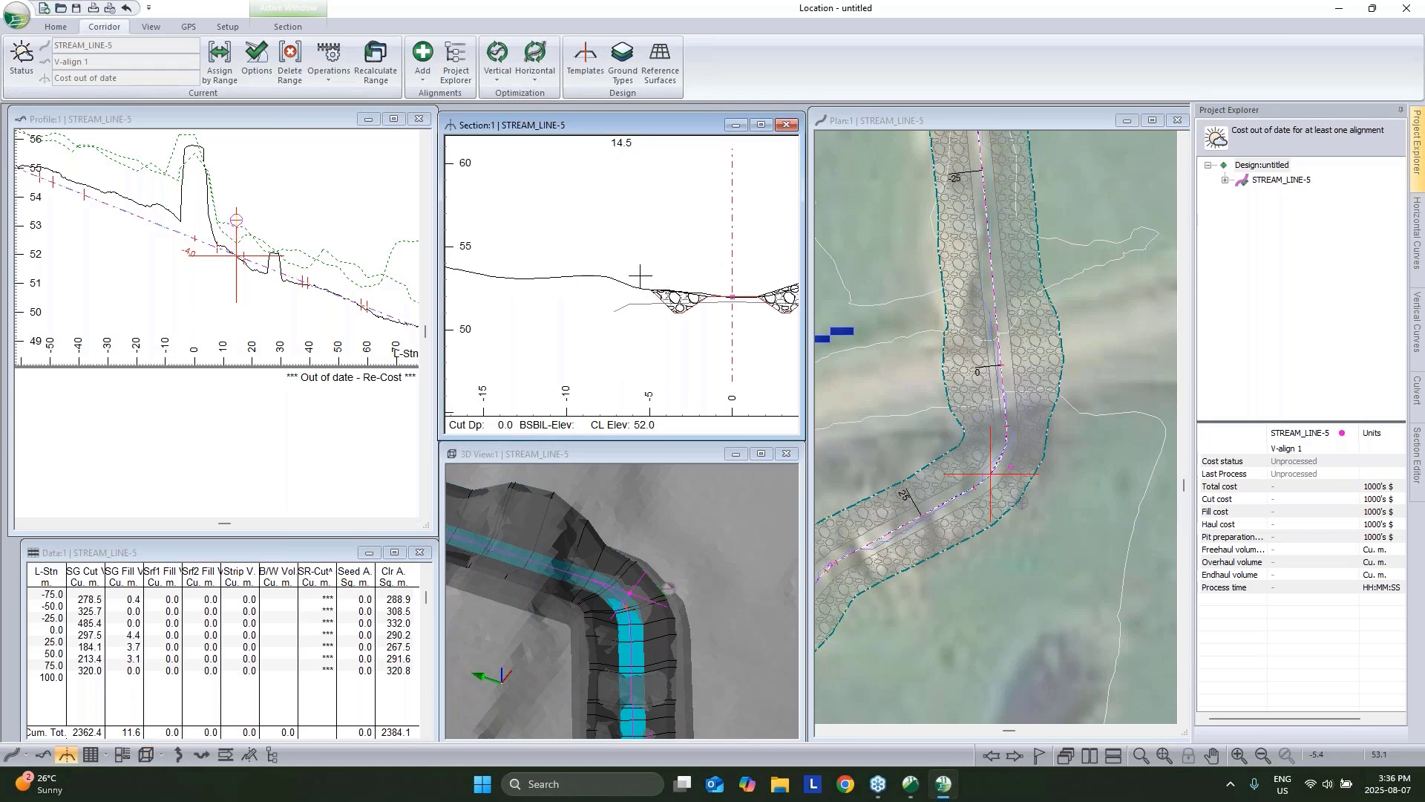
{"action": "mouse_move", "coordinate": [642, 275]}
Add a horizontal alignment named width, starting from a single coordinate point at the stream bend.
{"action": "right_click", "coordinate": [1275, 183]}
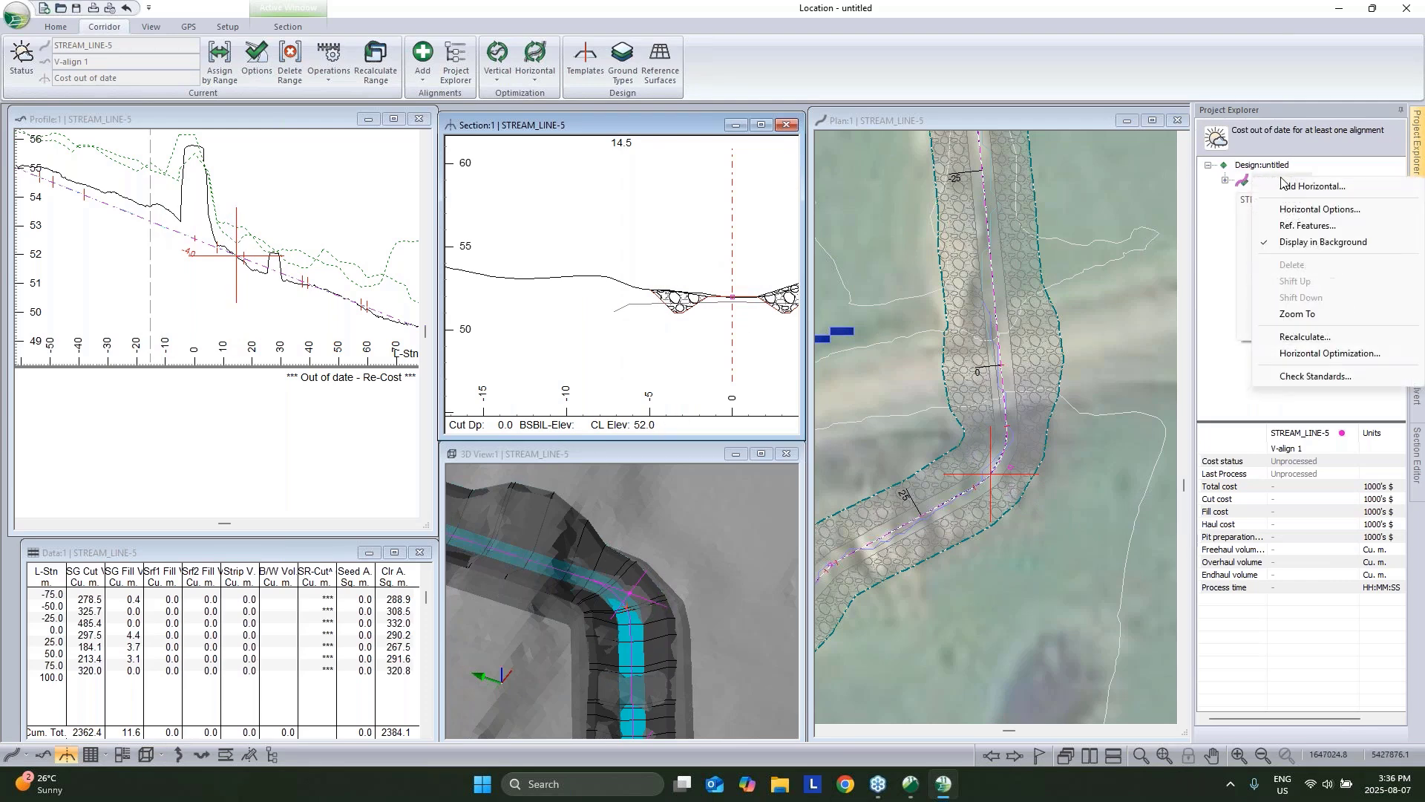
{"action": "left_click", "coordinate": [1295, 191]}
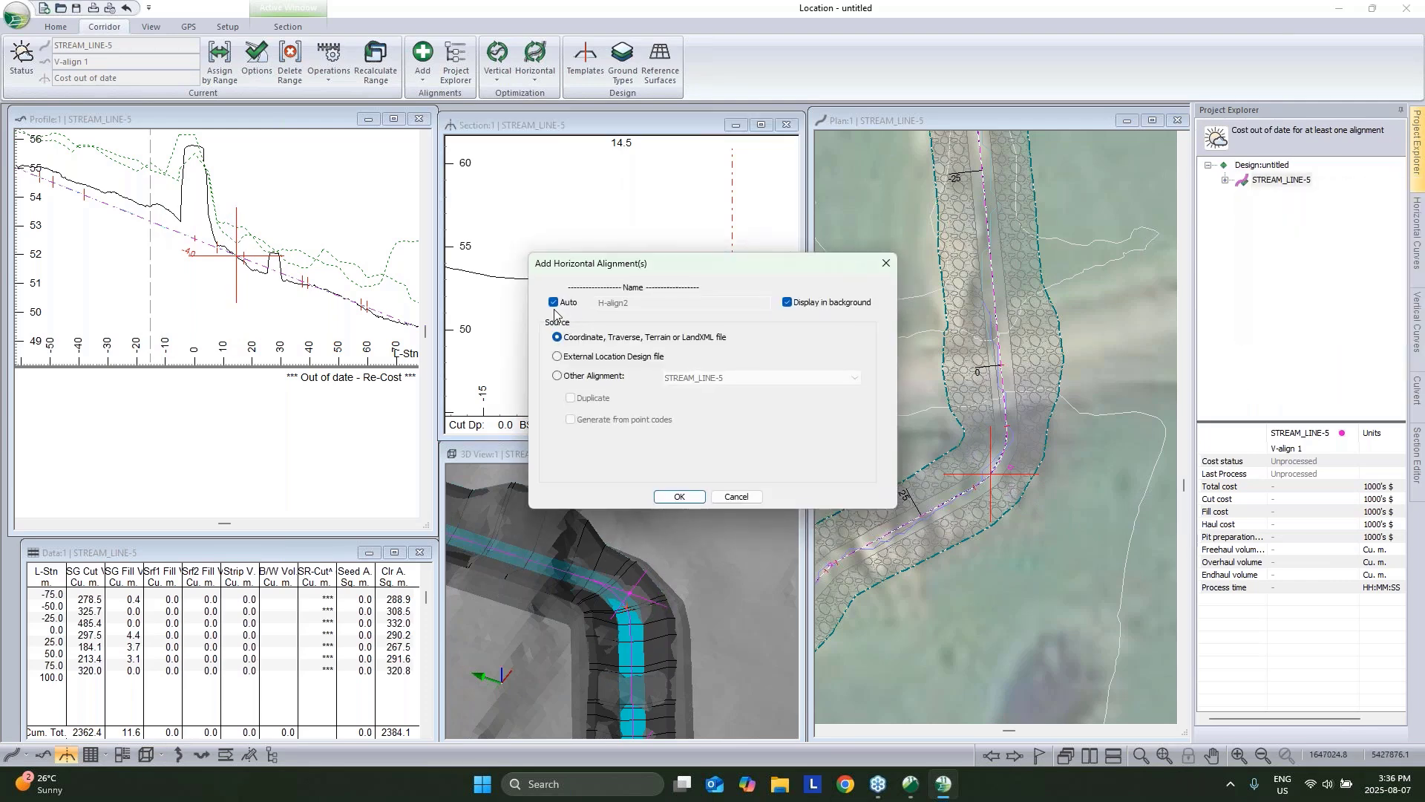
{"action": "left_click", "coordinate": [553, 304]}
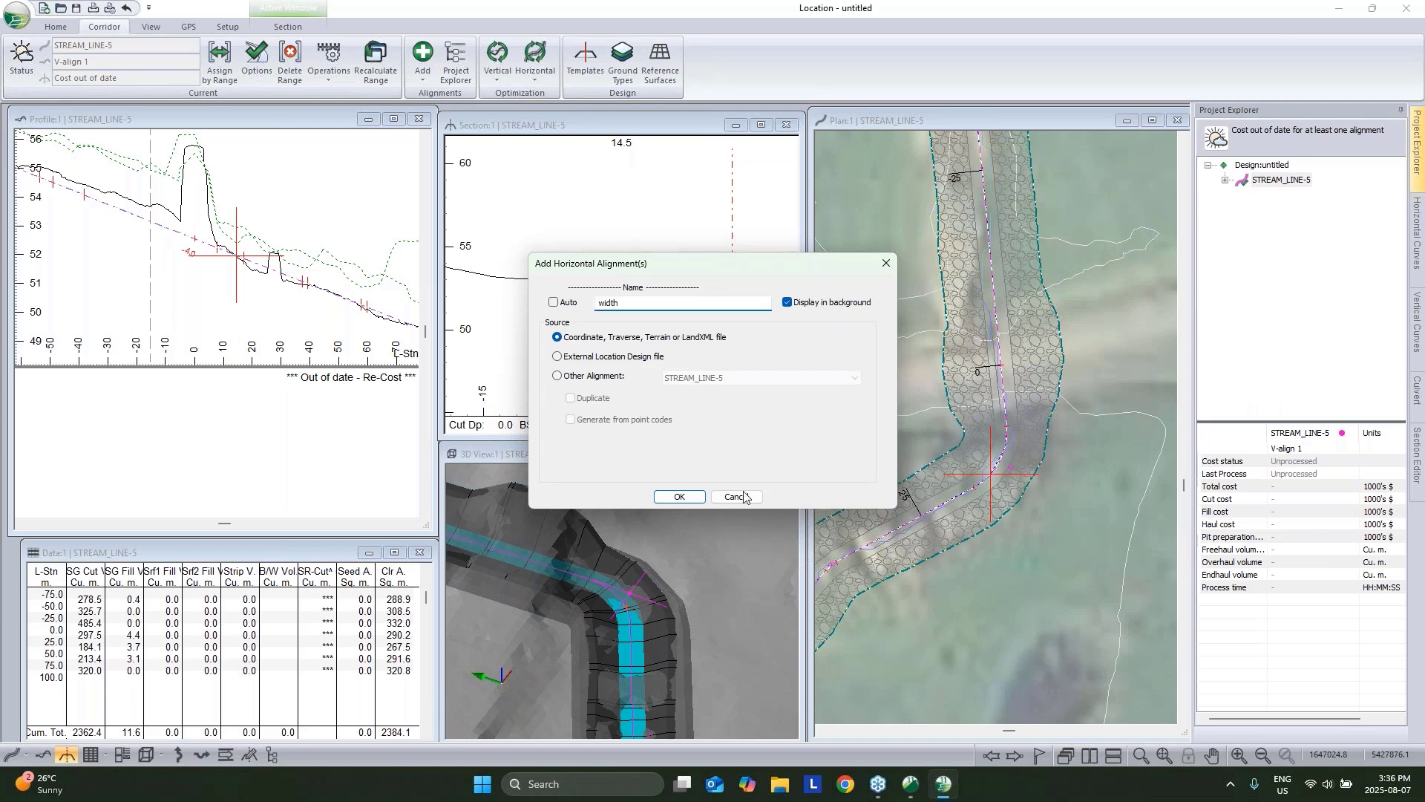
{"action": "left_click", "coordinate": [678, 498]}
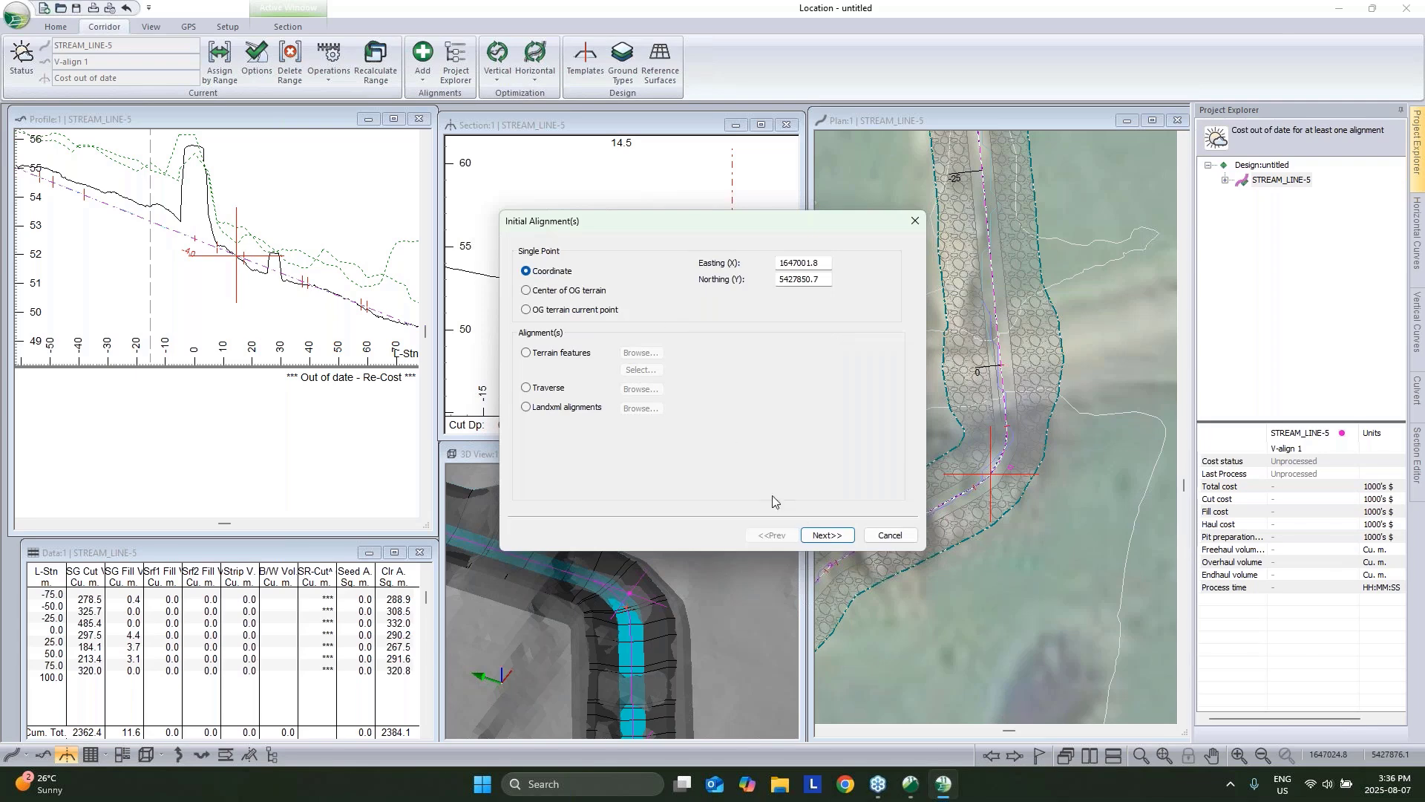
{"action": "left_click", "coordinate": [827, 534]}
{"action": "left_click", "coordinate": [671, 269]}
{"action": "left_click", "coordinate": [828, 534]}
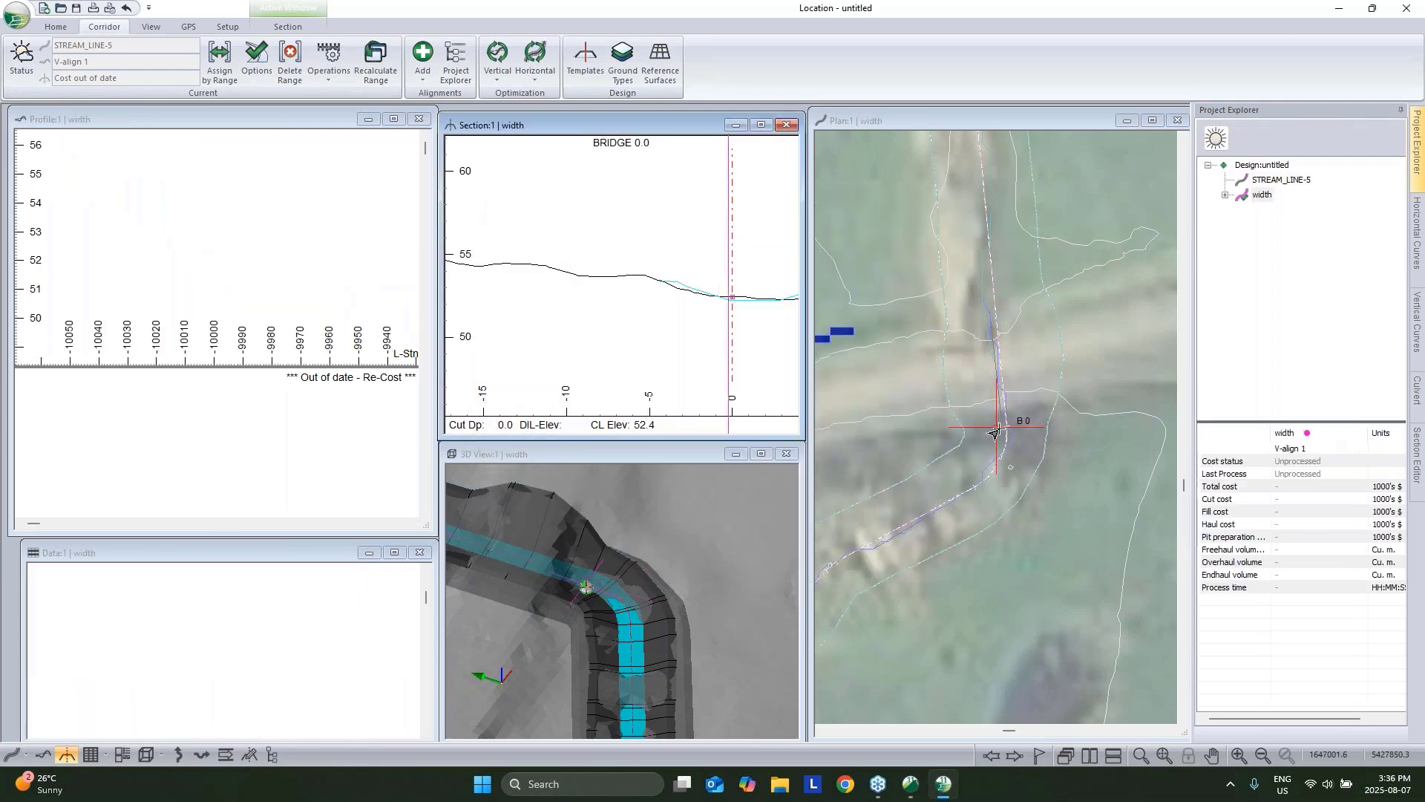
Draw the width alignment as a polyline about 47 m long curving around the outer side of the stream bend.
{"action": "left_click", "coordinate": [999, 428]}
{"action": "mouse_move", "coordinate": [999, 429]}
{"action": "left_mouse_down"}
{"action": "mouse_move", "coordinate": [1042, 418]}
{"action": "mouse_move", "coordinate": [1059, 480]}
{"action": "left_mouse_up"}
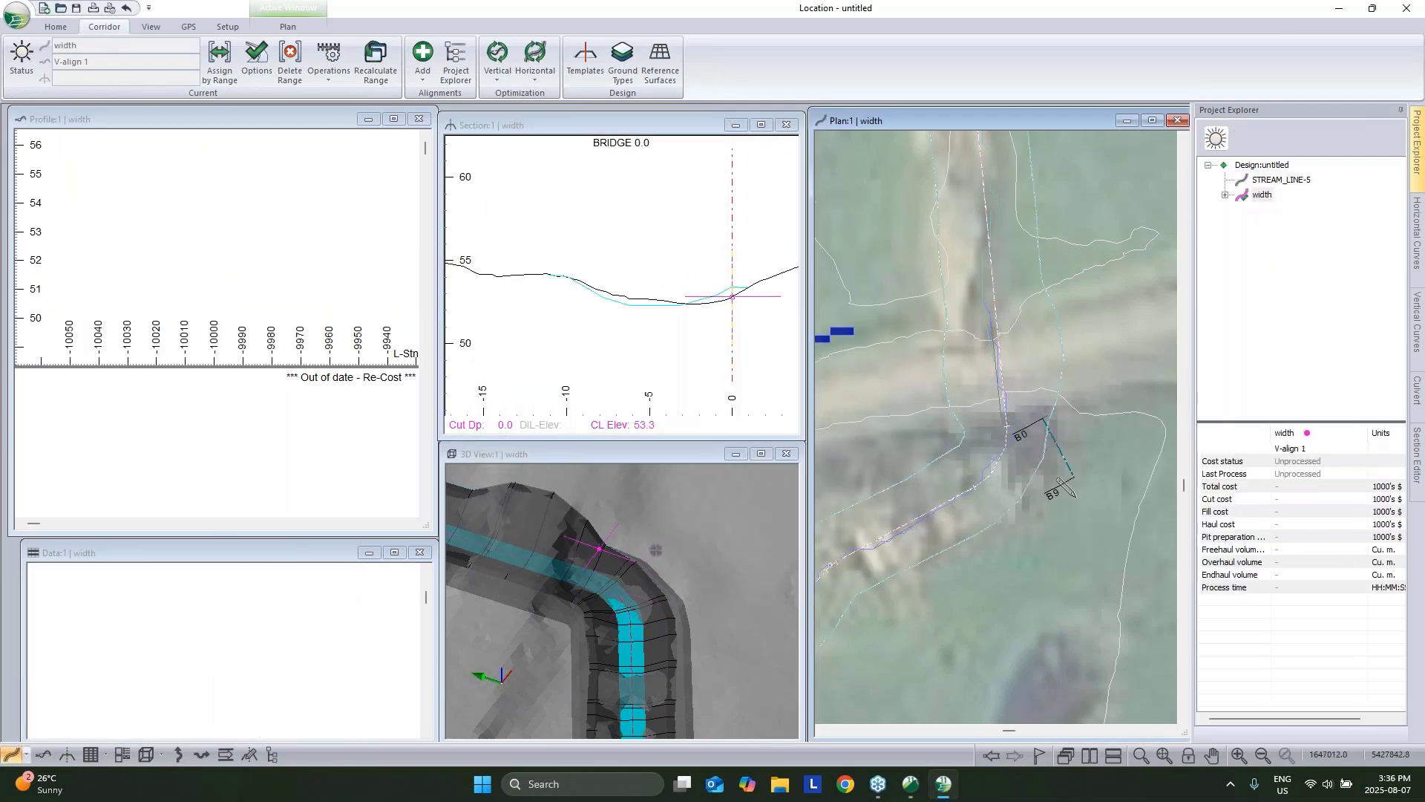
{"action": "left_click", "coordinate": [1073, 477]}
{"action": "left_click", "coordinate": [1061, 526]}
{"action": "middle_click_drag", "start_coordinate": [1061, 525], "coordinate": [1085, 489]}
{"action": "middle_click_drag", "start_coordinate": [710, 653], "coordinate": [679, 571]}
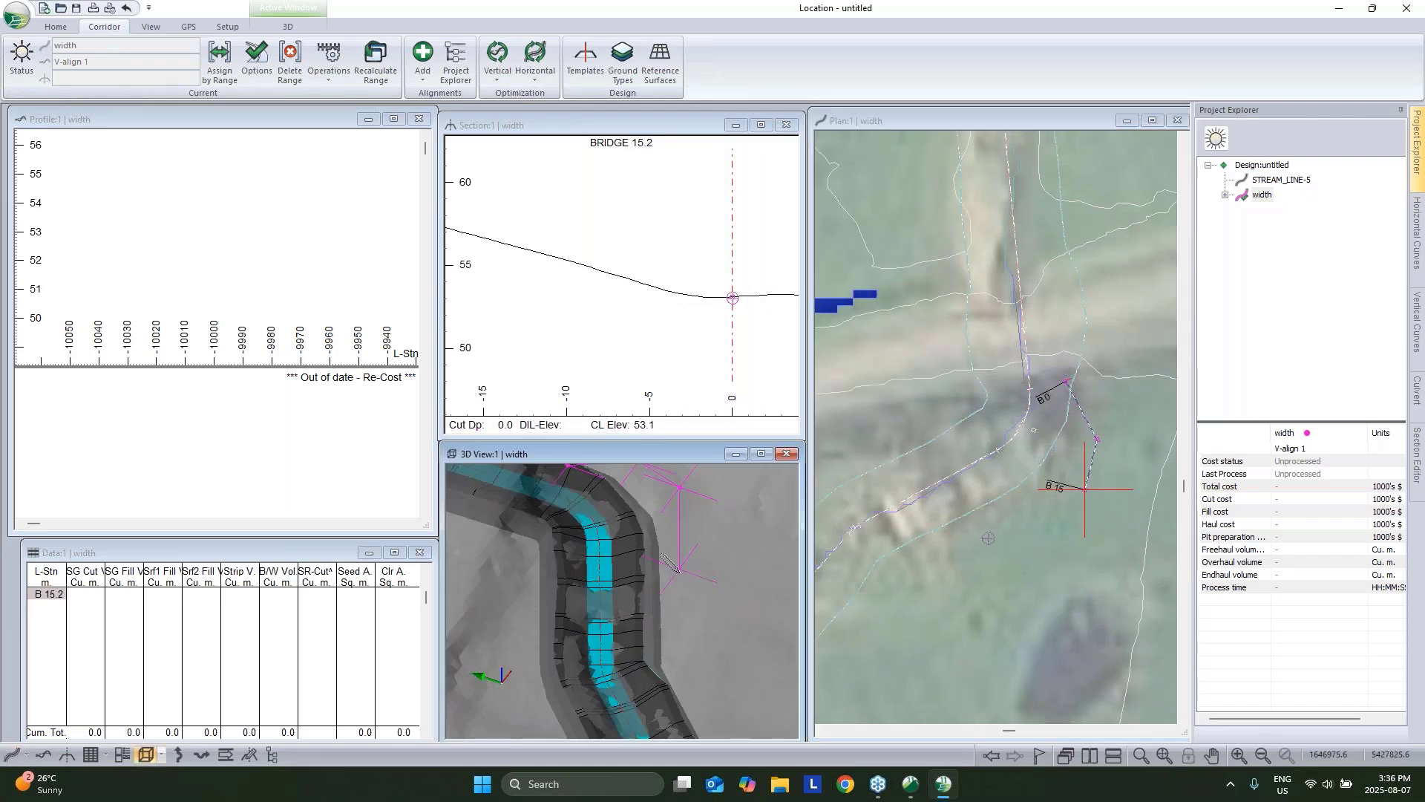
{"action": "left_click", "coordinate": [705, 523]}
{"action": "left_click", "coordinate": [915, 567]}
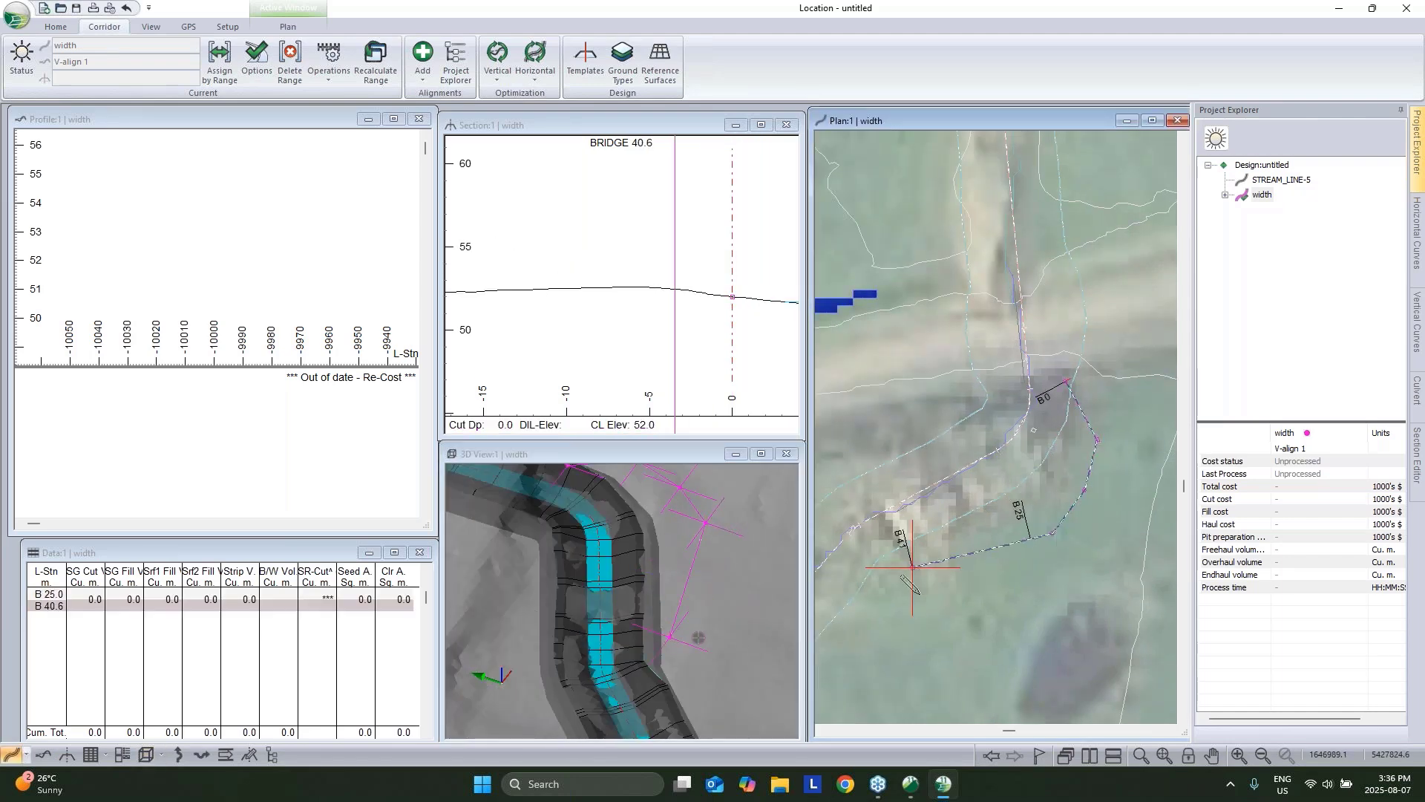
{"action": "middle_click_drag", "start_coordinate": [942, 593], "coordinate": [996, 491]}
{"action": "left_click", "coordinate": [922, 469]}
{"action": "middle_click_drag", "start_coordinate": [951, 386], "coordinate": [904, 486]}
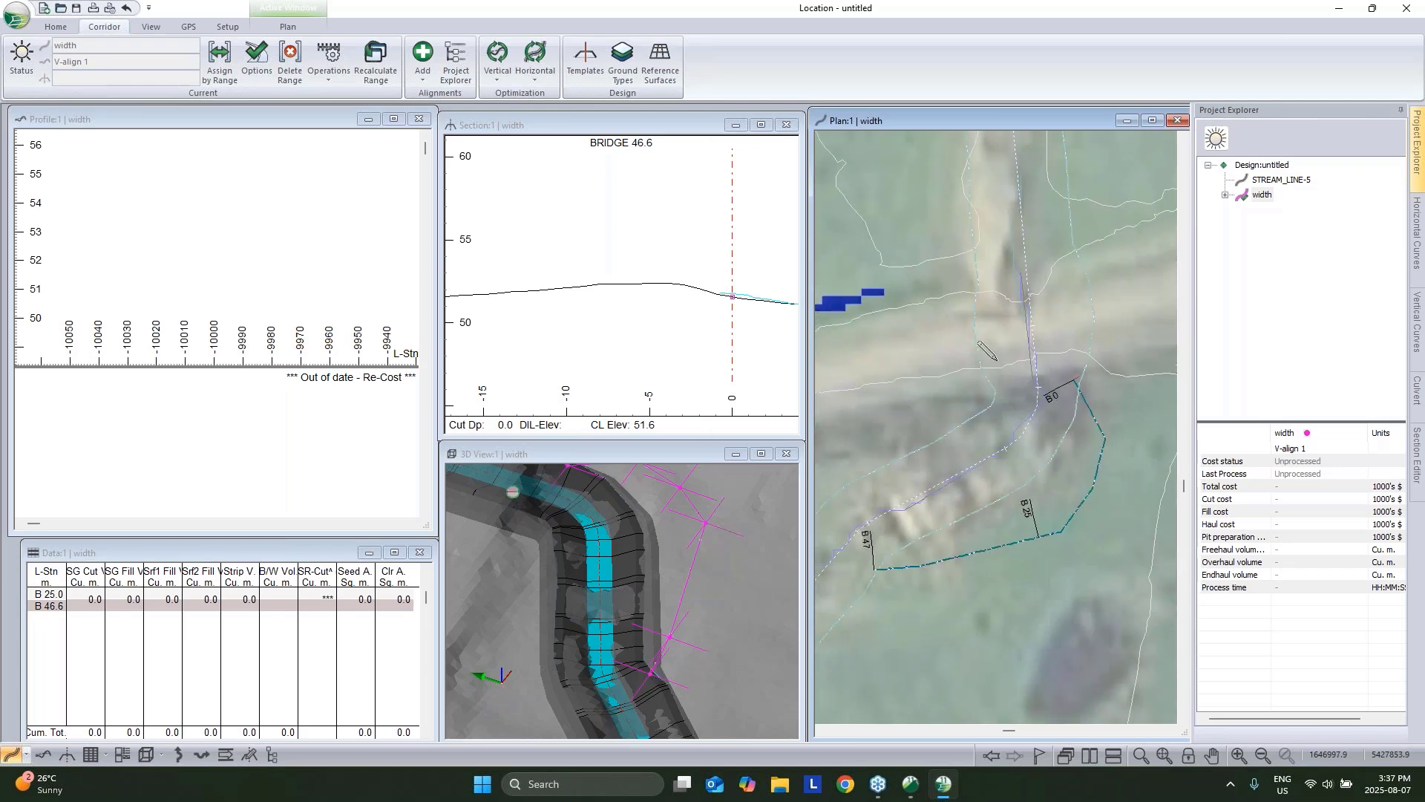
Make STREAM_LINE-5 the current alignment and recalculate the cross sections and corridor surfaces for all horizontal alignments.
{"action": "right_click", "coordinate": [1276, 180]}
{"action": "left_click", "coordinate": [1295, 294]}
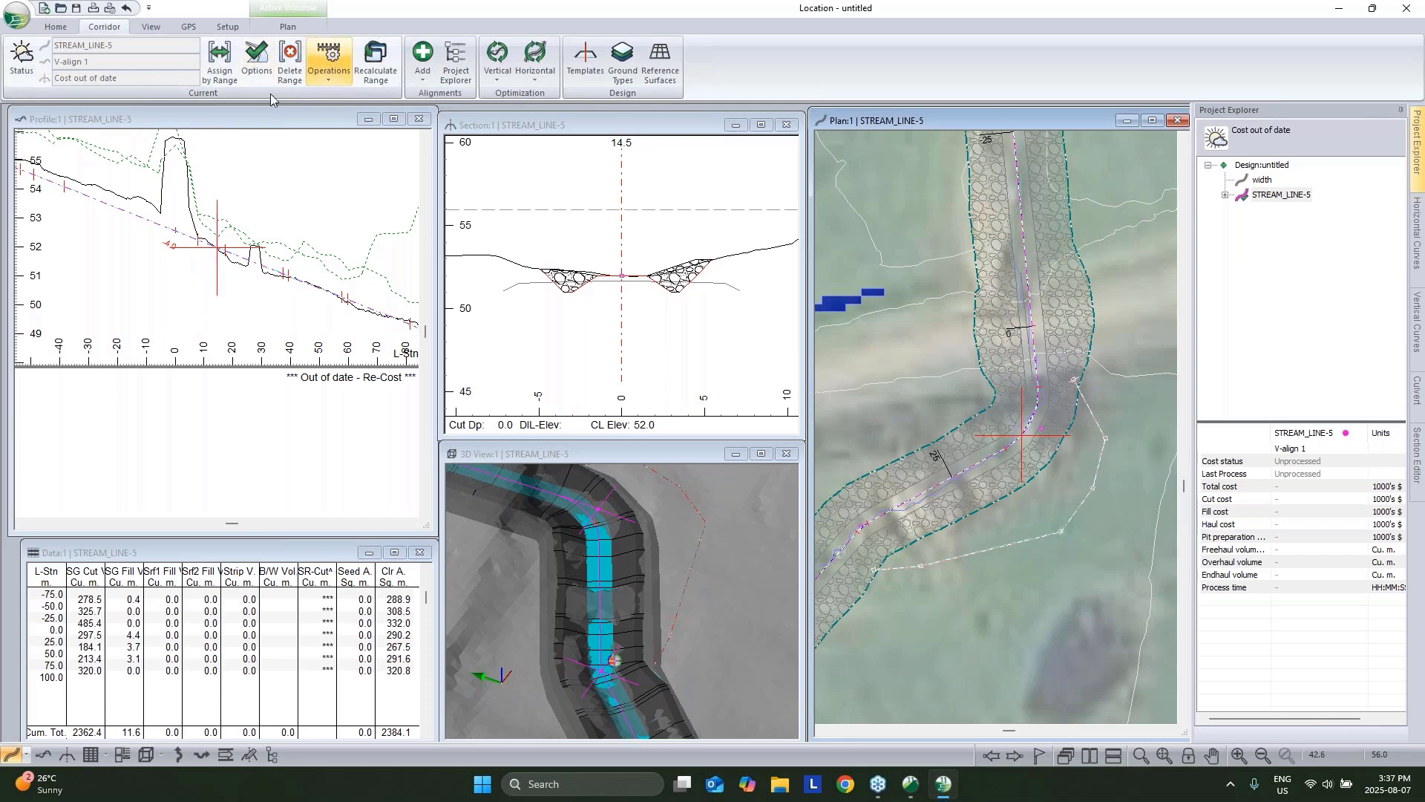
{"action": "left_click", "coordinate": [375, 61]}
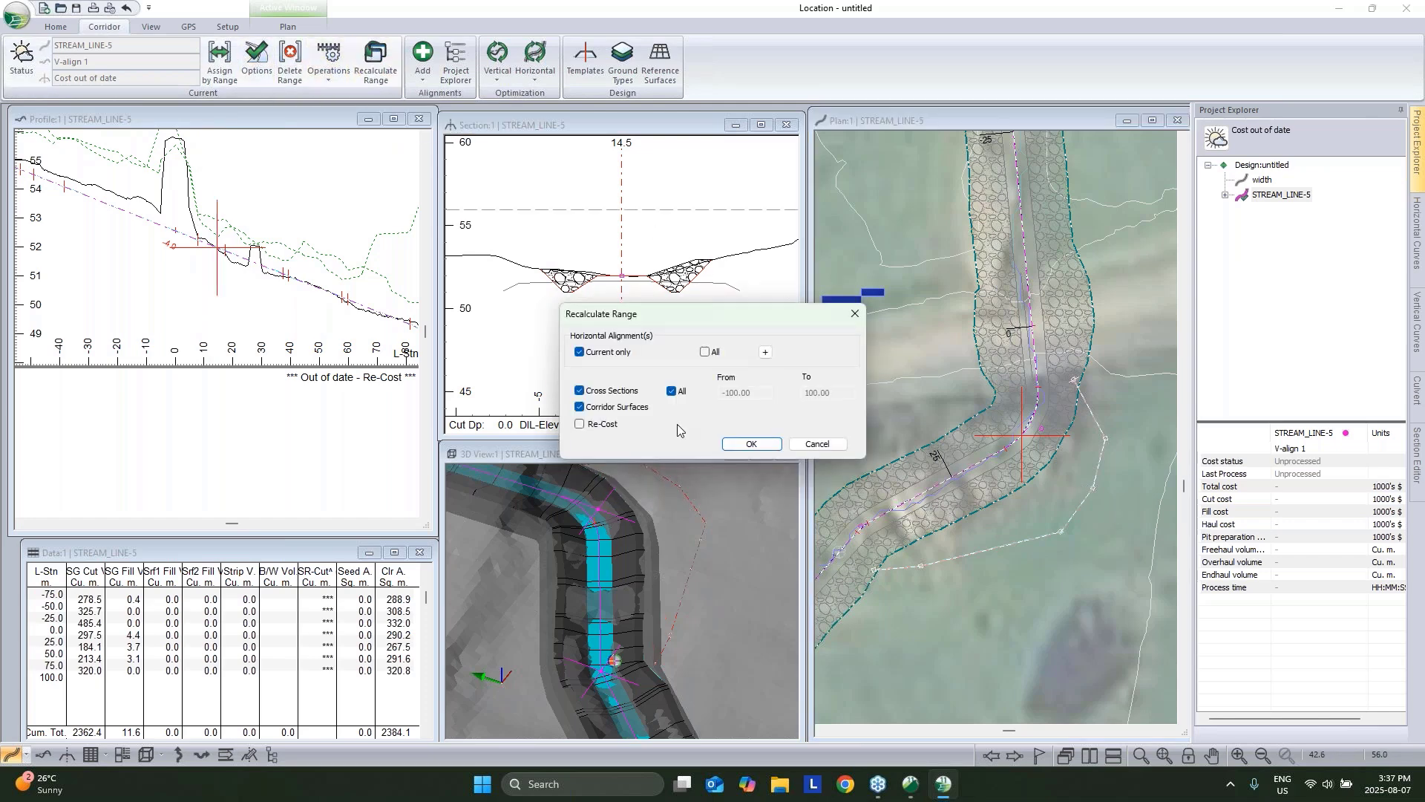
{"action": "left_click", "coordinate": [705, 352]}
{"action": "left_click", "coordinate": [751, 443]}
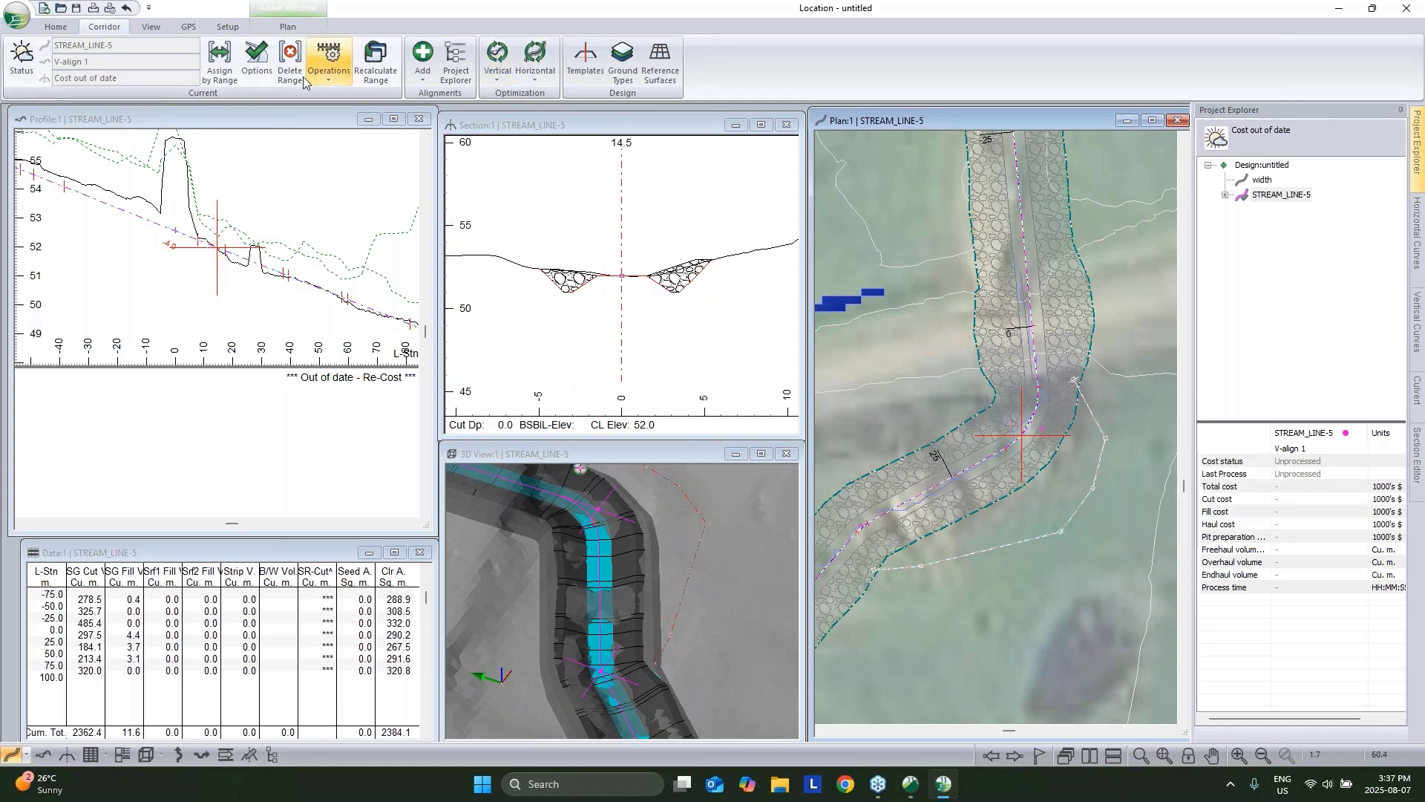
Review the Channel Realign 1 and Channel Realign 2 templates and the MinSlopeHt parameter of Channel Realign 1's left Buttressed Cut component.
{"action": "left_click", "coordinate": [585, 60]}
{"action": "left_click", "coordinate": [389, 233]}
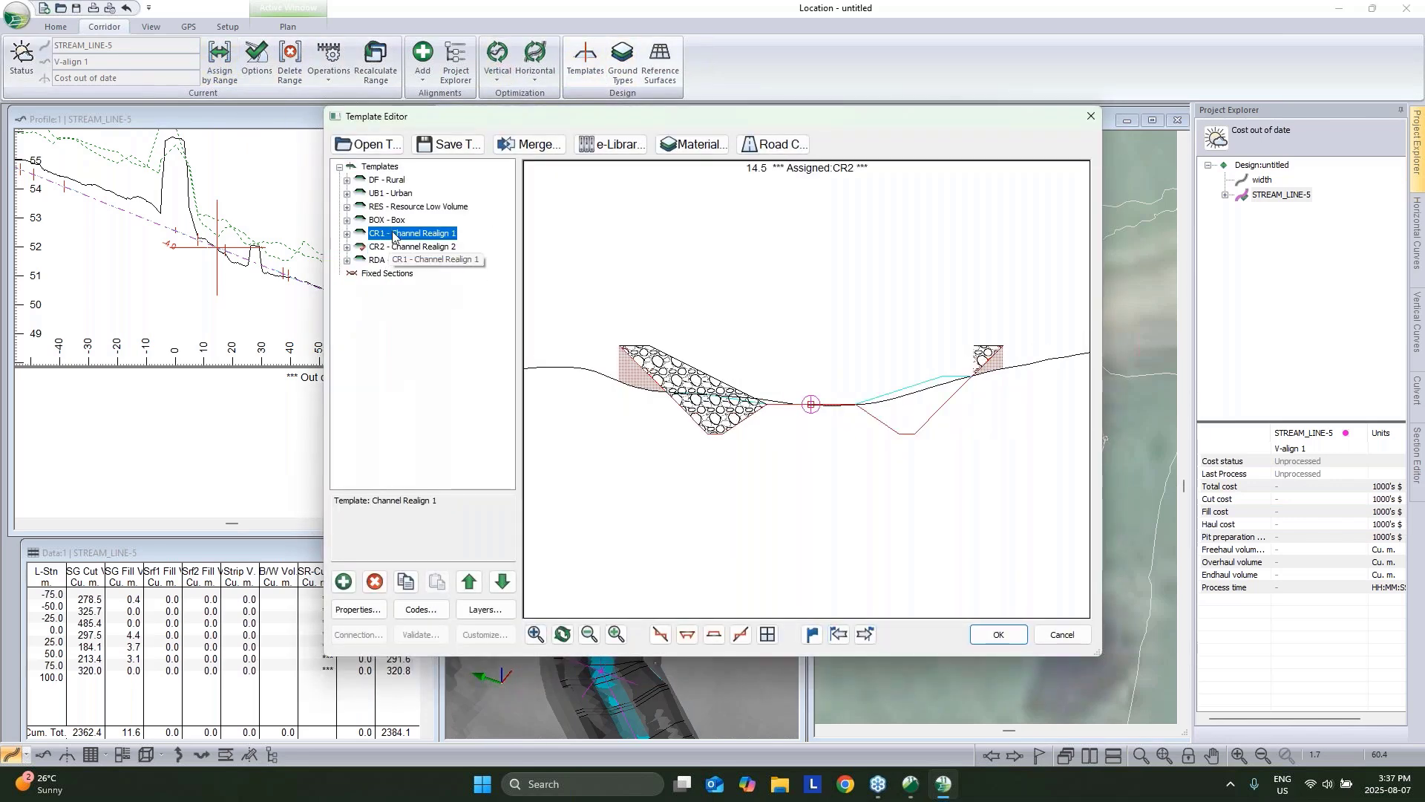
{"action": "left_click", "coordinate": [347, 233]}
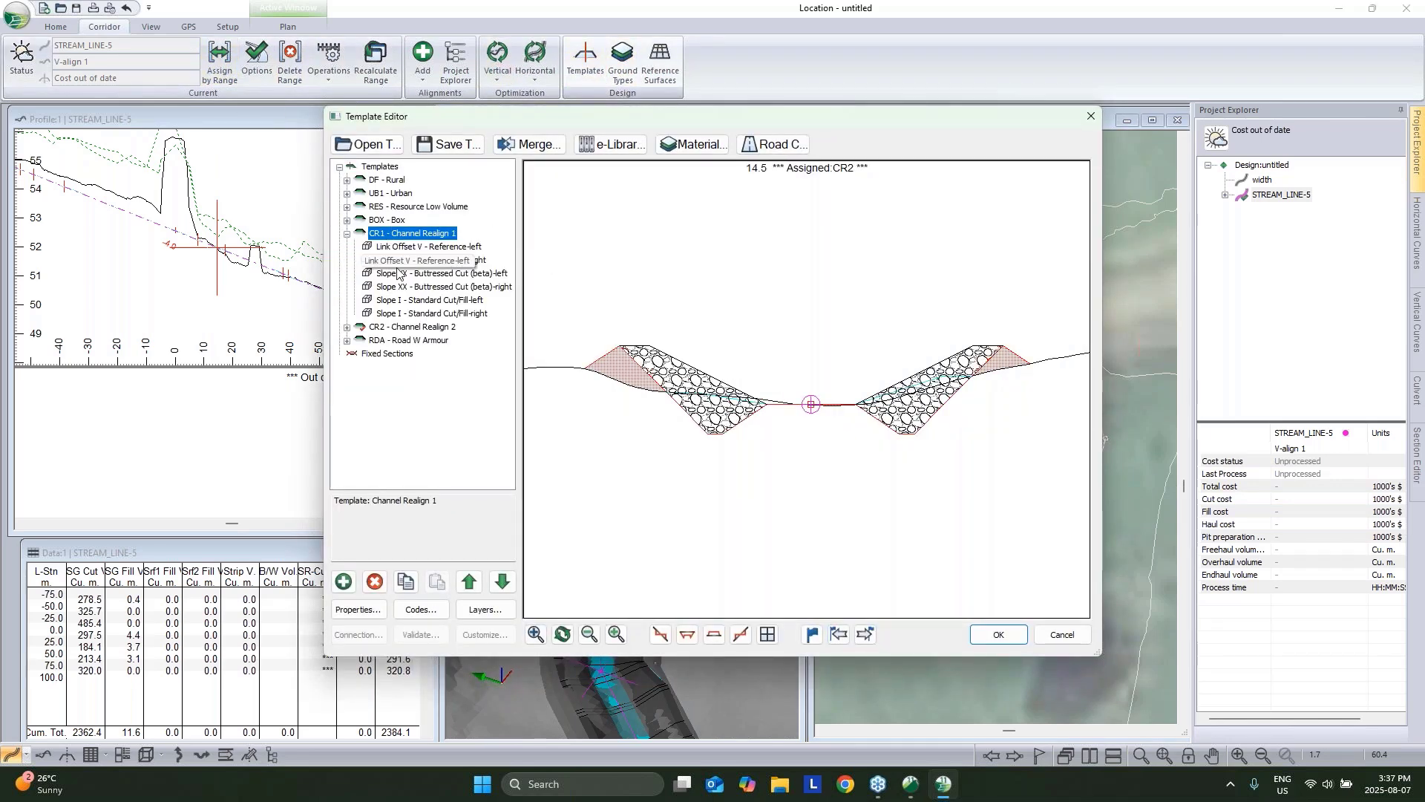
{"action": "left_click", "coordinate": [413, 327]}
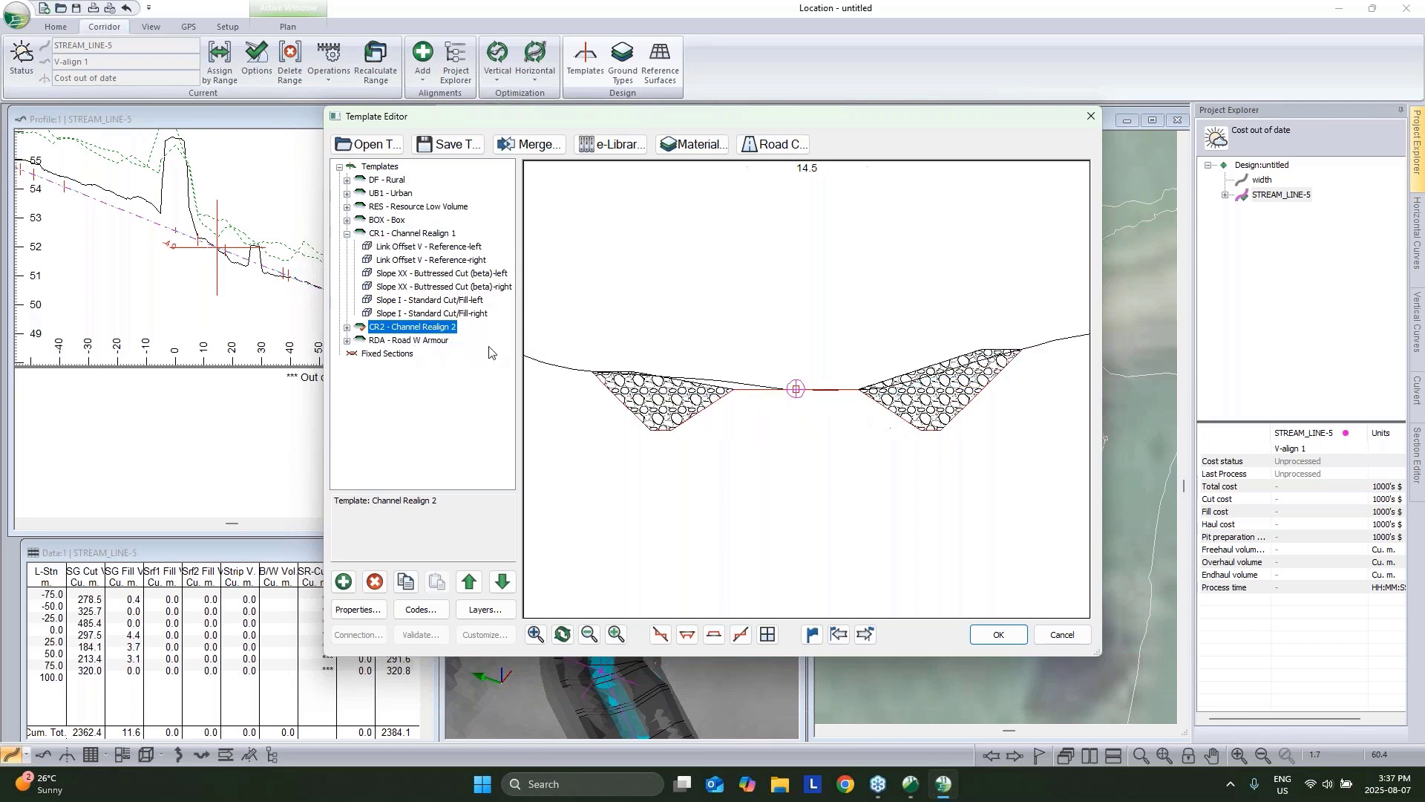
{"action": "double_click", "coordinate": [415, 273]}
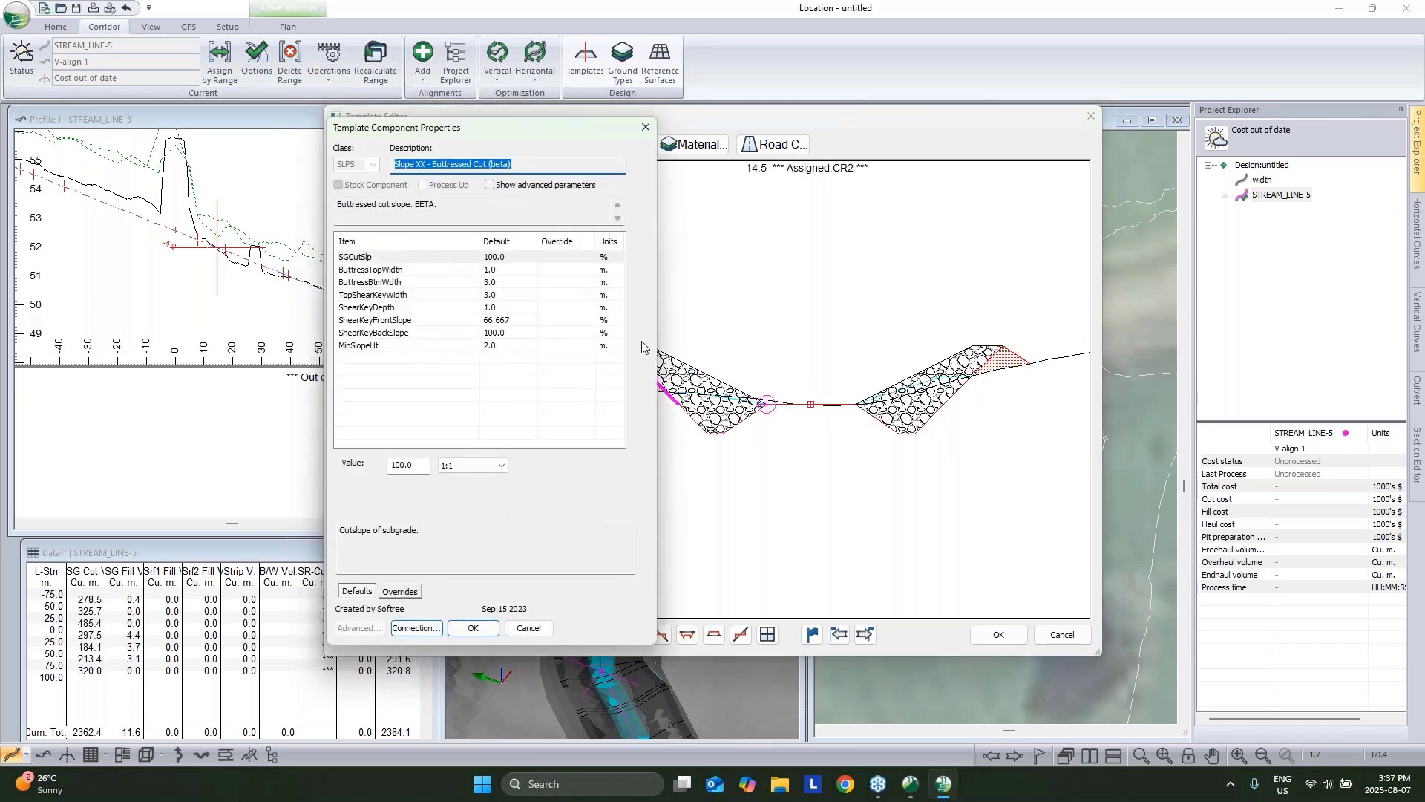
{"action": "left_click", "coordinate": [492, 347]}
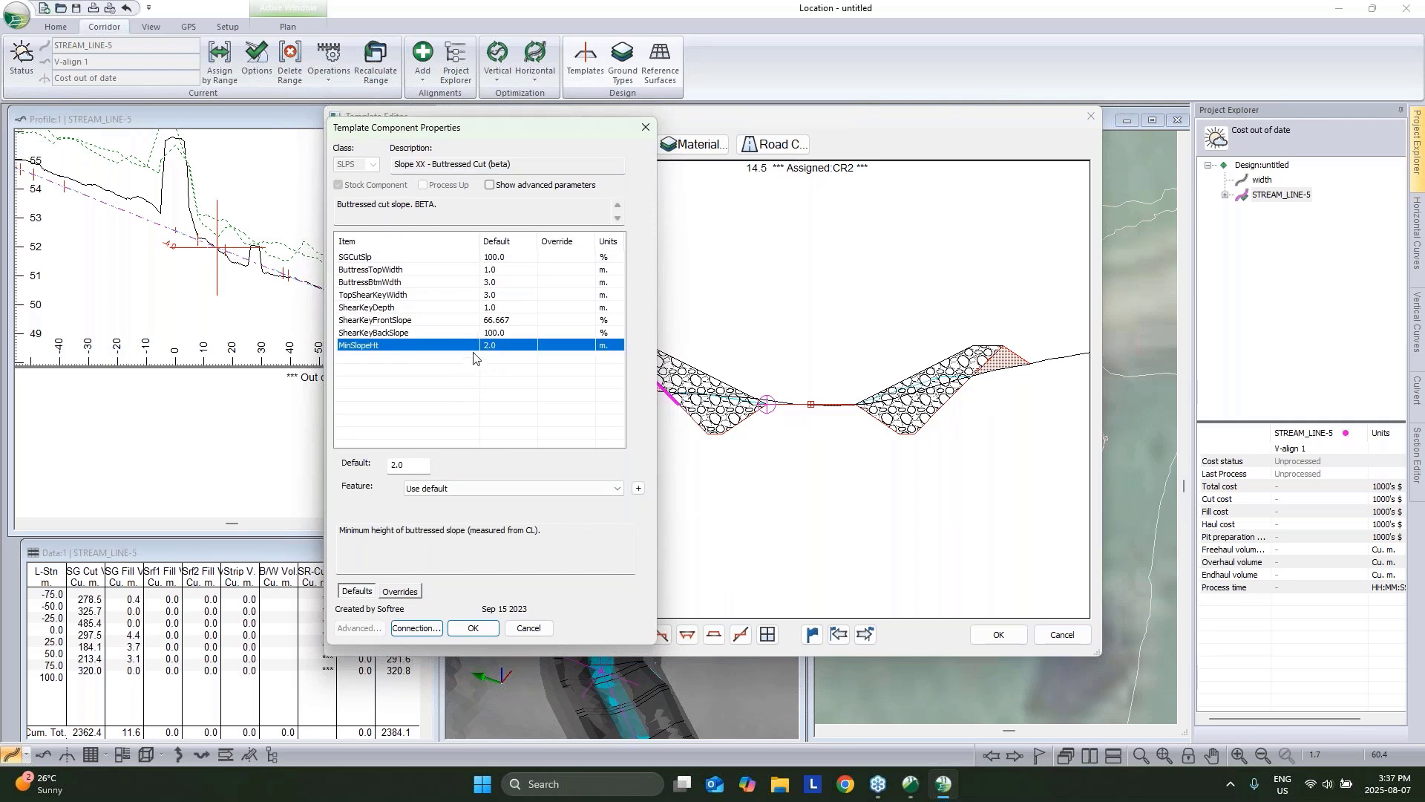
{"action": "left_click", "coordinate": [533, 629]}
Add the width alignment as a reference feature for the Dx offset of Channel Realign 1's left Link Offset V - Reference component.
{"action": "left_click", "coordinate": [421, 250]}
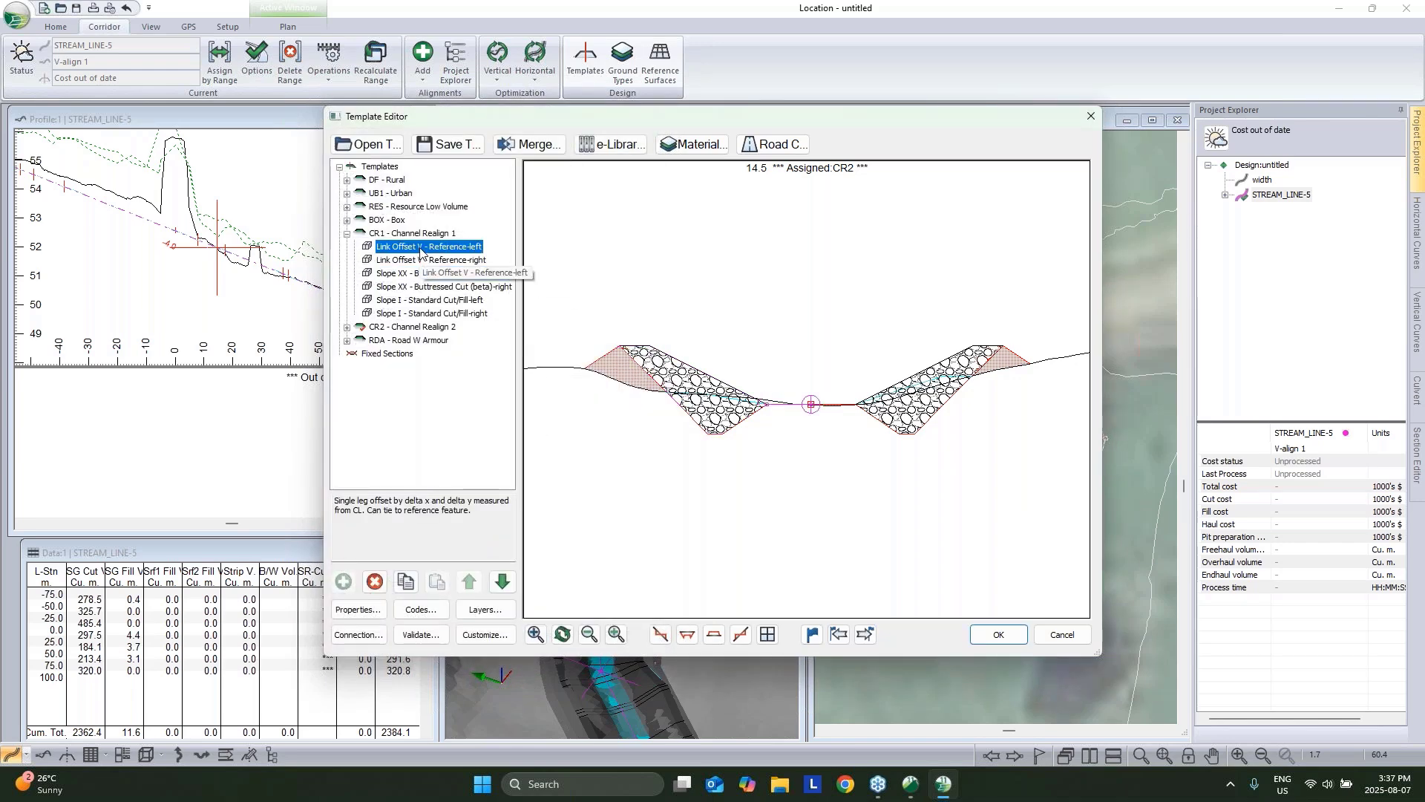
{"action": "double_click", "coordinate": [441, 251]}
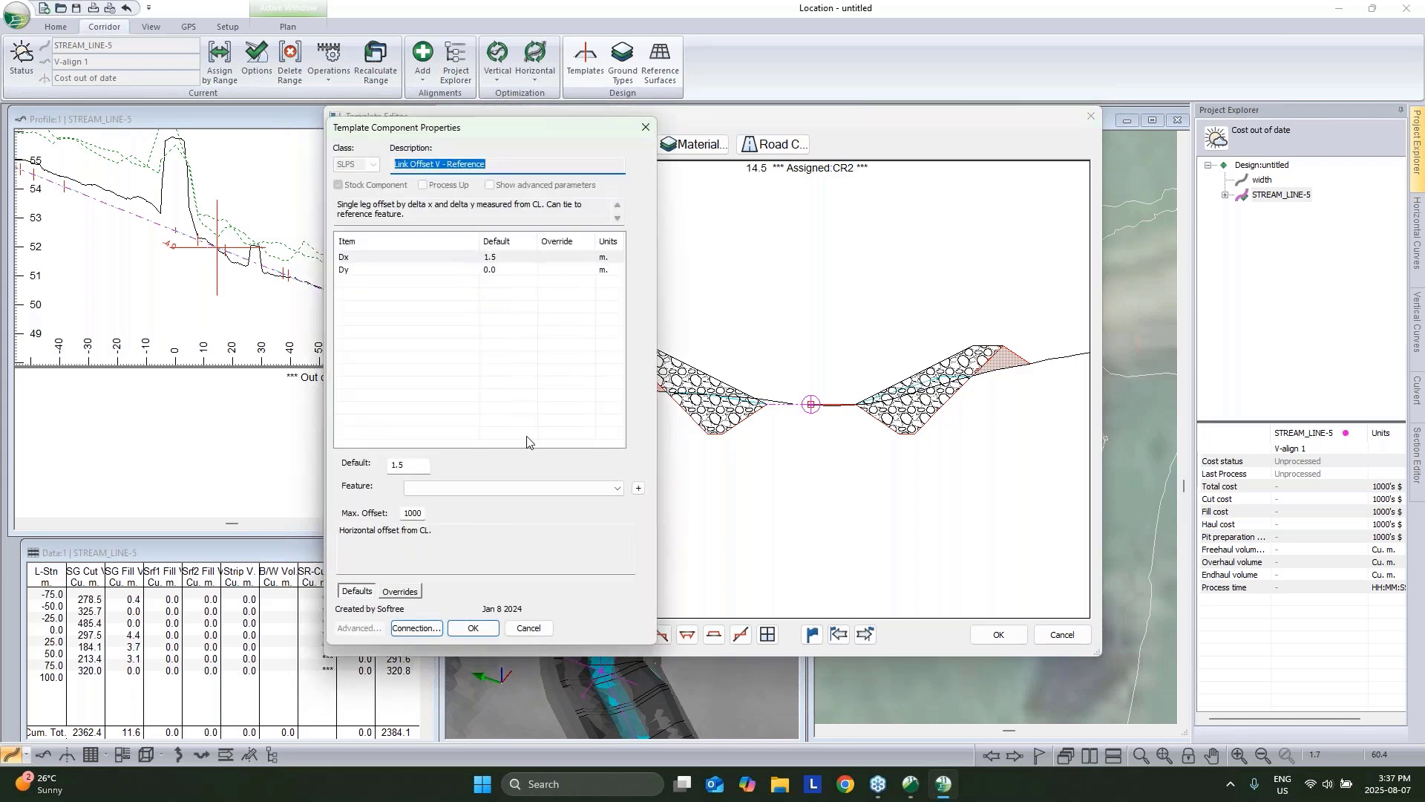
{"action": "left_click", "coordinate": [490, 258]}
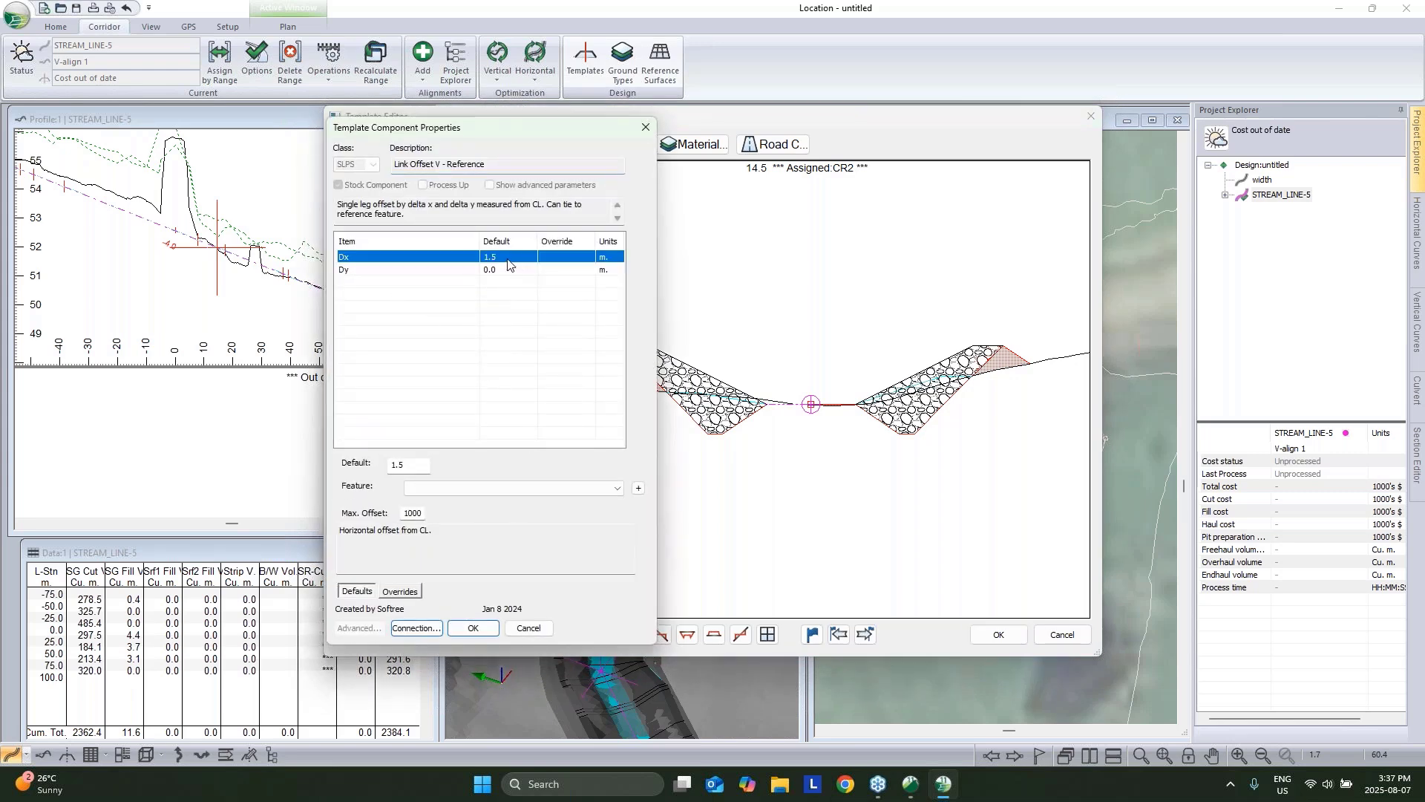
{"action": "left_click", "coordinate": [638, 488]}
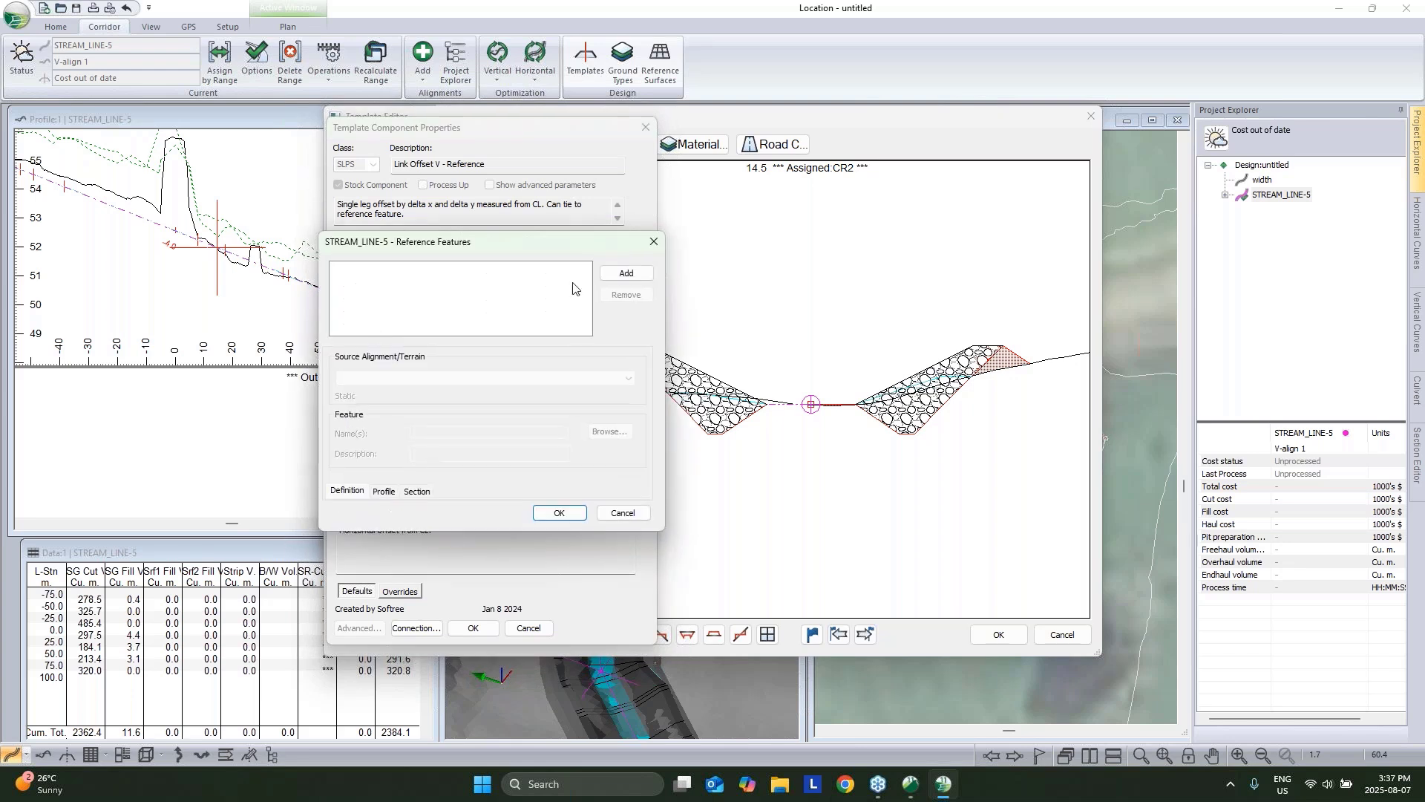
{"action": "left_click", "coordinate": [615, 275]}
{"action": "left_click", "coordinate": [451, 377]}
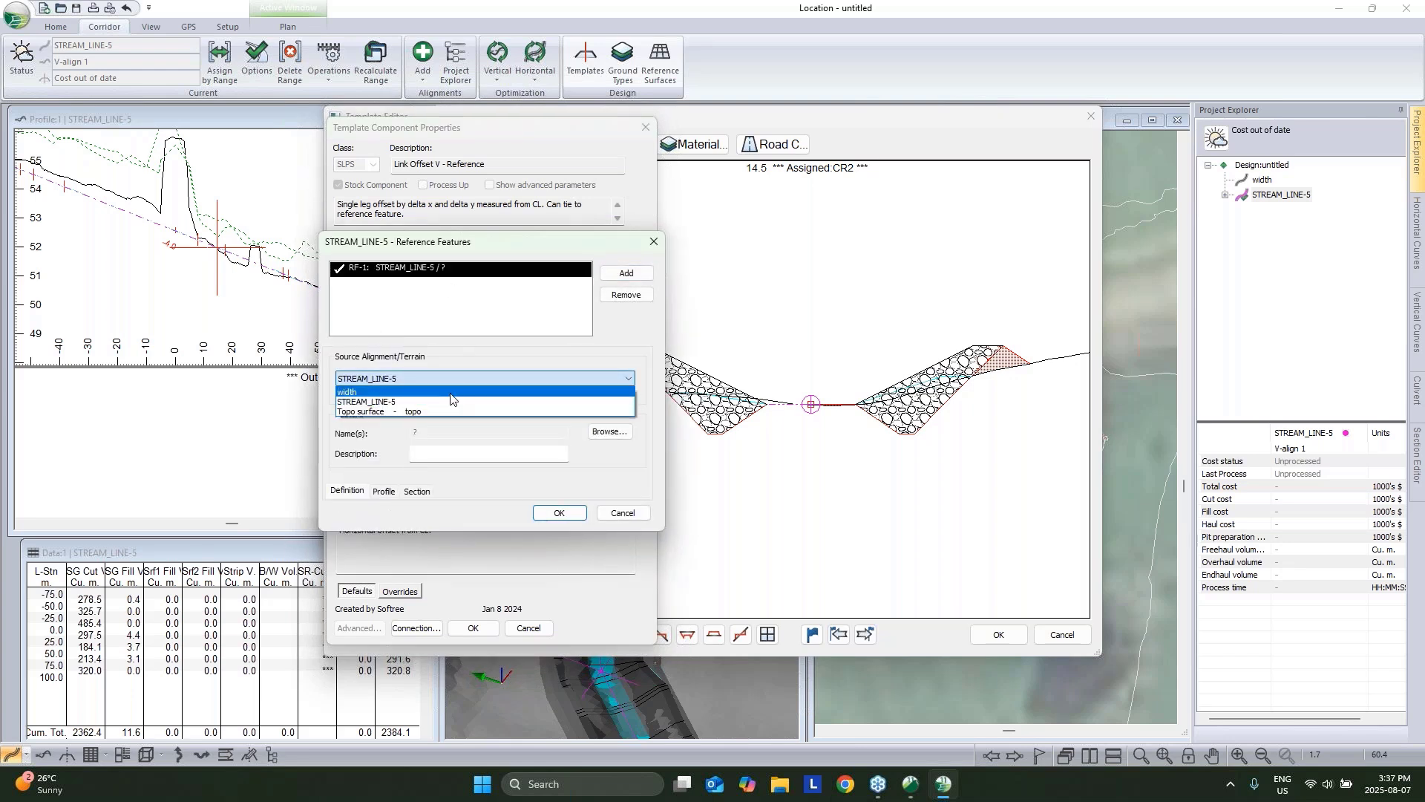
{"action": "left_click", "coordinate": [450, 394]}
{"action": "left_click", "coordinate": [555, 516]}
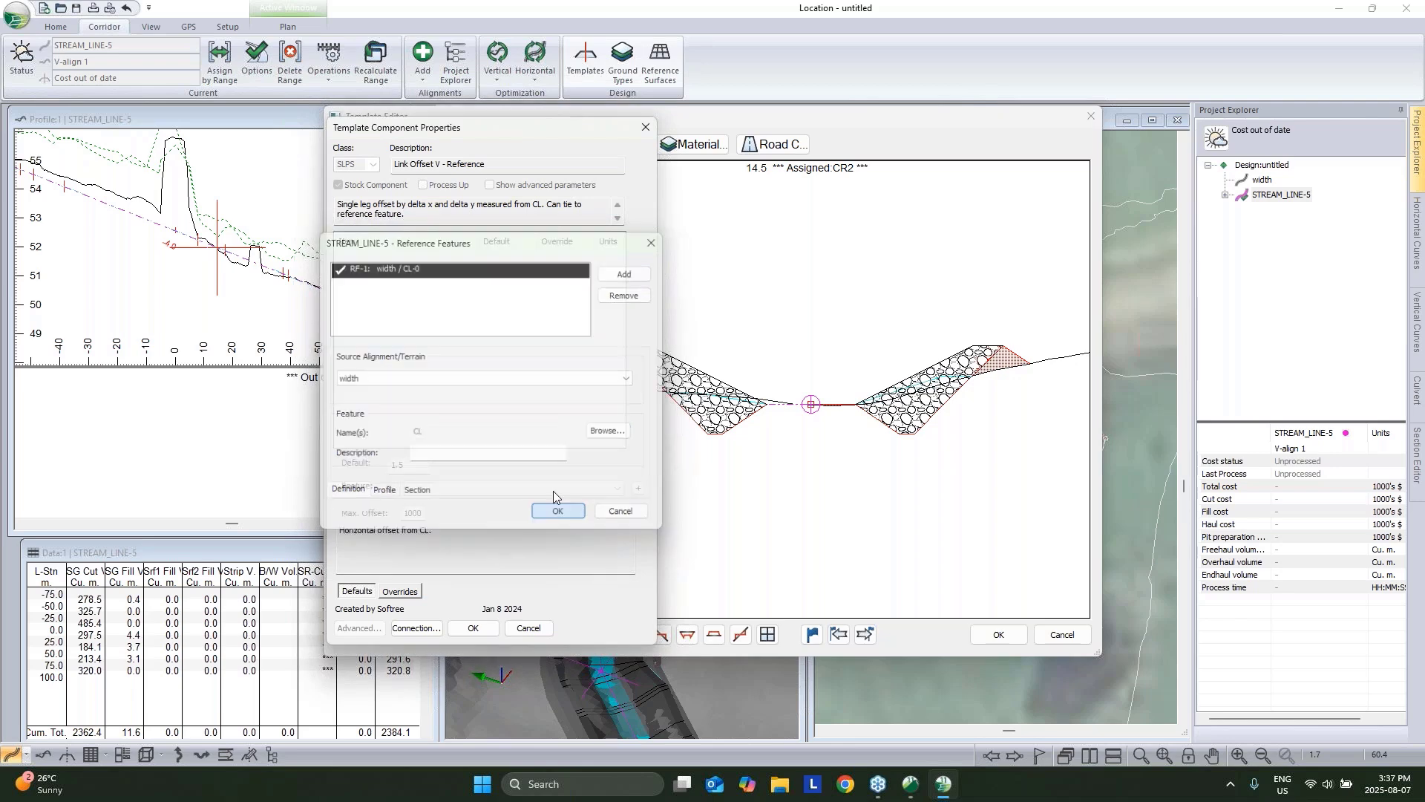
Tie the left Link Offset component's Dx to the feature RF-1: width / CL-0 and accept the template changes.
{"action": "left_click", "coordinate": [507, 261]}
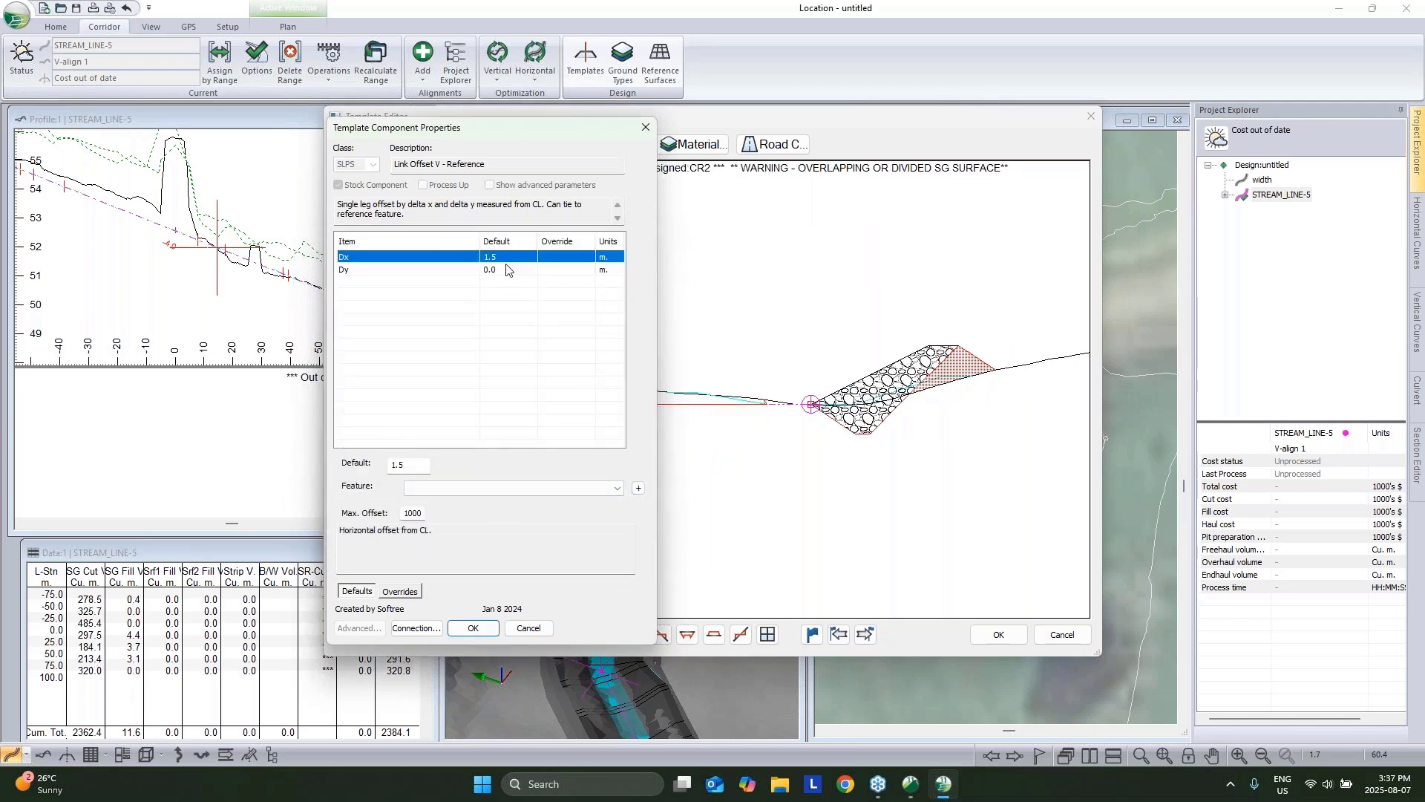
{"action": "left_click", "coordinate": [519, 489]}
{"action": "left_click", "coordinate": [519, 511]}
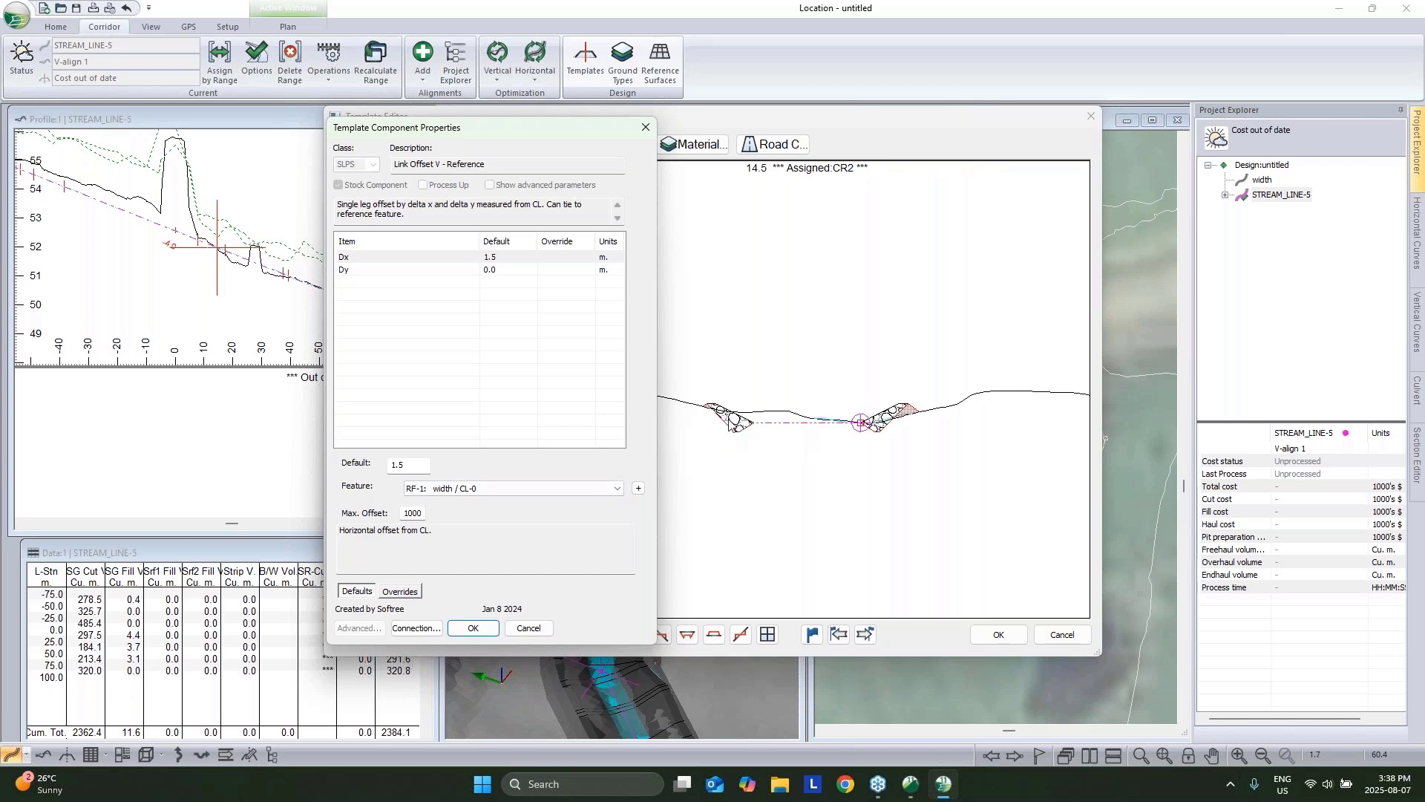
{"action": "left_click", "coordinate": [473, 629]}
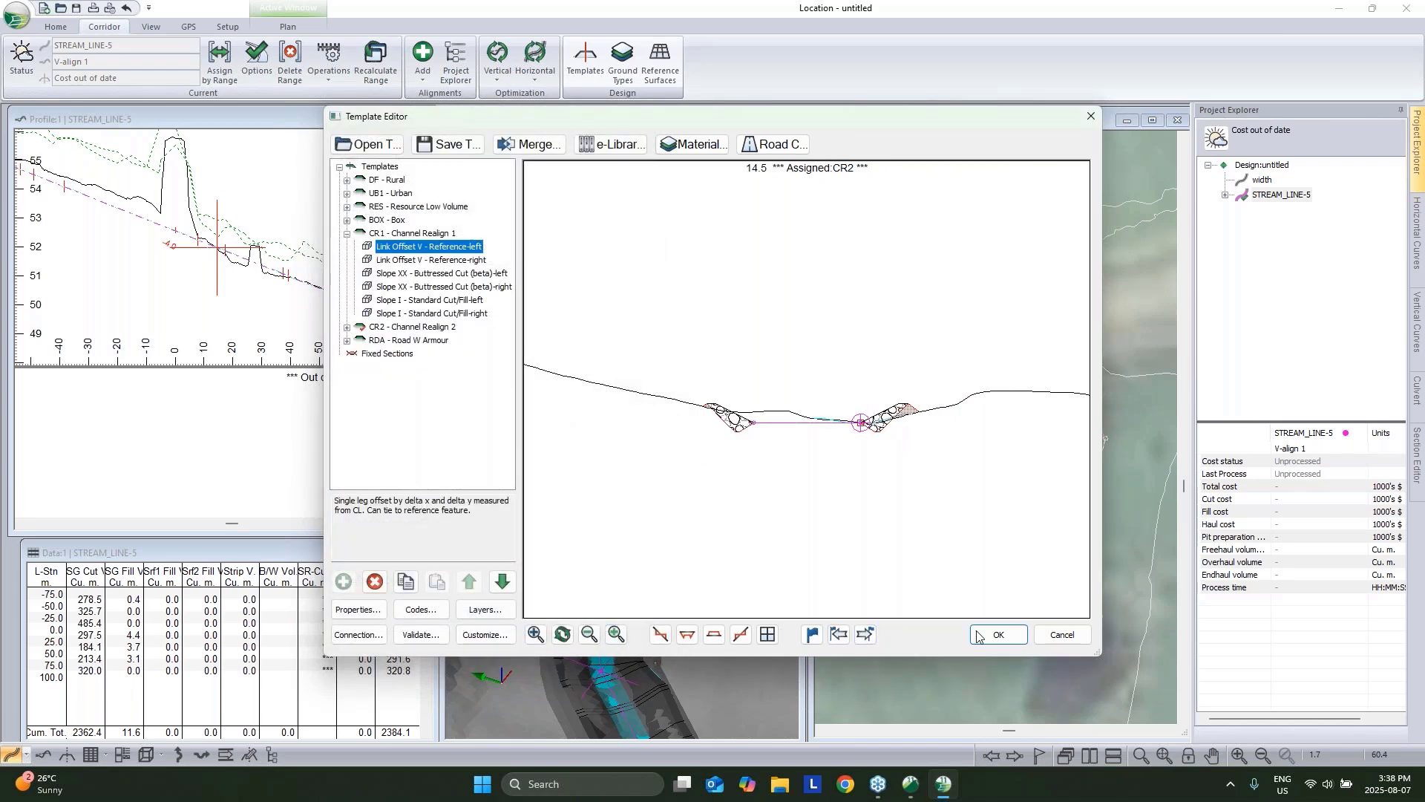
{"action": "left_click", "coordinate": [995, 634]}
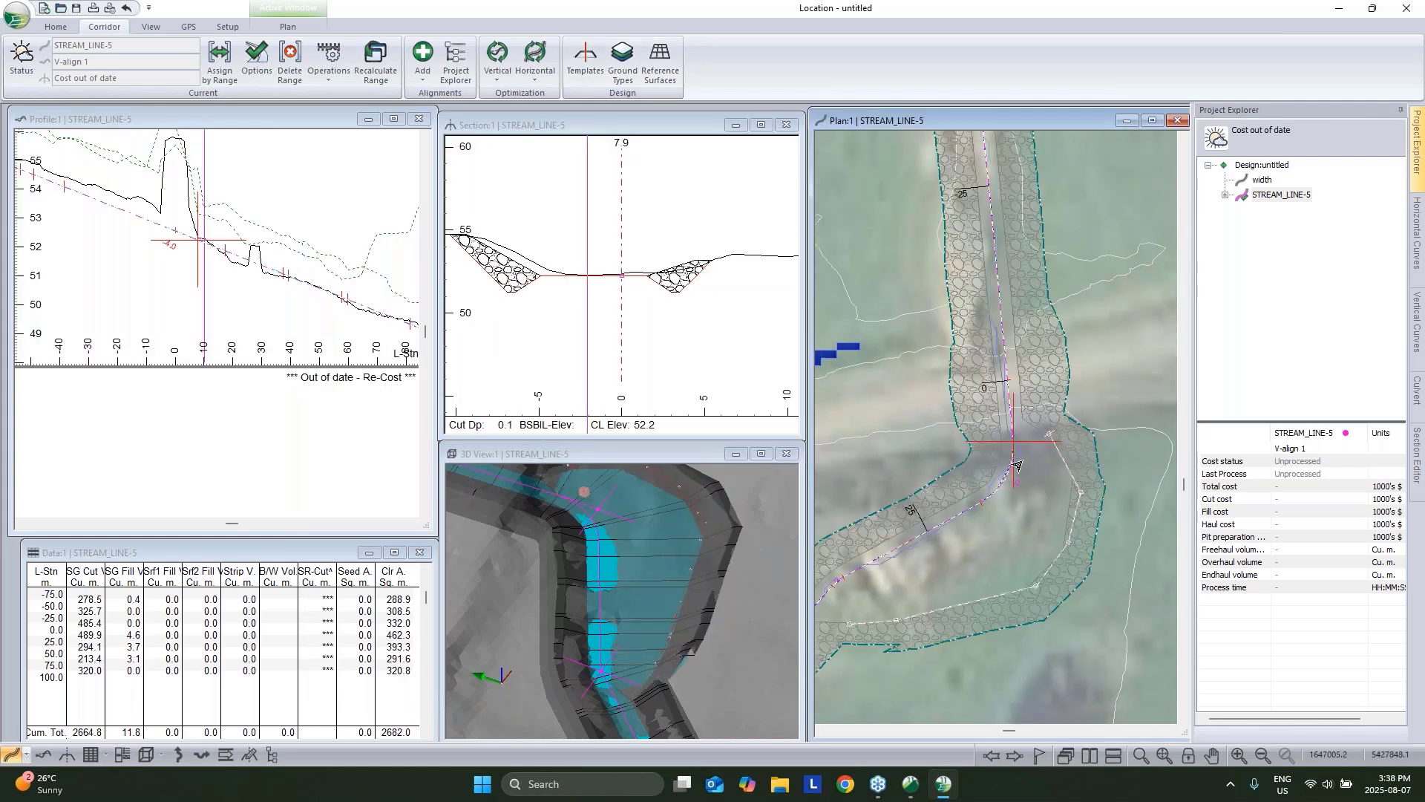
Set the radius of STREAM_LINE-5's horizontal curve at the bend just downstream of the crossing to 5.
{"action": "left_click_drag", "start_coordinate": [653, 593], "coordinate": [720, 586]}
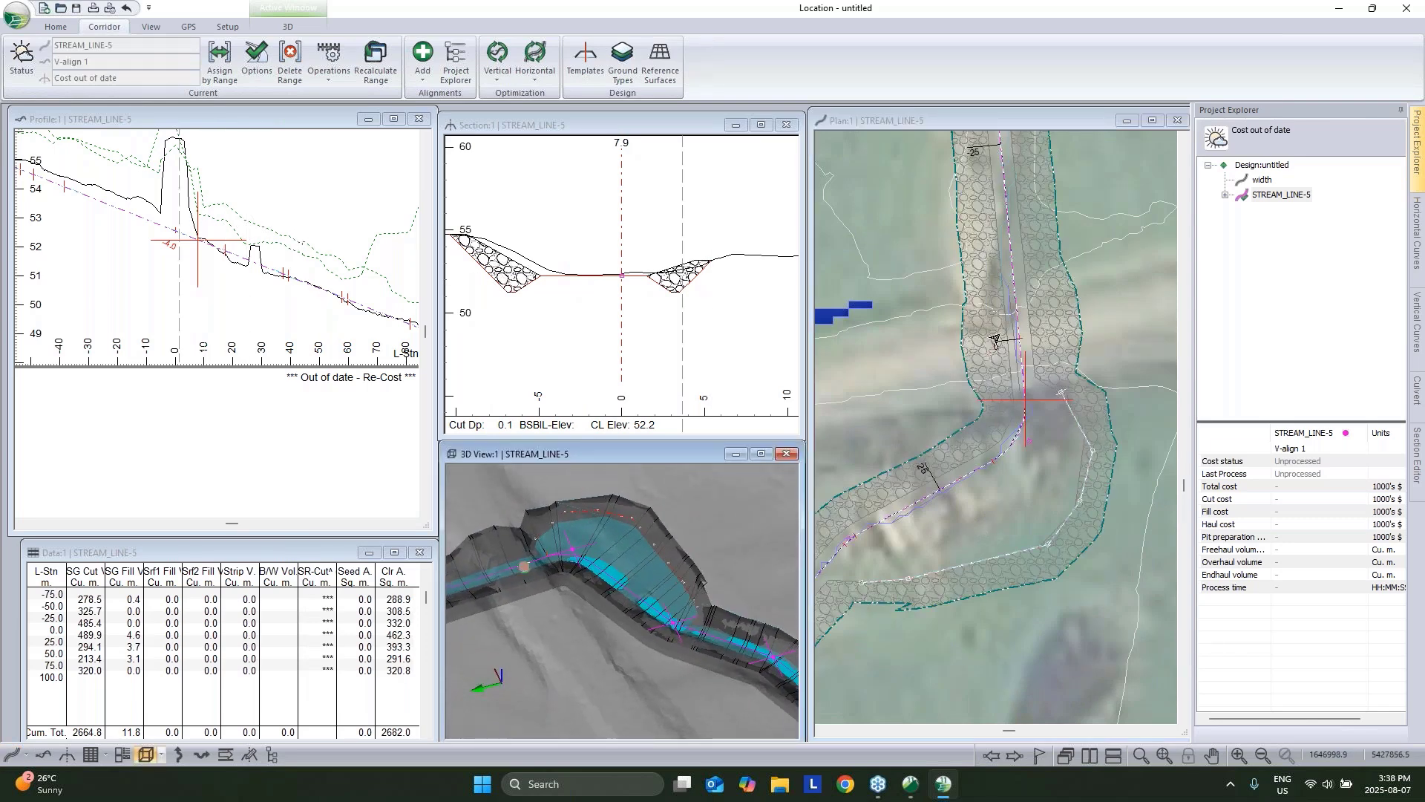
{"action": "left_click", "coordinate": [1018, 426]}
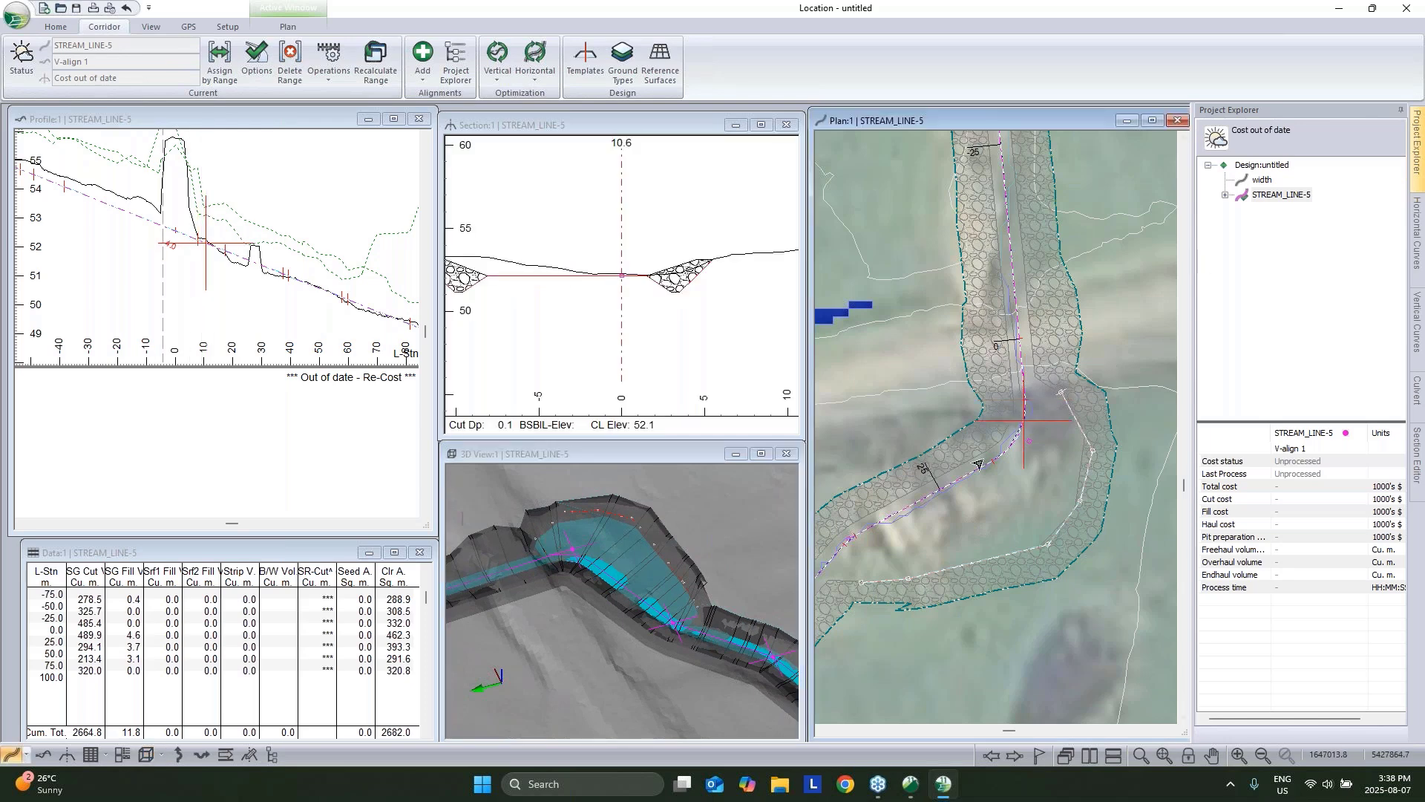
{"action": "left_click", "coordinate": [1058, 418]}
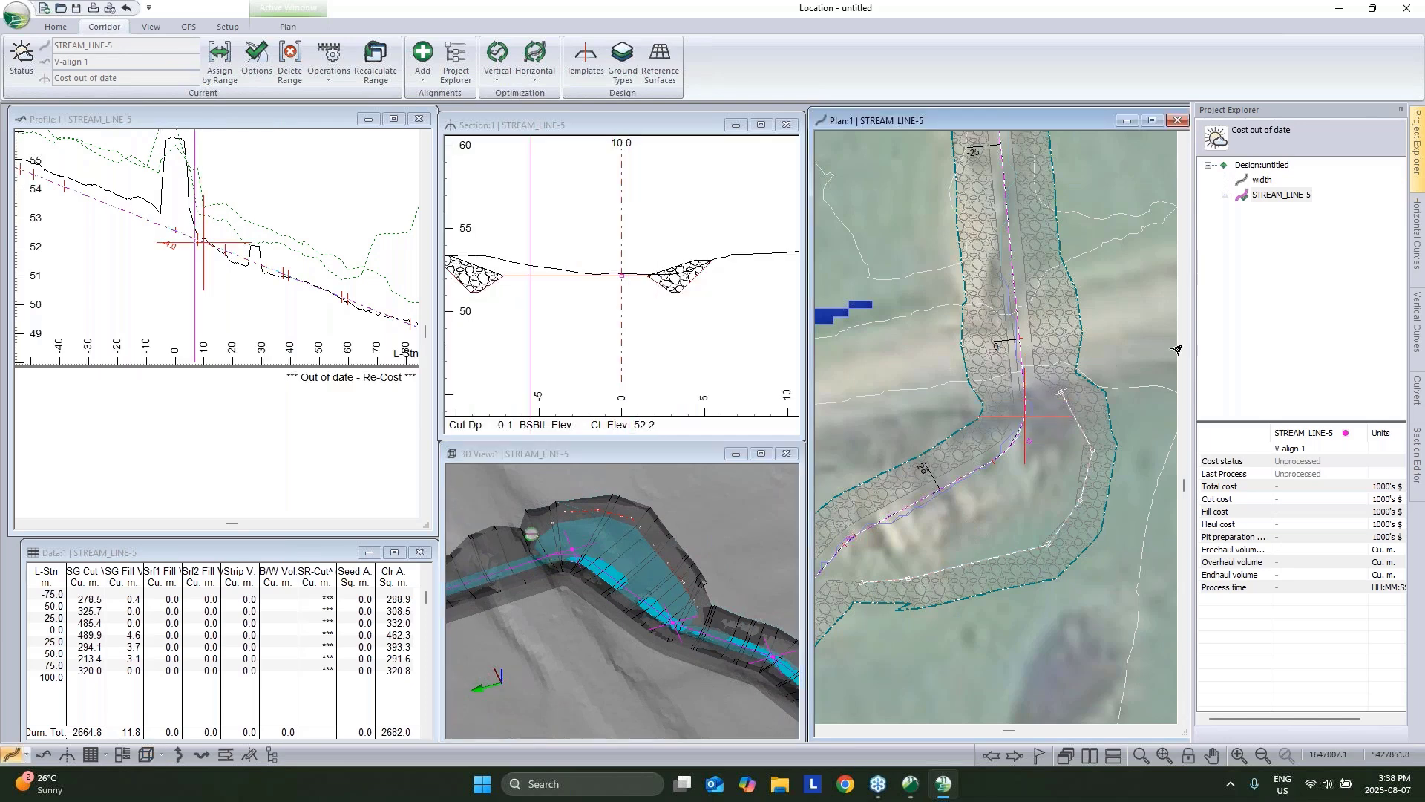
{"action": "left_click", "coordinate": [1223, 448]}
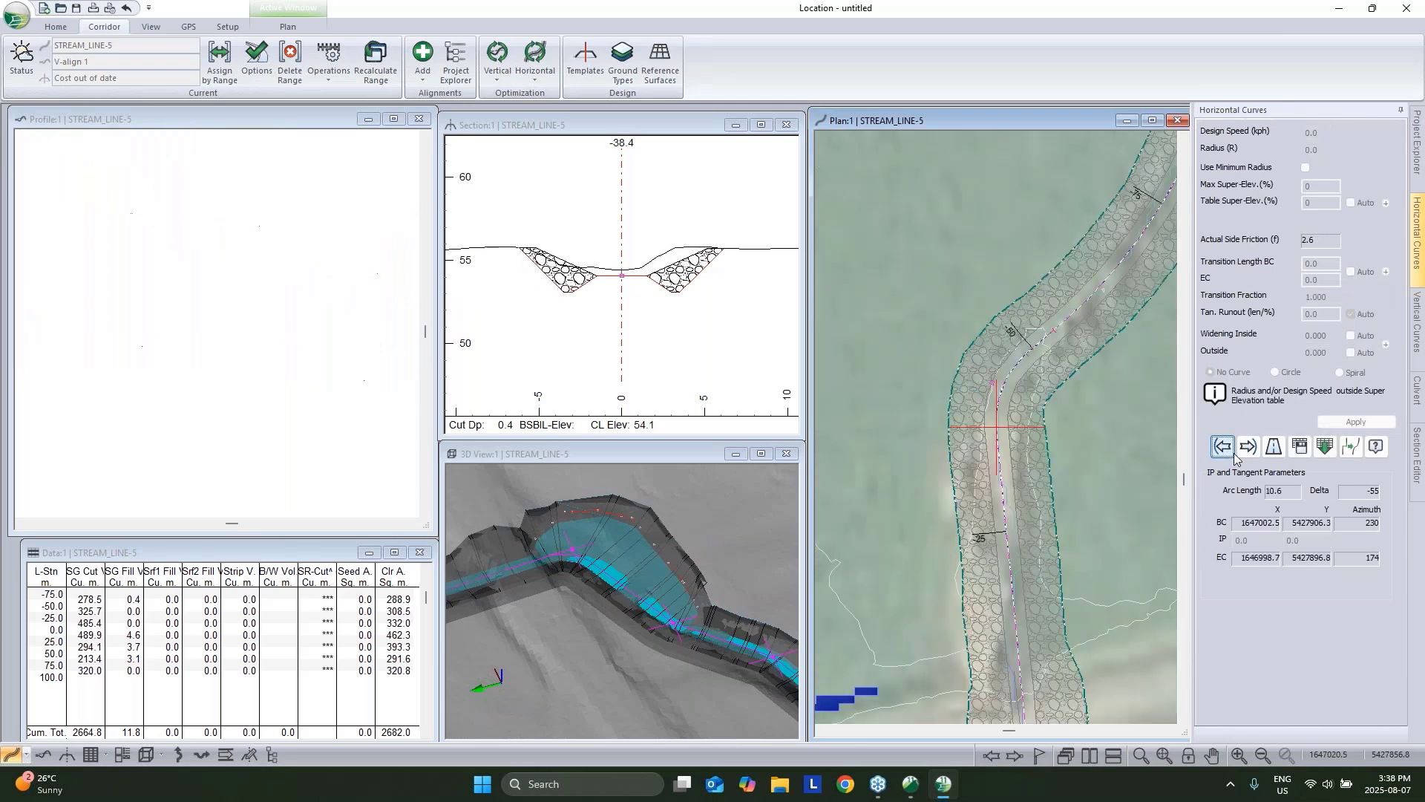
{"action": "left_click", "coordinate": [1247, 447]}
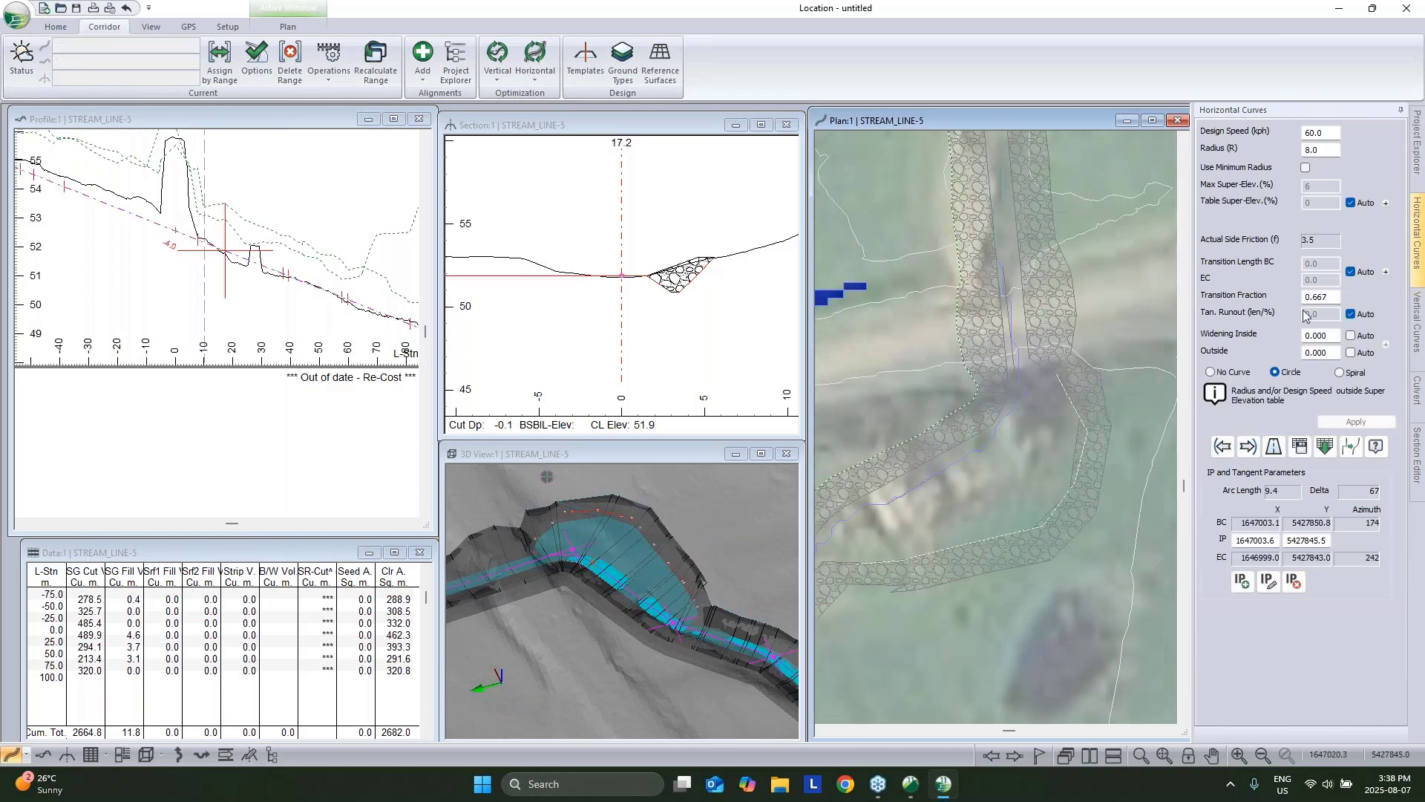
{"action": "type", "text": "5"}
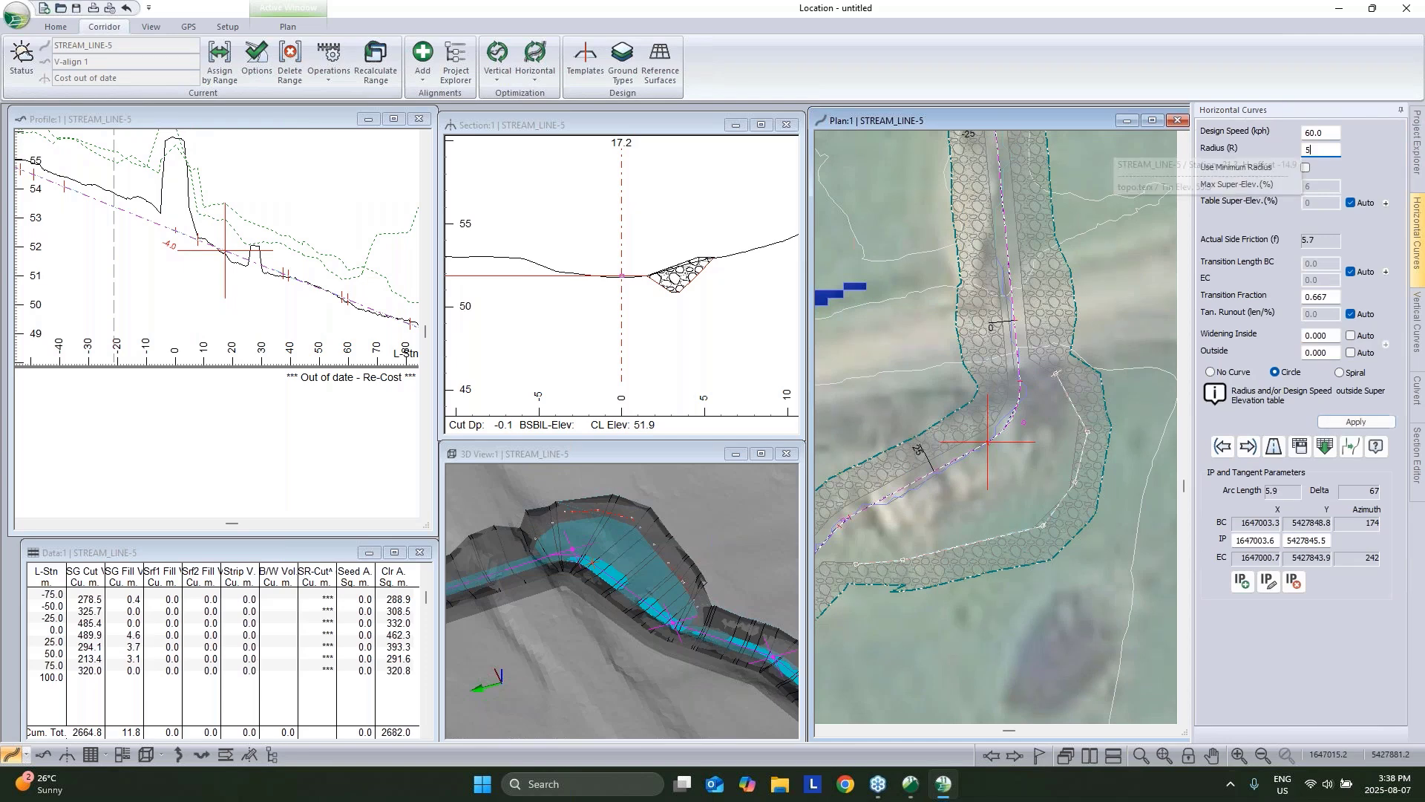
{"action": "key", "text": "Return"}
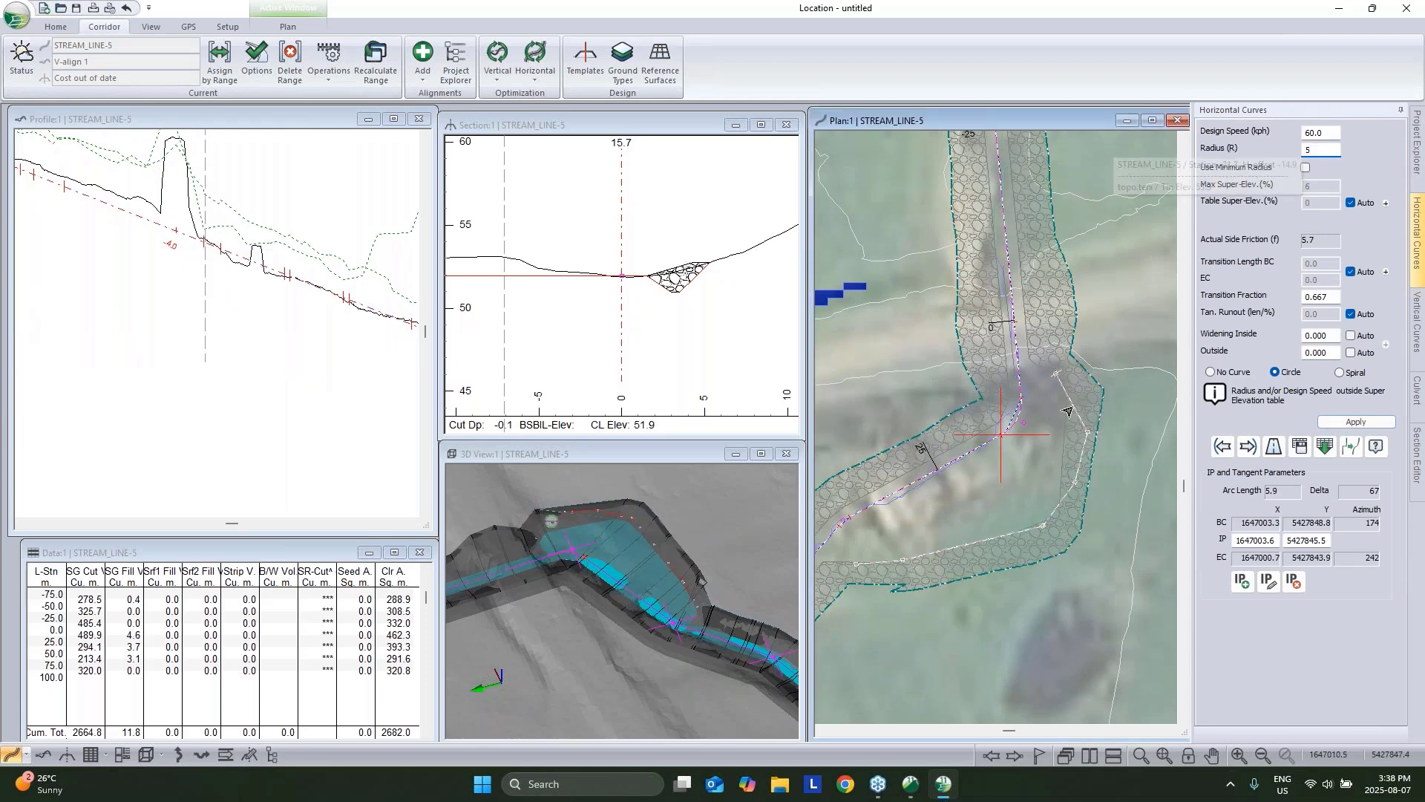
Locate the crossing's end stations on STREAM_LINE-5 and assign the BOX Box template from station -10 to 10.
{"action": "left_click", "coordinate": [1017, 401]}
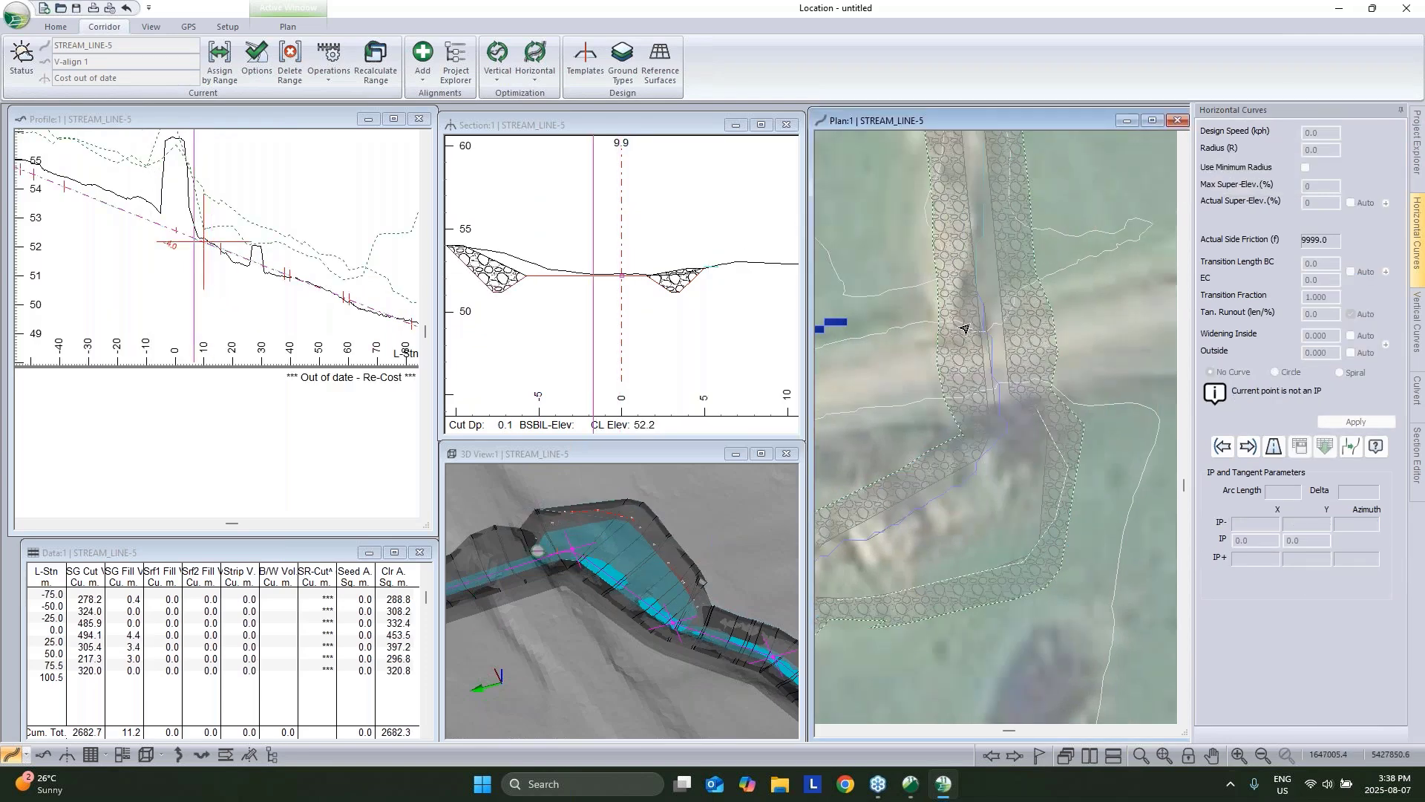
{"action": "left_click", "coordinate": [981, 297]}
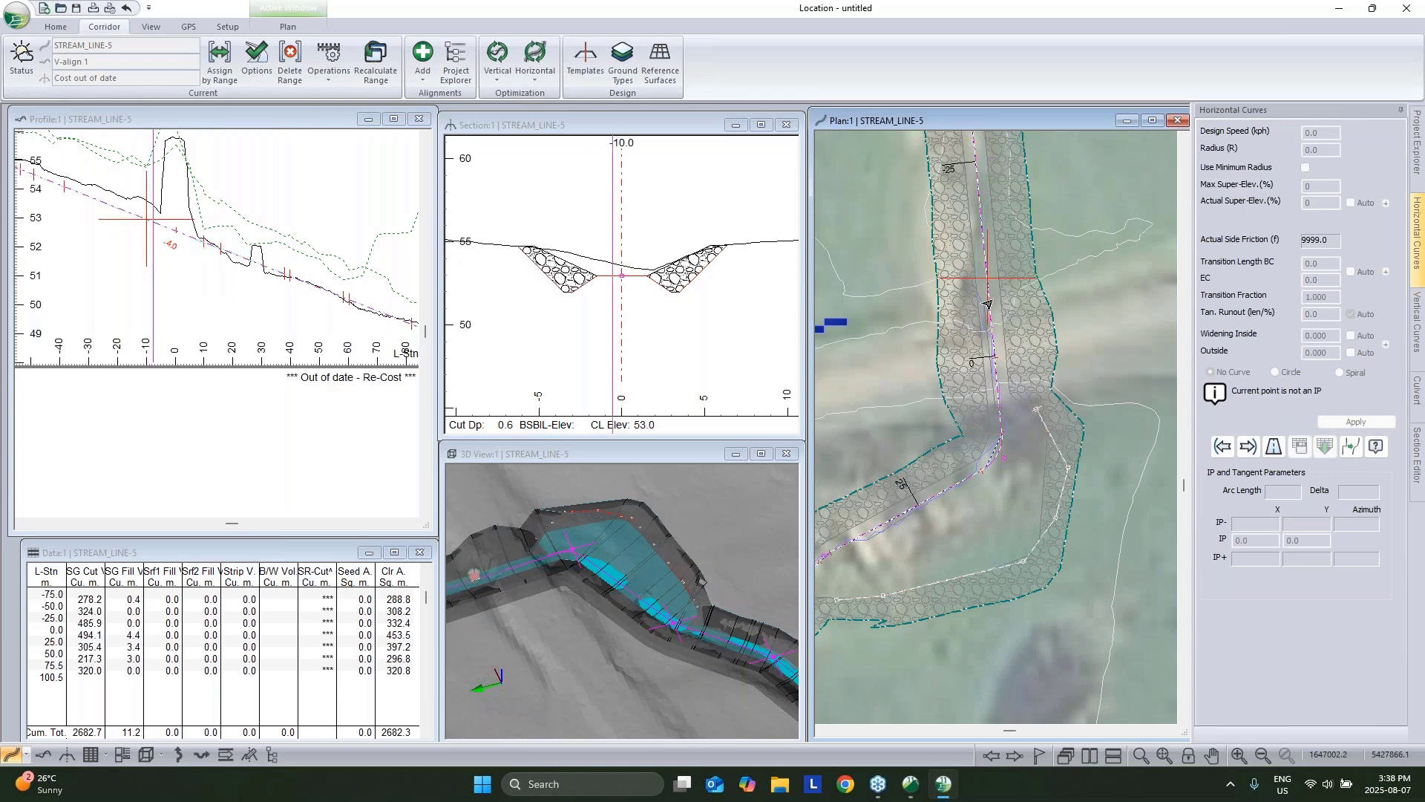
{"action": "left_click", "coordinate": [998, 438]}
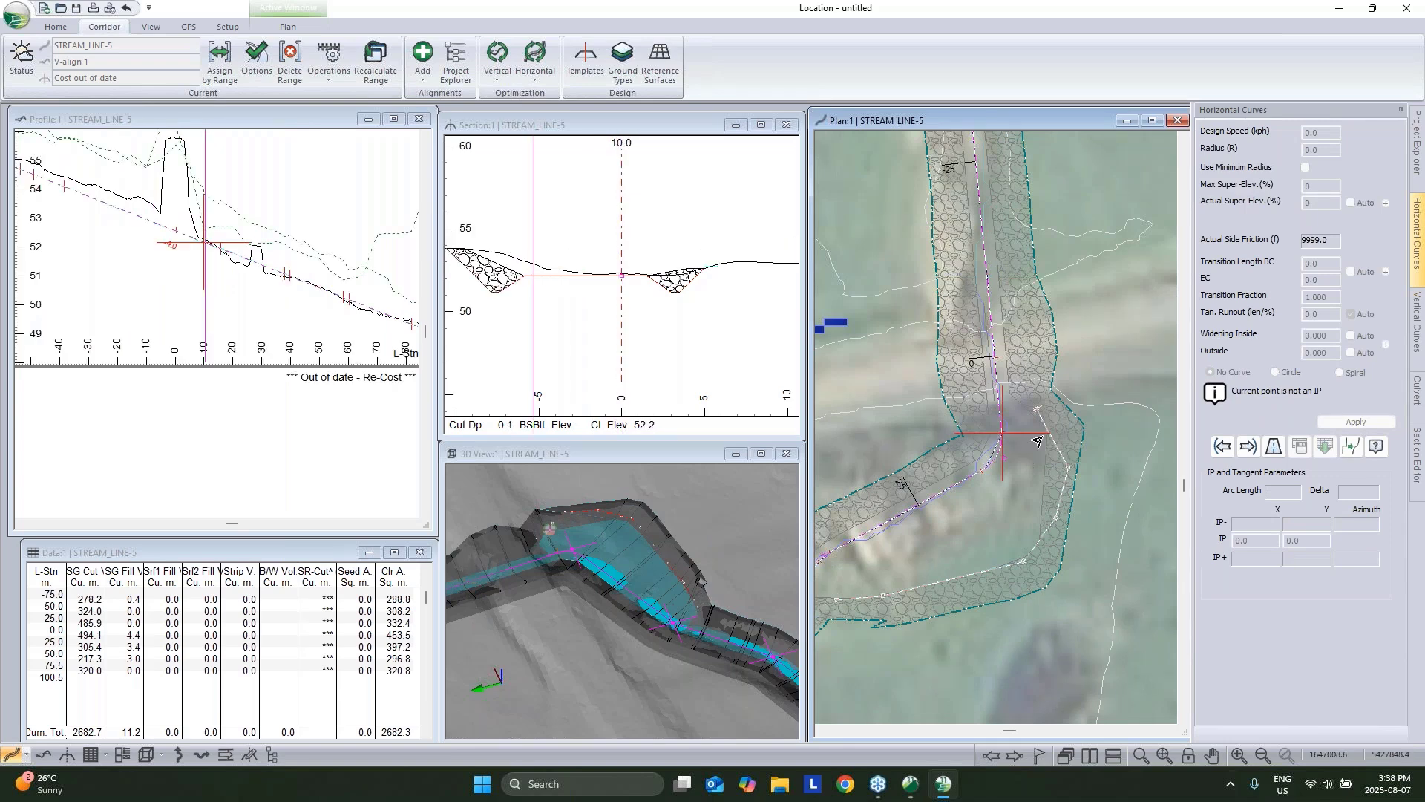
{"action": "left_click", "coordinate": [647, 539]}
{"action": "left_click_drag", "start_coordinate": [647, 540], "coordinate": [714, 536]}
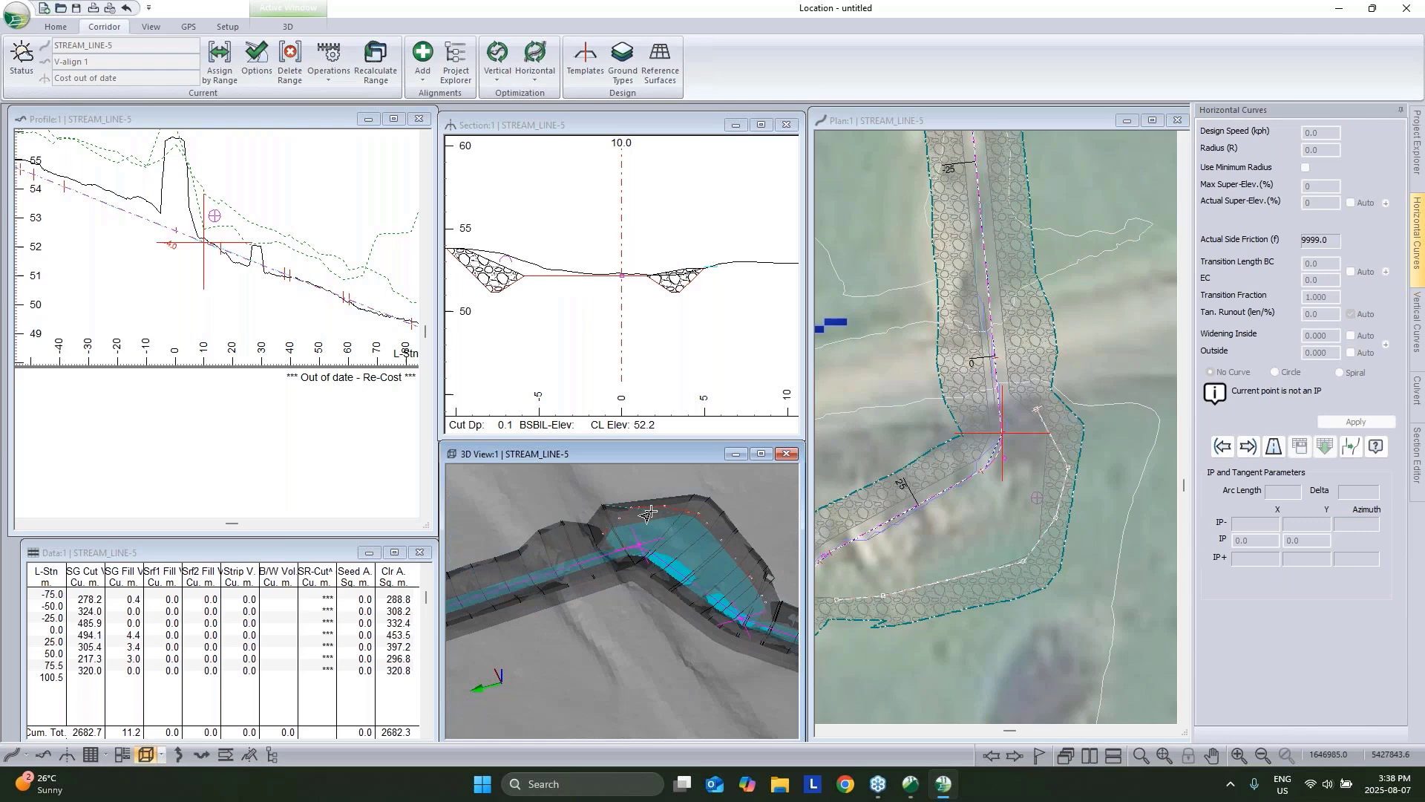
{"action": "left_click", "coordinate": [219, 65]}
{"action": "left_click", "coordinate": [519, 270]}
{"action": "left_click", "coordinate": [519, 297]}
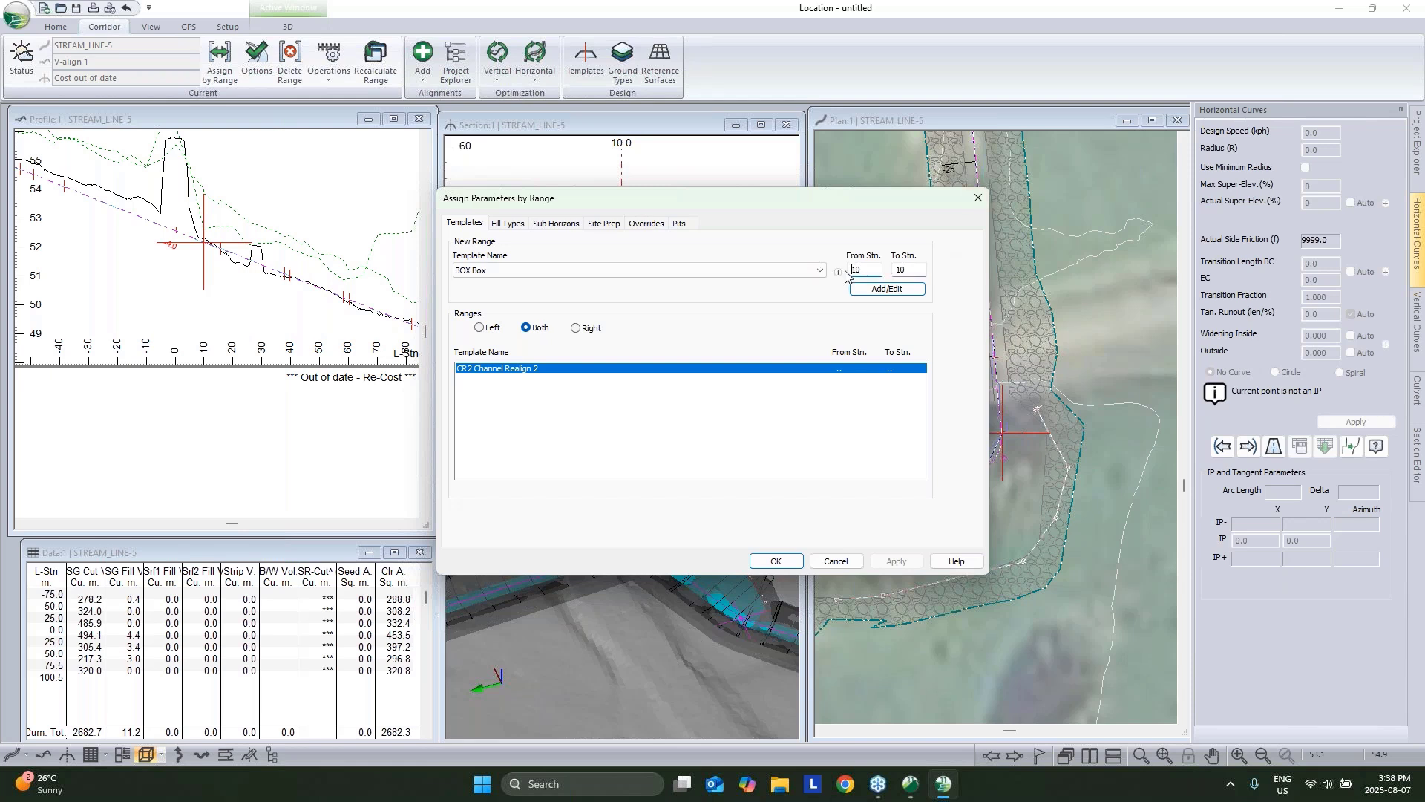
{"action": "left_click", "coordinate": [907, 291]}
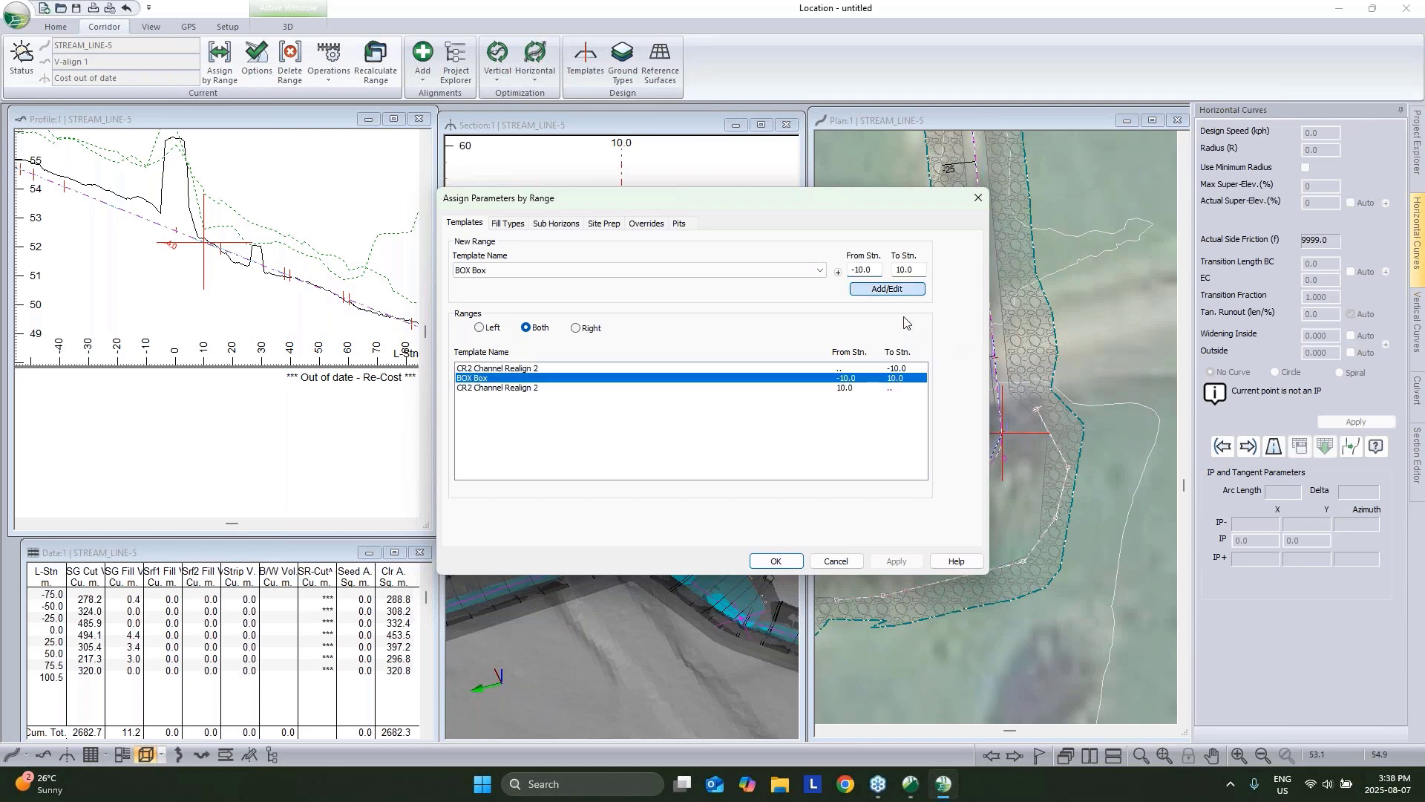
{"action": "left_click", "coordinate": [774, 561]}
{"action": "left_click", "coordinate": [751, 444]}
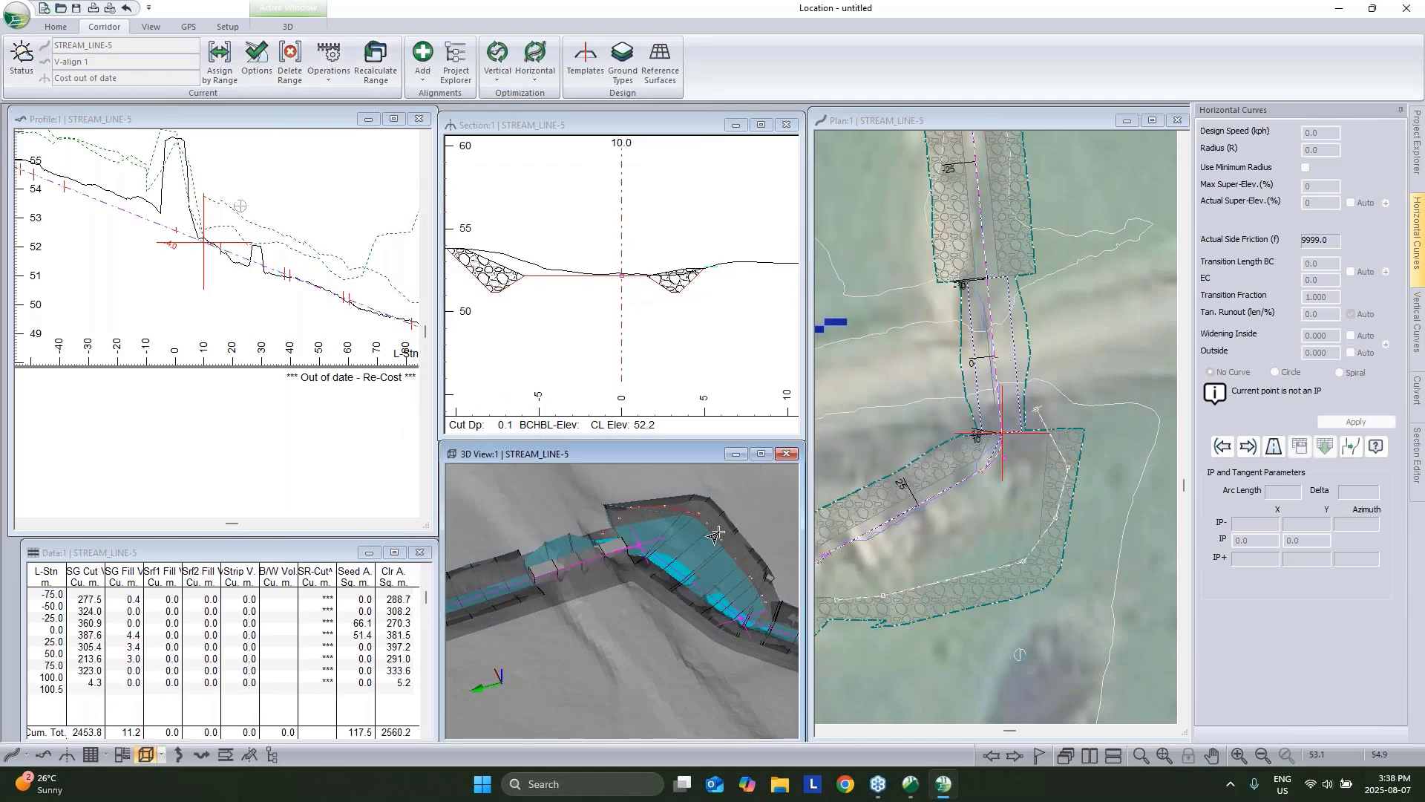
Examine the box section, the widened bend and the adjoining channel reaches in the 3D and profile views.
{"action": "left_click_drag", "start_coordinate": [512, 610], "coordinate": [590, 657]}
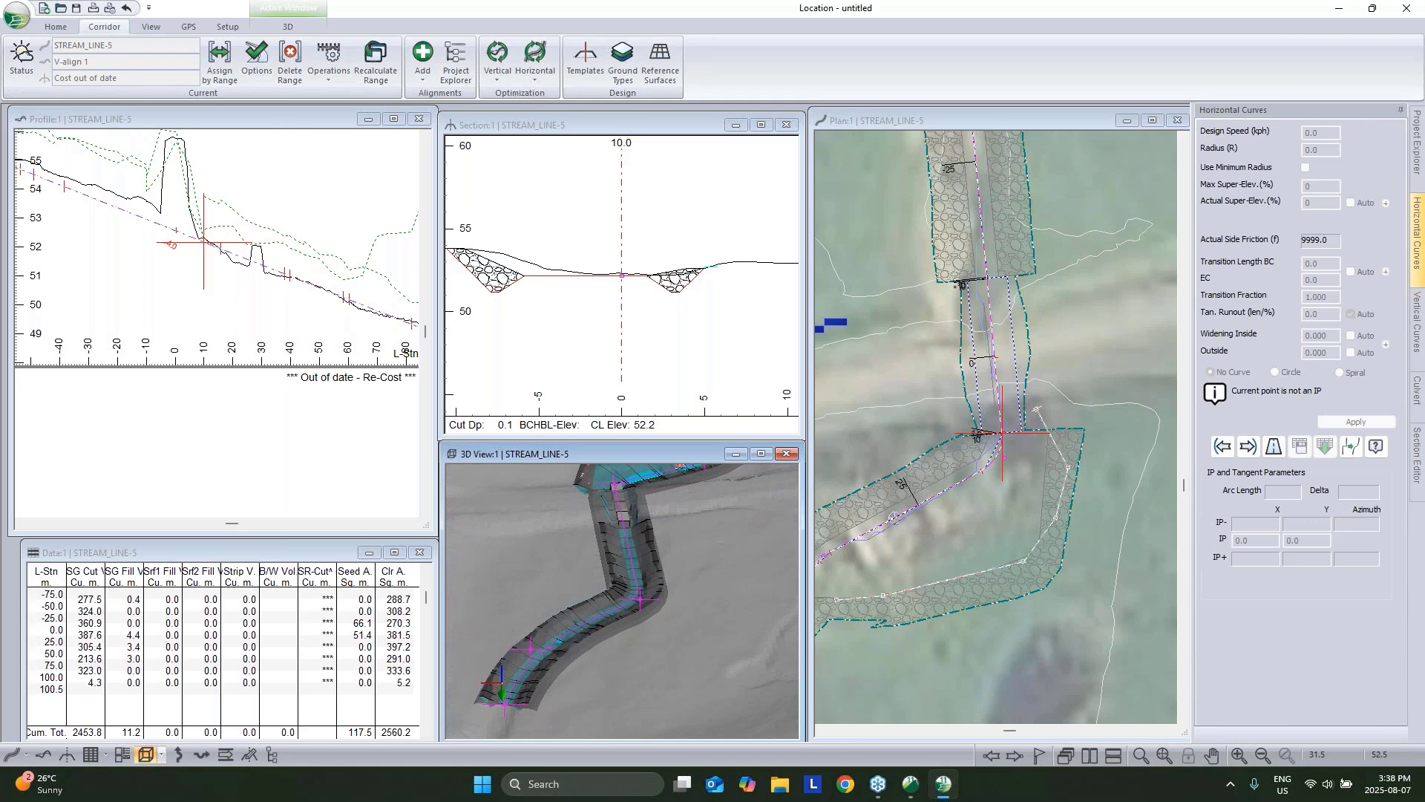
{"action": "scroll", "coordinate": [106, 227], "scroll_direction": "down", "scroll_amount": 3}
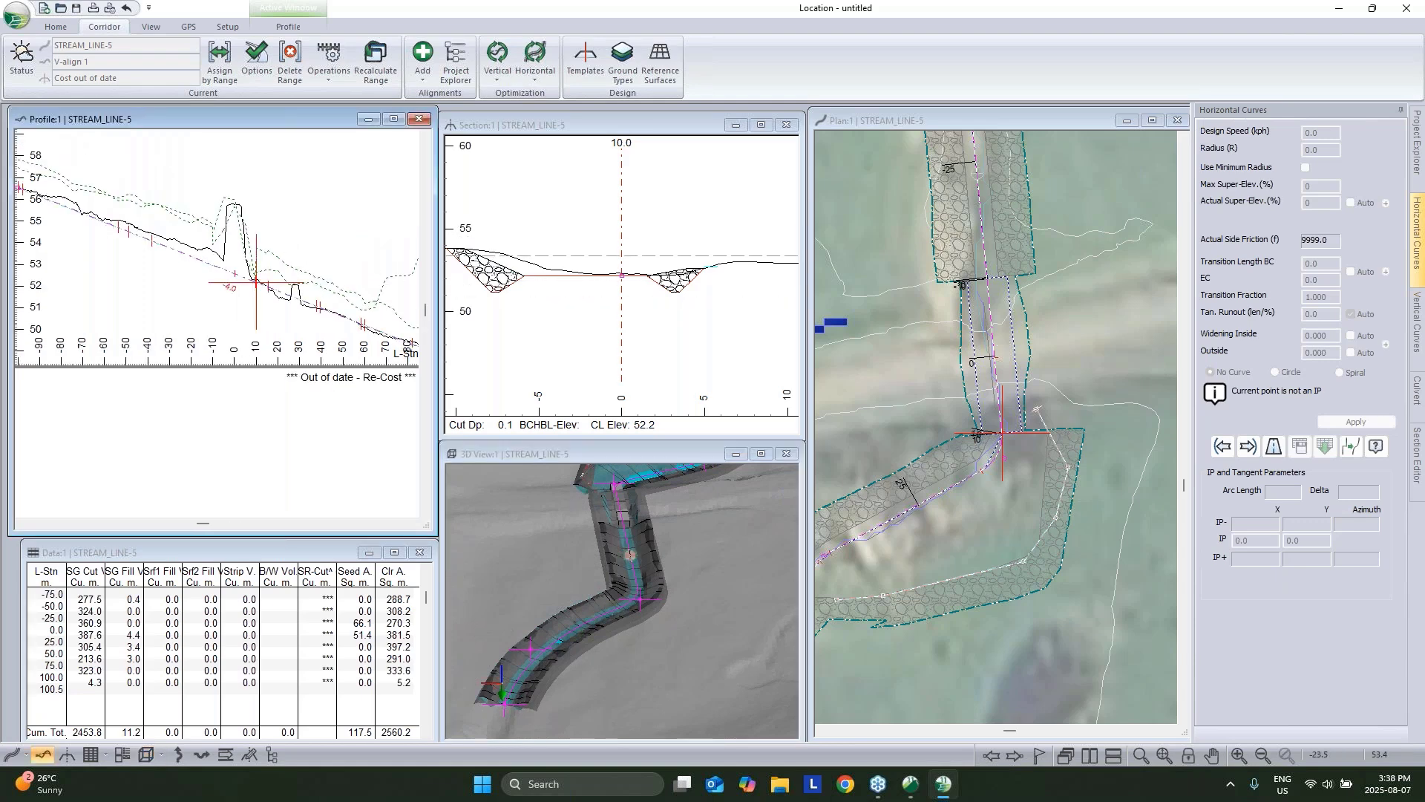
{"action": "left_click", "coordinate": [192, 256]}
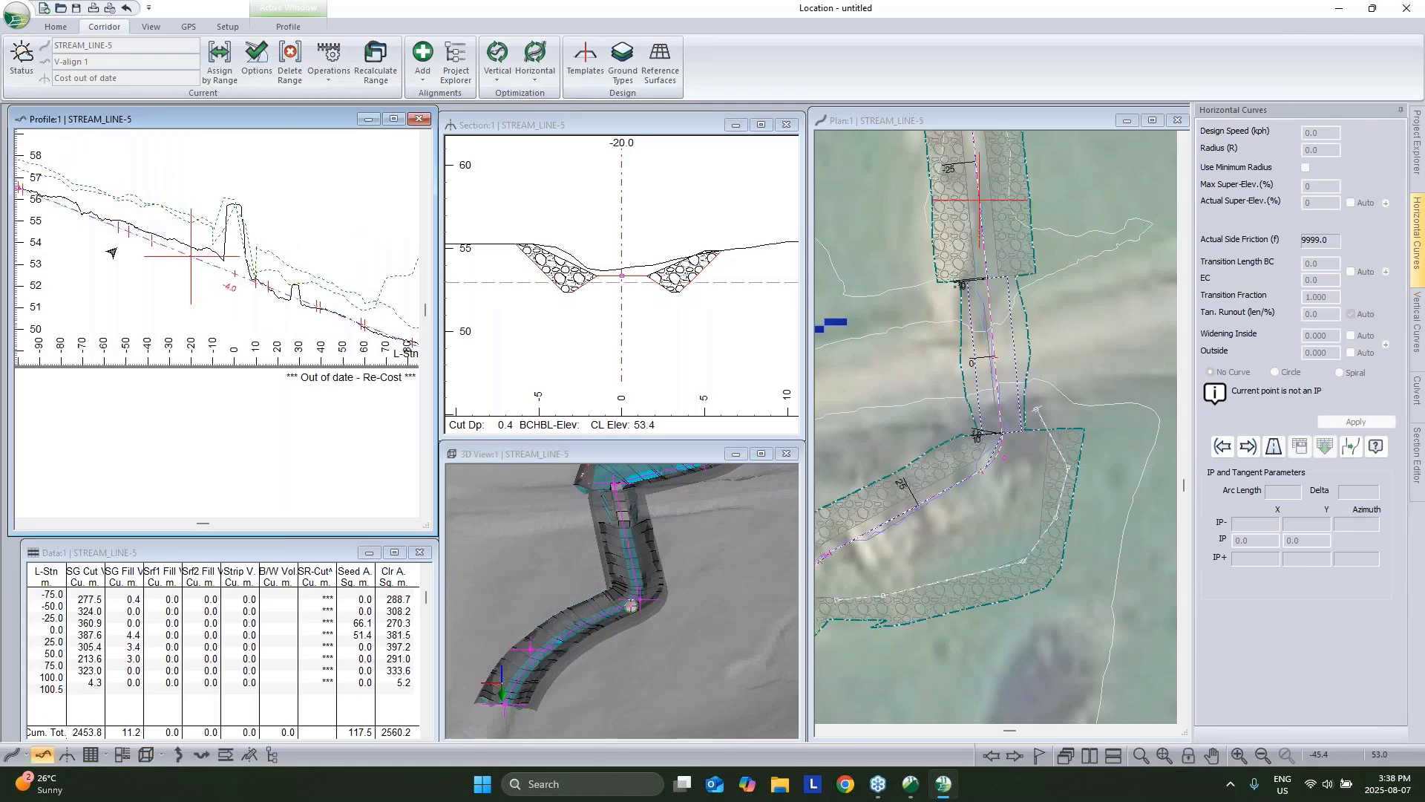
{"action": "middle_click_drag", "start_coordinate": [112, 252], "coordinate": [165, 269]}
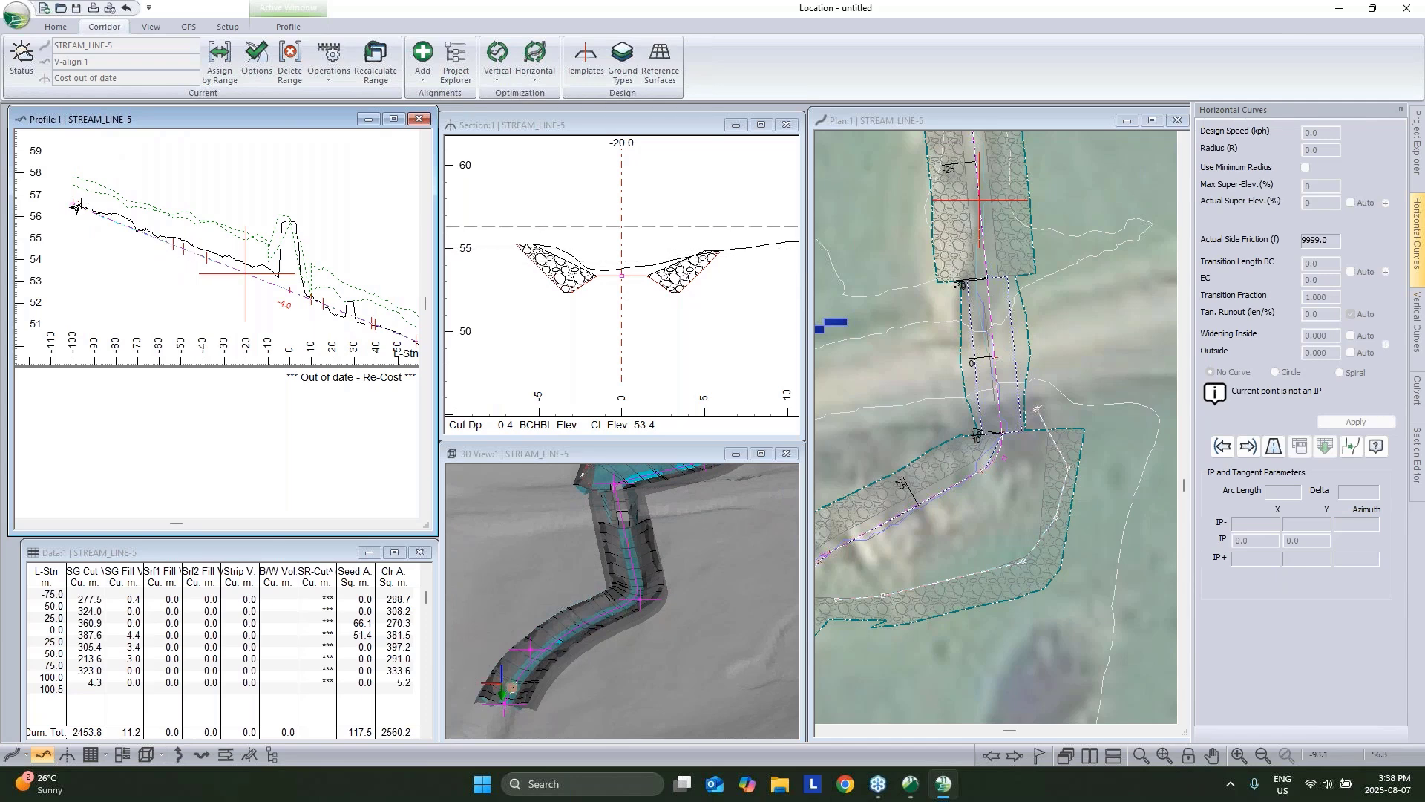
{"action": "middle_click_drag", "start_coordinate": [111, 221], "coordinate": [35, 162]}
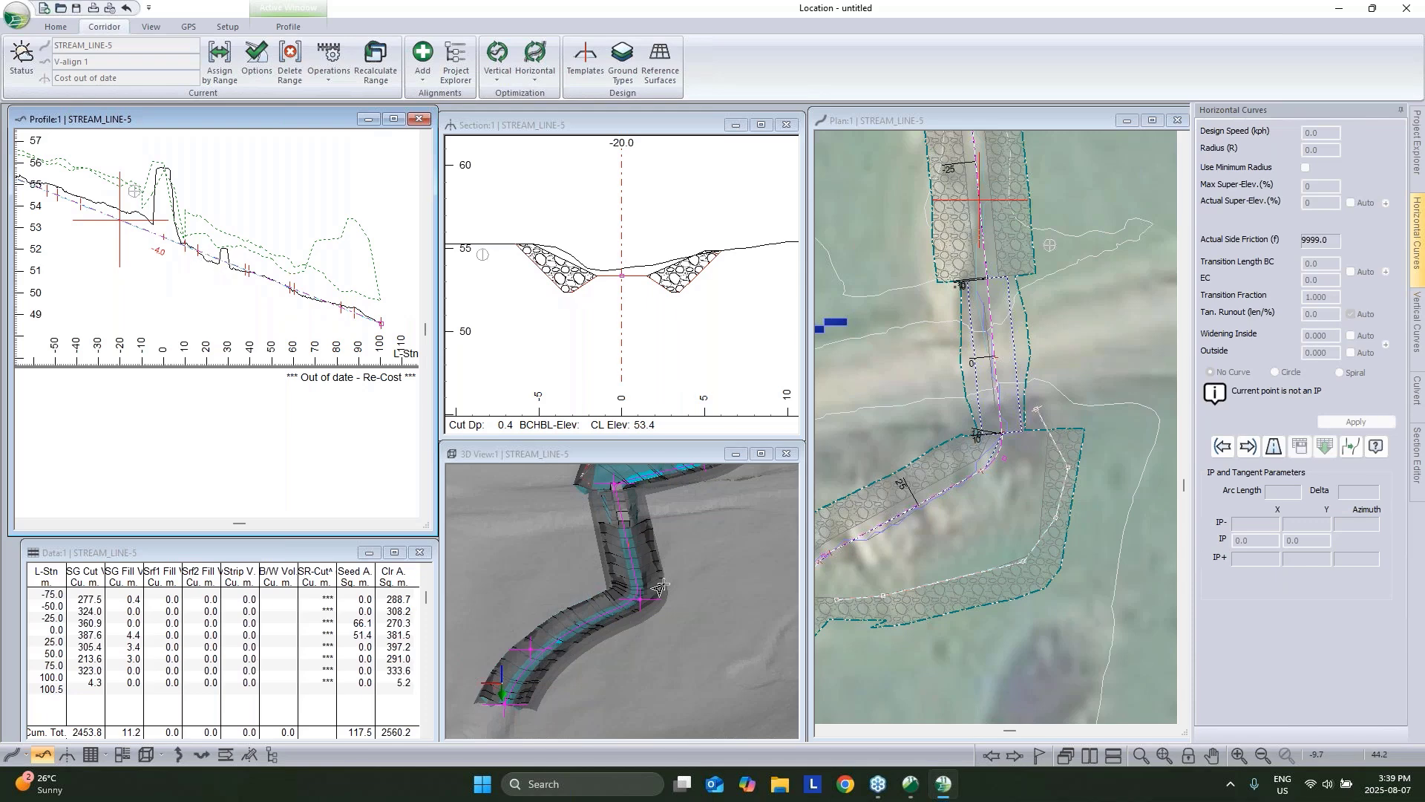
{"action": "middle_click_drag", "start_coordinate": [696, 604], "coordinate": [647, 710]}
{"action": "left_click", "coordinate": [661, 558]}
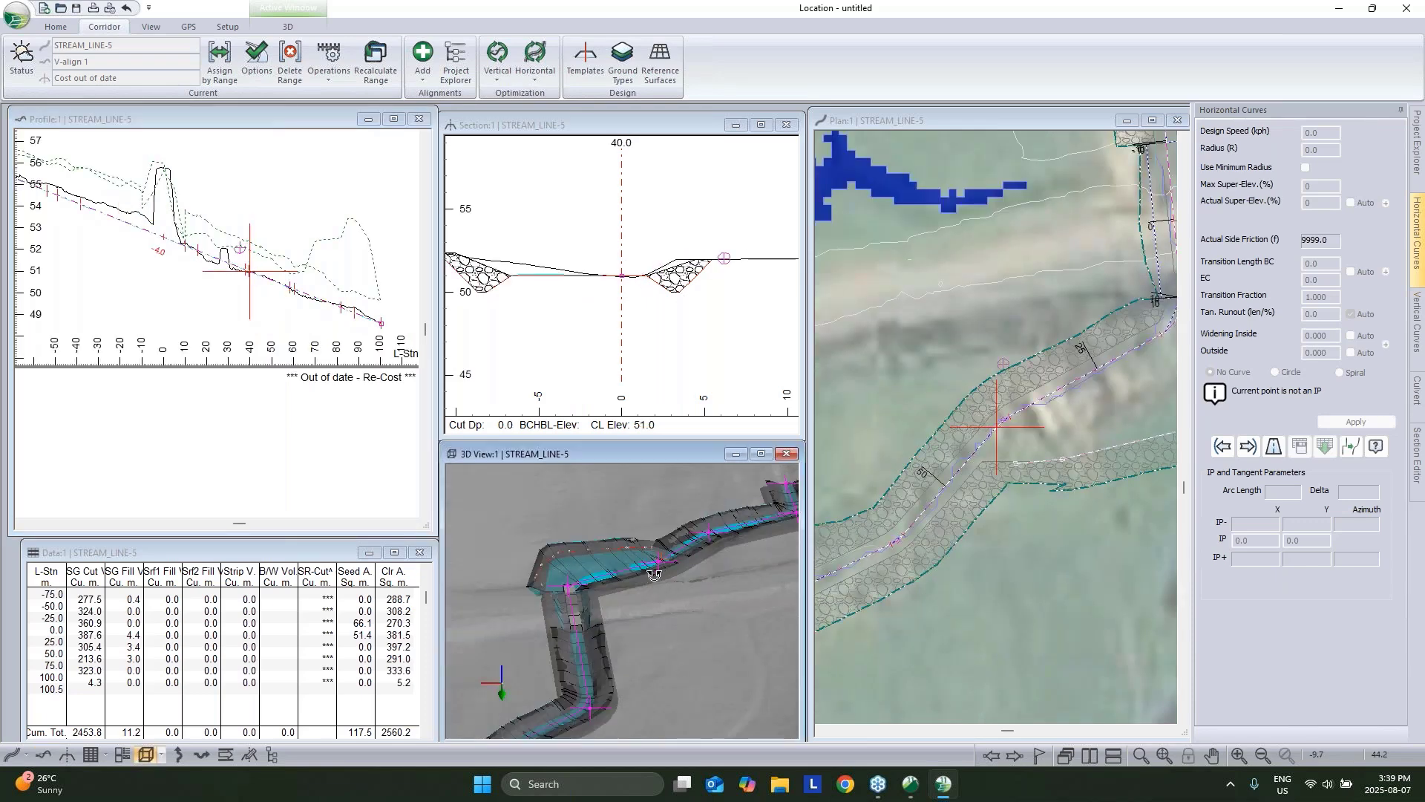
{"action": "left_click_drag", "start_coordinate": [664, 565], "coordinate": [694, 556]}
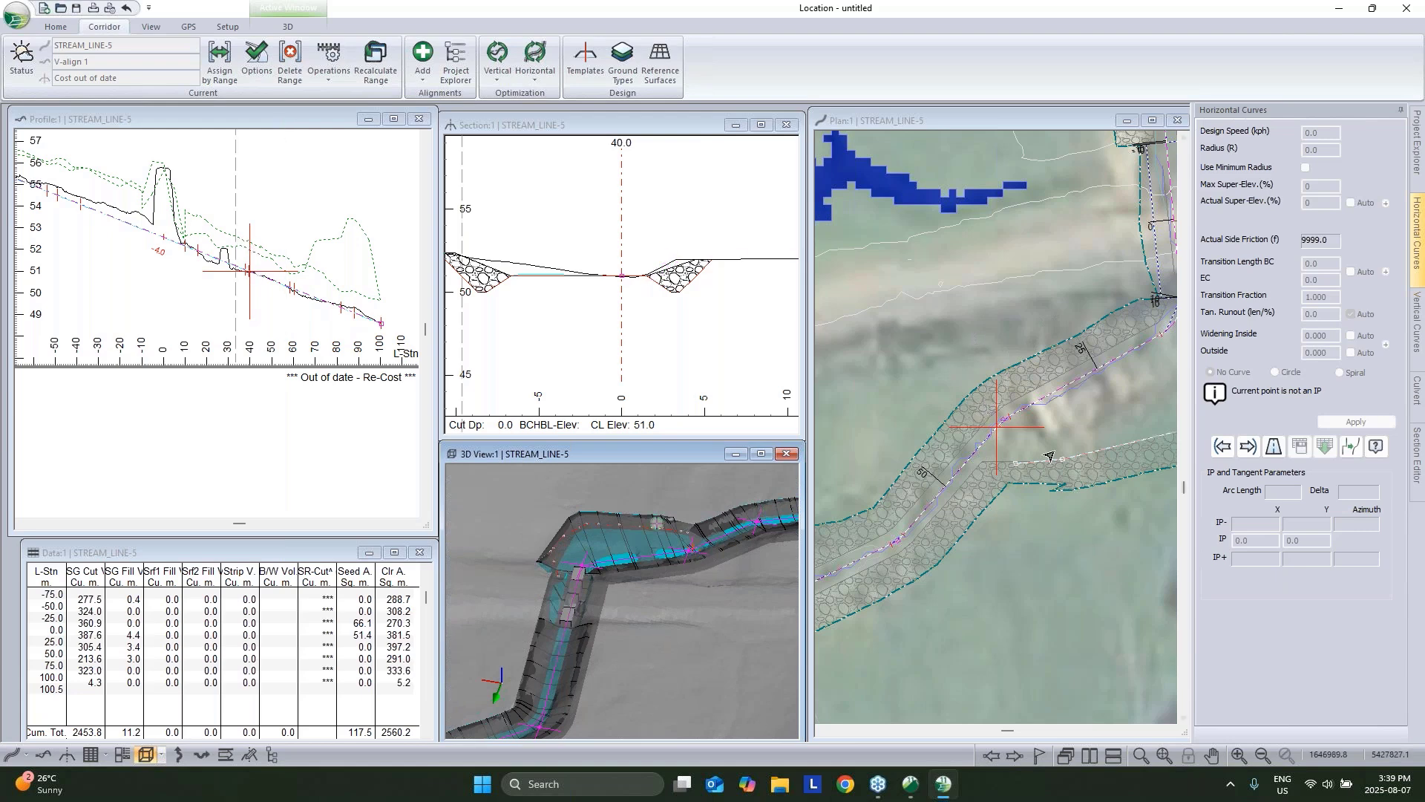
Locate the downstream end of the widened bend and assign BR Bridge (no cut/fill) from station 44.5 to the alignment's end, recalculating the range.
{"action": "scroll", "coordinate": [899, 482], "scroll_direction": "up", "scroll_amount": 5}
{"action": "left_click", "coordinate": [899, 482]}
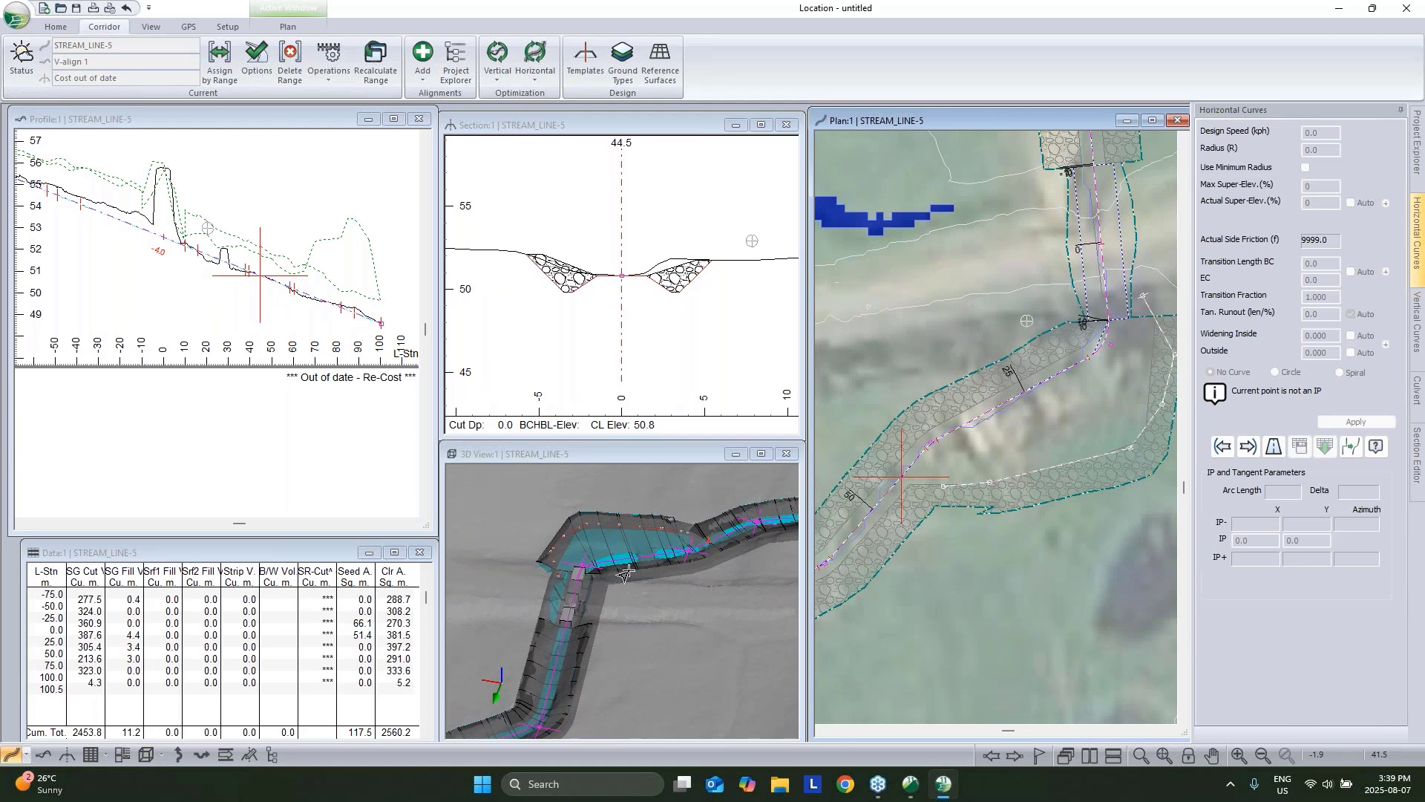
{"action": "left_click_drag", "start_coordinate": [626, 574], "coordinate": [559, 579]}
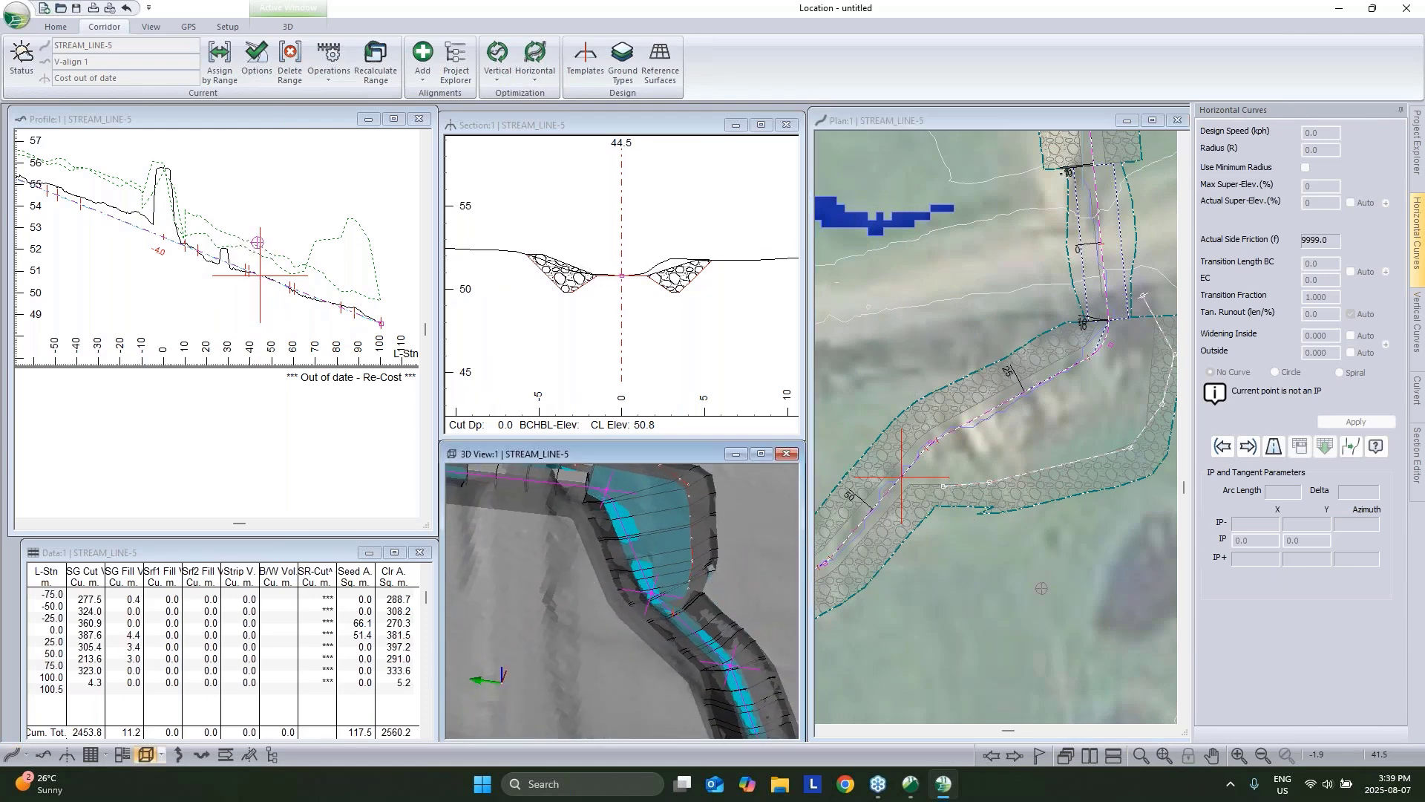
{"action": "left_click", "coordinate": [219, 59]}
{"action": "left_click", "coordinate": [573, 272]}
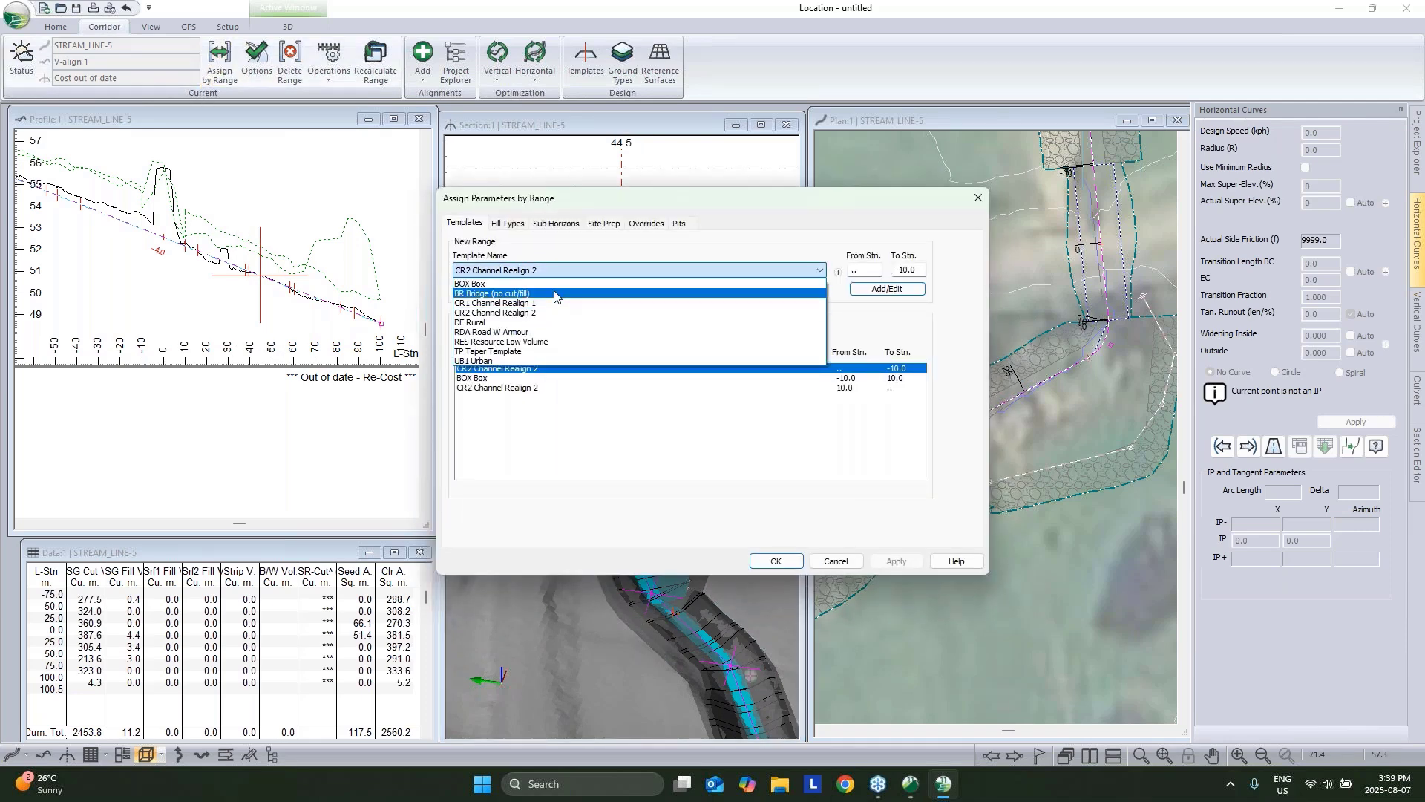
{"action": "left_click", "coordinate": [554, 292]}
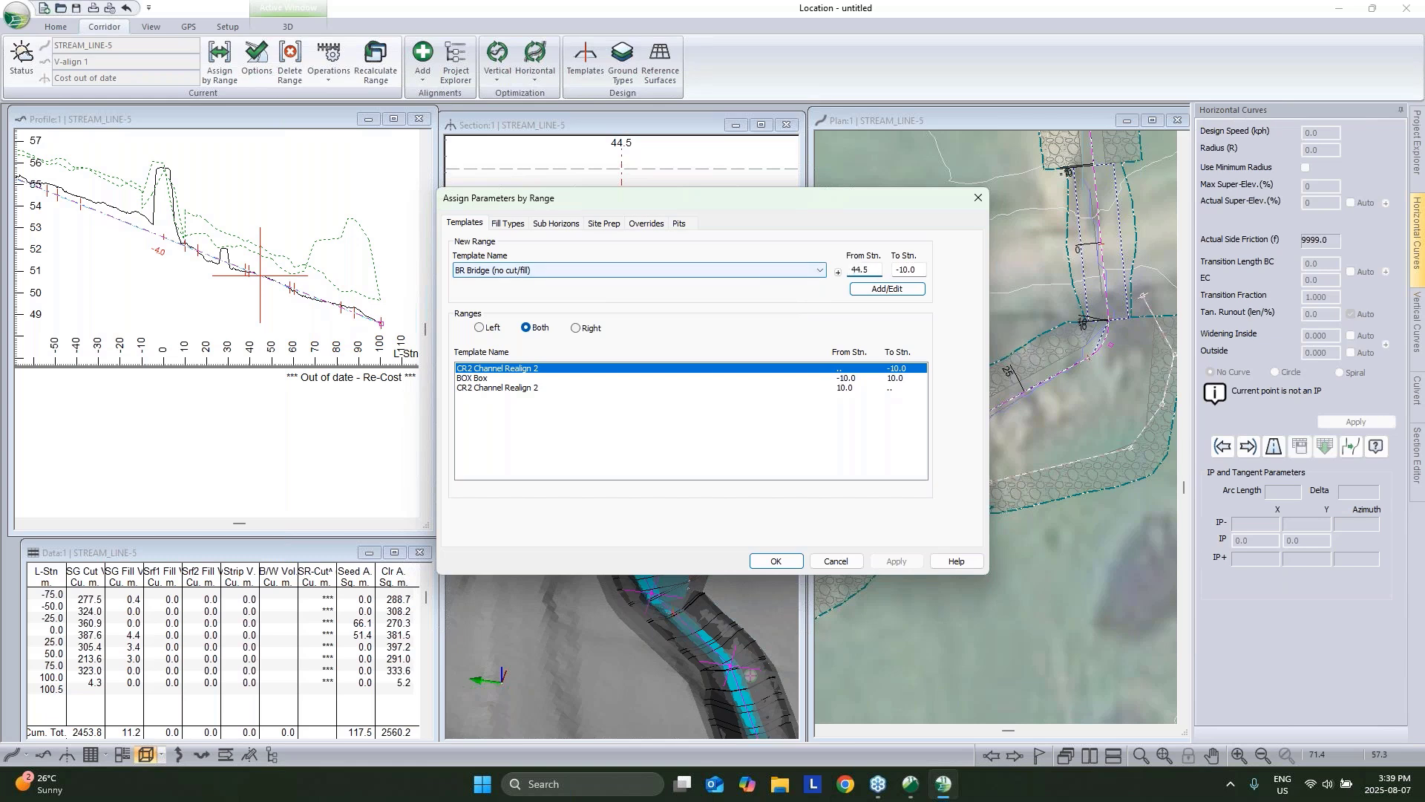
{"action": "key", "text": "Tab"}
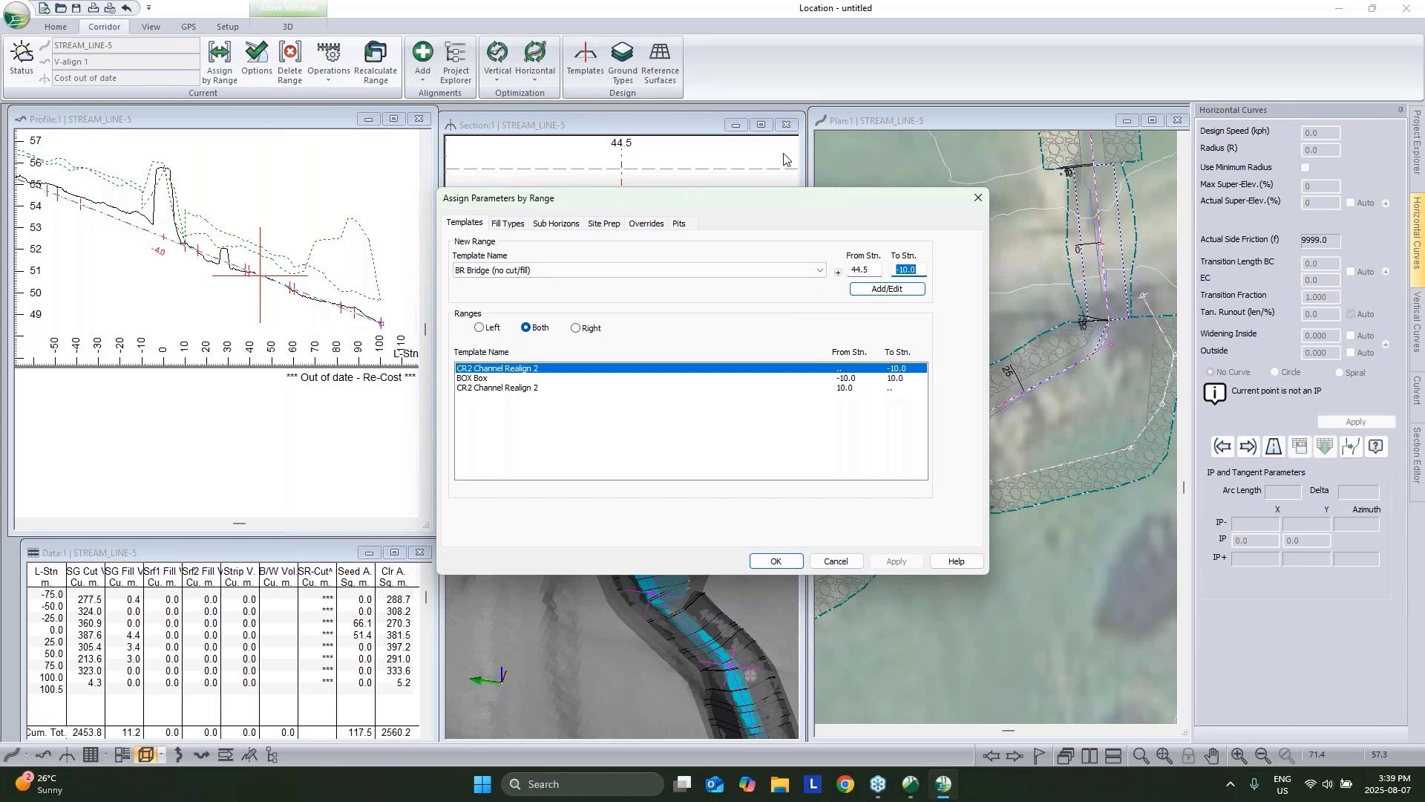
{"action": "left_click", "coordinate": [912, 291]}
{"action": "left_click", "coordinate": [787, 562]}
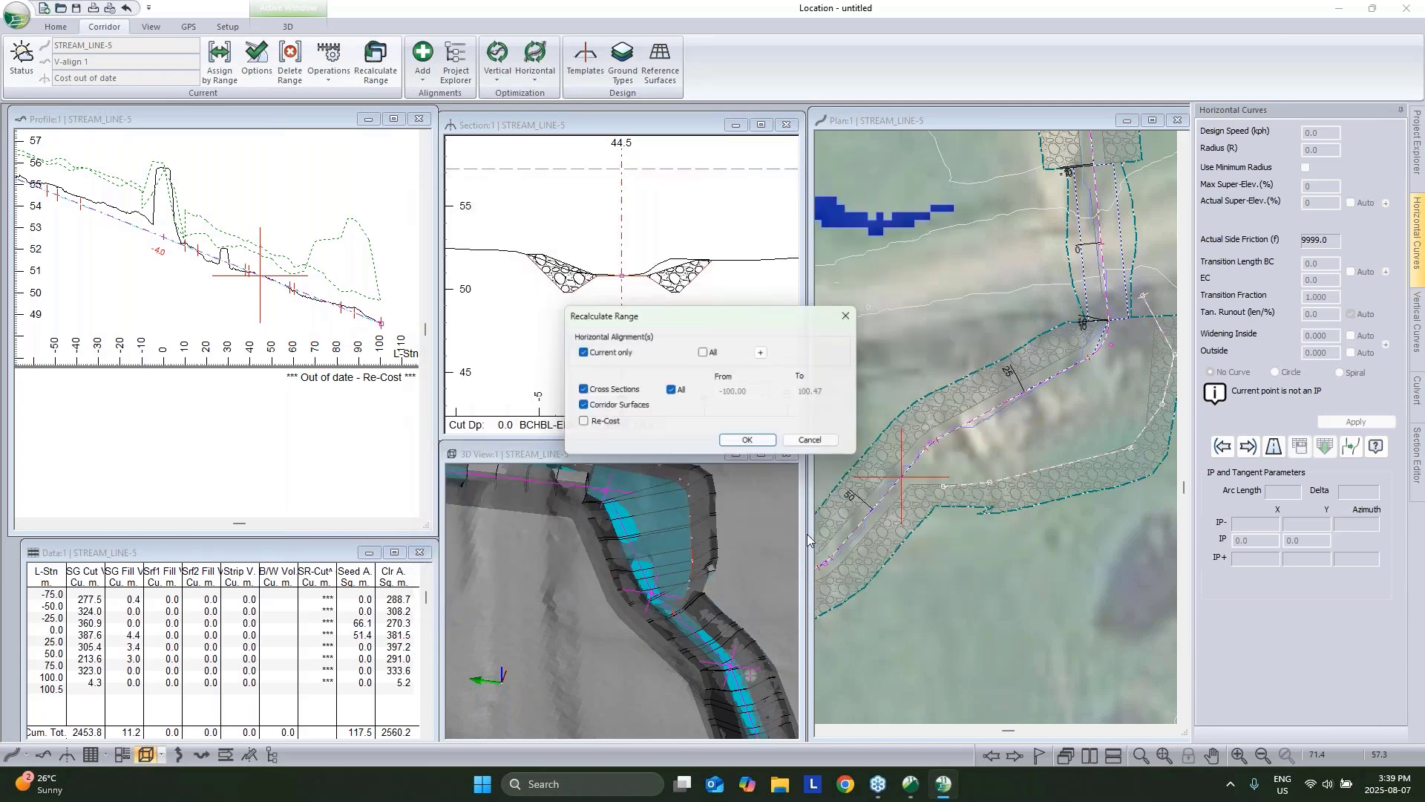
{"action": "left_click", "coordinate": [764, 440]}
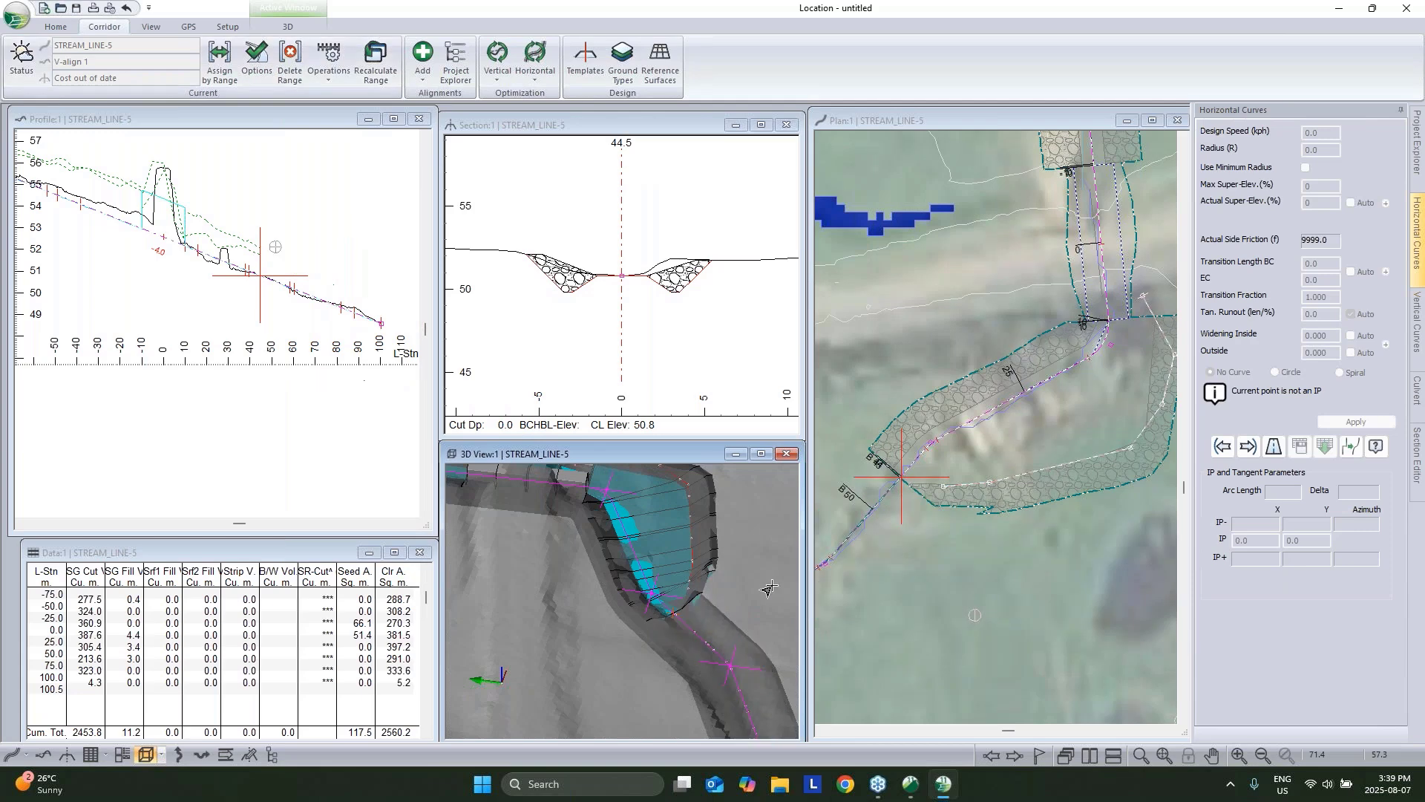
Reload the 3D view of STREAM_LINE-5 and examine the widened bend, the box section and the upstream channel.
{"action": "left_click_drag", "start_coordinate": [769, 588], "coordinate": [799, 475]}
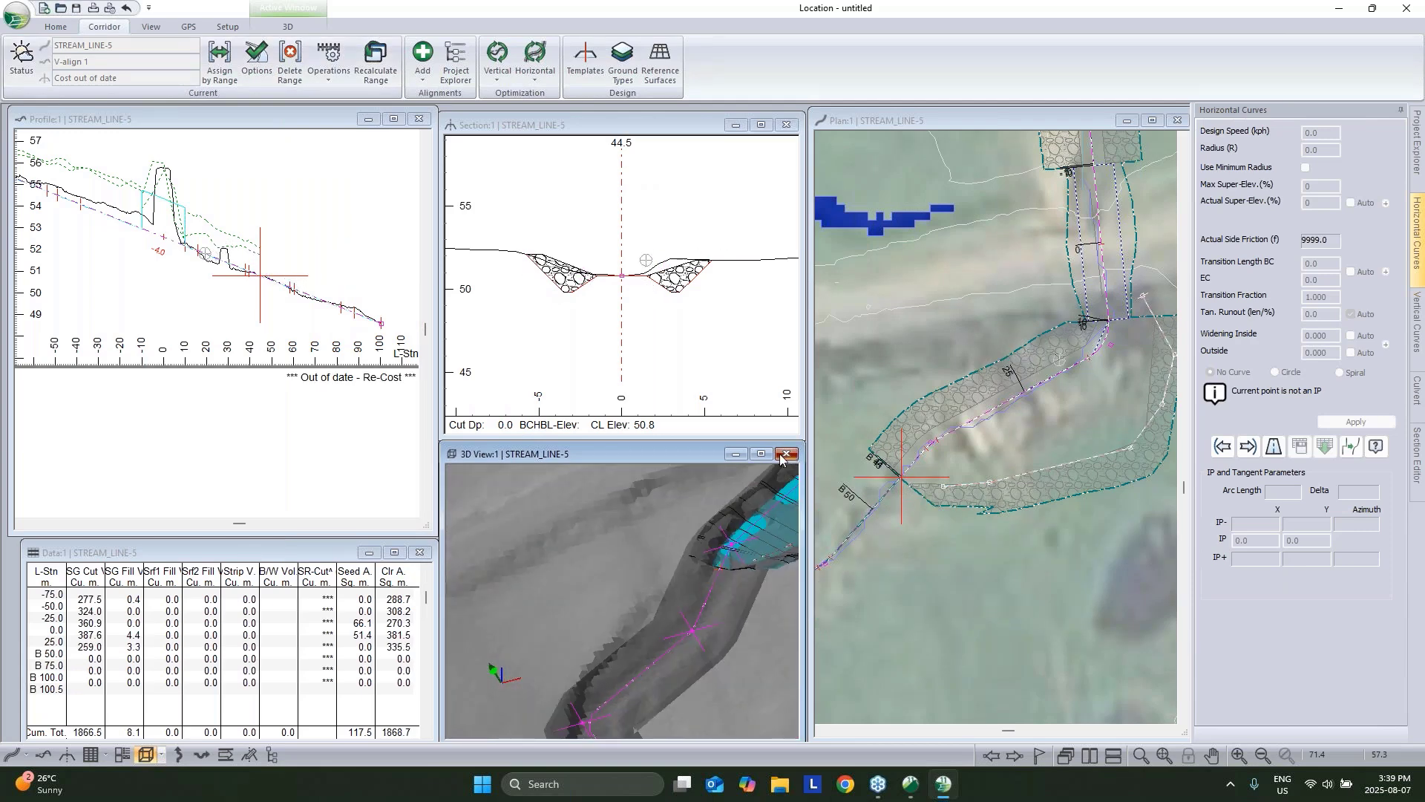
{"action": "left_click", "coordinate": [781, 456]}
{"action": "left_click", "coordinate": [149, 754]}
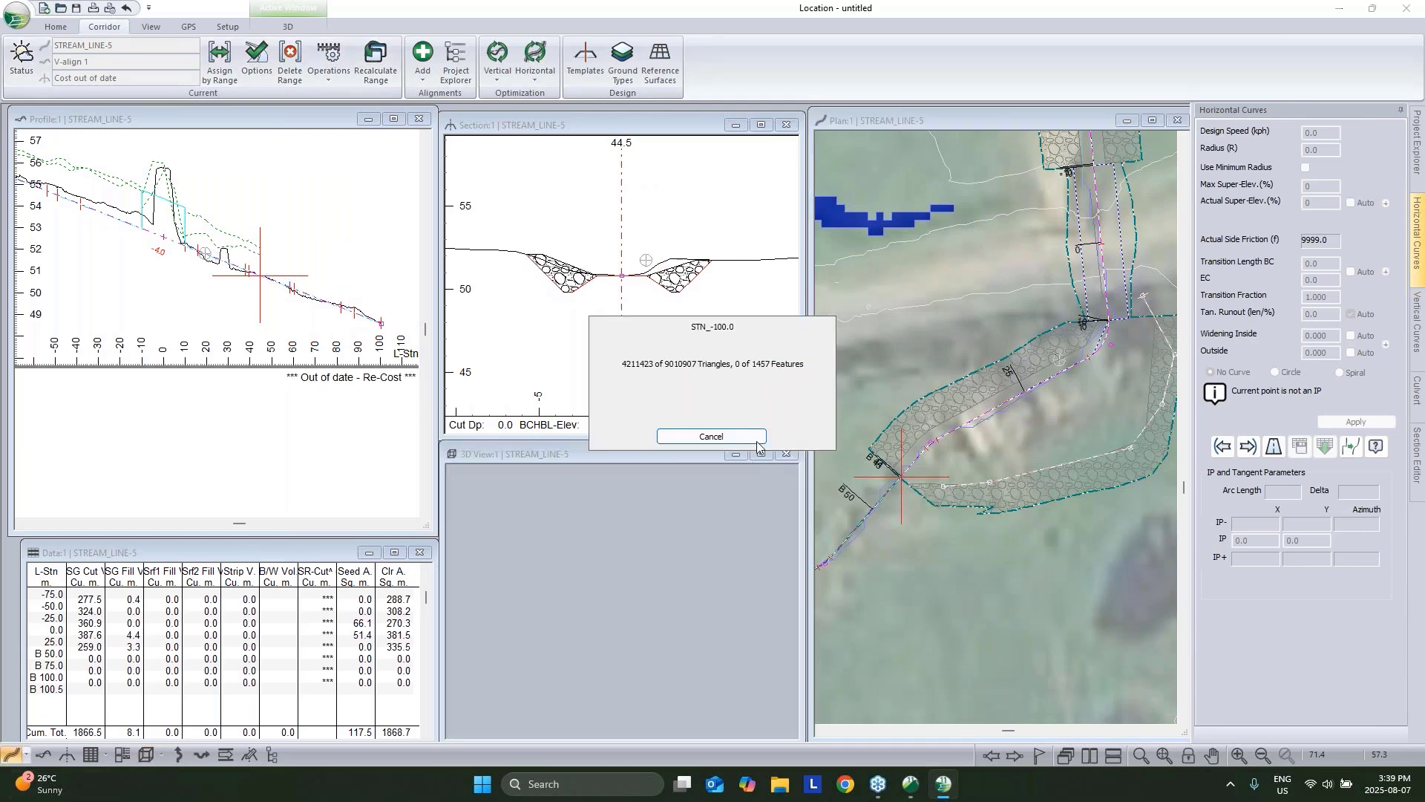
{"action": "left_click_drag", "start_coordinate": [753, 504], "coordinate": [691, 549]}
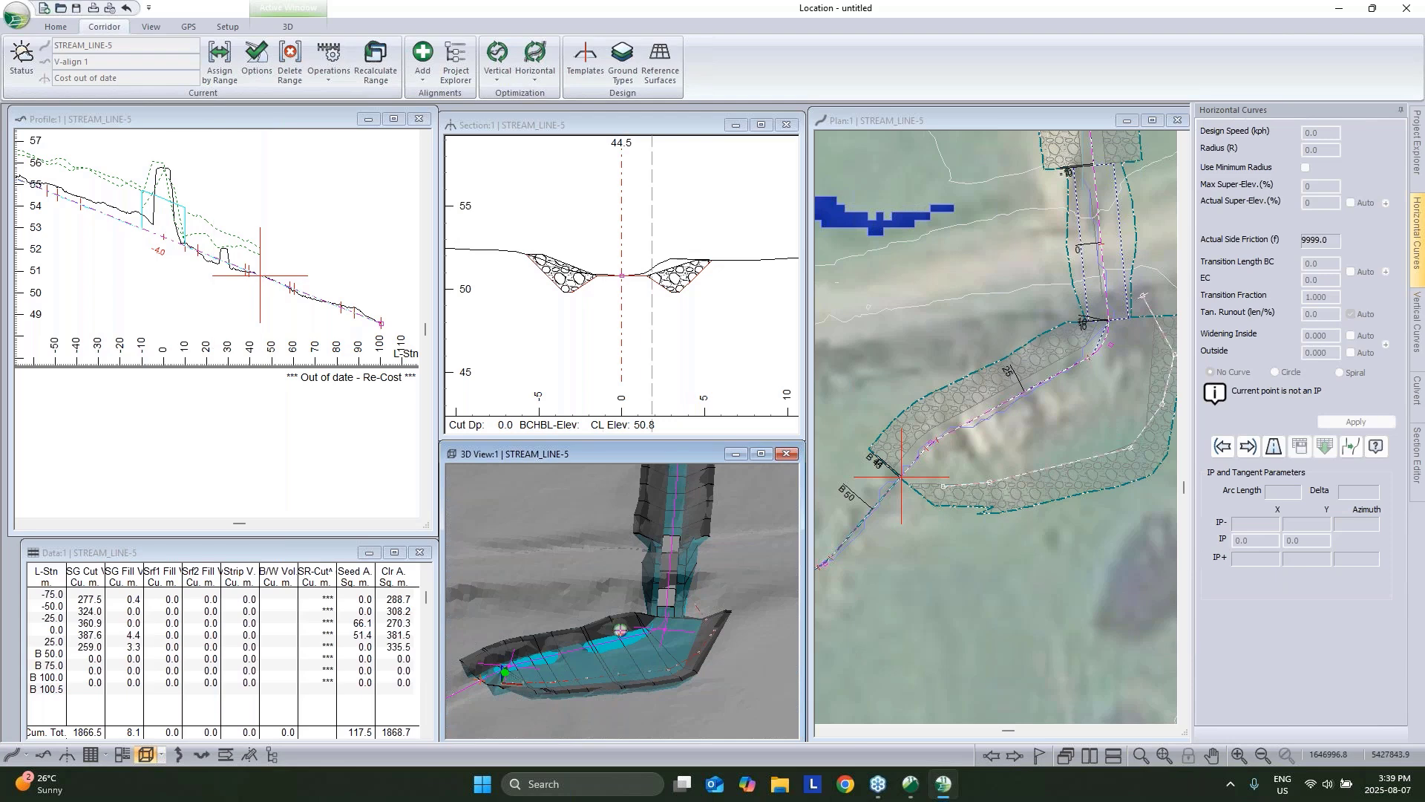
{"action": "scroll", "coordinate": [717, 533], "scroll_direction": "up", "scroll_amount": 3}
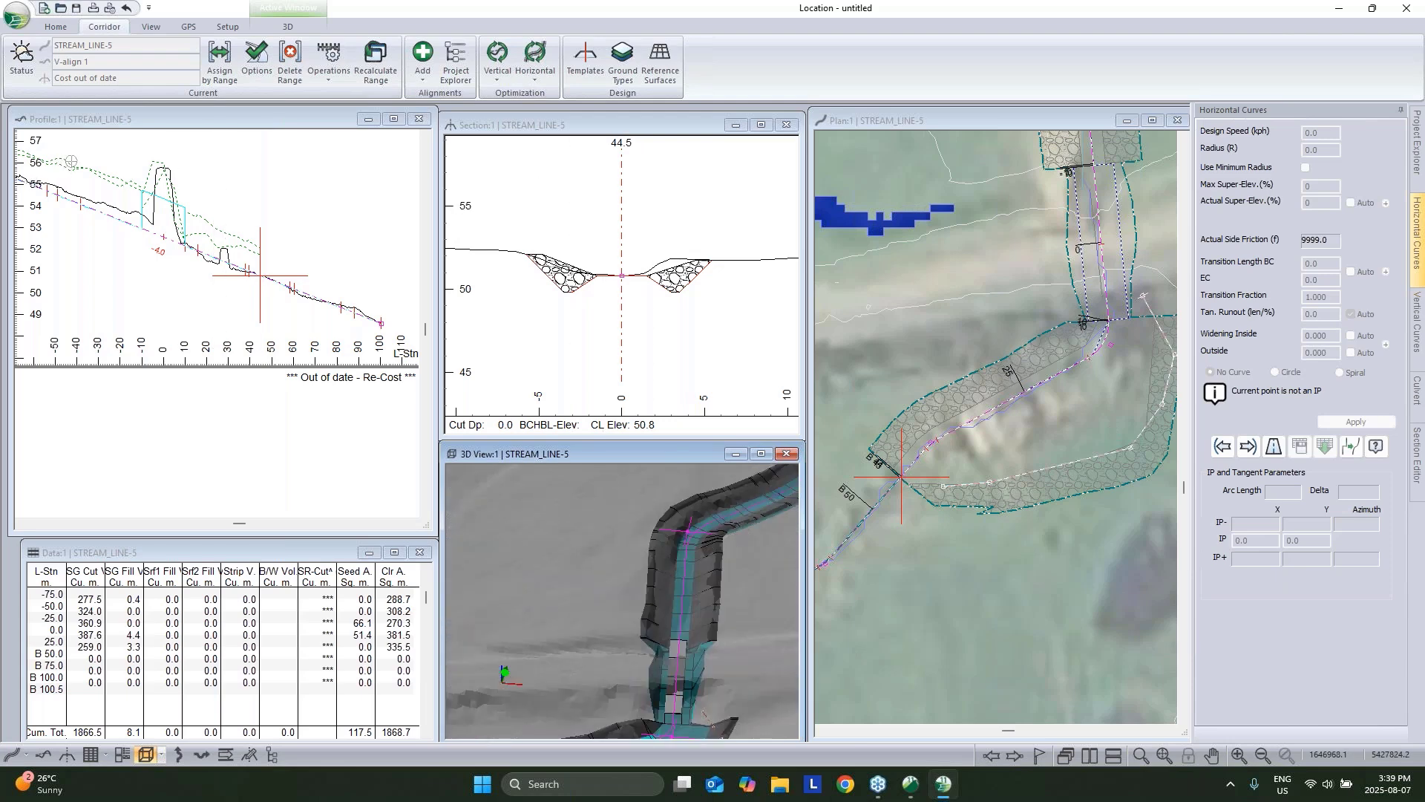
Pick the upstream tie-in on the profile and assign BR Bridge (no cut/fill) from the alignment's start to station -62.3, recalculating the range.
{"action": "middle_click_drag", "start_coordinate": [96, 222], "coordinate": [216, 243]}
{"action": "left_click", "coordinate": [150, 207]}
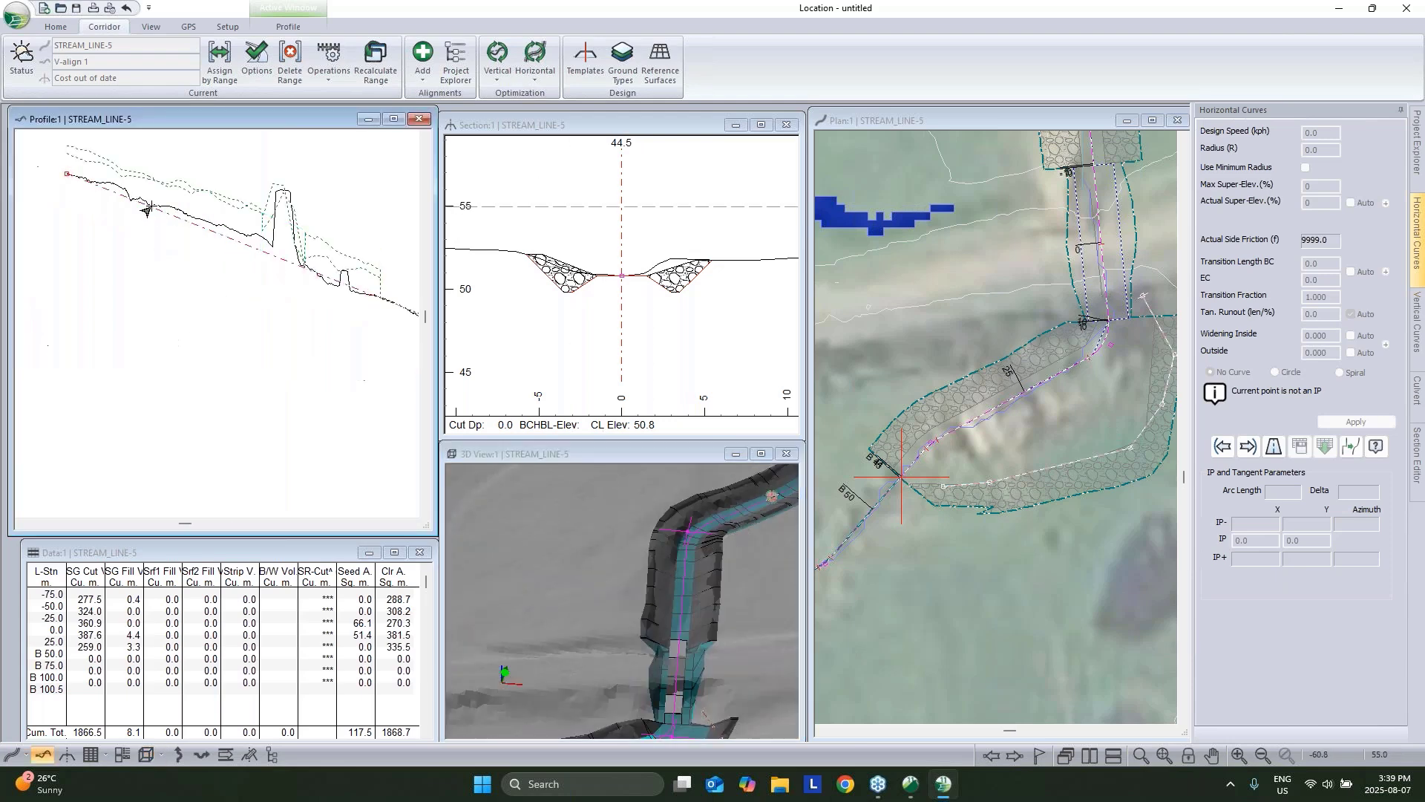
{"action": "left_click", "coordinate": [149, 206]}
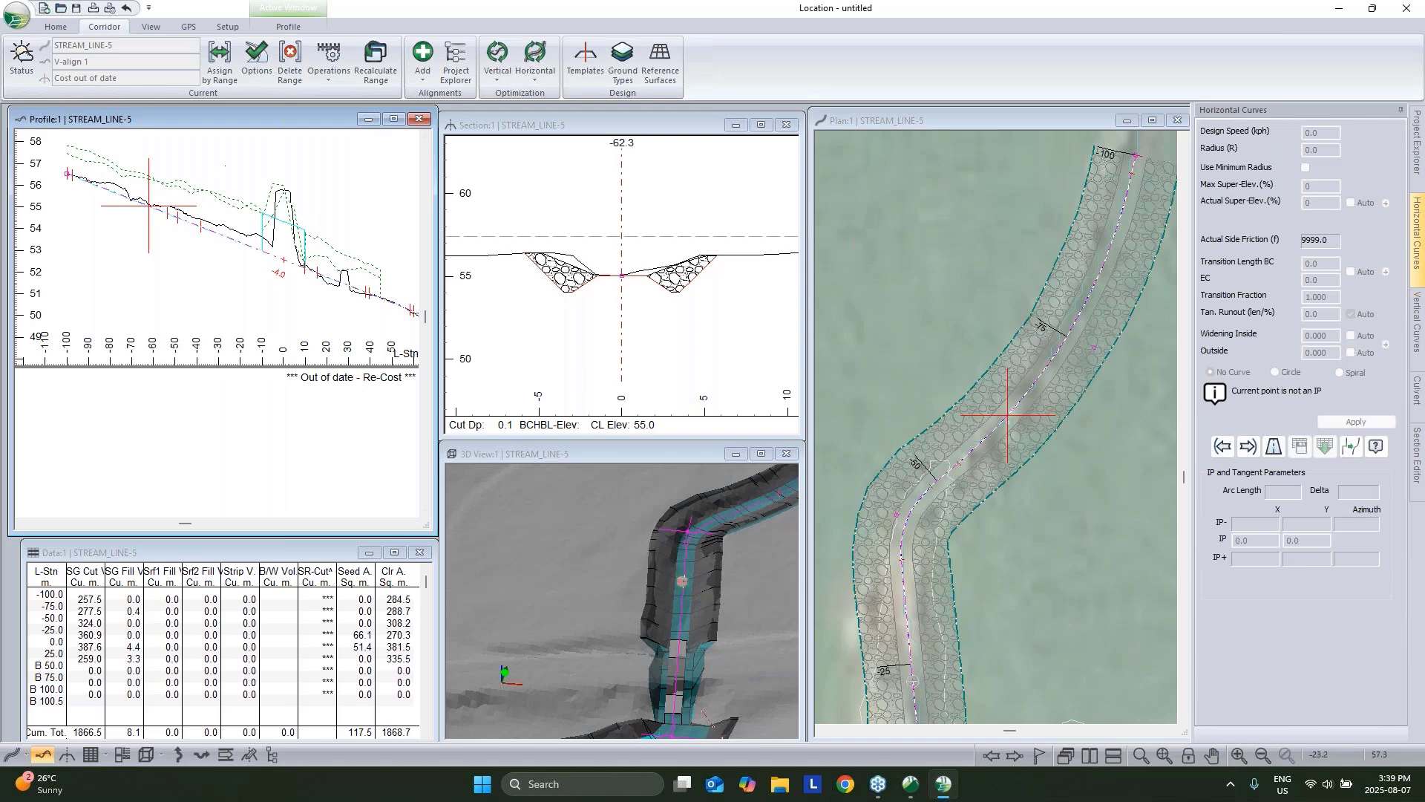
{"action": "left_click", "coordinate": [219, 63]}
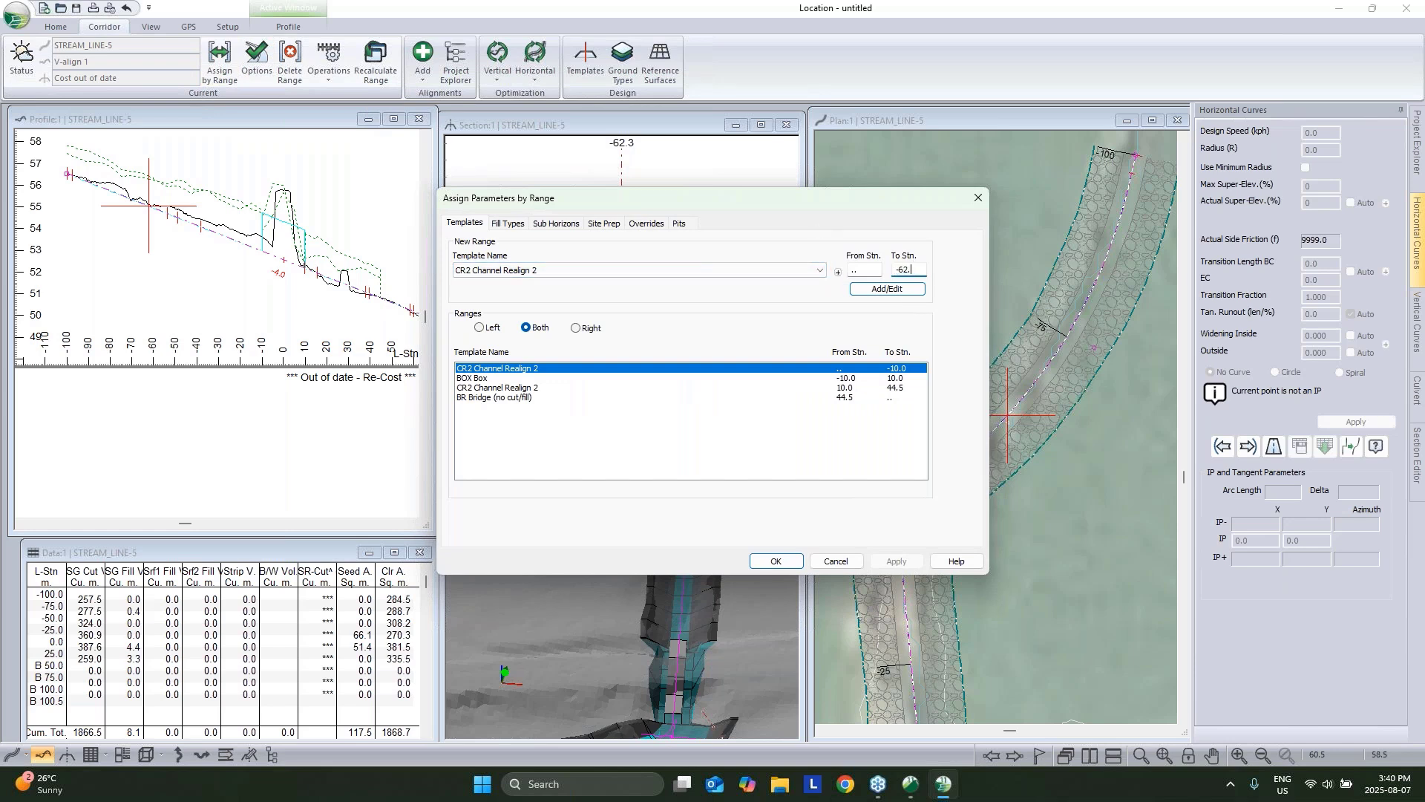
{"action": "left_click", "coordinate": [539, 274]}
{"action": "left_click", "coordinate": [538, 296]}
{"action": "left_click", "coordinate": [864, 291]}
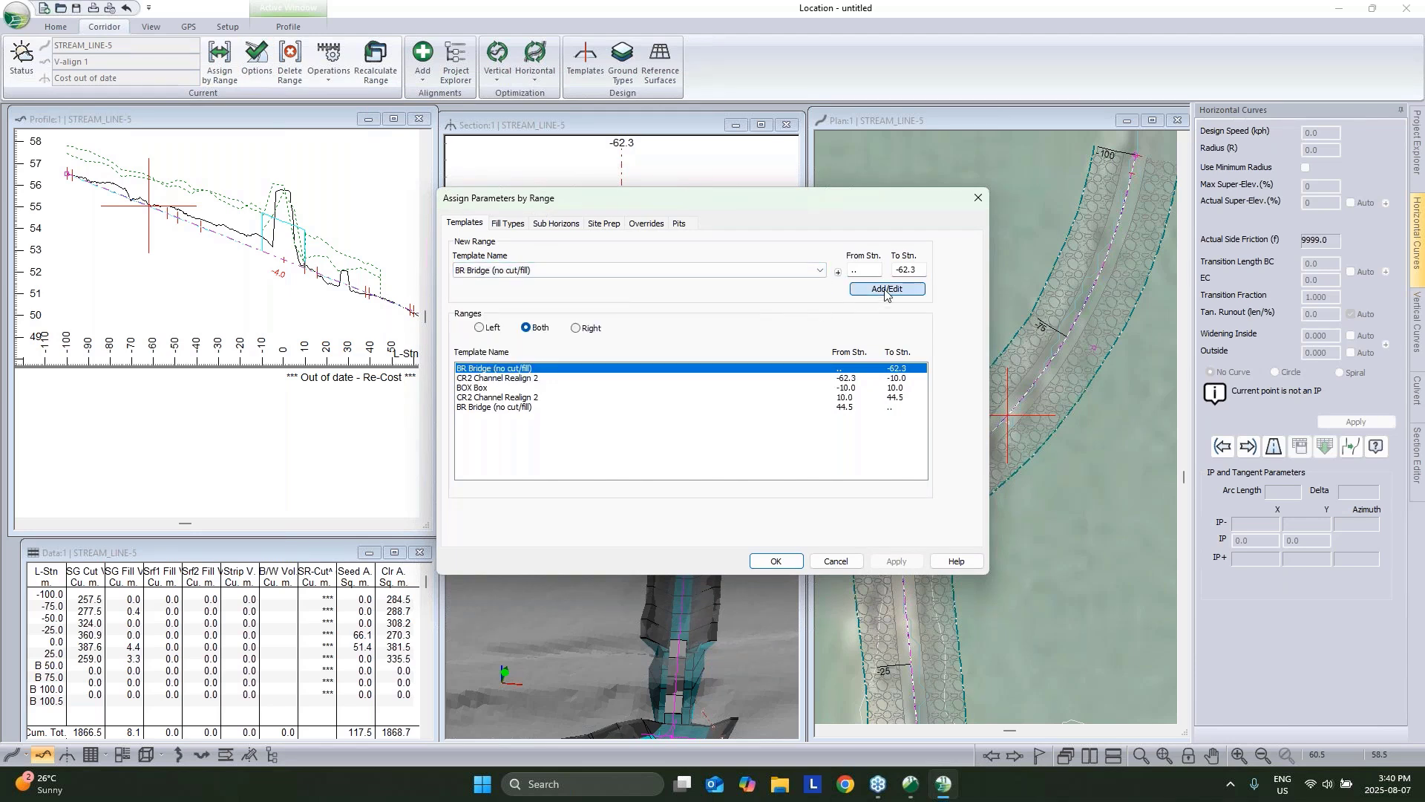
{"action": "left_click", "coordinate": [772, 561]}
{"action": "left_click", "coordinate": [757, 445]}
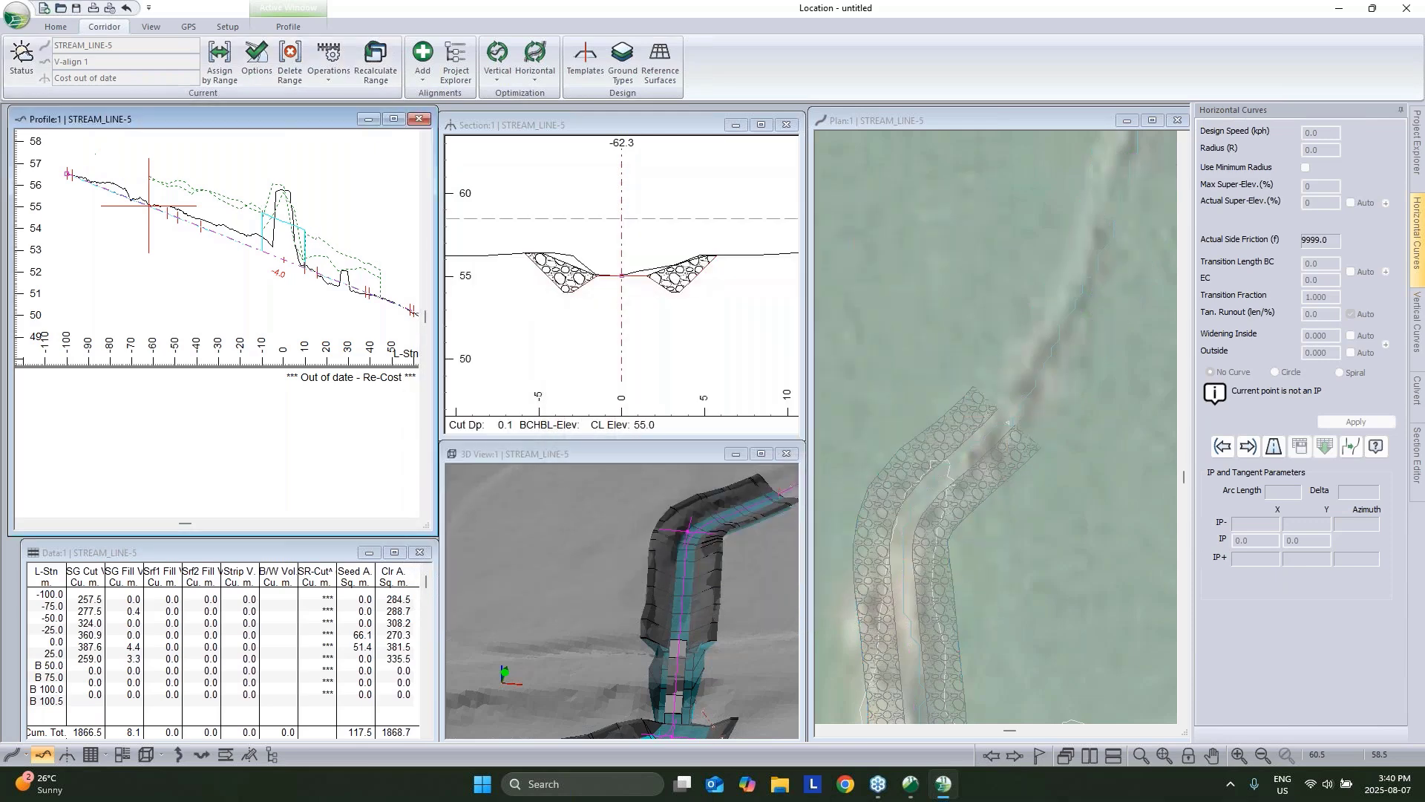
Inspect the trimmed channel corridor from several angles in the 3D view, enlarging it temporarily.
{"action": "left_click_drag", "start_coordinate": [683, 530], "coordinate": [712, 564]}
{"action": "left_click", "coordinate": [761, 454]}
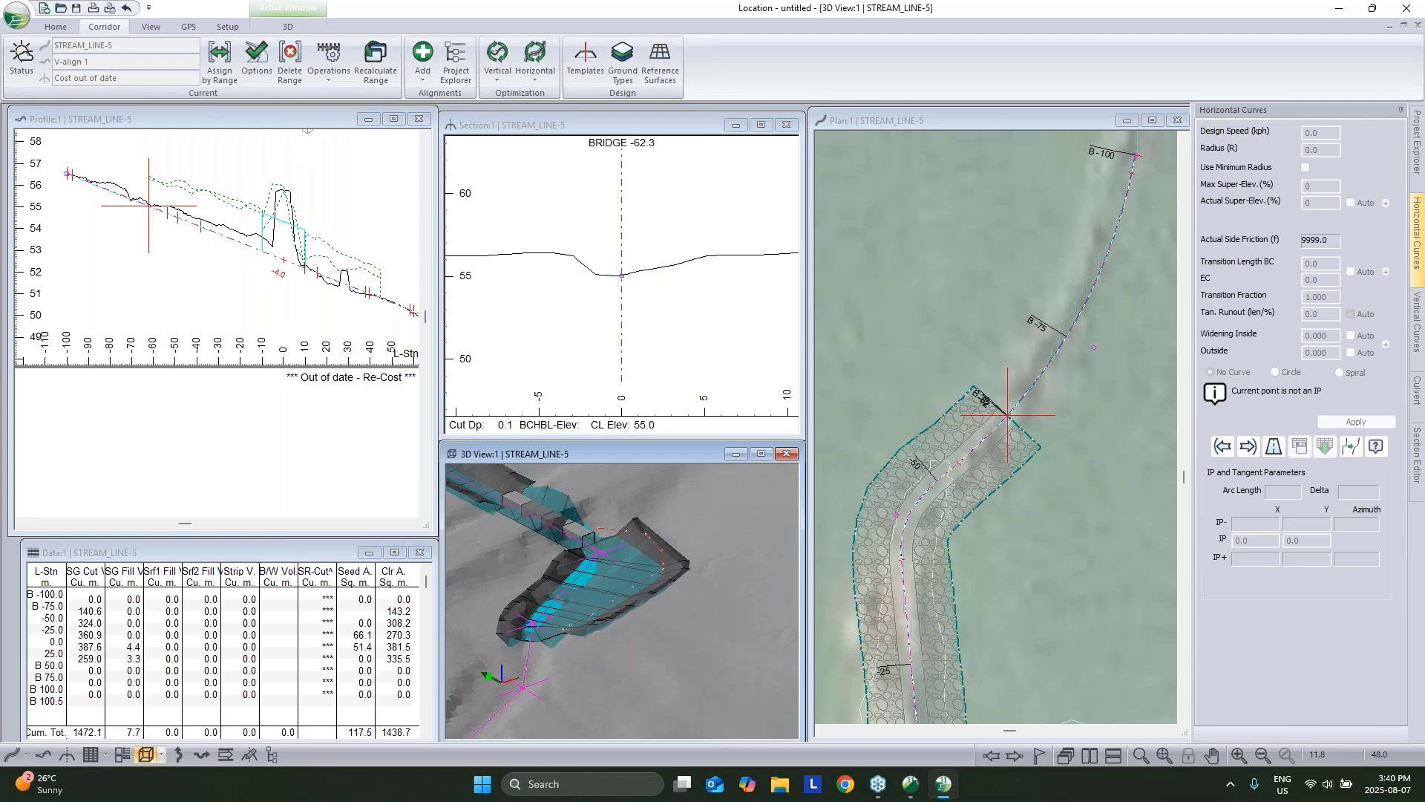
{"action": "left_click_drag", "start_coordinate": [804, 542], "coordinate": [1180, 193]}
{"action": "left_click", "coordinate": [1404, 26]}
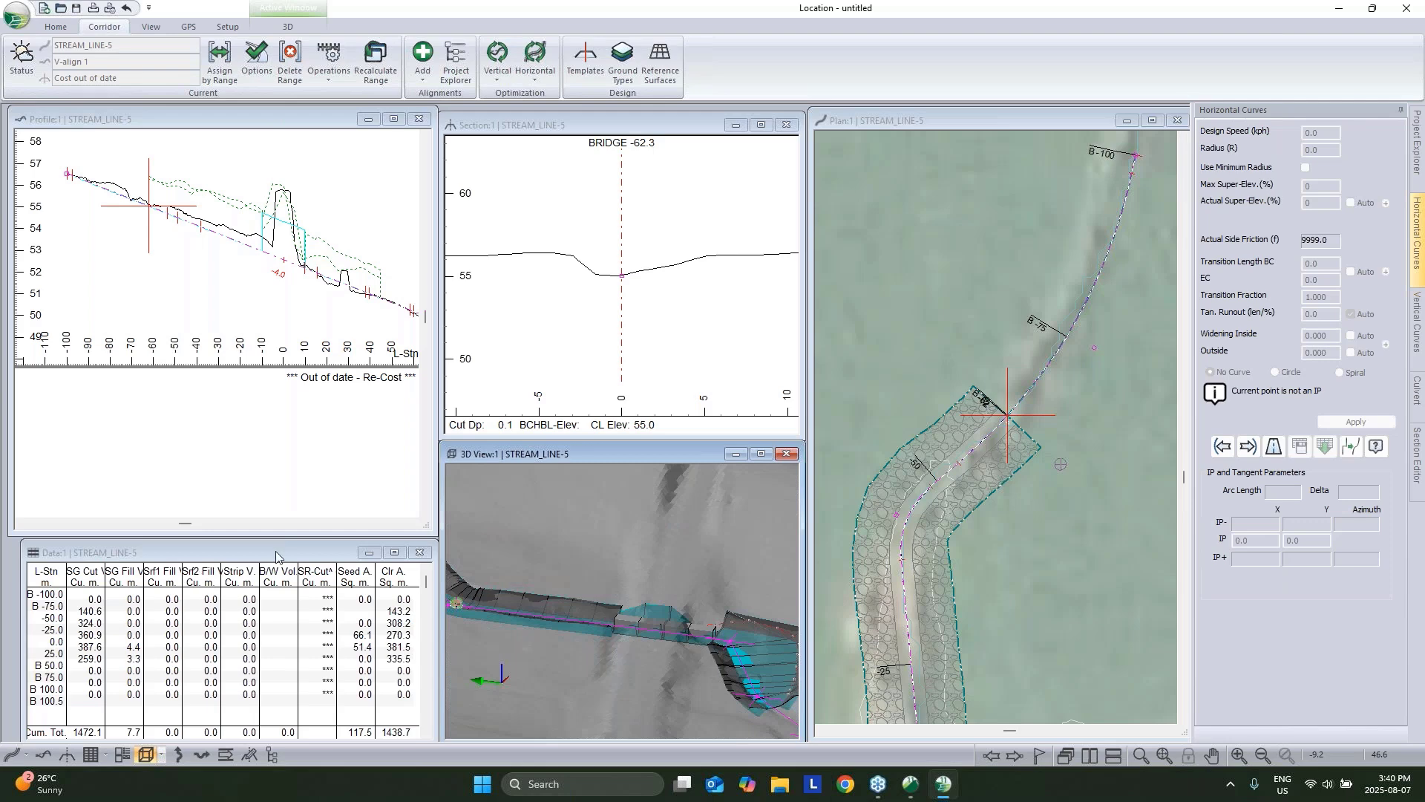
Remove the Clr A., Seed A., B/W Vol., Strip V., Srf2 V. and Srf1 V. fields from the data window's selected columns.
{"action": "left_click", "coordinate": [276, 556]}
{"action": "right_click", "coordinate": [345, 630]}
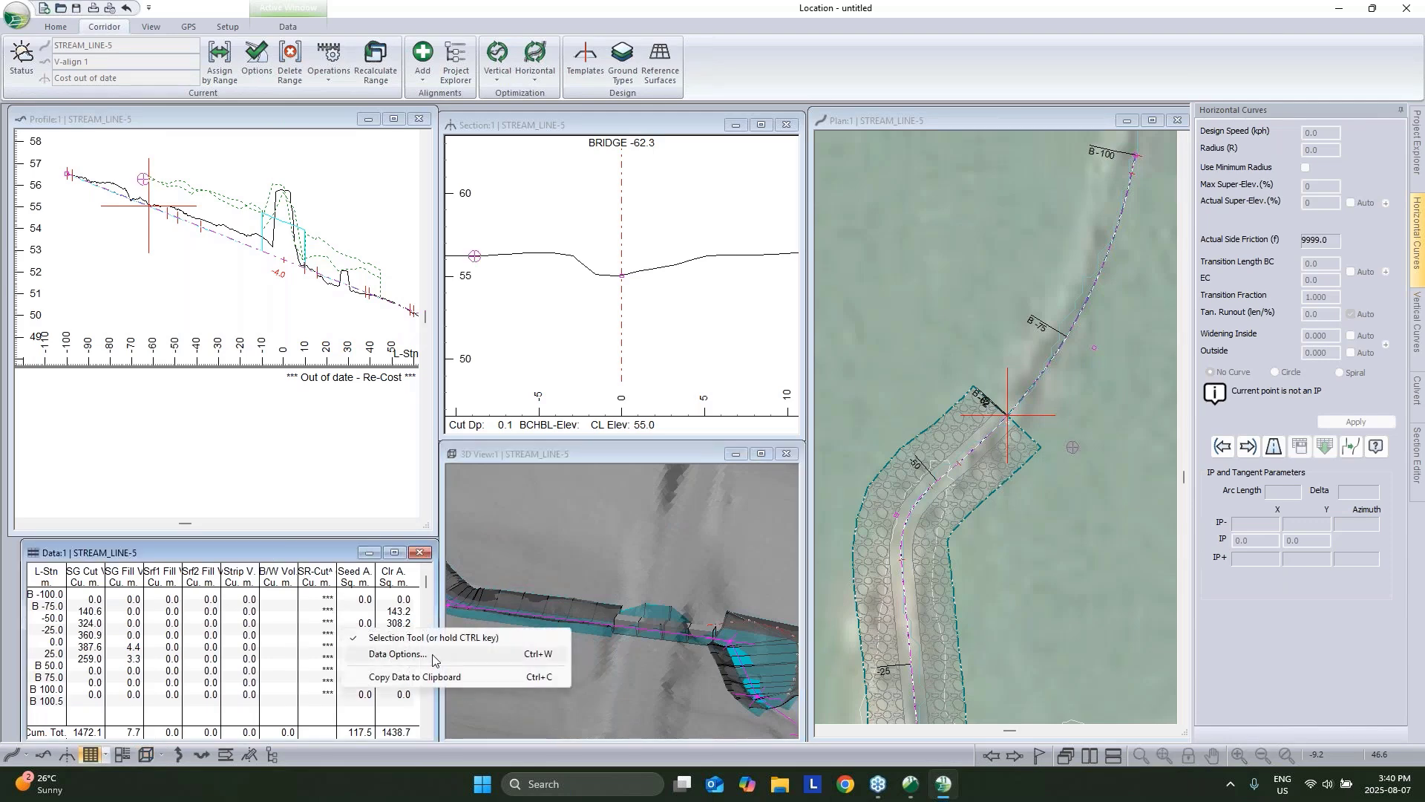
{"action": "left_click", "coordinate": [434, 654]}
{"action": "left_click", "coordinate": [763, 384]}
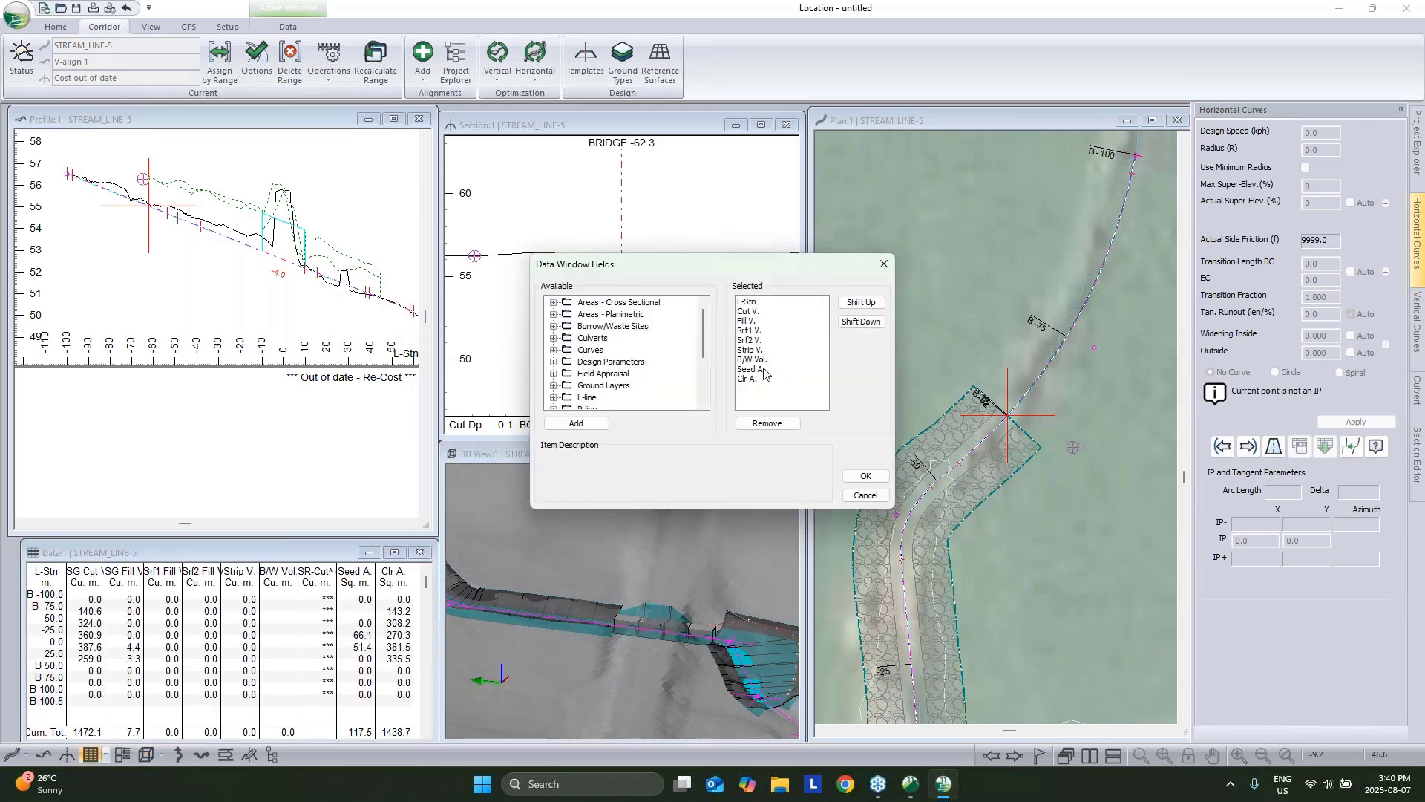
{"action": "left_click", "coordinate": [757, 378]}
{"action": "left_click", "coordinate": [767, 423]}
{"action": "left_click", "coordinate": [767, 423]}
{"action": "left_click", "coordinate": [767, 423]}
{"action": "left_click", "coordinate": [767, 423]}
{"action": "left_click", "coordinate": [766, 423]}
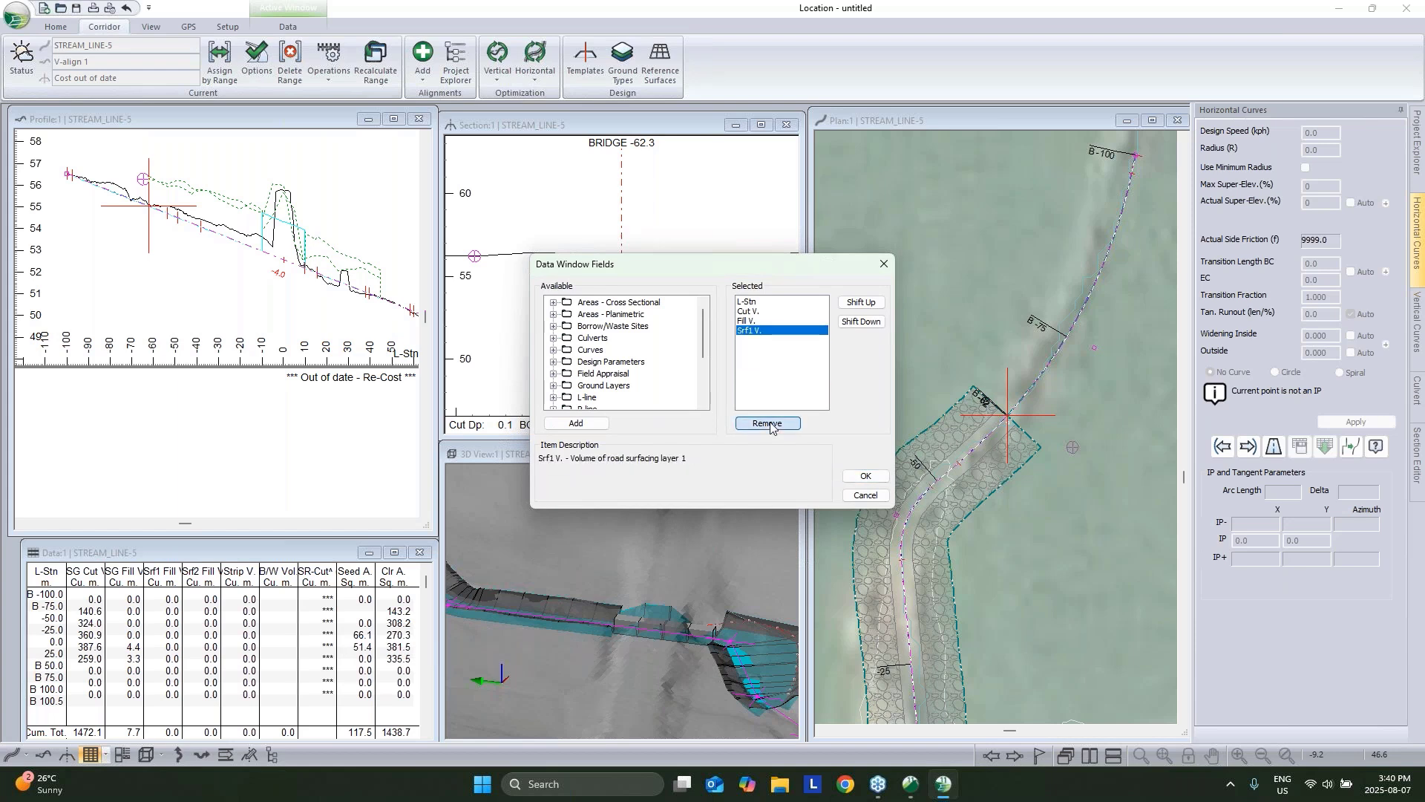
{"action": "left_click", "coordinate": [767, 423]}
Add the Srf4 V. field from the Volumes General group to the data window and accept the options.
{"action": "scroll", "coordinate": [591, 383], "scroll_direction": "down", "scroll_amount": 3}
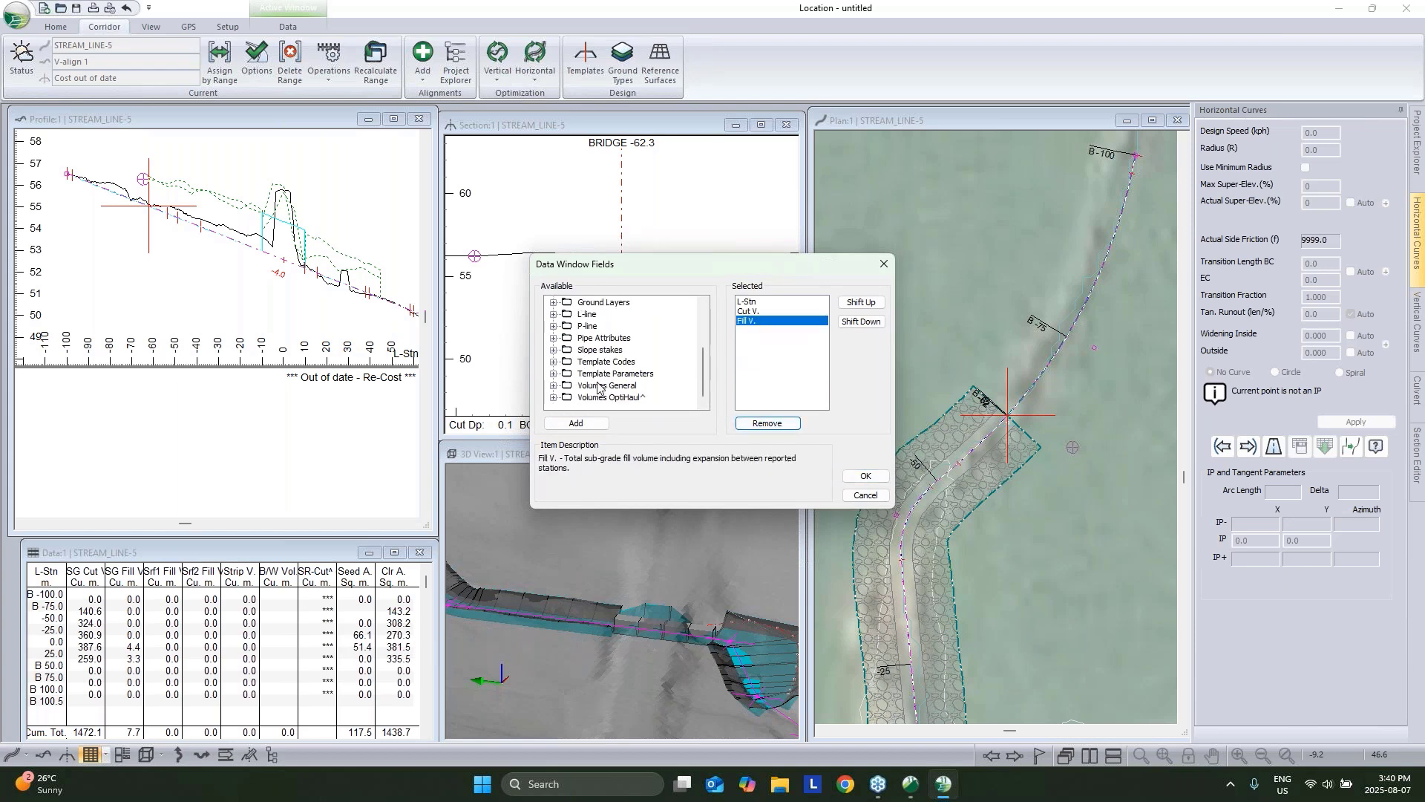
{"action": "double_click", "coordinate": [599, 385]}
{"action": "scroll", "coordinate": [605, 388], "scroll_direction": "down", "scroll_amount": 1}
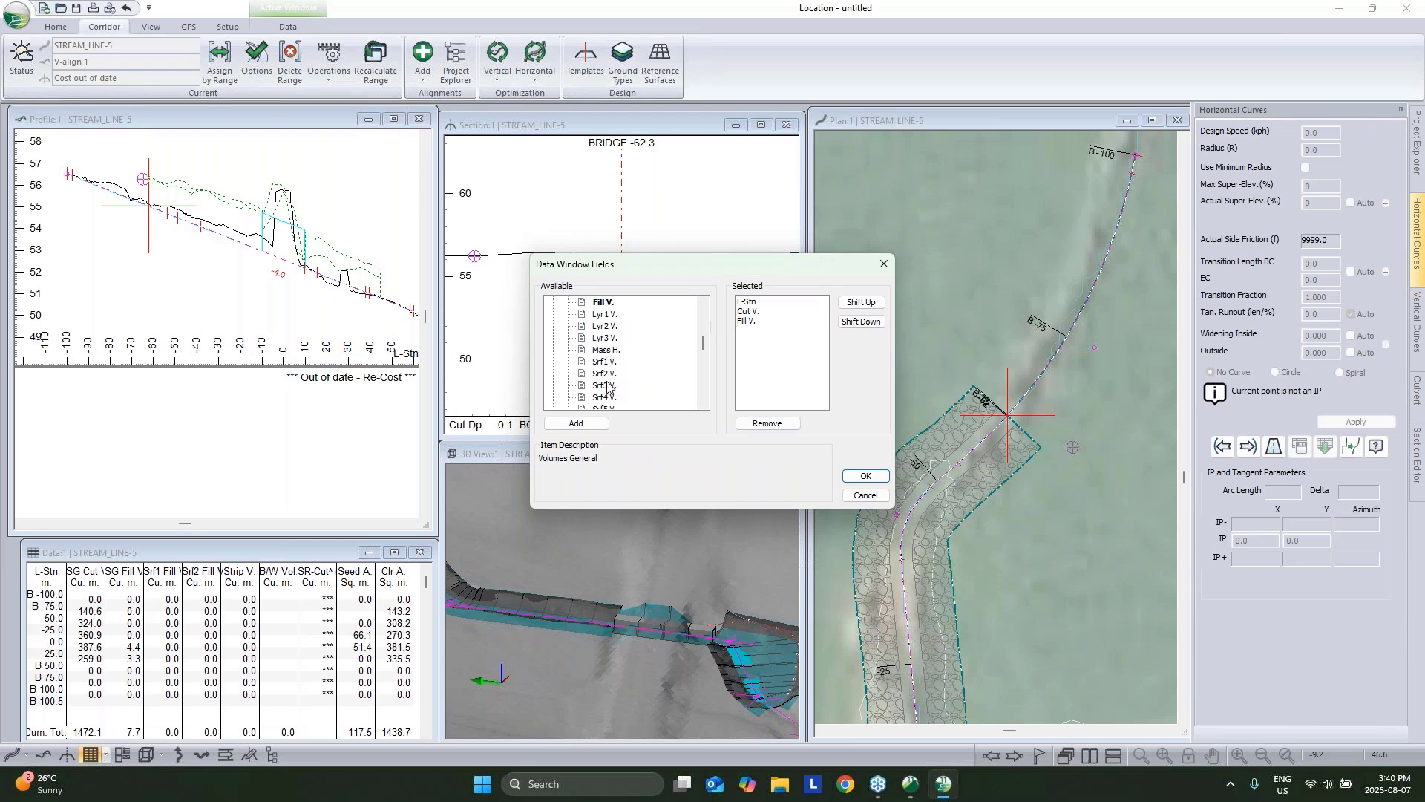
{"action": "double_click", "coordinate": [609, 397]}
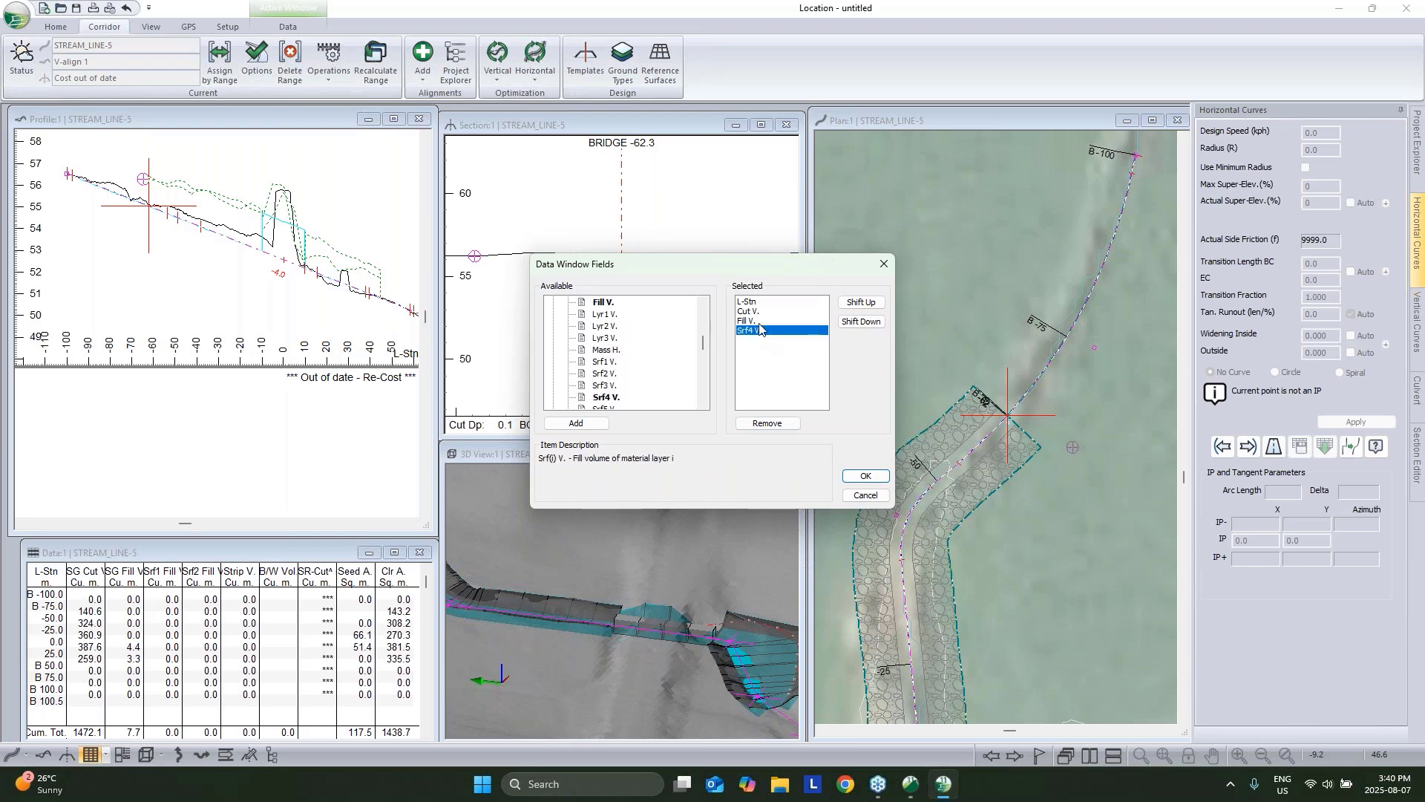
{"action": "left_click", "coordinate": [854, 475]}
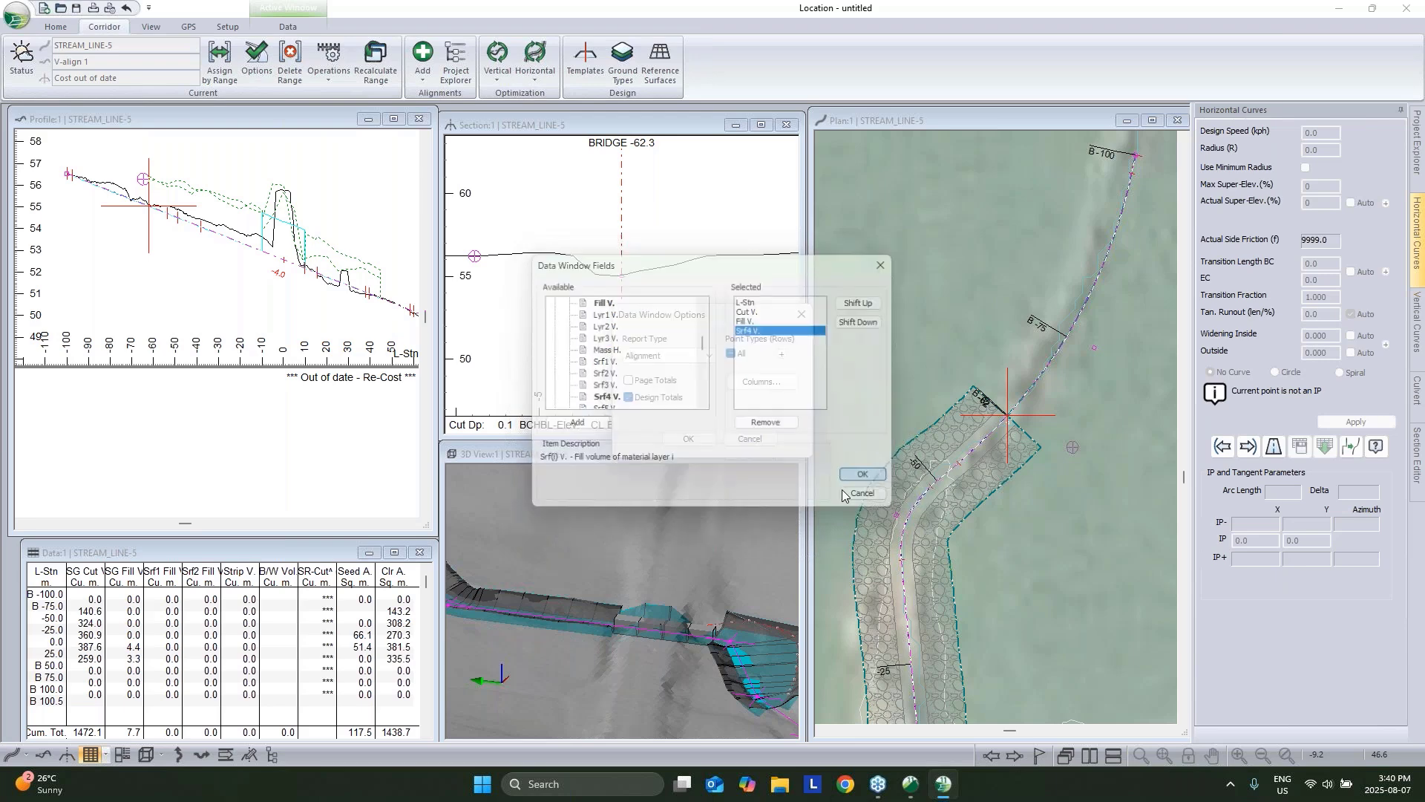
{"action": "left_click", "coordinate": [693, 435]}
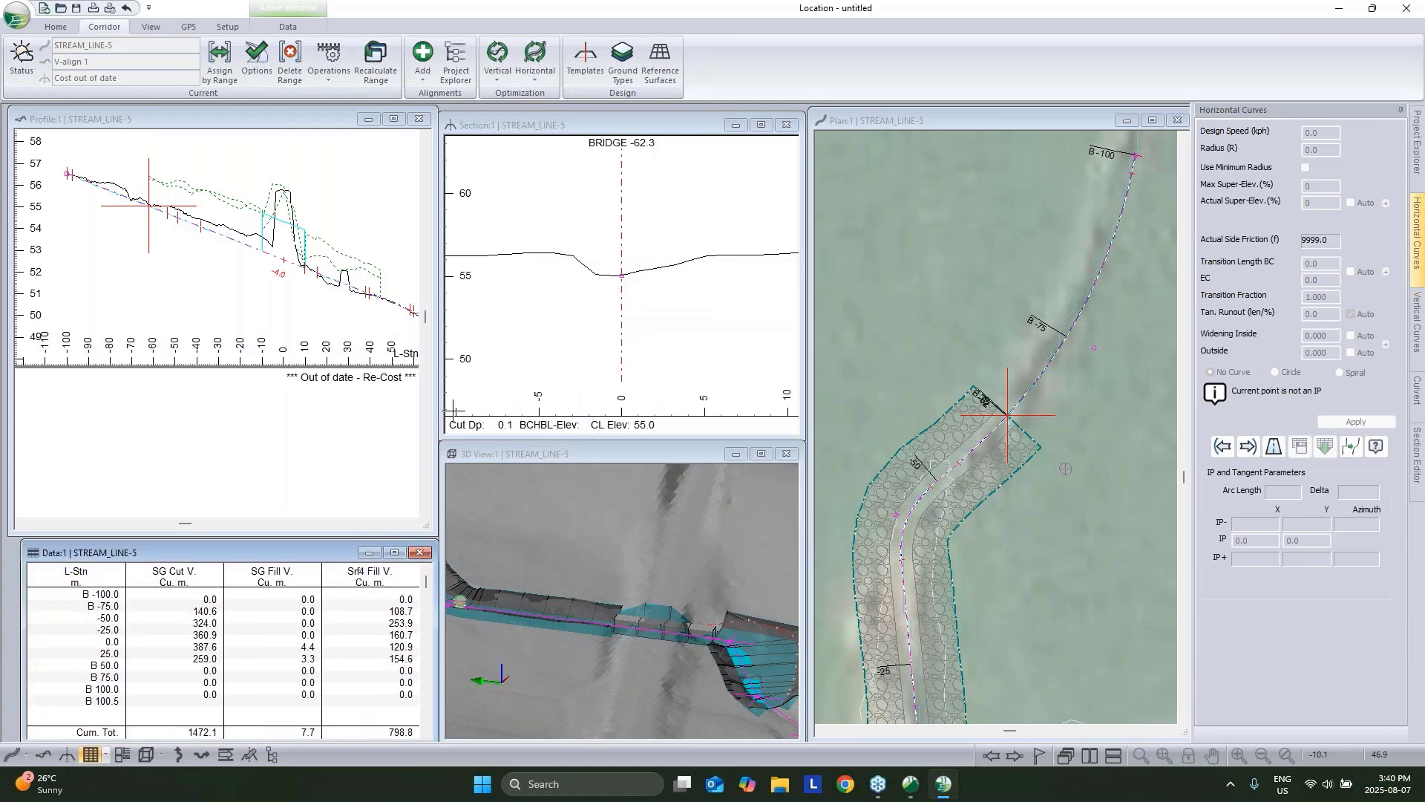
Review the station volumes table and inspect the full realigned channel in an enlarged 3D view.
{"action": "scroll", "coordinate": [395, 739], "scroll_direction": "down", "scroll_amount": 1}
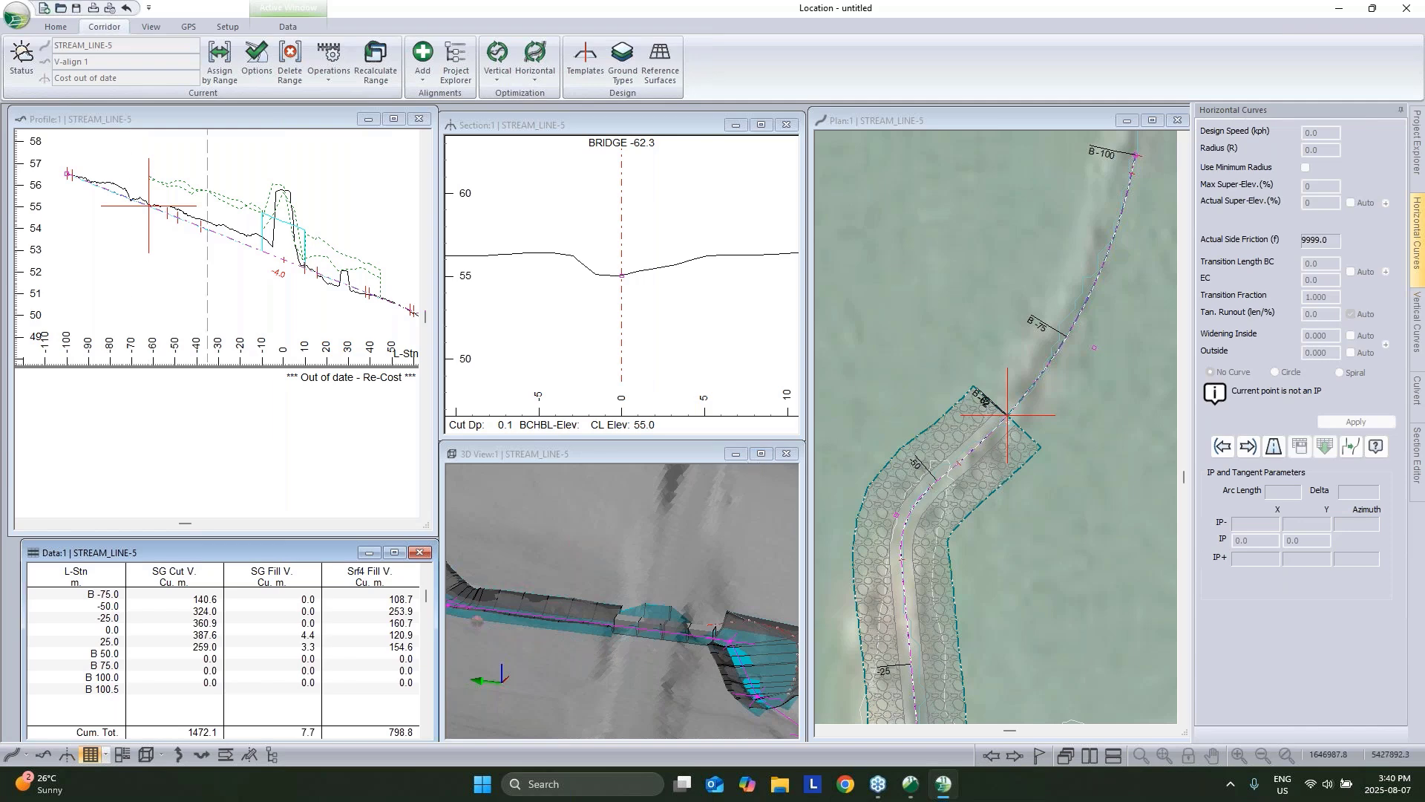
{"action": "left_click", "coordinate": [761, 453]}
{"action": "left_click_drag", "start_coordinate": [764, 466], "coordinate": [594, 426]}
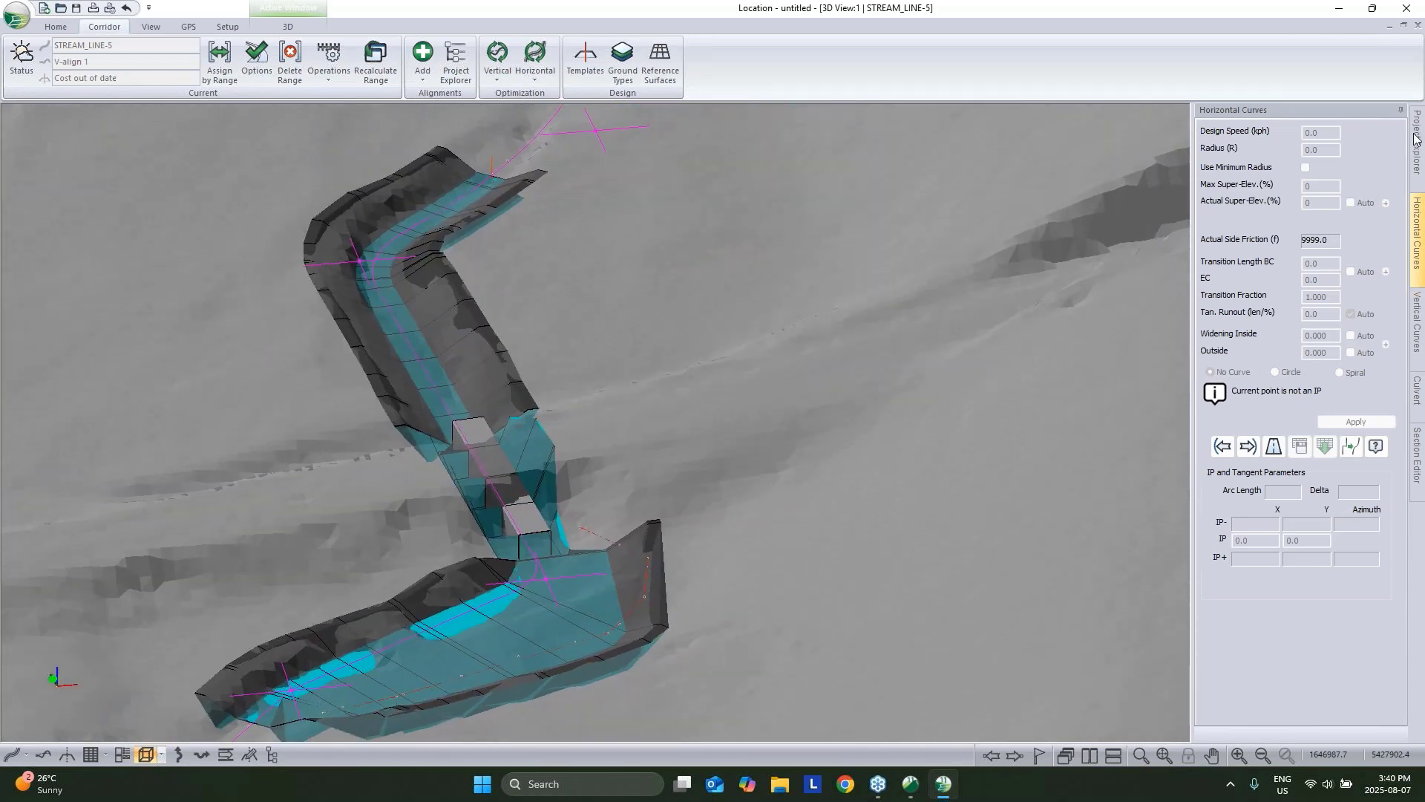
{"action": "left_click", "coordinate": [1416, 145]}
{"action": "right_click", "coordinate": [1299, 195]}
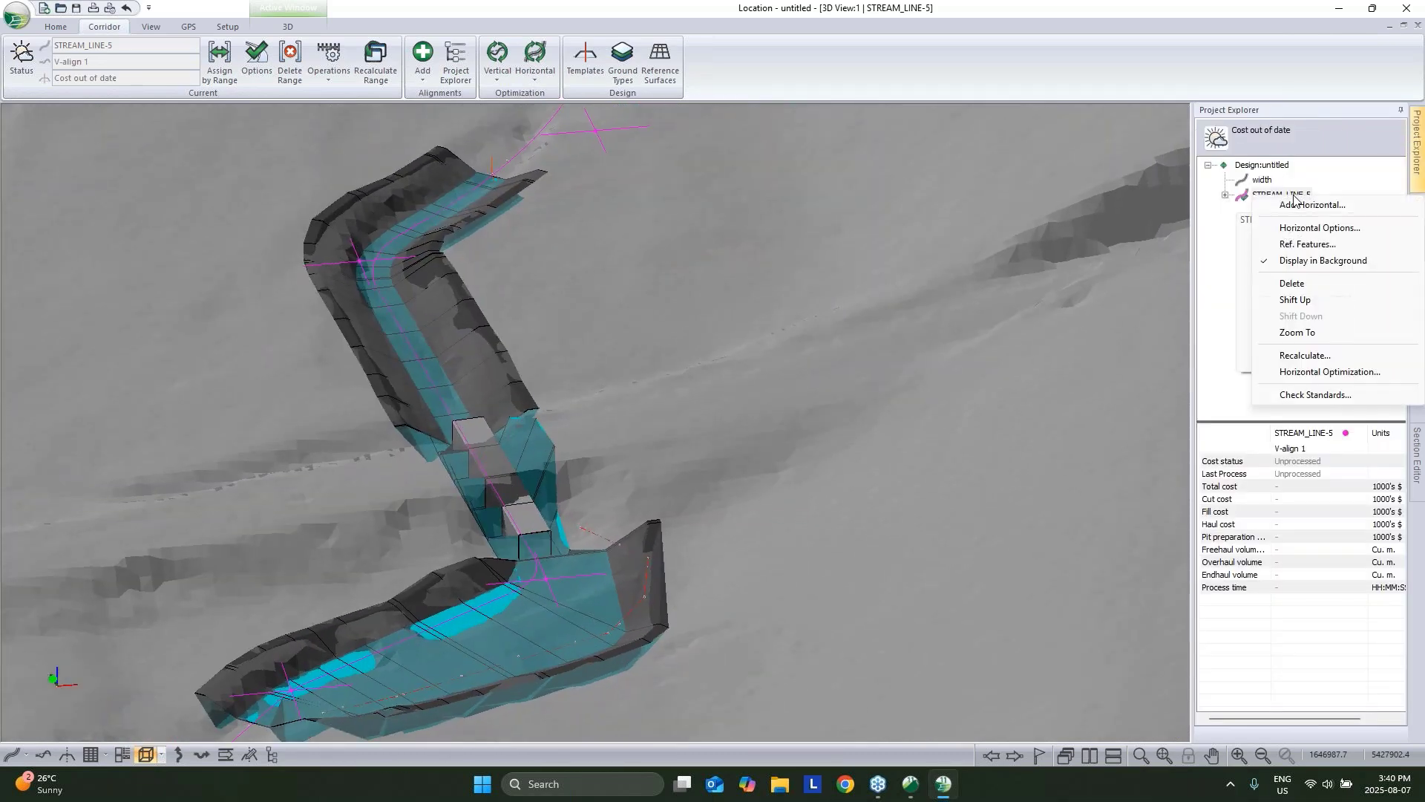
{"action": "left_click", "coordinate": [1306, 205]}
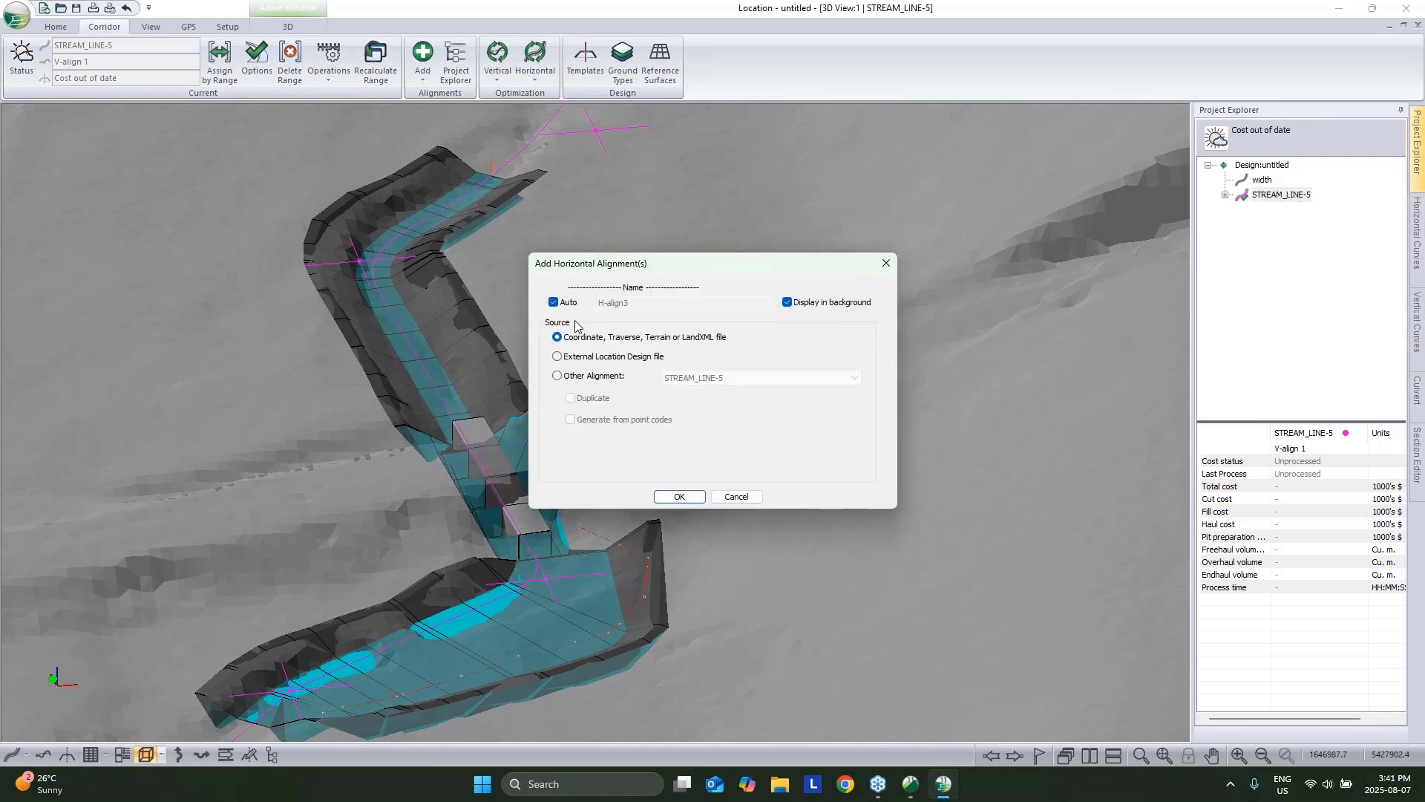
{"action": "left_click", "coordinate": [736, 497]}
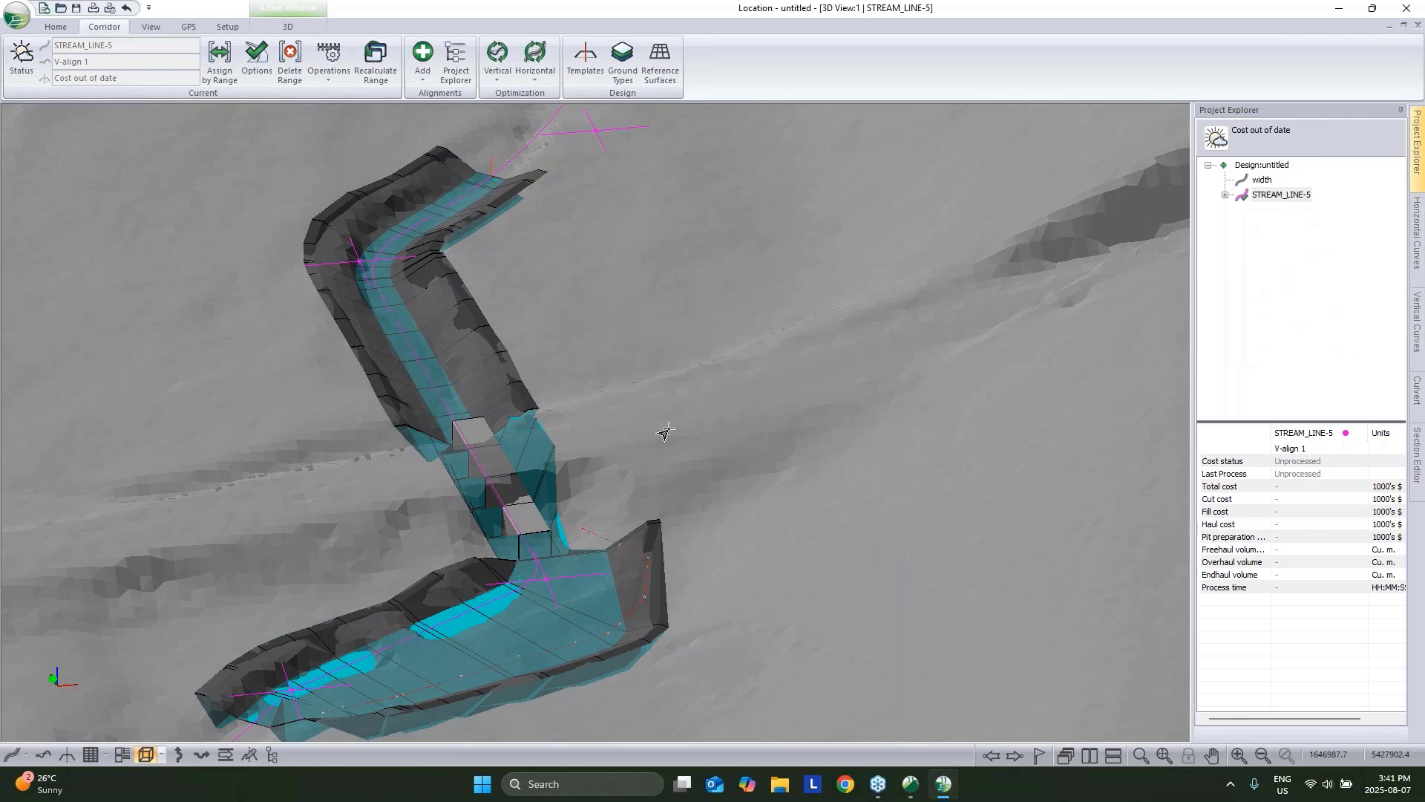
Review the design's list of reference terrains and surfaces, leaving its settings unchanged.
{"action": "right_click", "coordinate": [1251, 197]}
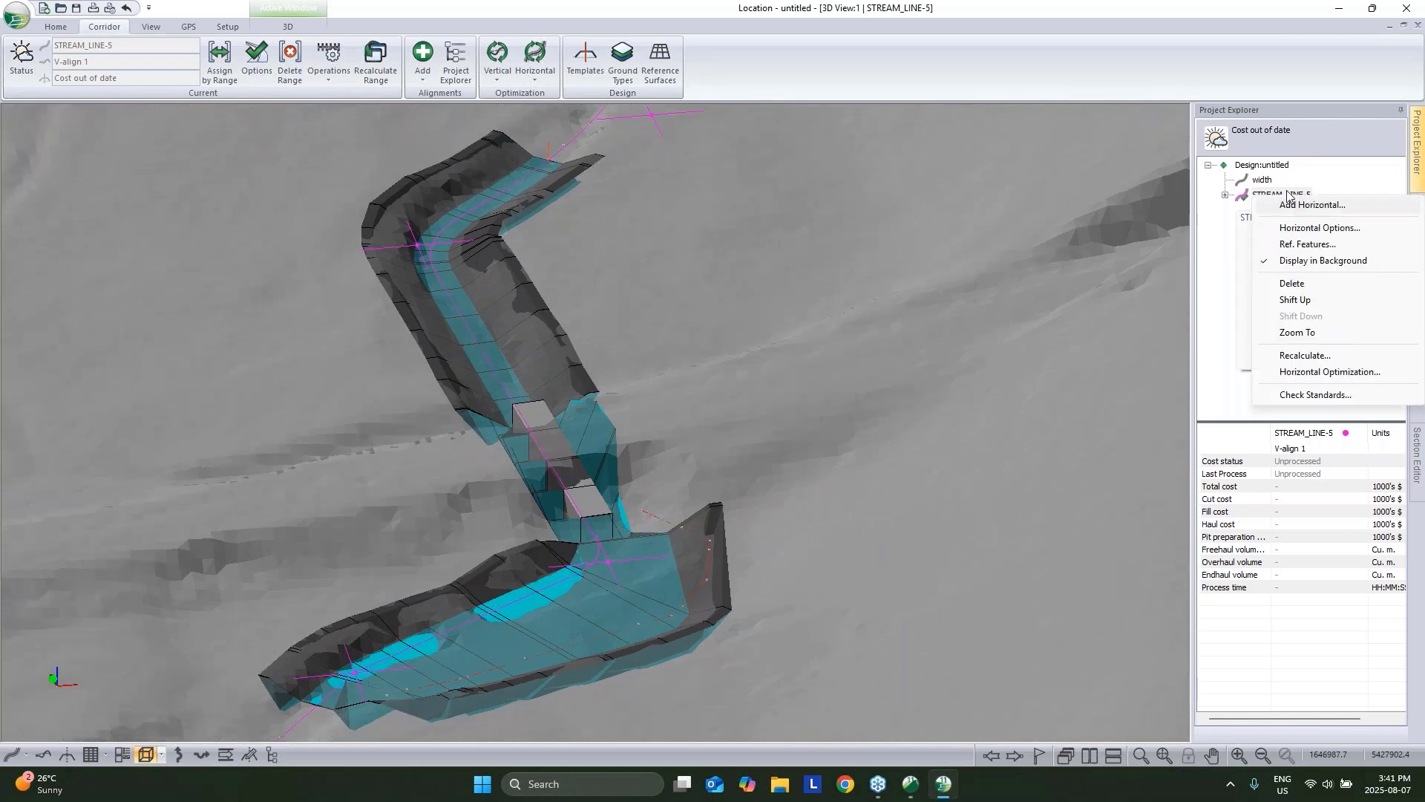
{"action": "left_click", "coordinate": [1310, 135]}
{"action": "left_click", "coordinate": [659, 60]}
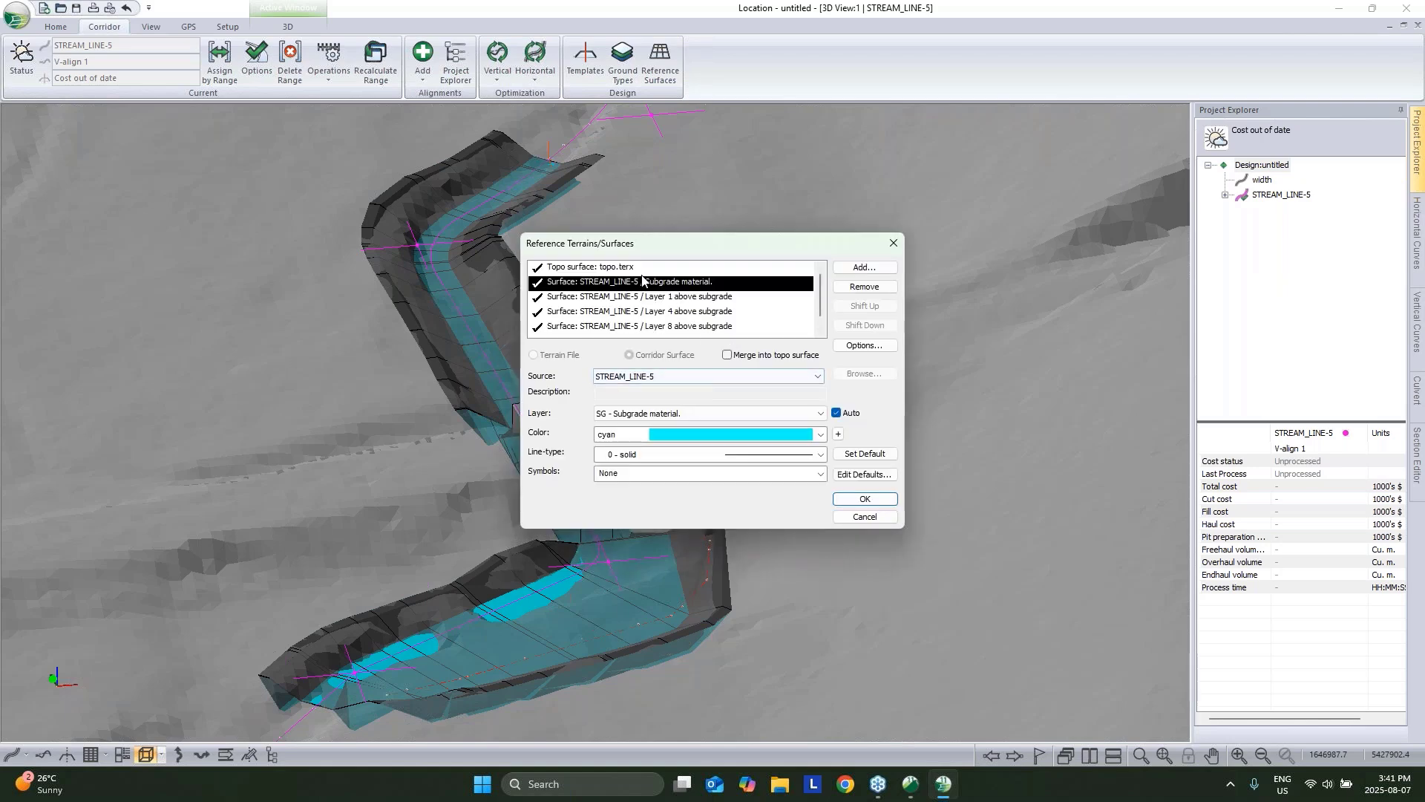
{"action": "scroll", "coordinate": [646, 304], "scroll_direction": "down", "scroll_amount": 1}
{"action": "left_click", "coordinate": [865, 517]}
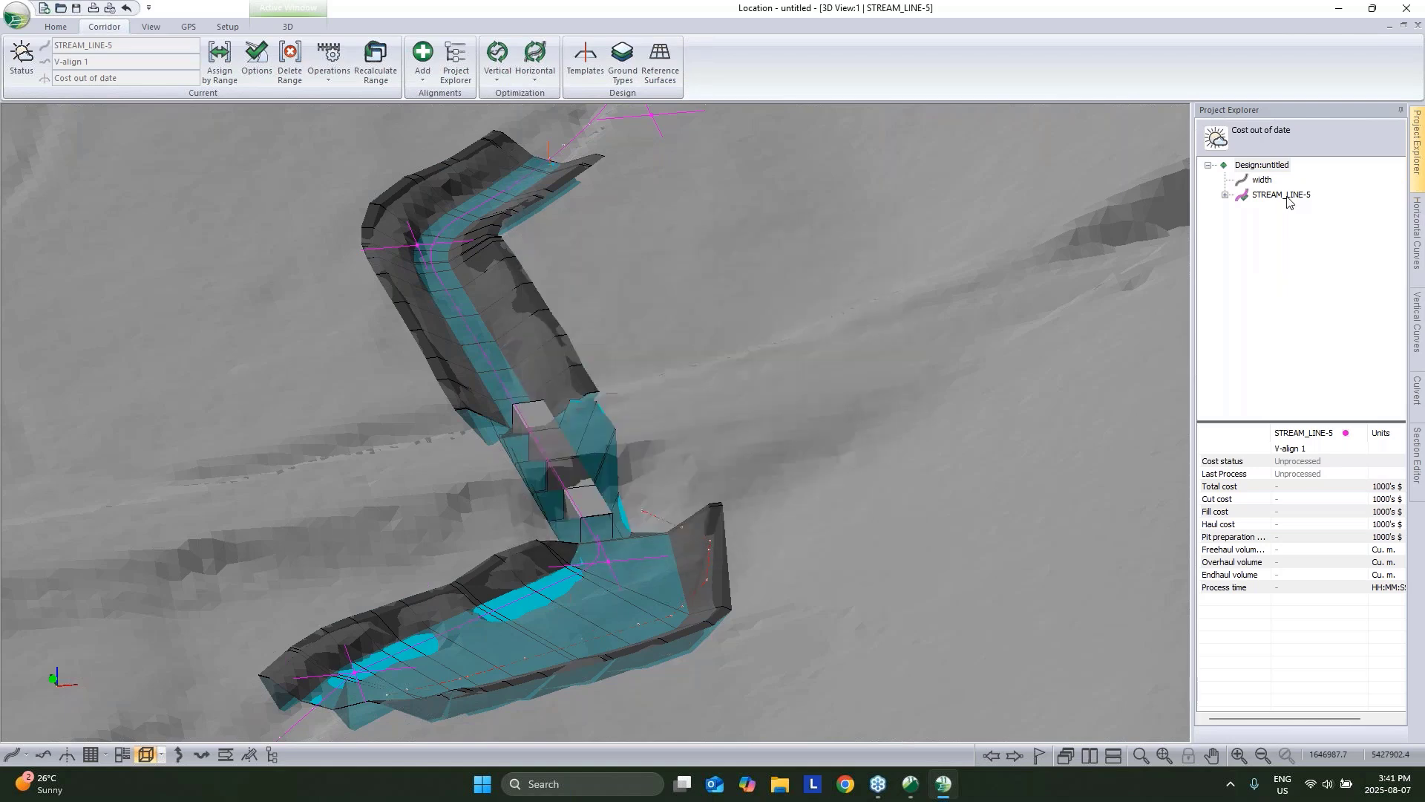
Add a horizontal alignment named Road from the coordinate source, accepting the default starting coordinate.
{"action": "right_click", "coordinate": [1284, 196]}
{"action": "left_click", "coordinate": [1304, 207]}
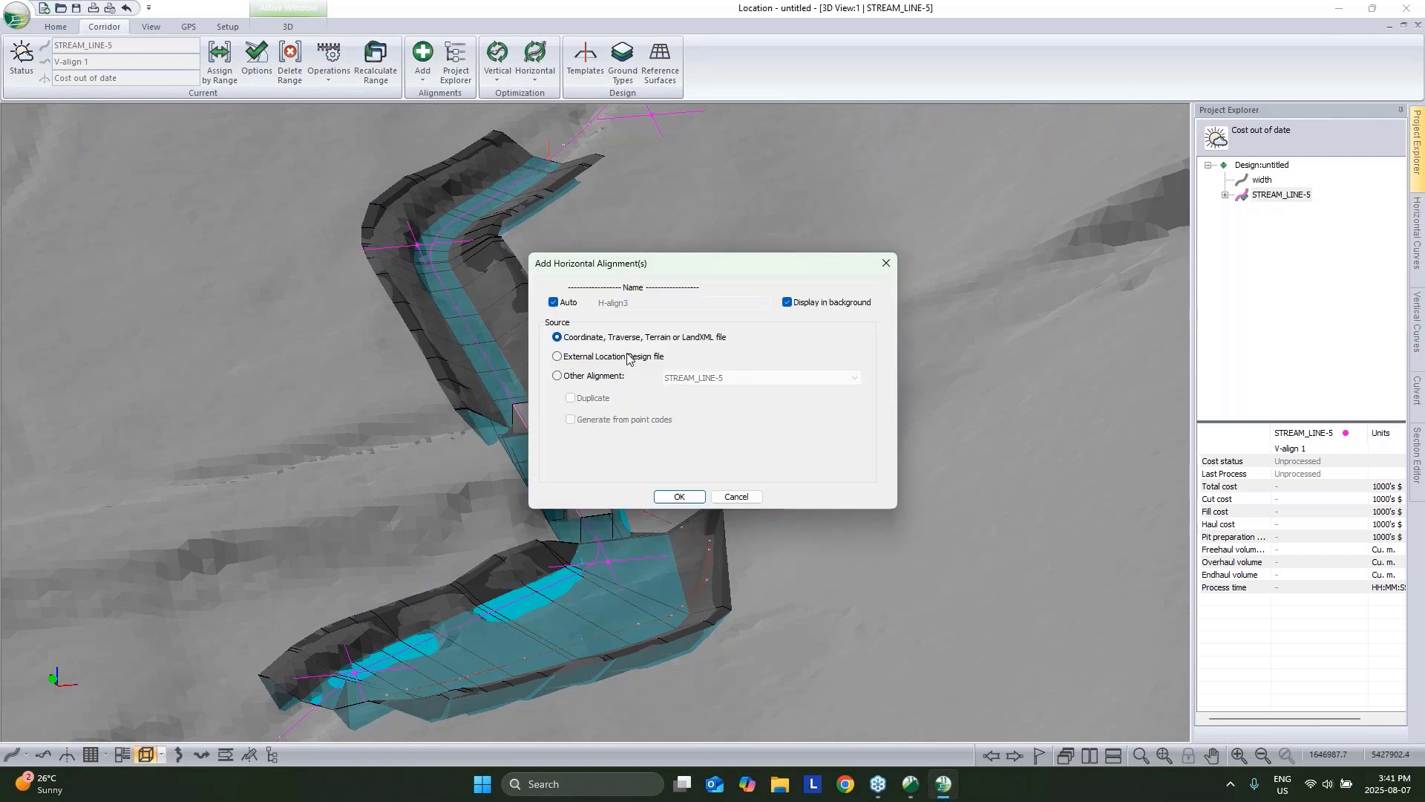
{"action": "left_click", "coordinate": [553, 303]}
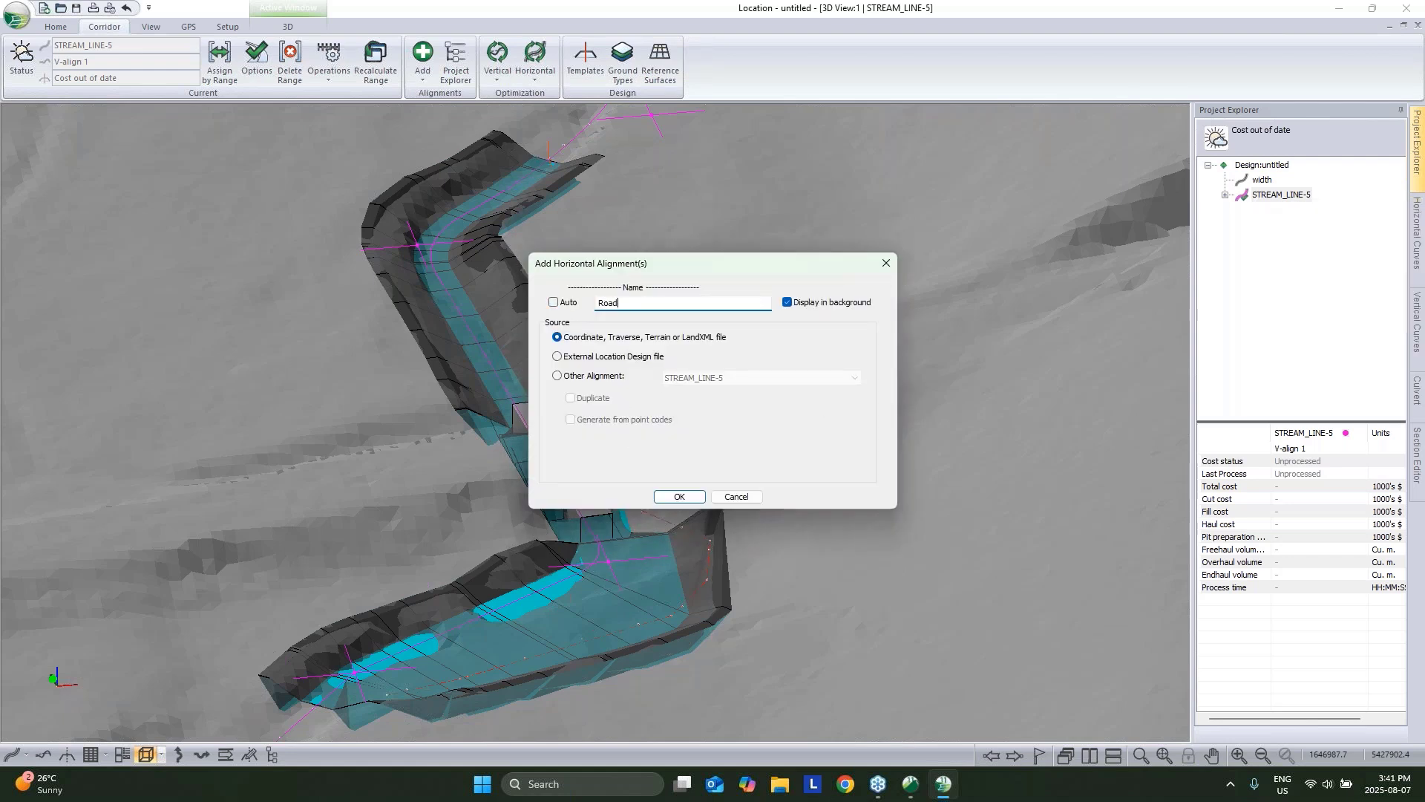
{"action": "left_click", "coordinate": [680, 497]}
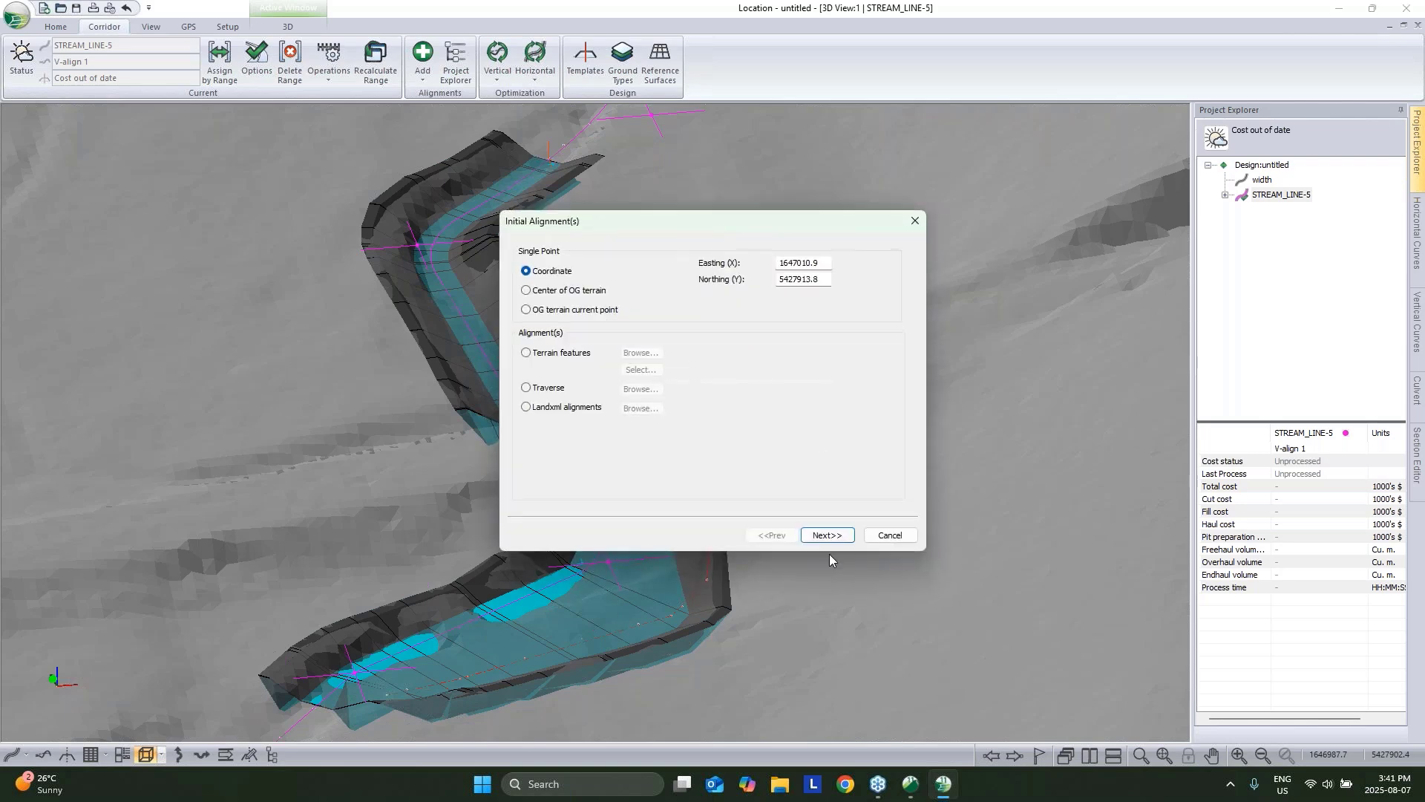
{"action": "left_click", "coordinate": [822, 530]}
{"action": "left_click", "coordinate": [822, 529]}
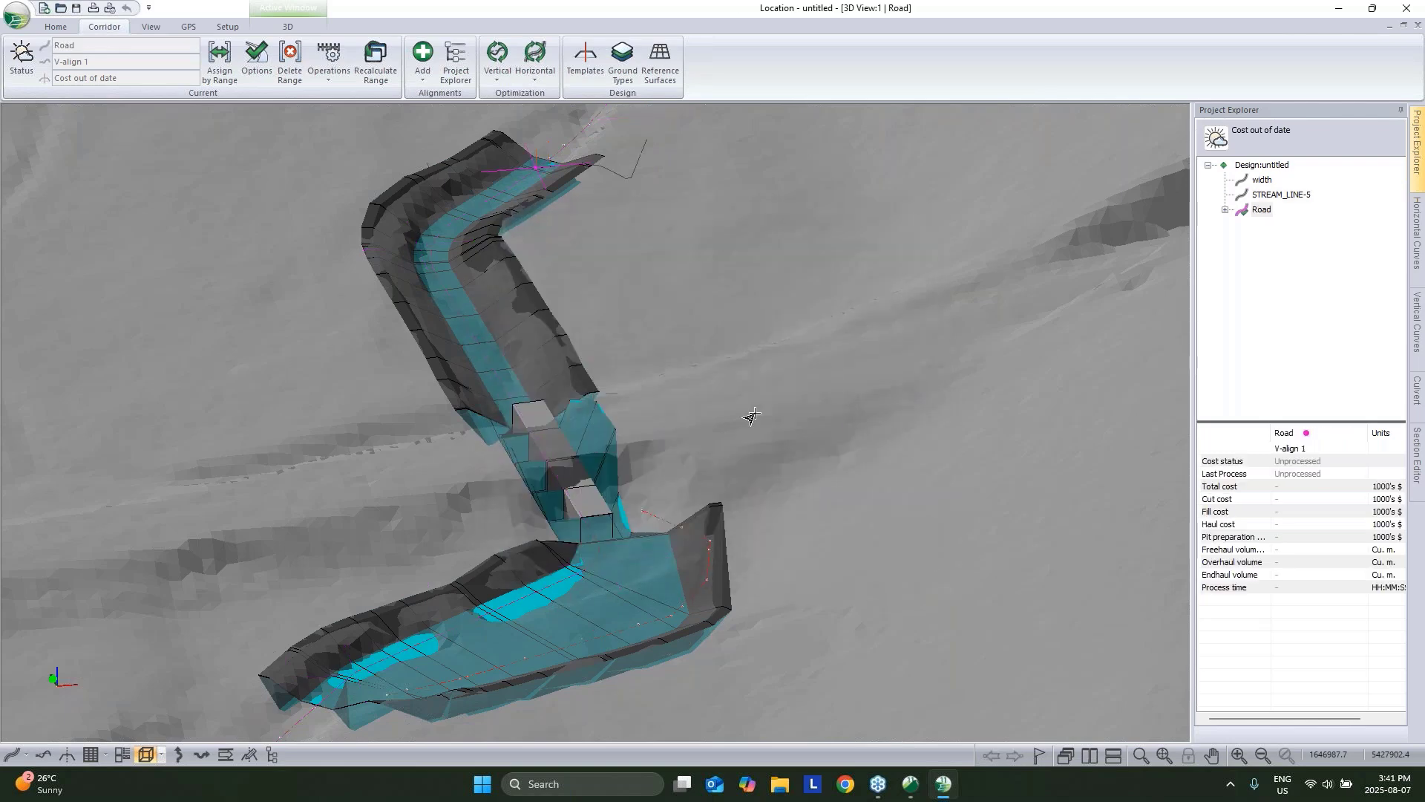
Draw the Road alignment in the plan along the existing road across the stream, about 100 m long.
{"action": "left_click", "coordinate": [1403, 27]}
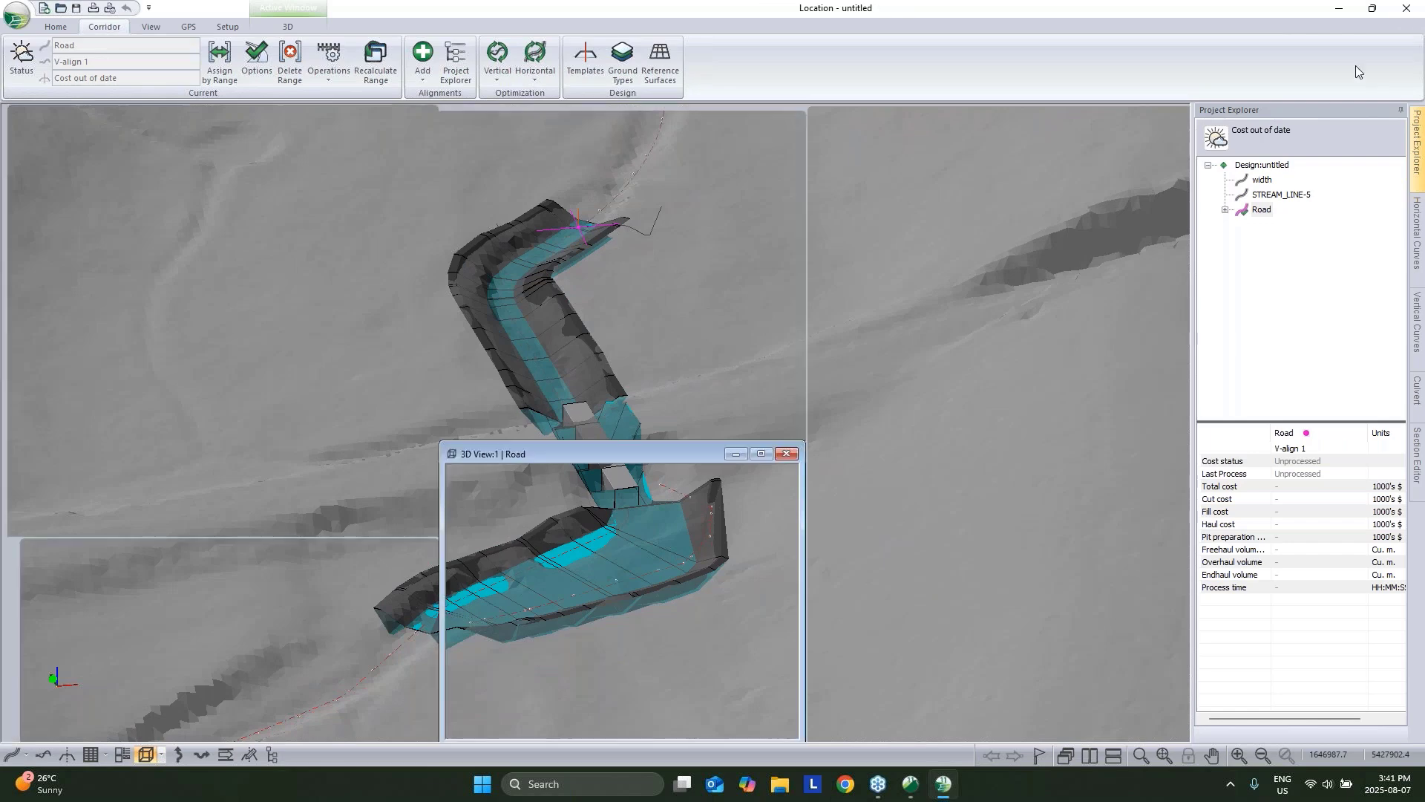
{"action": "right_click", "coordinate": [1039, 349]}
{"action": "left_click", "coordinate": [1050, 376]}
{"action": "scroll", "coordinate": [1049, 388], "scroll_direction": "down", "scroll_amount": 2}
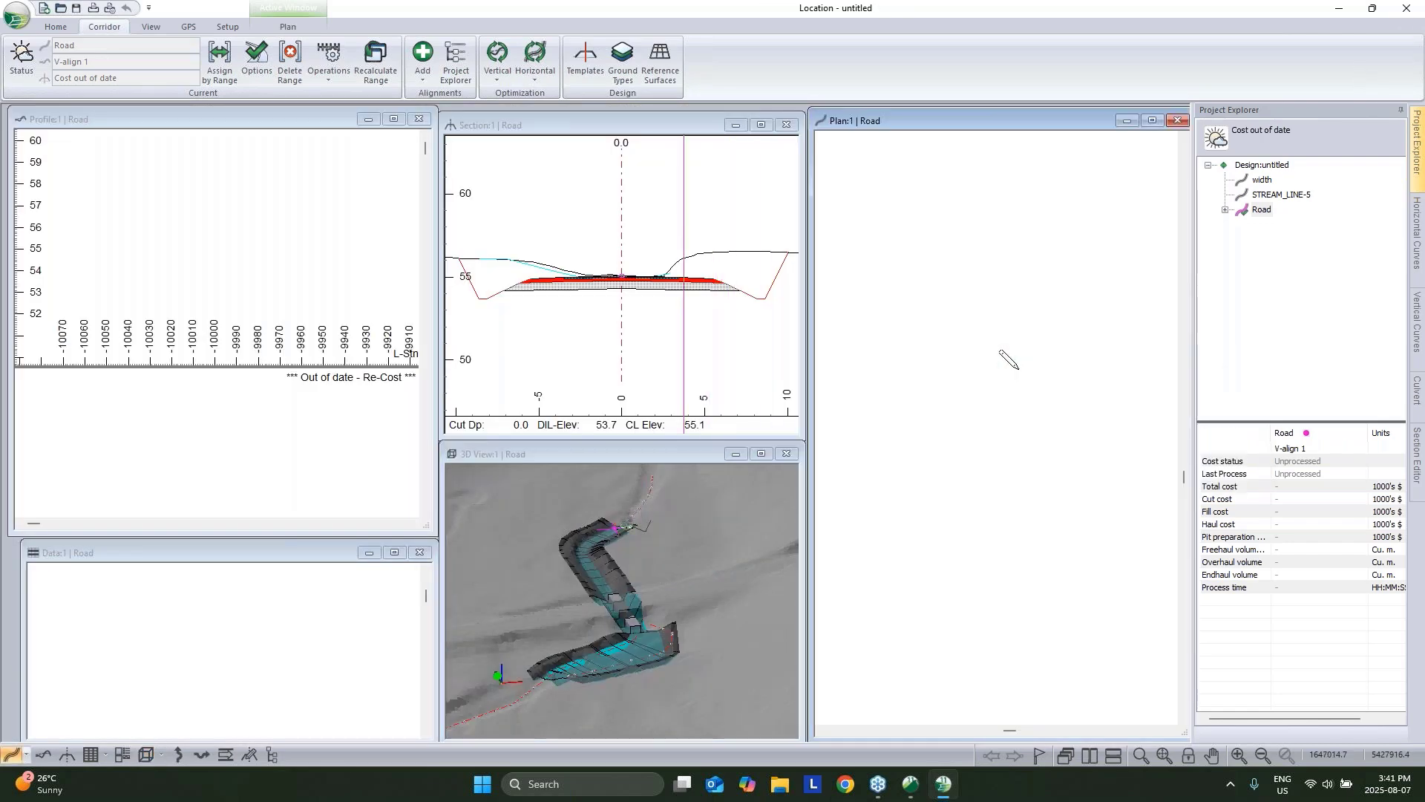
{"action": "left_click", "coordinate": [1038, 455]}
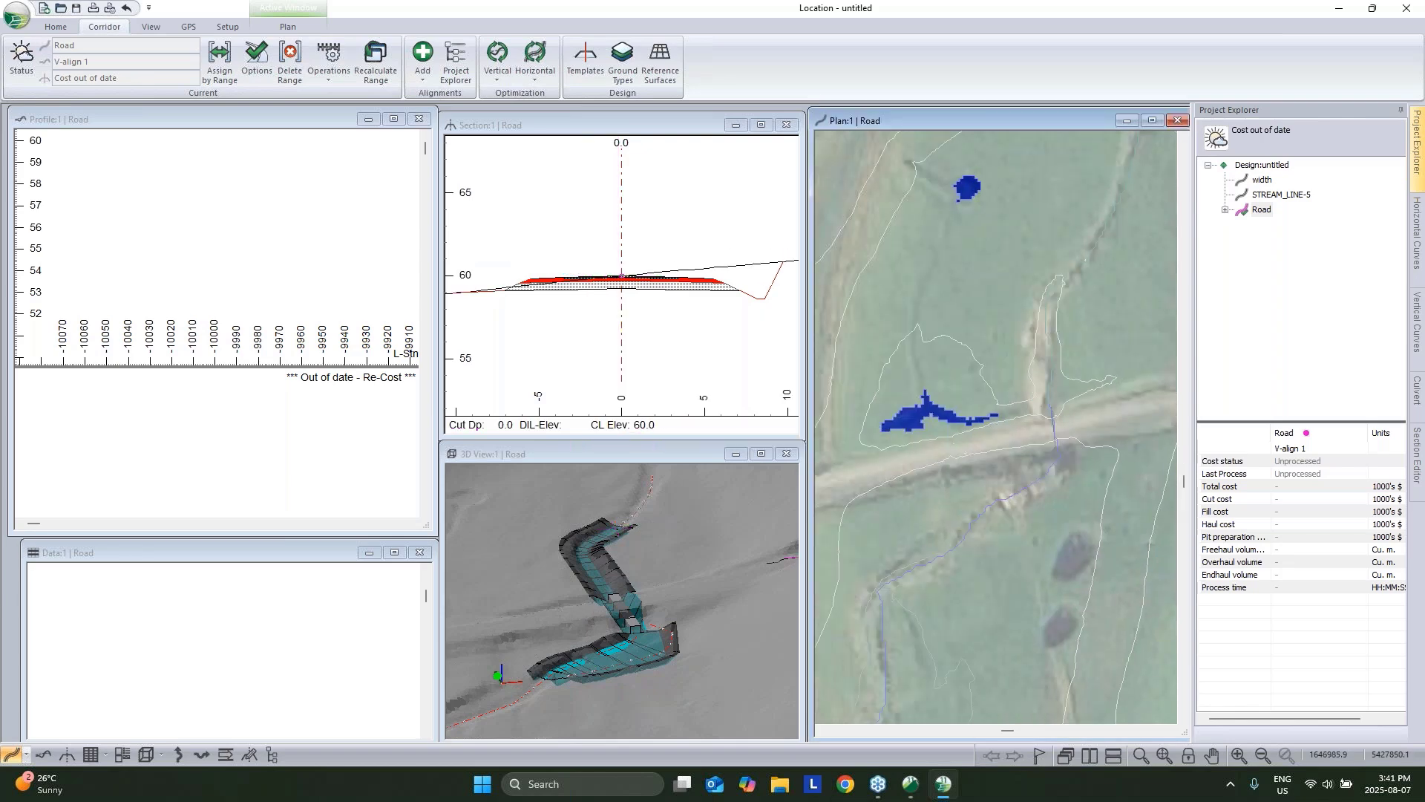
{"action": "left_click", "coordinate": [1069, 419]}
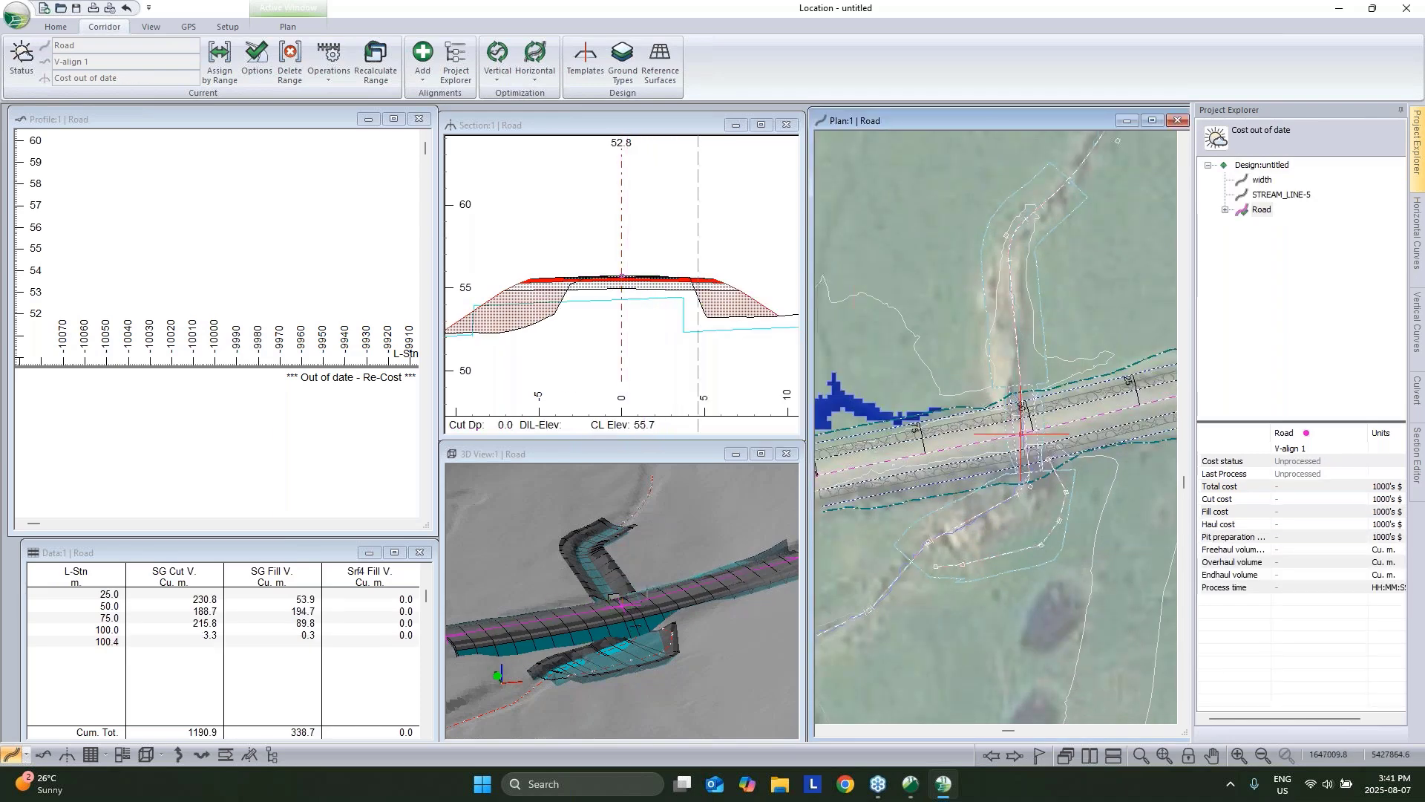
{"action": "left_click", "coordinate": [1165, 752]}
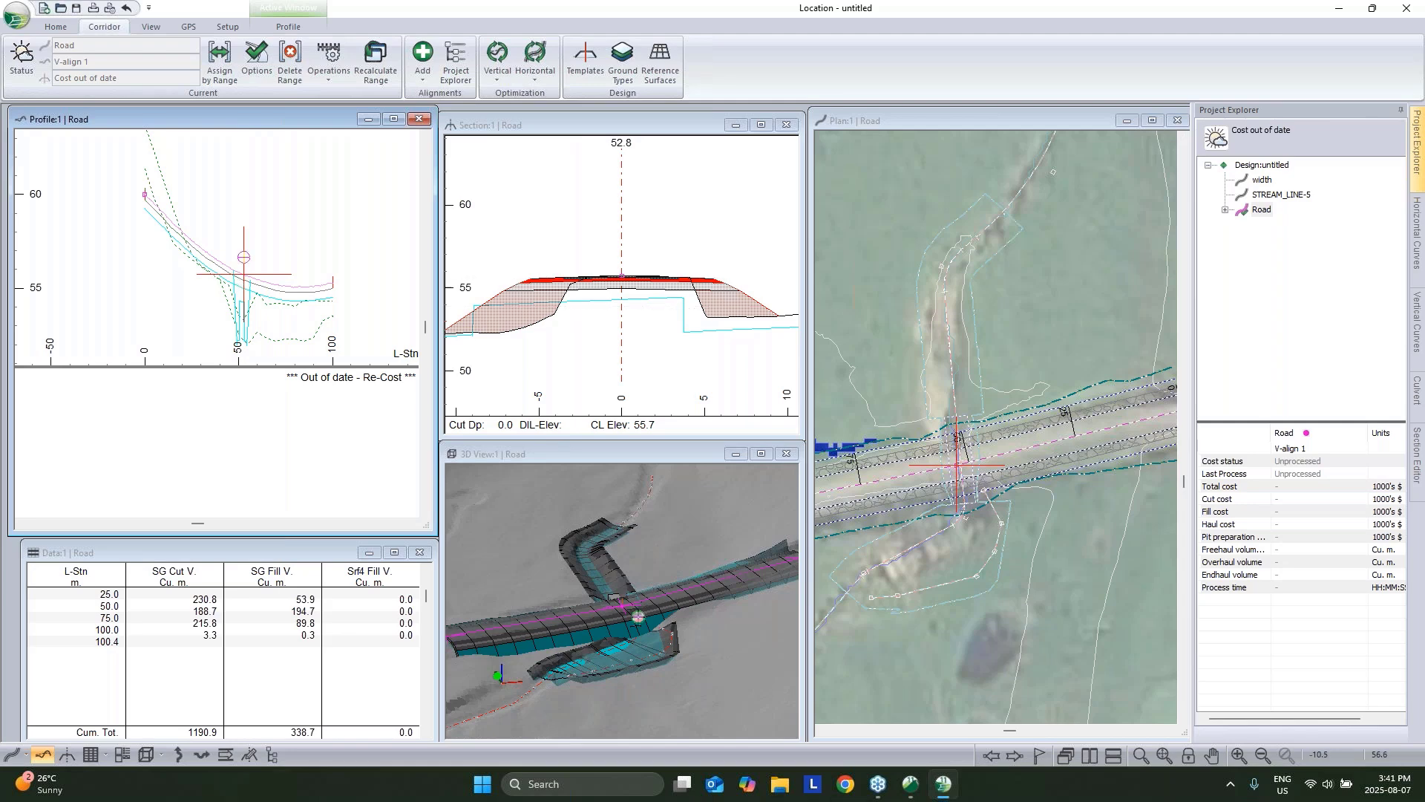
Place a vertical IP at the end of the Road profile and a sag IP at station 52.4, elevation 54.7 m.
{"action": "scroll", "coordinate": [1022, 399], "scroll_direction": "down", "scroll_amount": 2}
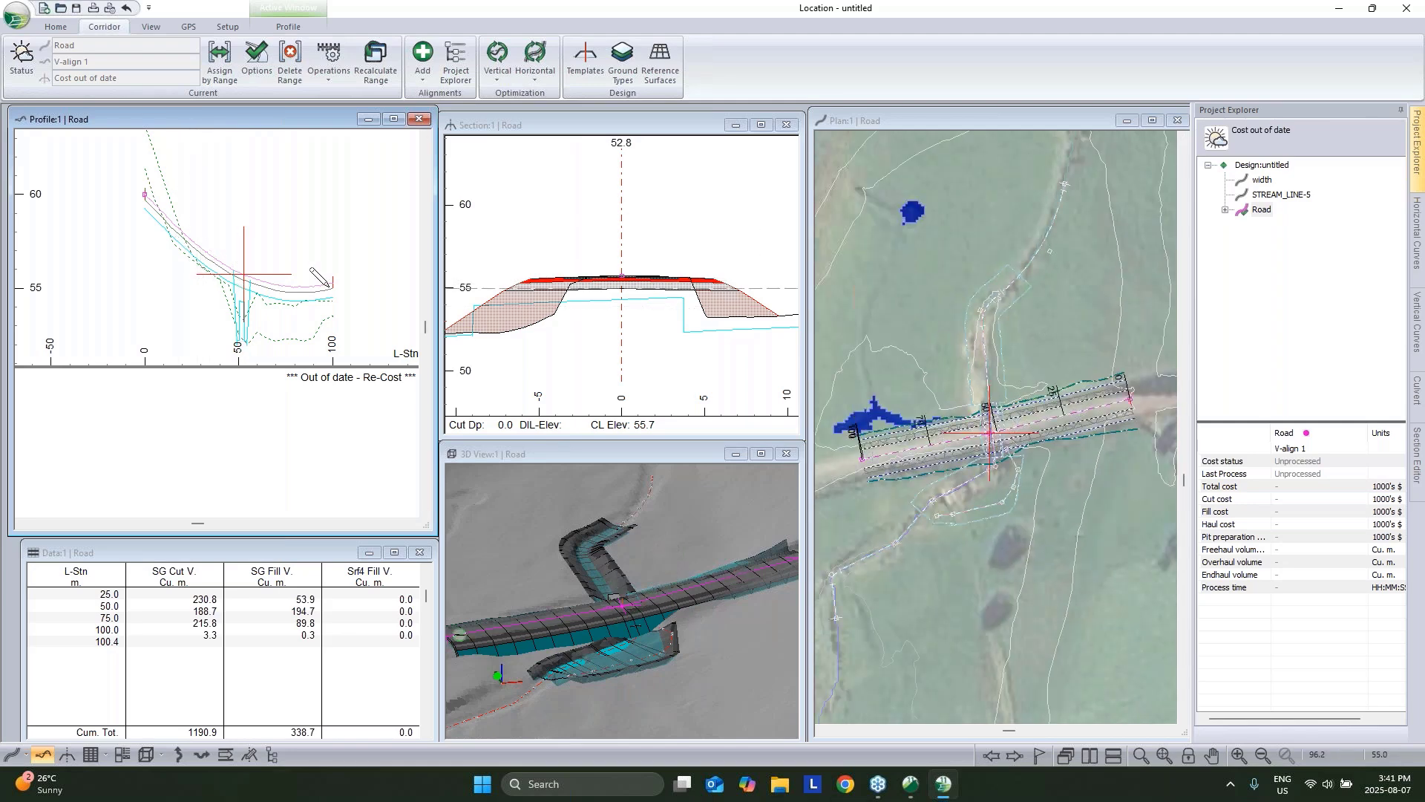
{"action": "left_click_drag", "start_coordinate": [332, 282], "coordinate": [336, 282]}
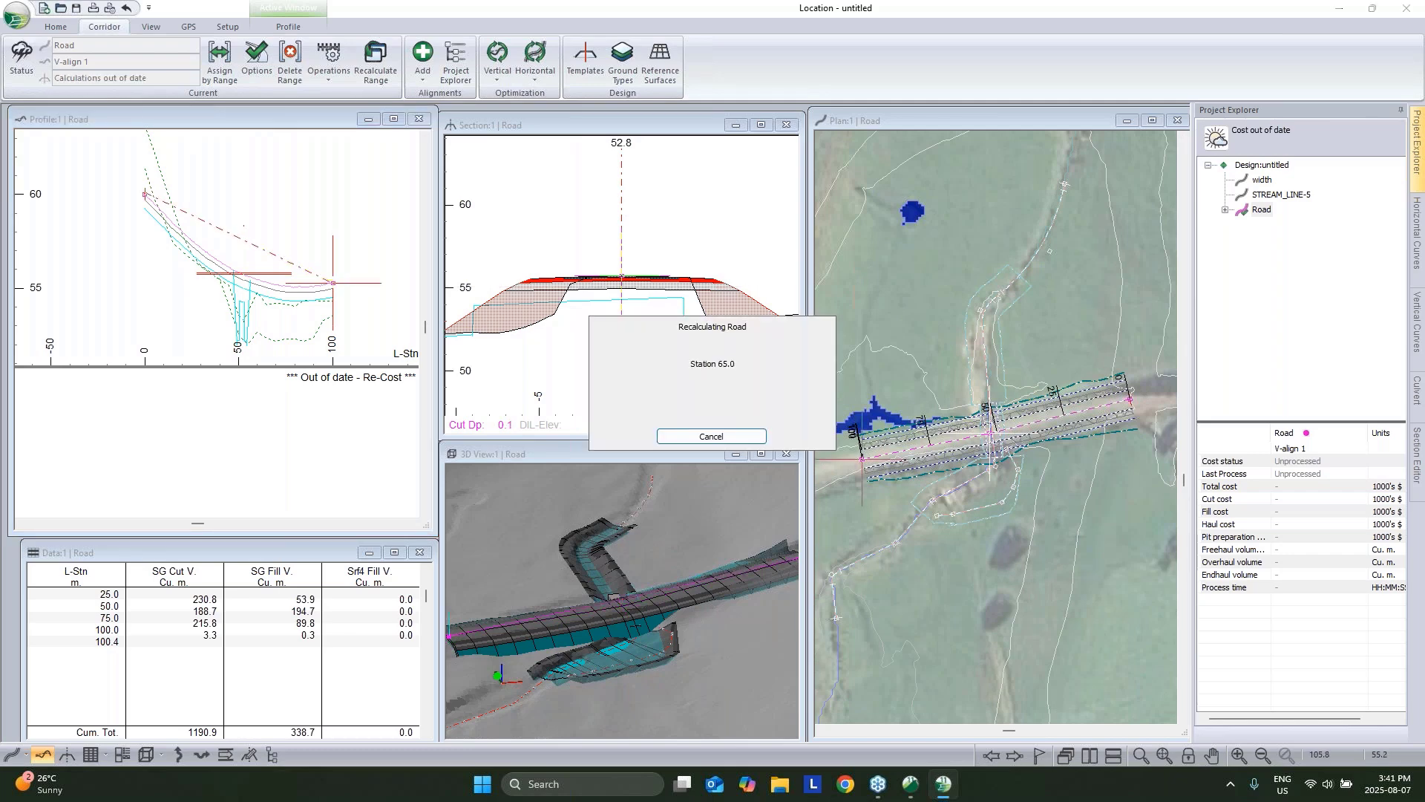
{"action": "left_click_drag", "start_coordinate": [245, 270], "coordinate": [243, 294]}
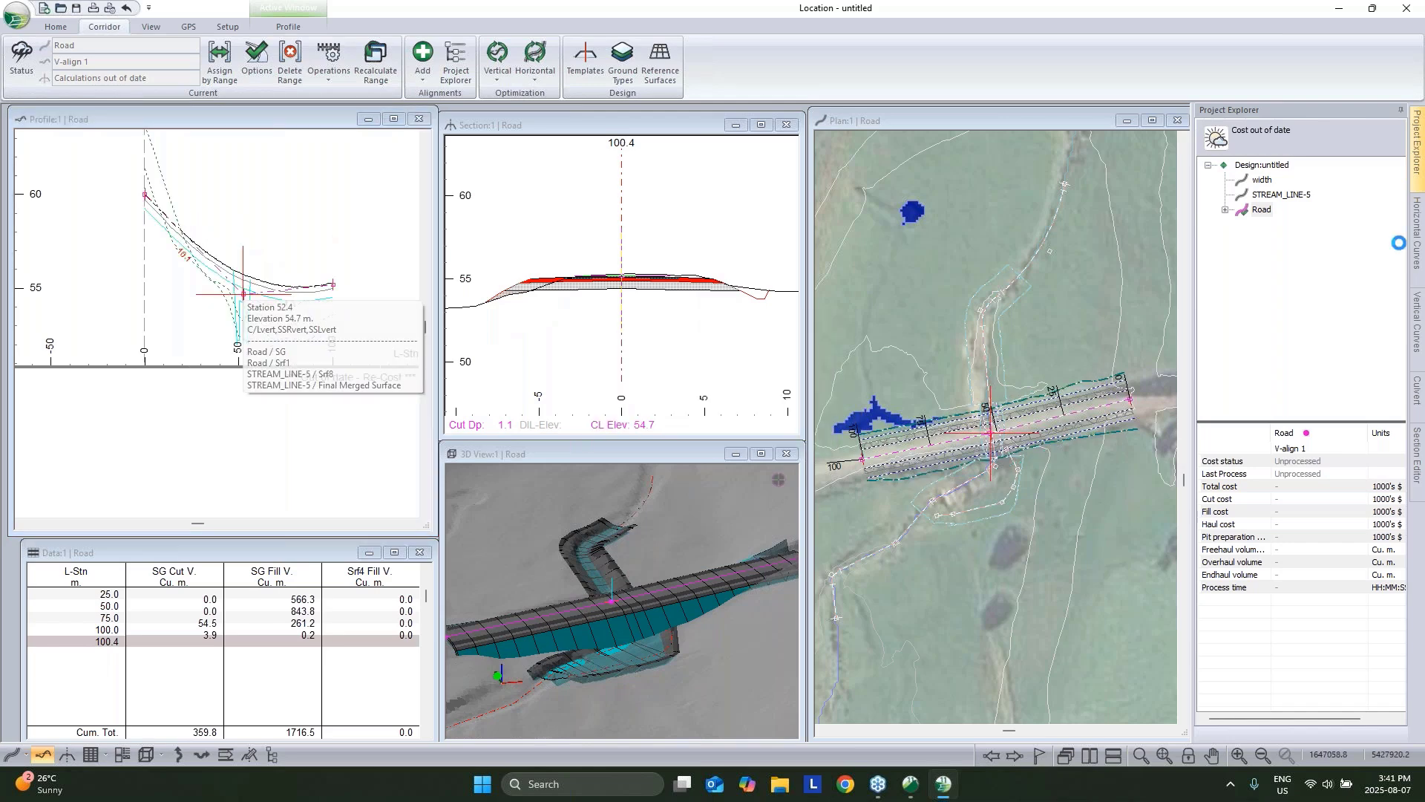
Give the sag IP at station 52.4 a parabolic vertical curve with a parabolic rate (K) of 6.
{"action": "left_click", "coordinate": [1417, 315]}
{"action": "left_click", "coordinate": [1304, 228]}
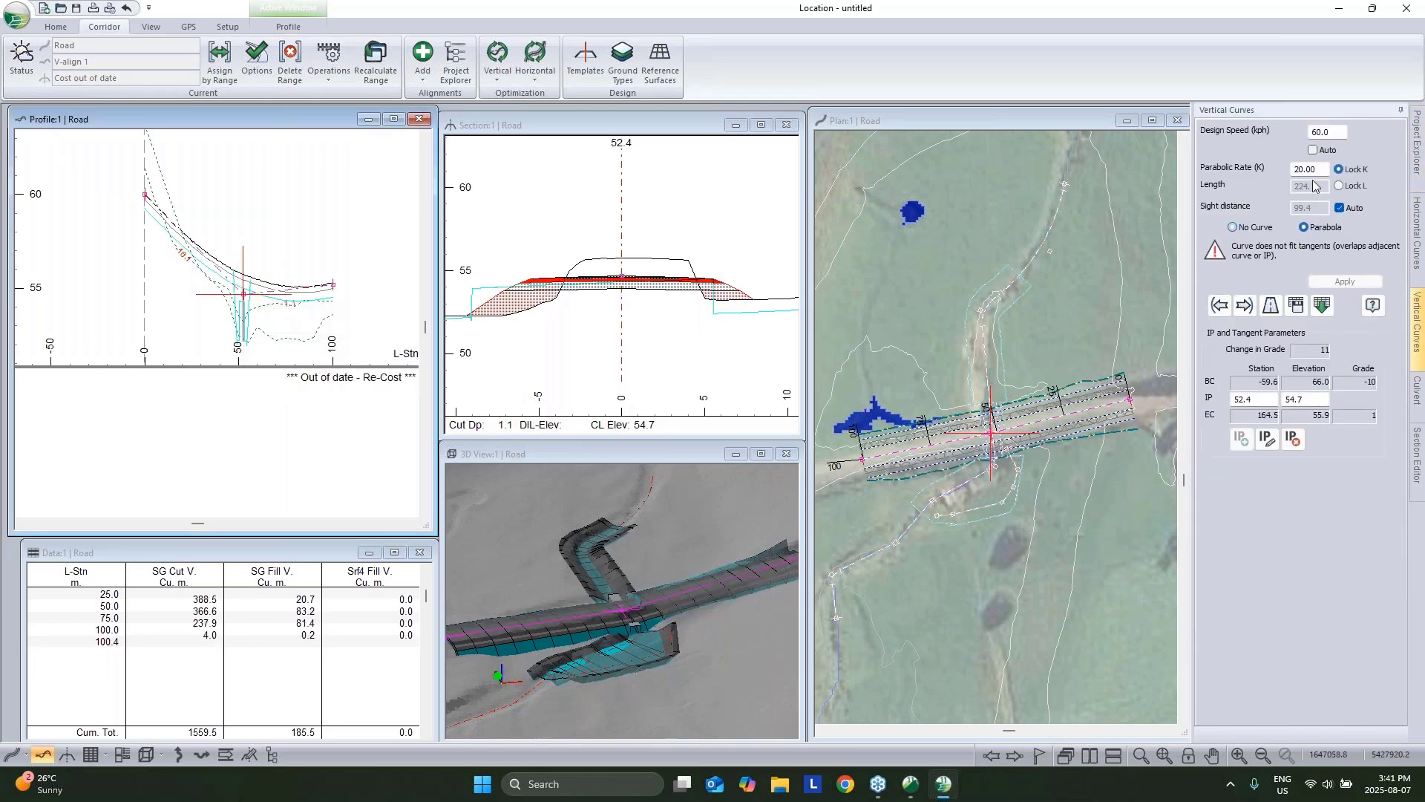
{"action": "type", "text": "6"}
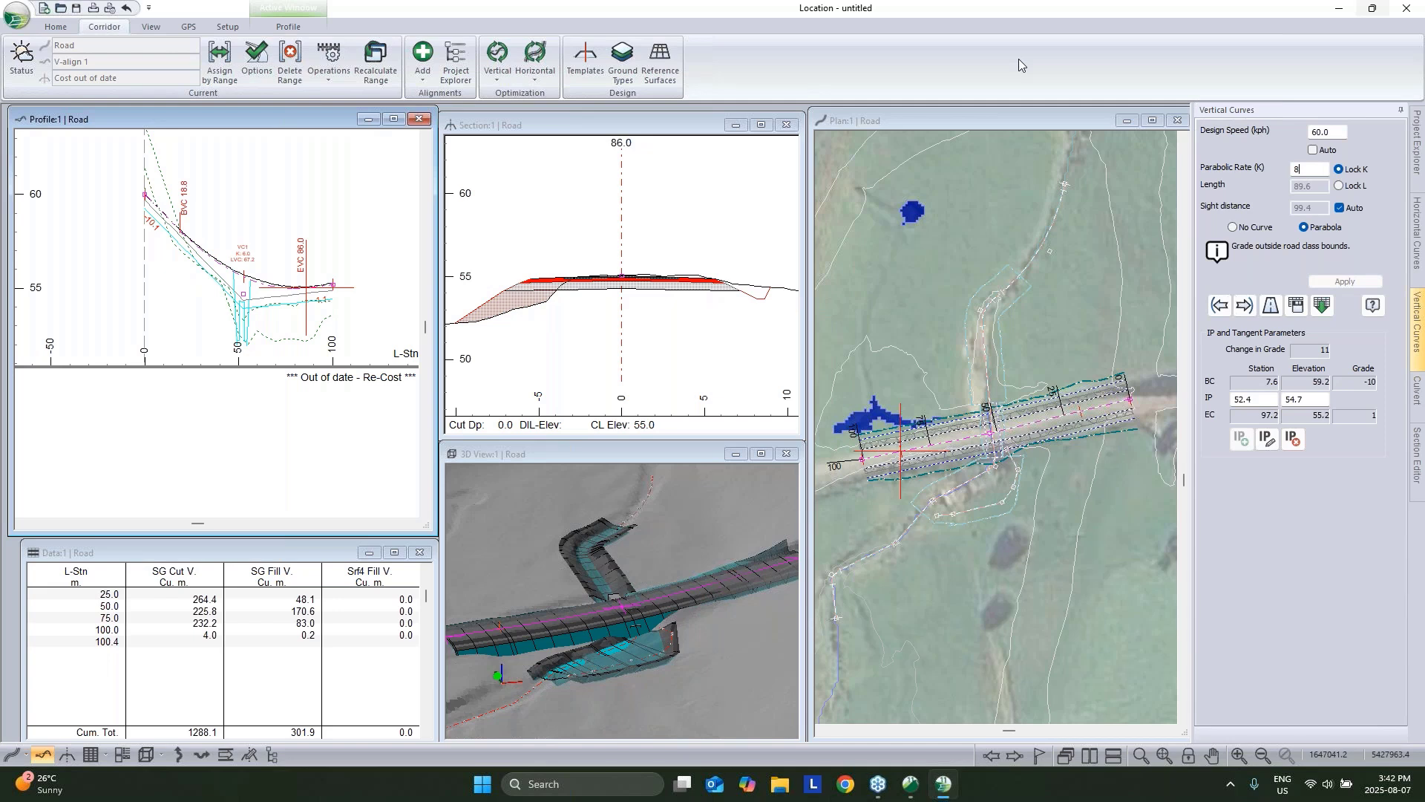
Try a parabolic rate (K) of 9 for the Road's sag curve and apply 8.5 instead.
{"action": "type", "text": "9"}
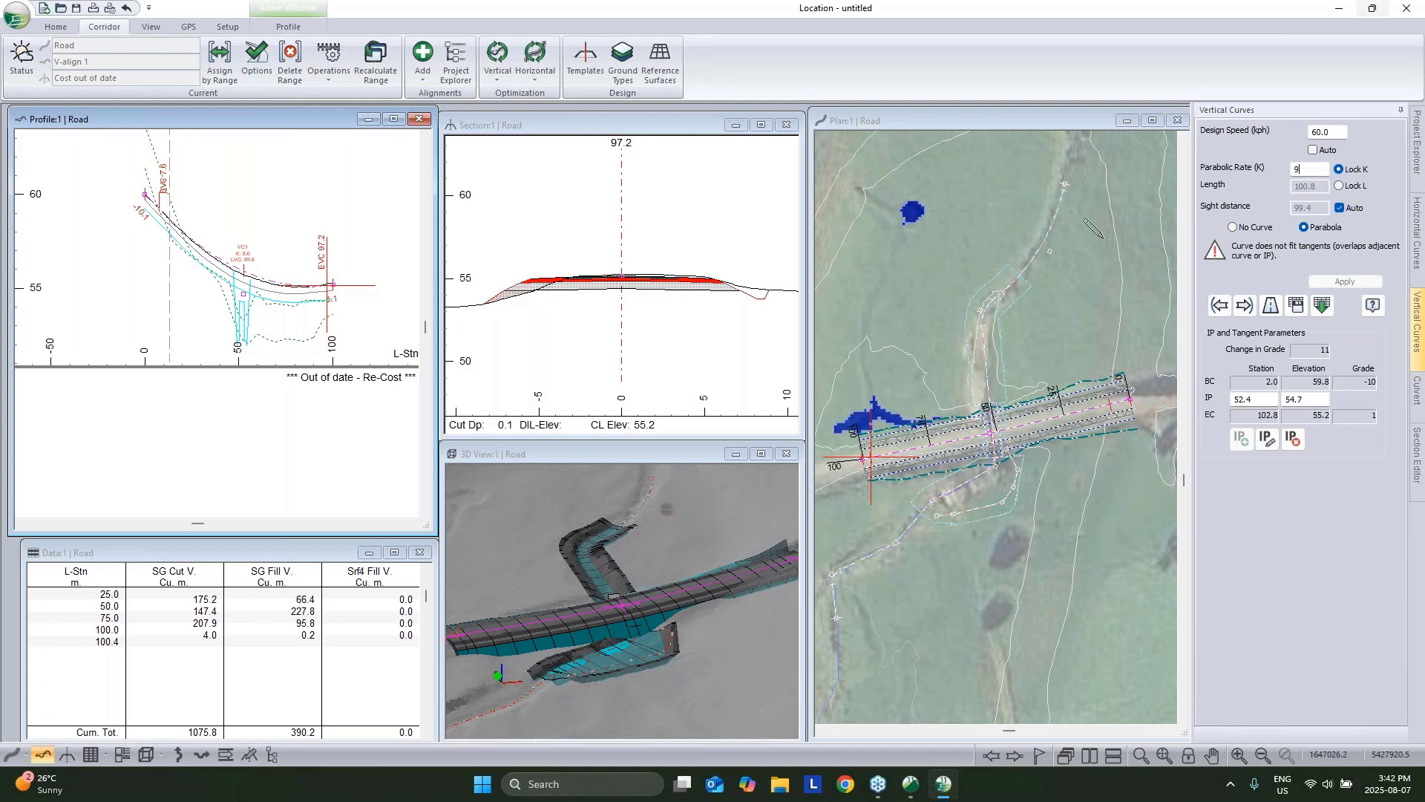
{"action": "key", "text": "BackSpace"}
{"action": "type", "text": "8.50.00"}
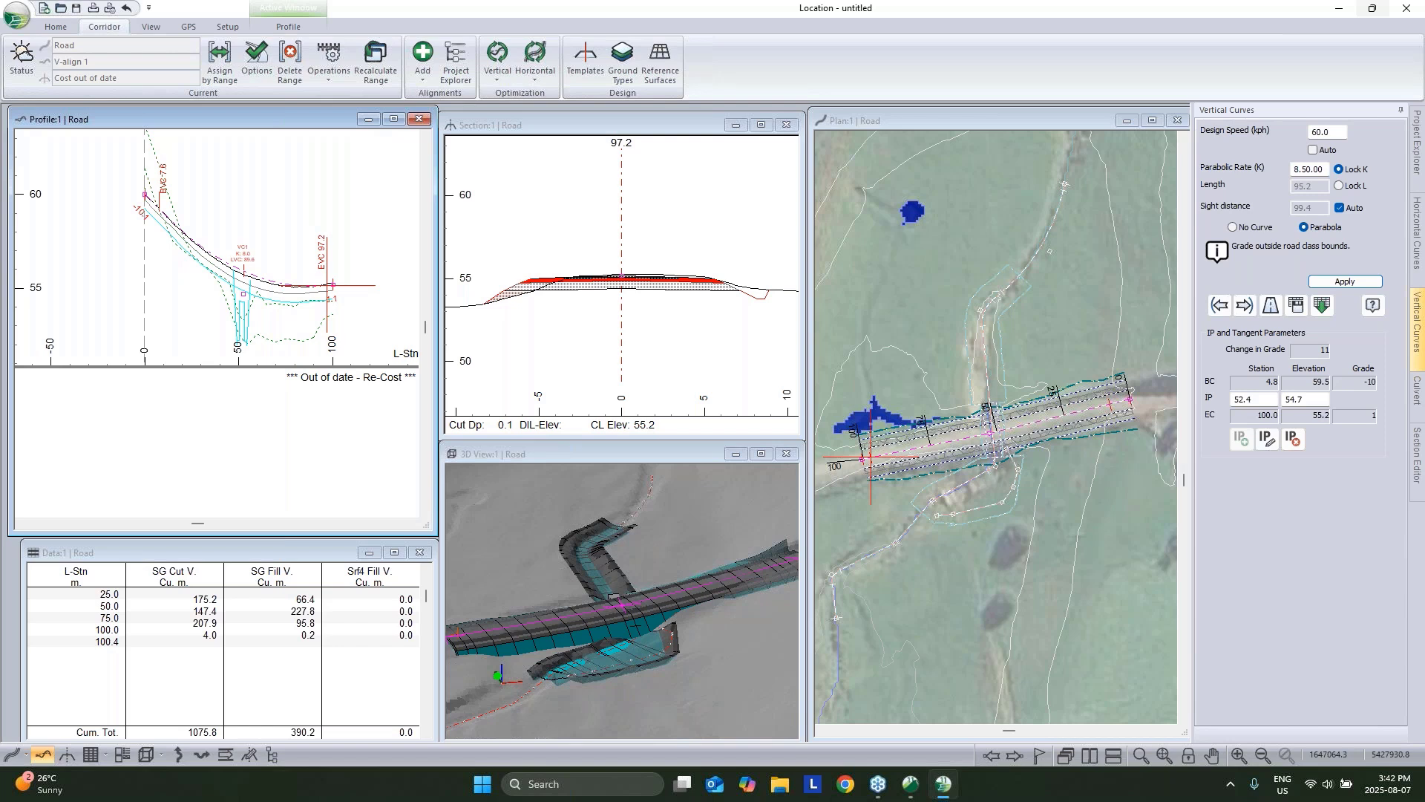
{"action": "key", "text": "BackSpace"}
{"action": "key", "text": "BackSpace"}
{"action": "key", "text": "BackSpace"}
{"action": "key", "text": "BackSpace"}
{"action": "key", "text": "BackSpace"}
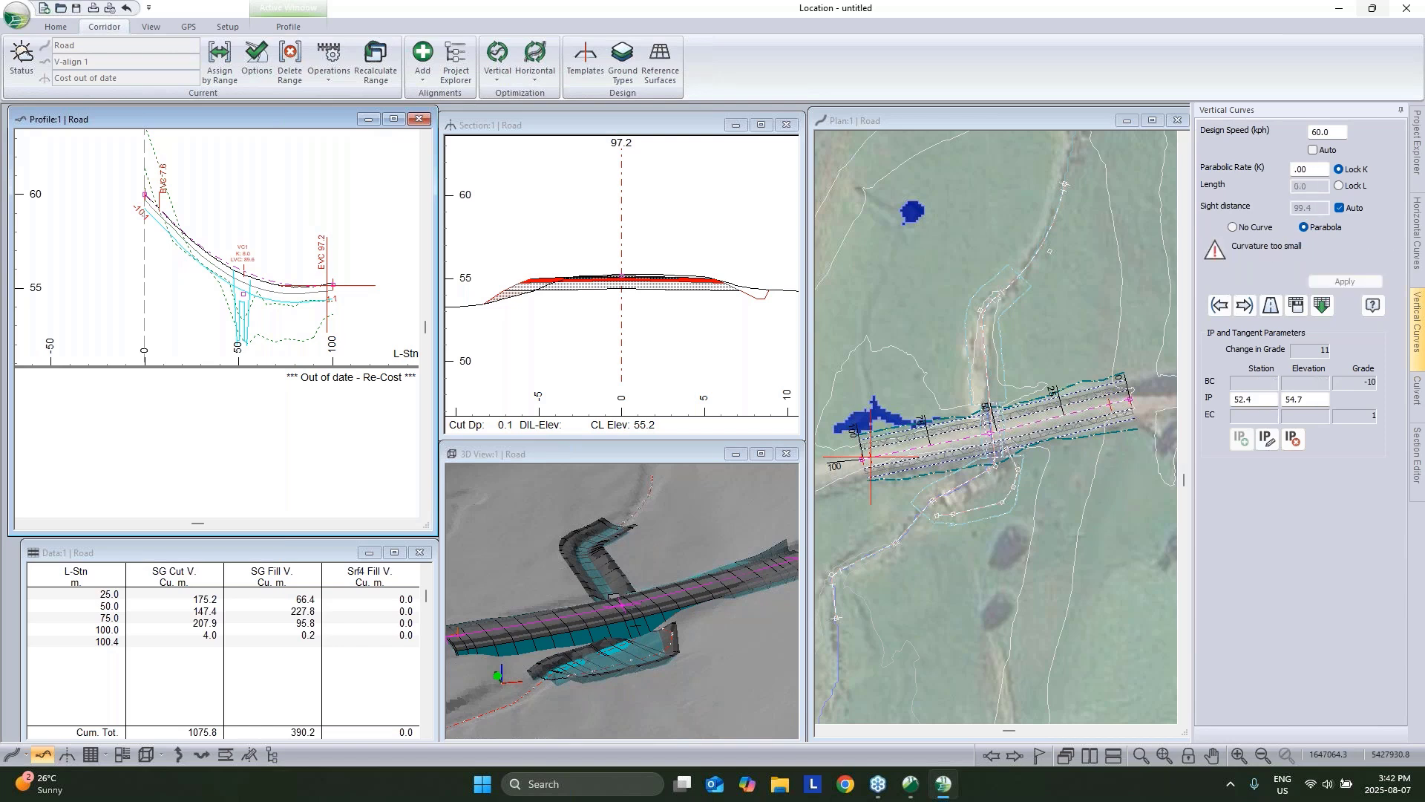
{"action": "type", "text": "8.5"}
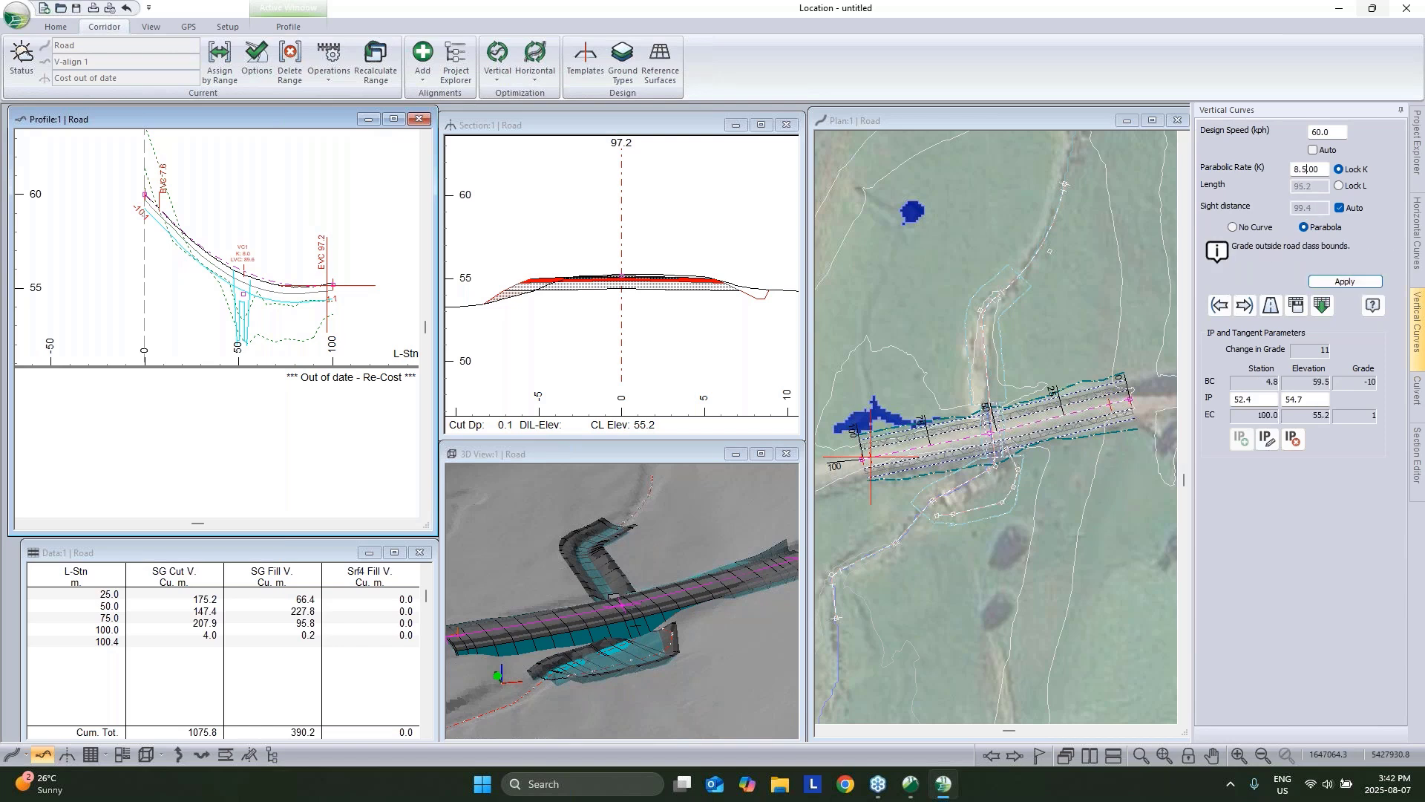
{"action": "left_click", "coordinate": [1345, 281]}
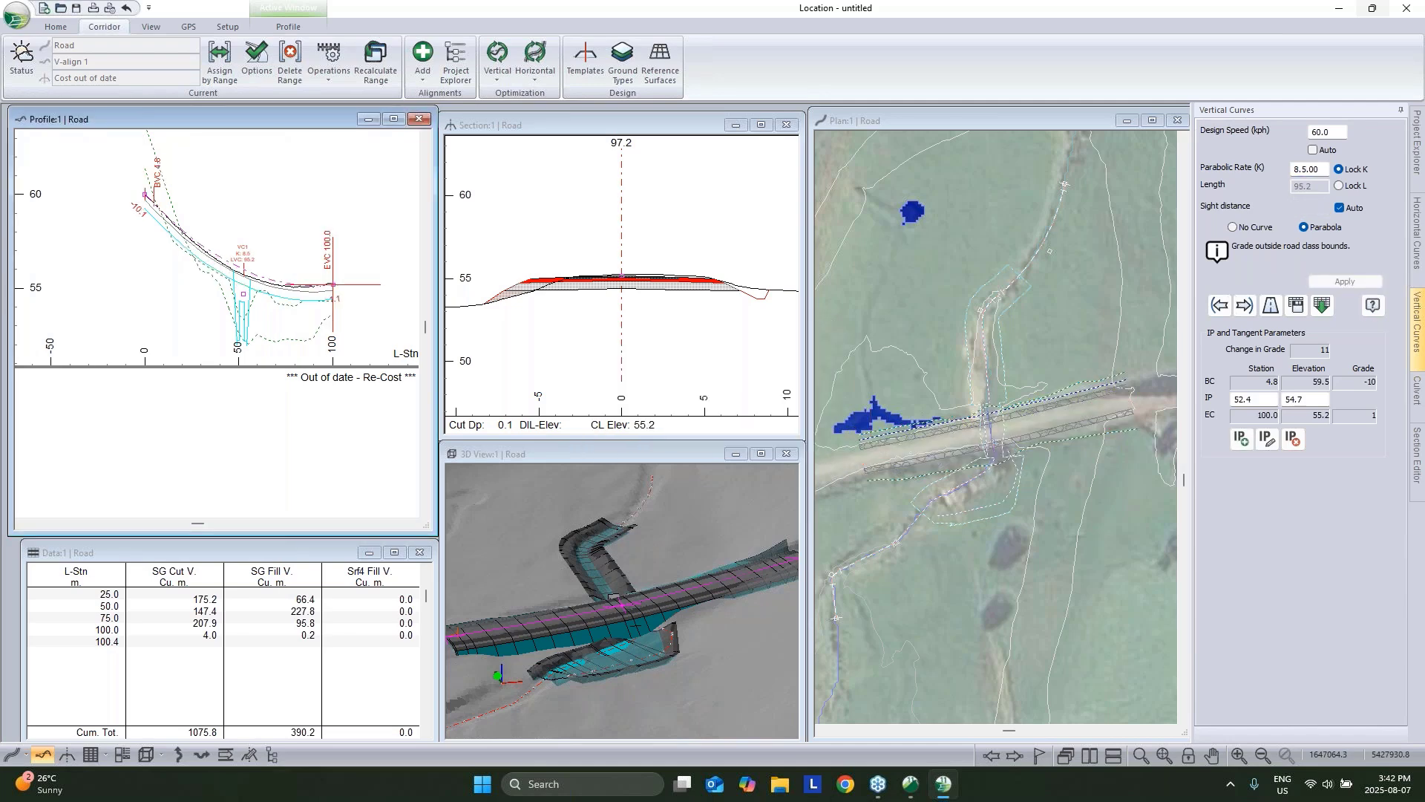
Add a report point on the Road centreline at the culvert crossing, at about station 51.8.
{"action": "right_click", "coordinate": [974, 391]}
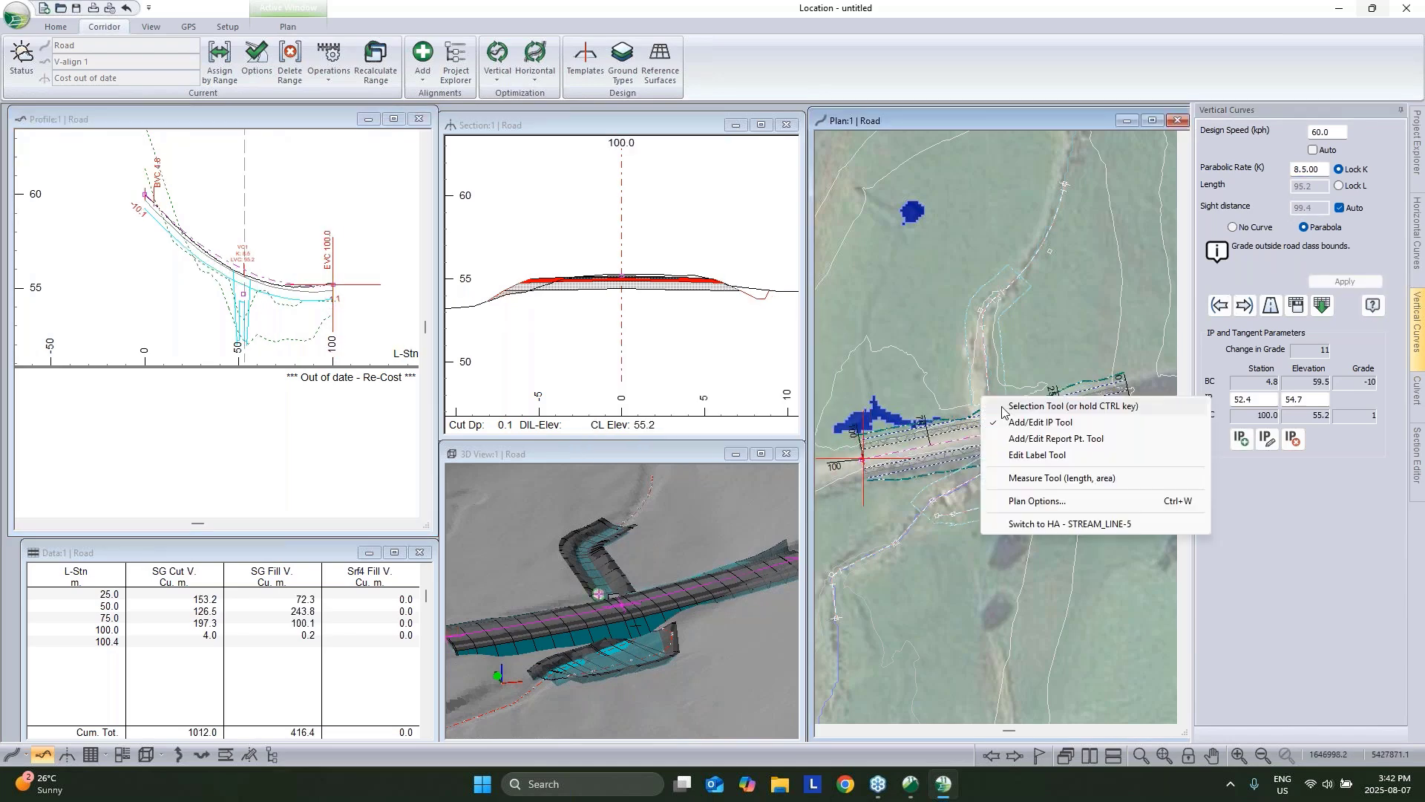
{"action": "left_click", "coordinate": [998, 406]}
{"action": "scroll", "coordinate": [991, 423], "scroll_direction": "up", "scroll_amount": 4}
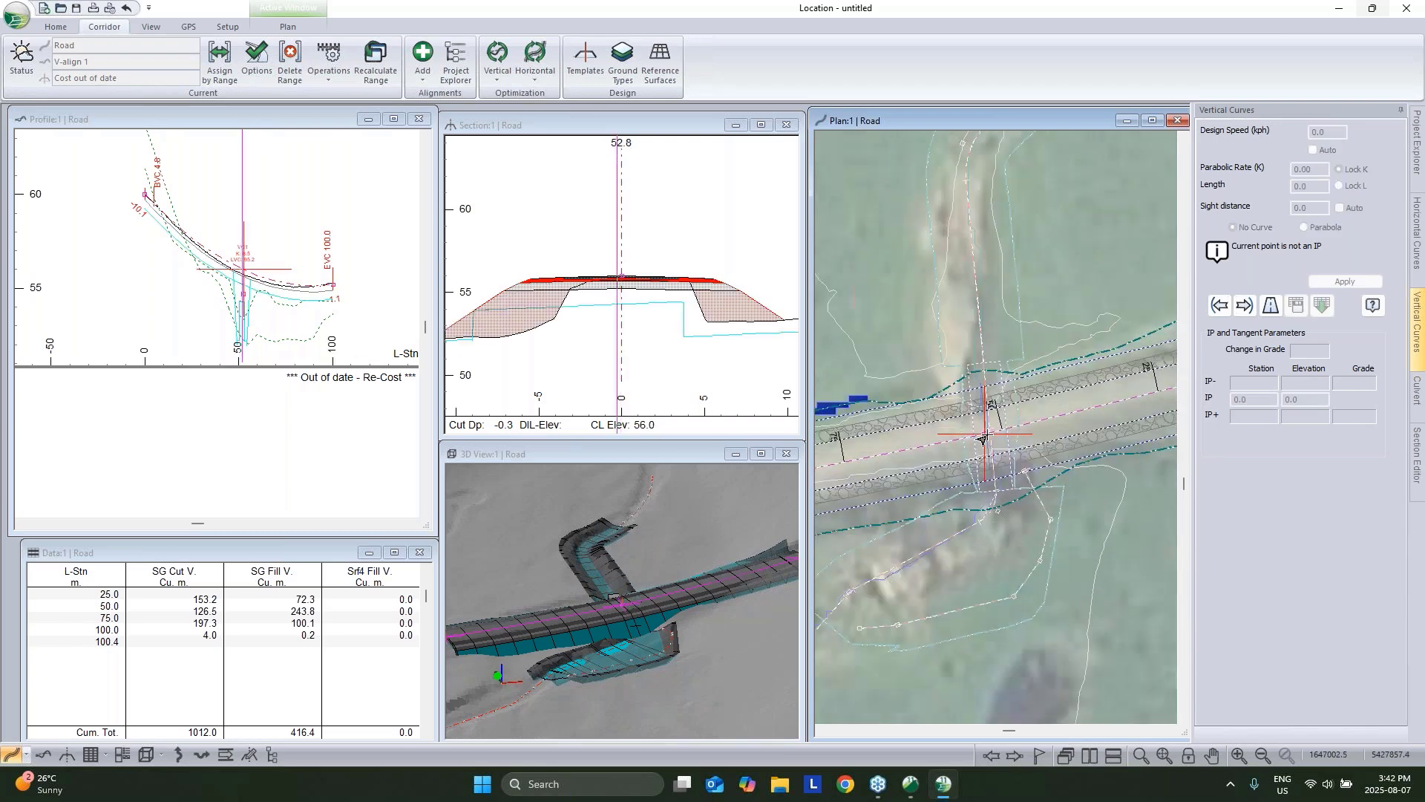
{"action": "right_click", "coordinate": [1008, 413]}
{"action": "left_click", "coordinate": [1040, 456]}
{"action": "scroll", "coordinate": [980, 430], "scroll_direction": "up", "scroll_amount": 2}
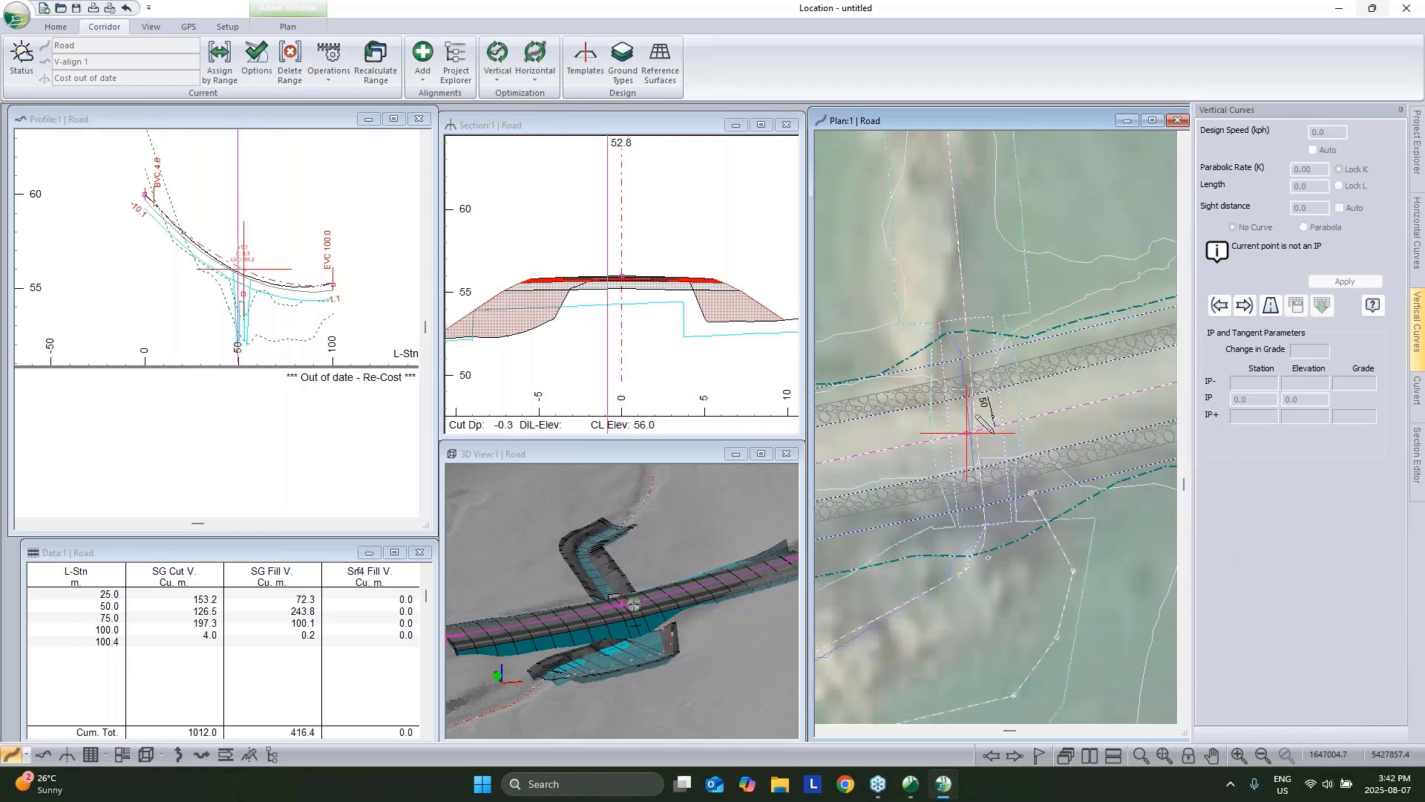
{"action": "left_click", "coordinate": [972, 433]}
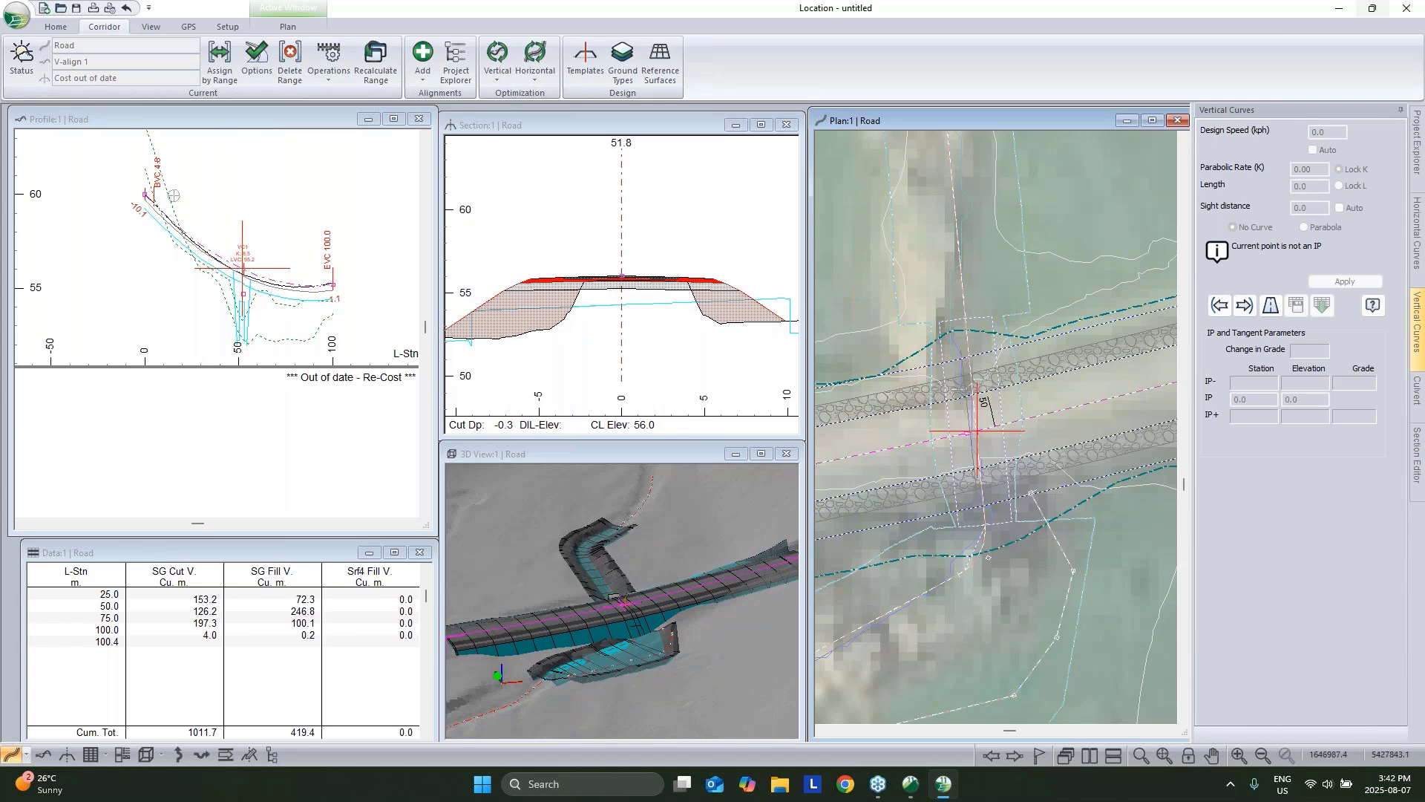
Set the parabolic rate (K) of the Road's sag curve to 7 and recalculate the alignment.
{"action": "left_click", "coordinate": [646, 222]}
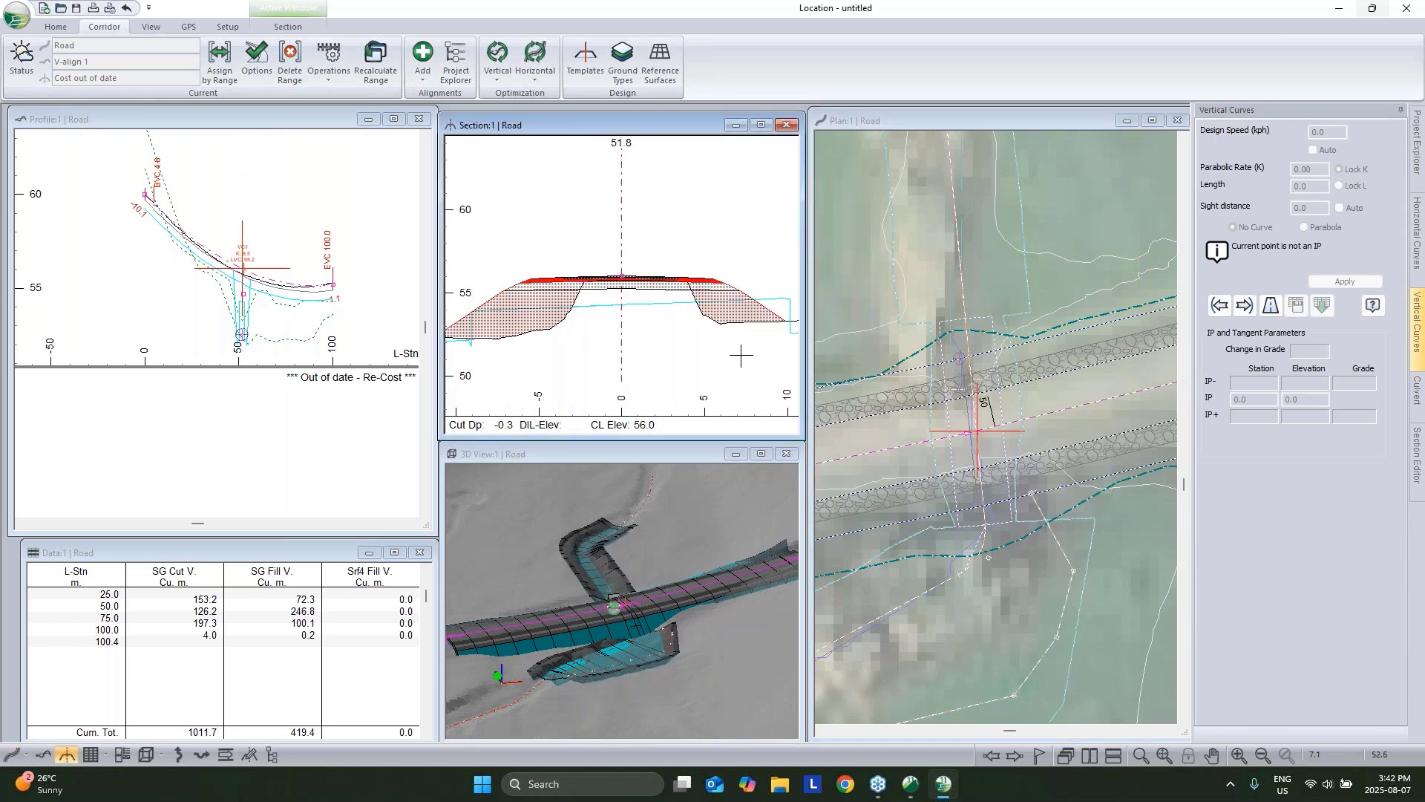
{"action": "scroll", "coordinate": [636, 629], "scroll_direction": "up", "scroll_amount": 3}
{"action": "left_click_drag", "start_coordinate": [640, 630], "coordinate": [541, 631]}
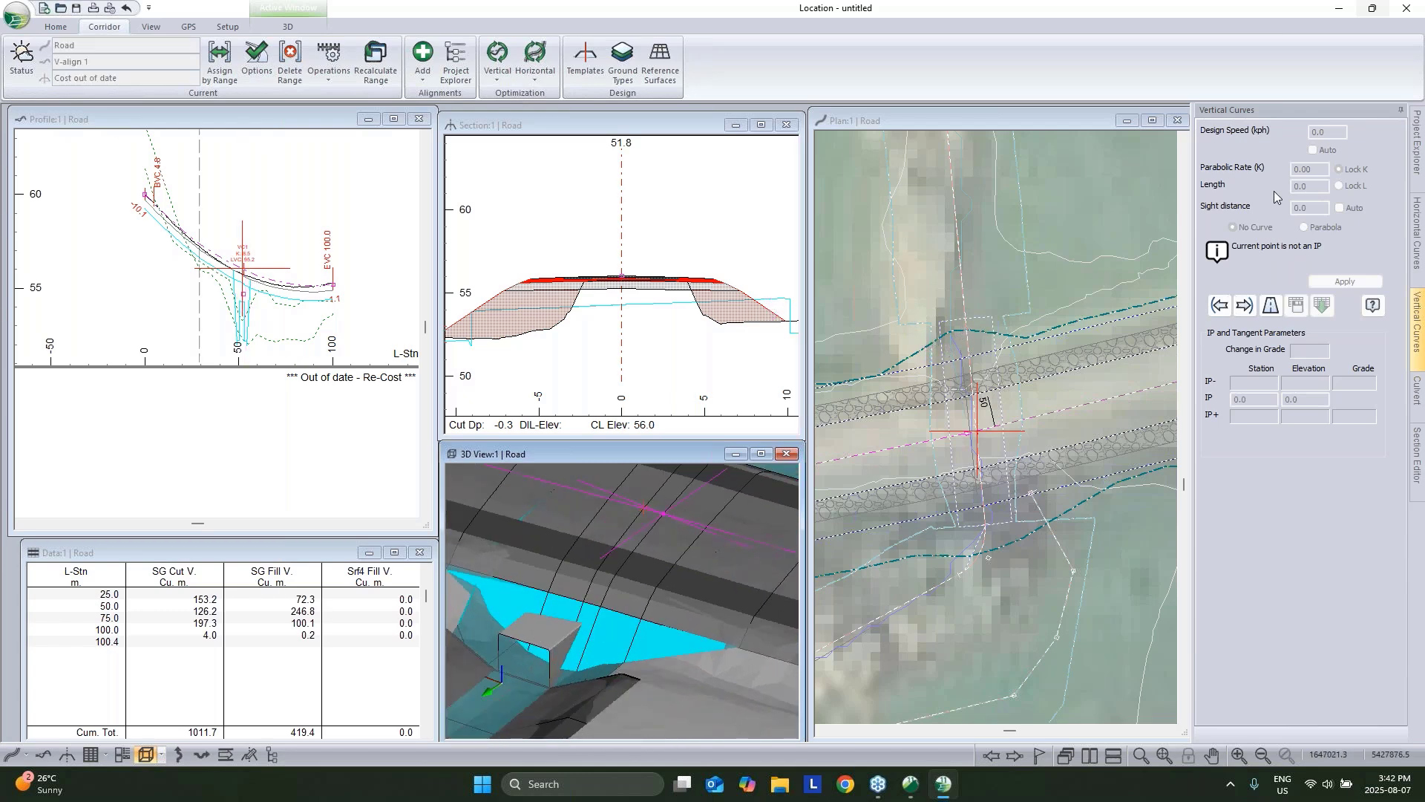
{"action": "left_click", "coordinate": [1246, 306]}
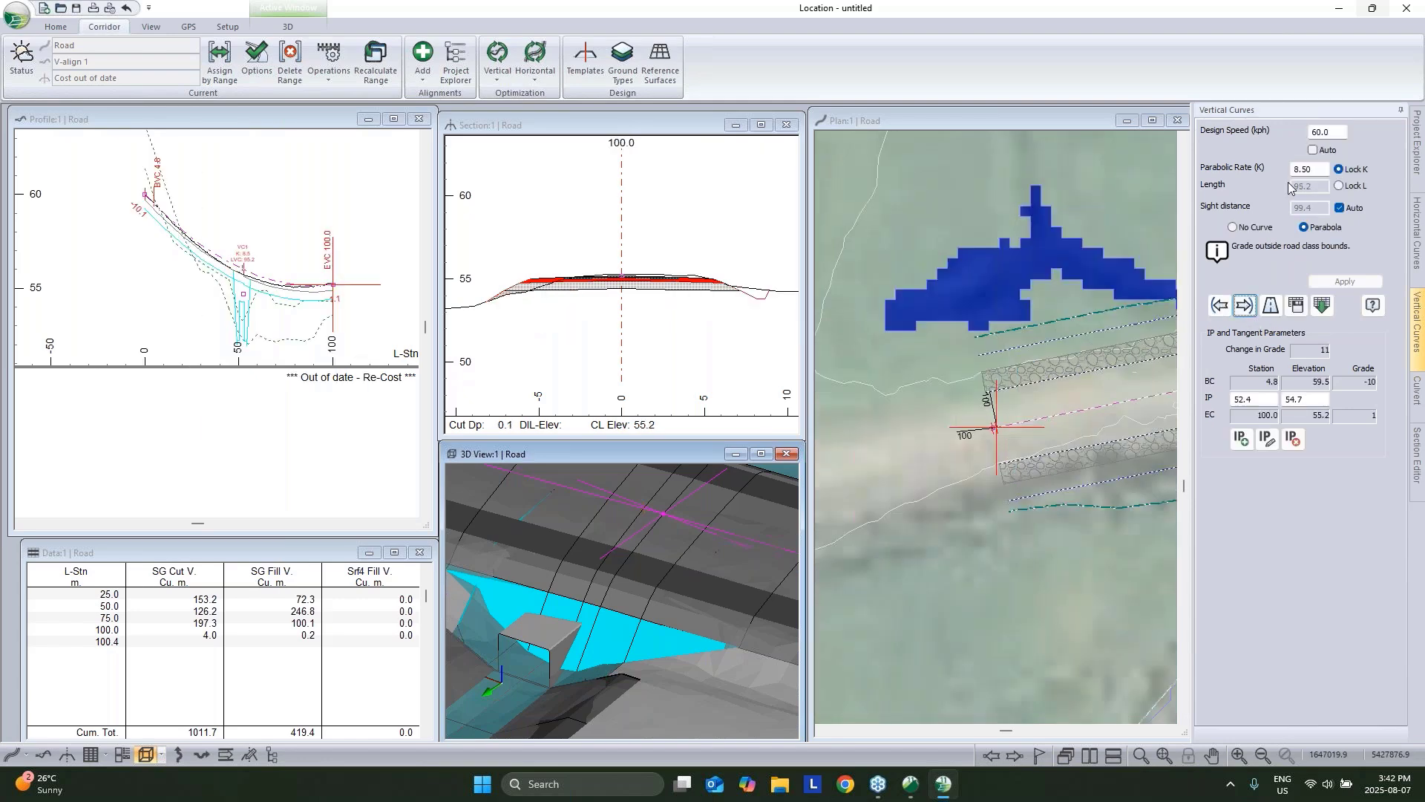
{"action": "left_click", "coordinate": [1306, 169]}
{"action": "type", "text": "7"}
{"action": "key", "text": "Return"}
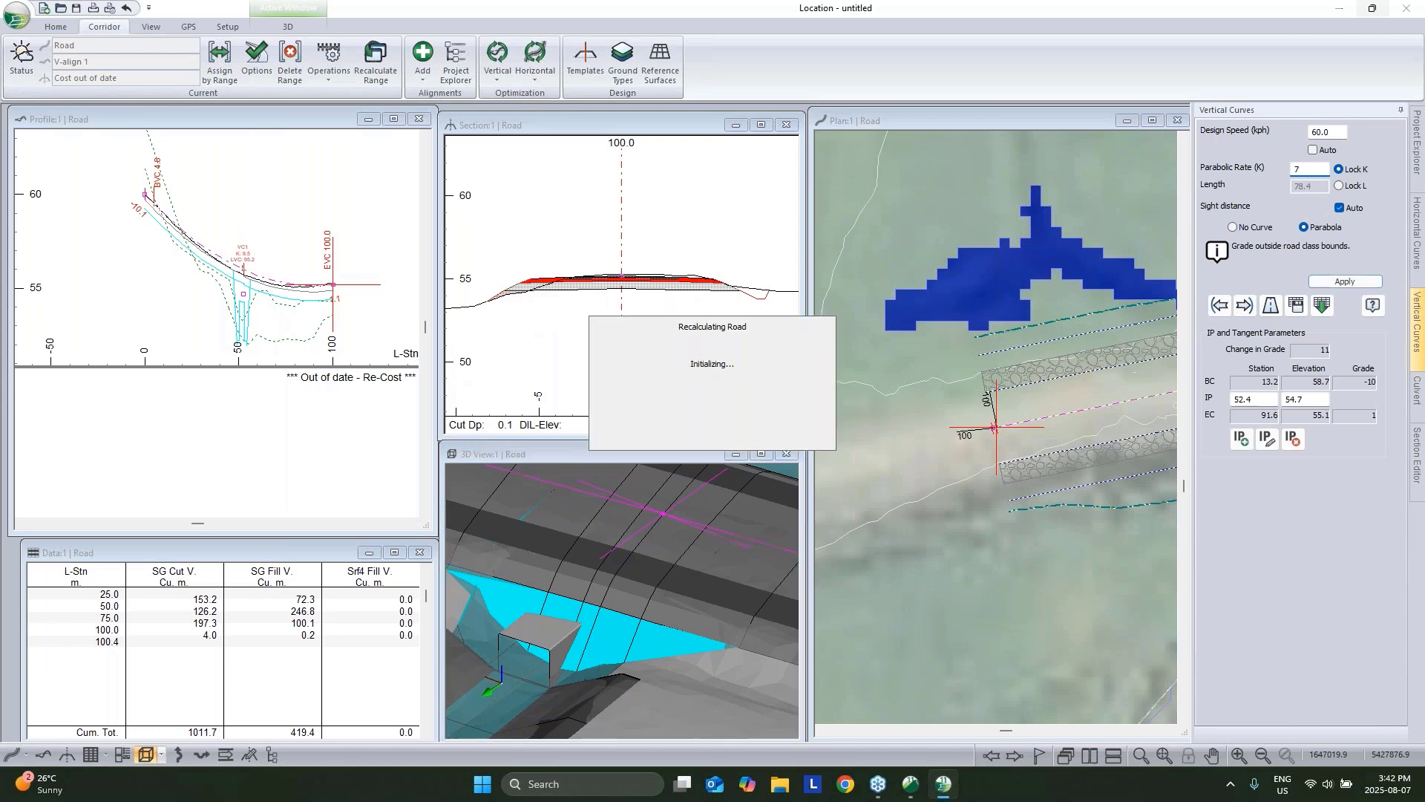
Examine the Road's cross-section near station 51.8 and the culvert end against the embankment in 3D.
{"action": "left_click", "coordinate": [251, 276]}
{"action": "left_click", "coordinate": [240, 275]}
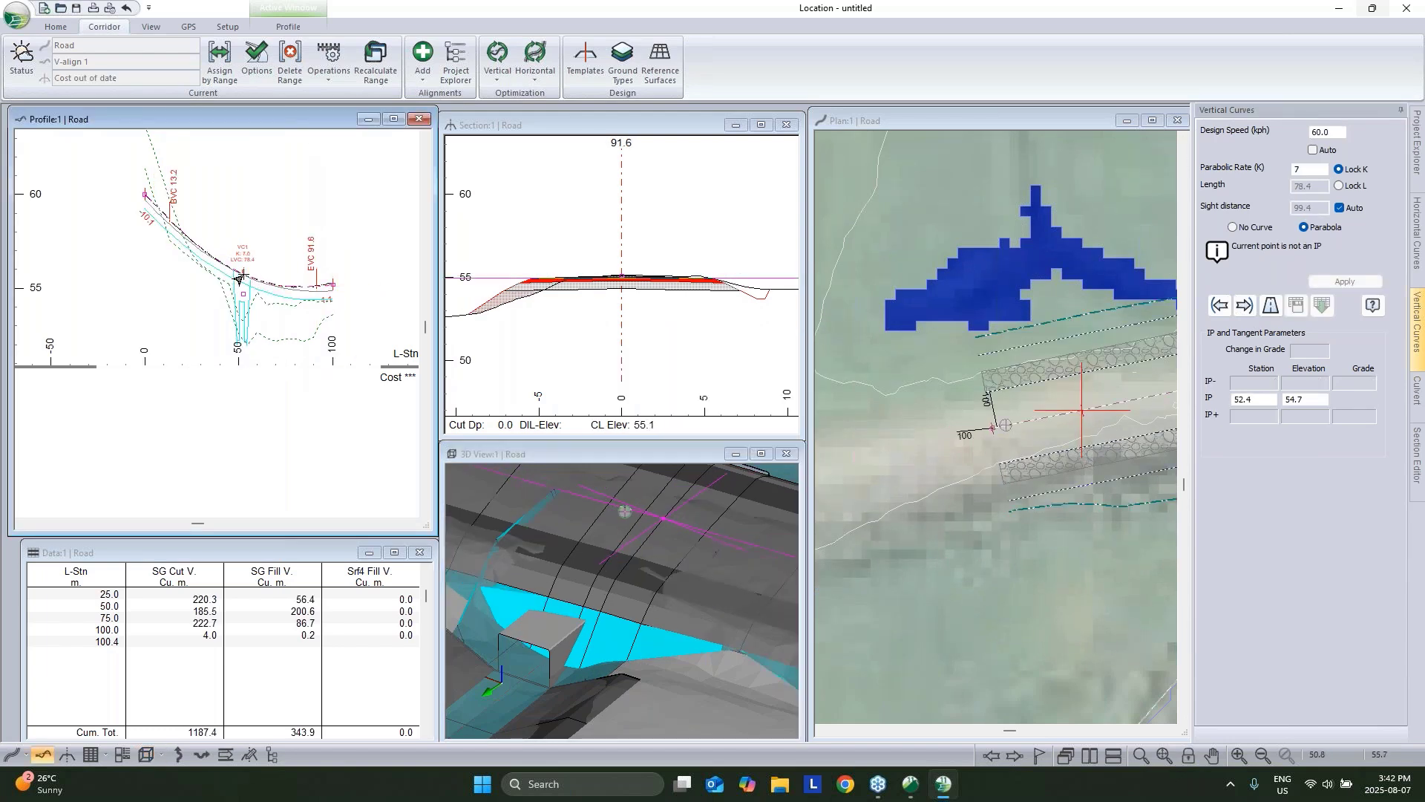
{"action": "scroll", "coordinate": [571, 600], "scroll_direction": "down", "scroll_amount": 1}
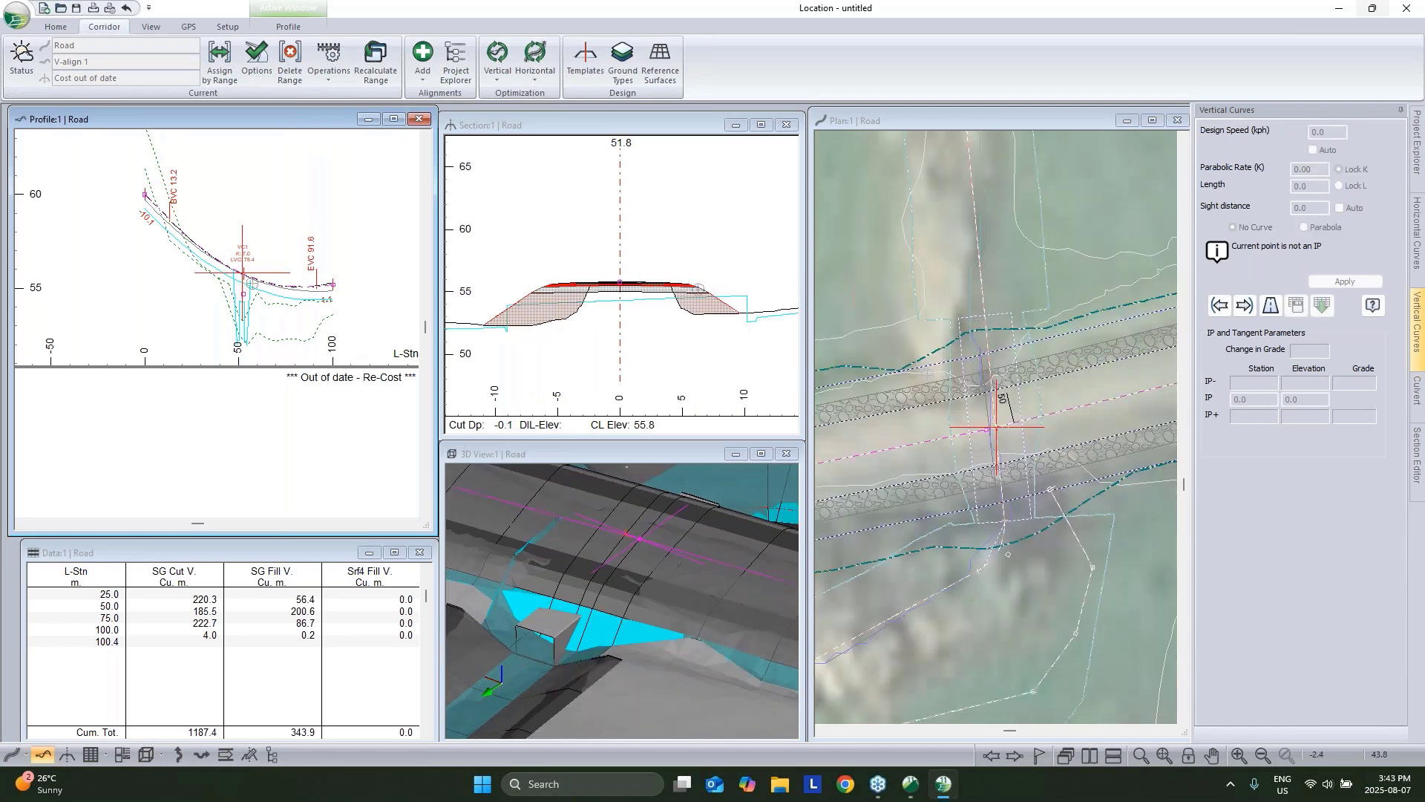
{"action": "middle_click_drag", "start_coordinate": [643, 608], "coordinate": [714, 506]}
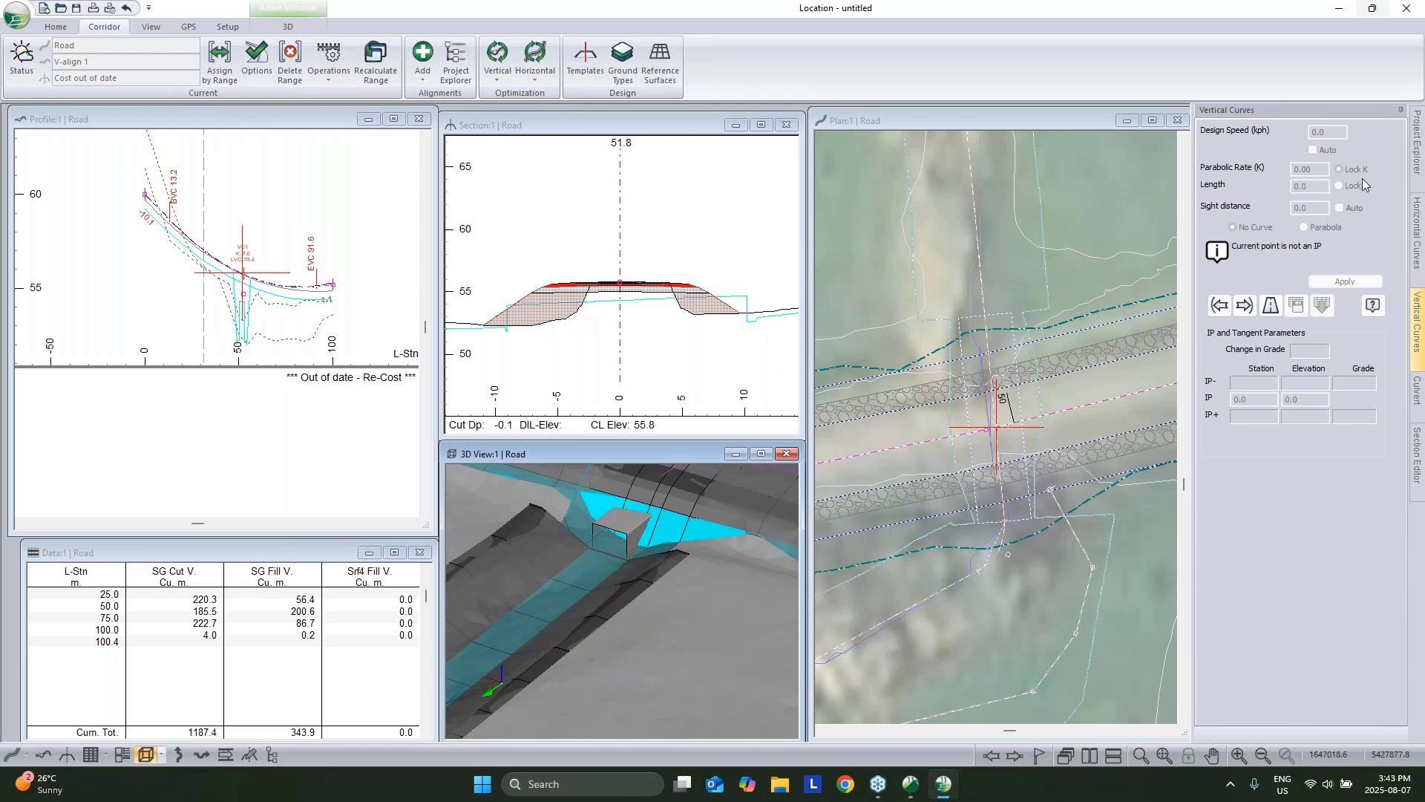
Review the design's reference surfaces and the Road corridor's dependencies and surface outputs, leaving the settings unchanged.
{"action": "left_click", "coordinate": [660, 74]}
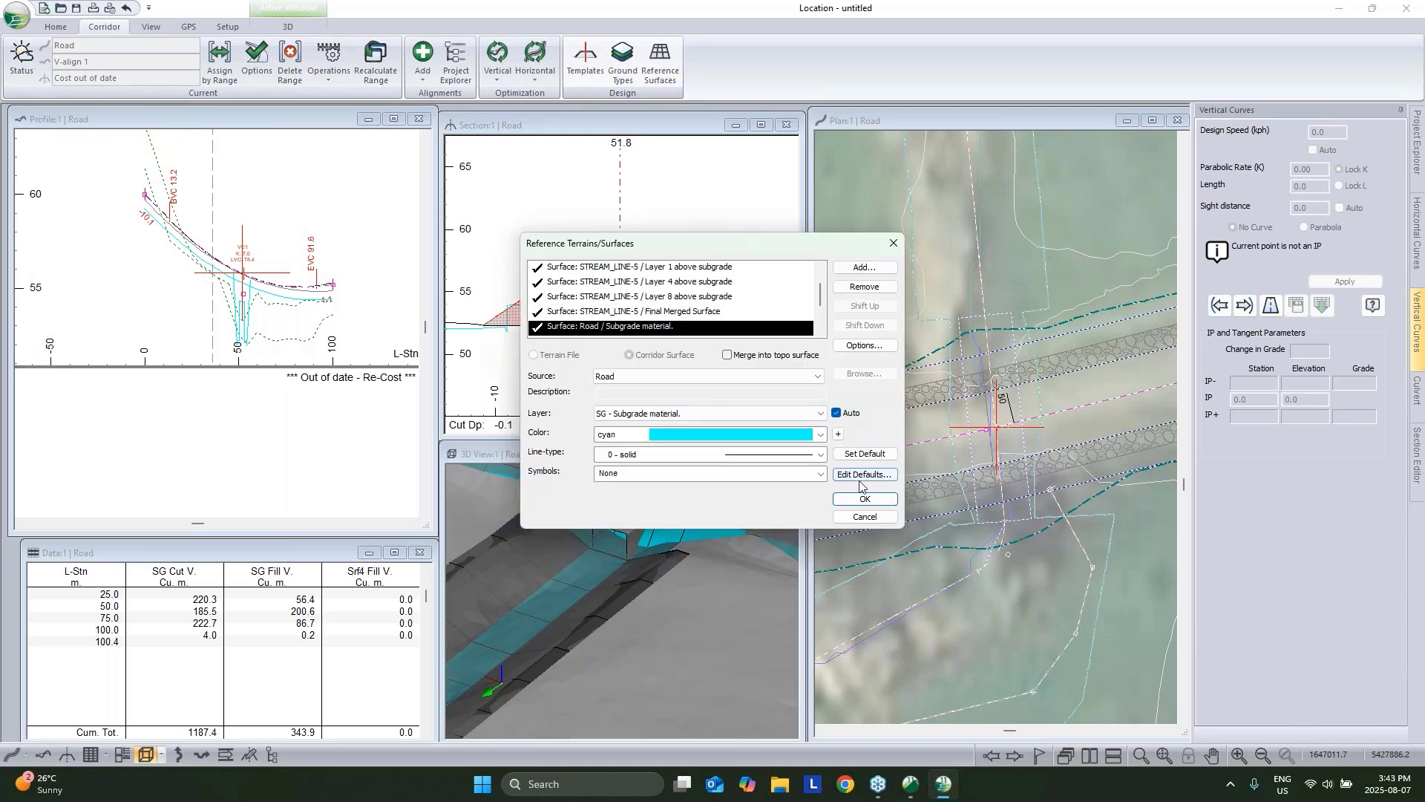
{"action": "left_click", "coordinate": [865, 499]}
{"action": "left_click", "coordinate": [1416, 141]}
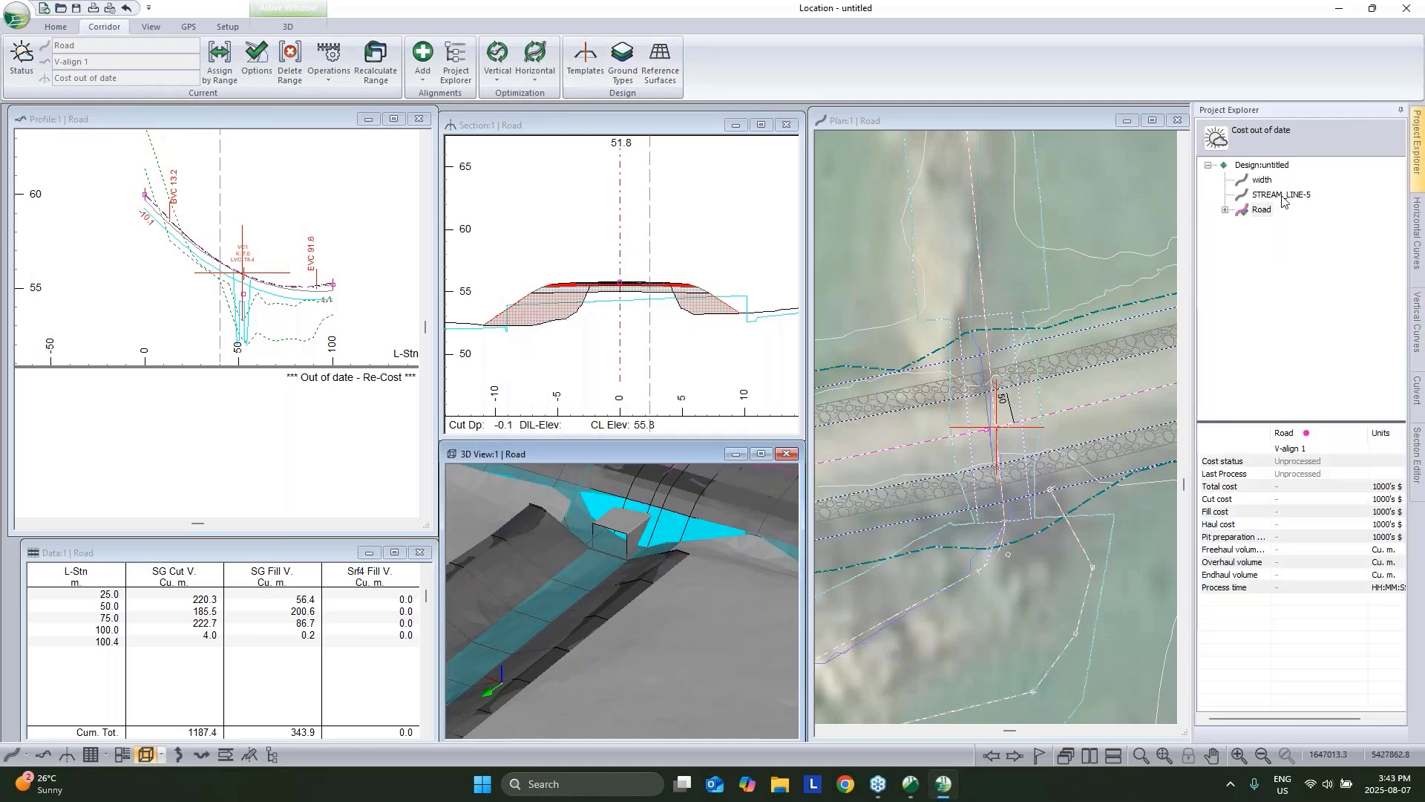
{"action": "mouse_move", "coordinate": [1266, 184]}
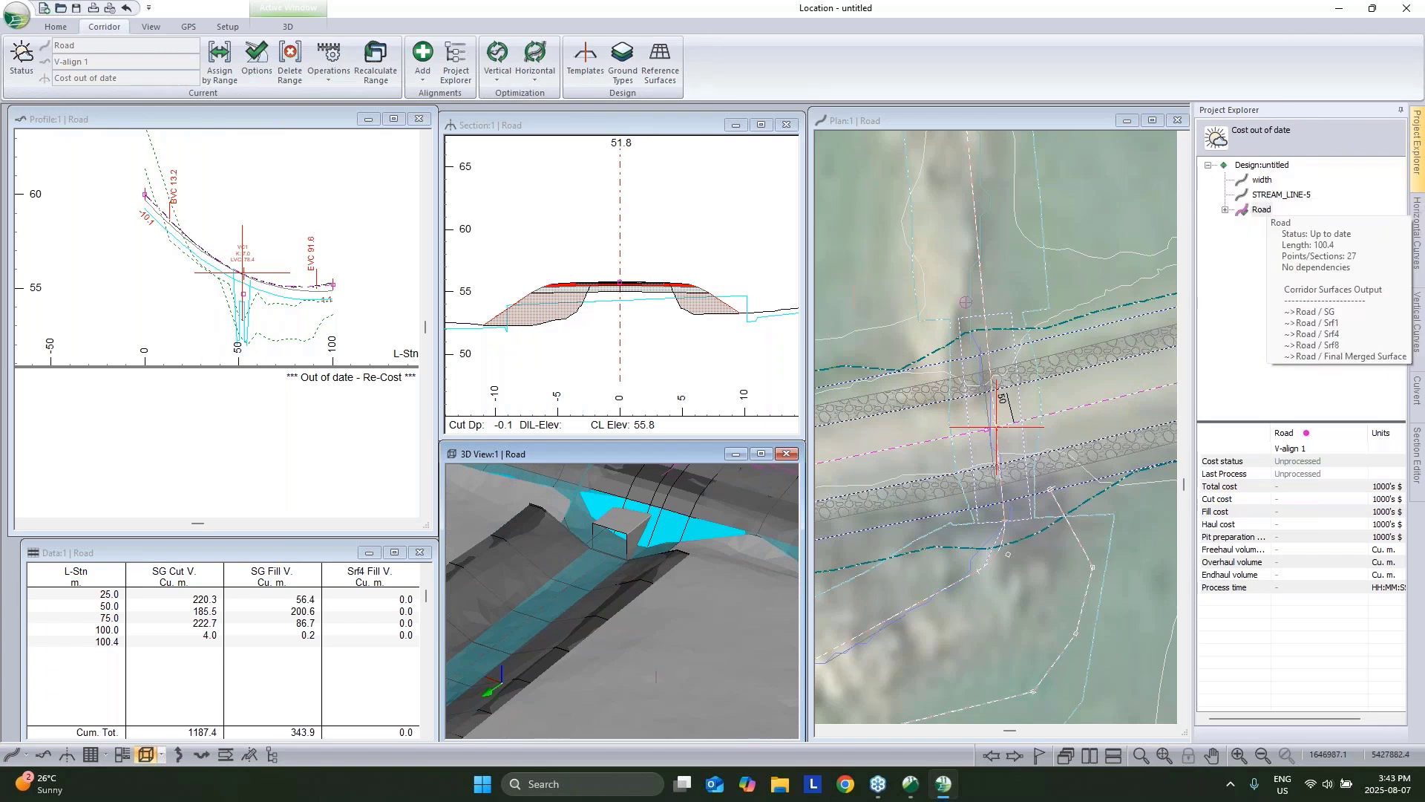
Merge the STREAM_LINE-5 Final Merged Surface into the topo surface in the design's reference surfaces.
{"action": "left_click", "coordinate": [679, 64]}
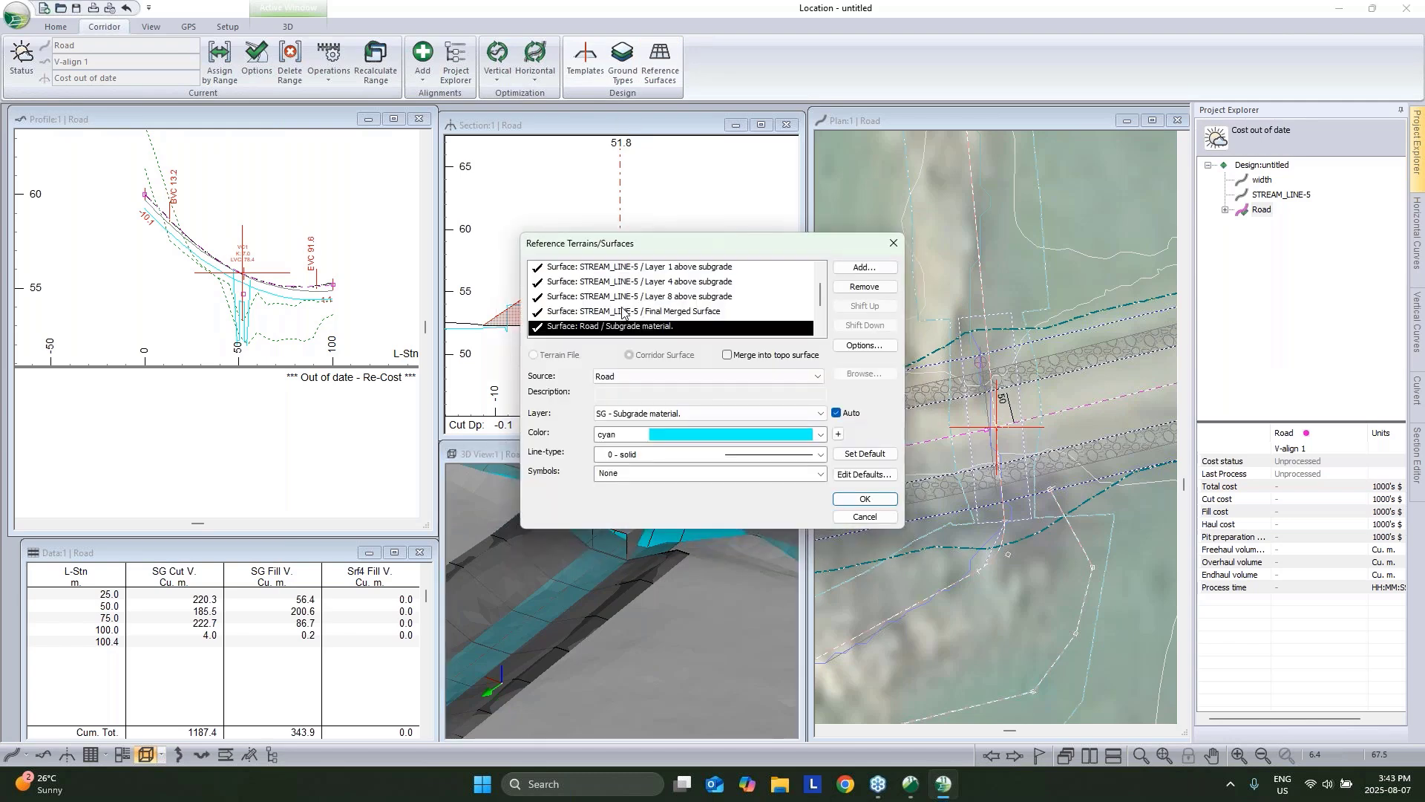
{"action": "left_click", "coordinate": [626, 313]}
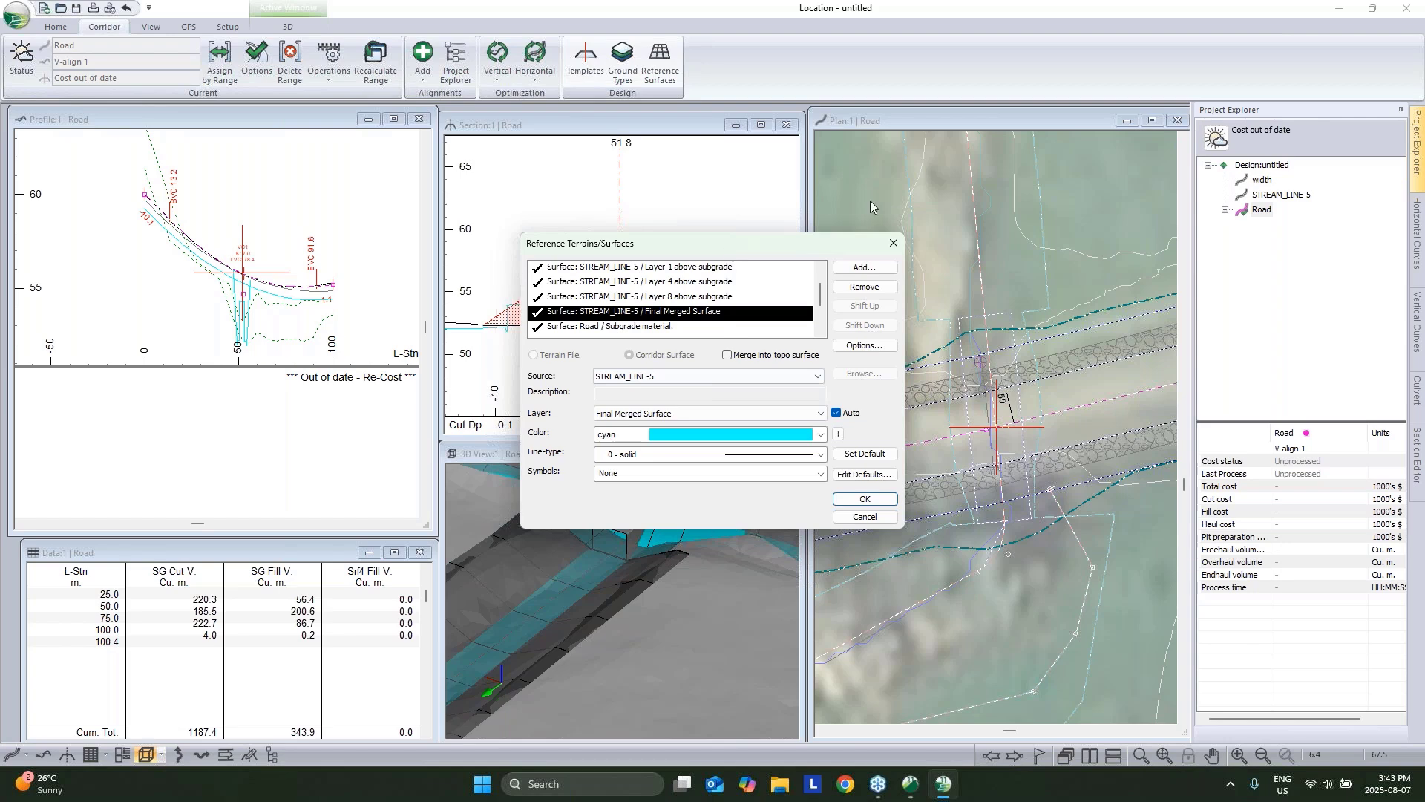
{"action": "left_click_drag", "start_coordinate": [870, 242], "coordinate": [1033, 182]}
{"action": "left_click", "coordinate": [1015, 442]}
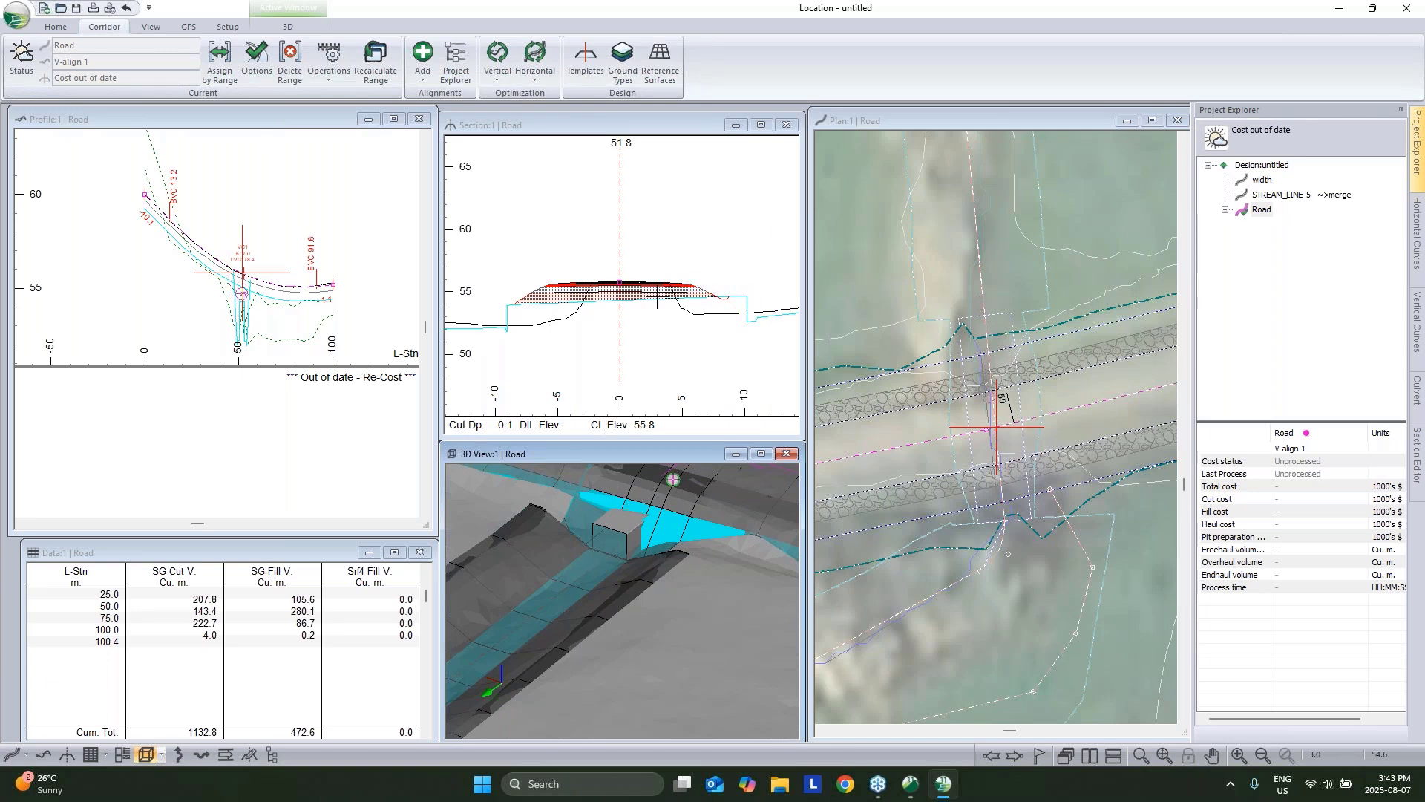
Apply a circular horizontal curve with a 60 kph design speed and 200 radius at the Road's intersection point near the culvert.
{"action": "middle_click_drag", "start_coordinate": [695, 519], "coordinate": [648, 603]}
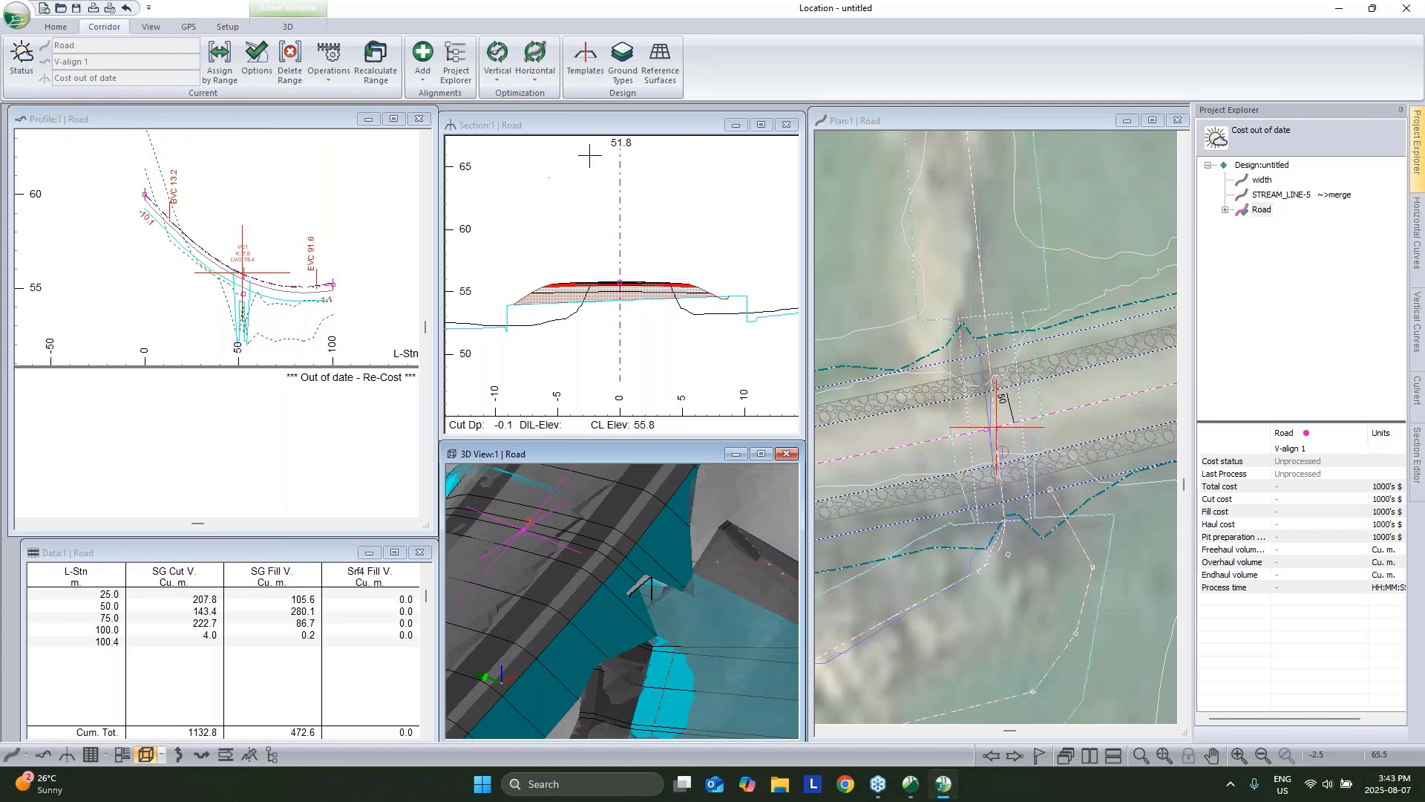
{"action": "scroll", "coordinate": [630, 289], "scroll_direction": "up", "scroll_amount": 2}
{"action": "left_click", "coordinate": [987, 319]}
{"action": "scroll", "coordinate": [987, 319], "scroll_direction": "down", "scroll_amount": 2}
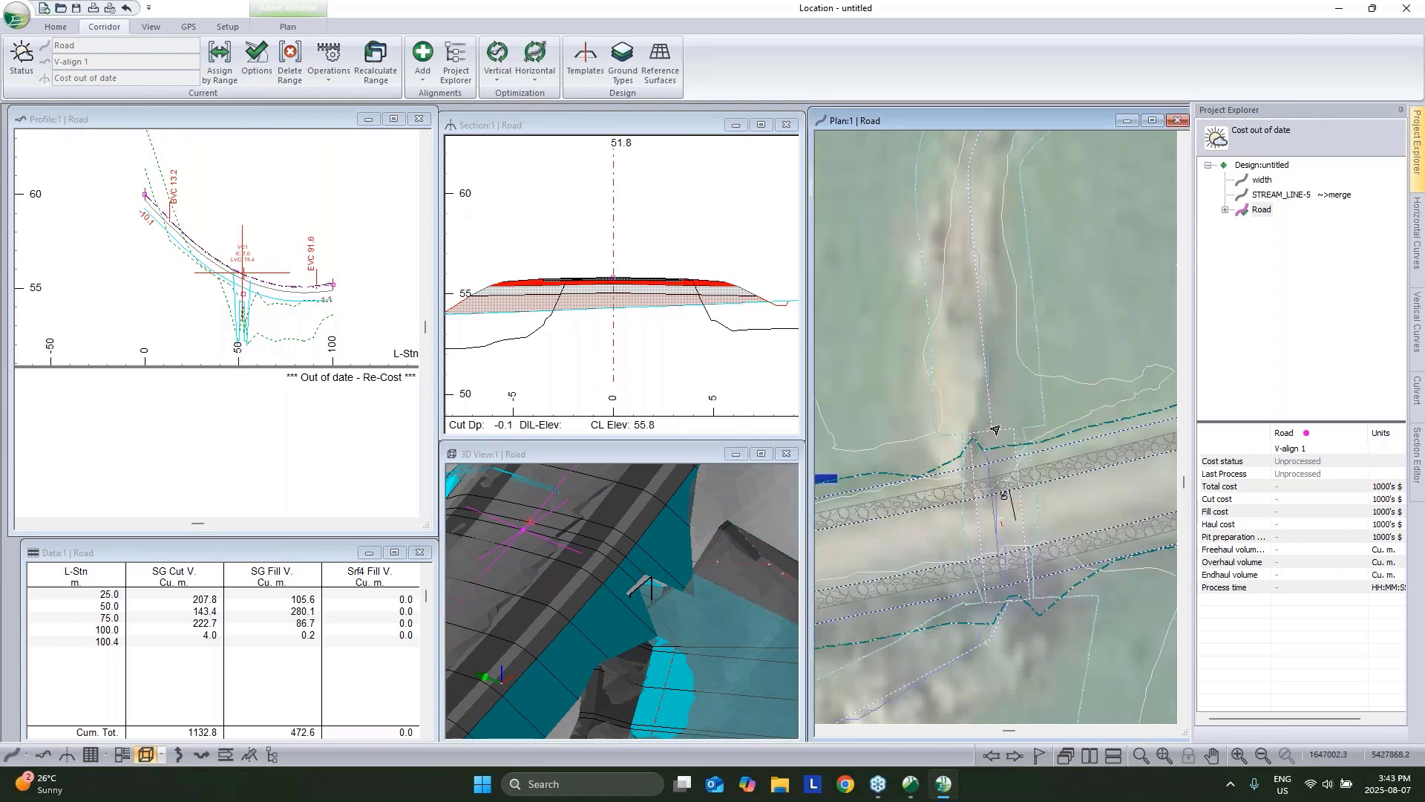
{"action": "scroll", "coordinate": [1033, 511], "scroll_direction": "down", "scroll_amount": 1}
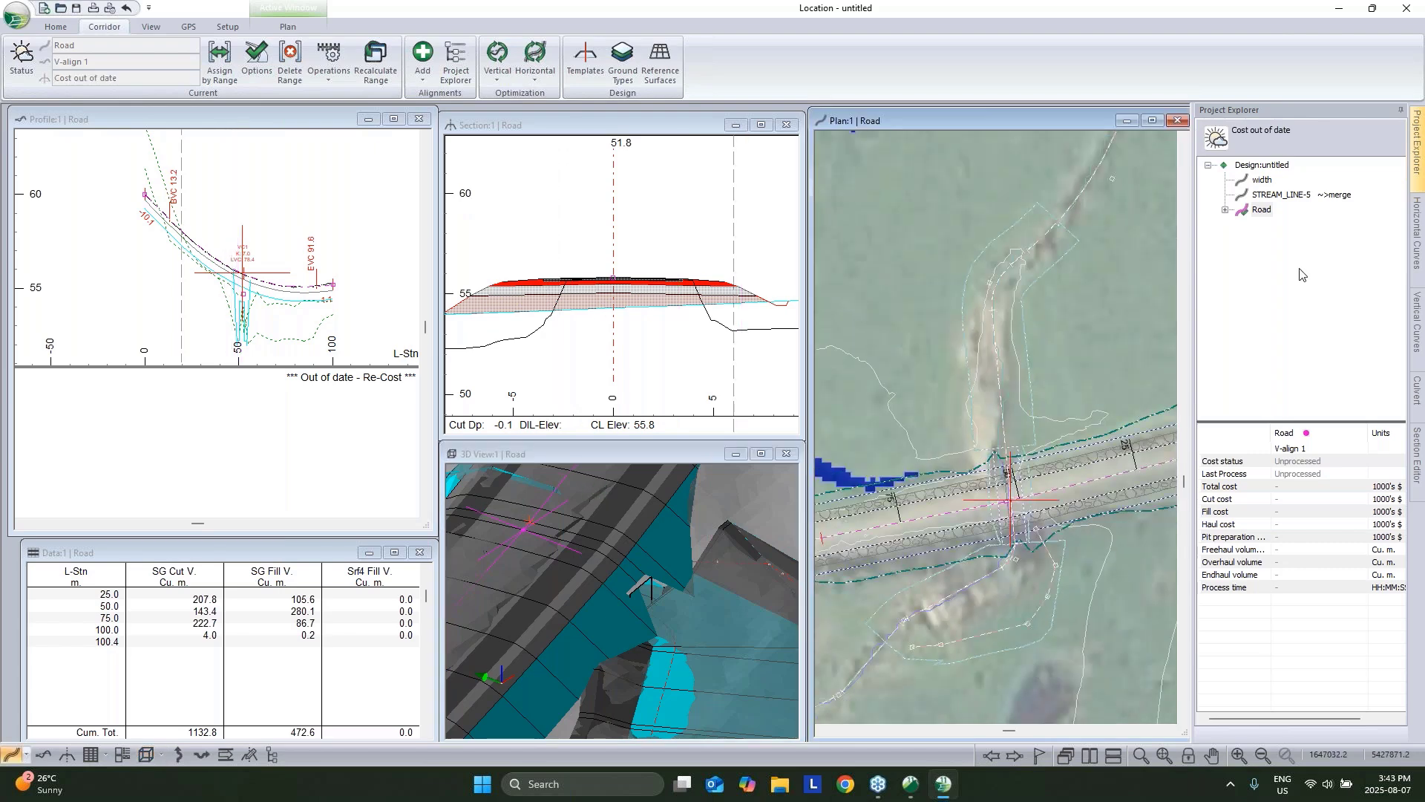
{"action": "left_click", "coordinate": [1417, 256]}
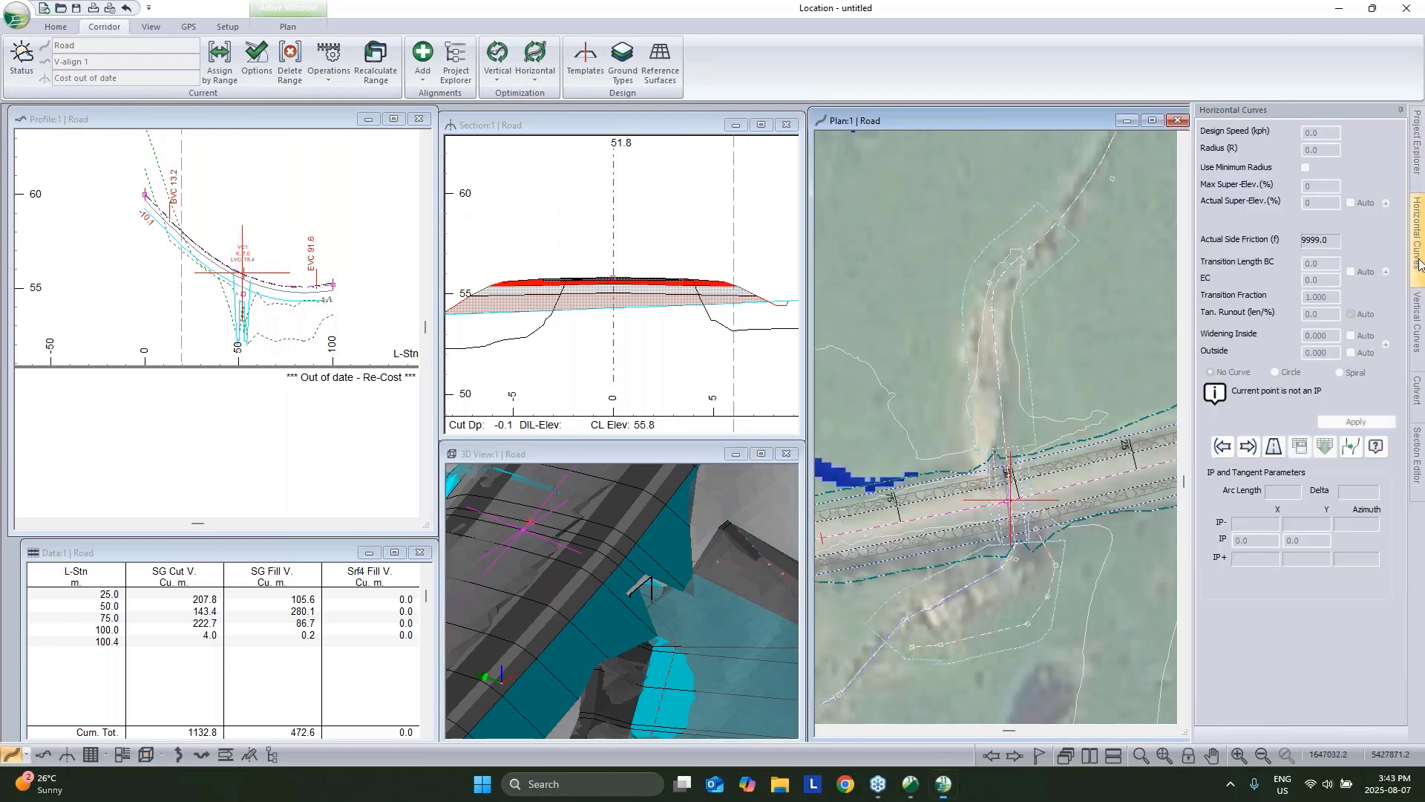
{"action": "left_click", "coordinate": [1248, 446]}
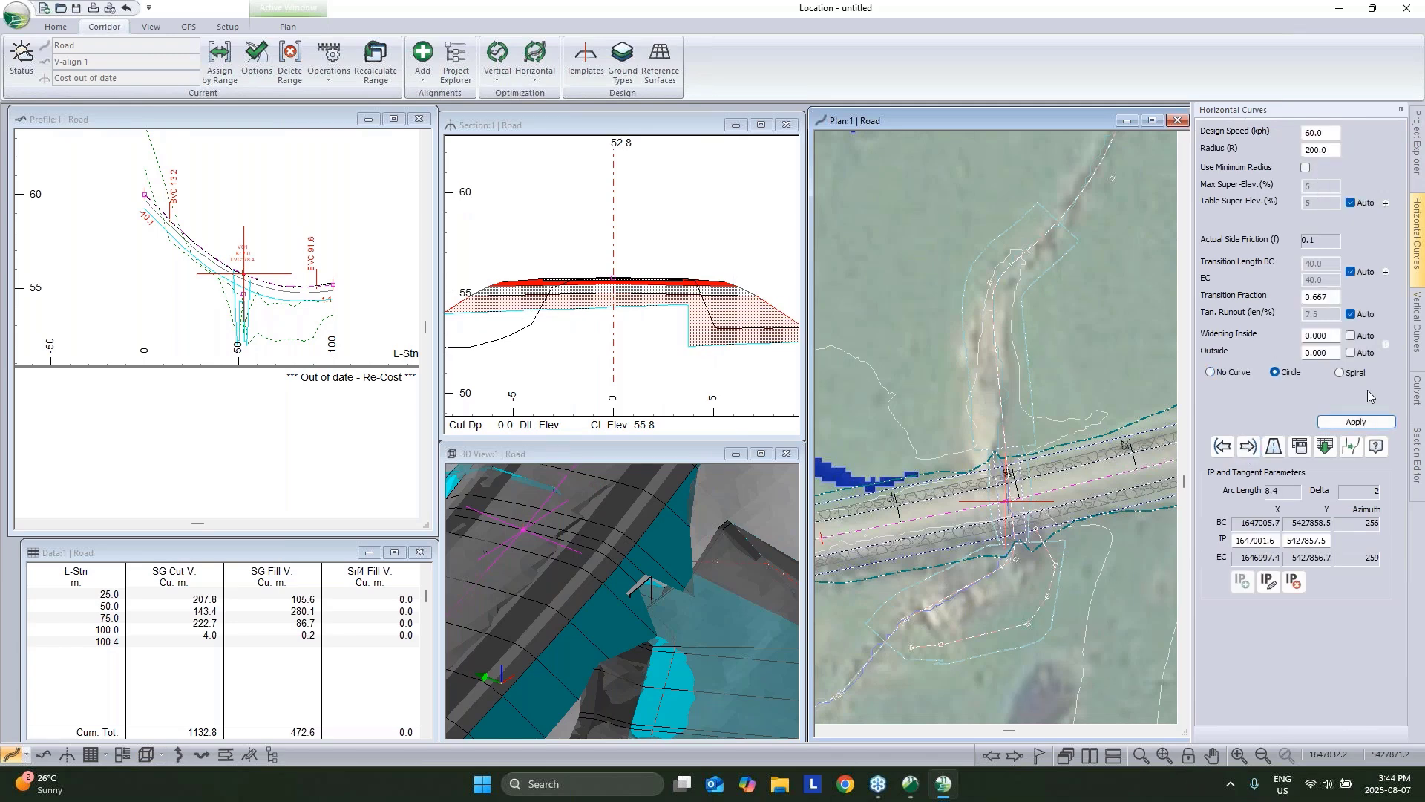
{"action": "left_click", "coordinate": [1356, 422]}
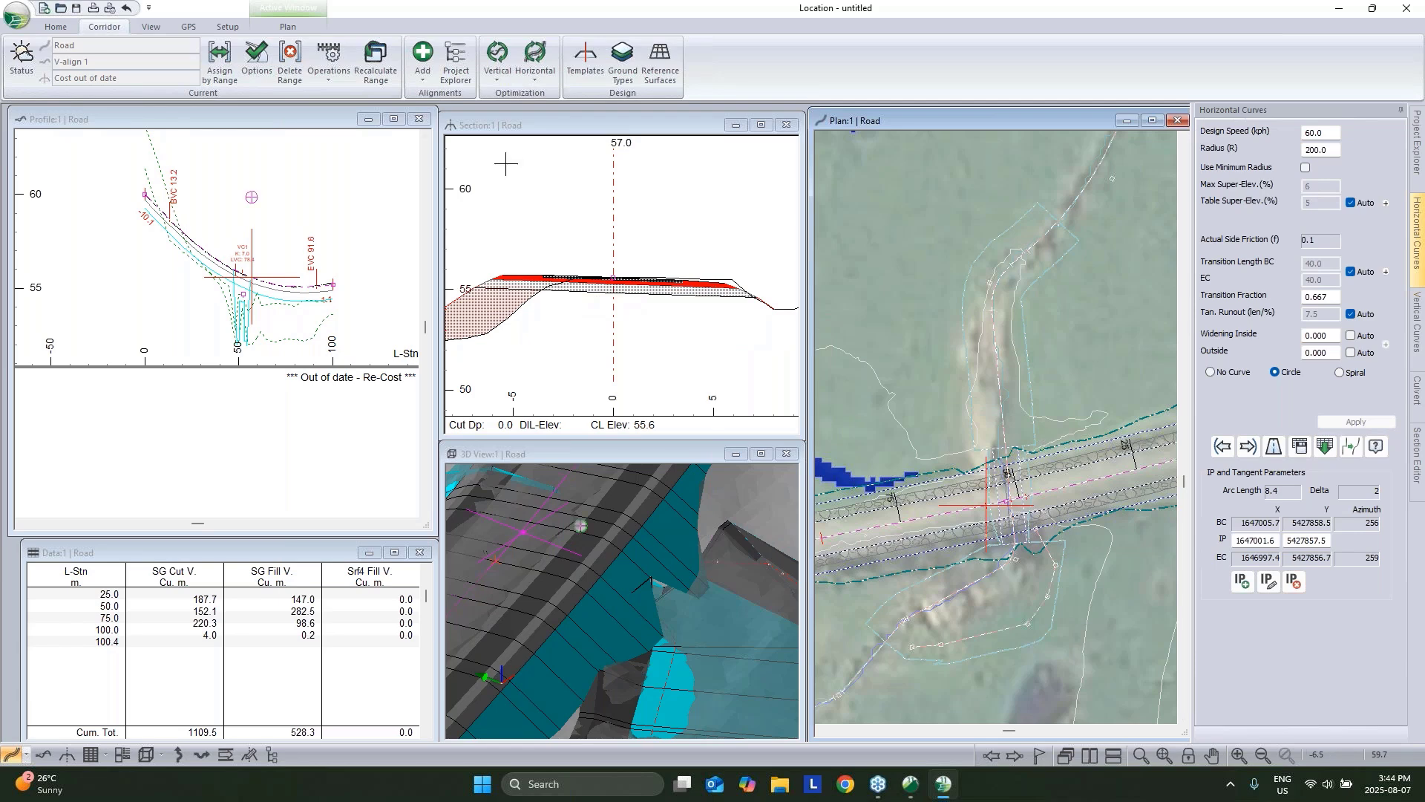
Assign the RES Resource Low Volume template to the full length of the Road.
{"action": "left_click", "coordinate": [219, 61]}
{"action": "left_click", "coordinate": [495, 271]}
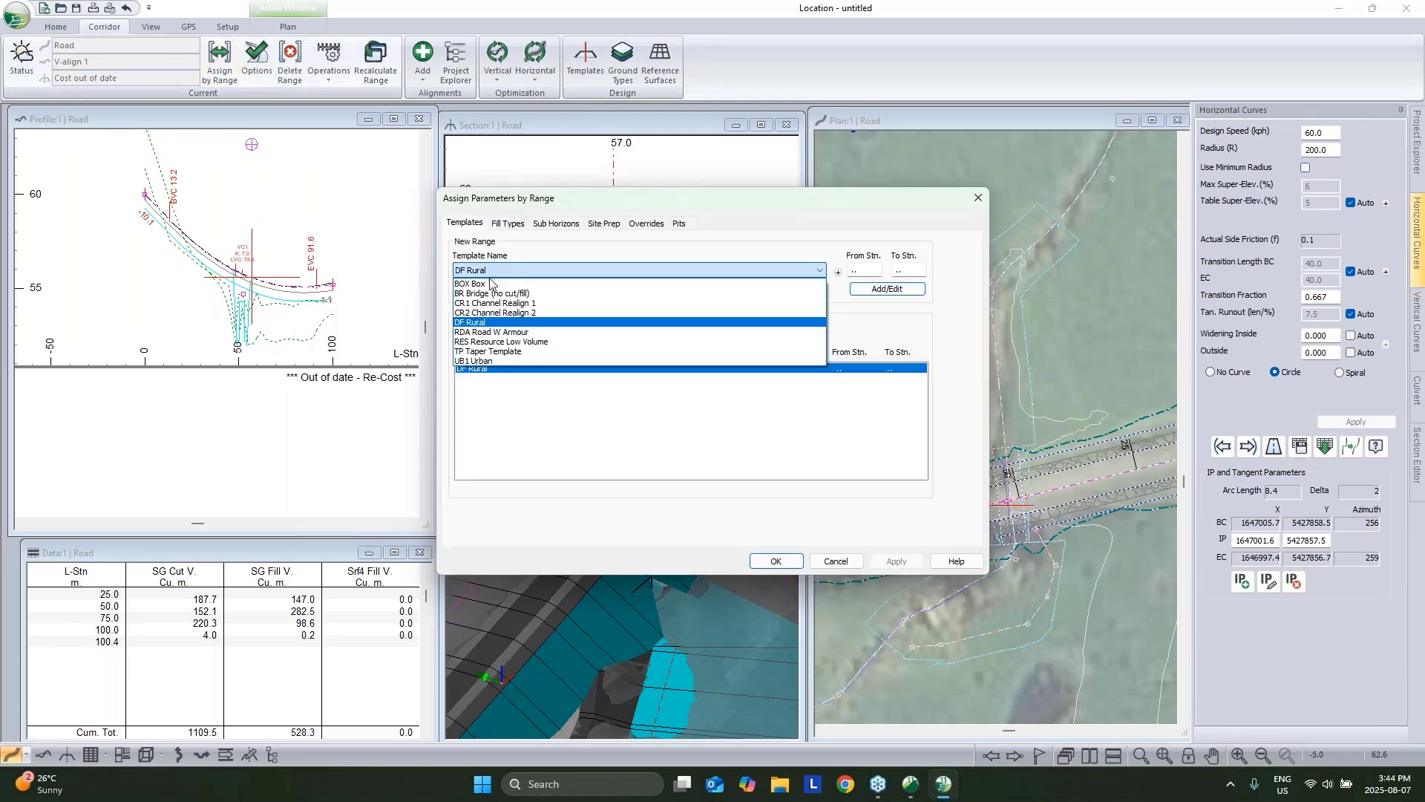
{"action": "left_click", "coordinate": [495, 341]}
{"action": "left_click", "coordinate": [900, 289]}
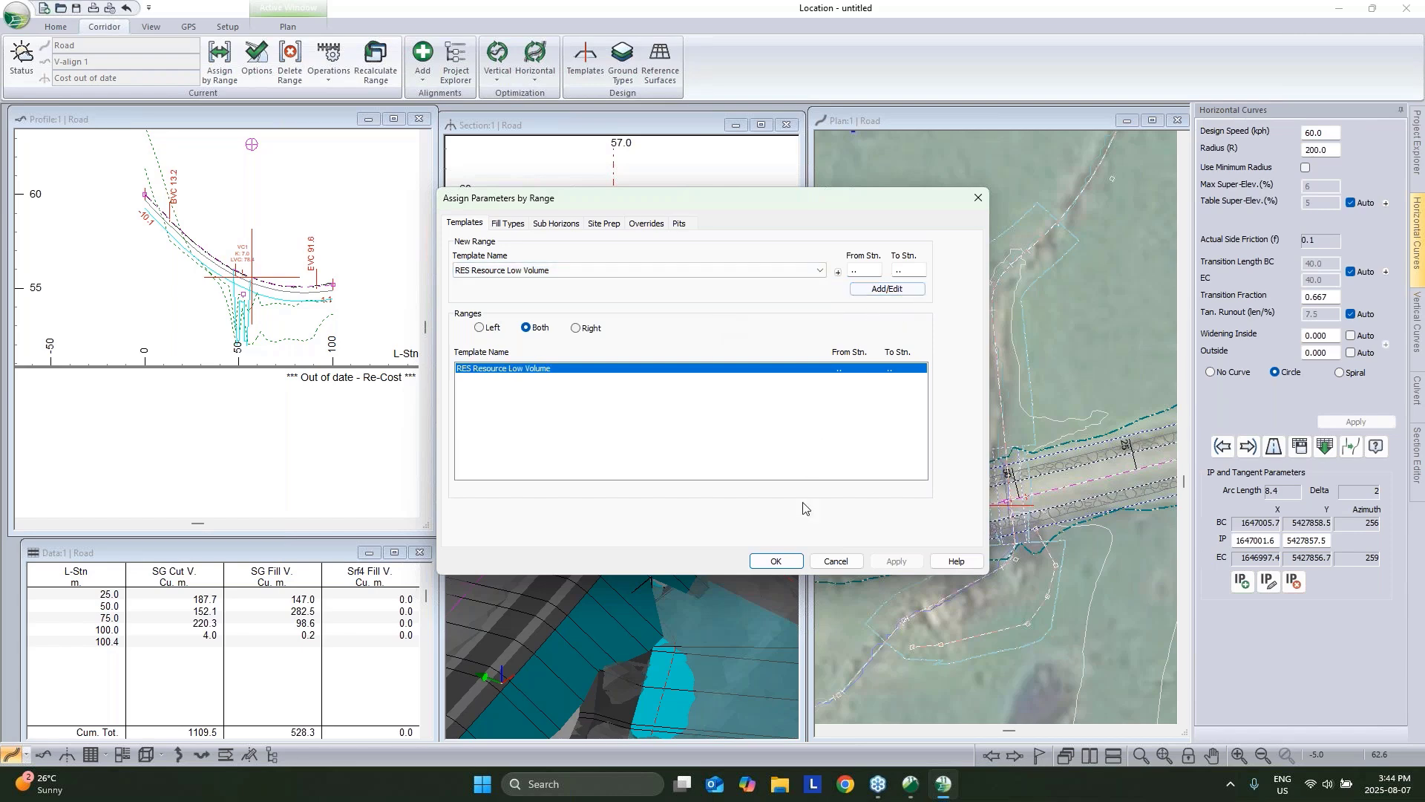
{"action": "left_click", "coordinate": [776, 562]}
{"action": "left_click", "coordinate": [758, 444]}
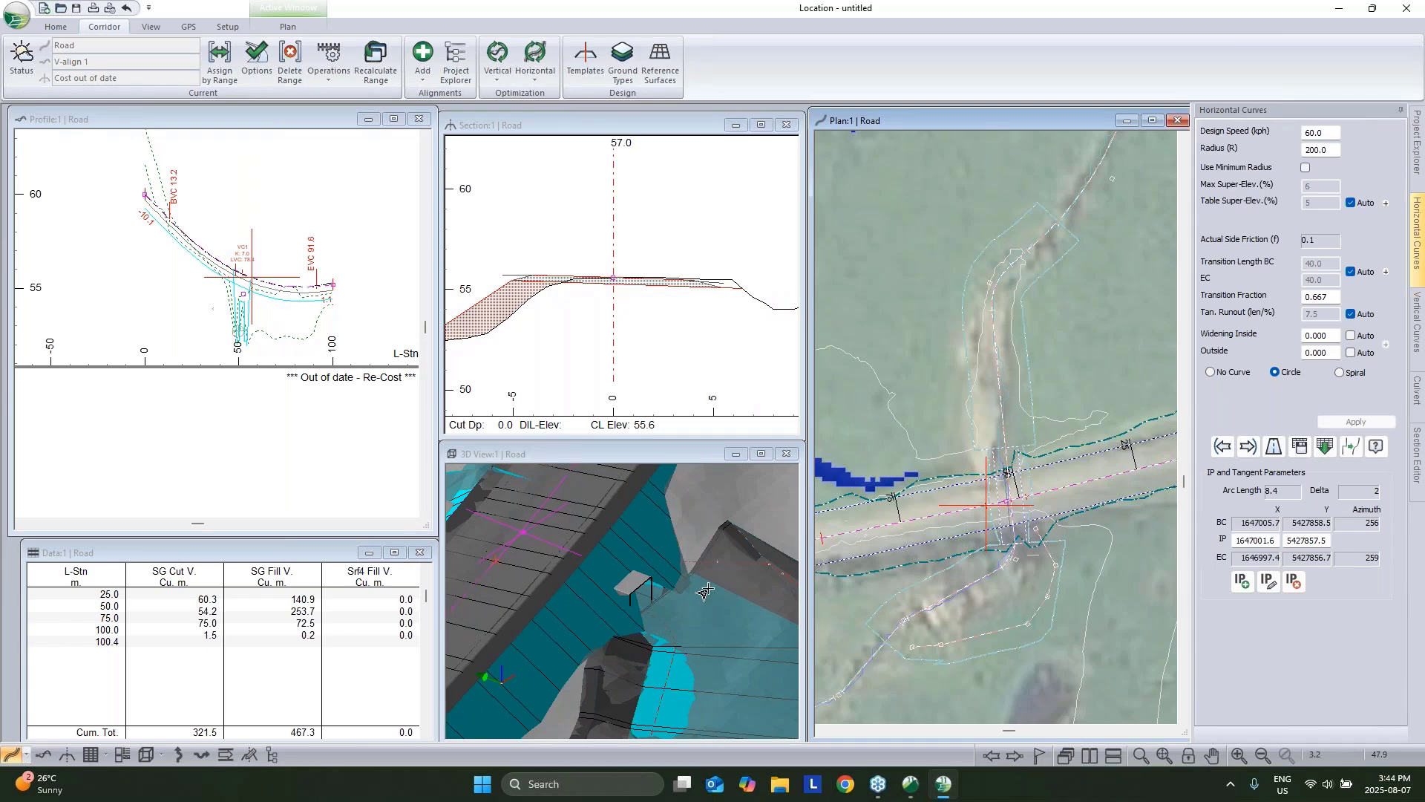
Add report points on the Road centreline on both sides of the culvert, at about stations 46.7 and 57.0.
{"action": "left_click_drag", "start_coordinate": [683, 502], "coordinate": [619, 613]}
{"action": "left_click", "coordinate": [594, 603]}
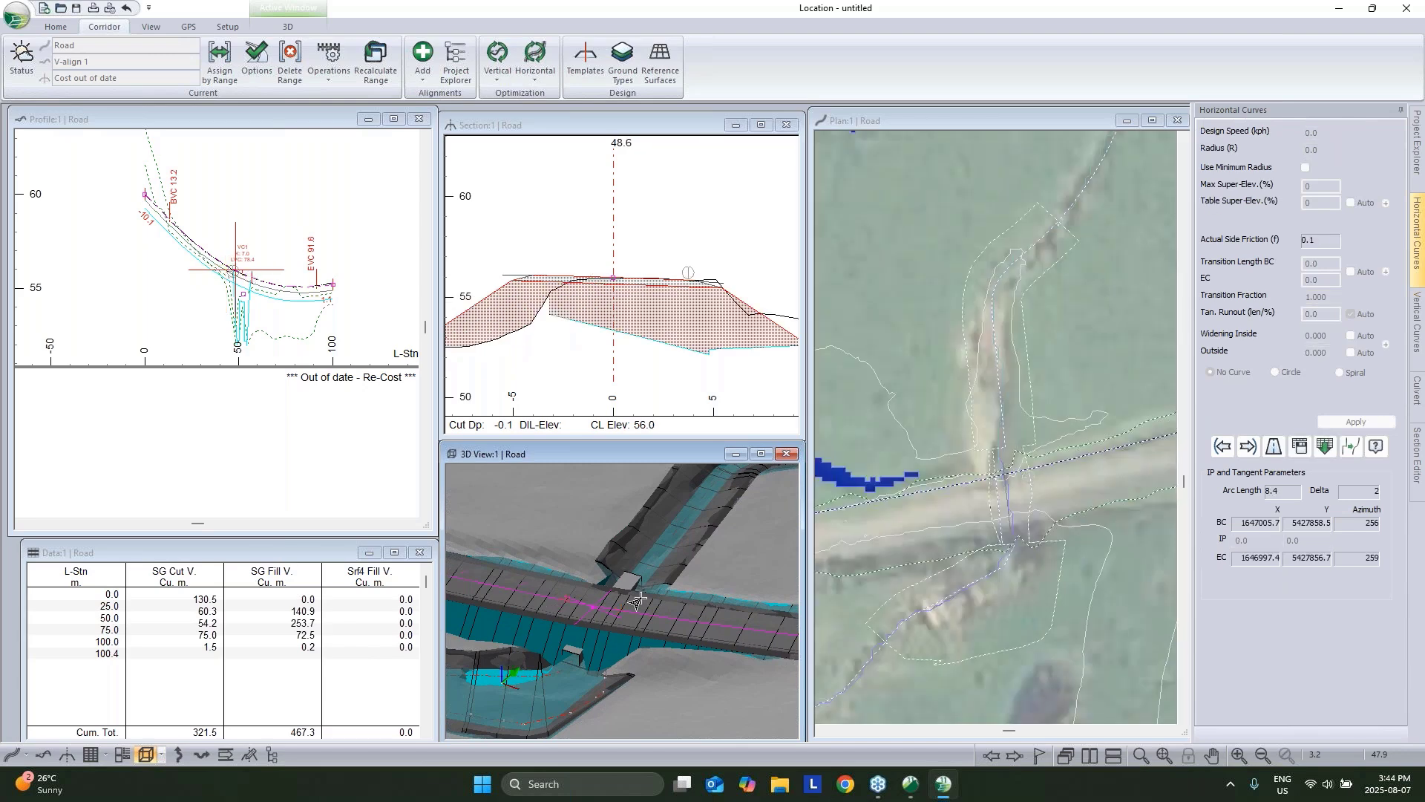
{"action": "mouse_move", "coordinate": [619, 613]}
{"action": "left_mouse_down"}
{"action": "mouse_move", "coordinate": [508, 609]}
{"action": "mouse_move", "coordinate": [626, 602]}
{"action": "left_mouse_up"}
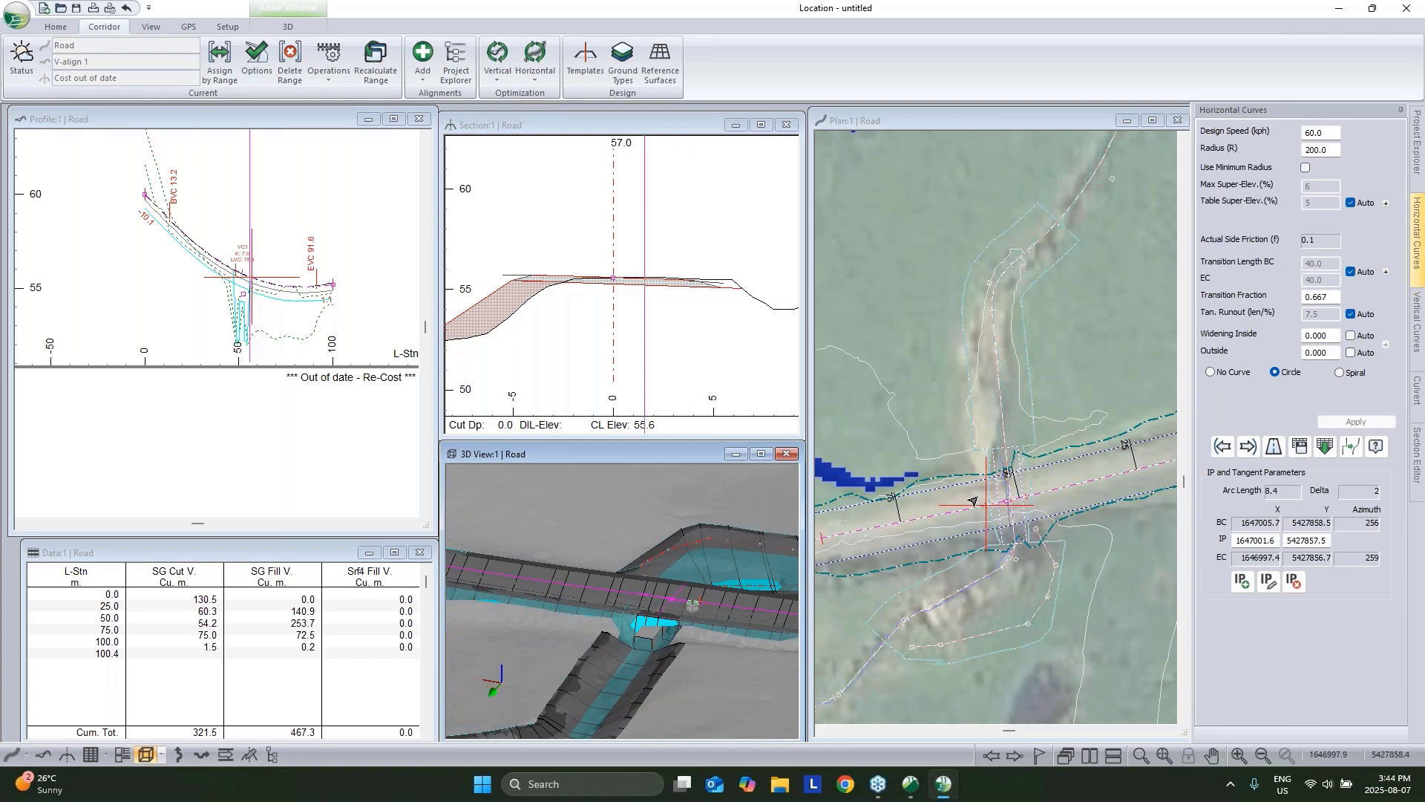
{"action": "left_click", "coordinate": [1035, 494]}
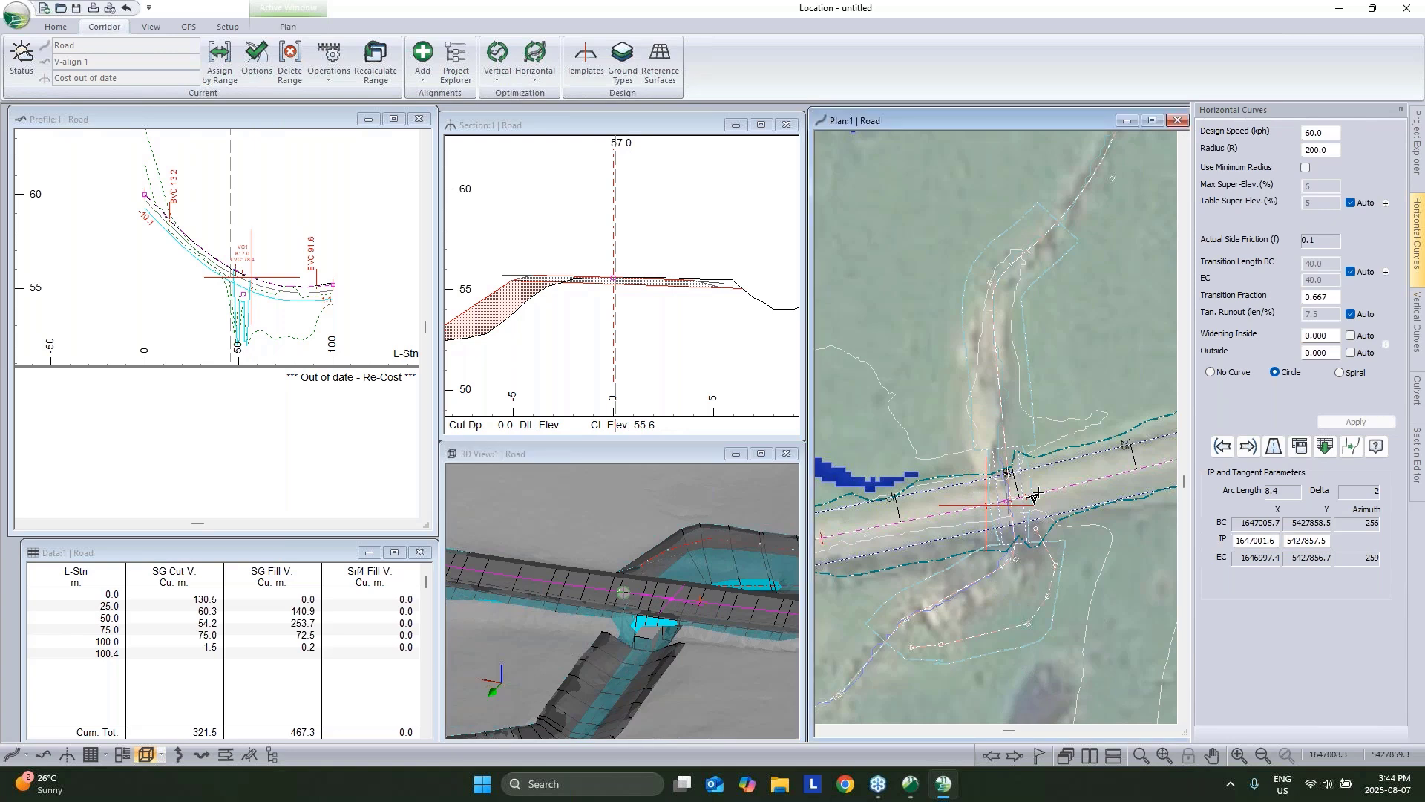
{"action": "right_click", "coordinate": [1028, 495]}
{"action": "left_click", "coordinate": [1095, 528]}
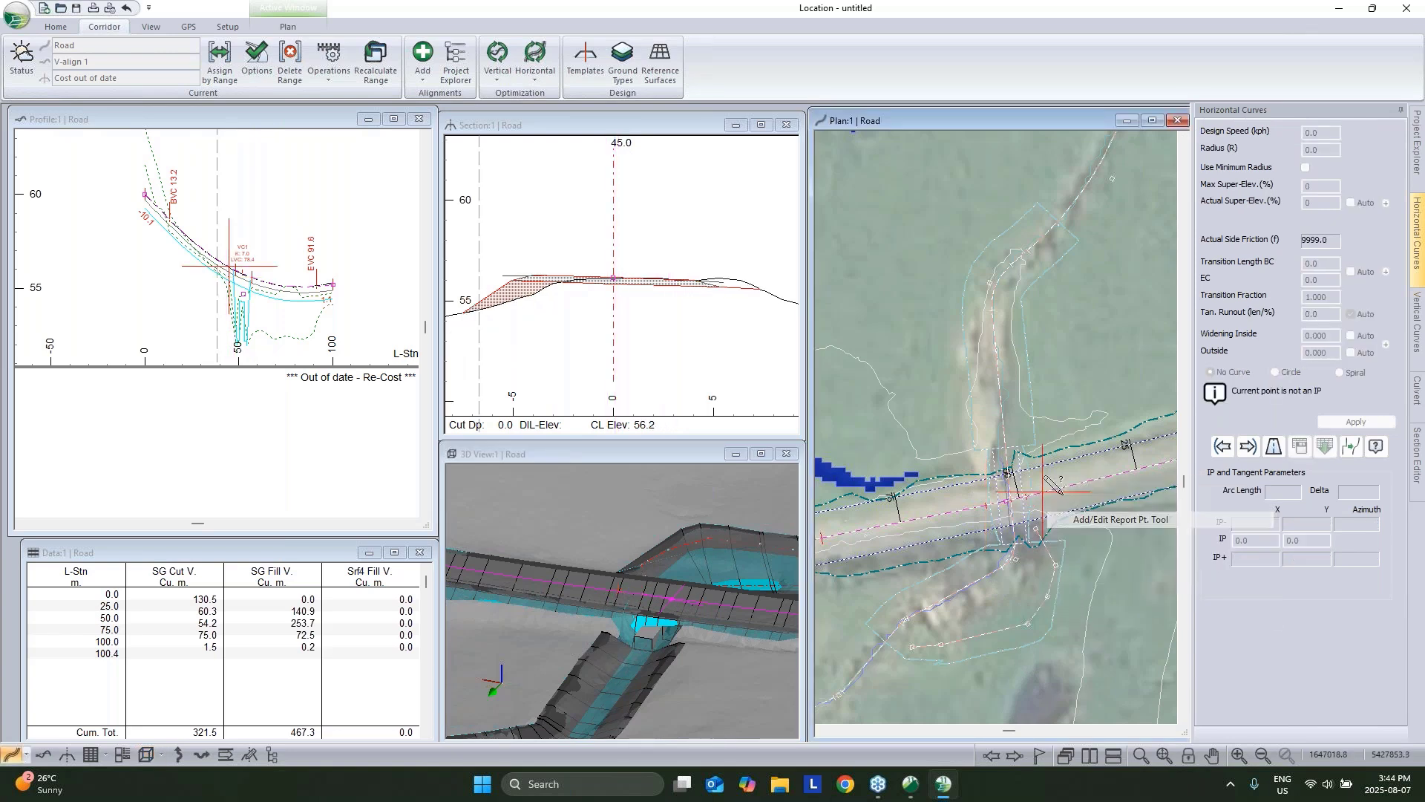
{"action": "left_click", "coordinate": [1036, 496]}
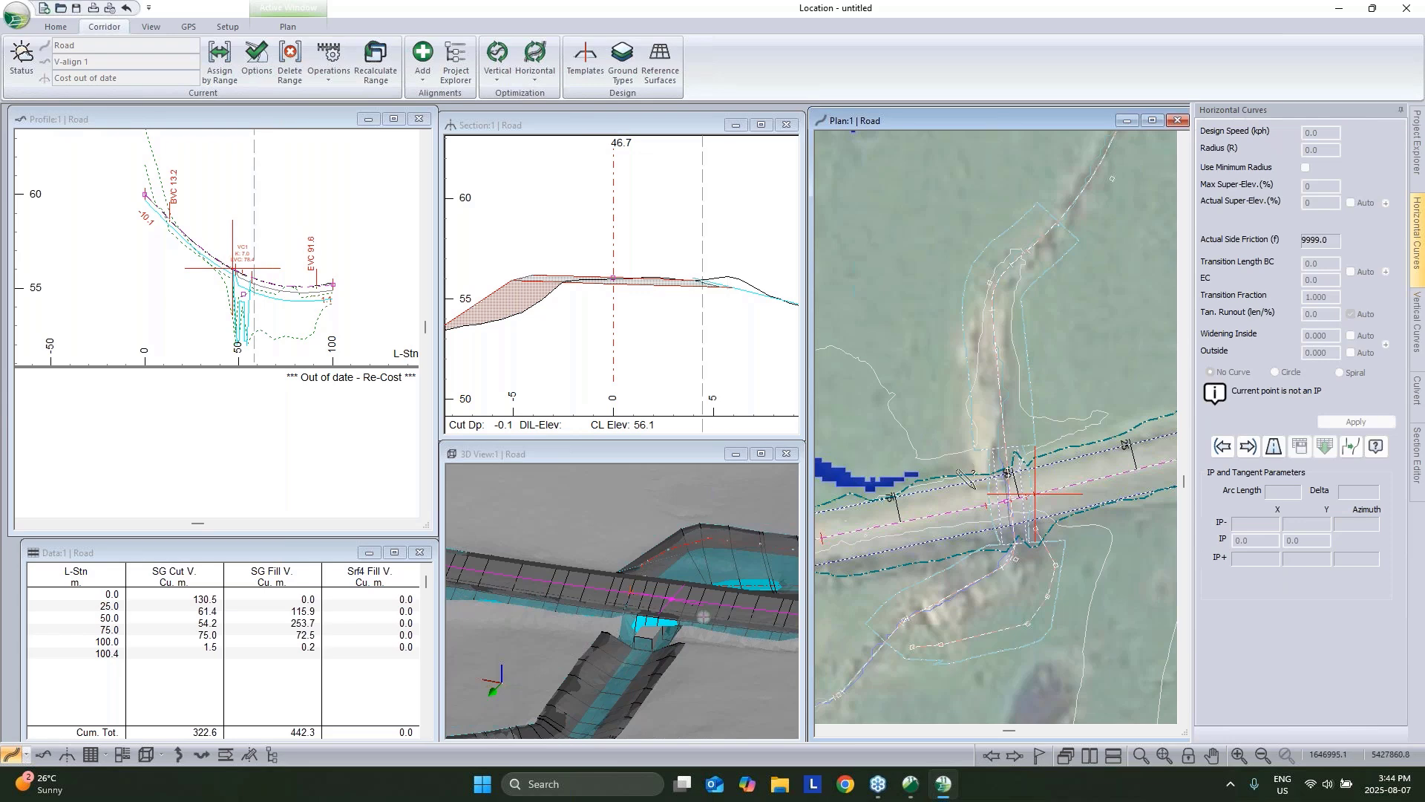
{"action": "left_click", "coordinate": [984, 505]}
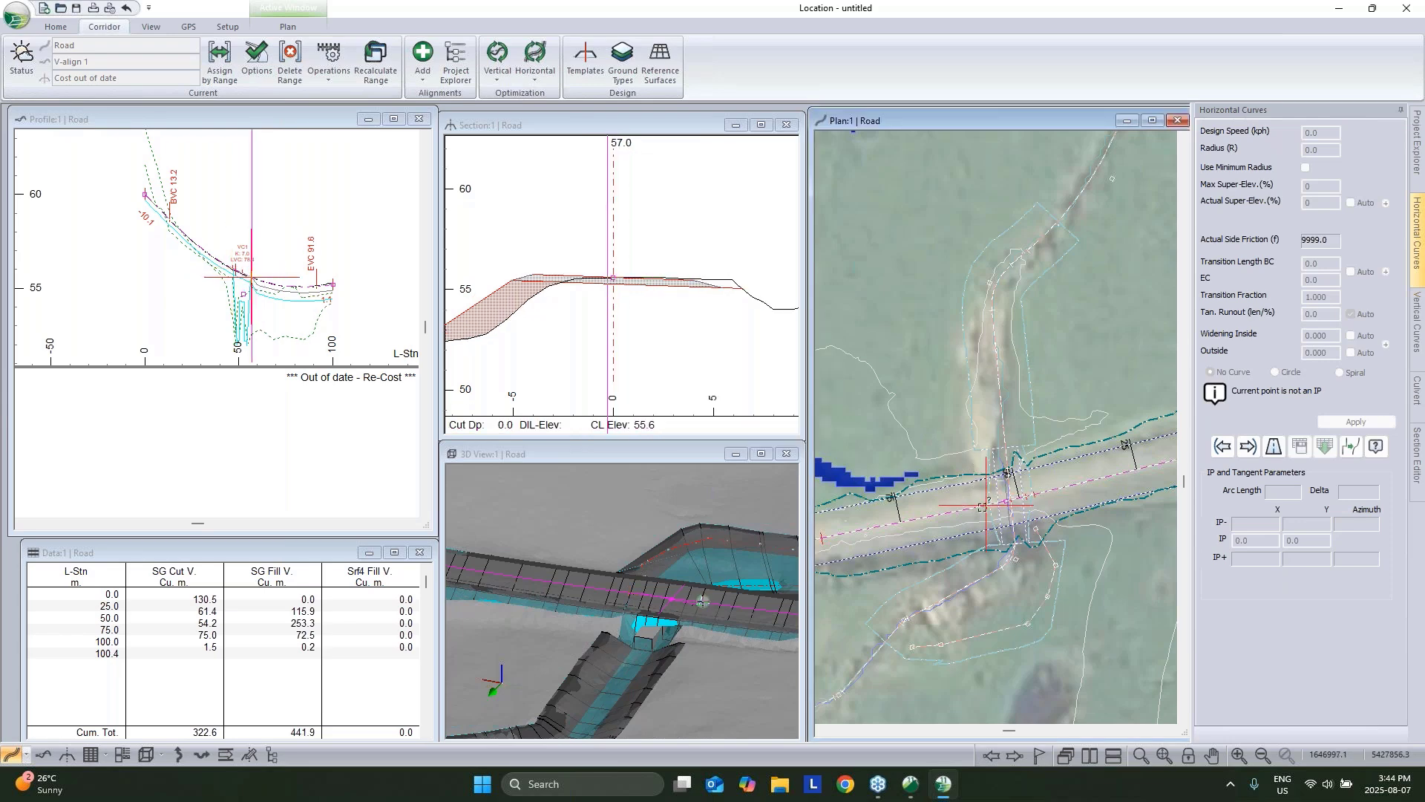
Assign the RDA Road W Armour template to the Road from station 46 to 57.
{"action": "left_click", "coordinate": [230, 70]}
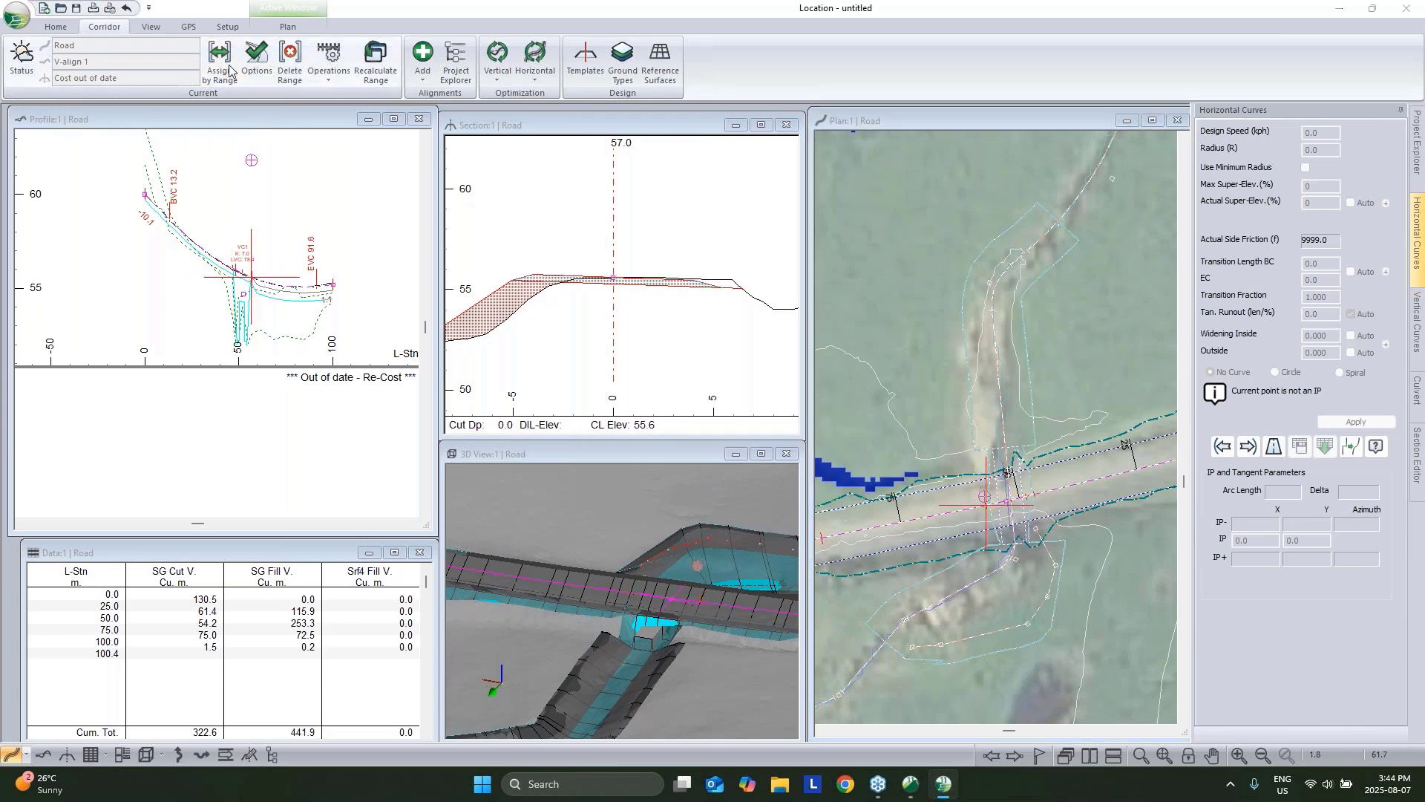
{"action": "left_click", "coordinate": [539, 271]}
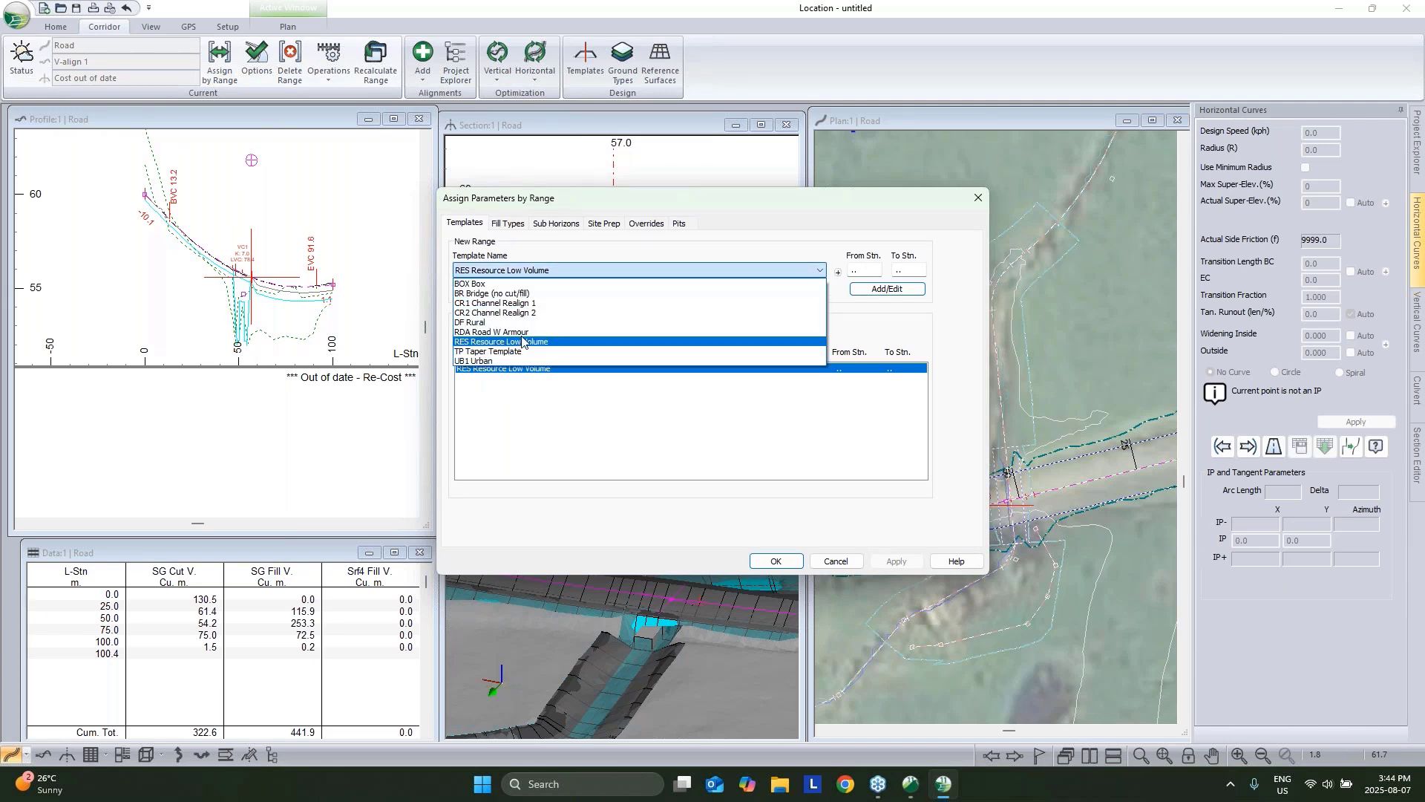
{"action": "left_click", "coordinate": [523, 332]}
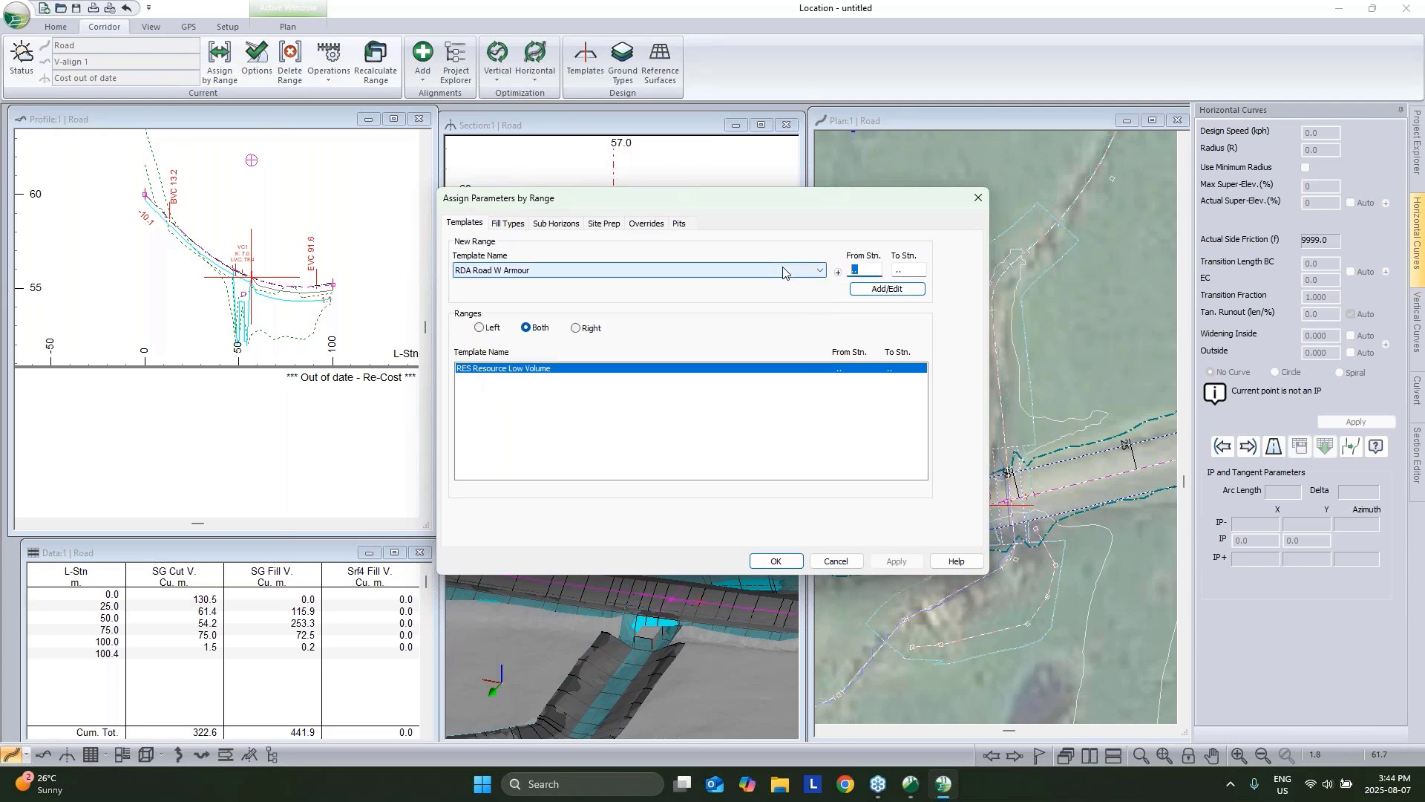
{"action": "type", "text": "46"}
{"action": "key", "text": "Tab"}
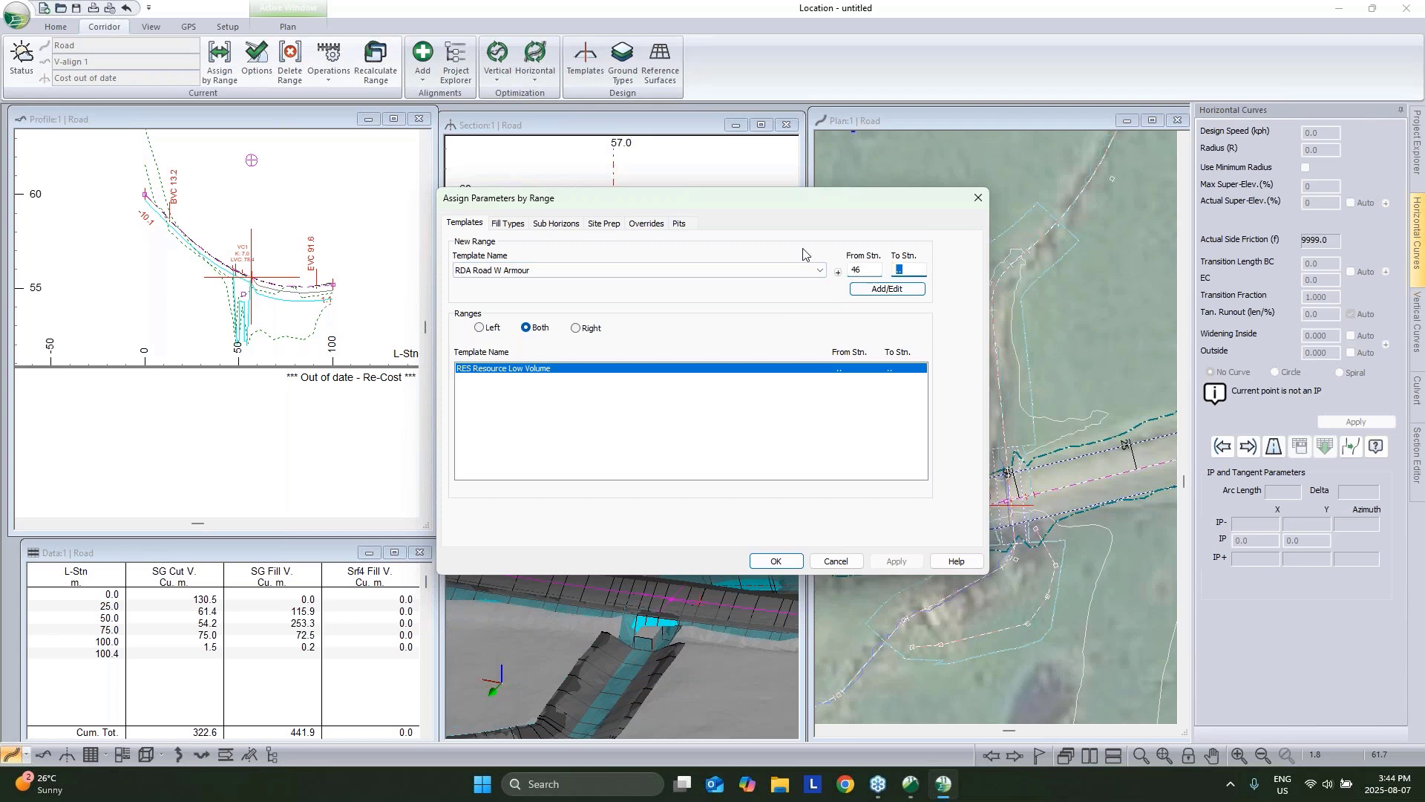
{"action": "left_click", "coordinate": [884, 288]}
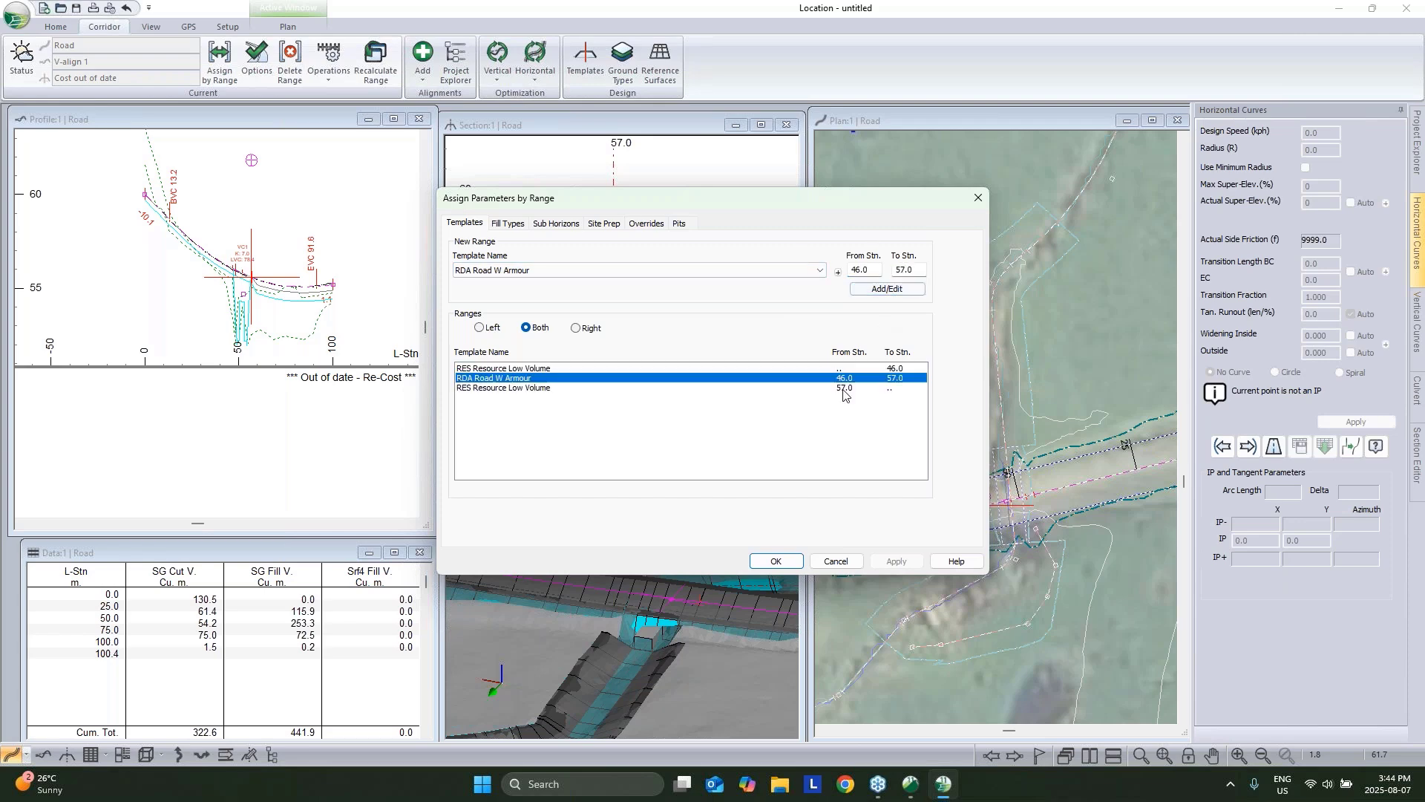
{"action": "left_click", "coordinate": [776, 561]}
{"action": "left_click", "coordinate": [754, 442]}
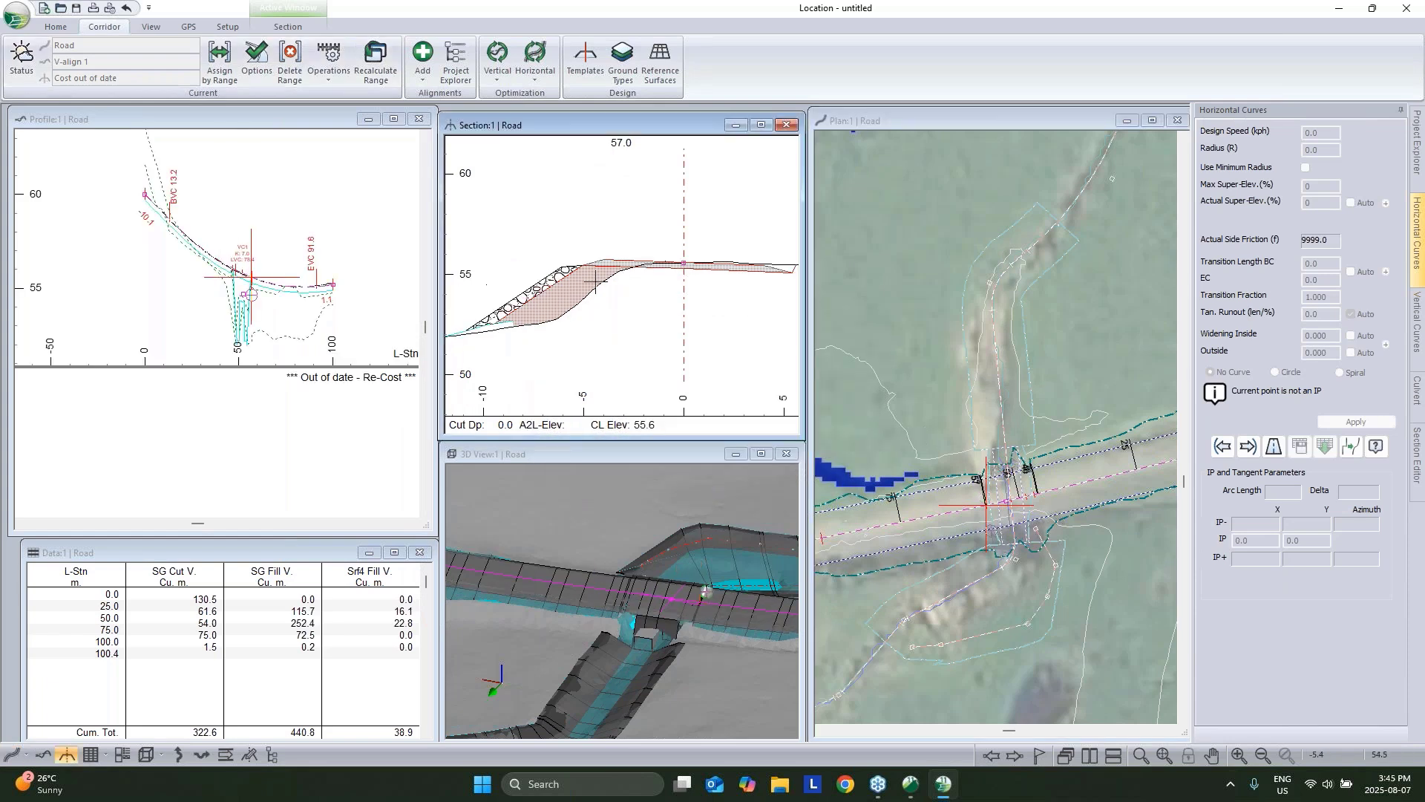
Add report points along the armoured Road section at about stations 55.4, 54.1, 56.8 and 49.3.
{"action": "left_click_drag", "start_coordinate": [684, 605], "coordinate": [638, 586]}
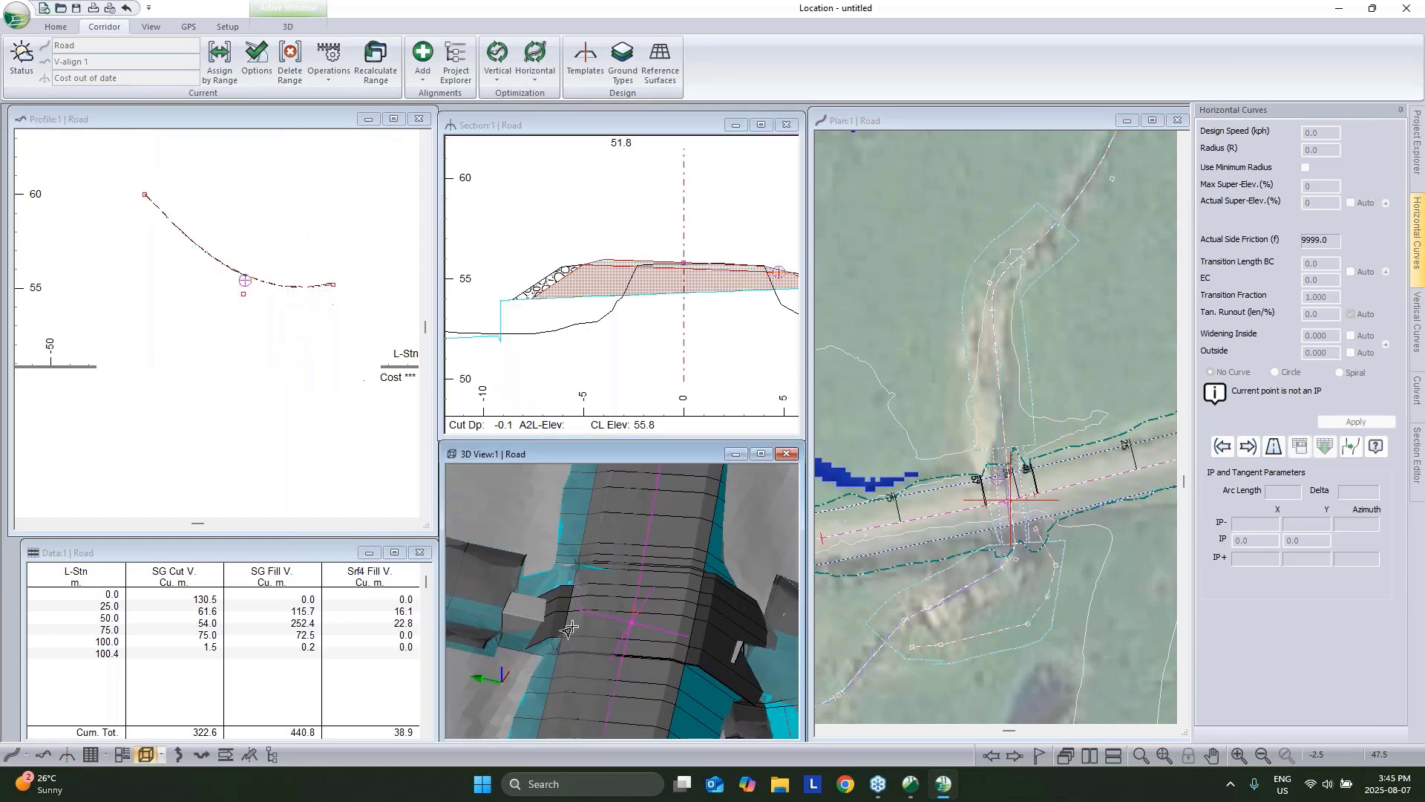
{"action": "scroll", "coordinate": [925, 536], "scroll_direction": "up", "scroll_amount": 3}
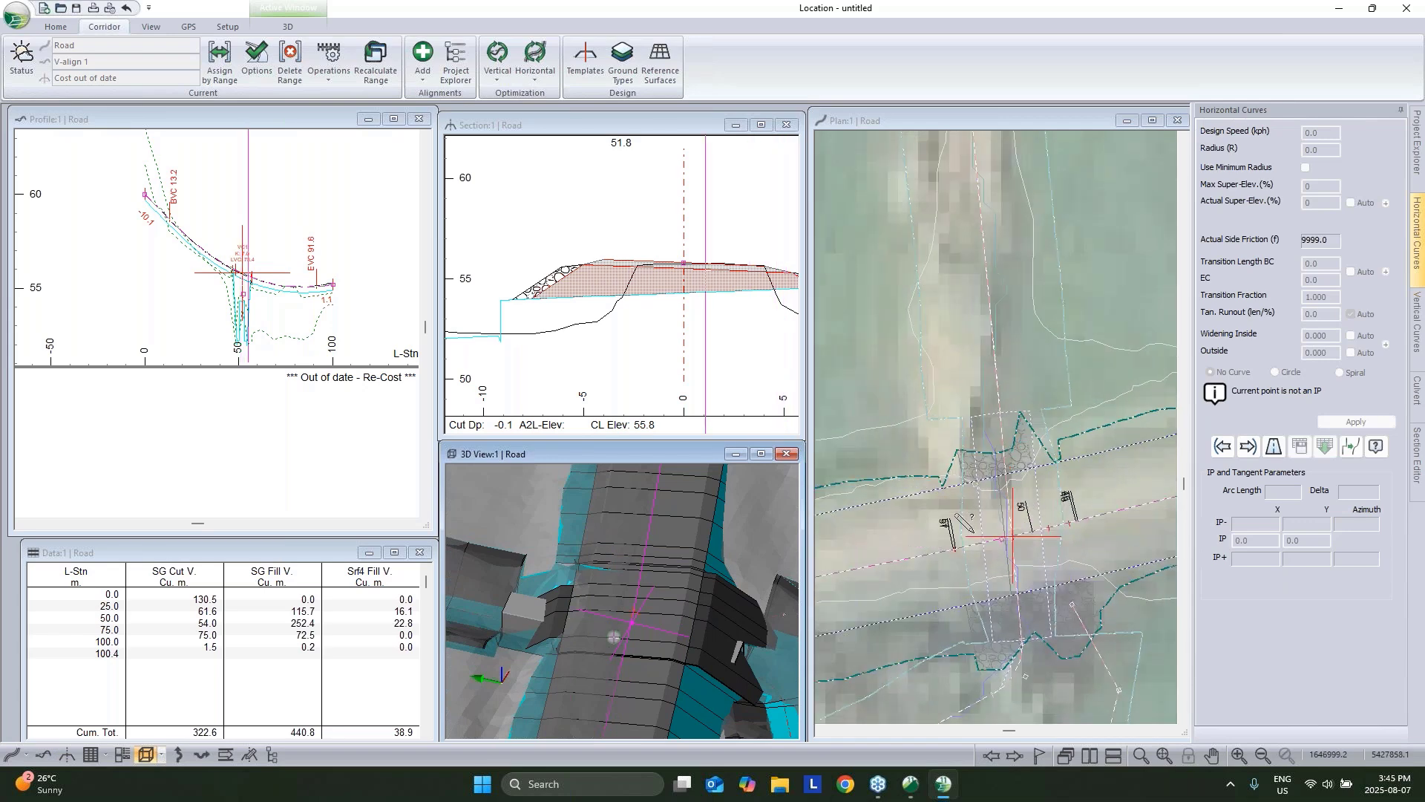
{"action": "left_click", "coordinate": [965, 519]}
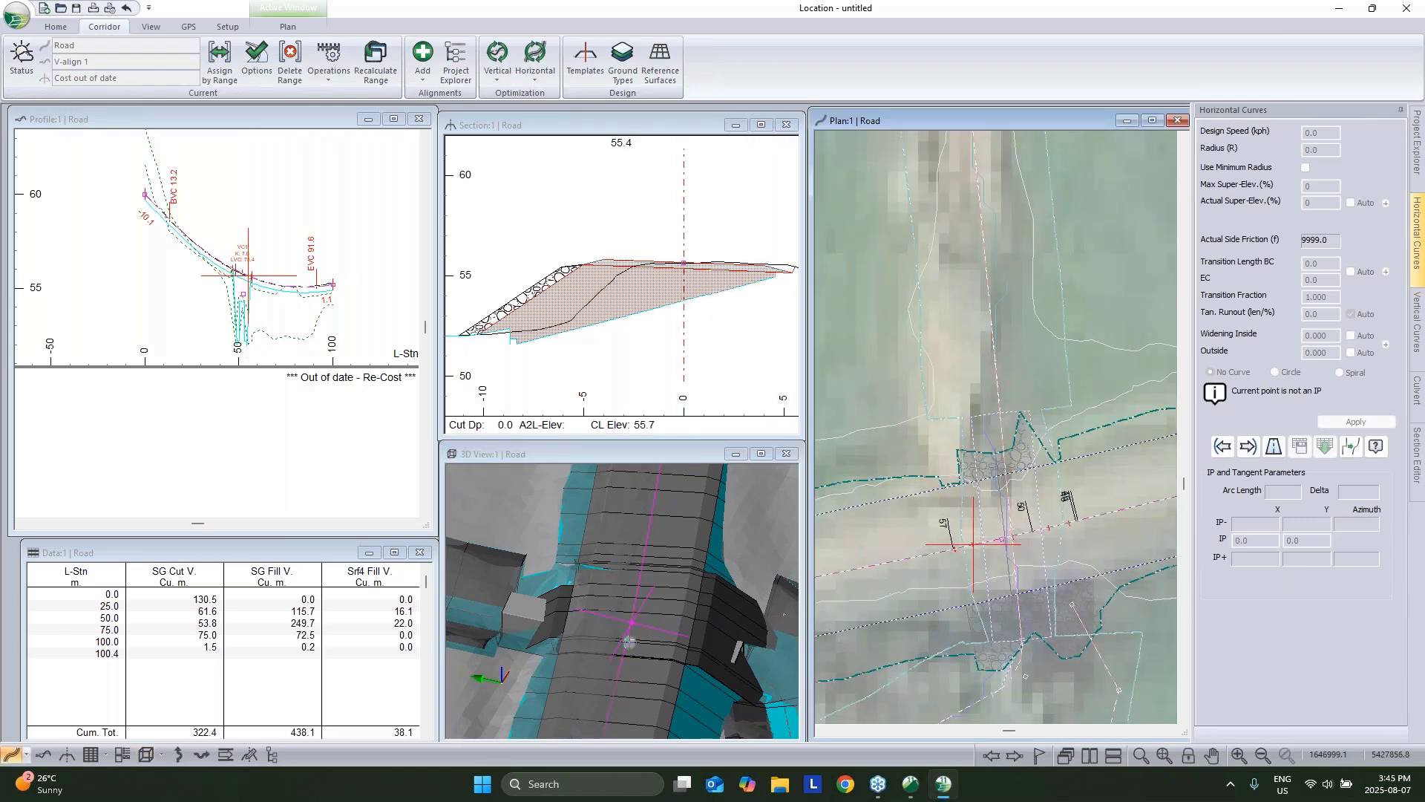
{"action": "left_click", "coordinate": [967, 547]}
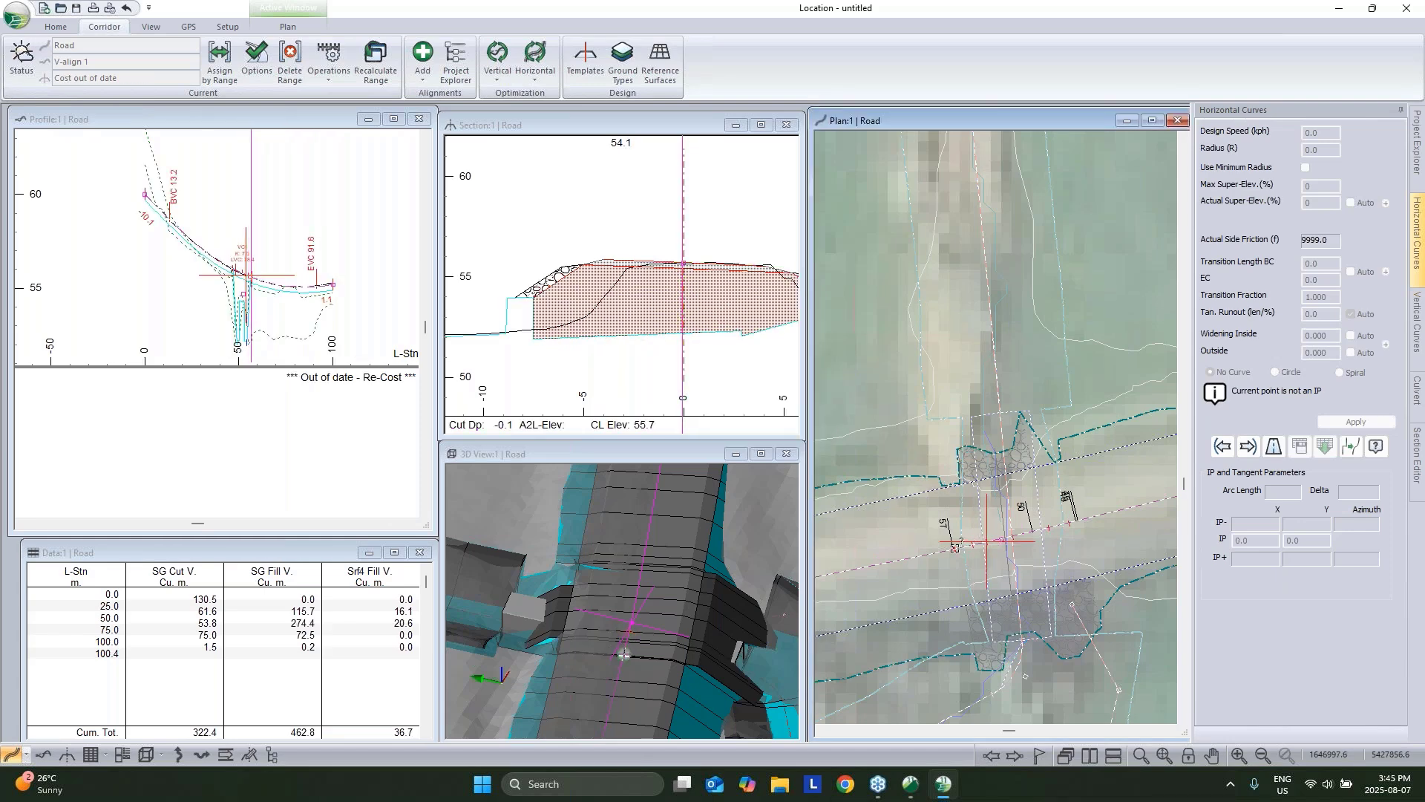
{"action": "left_click", "coordinate": [956, 550]}
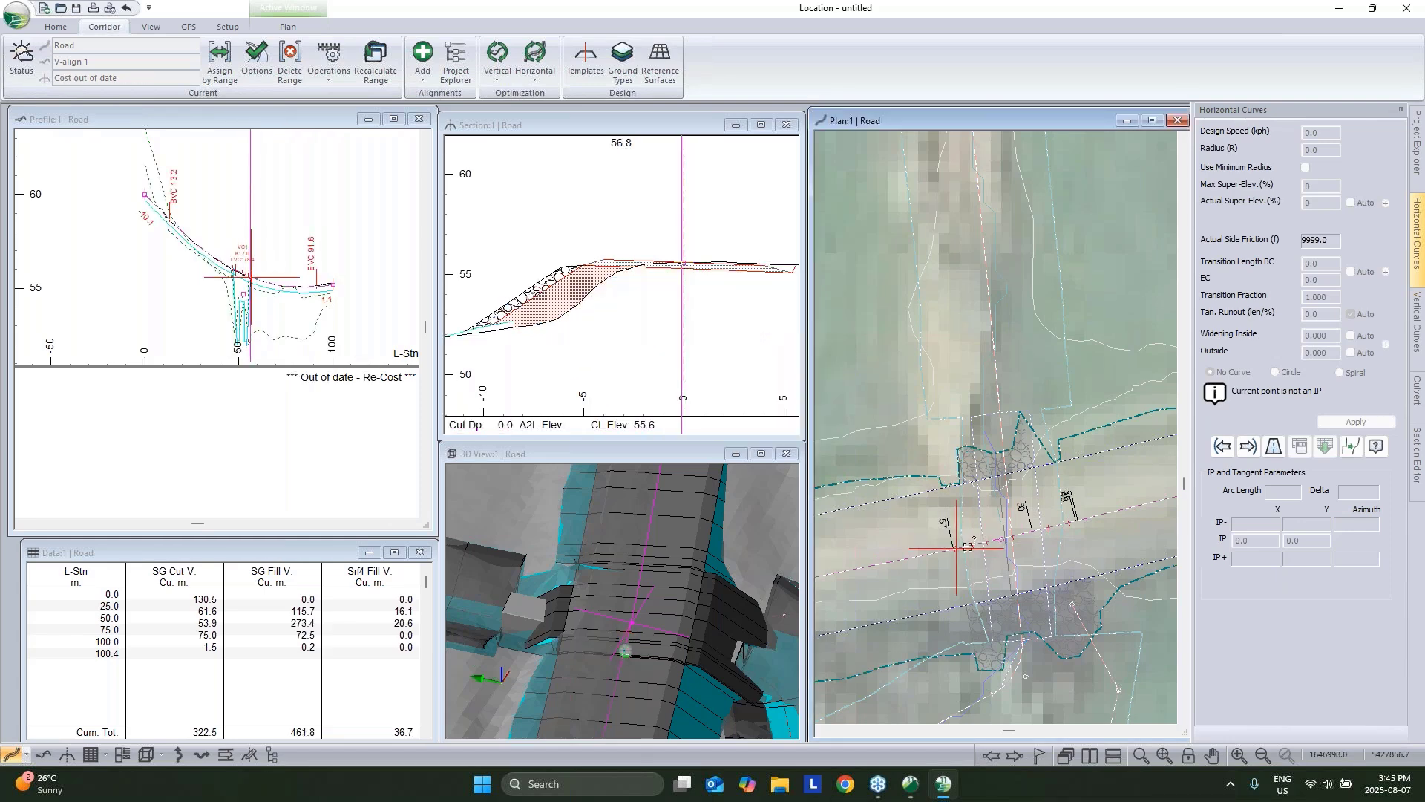
{"action": "left_click", "coordinate": [1040, 529]}
{"action": "scroll", "coordinate": [609, 313], "scroll_direction": "down", "scroll_amount": 1}
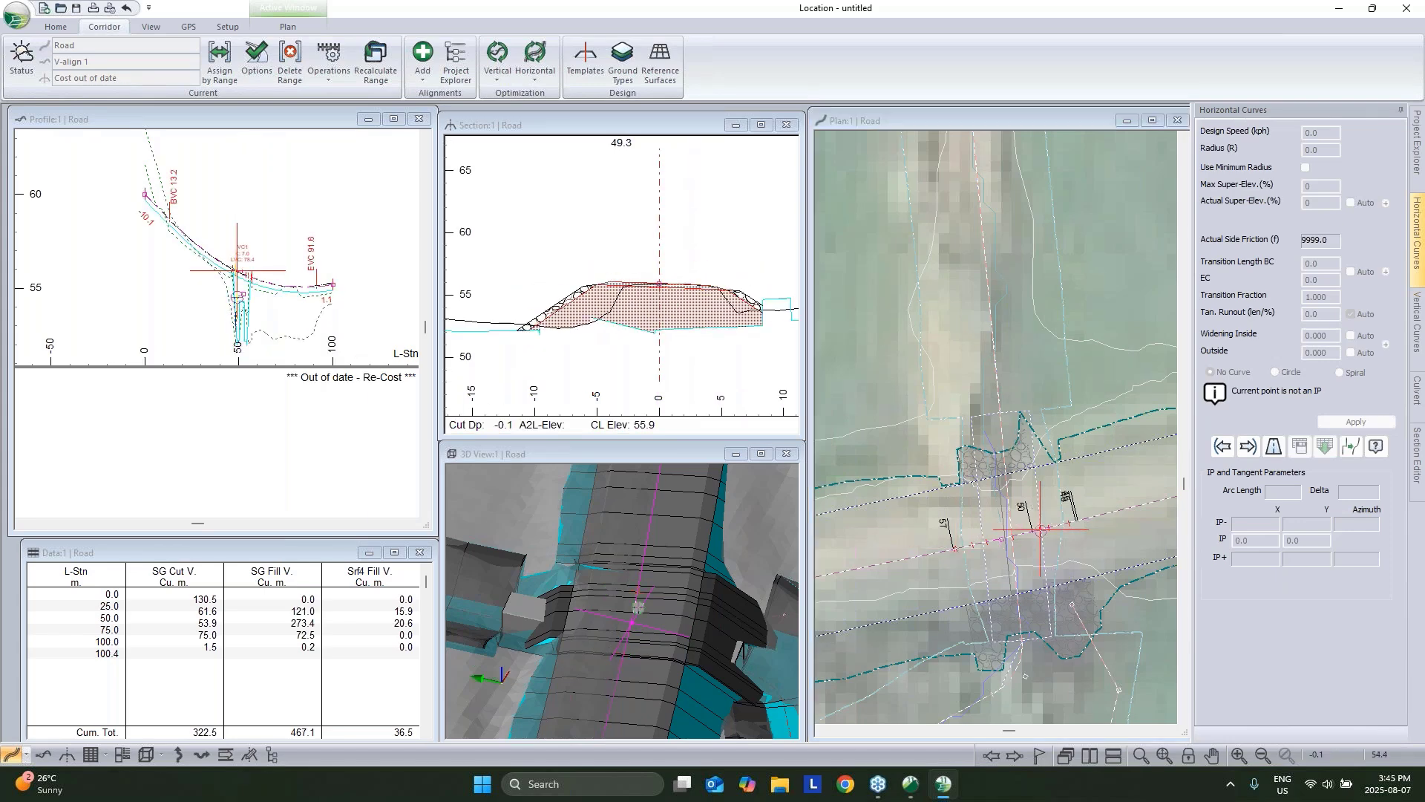
Add a report point on the Road centreline at about station 47.8, just inside the start of the armoured section.
{"action": "middle_click_drag", "start_coordinate": [680, 290], "coordinate": [644, 315]}
{"action": "left_click", "coordinate": [761, 454]}
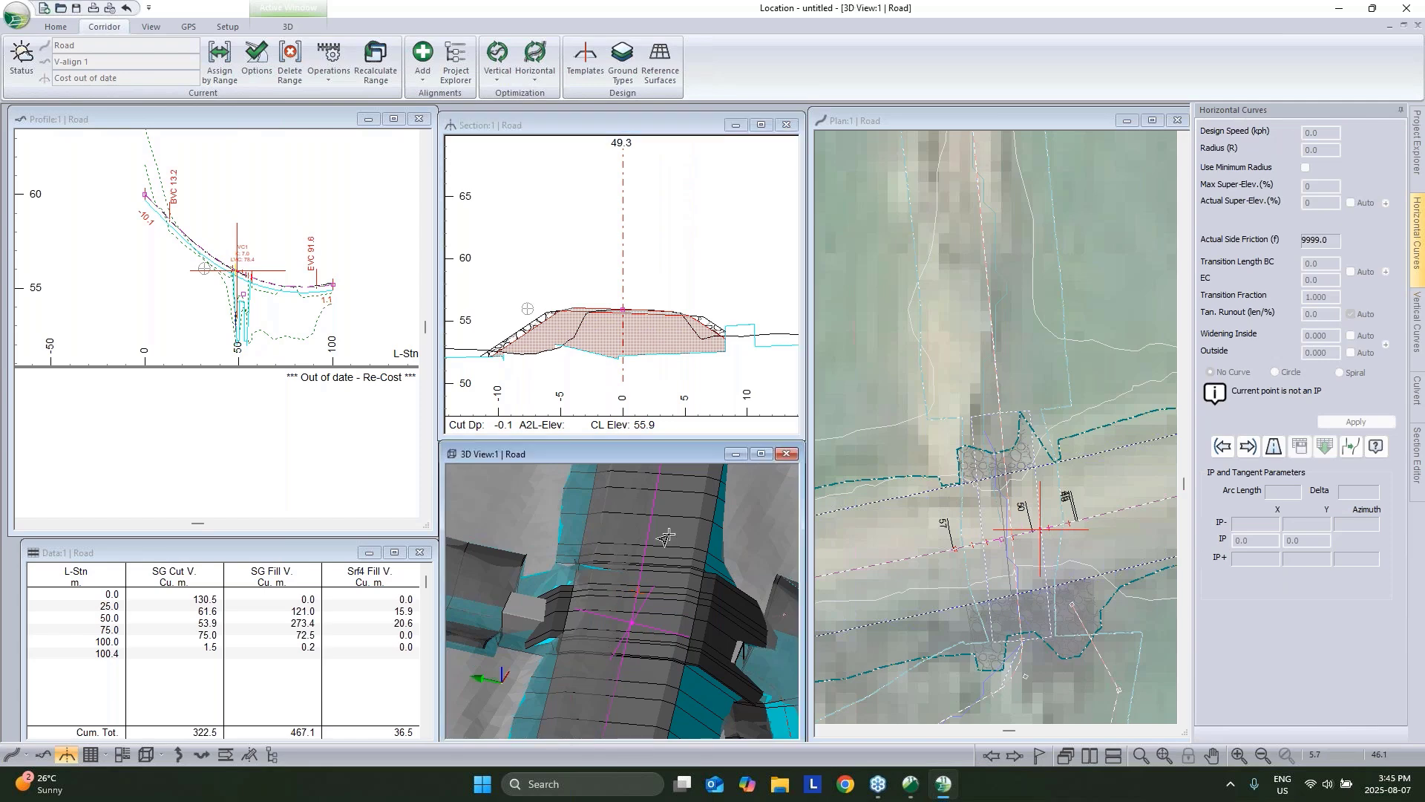
{"action": "left_click_drag", "start_coordinate": [608, 556], "coordinate": [876, 417]}
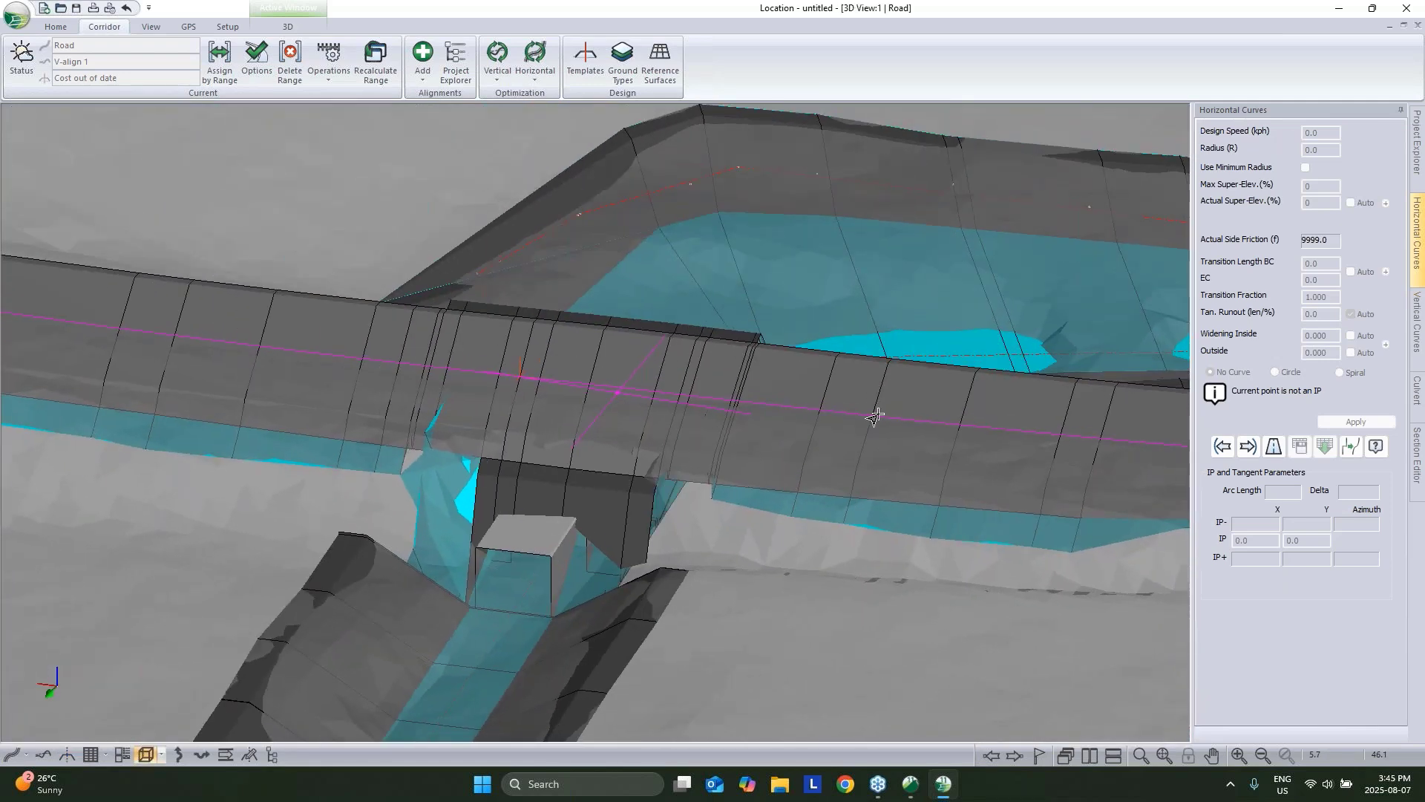
{"action": "left_click", "coordinate": [1404, 24]}
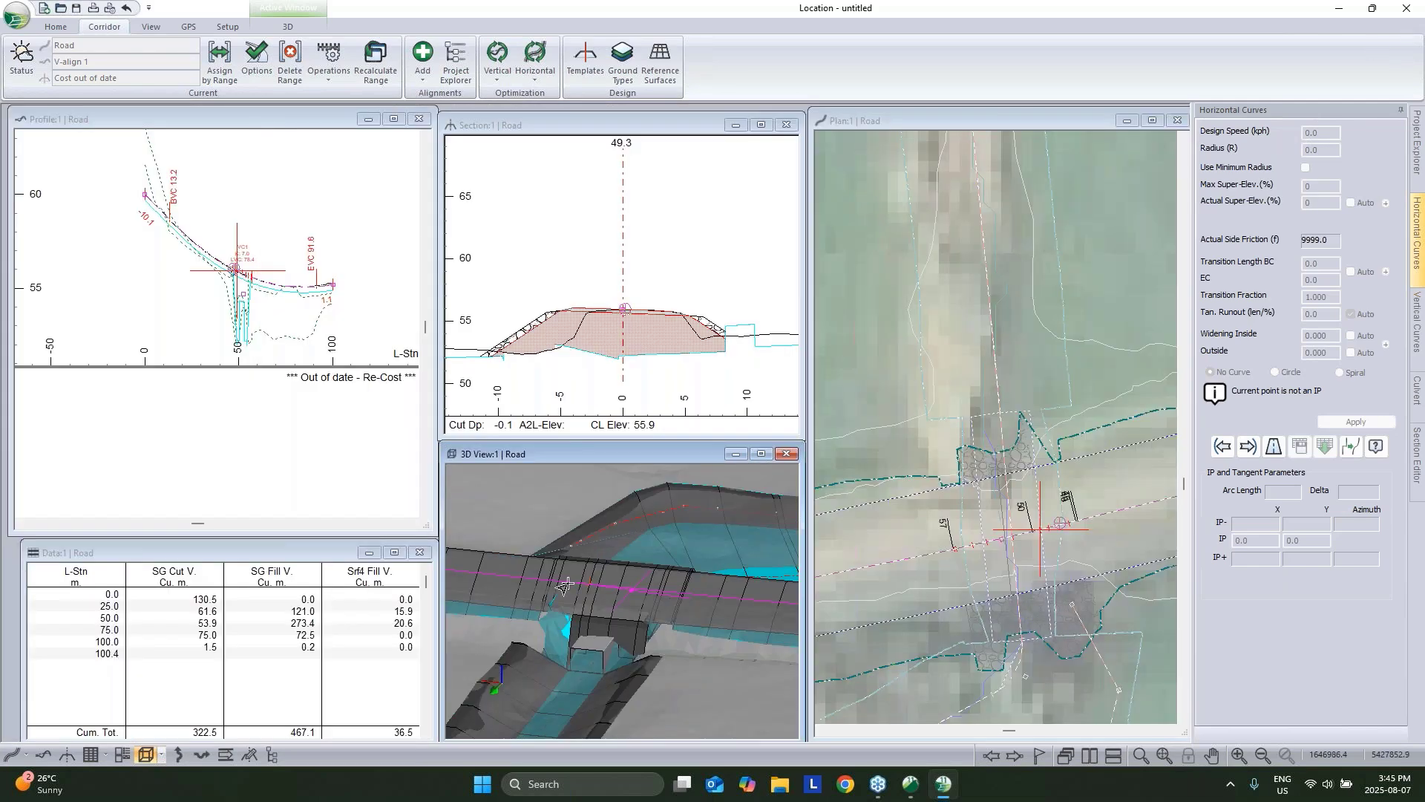
{"action": "left_click", "coordinate": [568, 584]}
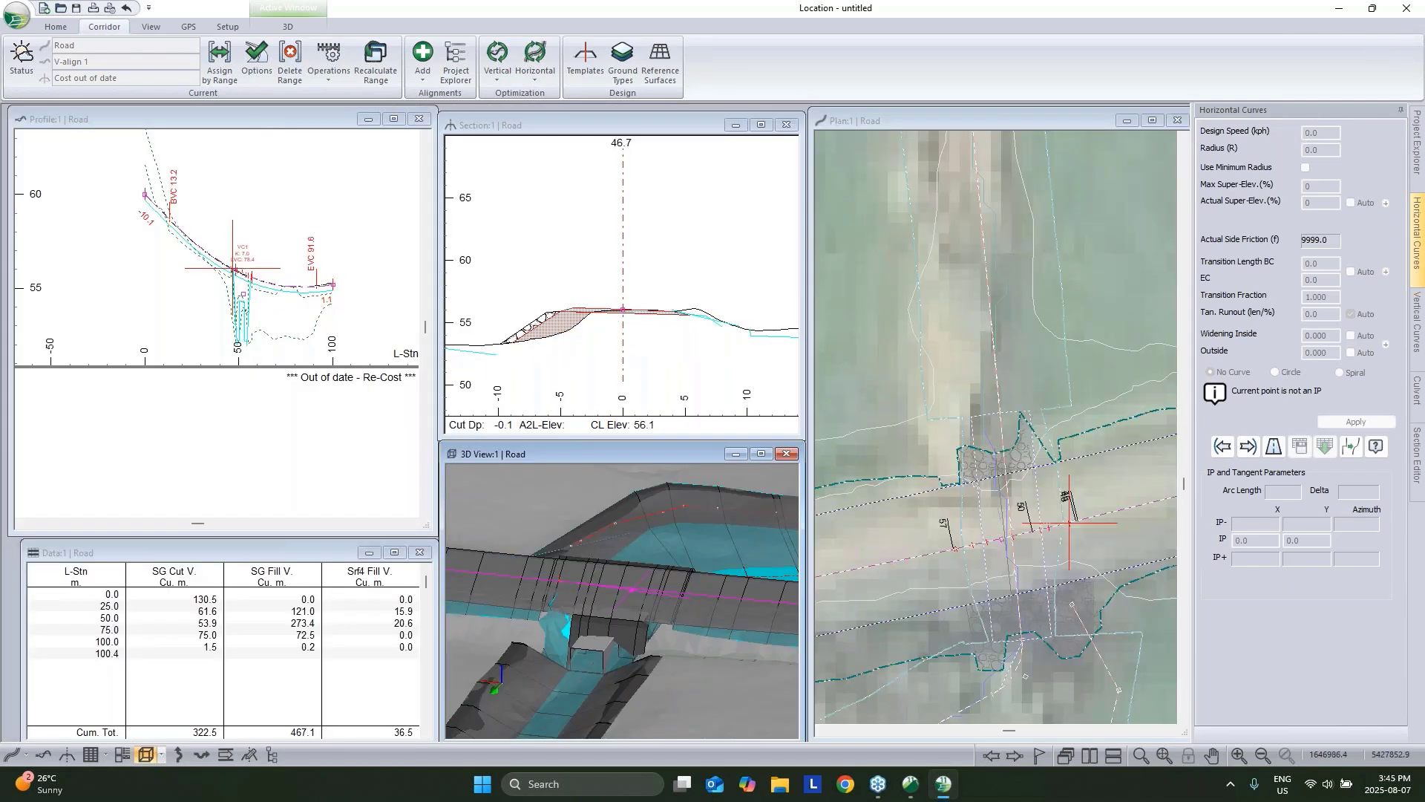
{"action": "right_click", "coordinate": [1070, 506]}
{"action": "left_click", "coordinate": [1105, 551]}
{"action": "left_click", "coordinate": [1058, 527]}
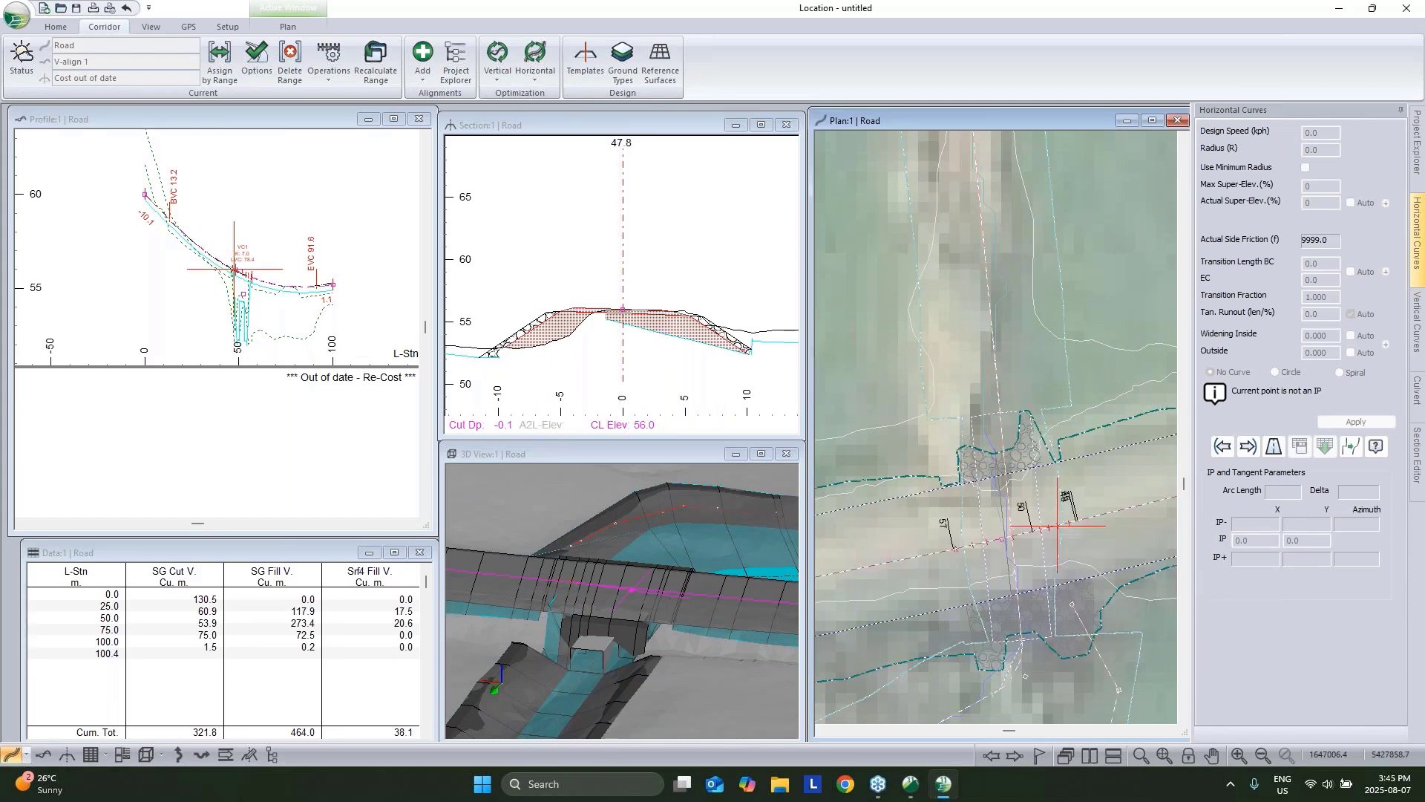
Add report points on the Road centreline at about stations 47.6 and 47.2, and return to the Selection tool.
{"action": "left_click", "coordinate": [1060, 525]}
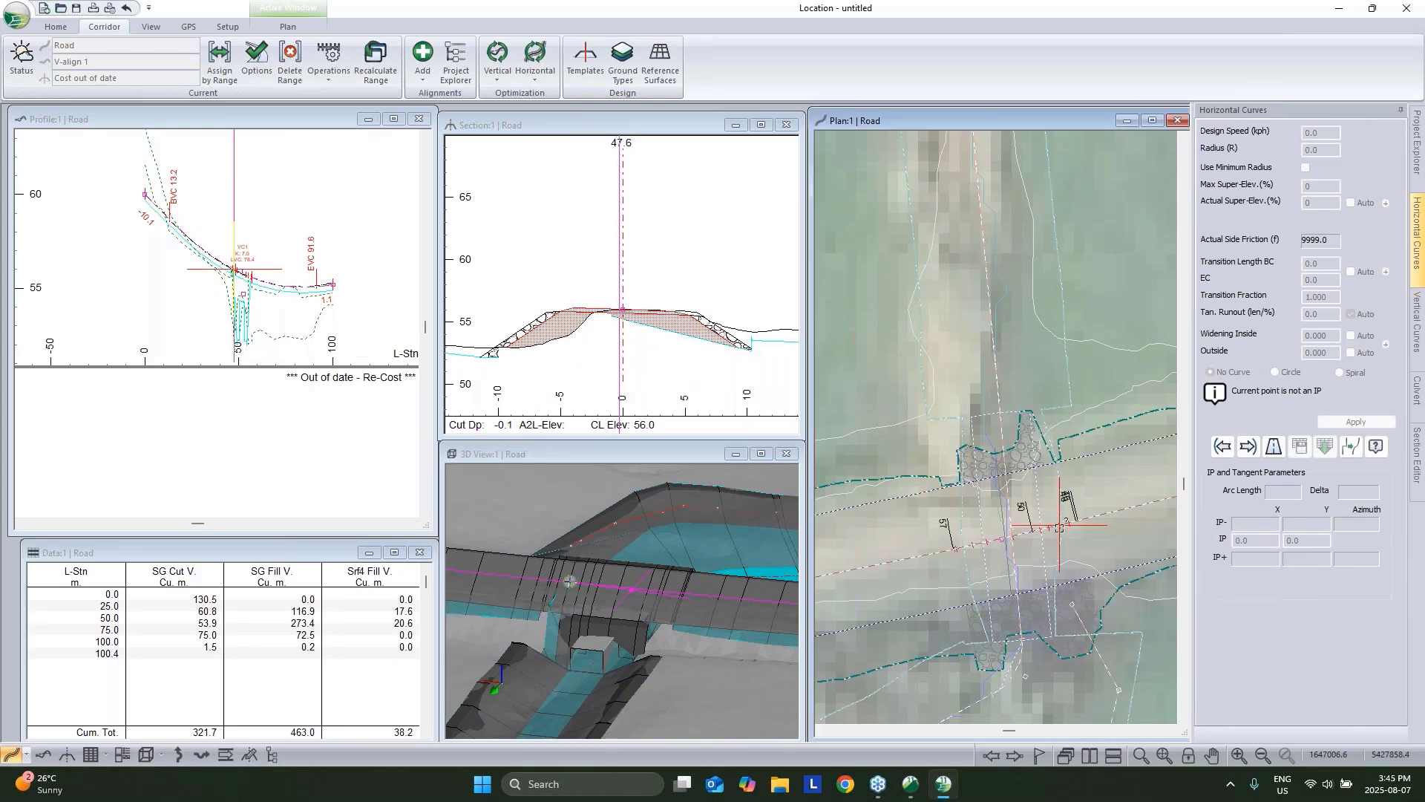
{"action": "left_click", "coordinate": [1063, 524]}
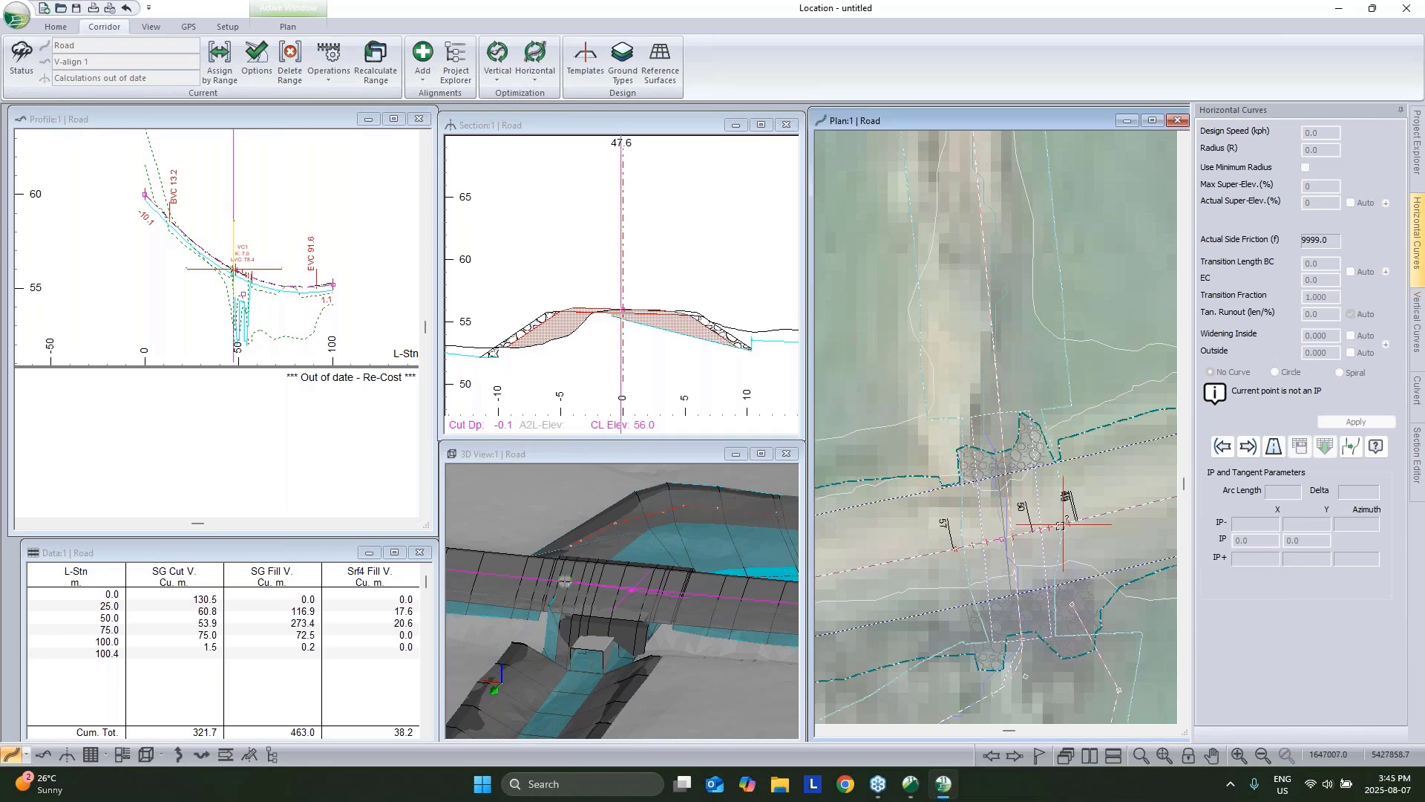
{"action": "right_click", "coordinate": [869, 354]}
{"action": "left_click", "coordinate": [887, 363]}
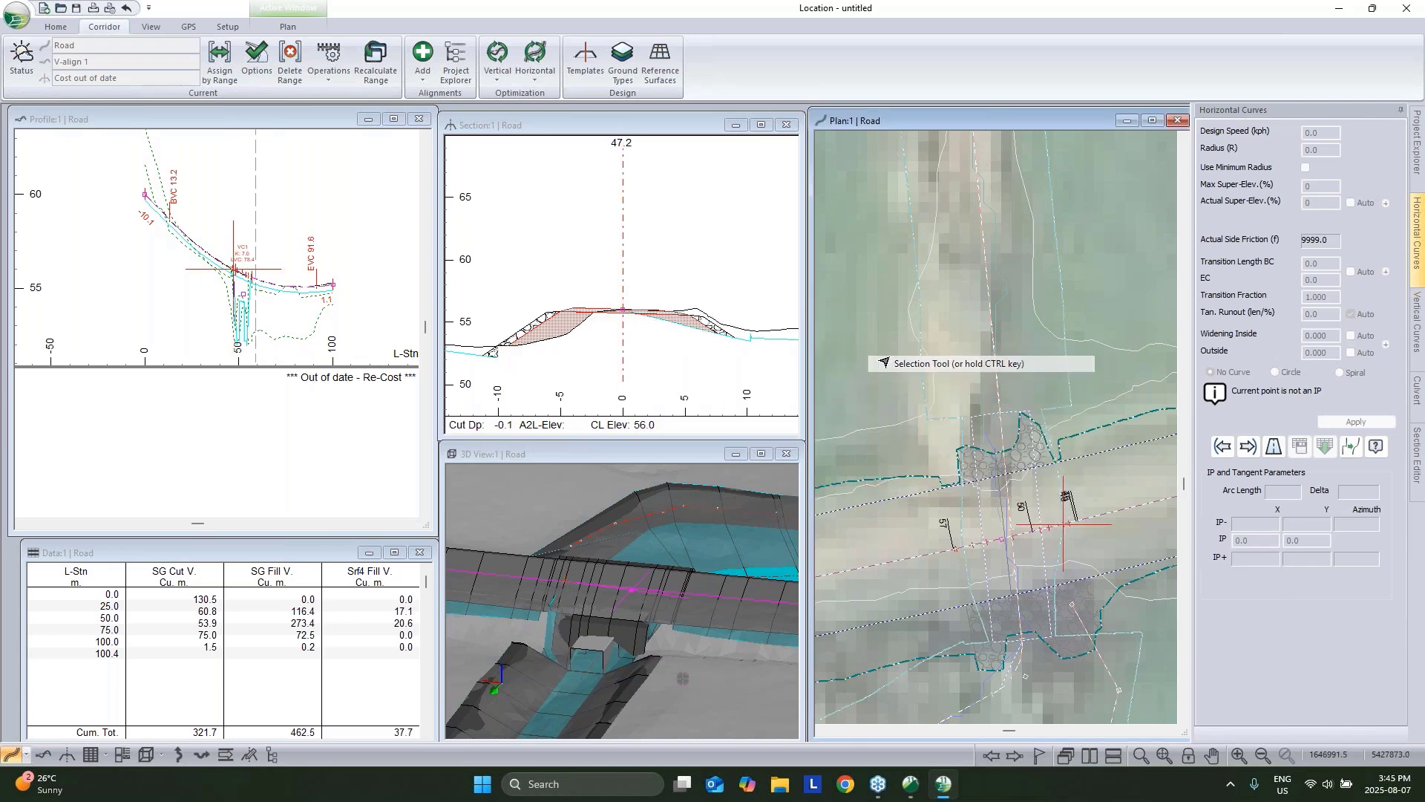
Add report points on the Road centreline over the culvert at about stations 53.7, 52.8 and 52.7.
{"action": "middle_click_drag", "start_coordinate": [1010, 553], "coordinate": [1040, 455]}
{"action": "right_click", "coordinate": [968, 310]}
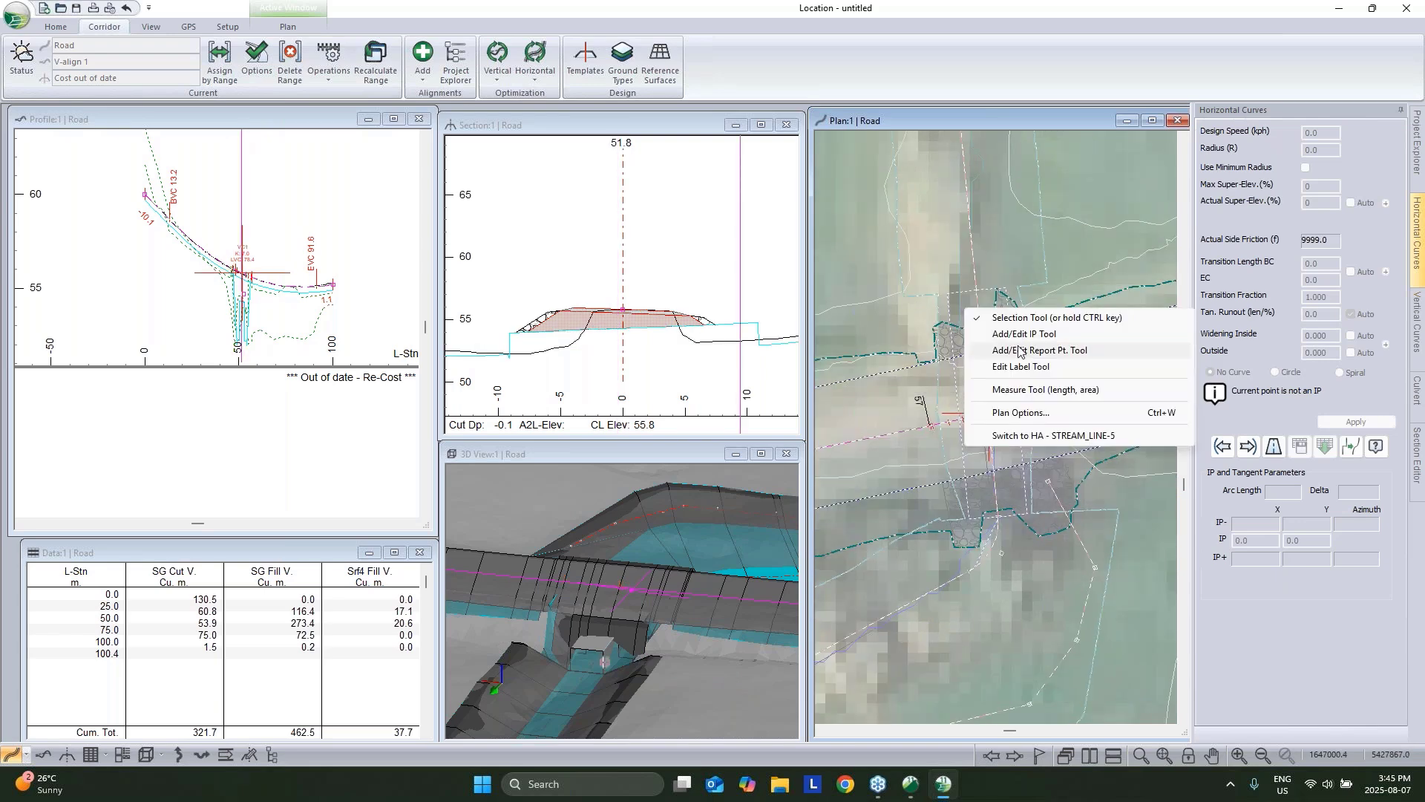
{"action": "left_click", "coordinate": [1019, 351]}
{"action": "right_click", "coordinate": [986, 310]}
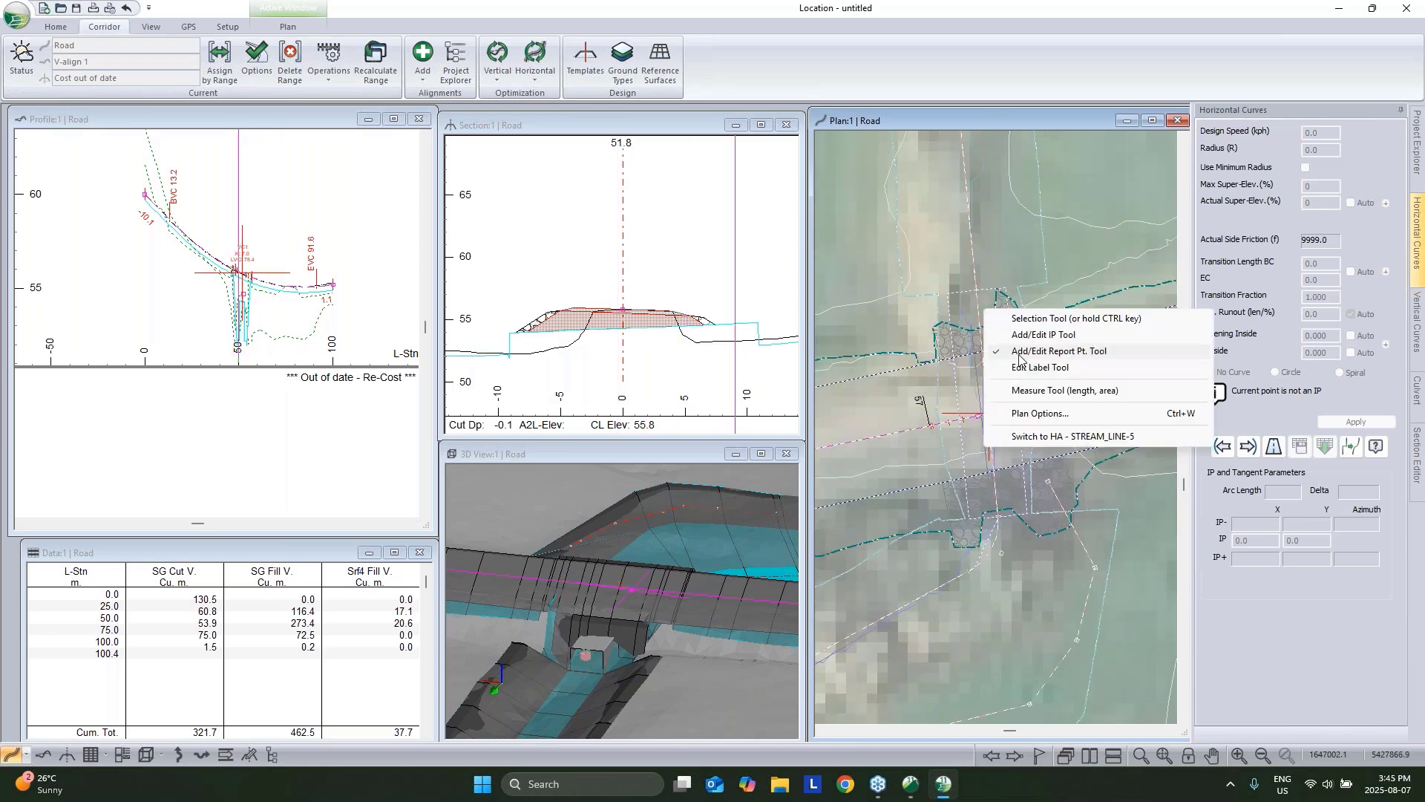
{"action": "left_click", "coordinate": [1019, 357]}
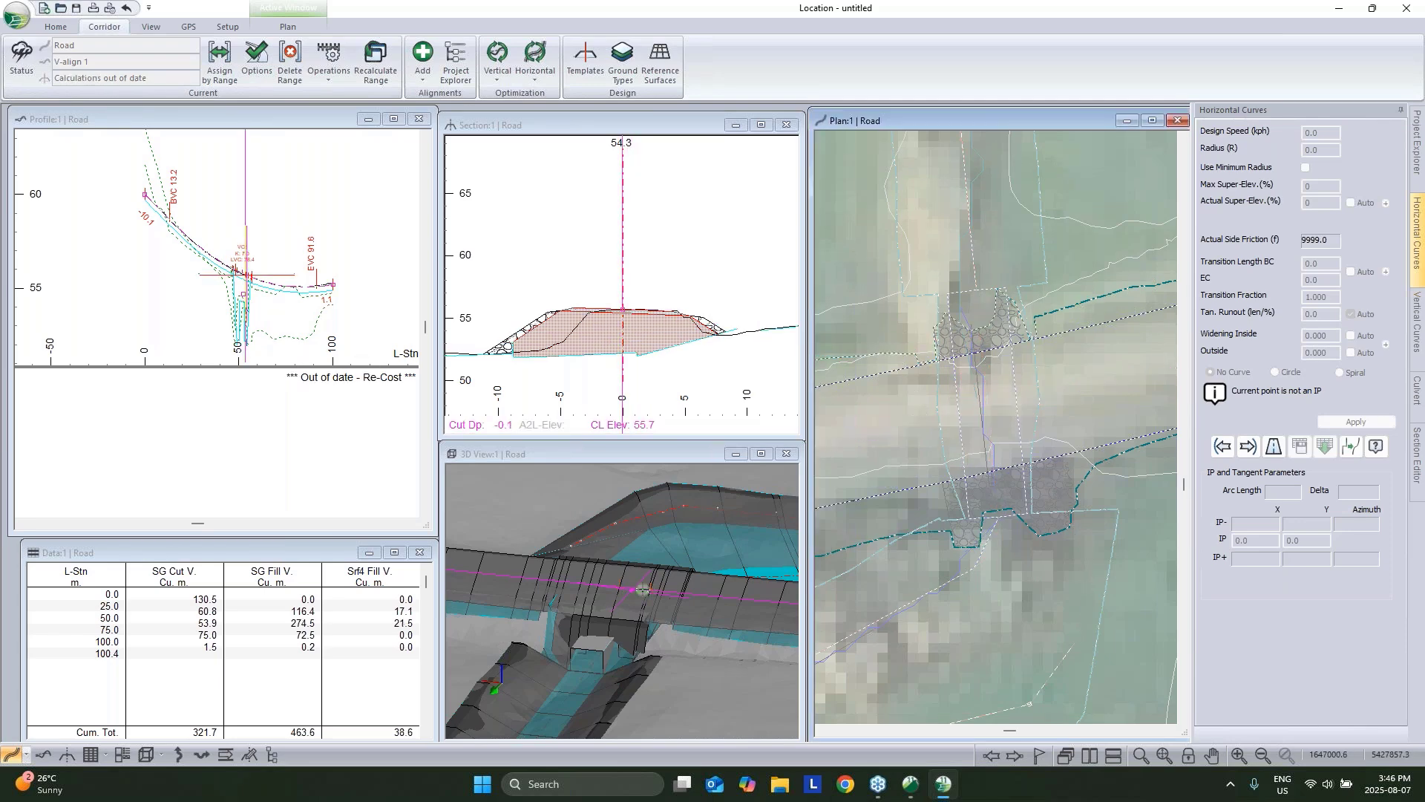
{"action": "left_click", "coordinate": [973, 417]}
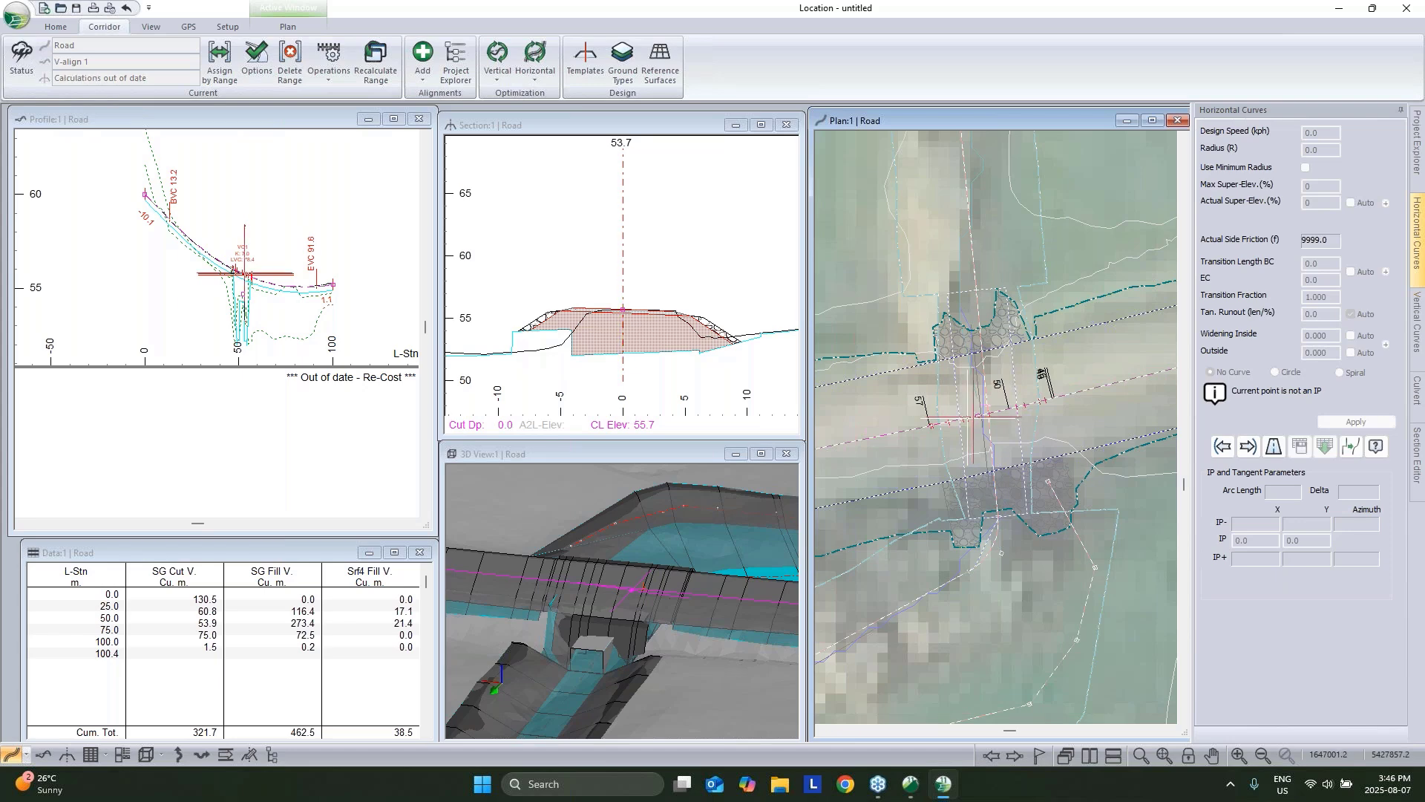
{"action": "left_click", "coordinate": [976, 415]}
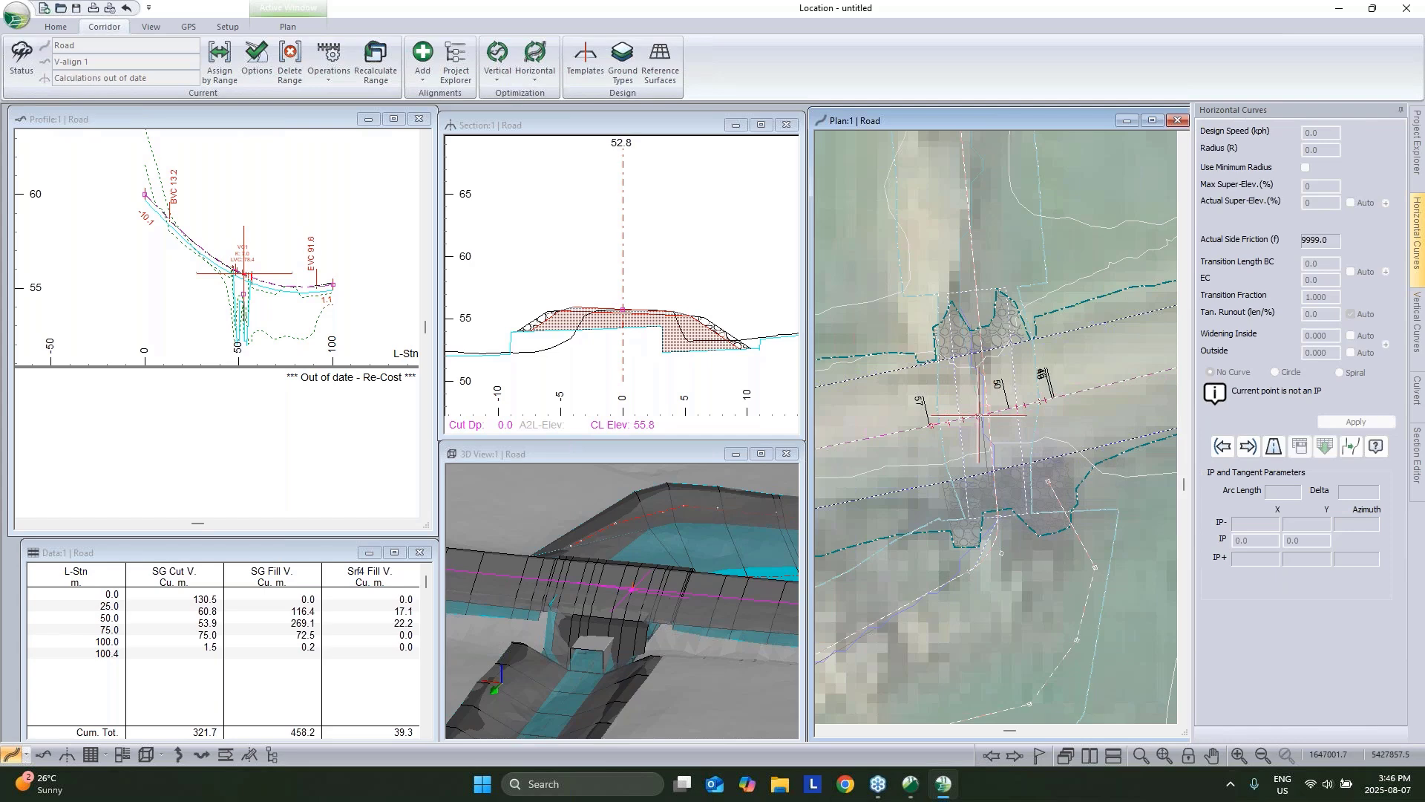
{"action": "left_click", "coordinate": [980, 411]}
{"action": "middle_click_drag", "start_coordinate": [1041, 275], "coordinate": [1034, 303]}
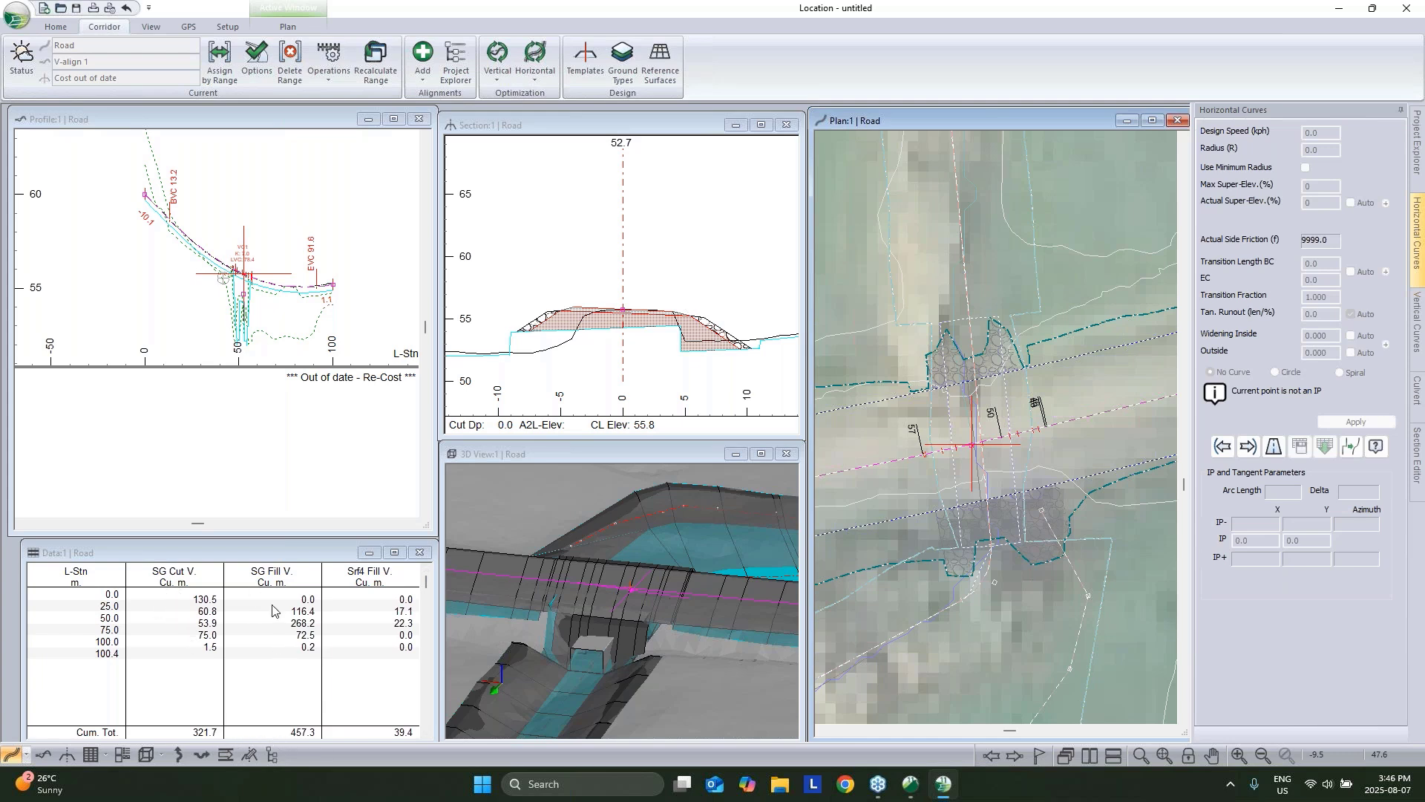
Examine the Road's armoured embankment in the cross-section and in the 3D view at the culvert crossing.
{"action": "scroll", "coordinate": [644, 297], "scroll_direction": "up", "scroll_amount": 3}
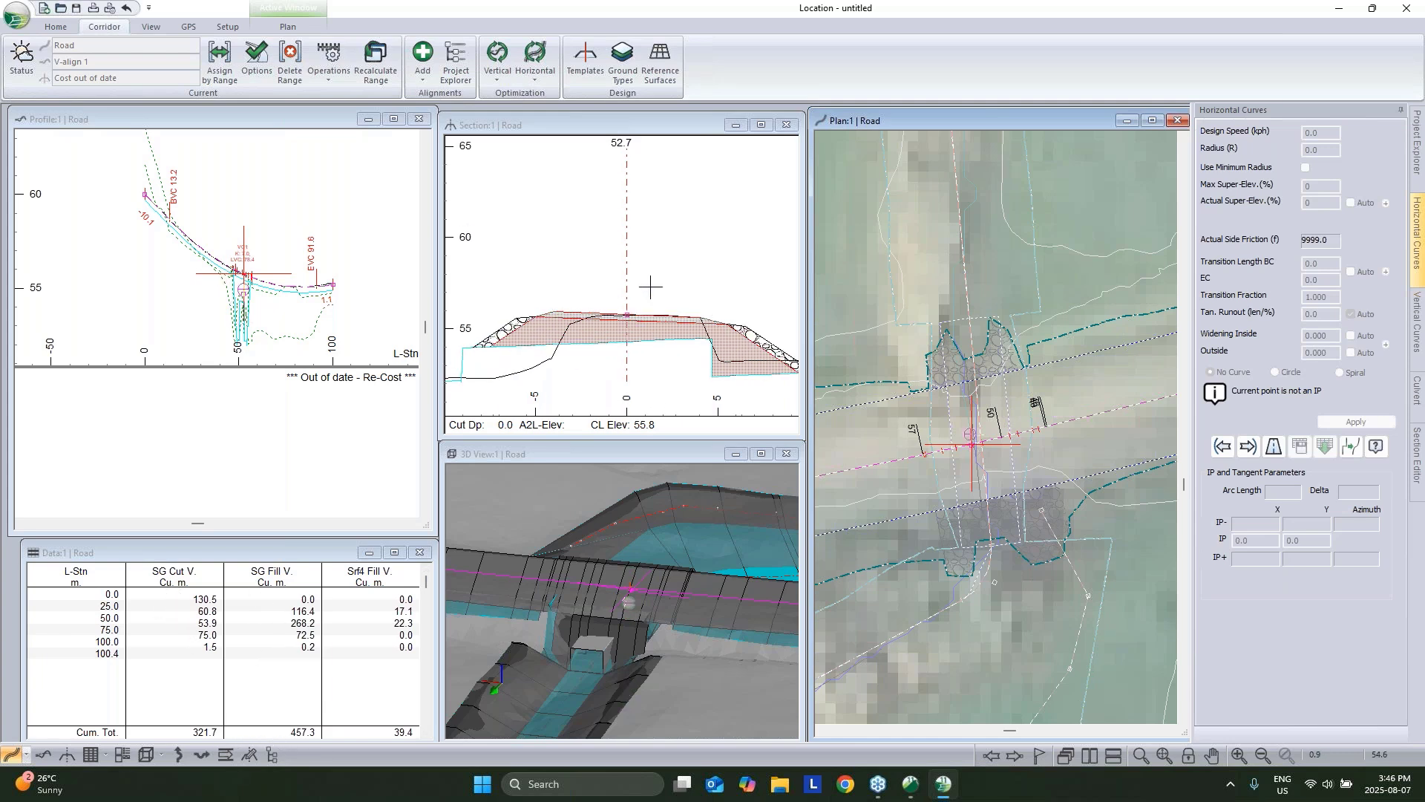
{"action": "scroll", "coordinate": [639, 346], "scroll_direction": "down", "scroll_amount": 2}
{"action": "right_click", "coordinate": [1017, 394]}
{"action": "left_click", "coordinate": [1051, 406]}
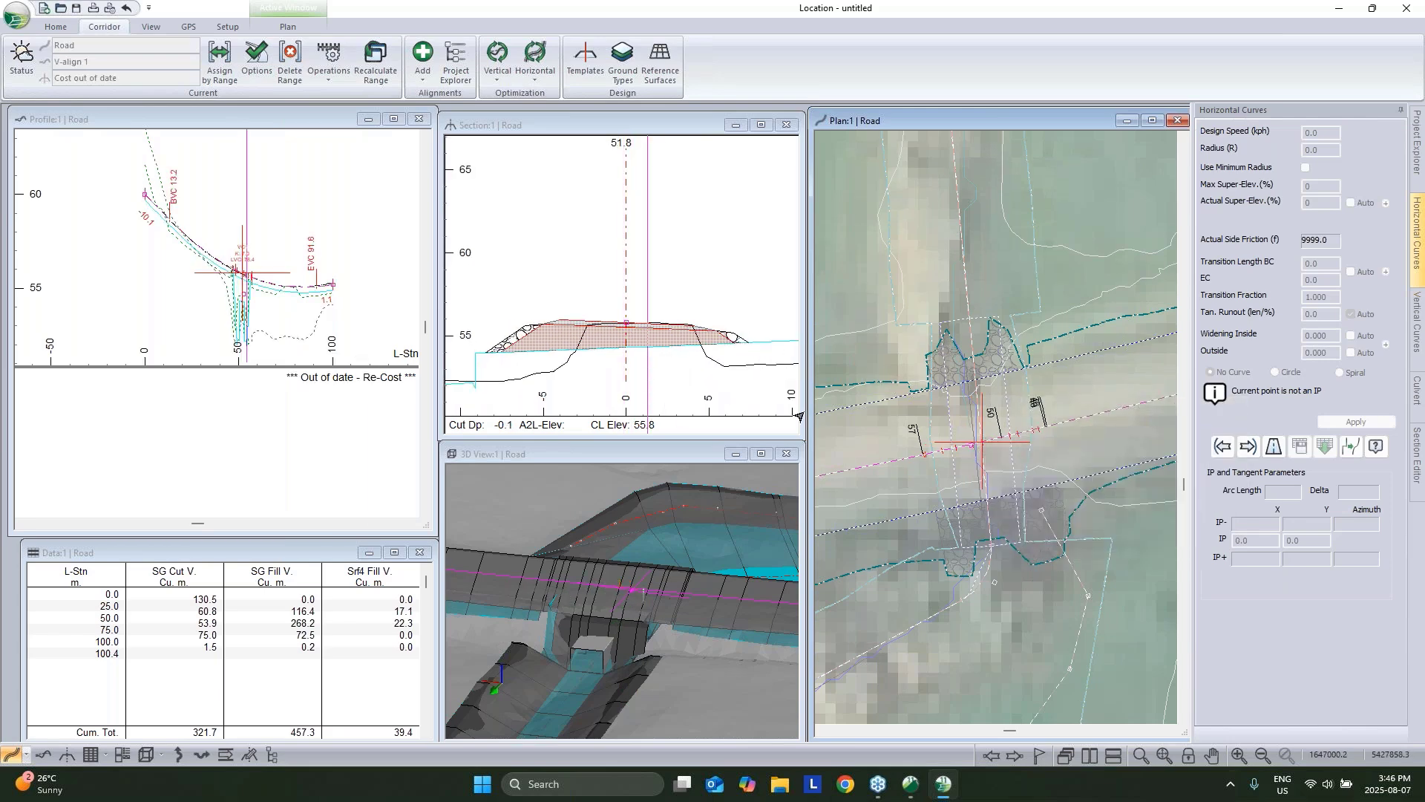
{"action": "scroll", "coordinate": [609, 410], "scroll_direction": "down", "scroll_amount": 1}
{"action": "scroll", "coordinate": [646, 594], "scroll_direction": "down", "scroll_amount": 4}
{"action": "left_click_drag", "start_coordinate": [653, 621], "coordinate": [662, 676]}
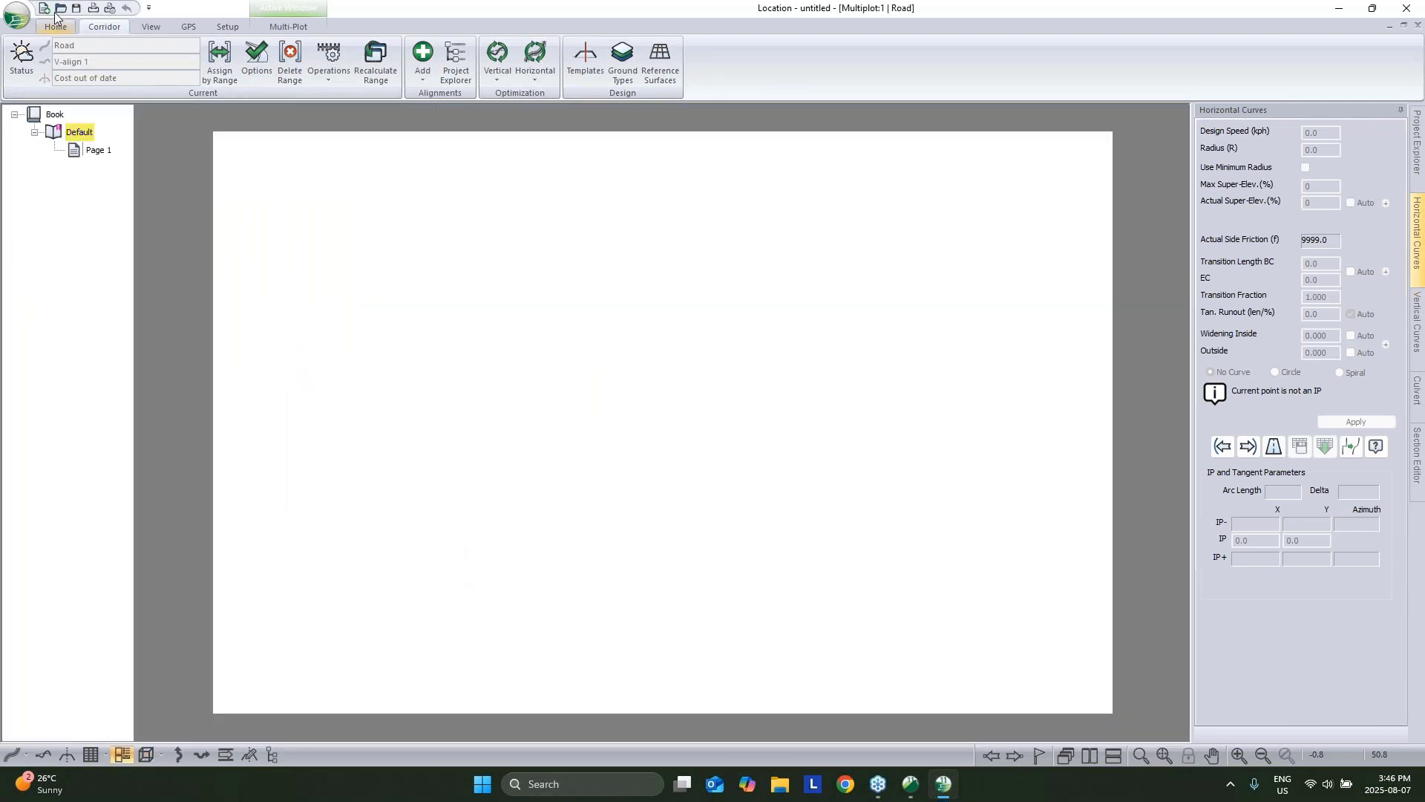
Replace the Multi-Plot's current book layout with the MD Box.blt layout.
{"action": "left_click", "coordinate": [288, 27]}
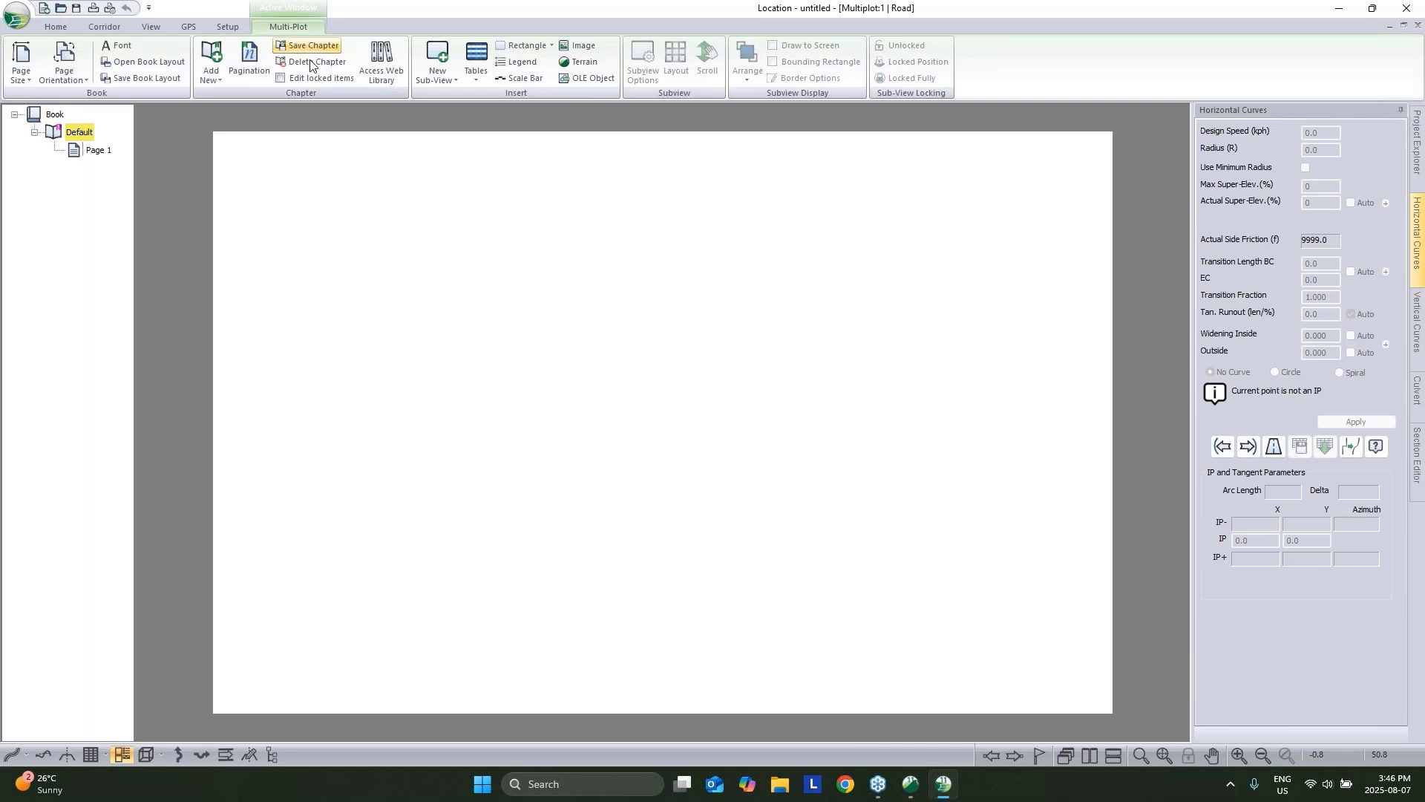
{"action": "left_click", "coordinate": [144, 62]}
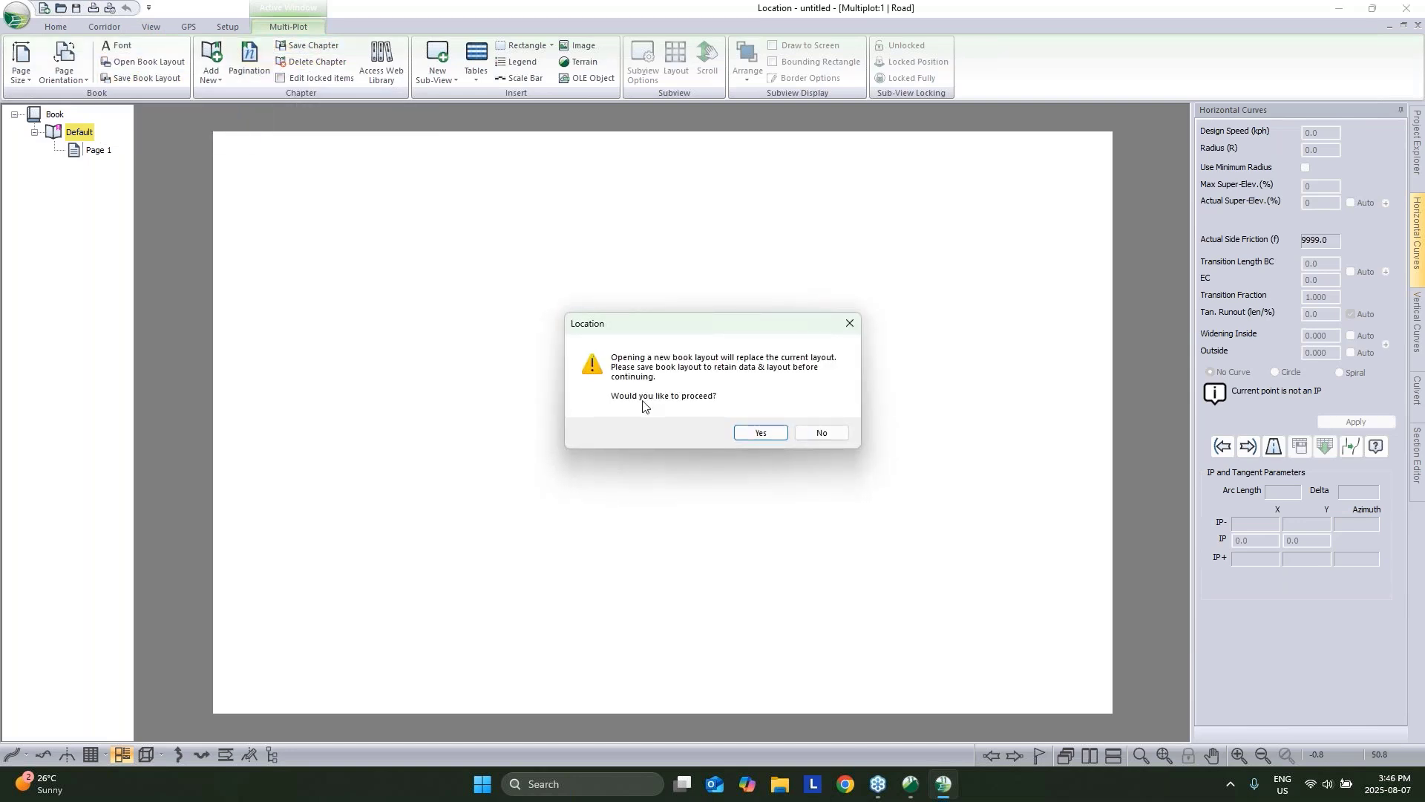
{"action": "left_click", "coordinate": [760, 432]}
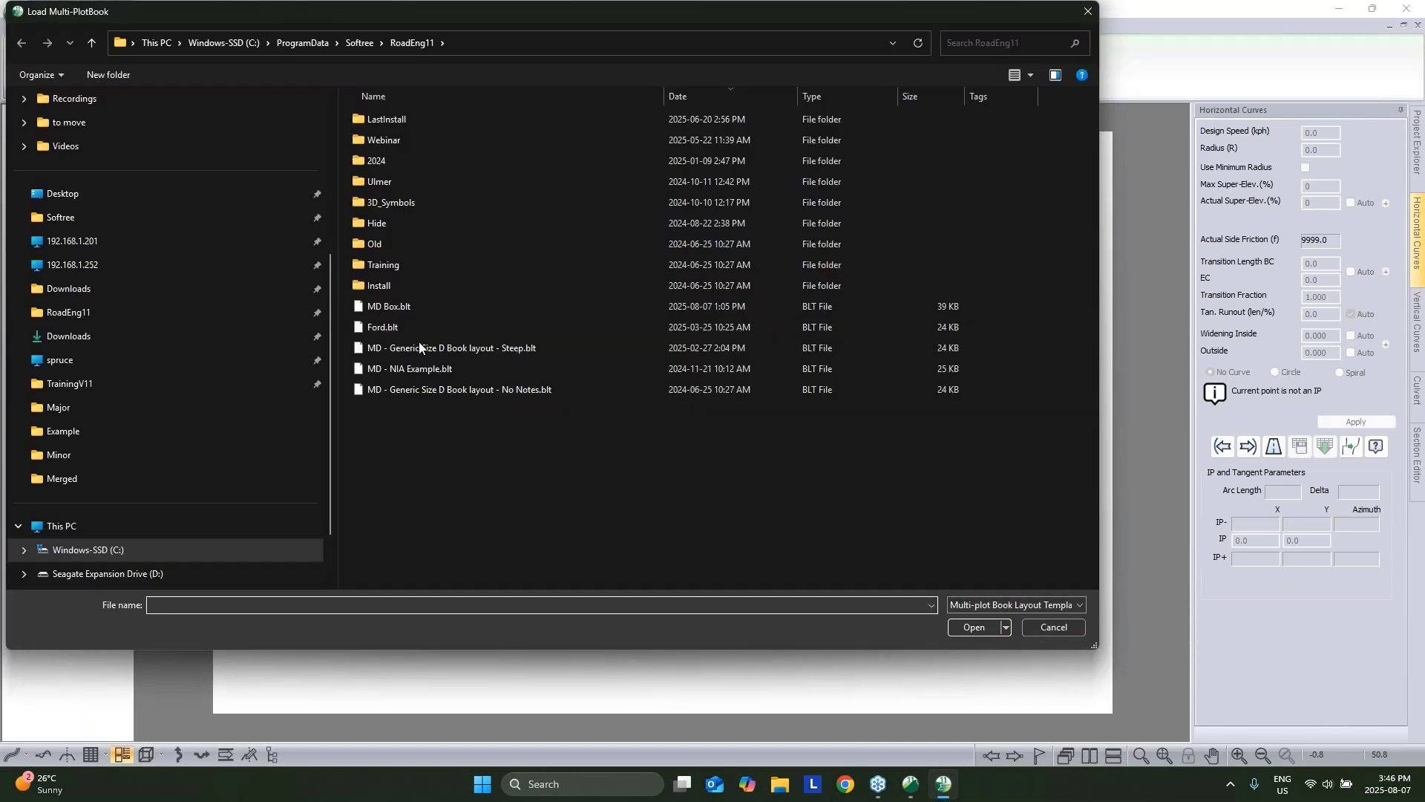
{"action": "left_click", "coordinate": [389, 307]}
{"action": "left_click", "coordinate": [974, 627]}
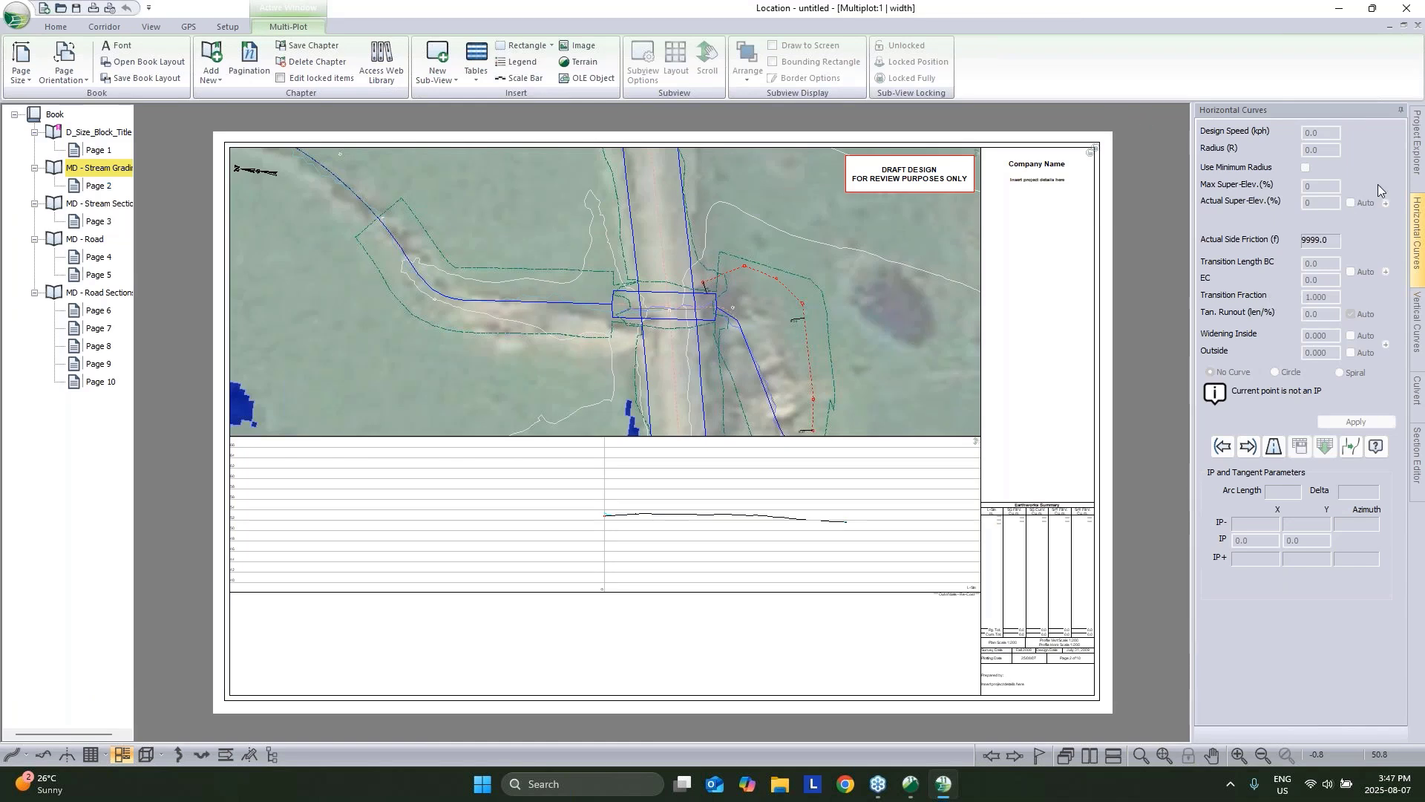
Set the stream grading chapter's horizontal alignment to STREAM_LINE-5 and check the updated plan at the culvert.
{"action": "left_click", "coordinate": [1418, 160]}
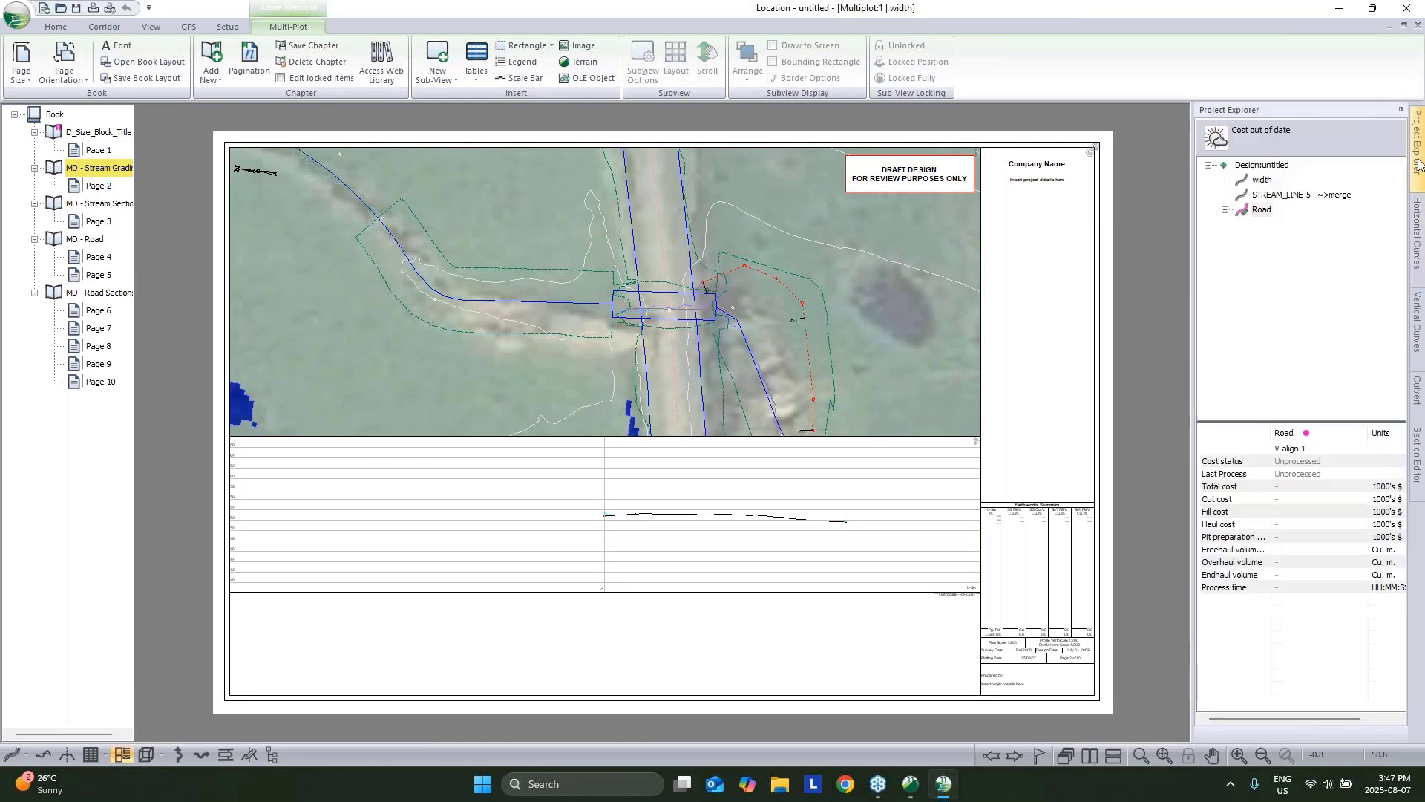
{"action": "right_click", "coordinate": [104, 172]}
{"action": "left_click", "coordinate": [177, 298]}
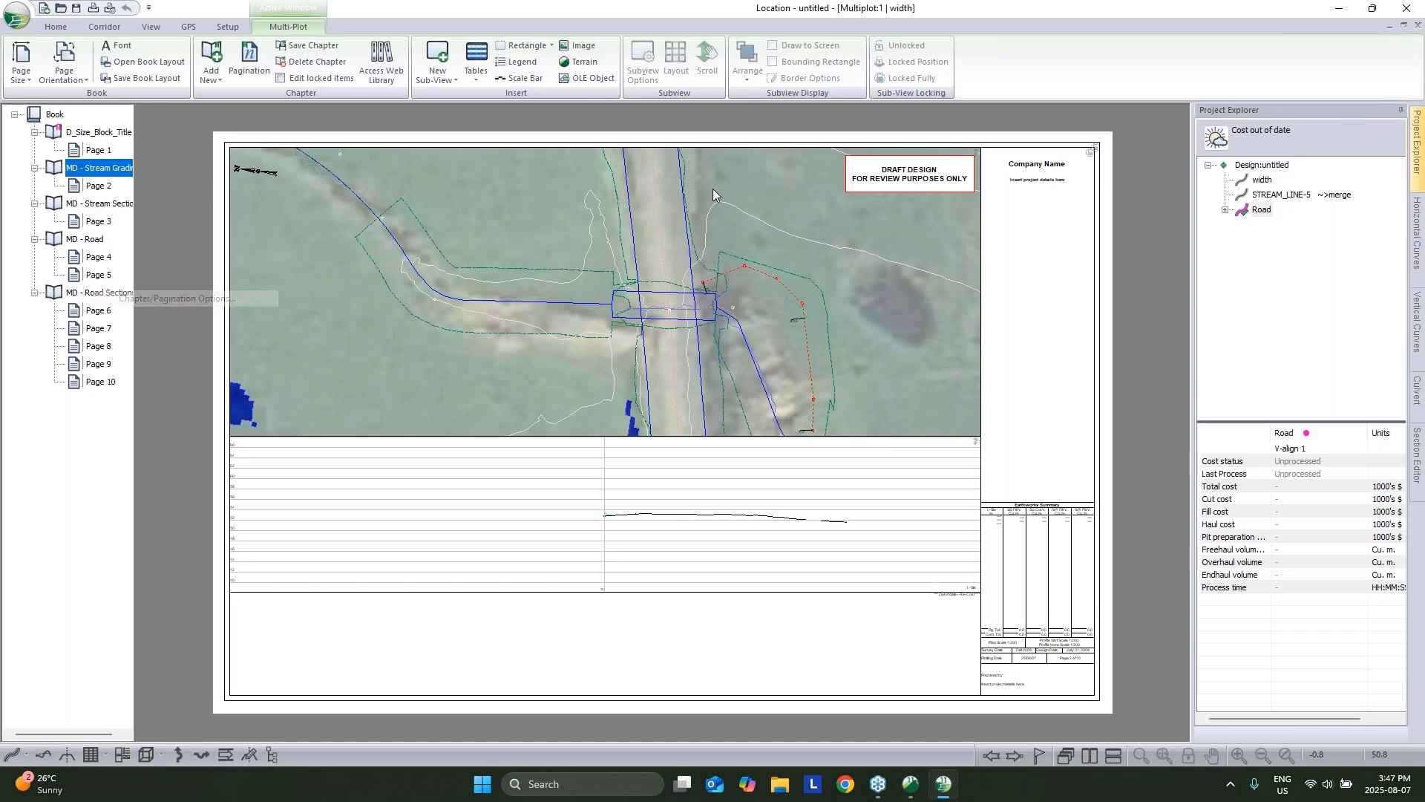
{"action": "left_click", "coordinate": [721, 285]}
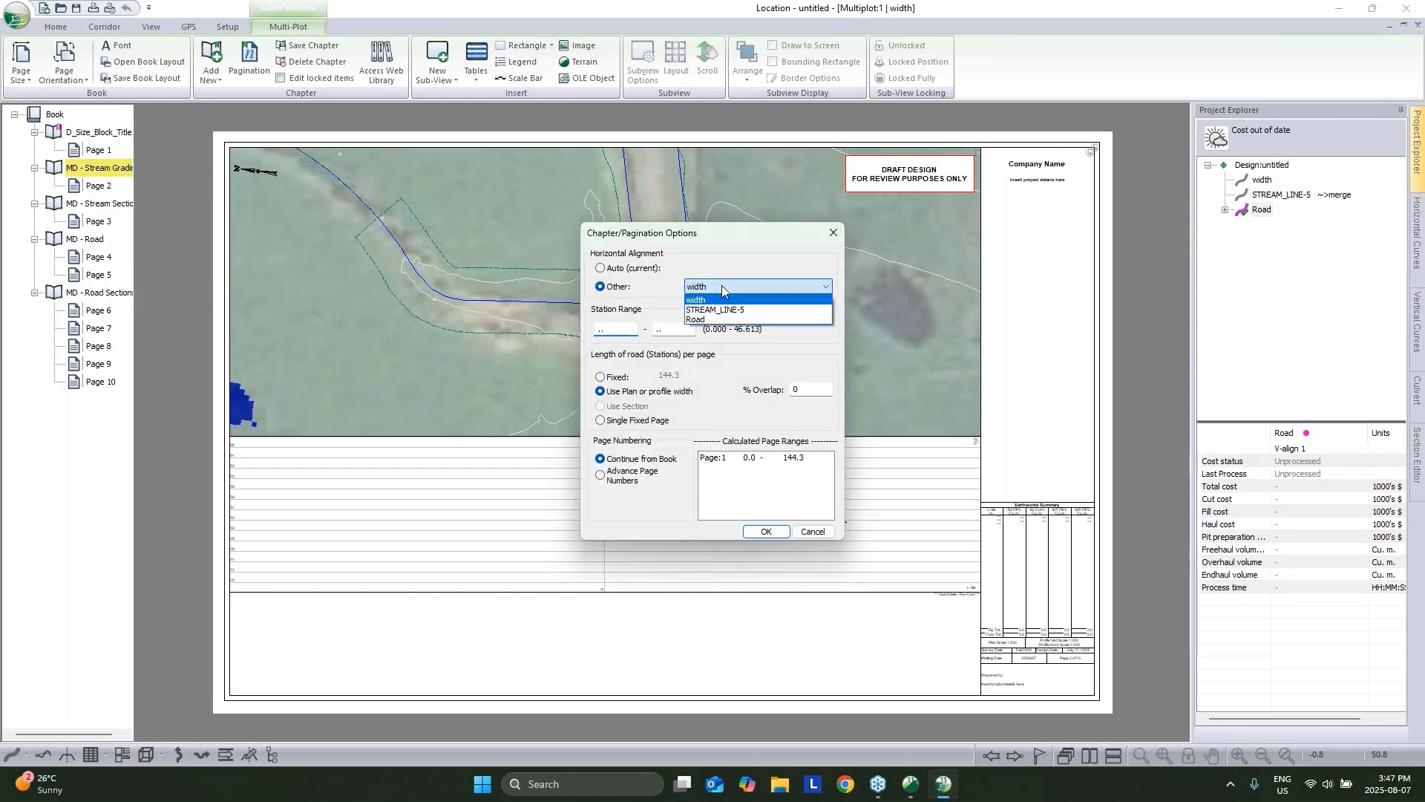
{"action": "left_click", "coordinate": [719, 310]}
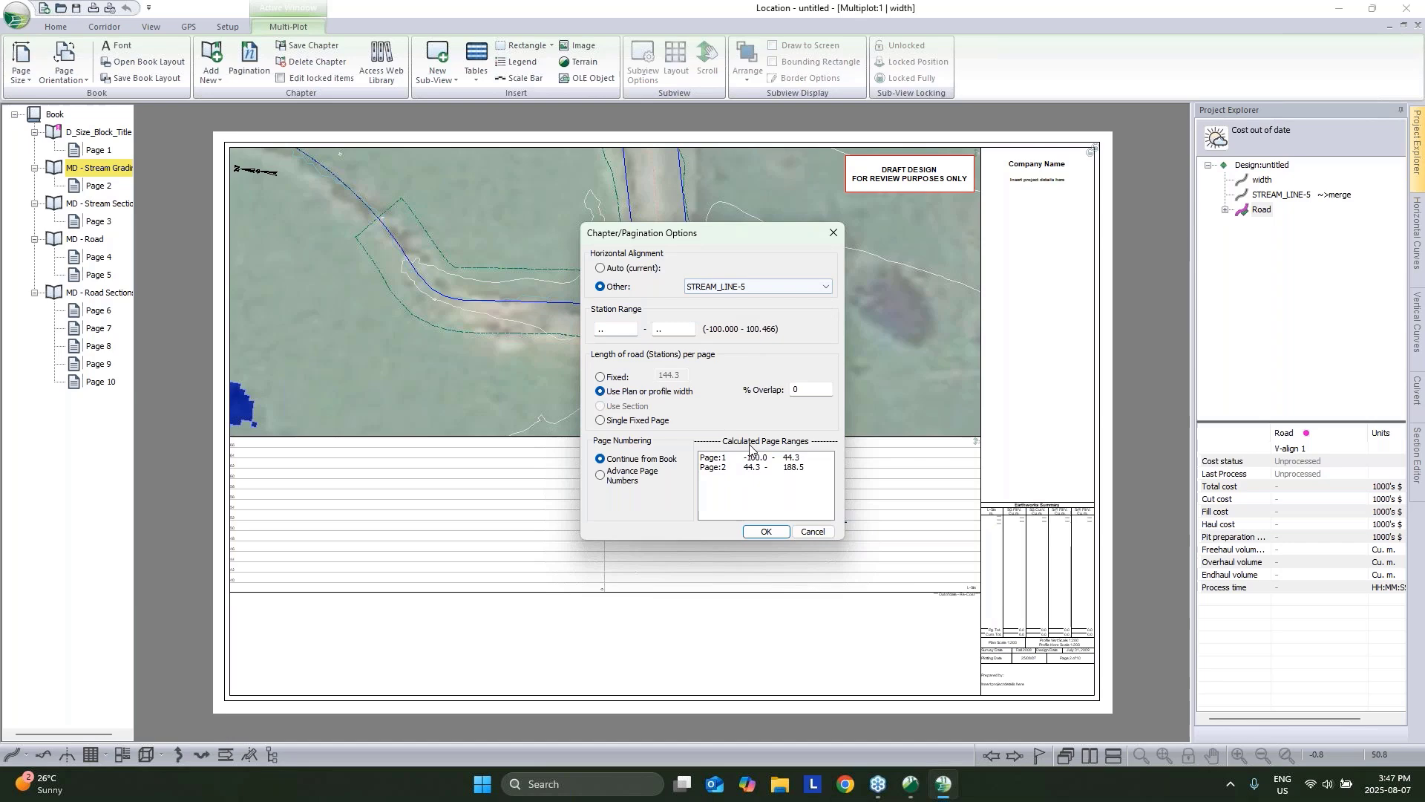
{"action": "left_click", "coordinate": [765, 532]}
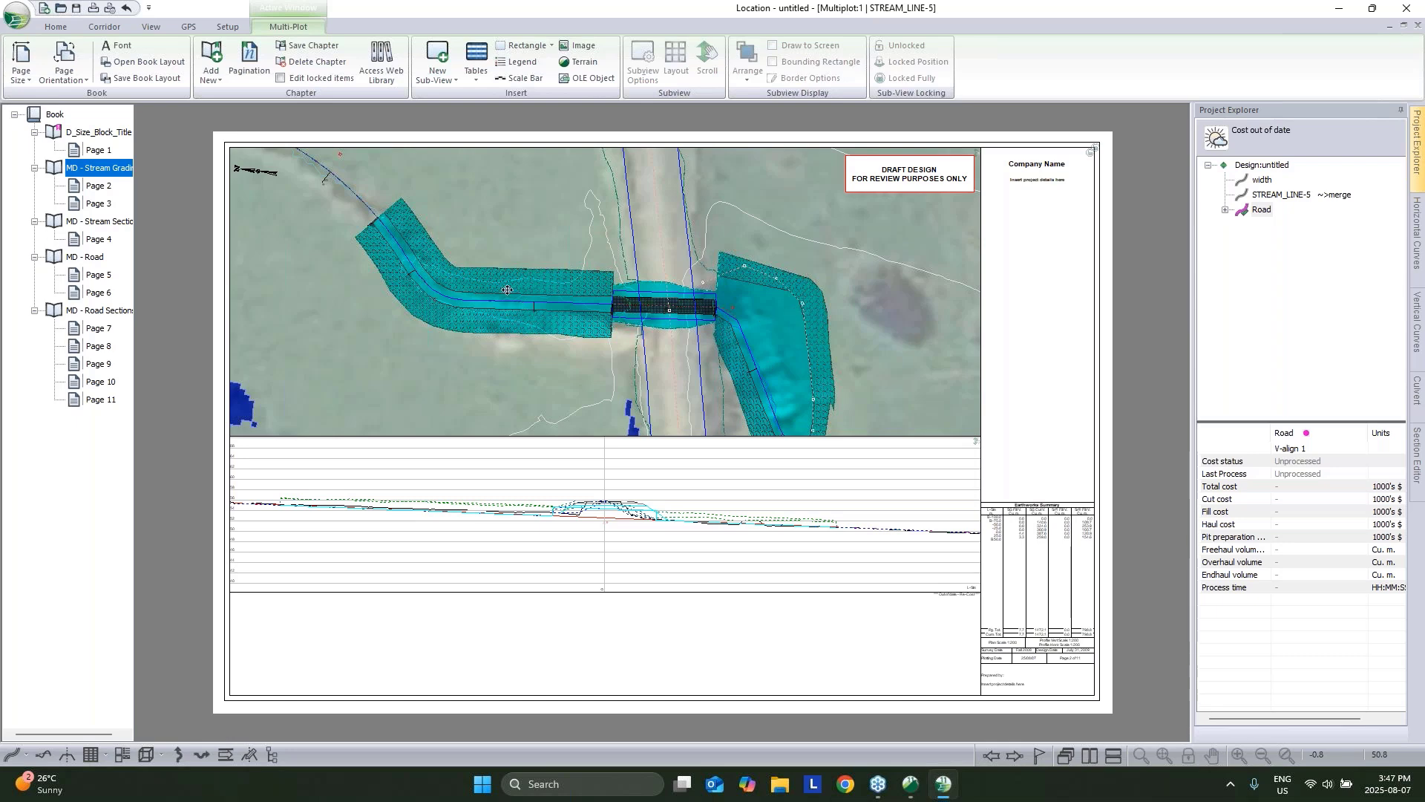
{"action": "scroll", "coordinate": [507, 290], "scroll_direction": "up", "scroll_amount": 5}
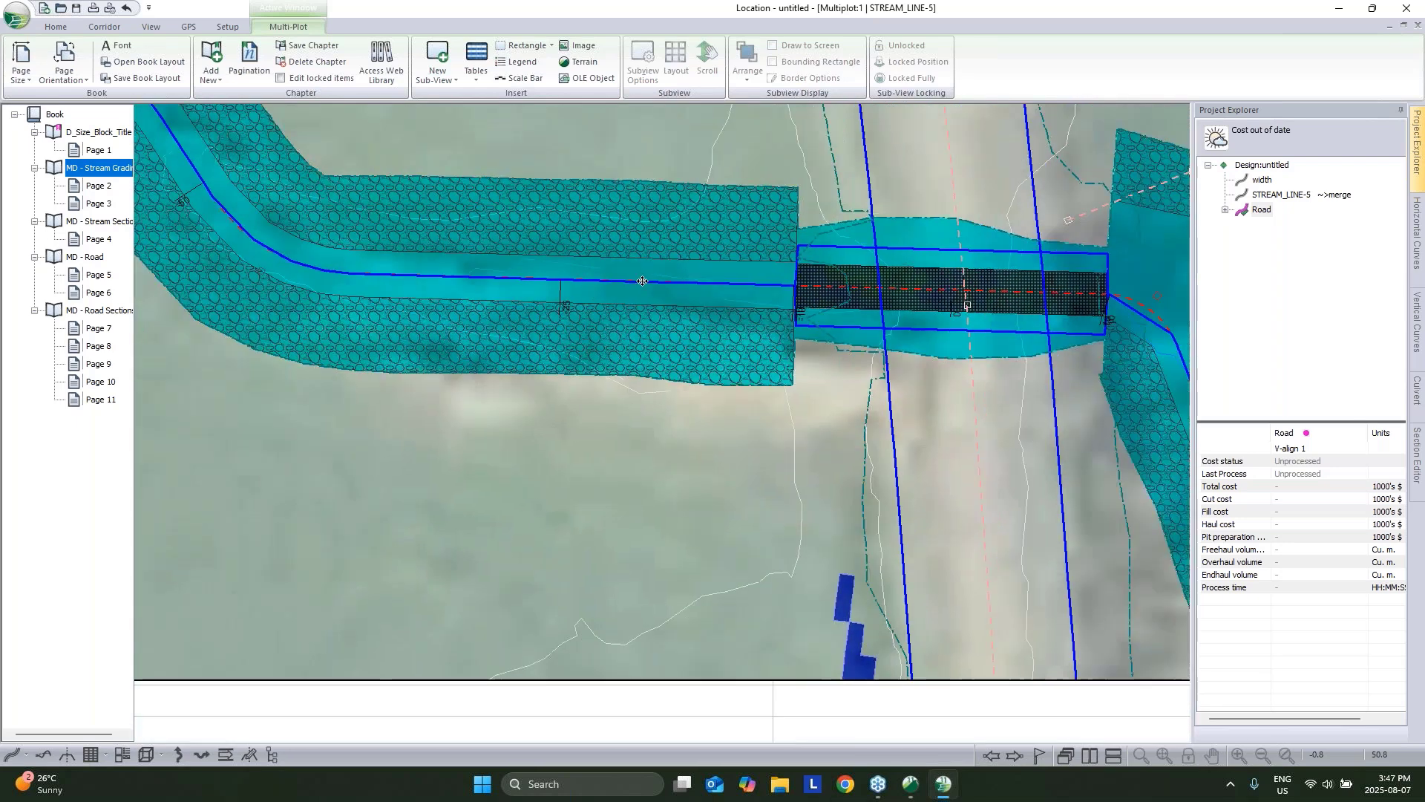
{"action": "scroll", "coordinate": [642, 280], "scroll_direction": "down", "scroll_amount": 3}
{"action": "scroll", "coordinate": [766, 332], "scroll_direction": "up", "scroll_amount": 2}
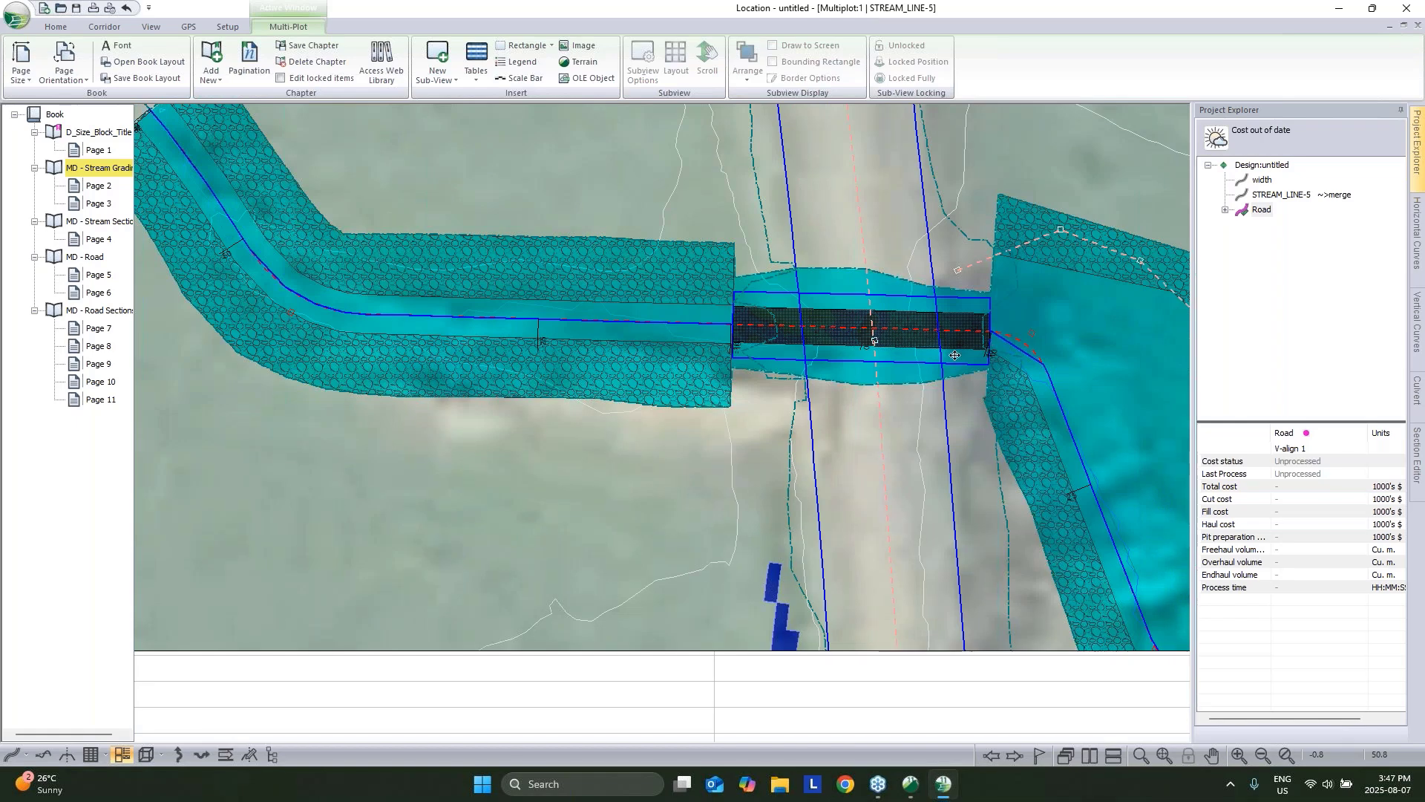
Set the stream sections chapter's horizontal alignment to STREAM_LINE-5 and display its cross-sections on Page 5.
{"action": "left_click", "coordinate": [99, 222]}
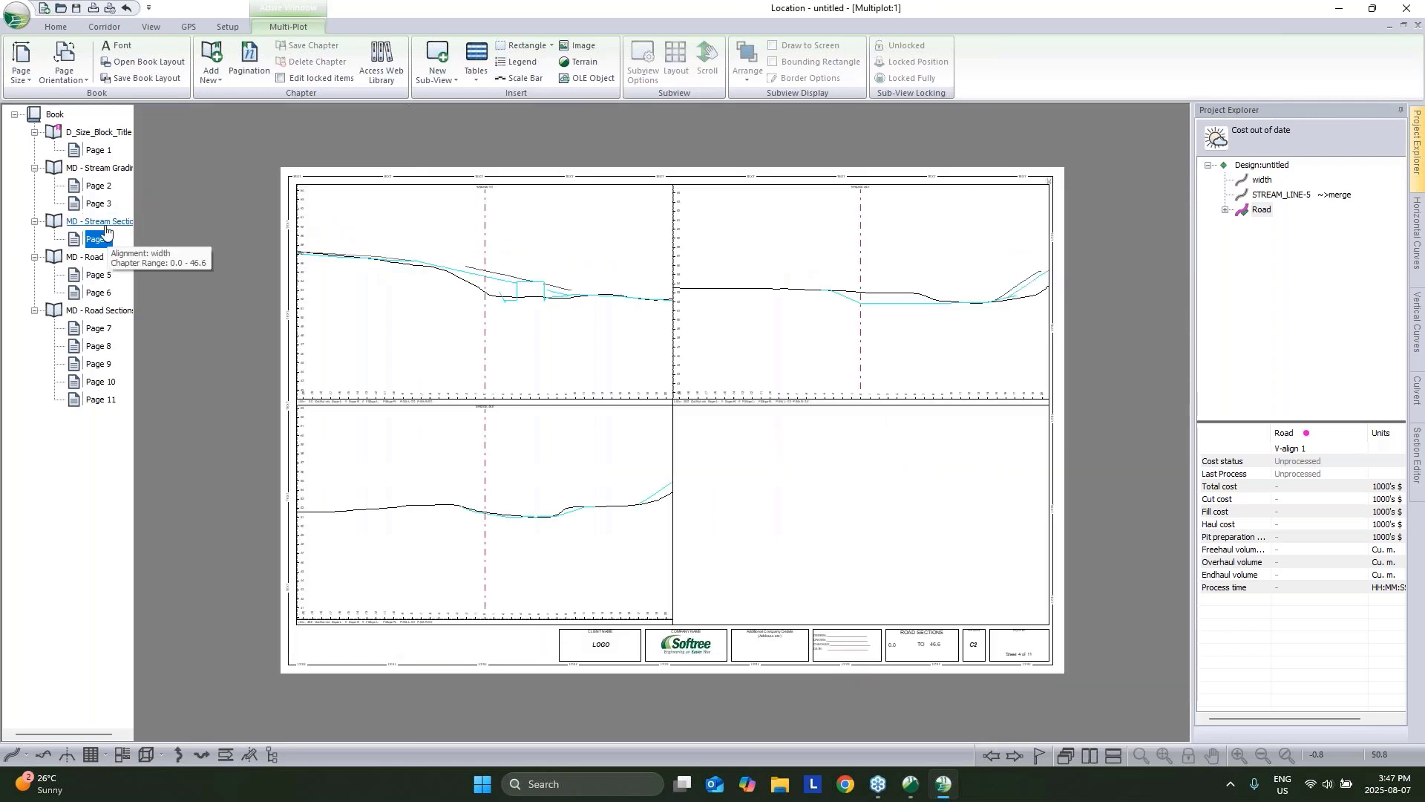
{"action": "right_click", "coordinate": [103, 226]}
{"action": "left_click", "coordinate": [201, 349]}
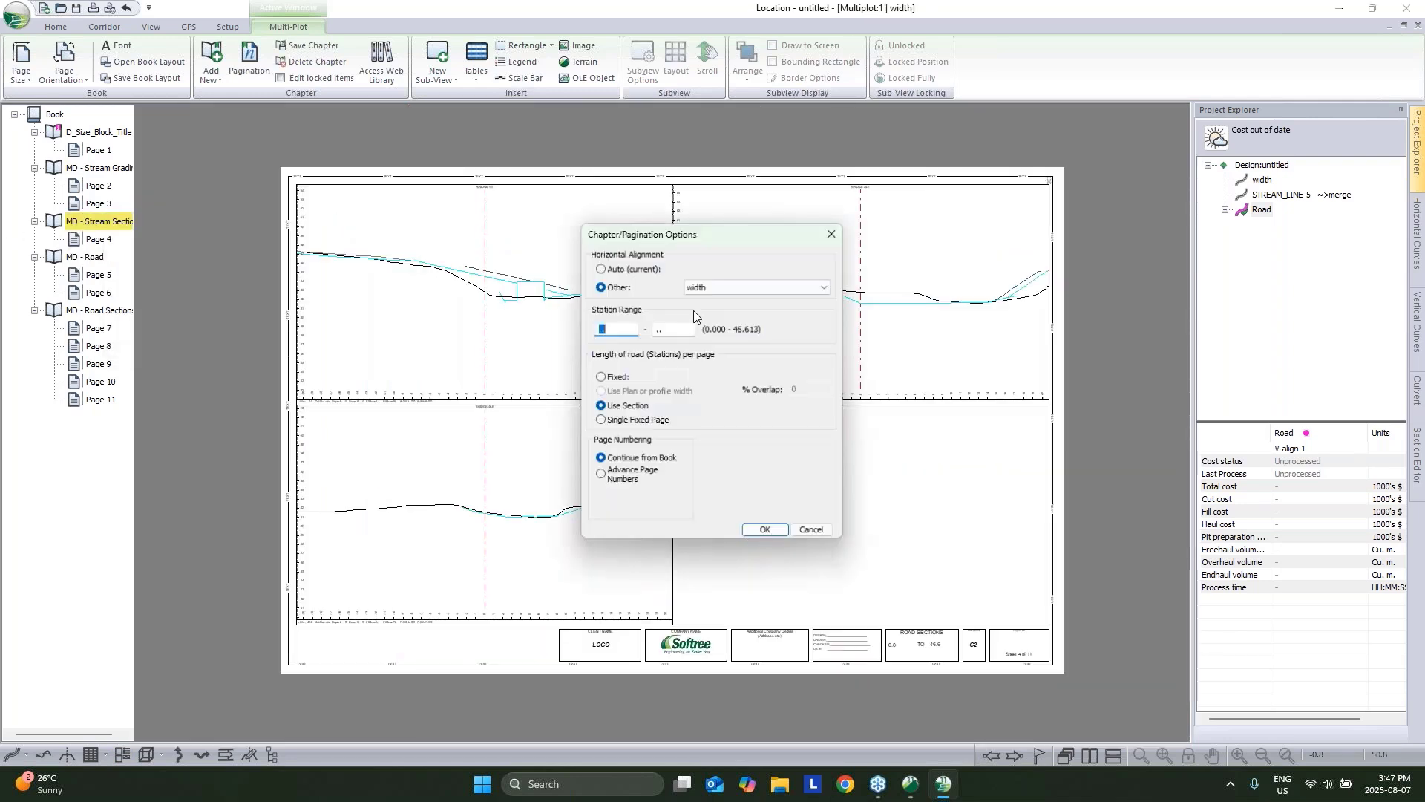
{"action": "left_click", "coordinate": [731, 290]}
{"action": "left_click", "coordinate": [735, 309]}
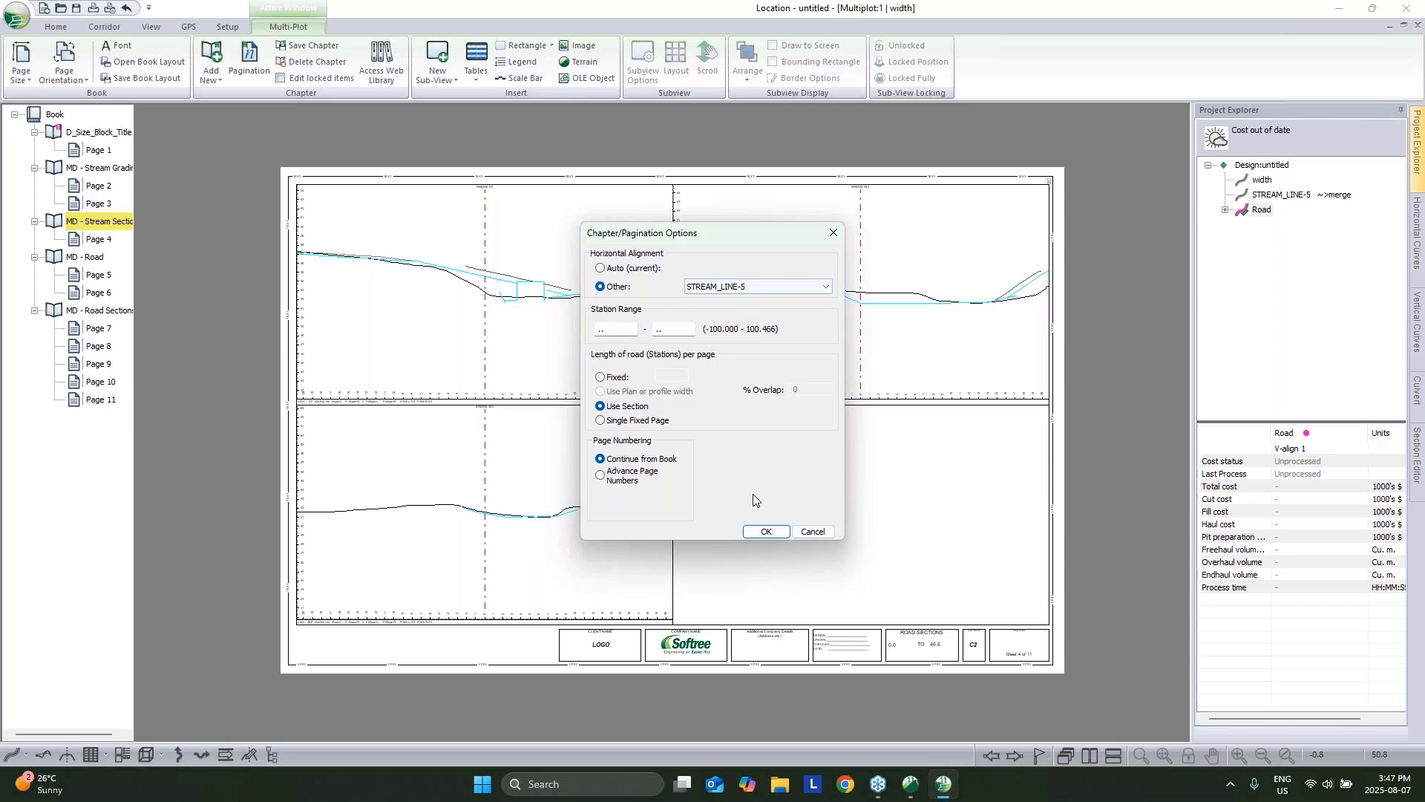
{"action": "left_click", "coordinate": [766, 532]}
{"action": "left_click", "coordinate": [98, 256]}
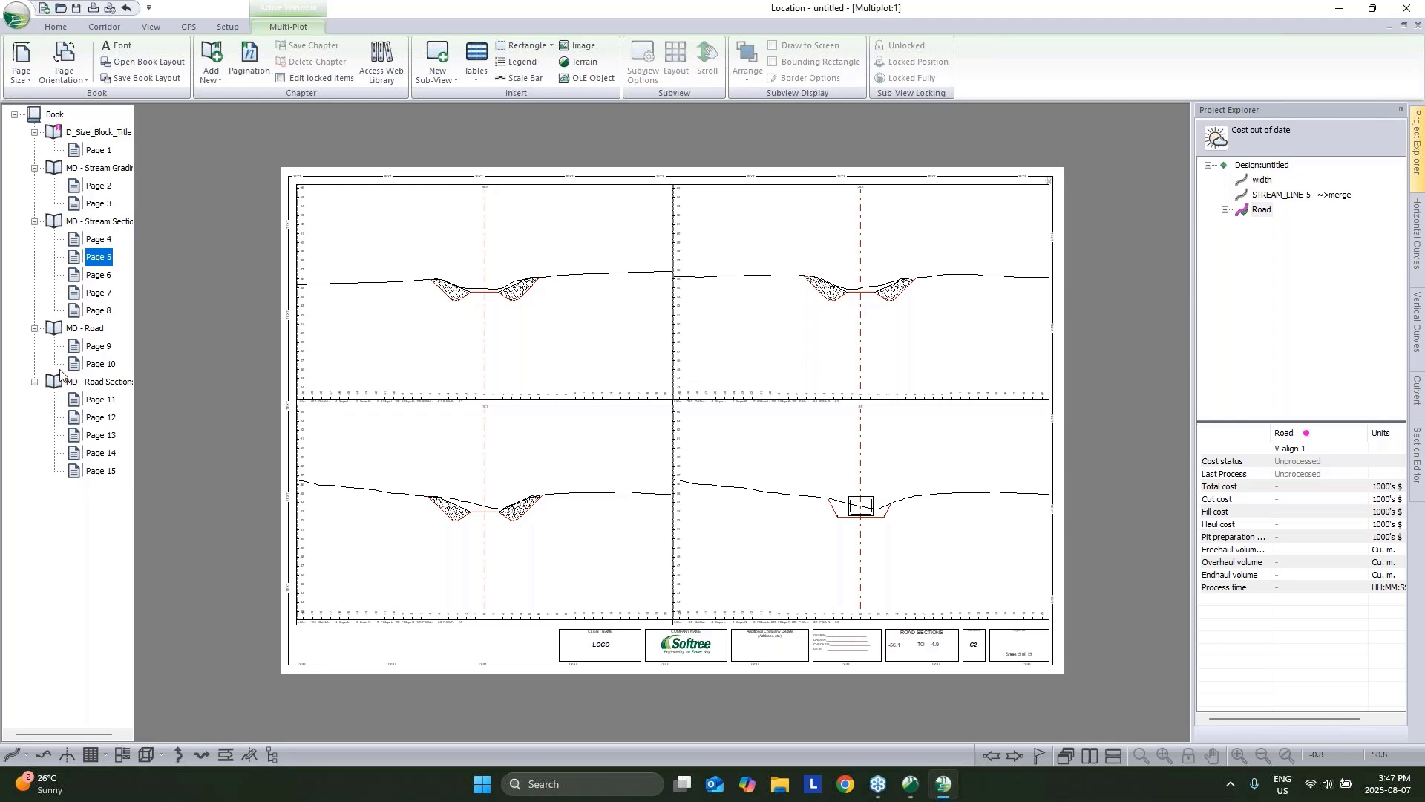
Set the MD - Road chapter's horizontal alignment to Road in its pagination options.
{"action": "left_click", "coordinate": [85, 329]}
{"action": "right_click", "coordinate": [90, 332]}
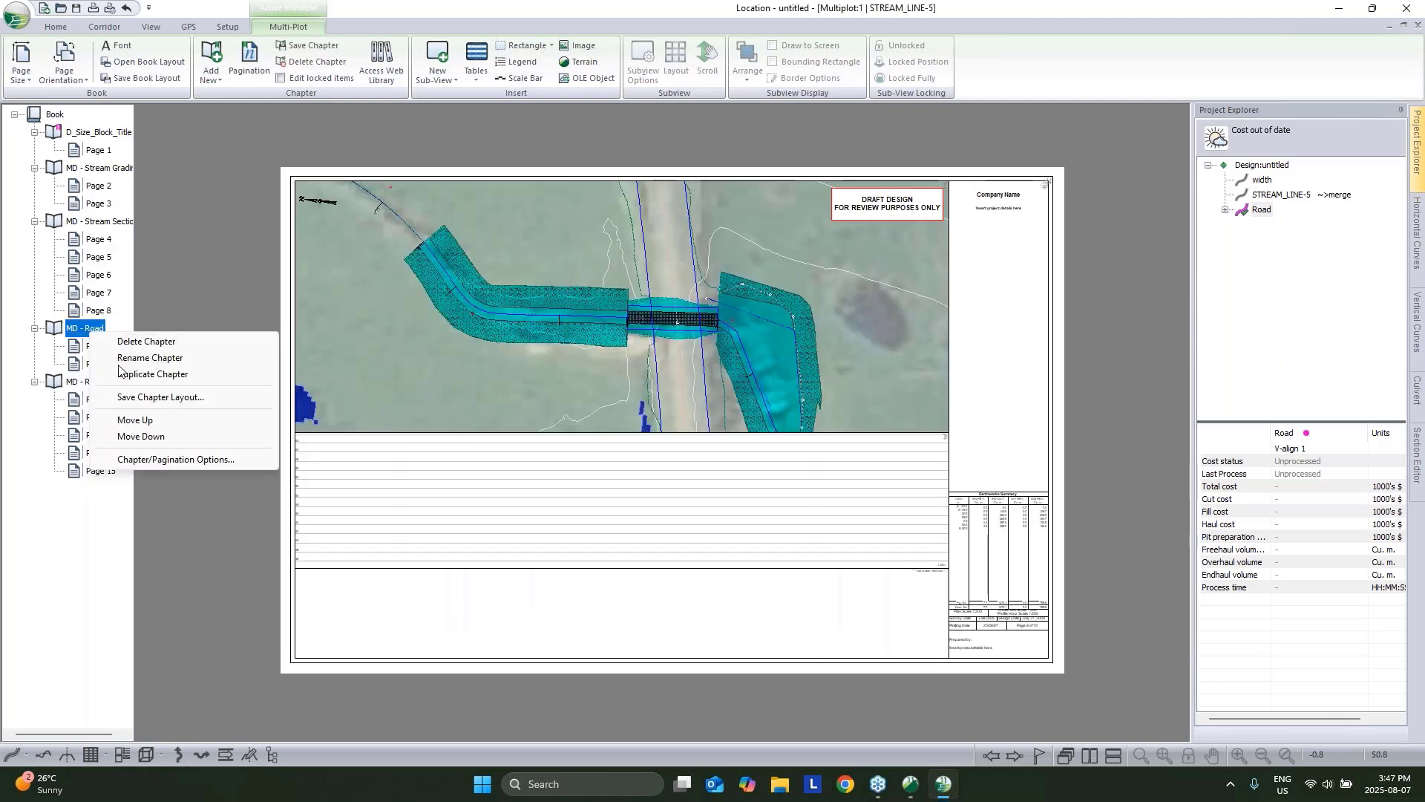
{"action": "left_click", "coordinate": [175, 460]}
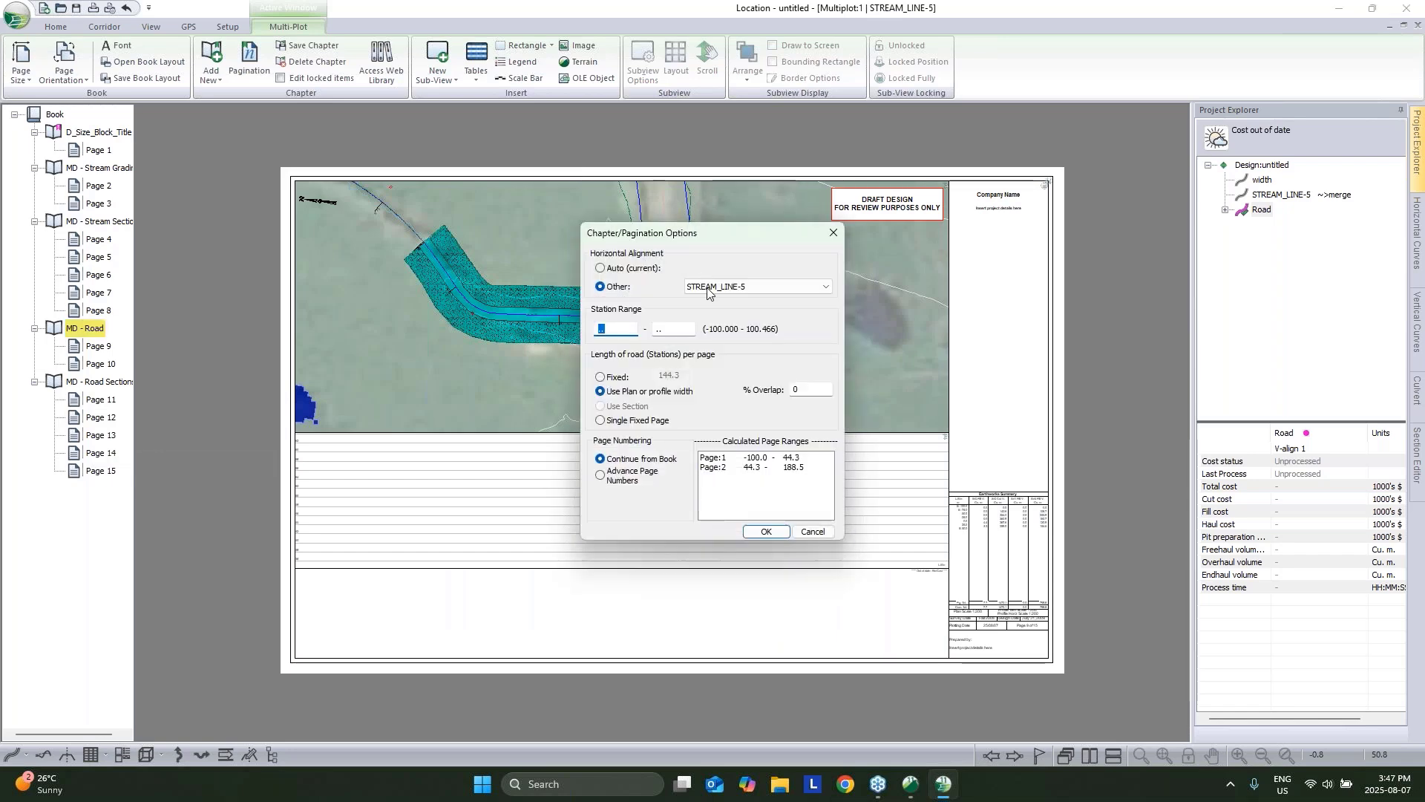
{"action": "left_click", "coordinate": [707, 290]}
{"action": "left_click", "coordinate": [708, 315]}
{"action": "left_click", "coordinate": [769, 531]}
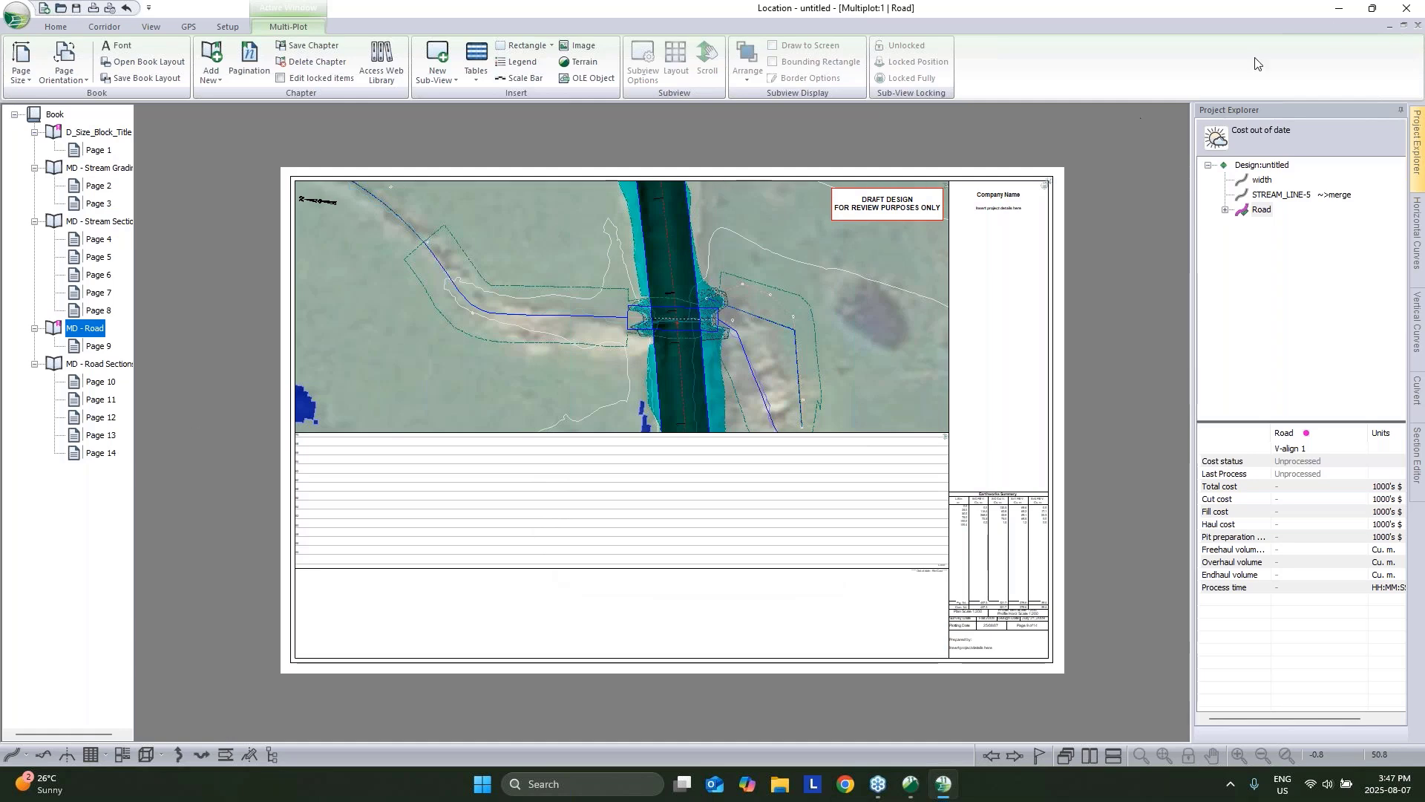
Restore the Multiplot window to a smaller size, move it off the plan view and minimise it.
{"action": "left_click", "coordinate": [1408, 27]}
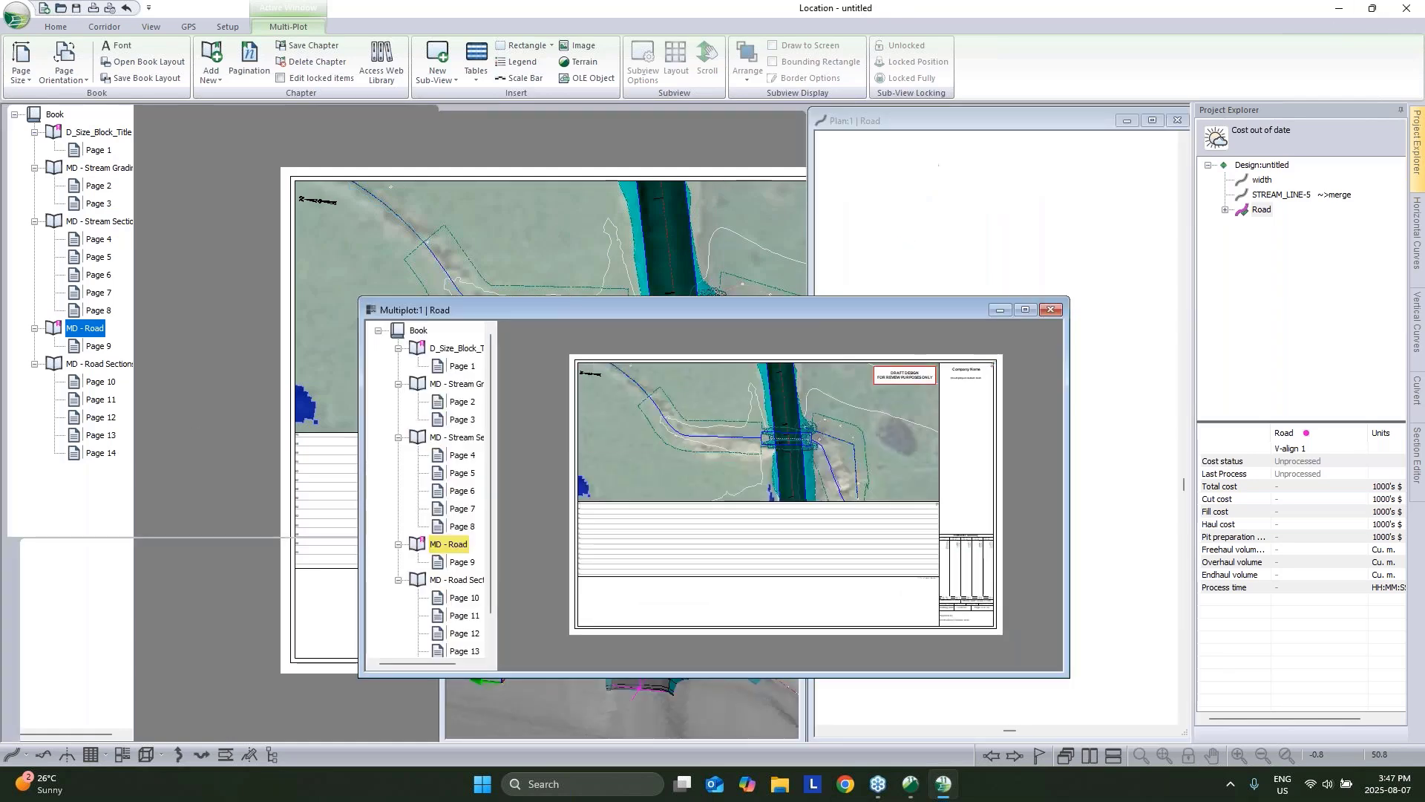
{"action": "right_click", "coordinate": [1053, 225]}
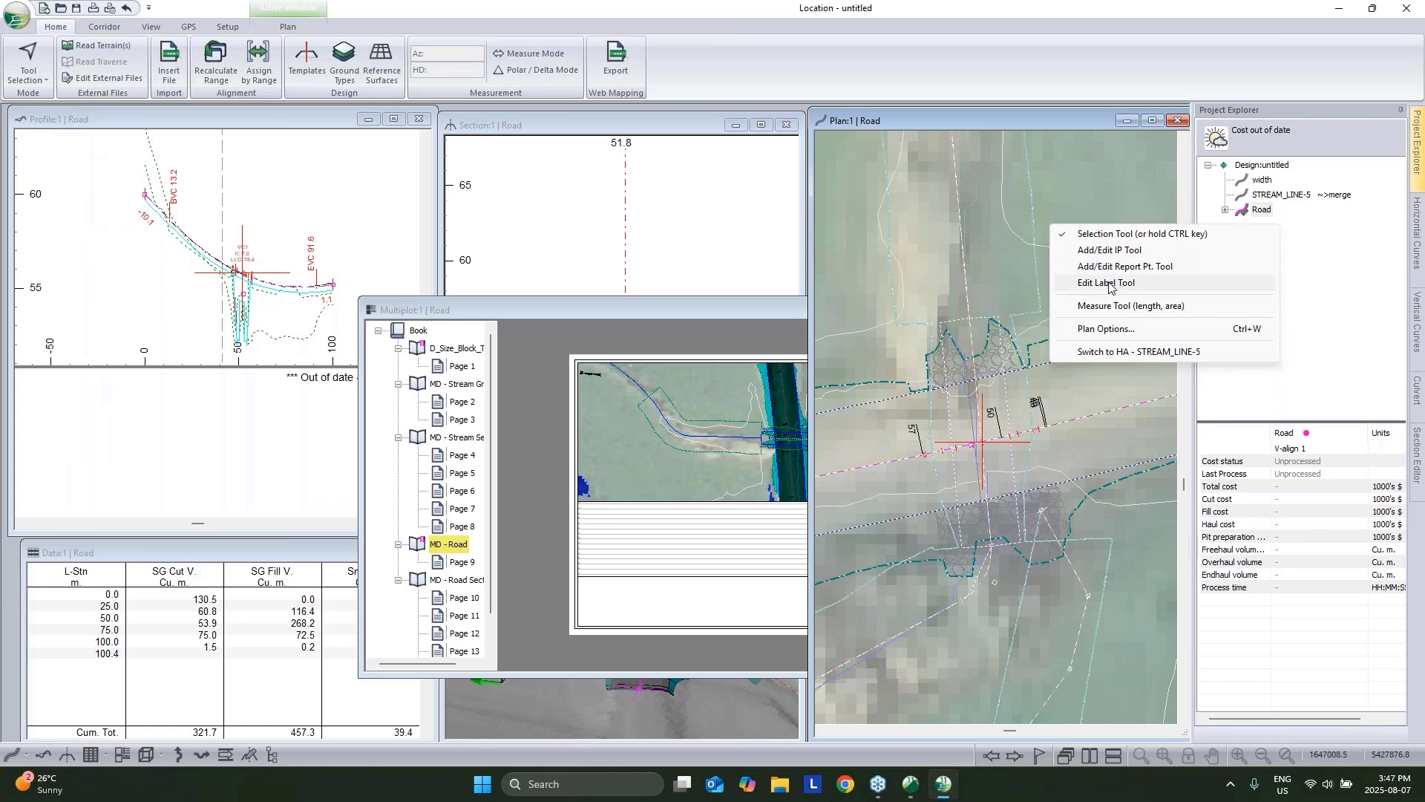
{"action": "left_click", "coordinate": [603, 318]}
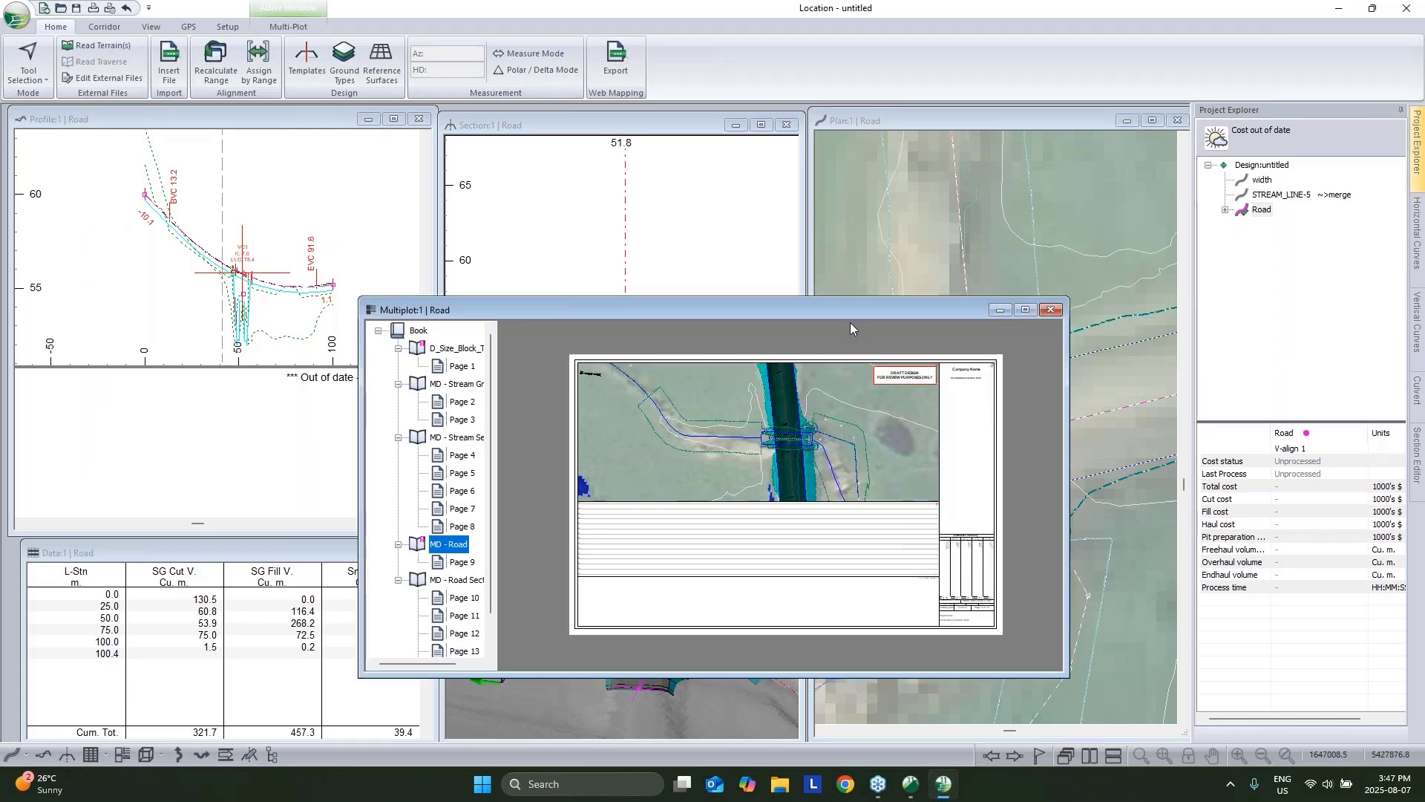
{"action": "left_click_drag", "start_coordinate": [867, 307], "coordinate": [589, 316]}
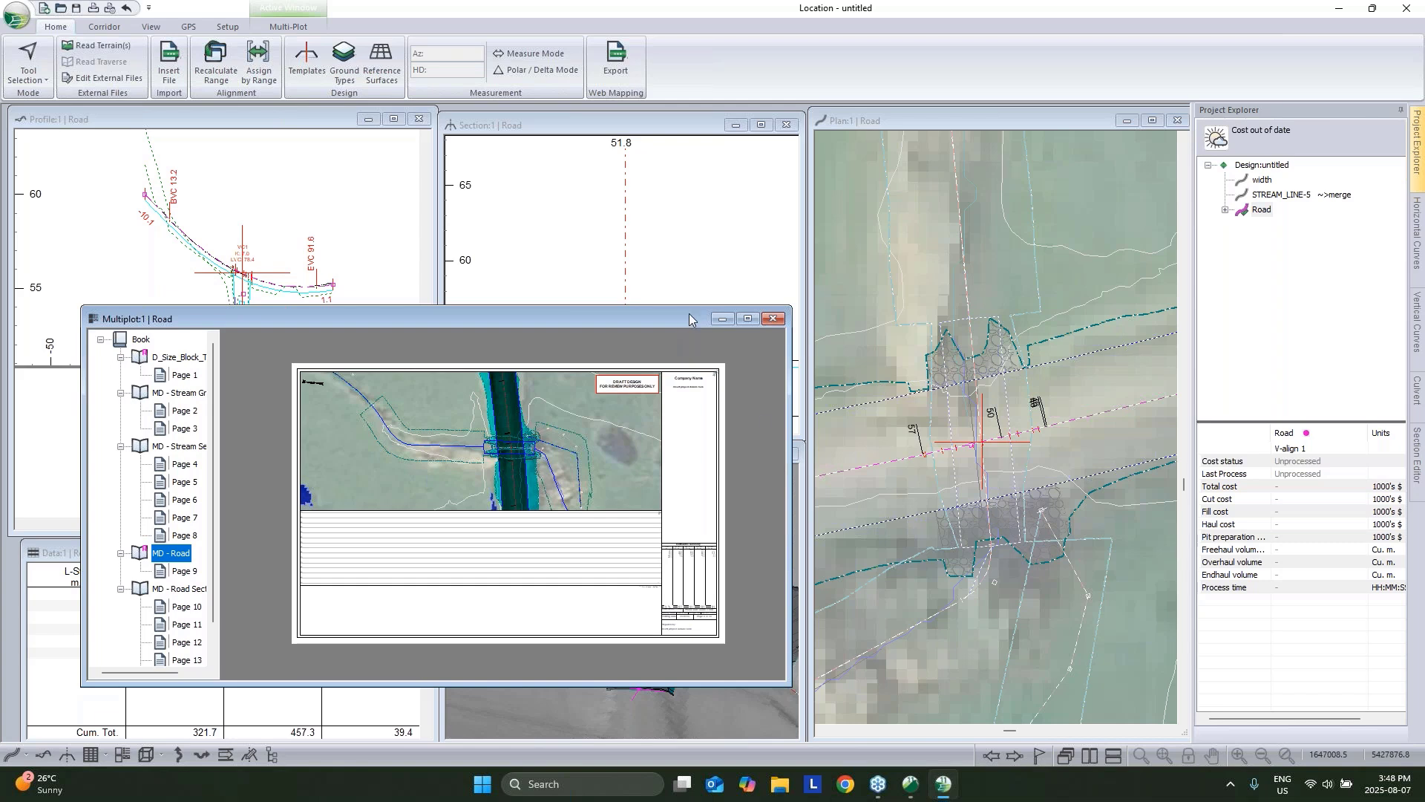
{"action": "left_click", "coordinate": [722, 319]}
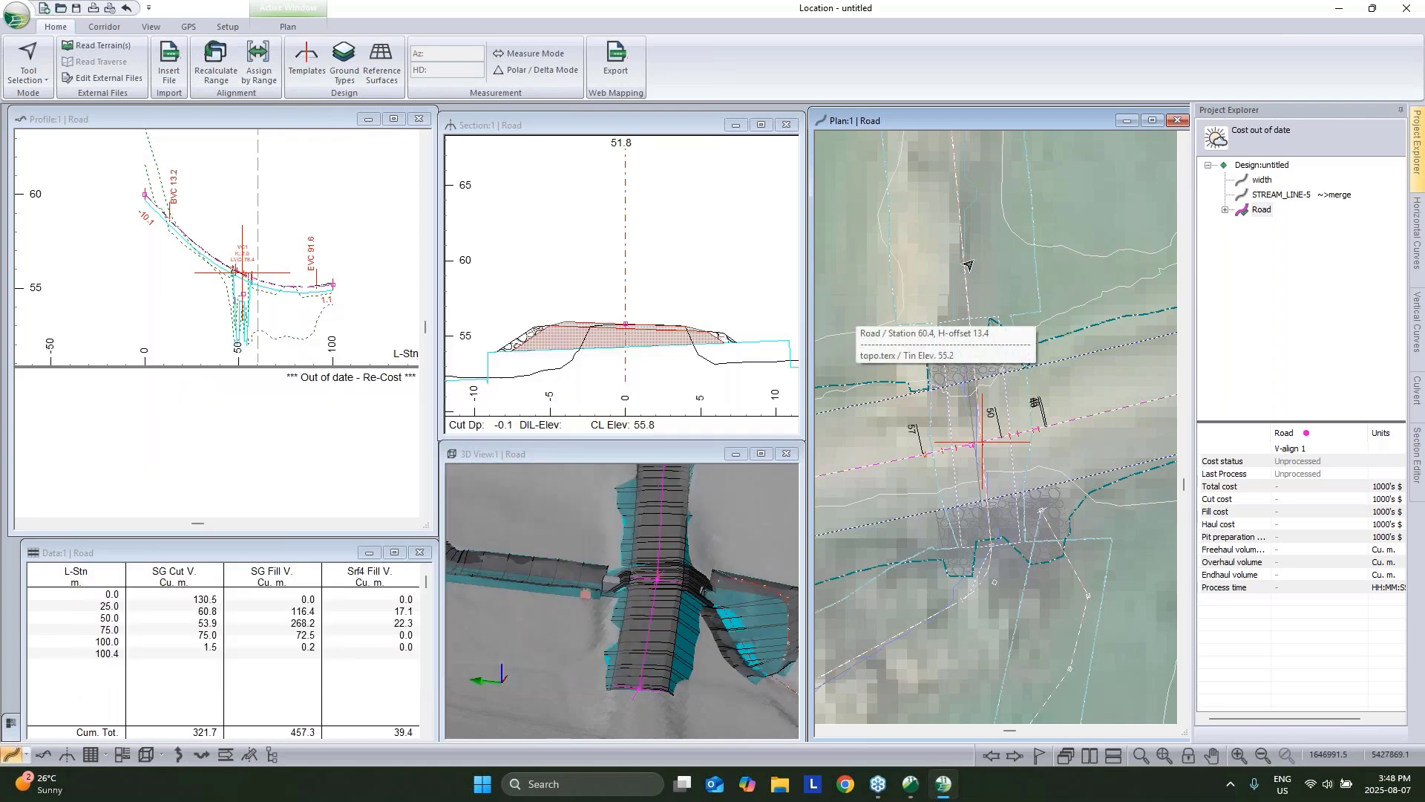
Make STREAM_LINE-5 the active alignment and display its cross-section at station 0.0, focused on the box culvert.
{"action": "scroll", "coordinate": [991, 439], "scroll_direction": "down", "scroll_amount": 5}
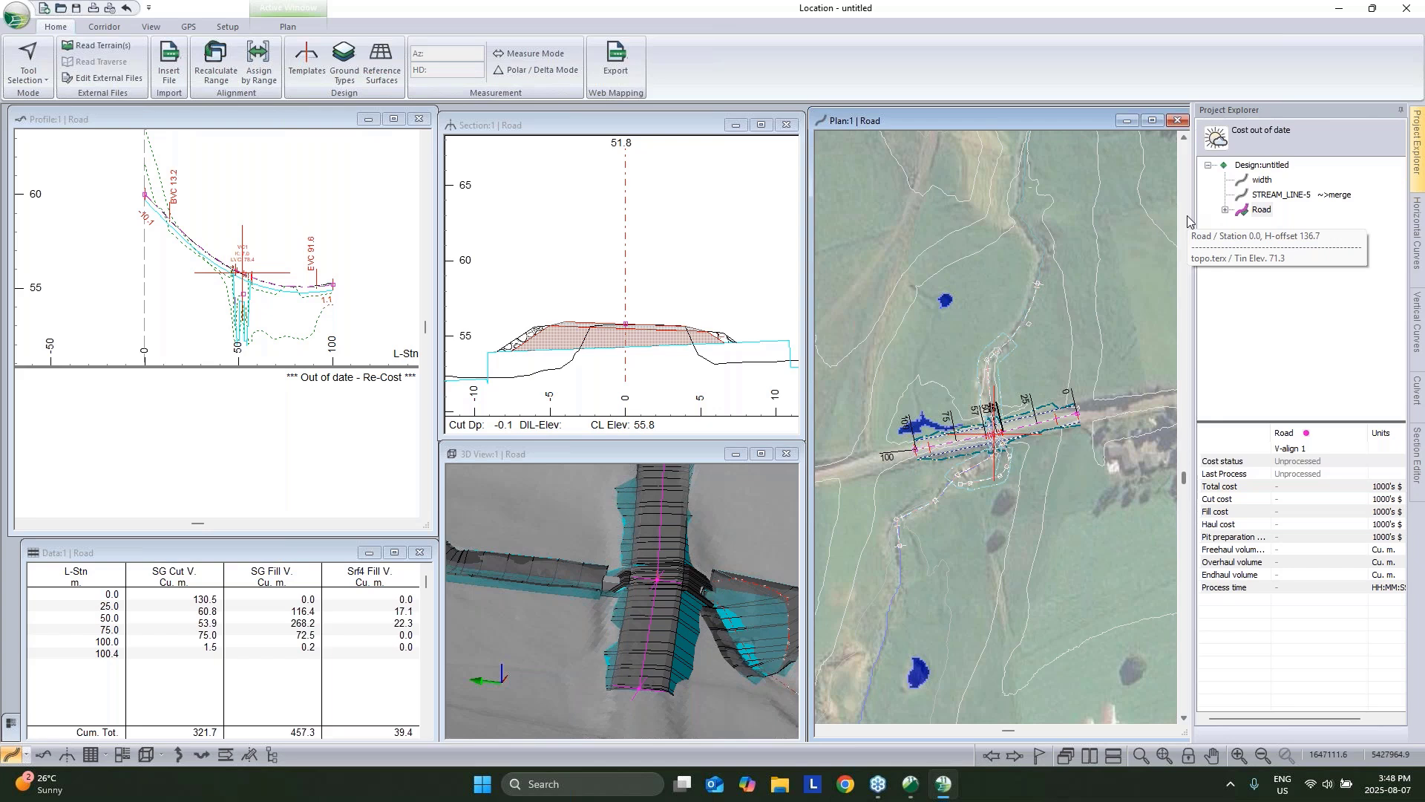
{"action": "left_click", "coordinate": [1298, 199]}
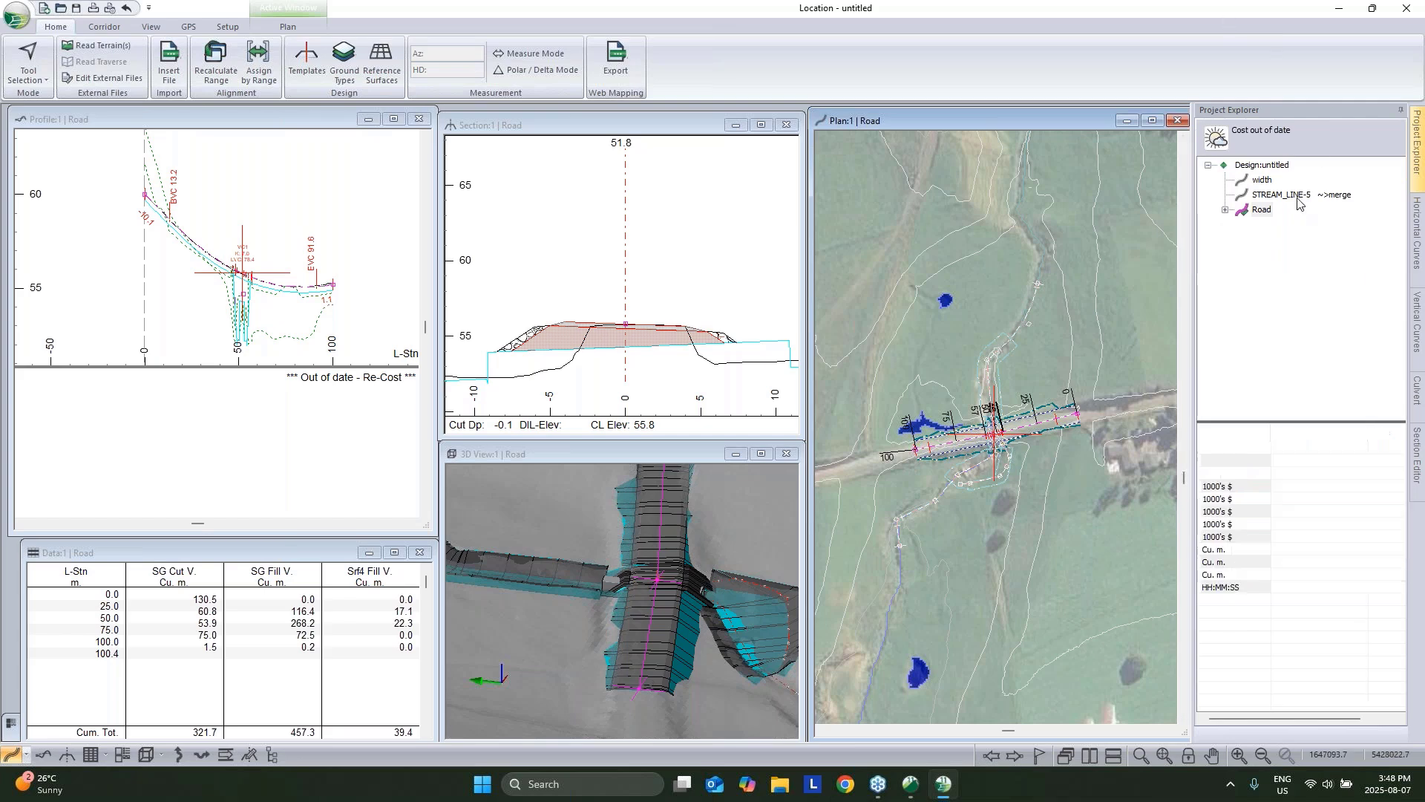
{"action": "left_click", "coordinate": [369, 196]}
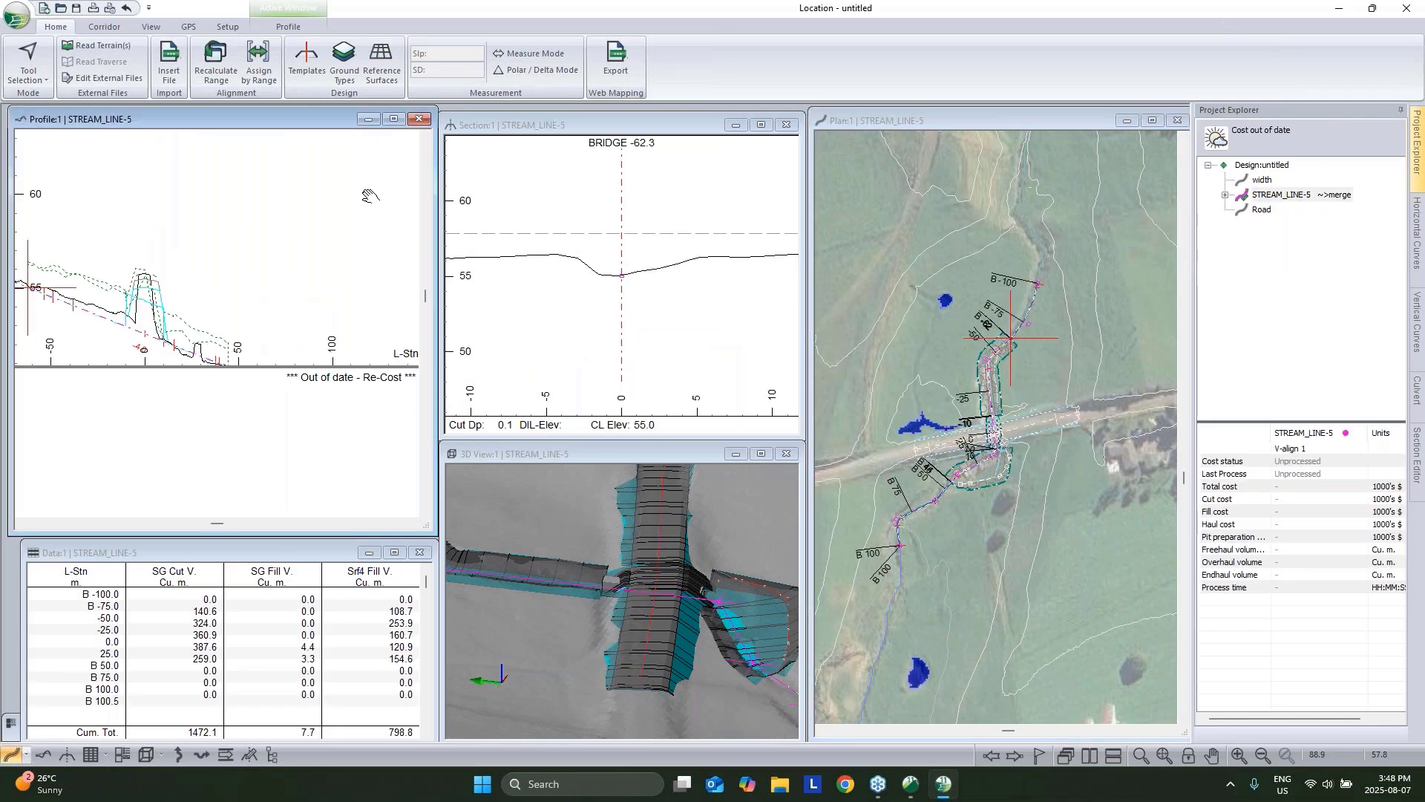
{"action": "scroll", "coordinate": [370, 196], "scroll_direction": "down", "scroll_amount": 2}
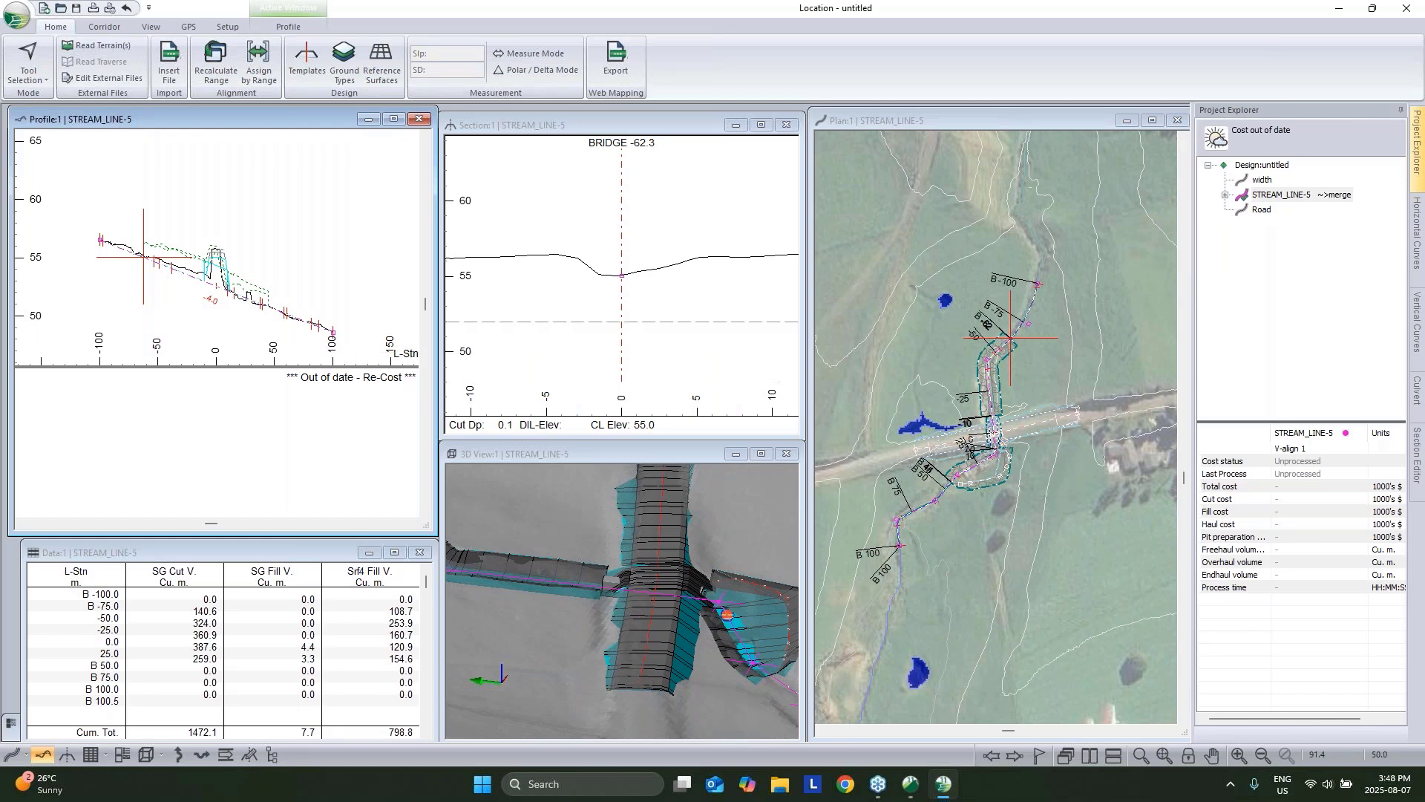
{"action": "left_click", "coordinate": [216, 291]}
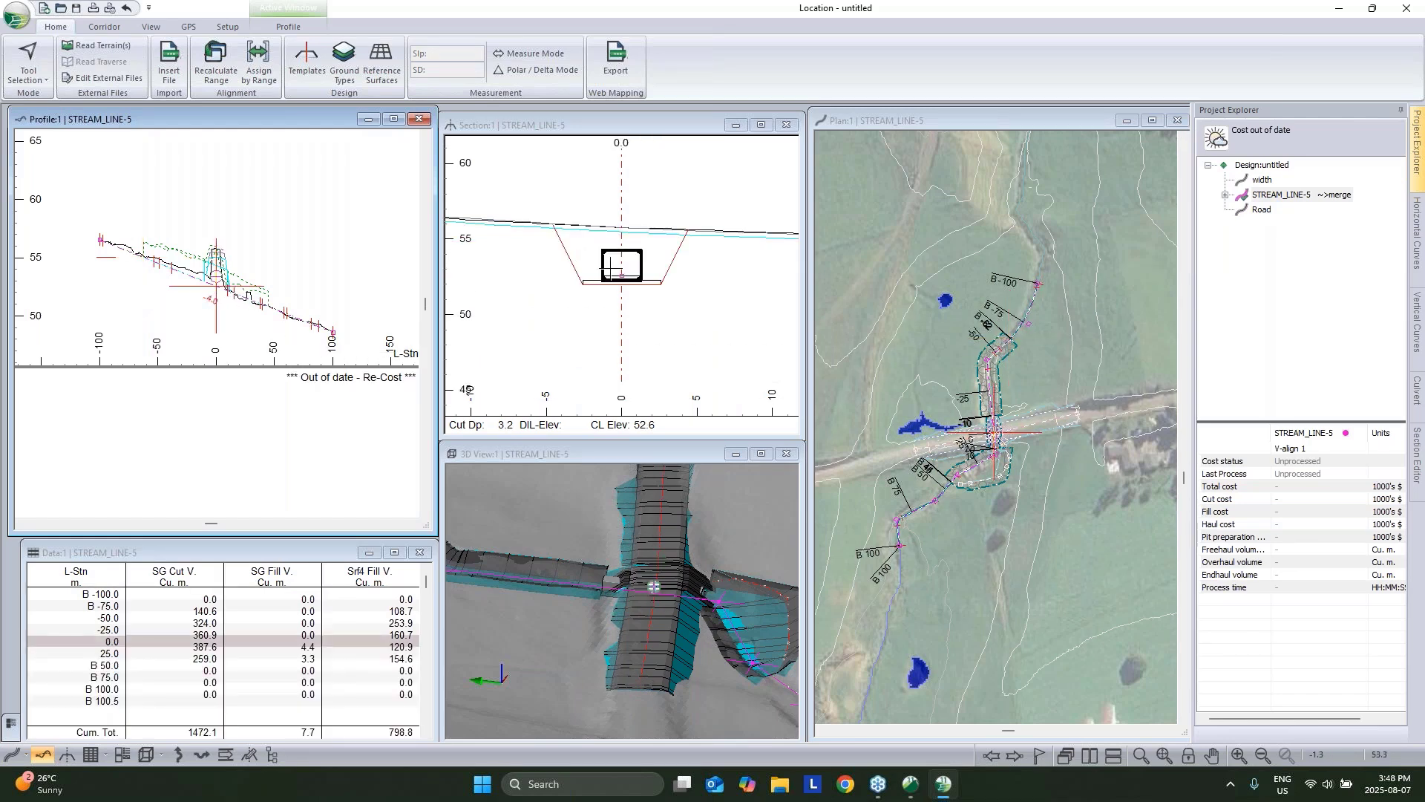
{"action": "scroll", "coordinate": [622, 266], "scroll_direction": "up", "scroll_amount": 3}
{"action": "scroll", "coordinate": [649, 285], "scroll_direction": "up", "scroll_amount": 3}
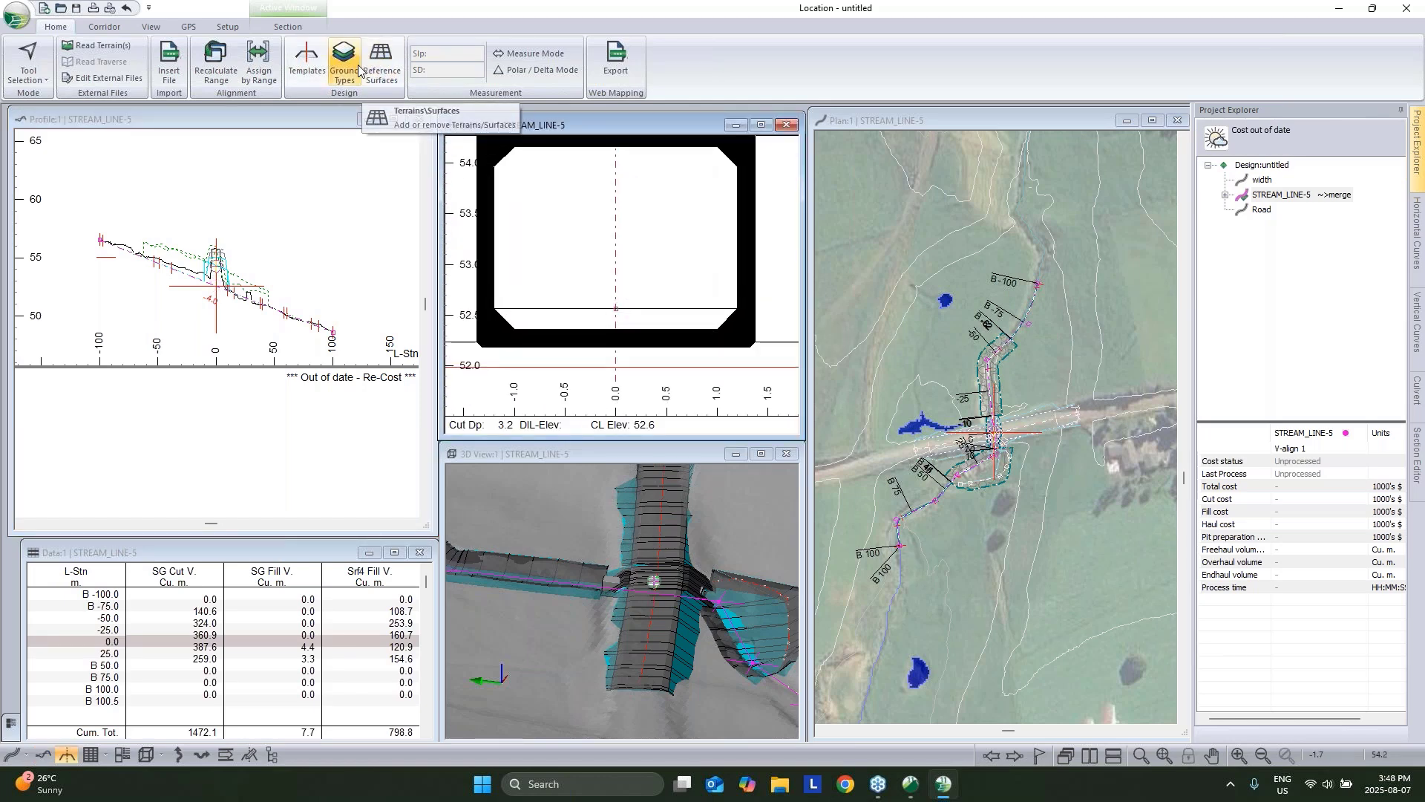
Inspect the connection settings of the left box culvert component in the BOX template, then close without changes.
{"action": "left_click", "coordinate": [306, 61]}
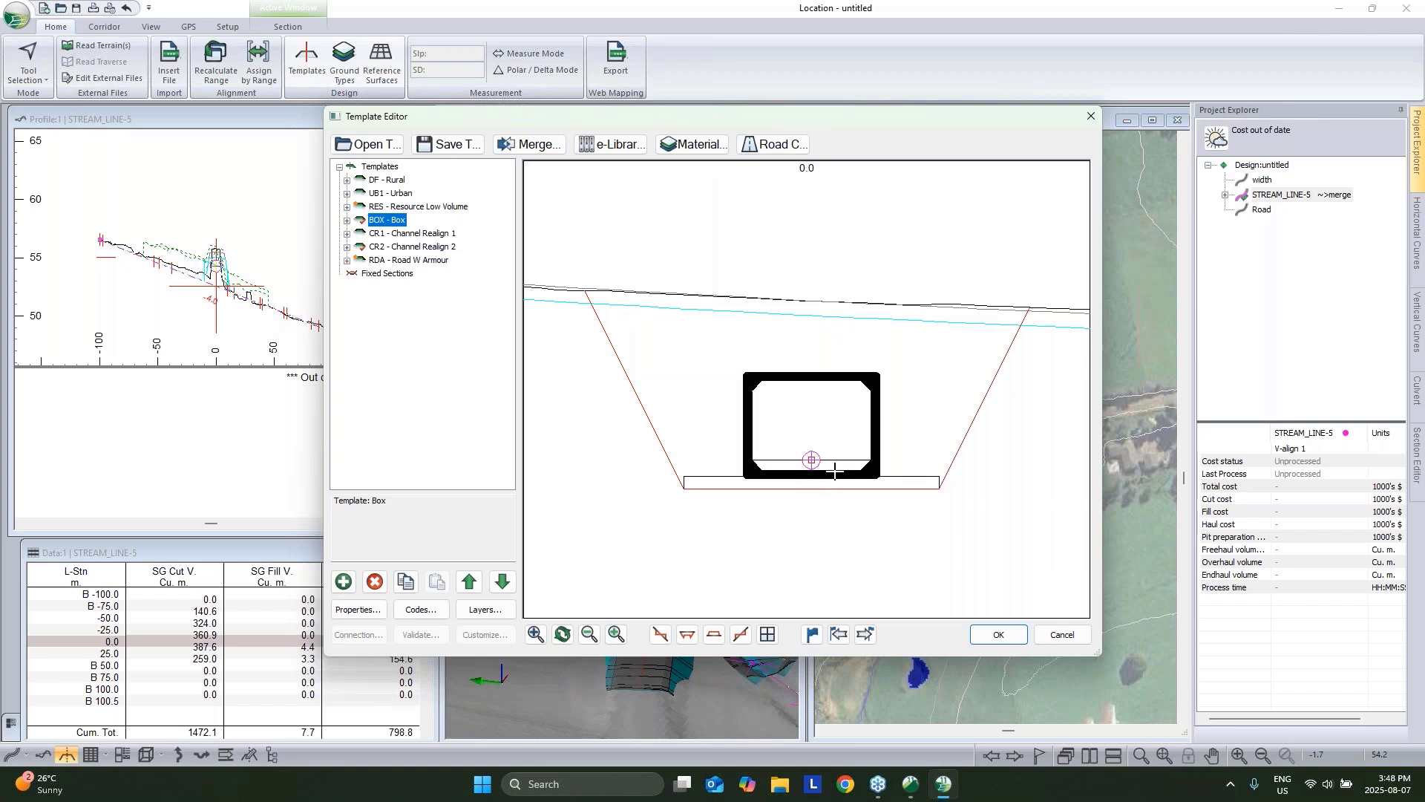
{"action": "mouse_move", "coordinate": [819, 456]}
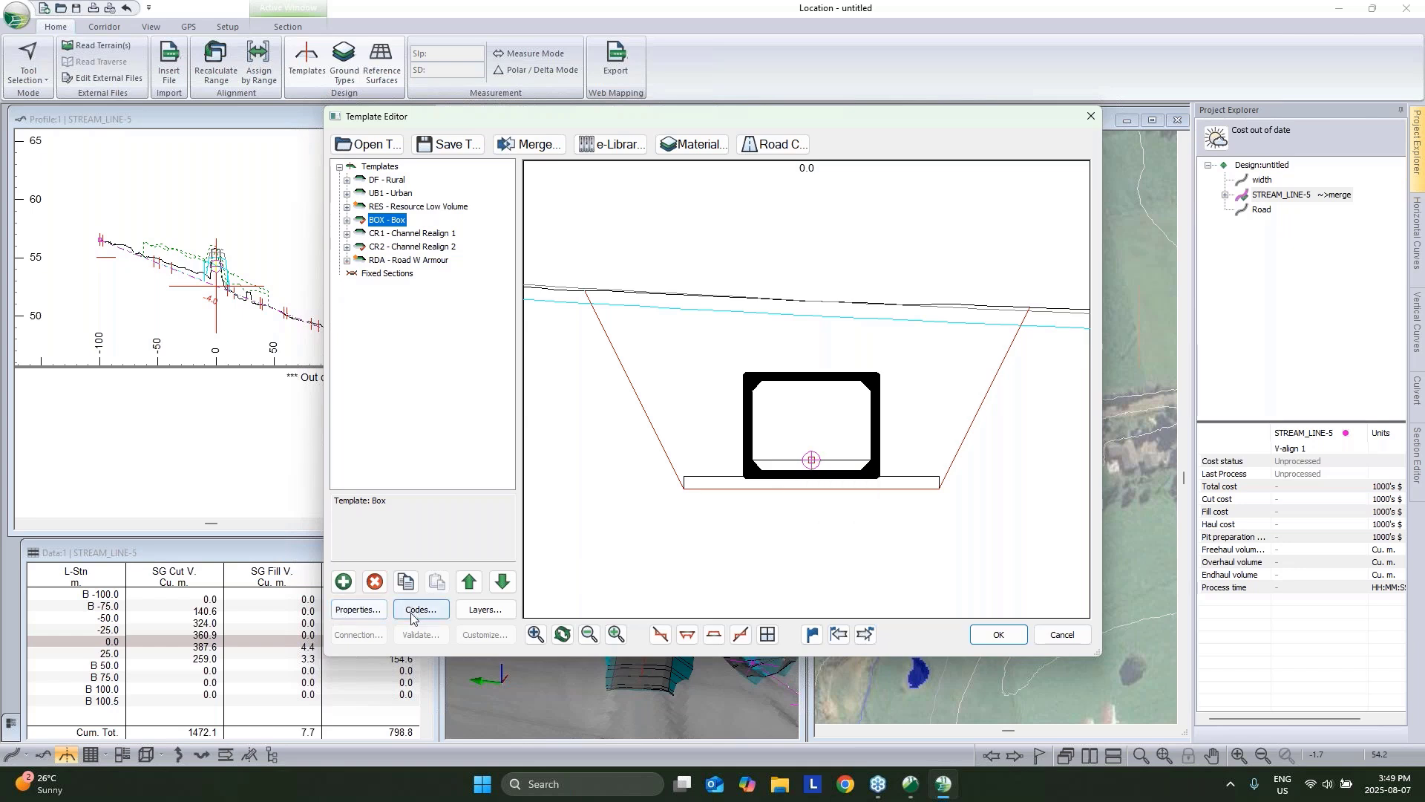
{"action": "double_click", "coordinate": [354, 222]}
{"action": "left_click", "coordinate": [401, 233]}
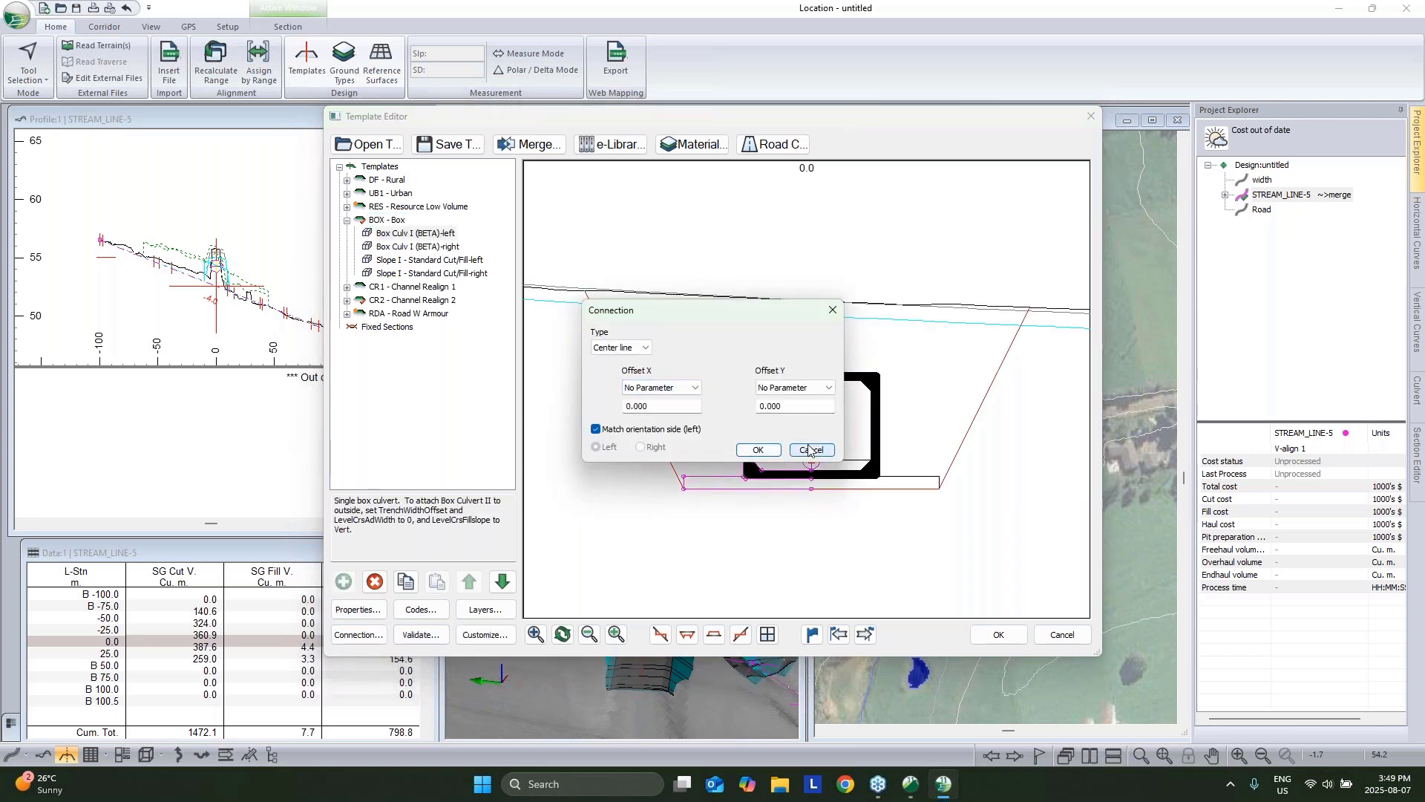
{"action": "left_click", "coordinate": [809, 450]}
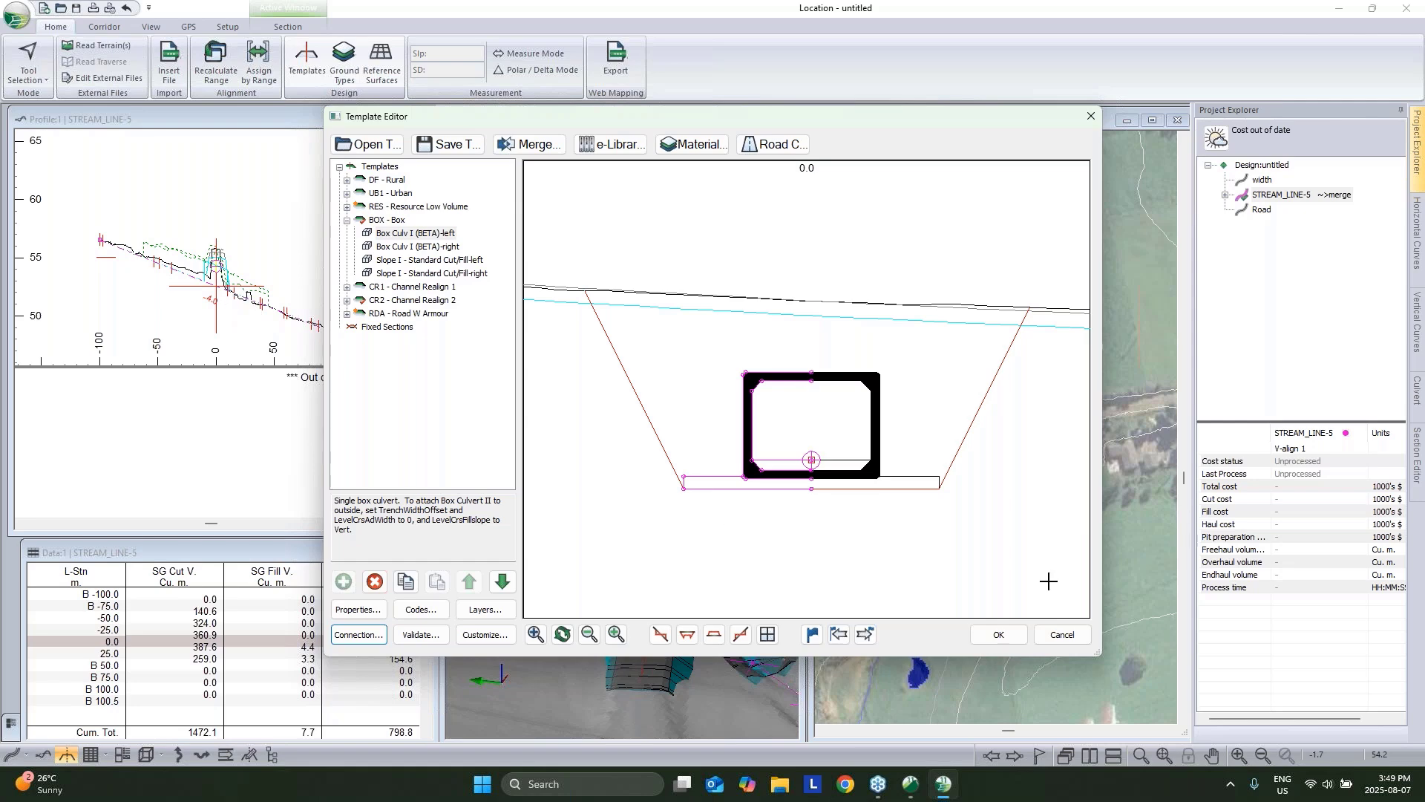
{"action": "left_click", "coordinate": [1051, 636]}
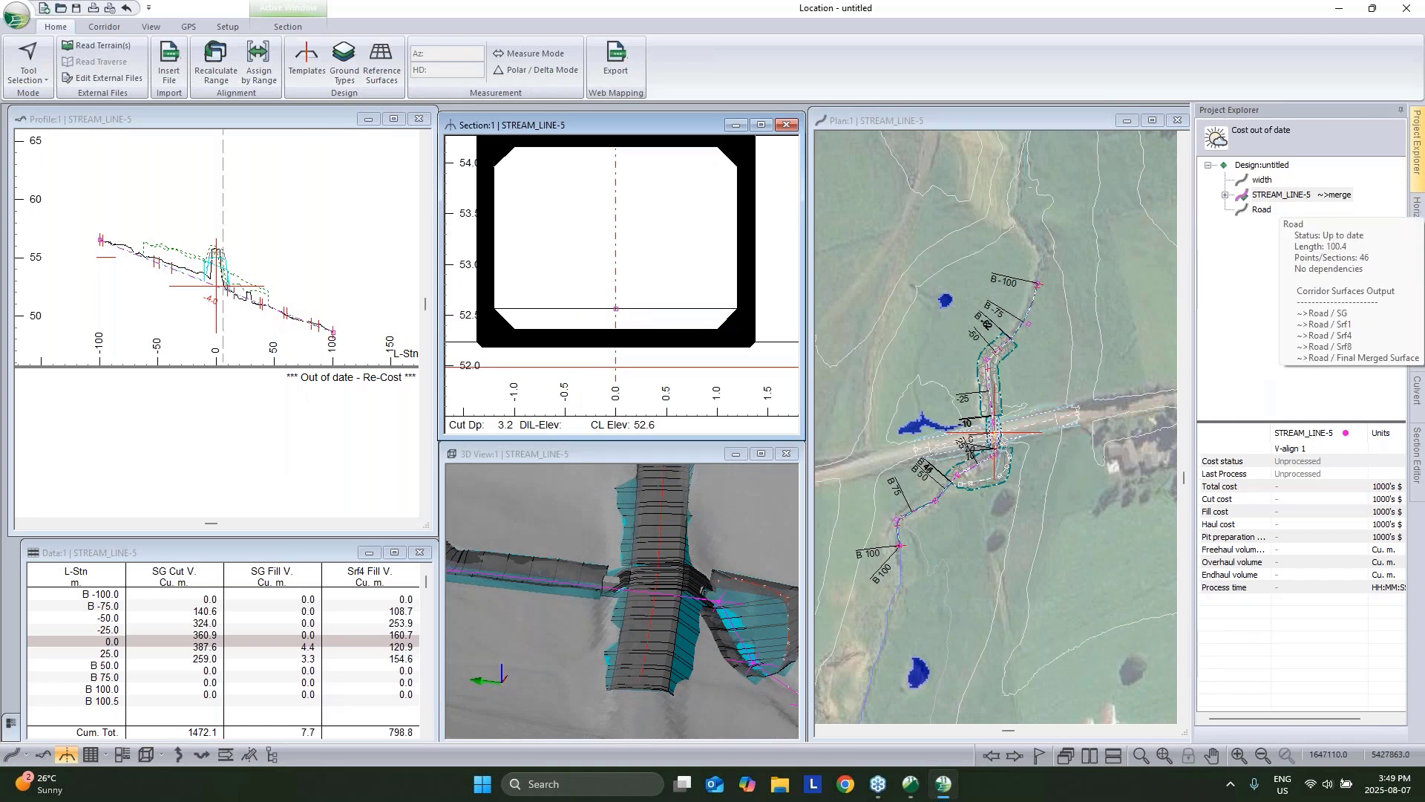
Review the reference surfaces list and check the merge setting of STREAM_LINE-5's Final Merged Surface.
{"action": "left_click", "coordinate": [381, 62]}
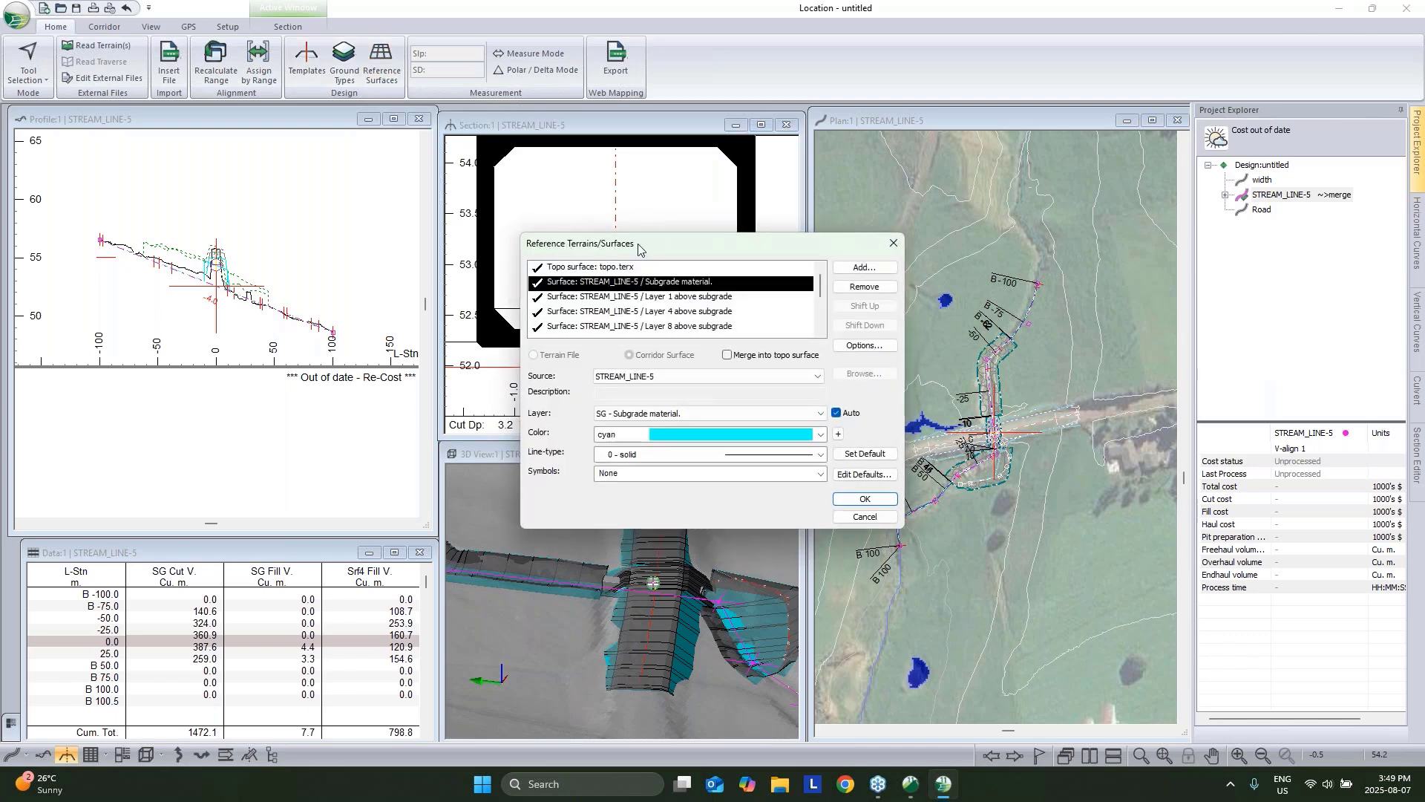
{"action": "scroll", "coordinate": [708, 323], "scroll_direction": "down", "scroll_amount": 2}
{"action": "scroll", "coordinate": [707, 324], "scroll_direction": "up", "scroll_amount": 2}
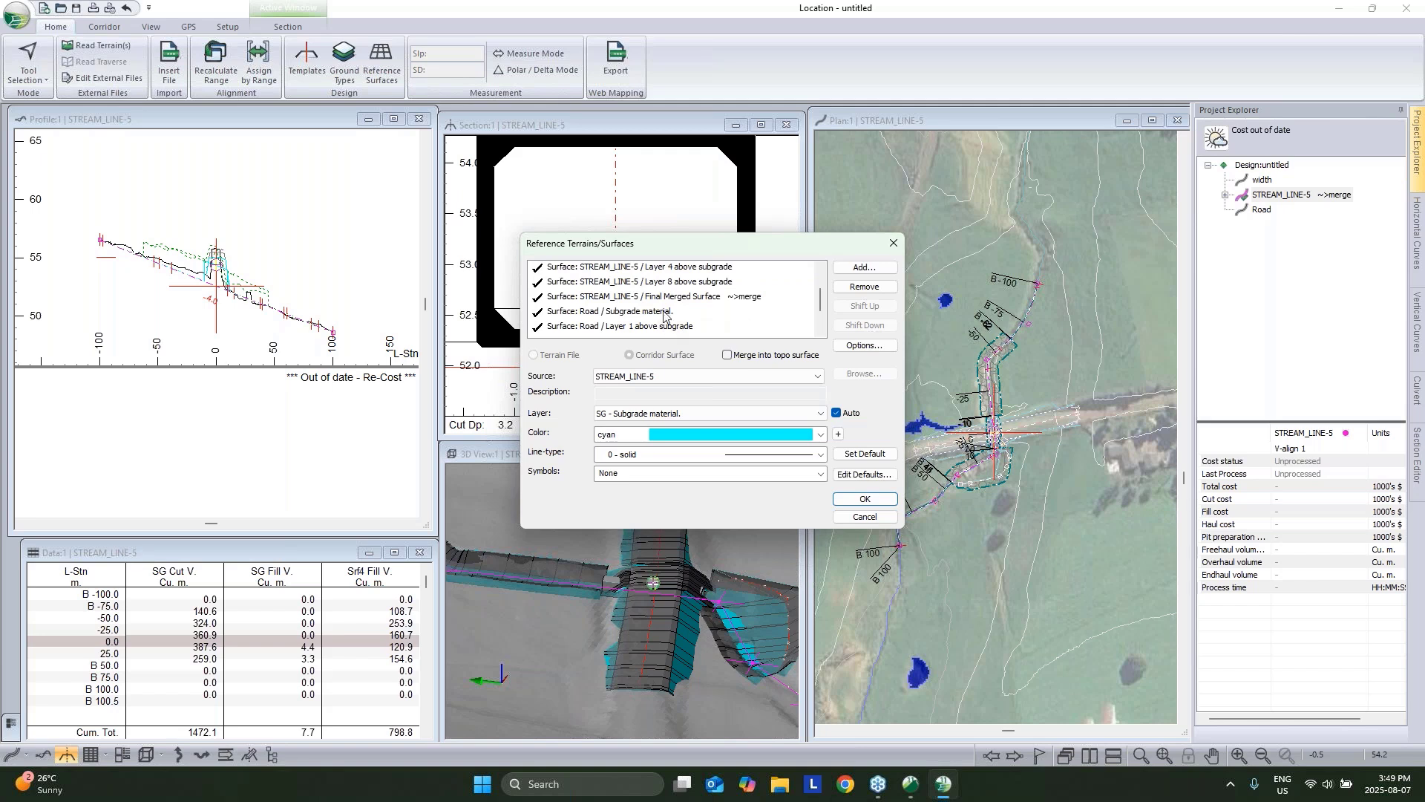
{"action": "left_click", "coordinate": [689, 297]}
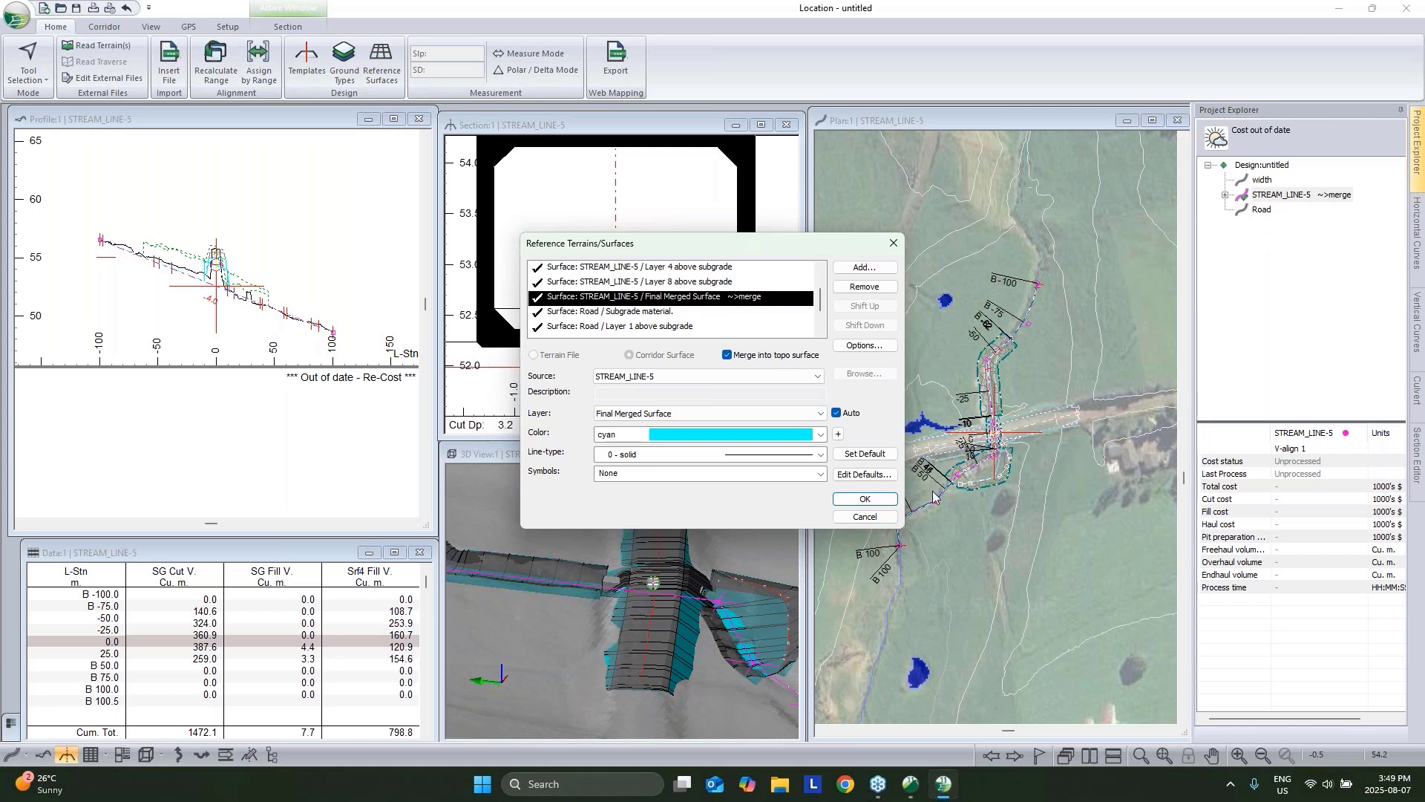
{"action": "left_click", "coordinate": [880, 515]}
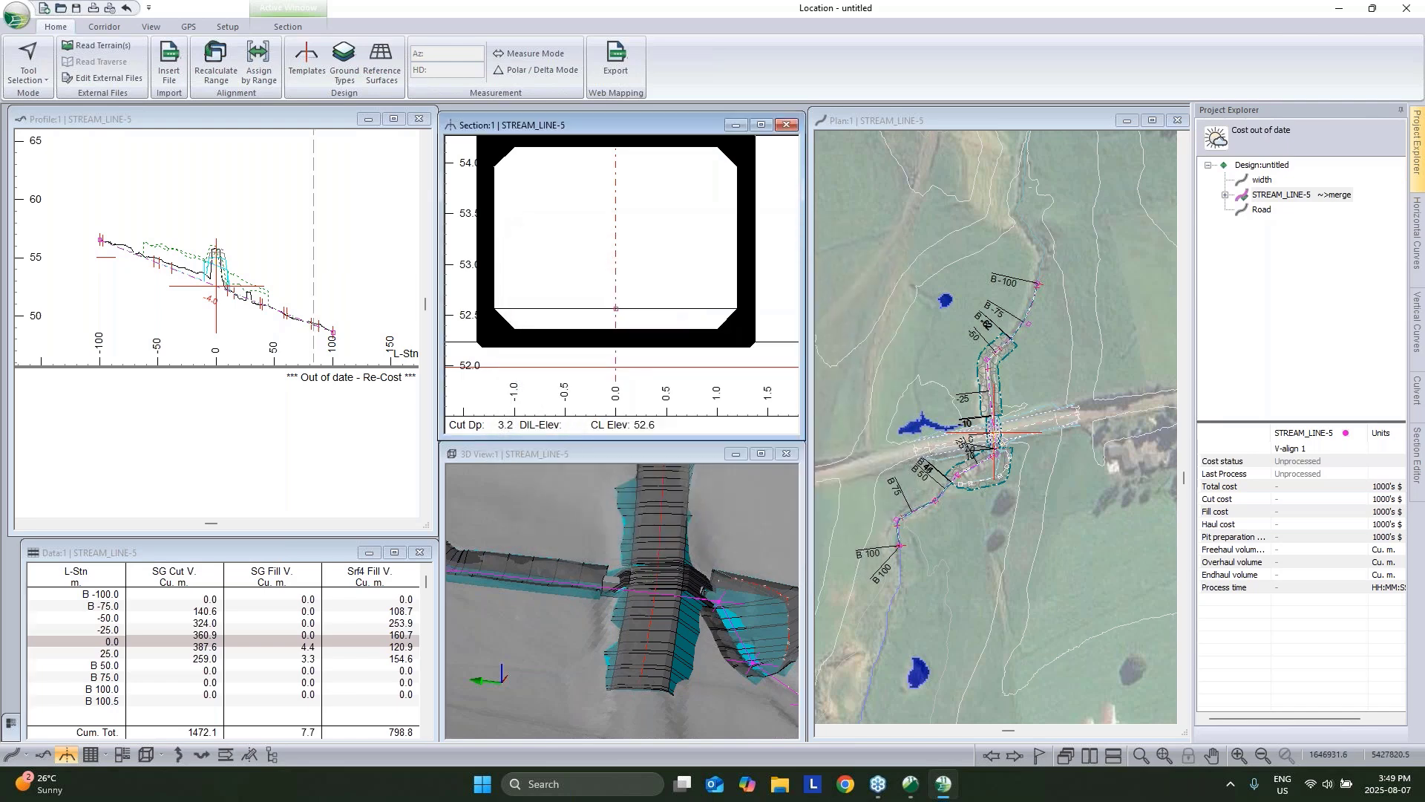
Rotate the 3D view to see the culvert opening and hatch the Srf9 fill area below the culvert's inner floor line.
{"action": "left_click_drag", "start_coordinate": [550, 586], "coordinate": [653, 589]}
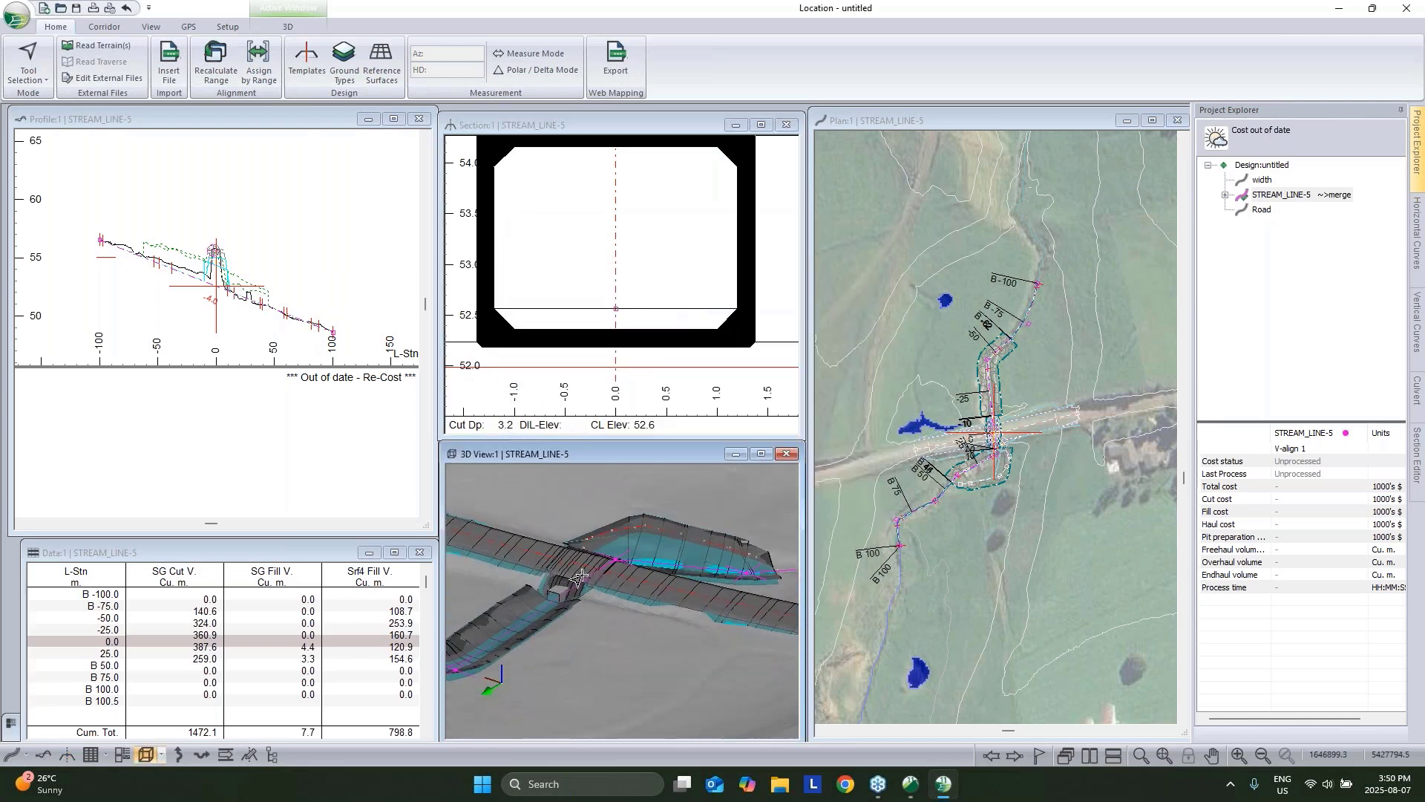
{"action": "mouse_move", "coordinate": [627, 513]}
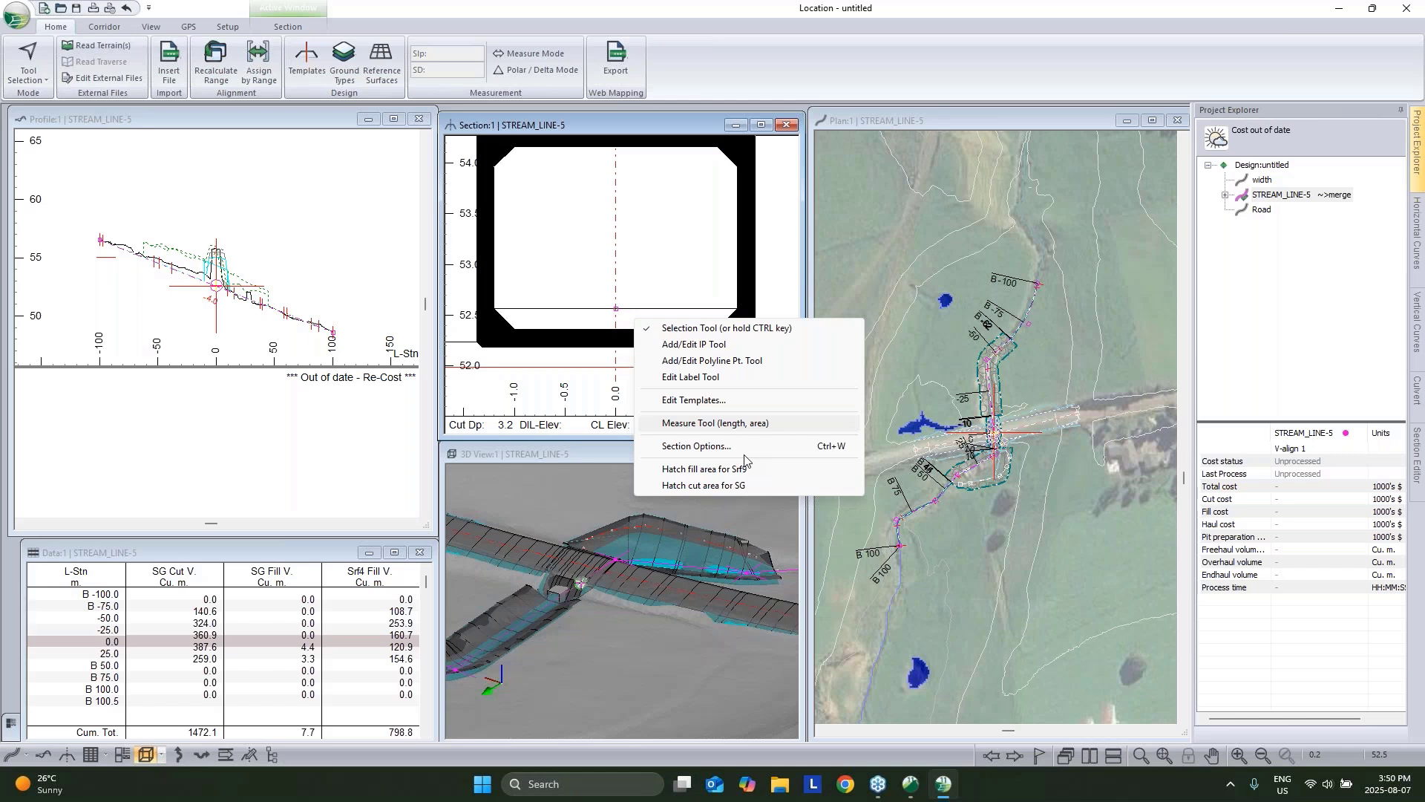
{"action": "left_click", "coordinate": [745, 469]}
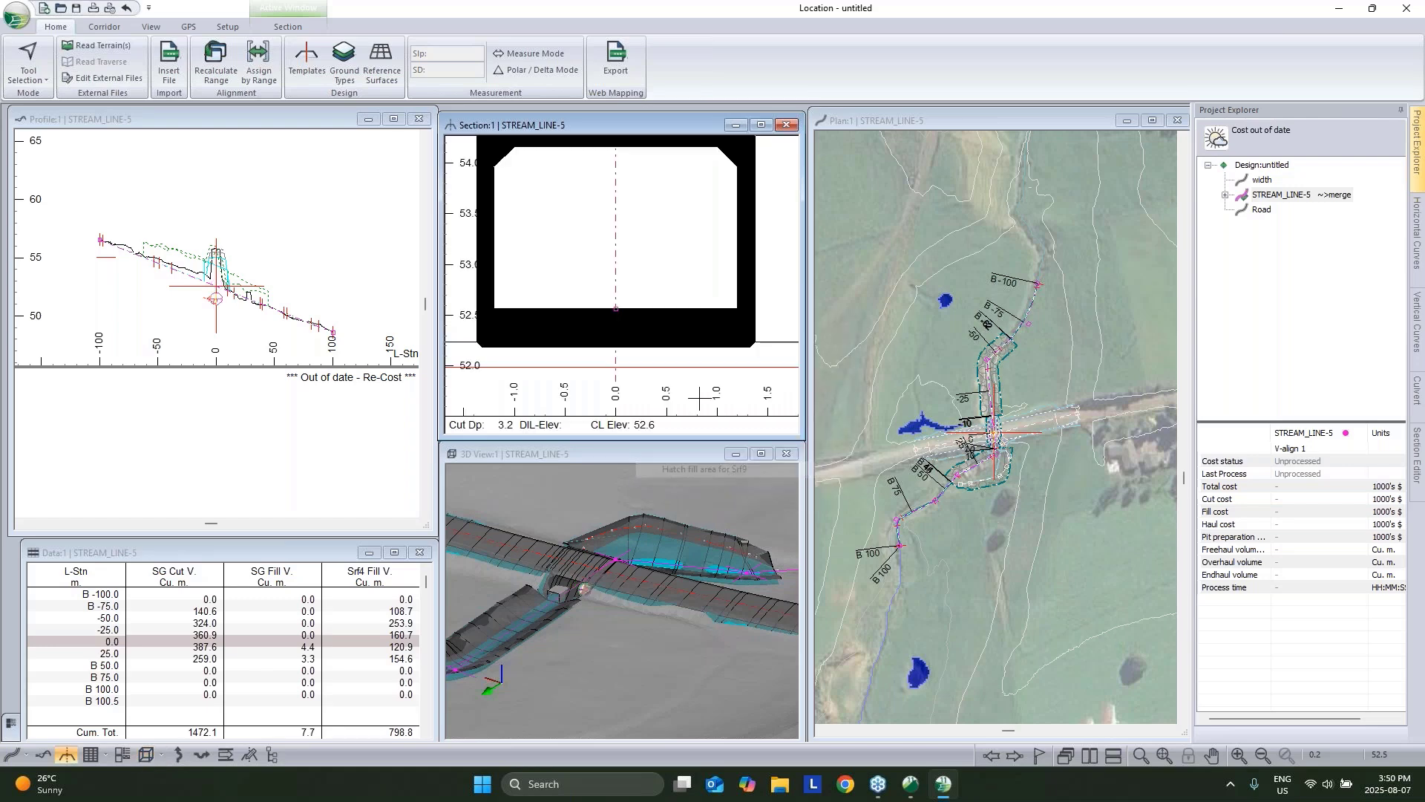
{"action": "right_click", "coordinate": [664, 335]}
{"action": "left_click", "coordinate": [768, 486]}
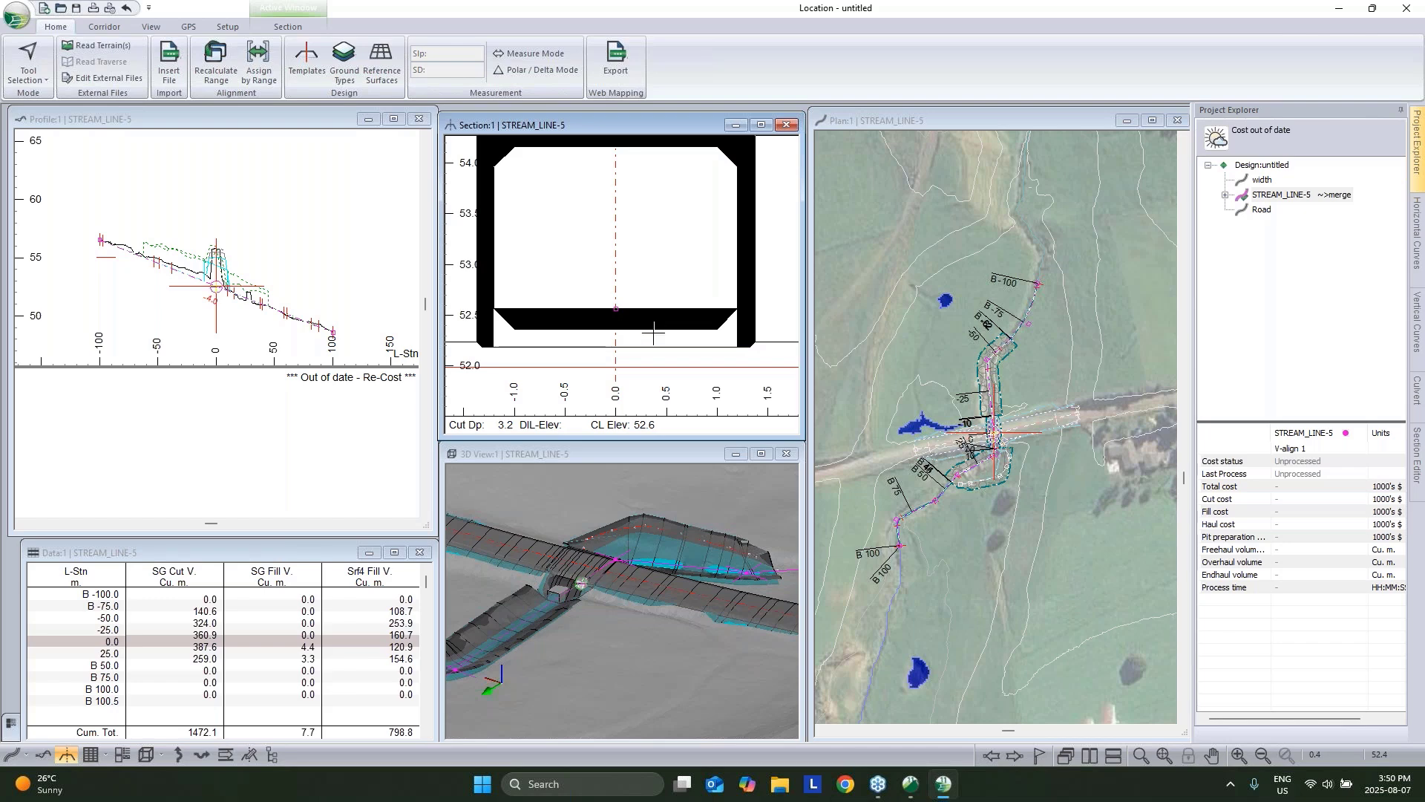
{"action": "right_click", "coordinate": [653, 334]}
{"action": "left_click", "coordinate": [742, 487]}
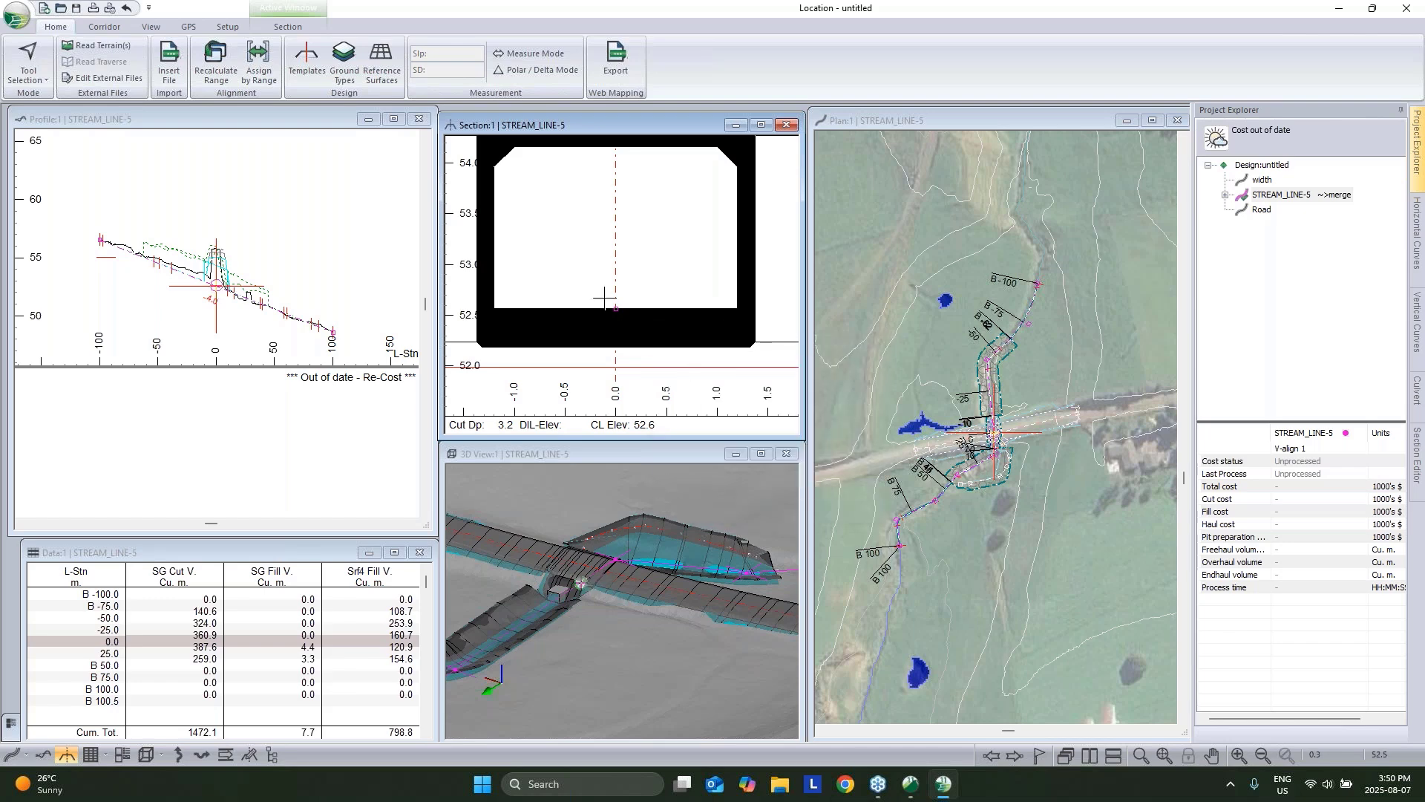
Examine the stream profile around the culvert and view the BOX template's cross-section without changing it.
{"action": "left_click", "coordinate": [201, 274]}
{"action": "scroll", "coordinate": [200, 274], "scroll_direction": "up", "scroll_amount": 3}
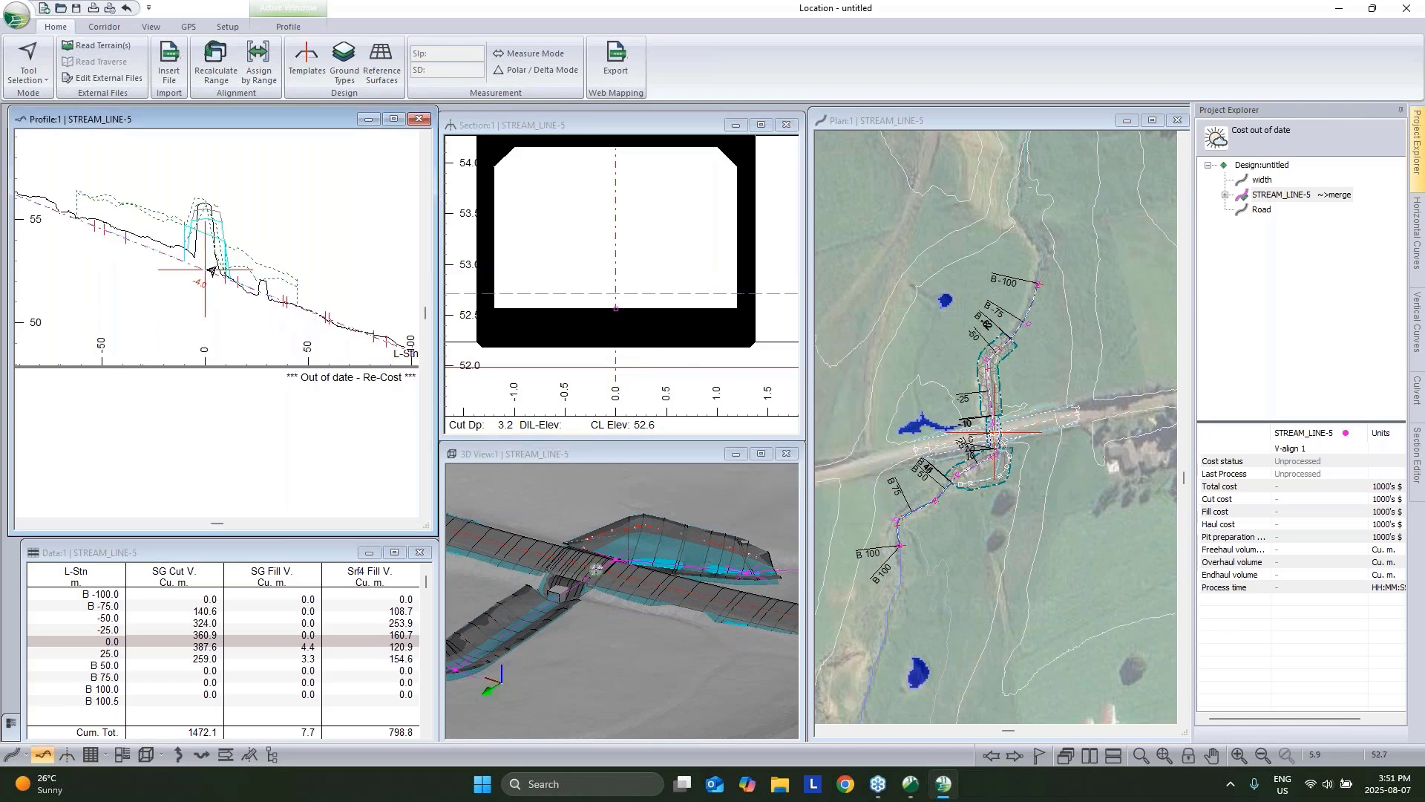
{"action": "scroll", "coordinate": [211, 271], "scroll_direction": "down", "scroll_amount": 3}
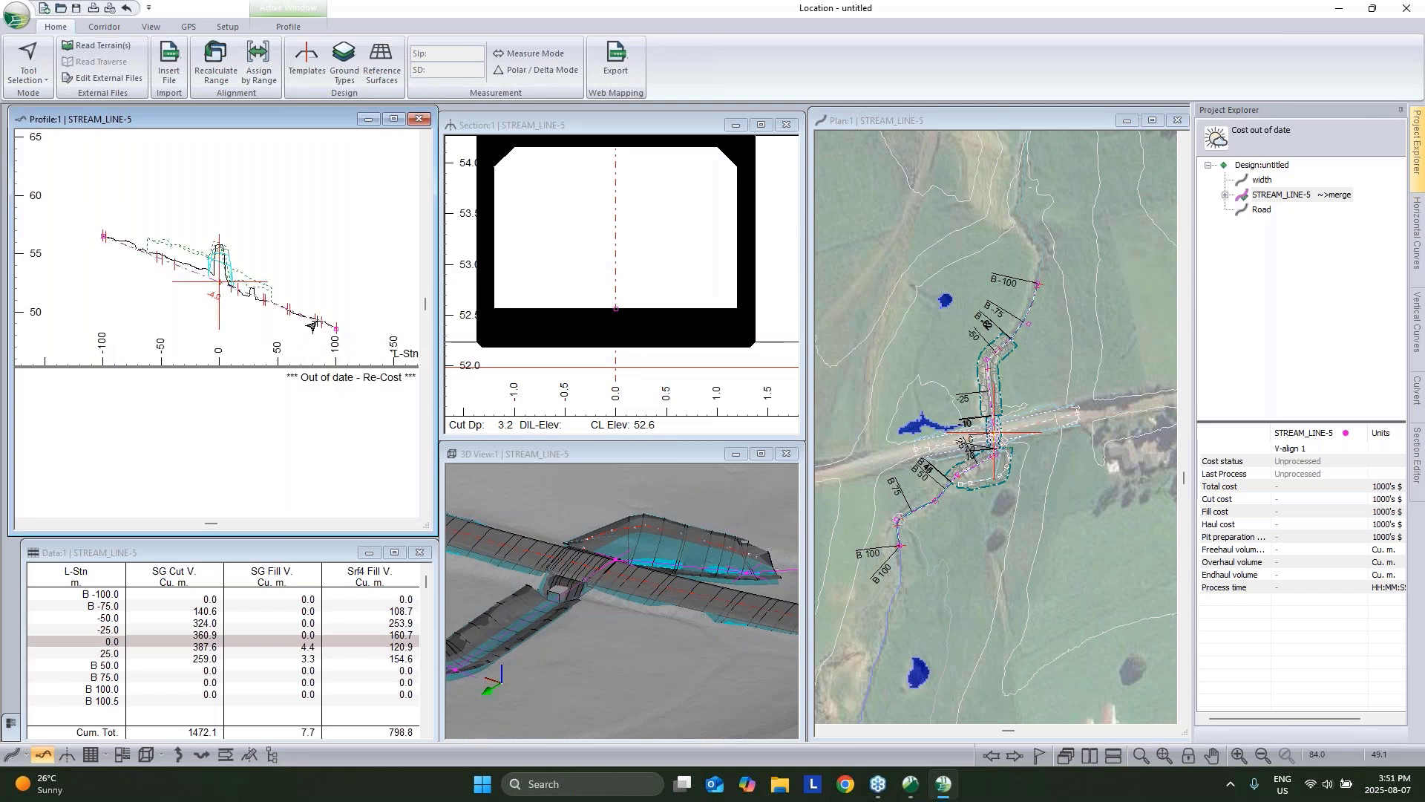
{"action": "mouse_move", "coordinate": [310, 329]}
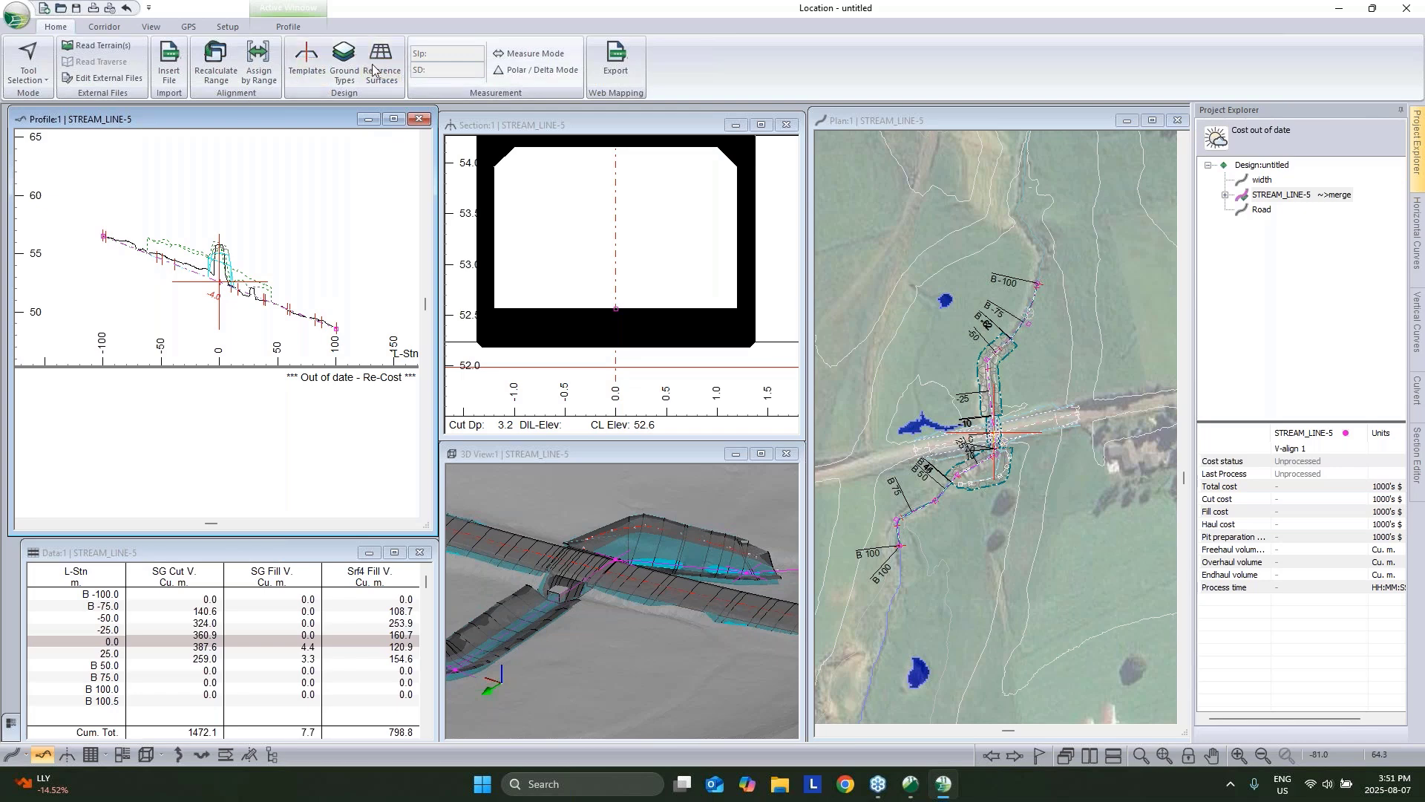
{"action": "left_click", "coordinate": [324, 65]}
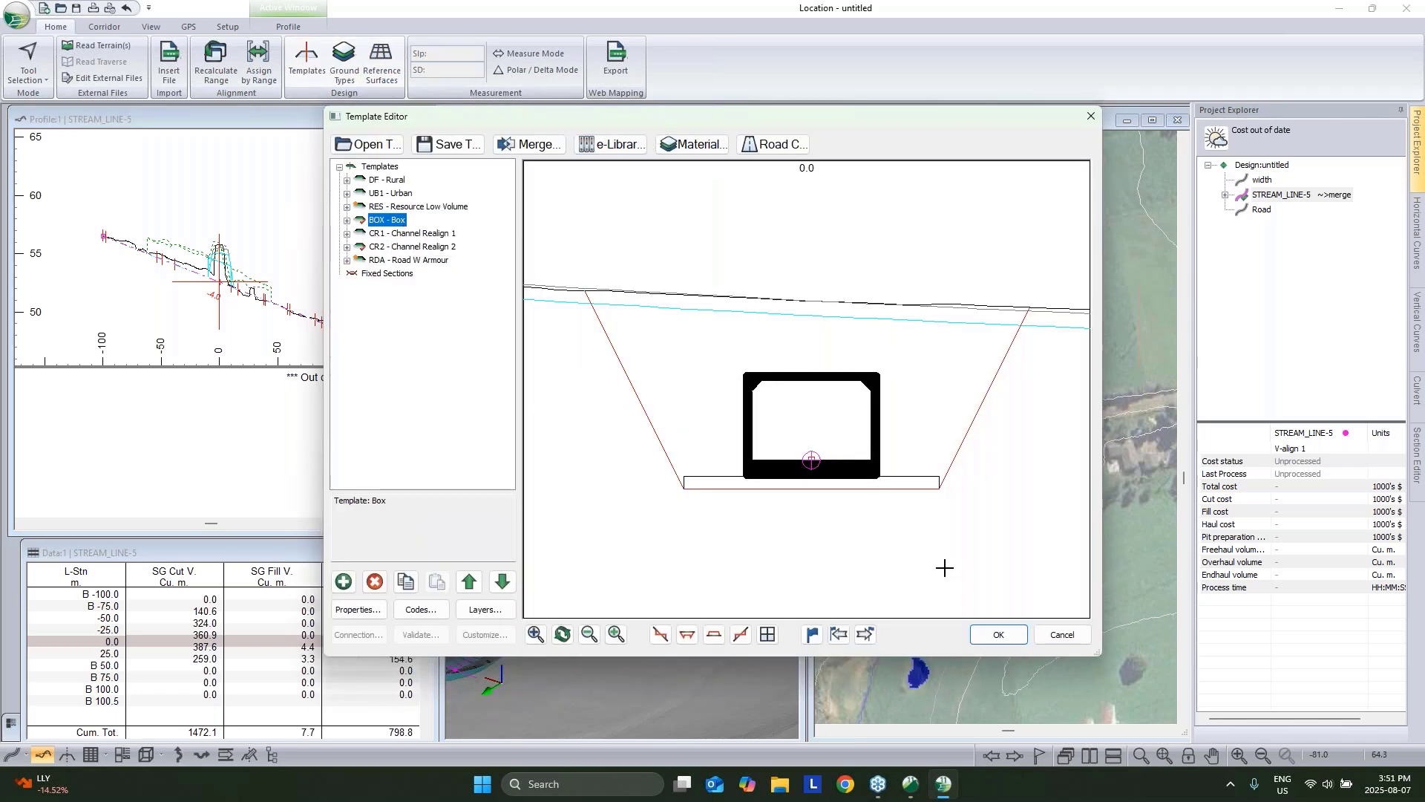
{"action": "left_click", "coordinate": [1060, 636]}
Turn off the Srf9 fill-area hatching in the culvert section.
{"action": "mouse_move", "coordinate": [707, 305]}
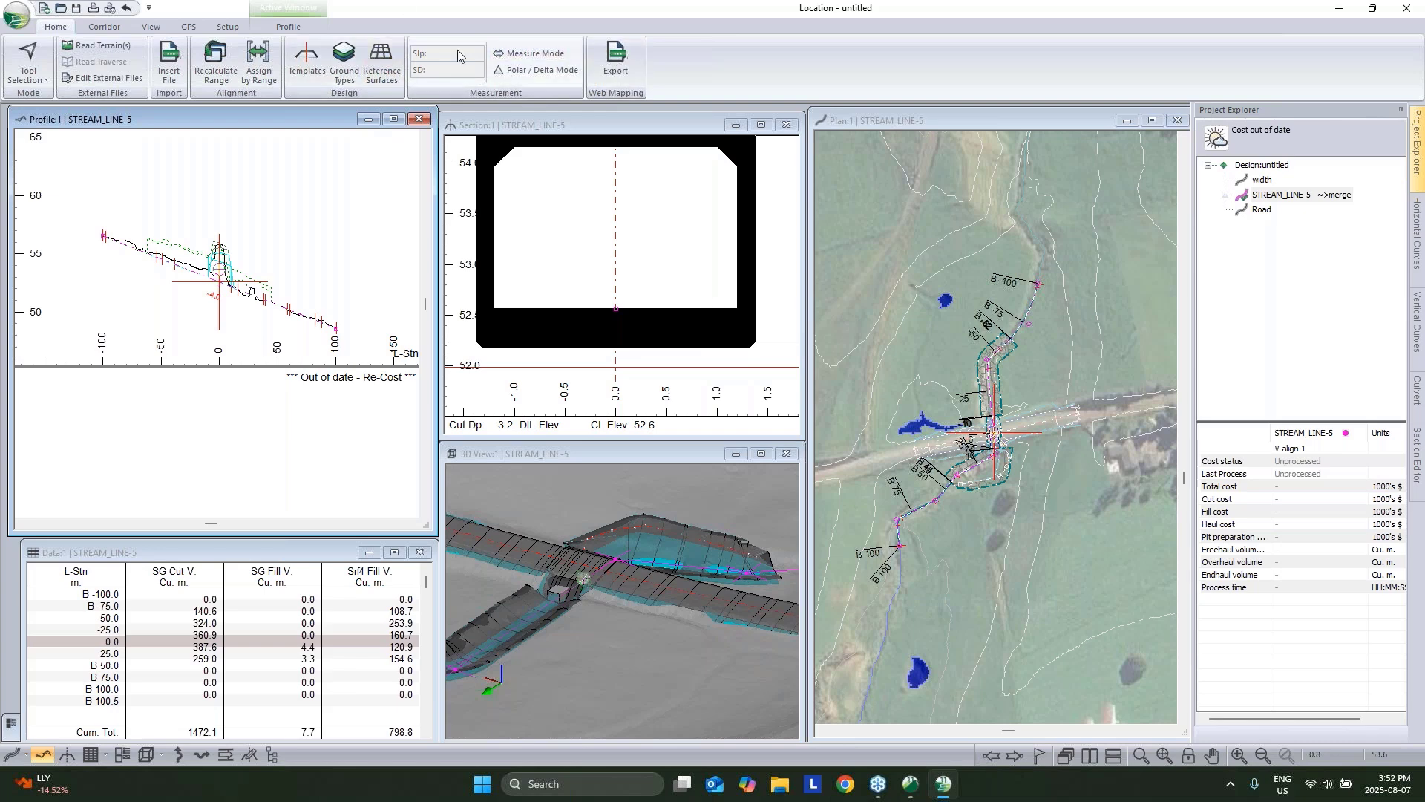
{"action": "right_click", "coordinate": [662, 315]}
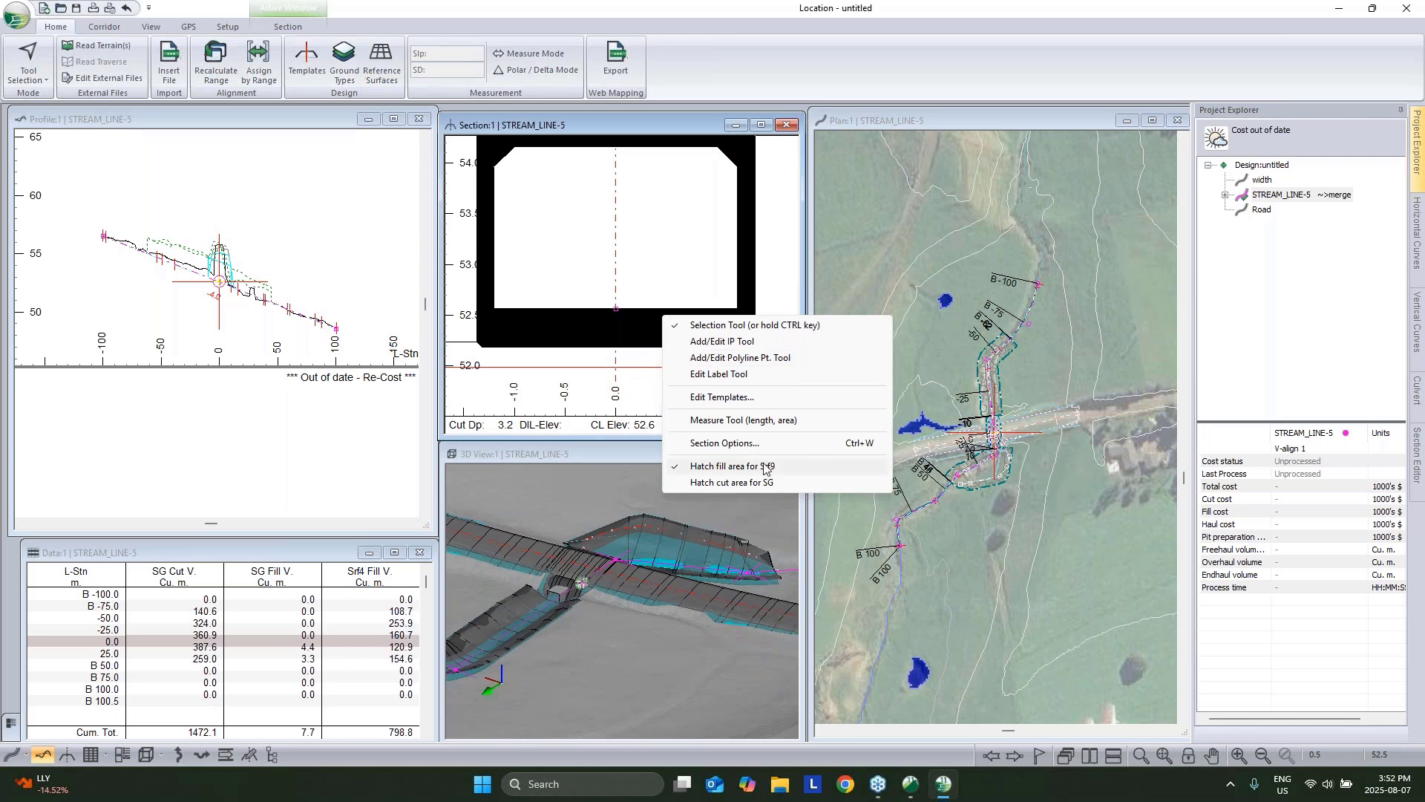
{"action": "left_click", "coordinate": [733, 466]}
{"action": "scroll", "coordinate": [1002, 454], "scroll_direction": "up", "scroll_amount": 3}
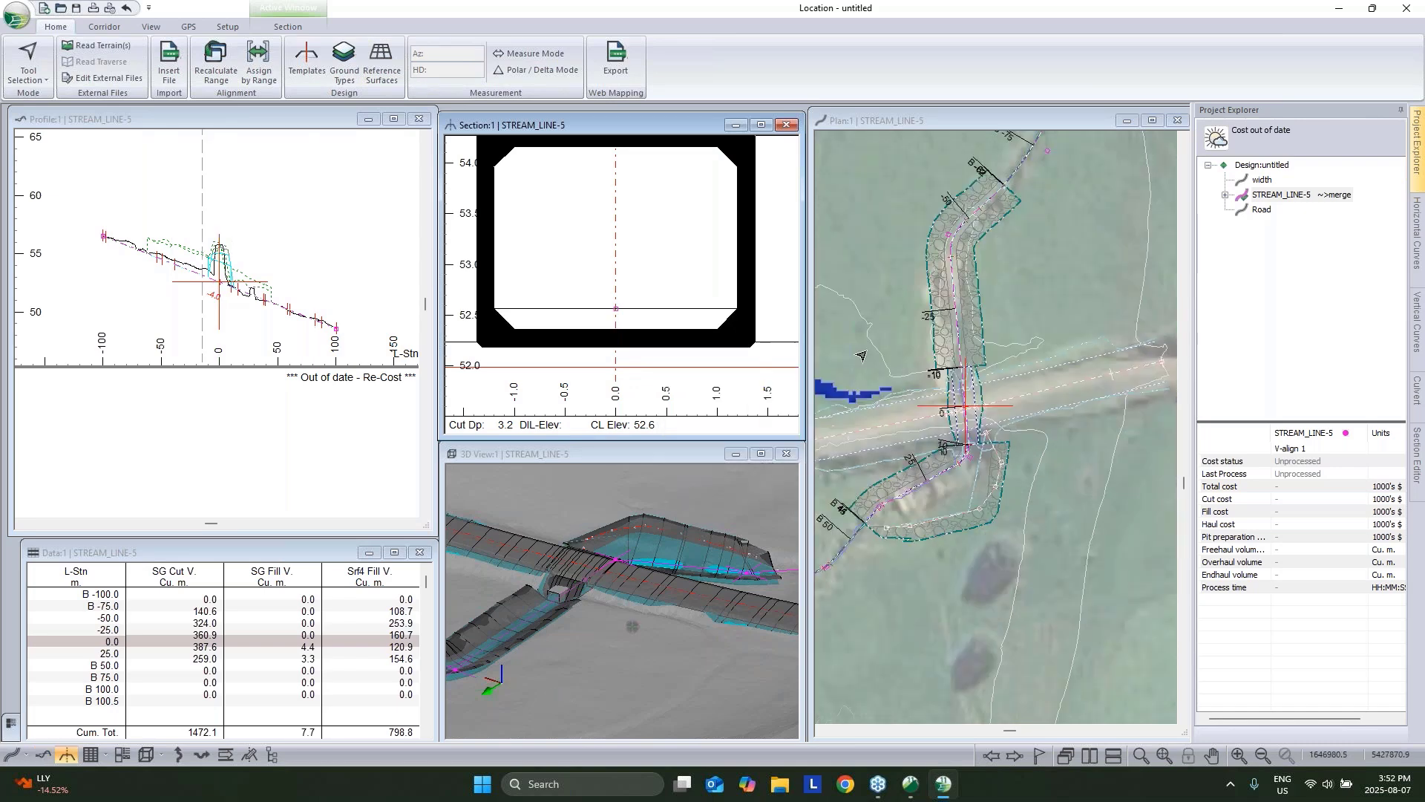
{"action": "mouse_move", "coordinate": [616, 315]}
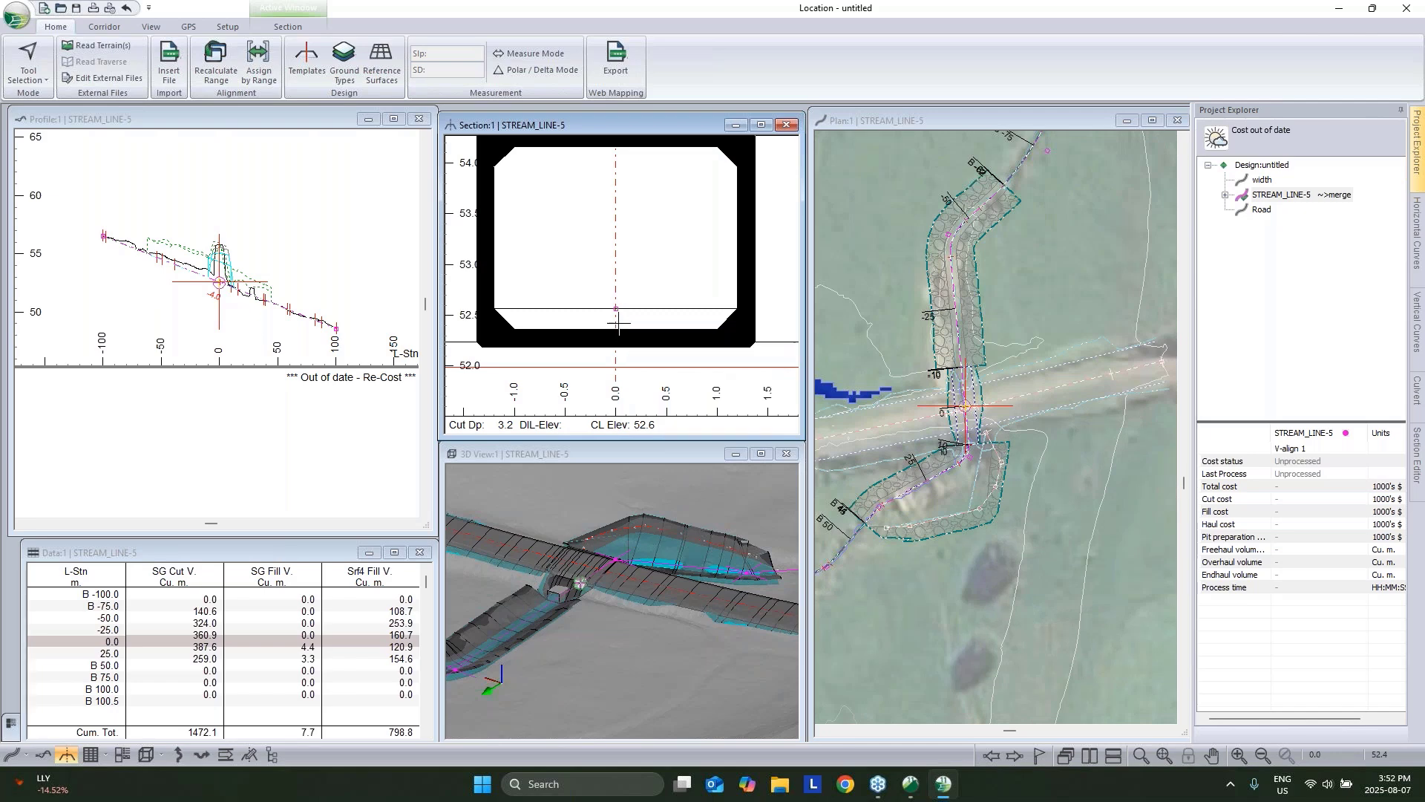
Set the connection Offset Y of the BOX template's left box culvert component to 1.
{"action": "left_click", "coordinate": [307, 60]}
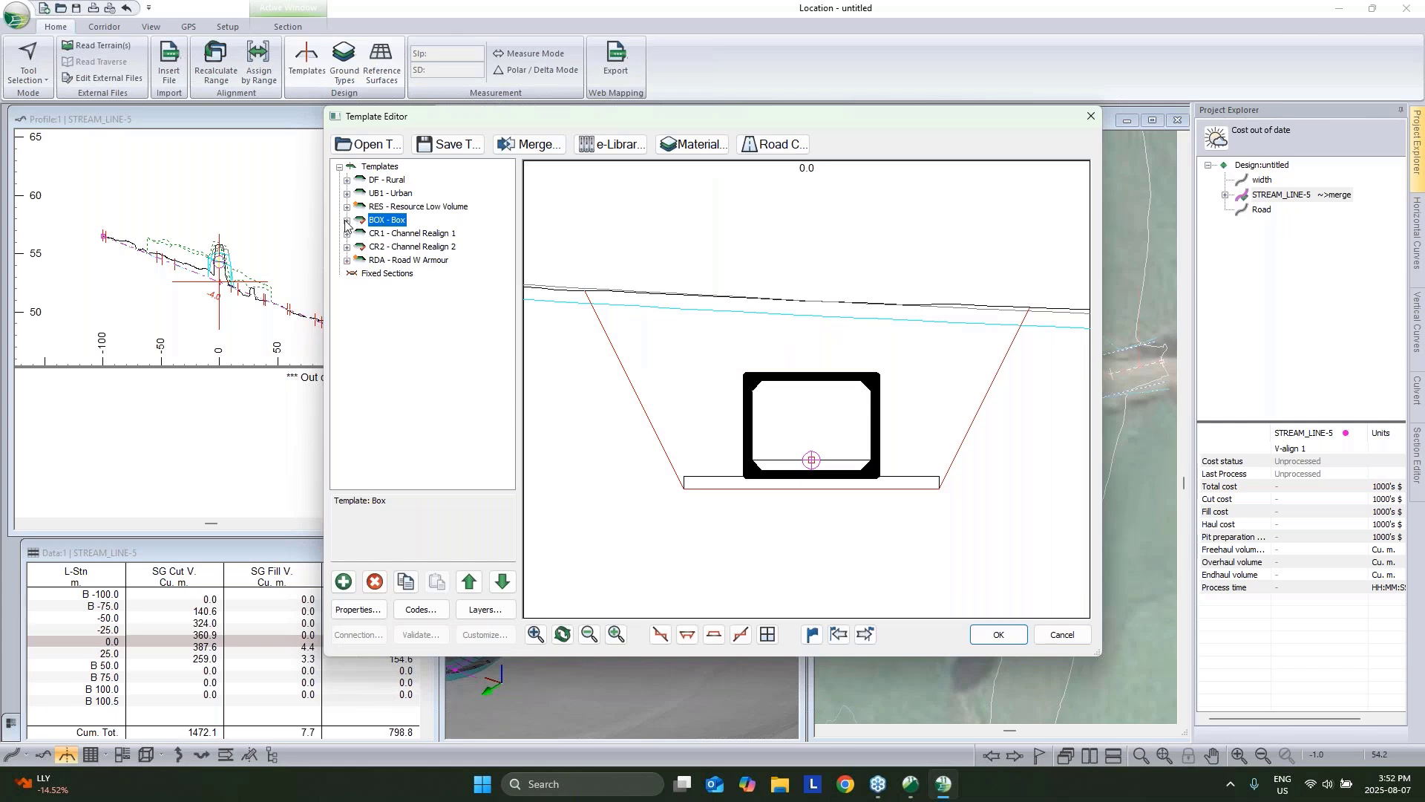
{"action": "double_click", "coordinate": [384, 222]}
{"action": "left_click", "coordinate": [410, 235]}
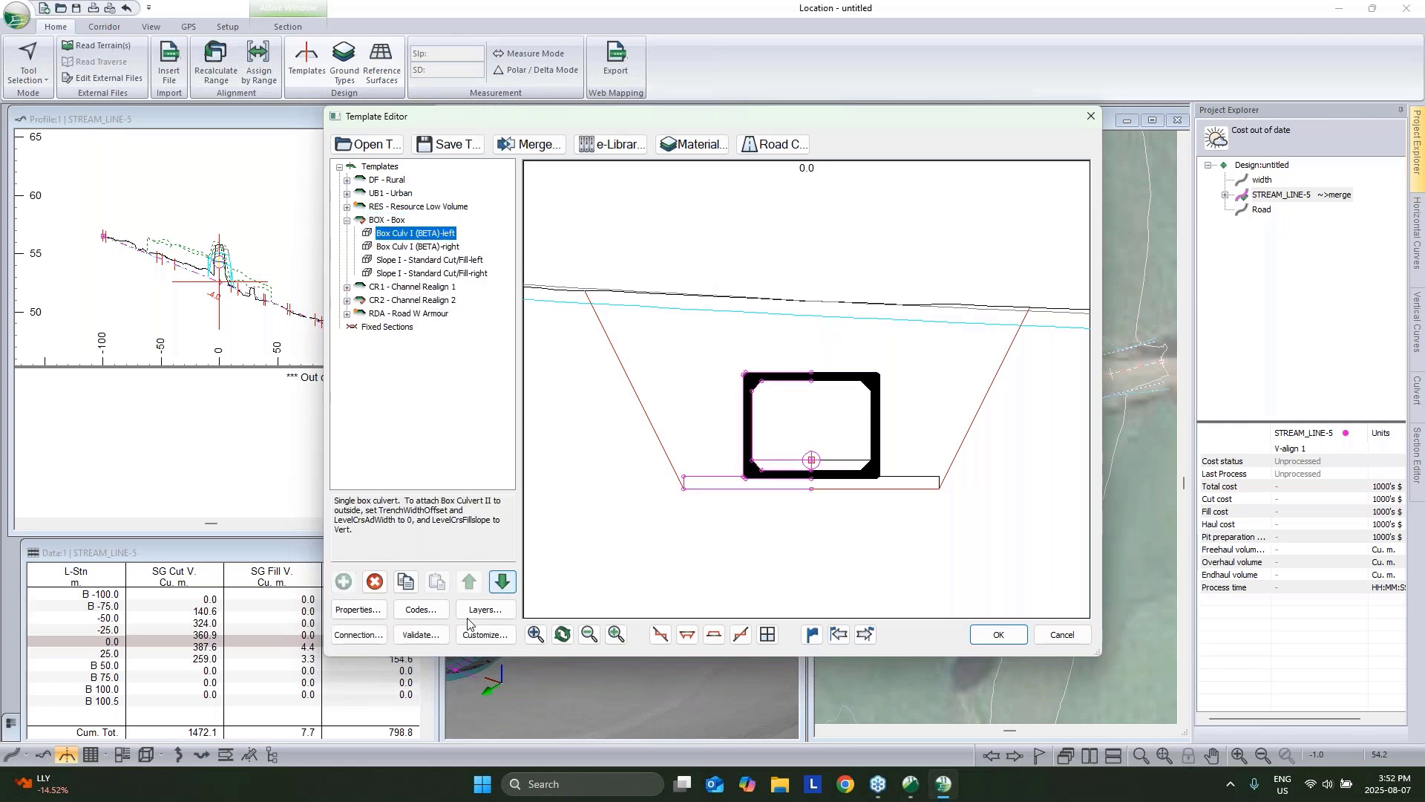
{"action": "left_click", "coordinate": [371, 635]}
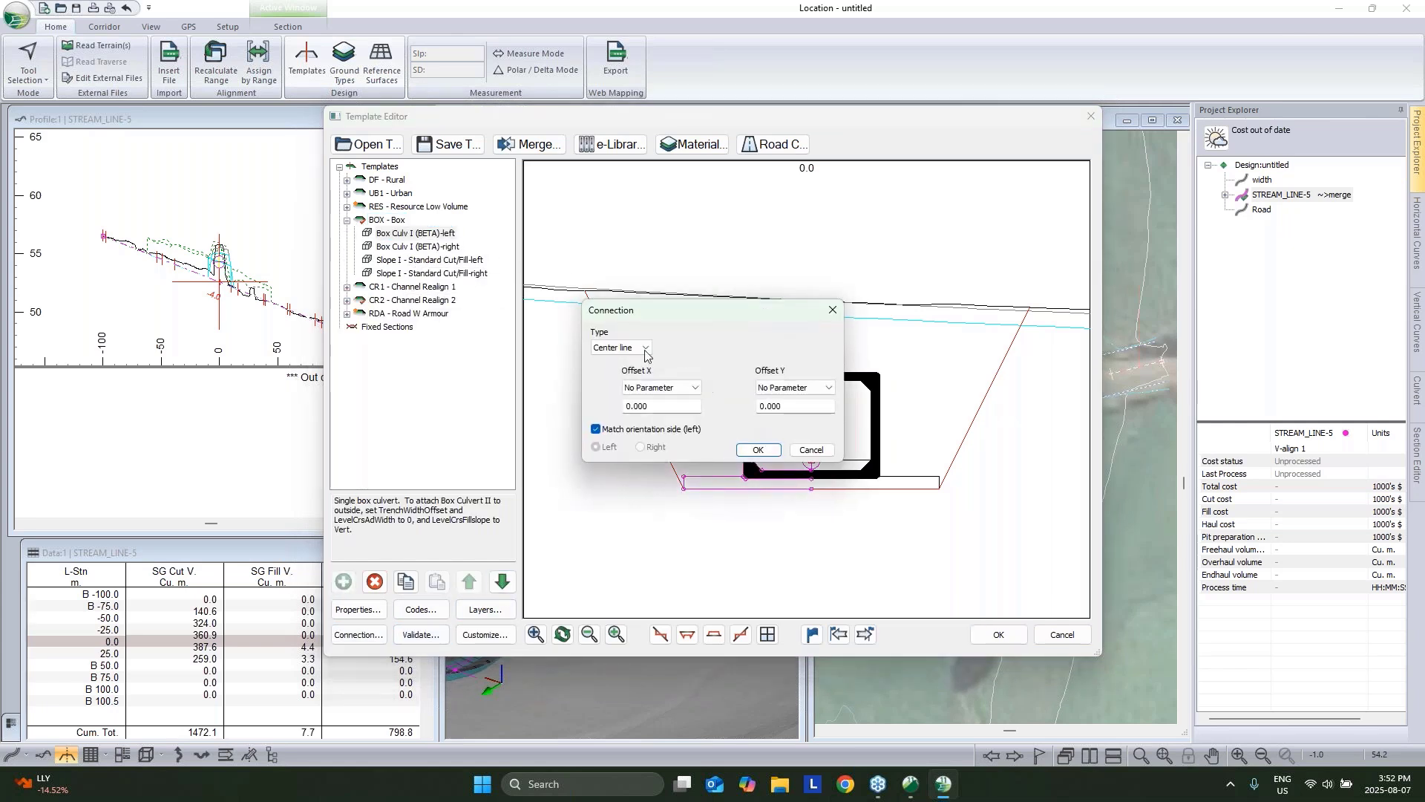
{"action": "left_click_drag", "start_coordinate": [790, 407], "coordinate": [762, 409]}
{"action": "type", "text": "1"}
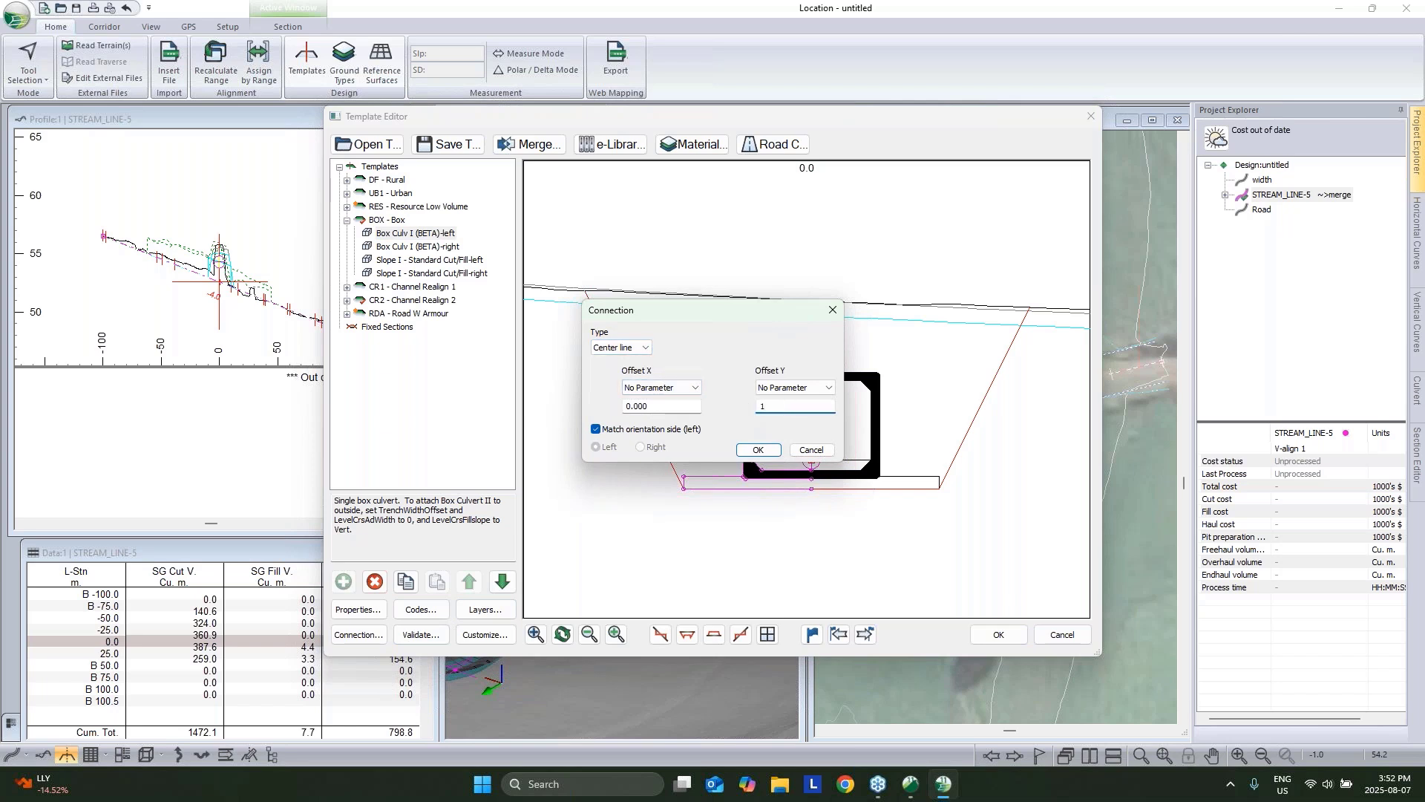
{"action": "left_click", "coordinate": [758, 450]}
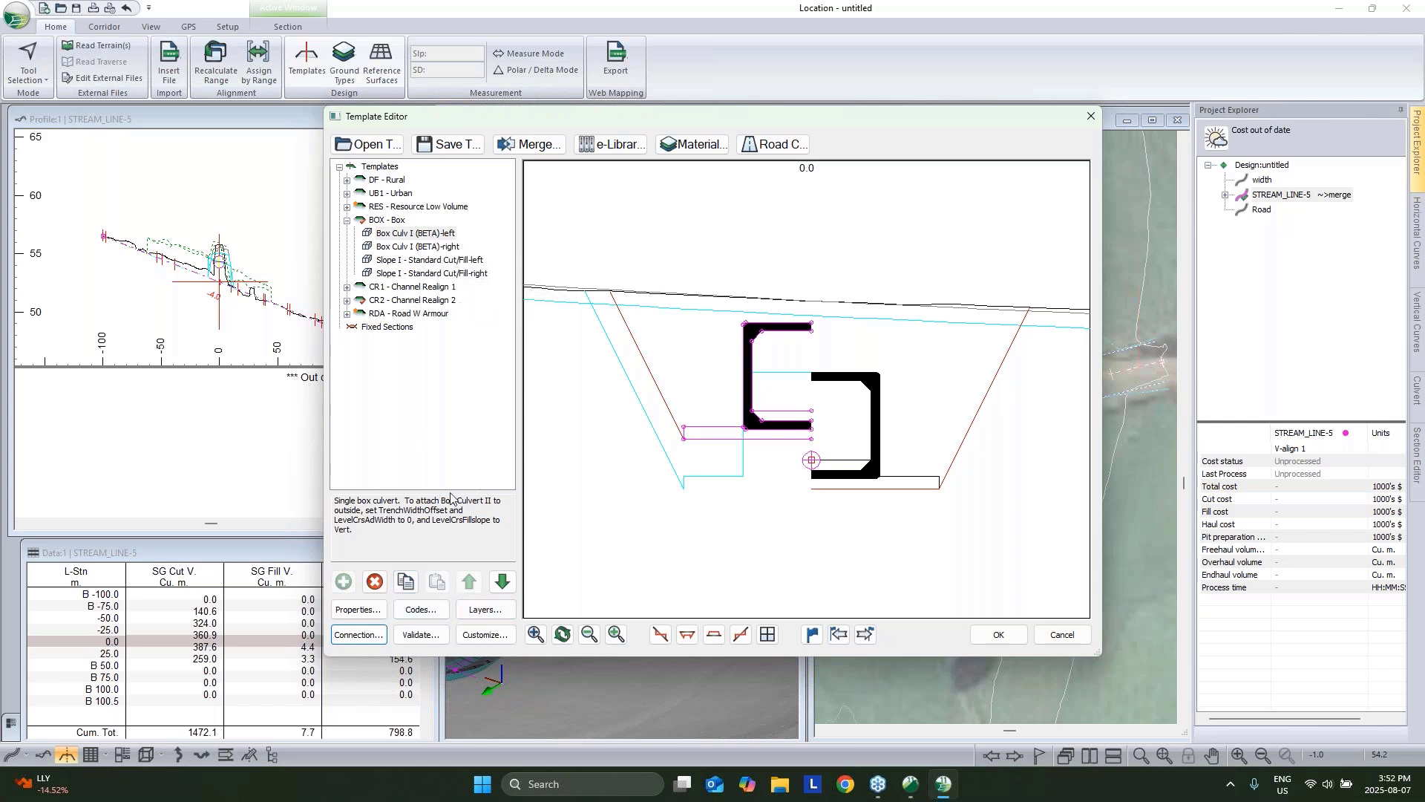
Set the connection Offset Y of the BOX template's left box culvert component to 0.
{"action": "left_click", "coordinate": [356, 634]}
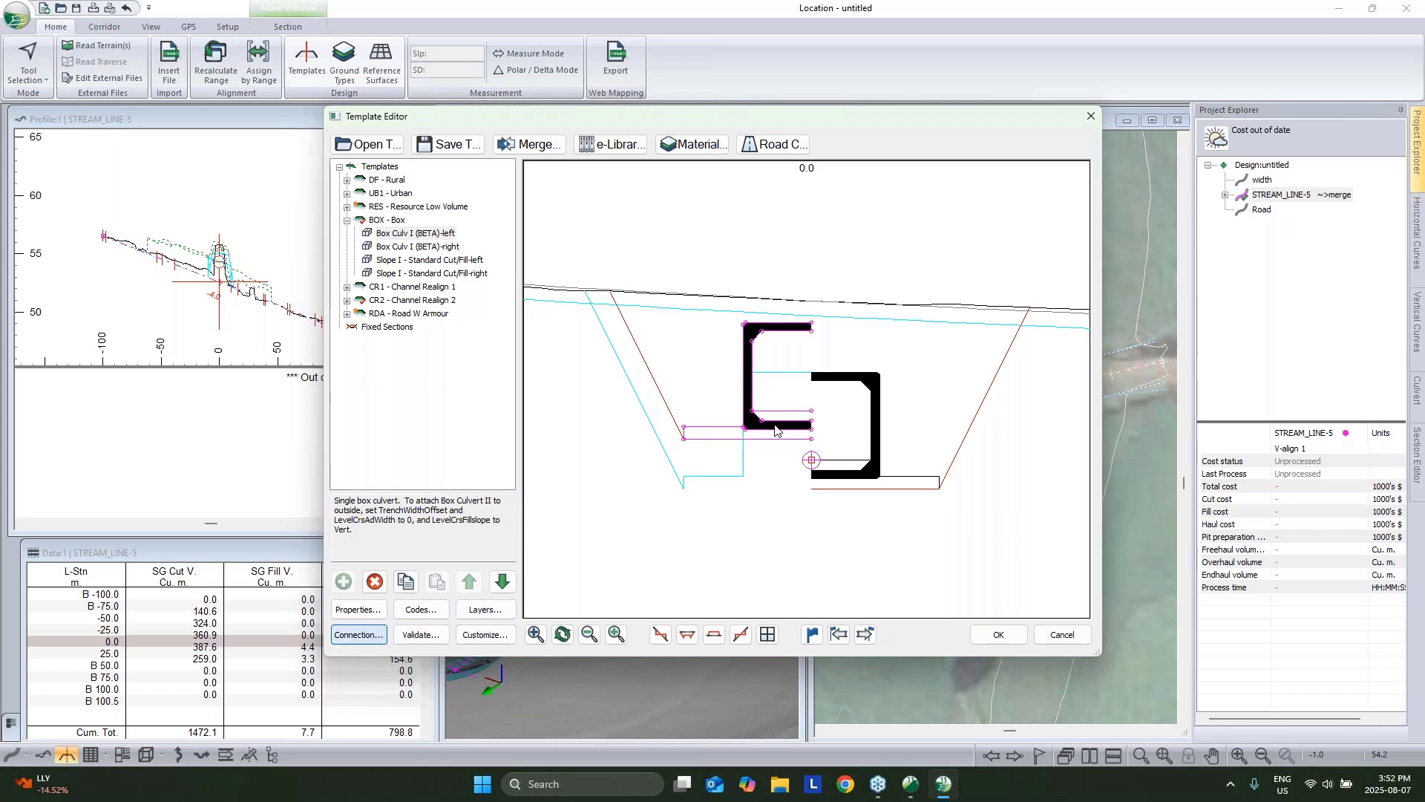
{"action": "type", "text": "0"}
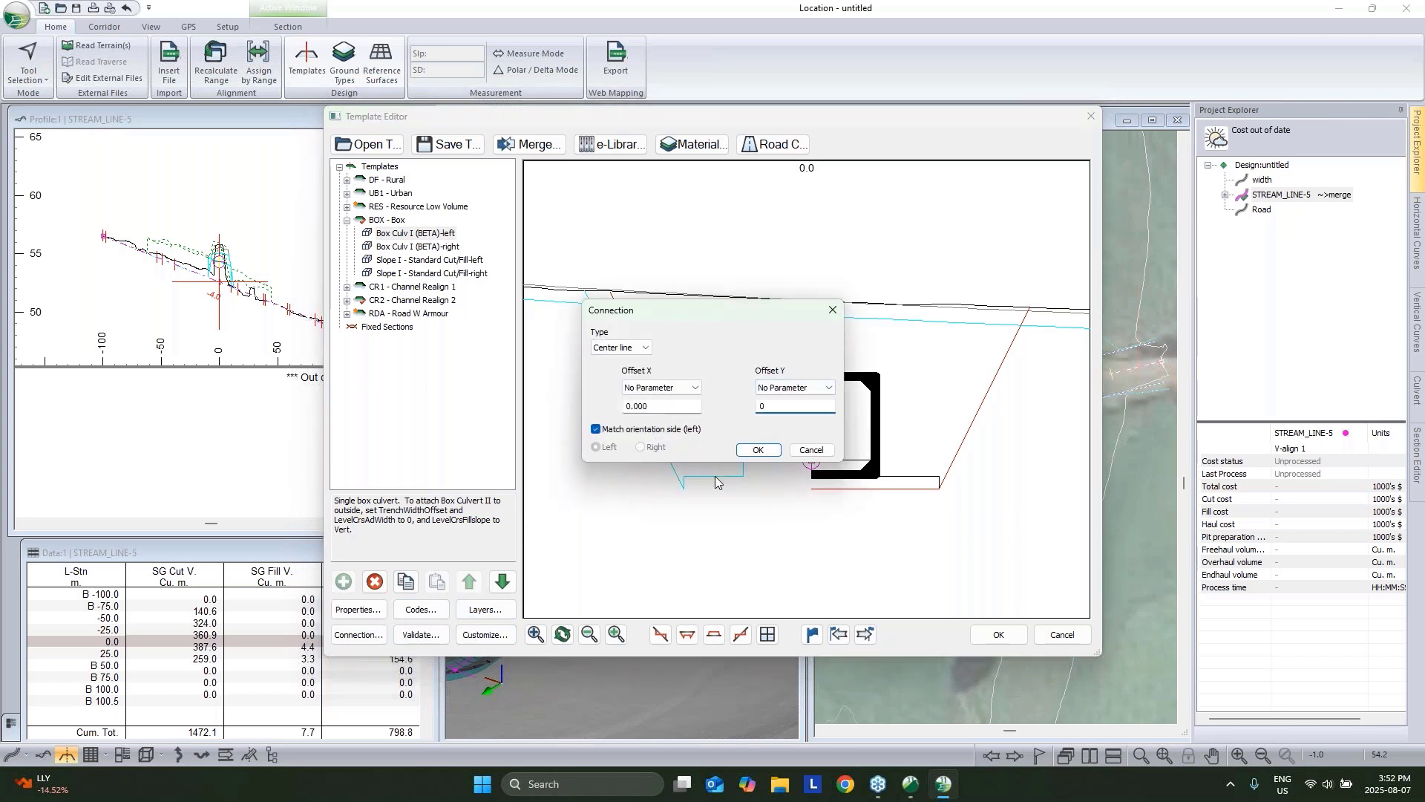
{"action": "key", "text": "Return"}
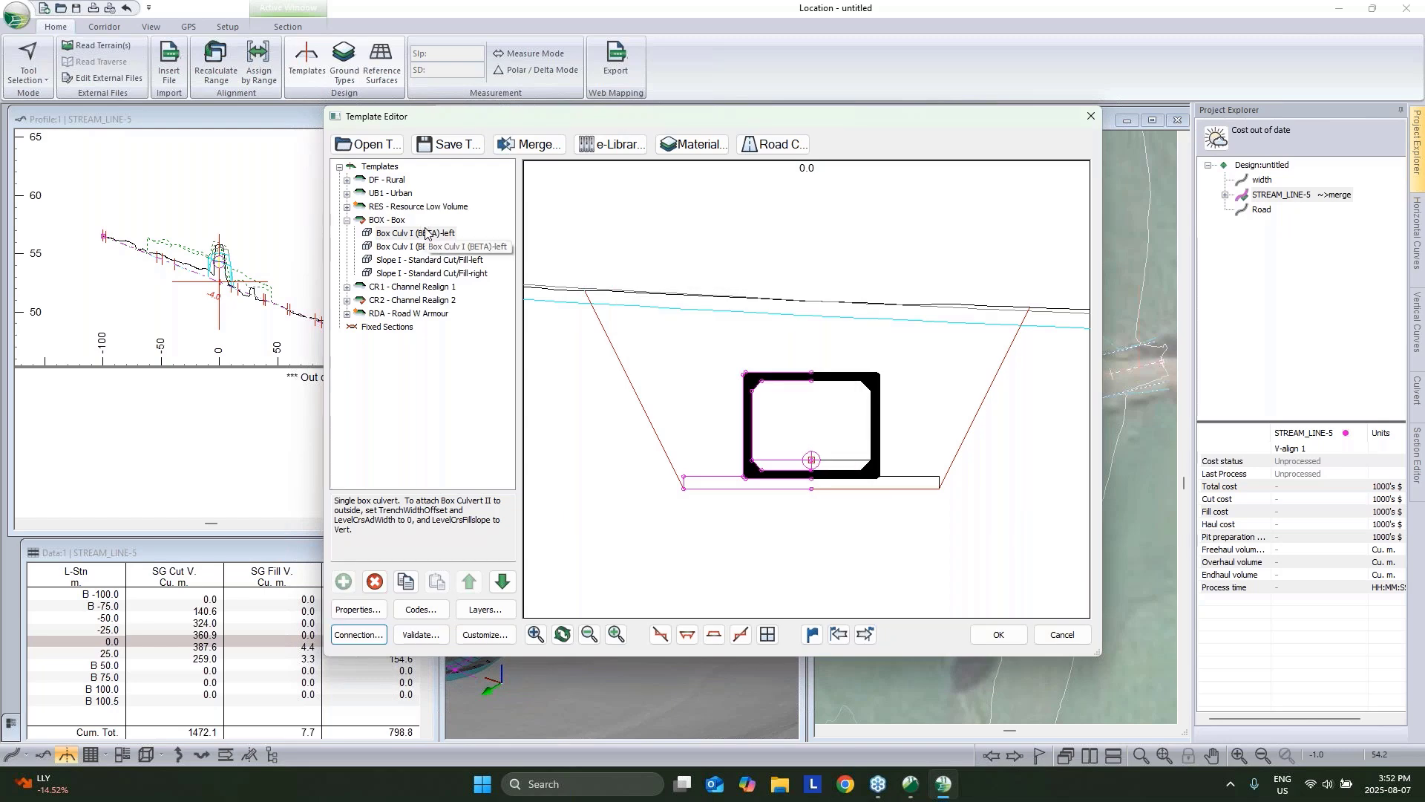
Try channel backfill depths of 0 and 0.5 m on the BOX template's left box culvert component.
{"action": "double_click", "coordinate": [415, 233]}
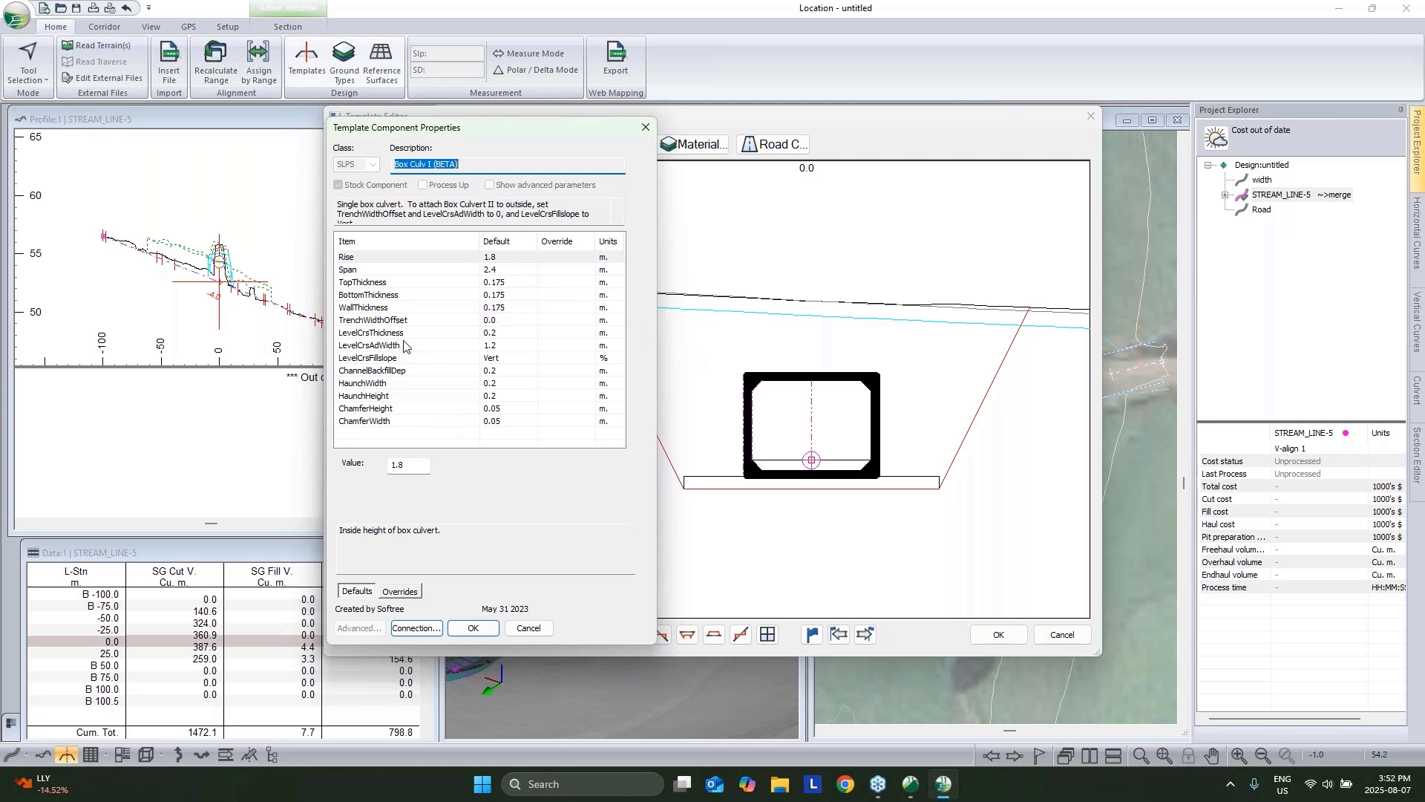
{"action": "left_click", "coordinate": [435, 369]}
{"action": "left_click", "coordinate": [435, 371]}
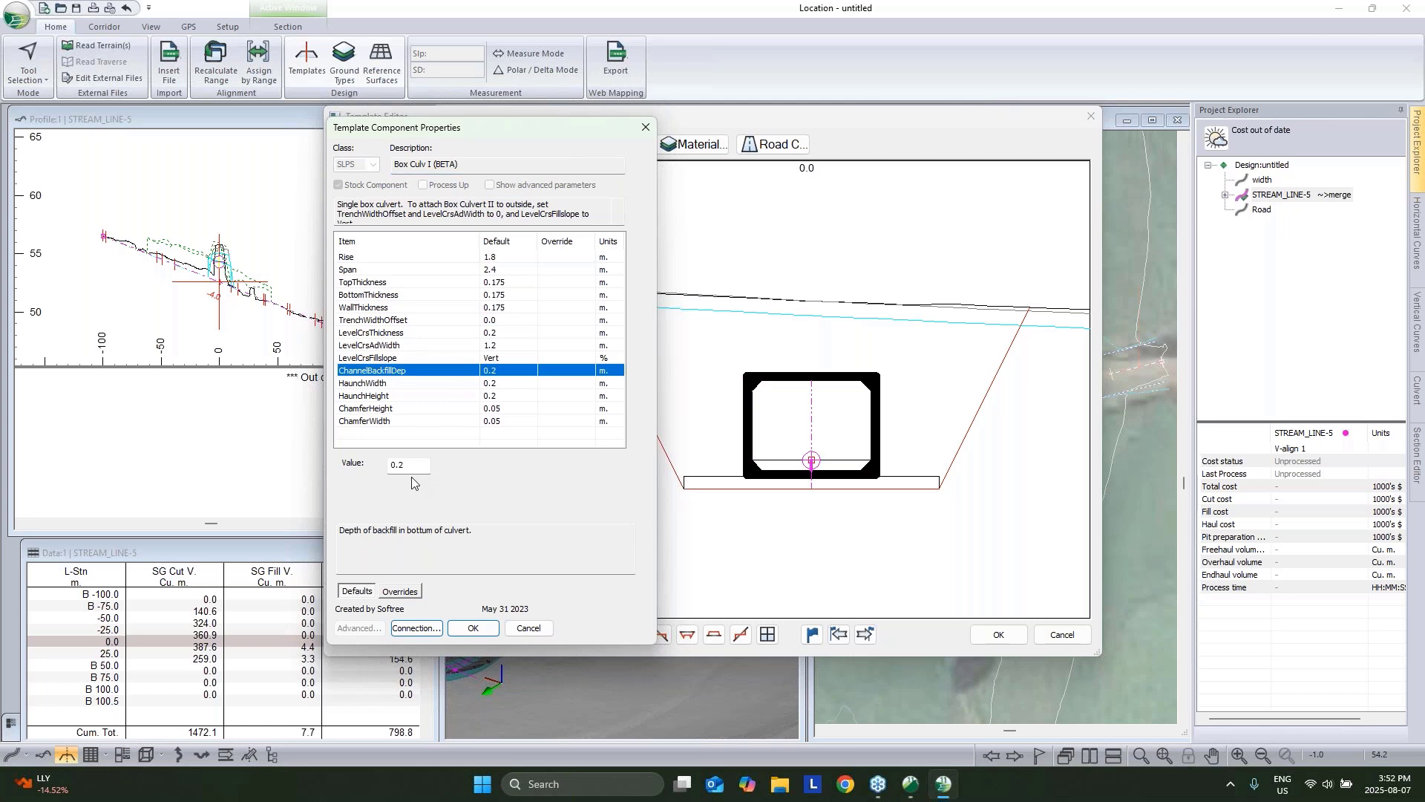
{"action": "left_click", "coordinate": [410, 466]}
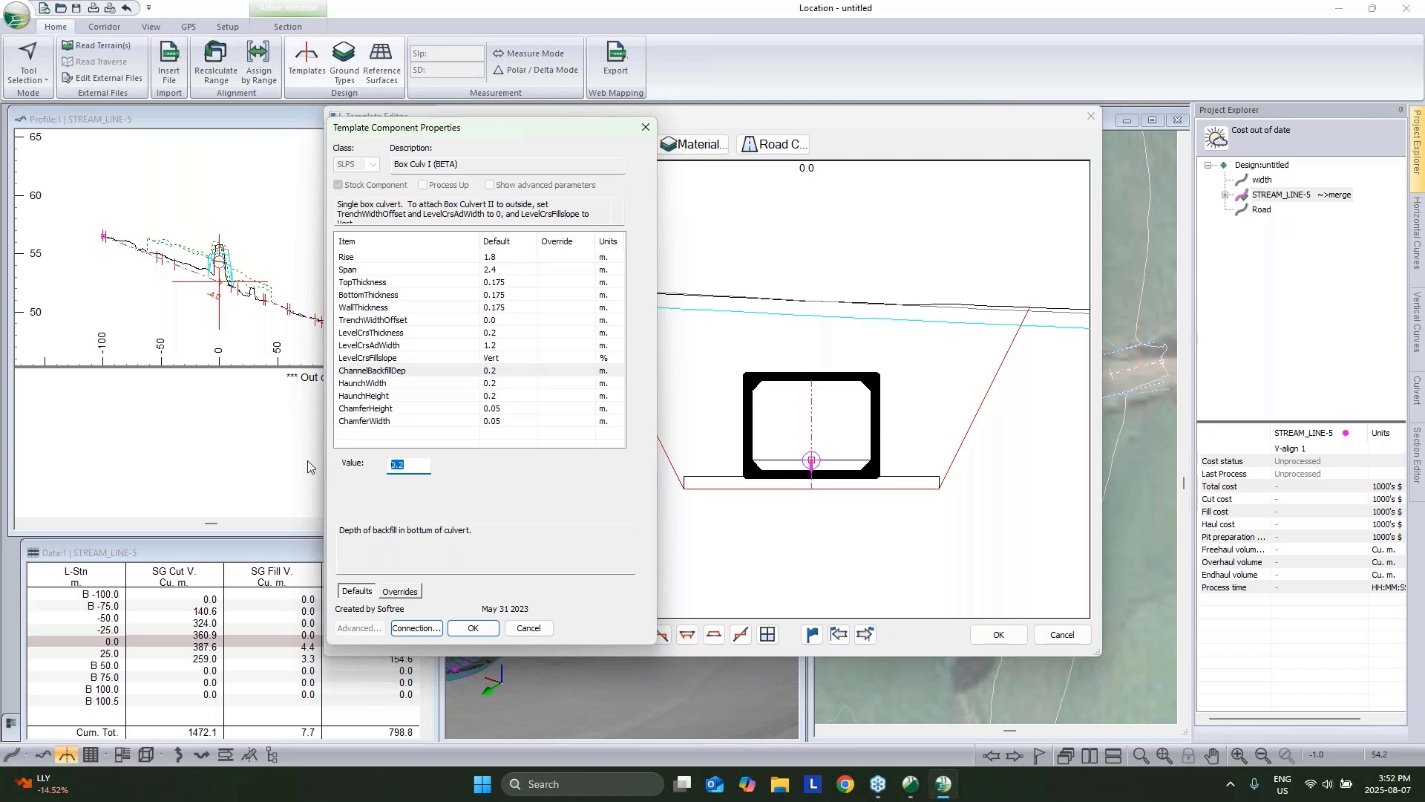
{"action": "type", "text": "0"}
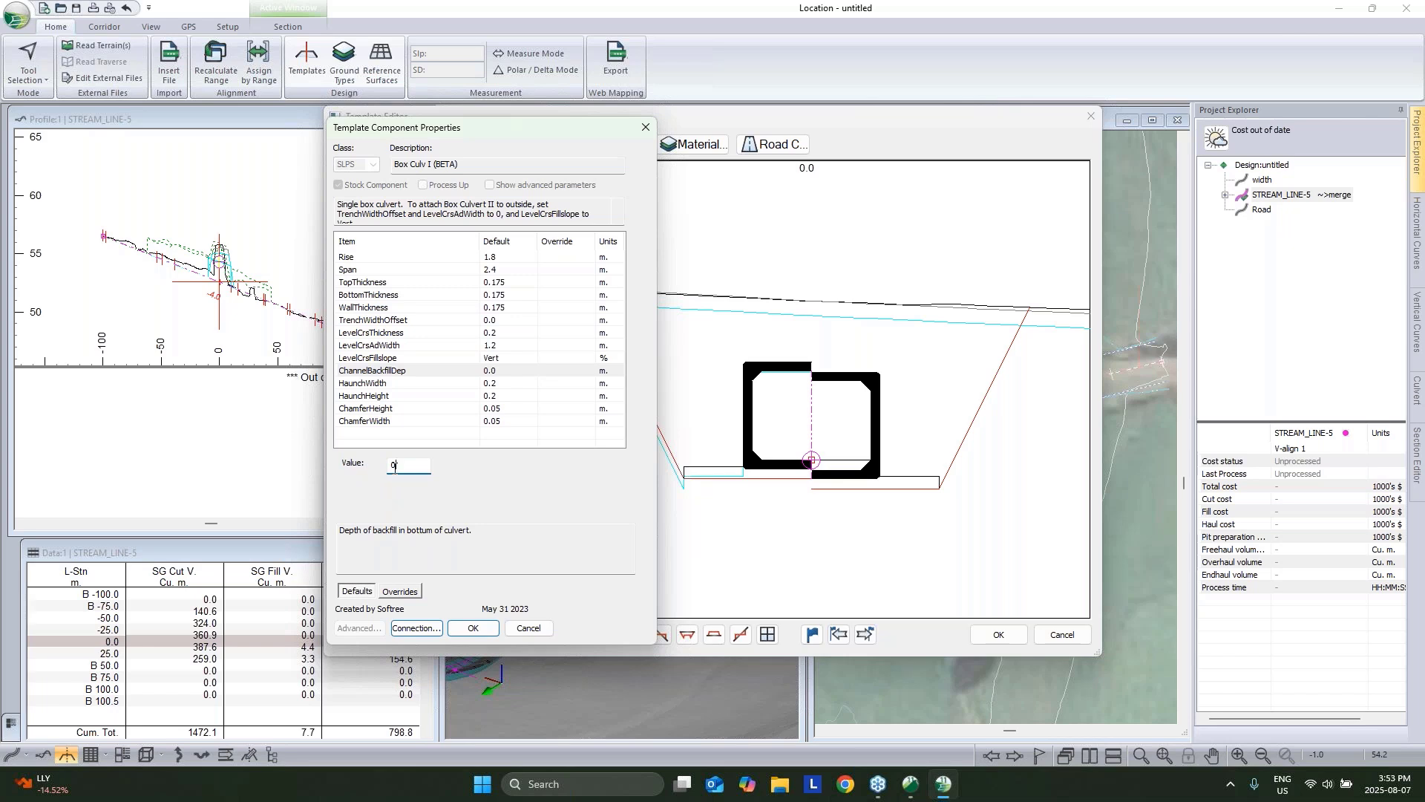
{"action": "type", "text": ".5"}
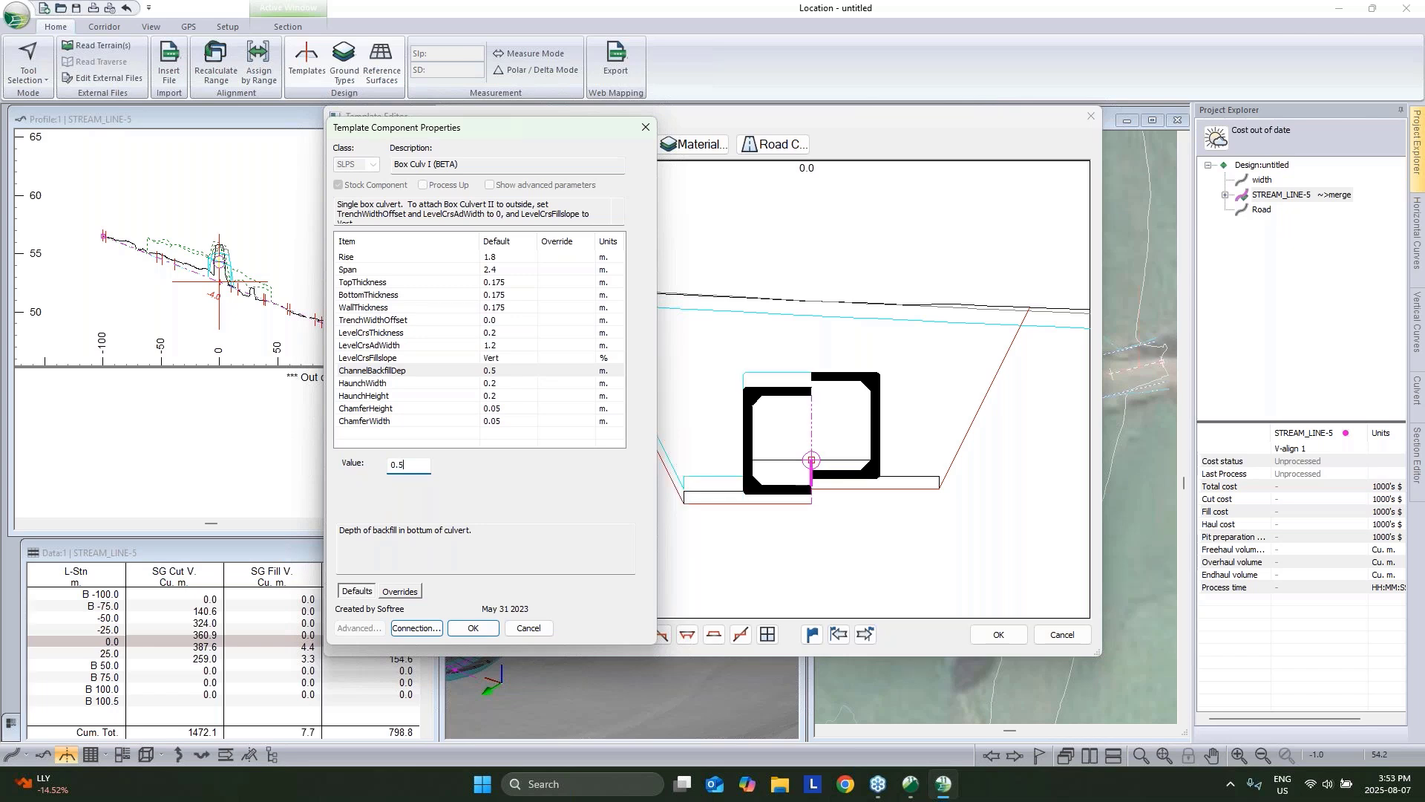
{"action": "left_click", "coordinate": [528, 628]}
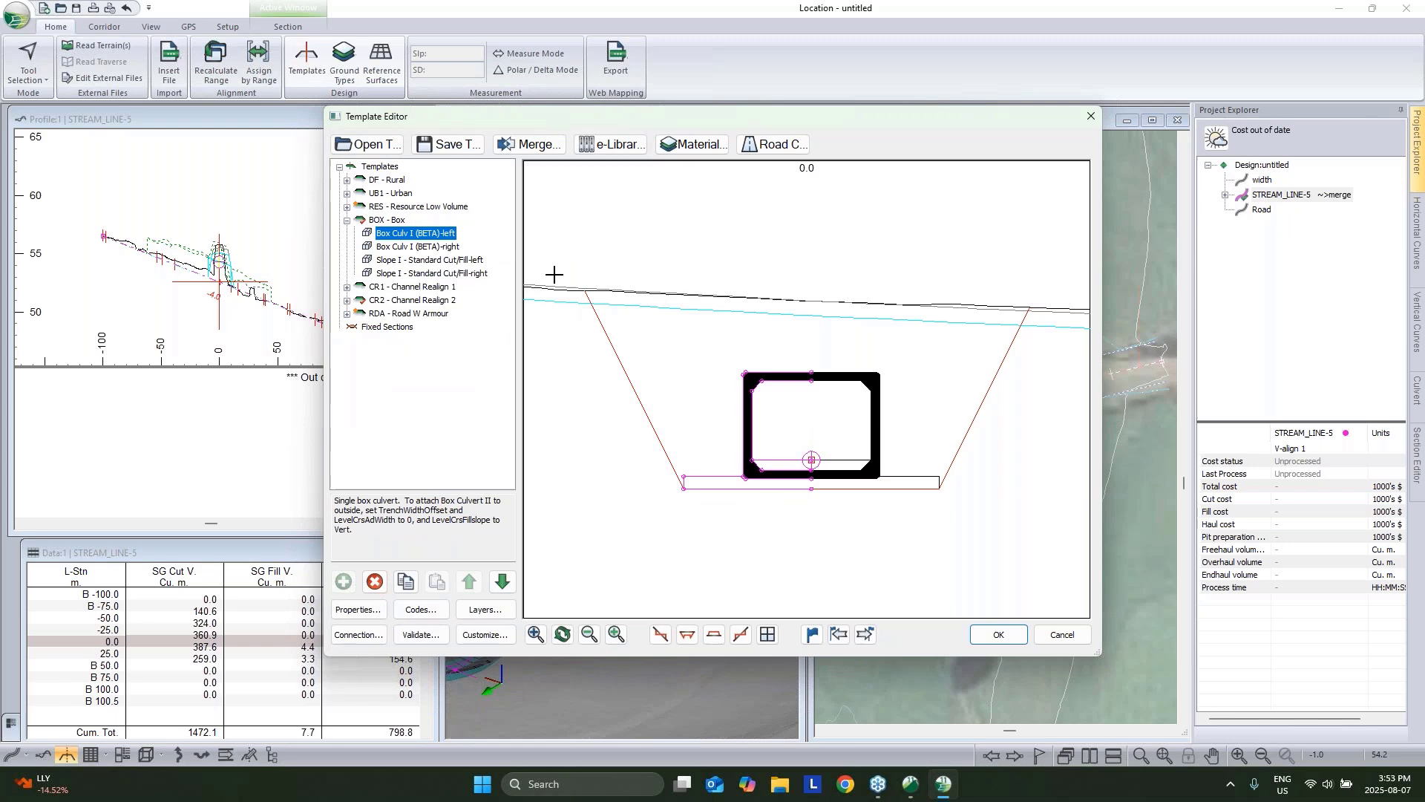
View the right box culvert component's properties, then copy the left component and bring up its paste options.
{"action": "double_click", "coordinate": [435, 247]}
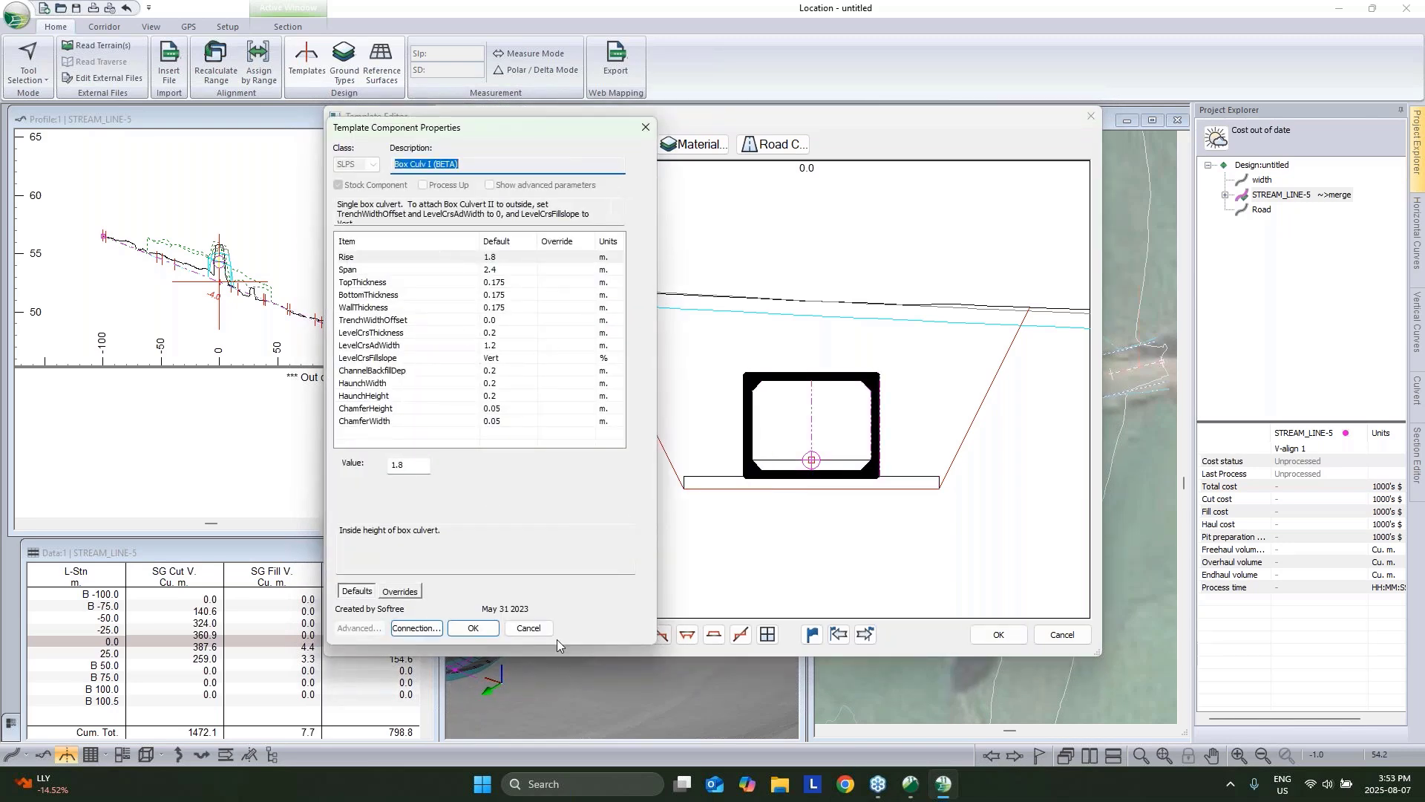
{"action": "left_click", "coordinate": [528, 628]}
{"action": "right_click", "coordinate": [419, 235]}
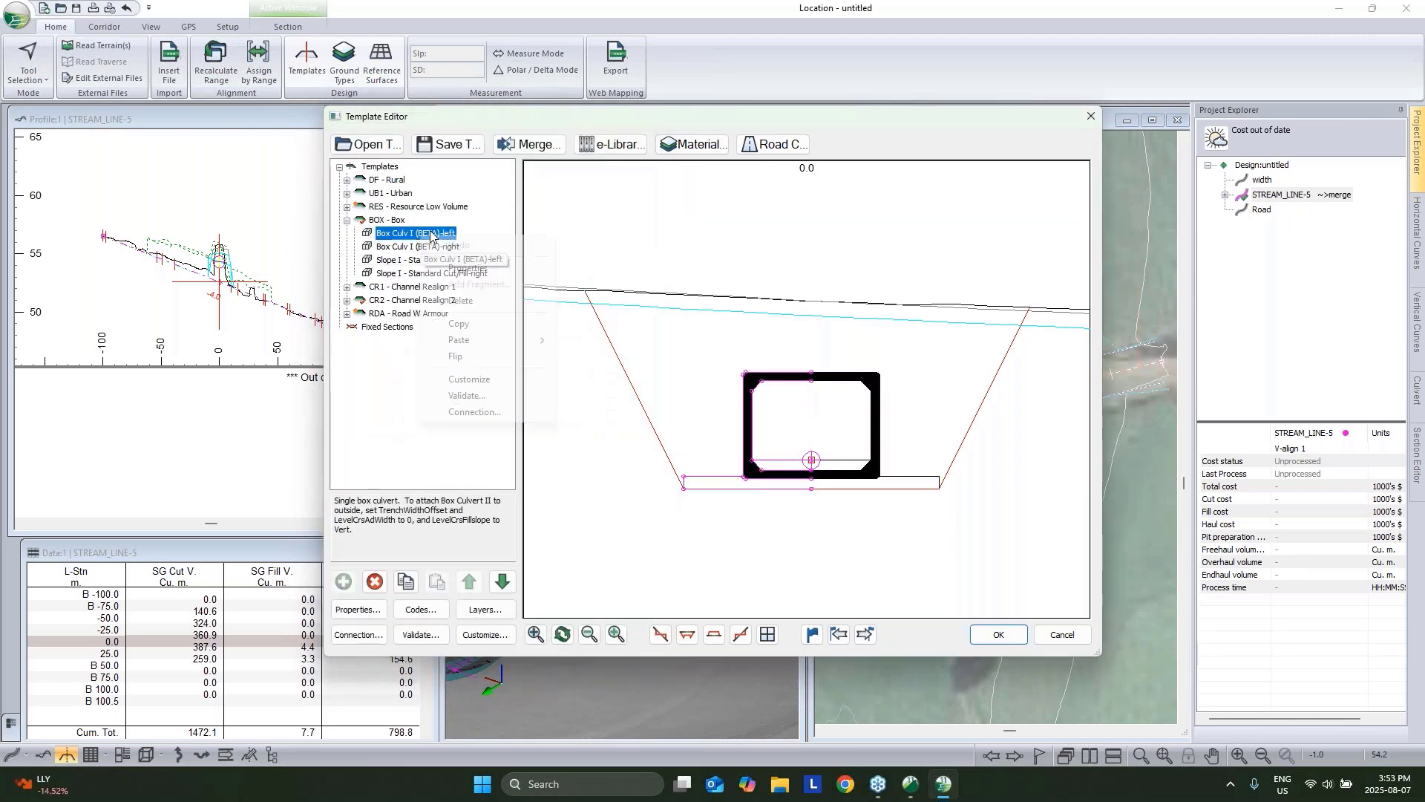
{"action": "left_click", "coordinate": [459, 322]}
{"action": "right_click", "coordinate": [429, 240]}
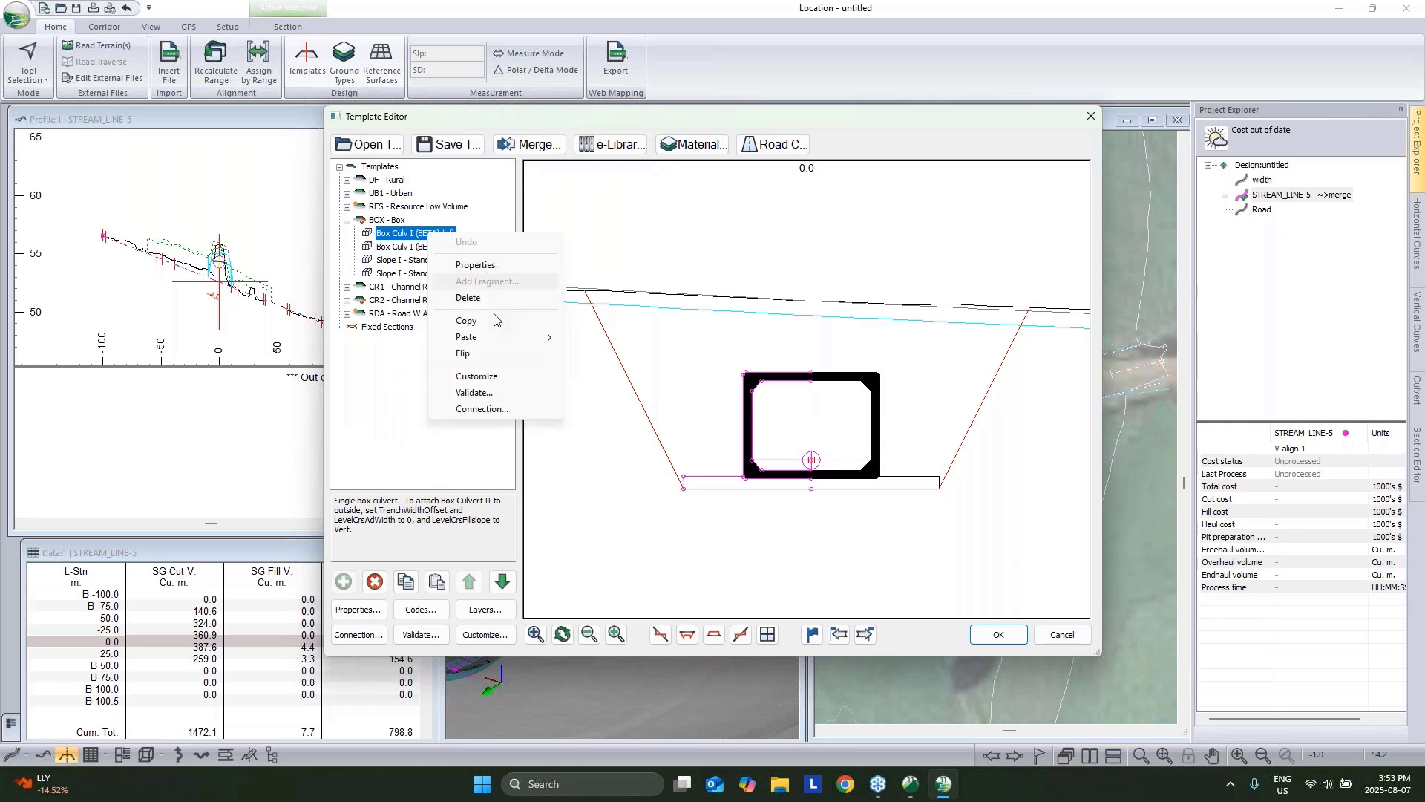
{"action": "mouse_move", "coordinate": [519, 338]}
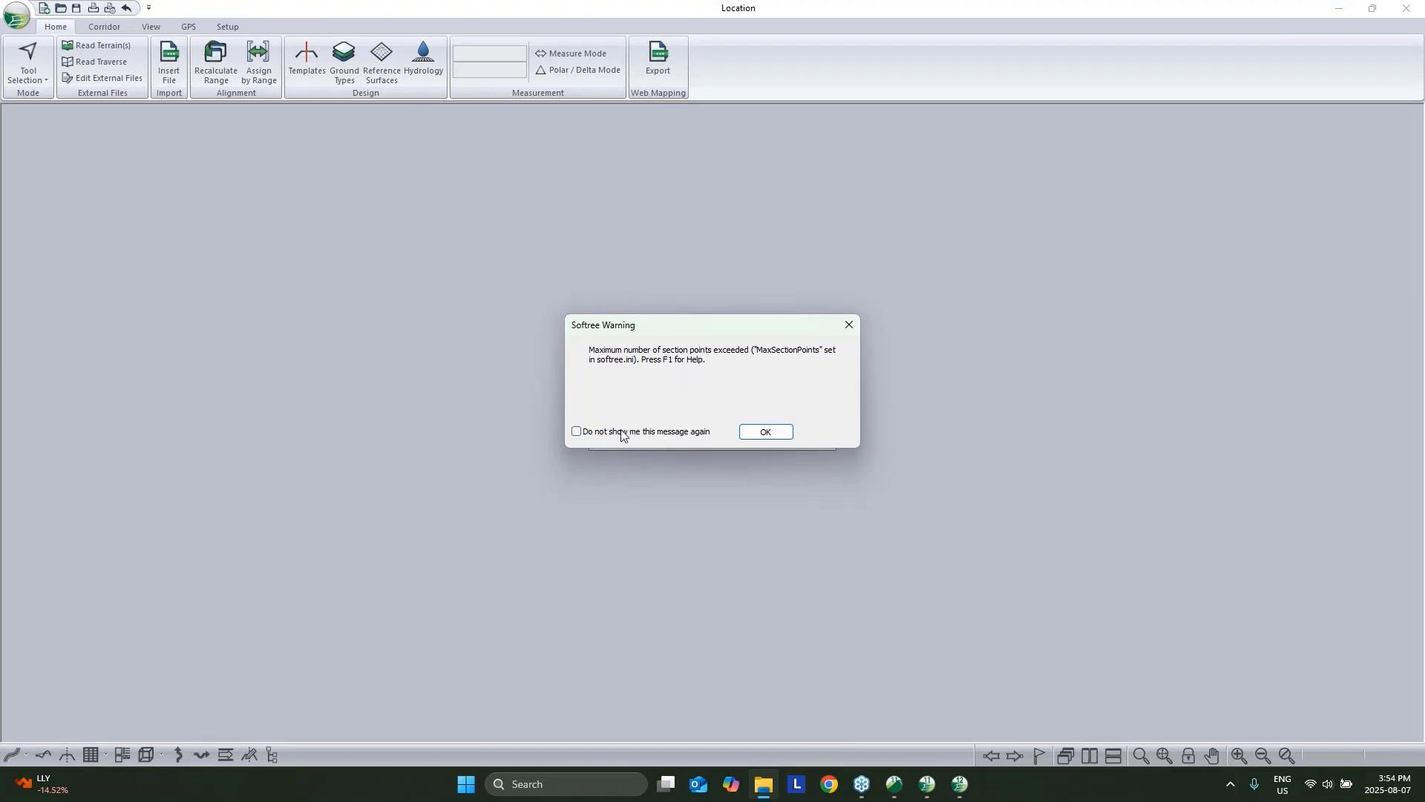
Dismiss the section-points warning and open Resource Road Done.dsnx from the V12 - Minor End folder with Location.
{"action": "left_click", "coordinate": [699, 431]}
{"action": "left_click", "coordinate": [765, 432]}
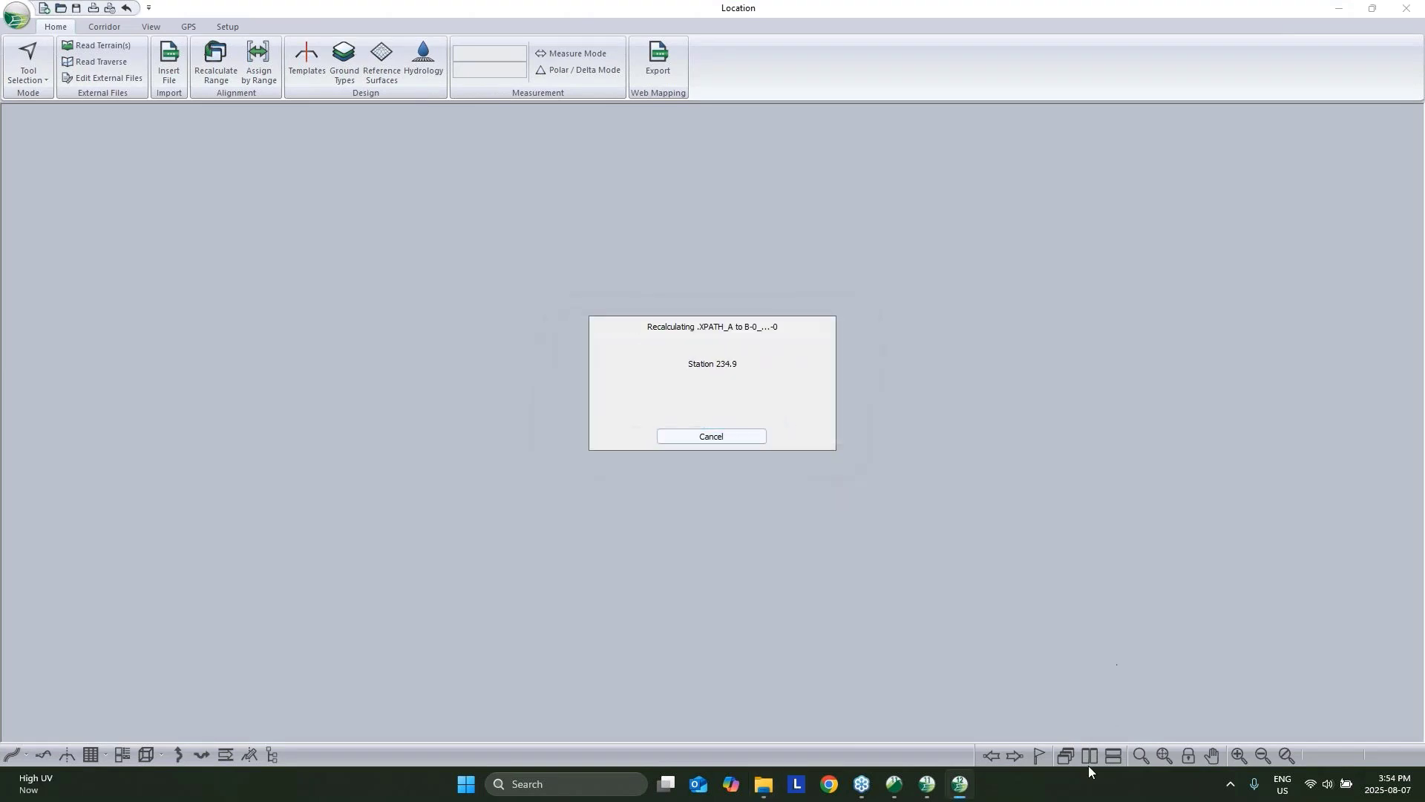
{"action": "left_click", "coordinate": [765, 786]}
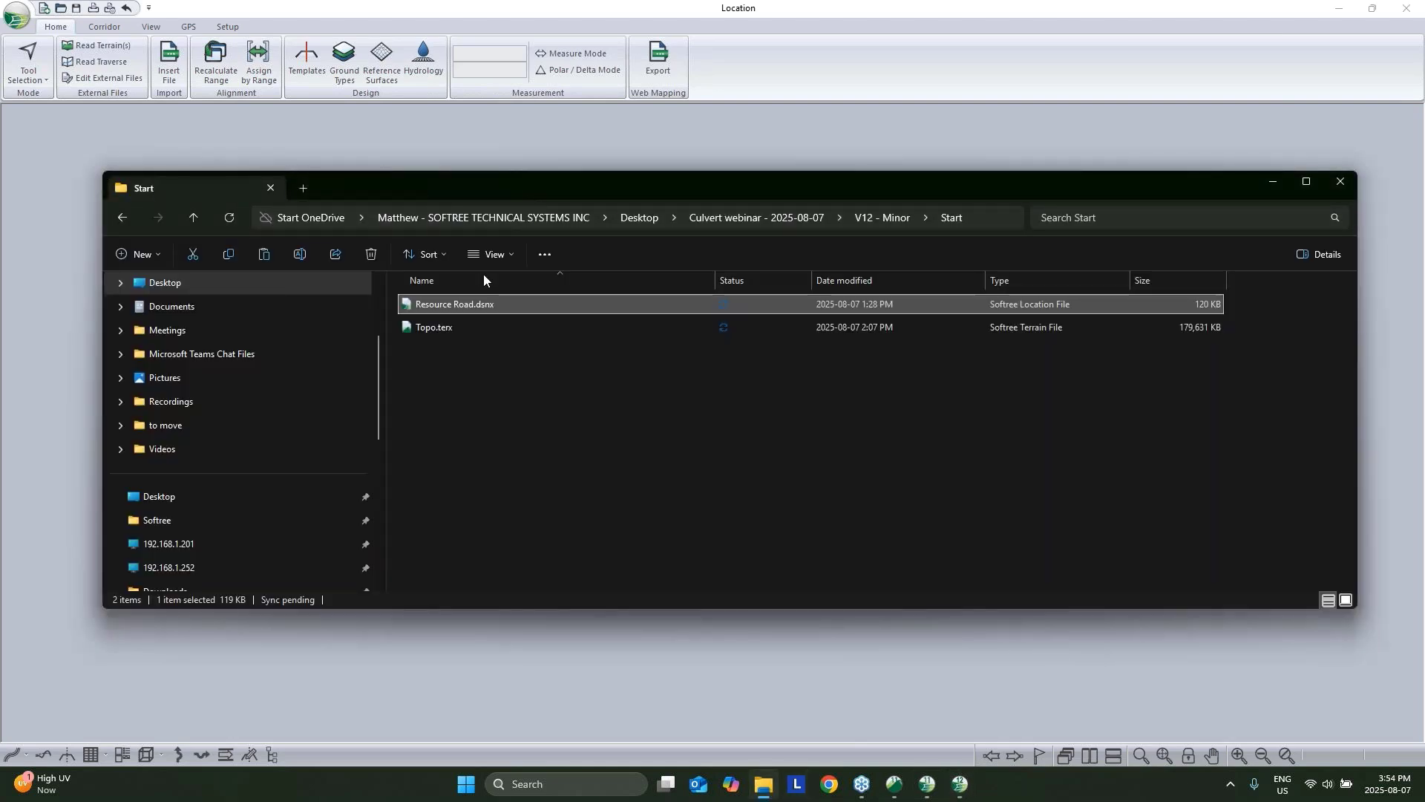
{"action": "right_click", "coordinate": [446, 305]}
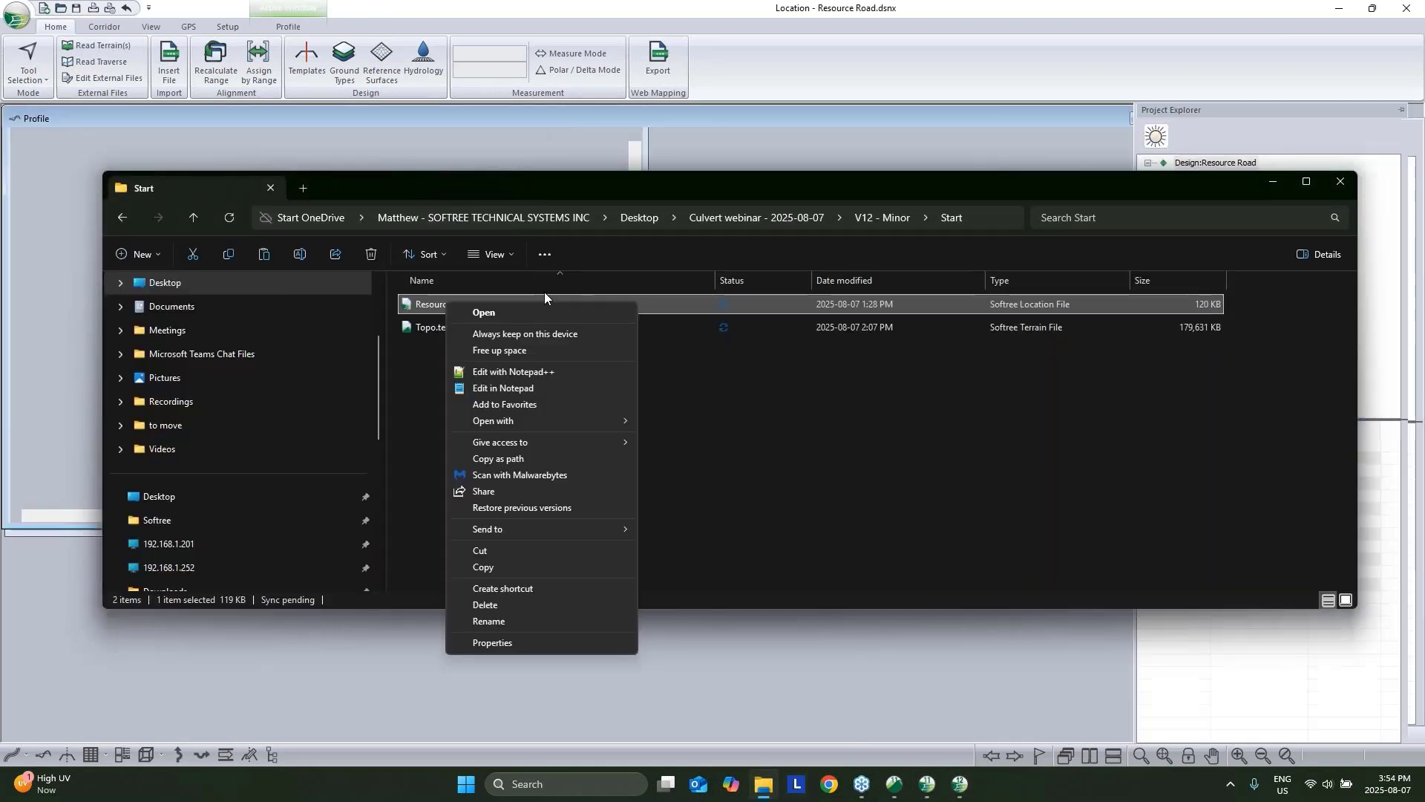
{"action": "left_click", "coordinate": [882, 221]}
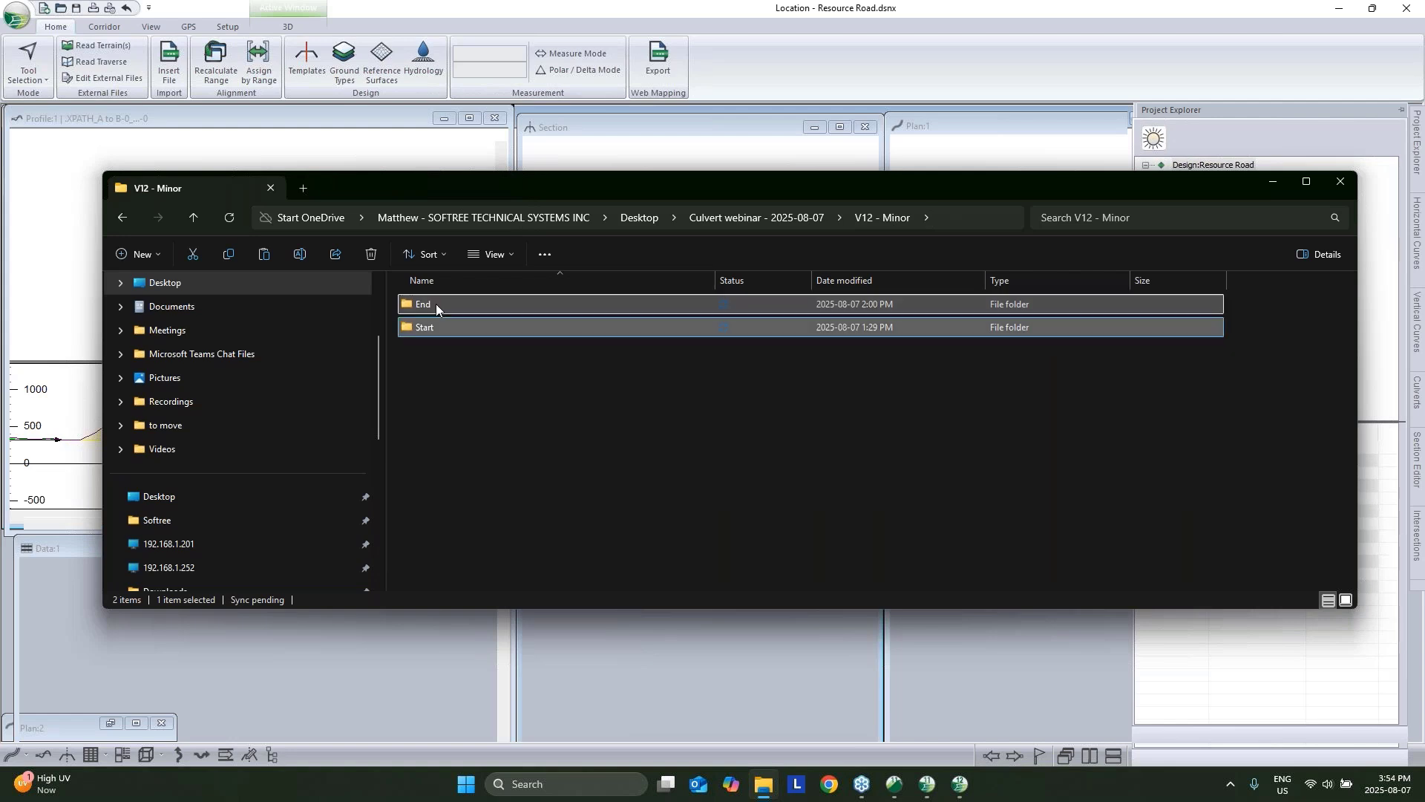
{"action": "double_click", "coordinate": [435, 305]}
{"action": "right_click", "coordinate": [487, 303]}
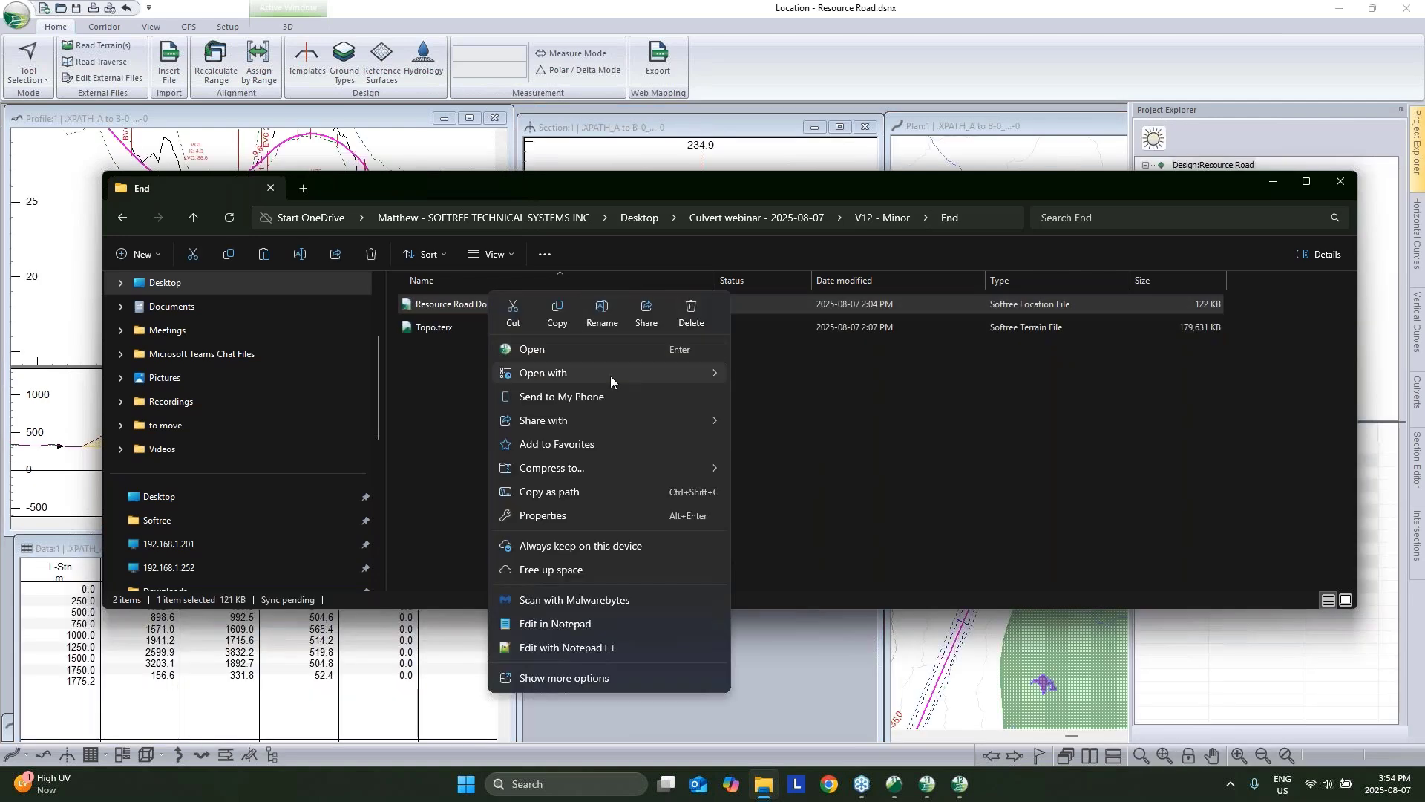
{"action": "mouse_move", "coordinate": [655, 370]}
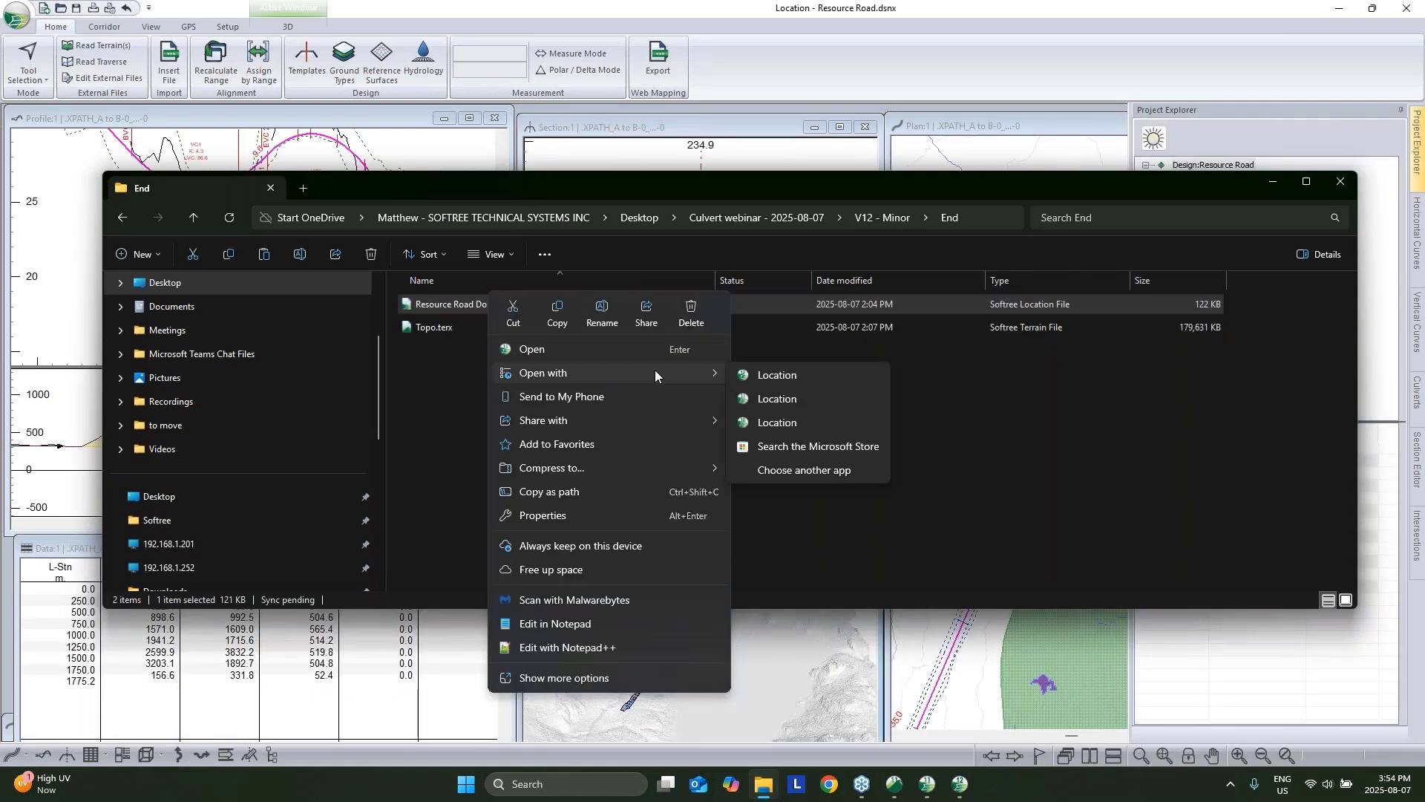
{"action": "left_click", "coordinate": [789, 378]}
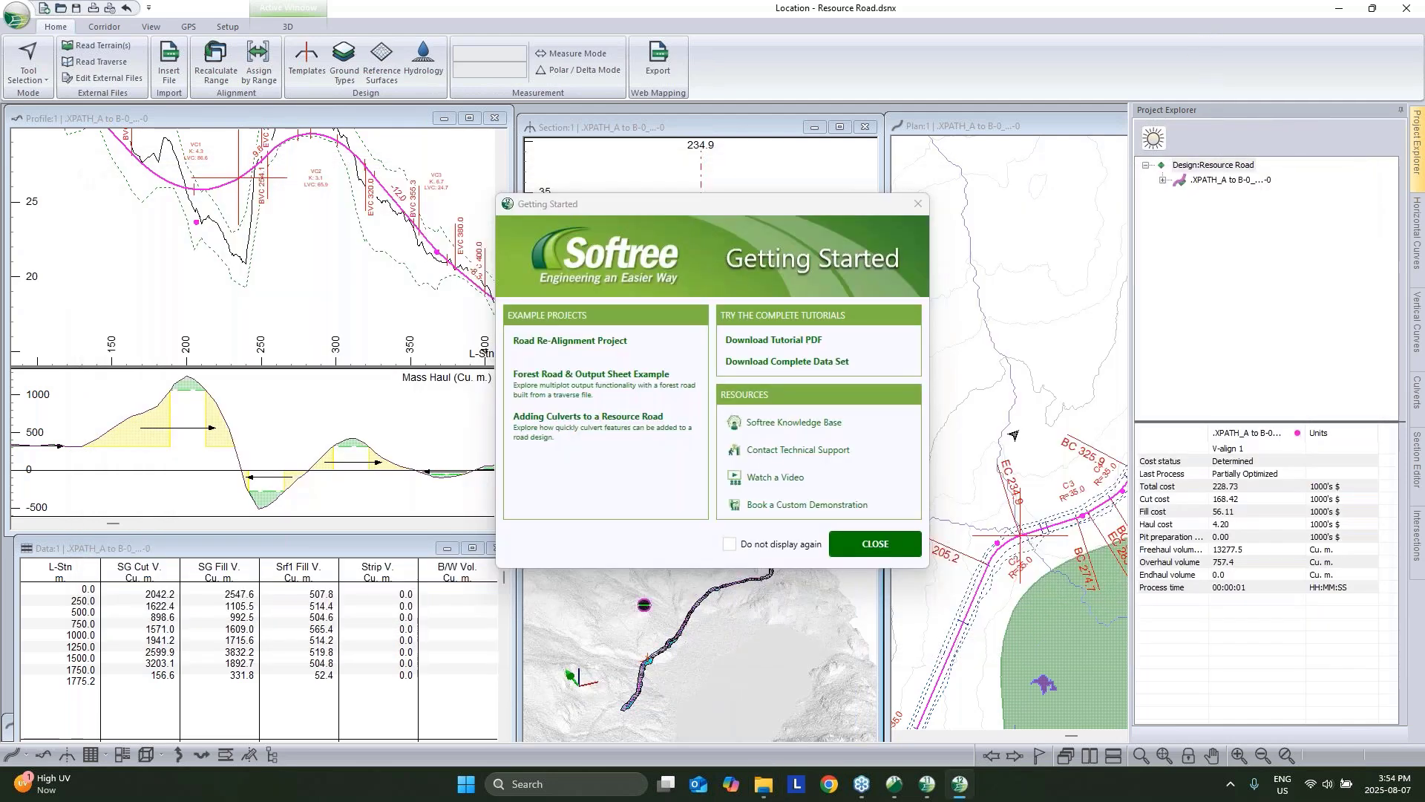
Dismiss the Getting Started screens and the loading warning, and minimize the untitled stream design.
{"action": "left_click", "coordinate": [876, 543]}
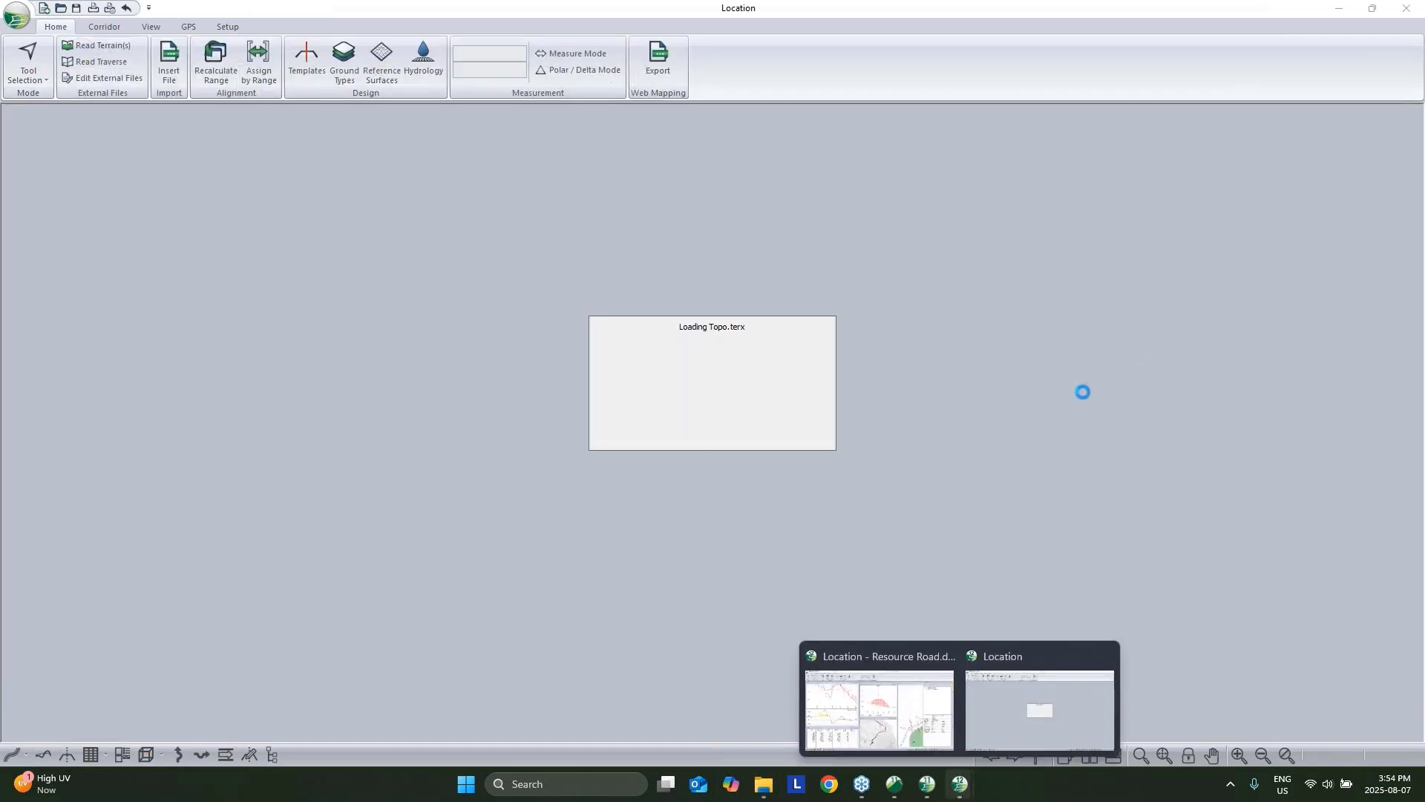
{"action": "left_click", "coordinate": [764, 426]}
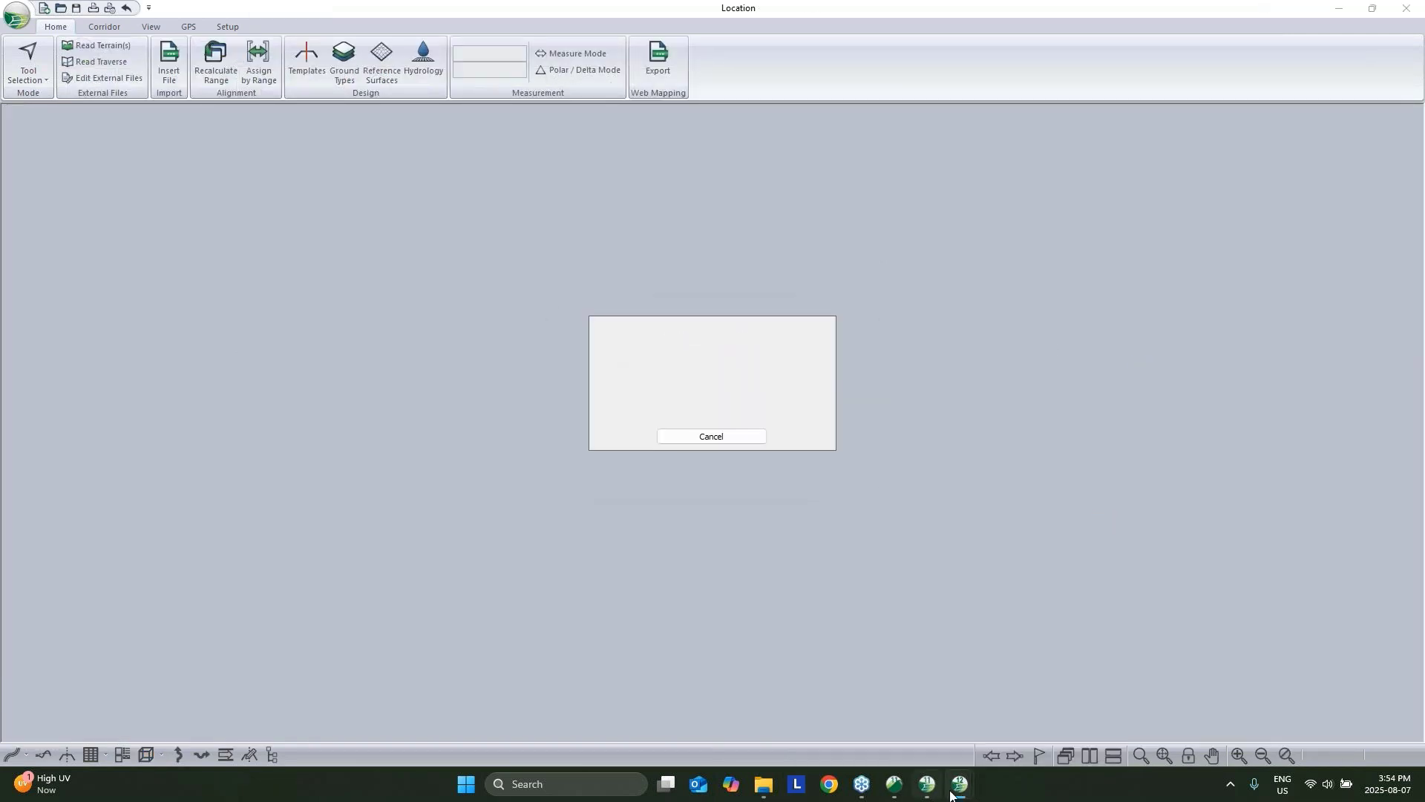
{"action": "left_click", "coordinate": [928, 787]}
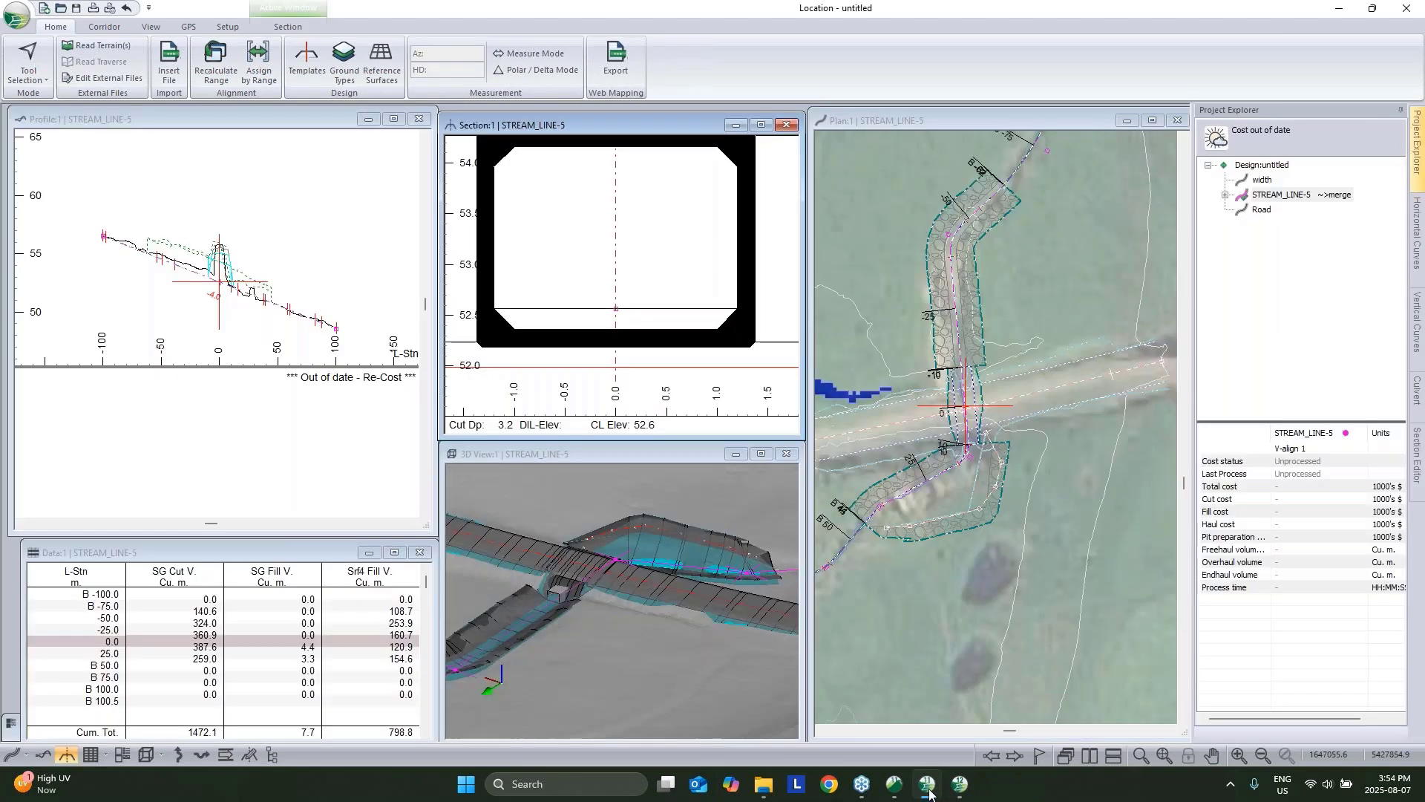
{"action": "left_click", "coordinate": [1339, 9]}
{"action": "left_click", "coordinate": [874, 544]}
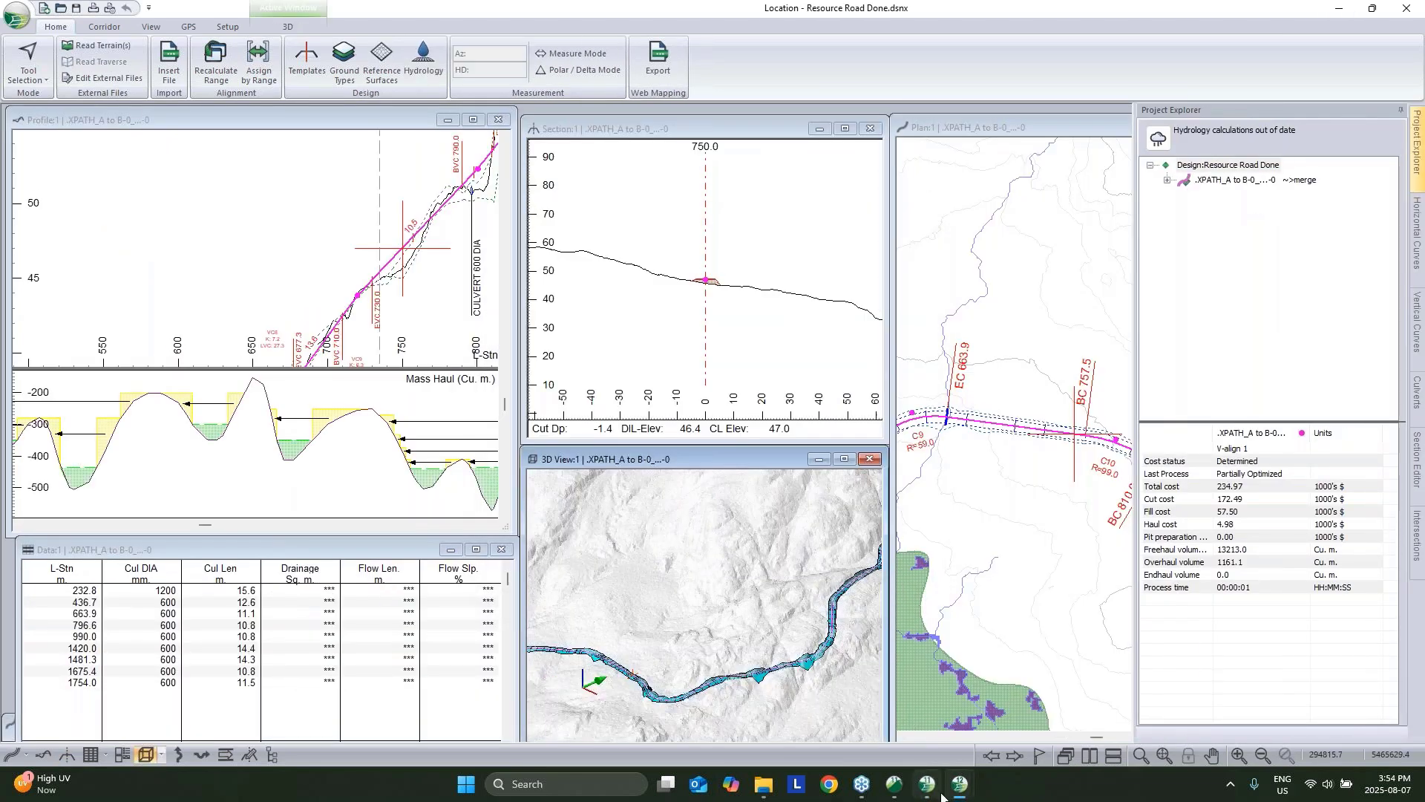
Switch to the Resource Road design and examine the whole road alignment and surrounding streams in plan.
{"action": "mouse_move", "coordinate": [959, 785]}
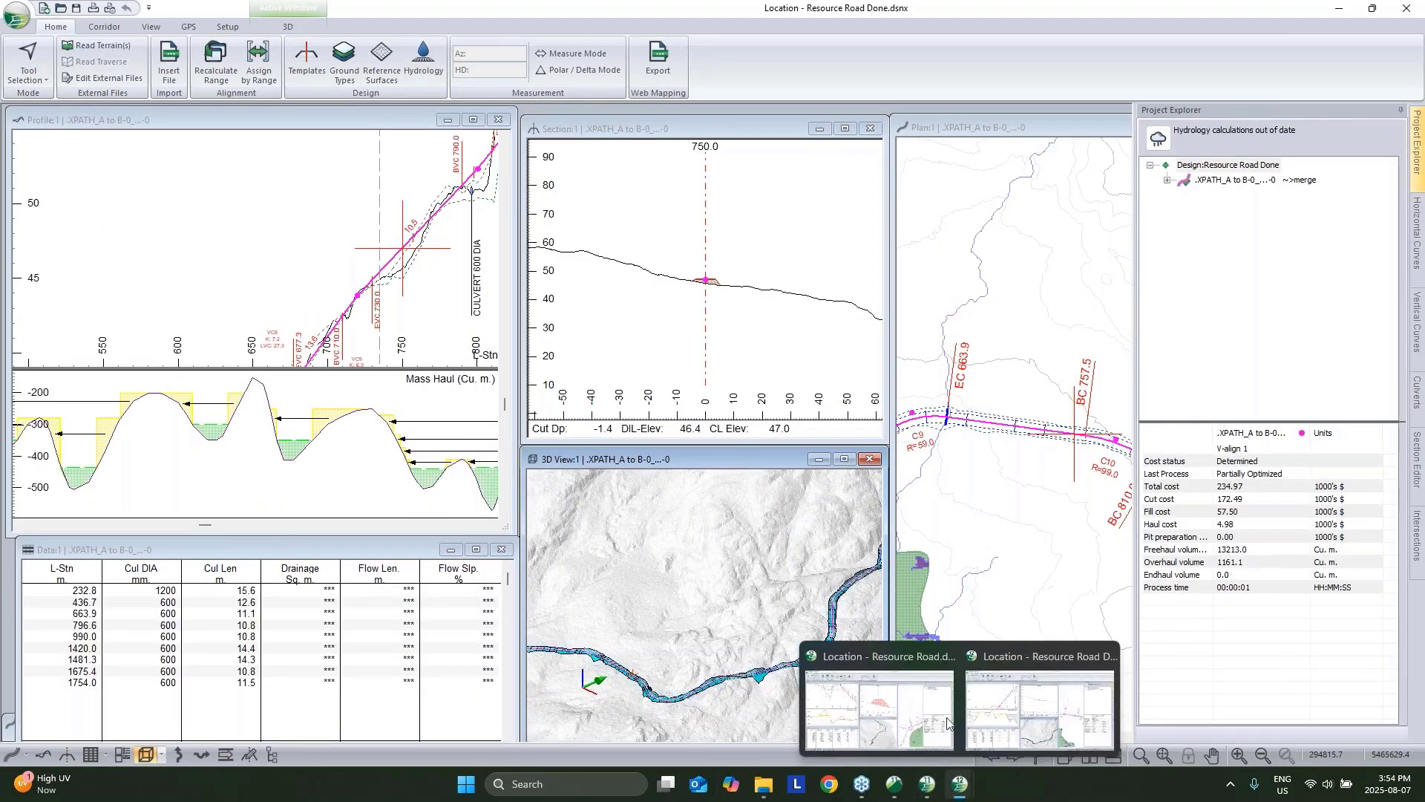
{"action": "left_click", "coordinate": [928, 653]}
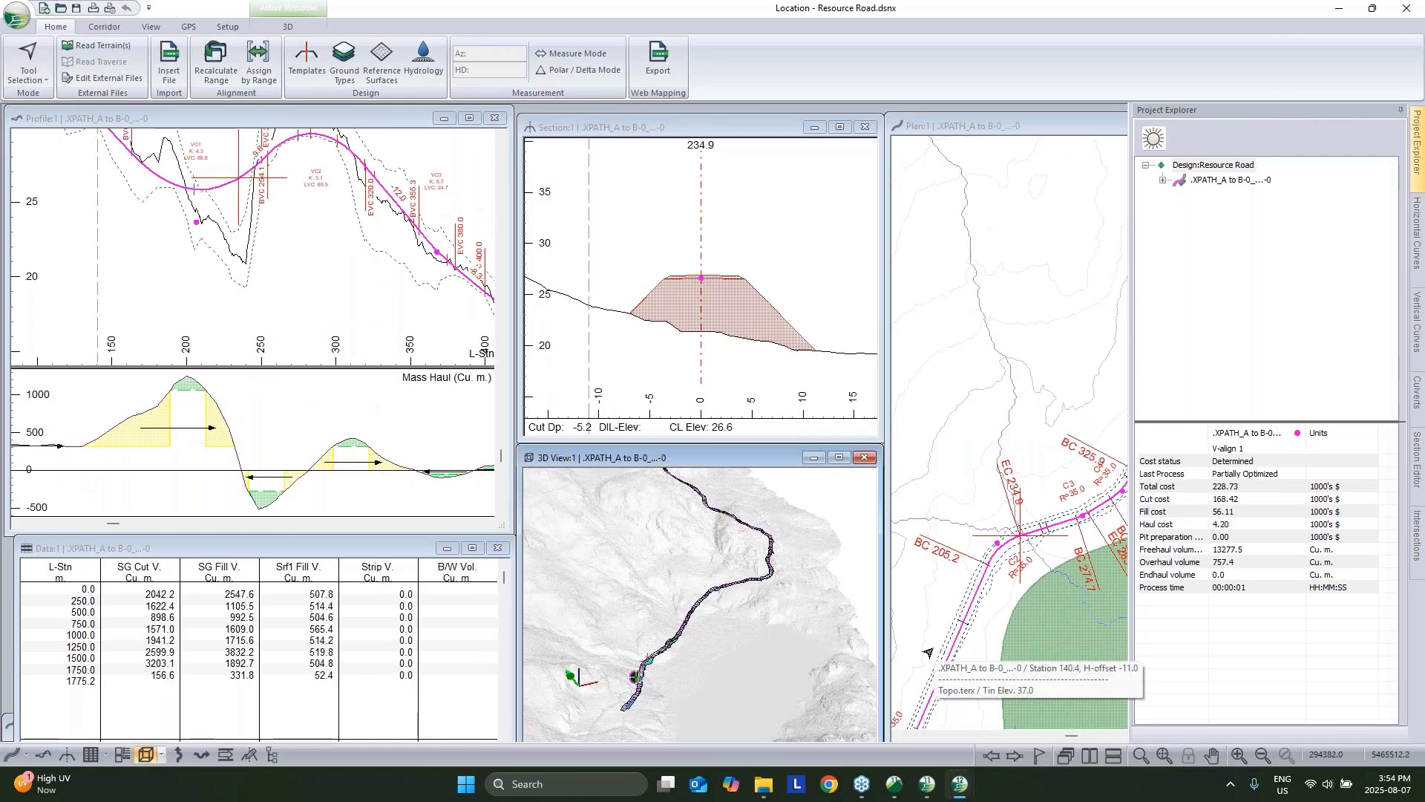
{"action": "scroll", "coordinate": [1064, 450], "scroll_direction": "down", "scroll_amount": 1}
{"action": "middle_click_drag", "start_coordinate": [1064, 450], "coordinate": [994, 512]}
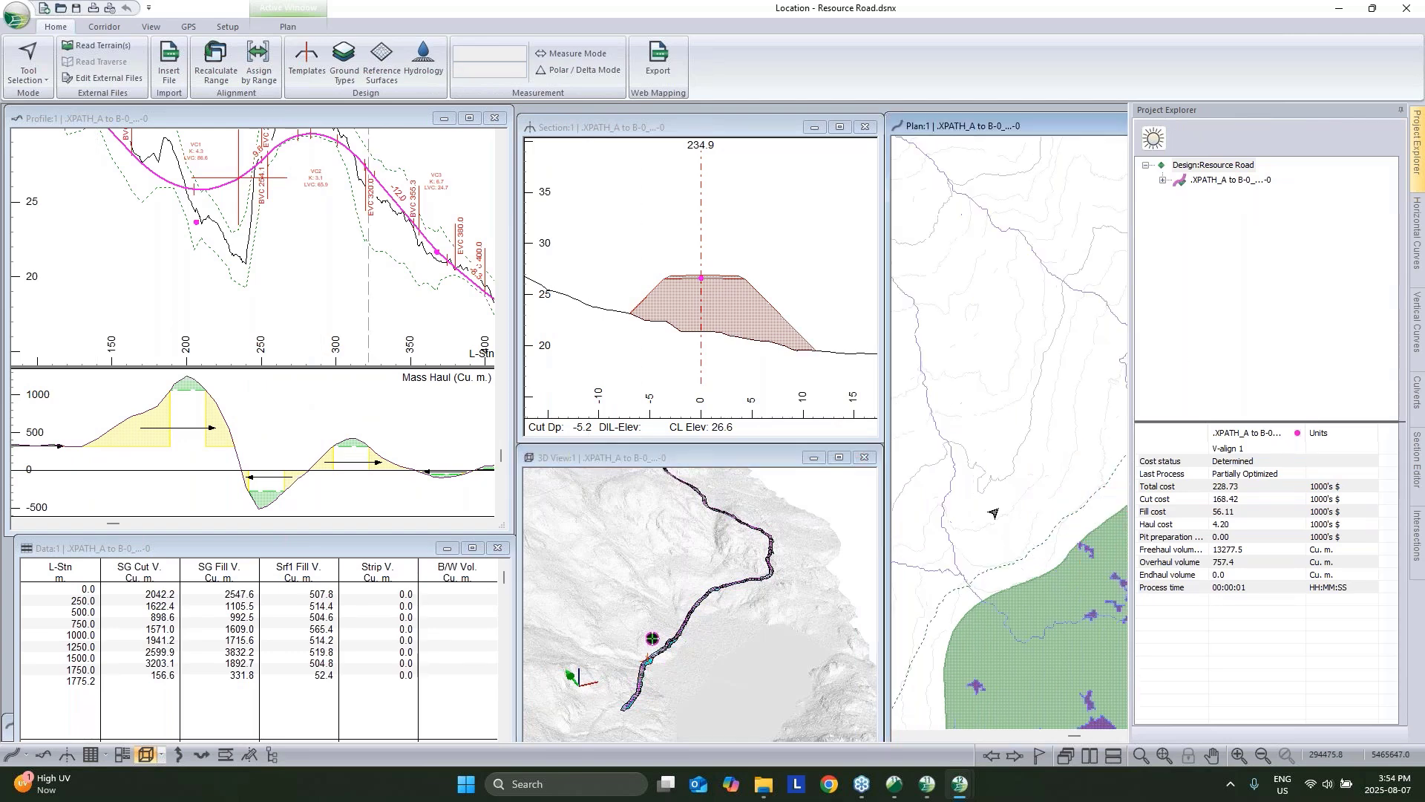
{"action": "scroll", "coordinate": [994, 512], "scroll_direction": "down", "scroll_amount": 3}
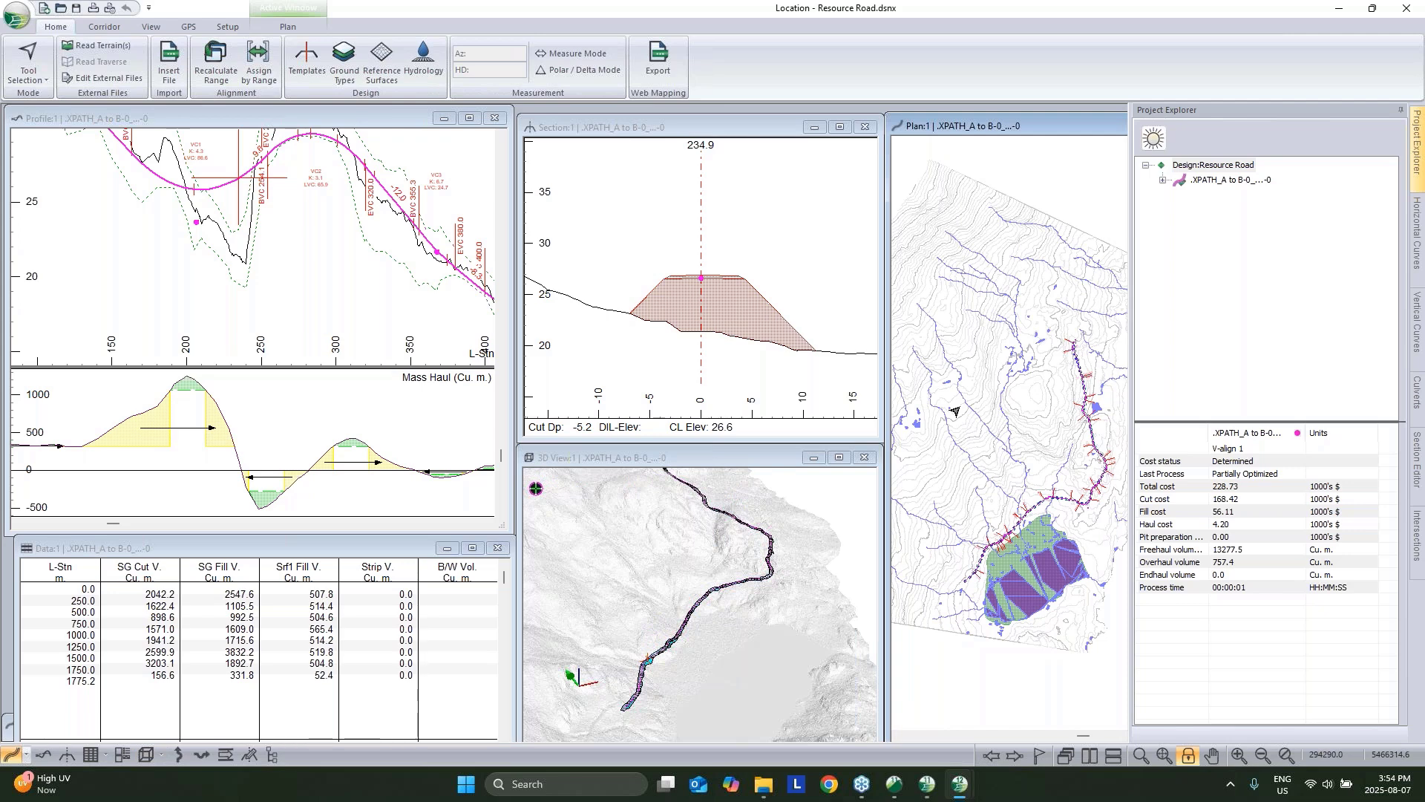
Switch to the Resource Road Done design, show its culverts, and select the 600 mm cross drain at station 1754.0.
{"action": "left_click", "coordinate": [959, 783]}
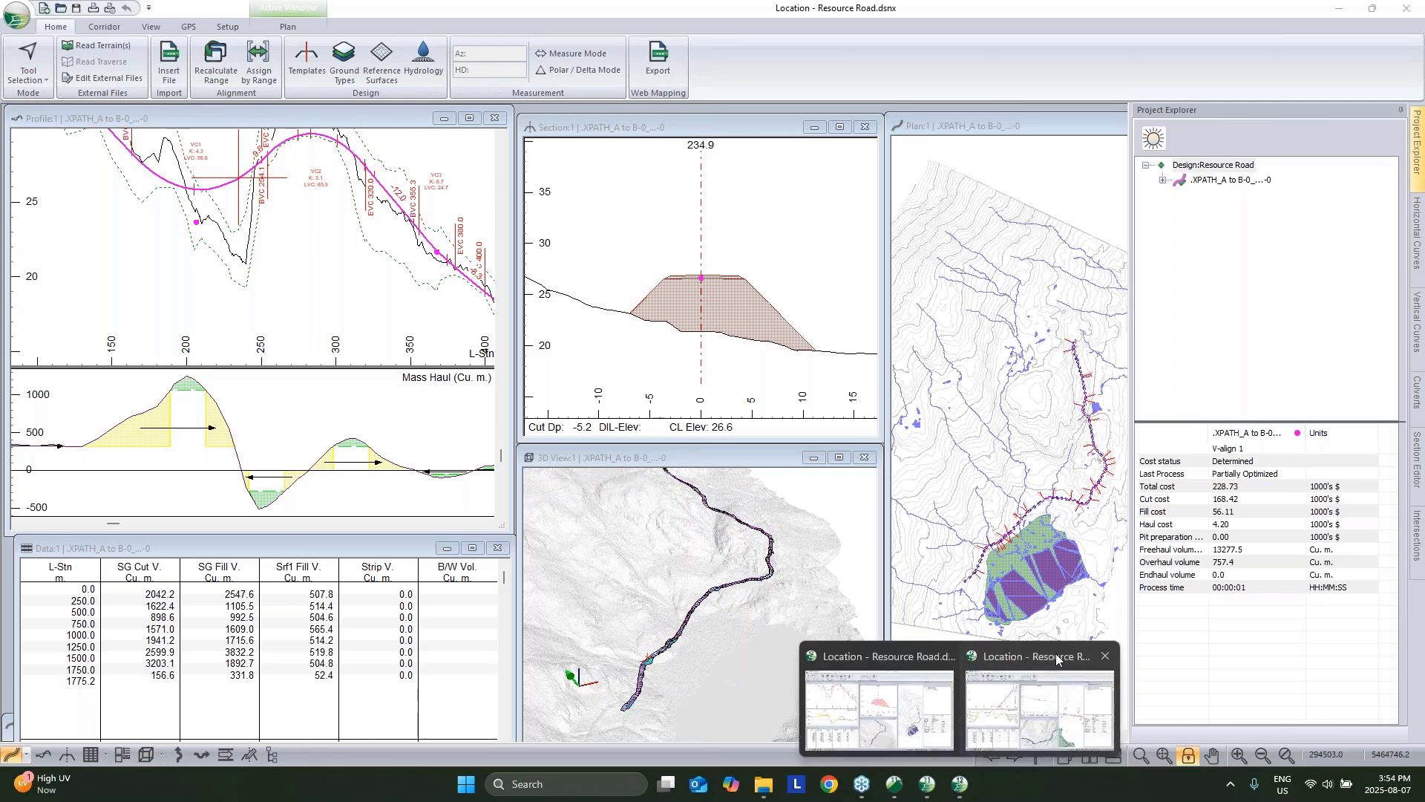
{"action": "left_click", "coordinate": [1056, 654]}
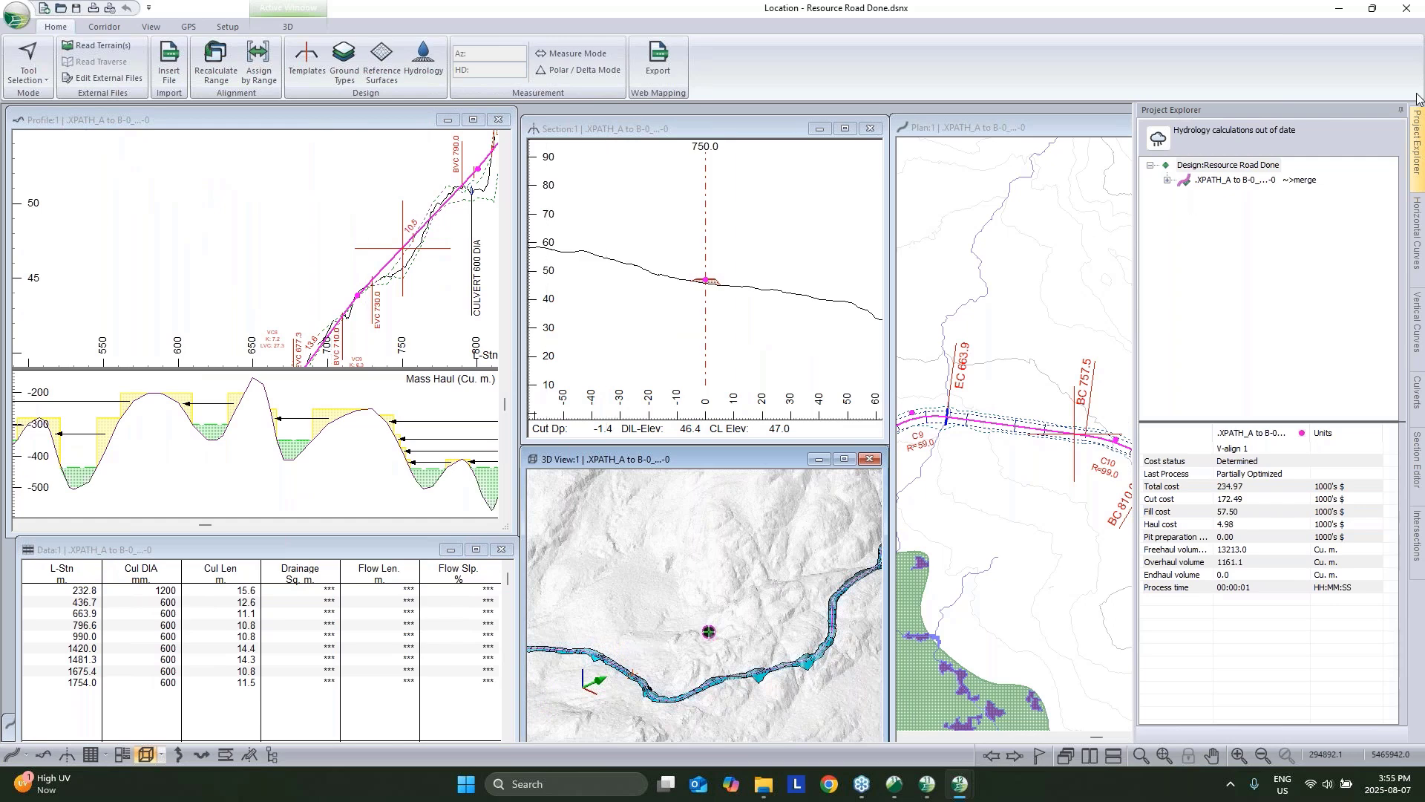
{"action": "scroll", "coordinate": [1003, 384], "scroll_direction": "down", "scroll_amount": 1}
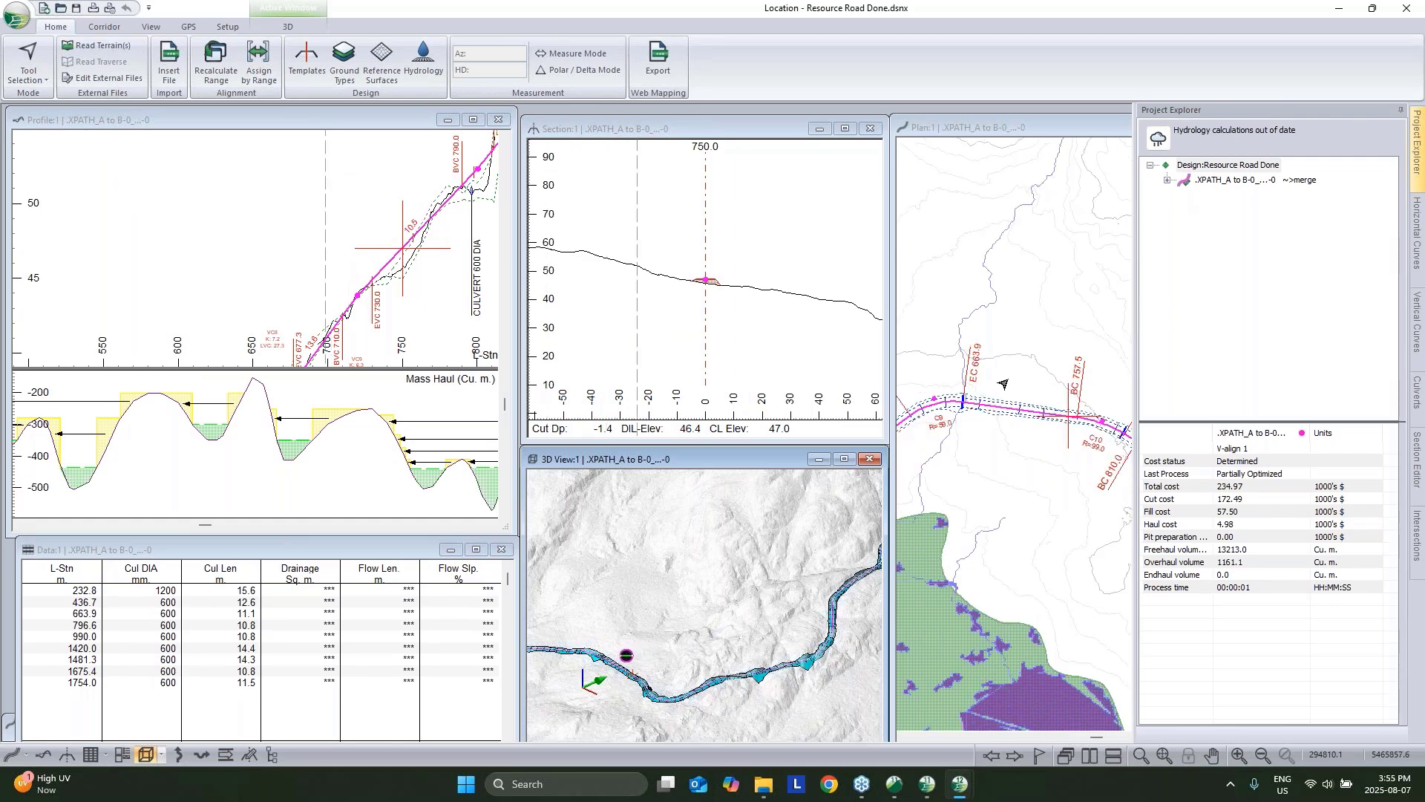
{"action": "scroll", "coordinate": [1003, 384], "scroll_direction": "down", "scroll_amount": 4}
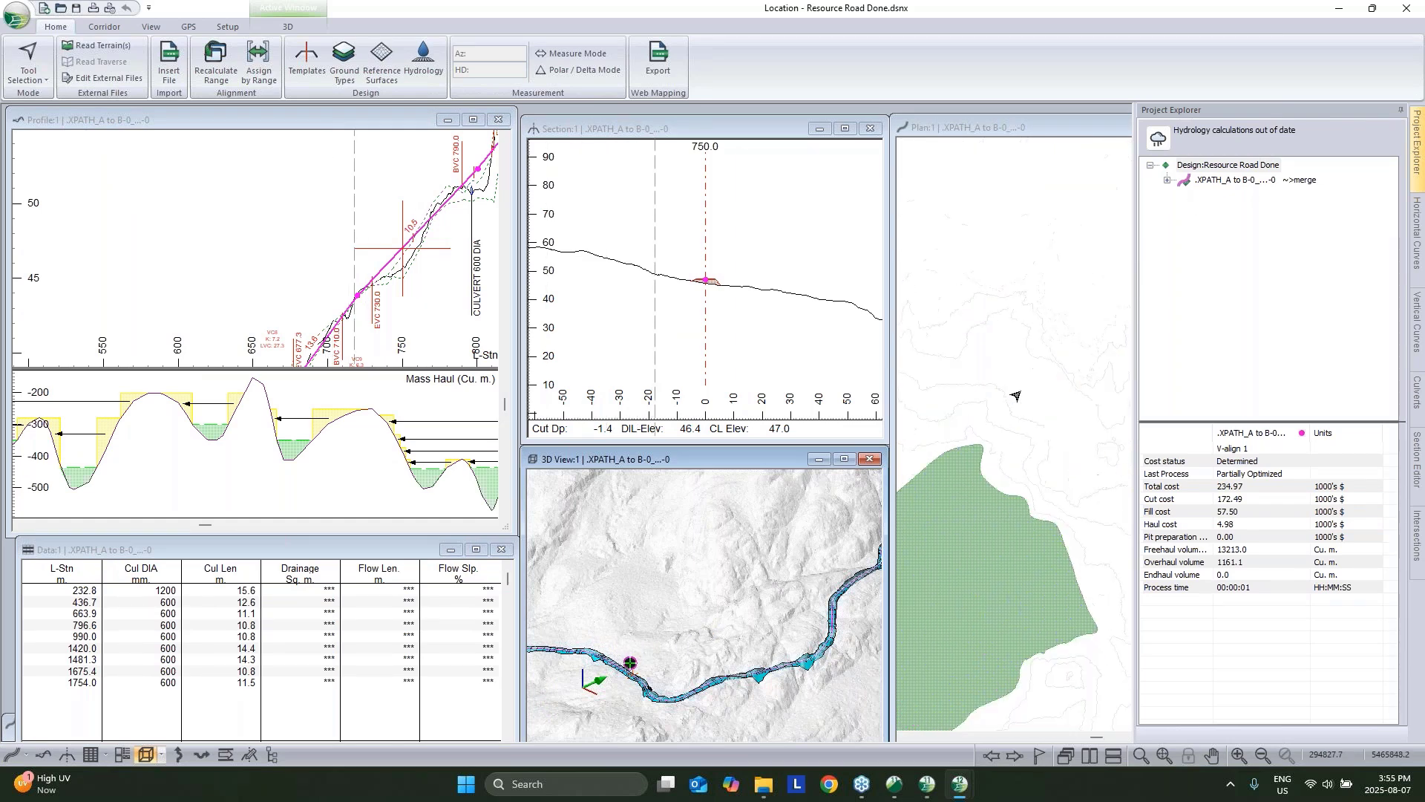
{"action": "left_click", "coordinate": [1417, 390]}
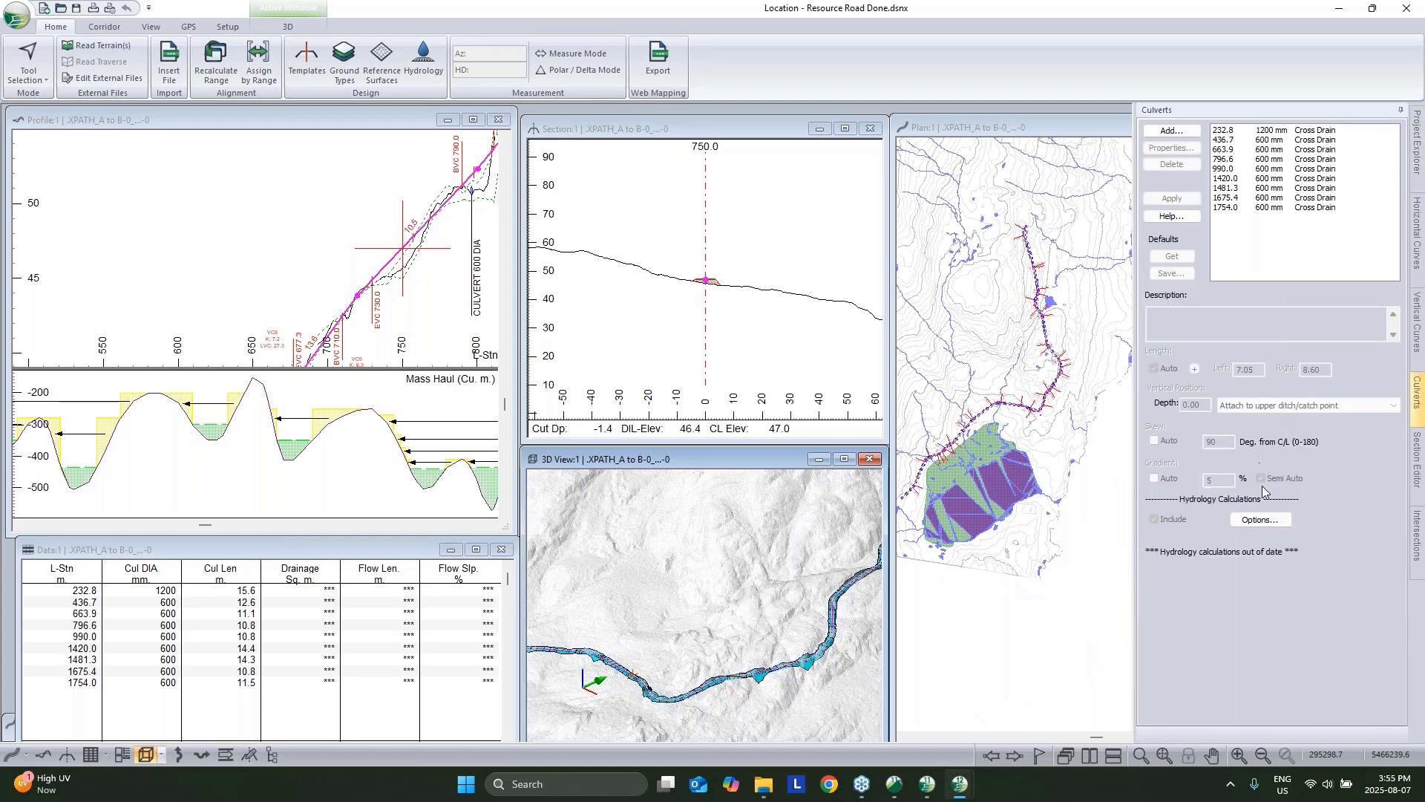
{"action": "scroll", "coordinate": [1039, 275], "scroll_direction": "up", "scroll_amount": 6}
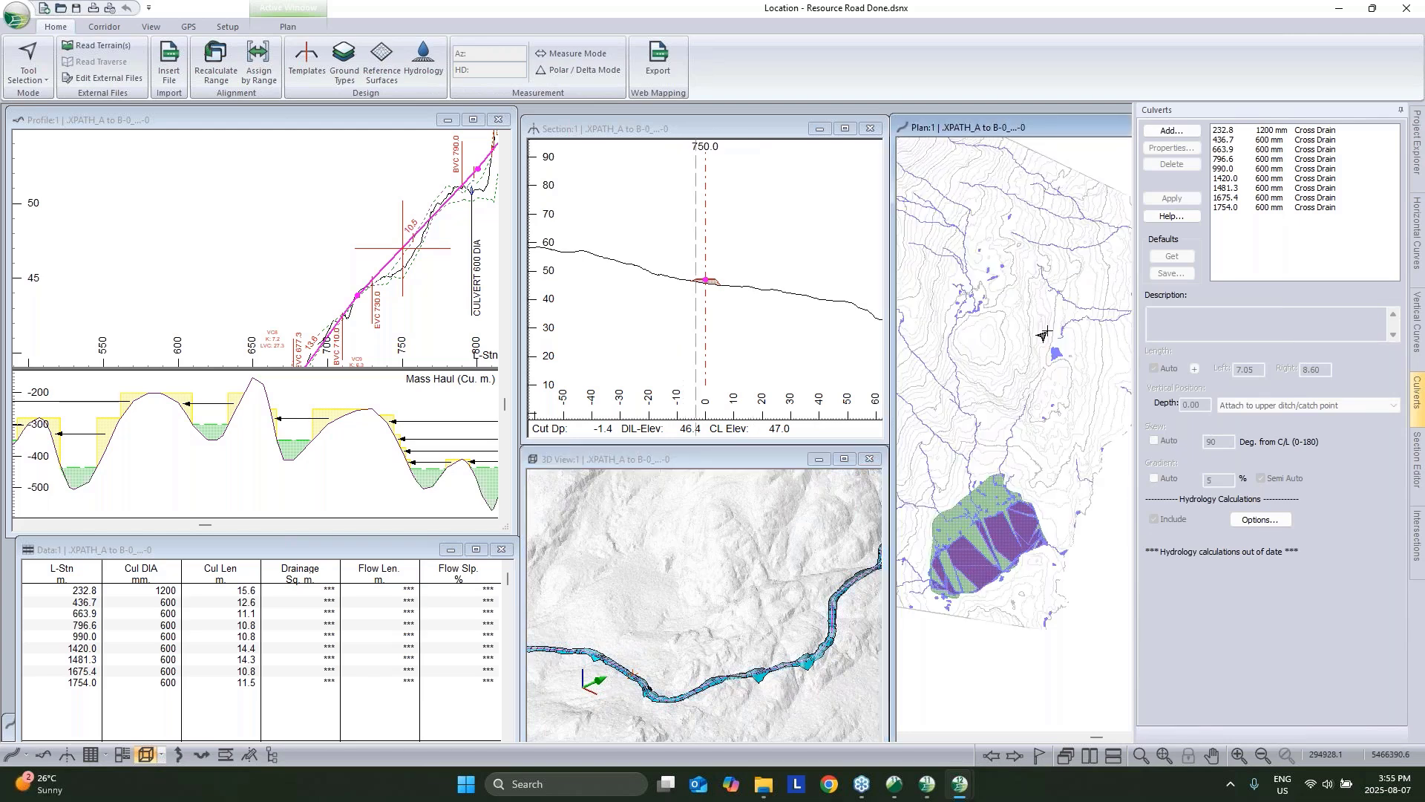
{"action": "left_click", "coordinate": [1247, 208]}
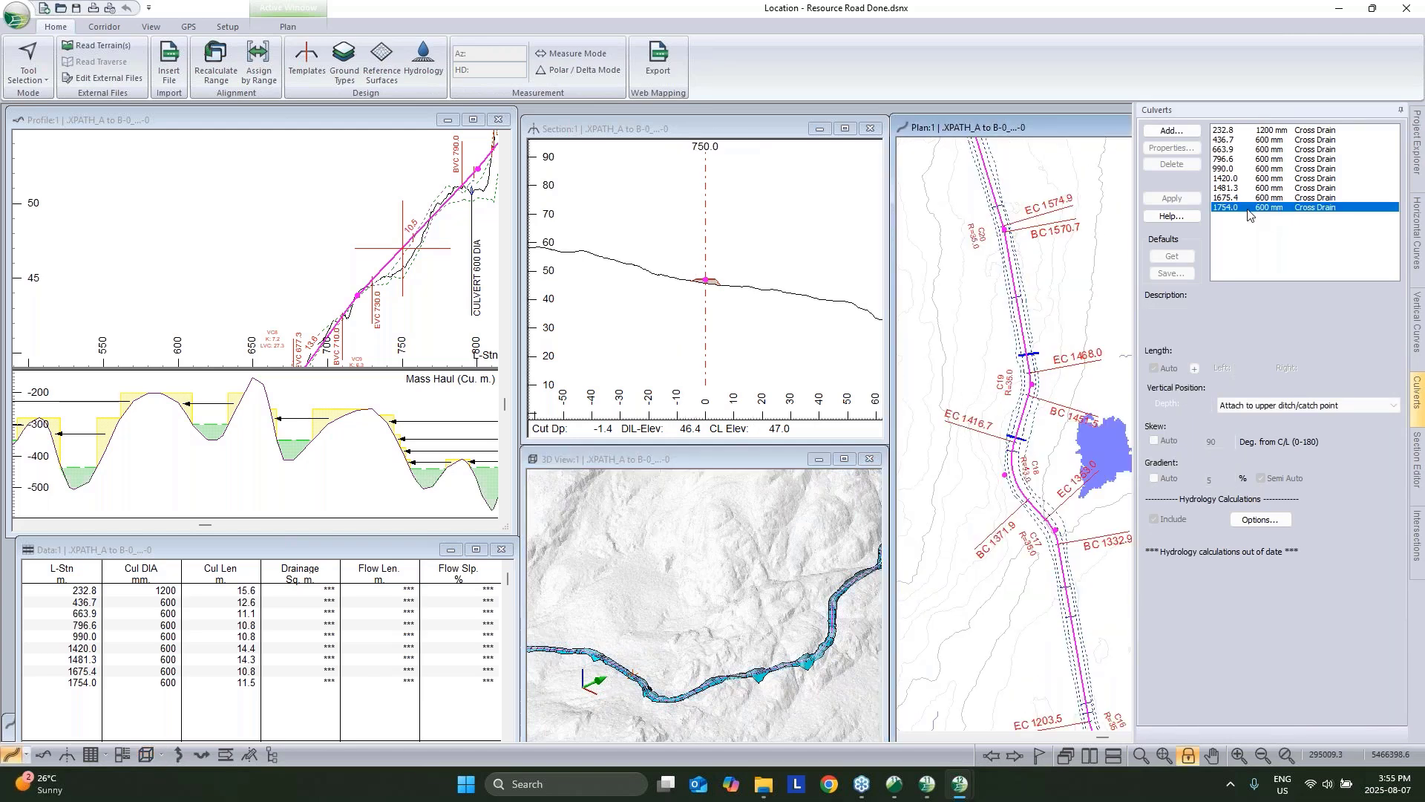
Select the 600 mm cross drain at station 1675.4 and examine its surroundings in plan.
{"action": "left_click", "coordinate": [1247, 197]}
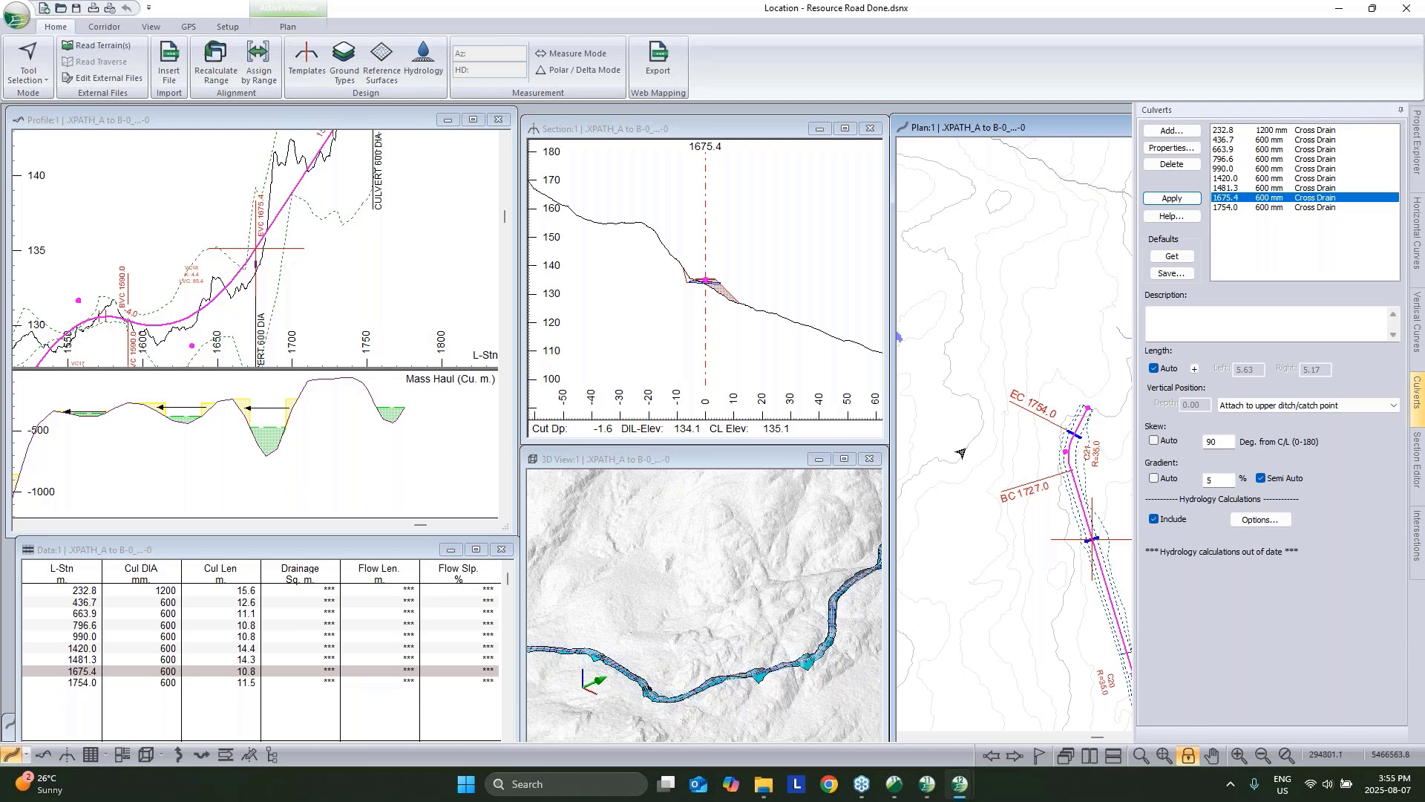
{"action": "mouse_move", "coordinate": [996, 439]}
{"action": "mouse_move", "coordinate": [1088, 408]}
{"action": "middle_click_drag", "start_coordinate": [1005, 541], "coordinate": [909, 403]}
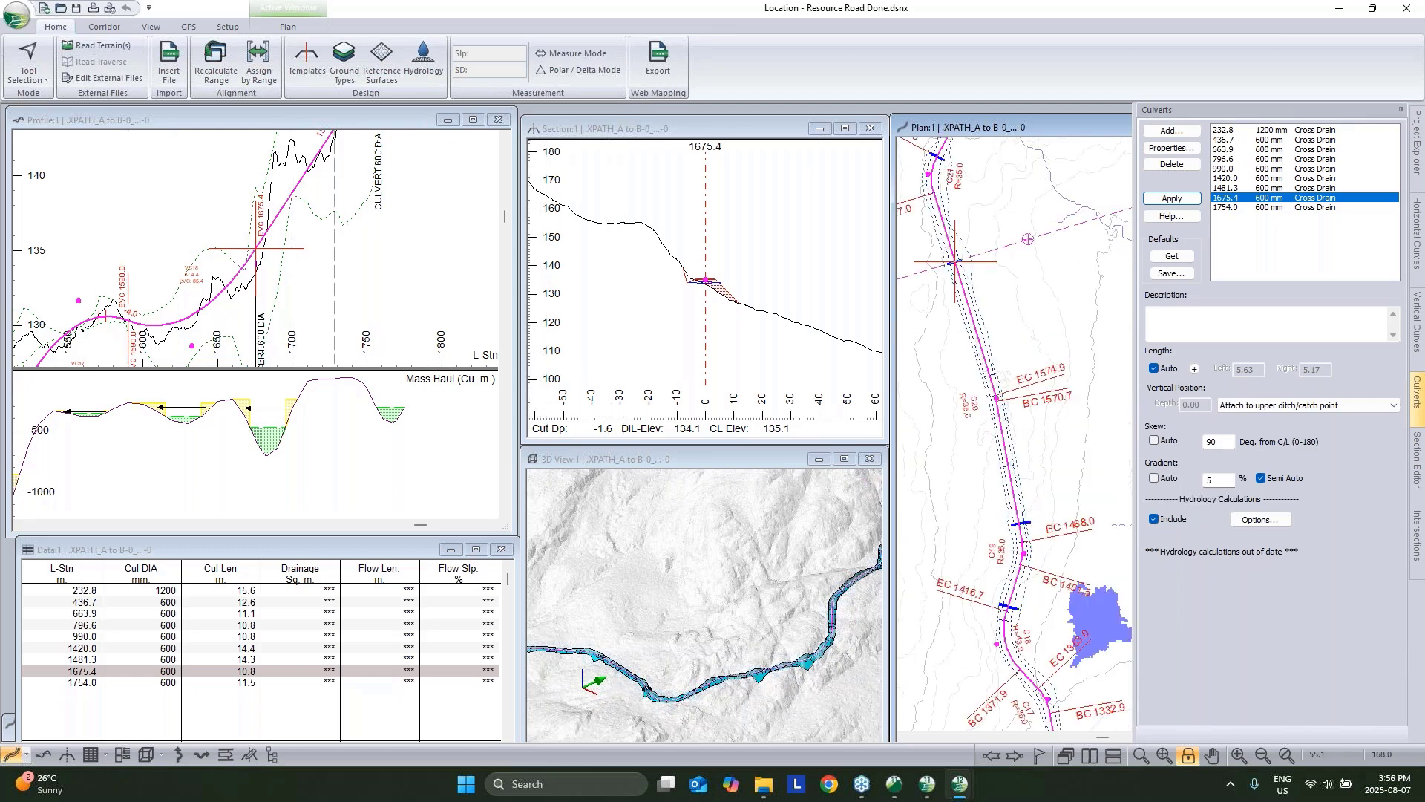
Enable Flow Paths in the hydrology options and recalculate the range with drainage, streams and flow paths included.
{"action": "left_click", "coordinate": [423, 59]}
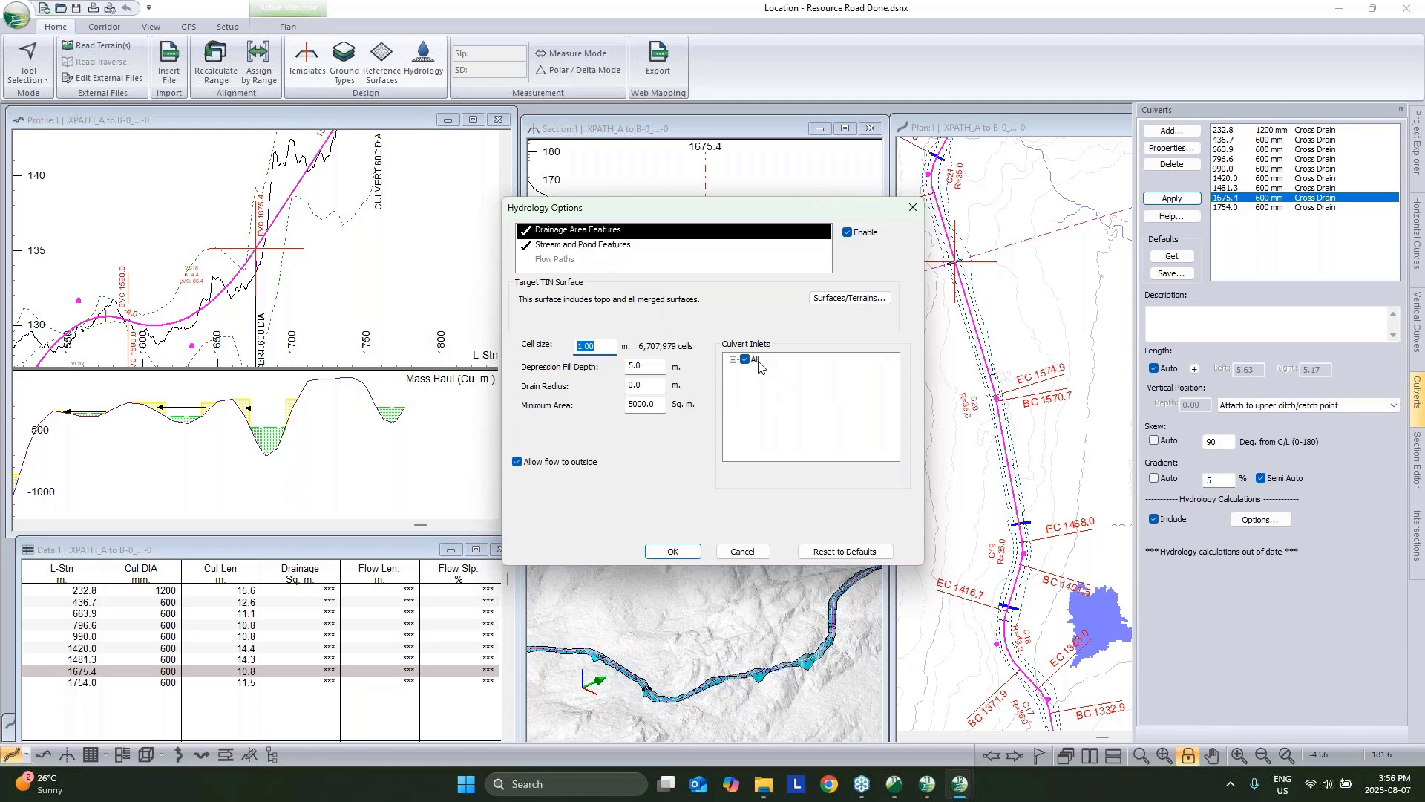
{"action": "left_click", "coordinate": [566, 261]}
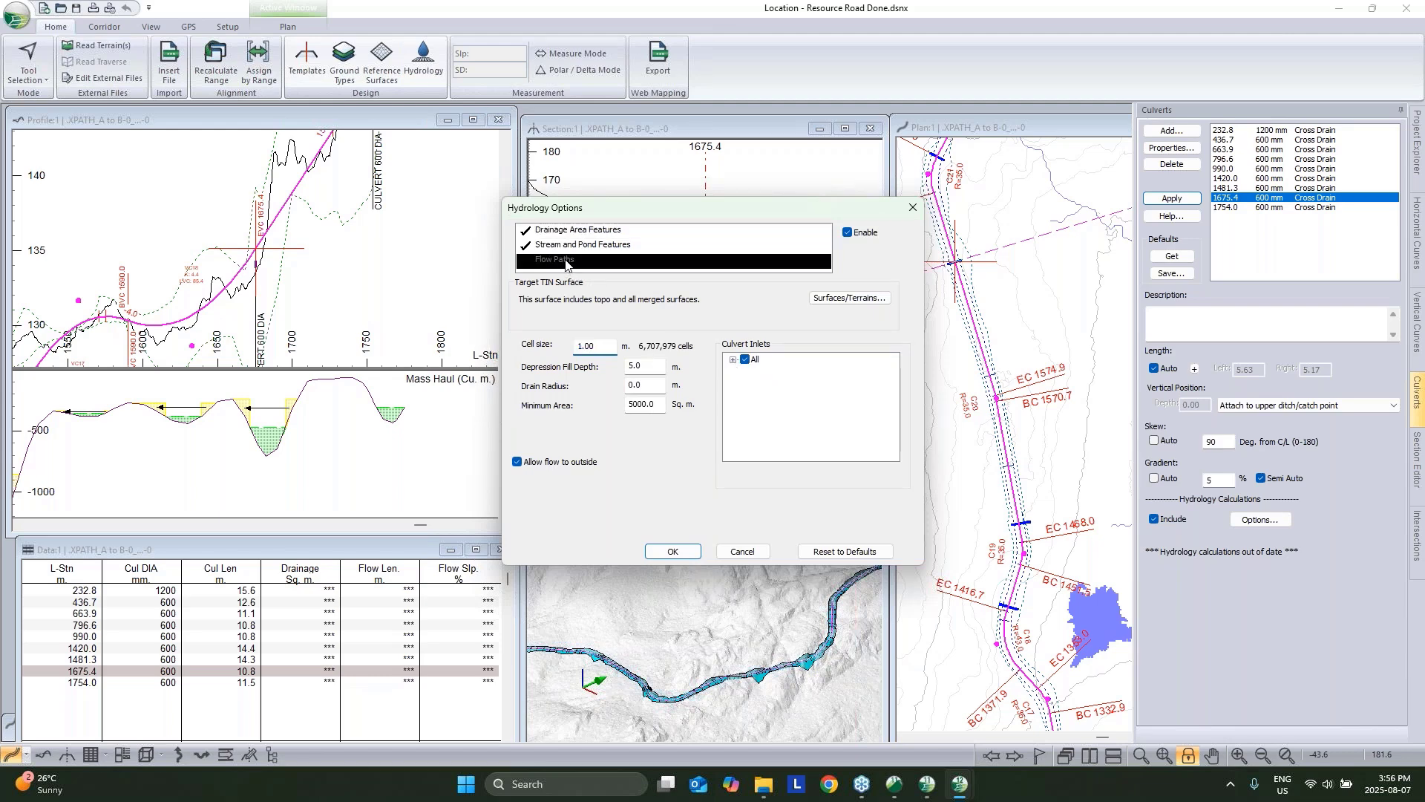
{"action": "left_click", "coordinate": [566, 262]}
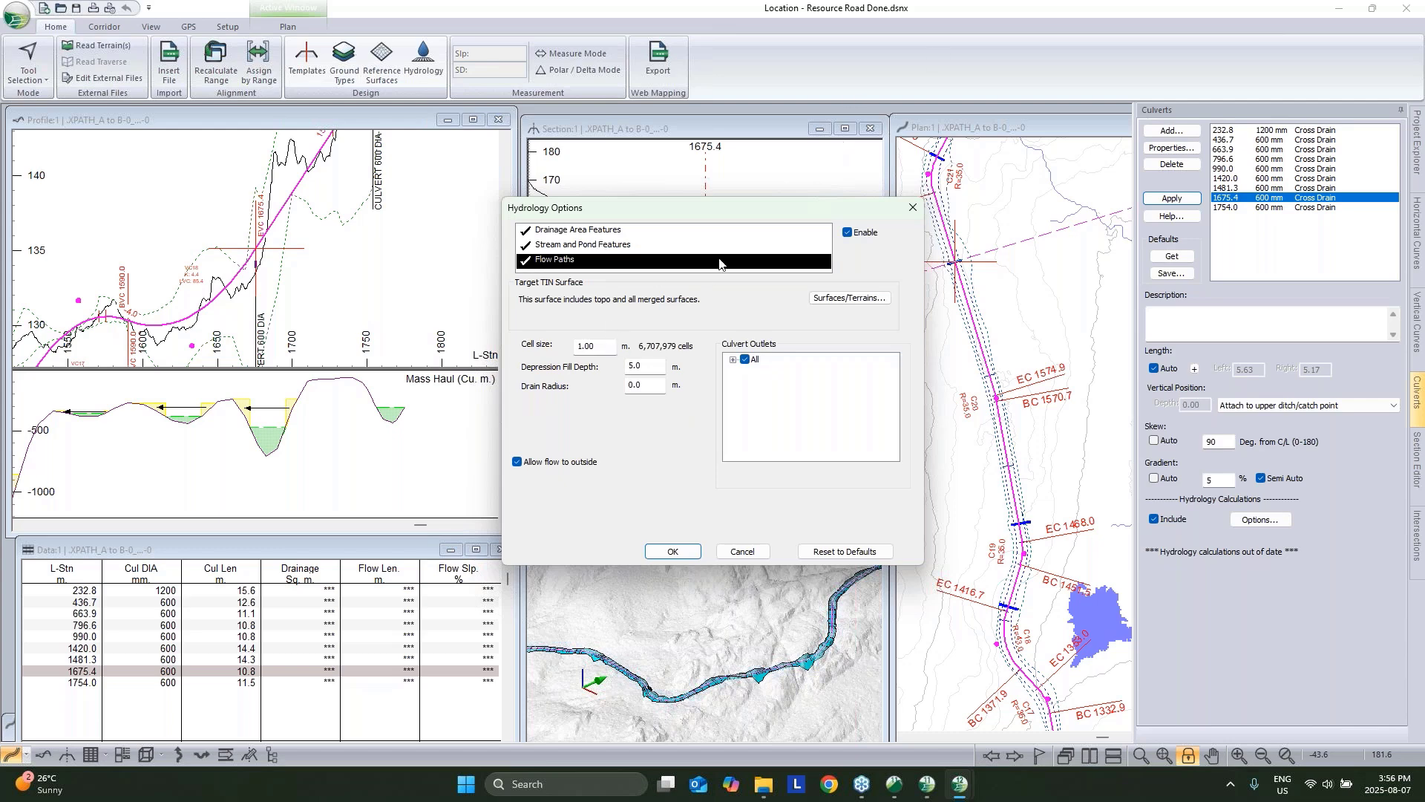
{"action": "left_click", "coordinate": [673, 551]}
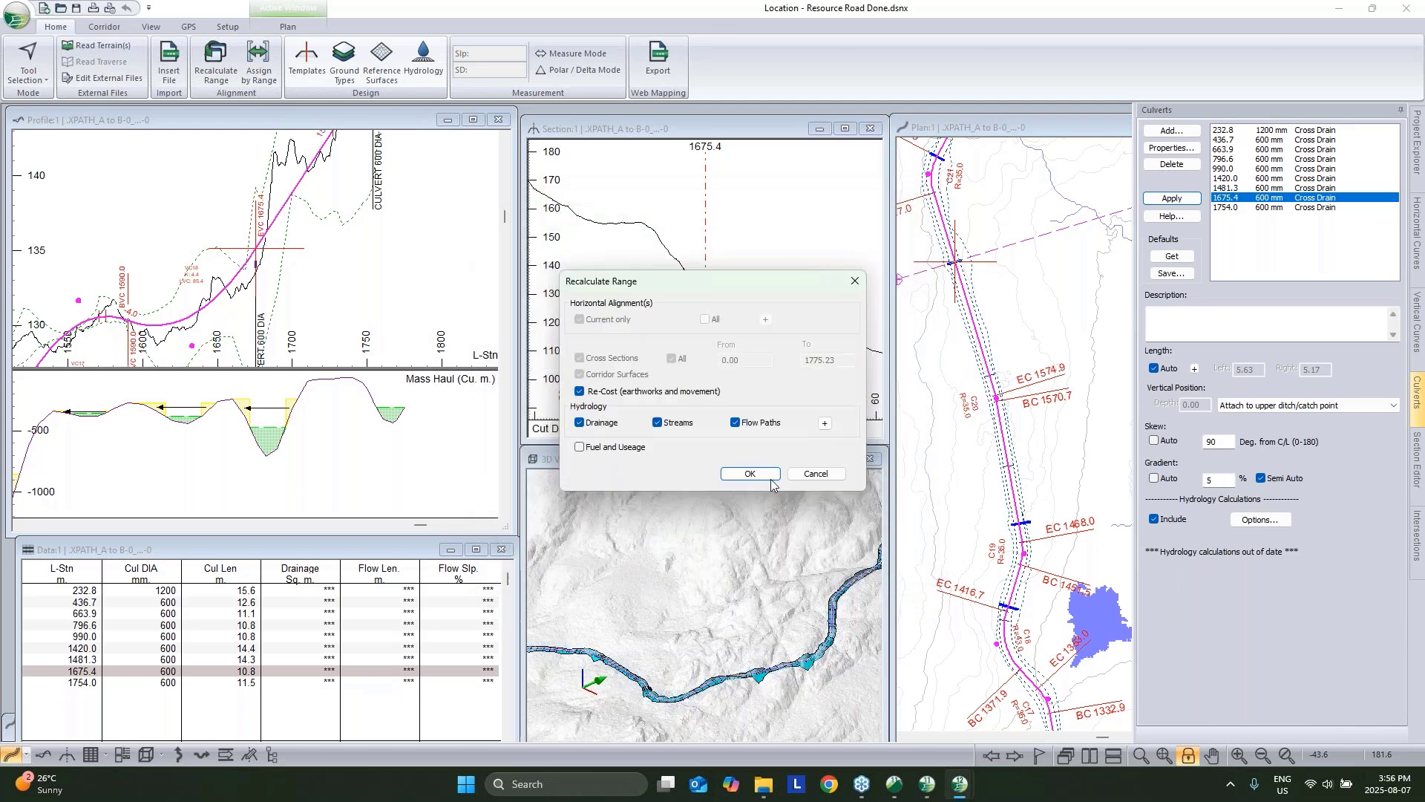
{"action": "left_click", "coordinate": [750, 474]}
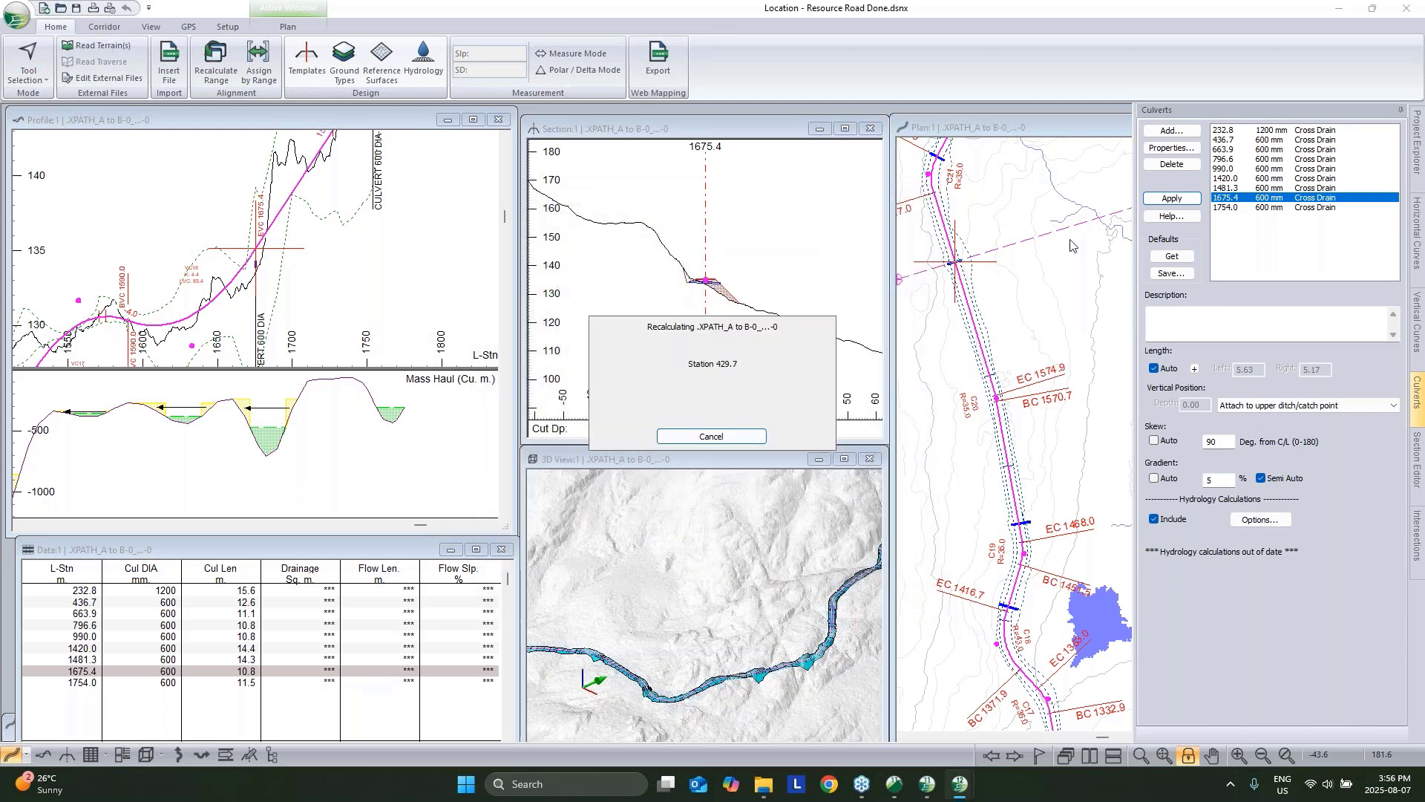
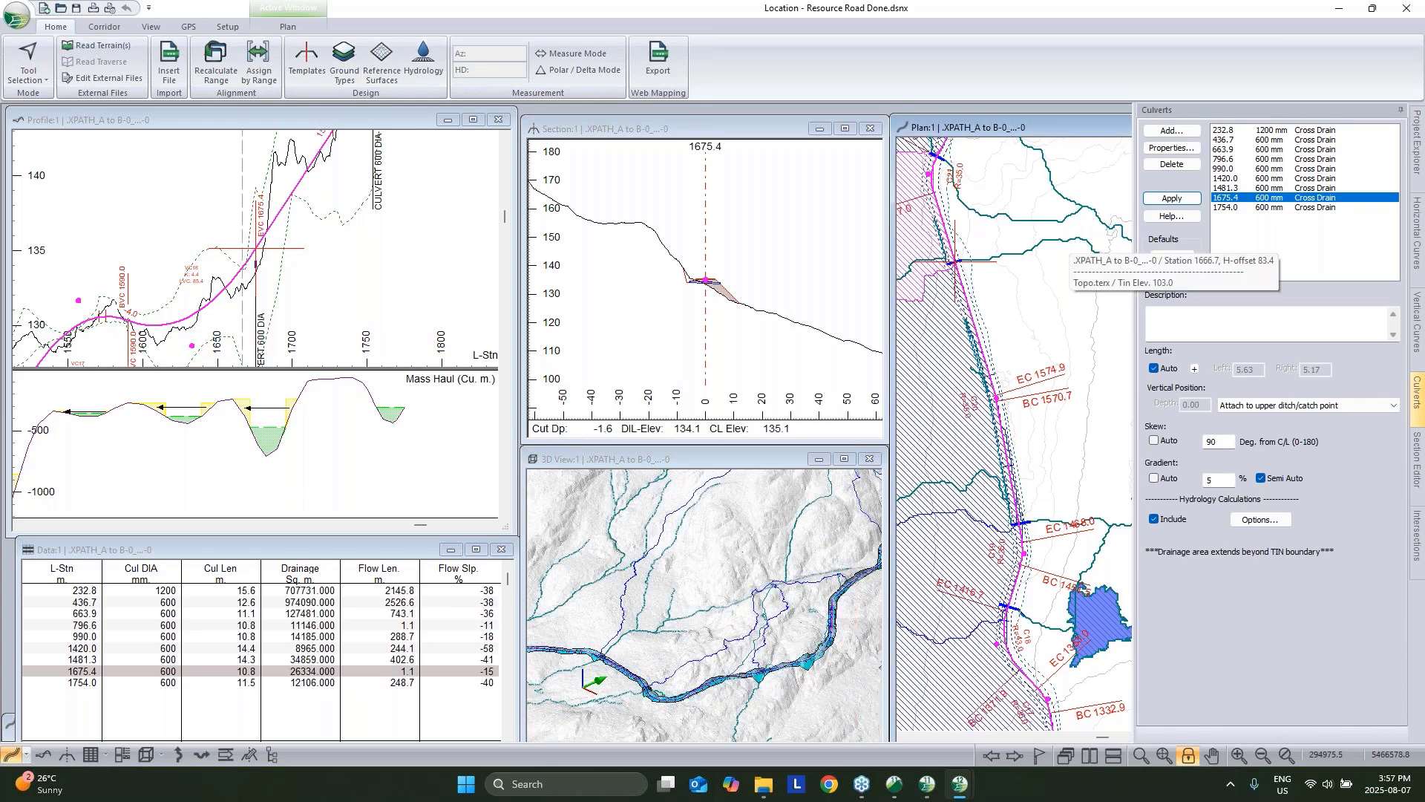
Review the calculated drainage and flow data of the culverts from station 1754.0 back to 990.0 in the data table.
{"action": "left_click", "coordinate": [299, 684]}
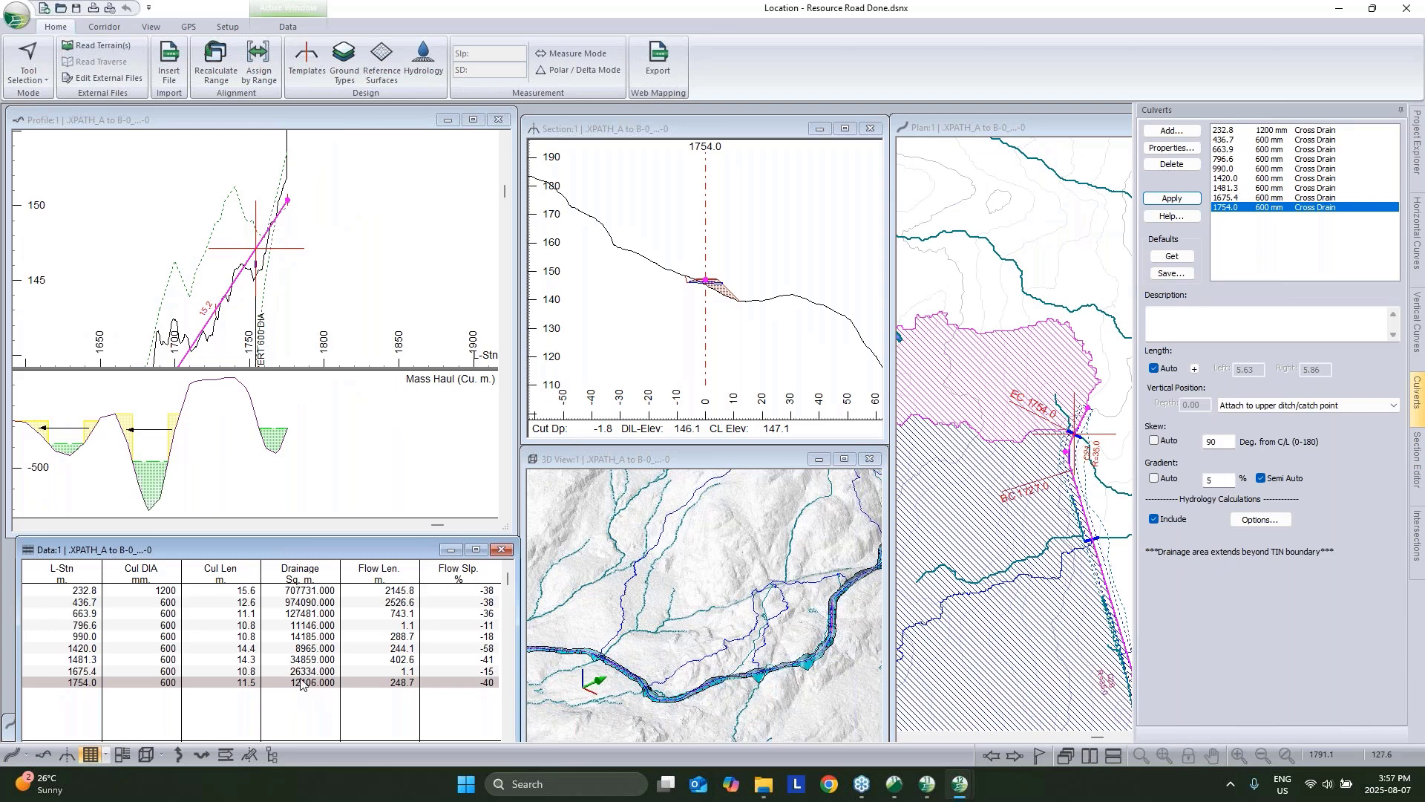
{"action": "left_click", "coordinate": [309, 671]}
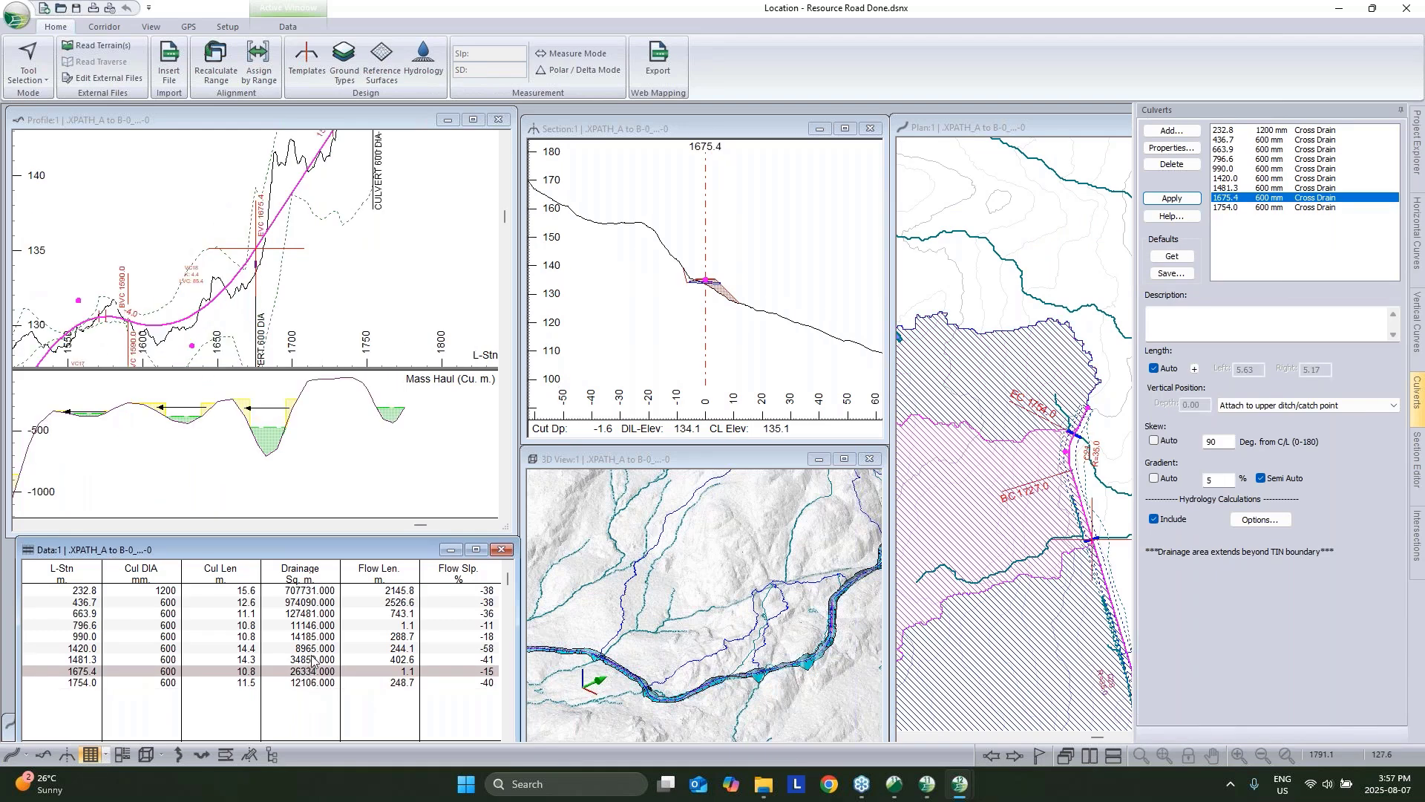
{"action": "left_click", "coordinate": [310, 660]}
{"action": "left_click", "coordinate": [312, 648]}
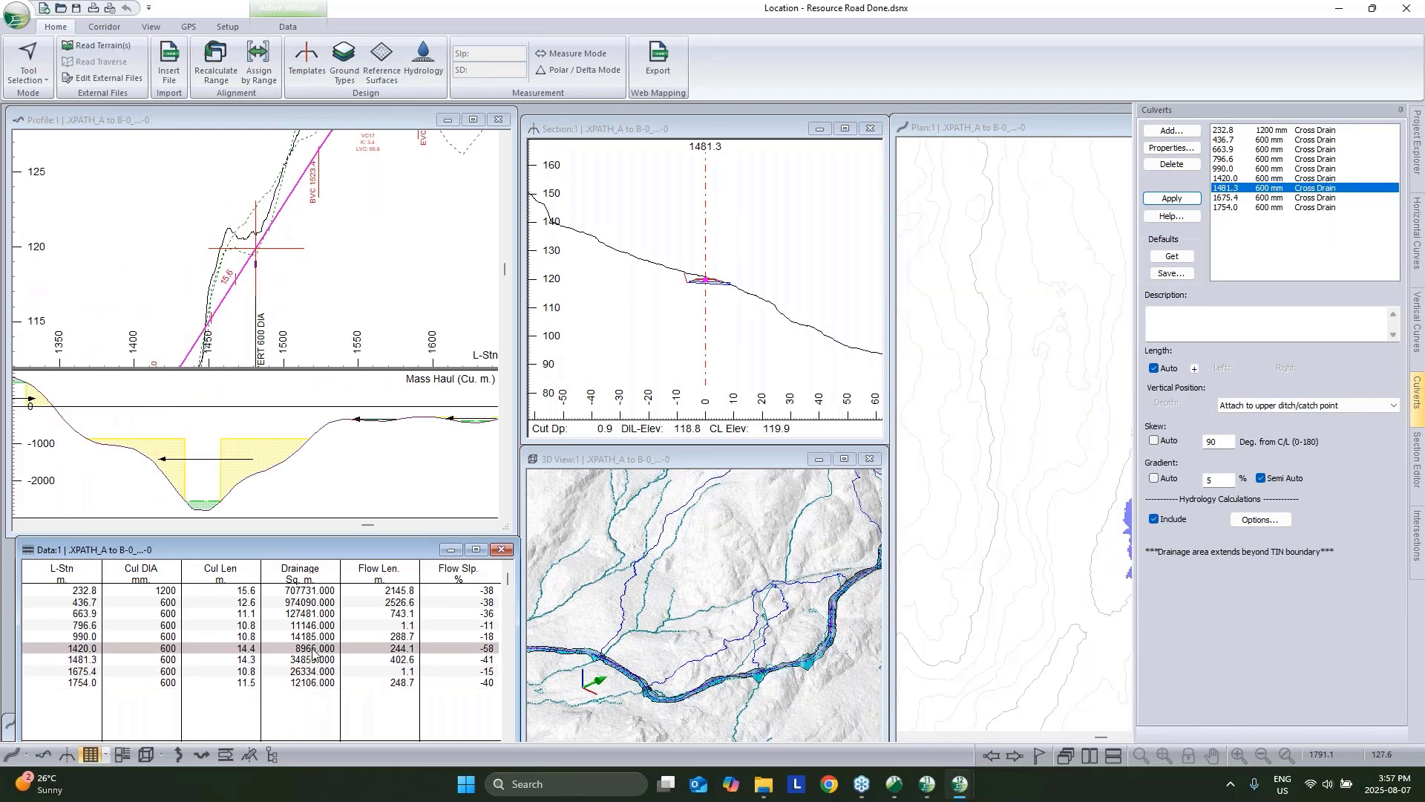
{"action": "left_click", "coordinate": [311, 637]}
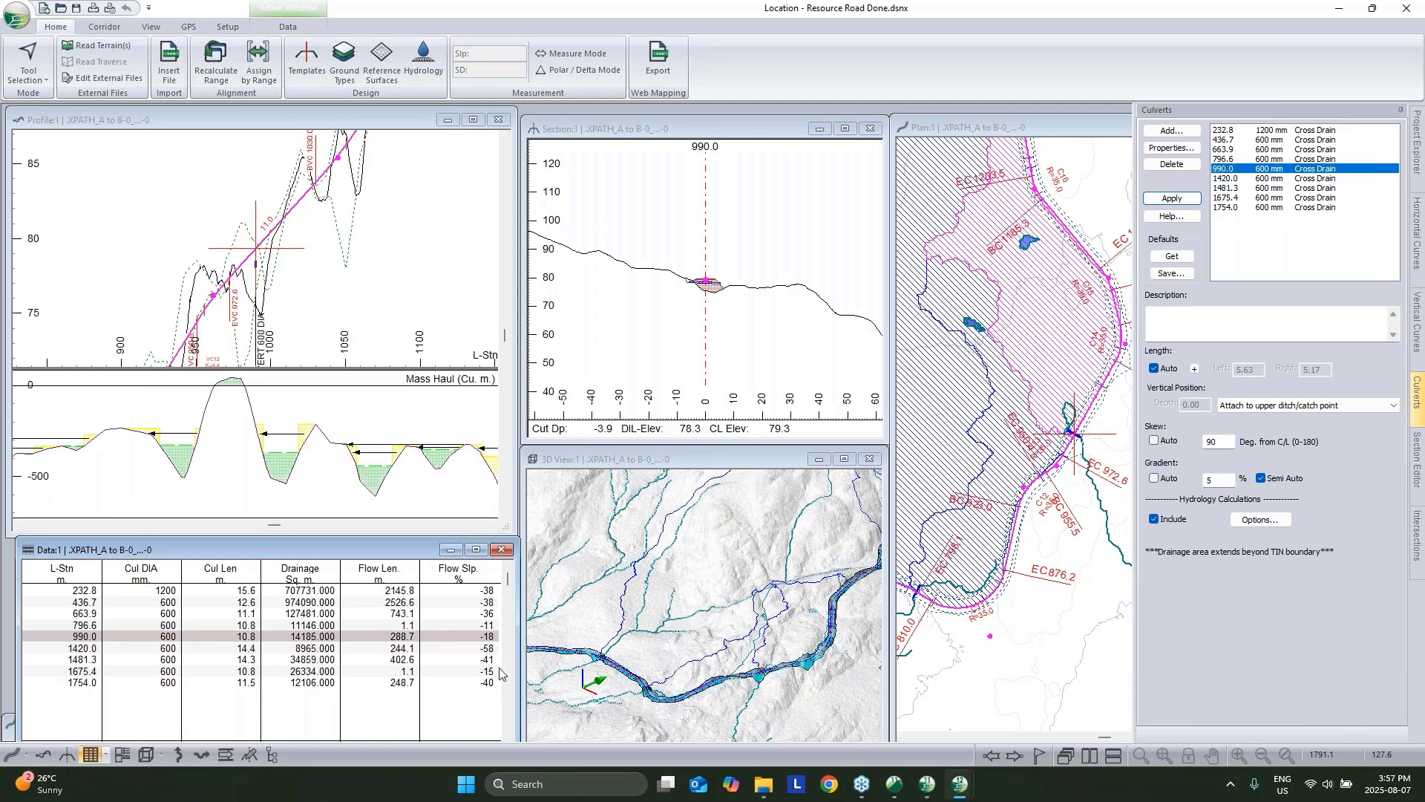
Examine the drainage area of the culvert at station 990.0 and the adjoining catchments in plan.
{"action": "scroll", "coordinate": [1042, 300], "scroll_direction": "down", "scroll_amount": 1}
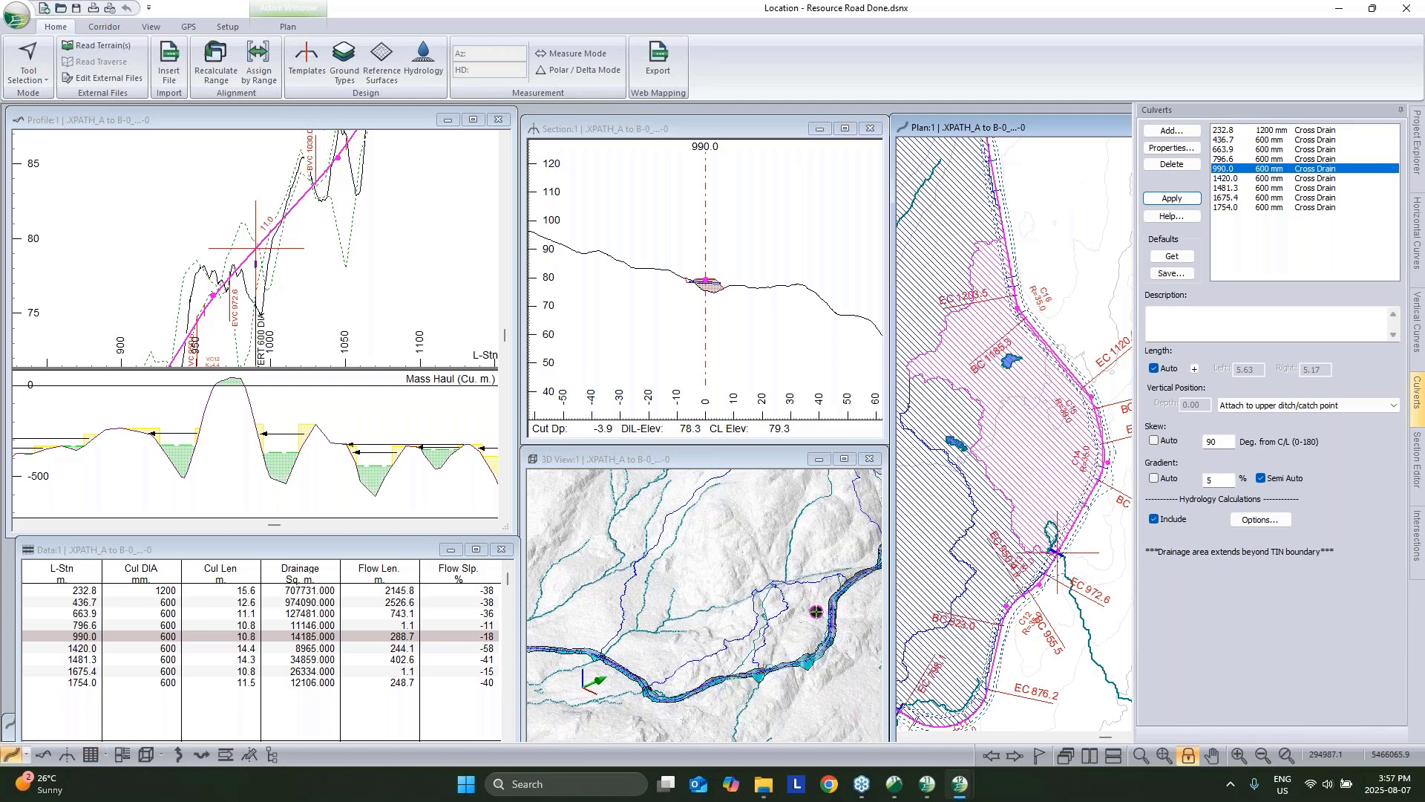
{"action": "middle_click_drag", "start_coordinate": [1042, 299], "coordinate": [1071, 493]}
{"action": "scroll", "coordinate": [1070, 493], "scroll_direction": "down", "scroll_amount": 1}
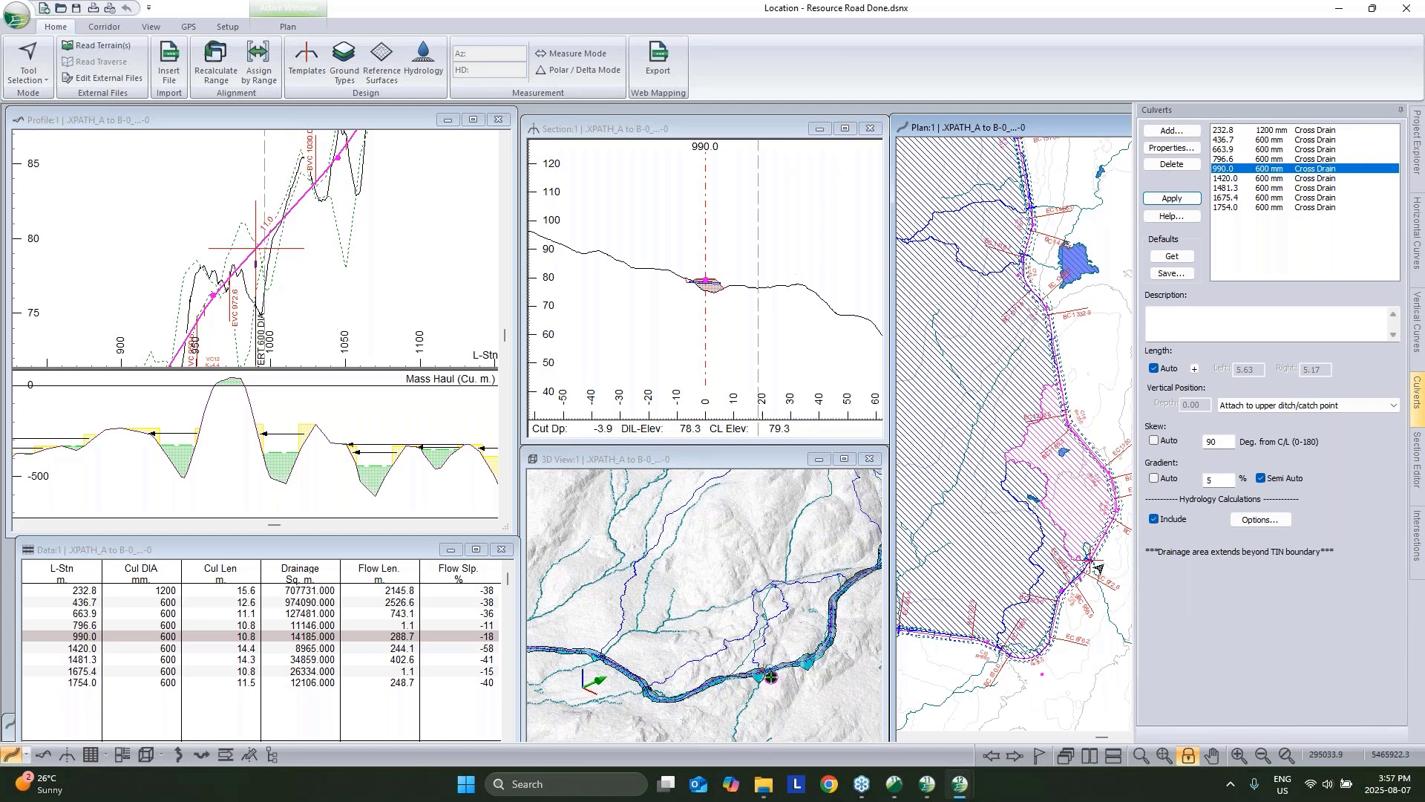
{"action": "scroll", "coordinate": [1099, 568], "scroll_direction": "up", "scroll_amount": 3}
{"action": "scroll", "coordinate": [1065, 557], "scroll_direction": "down", "scroll_amount": 4}
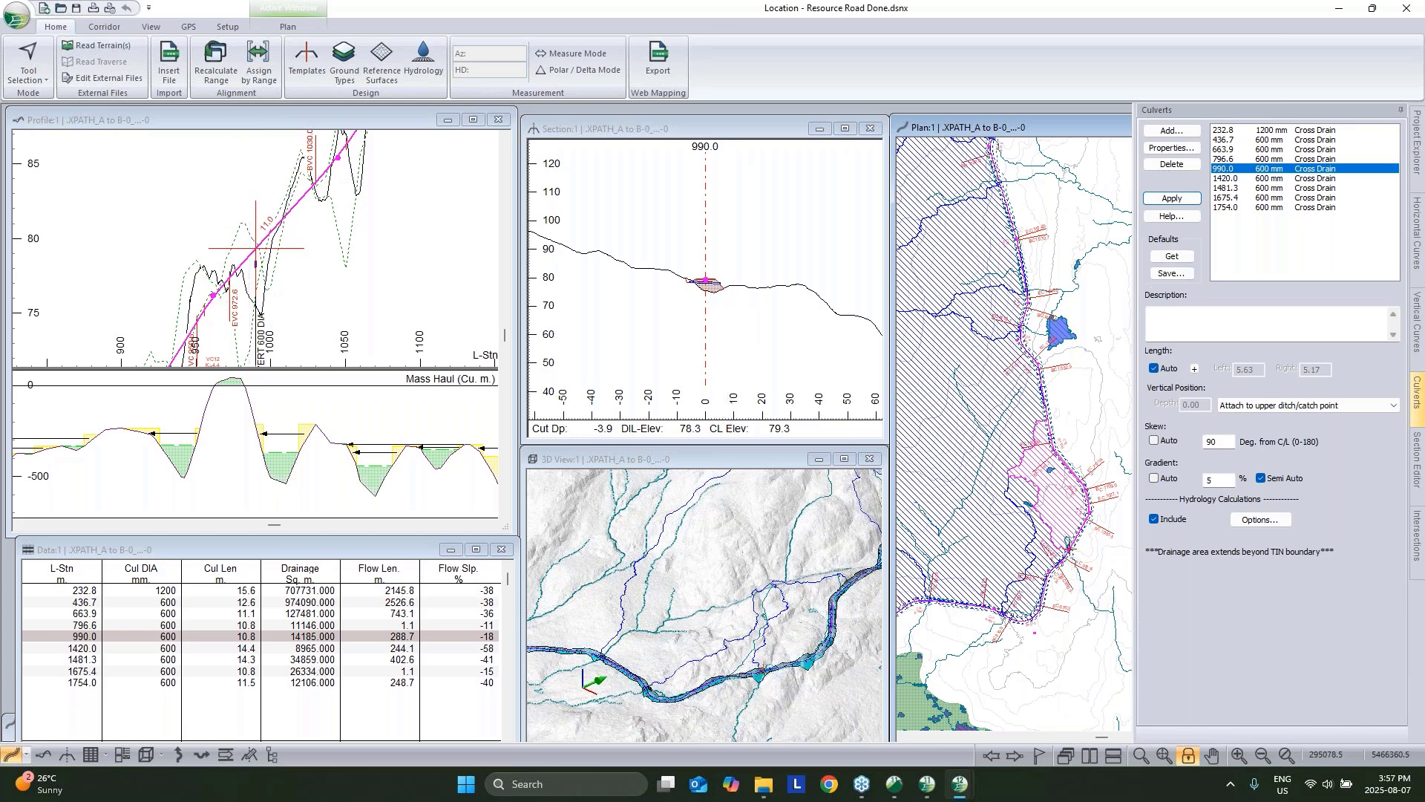
{"action": "scroll", "coordinate": [1022, 444], "scroll_direction": "up", "scroll_amount": 3}
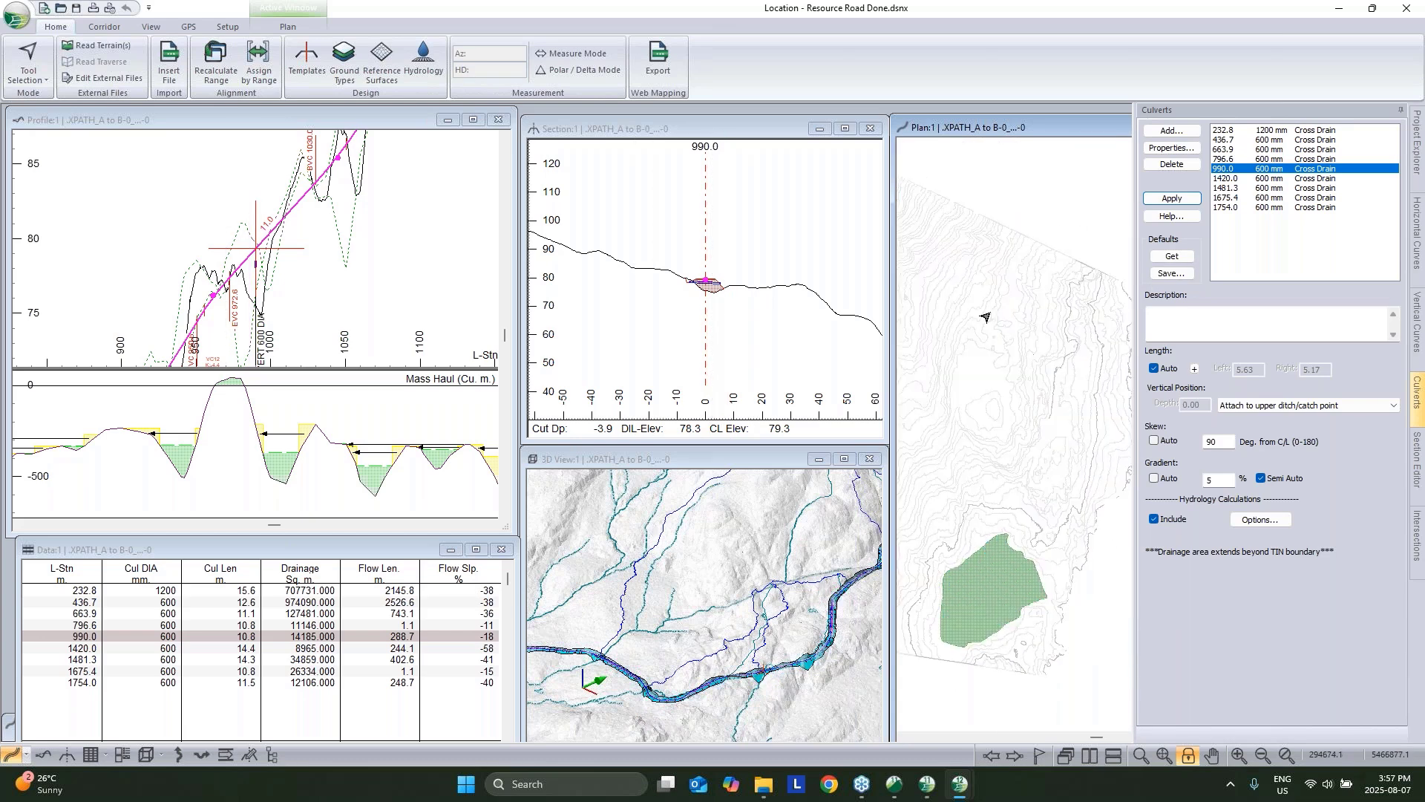
Compare the drainage areas in plan by selecting the listed culverts from station 1754.0 down to 436.7.
{"action": "left_click", "coordinate": [1242, 208]}
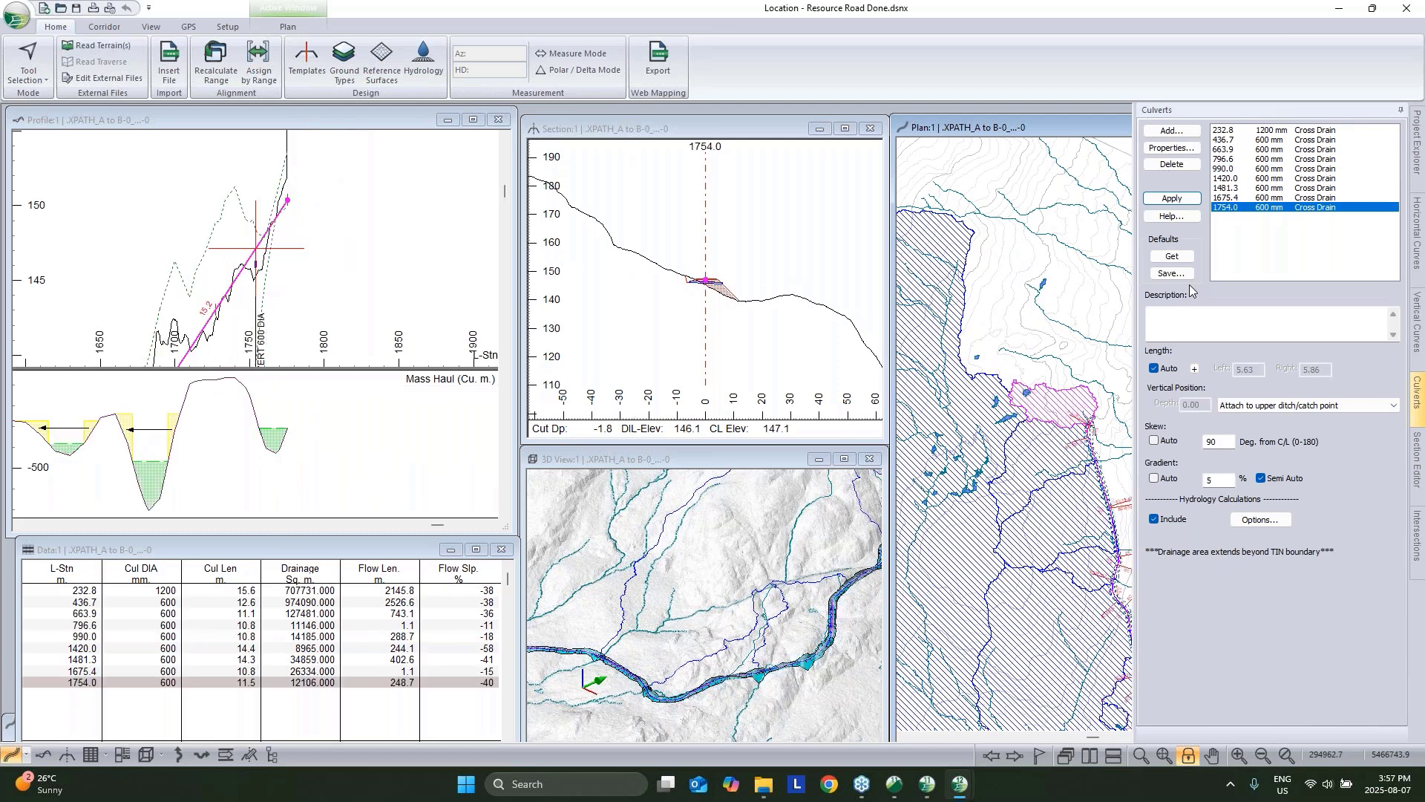
{"action": "left_click", "coordinate": [1245, 199]}
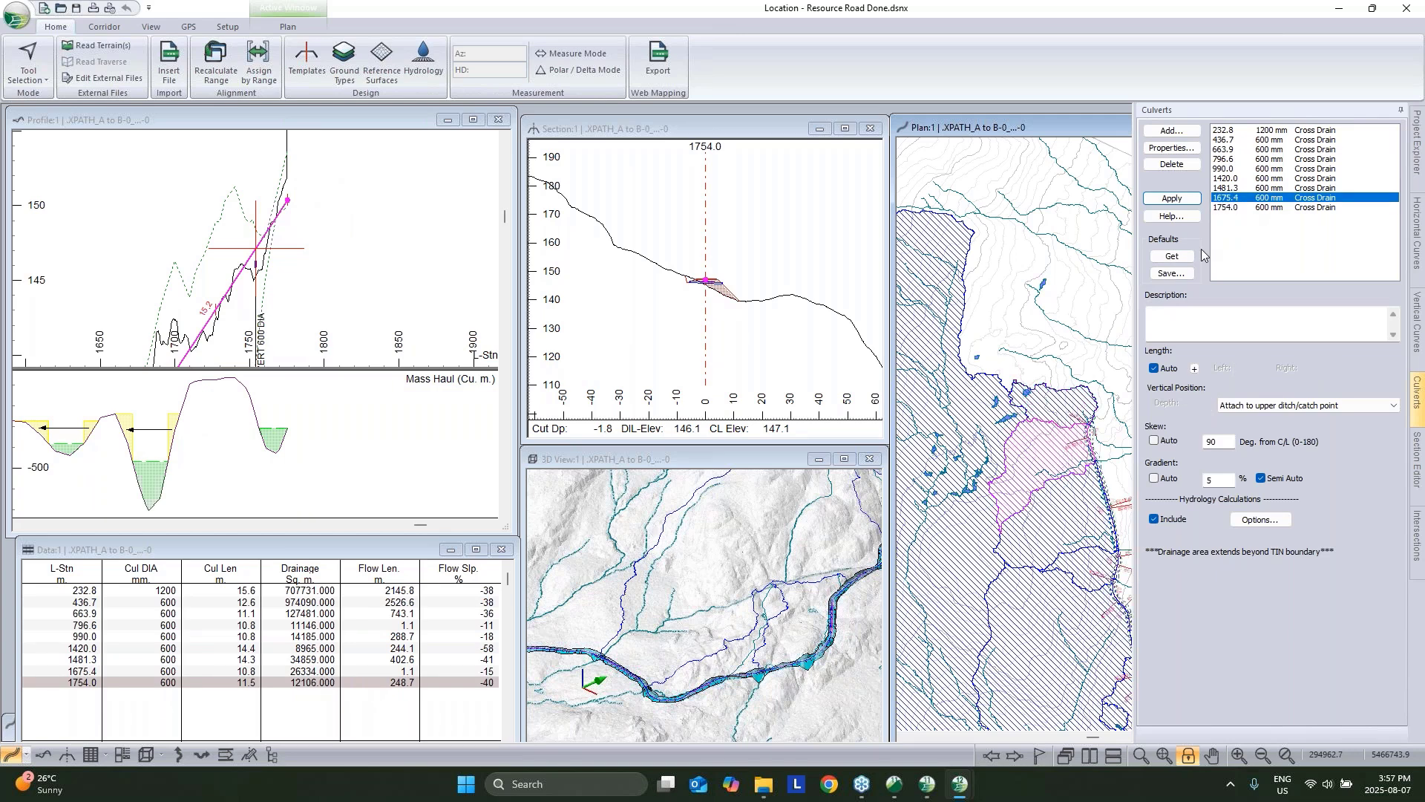
{"action": "left_click", "coordinate": [1288, 189]}
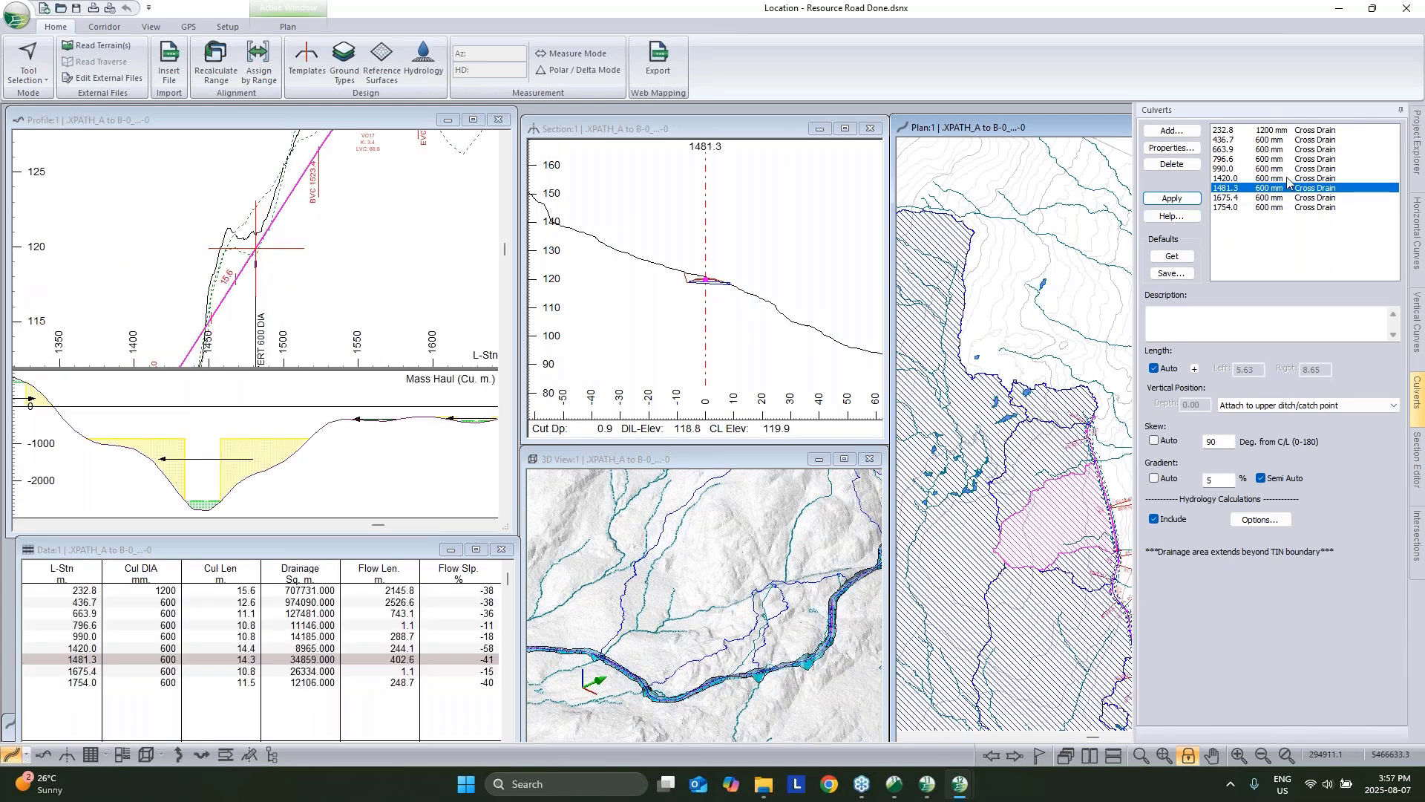
{"action": "left_click", "coordinate": [1285, 179]}
{"action": "left_click", "coordinate": [1274, 170]}
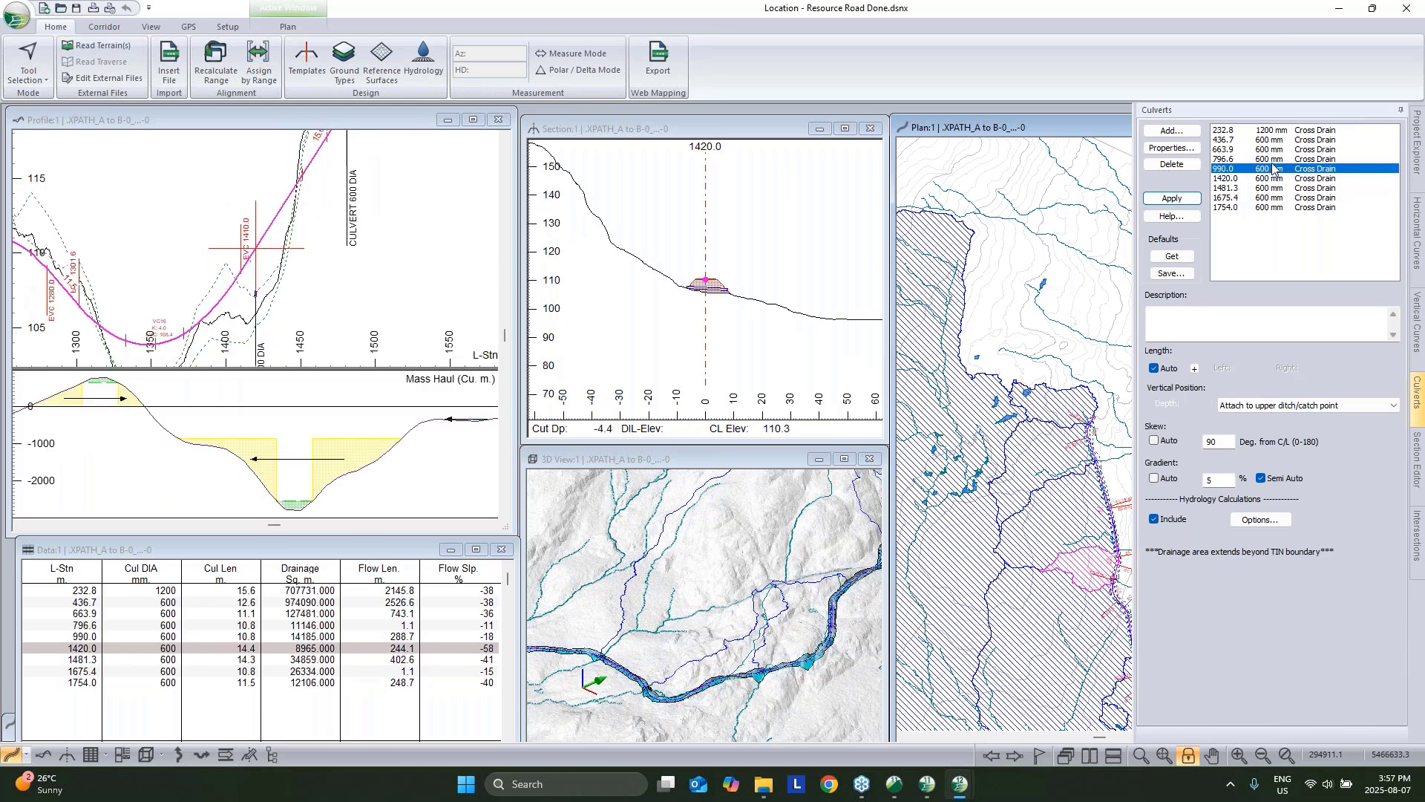
{"action": "left_click", "coordinate": [1271, 159]}
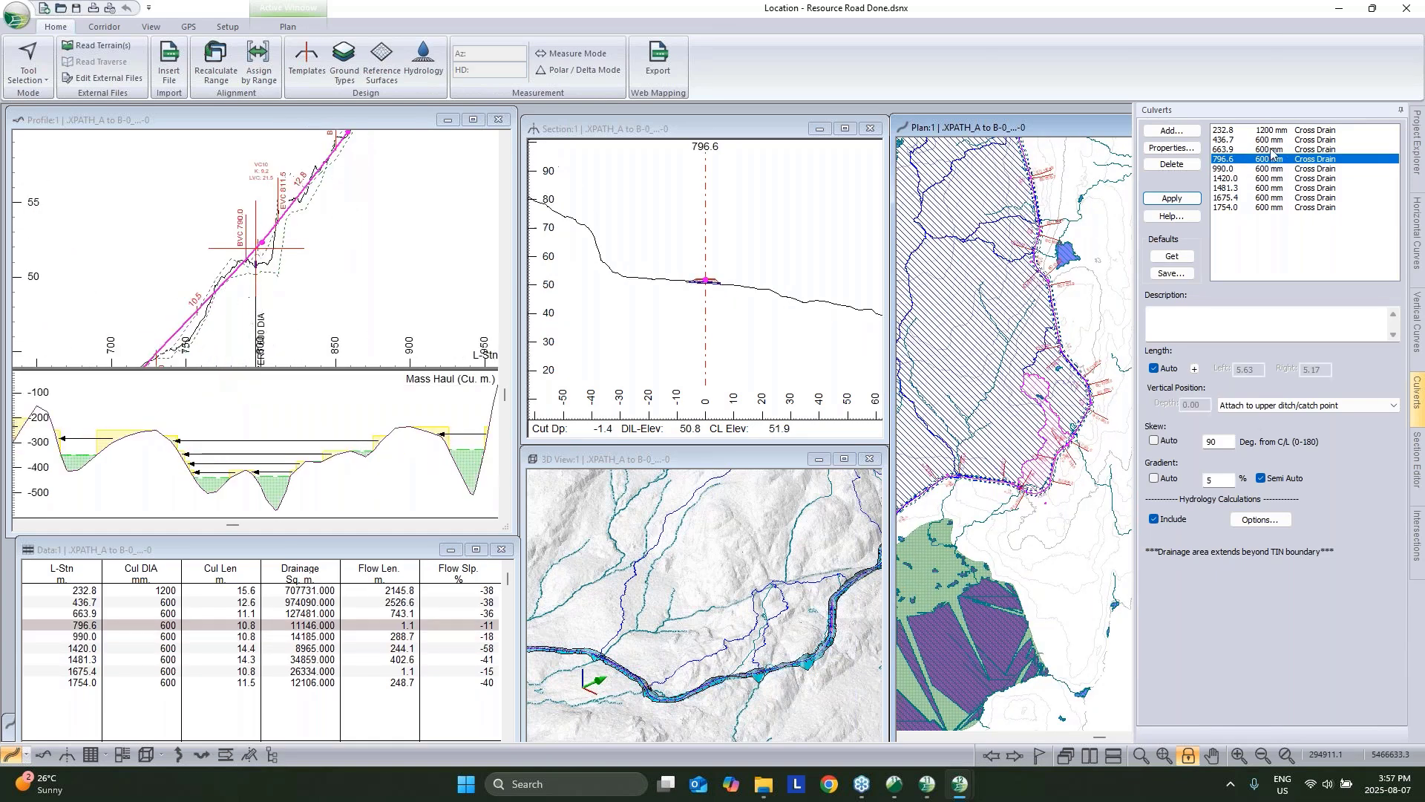
{"action": "left_click", "coordinate": [1271, 140]}
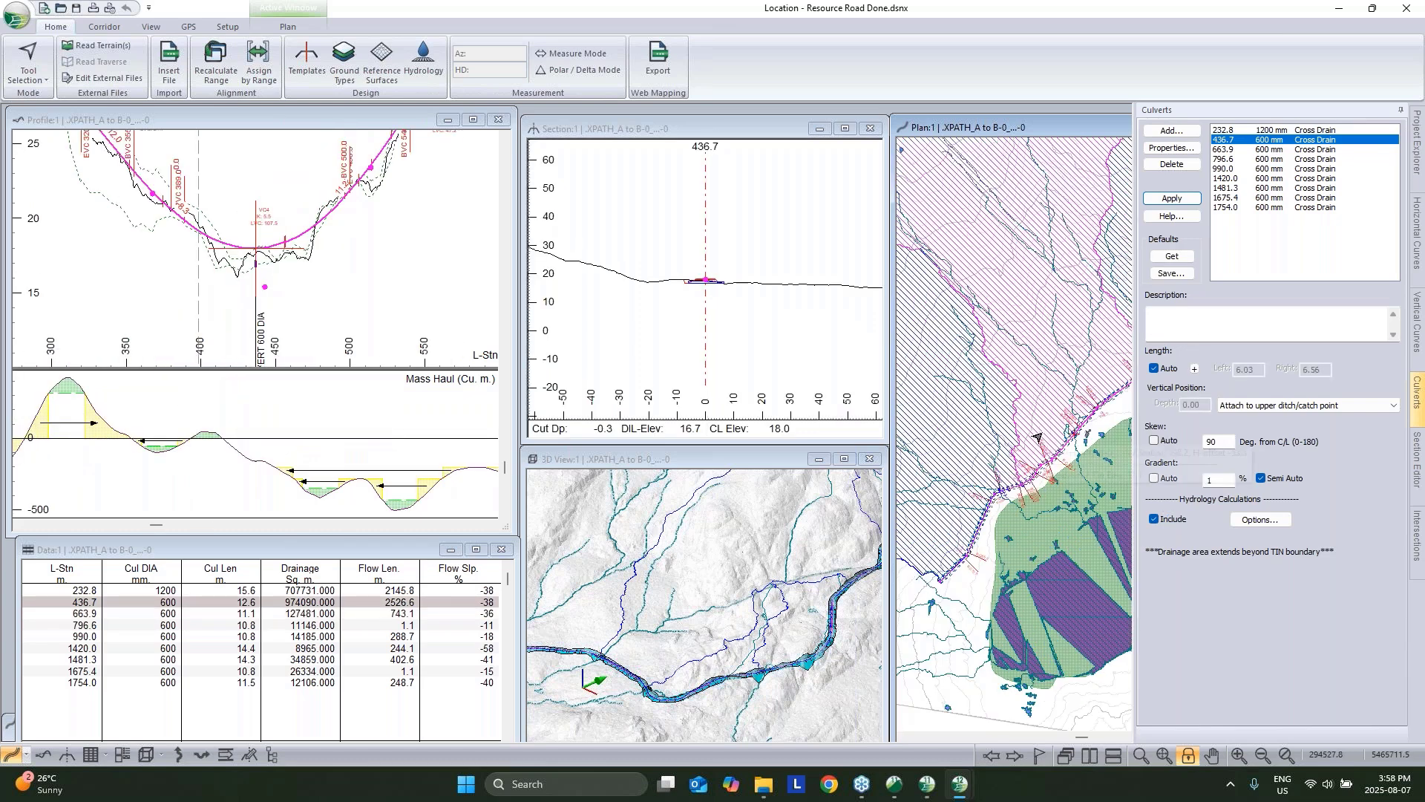
{"action": "mouse_move", "coordinate": [1037, 438]}
Switch to the Resource Road design and merge the road's Final Merged Surface into the topo surface.
{"action": "mouse_move", "coordinate": [958, 785]}
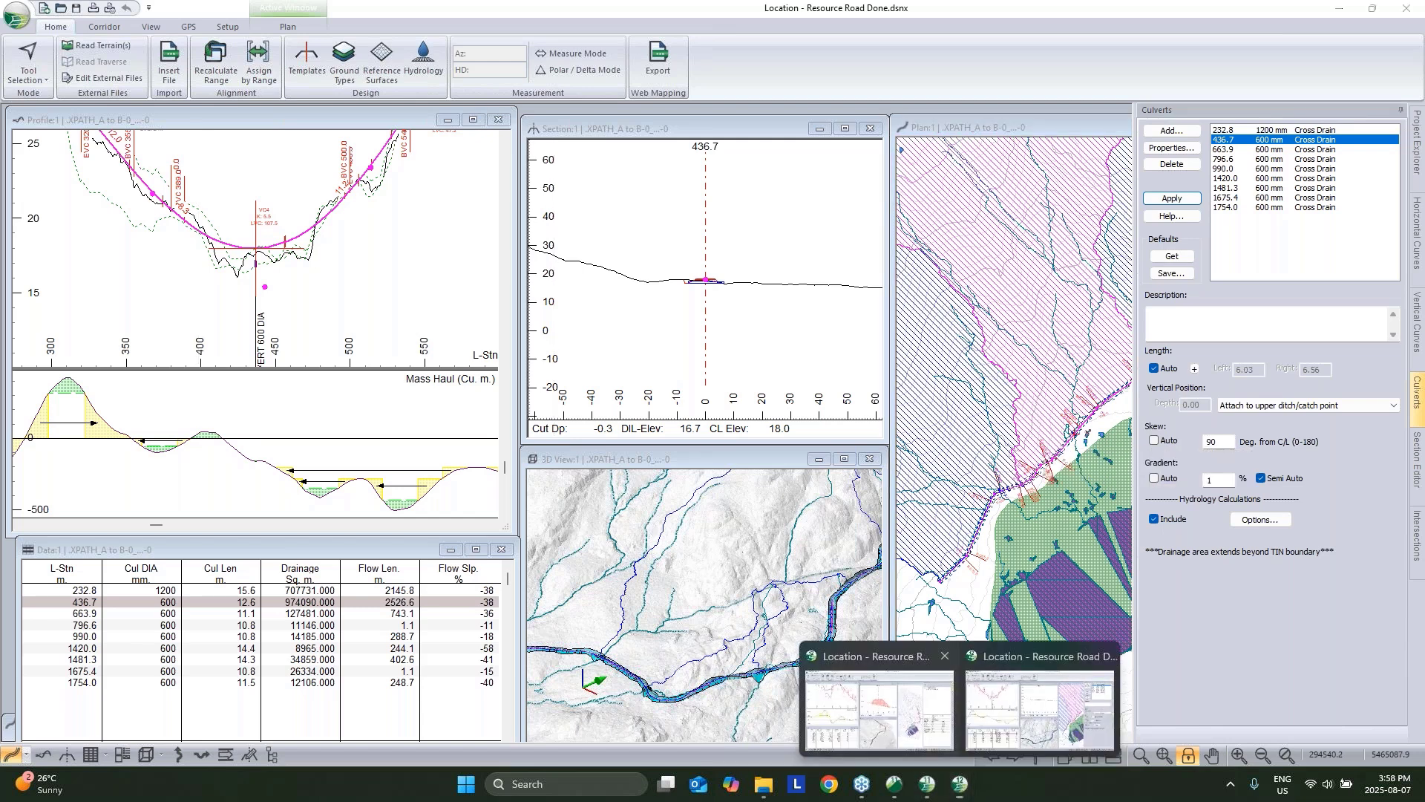
{"action": "left_click", "coordinate": [892, 661]}
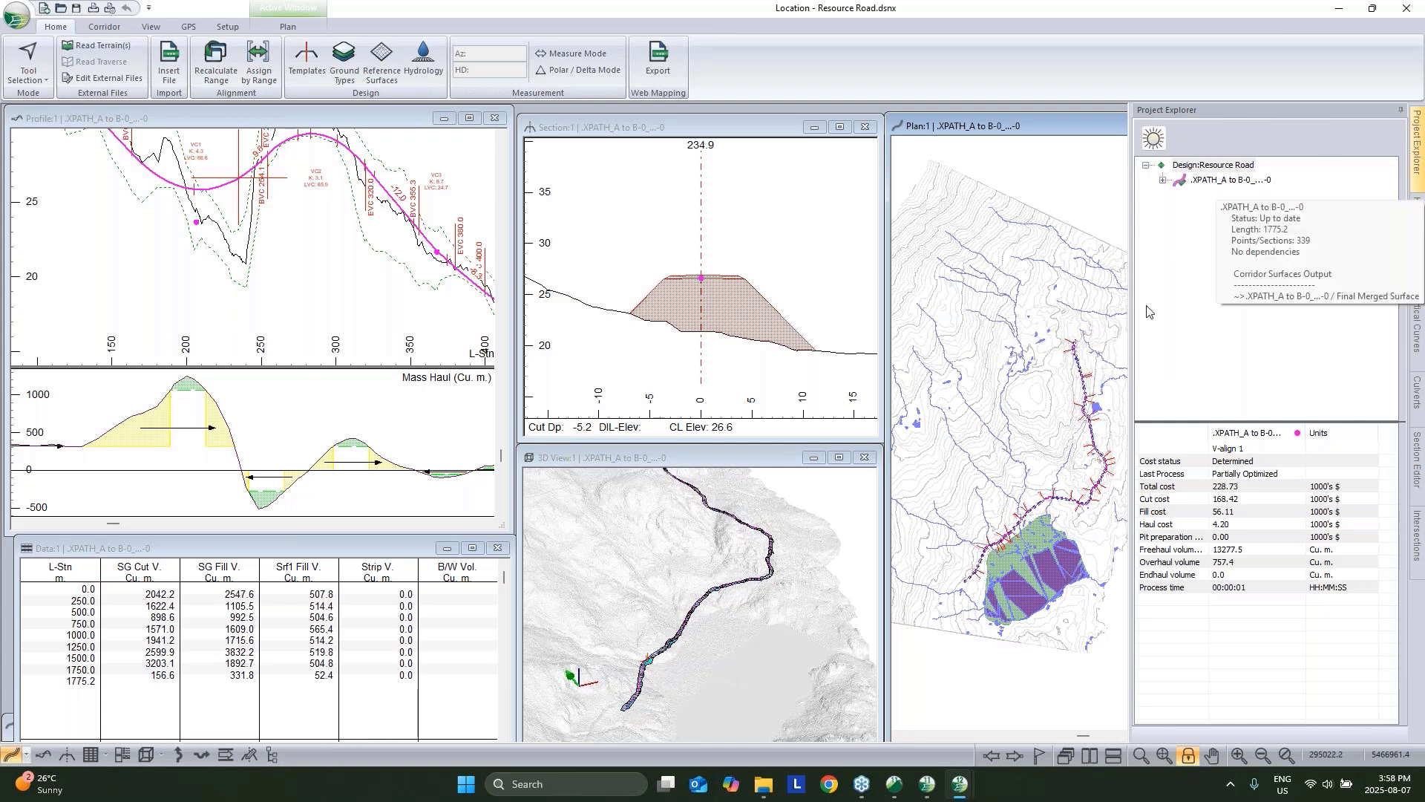
{"action": "scroll", "coordinate": [1004, 562], "scroll_direction": "up", "scroll_amount": 5}
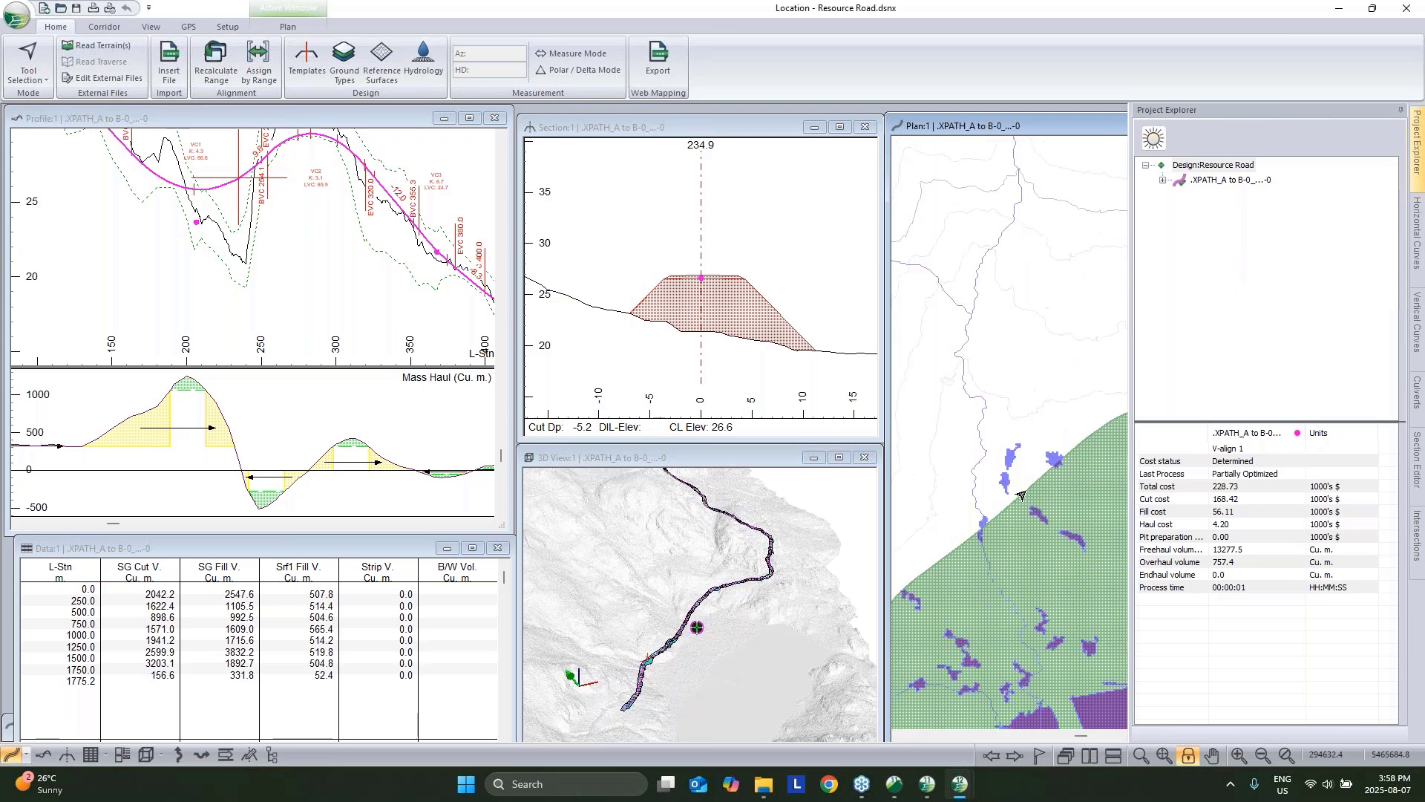
{"action": "scroll", "coordinate": [682, 640], "scroll_direction": "up", "scroll_amount": 5}
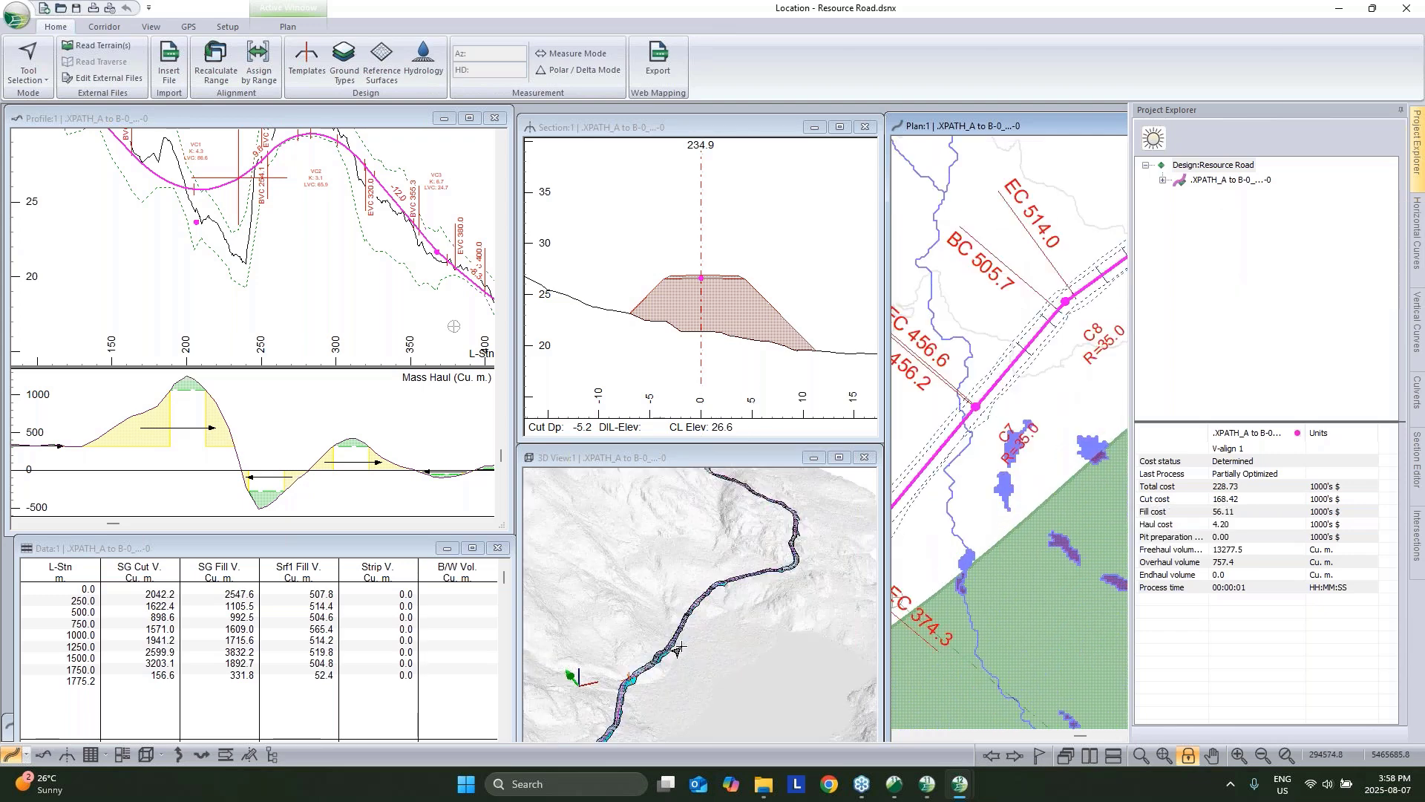
{"action": "scroll", "coordinate": [681, 640], "scroll_direction": "up", "scroll_amount": 1}
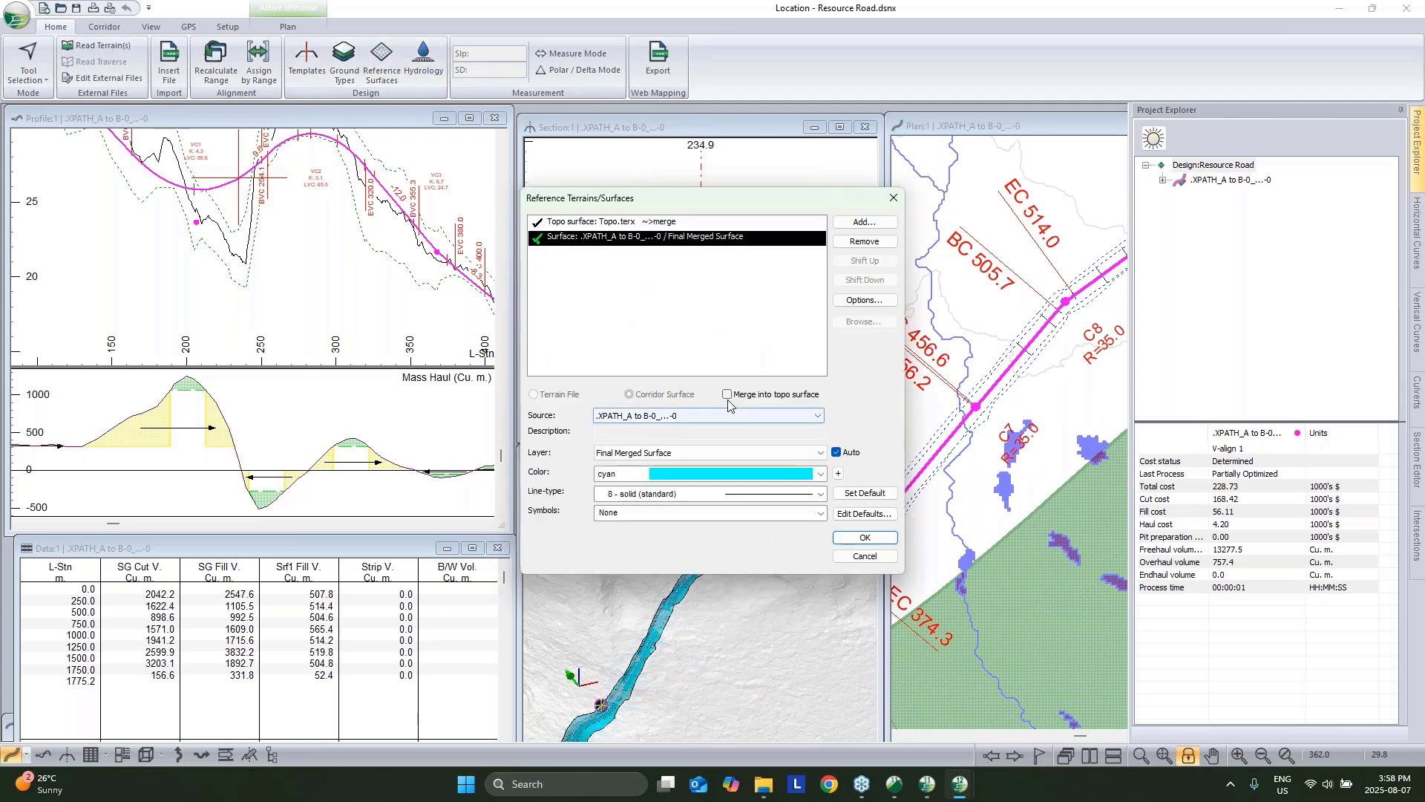
{"action": "left_click", "coordinate": [861, 537]}
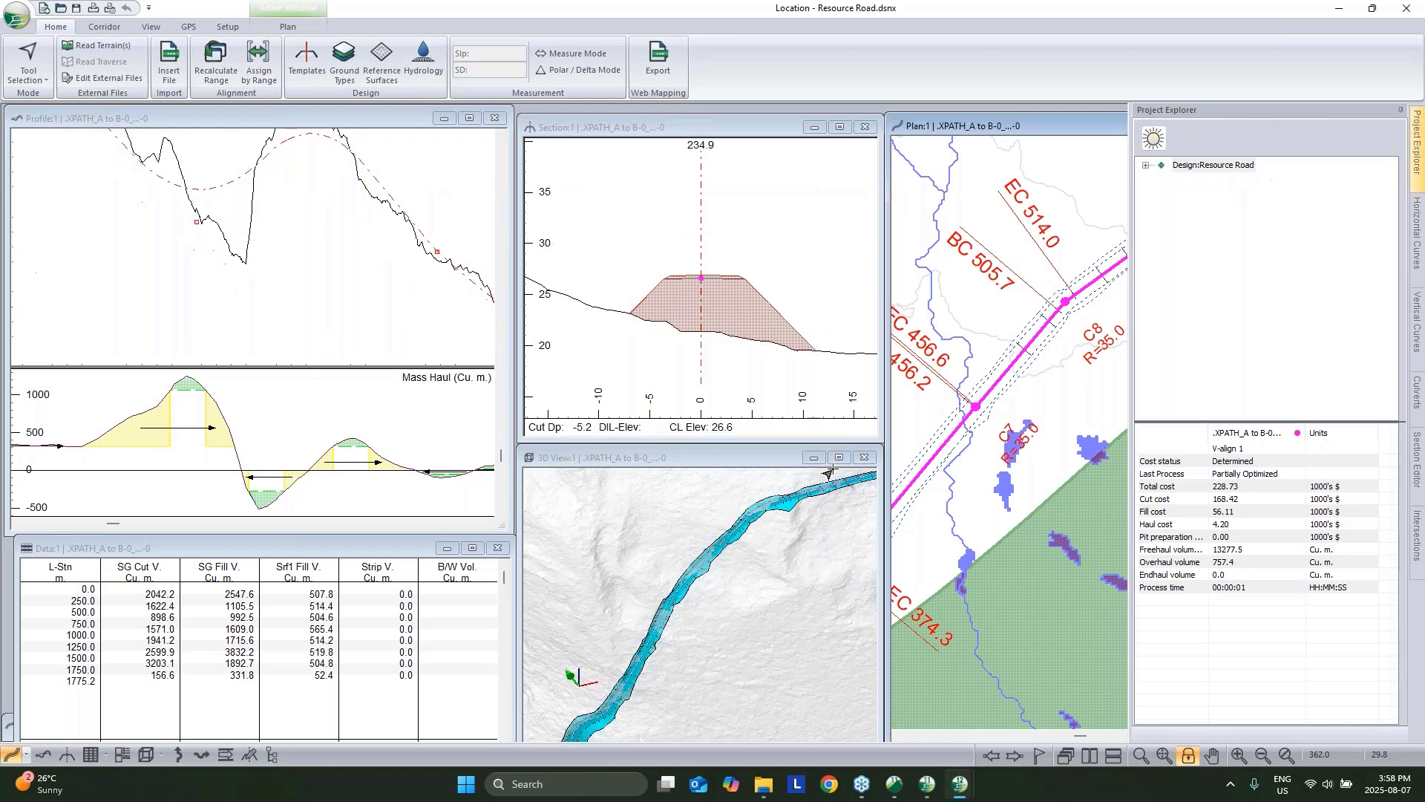
Enable Stream and Pond Features in the hydrology options and recalculate the Resource Road design.
{"action": "left_click", "coordinate": [424, 65]}
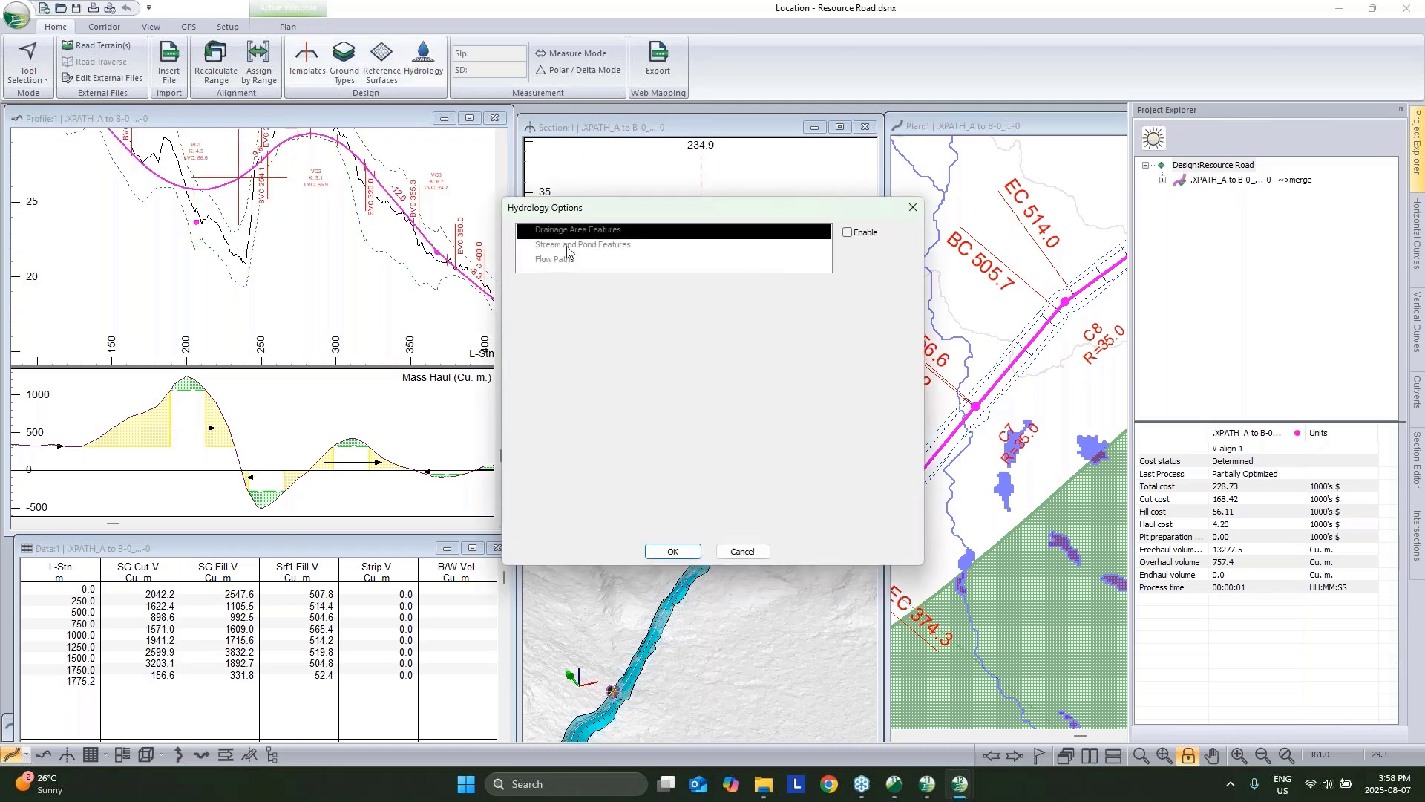
{"action": "left_click", "coordinate": [572, 245]}
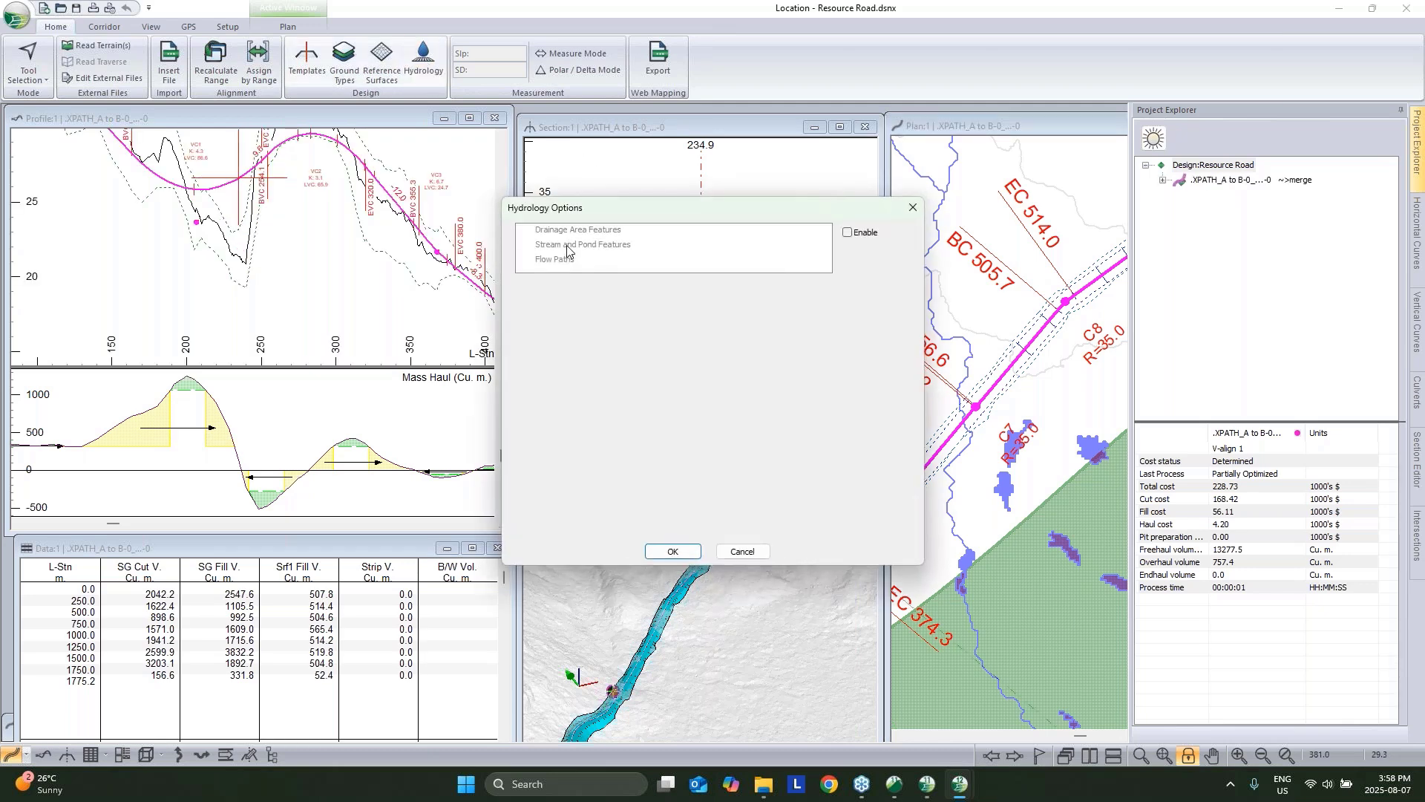
{"action": "left_click", "coordinate": [673, 552]}
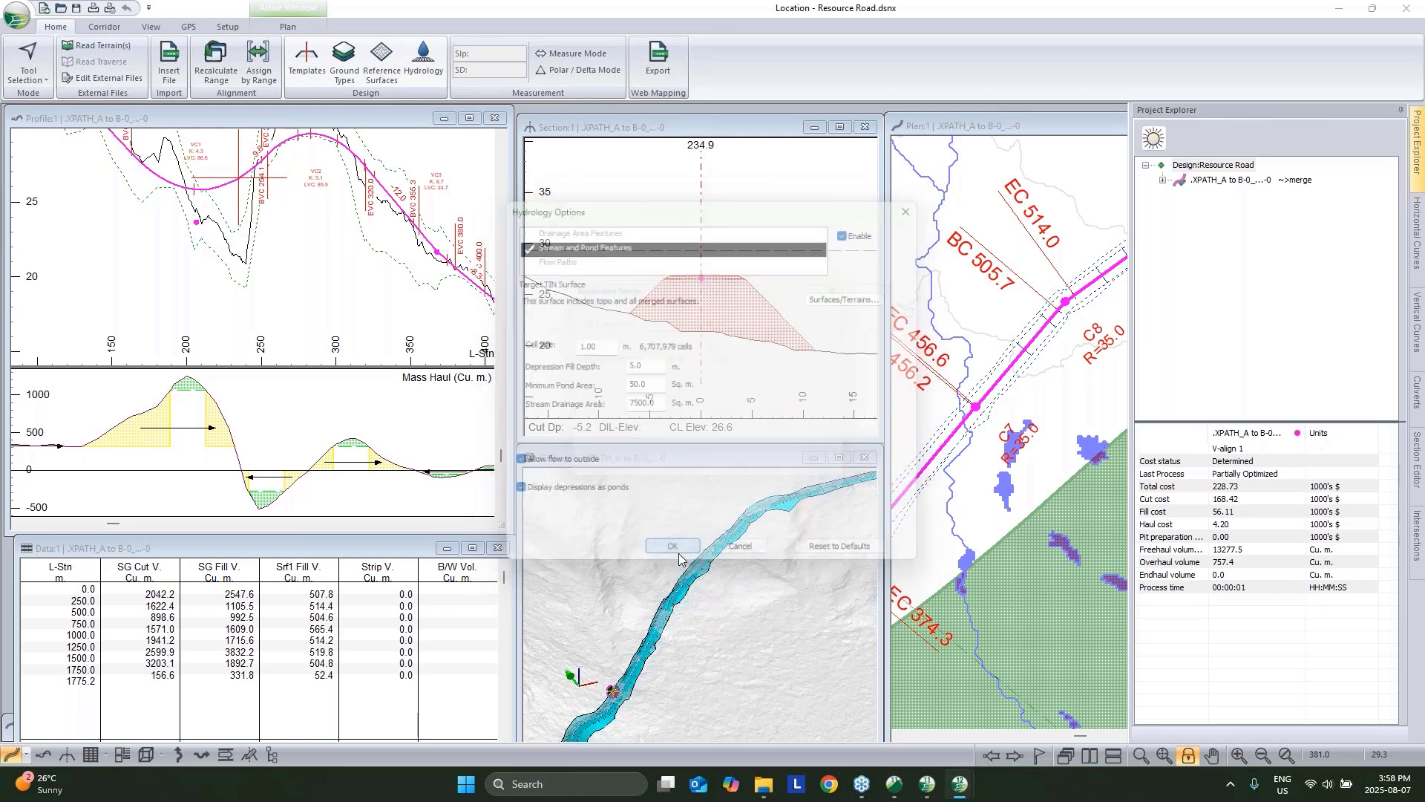
{"action": "left_click", "coordinate": [750, 473]}
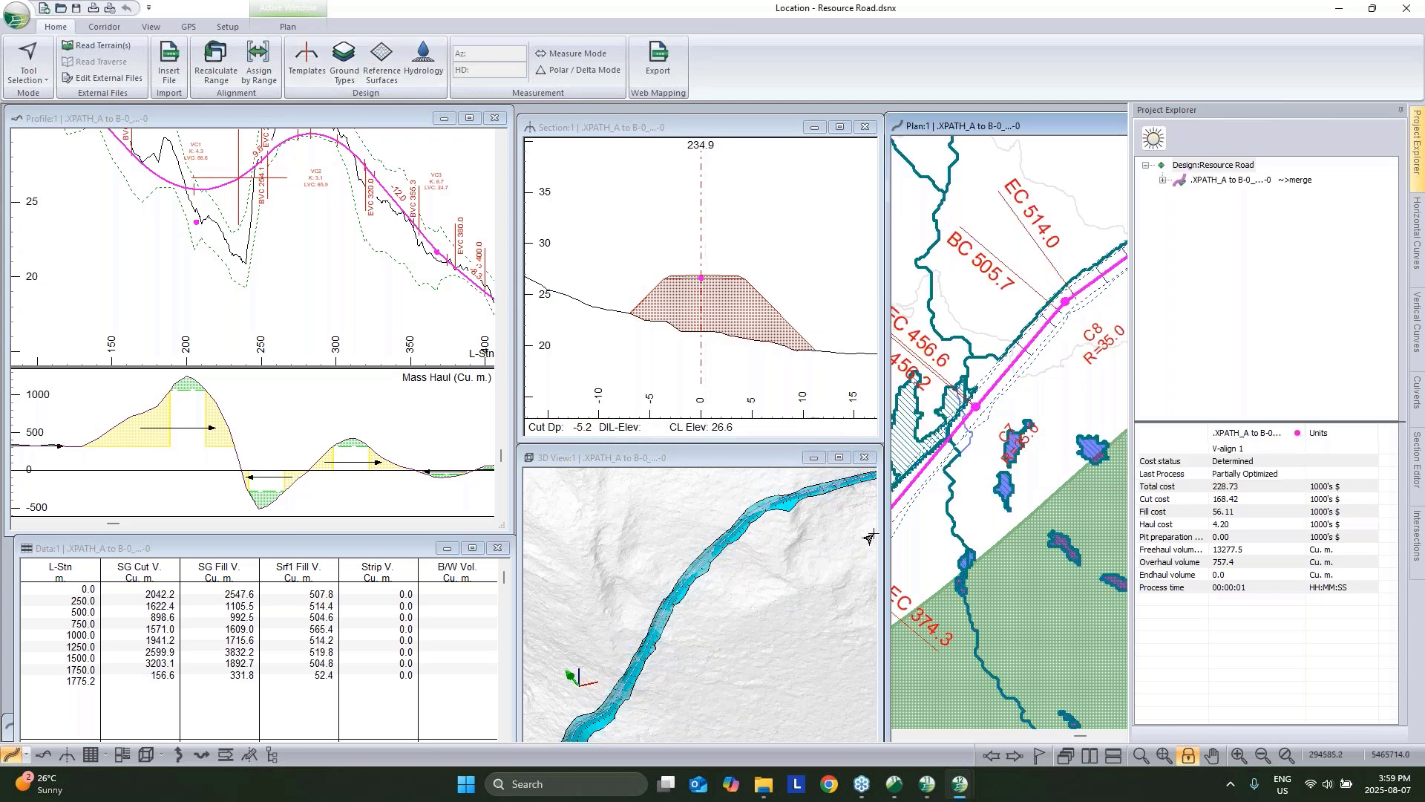
Examine how the recalculated streams and ponds run along the merged road between its northern end and station 1203.5.
{"action": "scroll", "coordinate": [793, 548], "scroll_direction": "down", "scroll_amount": 1}
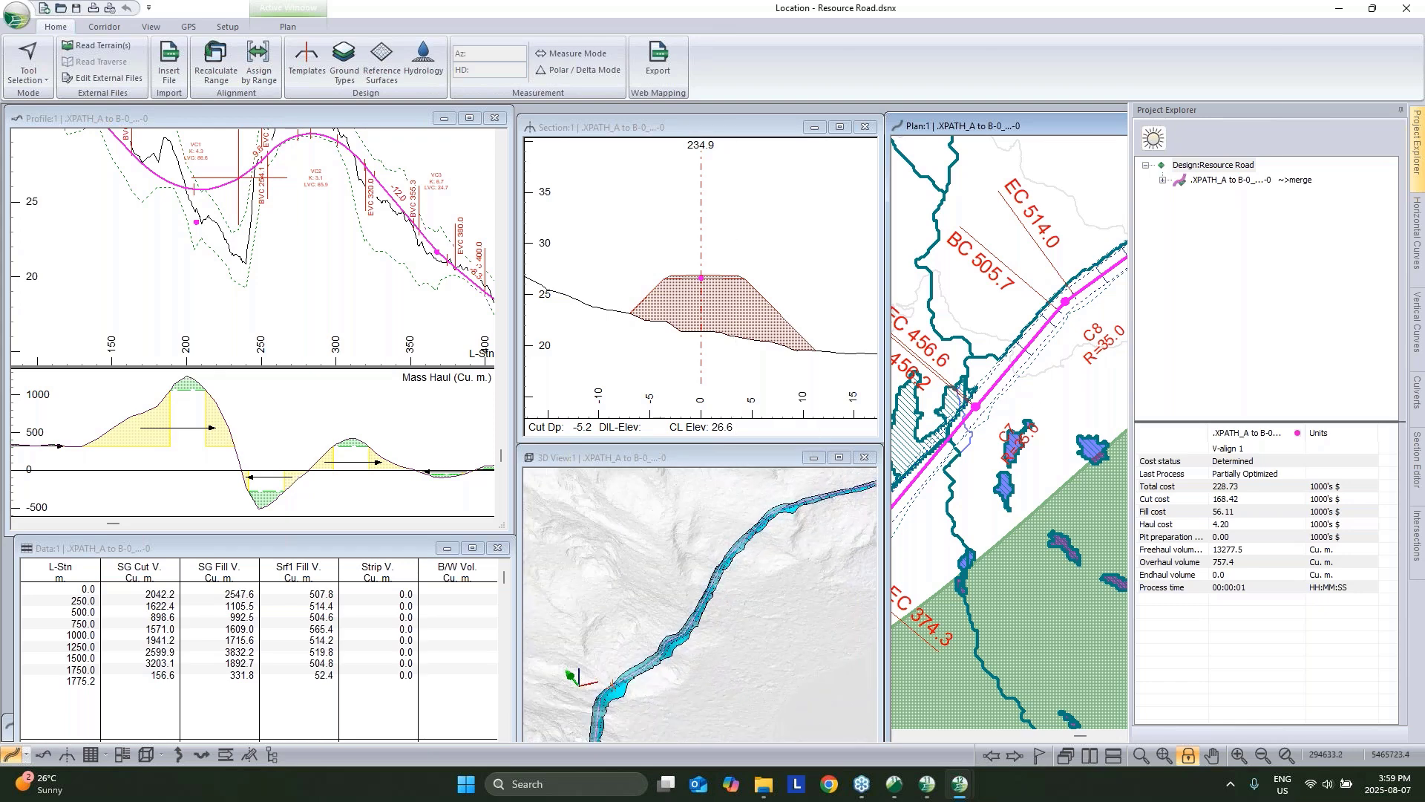
{"action": "scroll", "coordinate": [1039, 410], "scroll_direction": "down", "scroll_amount": 4}
{"action": "middle_click_drag", "start_coordinate": [937, 492], "coordinate": [883, 637]}
{"action": "middle_click_drag", "start_coordinate": [1021, 282], "coordinate": [1075, 650]}
{"action": "scroll", "coordinate": [1010, 422], "scroll_direction": "up", "scroll_amount": 4}
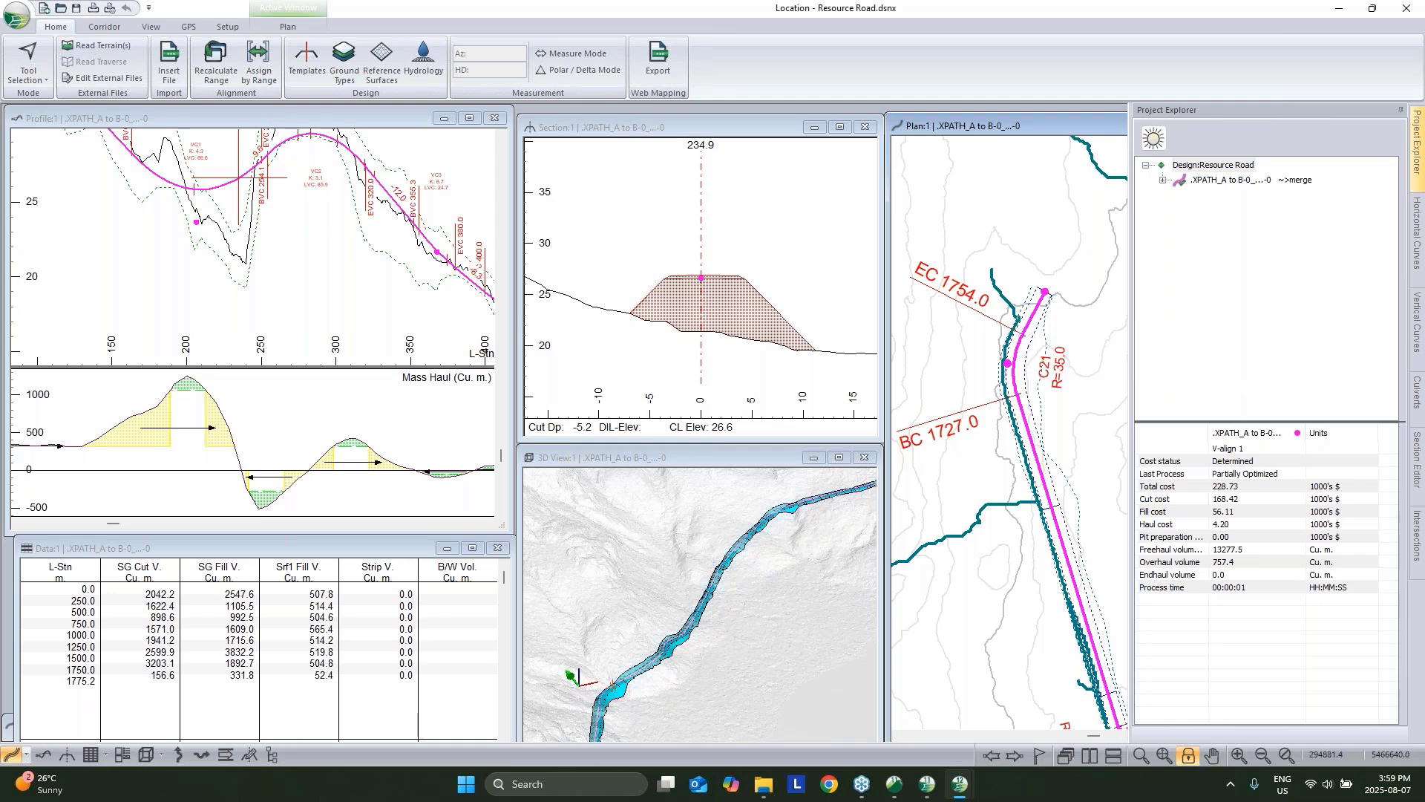
{"action": "scroll", "coordinate": [1020, 426], "scroll_direction": "down", "scroll_amount": 2}
{"action": "middle_click_drag", "start_coordinate": [1020, 425], "coordinate": [1011, 288]}
{"action": "mouse_move", "coordinate": [1017, 415]}
{"action": "middle_mouse_down"}
{"action": "mouse_move", "coordinate": [1024, 364]}
{"action": "mouse_move", "coordinate": [1039, 399]}
{"action": "middle_mouse_up"}
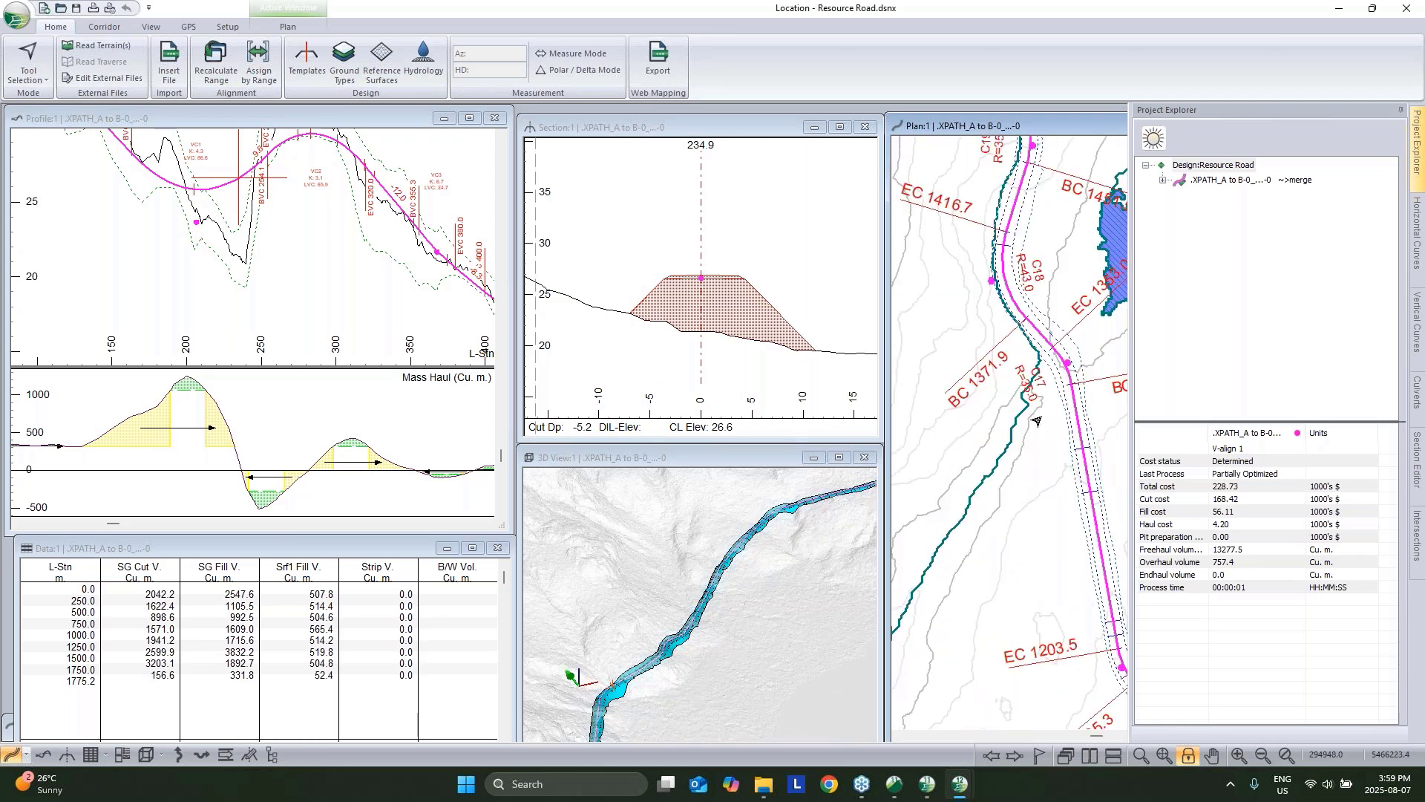
Inspect the streams and ponds along the merged road from station 1353.0 through station 1000.0 down to about station 514.0.
{"action": "left_click", "coordinate": [1023, 355]}
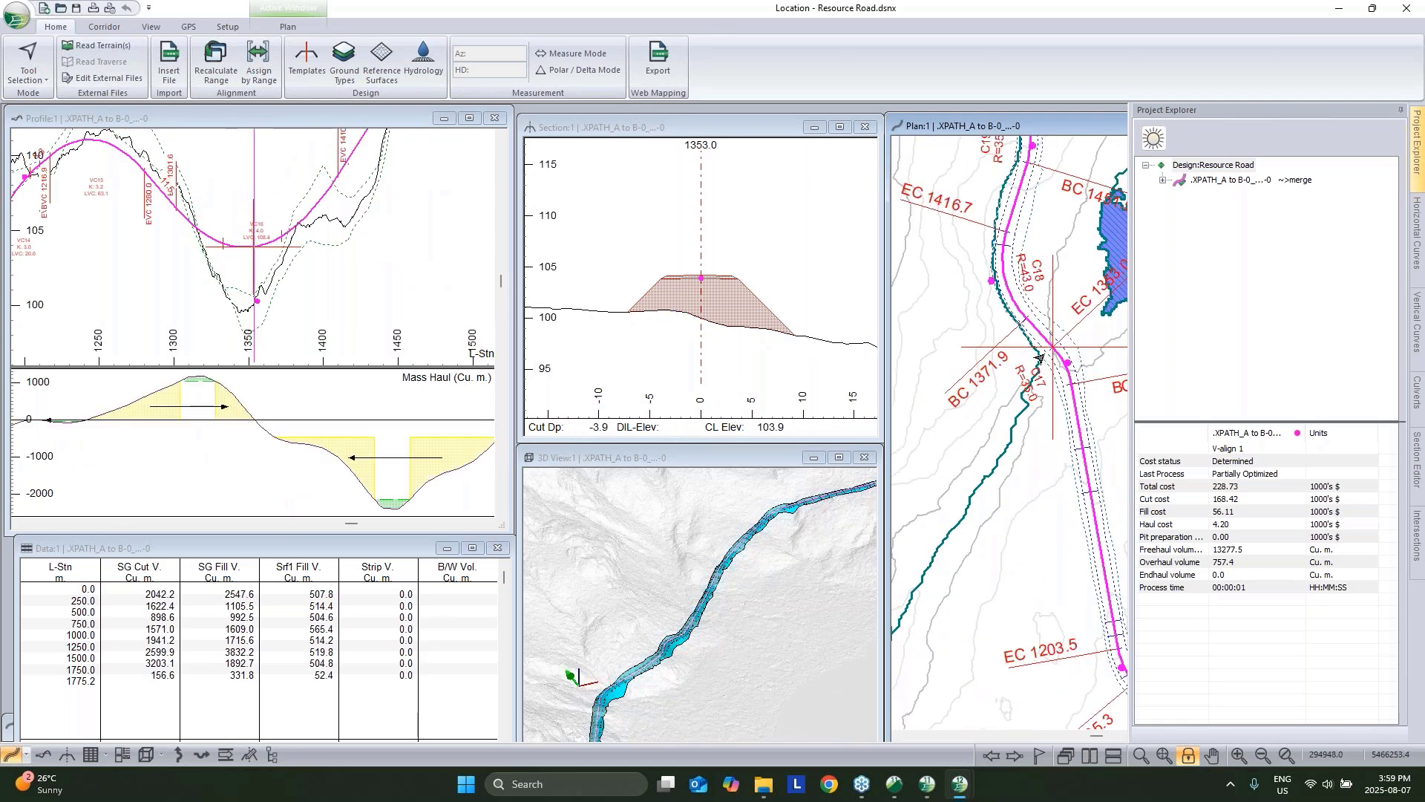
{"action": "mouse_move", "coordinate": [1051, 369]}
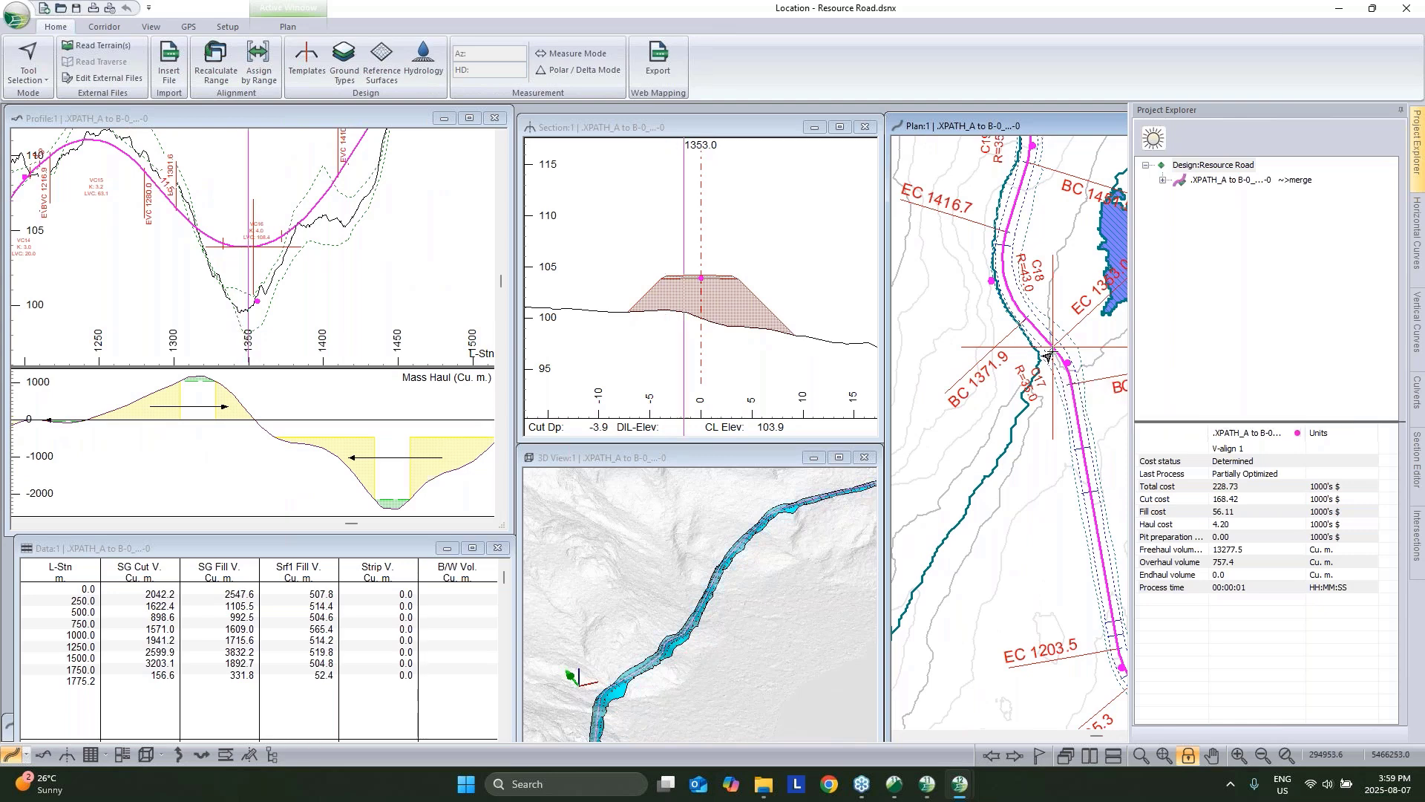
{"action": "scroll", "coordinate": [1052, 363], "scroll_direction": "down", "scroll_amount": 3}
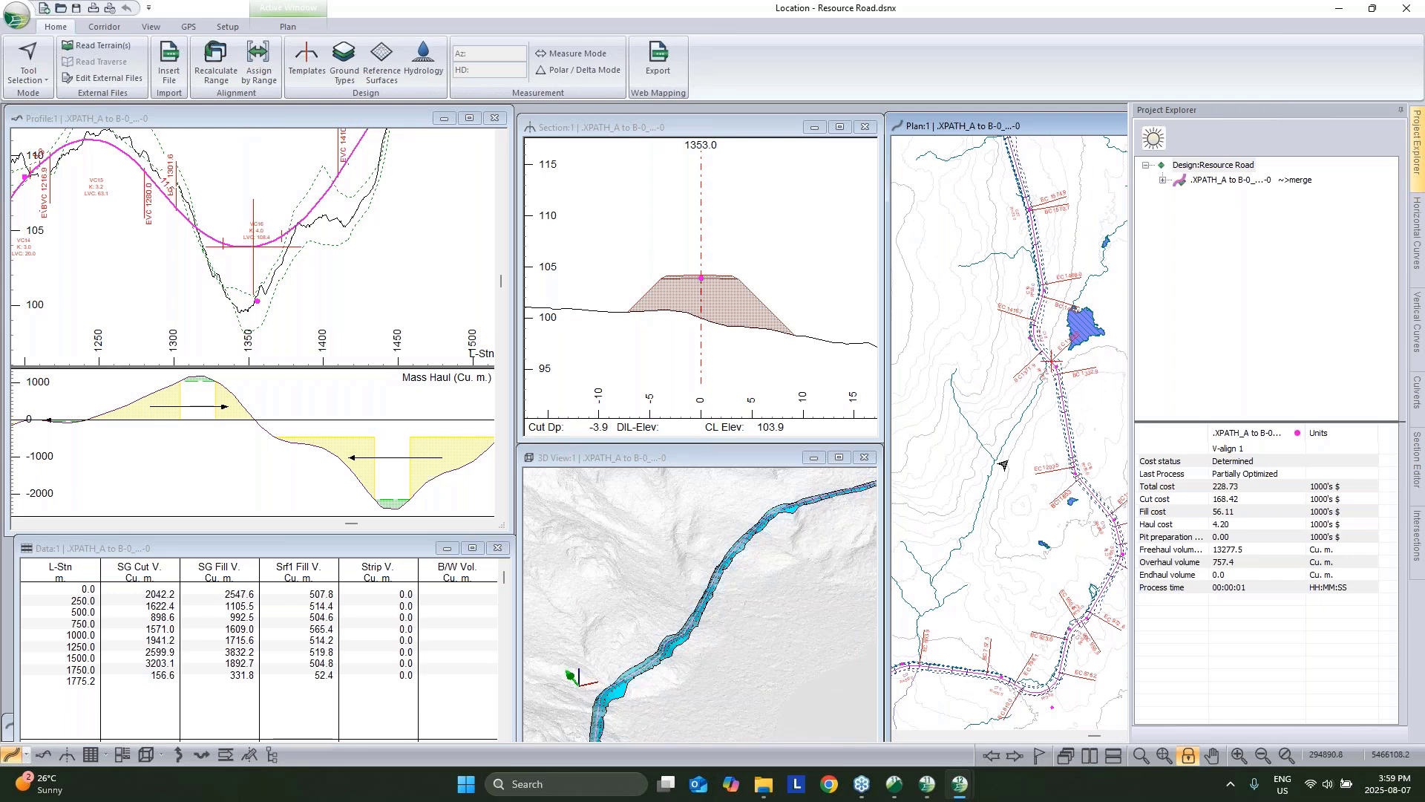
{"action": "scroll", "coordinate": [1053, 456], "scroll_direction": "up", "scroll_amount": 3}
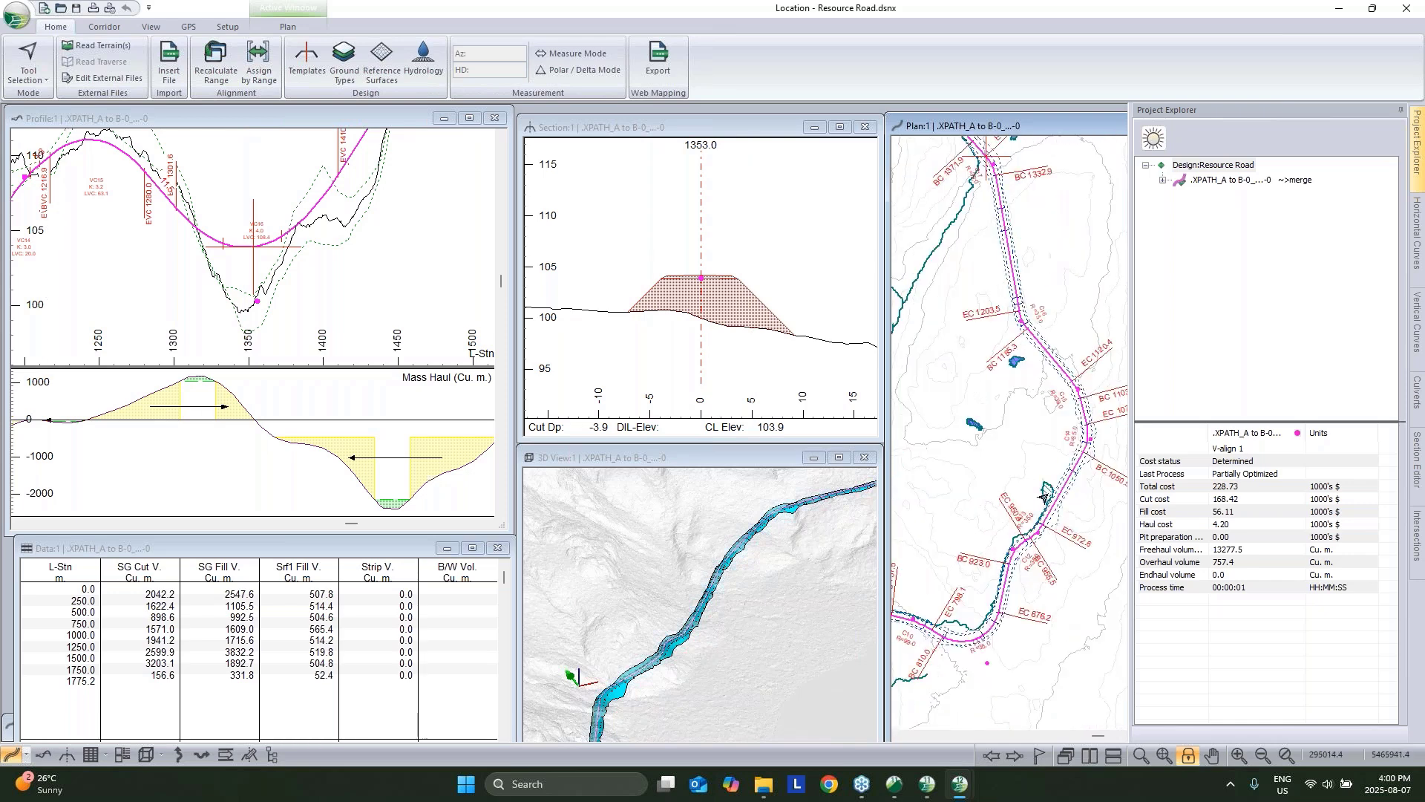
{"action": "left_click", "coordinate": [1048, 510]}
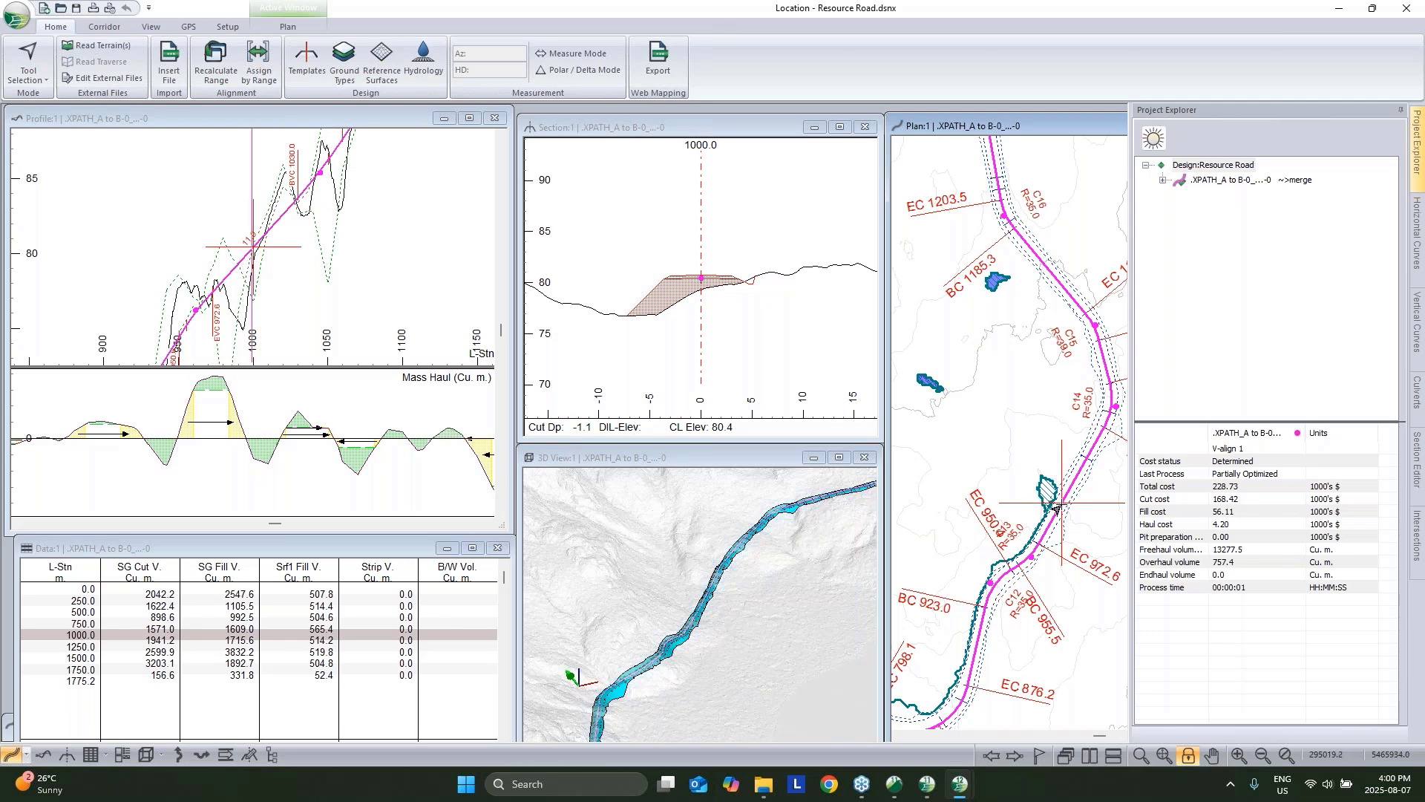
{"action": "middle_click_drag", "start_coordinate": [1051, 512], "coordinate": [1089, 466]}
{"action": "scroll", "coordinate": [1089, 466], "scroll_direction": "down", "scroll_amount": 2}
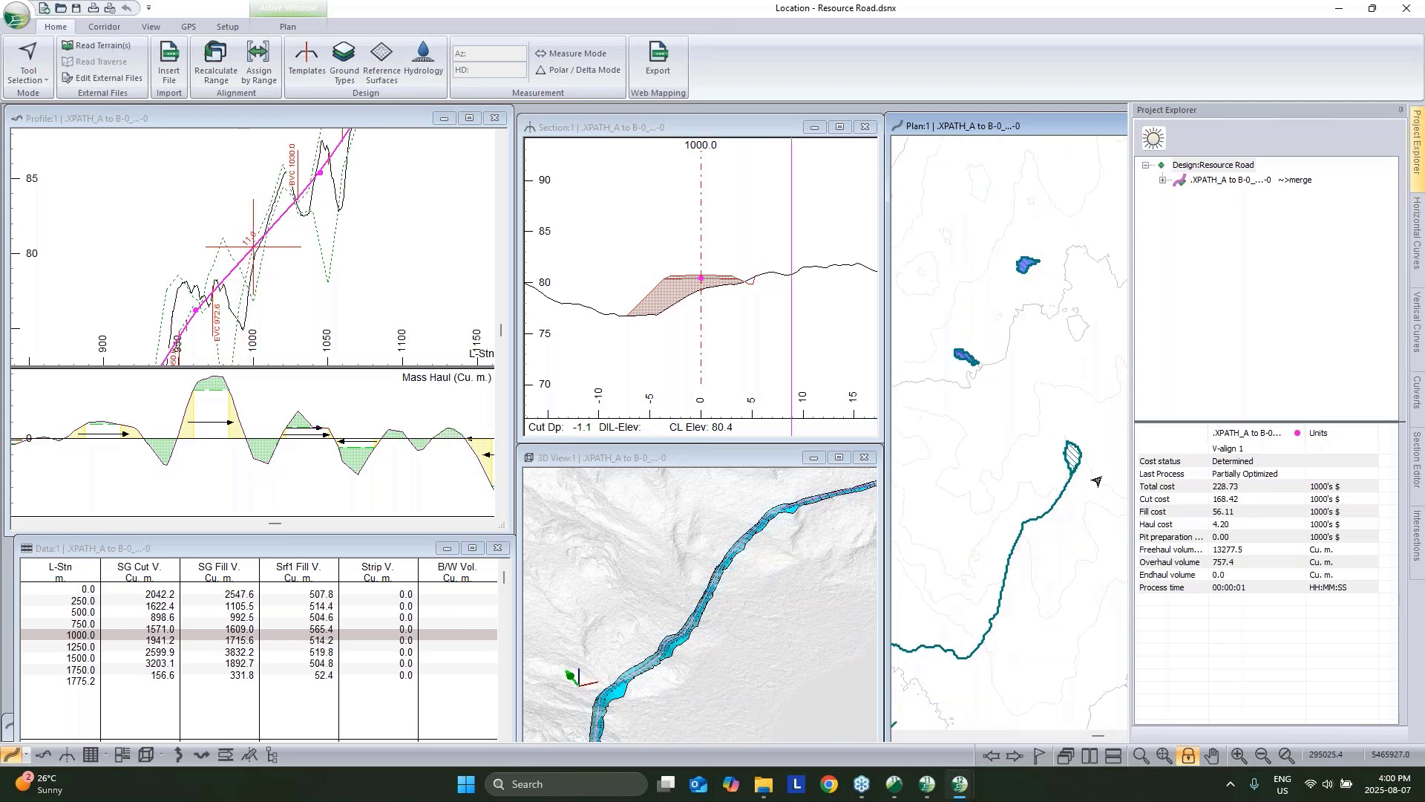
{"action": "middle_click_drag", "start_coordinate": [980, 602], "coordinate": [1066, 530]}
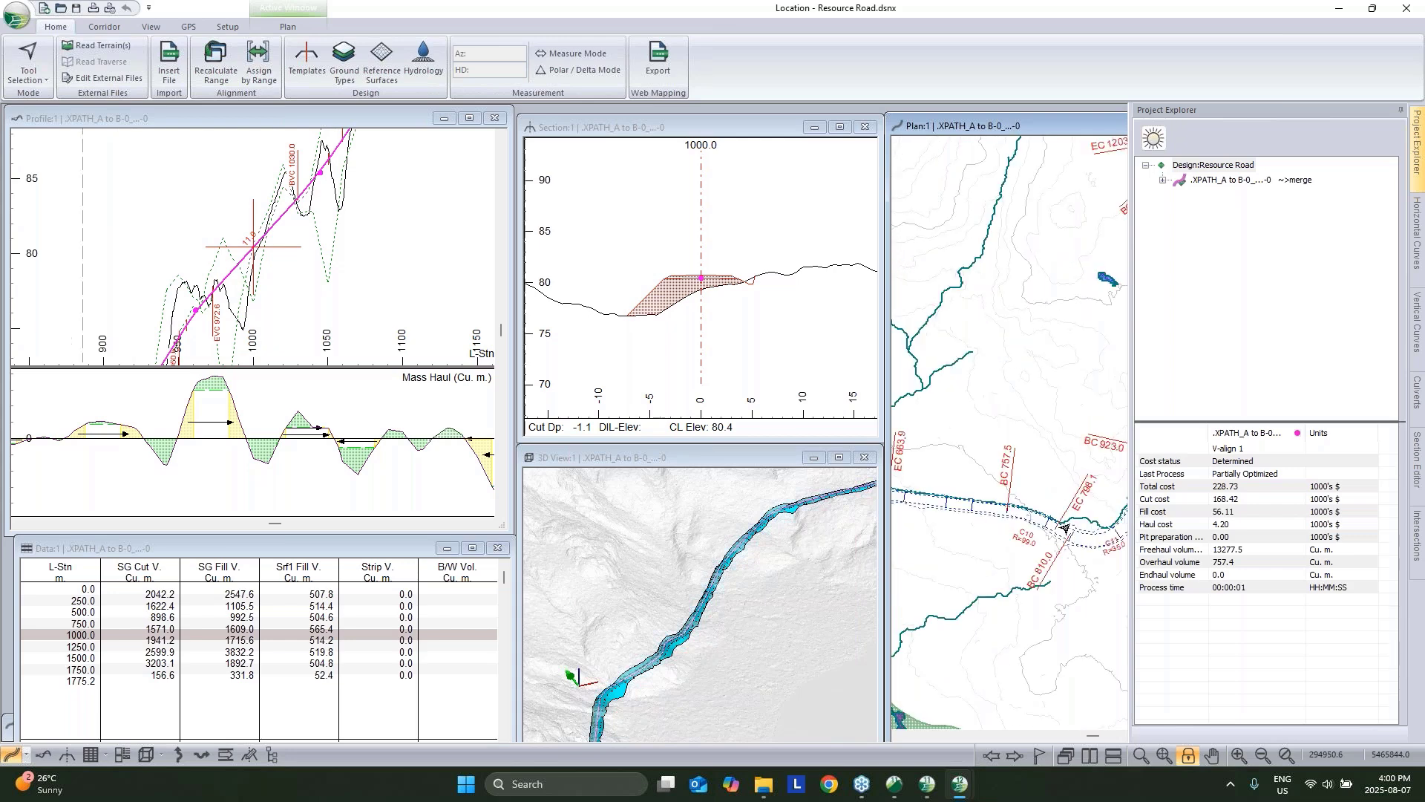
{"action": "middle_click_drag", "start_coordinate": [909, 515], "coordinate": [1042, 476]}
{"action": "scroll", "coordinate": [1039, 464], "scroll_direction": "down", "scroll_amount": 1}
{"action": "middle_click_drag", "start_coordinate": [959, 518], "coordinate": [1006, 499]}
{"action": "scroll", "coordinate": [969, 513], "scroll_direction": "up", "scroll_amount": 1}
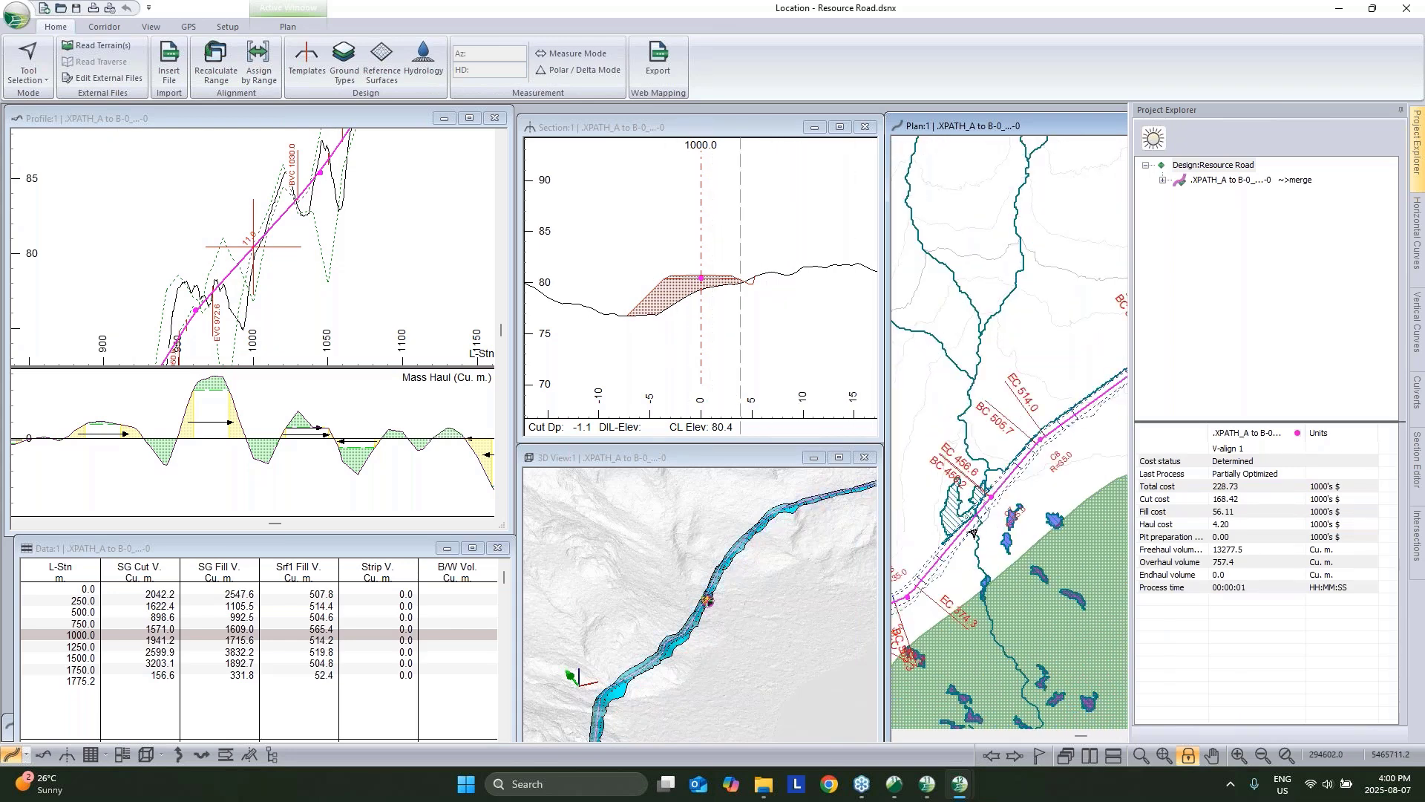
Inspect the pond and stream crossing at station 442.8 and trace the streams along the road back to its start.
{"action": "left_click", "coordinate": [972, 517]}
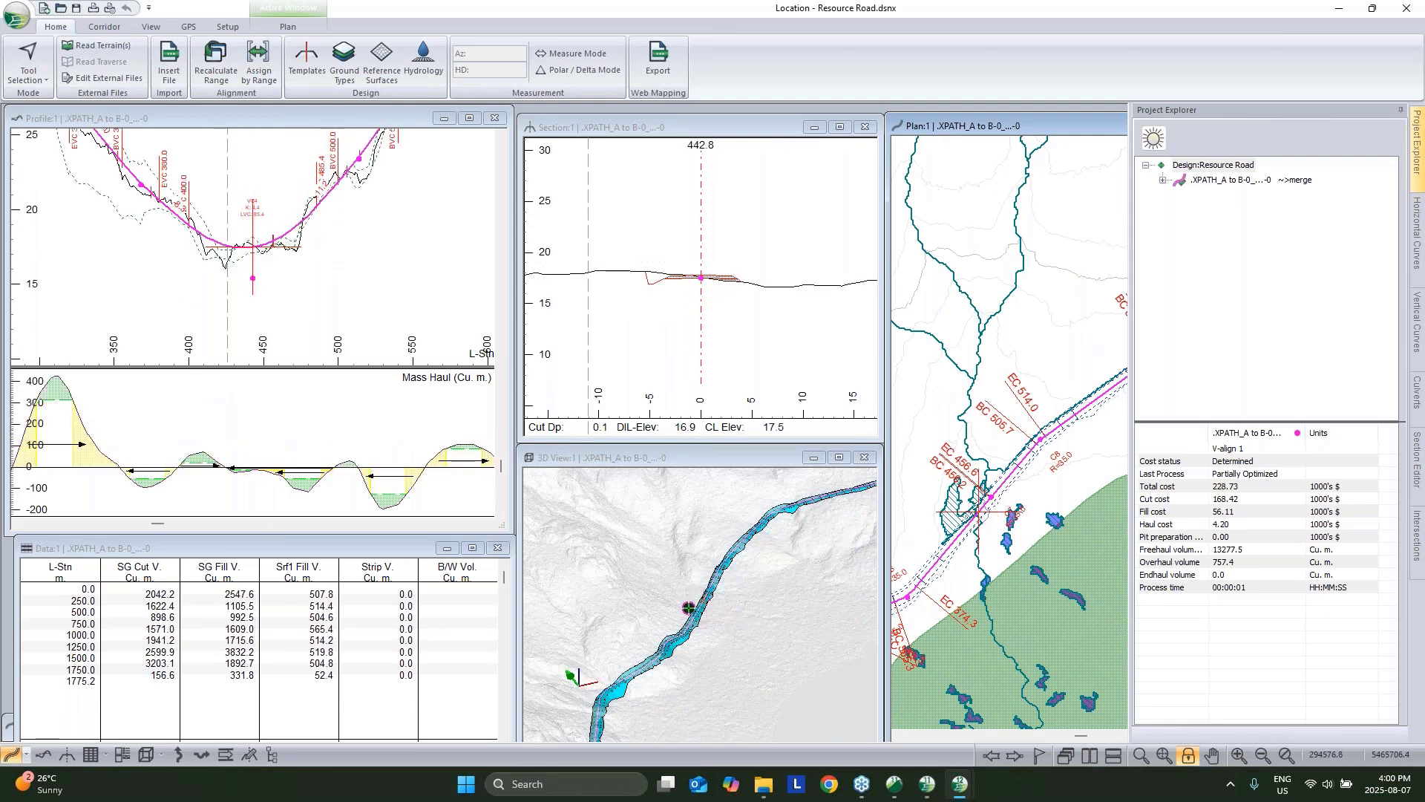
{"action": "middle_click_drag", "start_coordinate": [973, 537], "coordinate": [1035, 475]}
{"action": "scroll", "coordinate": [1035, 475], "scroll_direction": "down", "scroll_amount": 3}
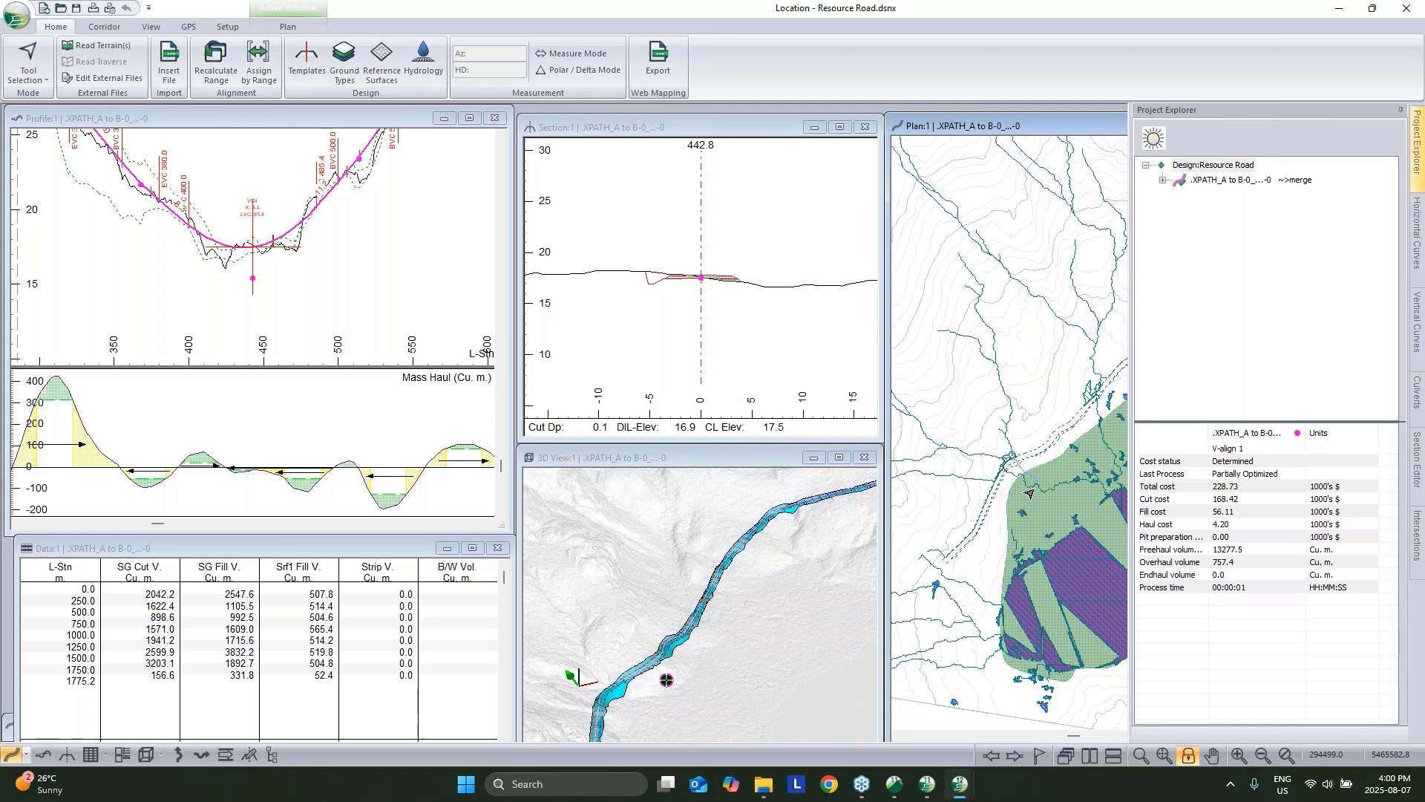
{"action": "scroll", "coordinate": [1017, 475], "scroll_direction": "up", "scroll_amount": 2}
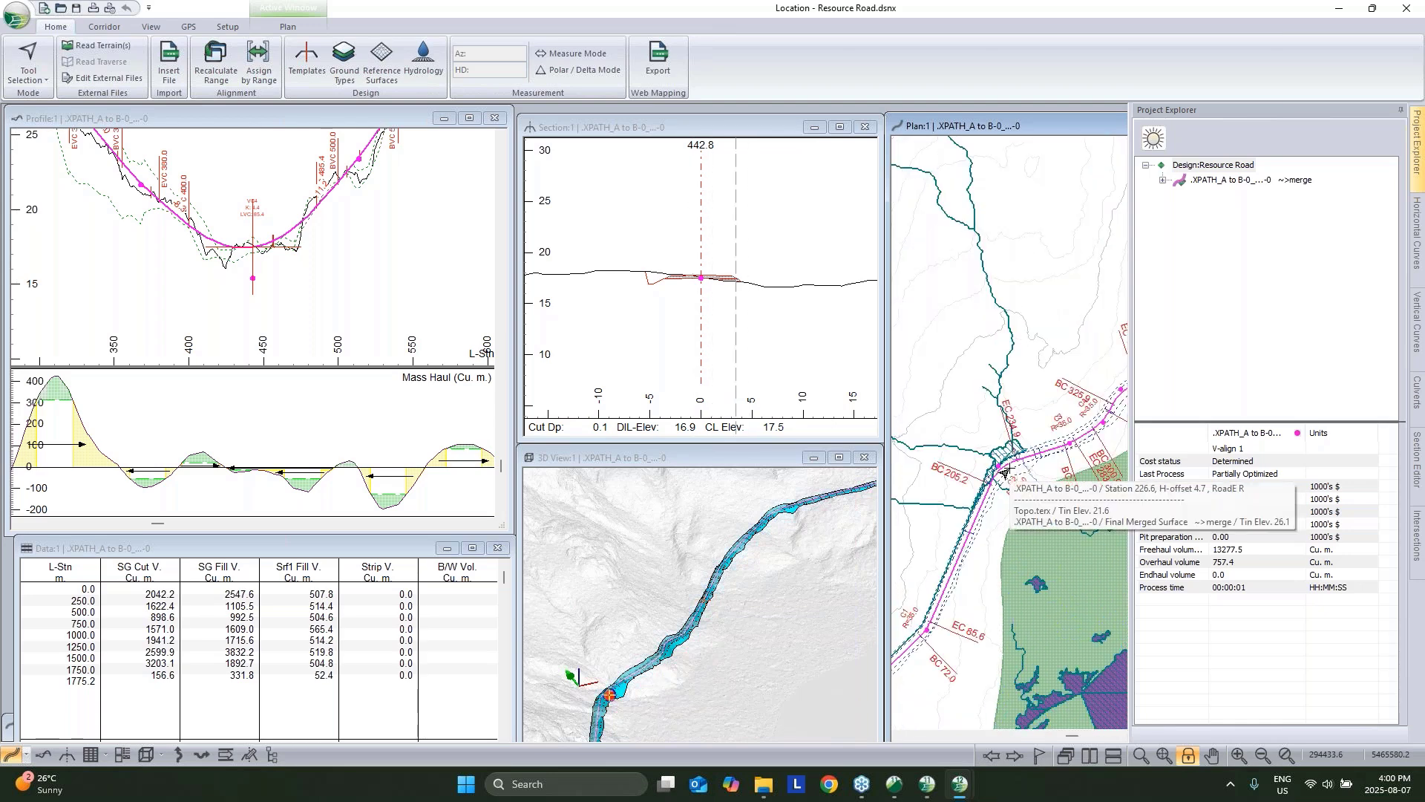
{"action": "middle_click_drag", "start_coordinate": [996, 533], "coordinate": [1044, 429]}
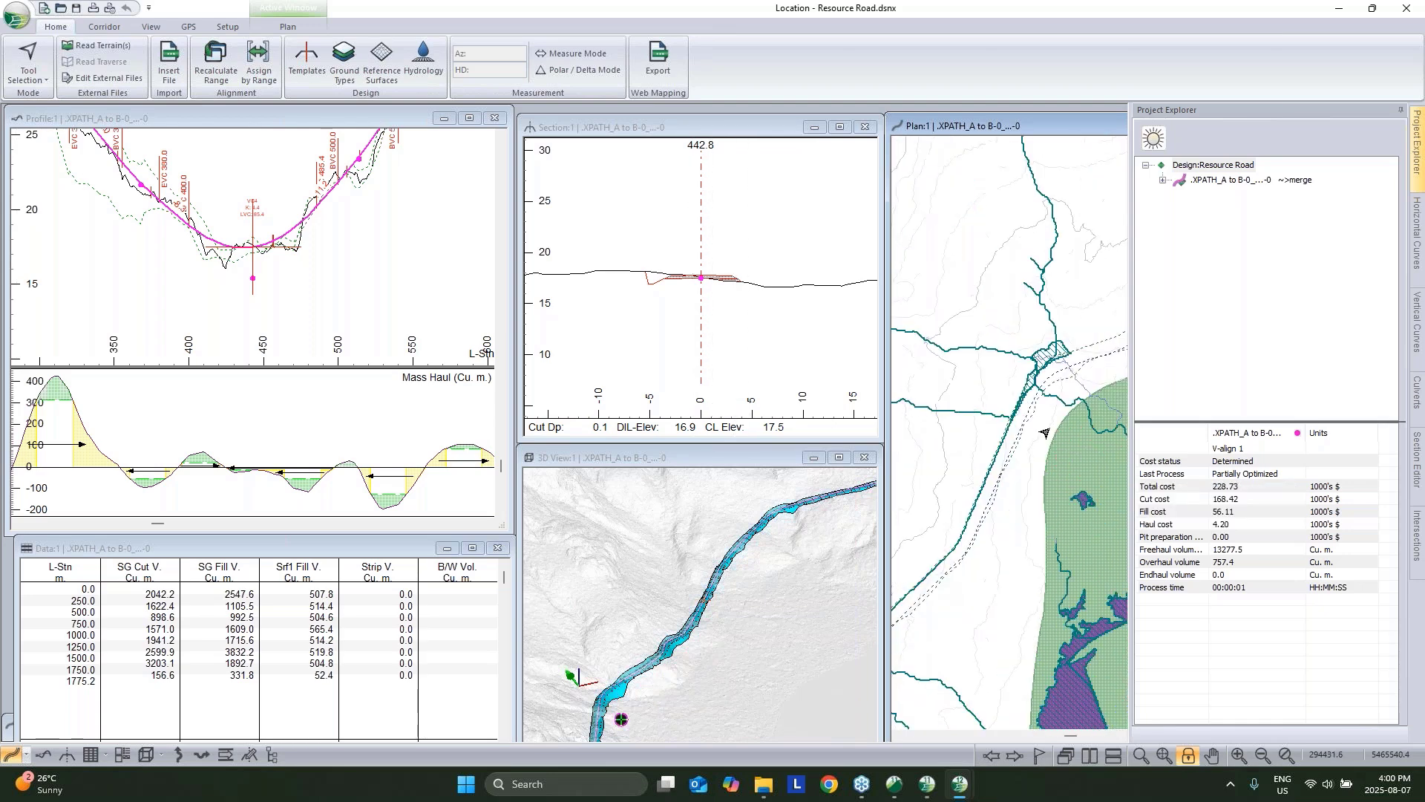
{"action": "middle_click_drag", "start_coordinate": [988, 557], "coordinate": [1069, 401]}
{"action": "scroll", "coordinate": [1031, 477], "scroll_direction": "up", "scroll_amount": 1}
{"action": "middle_click_drag", "start_coordinate": [1031, 477], "coordinate": [974, 545]}
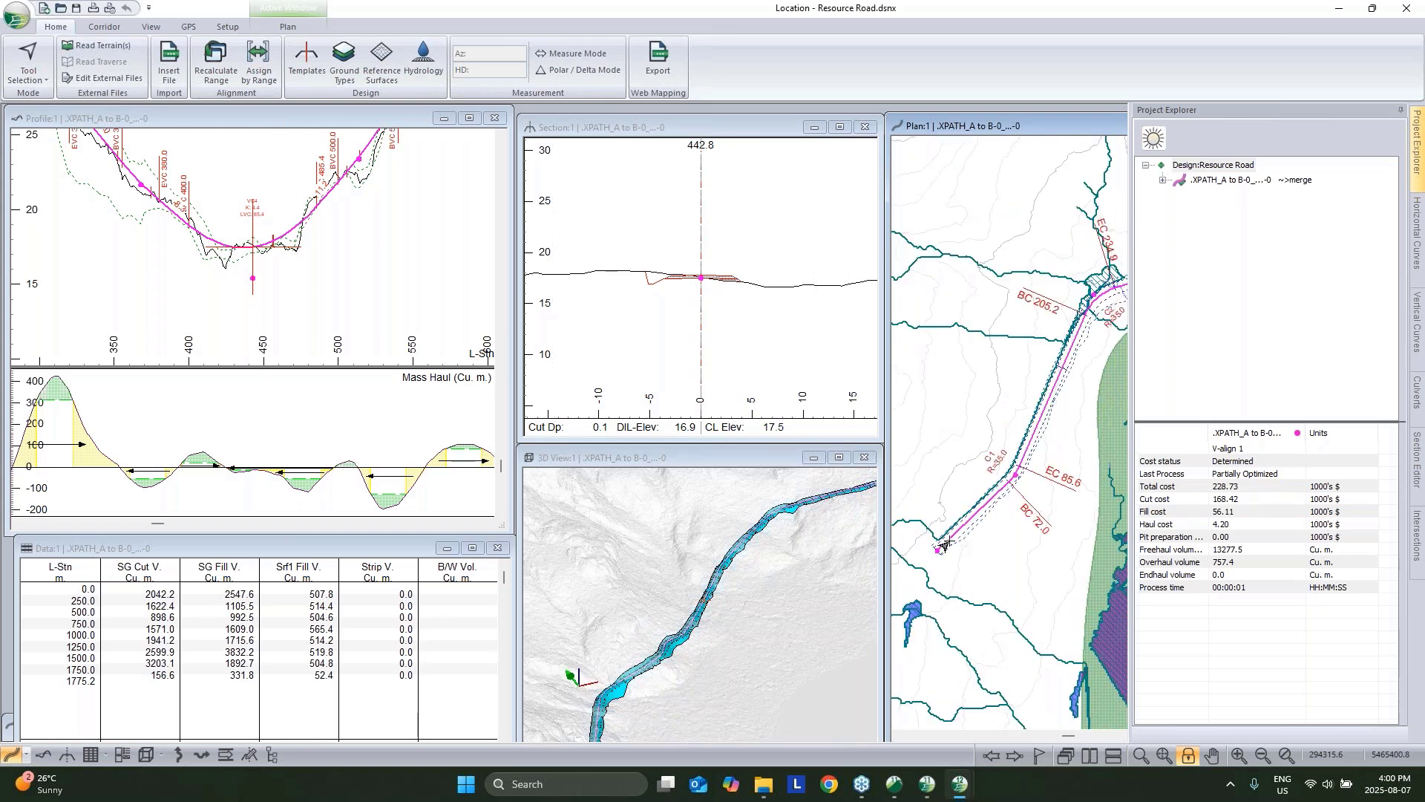
Add a culvert near the start of the road at L-line station 10.0.
{"action": "left_click", "coordinate": [945, 546]}
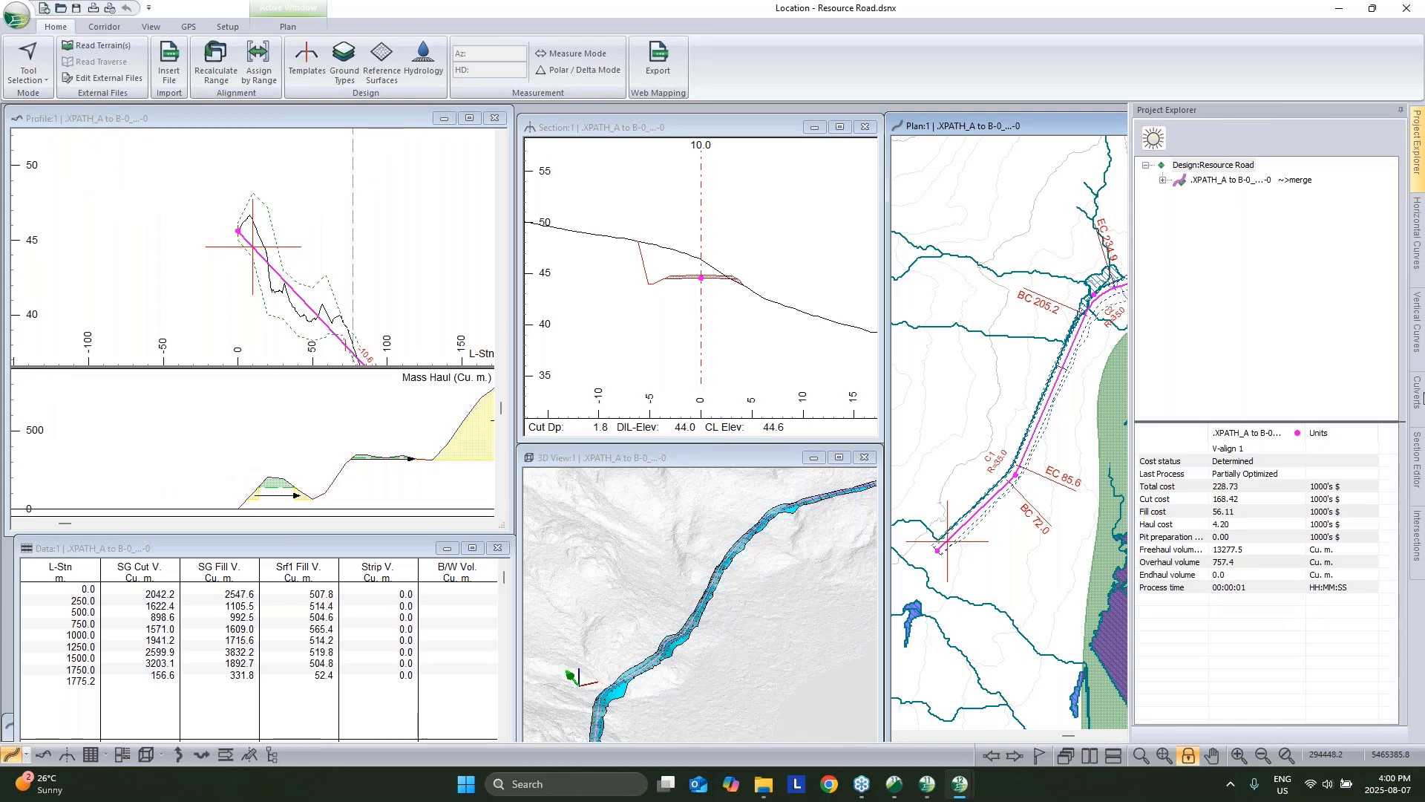
{"action": "left_click", "coordinate": [1418, 393]}
{"action": "left_click", "coordinate": [1146, 132]}
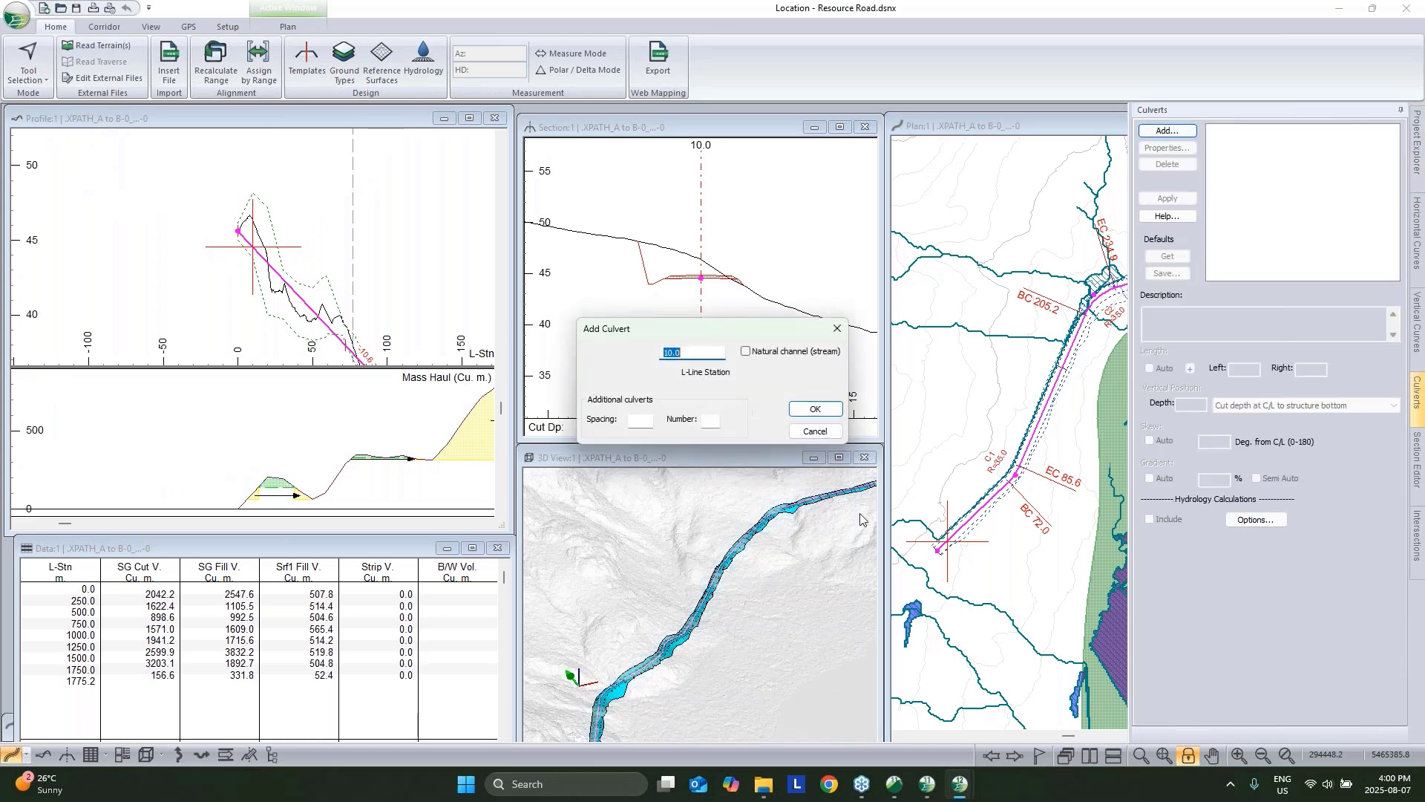
{"action": "left_click", "coordinate": [811, 408]}
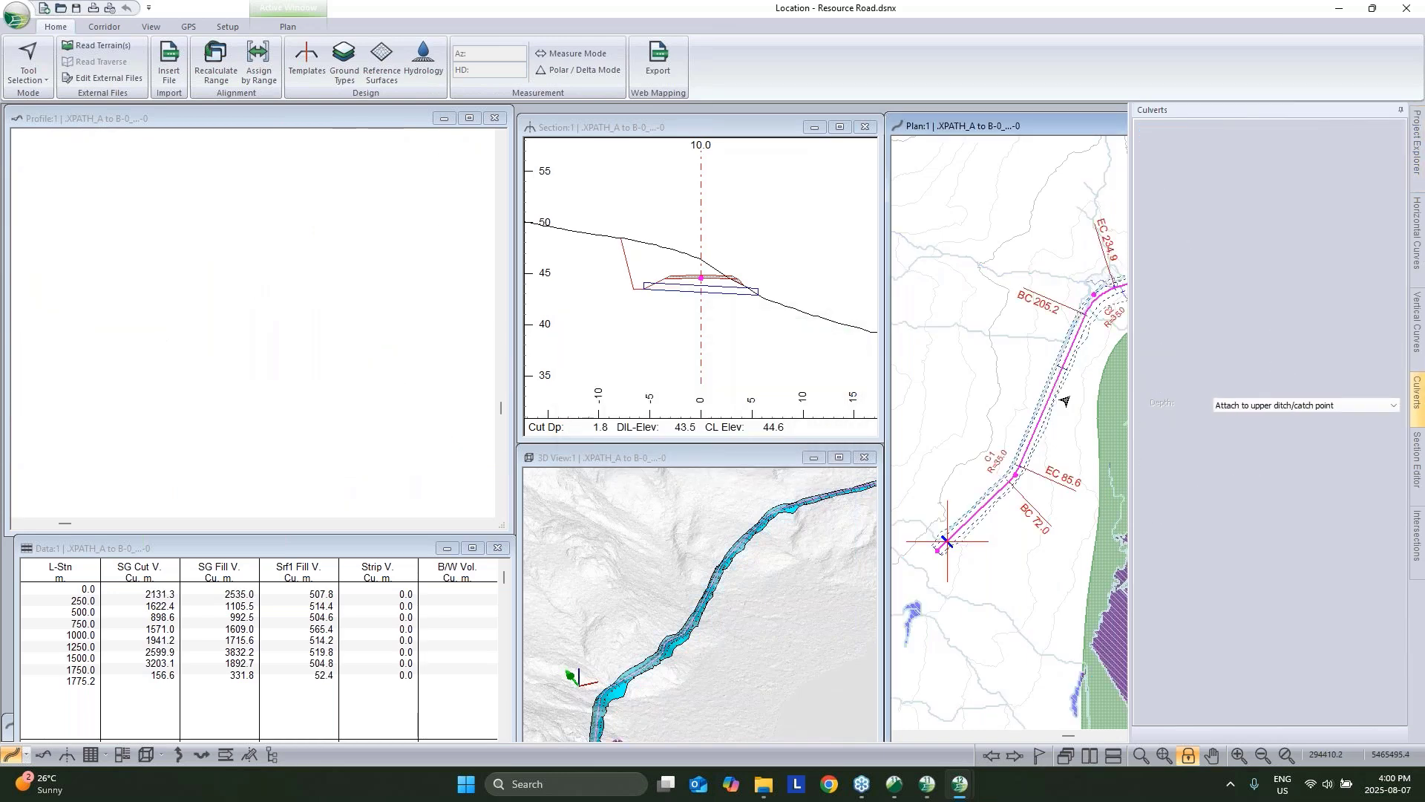
Display the cross-section at station 180.0 and inspect the road in plan from there to beyond station 514.0.
{"action": "left_click", "coordinate": [1006, 448]}
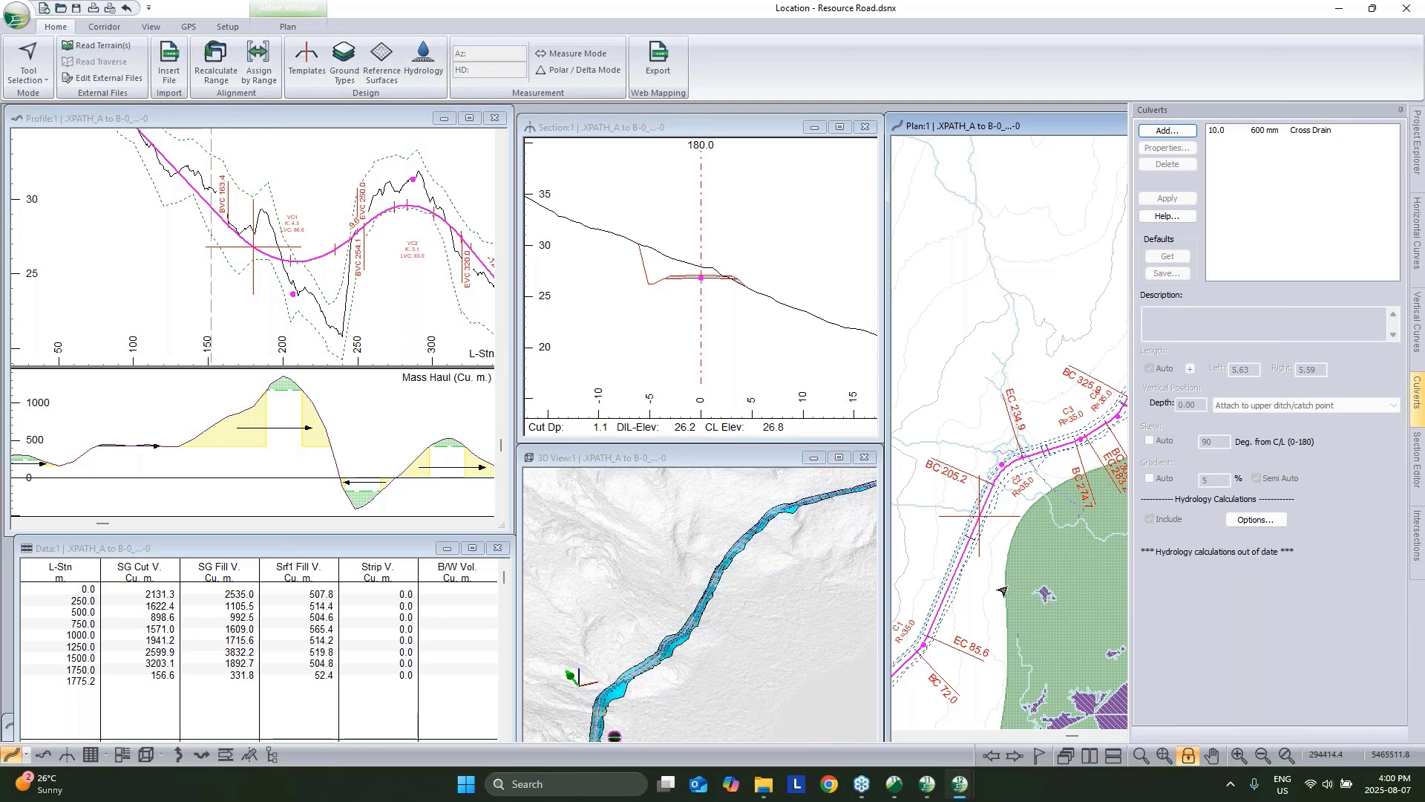
{"action": "scroll", "coordinate": [1040, 446], "scroll_direction": "up", "scroll_amount": 3}
{"action": "scroll", "coordinate": [1025, 509], "scroll_direction": "down", "scroll_amount": 3}
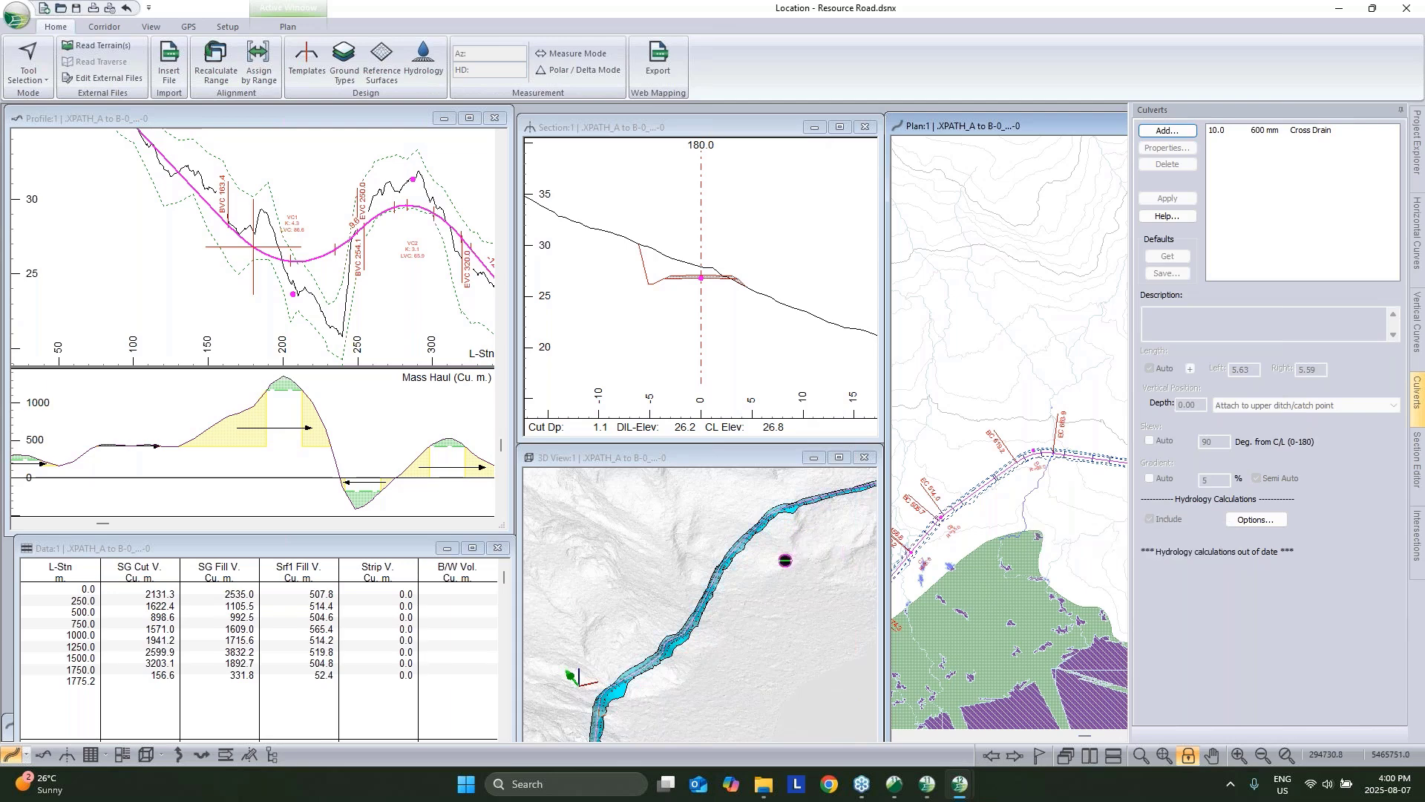
{"action": "middle_click_drag", "start_coordinate": [984, 466], "coordinate": [1011, 435]}
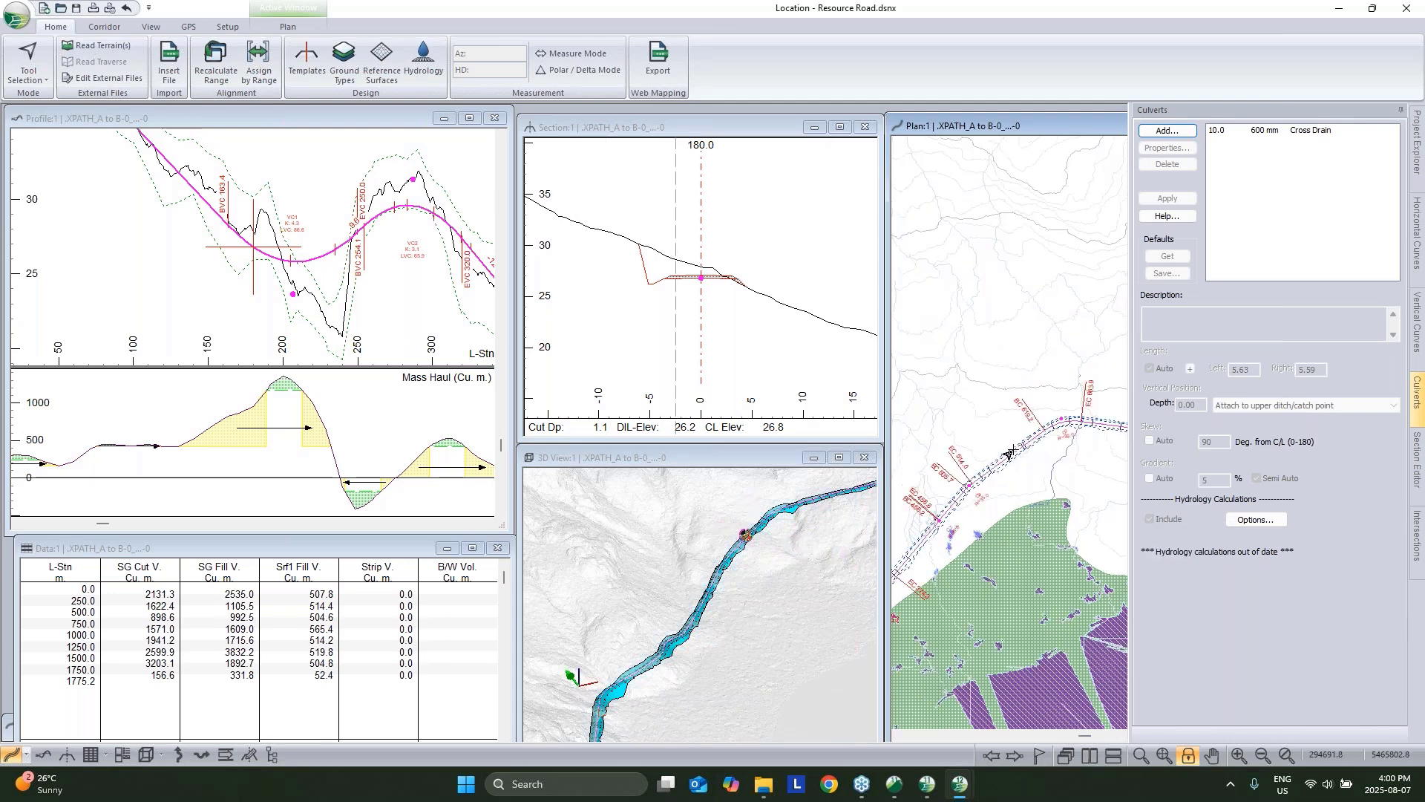